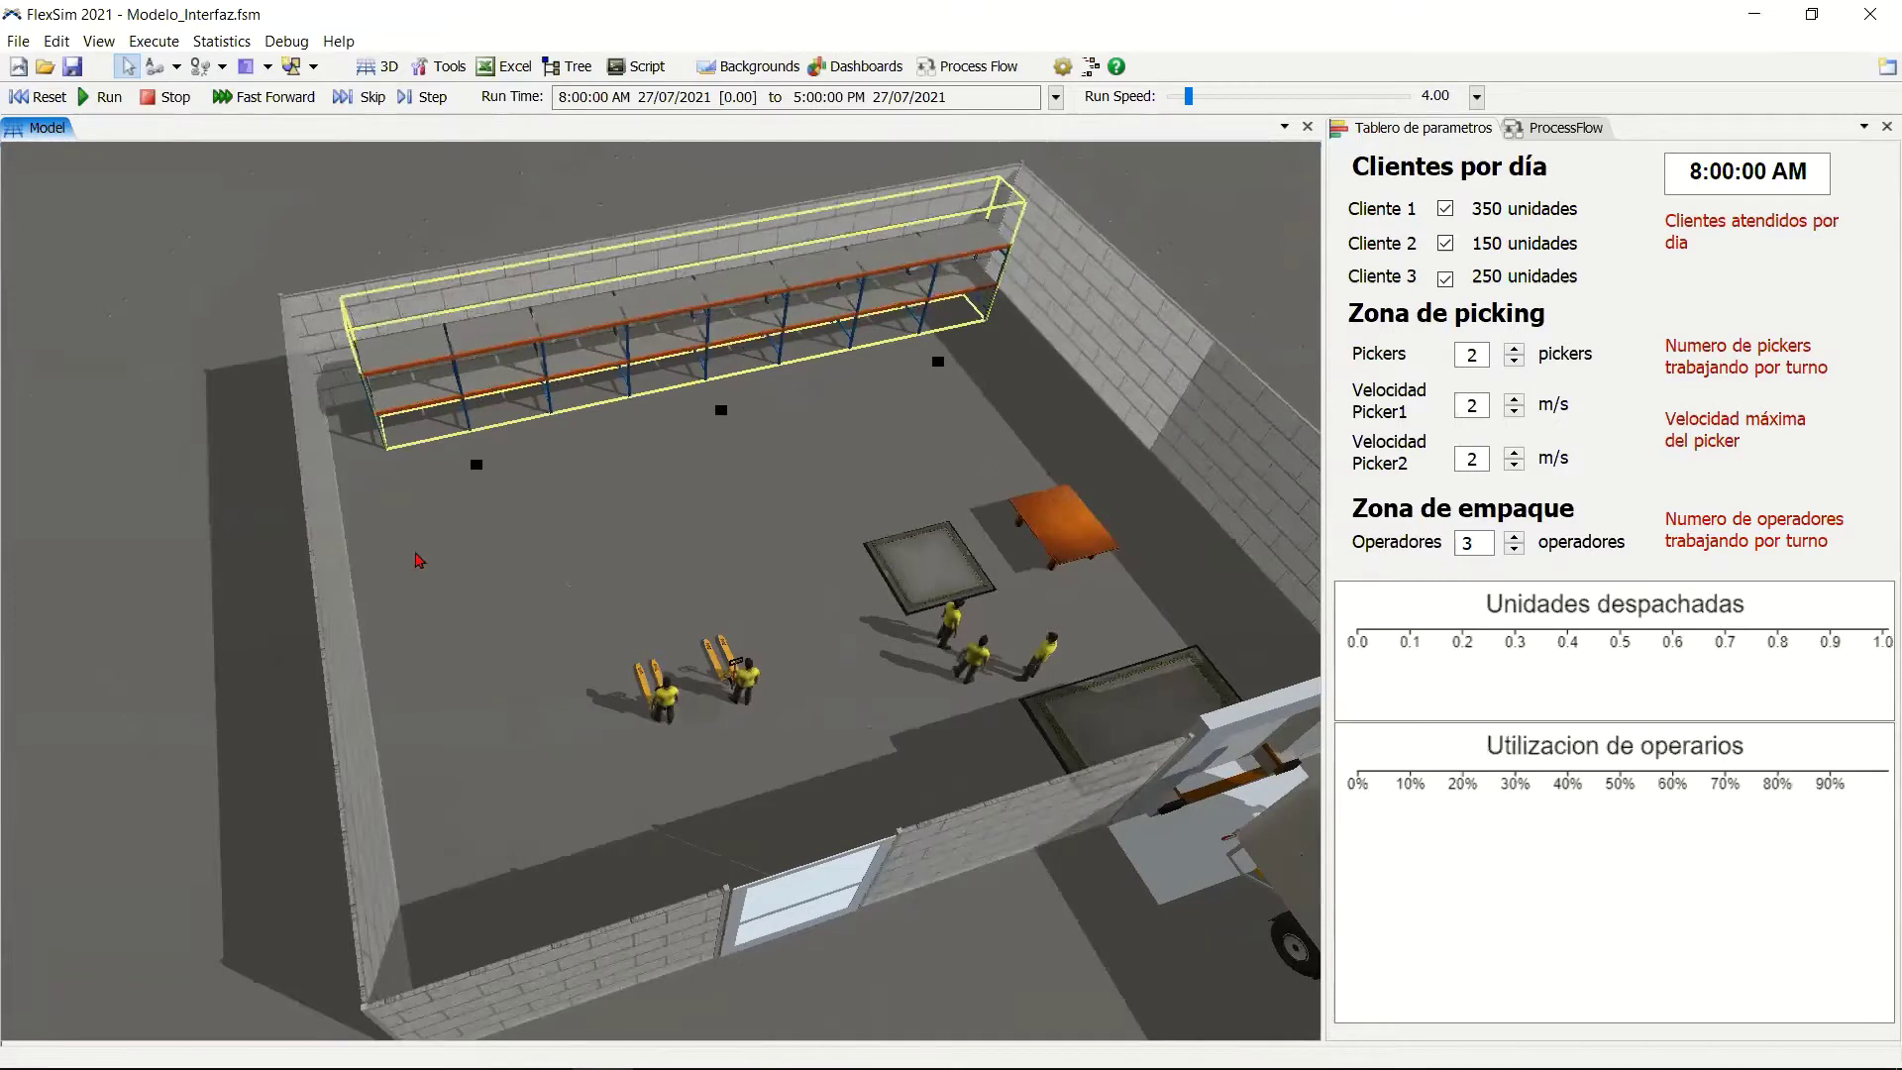
pyautogui.click(421, 560)
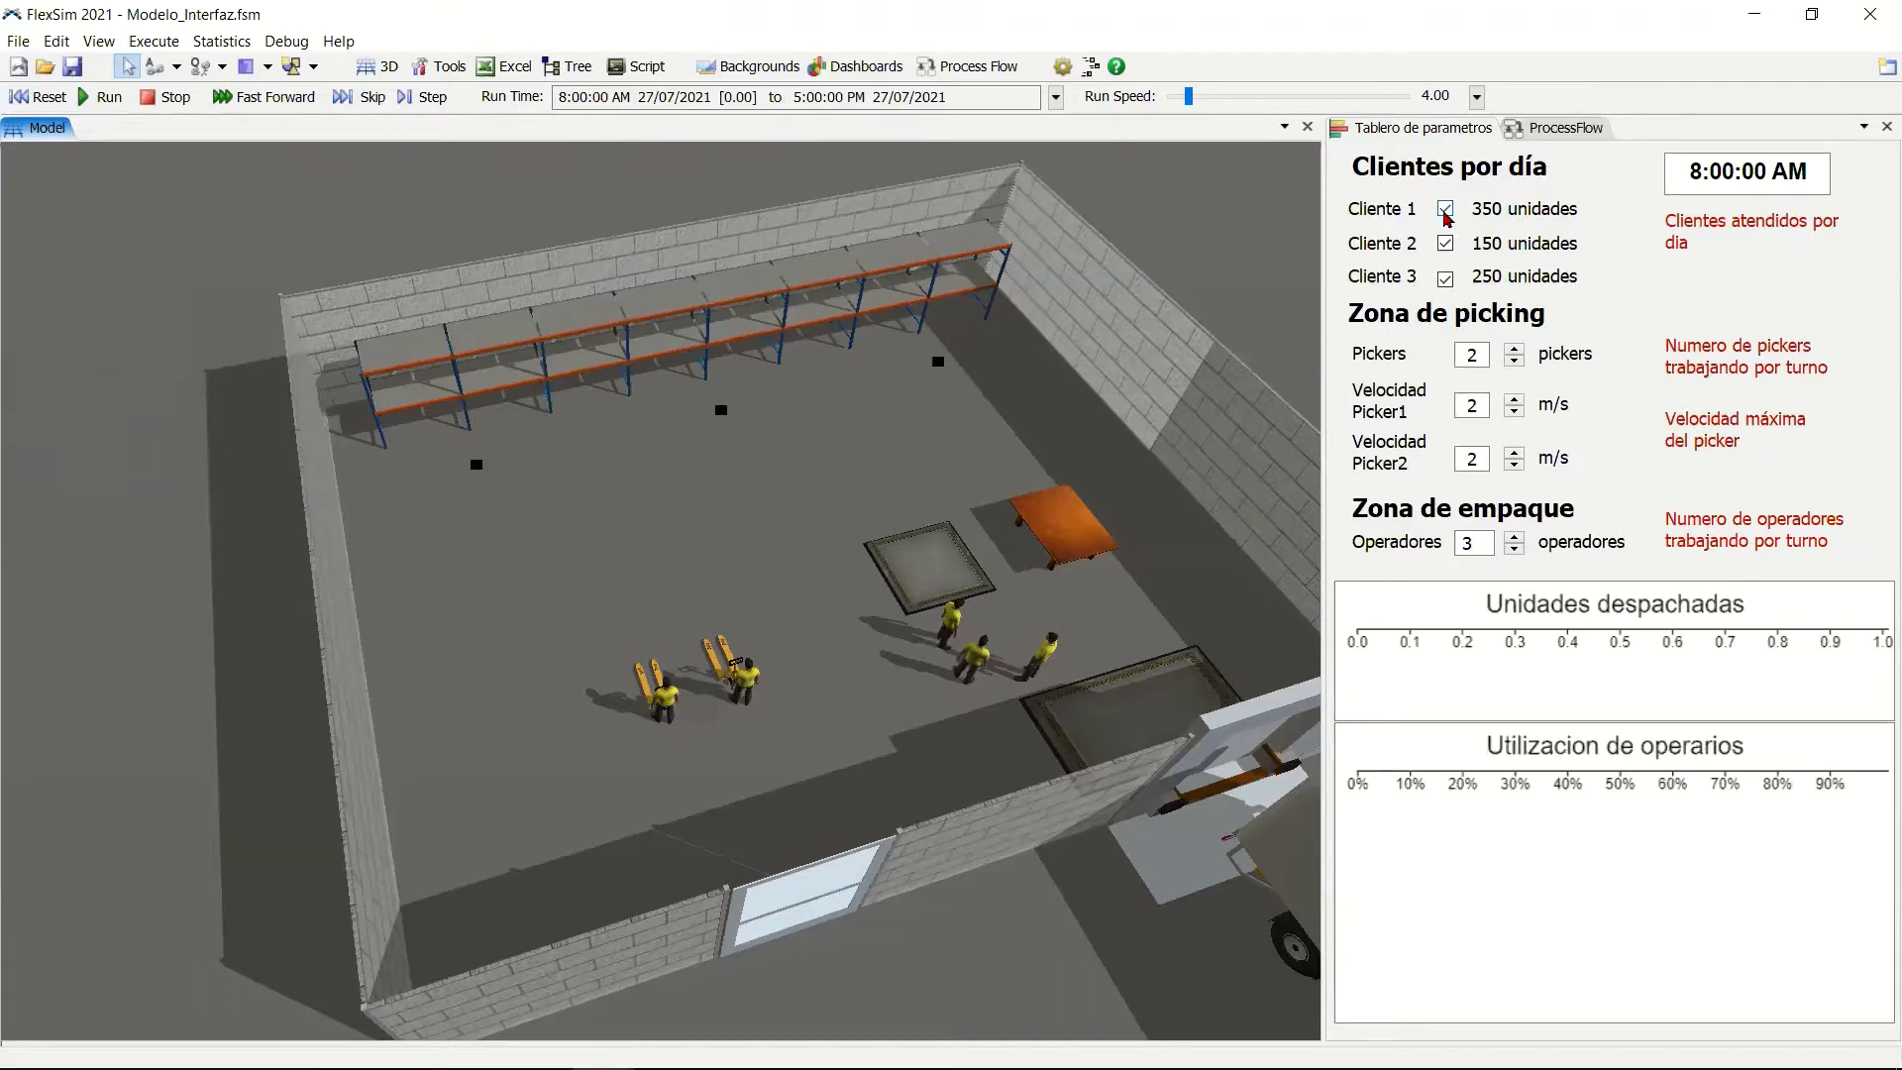
pyautogui.click(1446, 243)
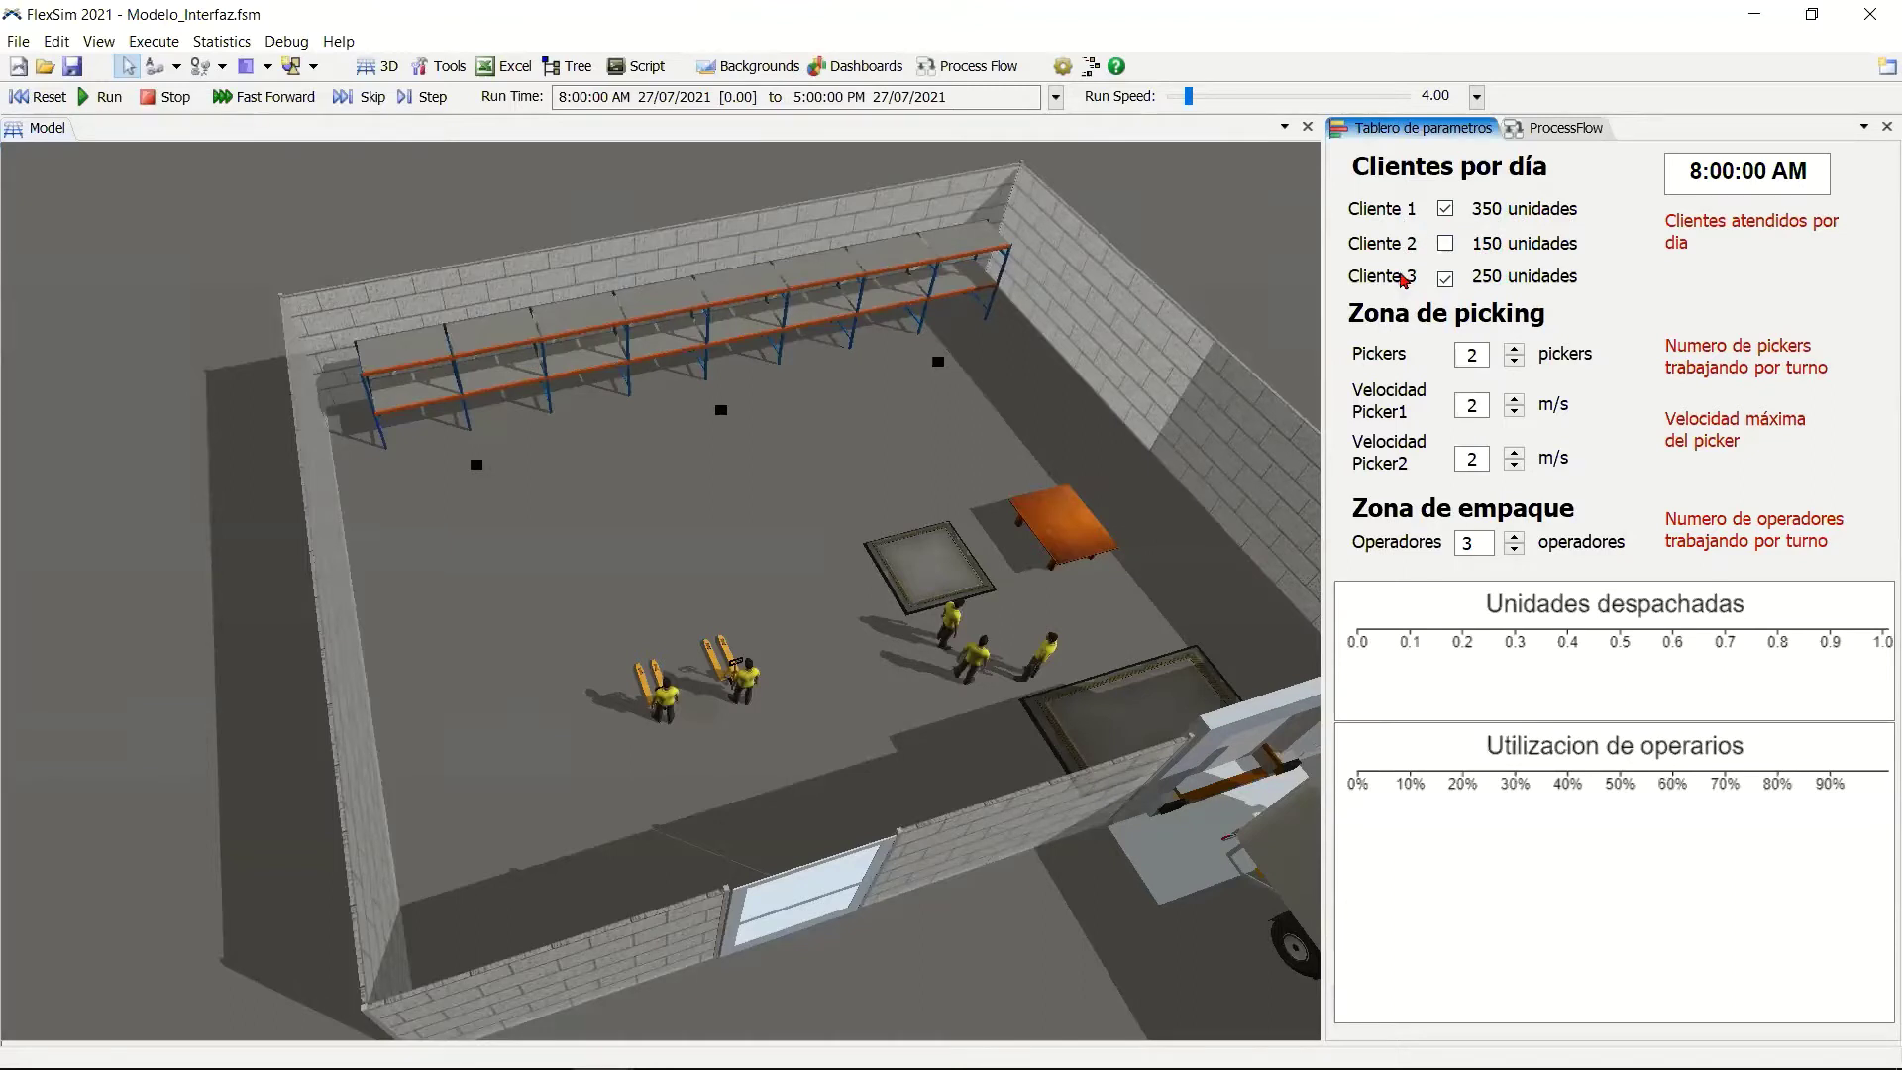
pyautogui.click(1445, 242)
pyautogui.click(663, 698)
pyautogui.click(575, 315)
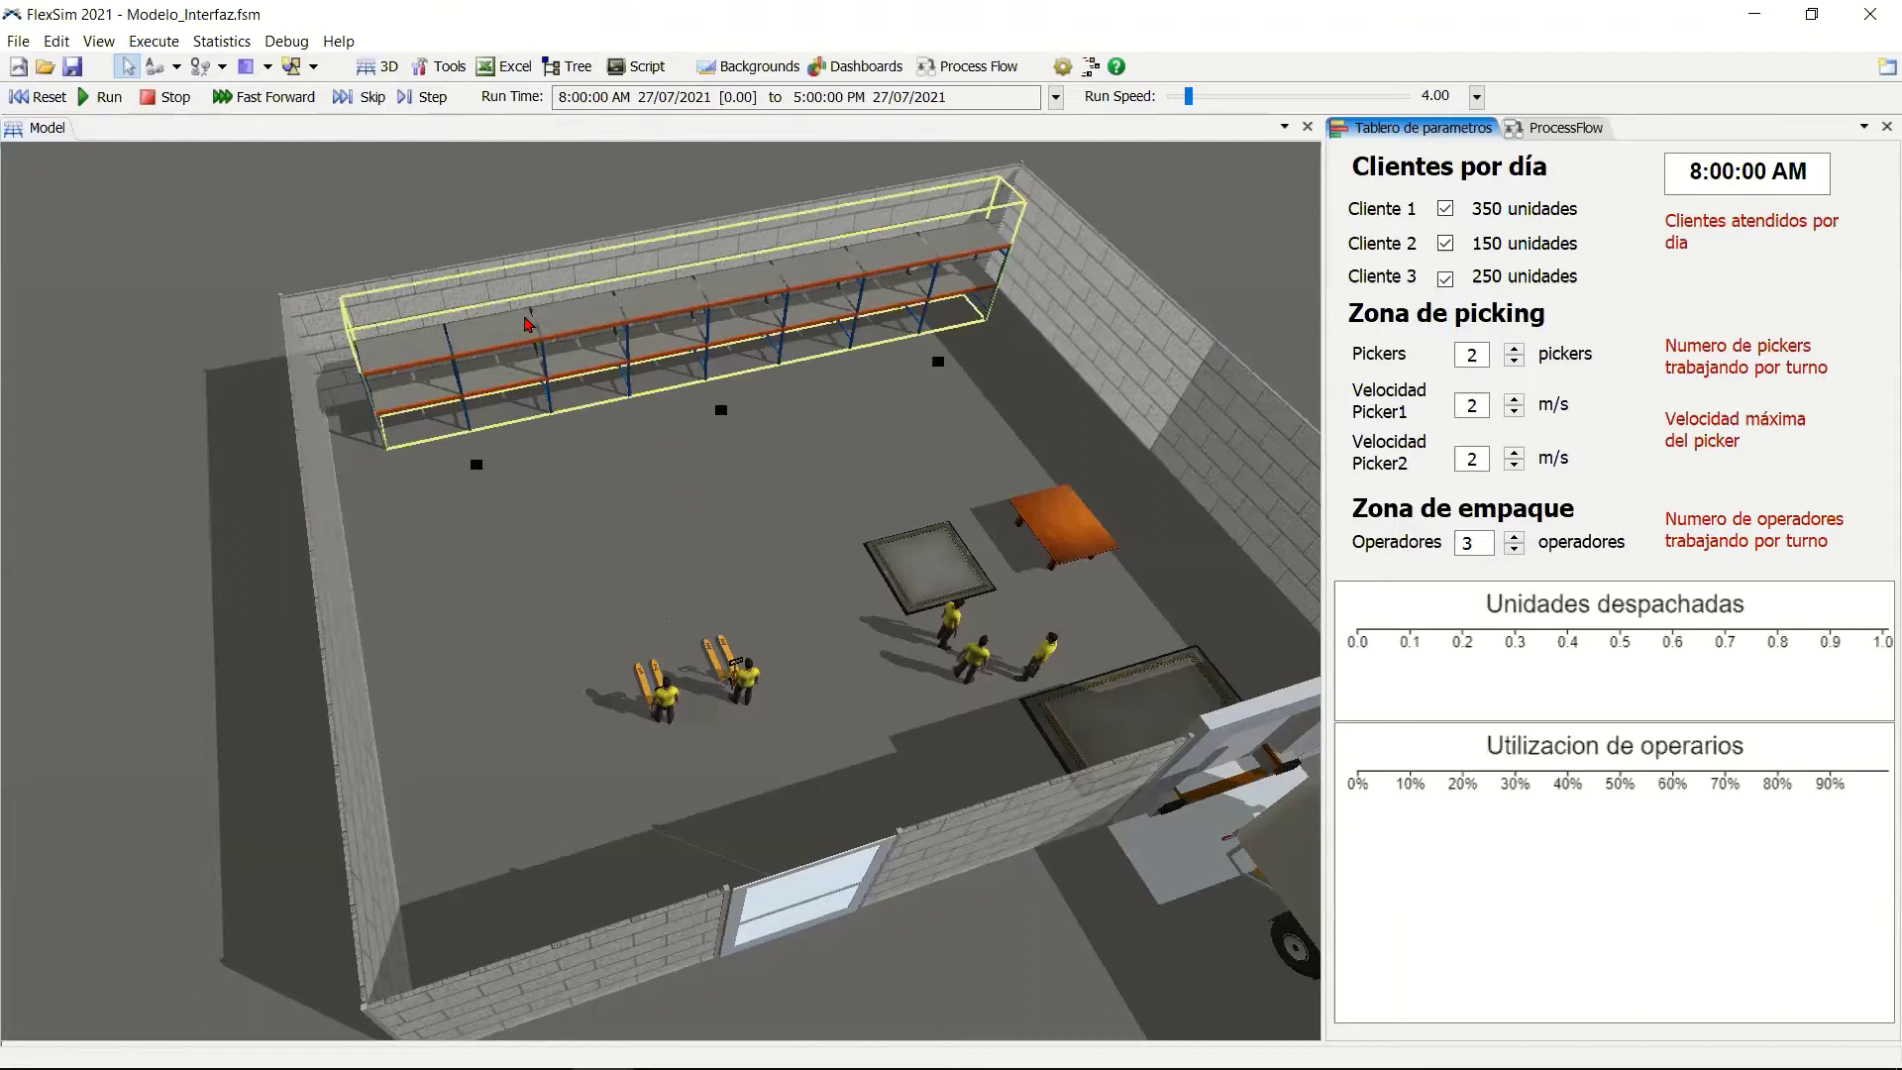
pyautogui.click(790, 441)
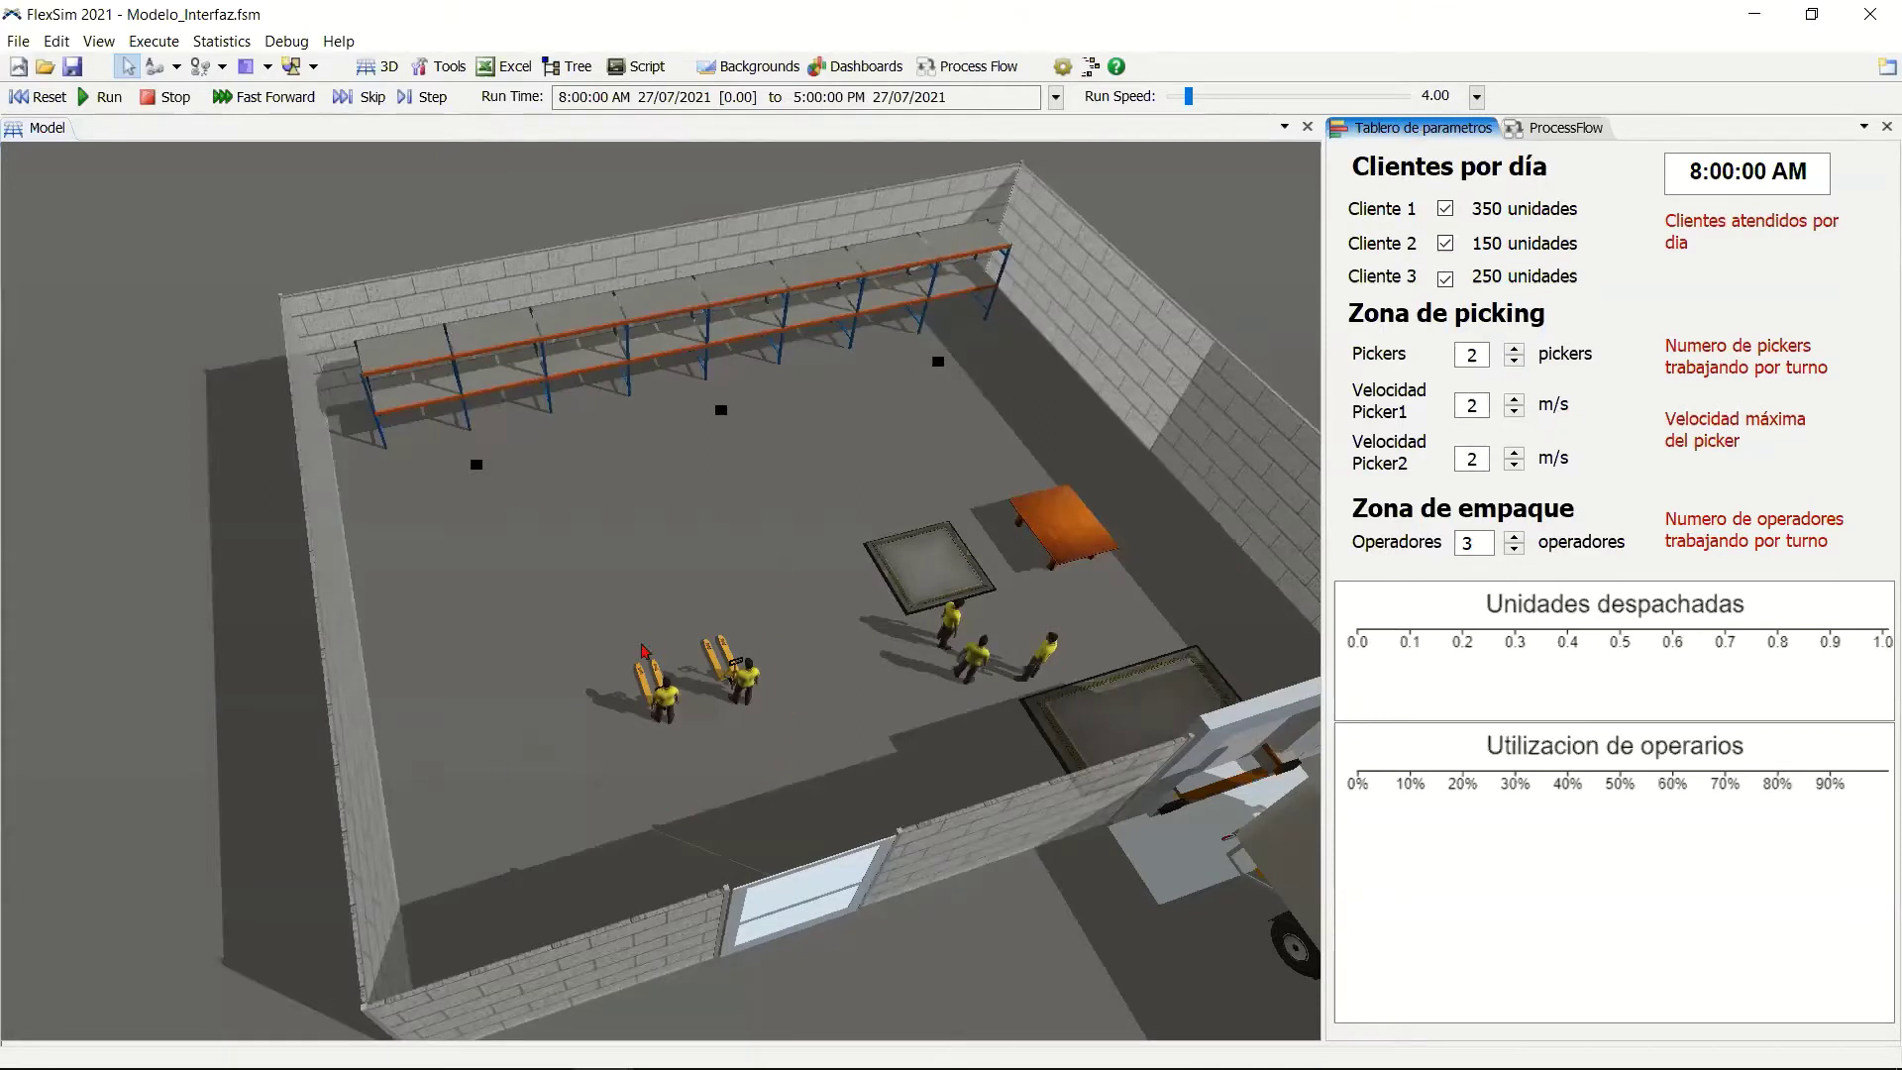
pyautogui.click(1521, 413)
pyautogui.click(1518, 416)
pyautogui.click(1515, 402)
# Examine the pickers, packing table, staging areas and truck dock in the 3D warehouse model.
pyautogui.moveTo(854, 743); pyautogui.dragTo(760, 746)
pyautogui.scroll(5, 762, 745)
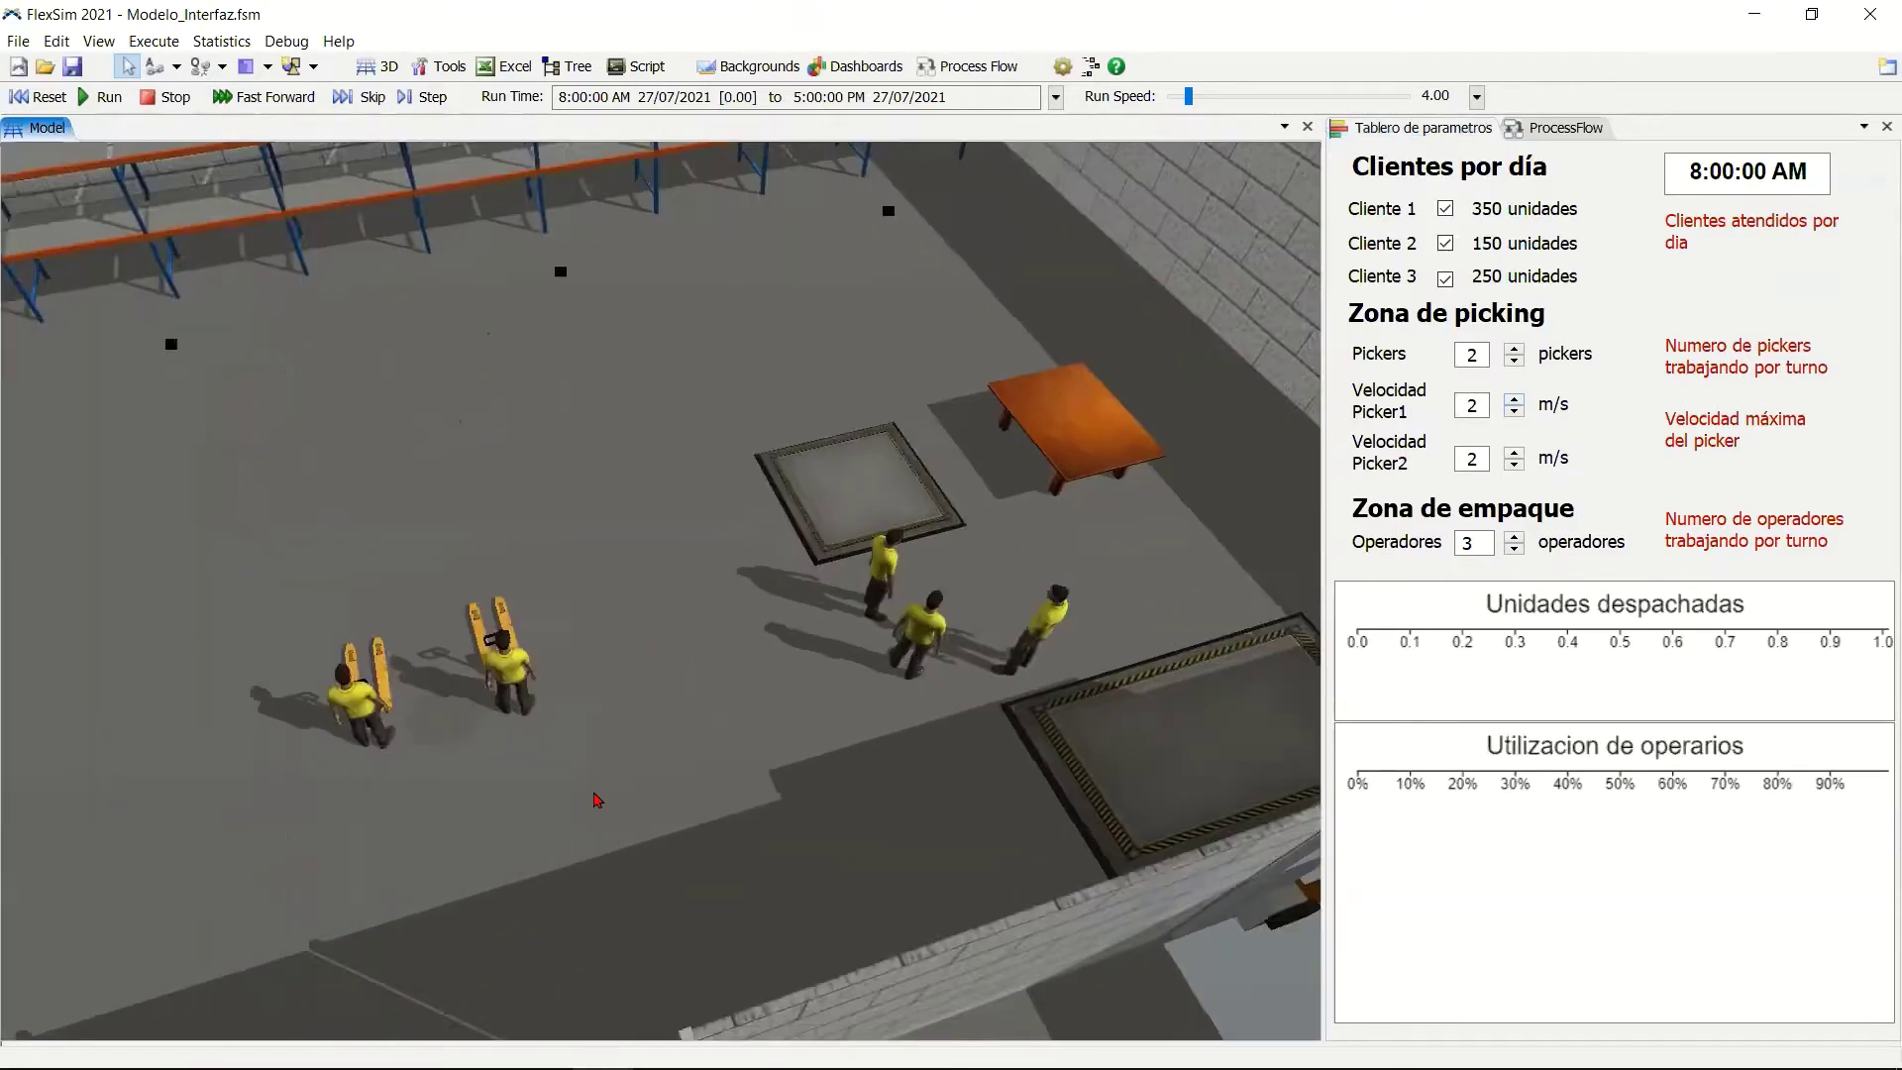
pyautogui.moveTo(1051, 411); pyautogui.dragTo(958, 436)
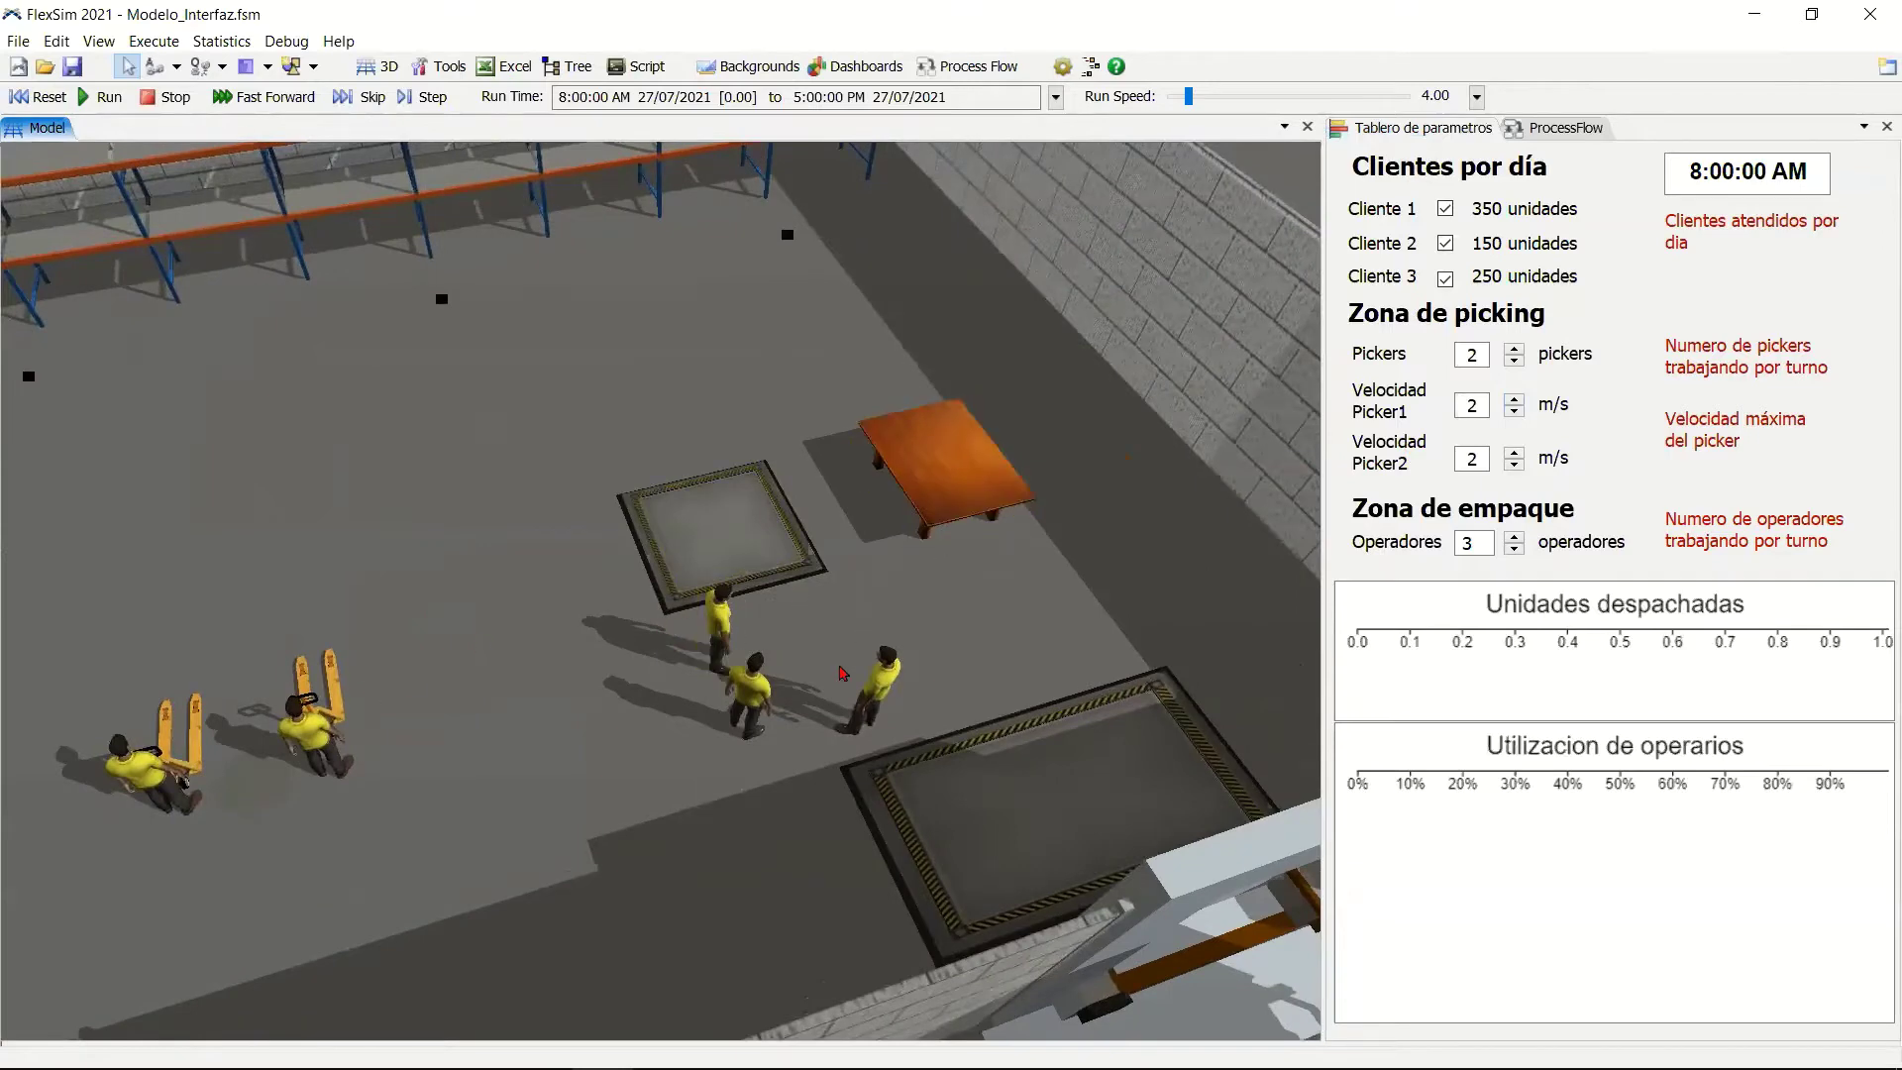
pyautogui.scroll(-8, 645, 738)
pyautogui.moveTo(578, 778); pyautogui.dragTo(737, 734, button='right')
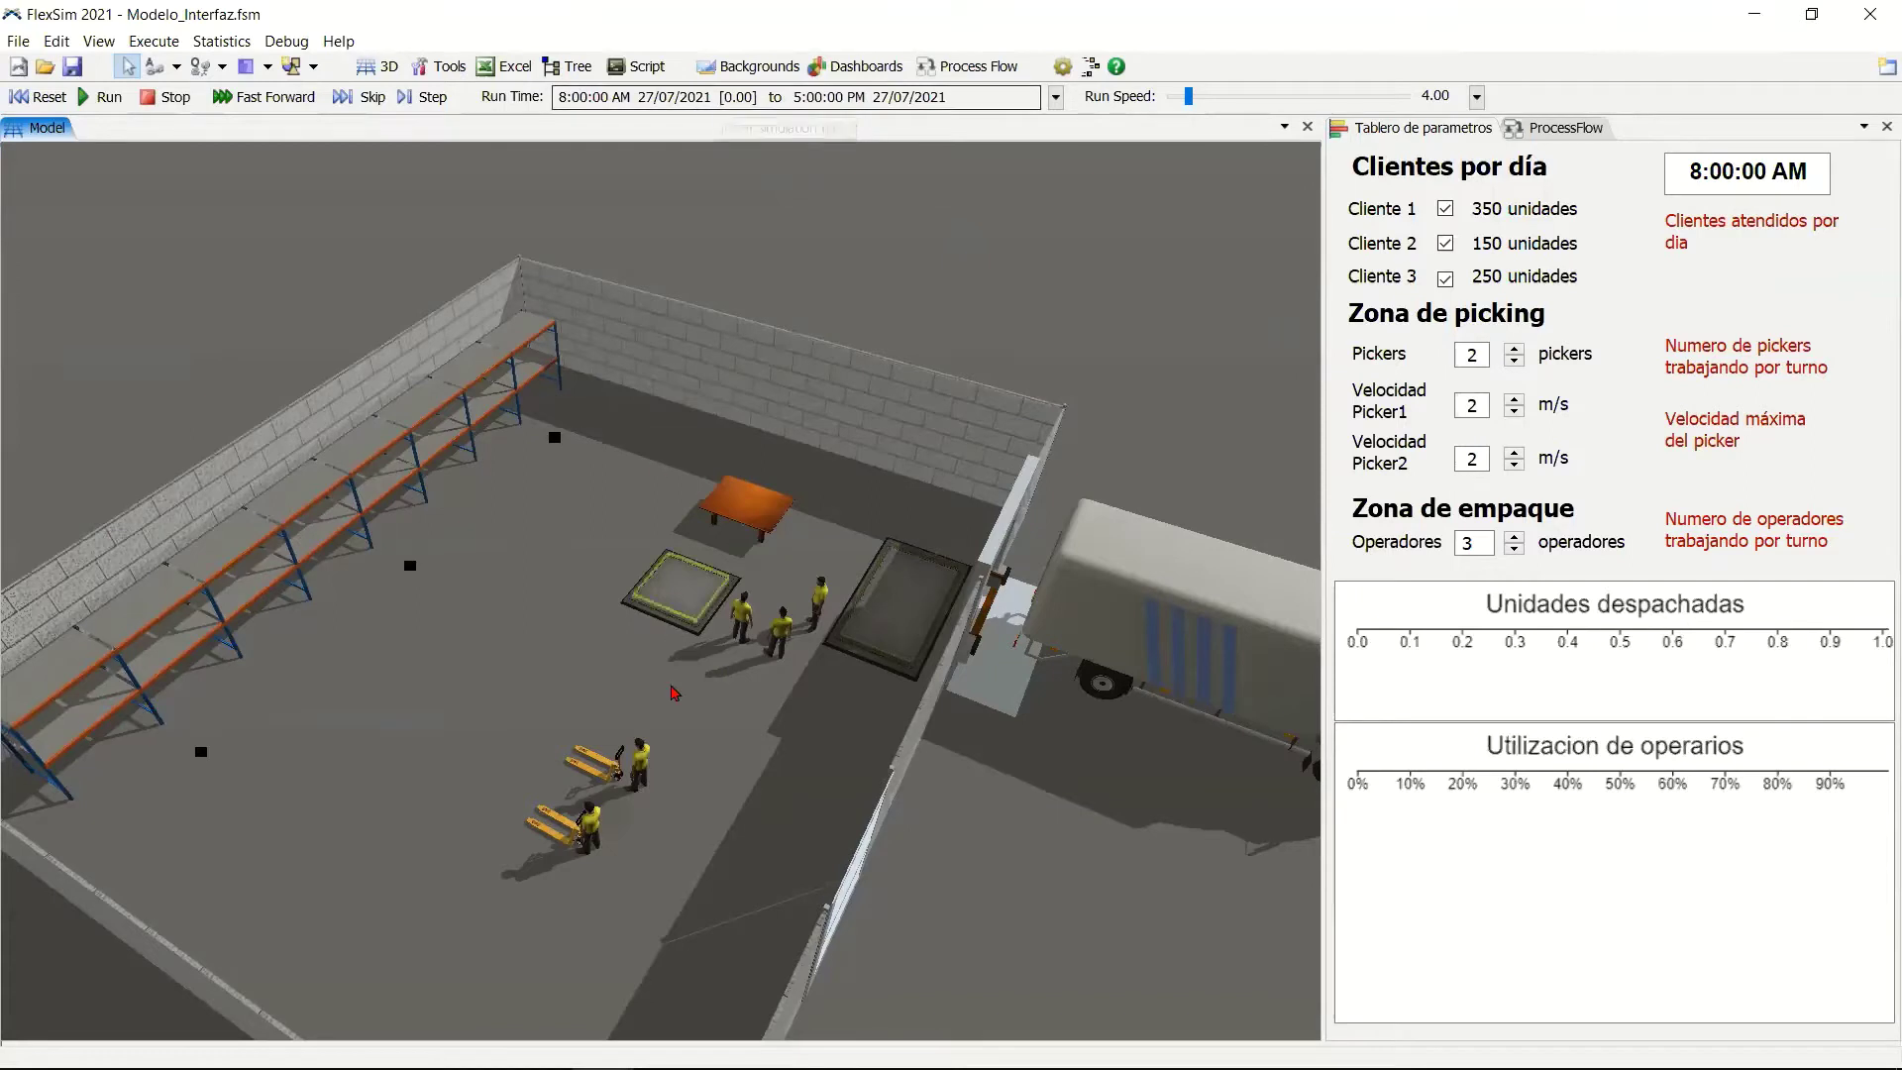
pyautogui.scroll(-5, 735, 645)
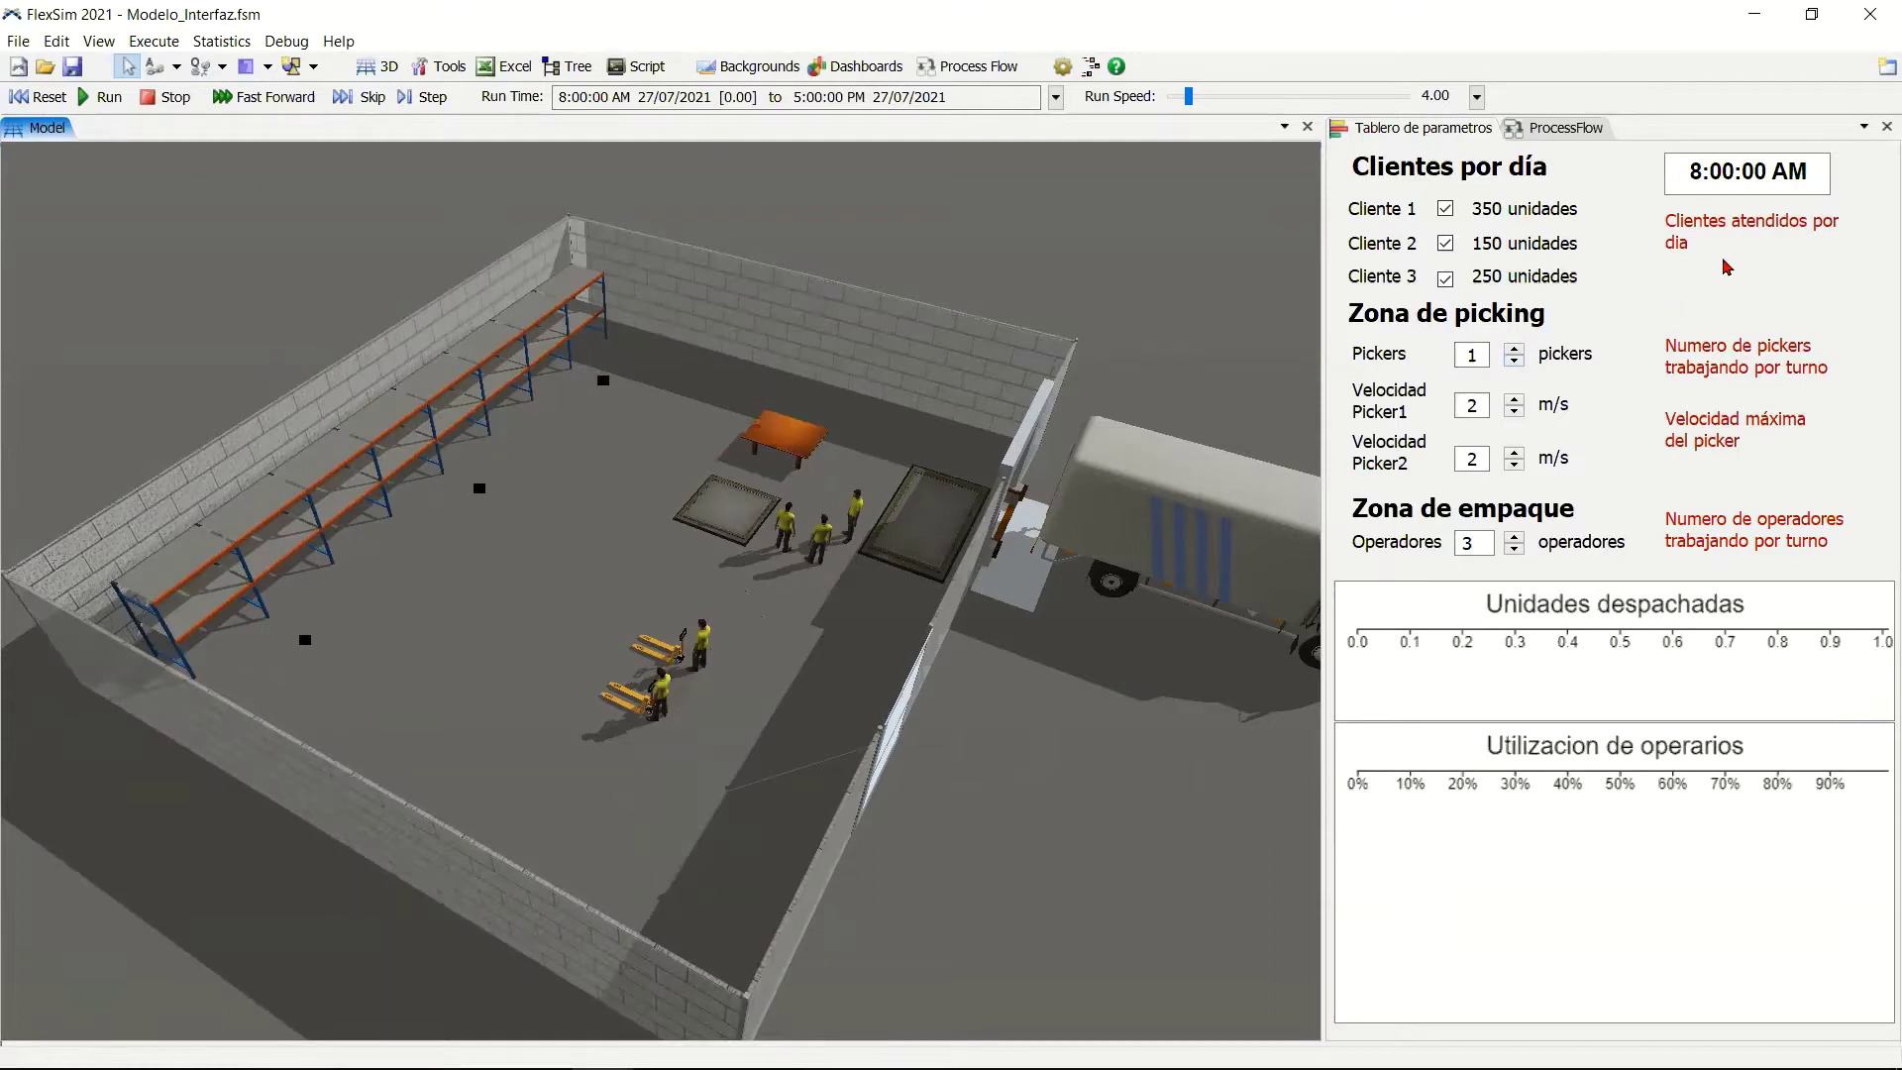
# Set the pickers to 1, the Picker1 and Picker2 speeds to 1 m/s, and the packing operators to 1.
pyautogui.click(1514, 412)
pyautogui.click(1515, 413)
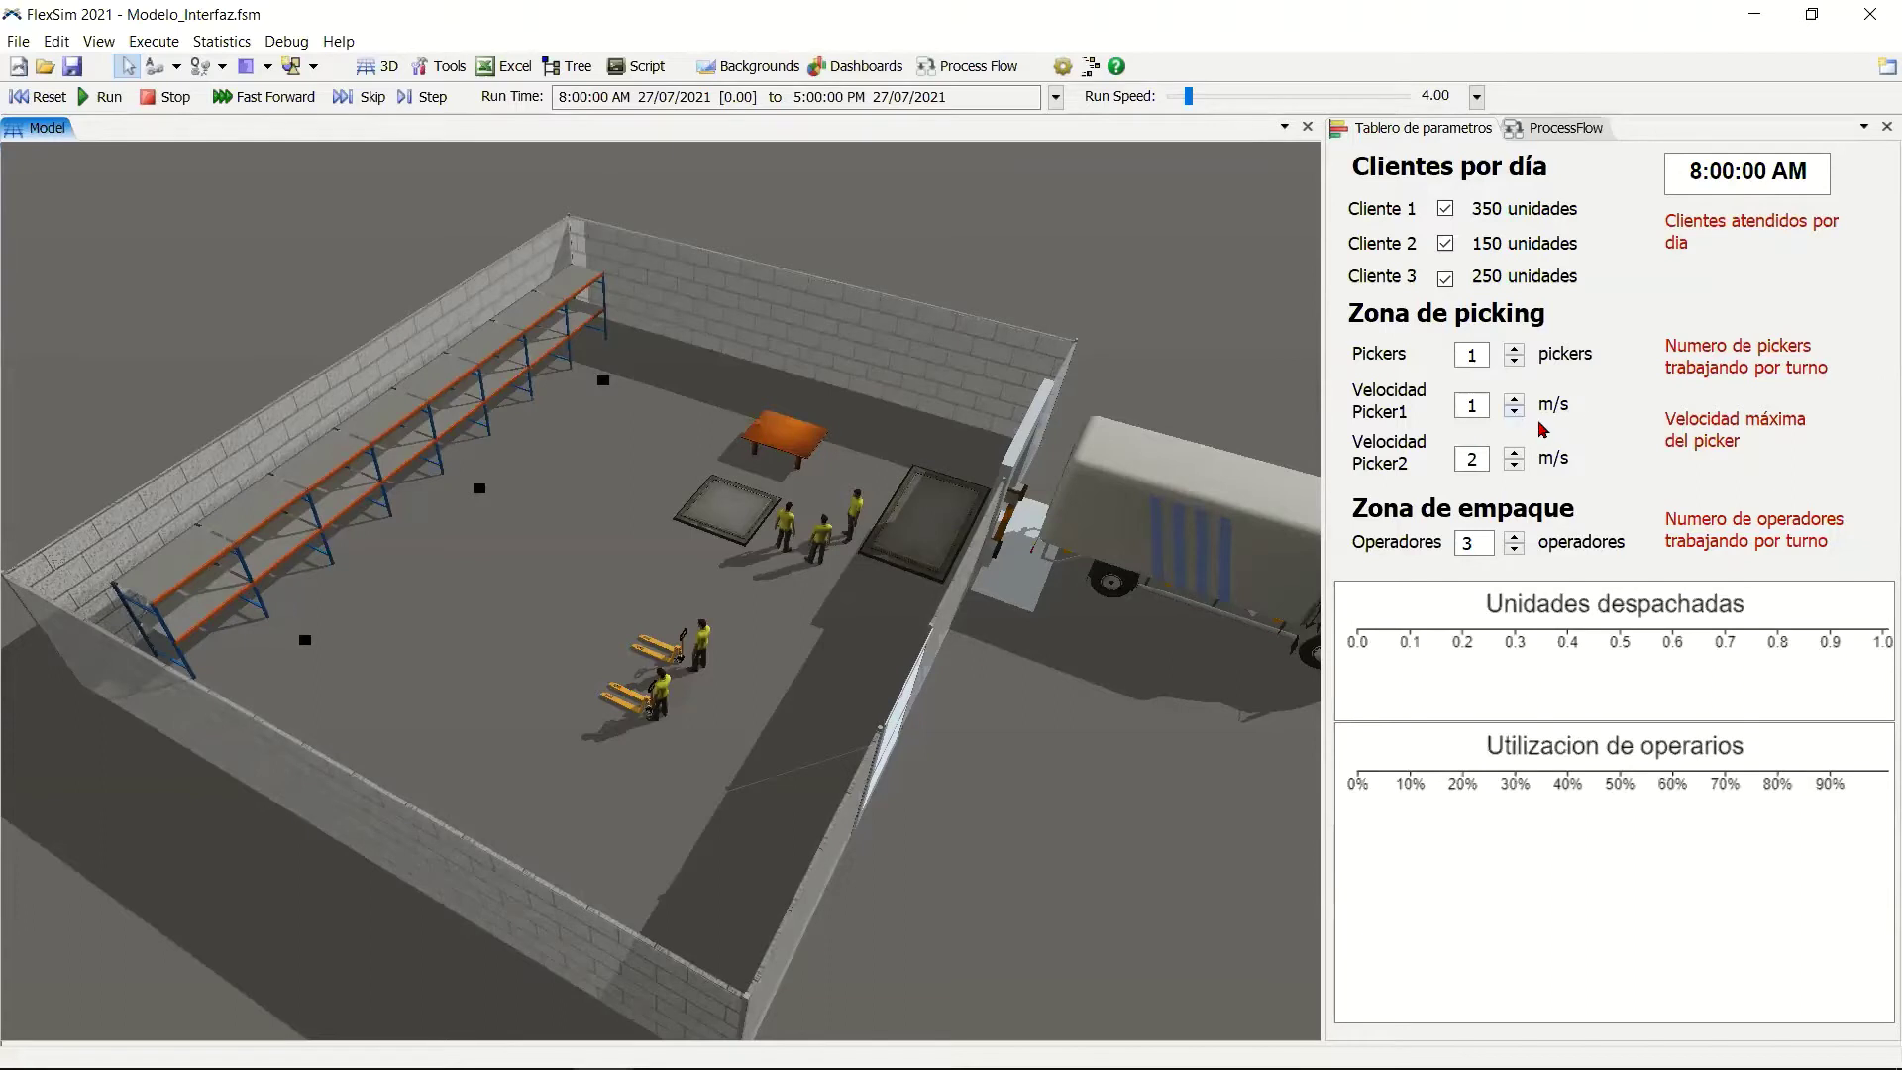
pyautogui.click(1514, 465)
pyautogui.click(1515, 465)
# Reset and run the simulation, and watch the picker and packing operator at work in the warehouse.
pyautogui.click(39, 96)
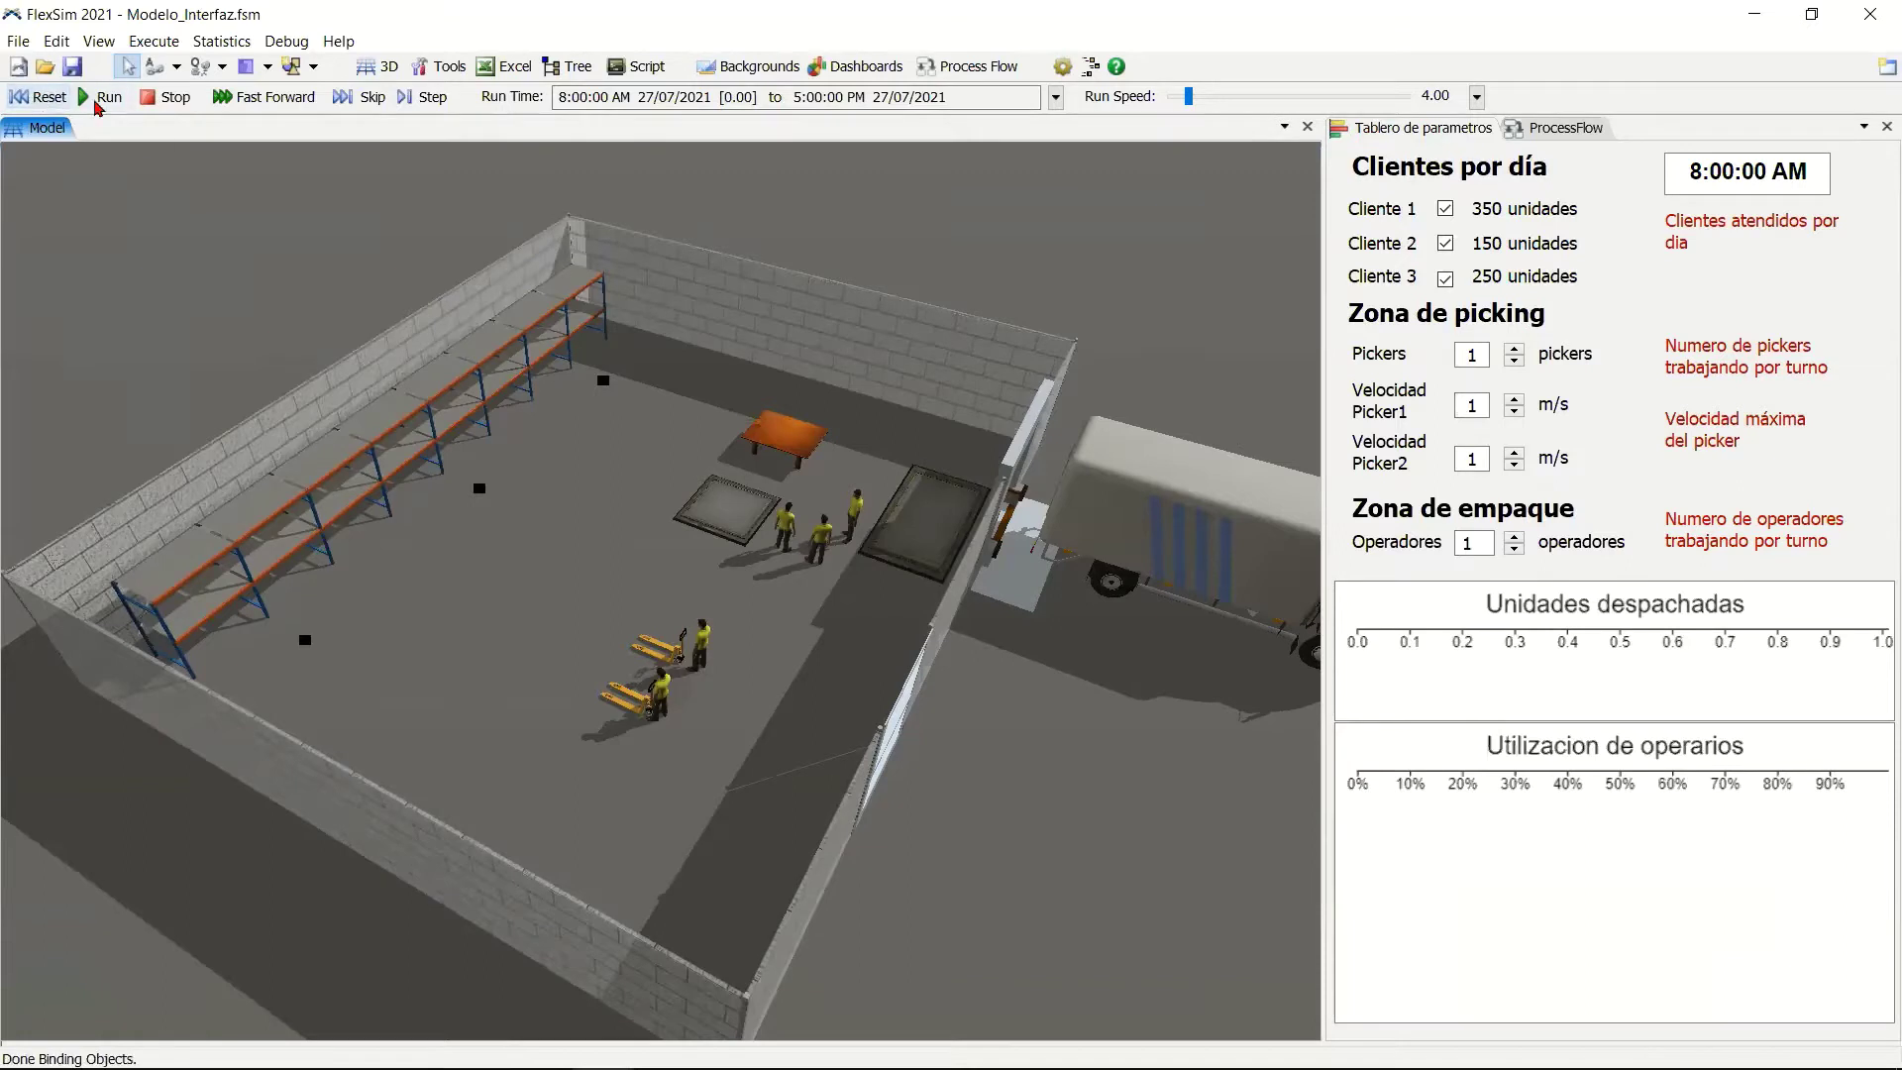
pyautogui.click(98, 99)
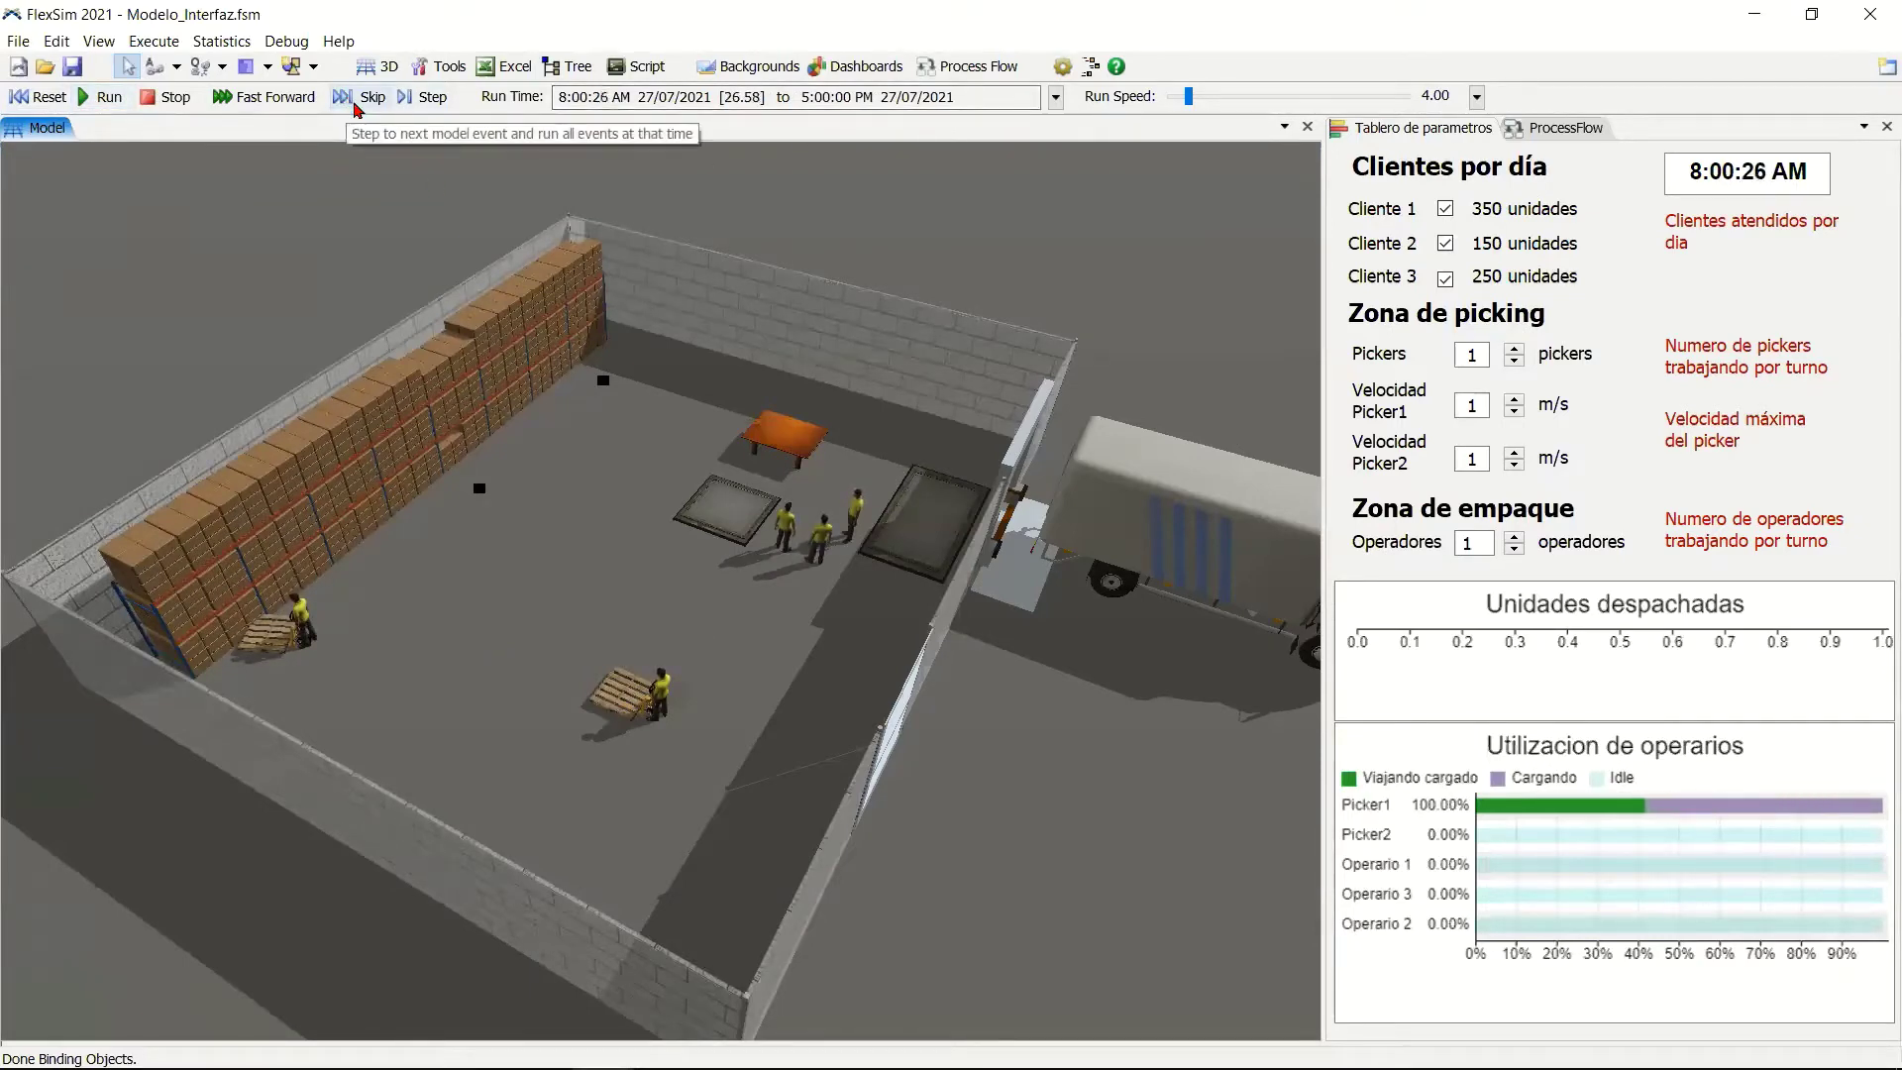
pyautogui.click(355, 103)
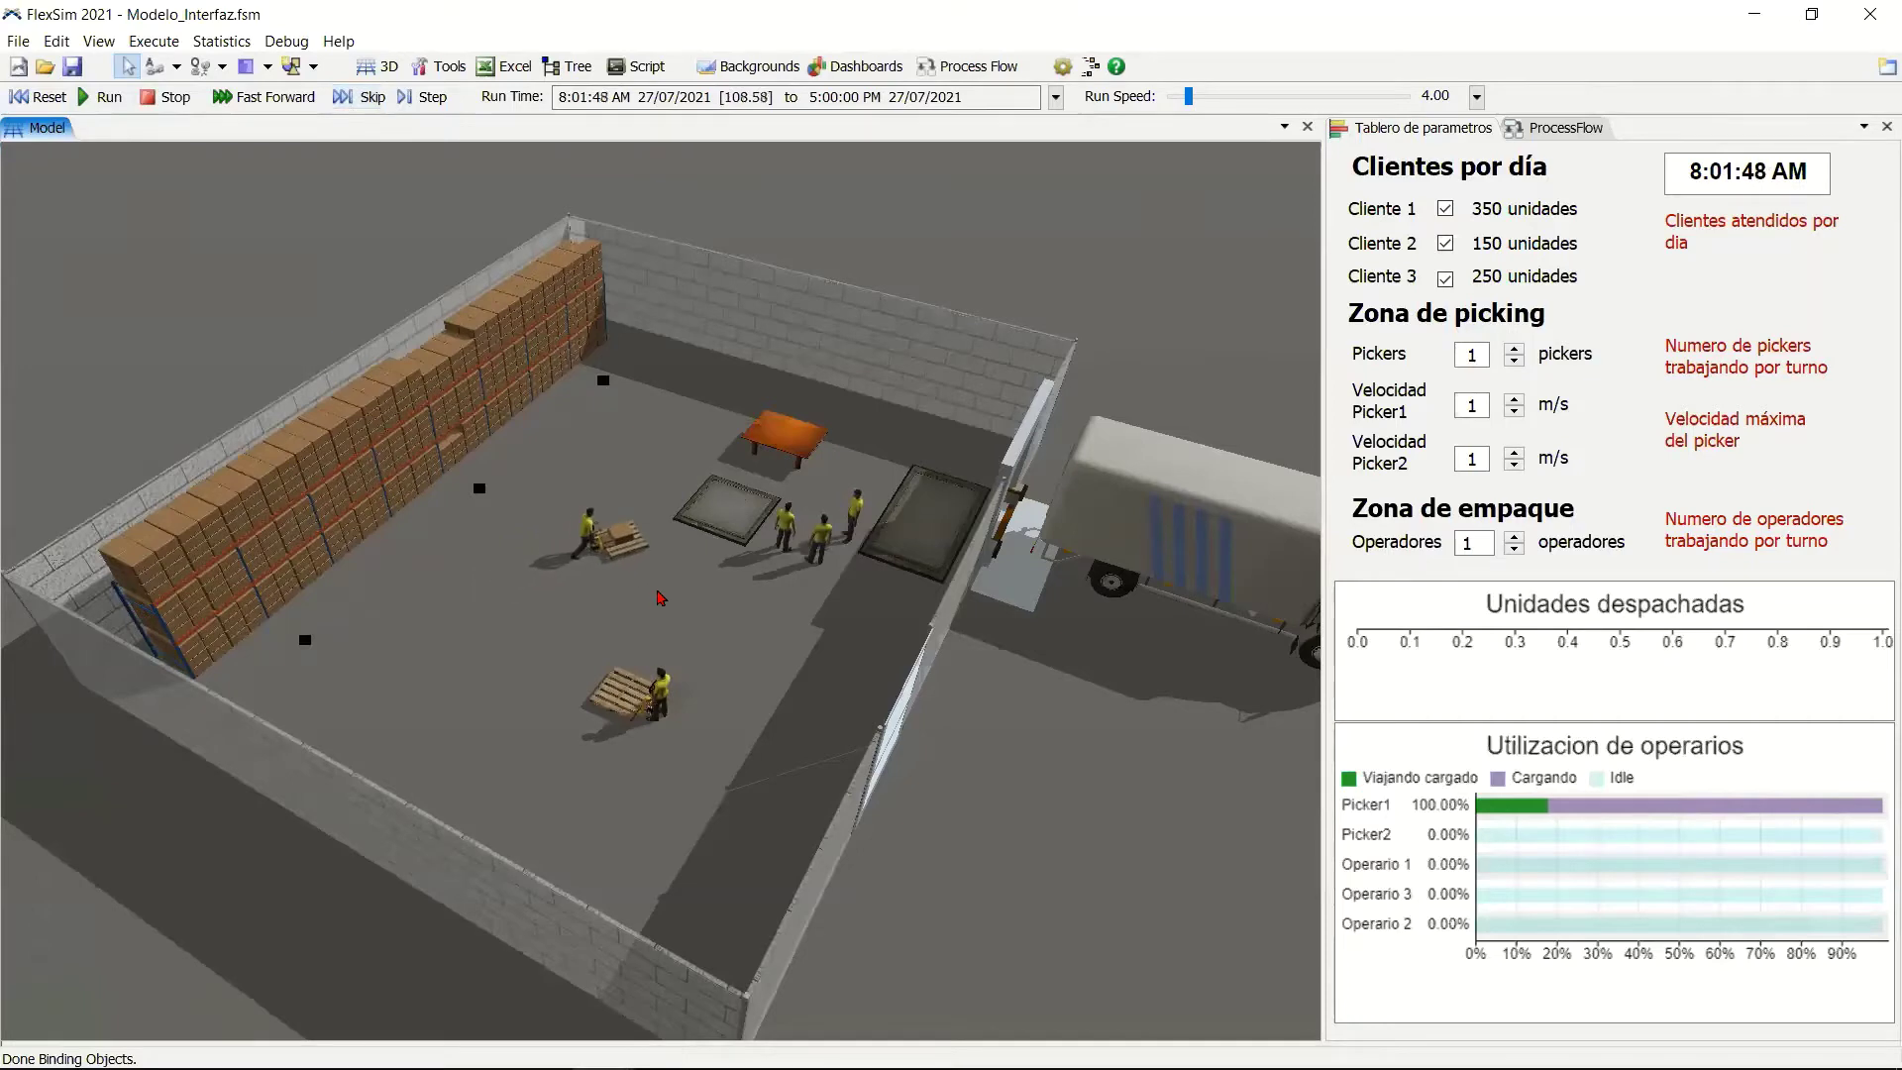
pyautogui.scroll(5, 621, 641)
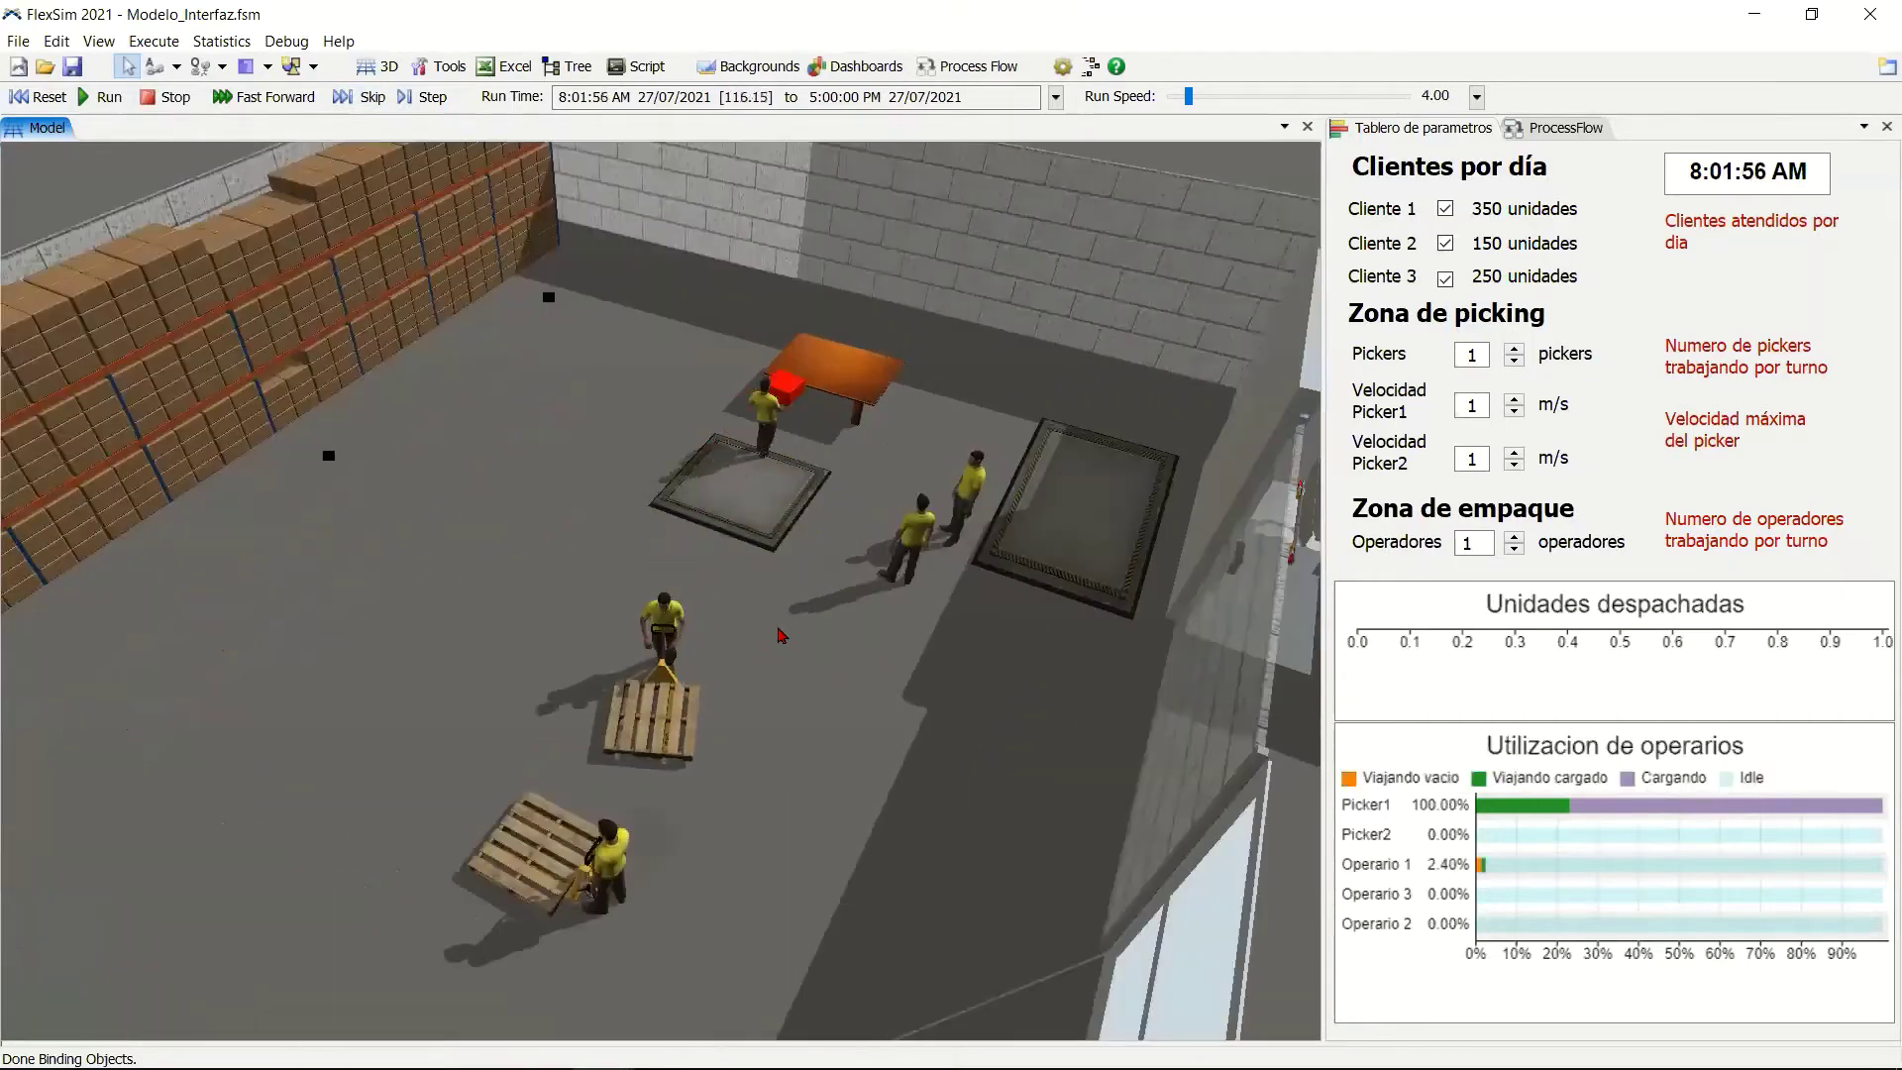
pyautogui.scroll(-5, 733, 733)
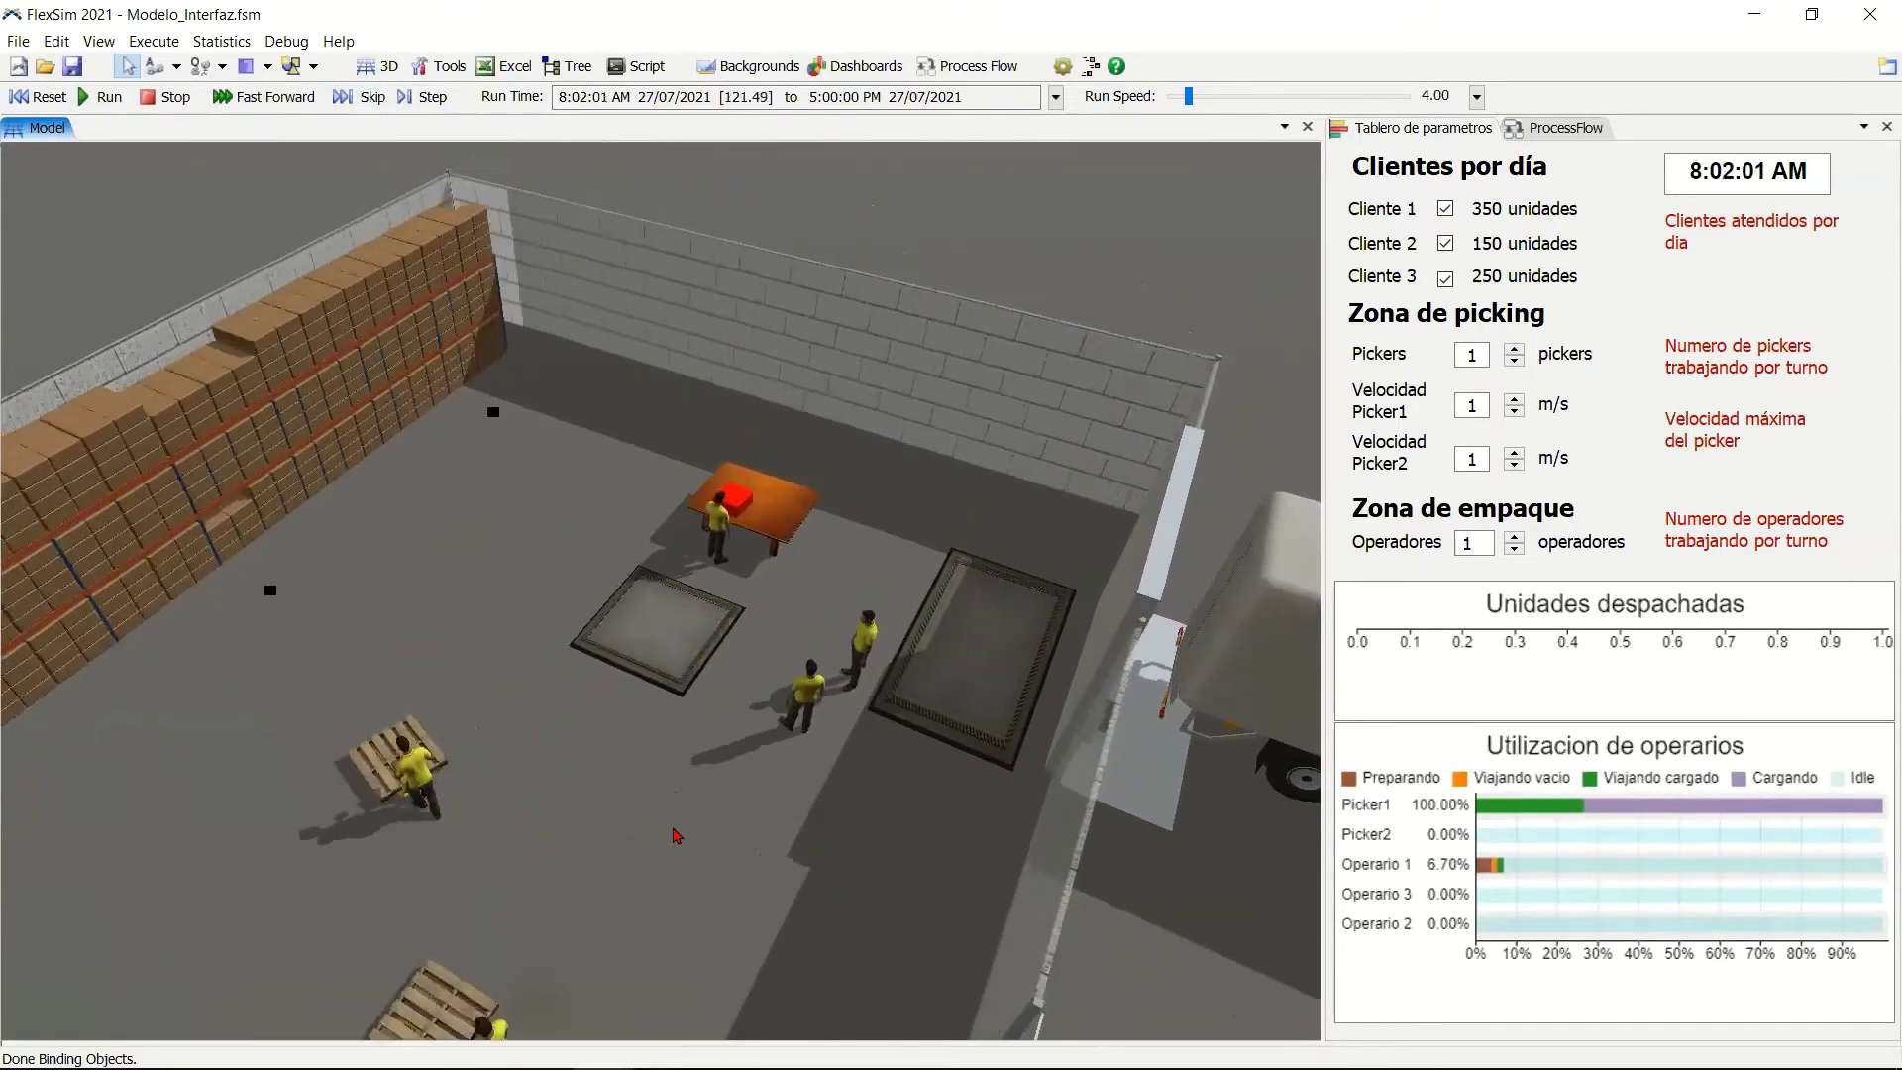
pyautogui.moveTo(681, 834); pyautogui.dragTo(825, 848, button='right')
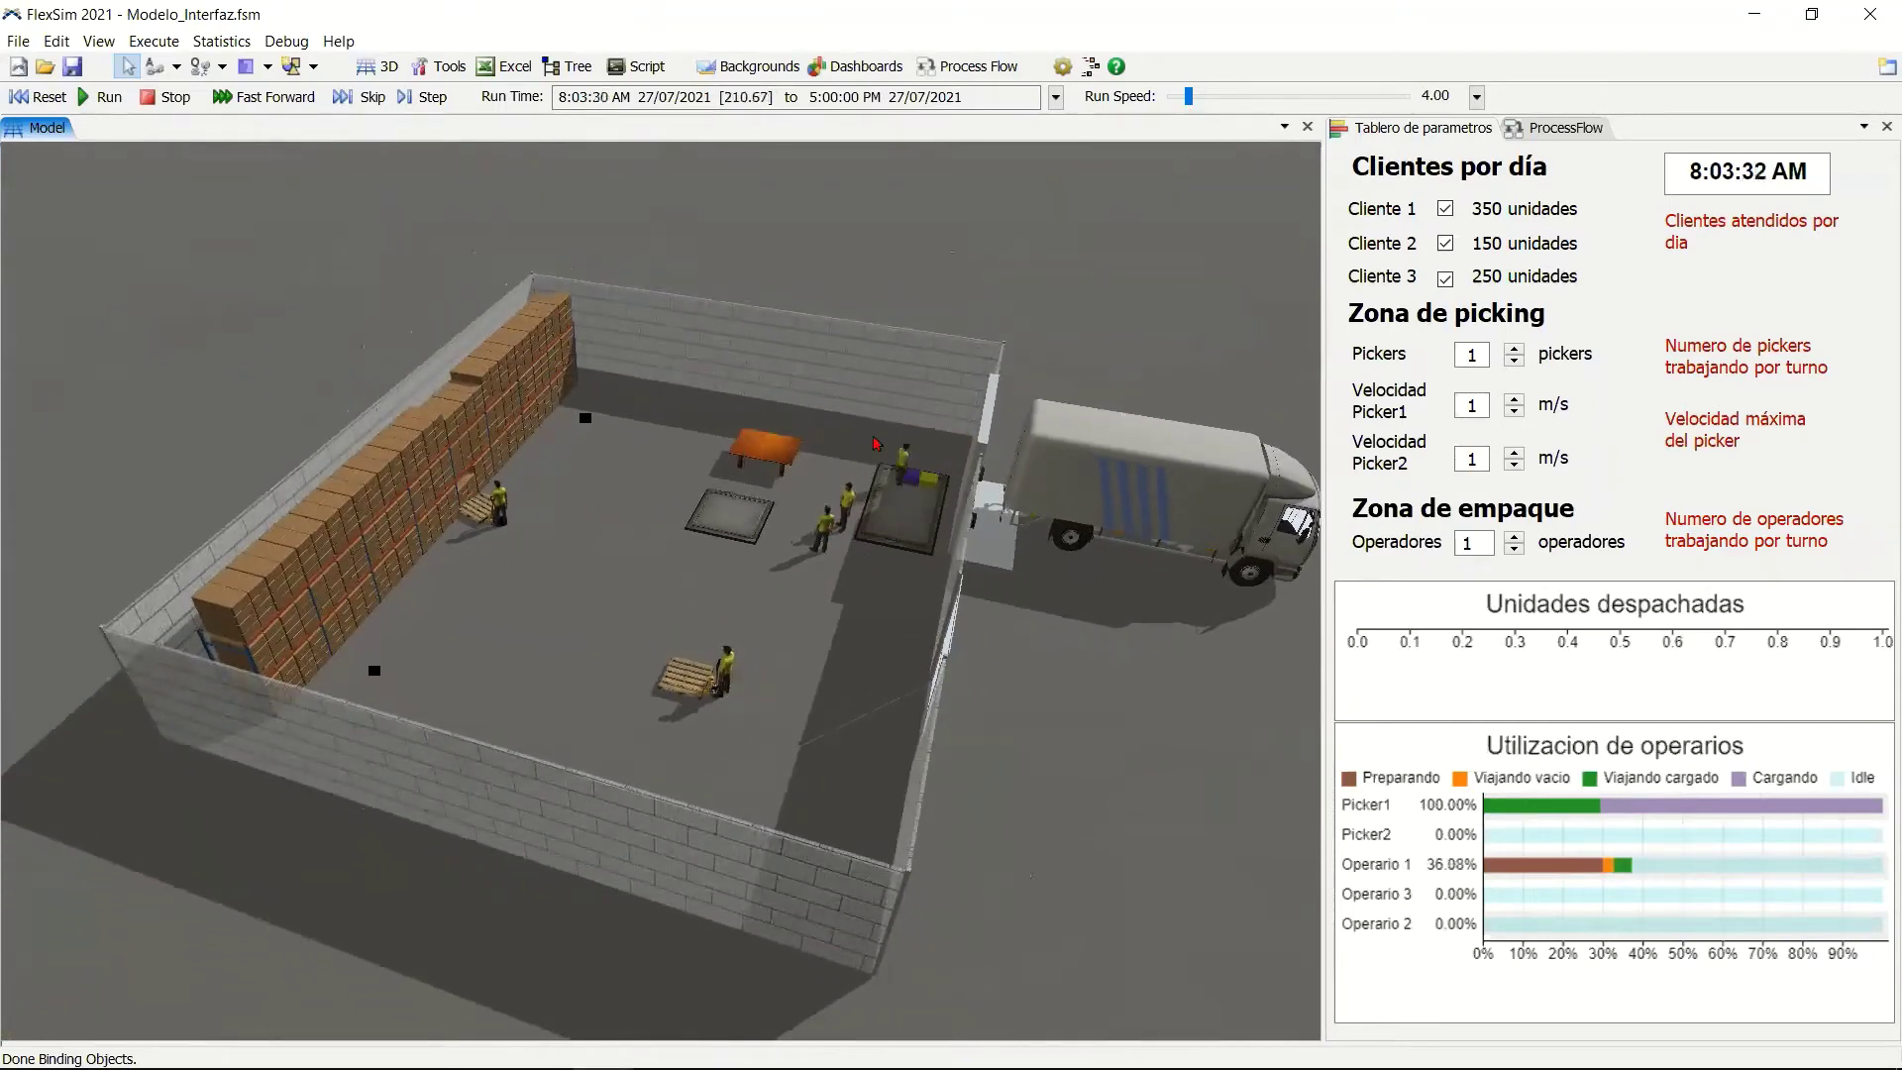
pyautogui.click(881, 501)
# Raise the run speed in stages to 14142 so the run reaches 5:00 PM, and review the dispatched units.
pyautogui.moveTo(1187, 97); pyautogui.dragTo(1191, 101)
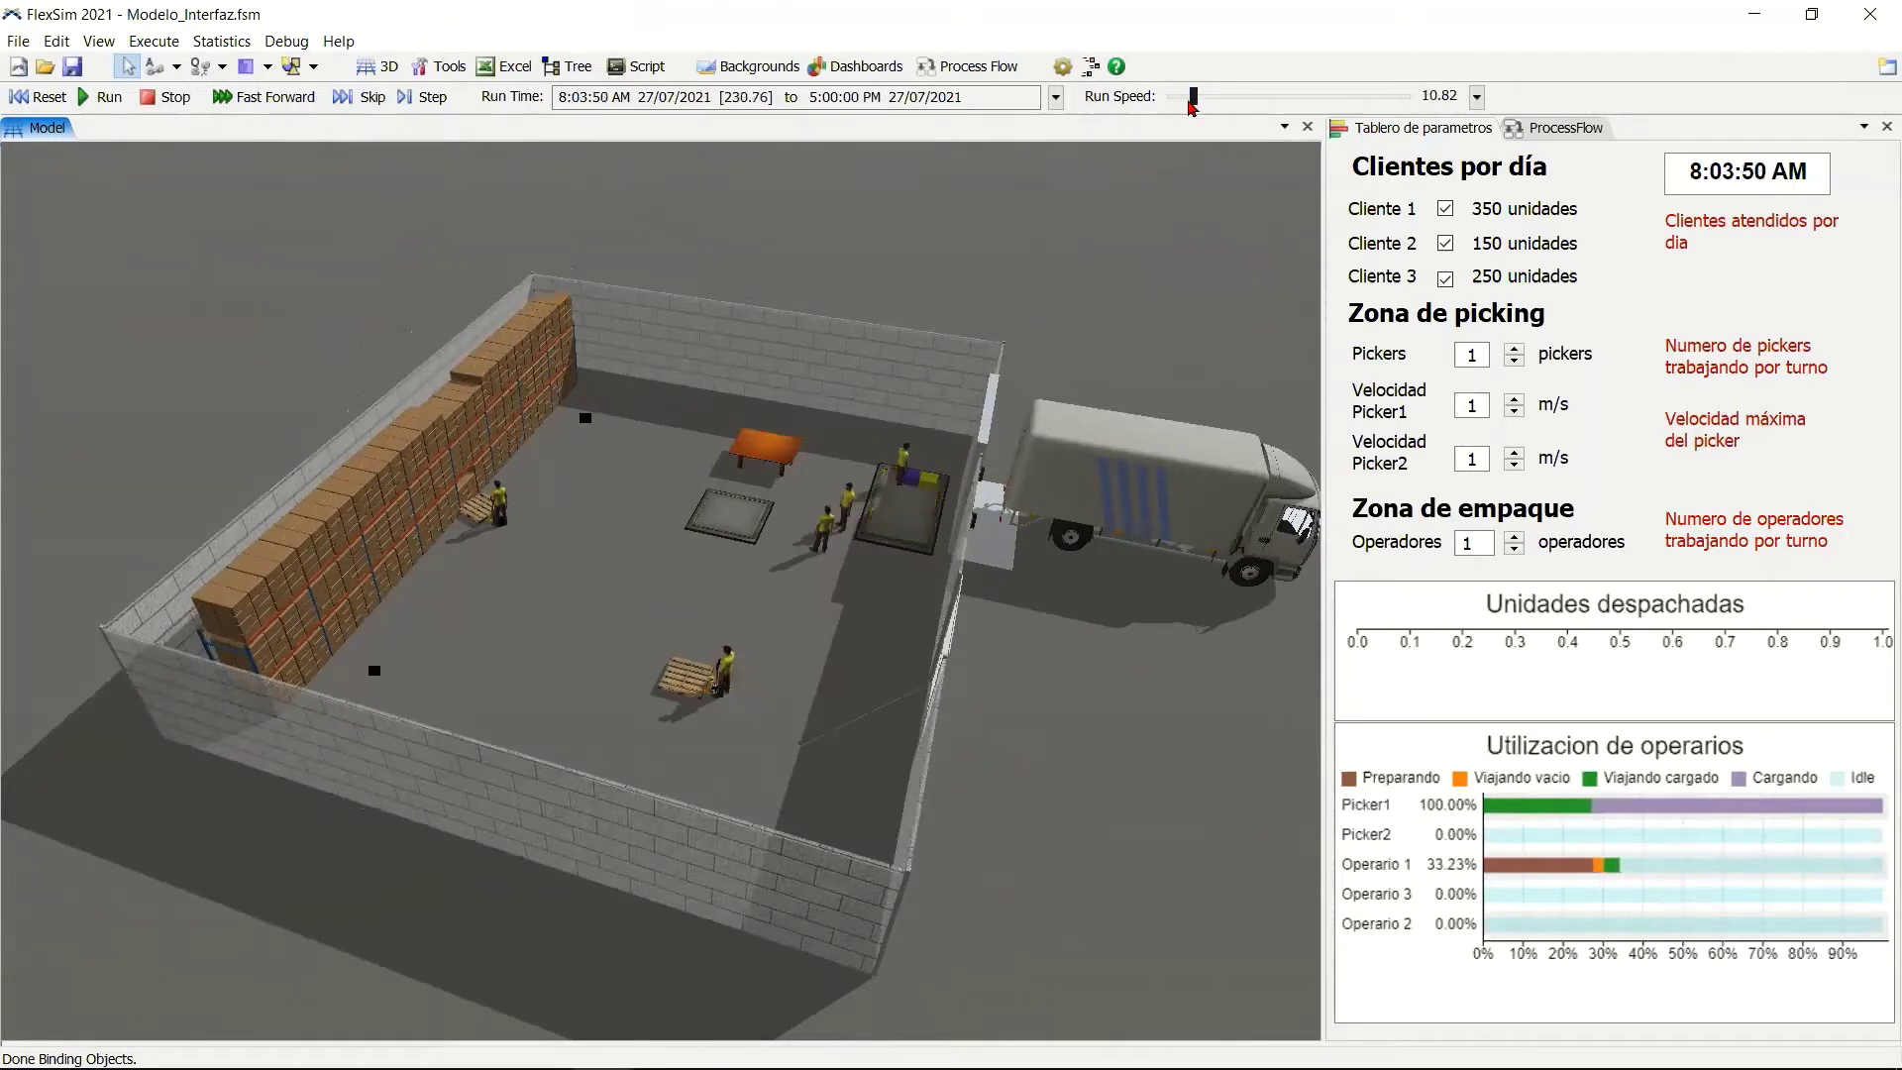
pyautogui.scroll(5, 1191, 103)
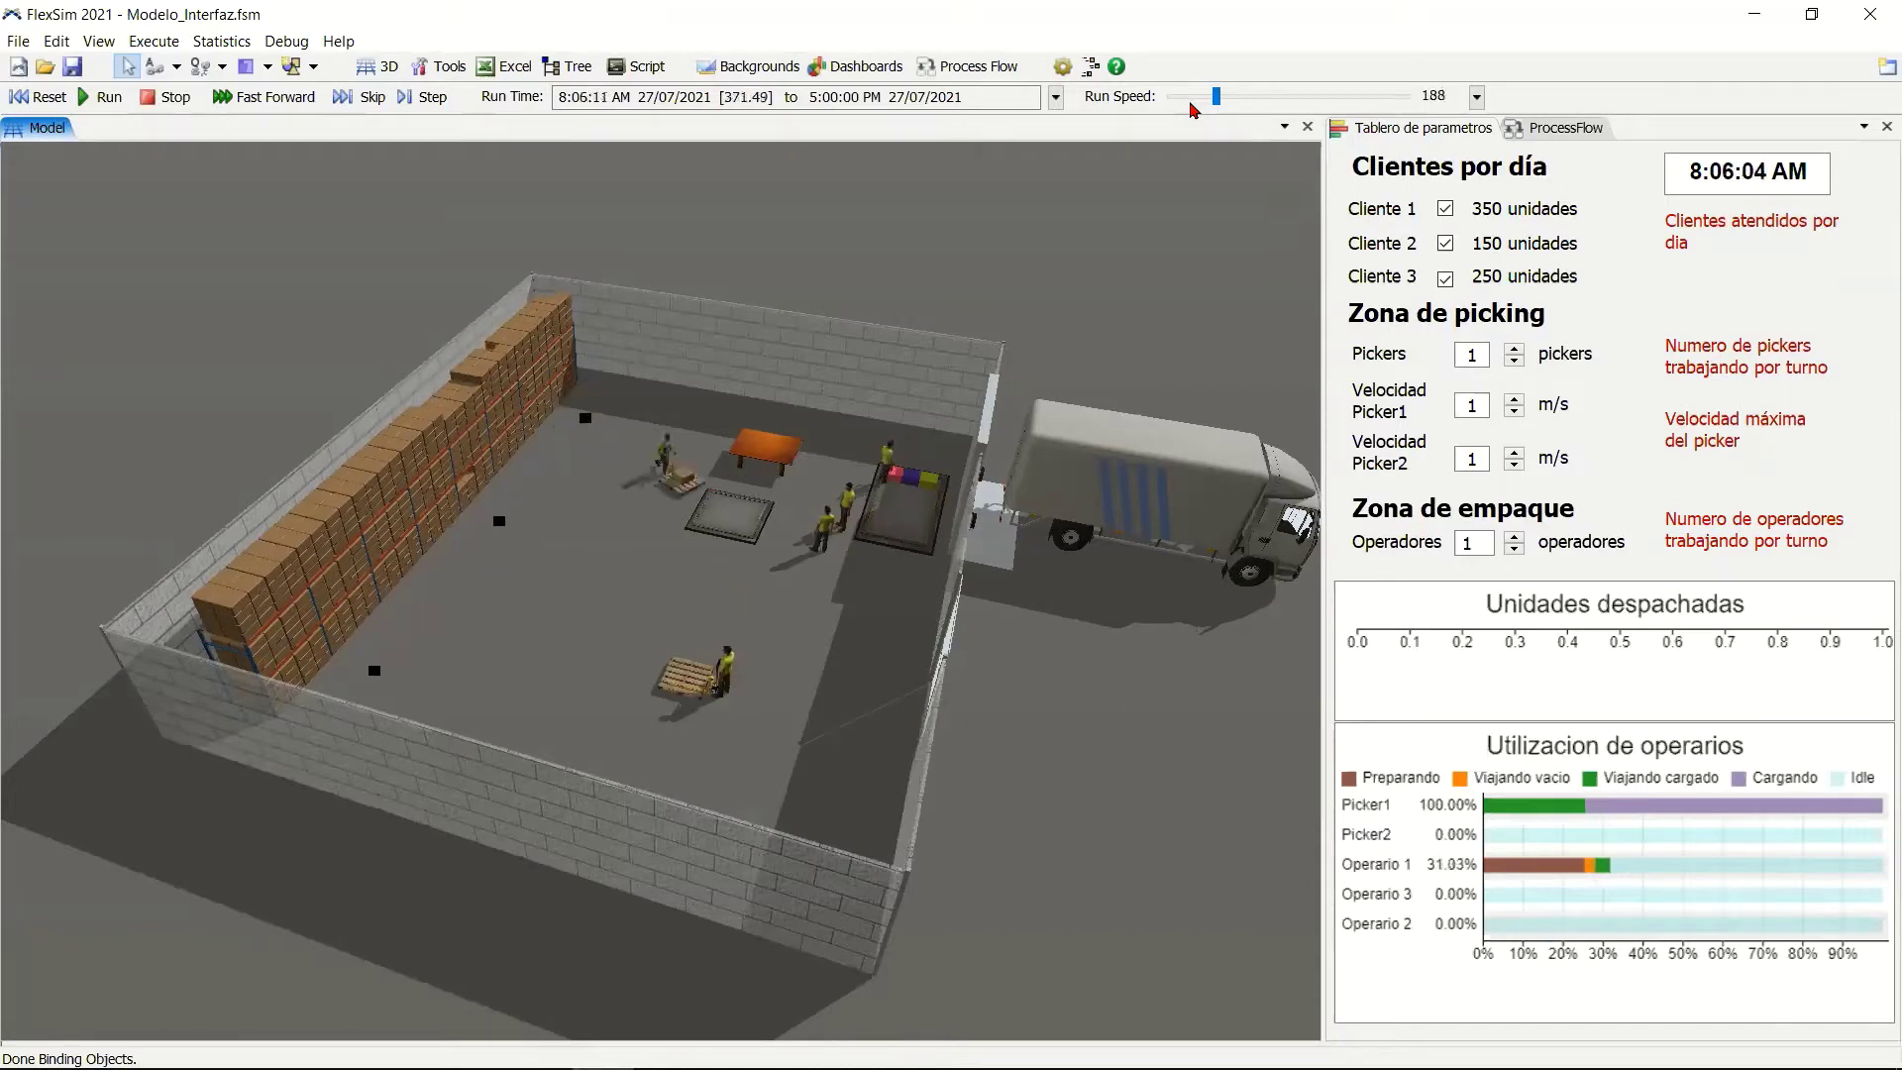
pyautogui.scroll(3, 1192, 110)
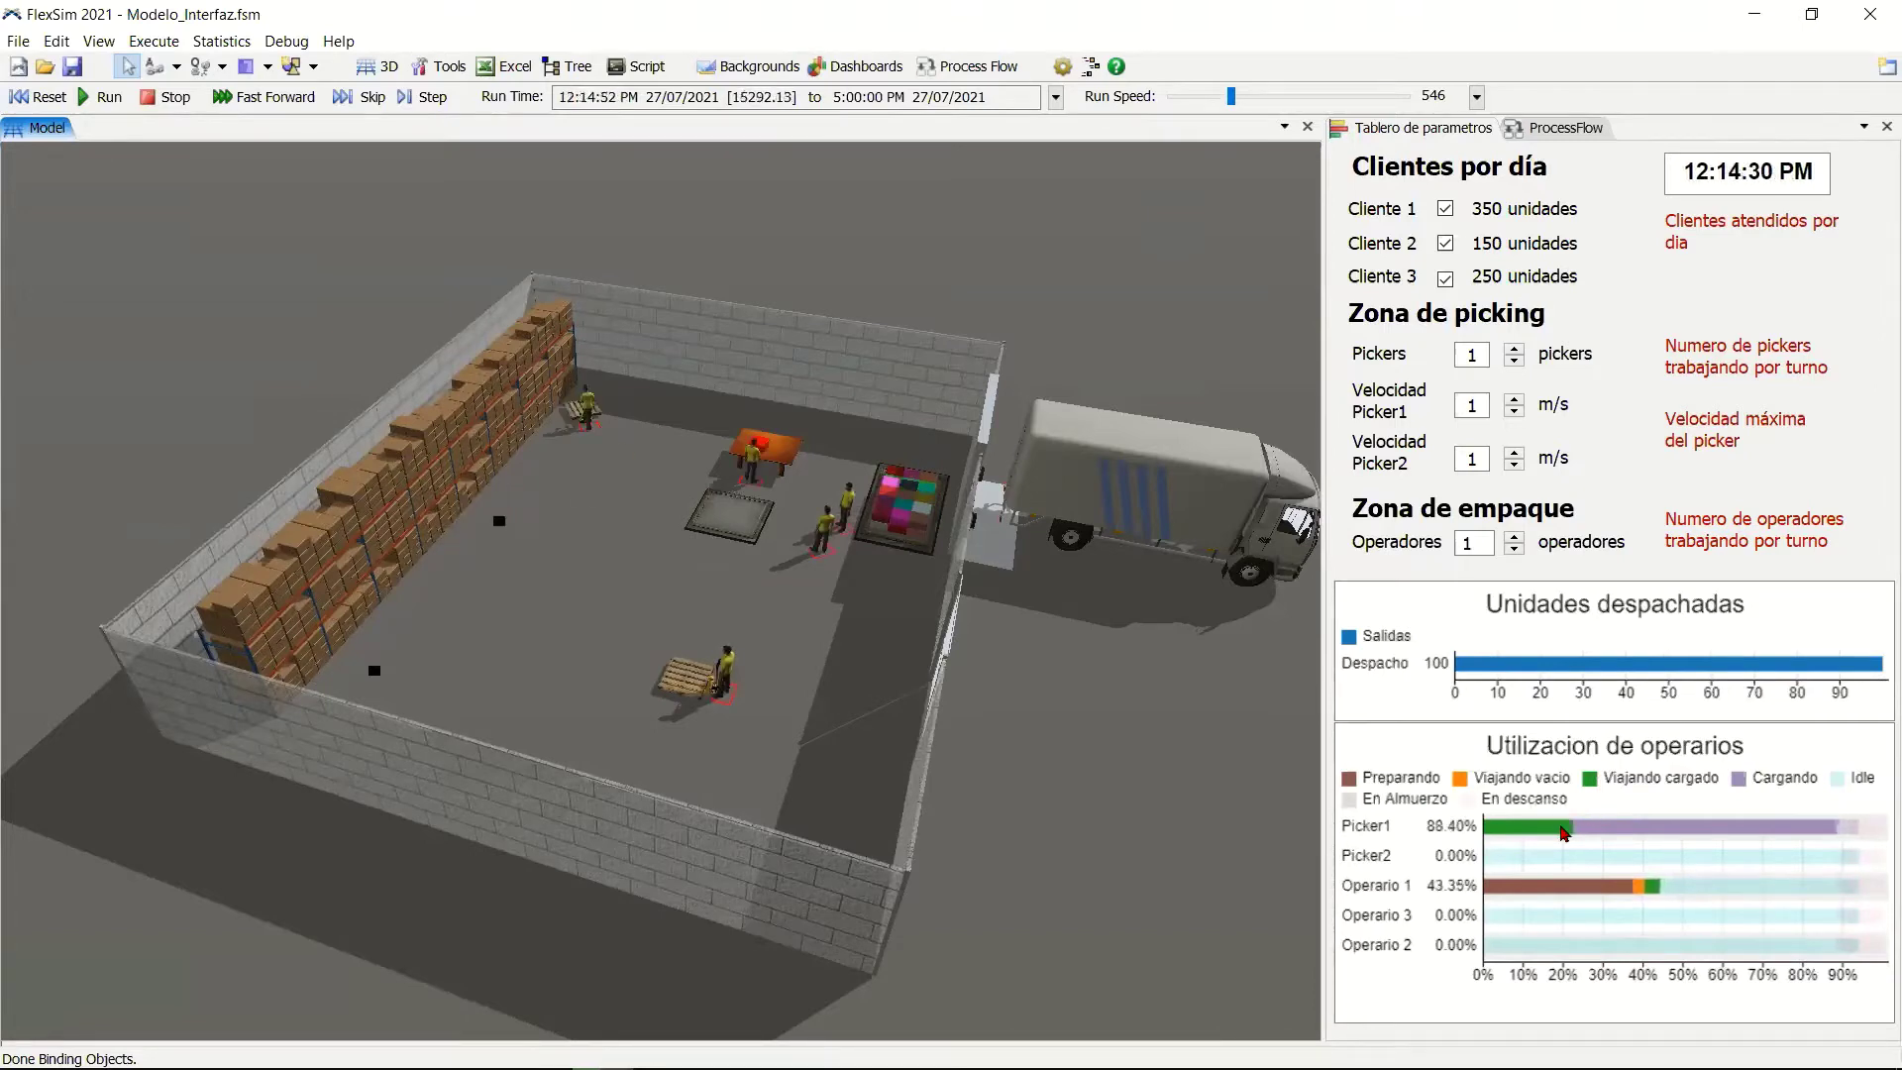
pyautogui.moveTo(1649, 832)
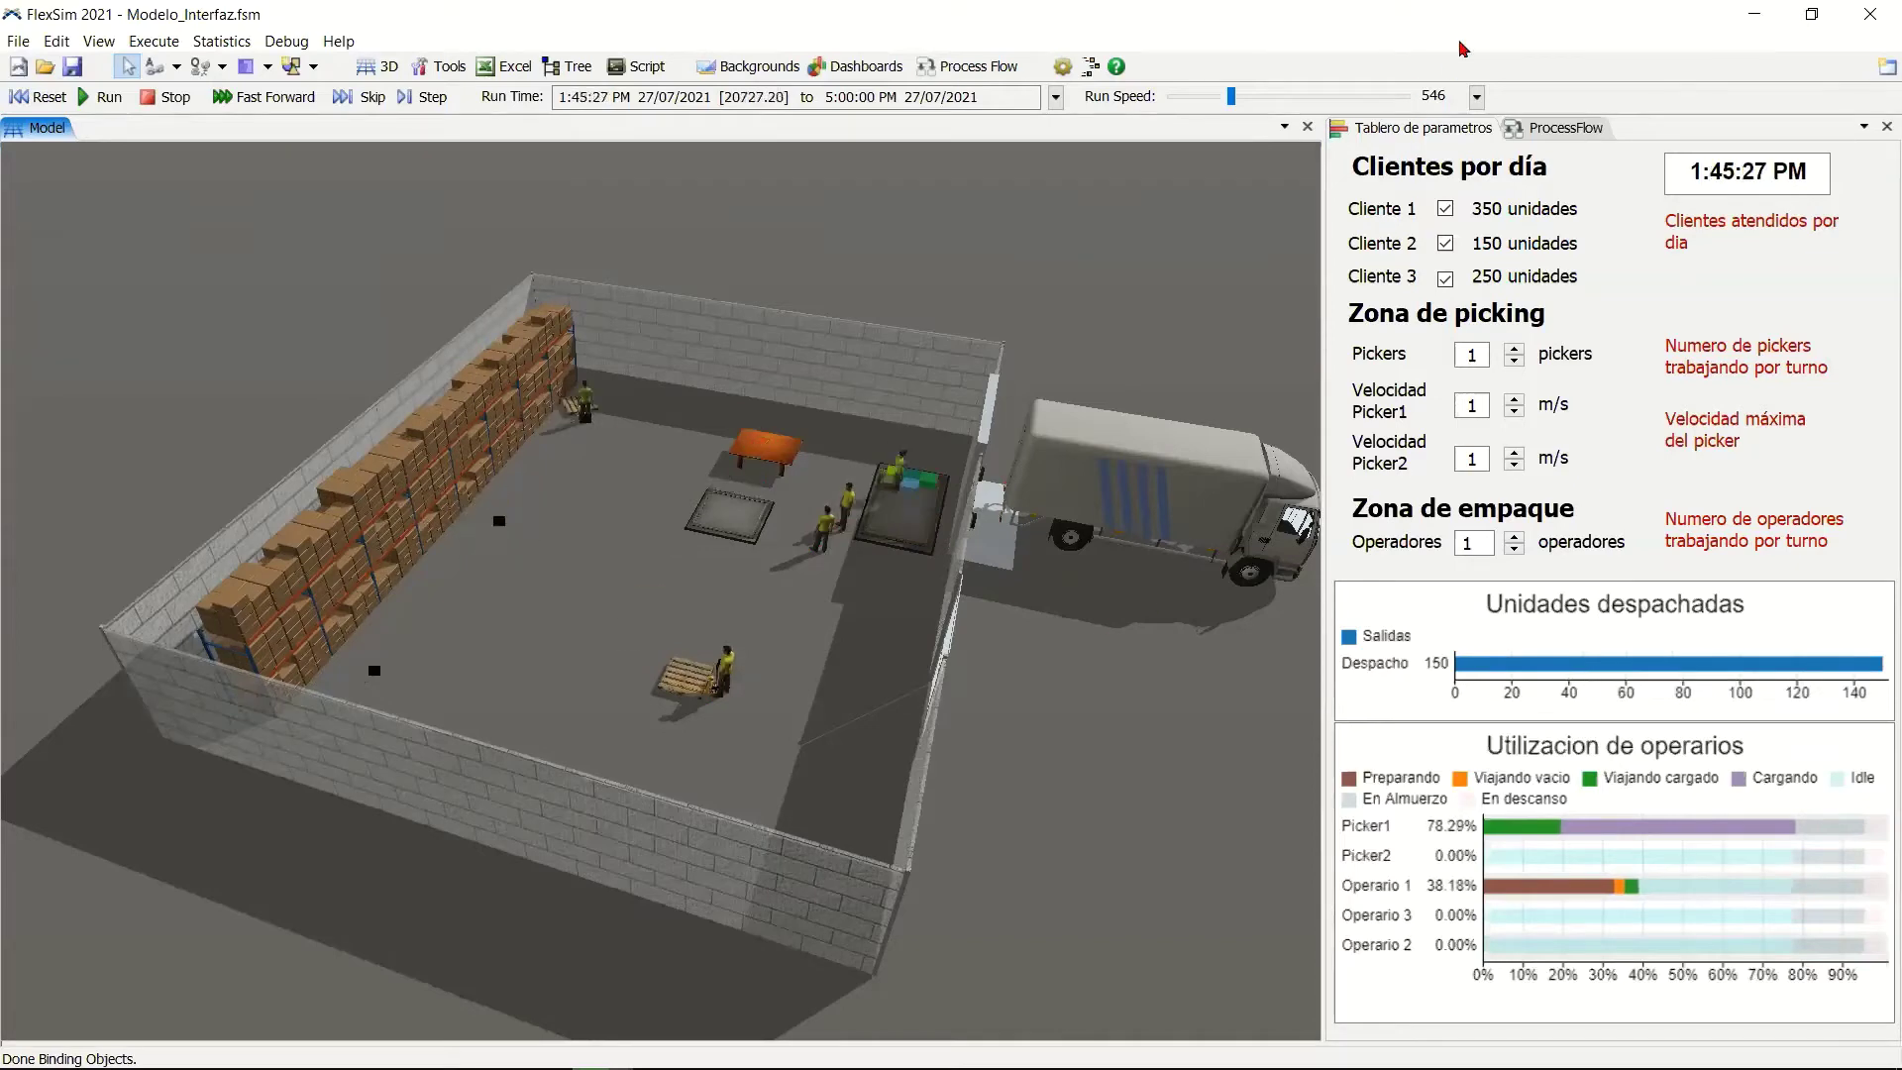
pyautogui.scroll(-3, 1235, 96)
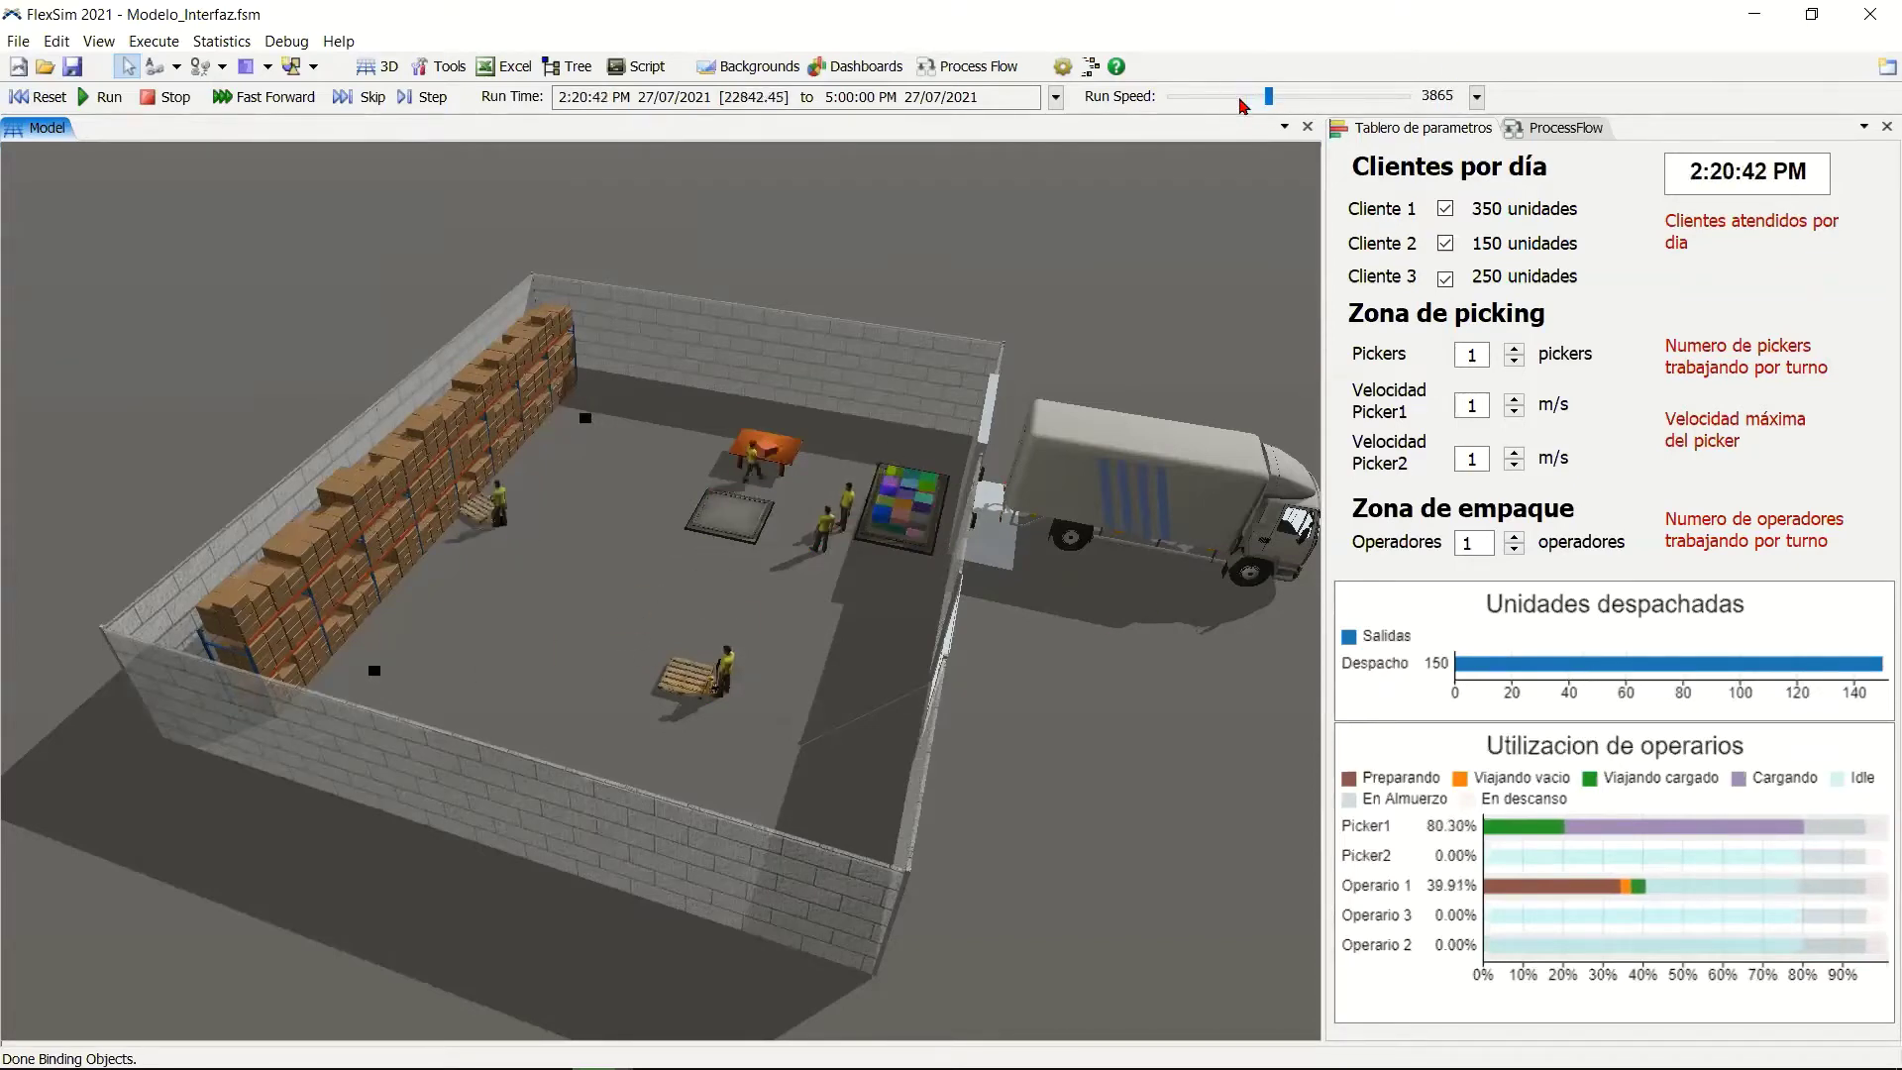
pyautogui.scroll(-3, 1258, 96)
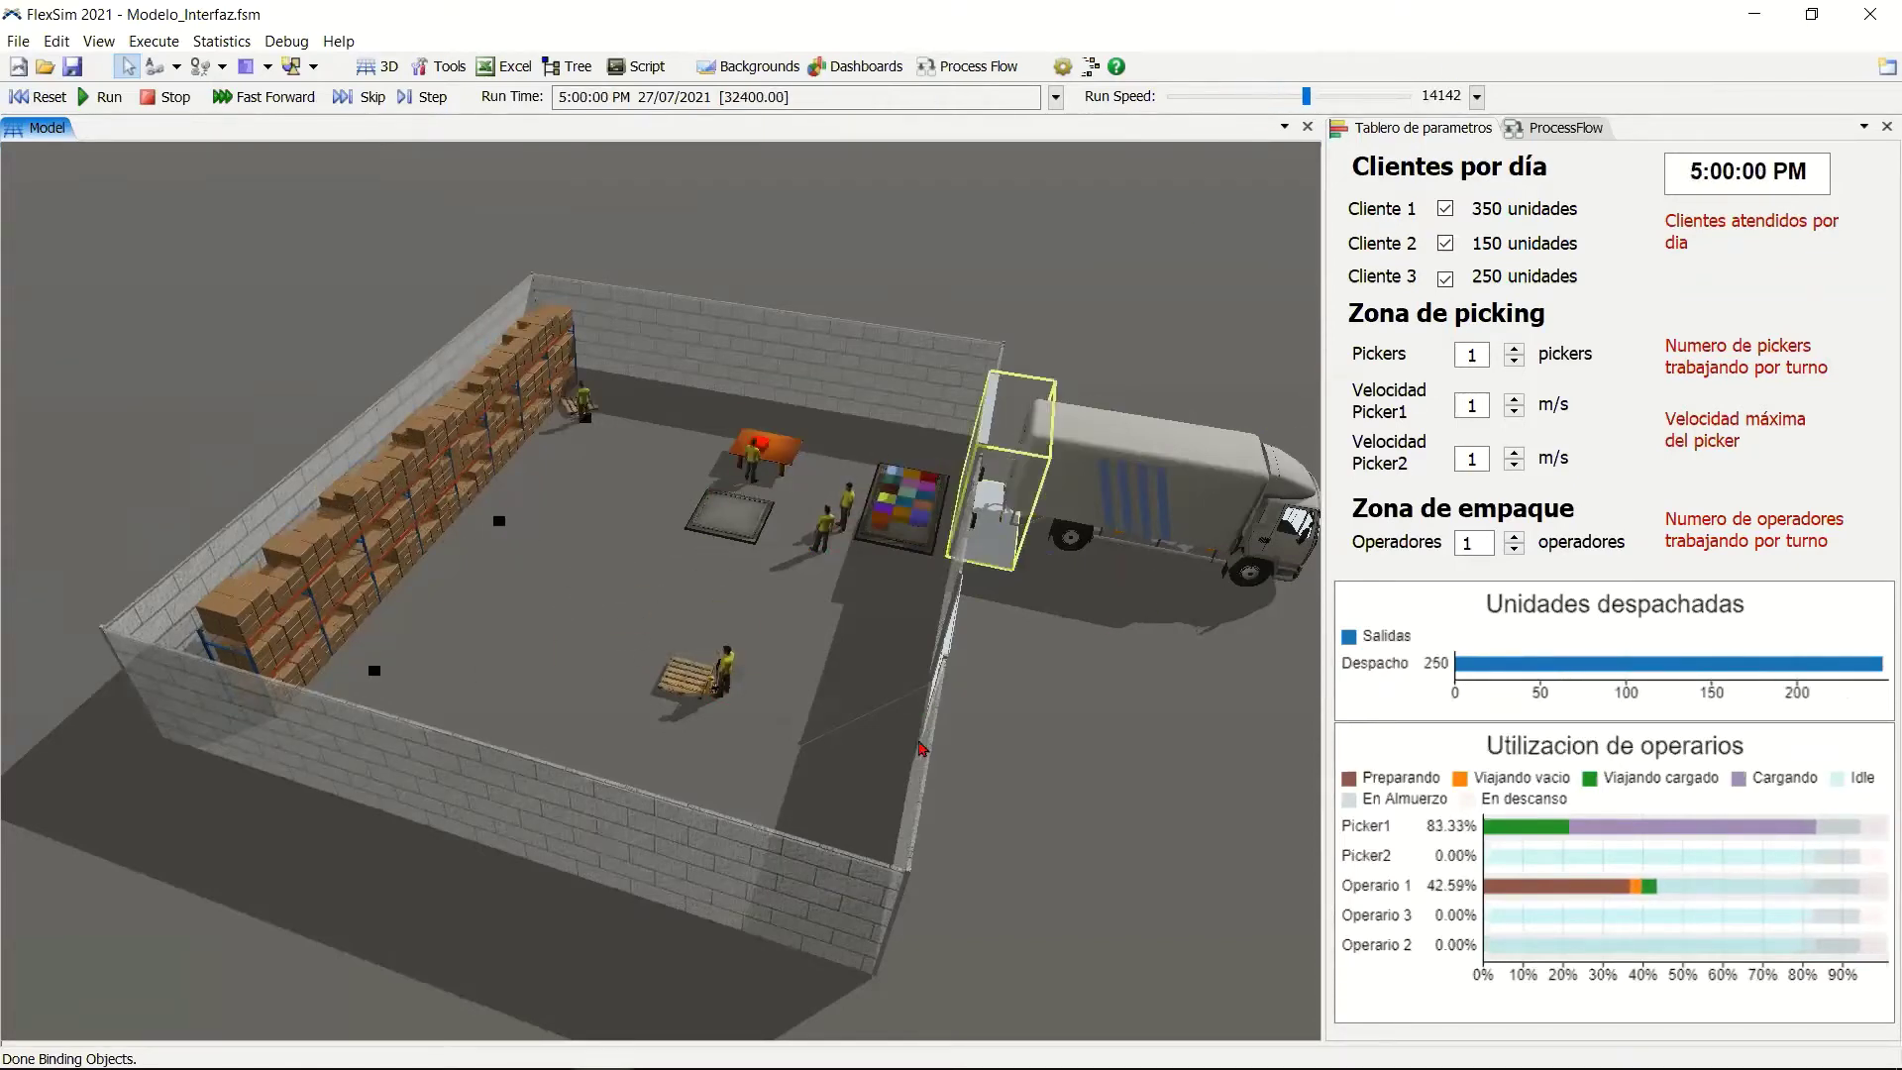
pyautogui.moveTo(1097, 667); pyautogui.dragTo(1046, 795, button='right')
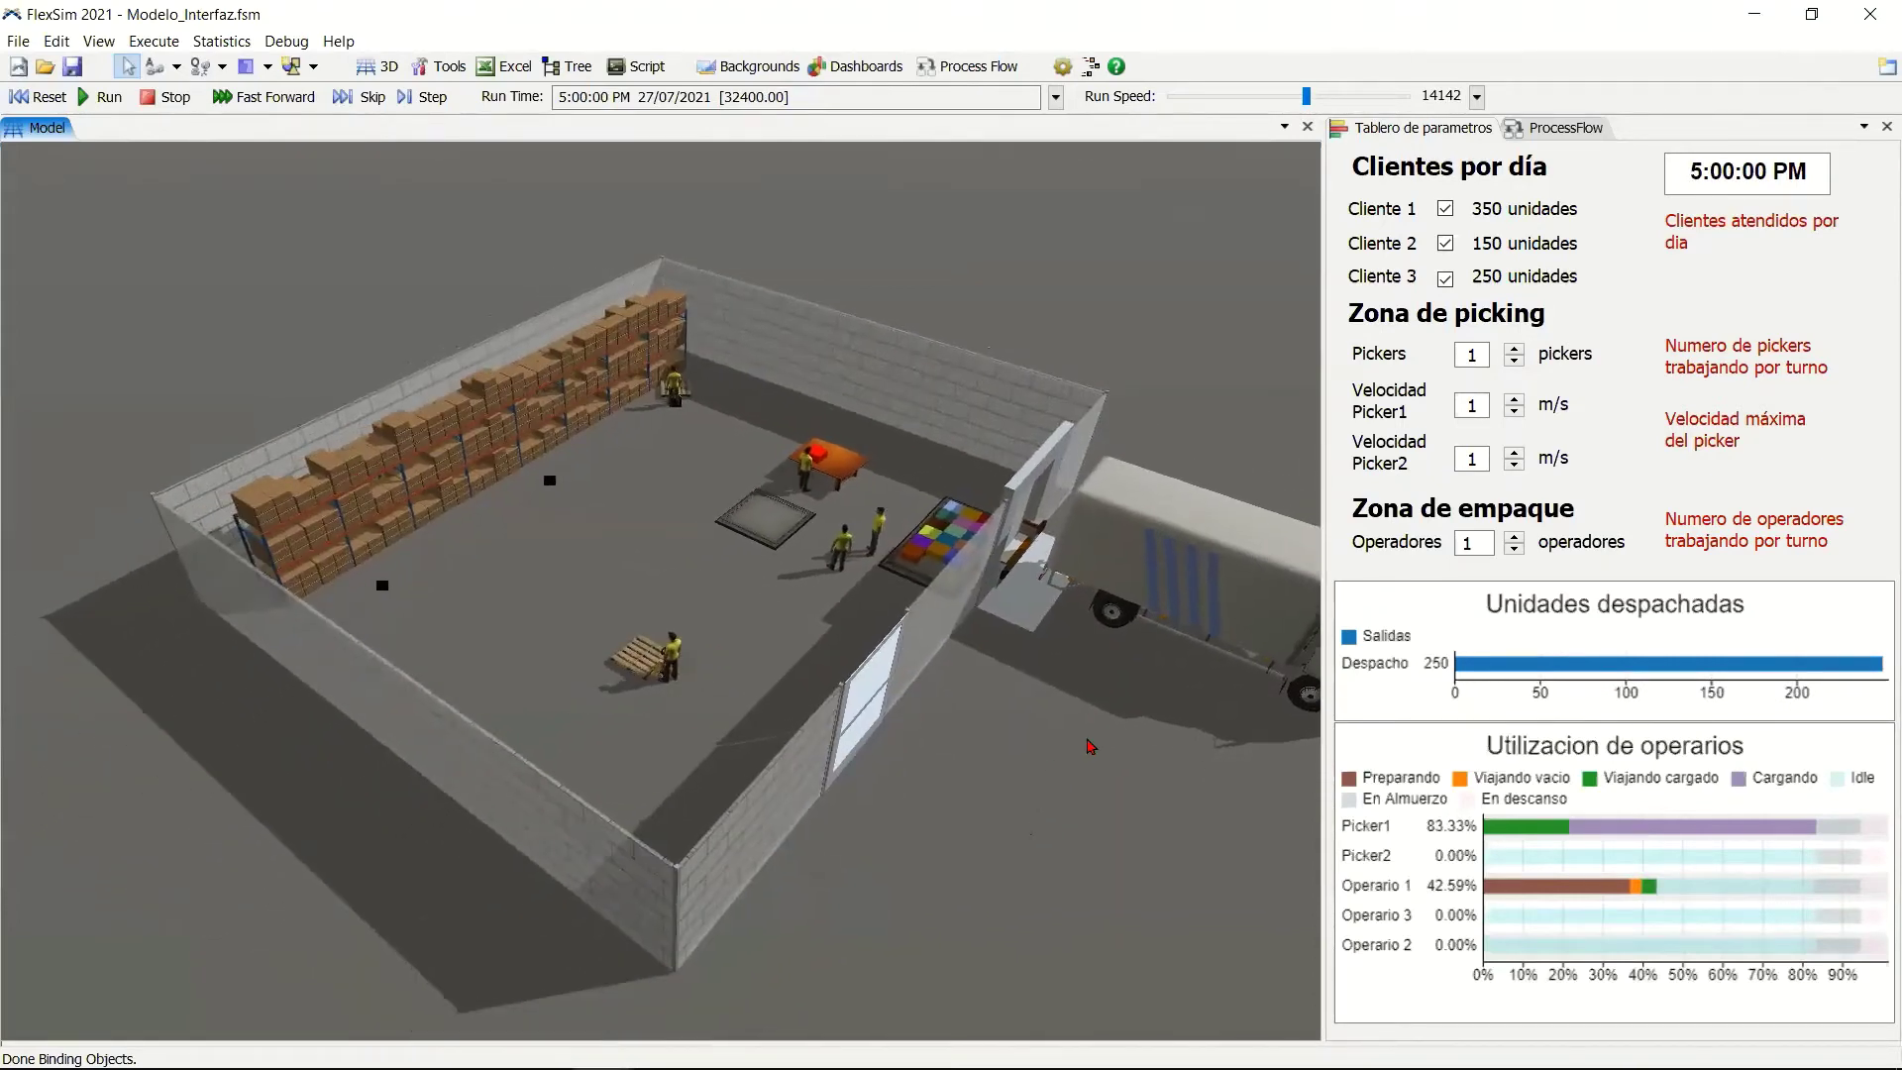
pyautogui.moveTo(1509, 667)
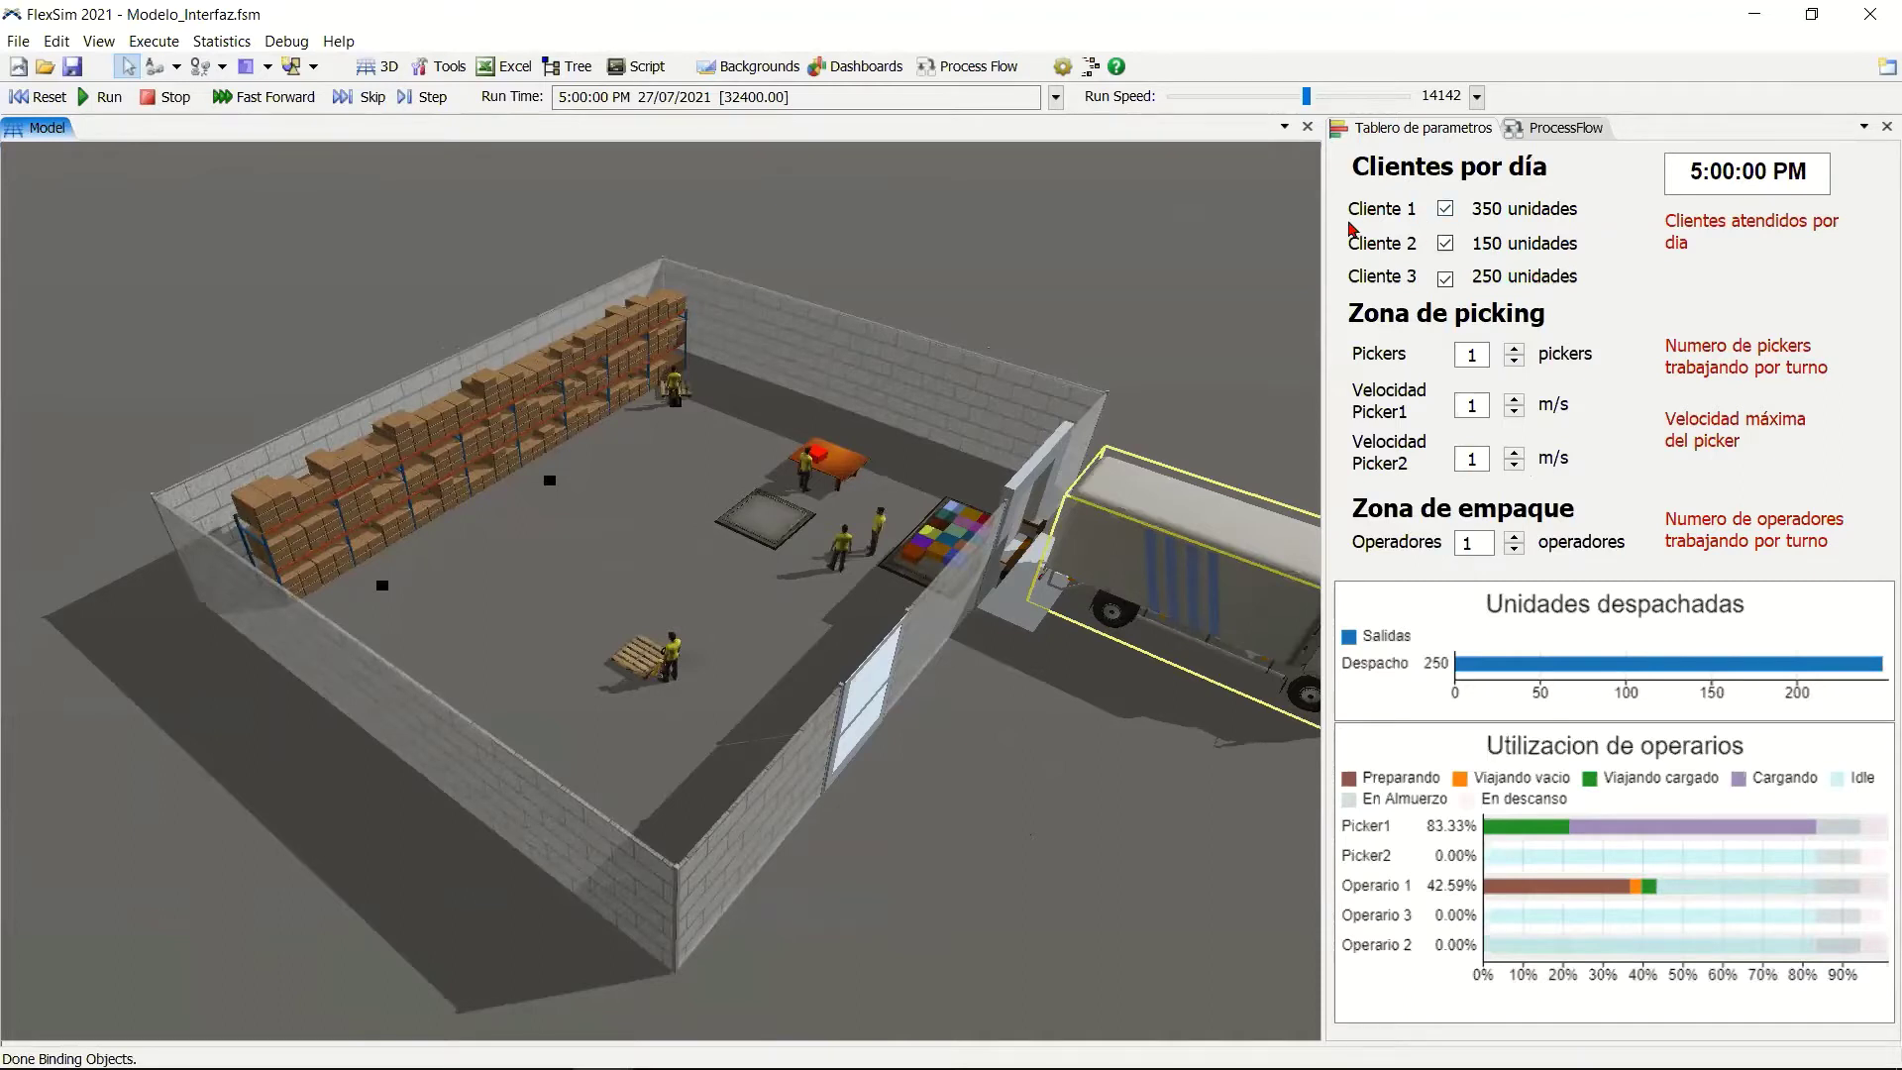
# Rerun the simulation from the start with only Cliente 3 included, raising the run speed to 84901.
pyautogui.click(46, 100)
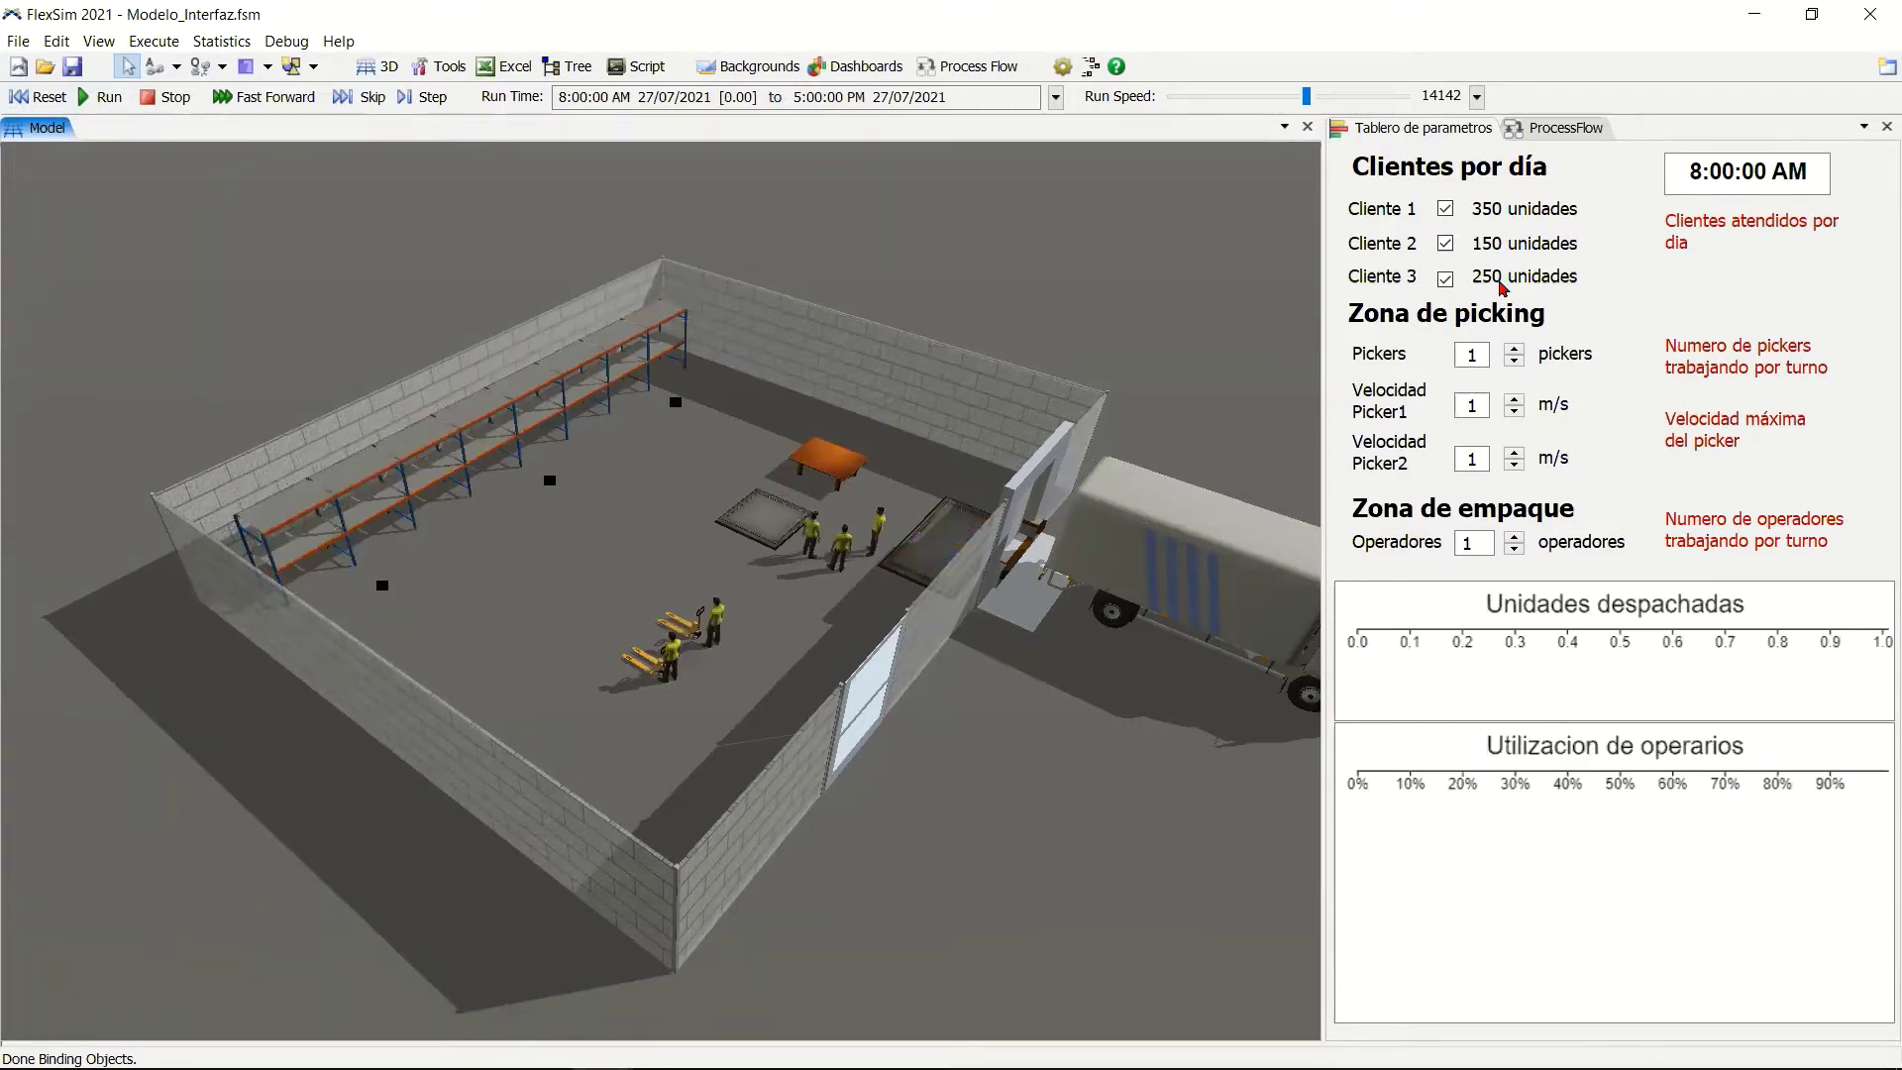
pyautogui.click(1447, 251)
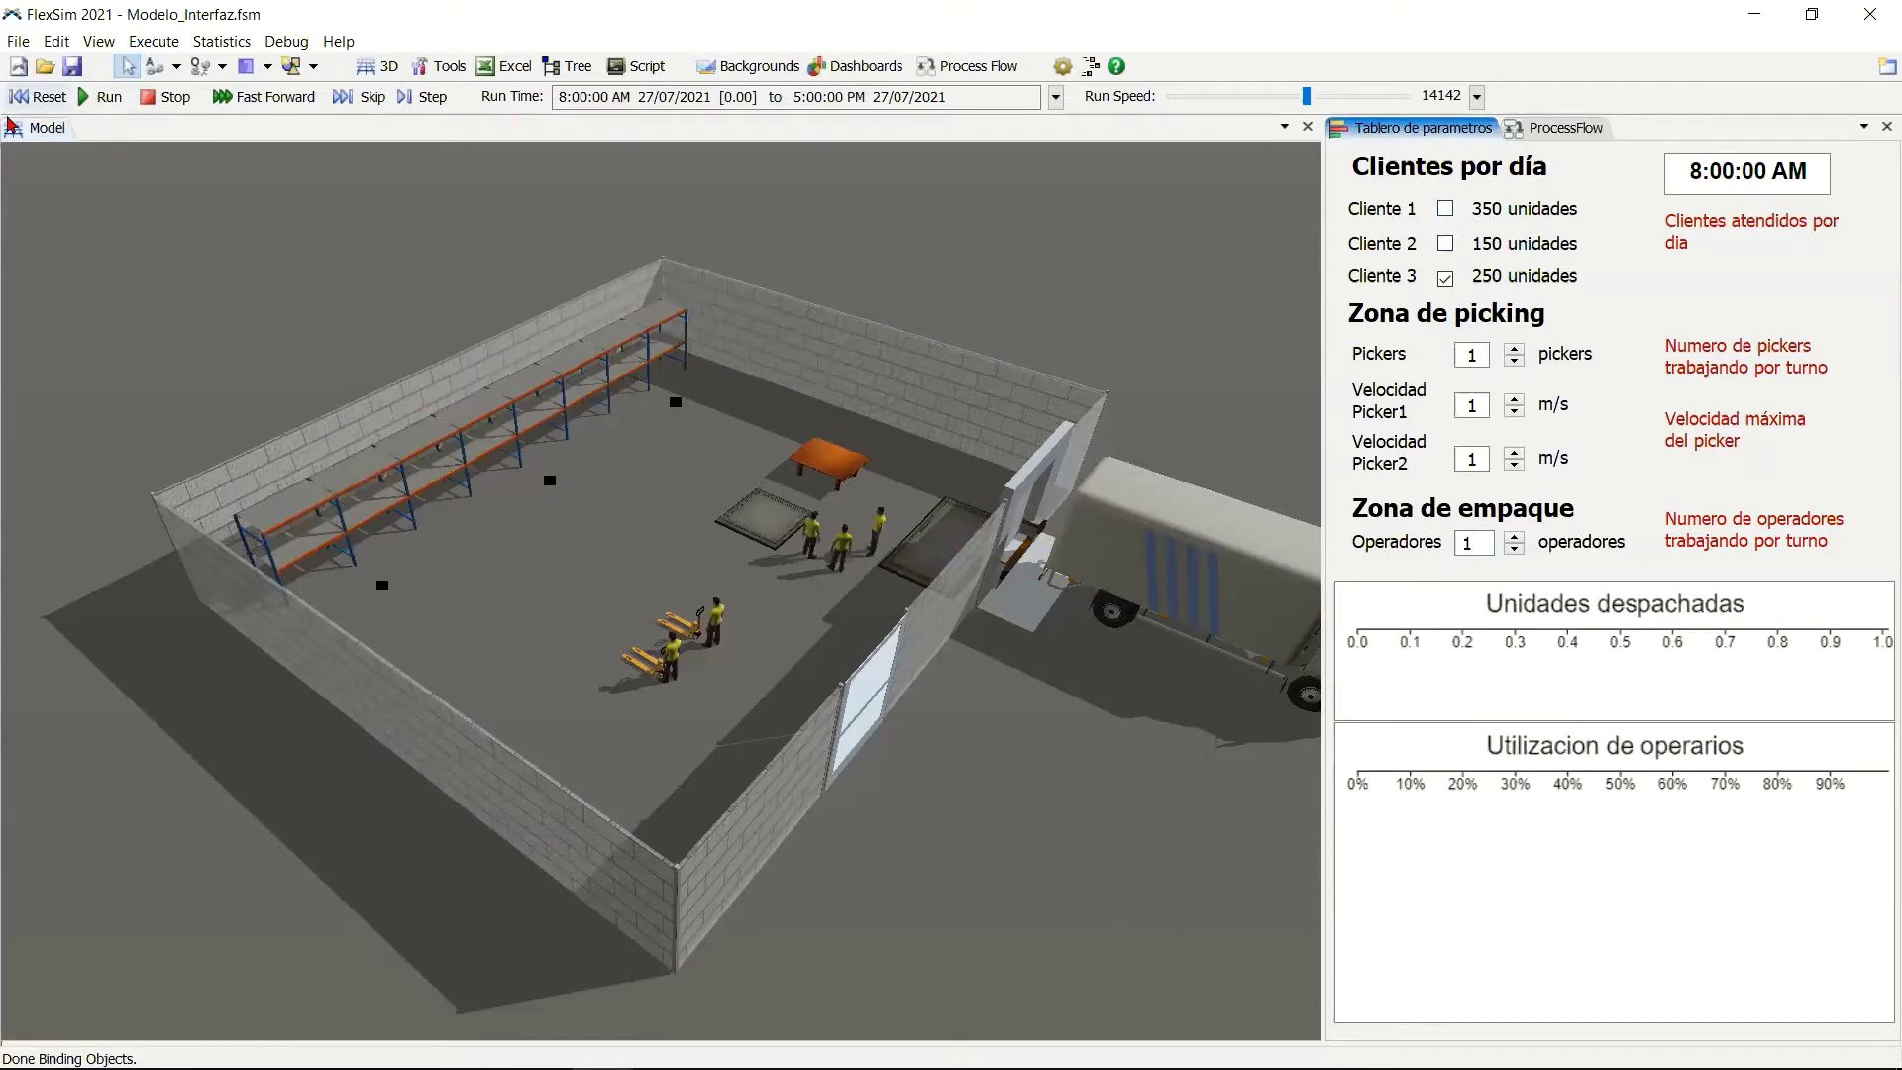
pyautogui.click(109, 97)
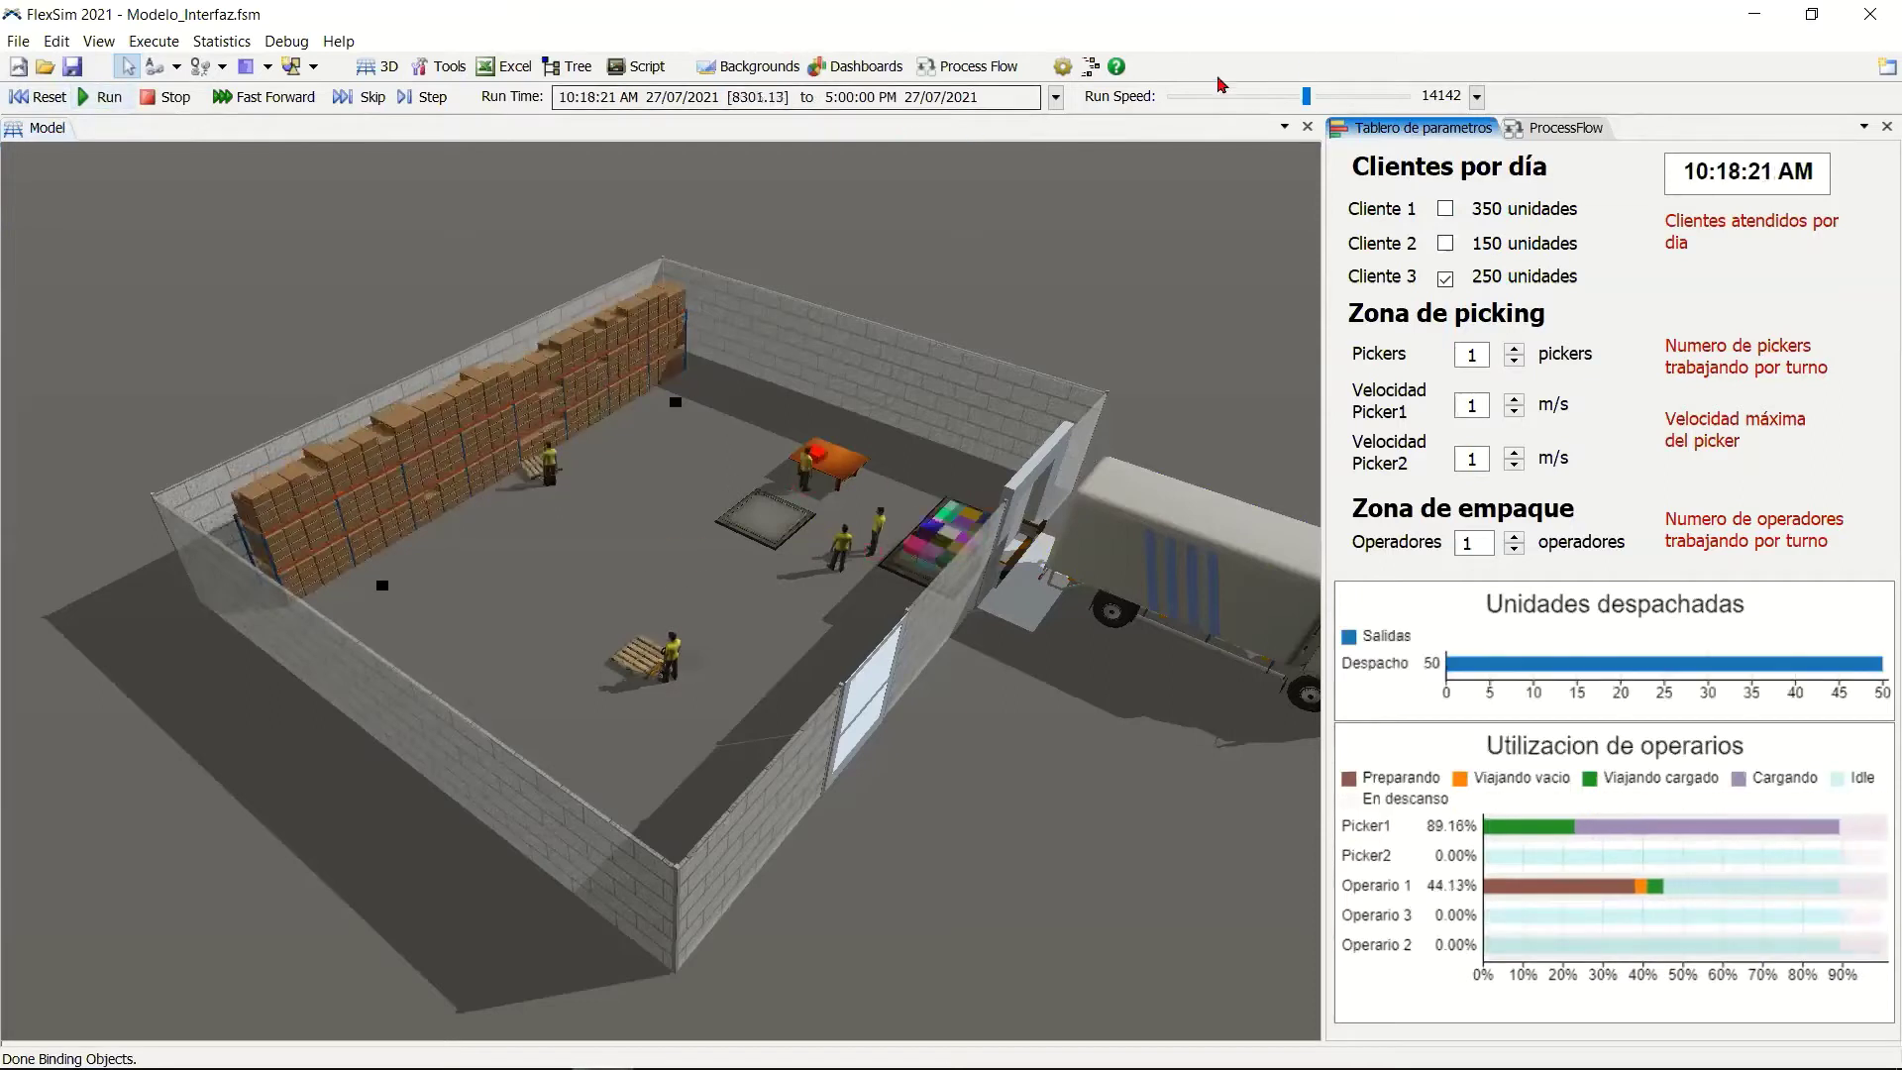
pyautogui.moveTo(1310, 96); pyautogui.dragTo(1382, 96)
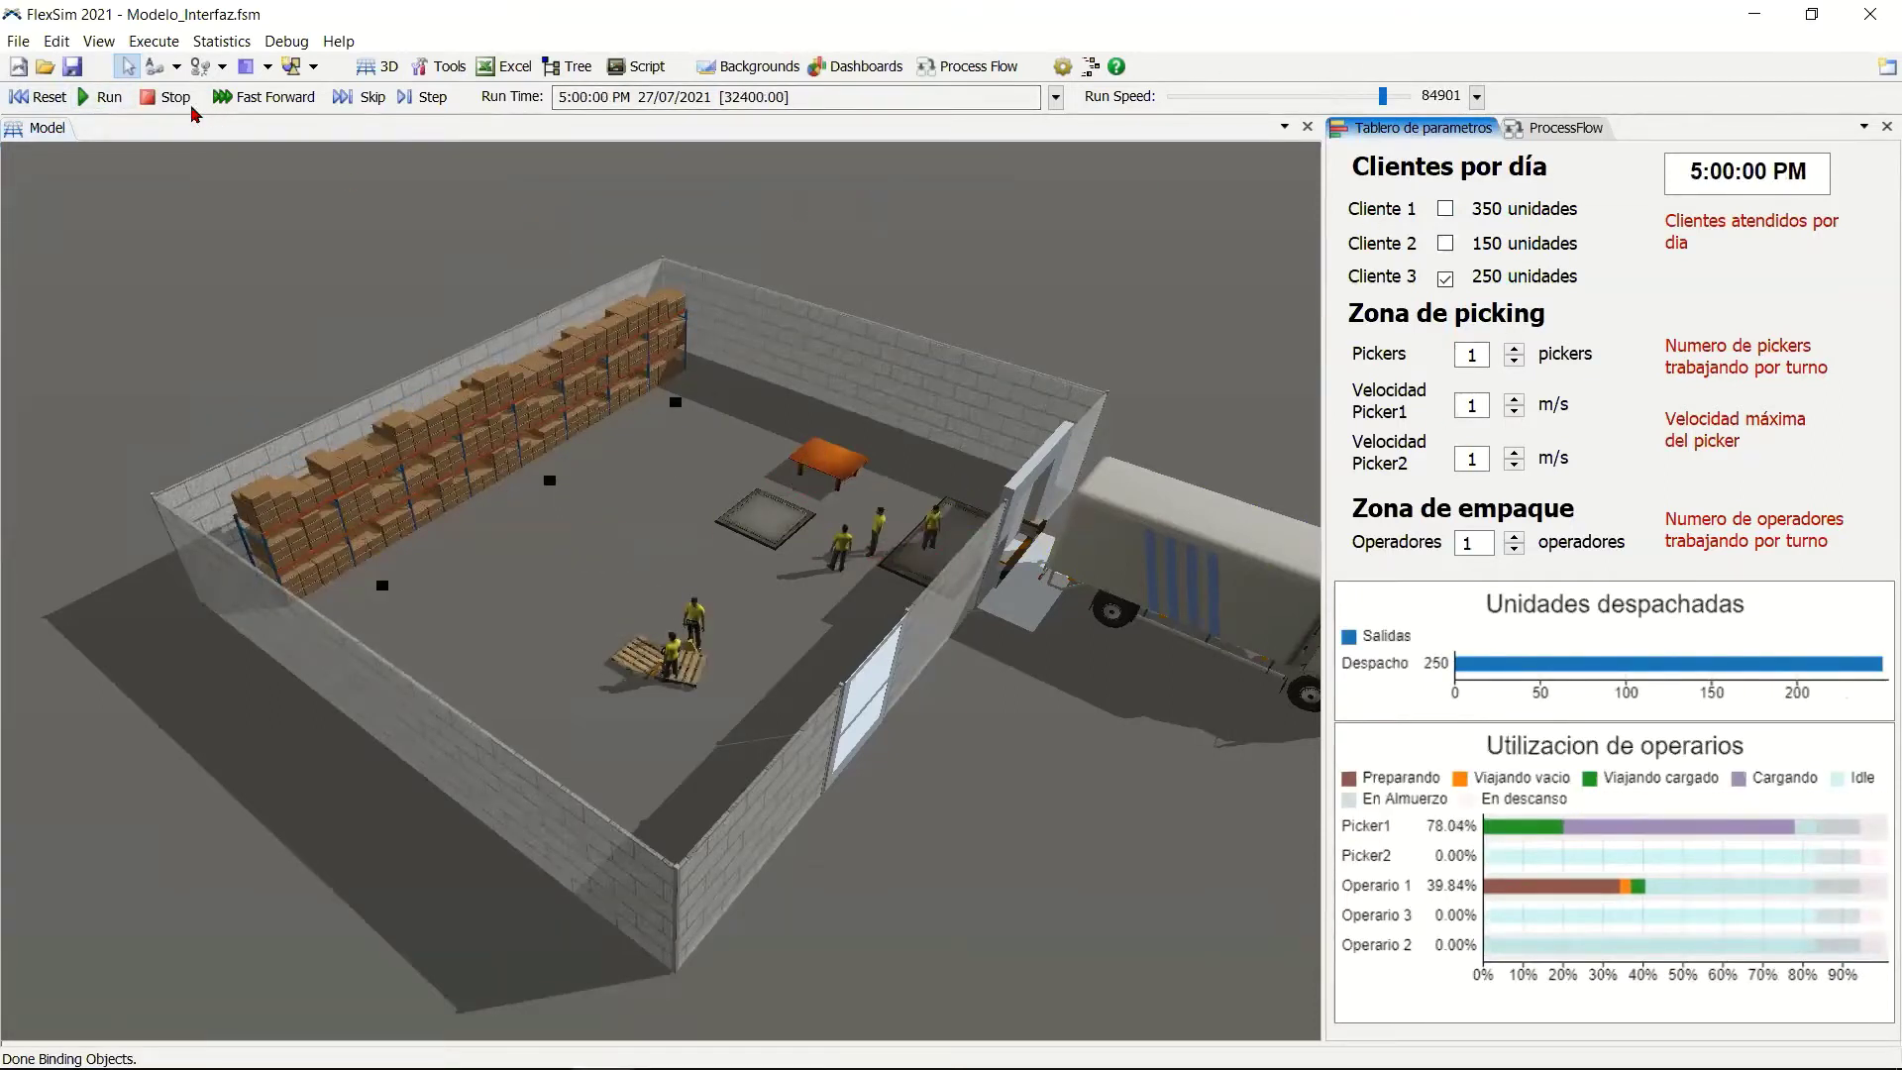
# Reset the model, set 2 pickers at 2 m/s each and 3 packing operators, and include Cliente 1 and Cliente 2 again.
pyautogui.click(37, 97)
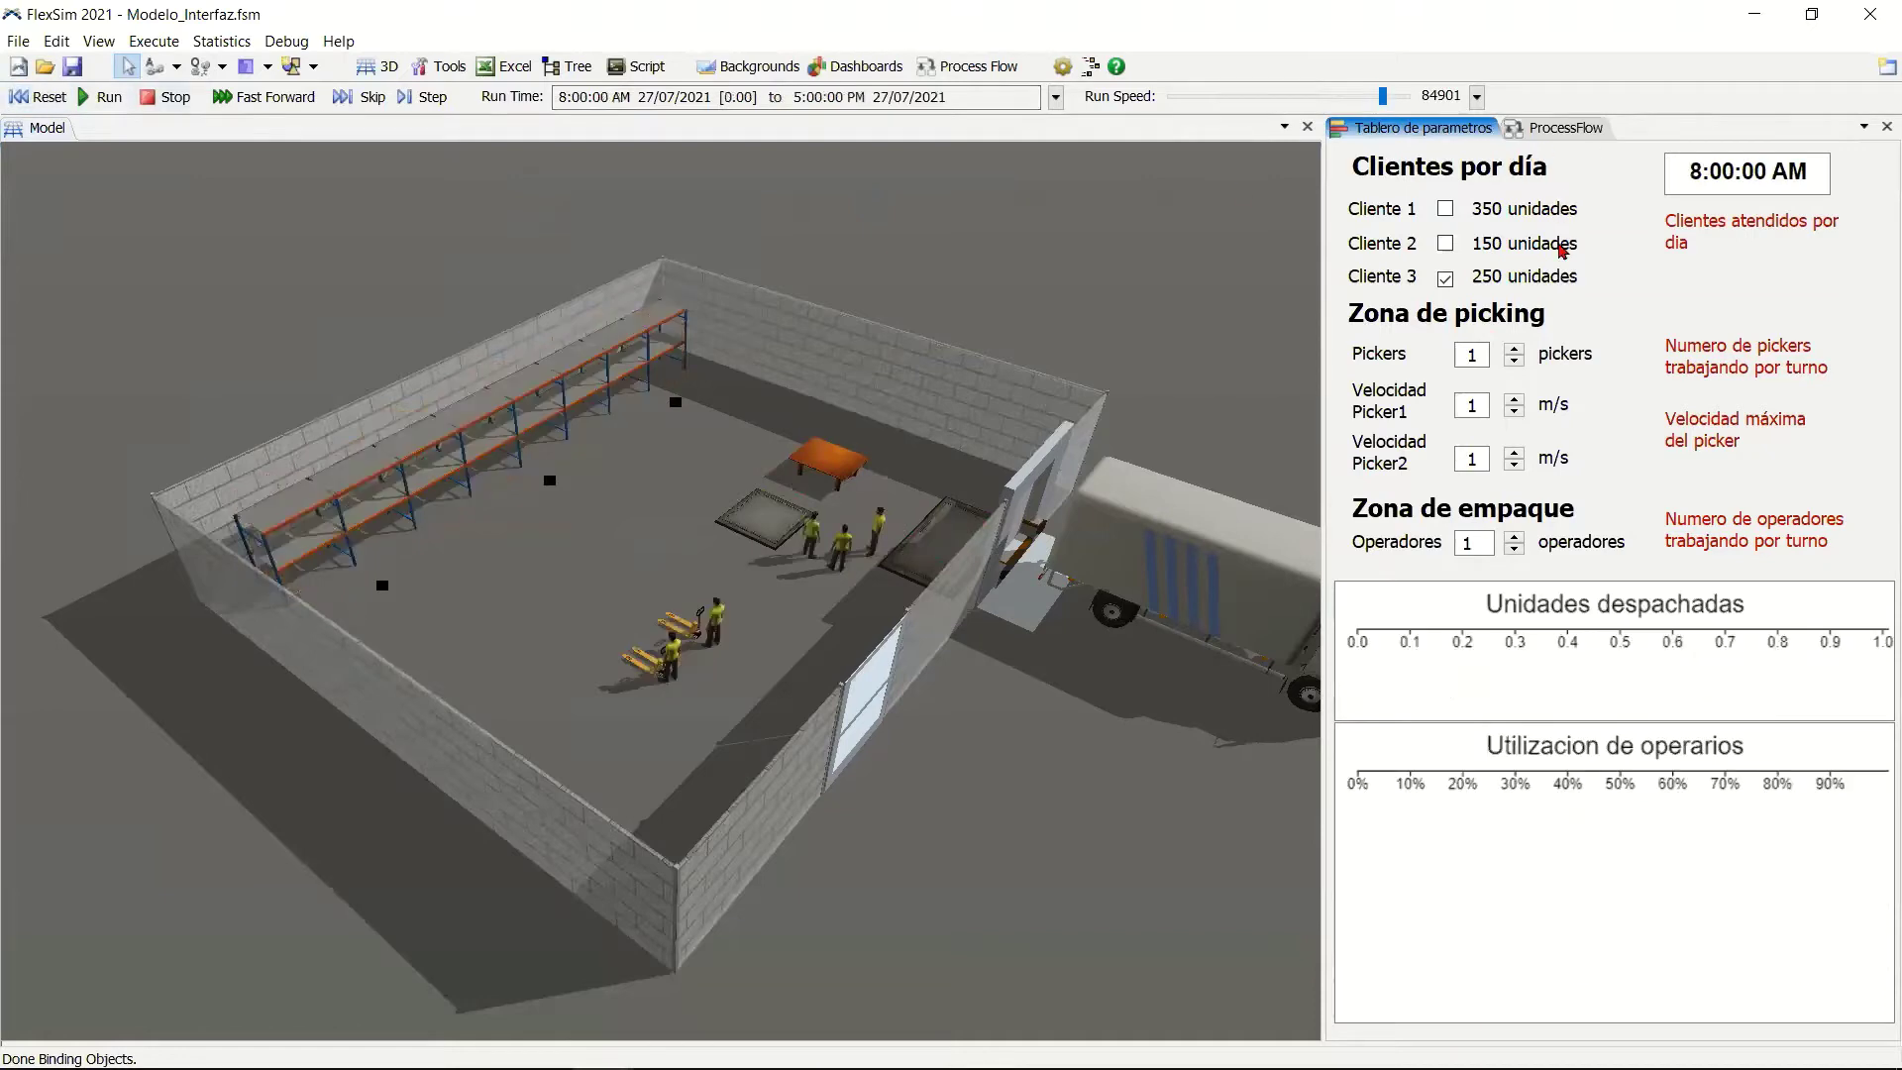
pyautogui.moveTo(1050, 784); pyautogui.dragTo(1254, 566, button='right')
pyautogui.click(1164, 726)
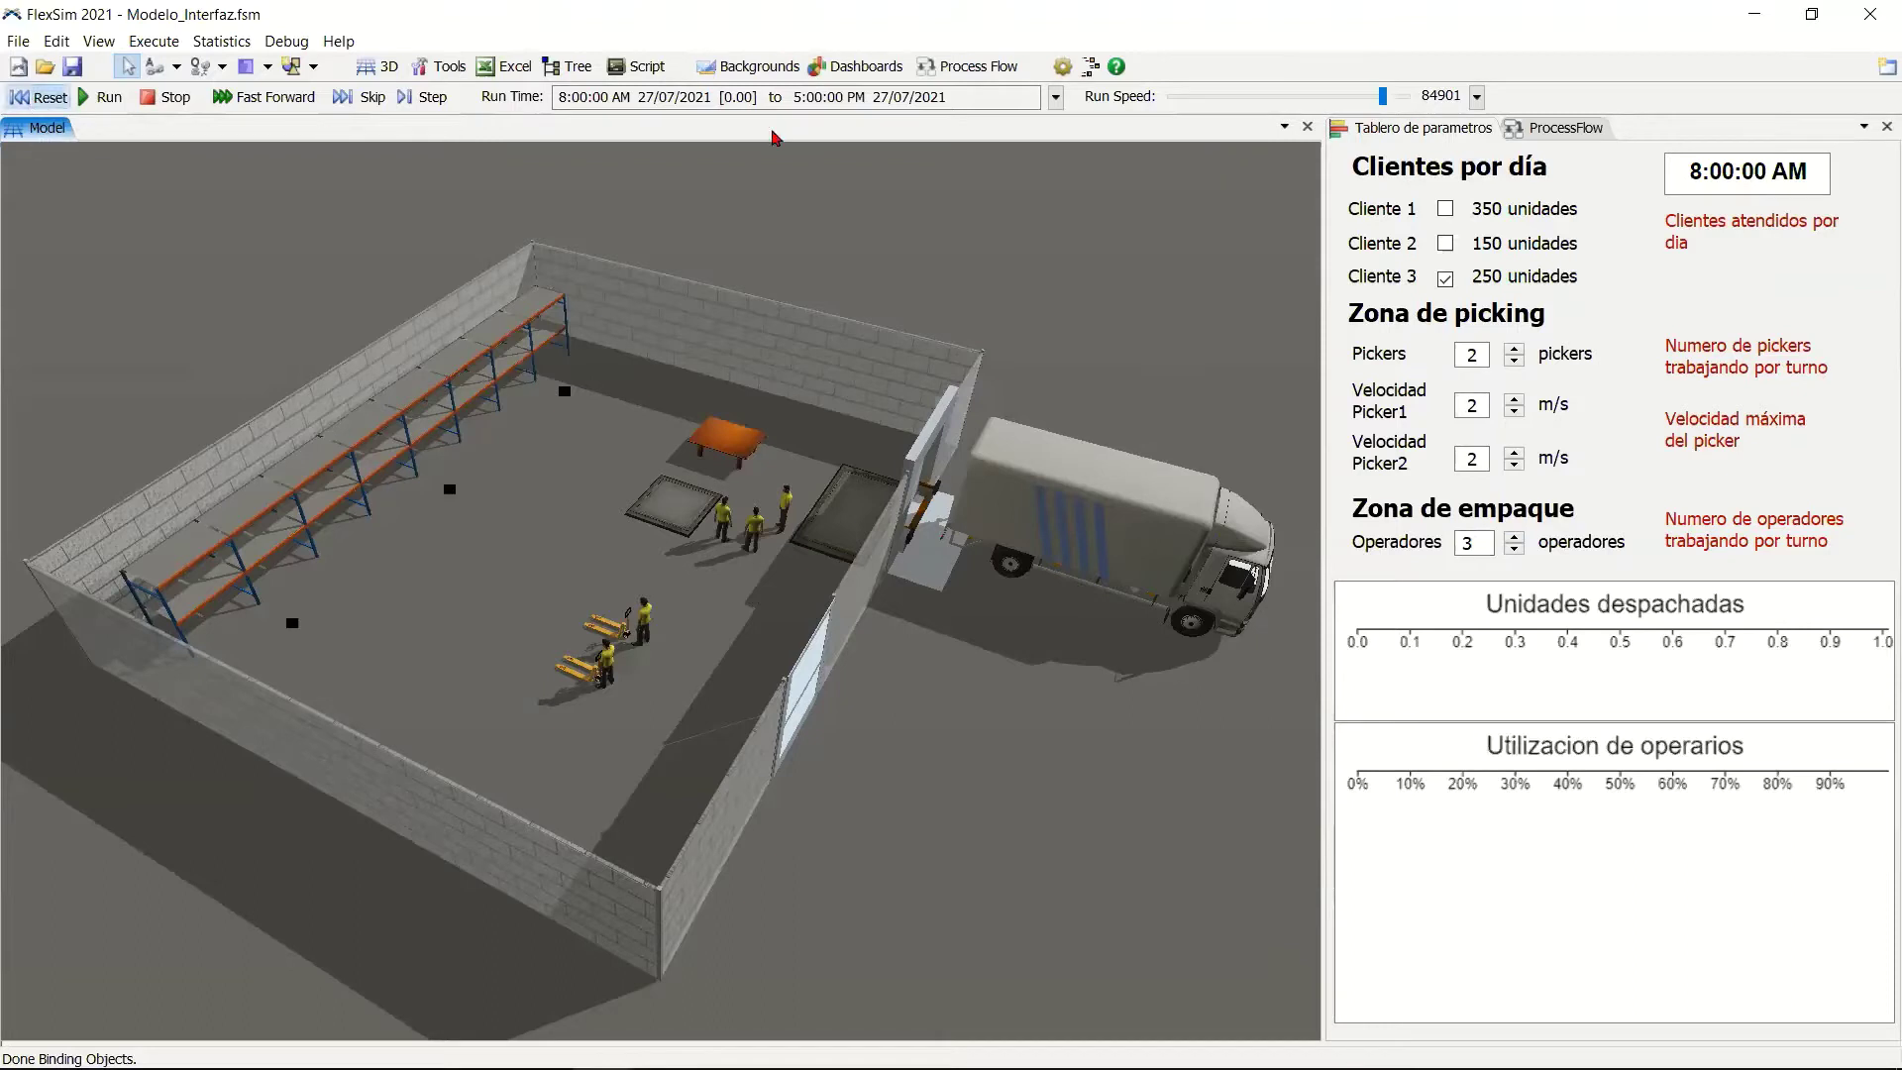
pyautogui.click(1447, 243)
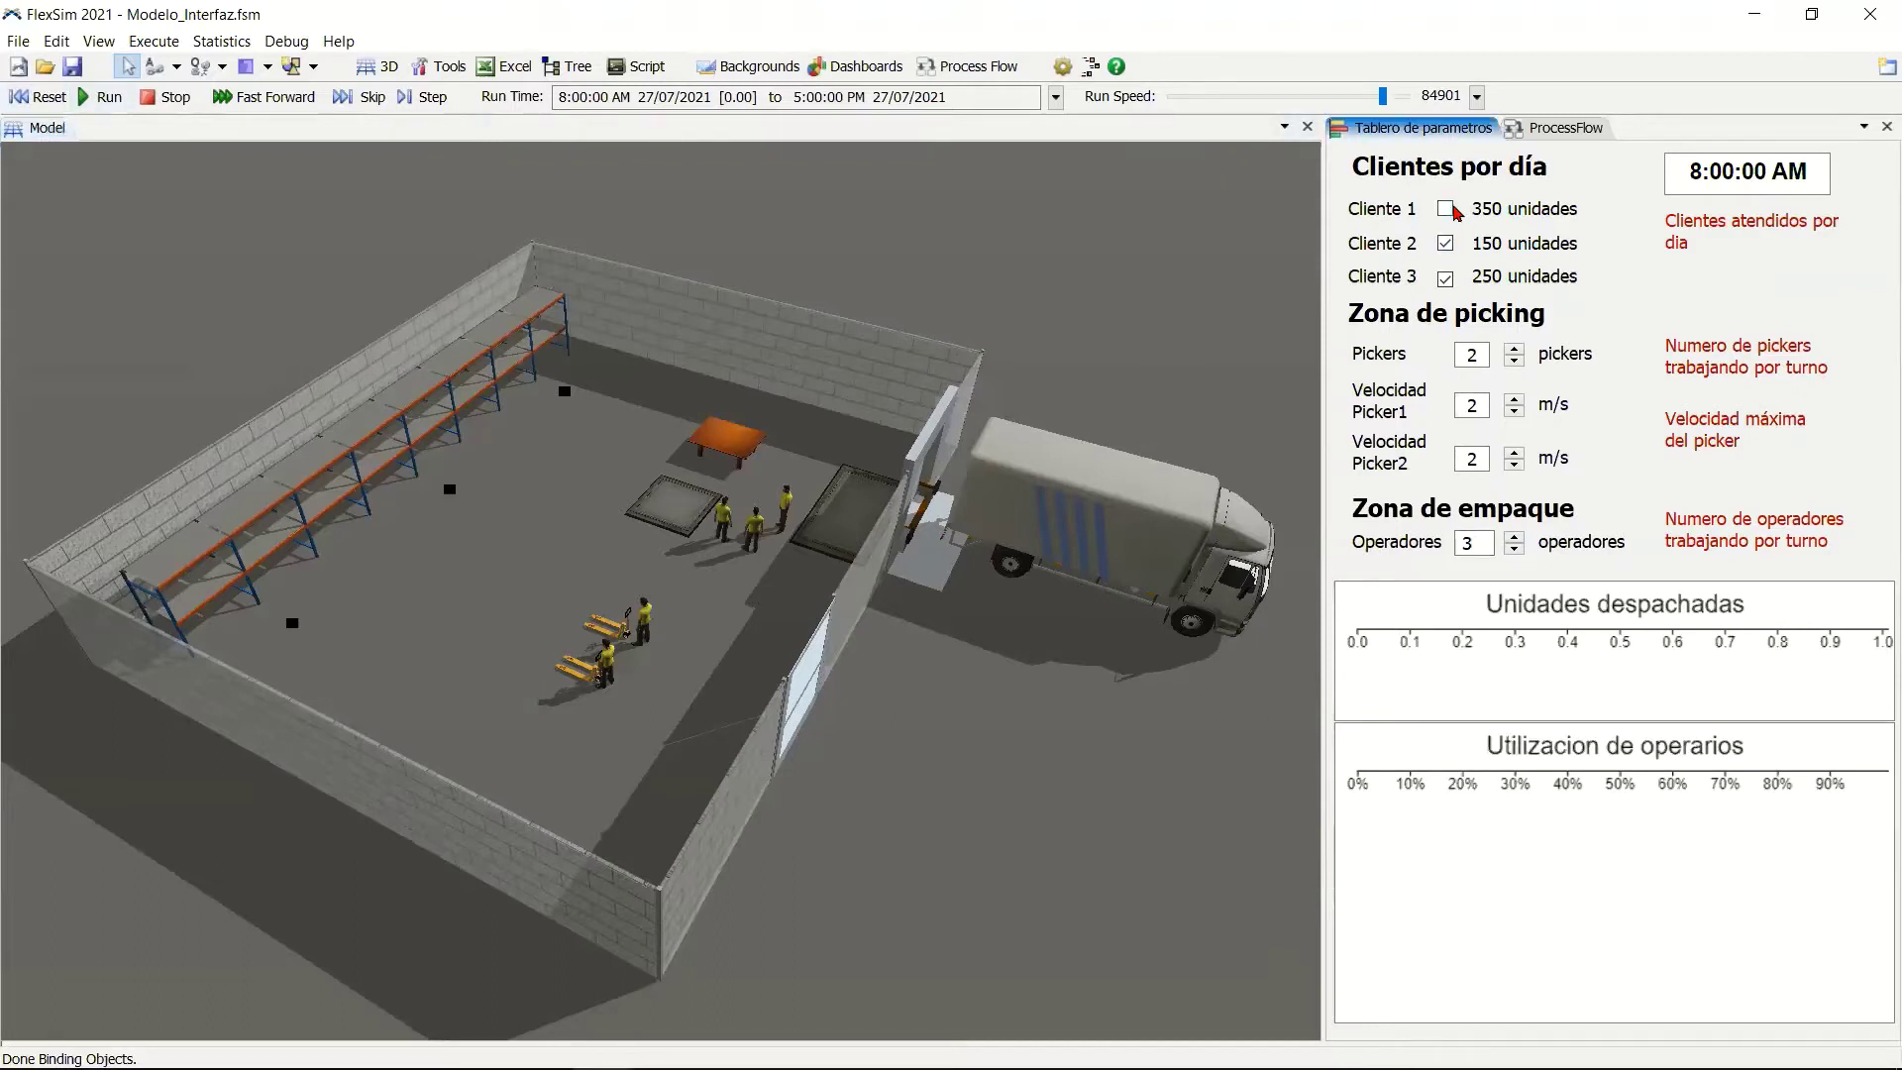
pyautogui.click(1447, 209)
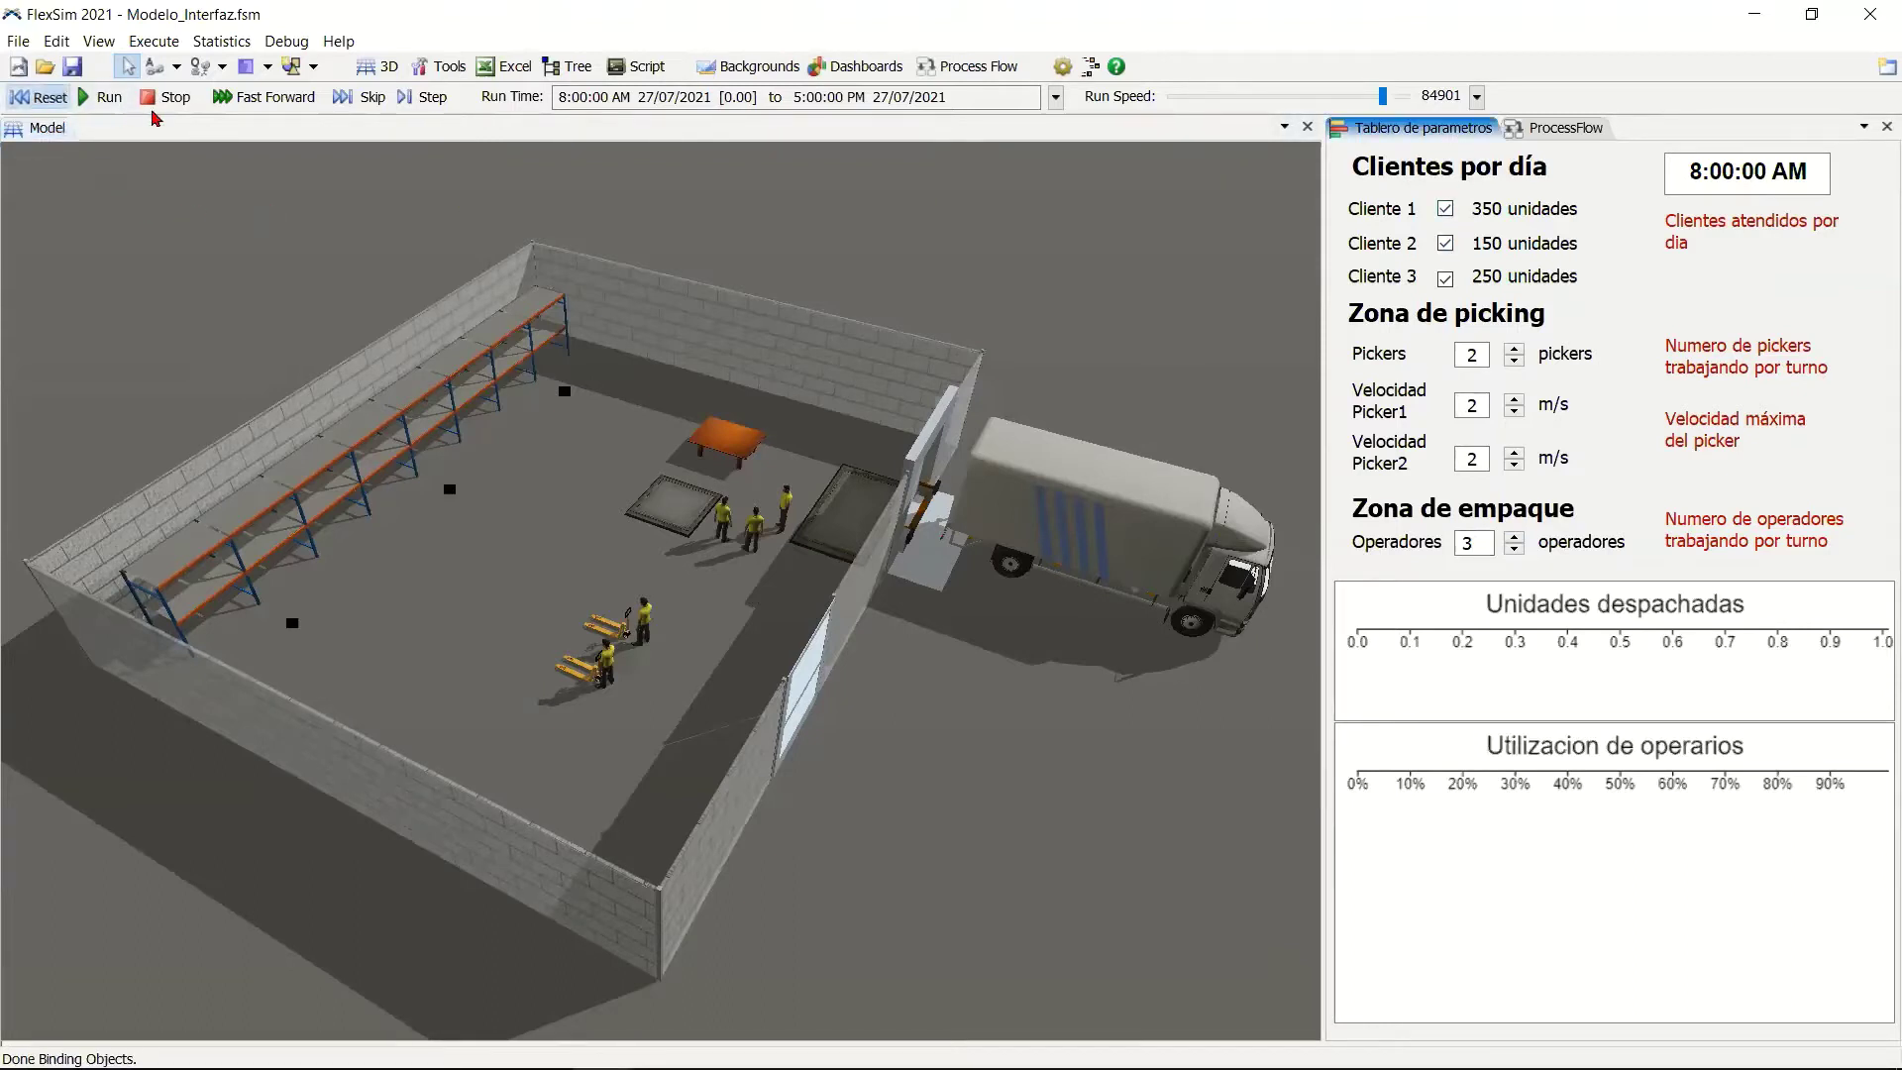
# Run the simulation to 5:00 PM and inspect the dispatched units and the utilization of pickers and operators.
pyautogui.click(107, 97)
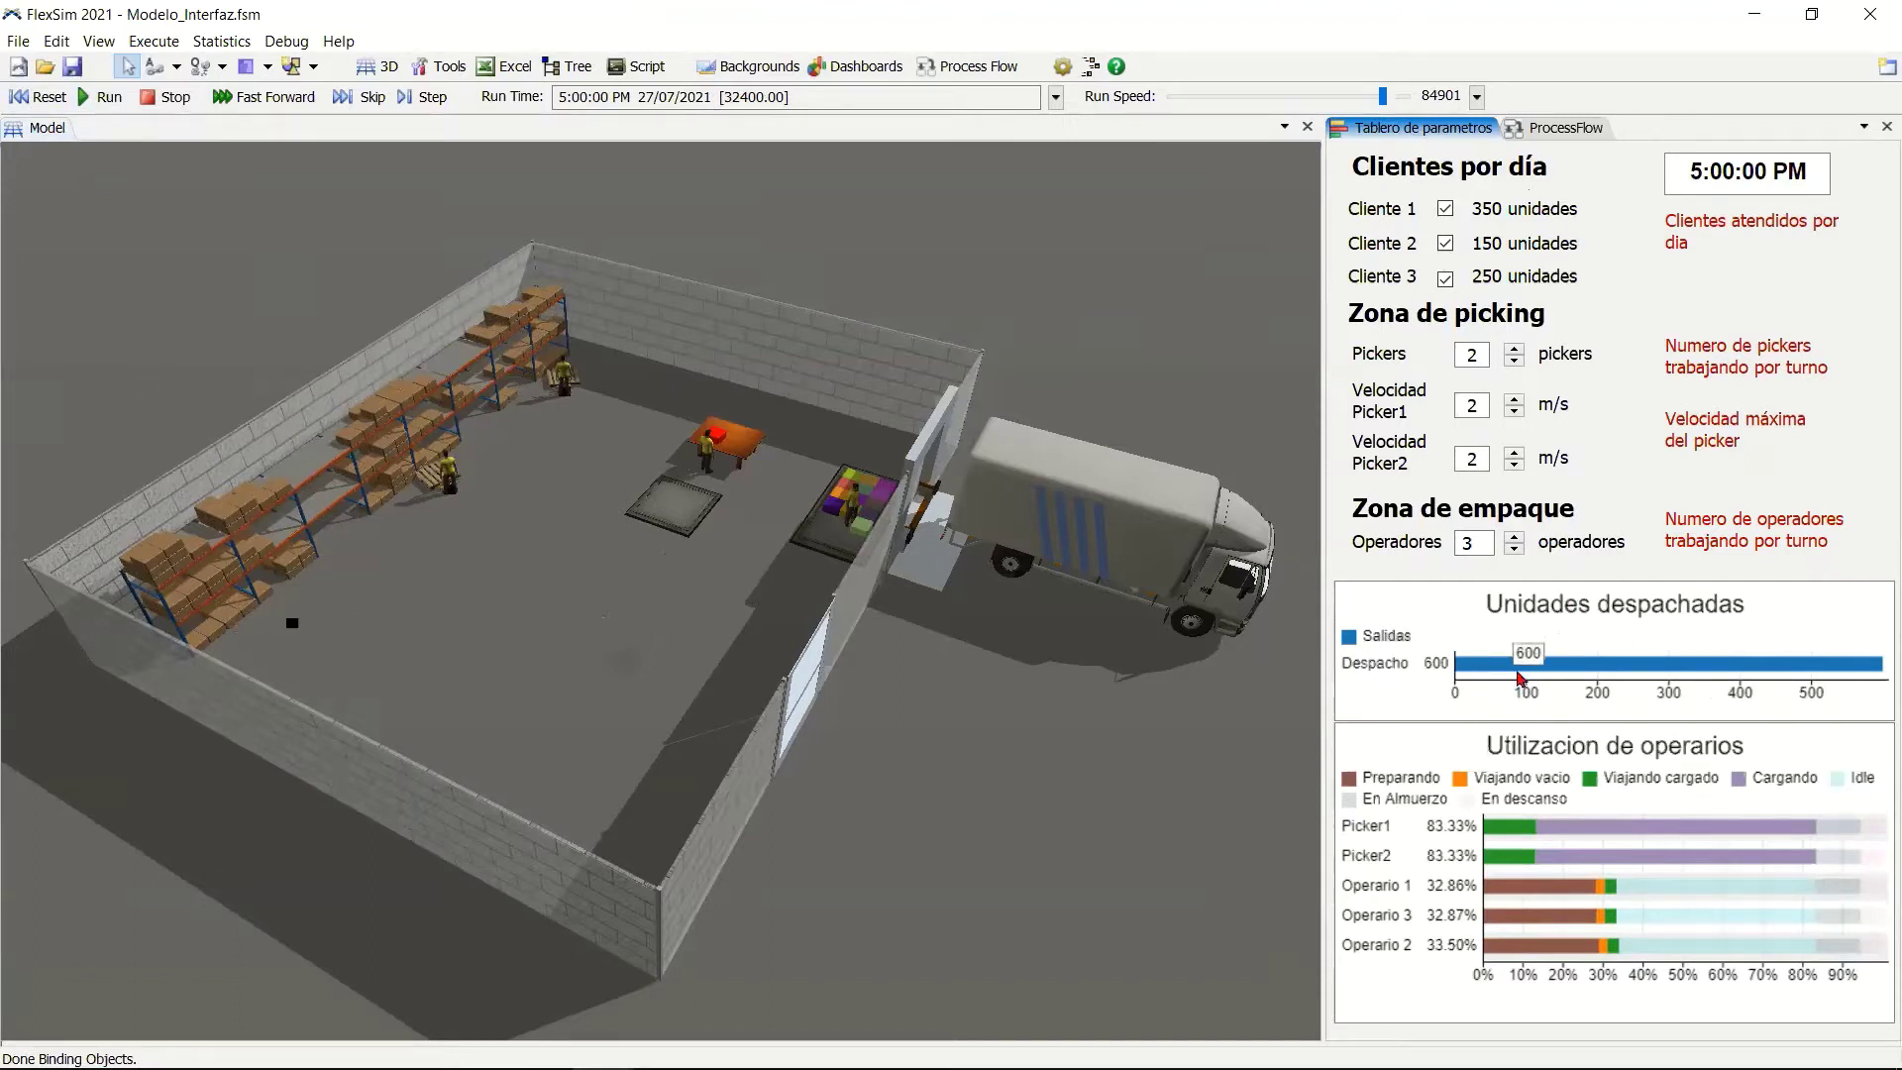
pyautogui.moveTo(1562, 843)
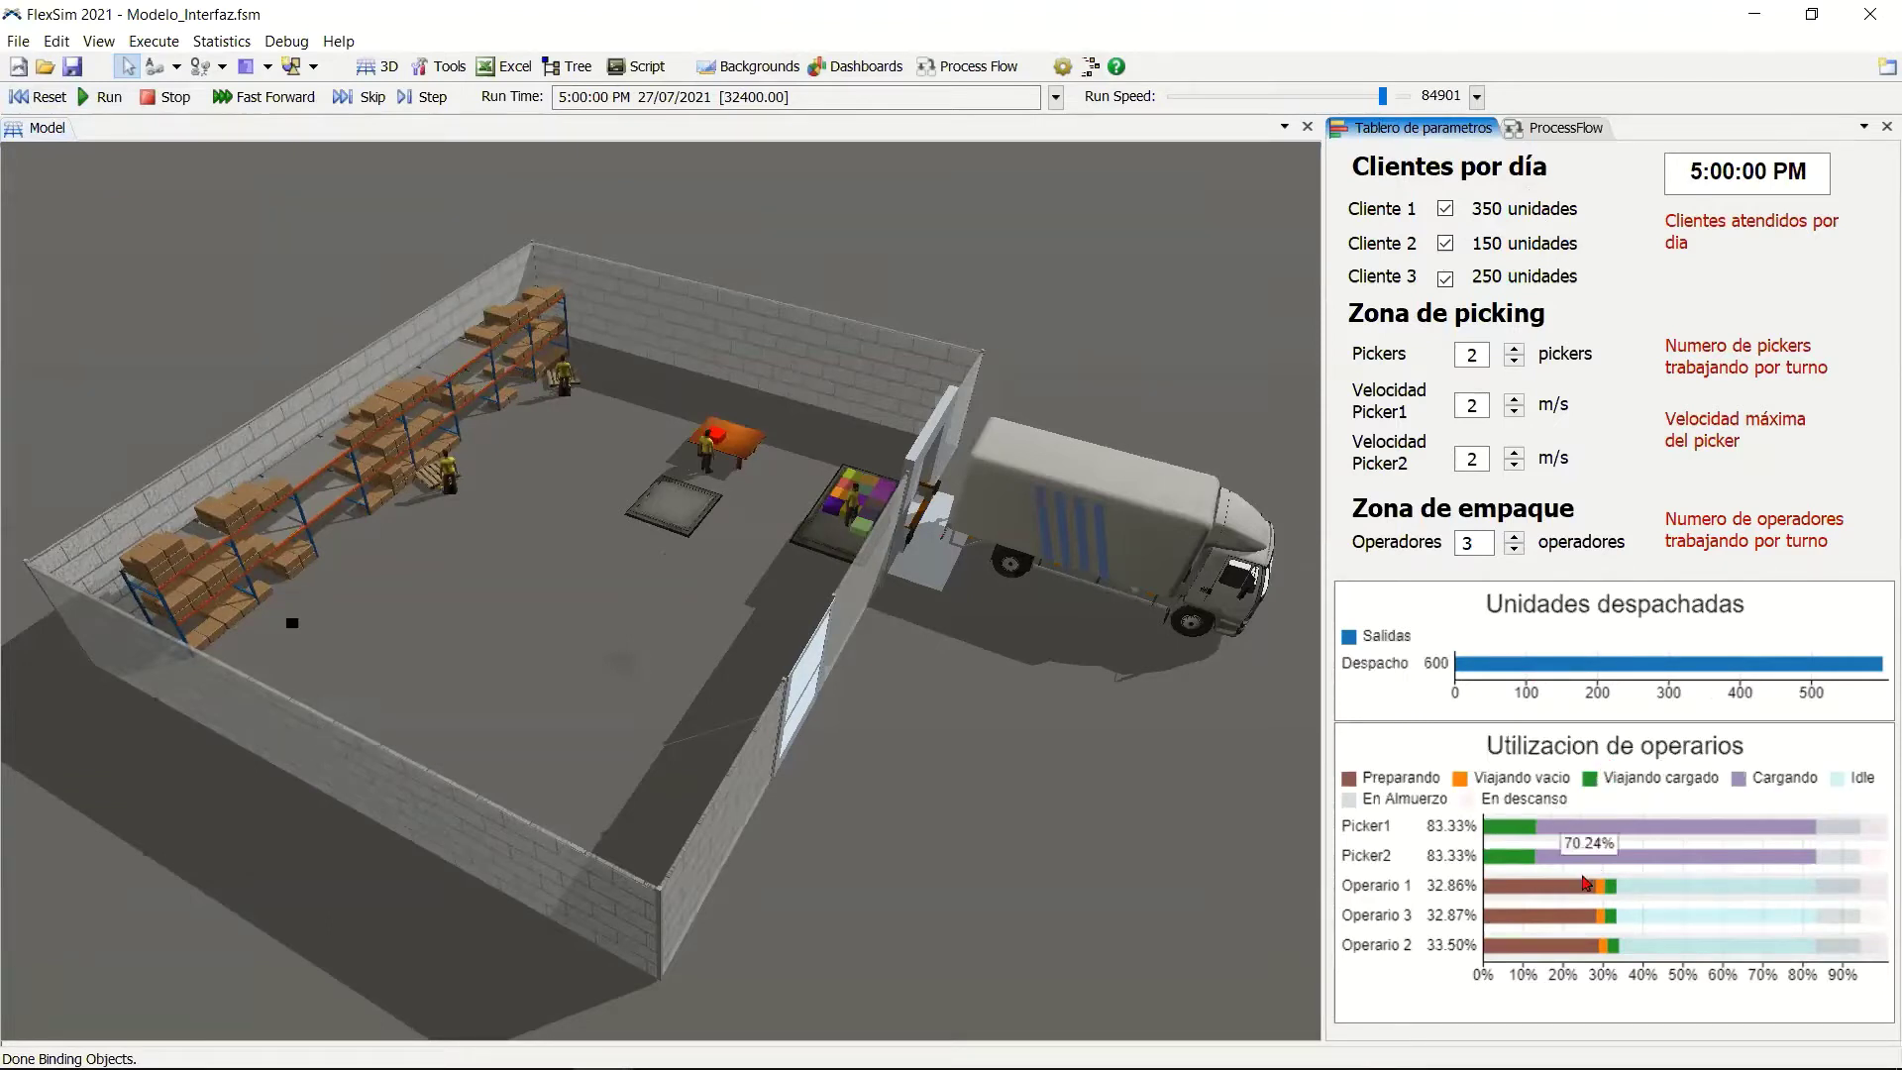
pyautogui.moveTo(1571, 902)
# Exclude Cliente 1 after resetting the model, and open the process flow.
pyautogui.click(44, 98)
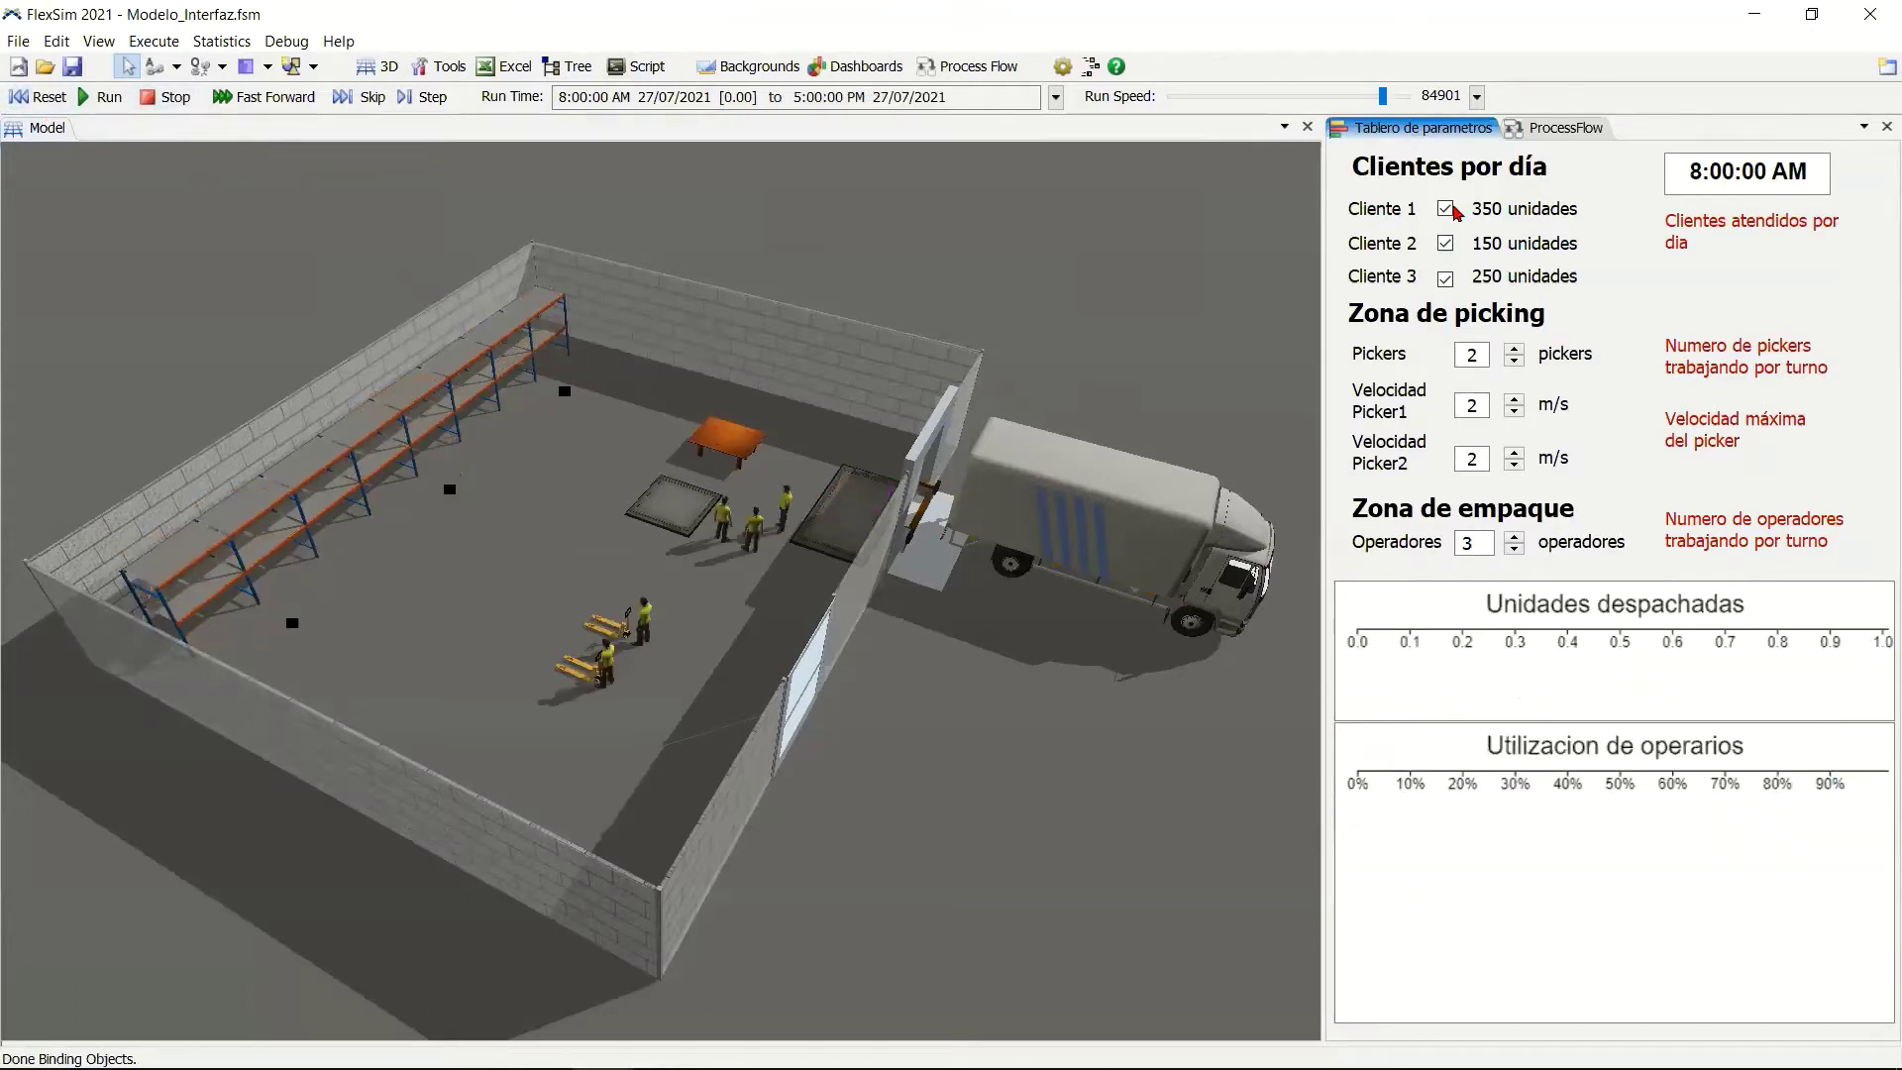
pyautogui.click(1445, 209)
pyautogui.click(1515, 351)
pyautogui.click(1545, 131)
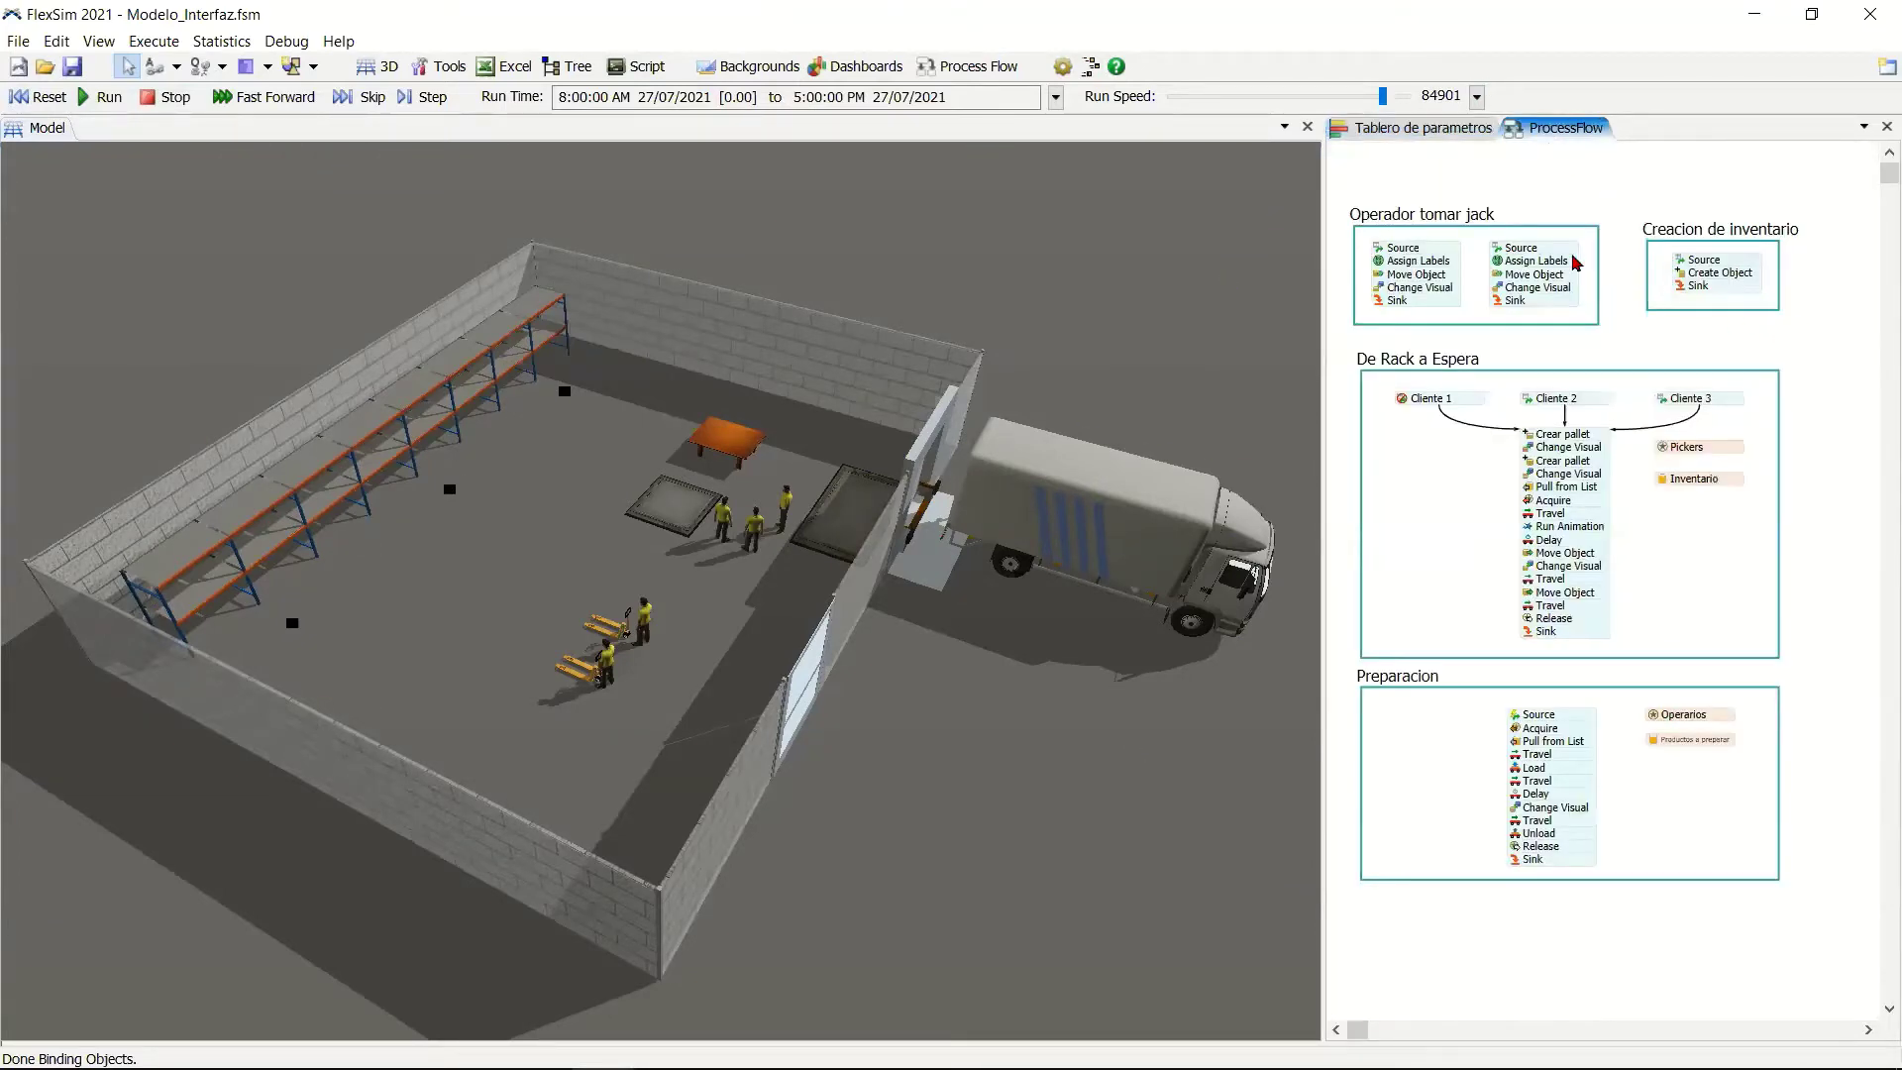
# Dock the process flow beside the 3D model and the parameter dashboard, and focus on its De Rack a Espera block.
pyautogui.click(1451, 130)
pyautogui.click(1557, 129)
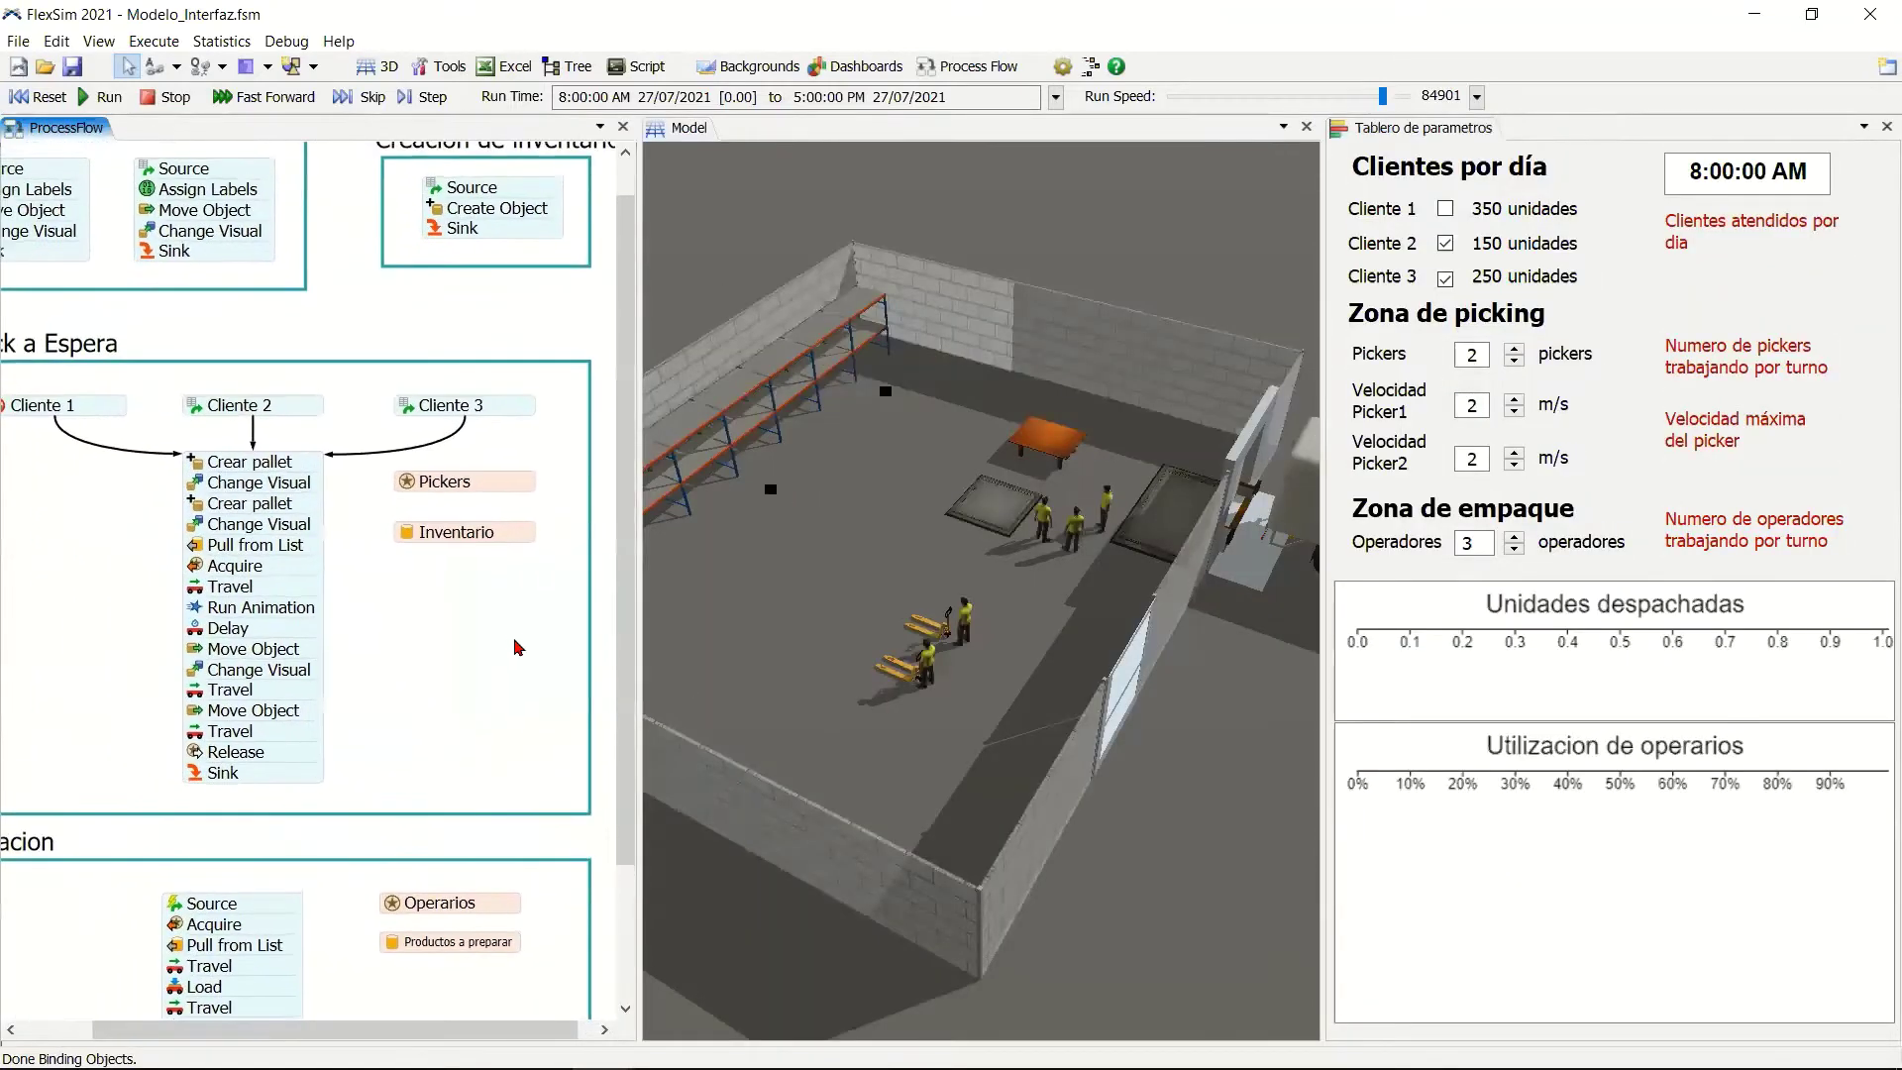
pyautogui.click(454, 639)
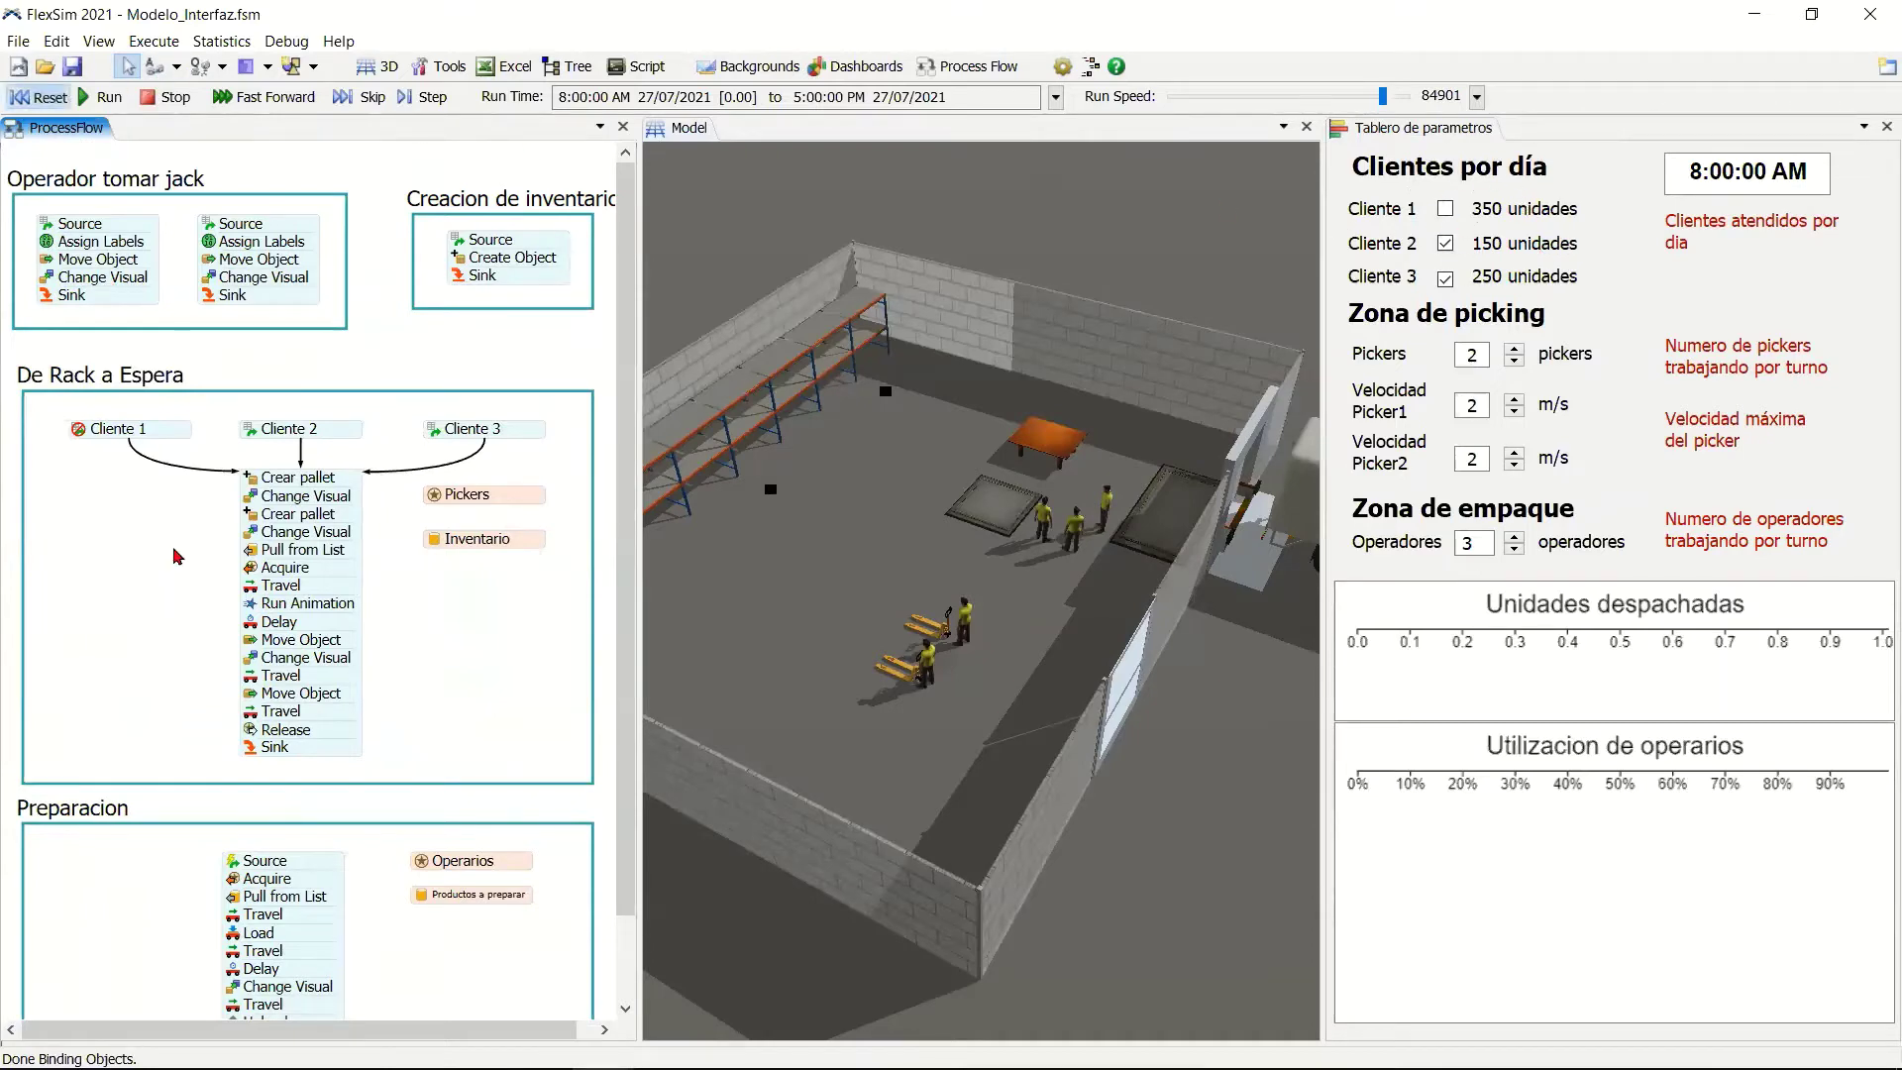
pyautogui.scroll(3, 164, 530)
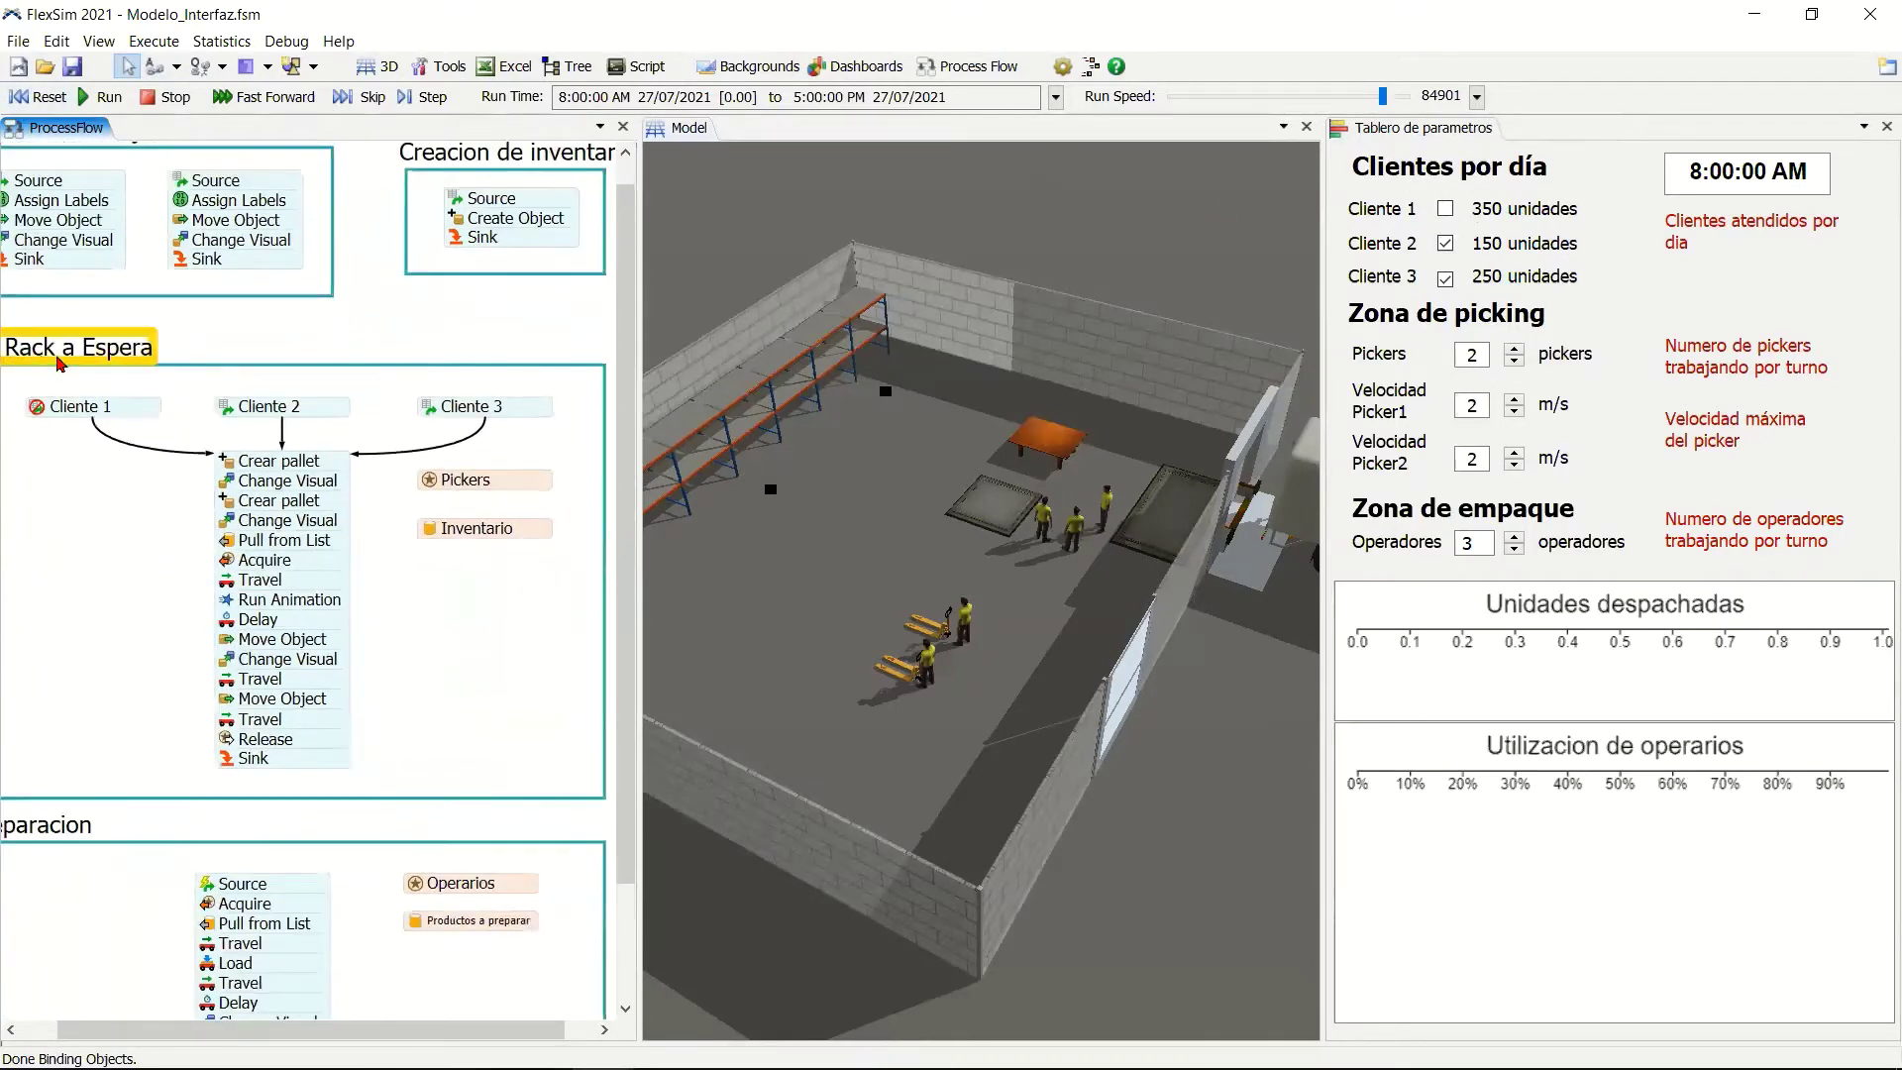
pyautogui.click(89, 355)
pyautogui.click(94, 382)
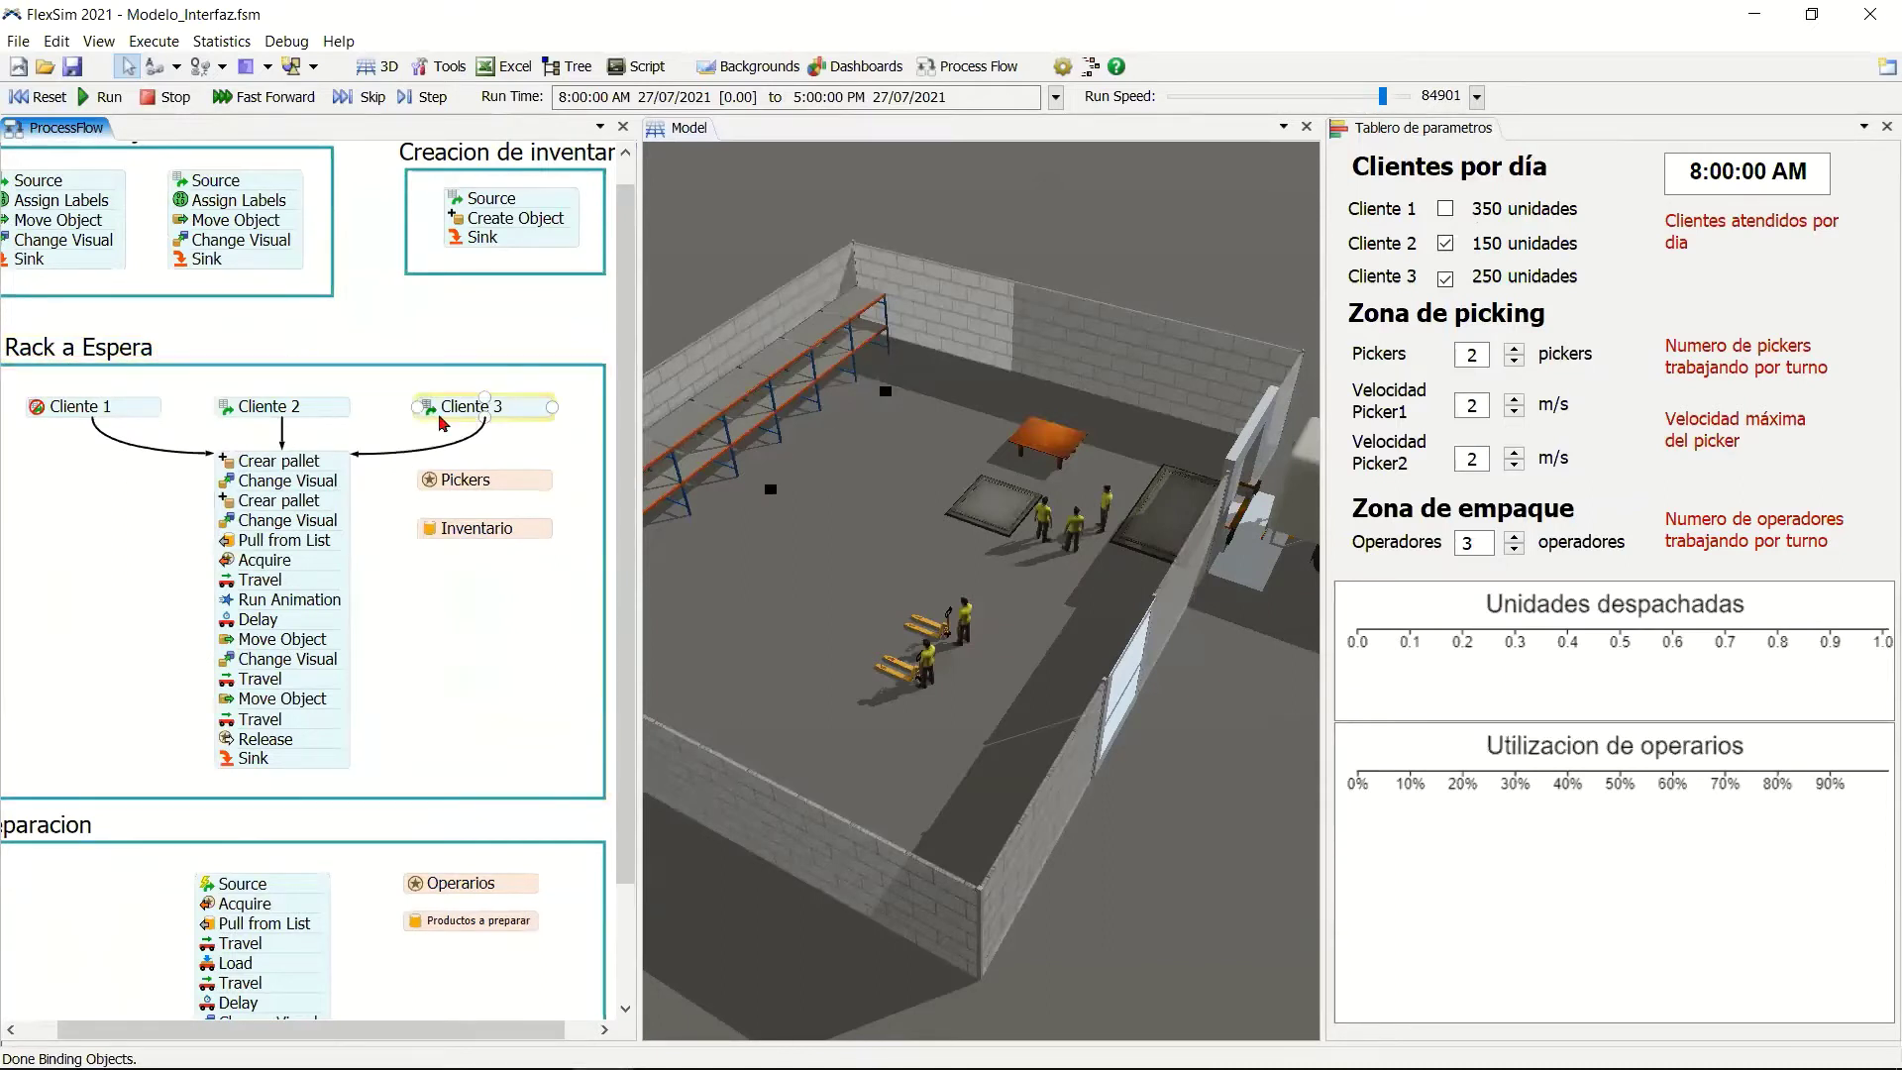
# Include Cliente 1 again on the dashboard and check the three client sources in the process flow.
pyautogui.click(1446, 209)
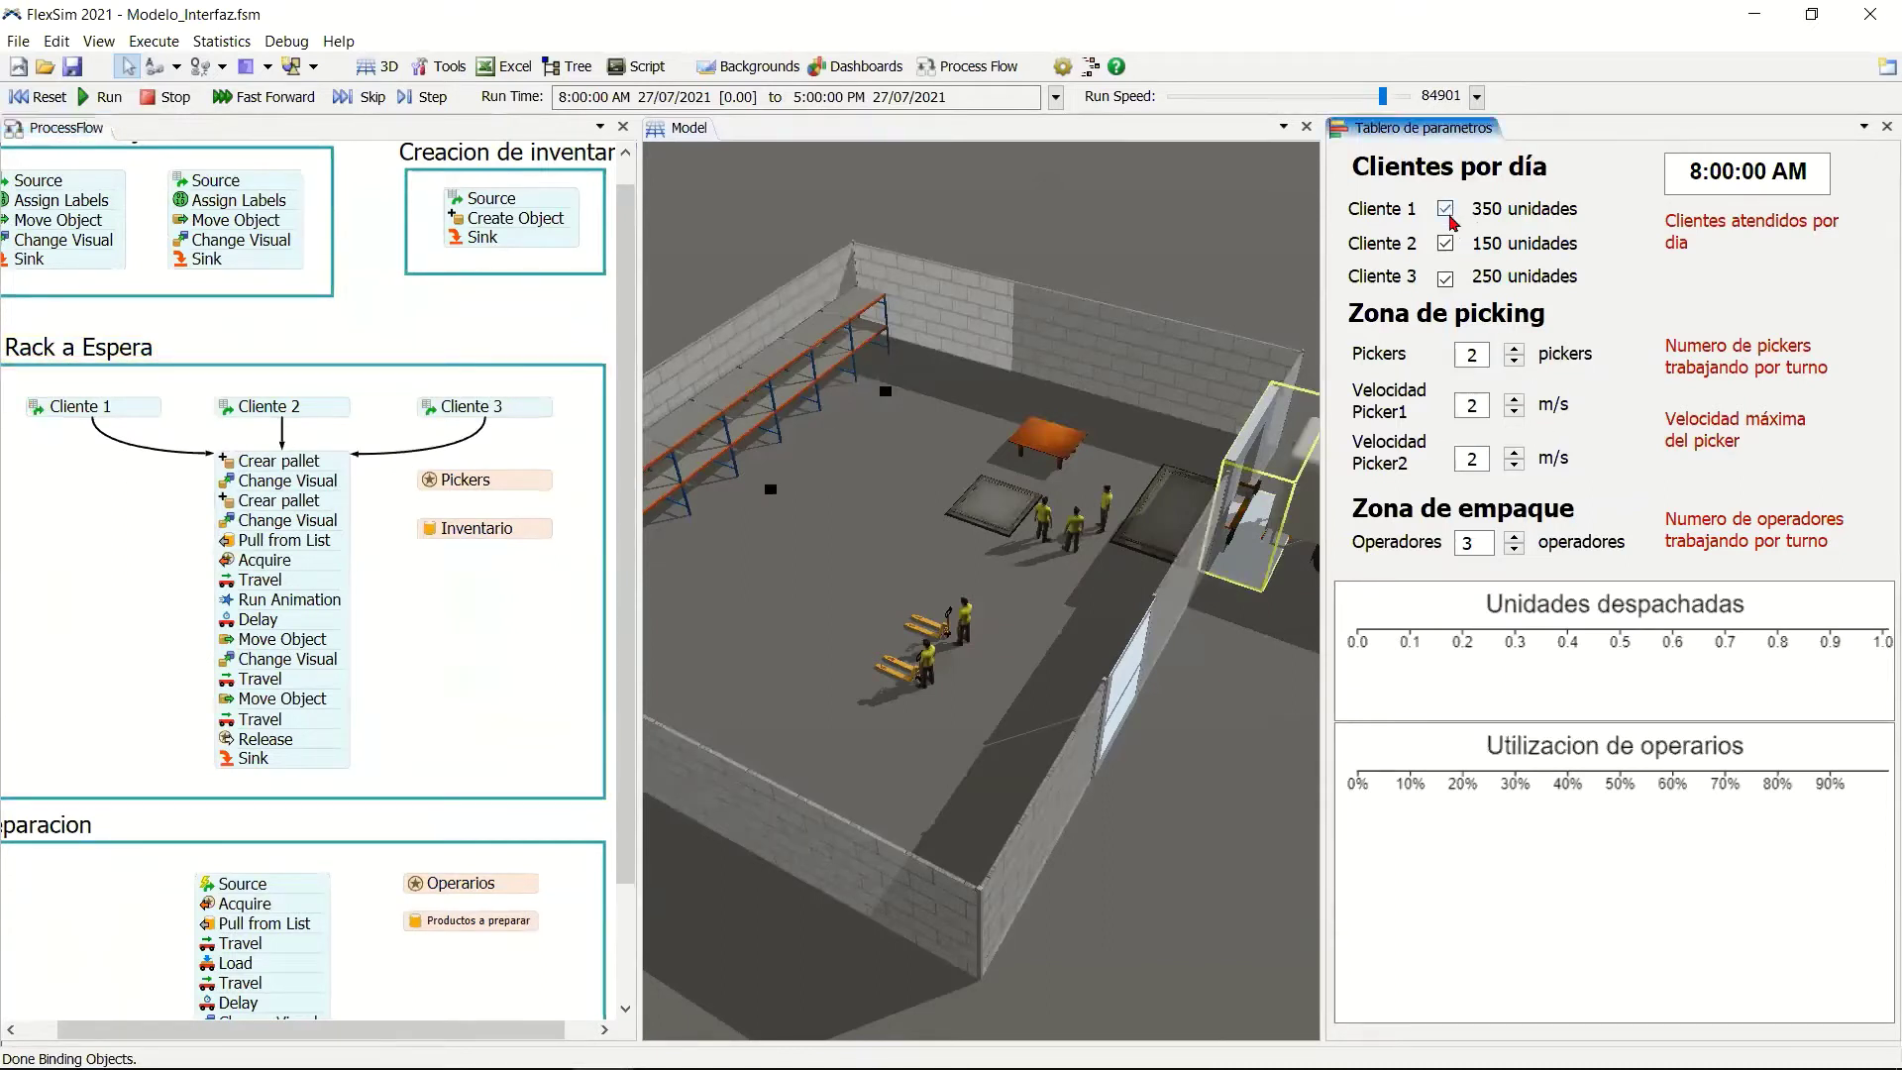
pyautogui.click(72, 410)
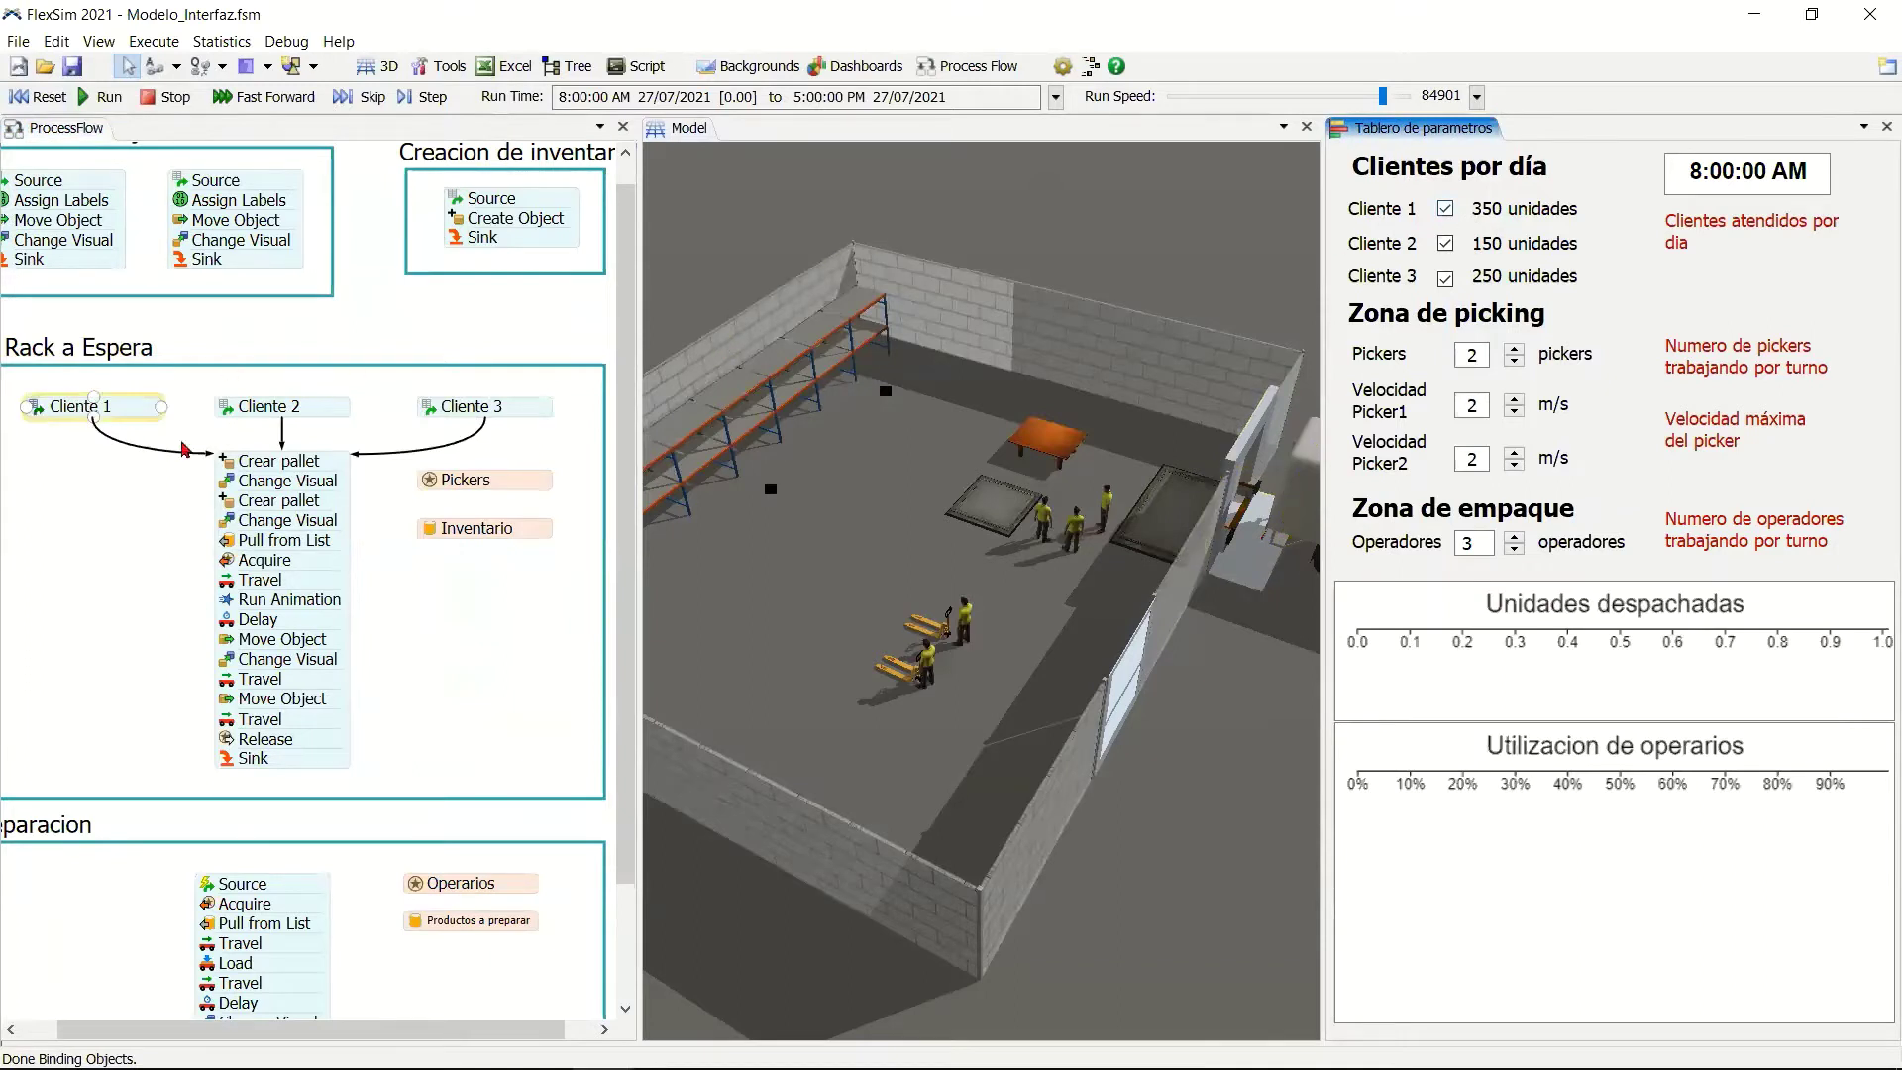
pyautogui.click(233, 412)
pyautogui.click(451, 414)
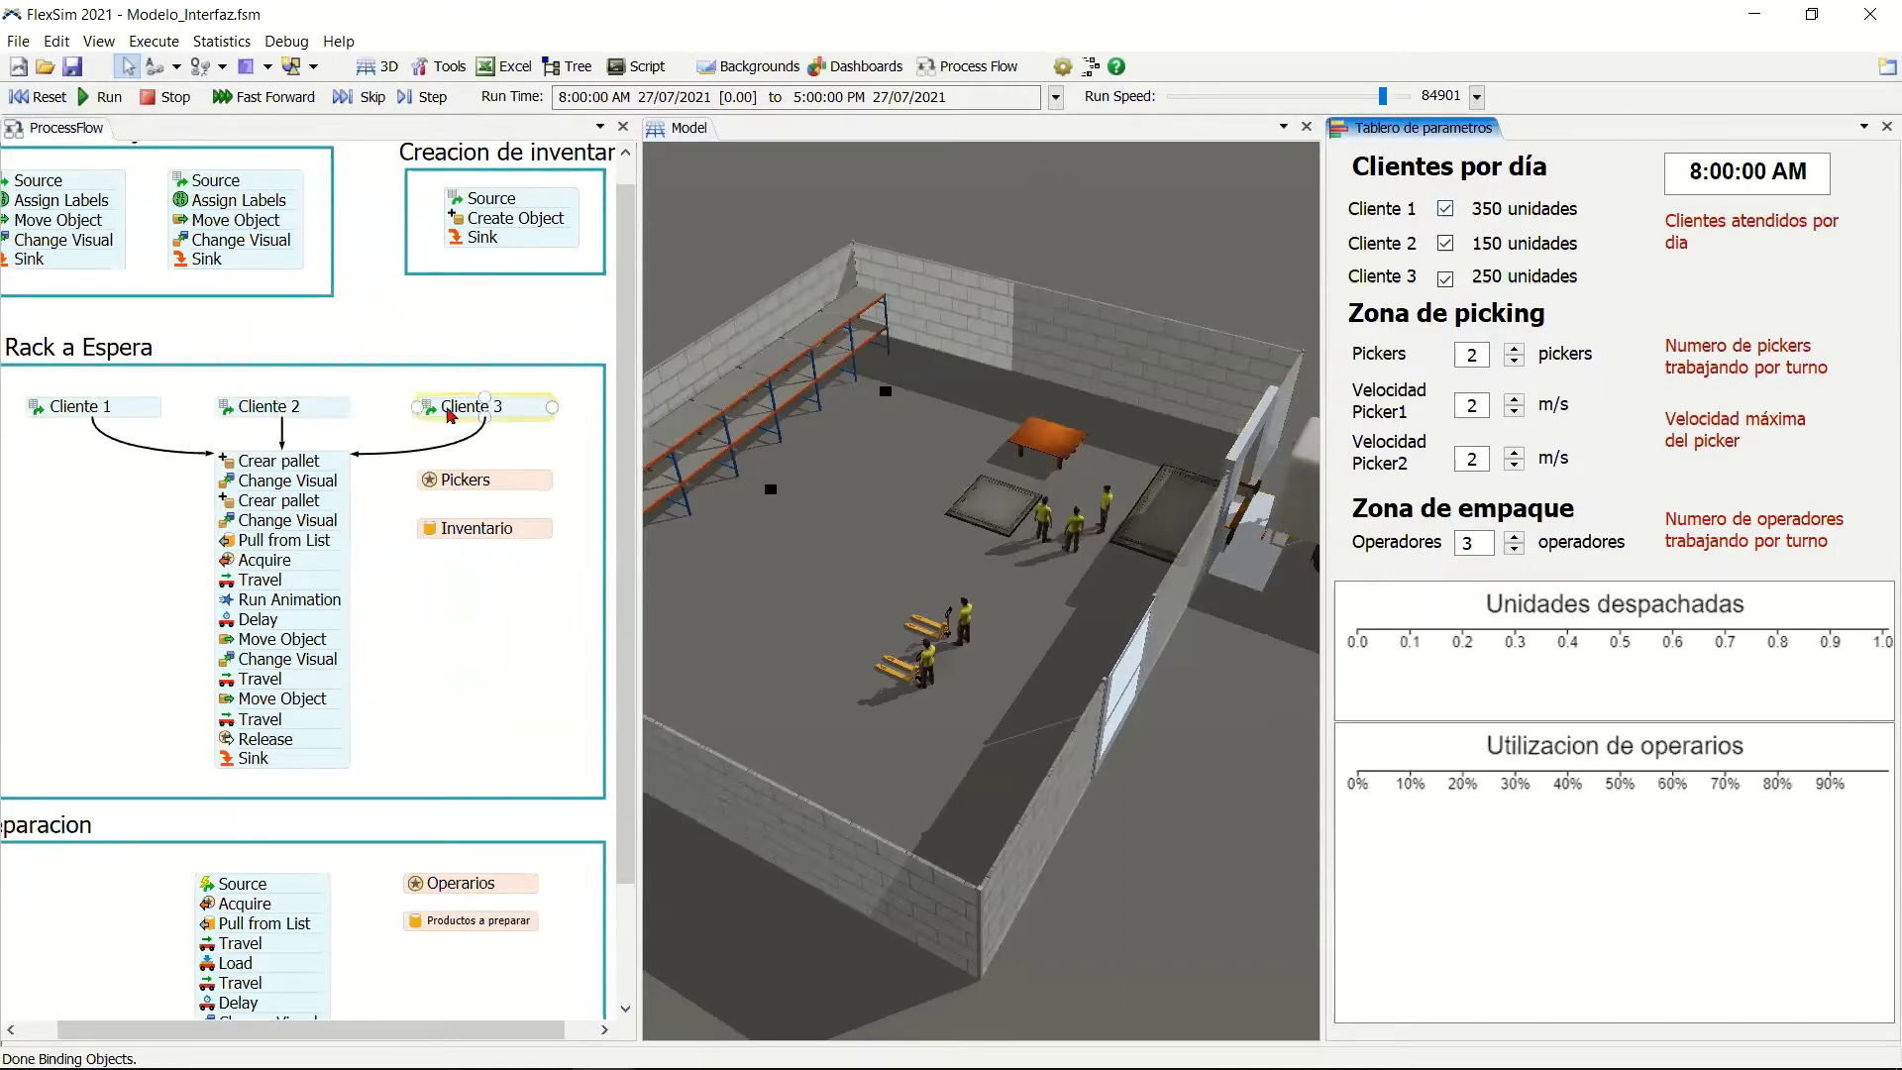
# Exclude Cliente 1, Cliente 2 and Cliente 3, check their sources in the process flow, and include all three again.
pyautogui.click(1445, 209)
pyautogui.click(1445, 244)
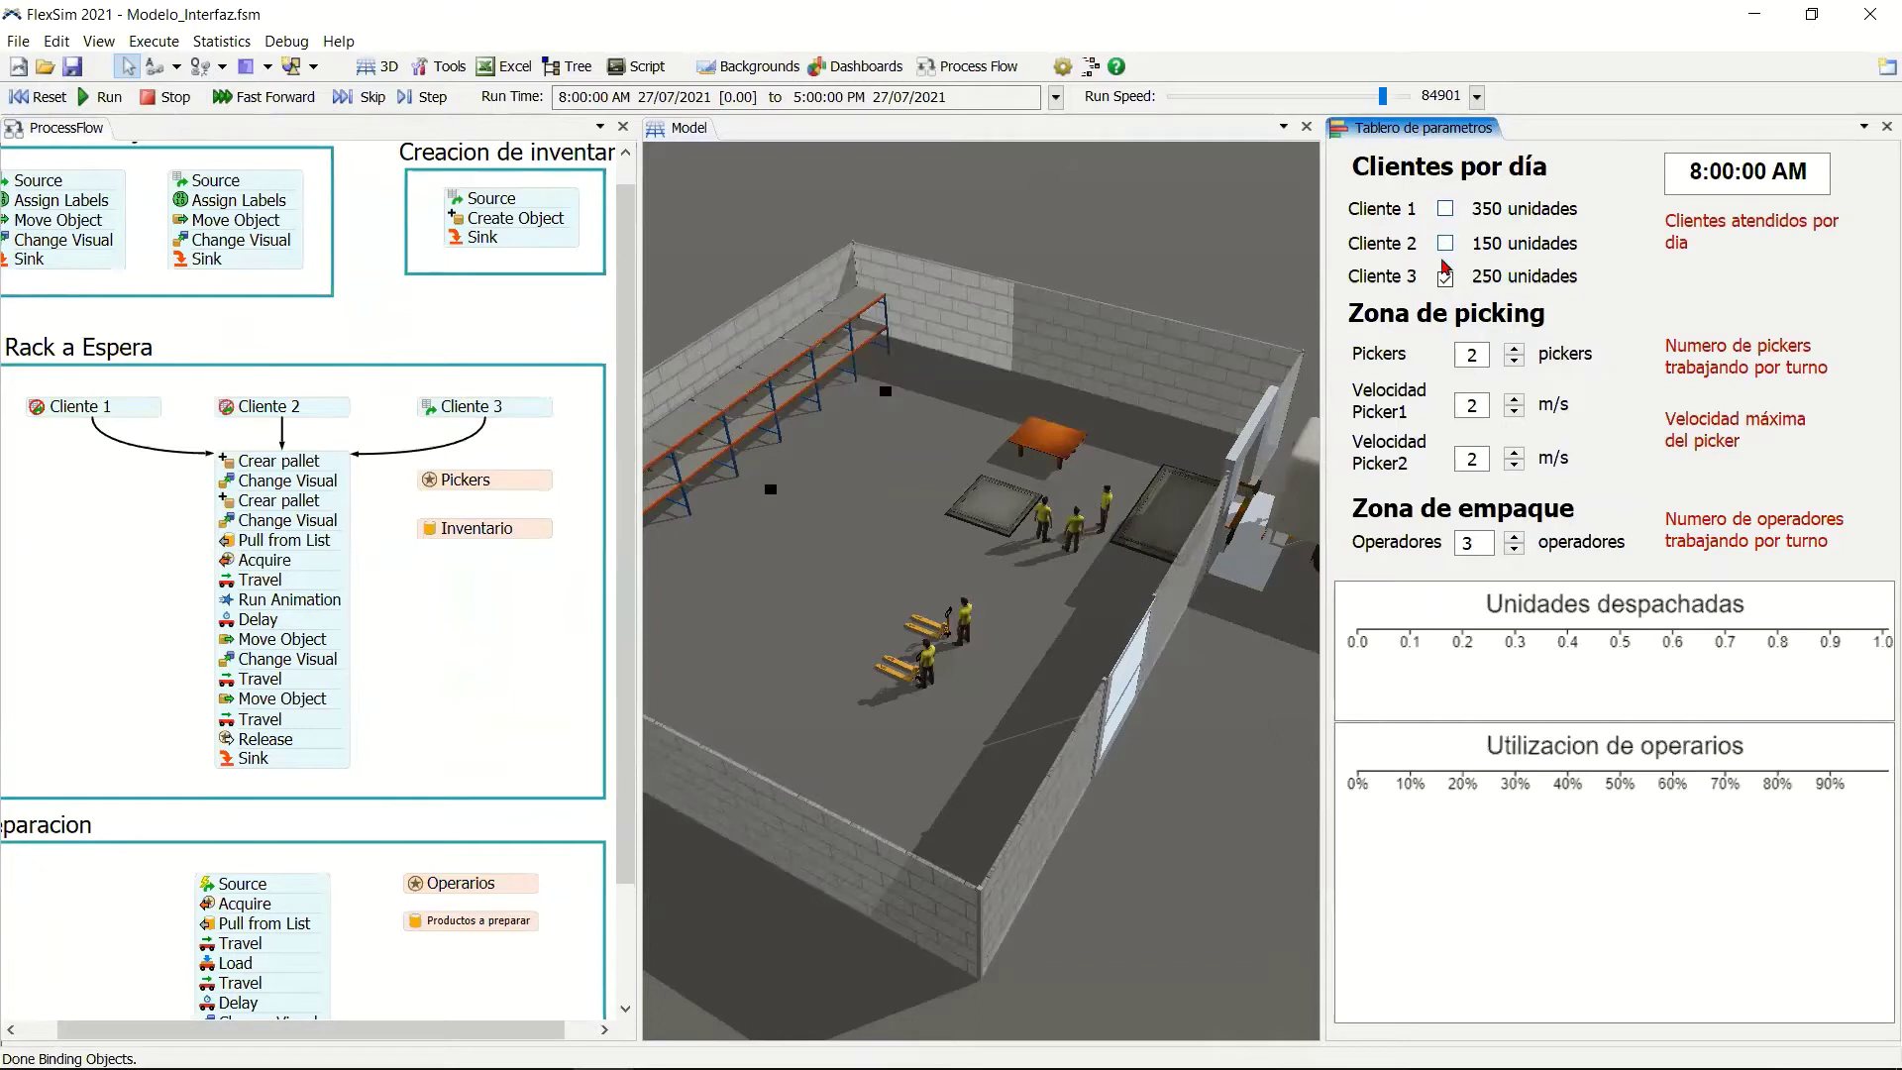
pyautogui.click(1445, 278)
pyautogui.click(487, 401)
pyautogui.click(1445, 279)
pyautogui.click(1445, 243)
pyautogui.click(1445, 209)
# Set the number of pickers to 1 and inspect the Pickers resource's reference and count settings in the process flow.
pyautogui.click(441, 483)
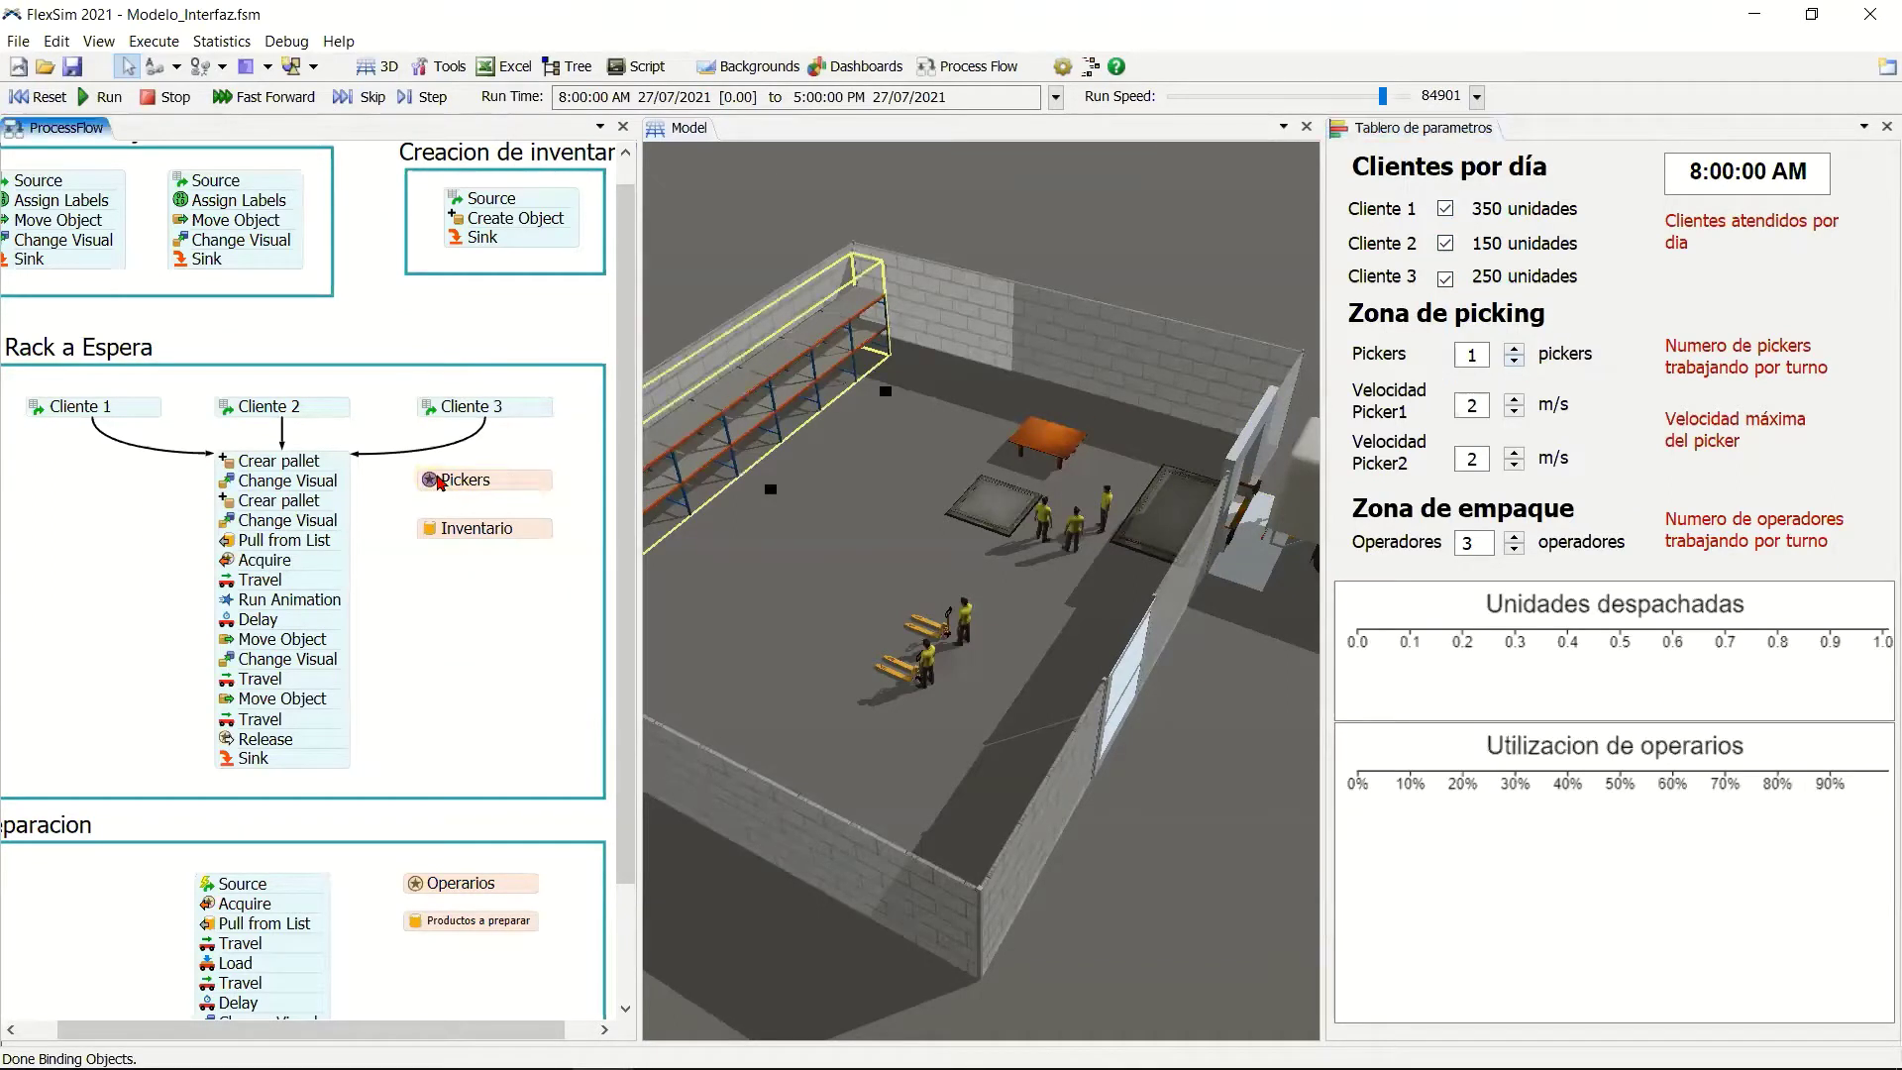
pyautogui.doubleClick(441, 484)
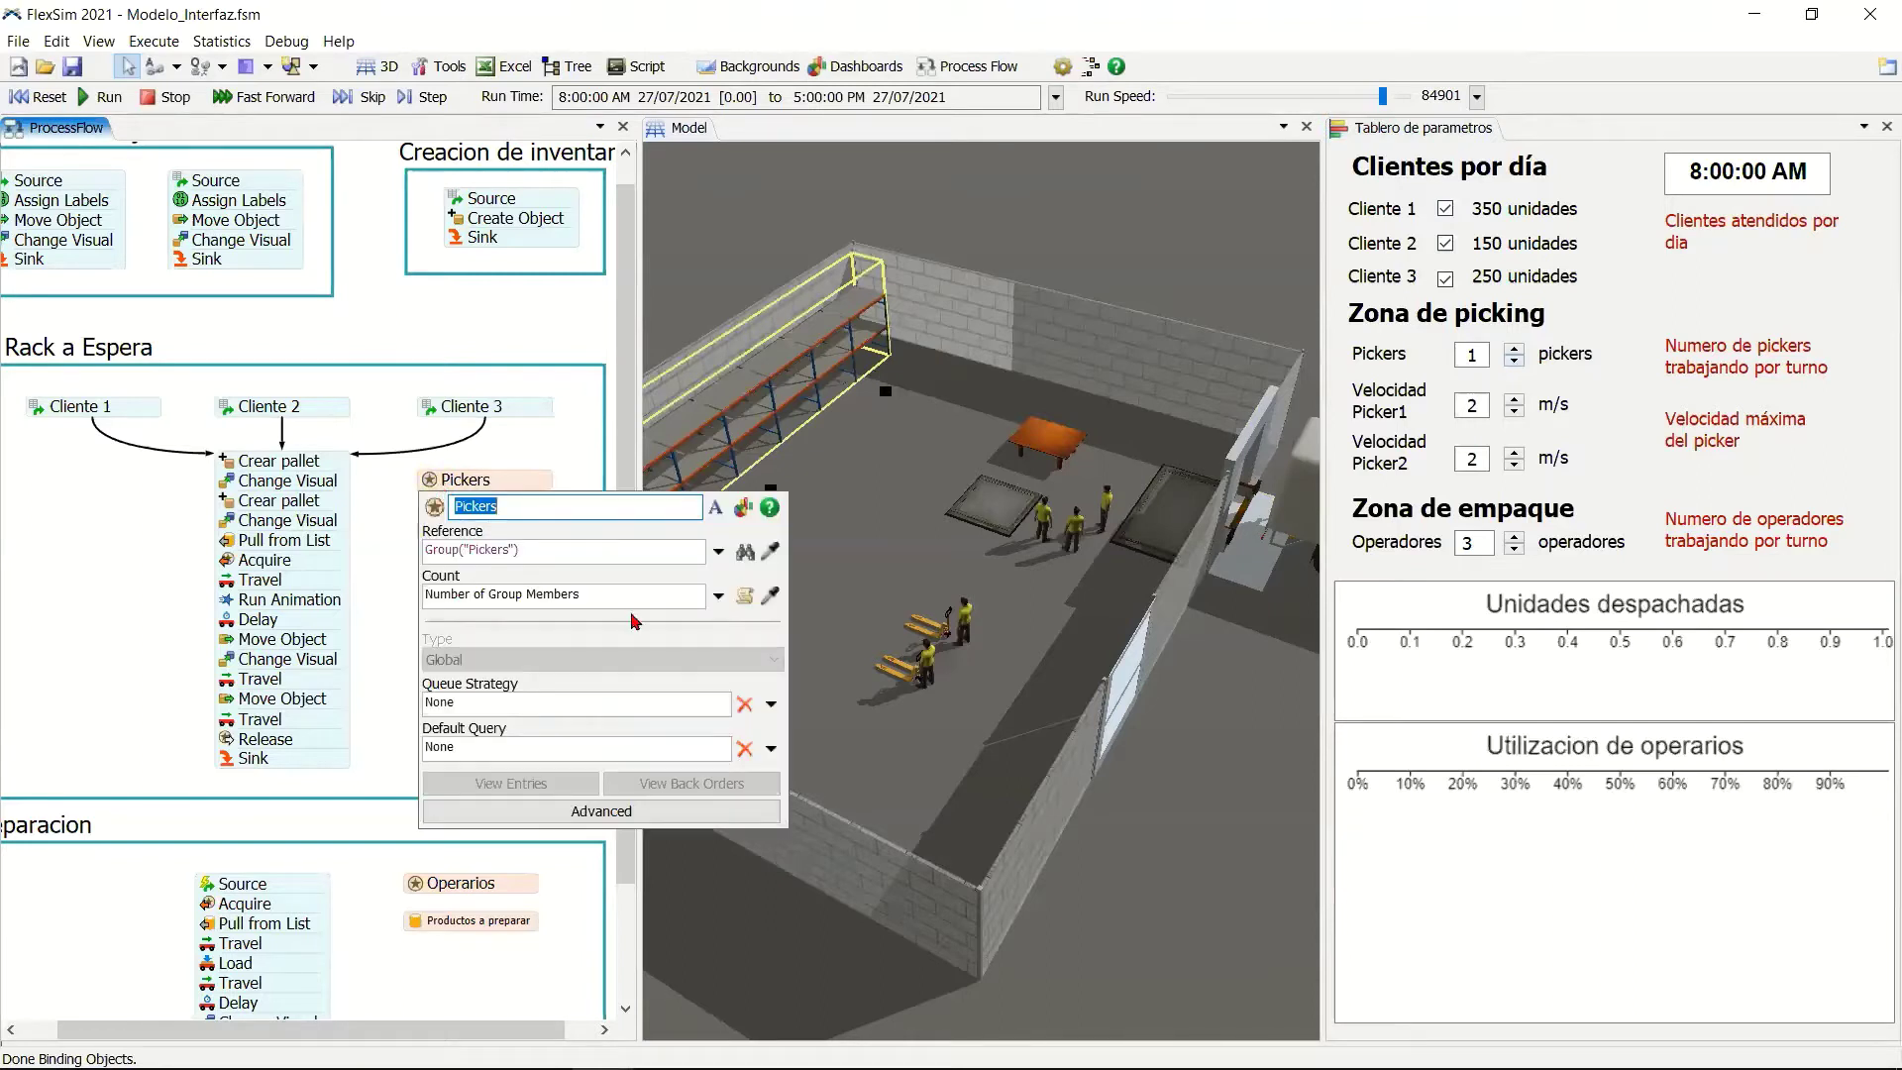
pyautogui.click(401, 567)
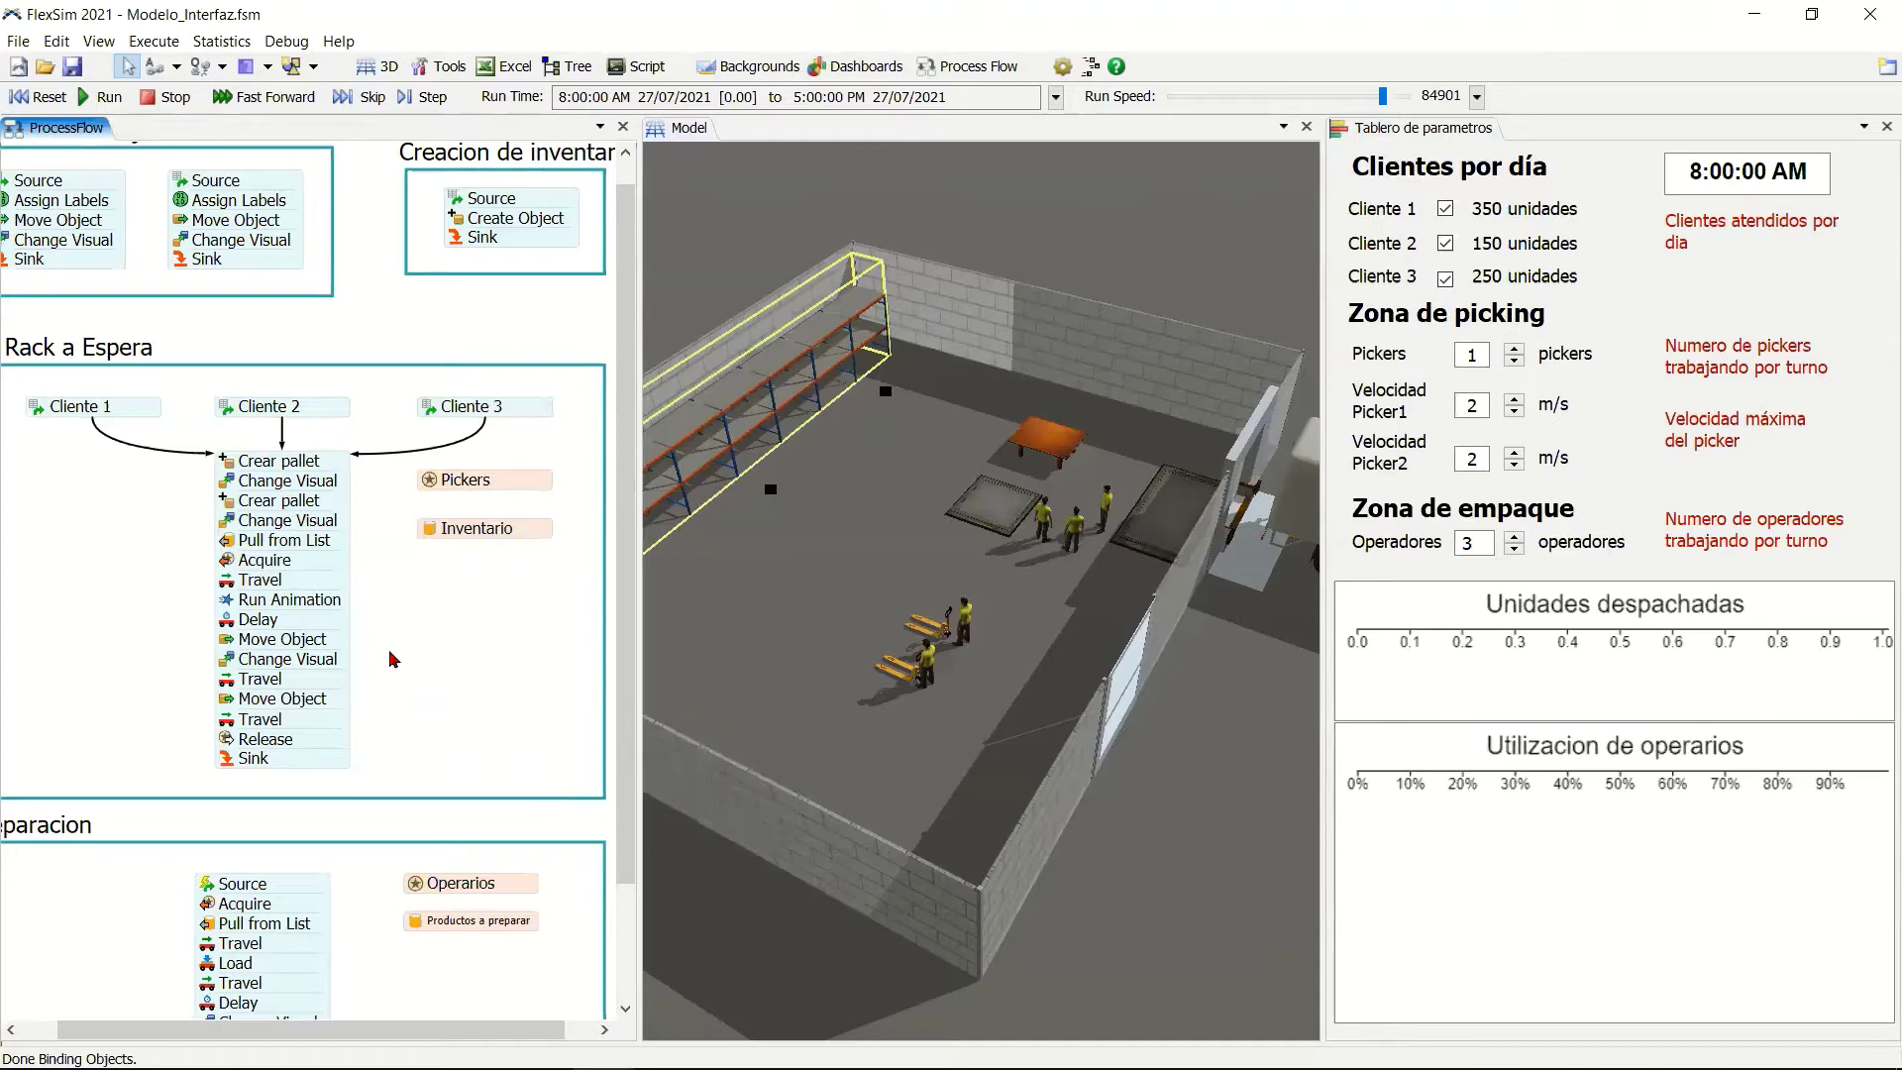
pyautogui.scroll(-4, 401, 567)
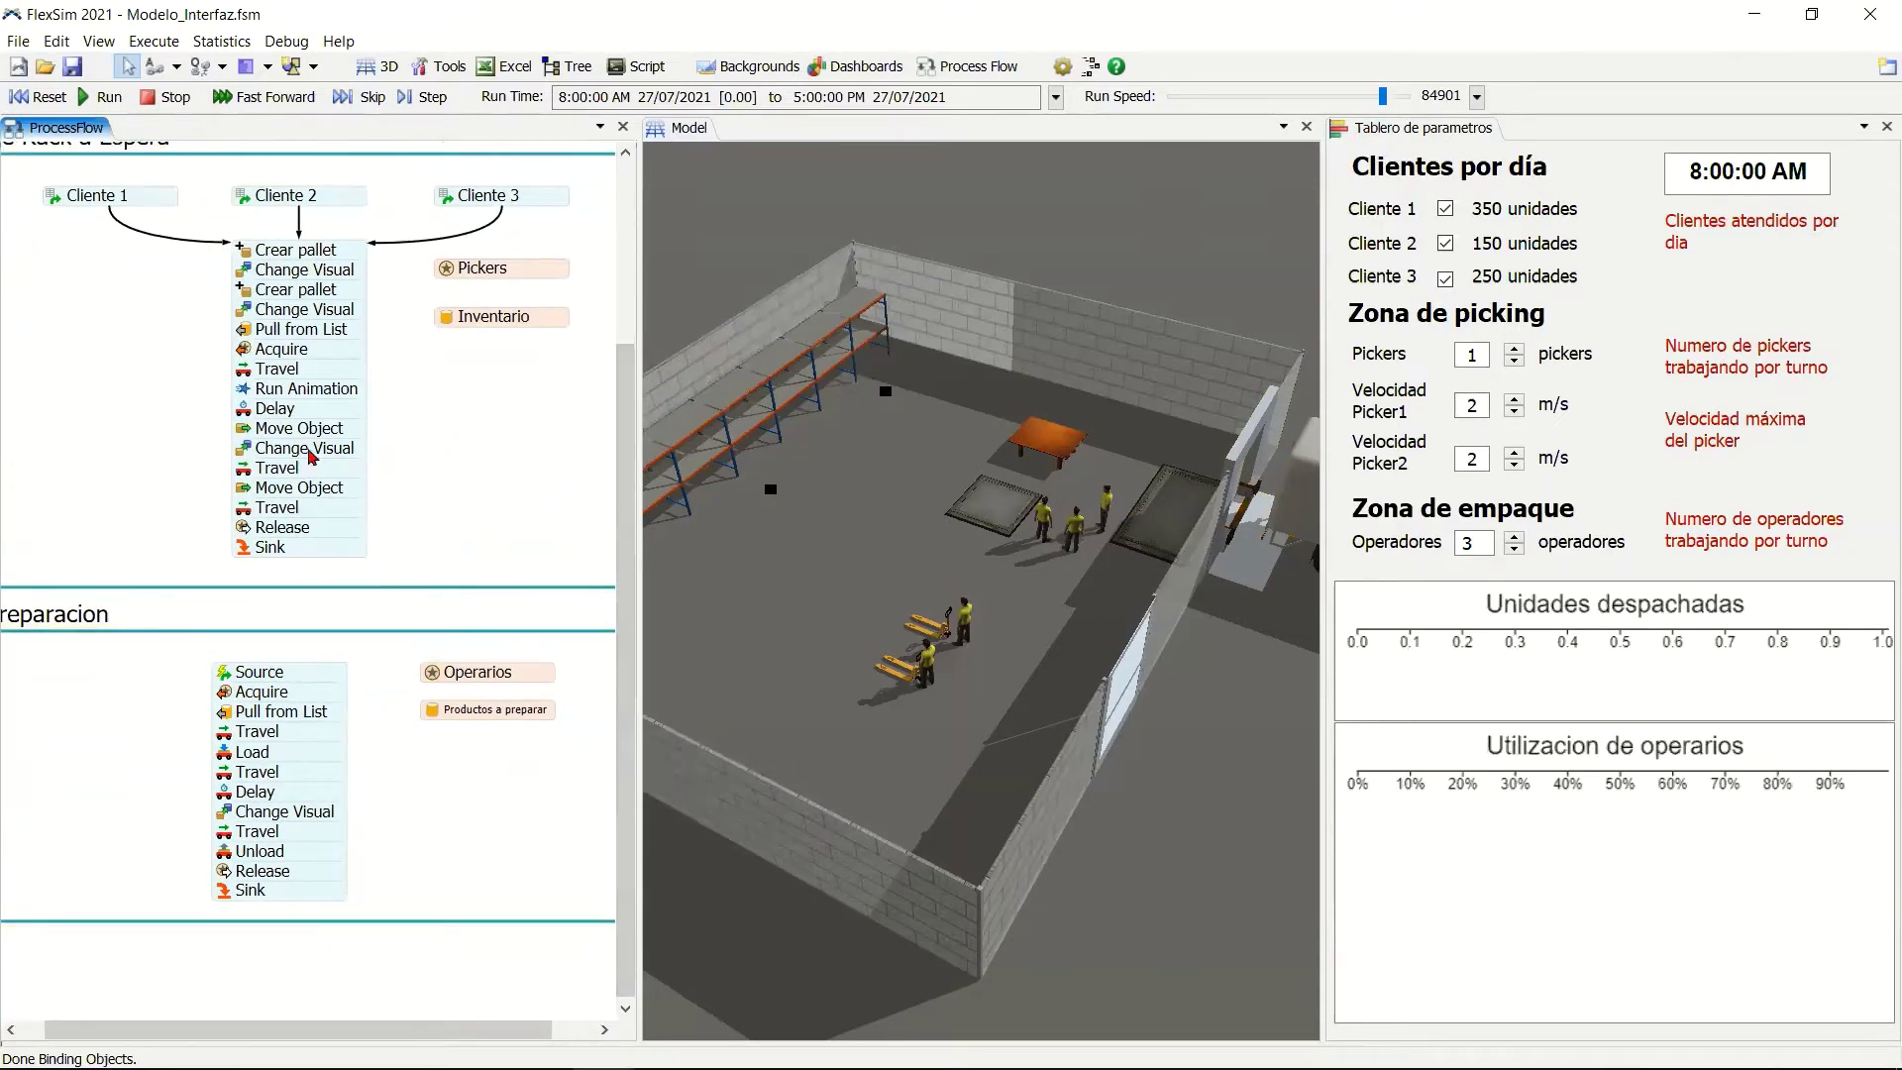
pyautogui.scroll(3, 118, 506)
pyautogui.moveTo(118, 507); pyautogui.dragTo(145, 536)
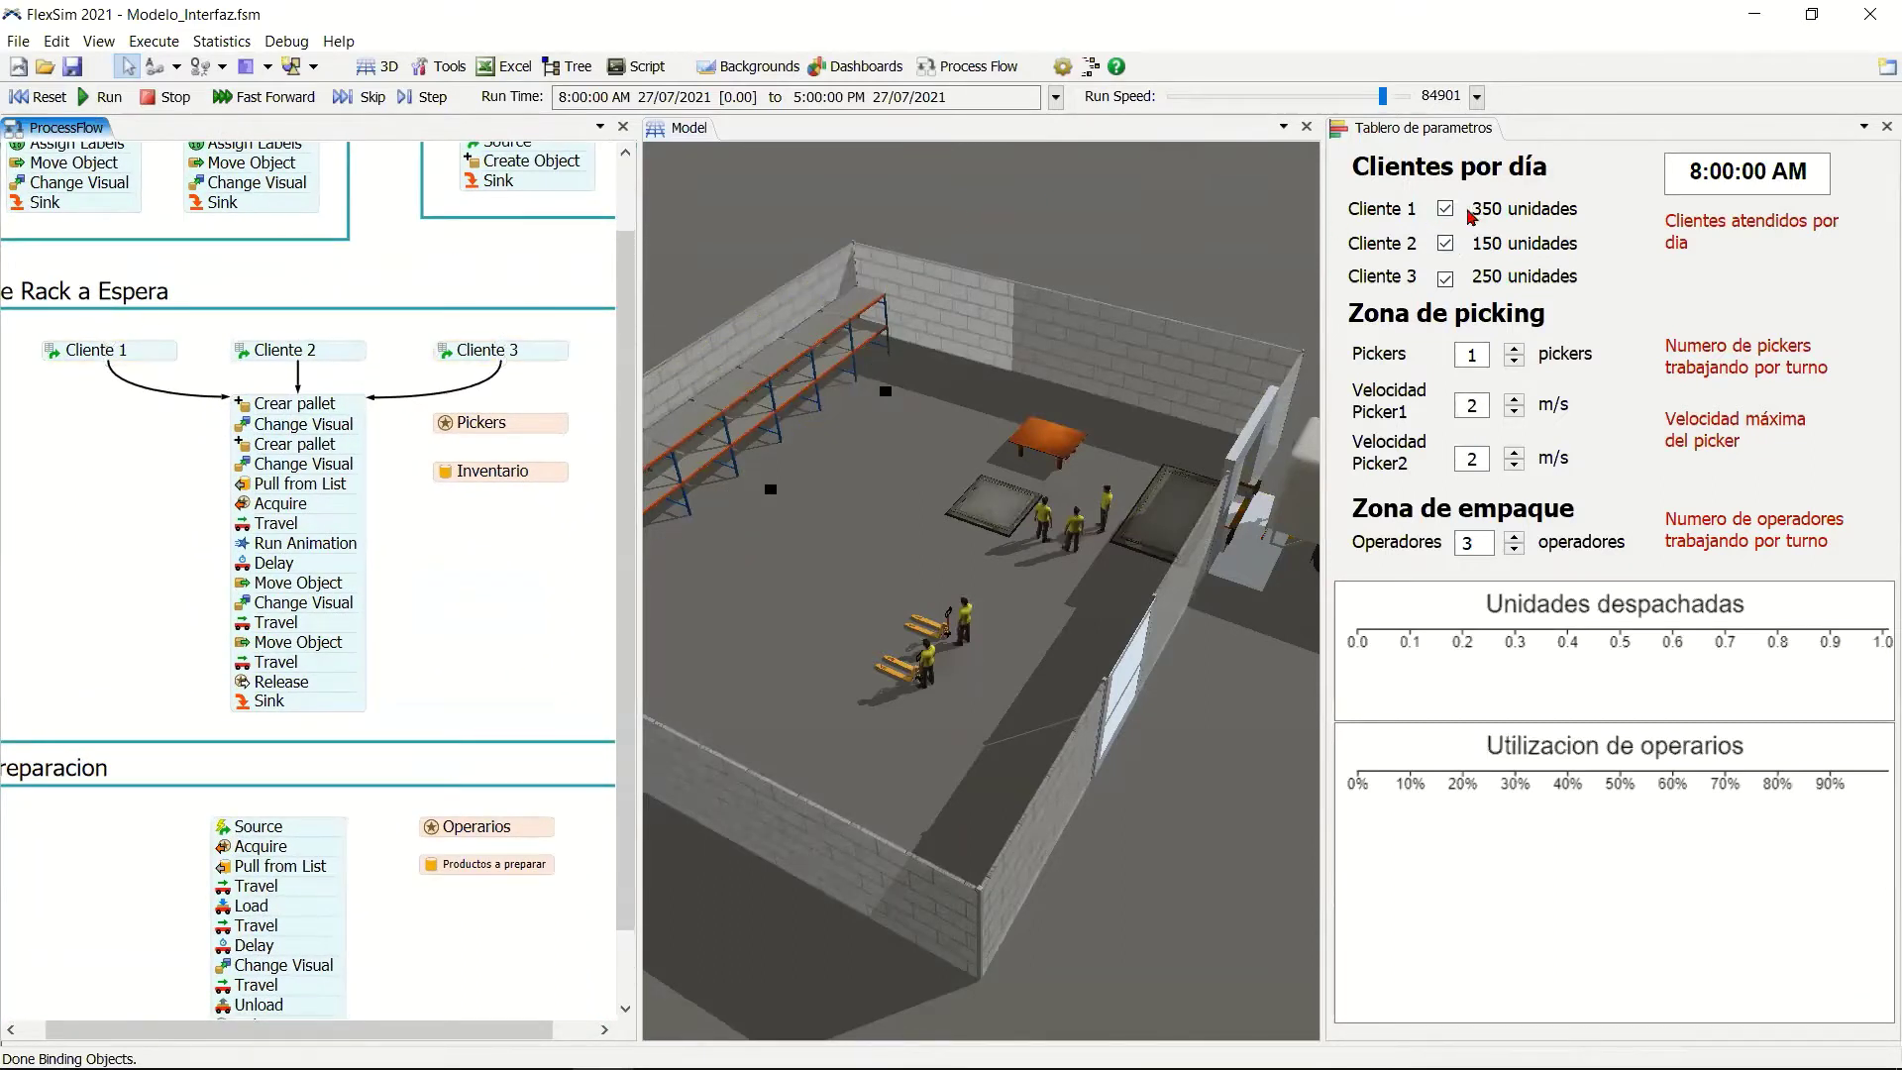
# Close the process flow, open the Parameters model parameter table, and dock it below an enlarged 3D model view.
pyautogui.click(622, 129)
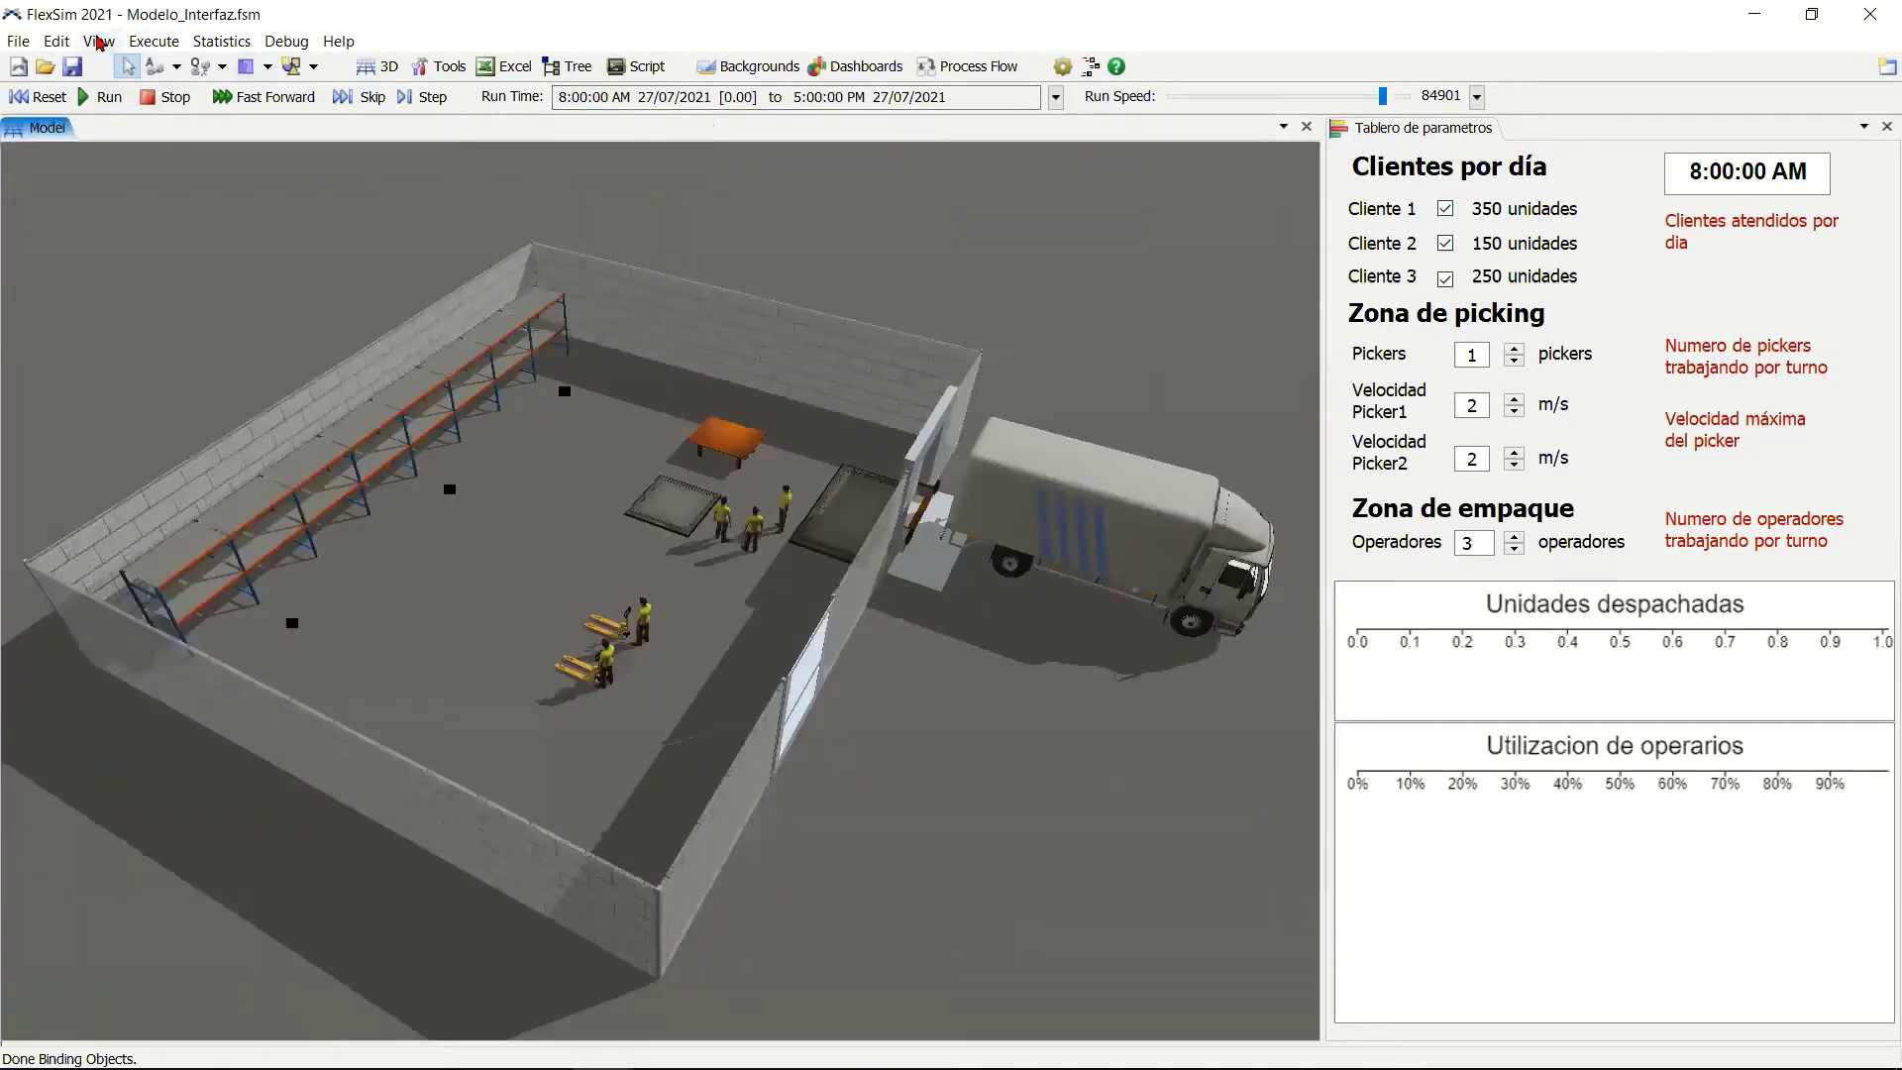
pyautogui.click(90, 43)
pyautogui.click(169, 227)
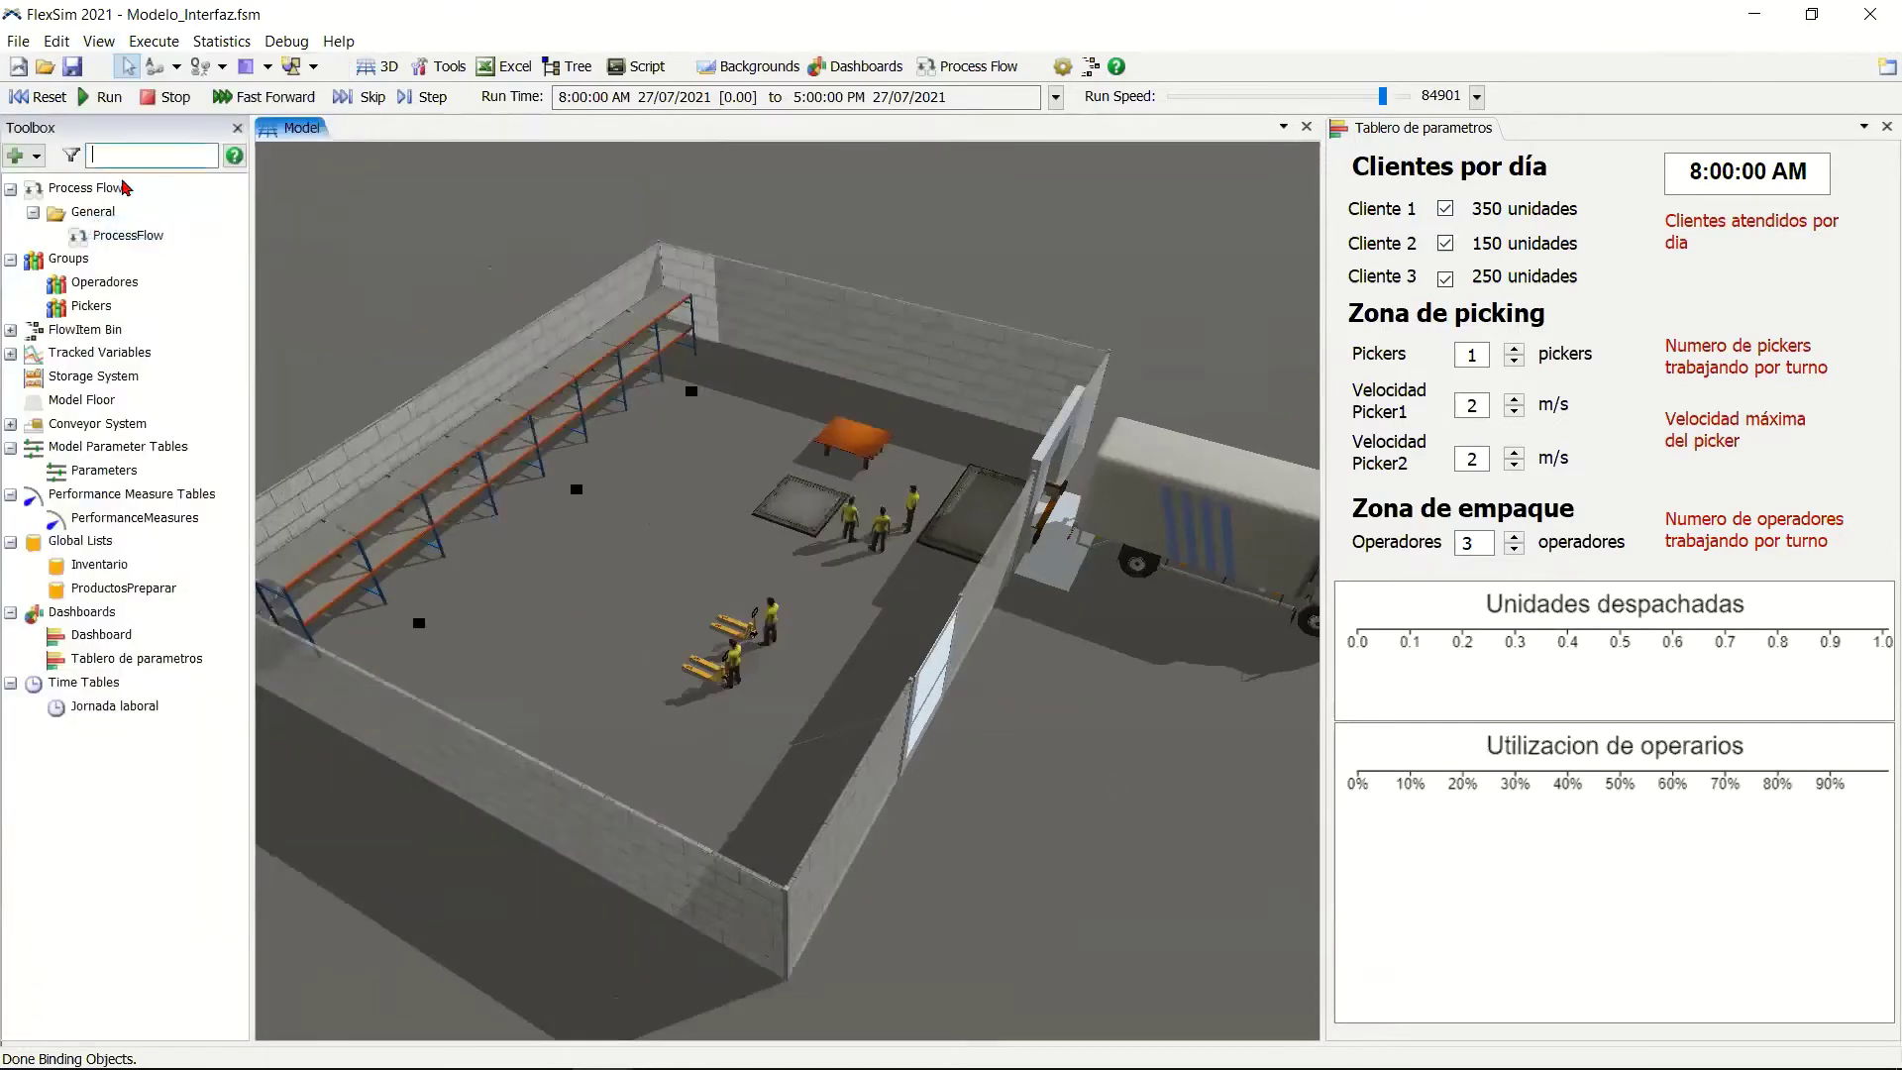
pyautogui.doubleClick(107, 470)
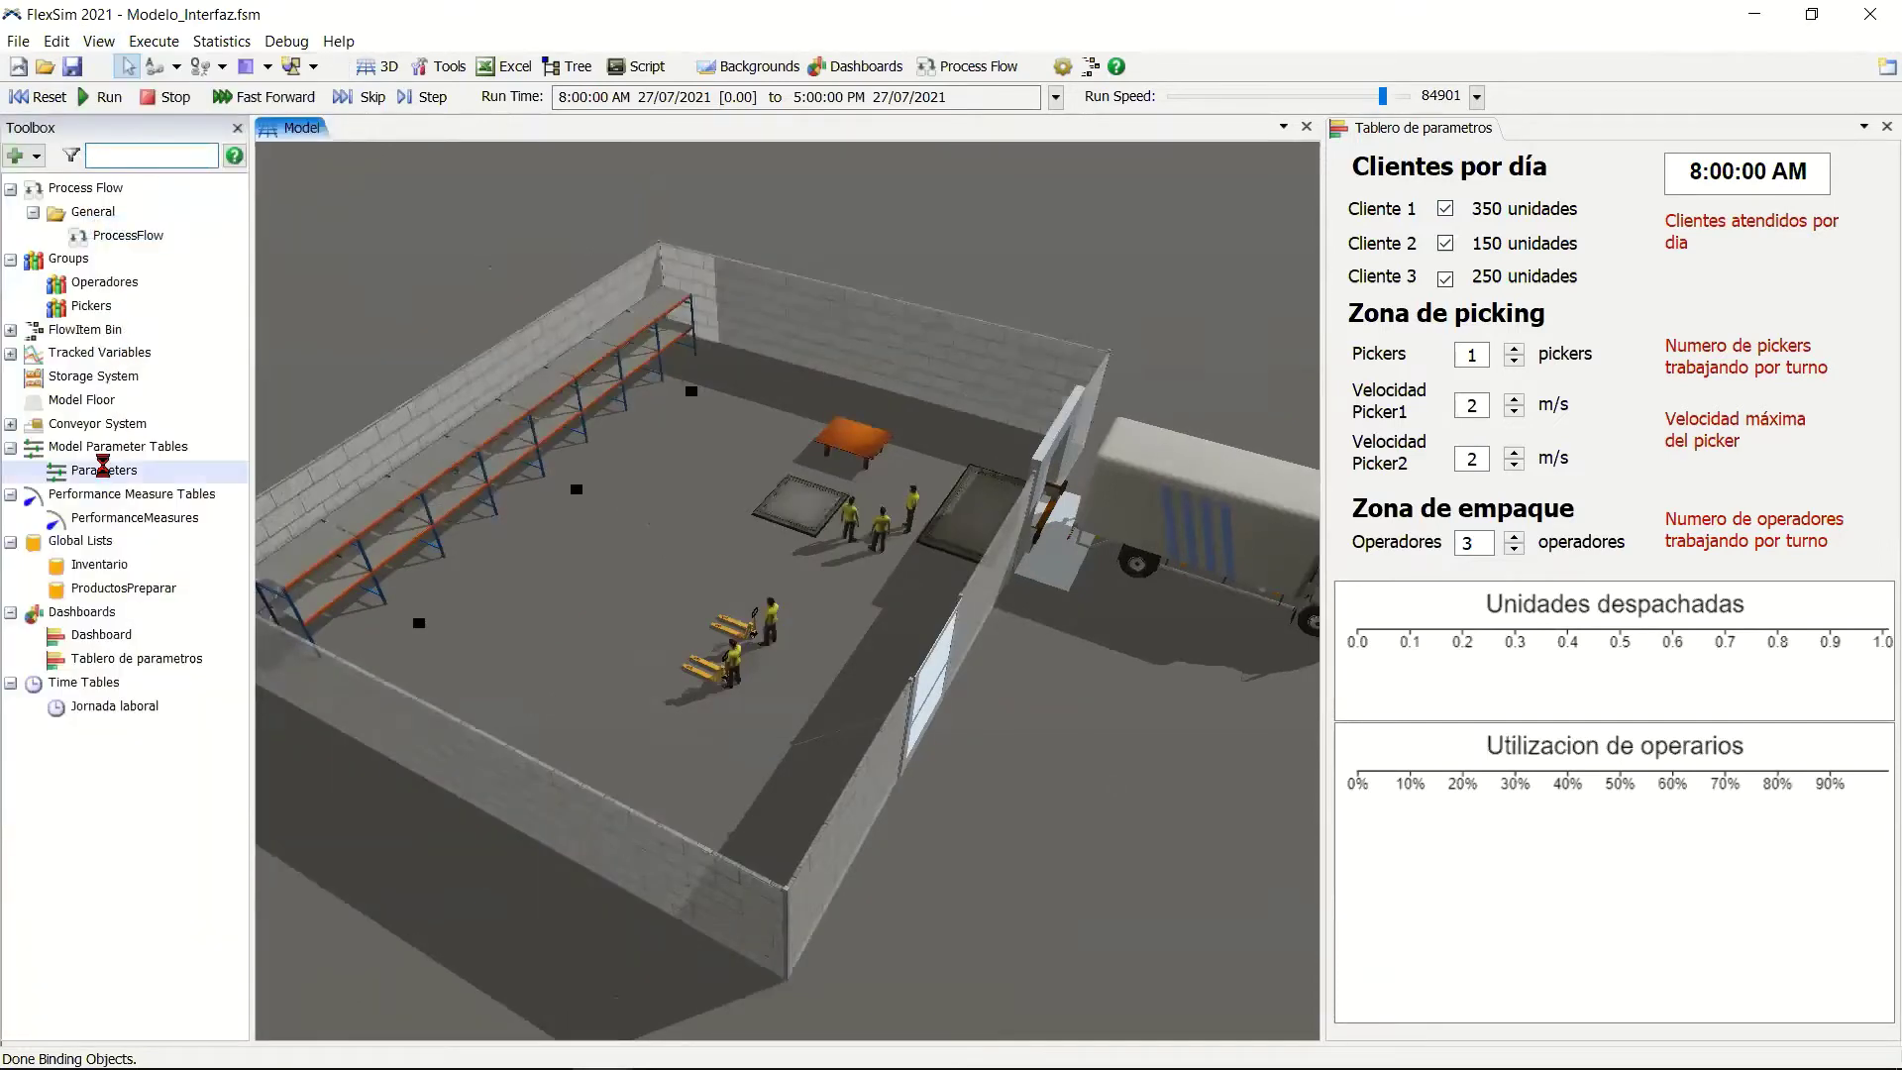
pyautogui.click(236, 127)
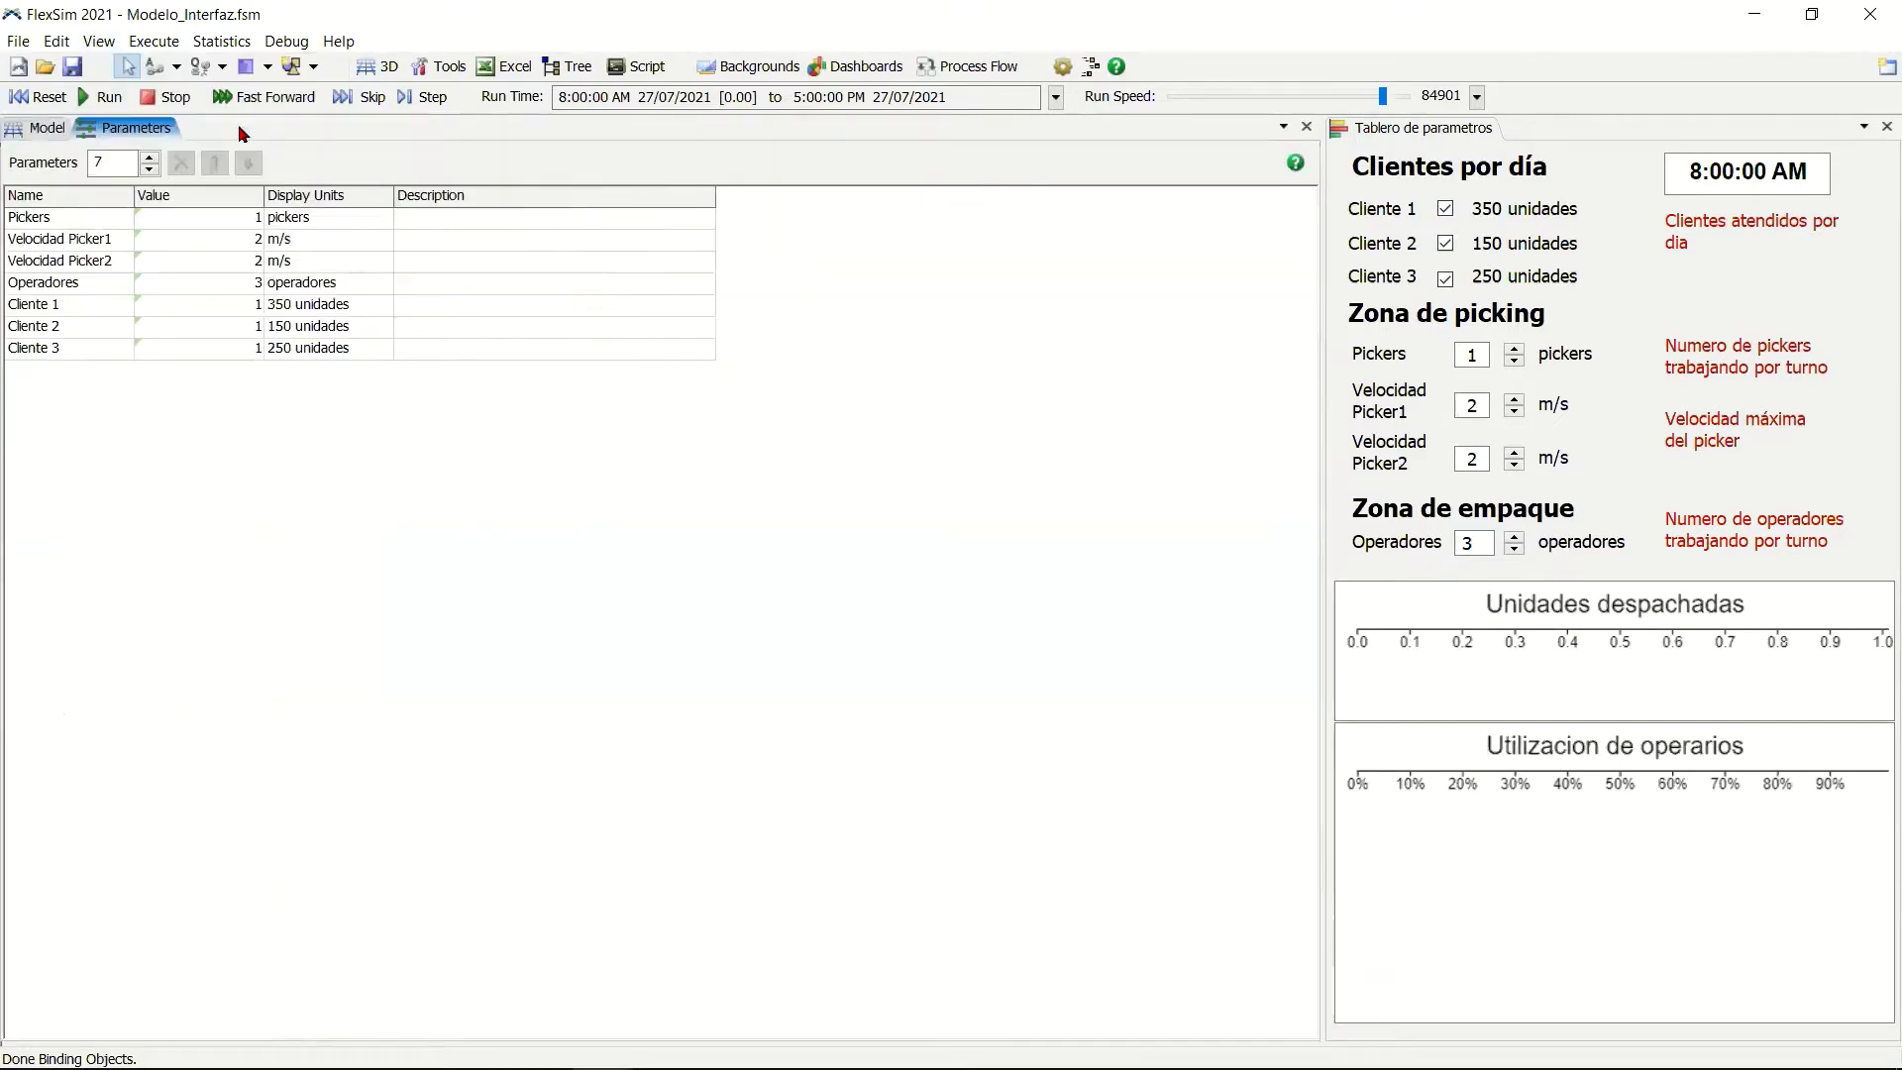
pyautogui.moveTo(134, 127); pyautogui.dragTo(756, 548)
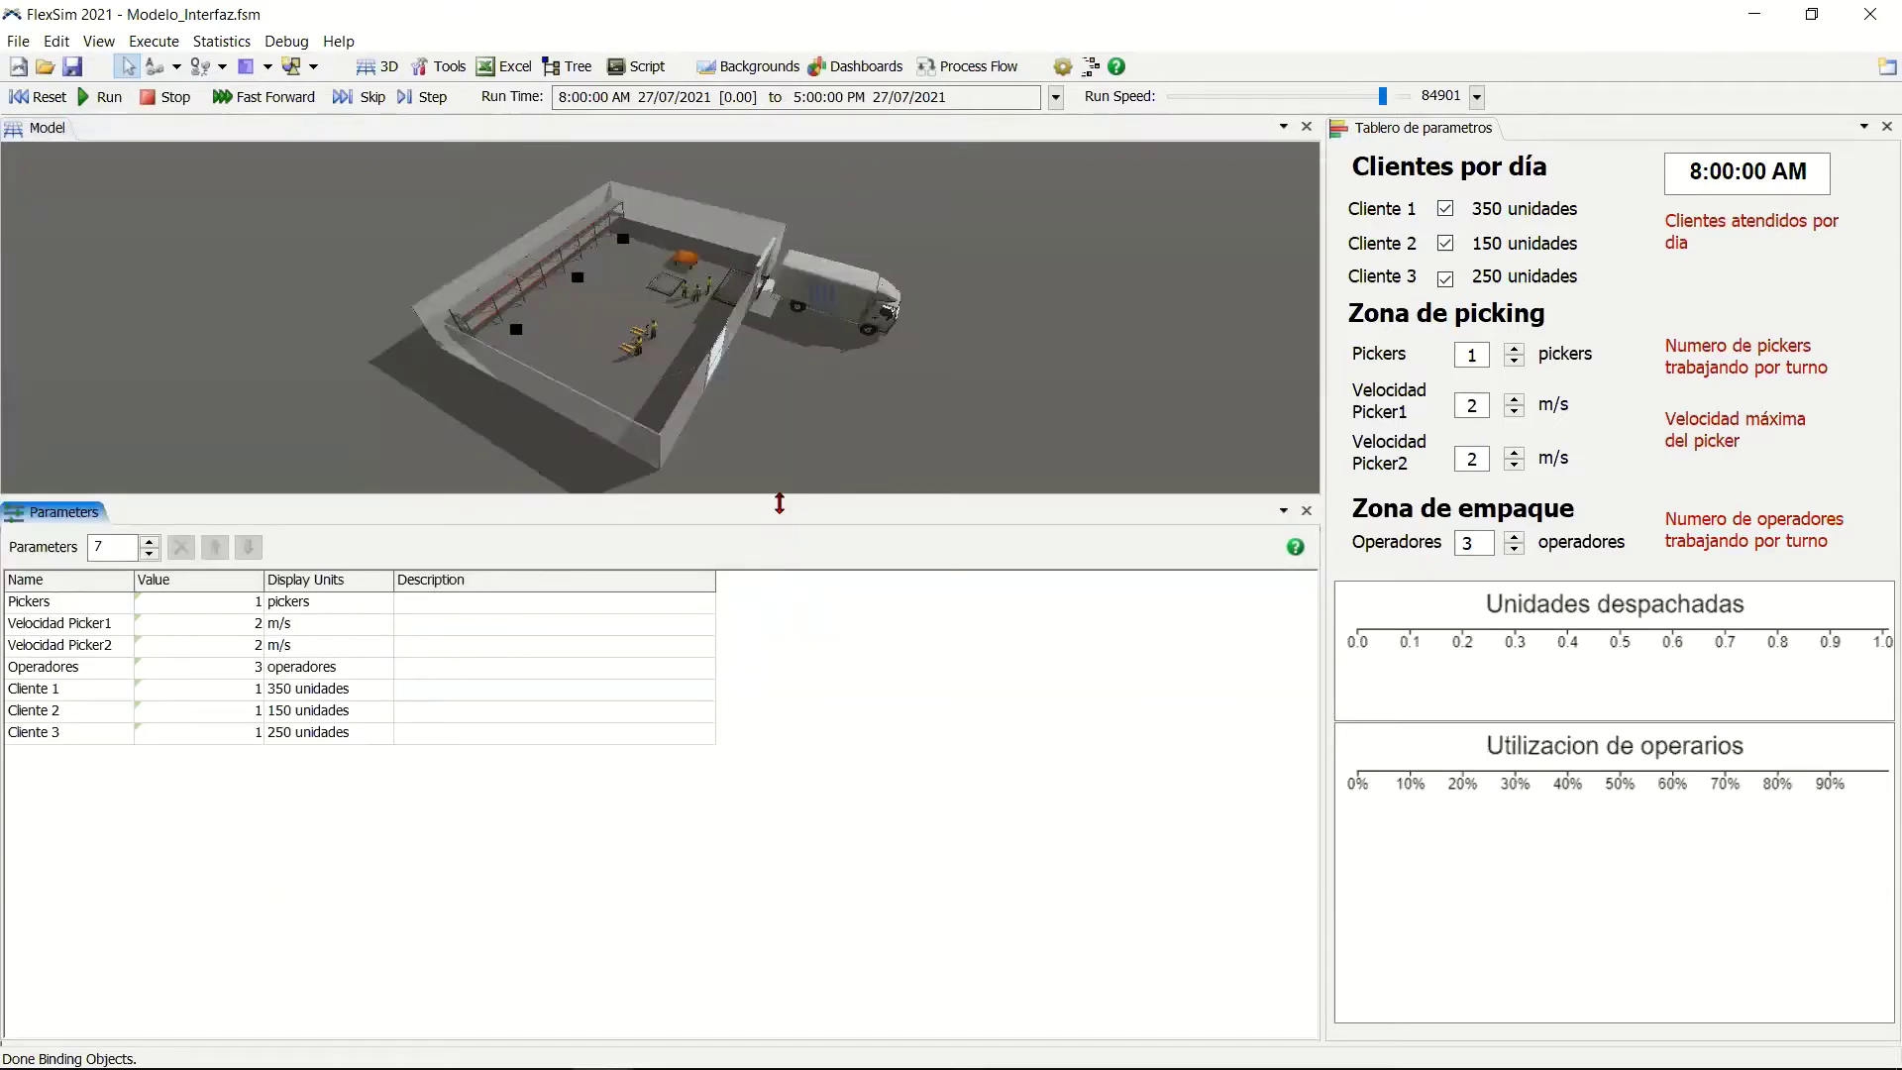
pyautogui.moveTo(779, 503); pyautogui.dragTo(777, 599)
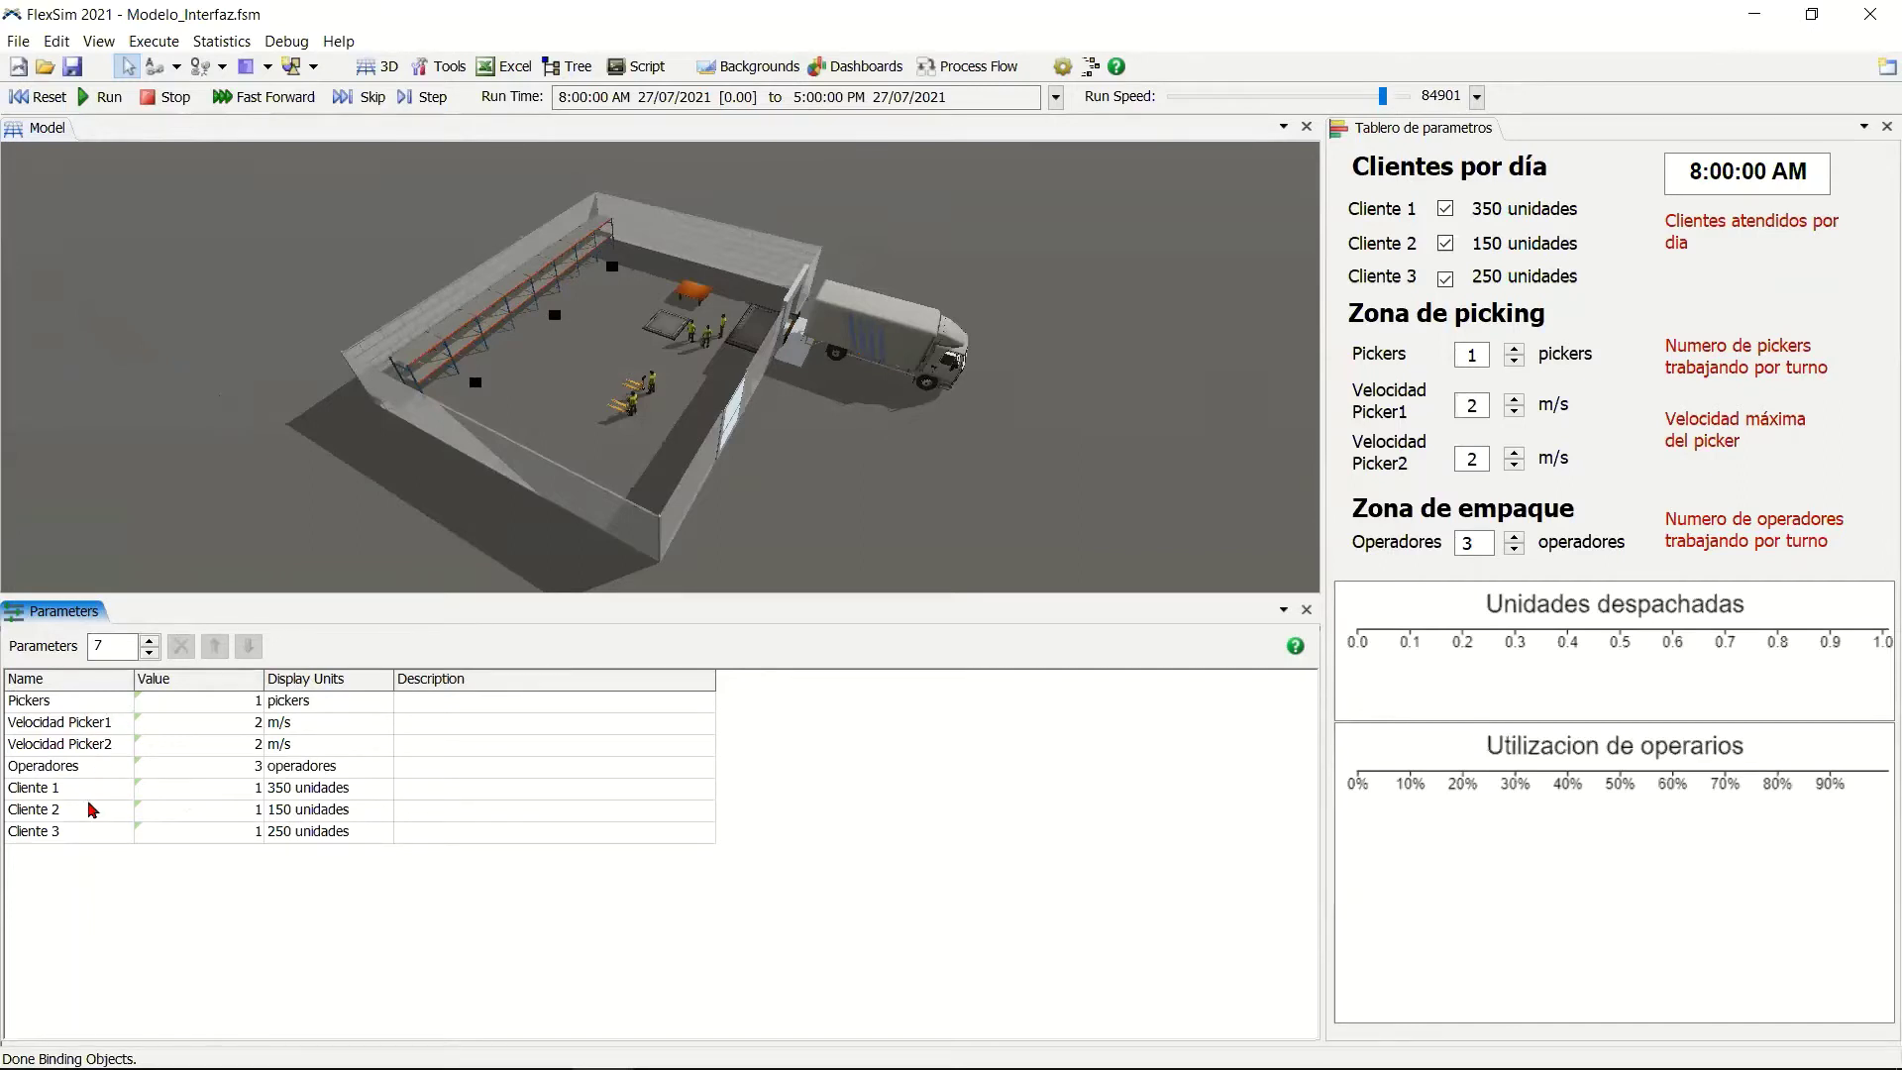
# Inspect the Pickers parameter's definition in the table, including the available types, bounds, reference and on-set action.
pyautogui.click(104, 703)
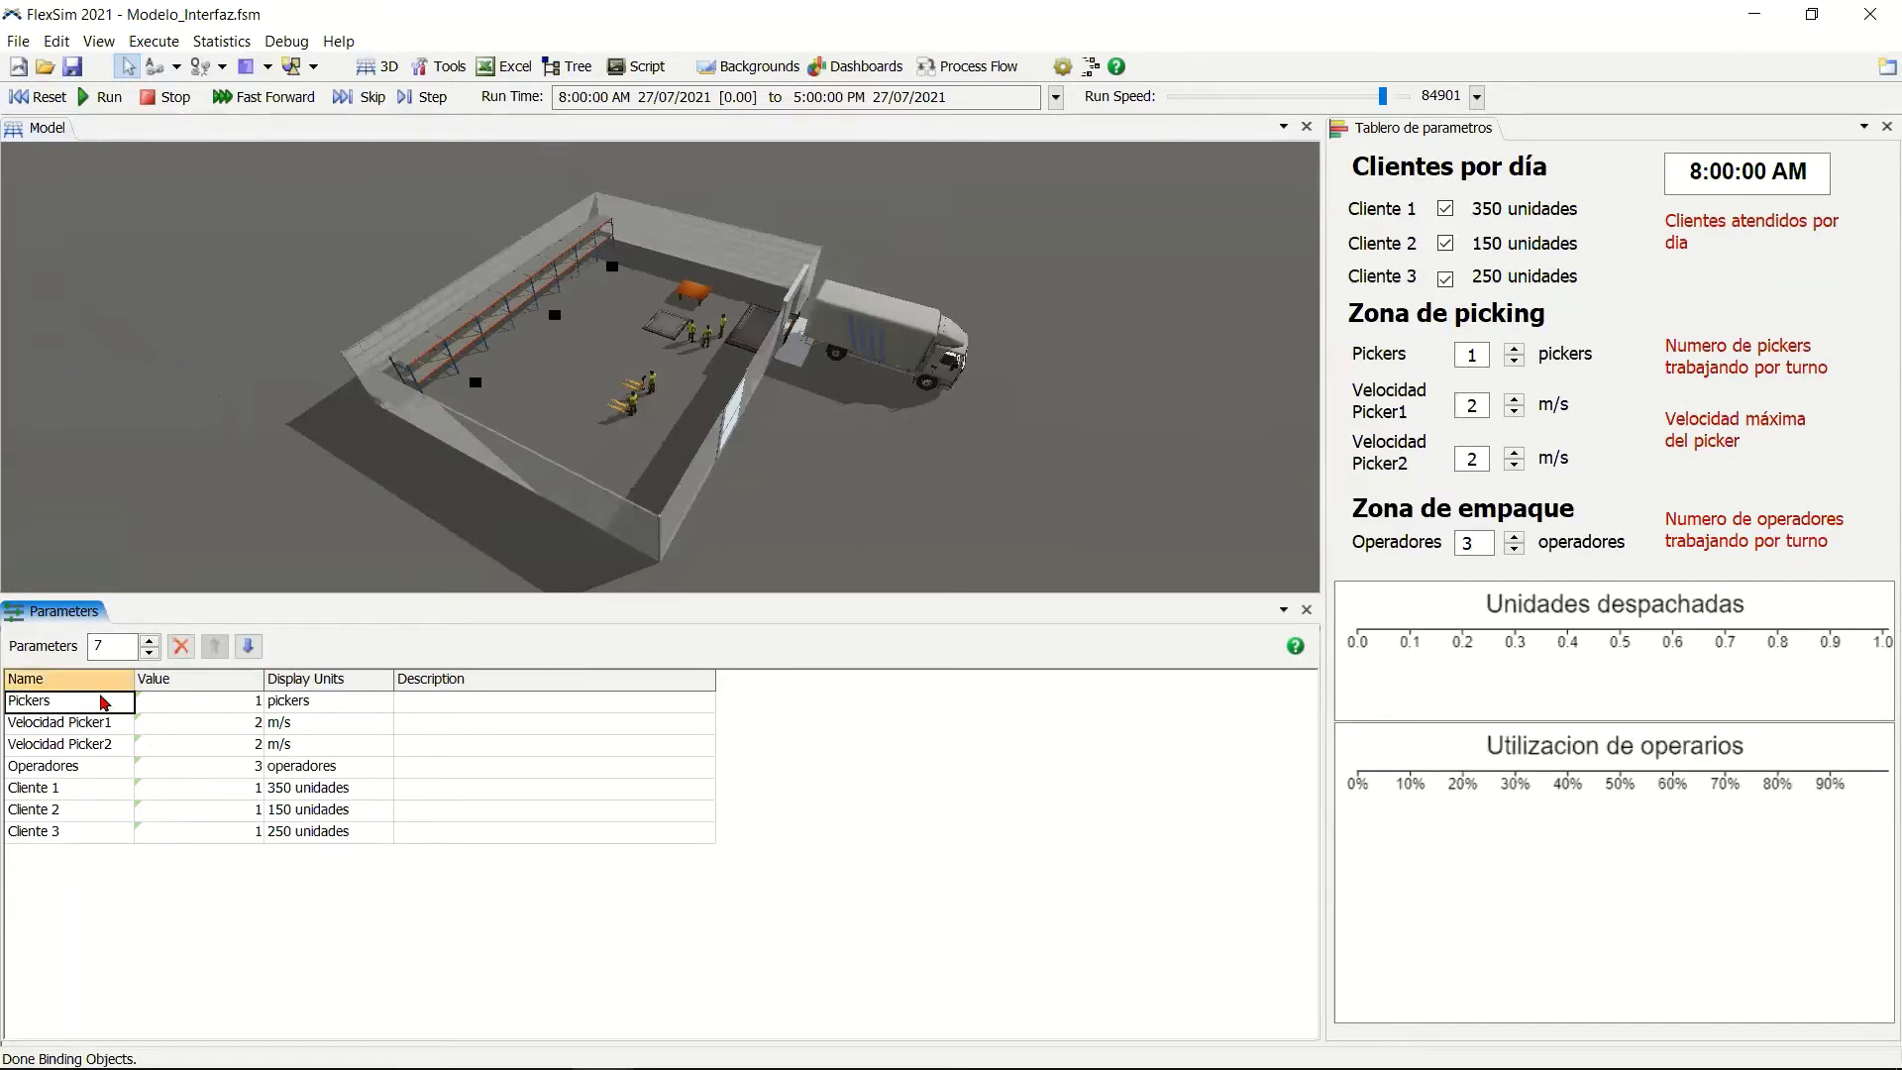
pyautogui.press('Right')
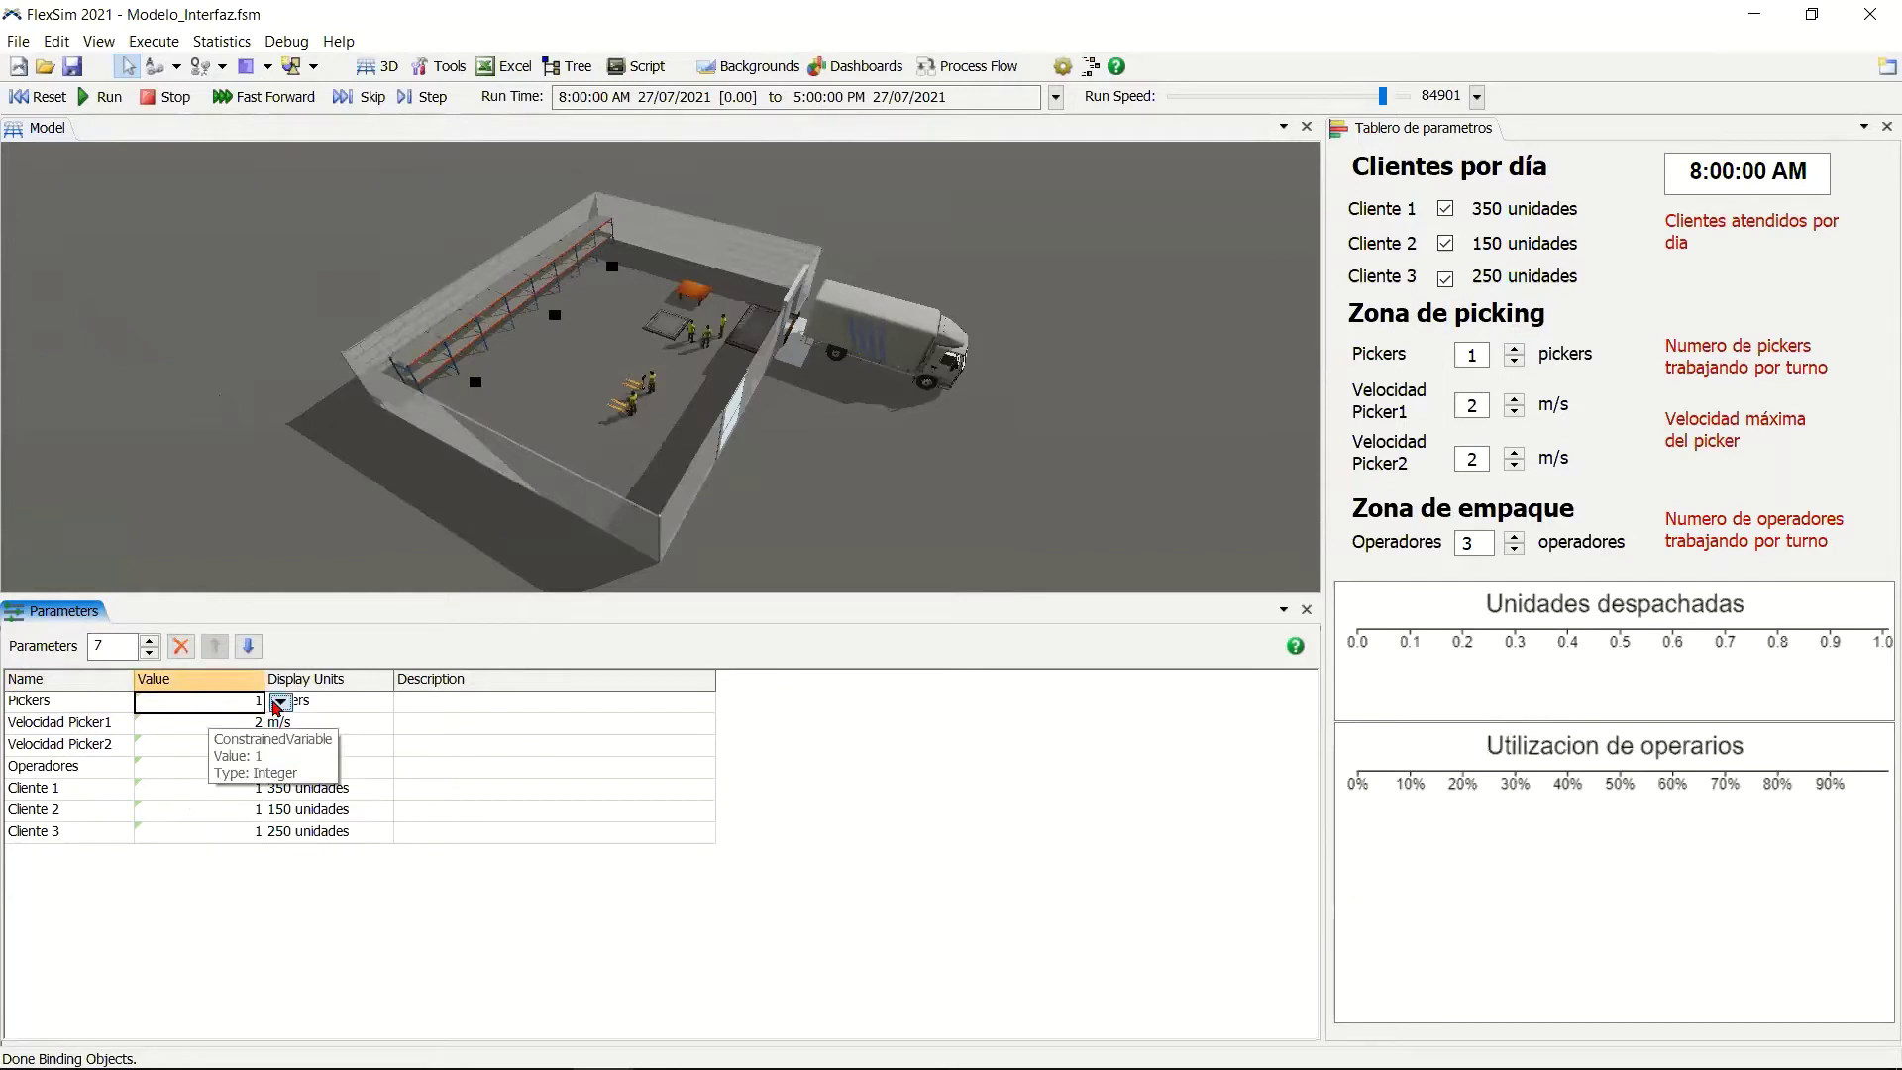
pyautogui.click(280, 702)
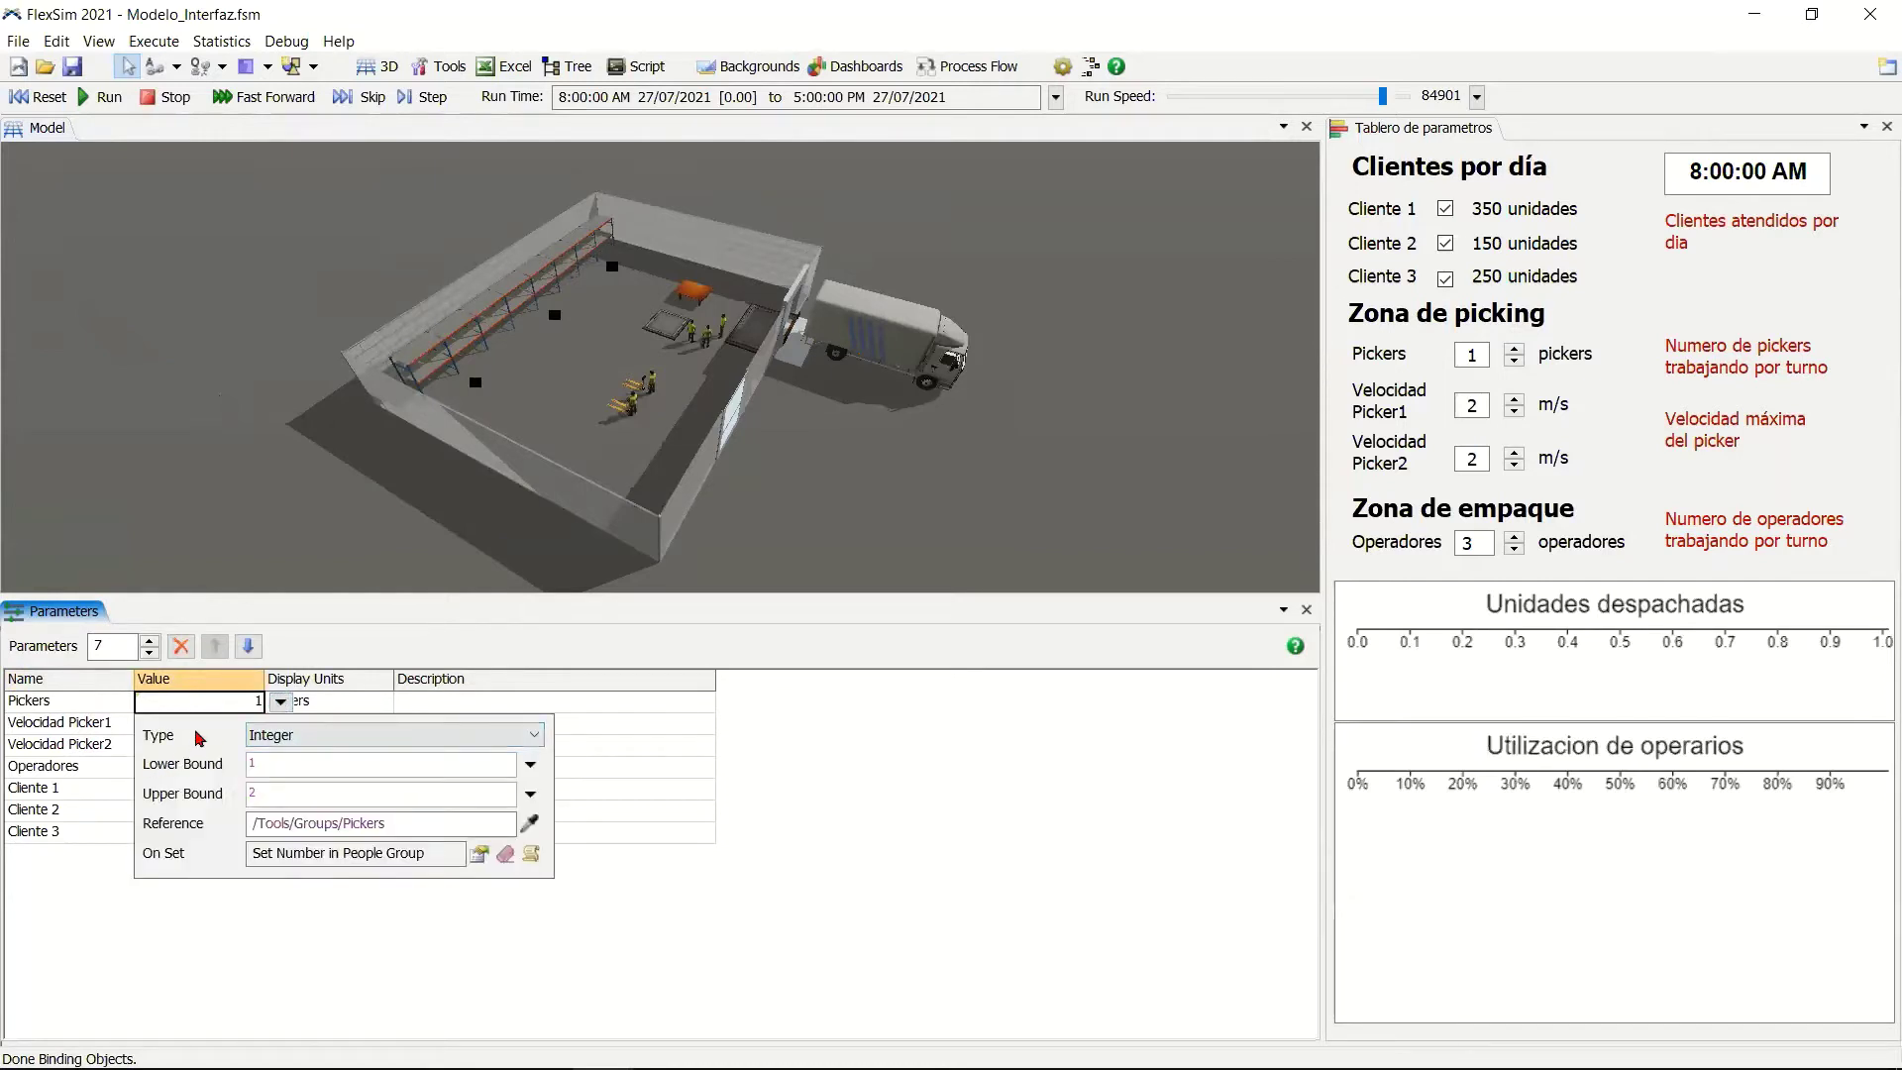
pyautogui.click(317, 737)
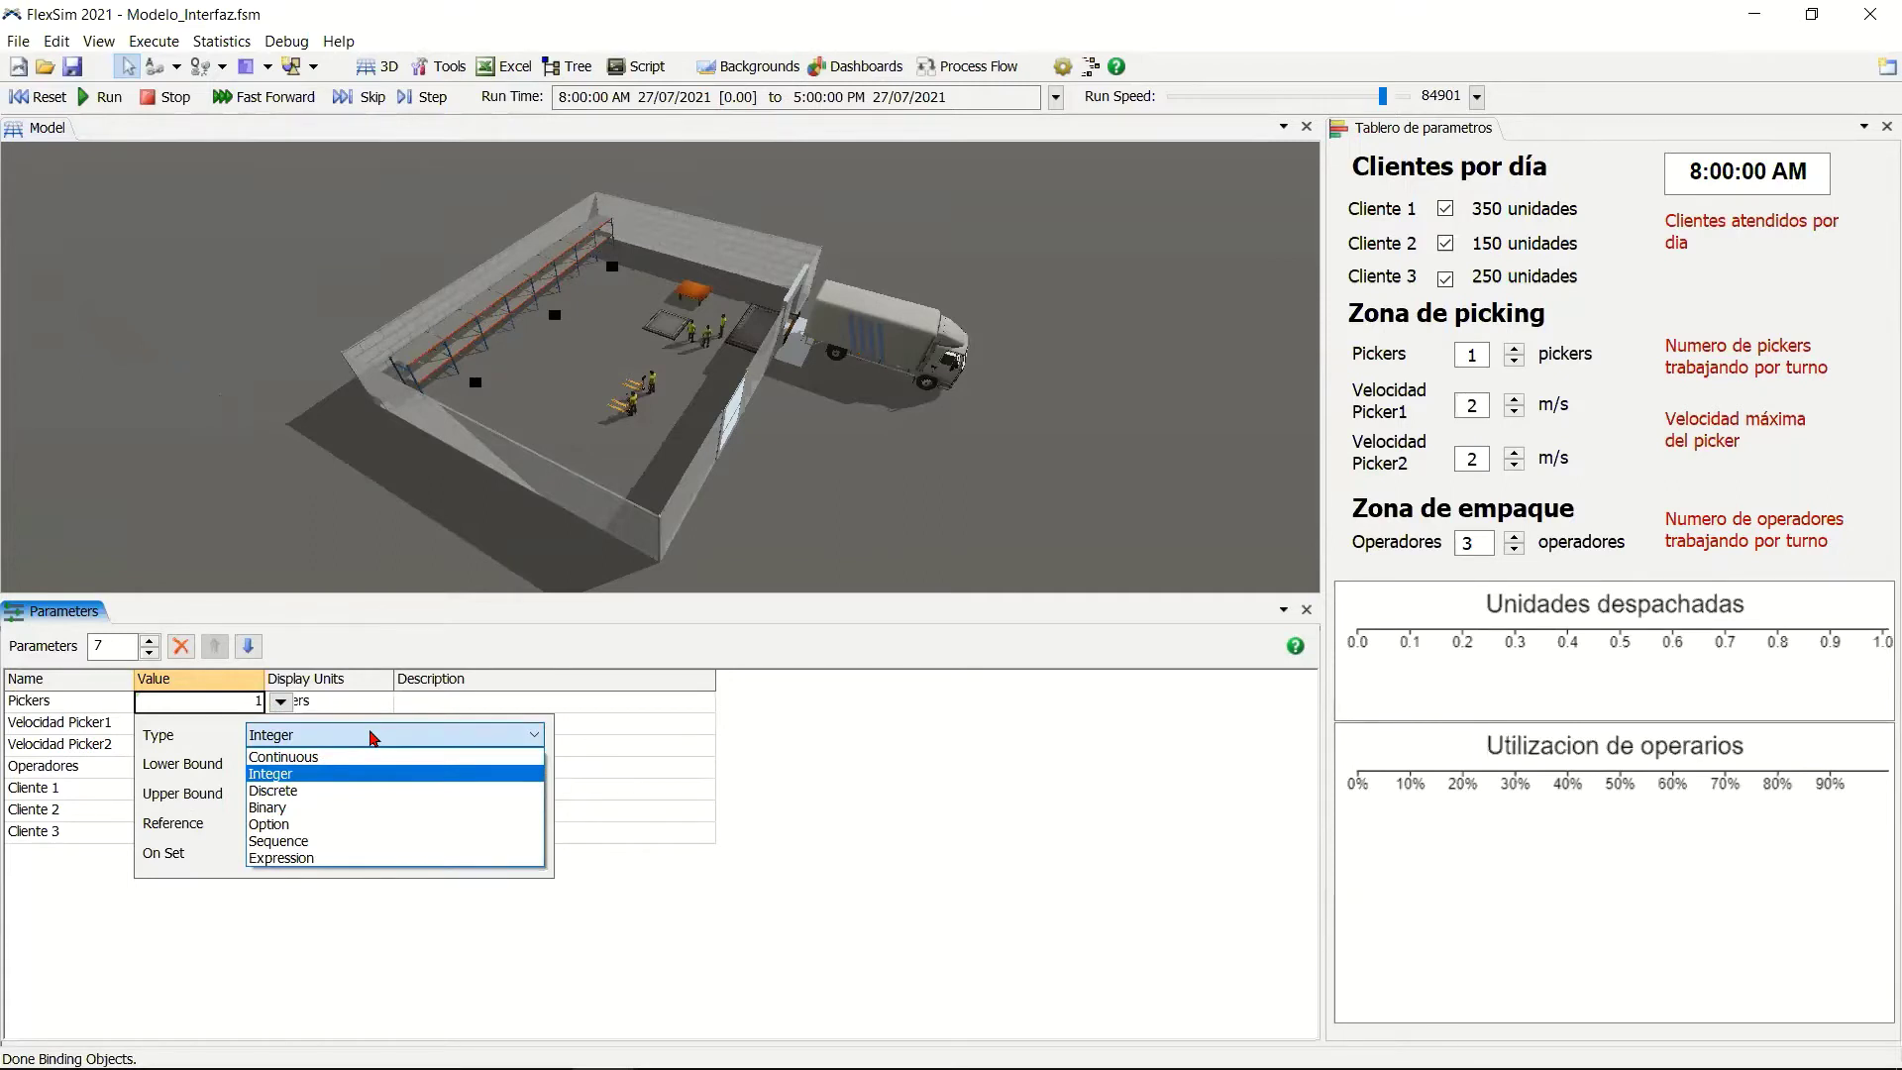
pyautogui.click(209, 742)
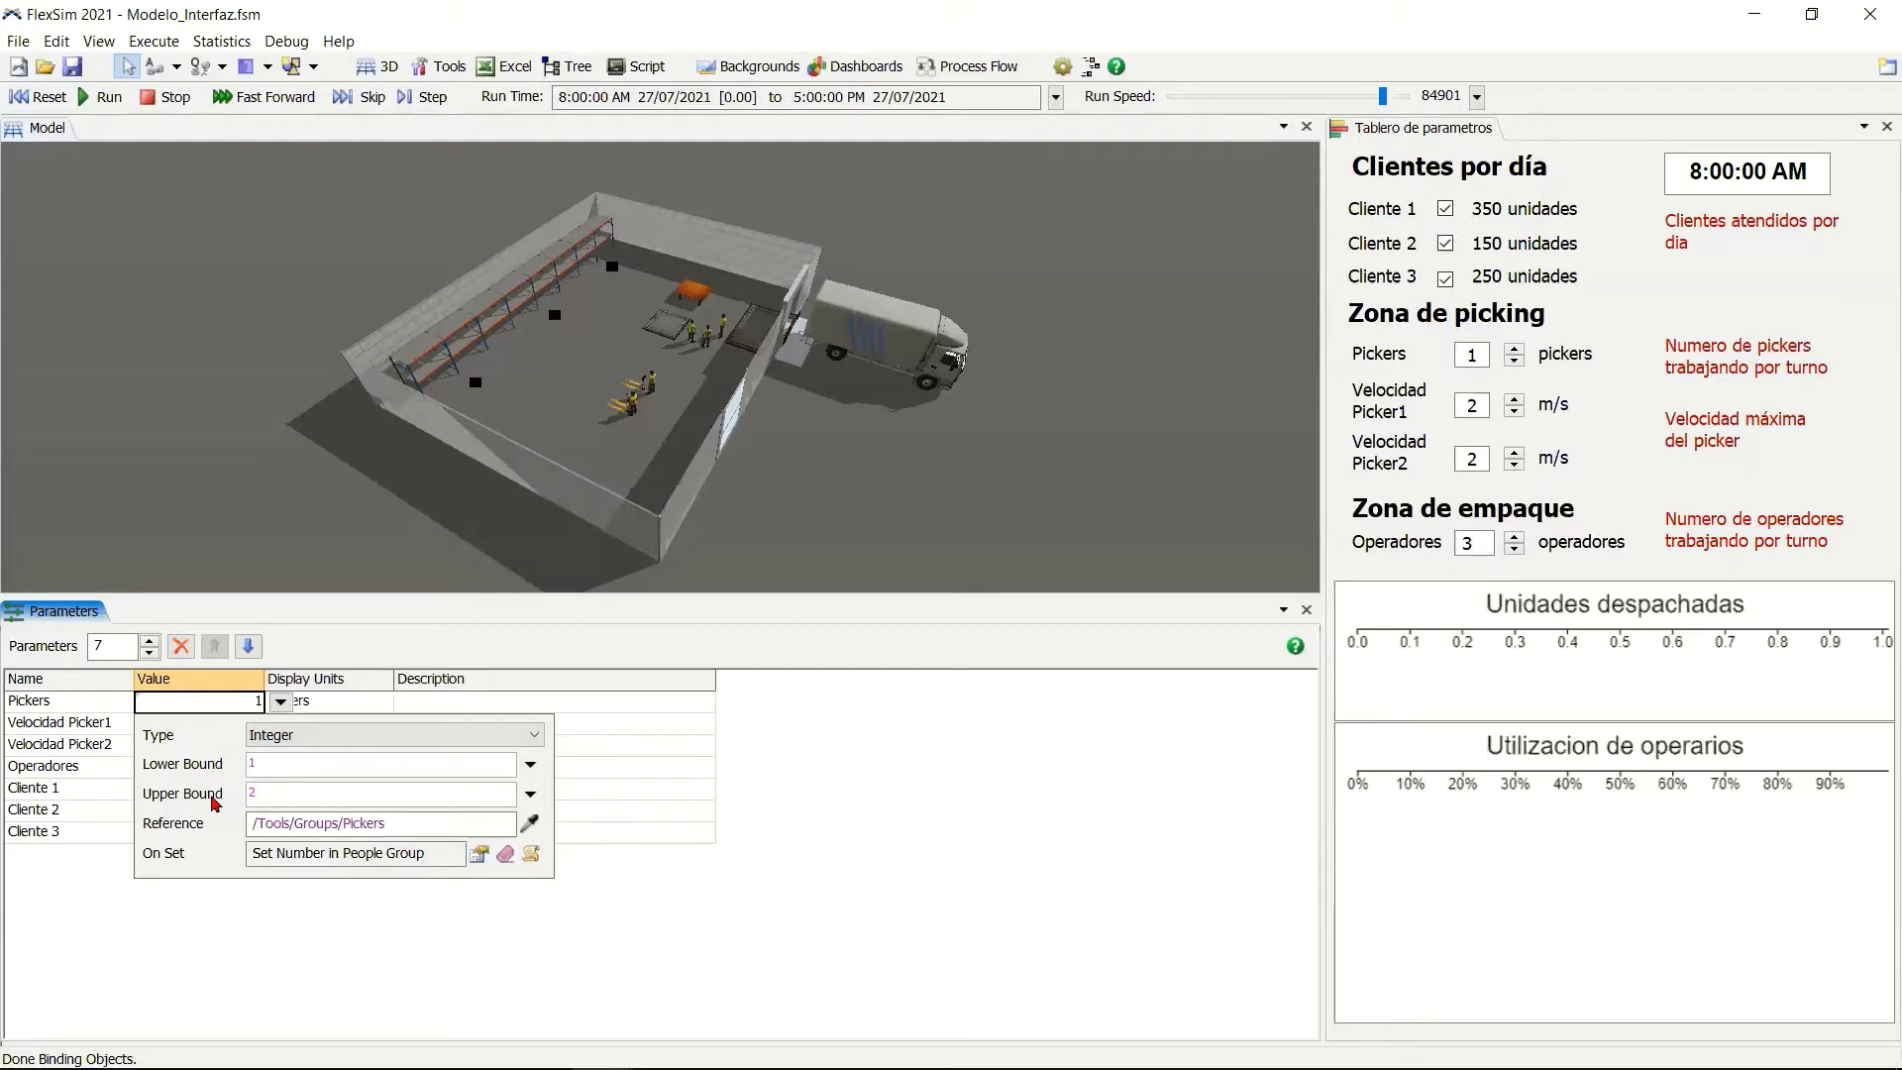
pyautogui.click(308, 739)
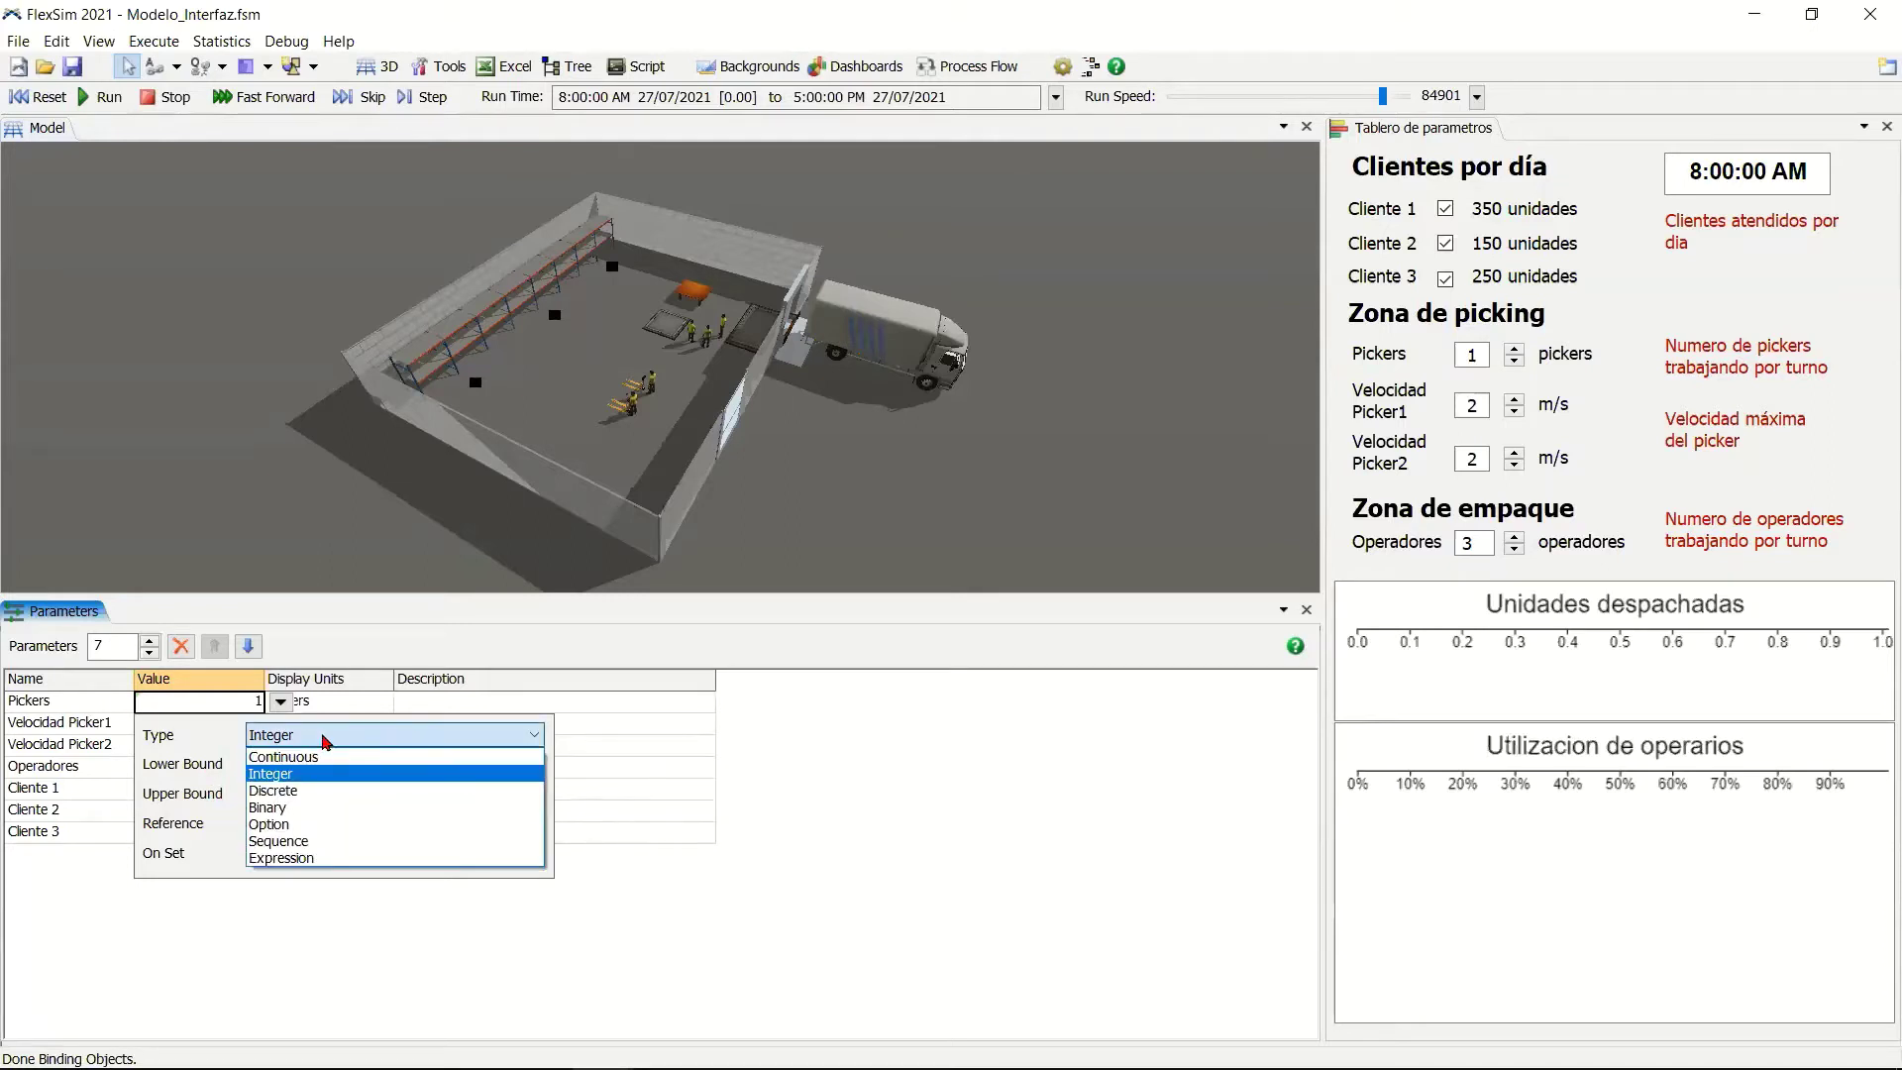
pyautogui.click(201, 738)
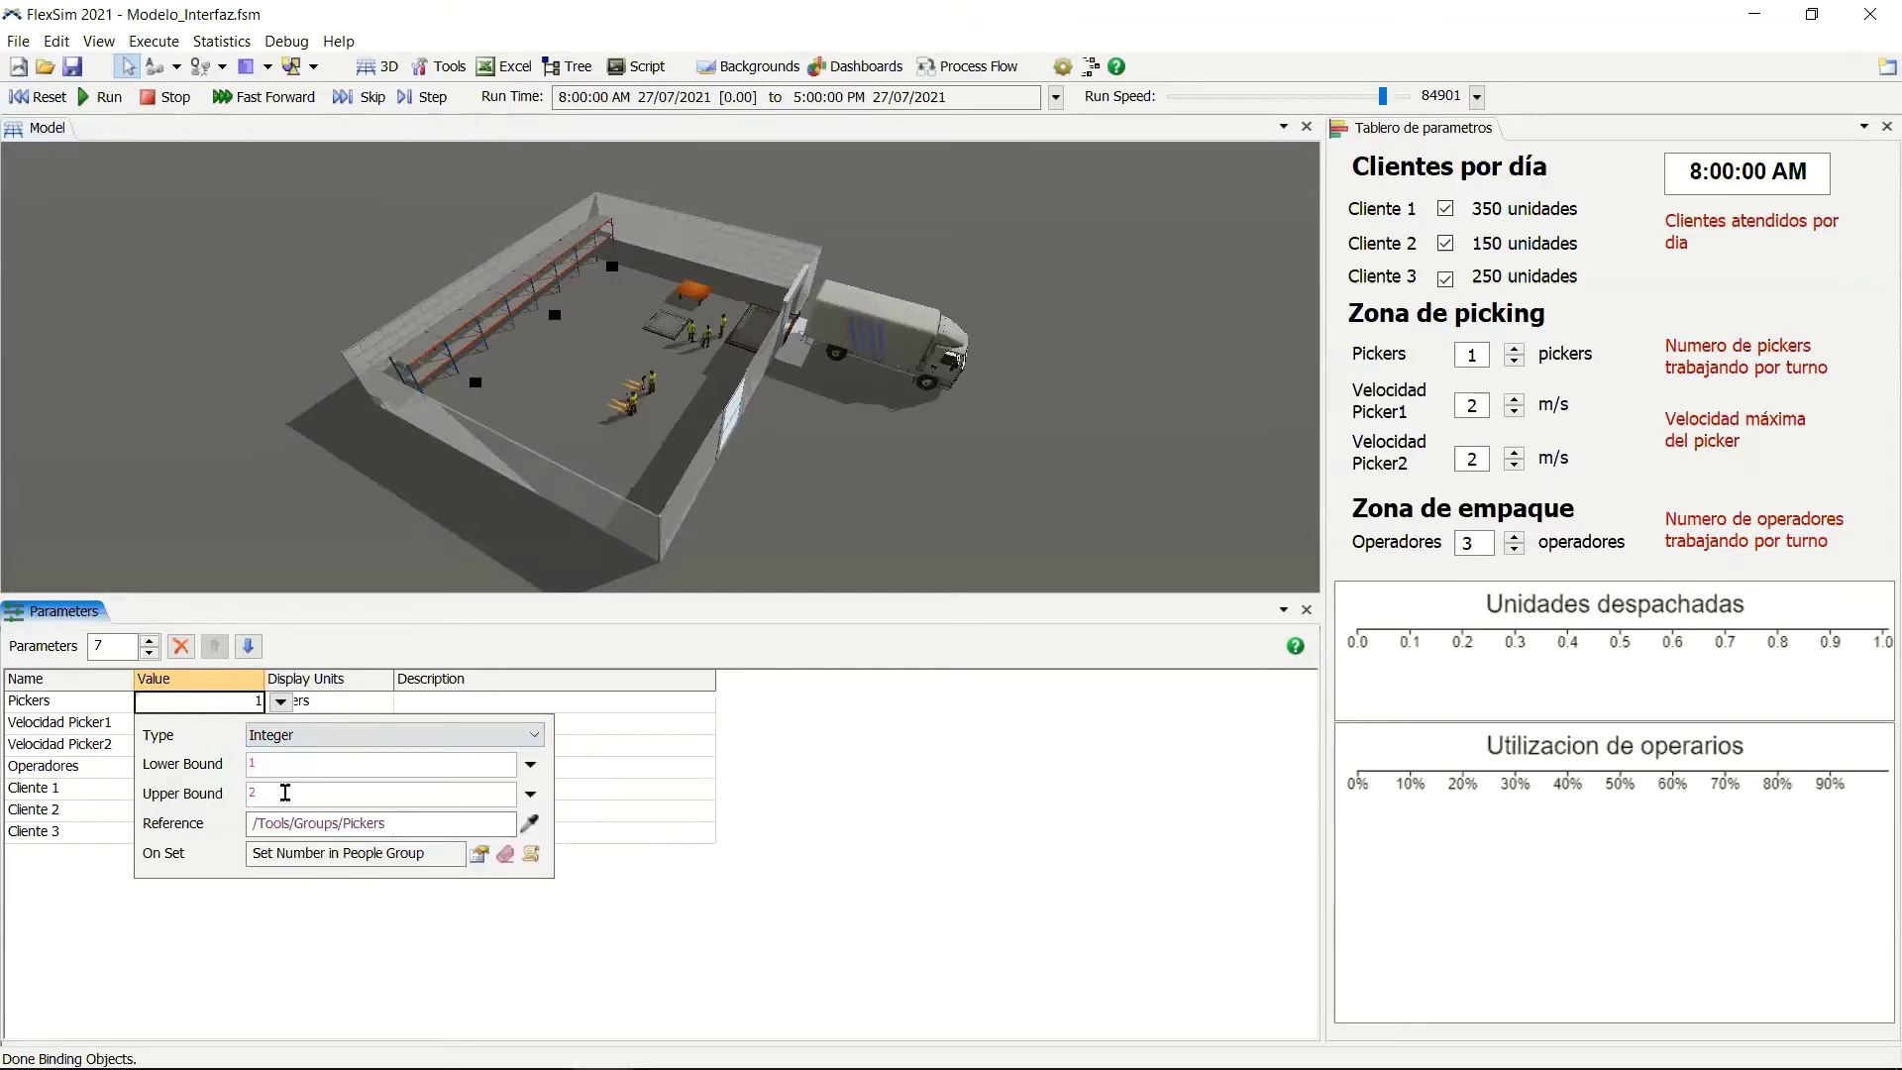
pyautogui.click(338, 740)
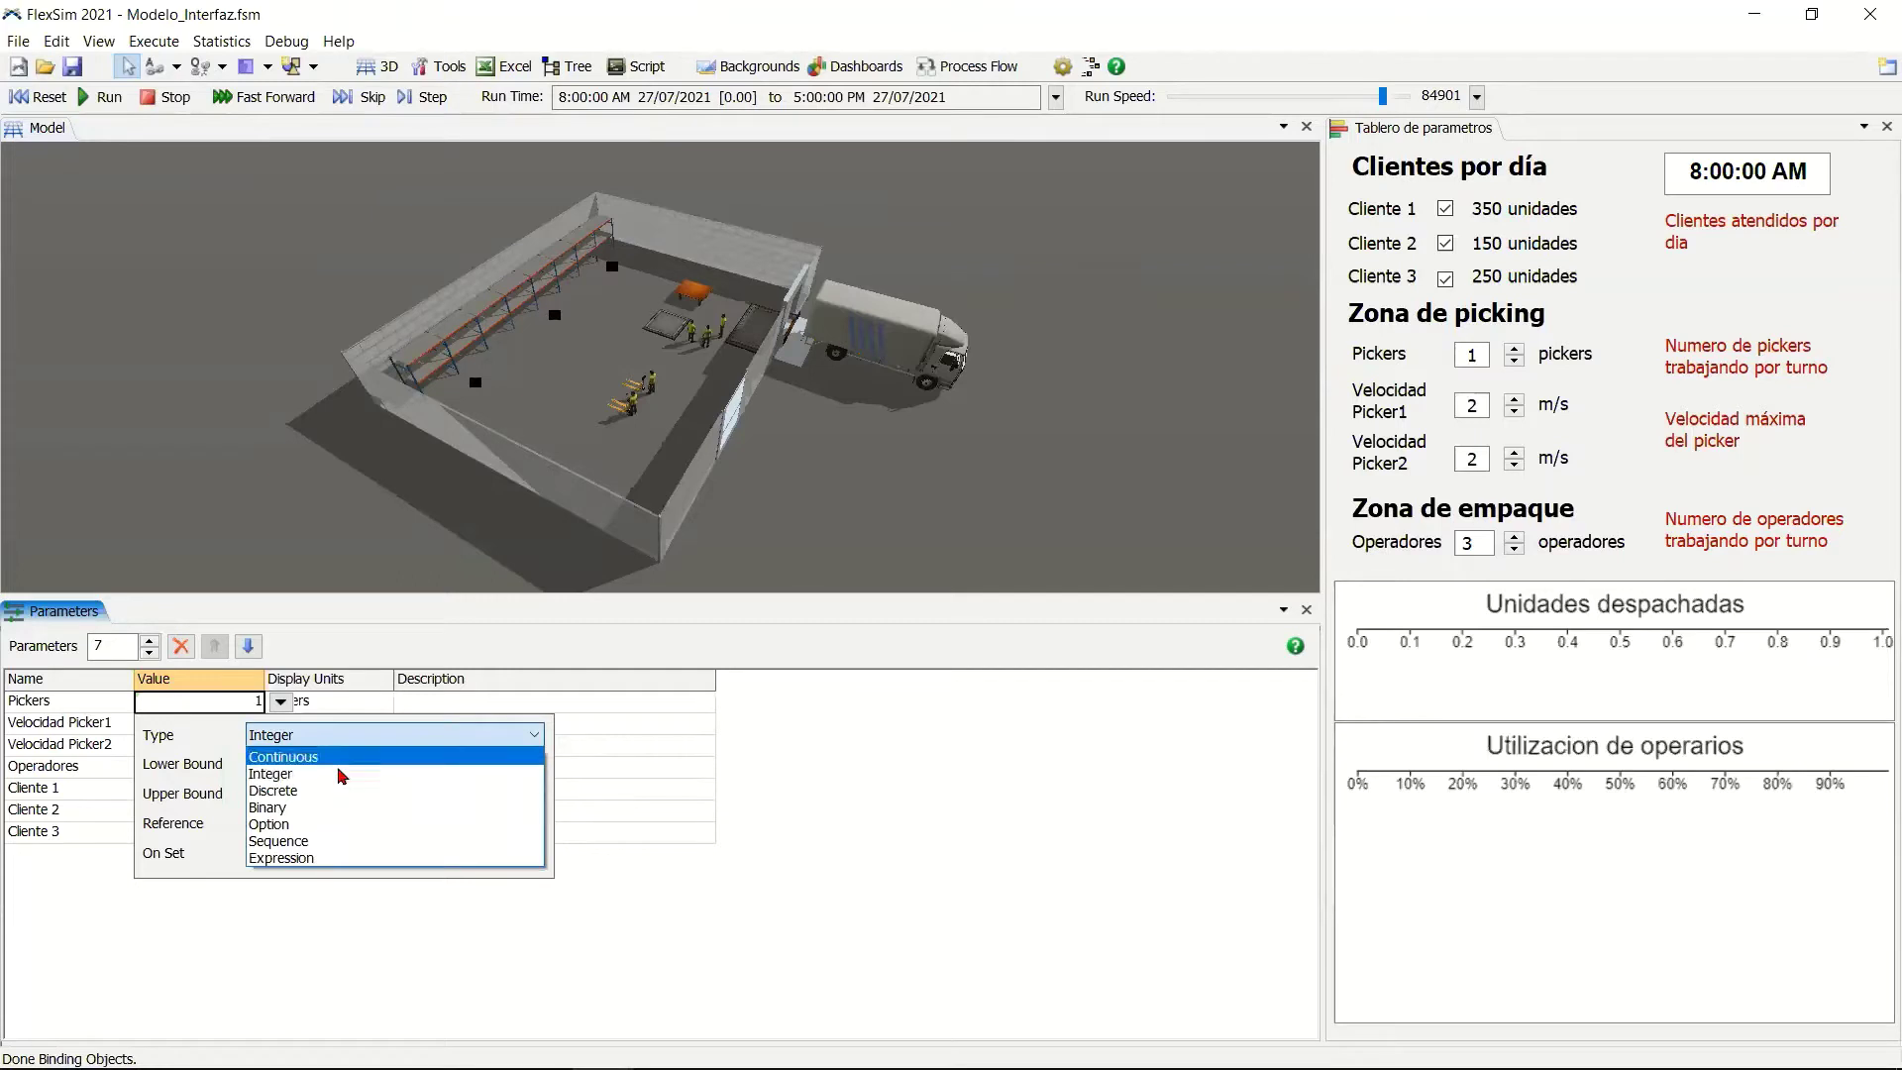
pyautogui.click(179, 735)
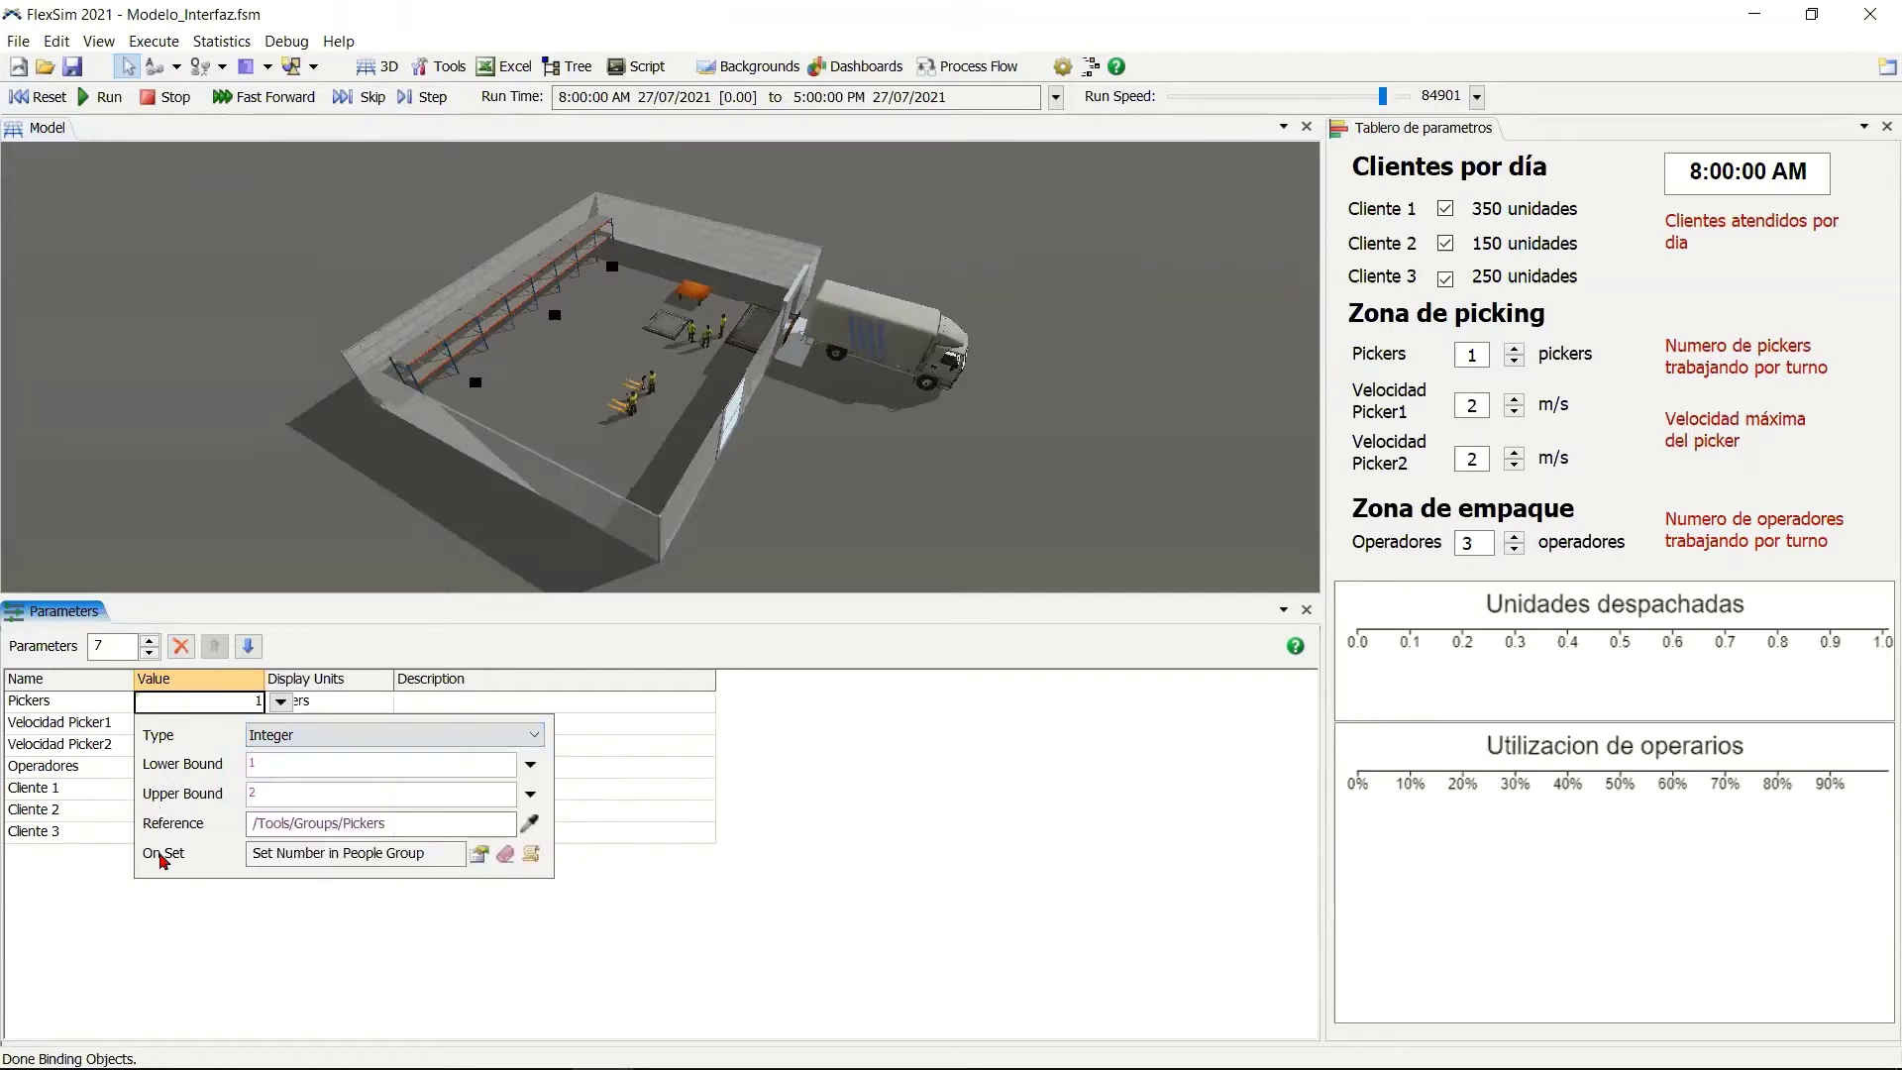
pyautogui.click(112, 934)
# Review the Velocidad Picker1 parameter's definition while lowering its dashboard value to 1 m/s and restoring it to 2 m/s.
pyautogui.click(223, 730)
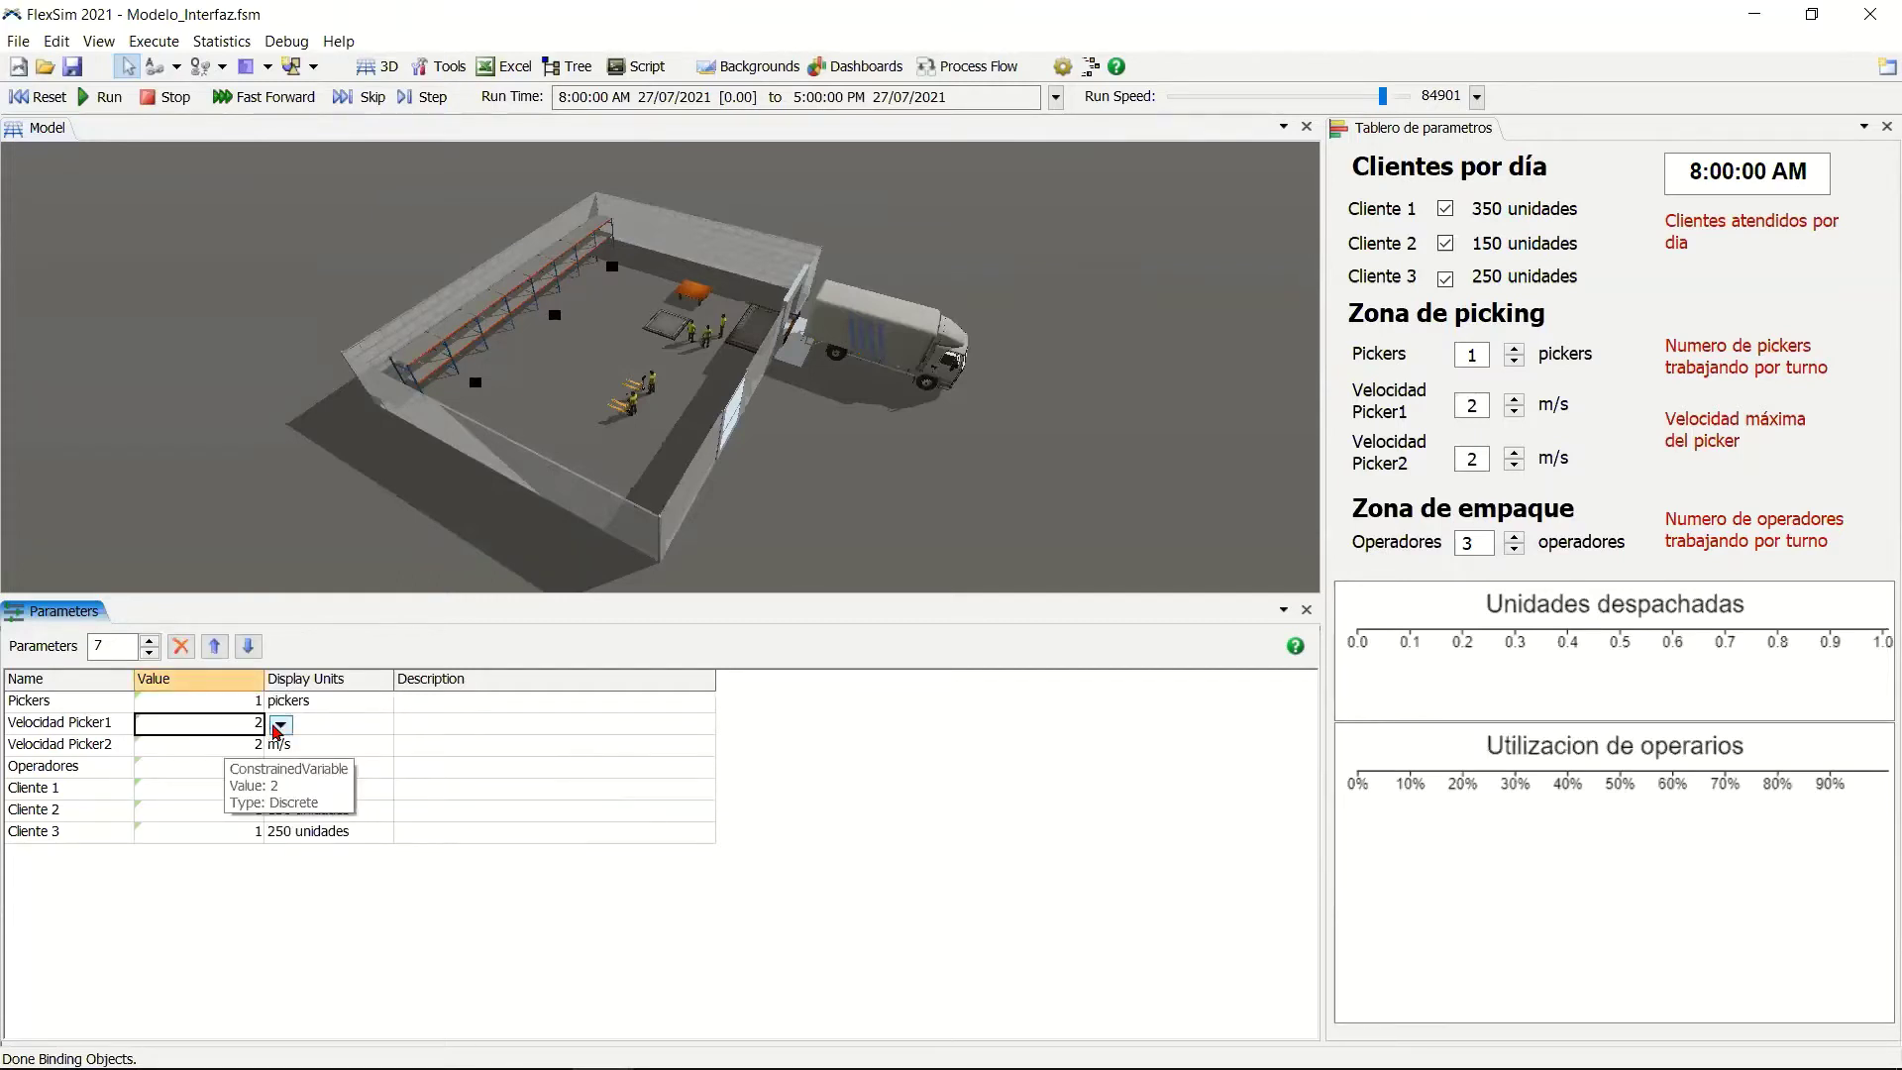
pyautogui.click(281, 724)
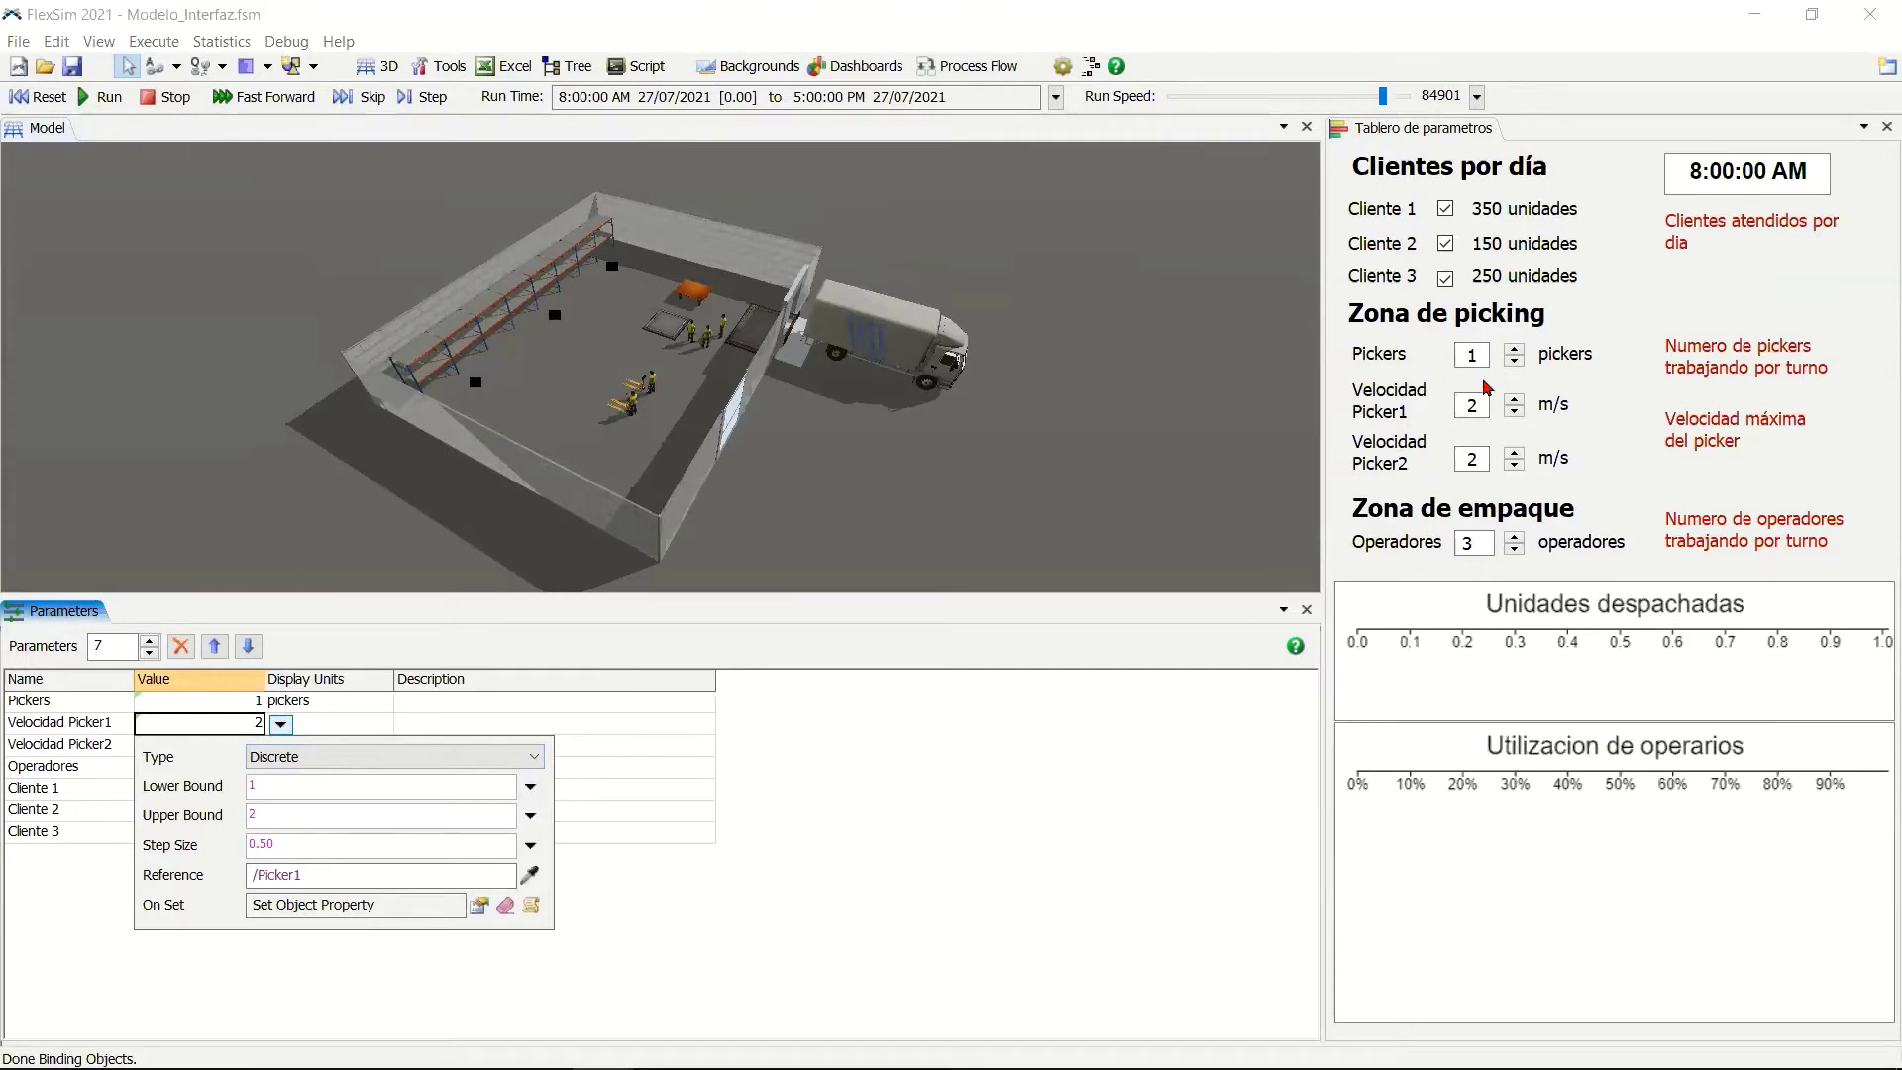
pyautogui.click(1513, 412)
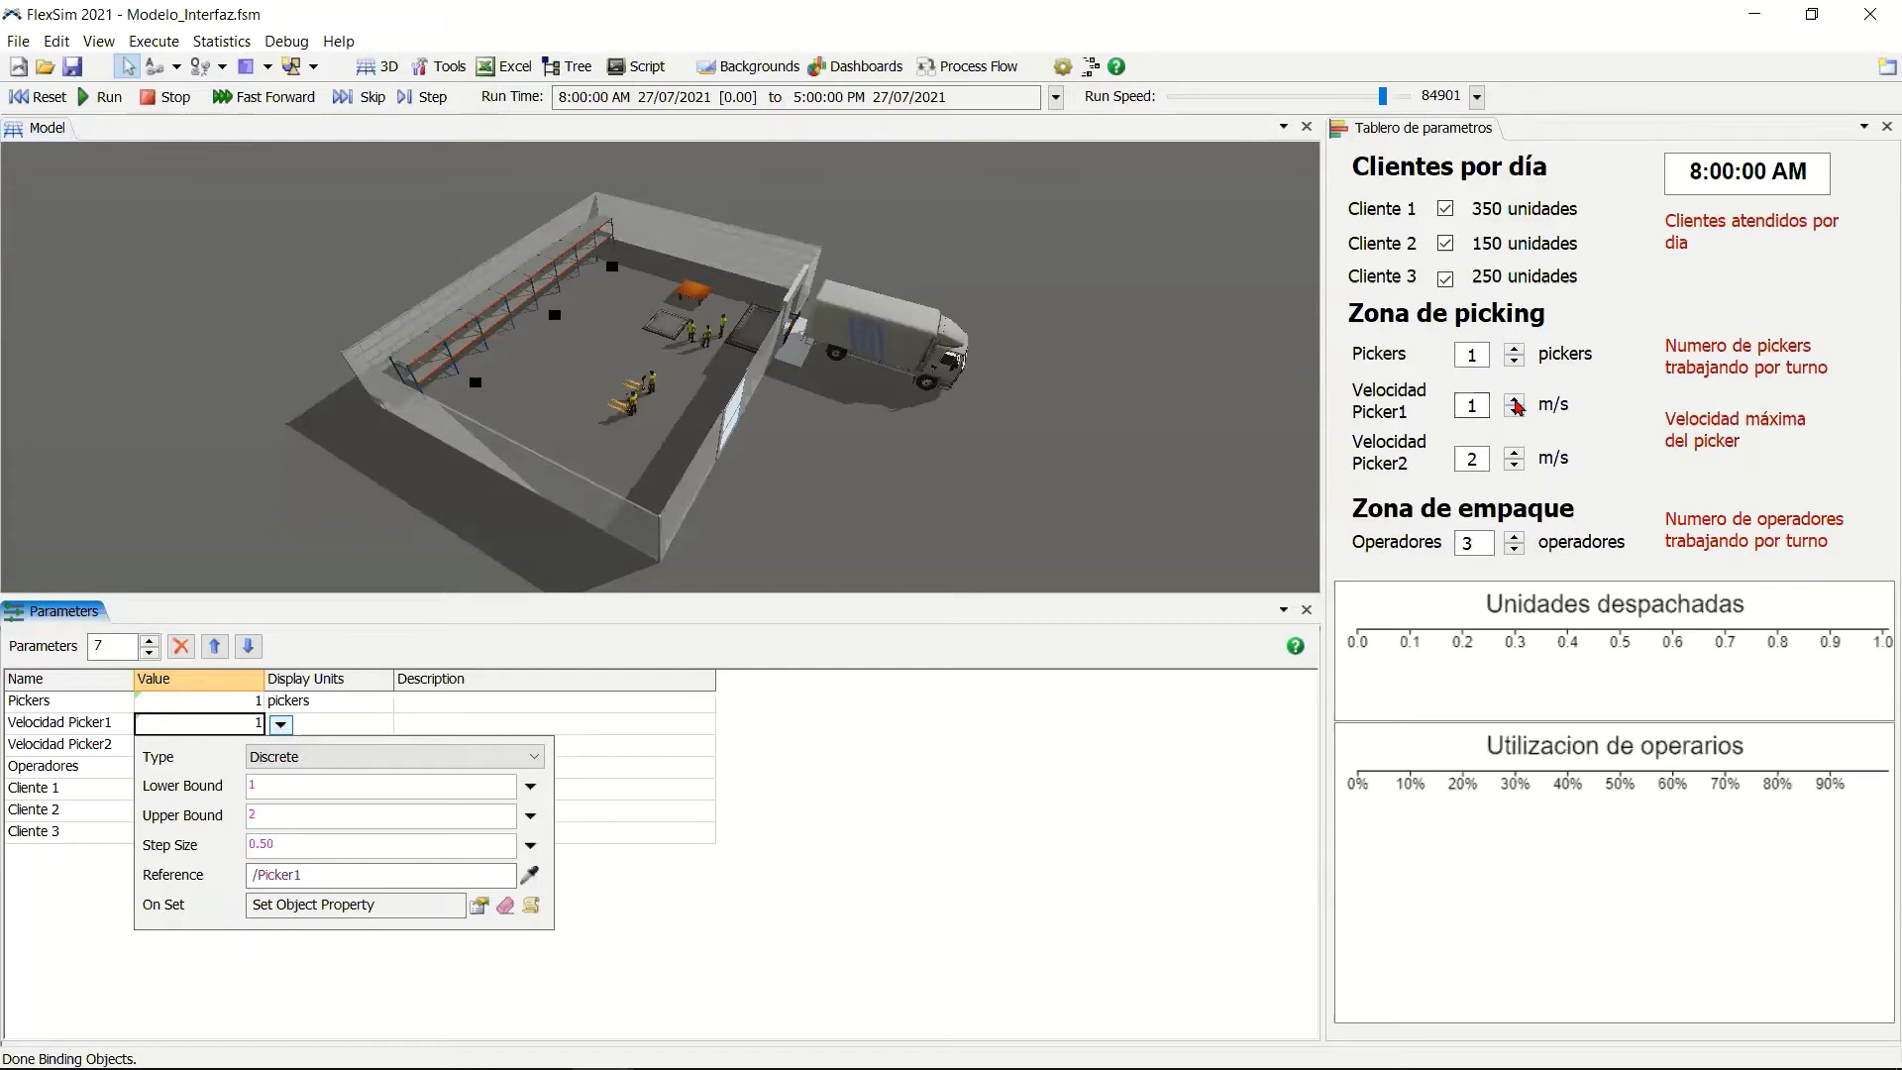
pyautogui.click(1515, 401)
pyautogui.click(1515, 401)
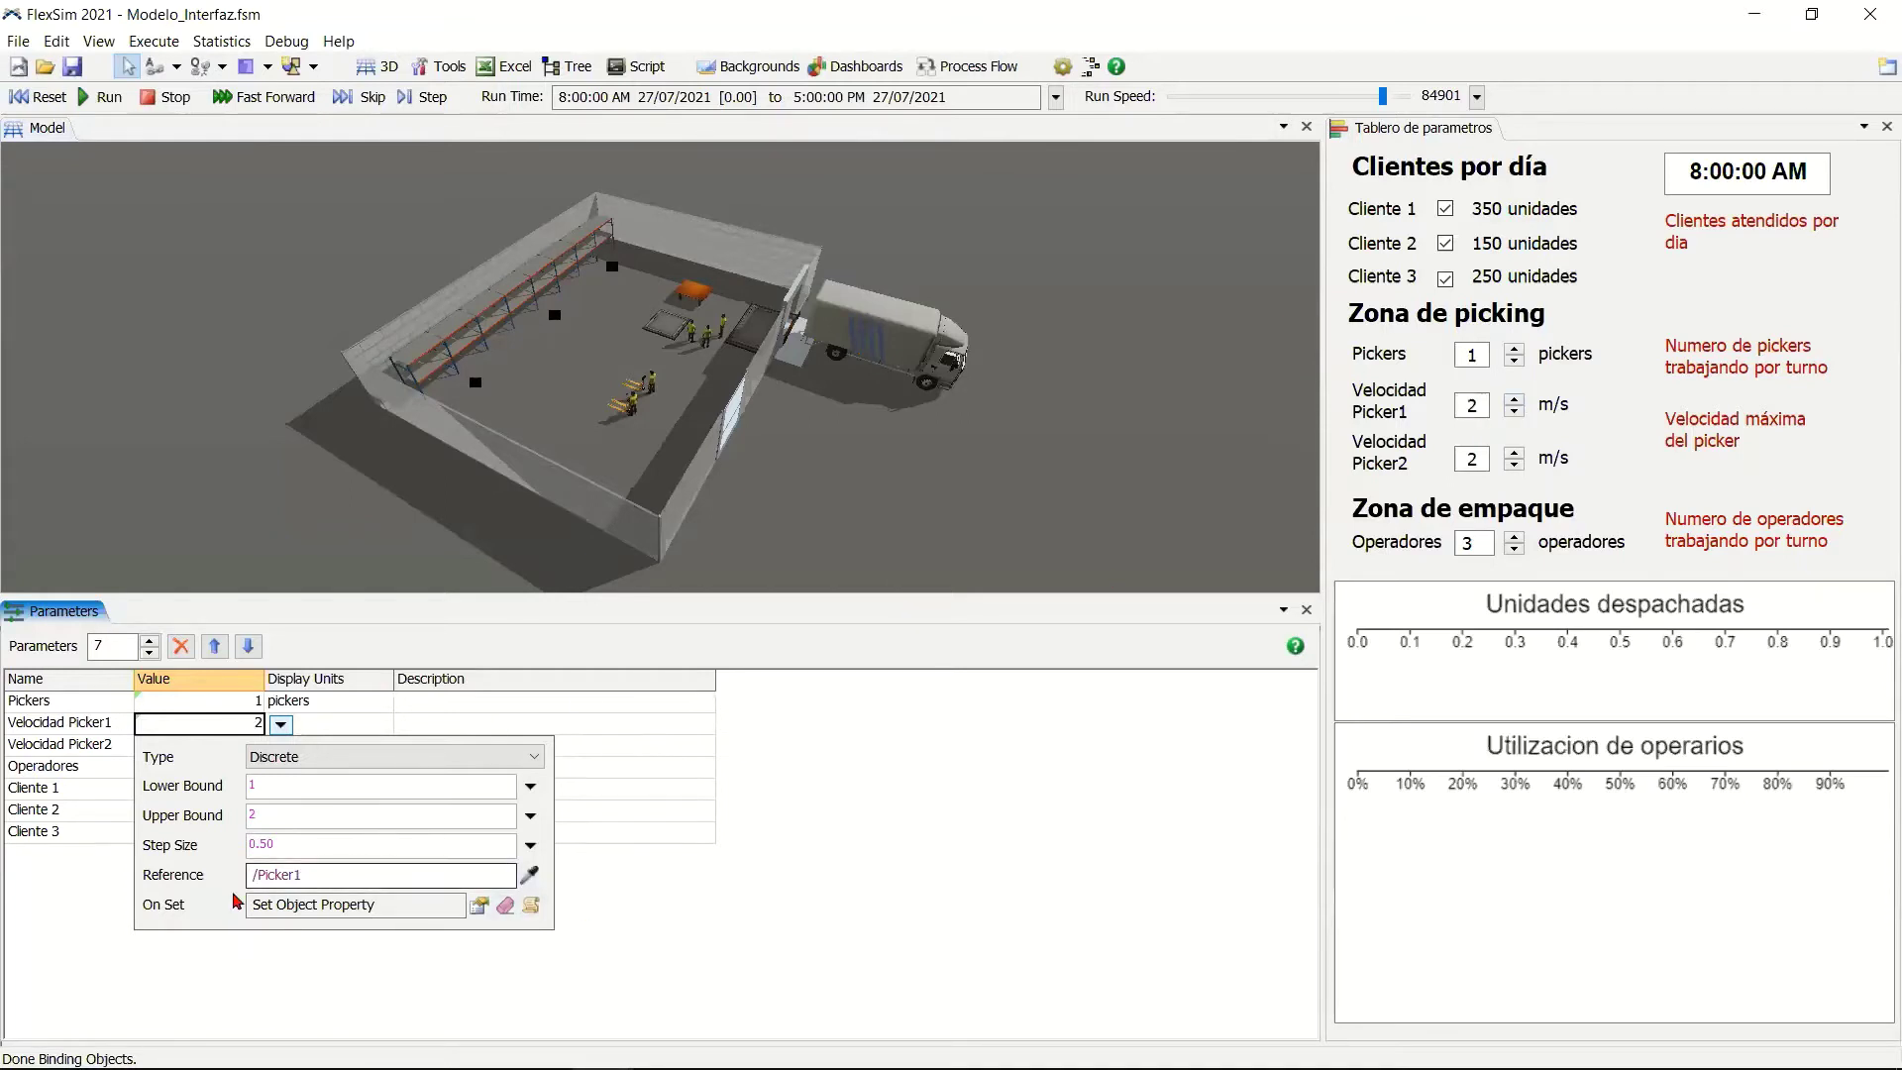
pyautogui.click(621, 928)
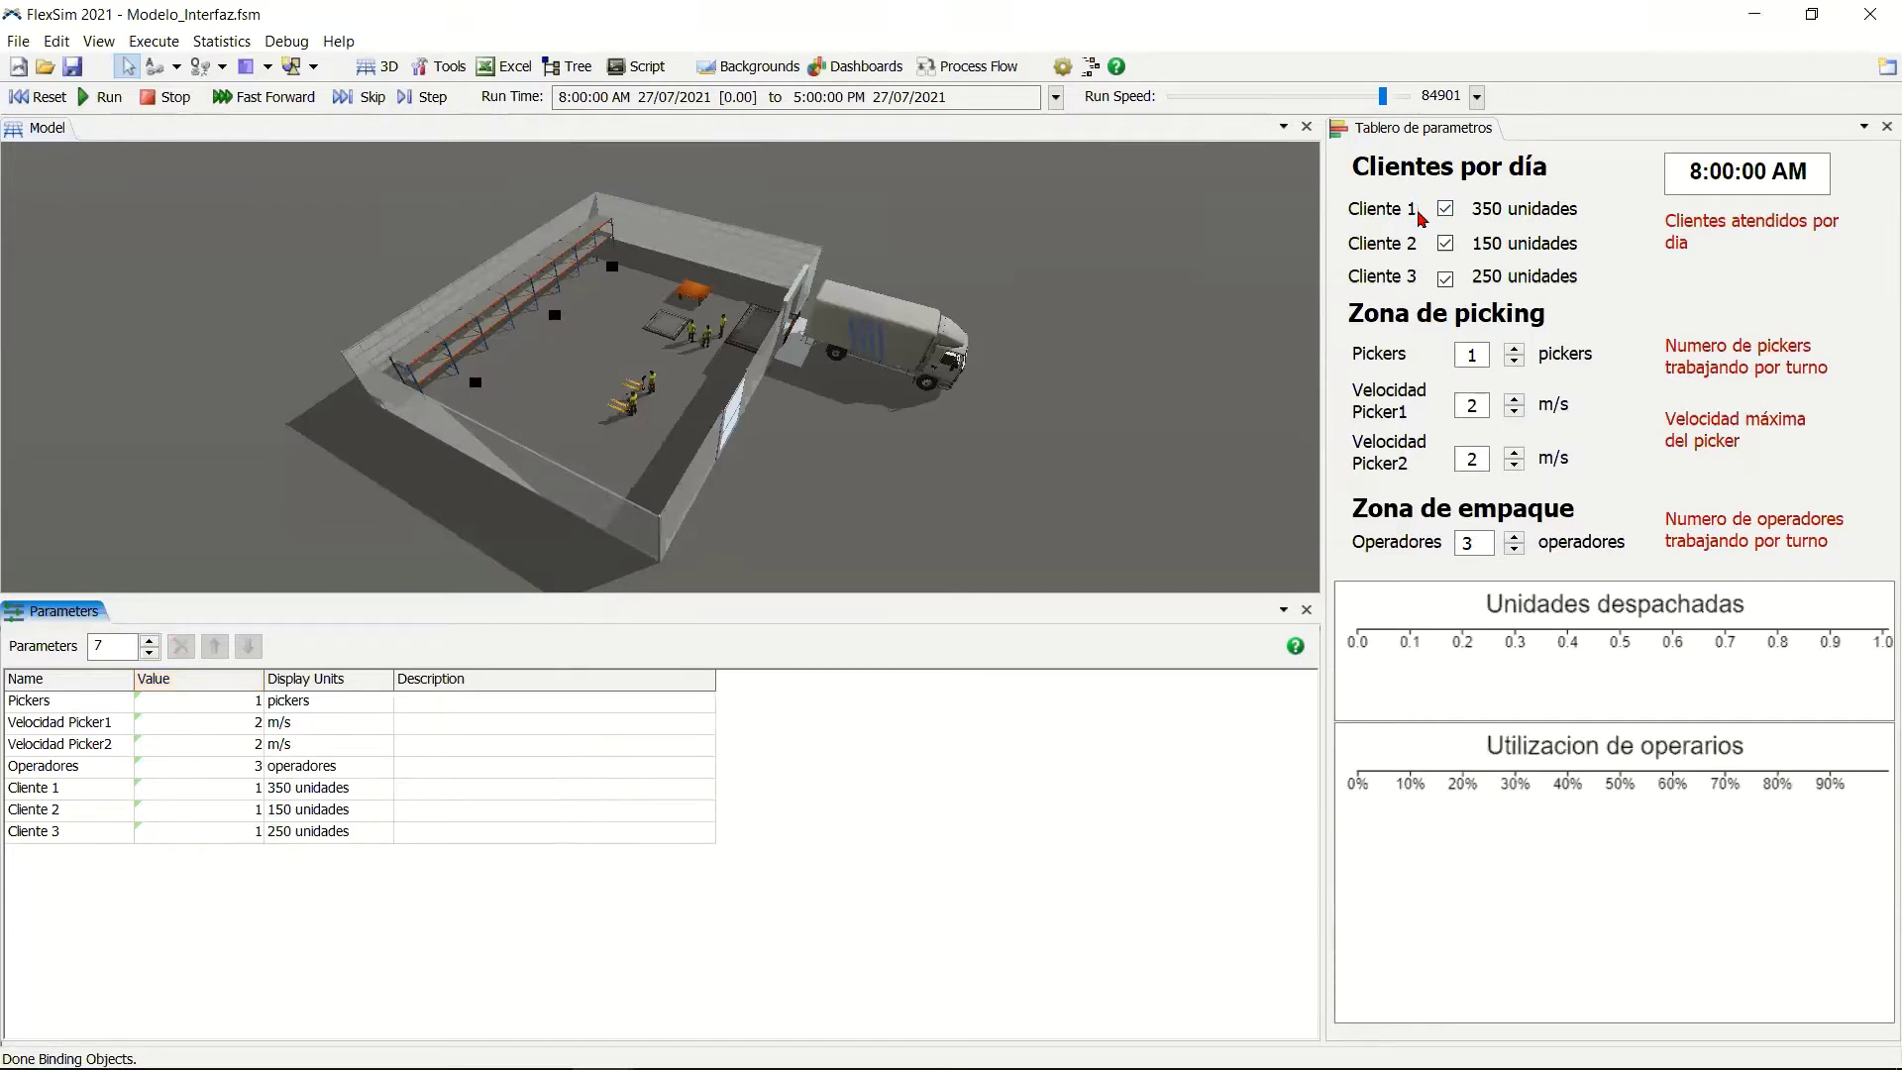
# Inspect the Cliente 1 parameter's type, reference and on-set action in the Parameters table.
pyautogui.click(208, 788)
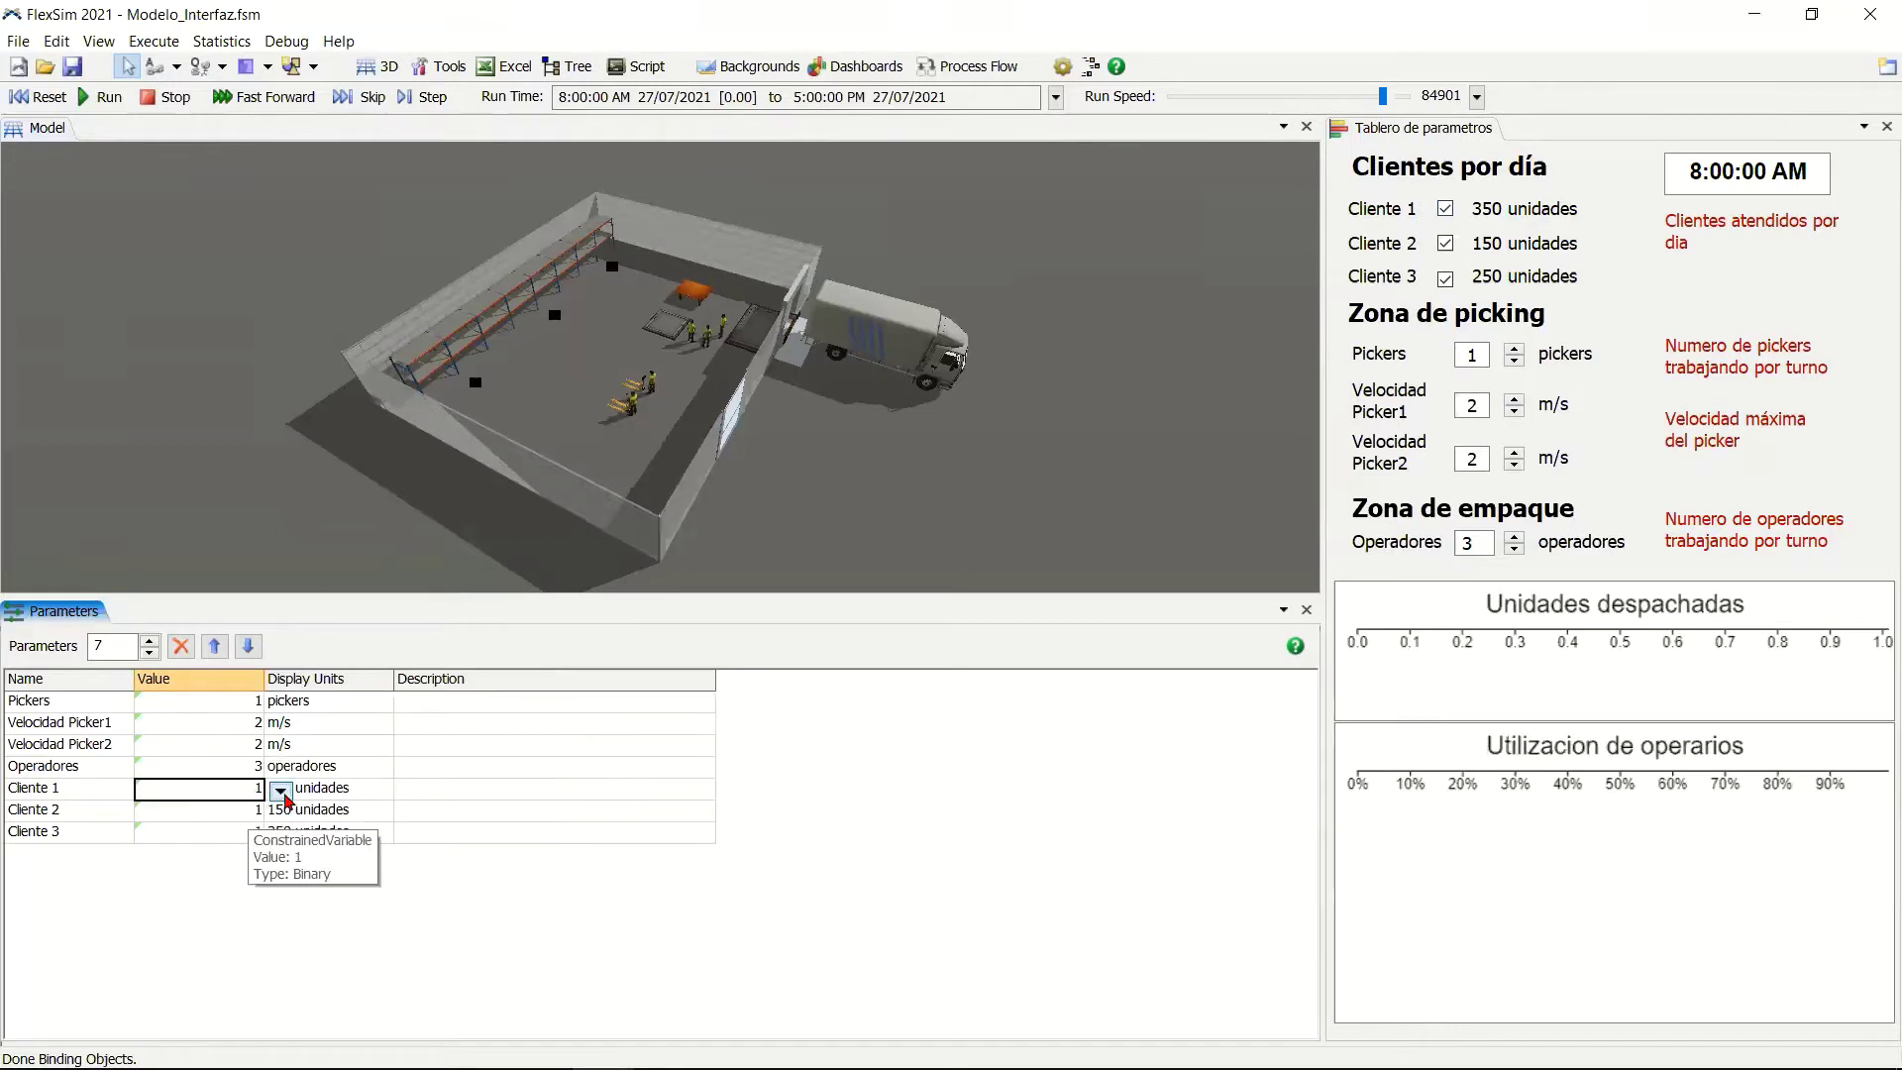
pyautogui.click(282, 790)
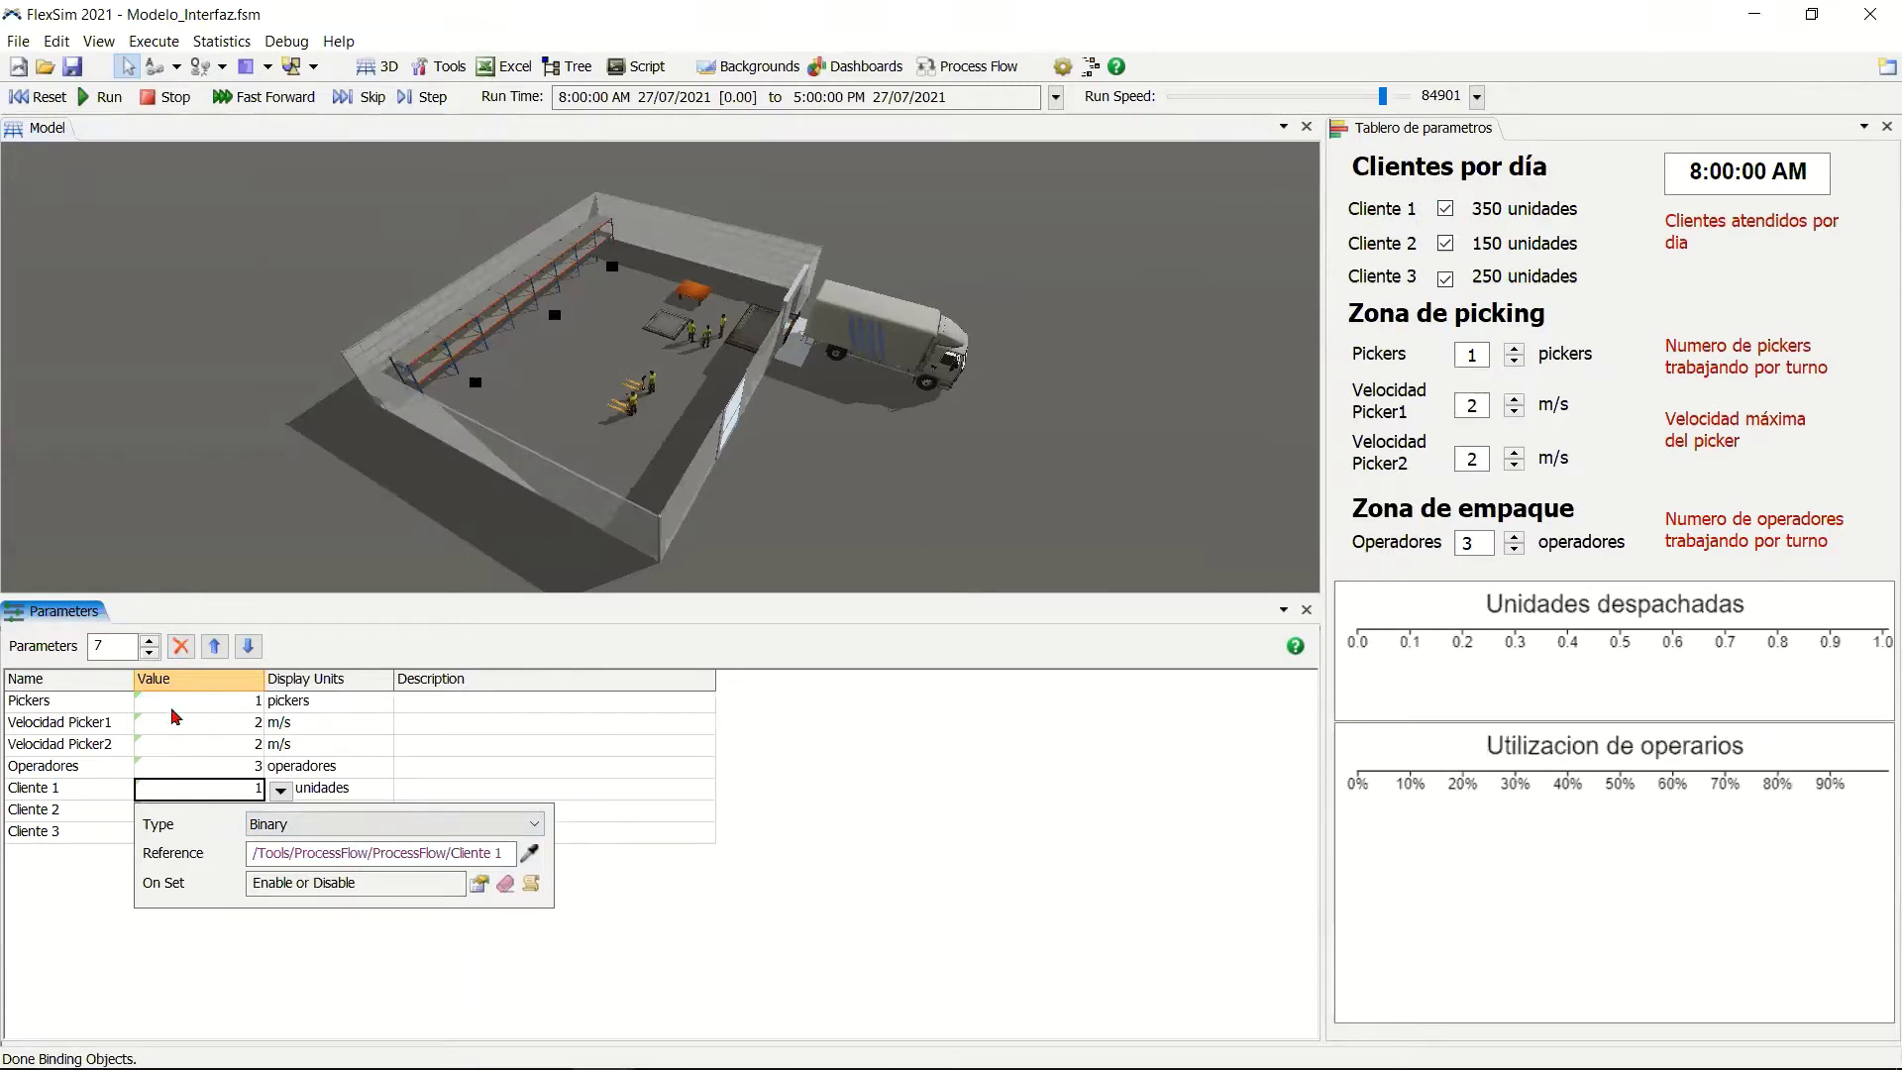
# Review the Pickers parameter's definition and its available types in the Parameters table, and close the definition.
pyautogui.click(250, 703)
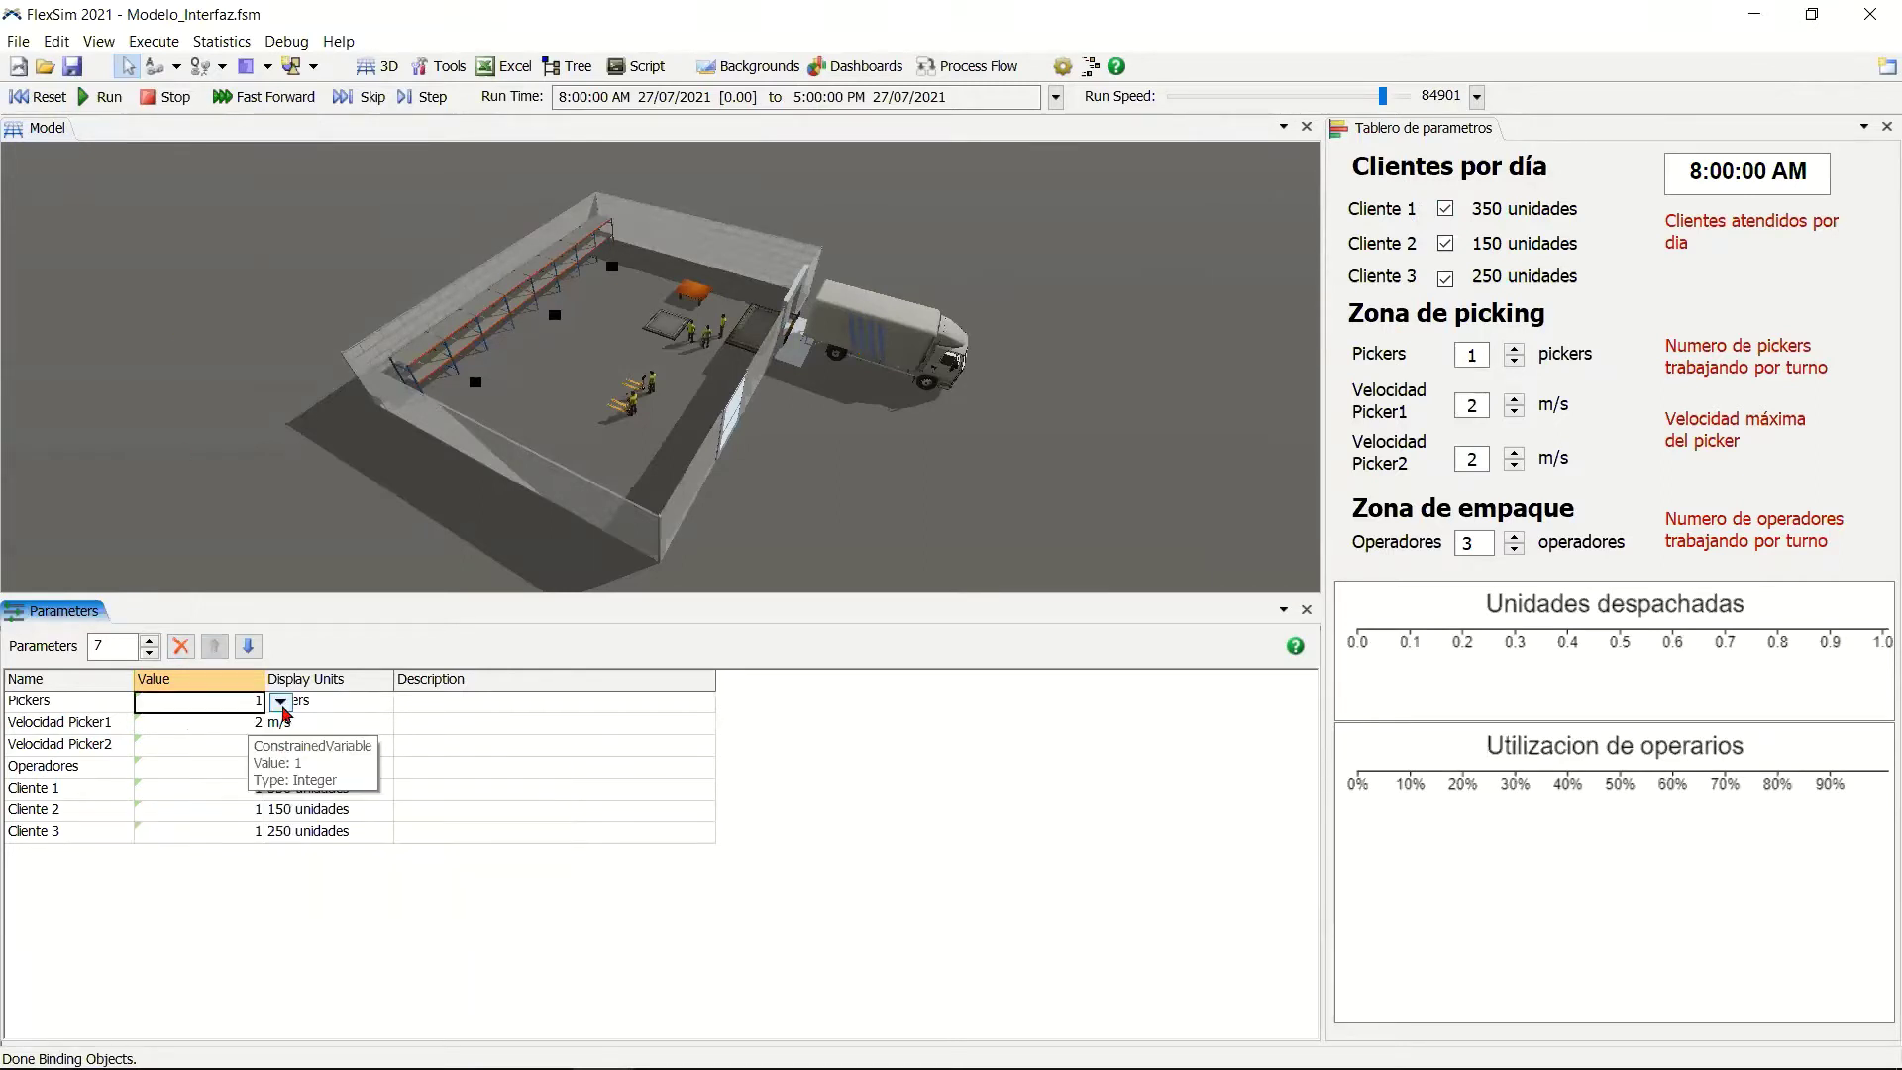
pyautogui.click(381, 736)
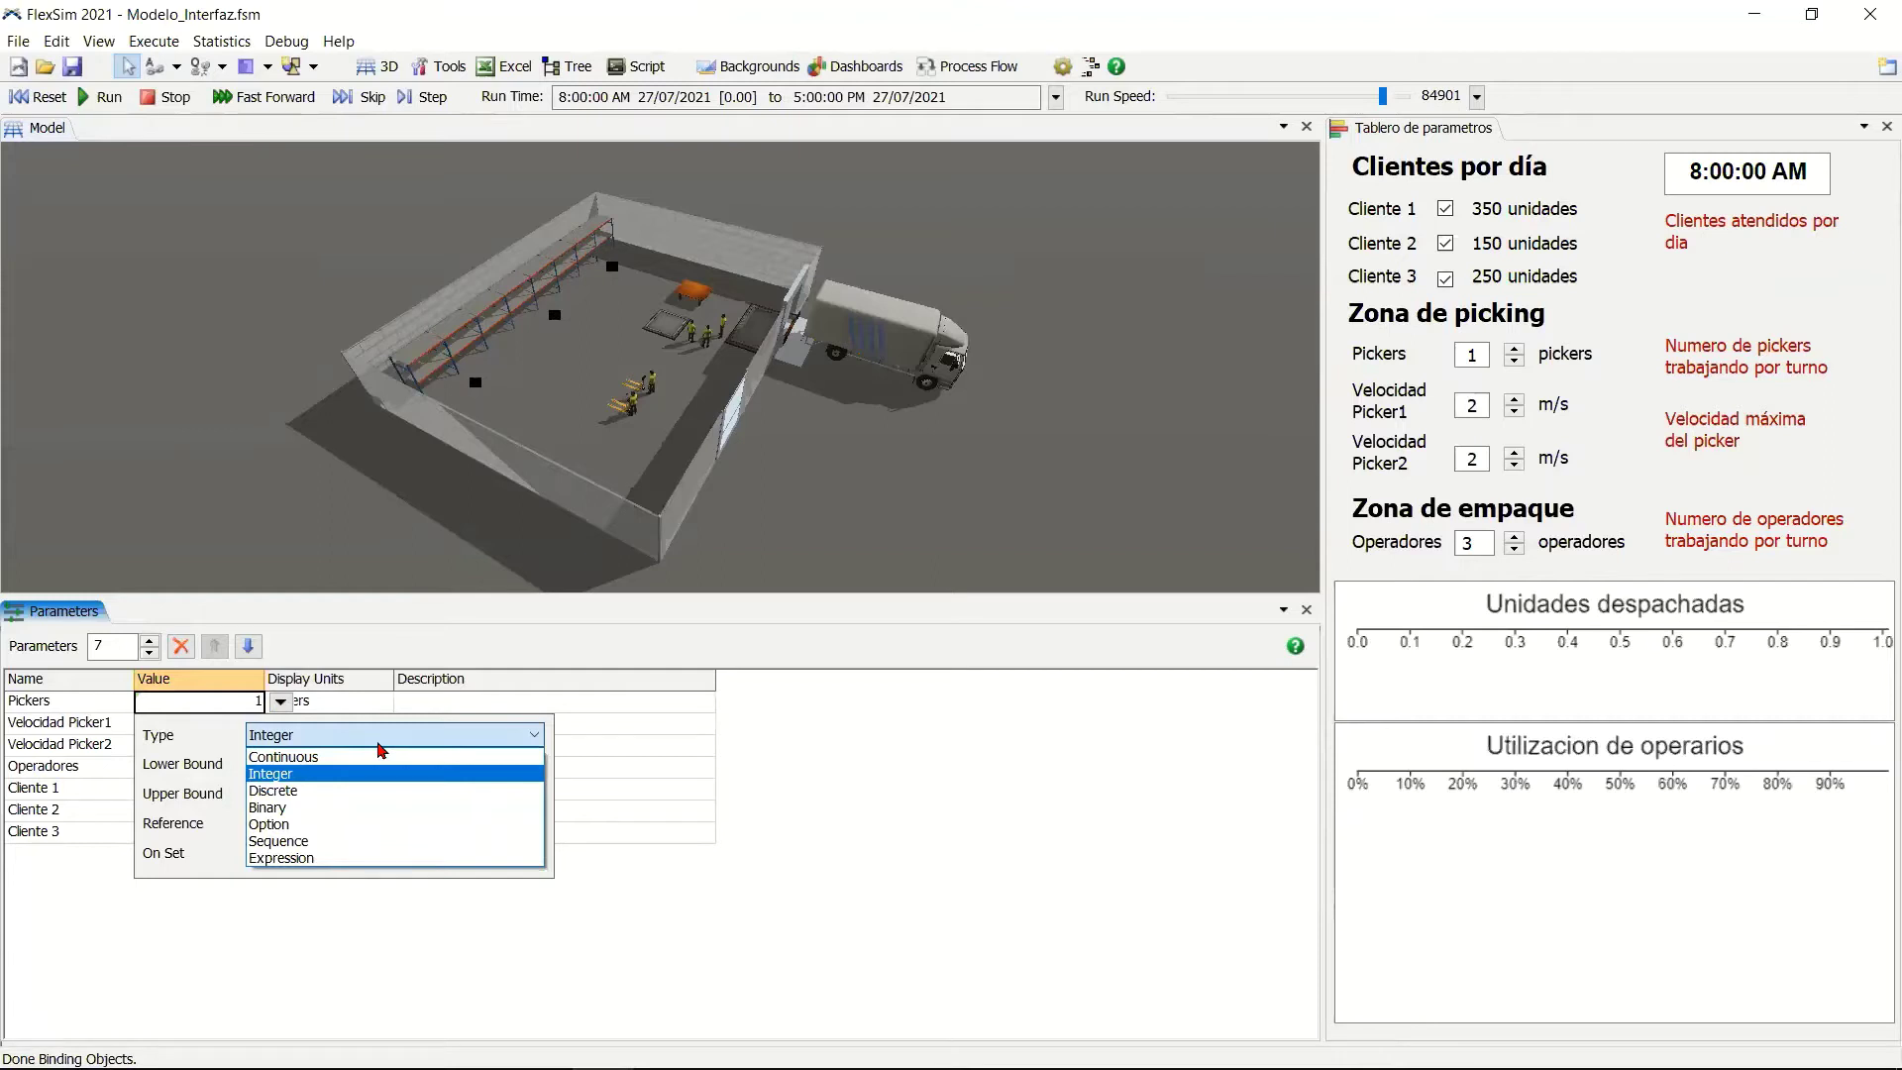
pyautogui.click(157, 733)
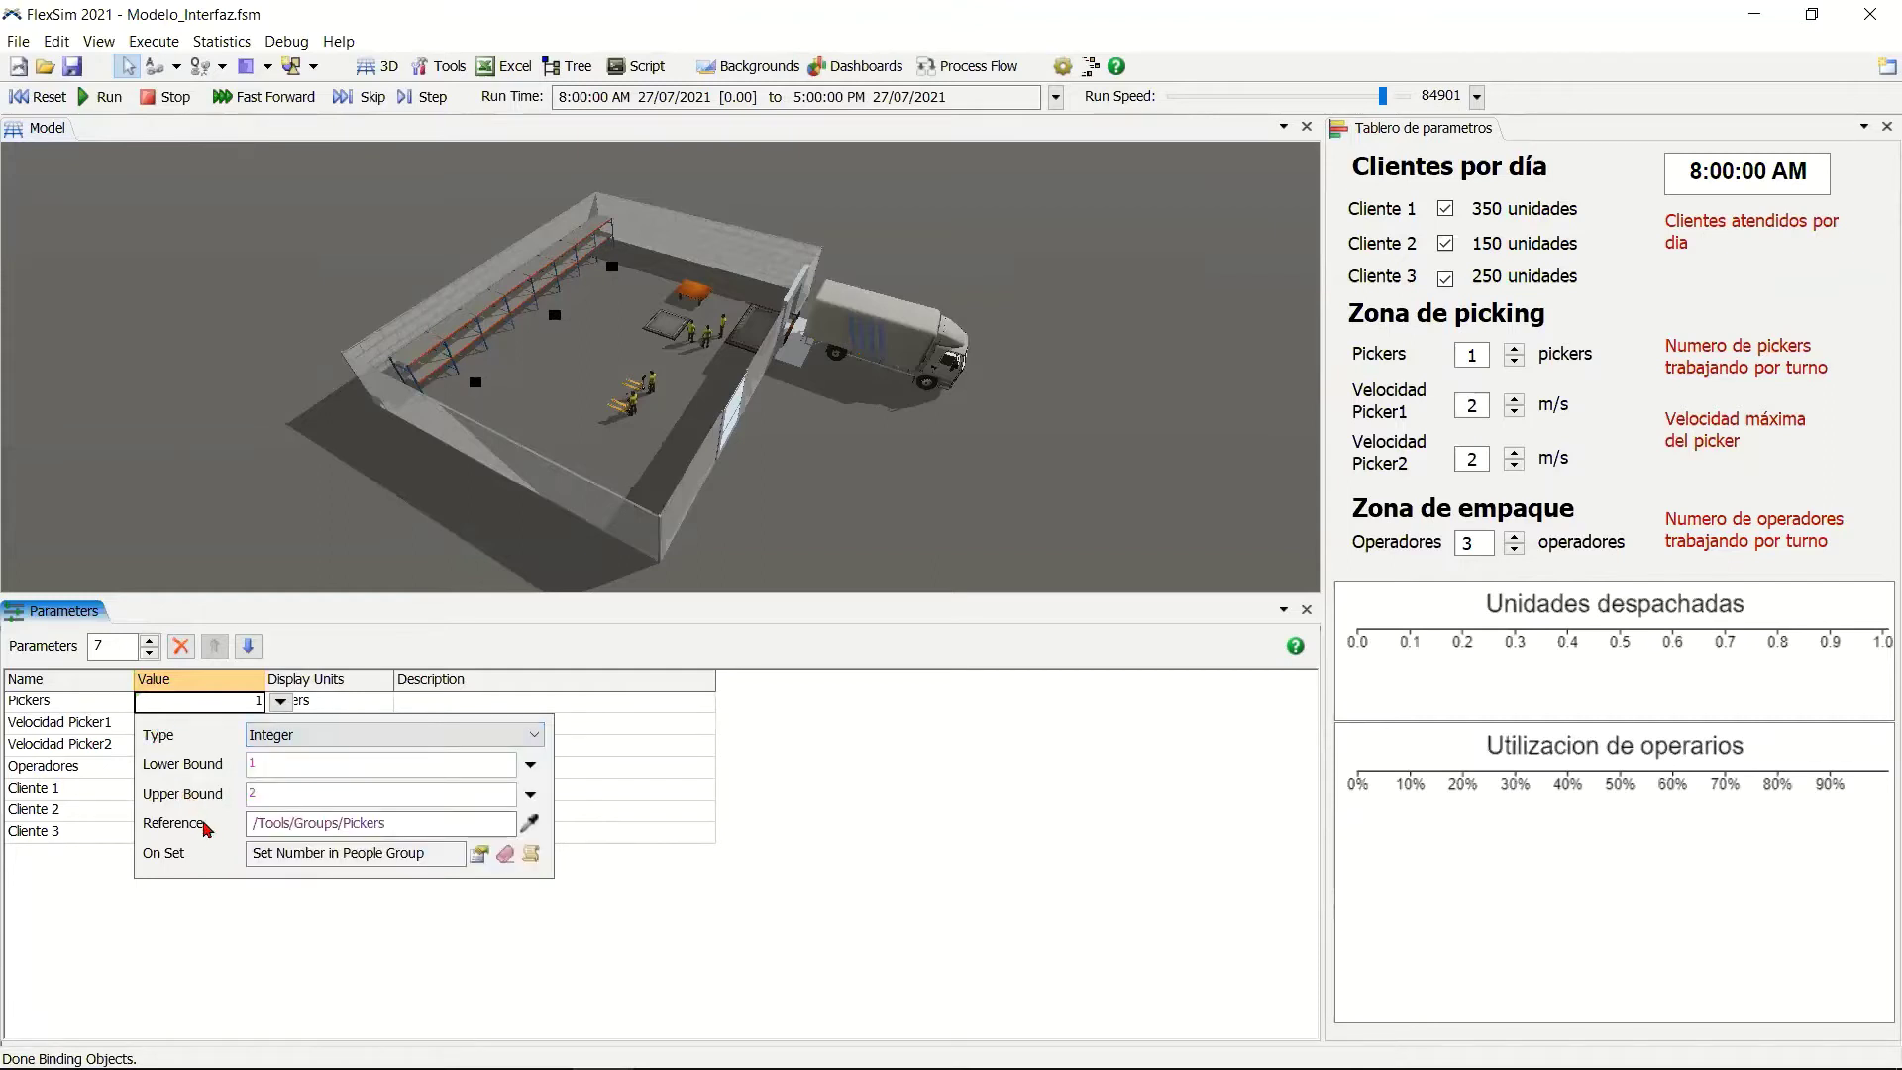
pyautogui.click(560, 948)
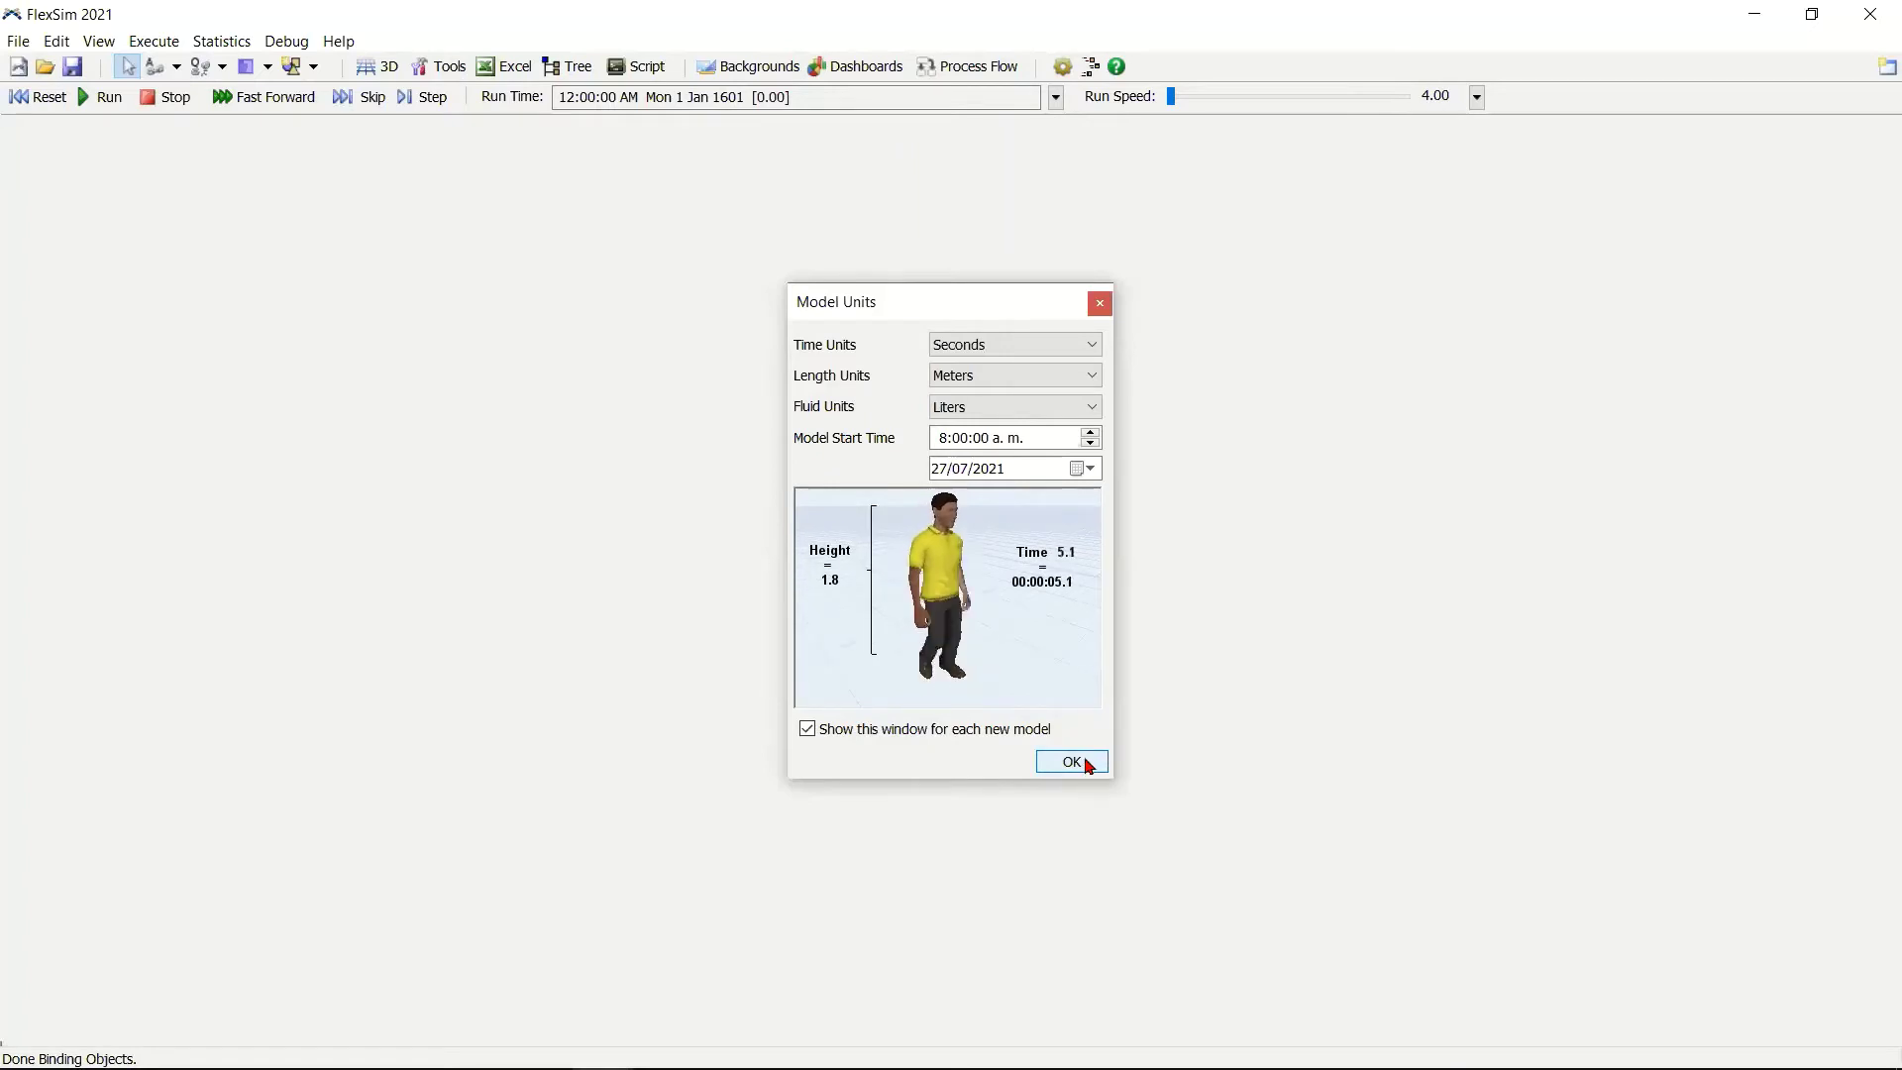
# Create a new model in seconds, meters and liters starting at 8:00:00 on 27/07/2021, and glance at its default tools.
pyautogui.click(1086, 762)
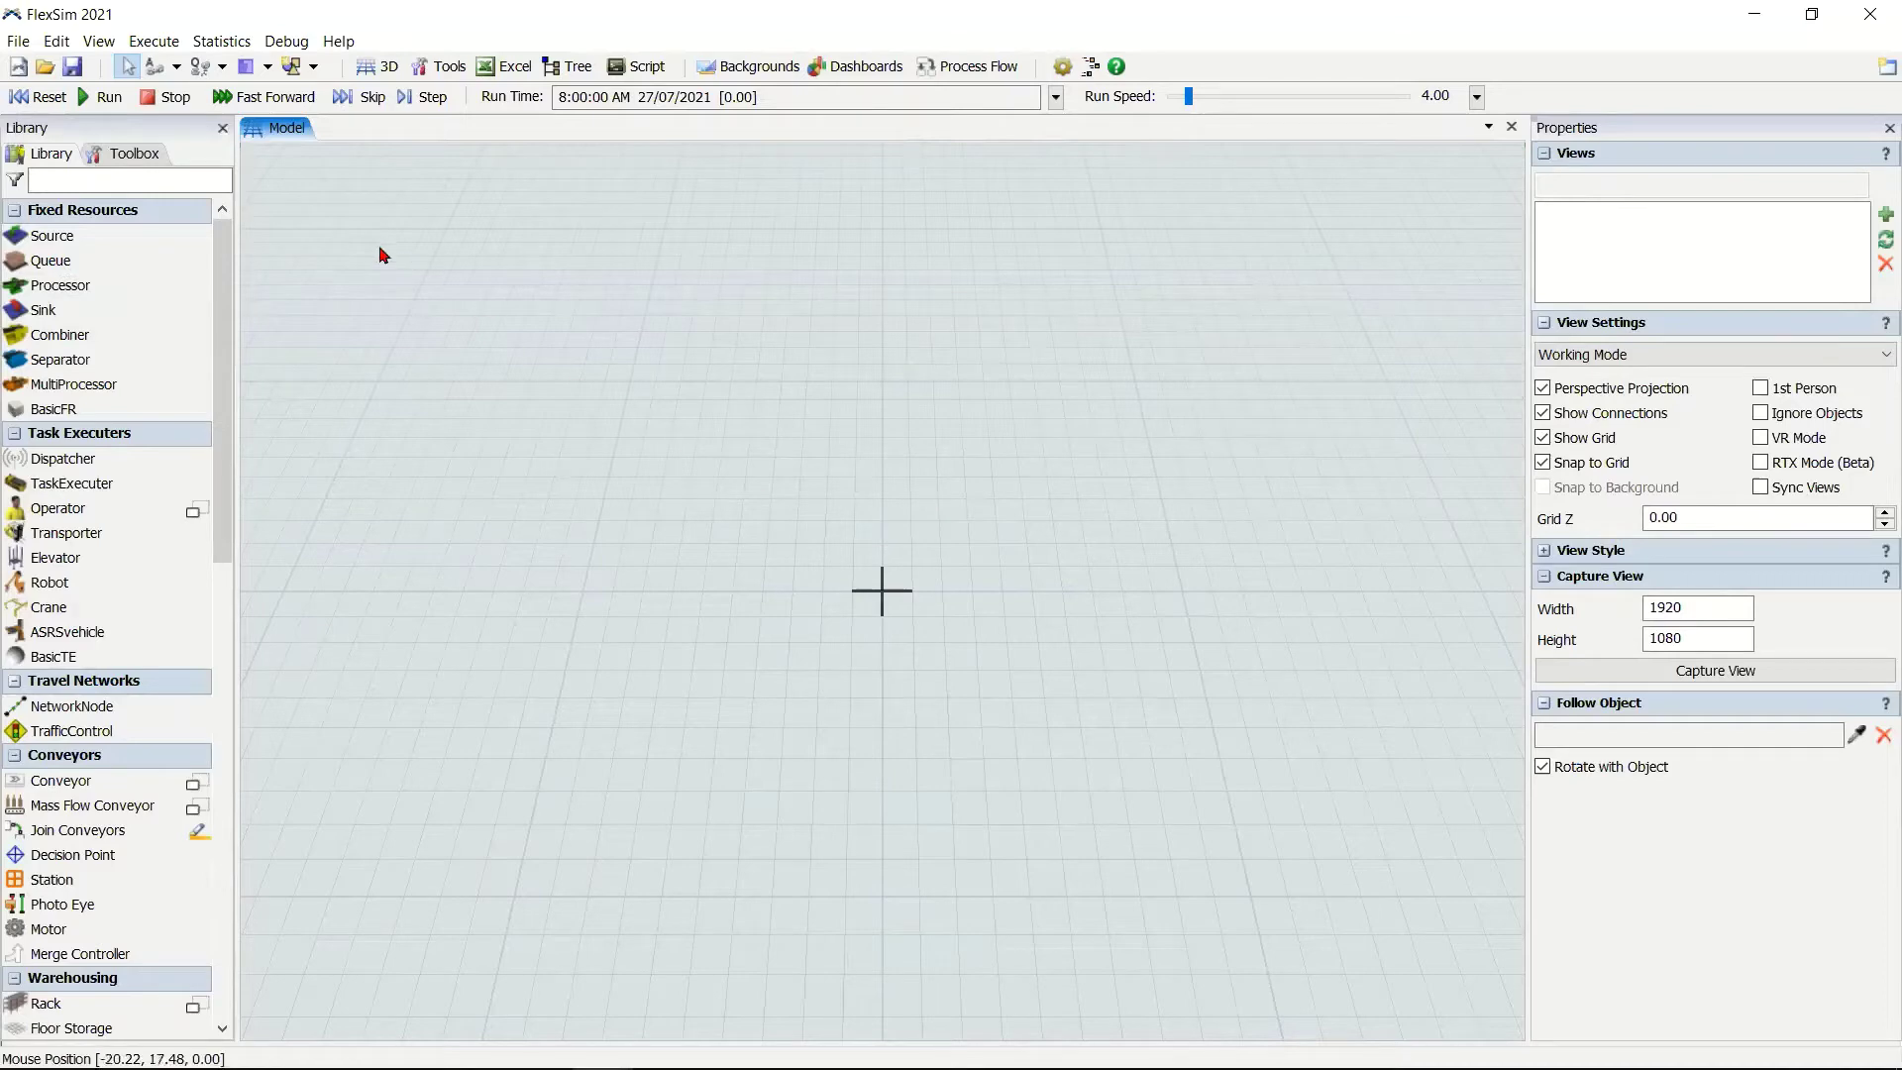
pyautogui.click(129, 156)
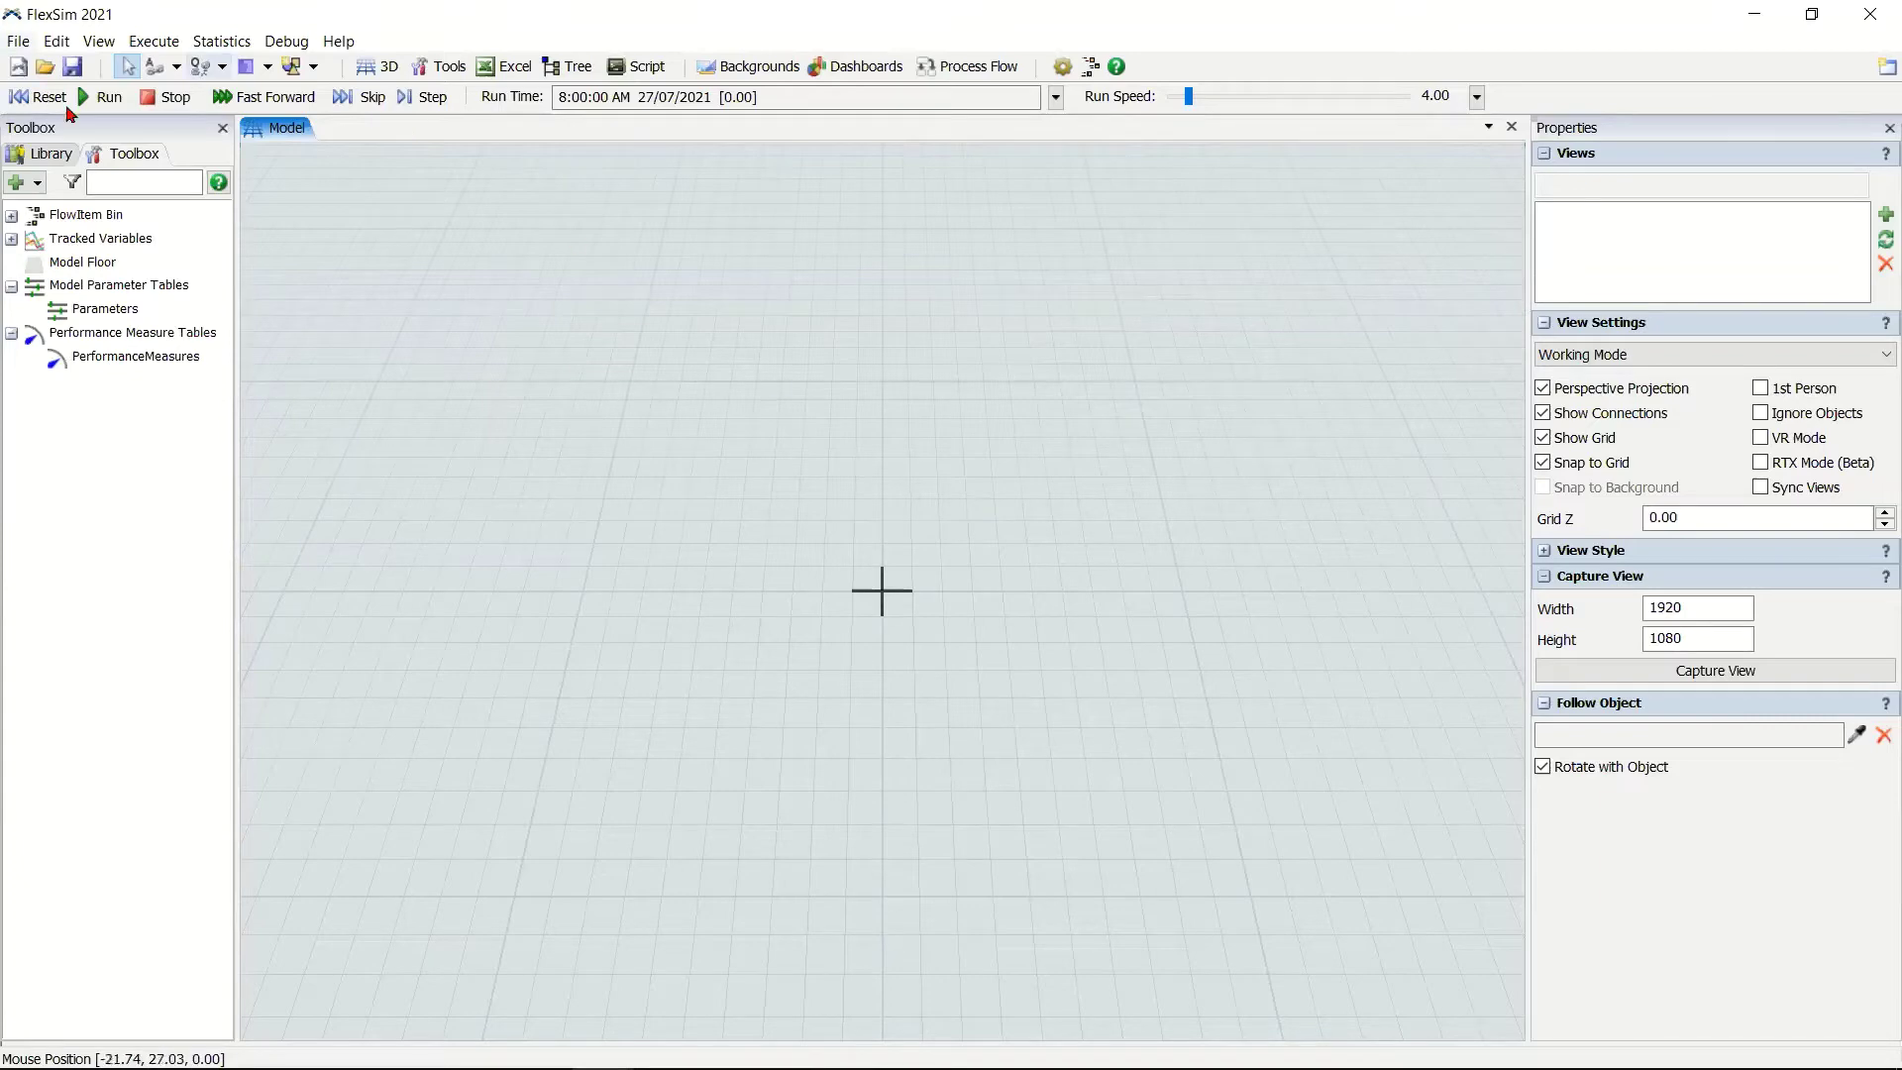
pyautogui.click(48, 156)
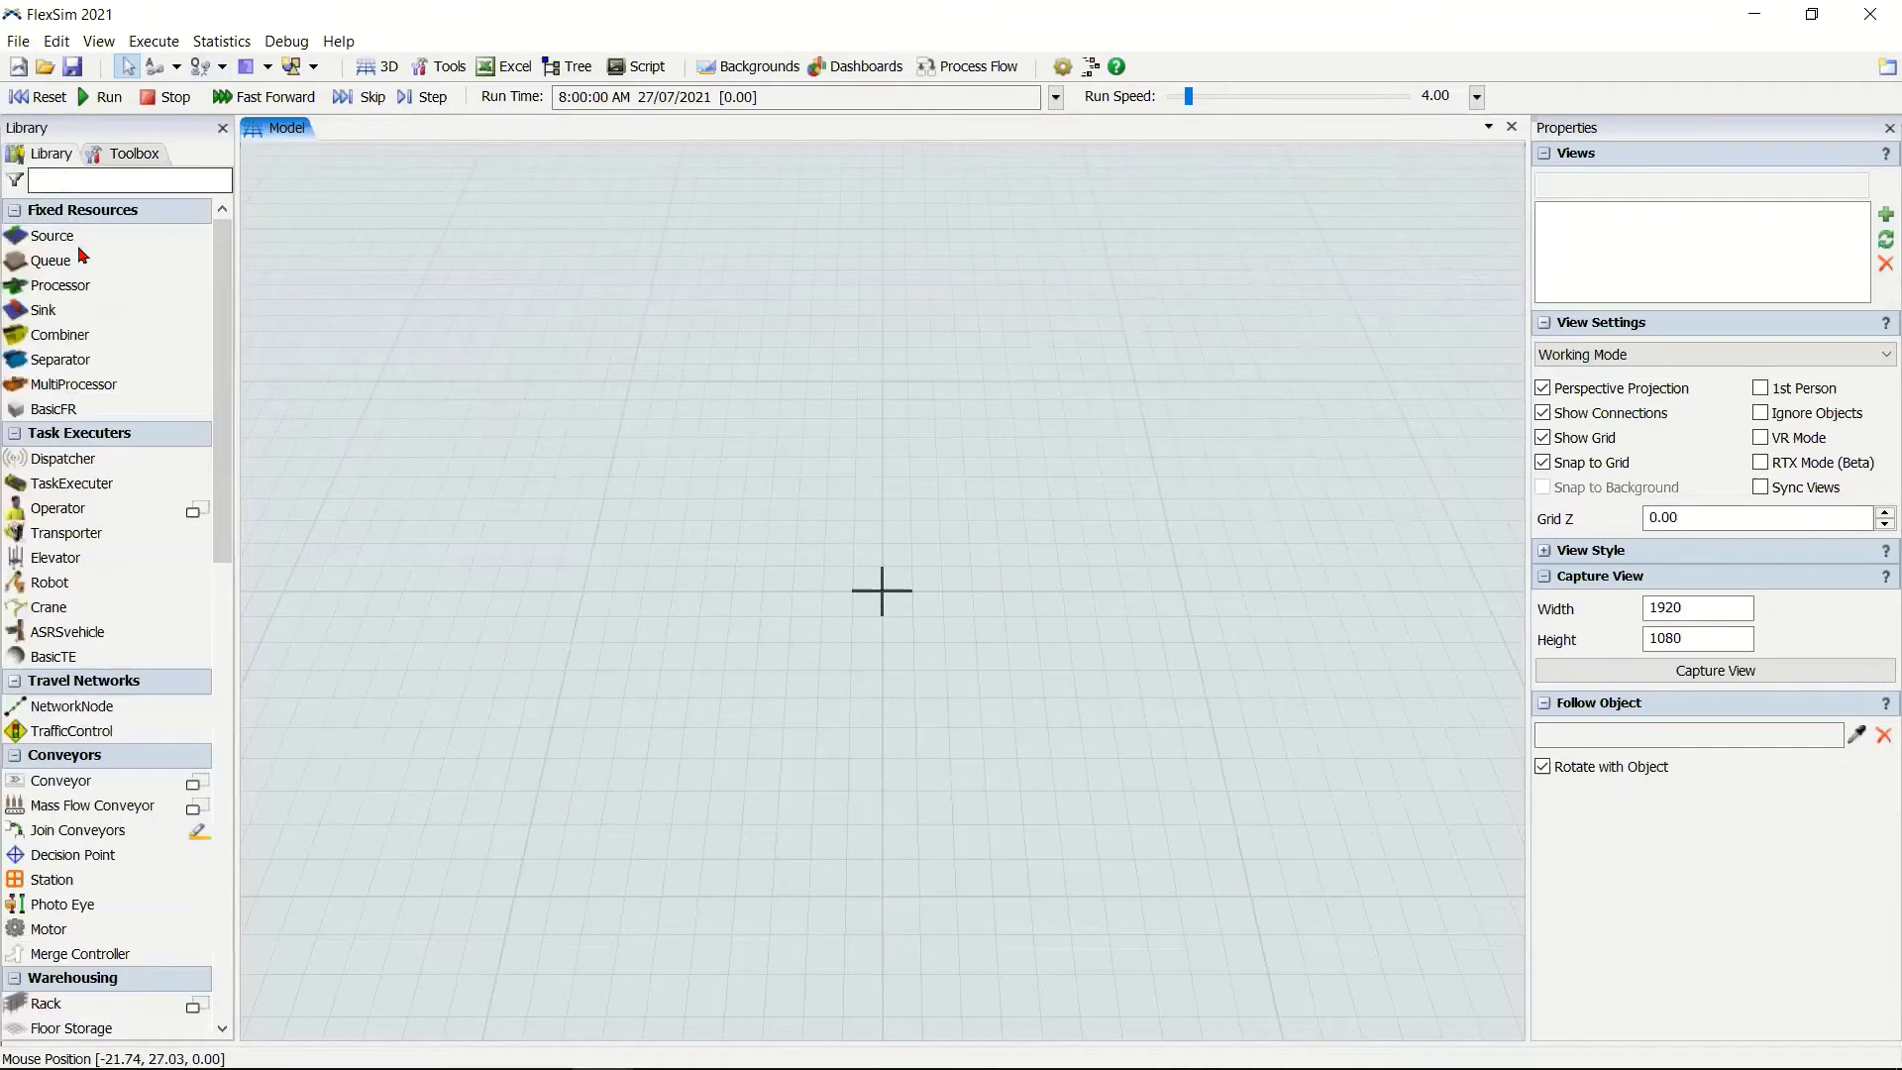
# Place a Source, a Queue, a Processor and a second Queue in a row in the 3D model.
pyautogui.moveTo(60, 238); pyautogui.dragTo(569, 569)
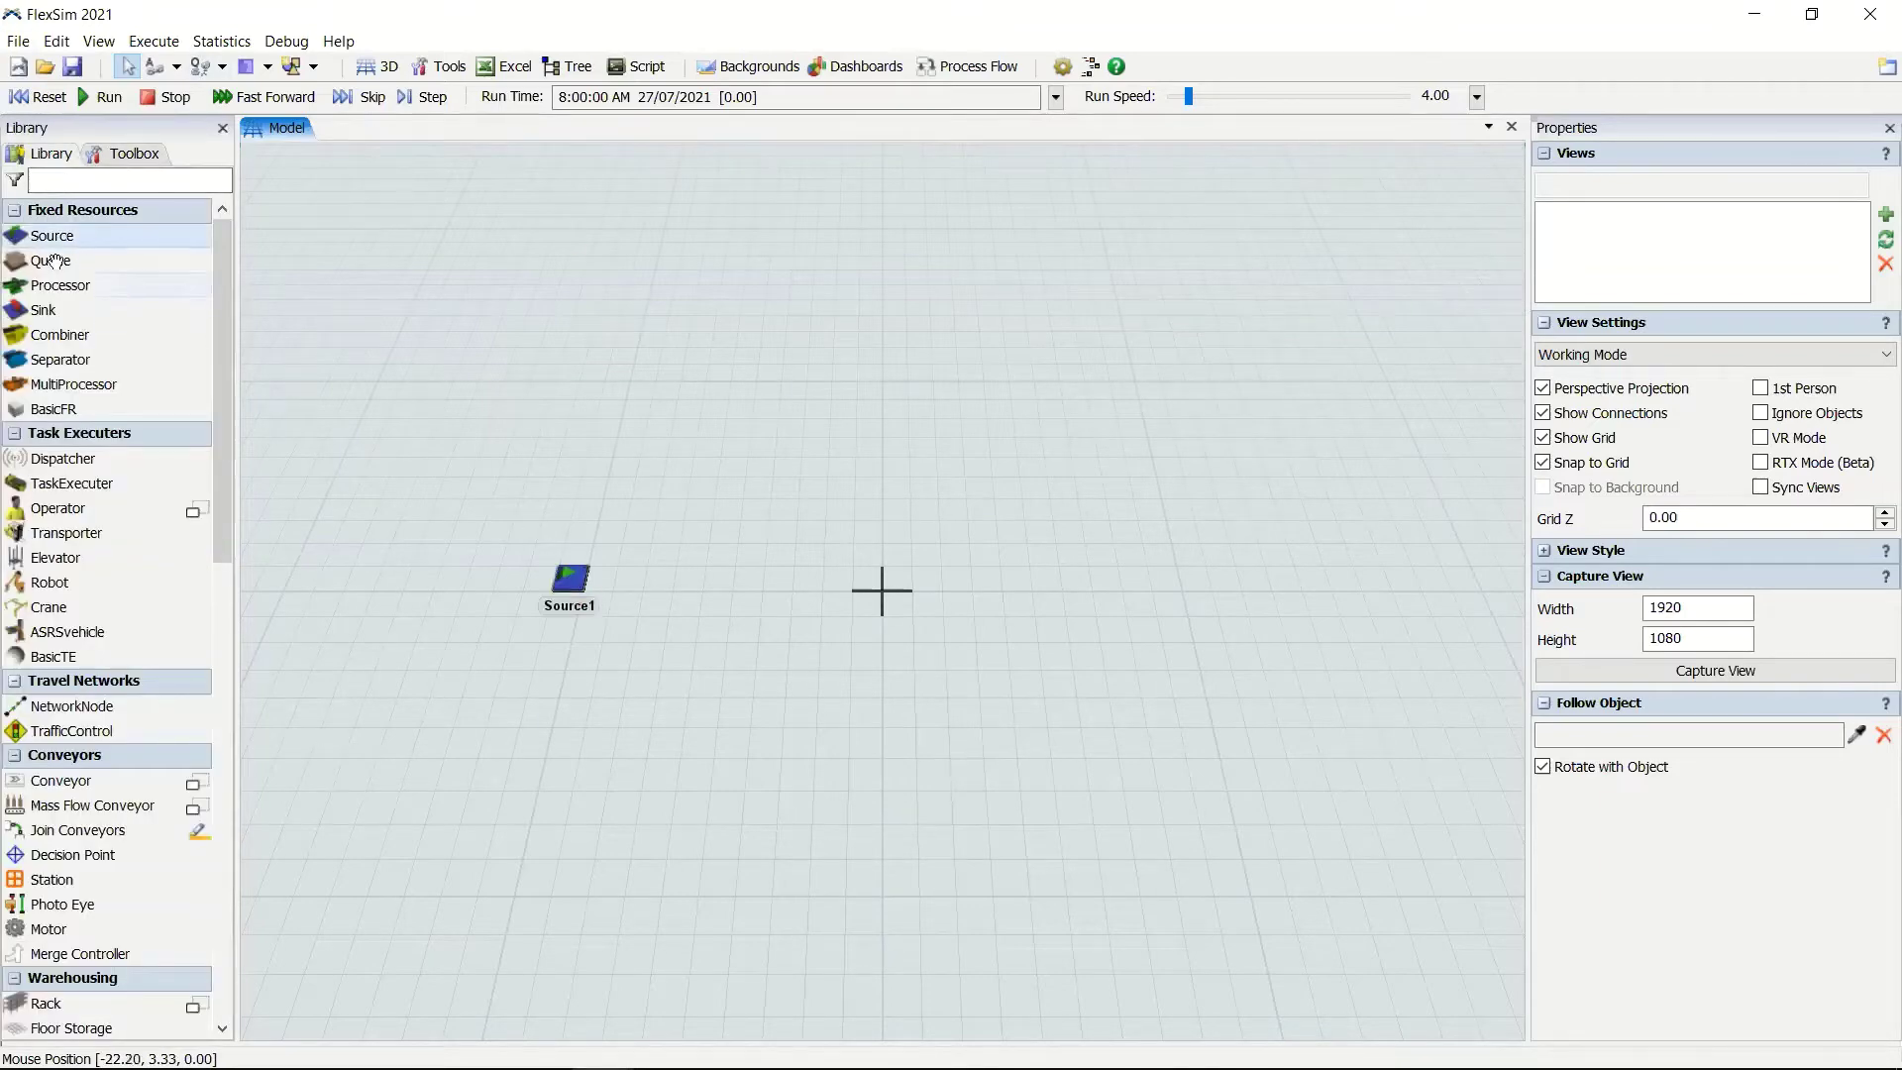
pyautogui.moveTo(49, 261); pyautogui.dragTo(704, 566)
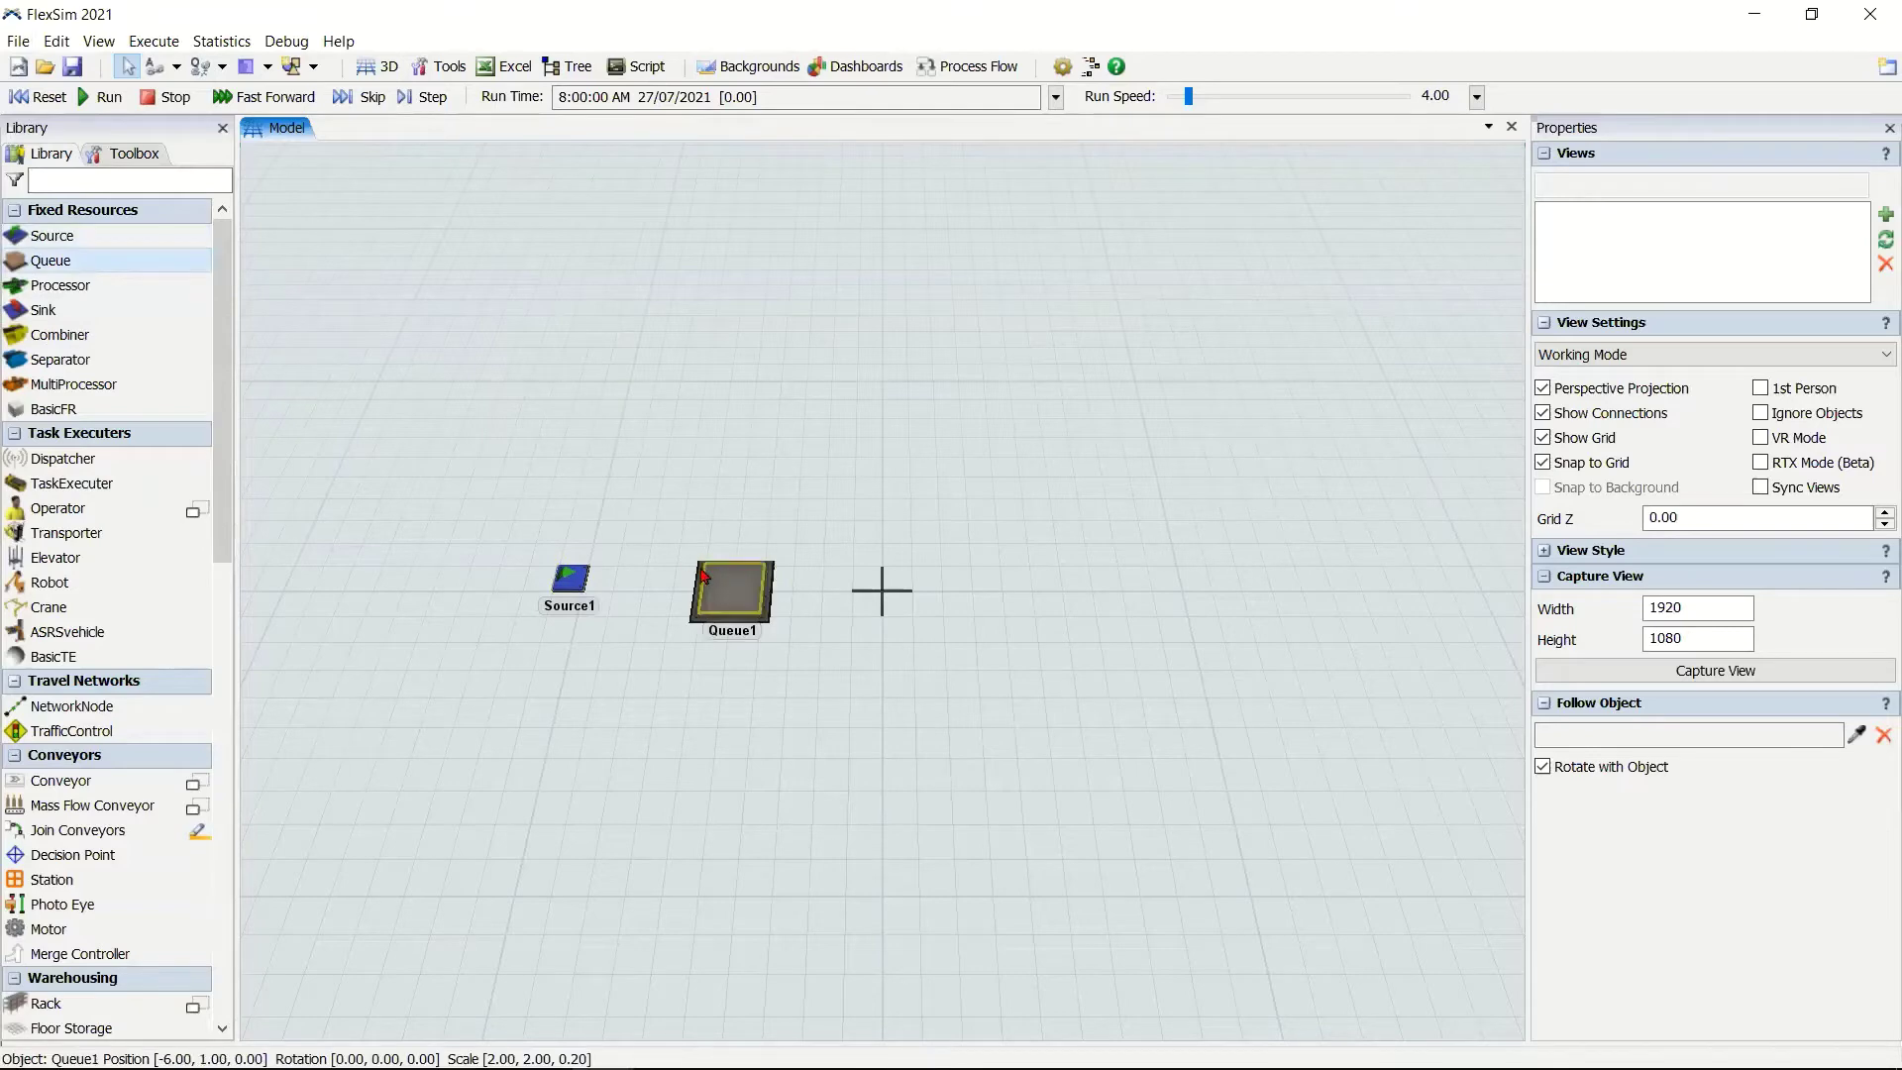
pyautogui.click(701, 568)
pyautogui.moveTo(74, 286); pyautogui.dragTo(890, 571)
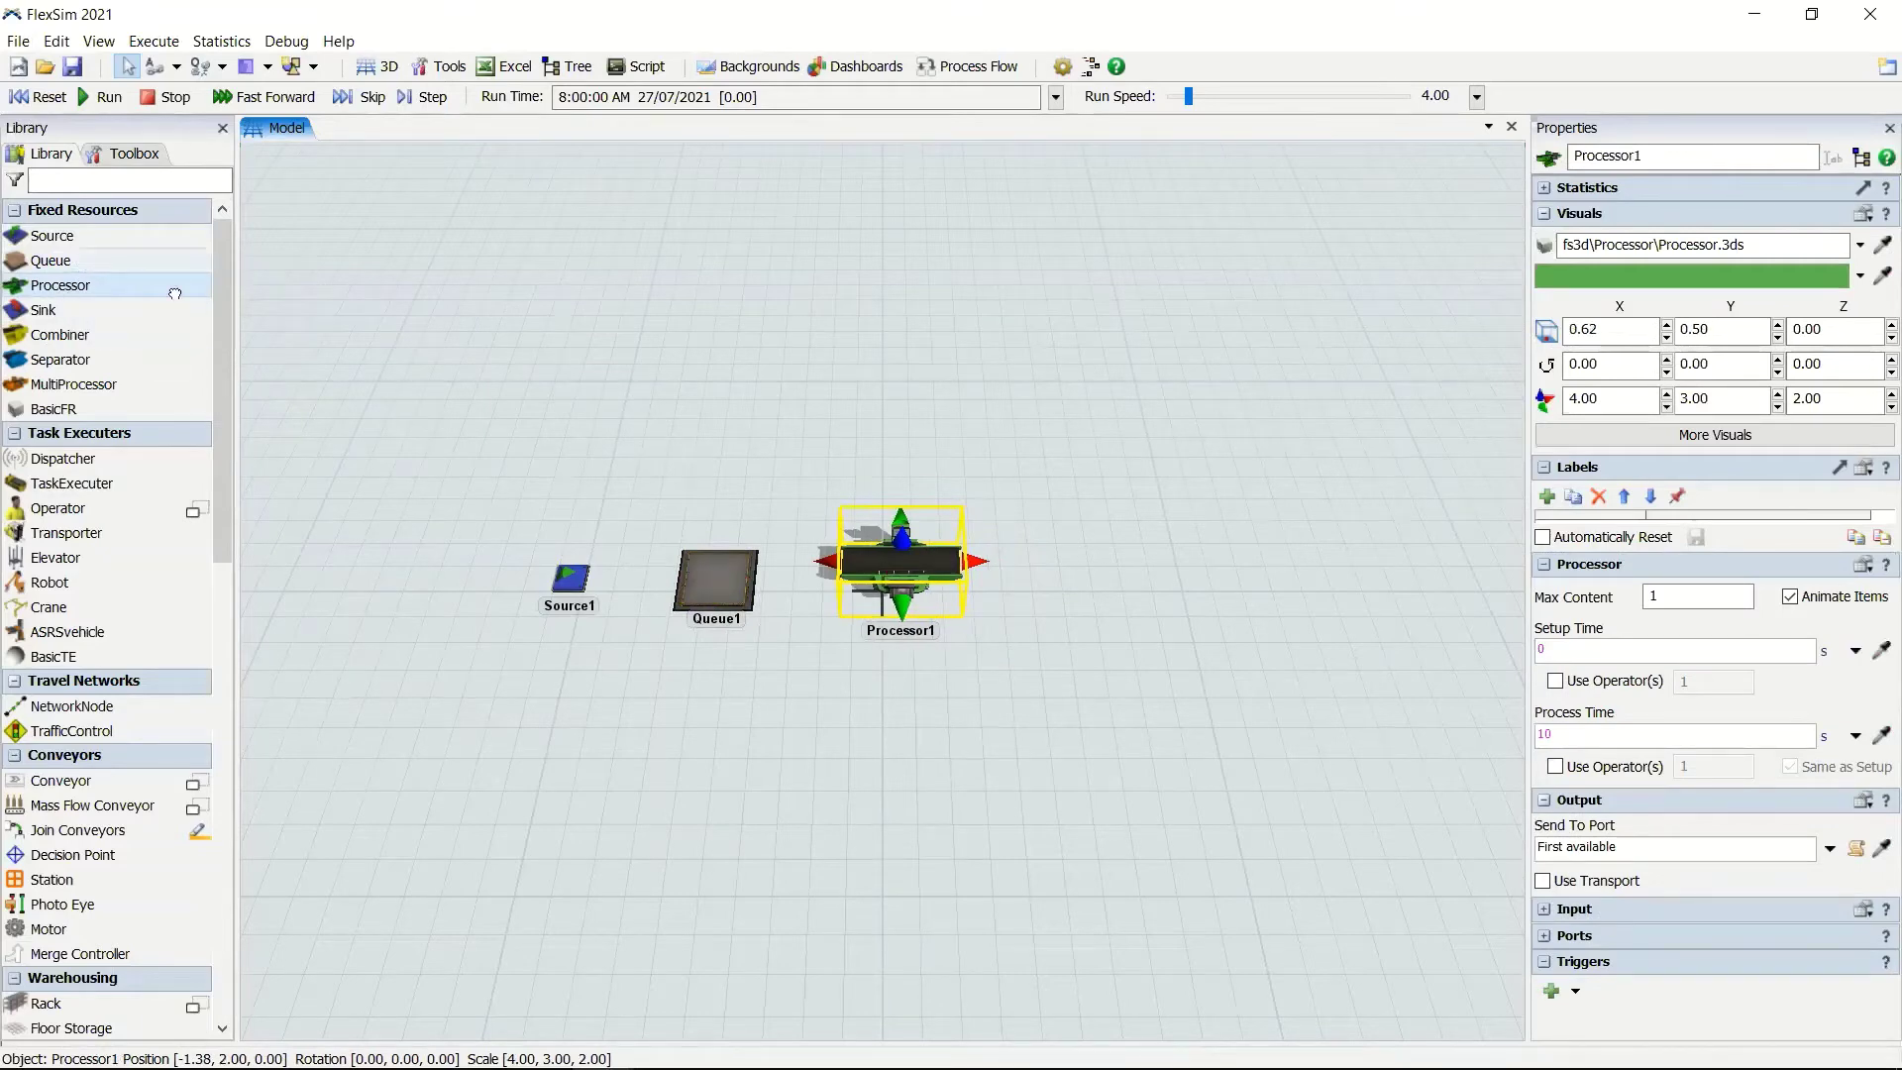
pyautogui.moveTo(77, 262); pyautogui.dragTo(1062, 597)
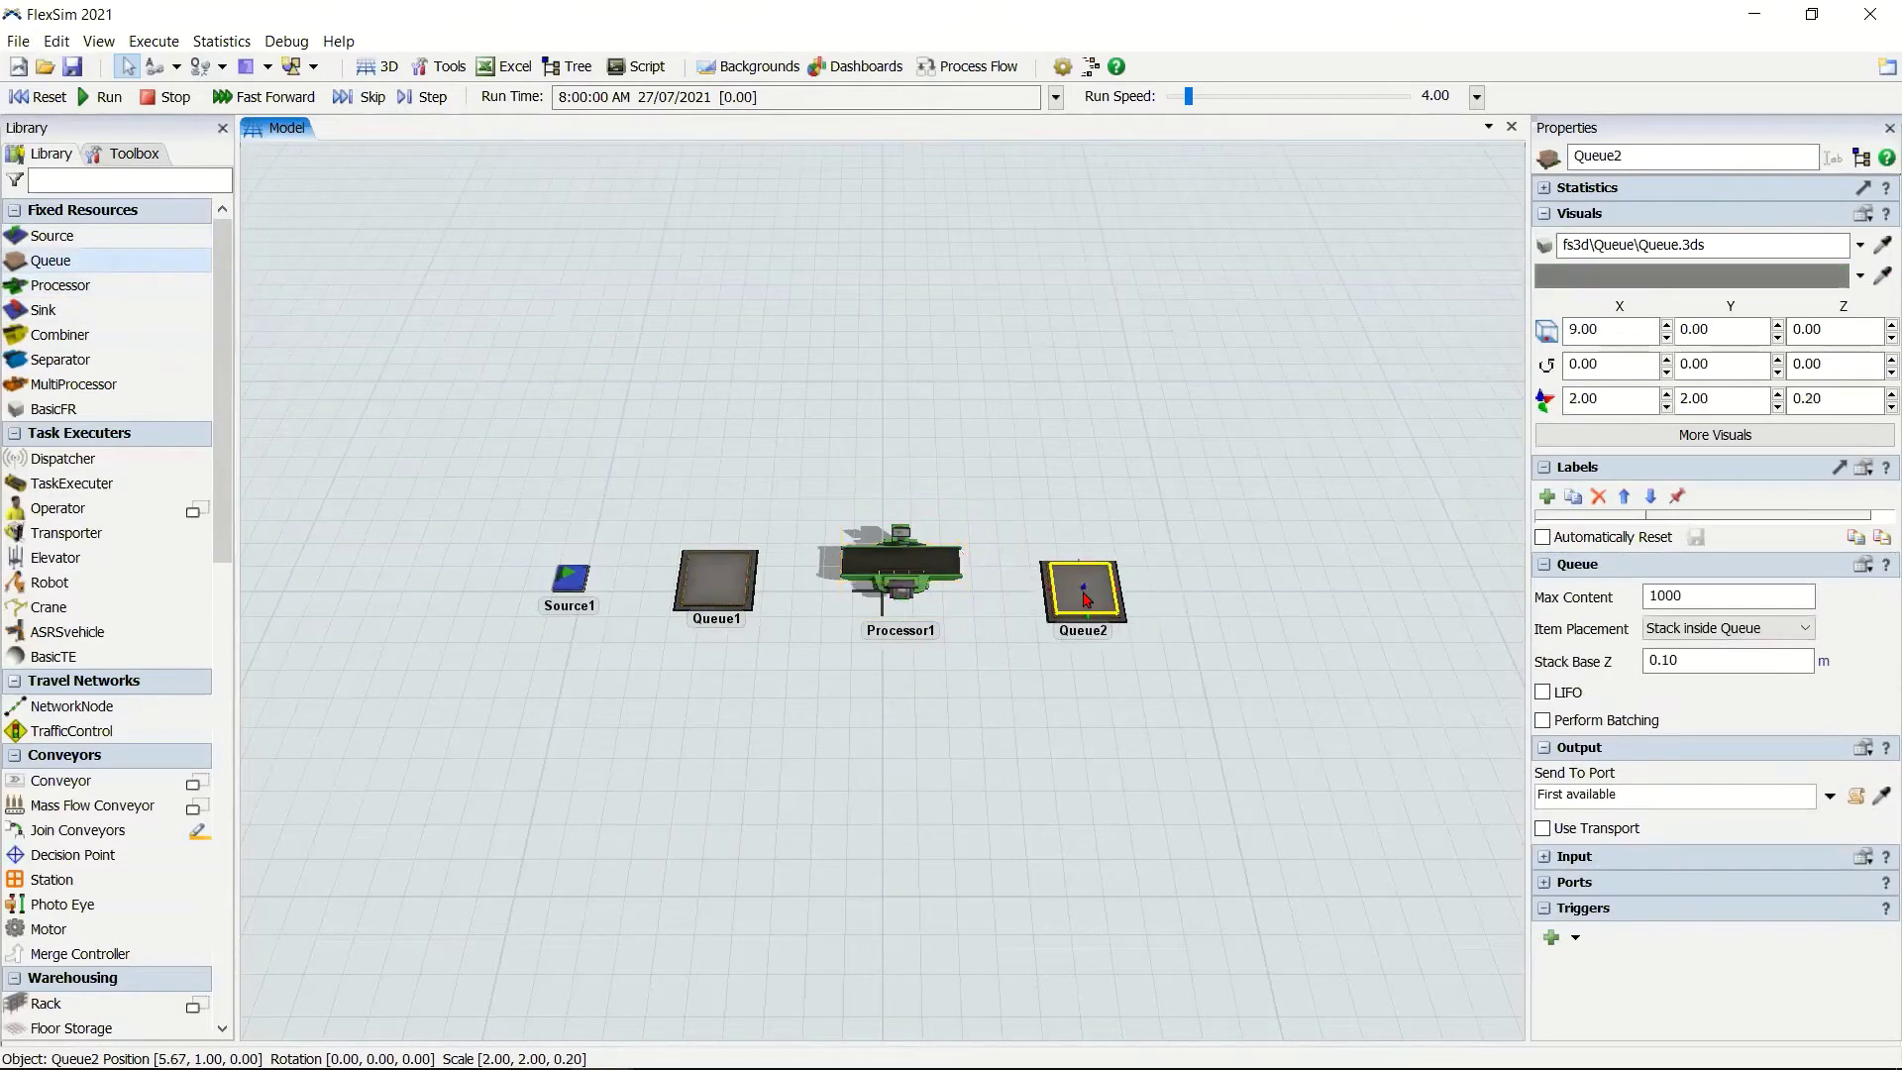
pyautogui.click(378, 420)
# Add an Operator to the model in front of Queue1.
pyautogui.moveTo(57, 508); pyautogui.dragTo(804, 630)
pyautogui.scroll(5, 730, 666)
pyautogui.click(897, 661)
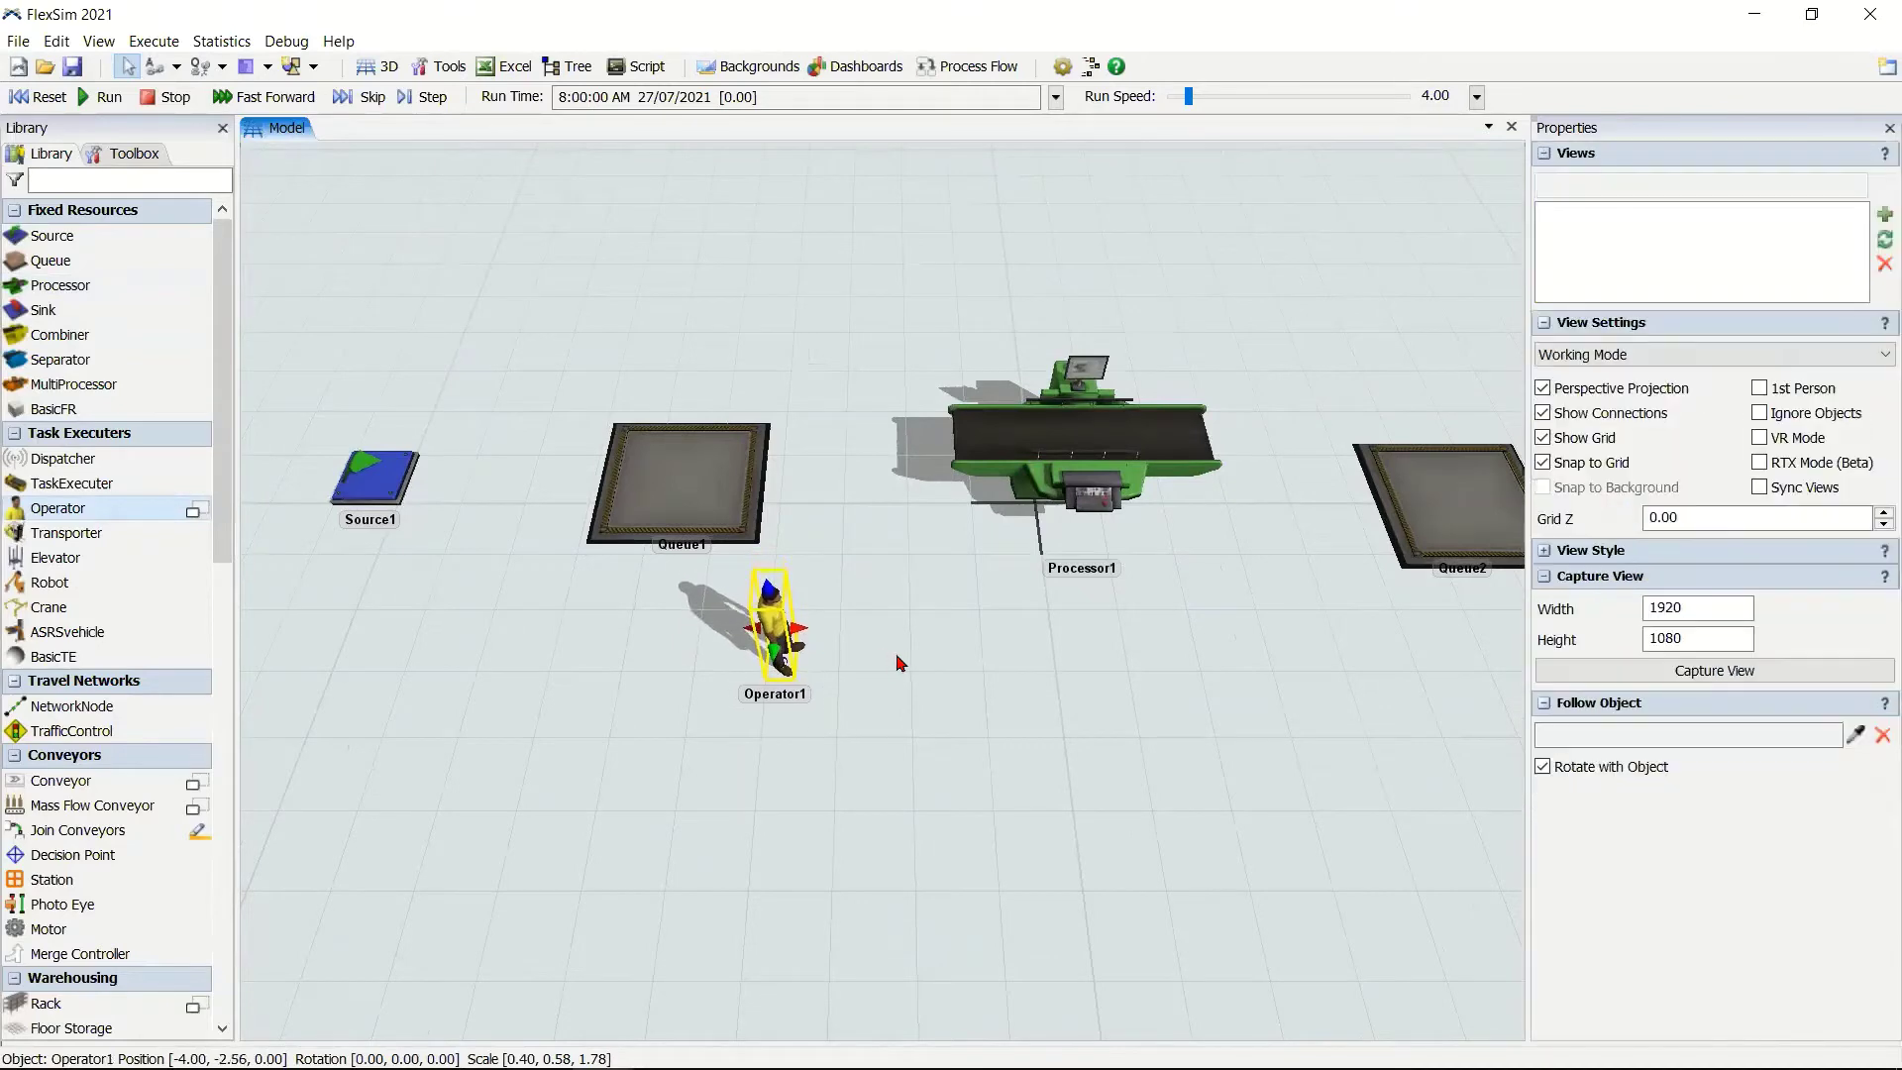
# Connect Source1 to Queue1, Queue1 to Processor1, and Processor1 to Queue2 with input/output port connections.
pyautogui.scroll(-2, 1023, 680)
pyautogui.moveTo(515, 535); pyautogui.dragTo(684, 521)
pyautogui.press('a')
pyautogui.moveTo(673, 521); pyautogui.dragTo(971, 490)
pyautogui.moveTo(980, 490); pyautogui.dragTo(1272, 530)
# Link Queue1 to Operator1 with a center port connection.
pyautogui.press('s')
pyautogui.moveTo(651, 513); pyautogui.dragTo(718, 644)
pyautogui.click(880, 644)
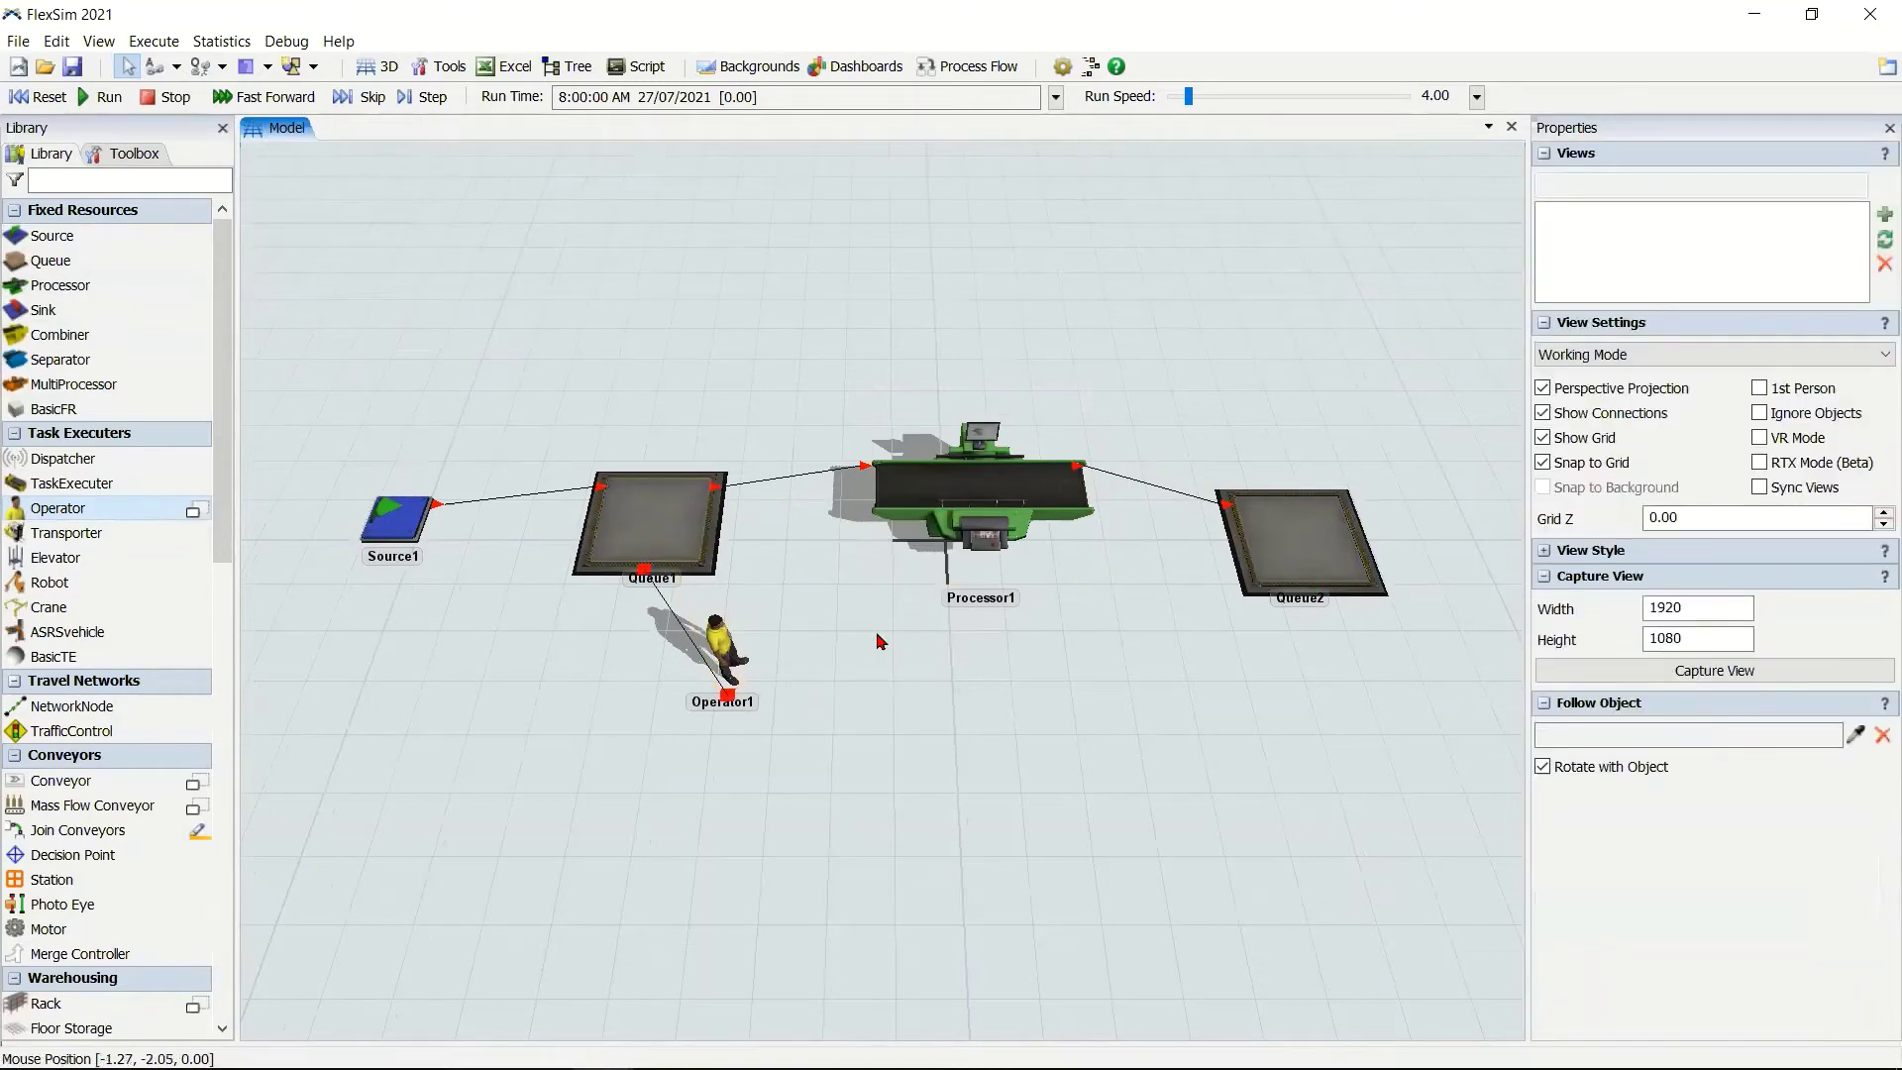
# Open the Parameters model parameter table beside the 3D view, with the whole process line visible, and select its first parameter.
pyautogui.scroll(-2, 882, 654)
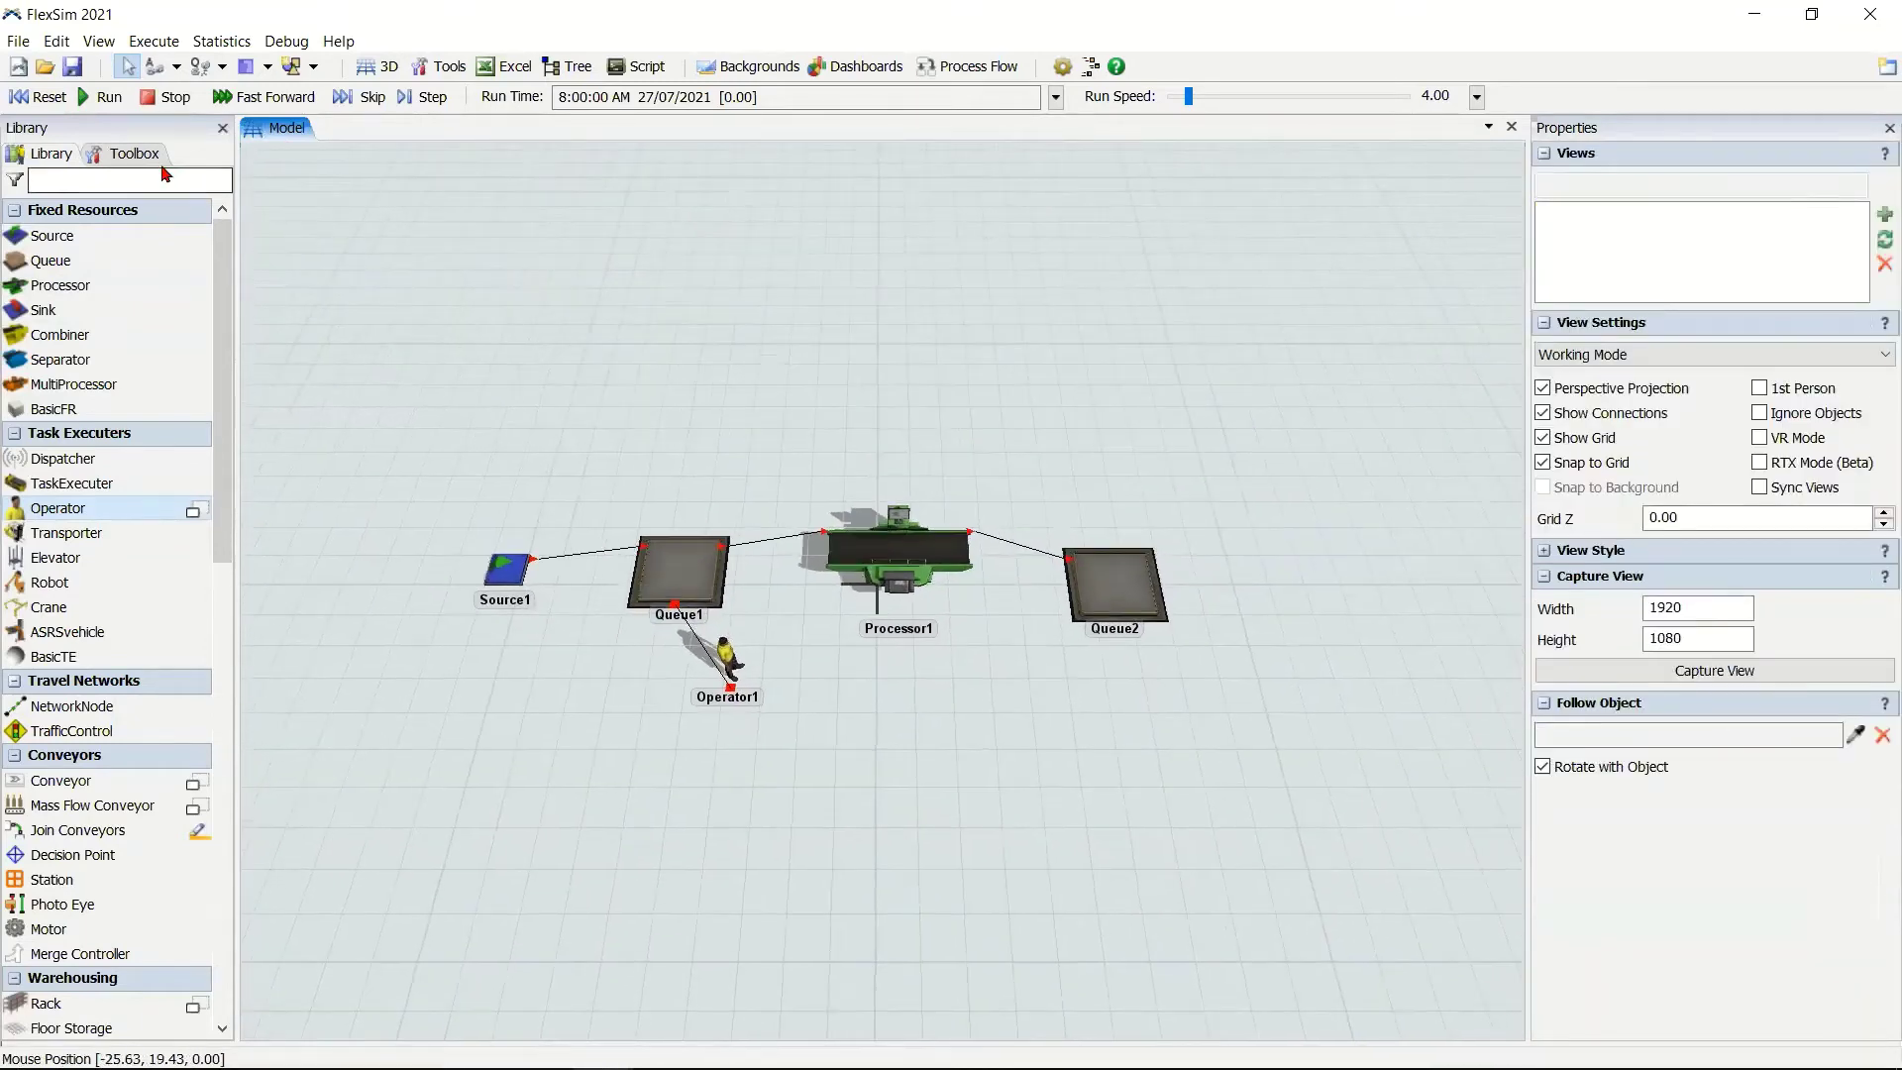
pyautogui.click(148, 159)
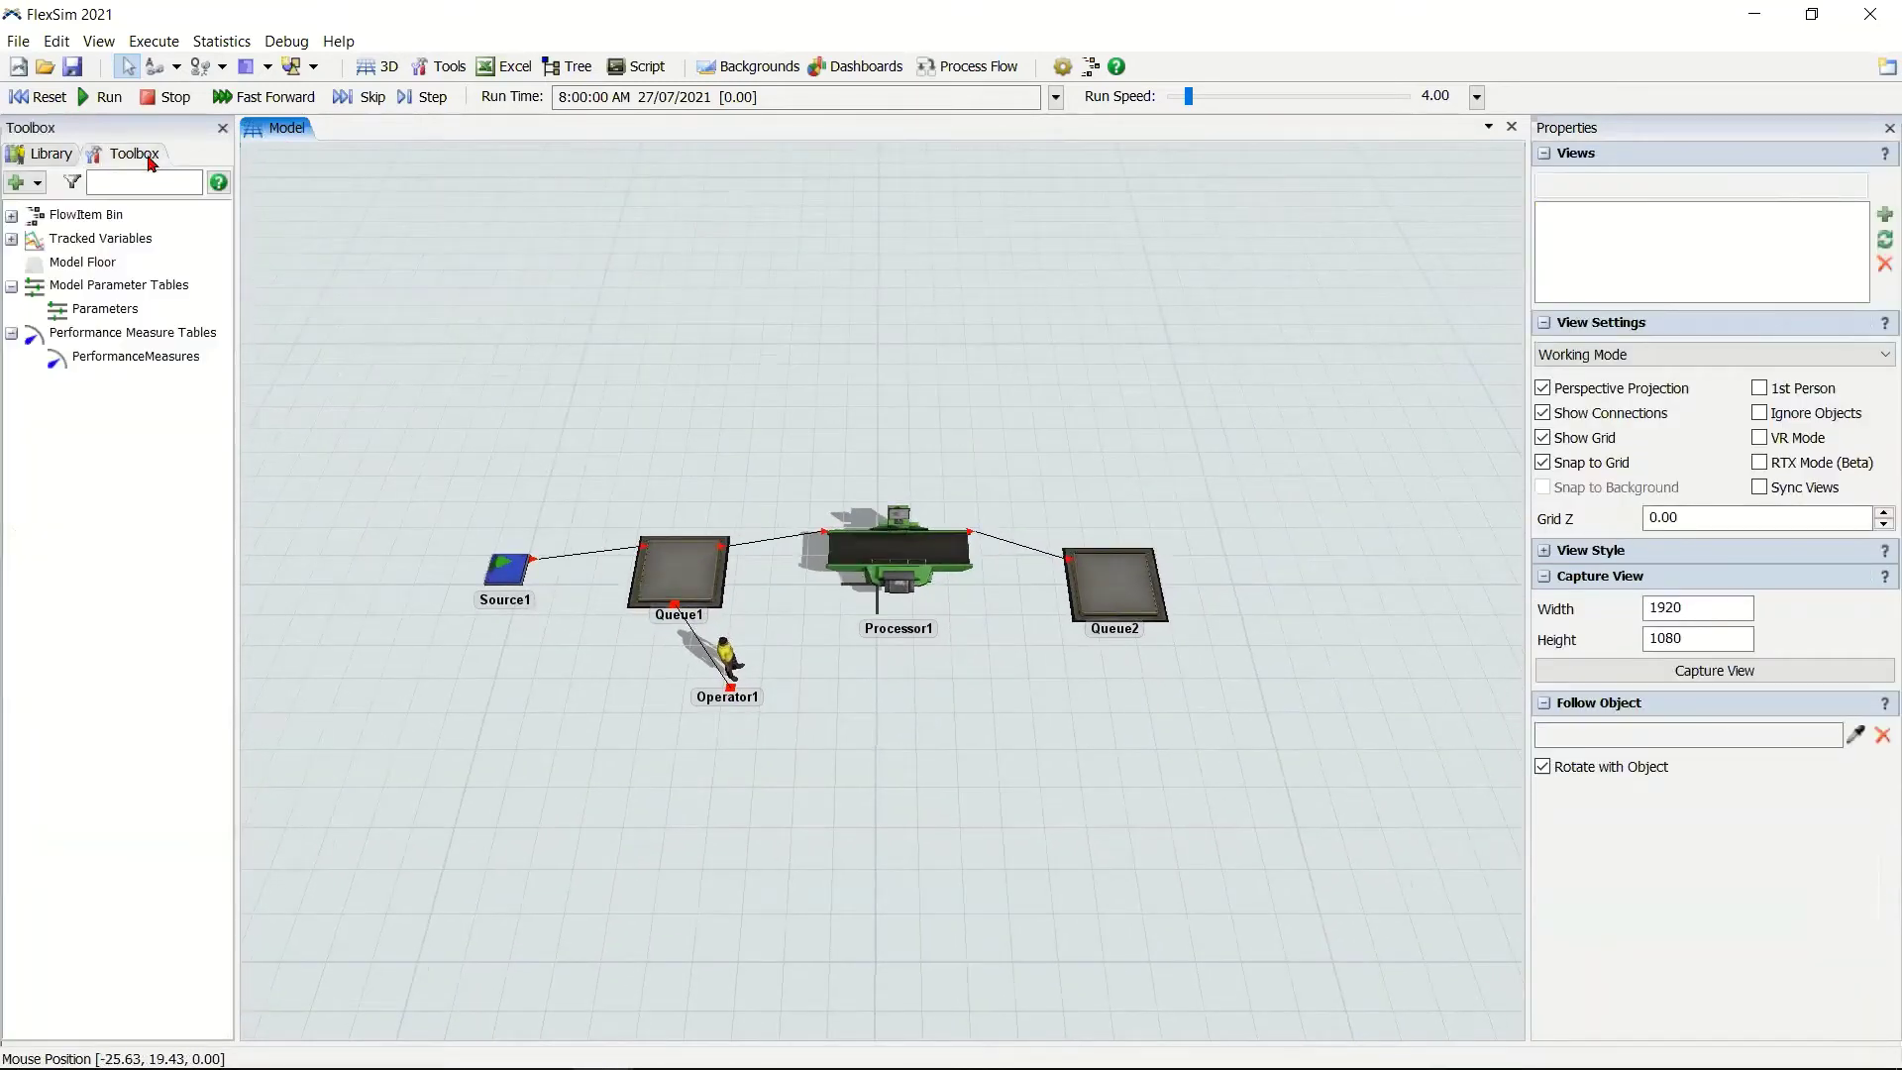
pyautogui.doubleClick(103, 315)
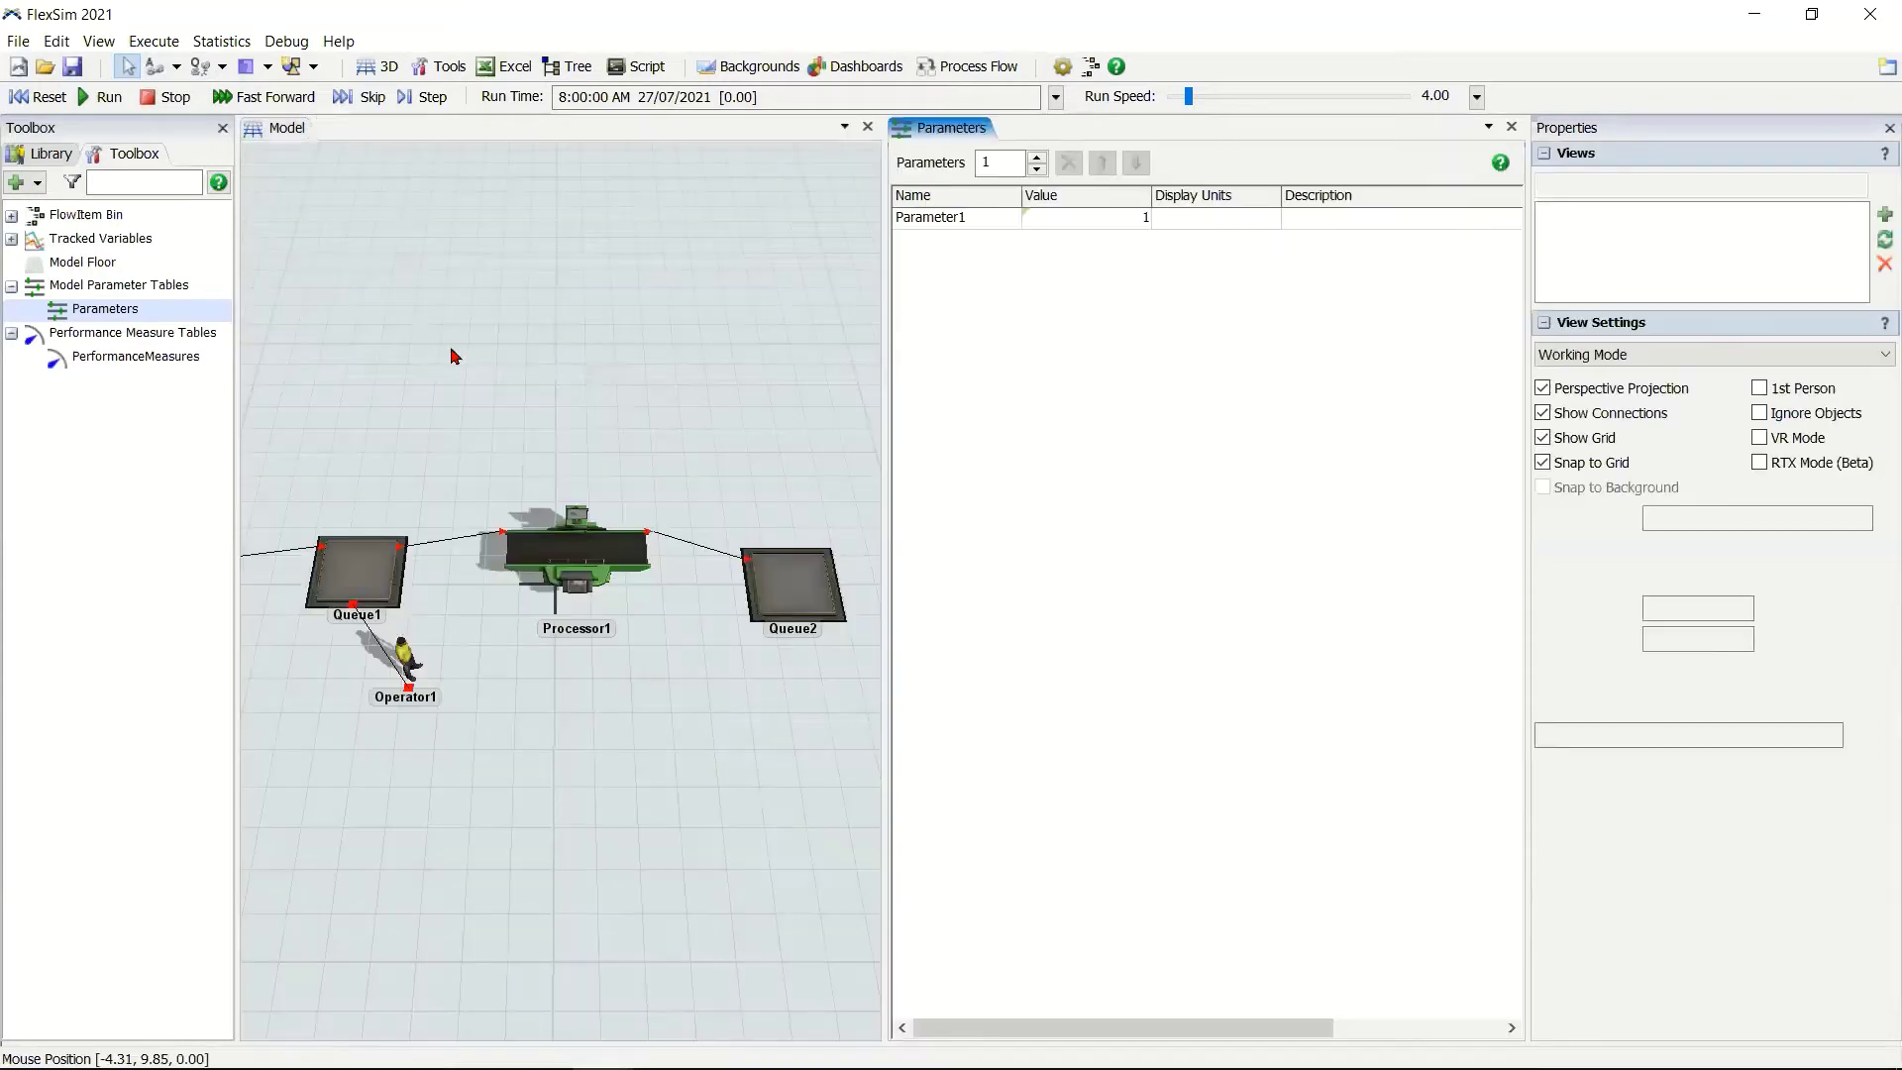
pyautogui.moveTo(451, 348); pyautogui.dragTo(526, 327)
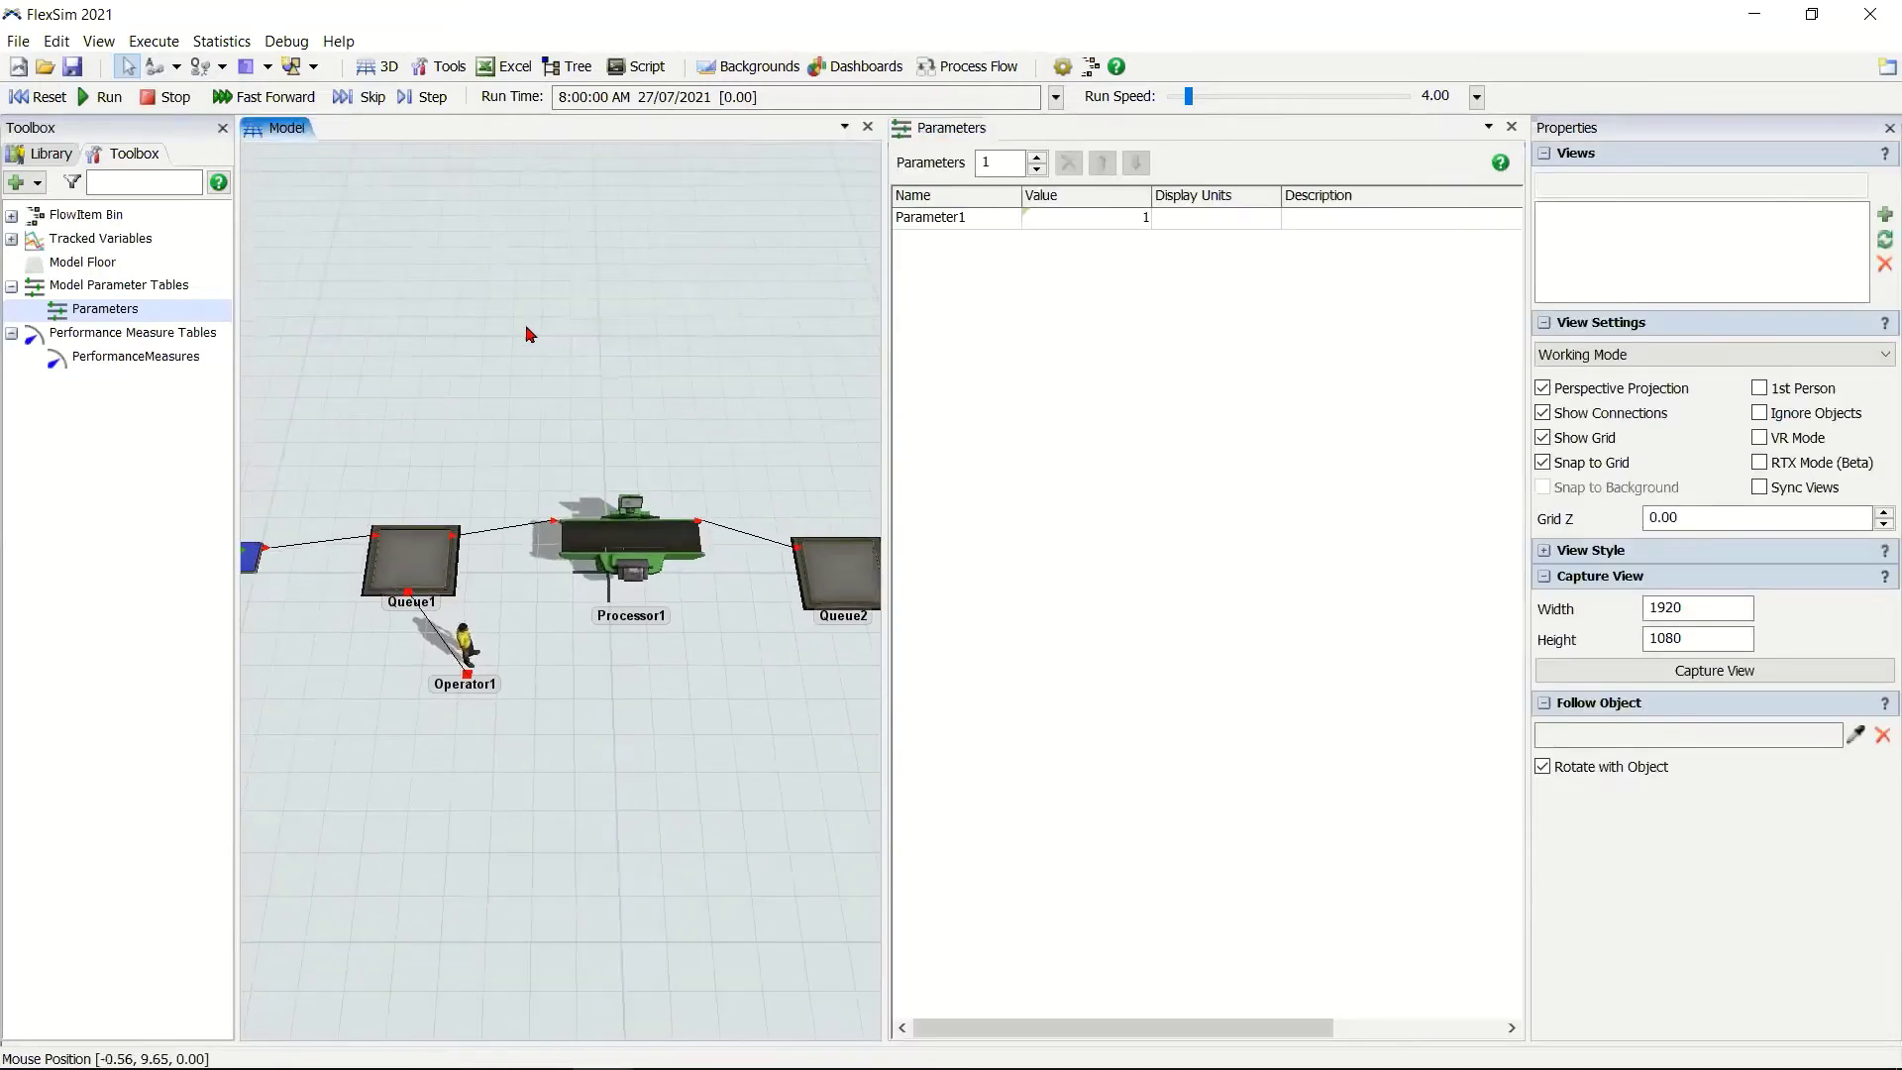
pyautogui.moveTo(530, 335); pyautogui.dragTo(562, 403, button='right')
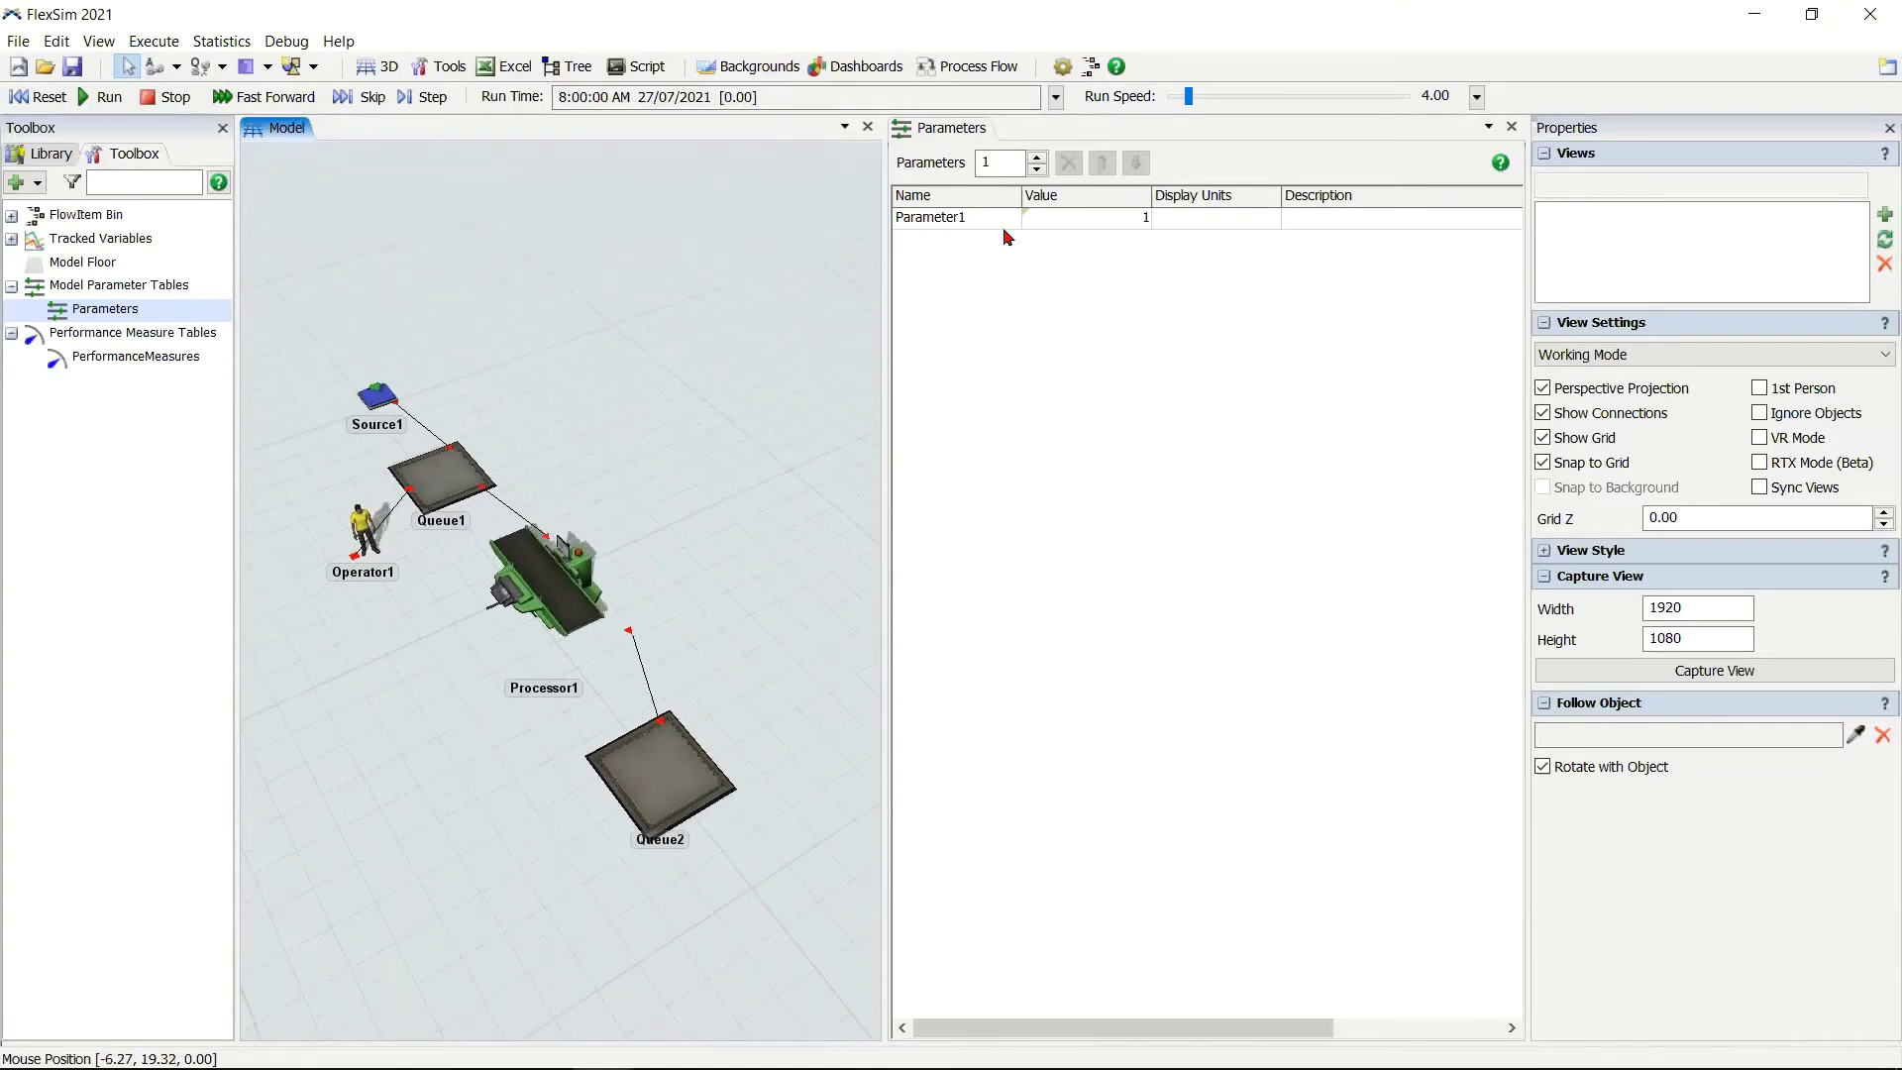
pyautogui.click(1006, 224)
# Reset and run the model, raise the run speed to 394, and reset it again.
pyautogui.click(38, 96)
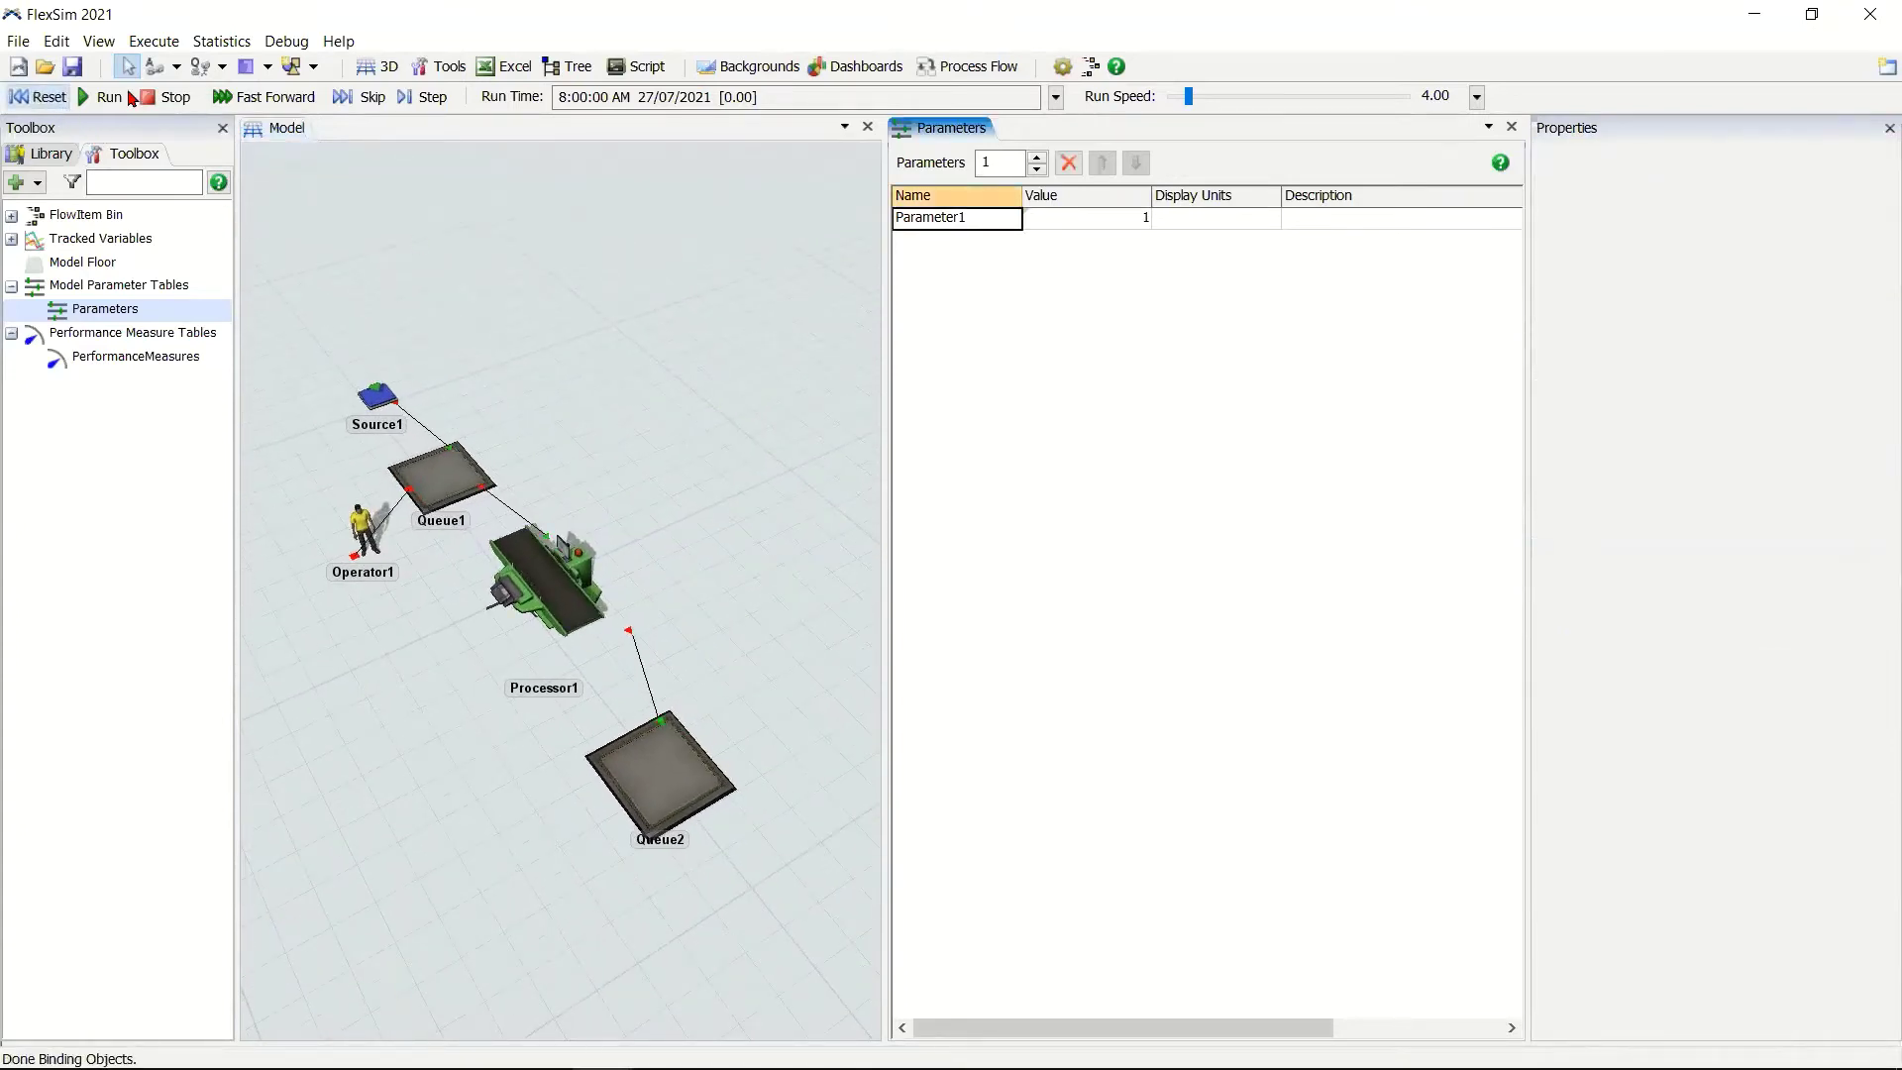
pyautogui.click(109, 96)
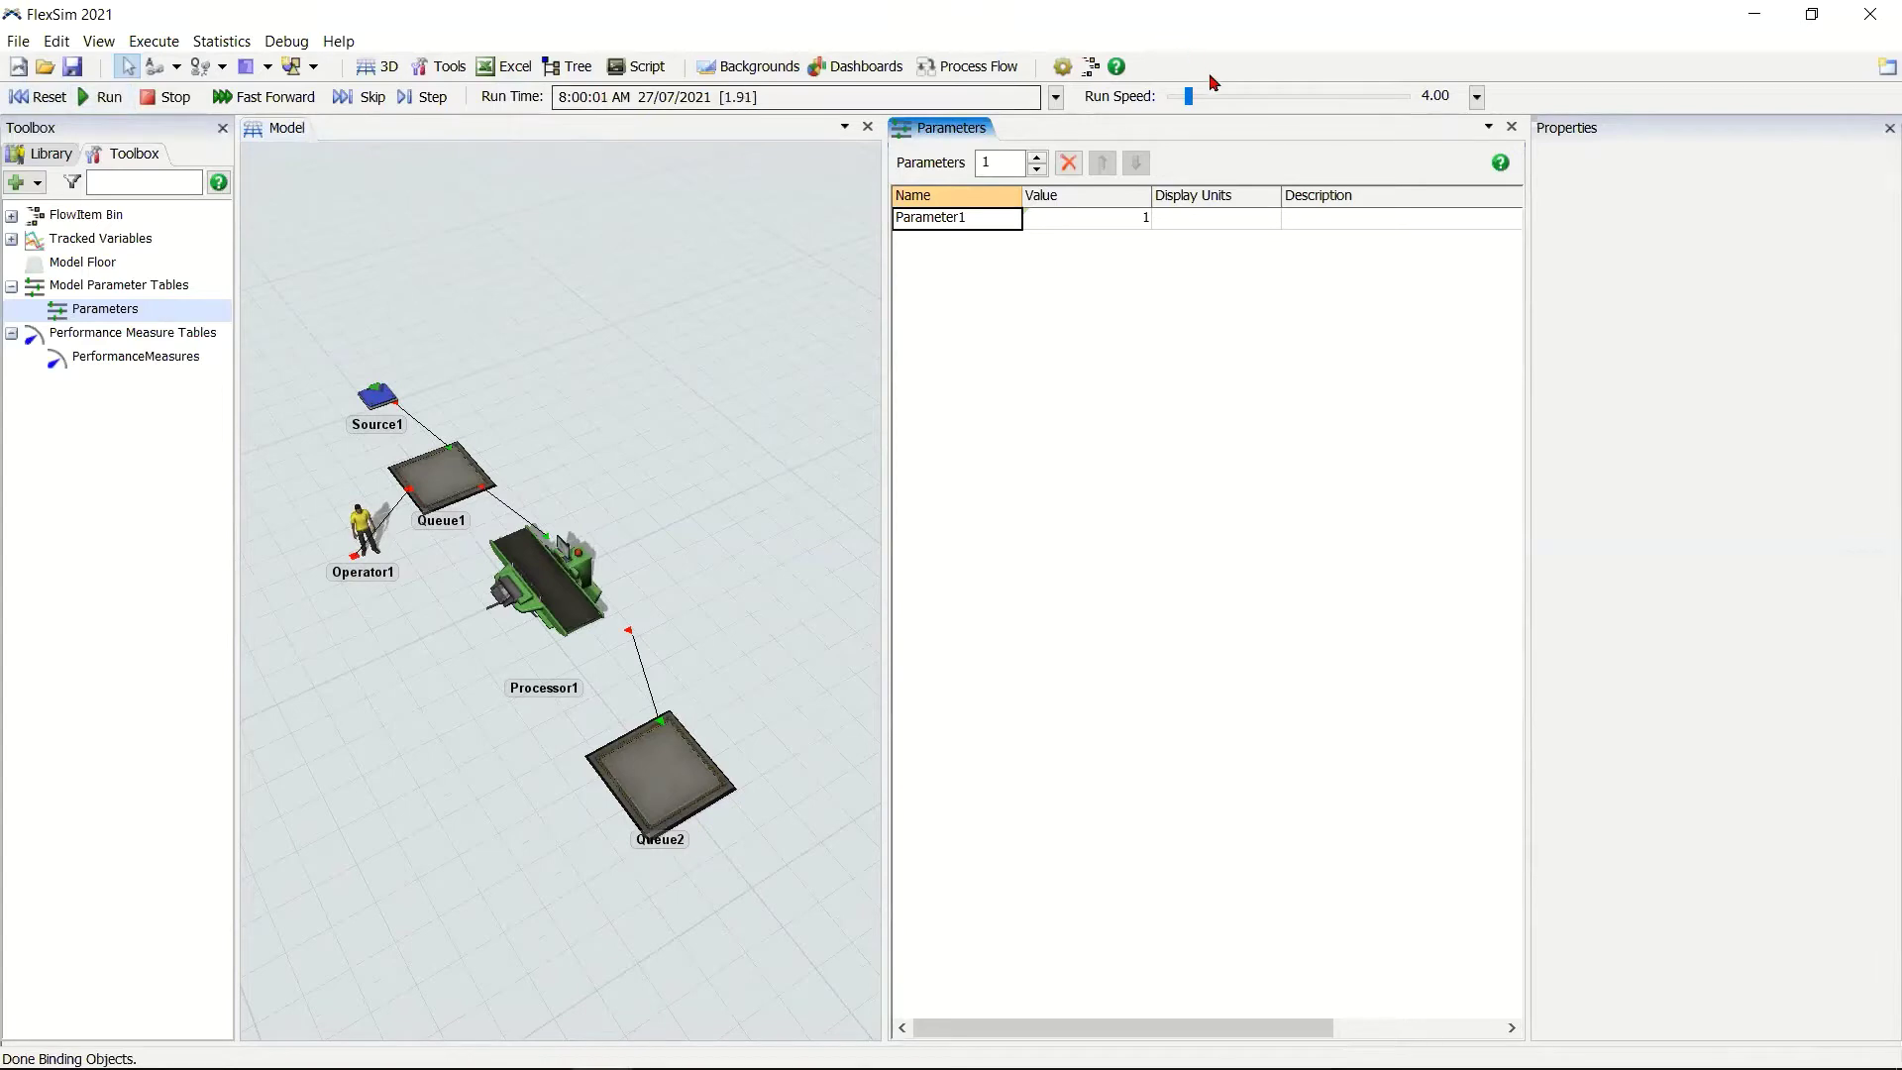
pyautogui.moveTo(1188, 96); pyautogui.dragTo(1216, 99)
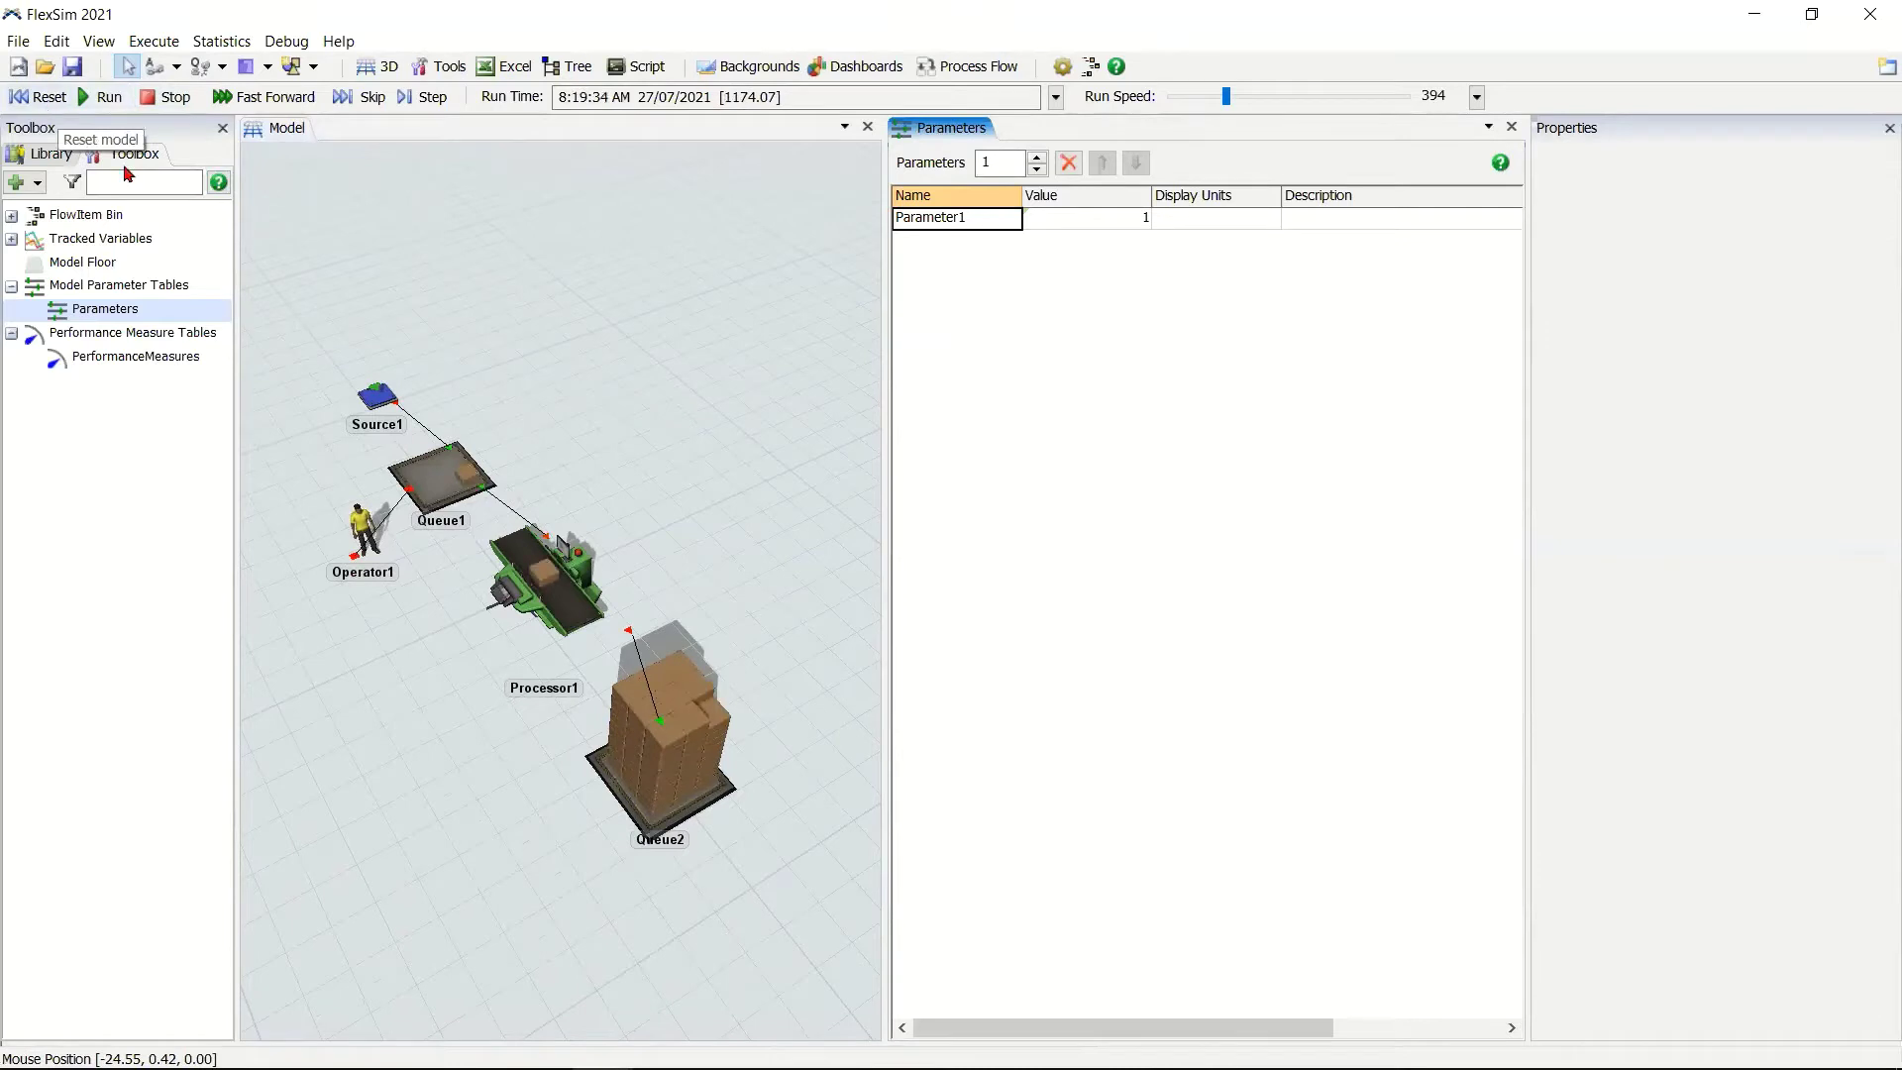
pyautogui.click(41, 96)
# Set Processor1's process time to 30 s.
pyautogui.click(525, 566)
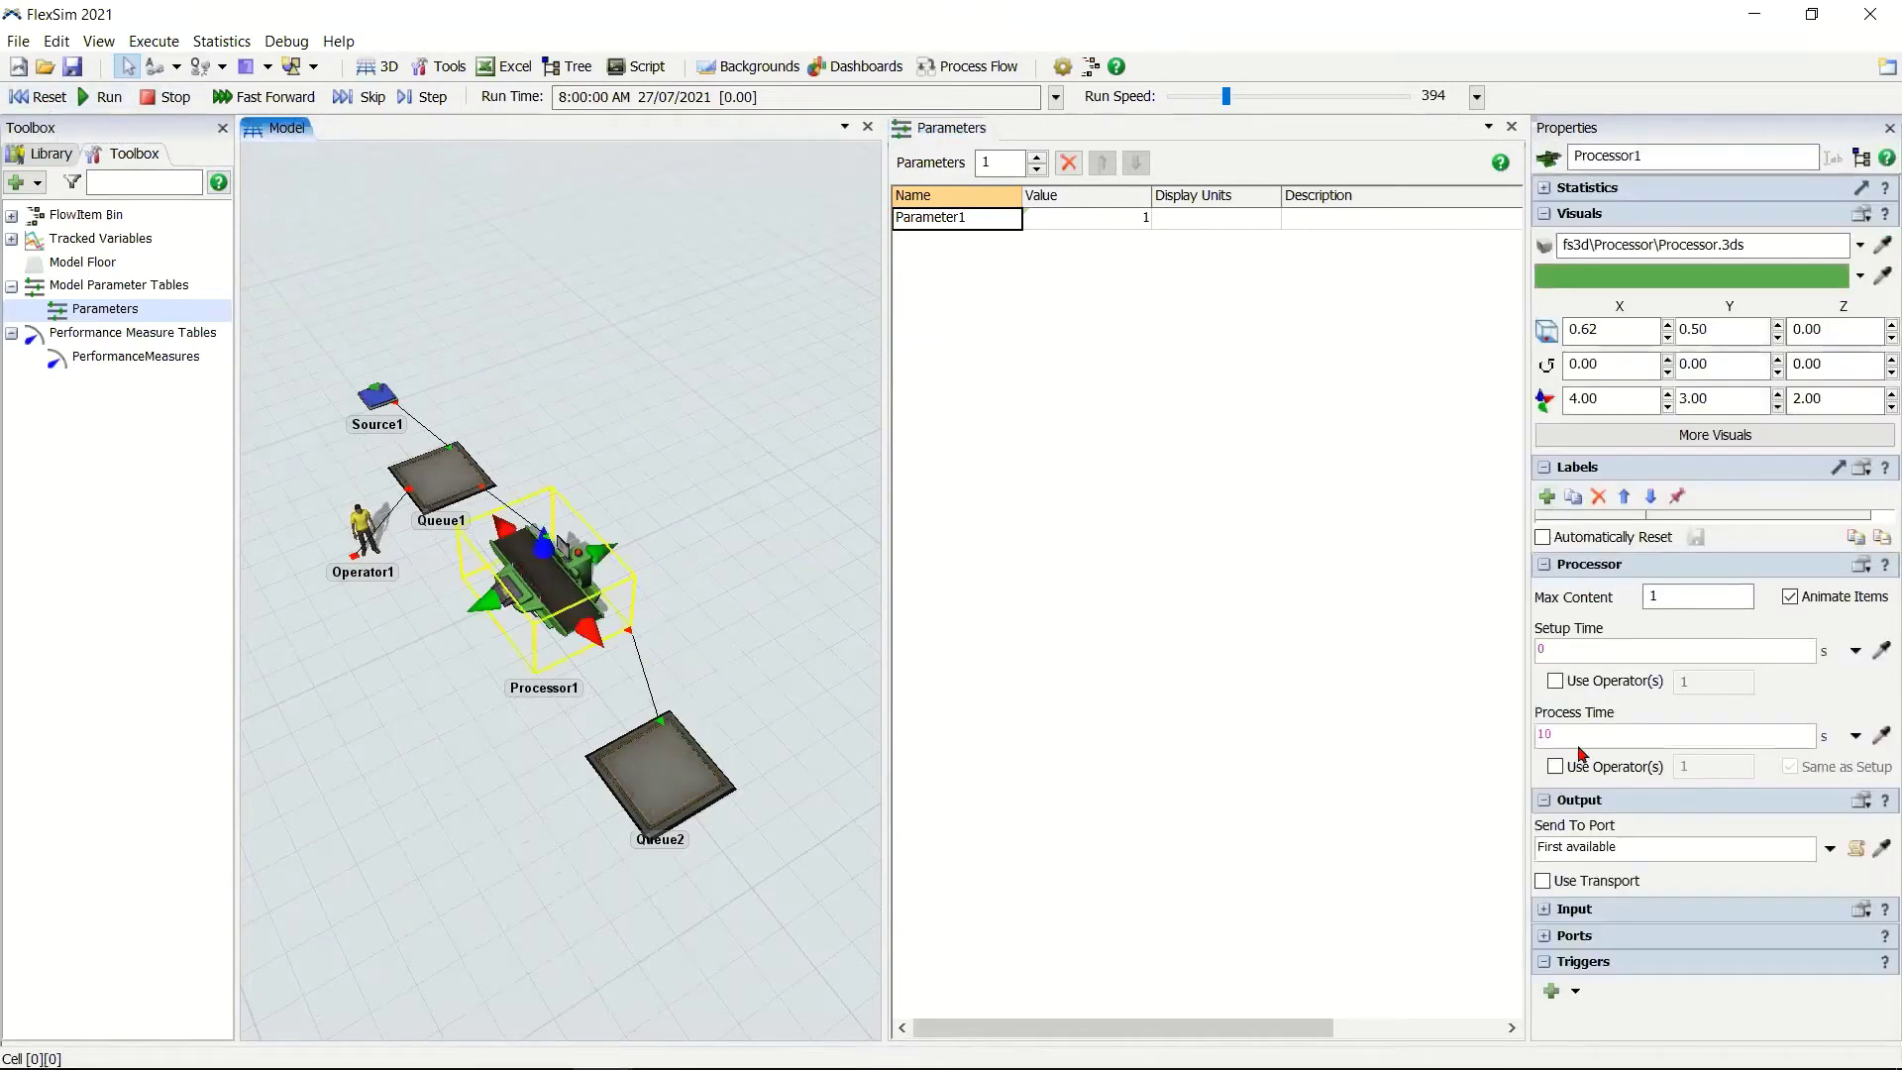
pyautogui.click(1571, 731)
pyautogui.moveTo(1570, 730); pyautogui.dragTo(1514, 738)
pyautogui.write('30')
pyautogui.click(650, 280)
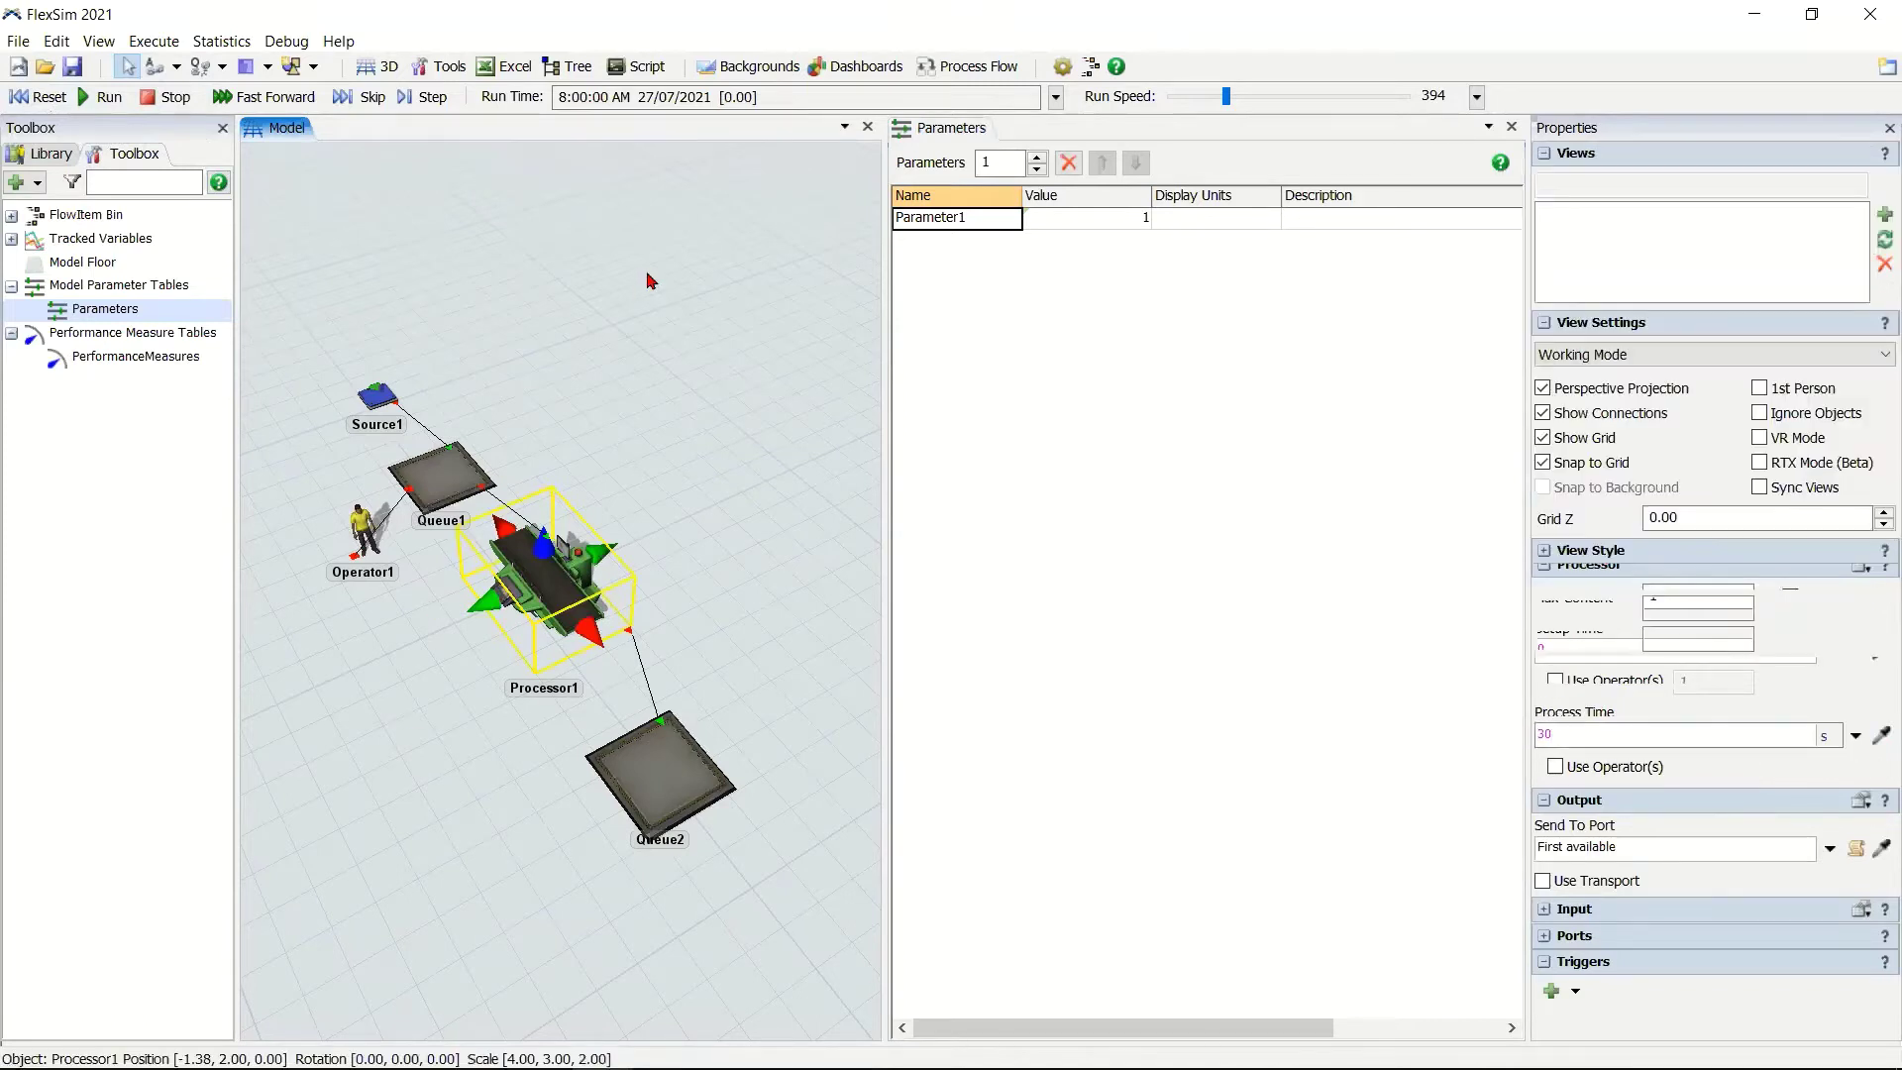
# Run the model from the start, inspect the content accumulated in Queue1, and reset the run.
pyautogui.click(40, 109)
pyautogui.click(90, 103)
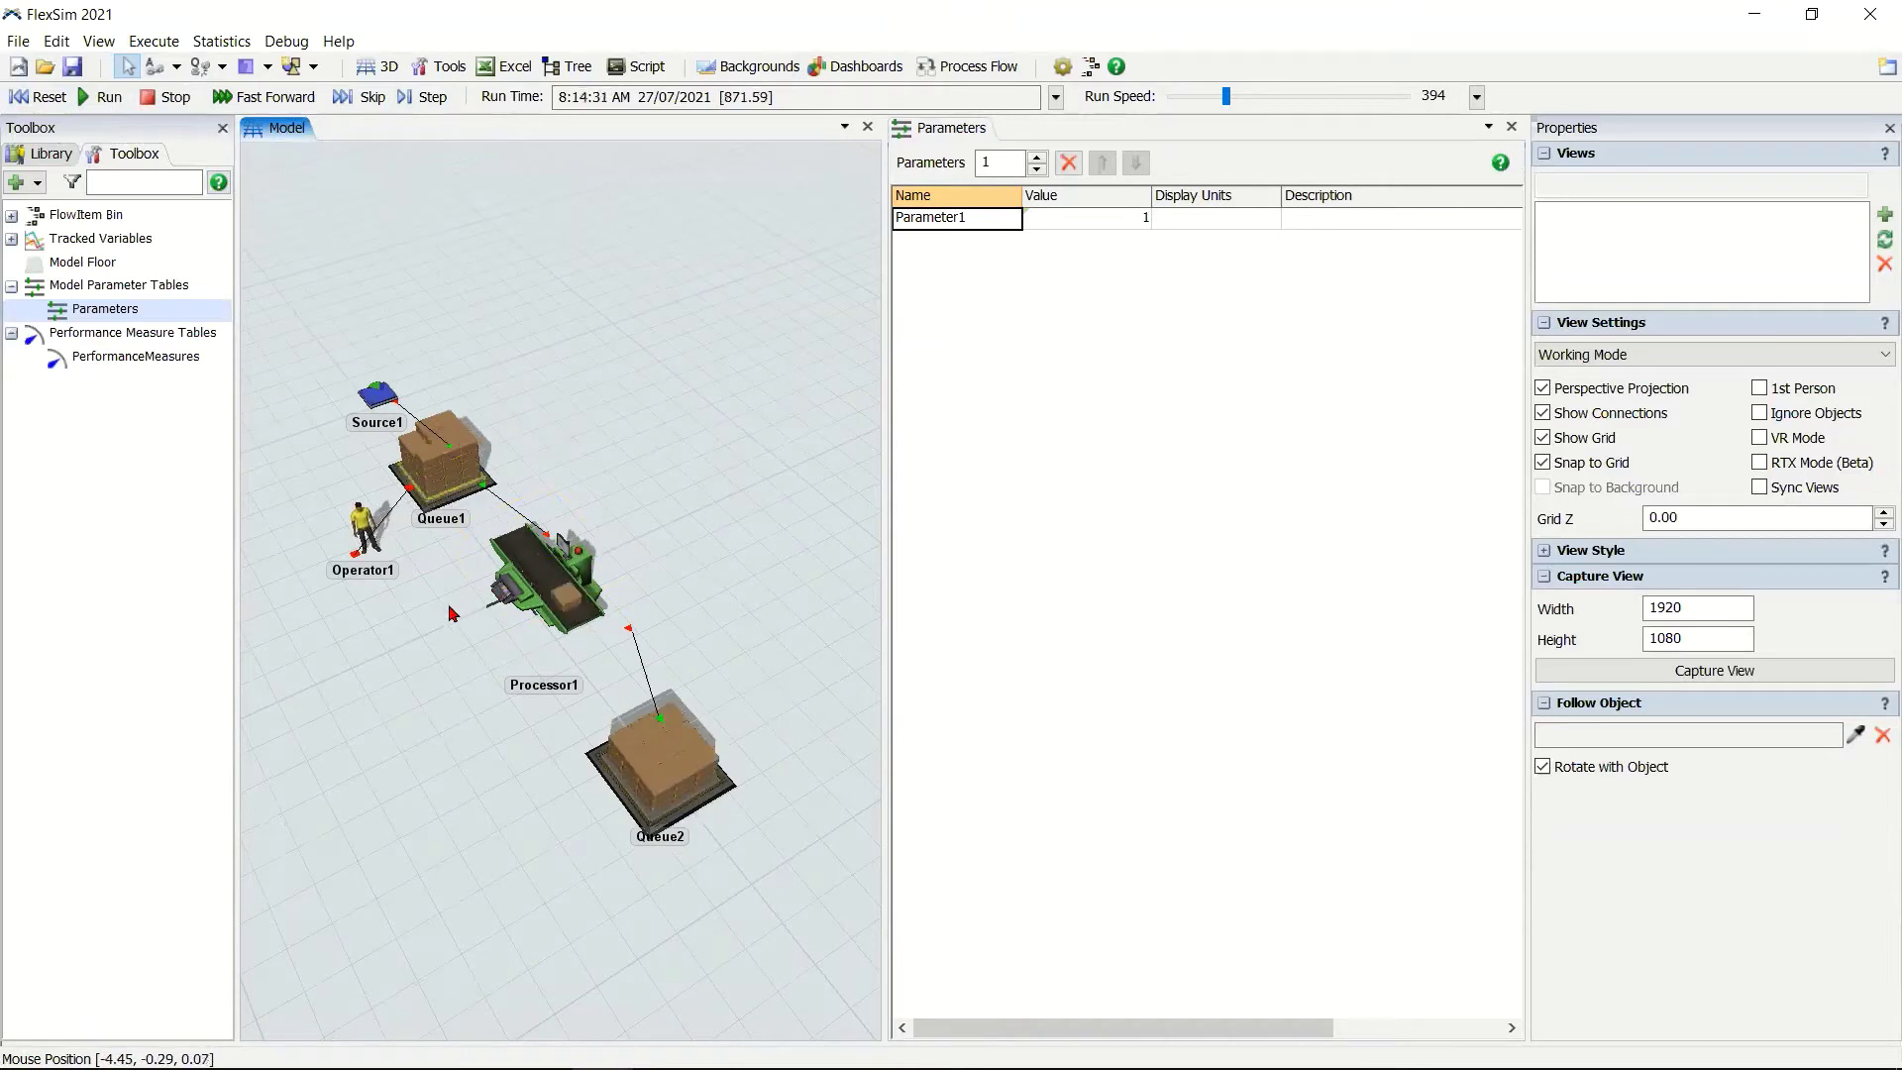
pyautogui.scroll(1, 477, 500)
pyautogui.scroll(4, 477, 500)
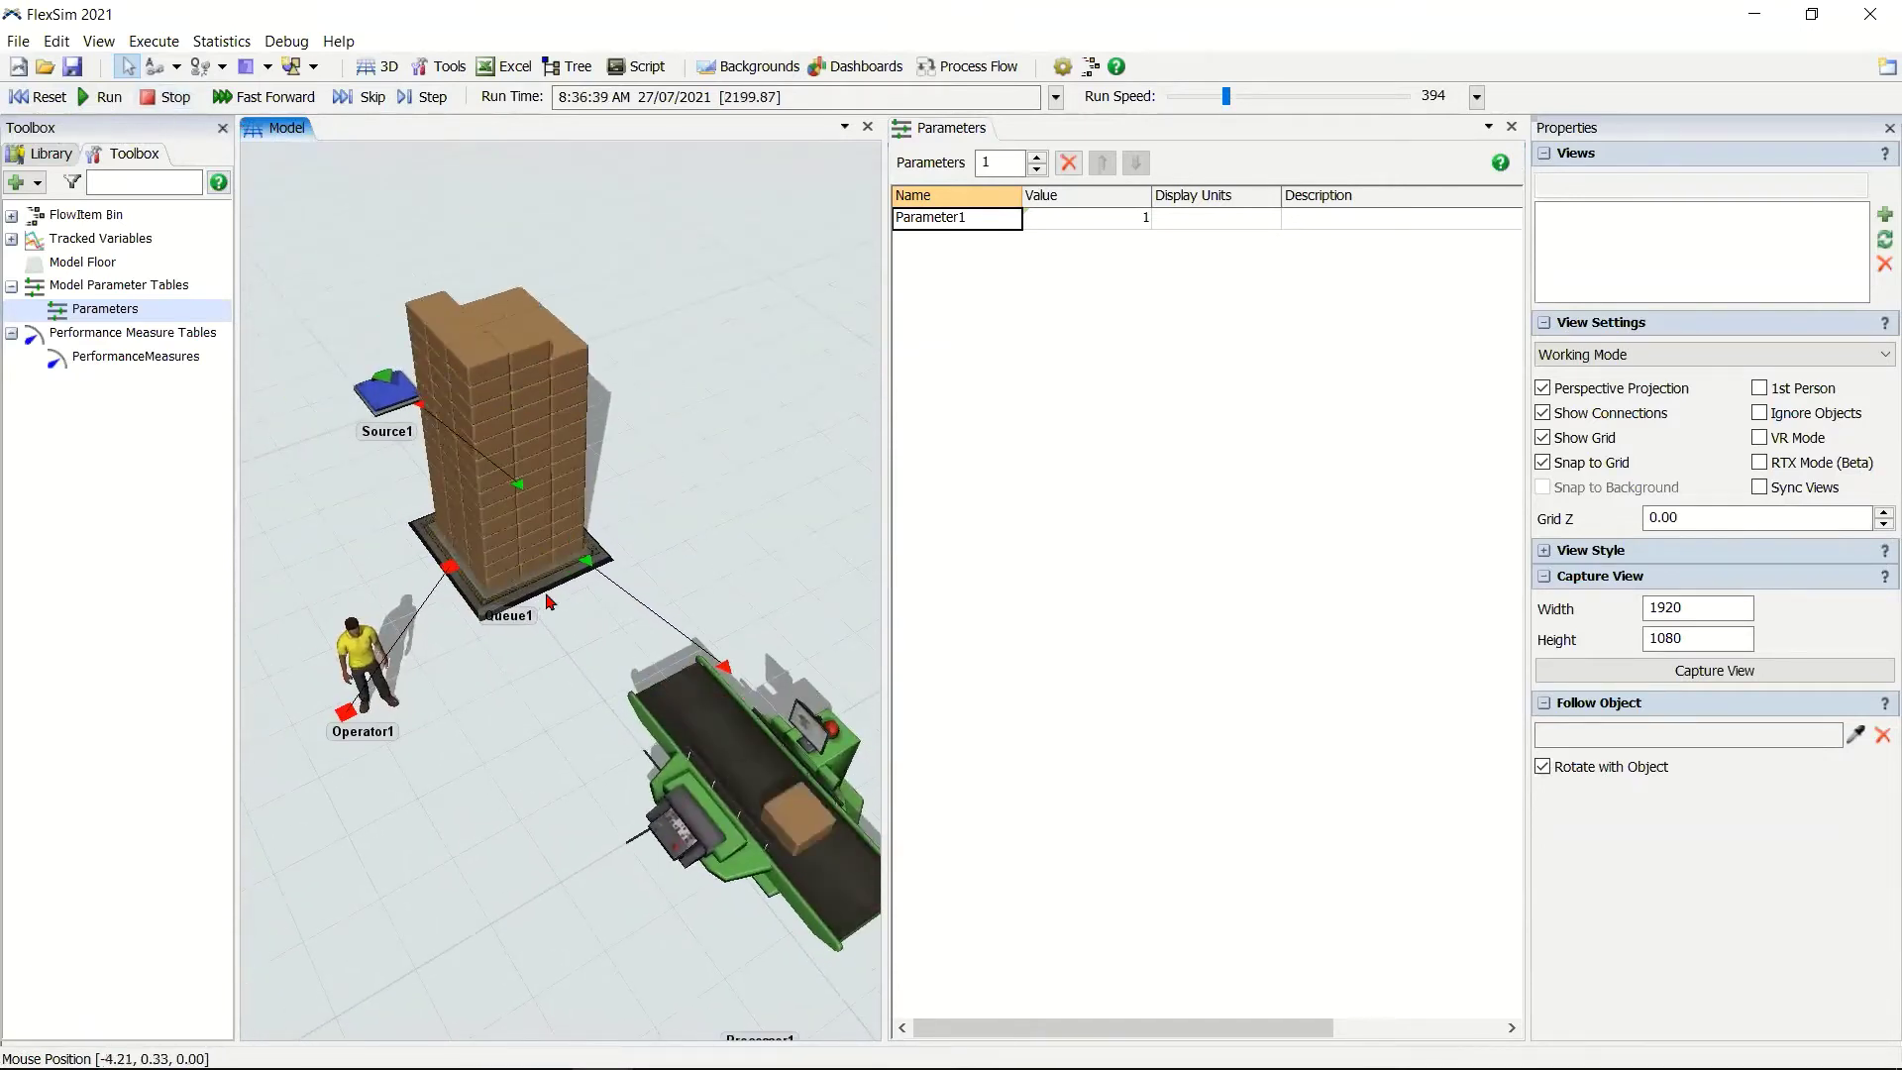
pyautogui.click(572, 578)
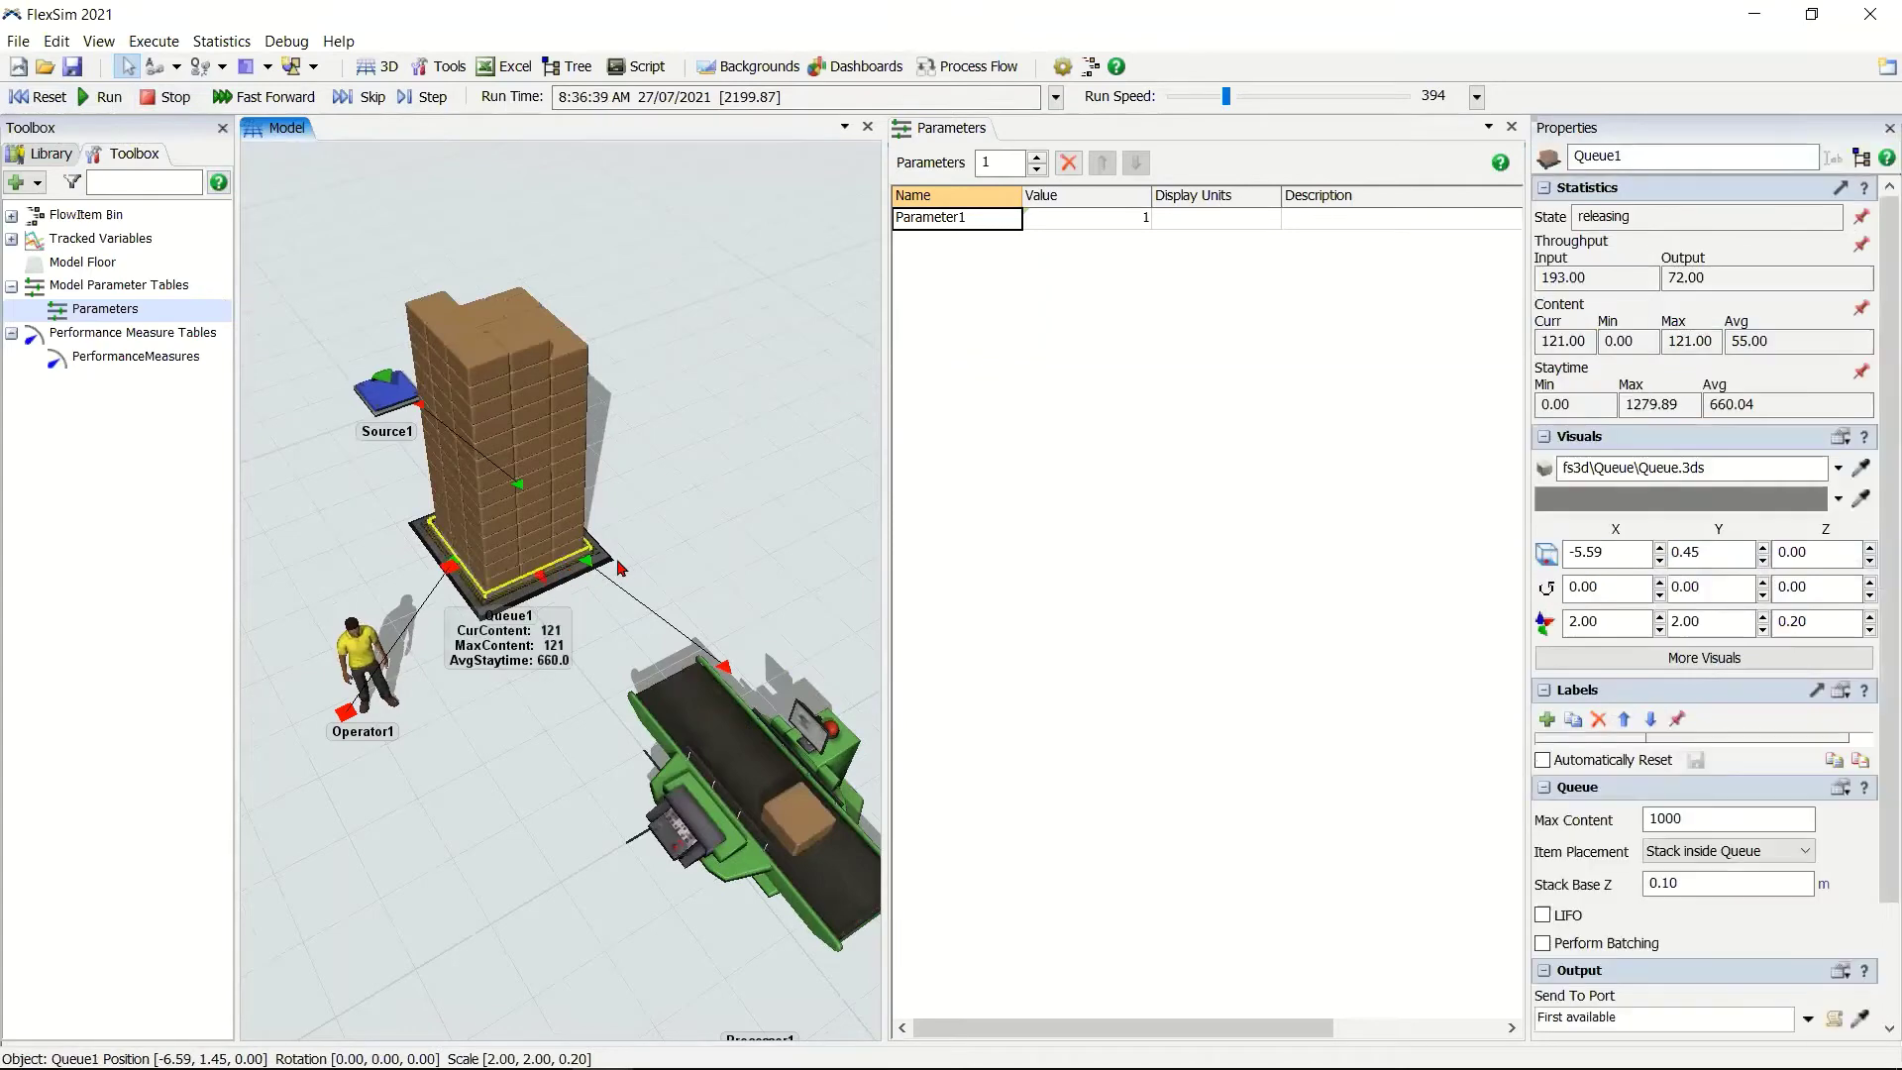
pyautogui.click(39, 96)
# Rename the table's only parameter as Capacidad Q1.
pyautogui.doubleClick(993, 217)
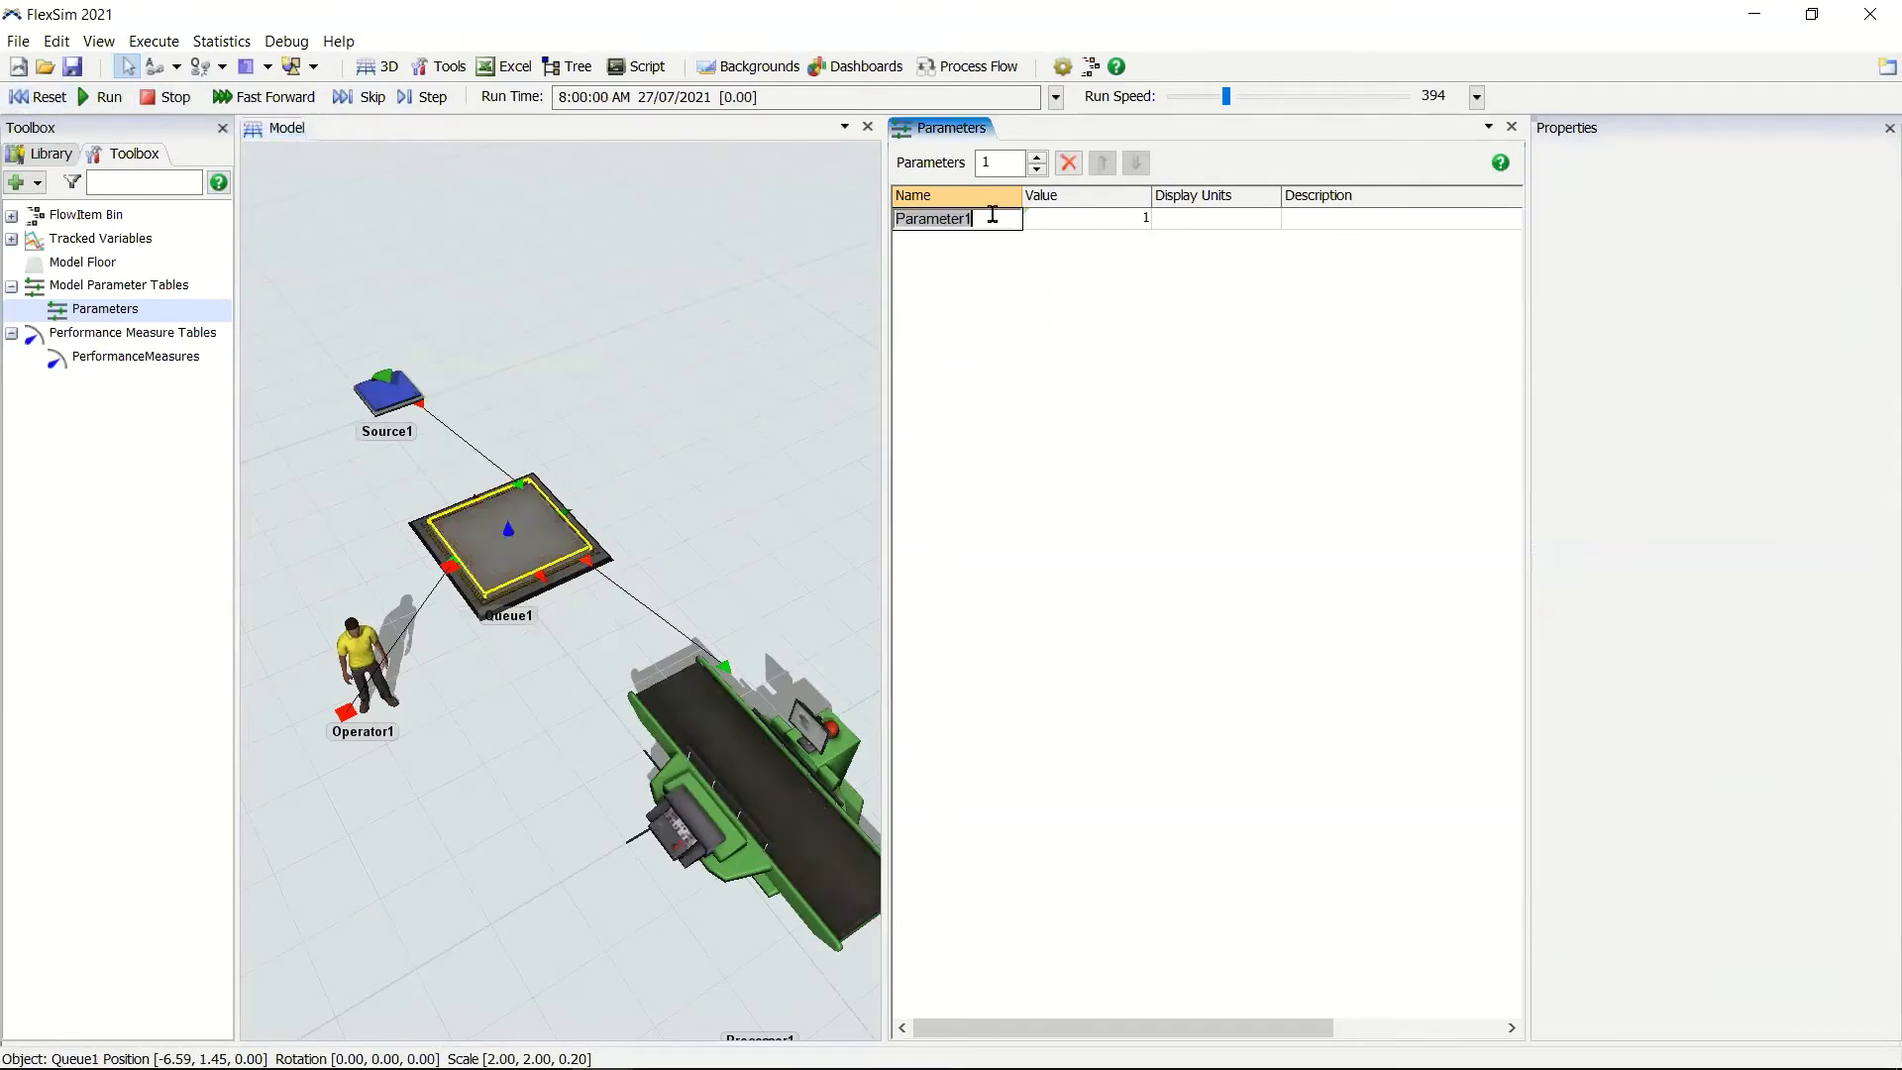
pyautogui.write('Ca')
pyautogui.press('BackSpace')
pyautogui.press('BackSpace')
pyautogui.write('CApa')
pyautogui.press('BackSpace')
pyautogui.press('BackSpace')
pyautogui.press('BackSpace')
pyautogui.write('apacida')
pyautogui.write('a')
pyautogui.press('BackSpace')
pyautogui.write('d Q1')
pyautogui.press('Tab')
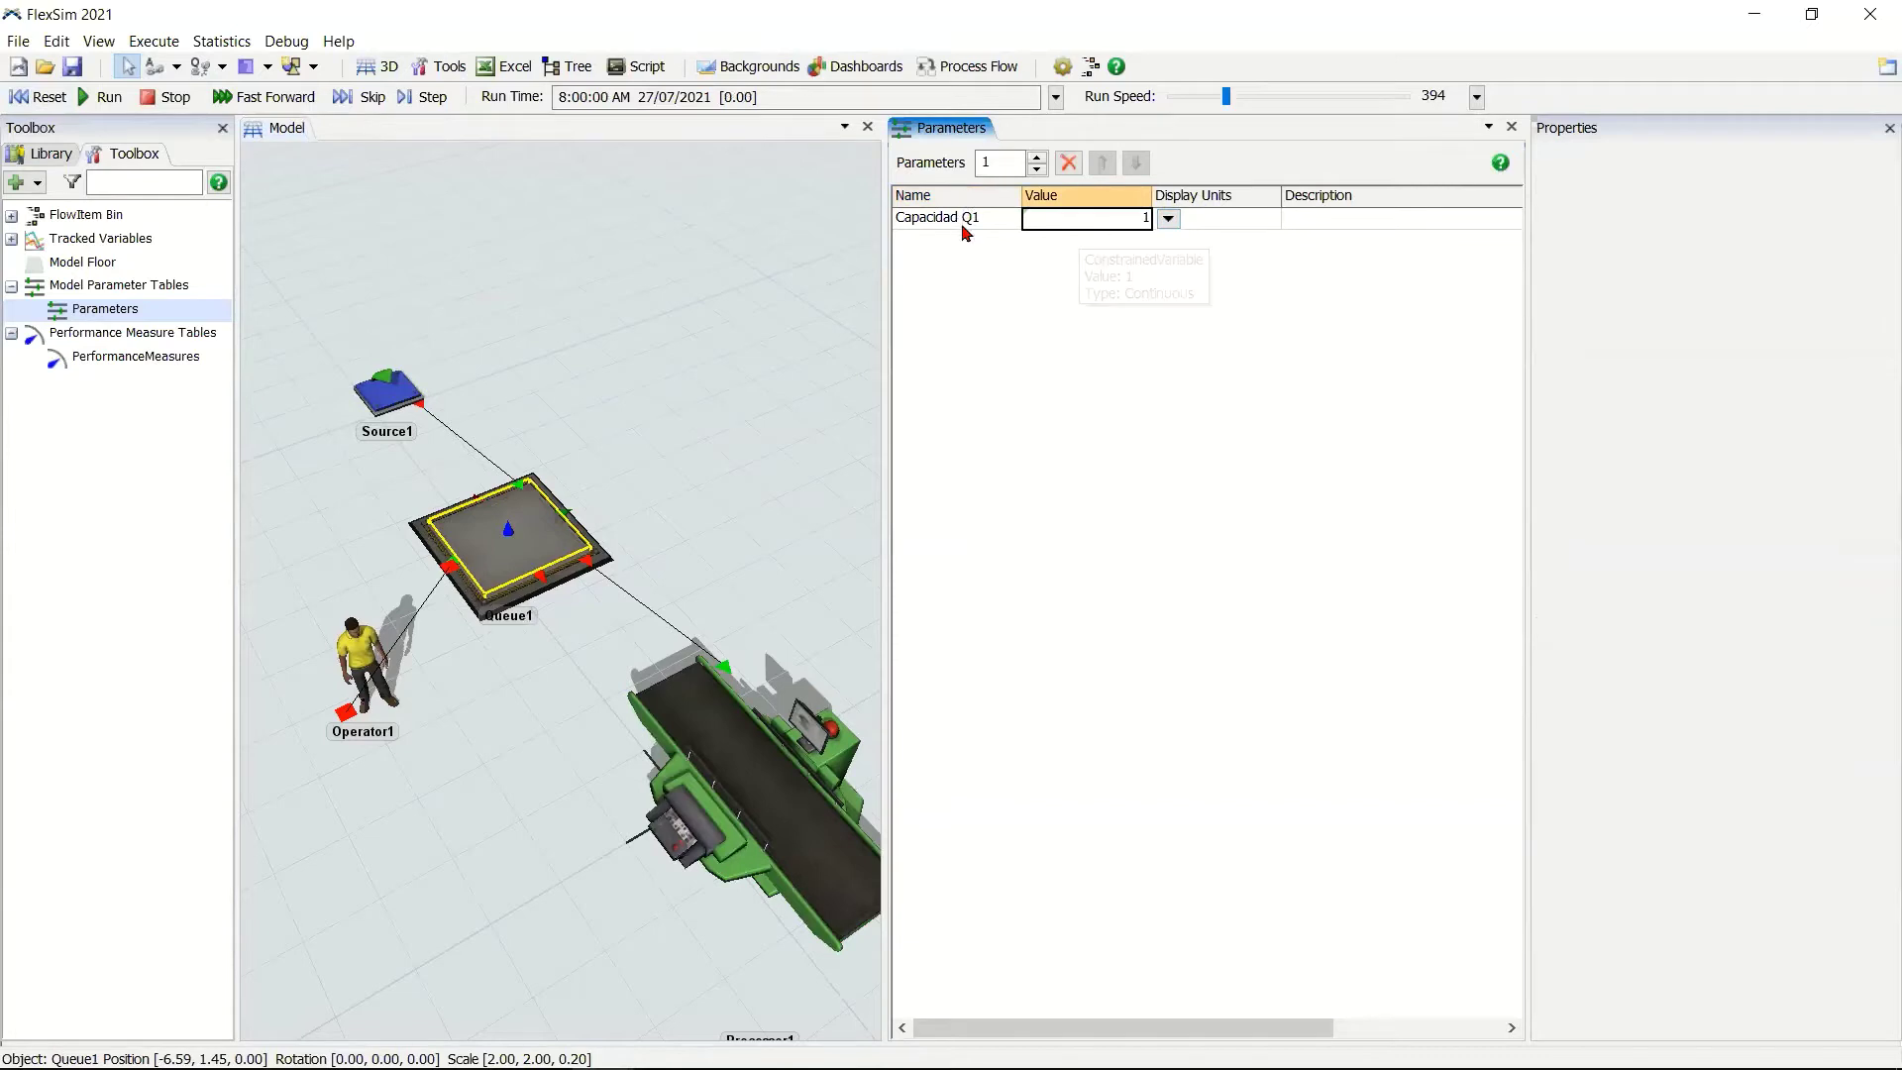
# Check Queue1's properties and define the Capacidad Q1 parameter as Integer with an upper bound of 100.
pyautogui.click(1168, 218)
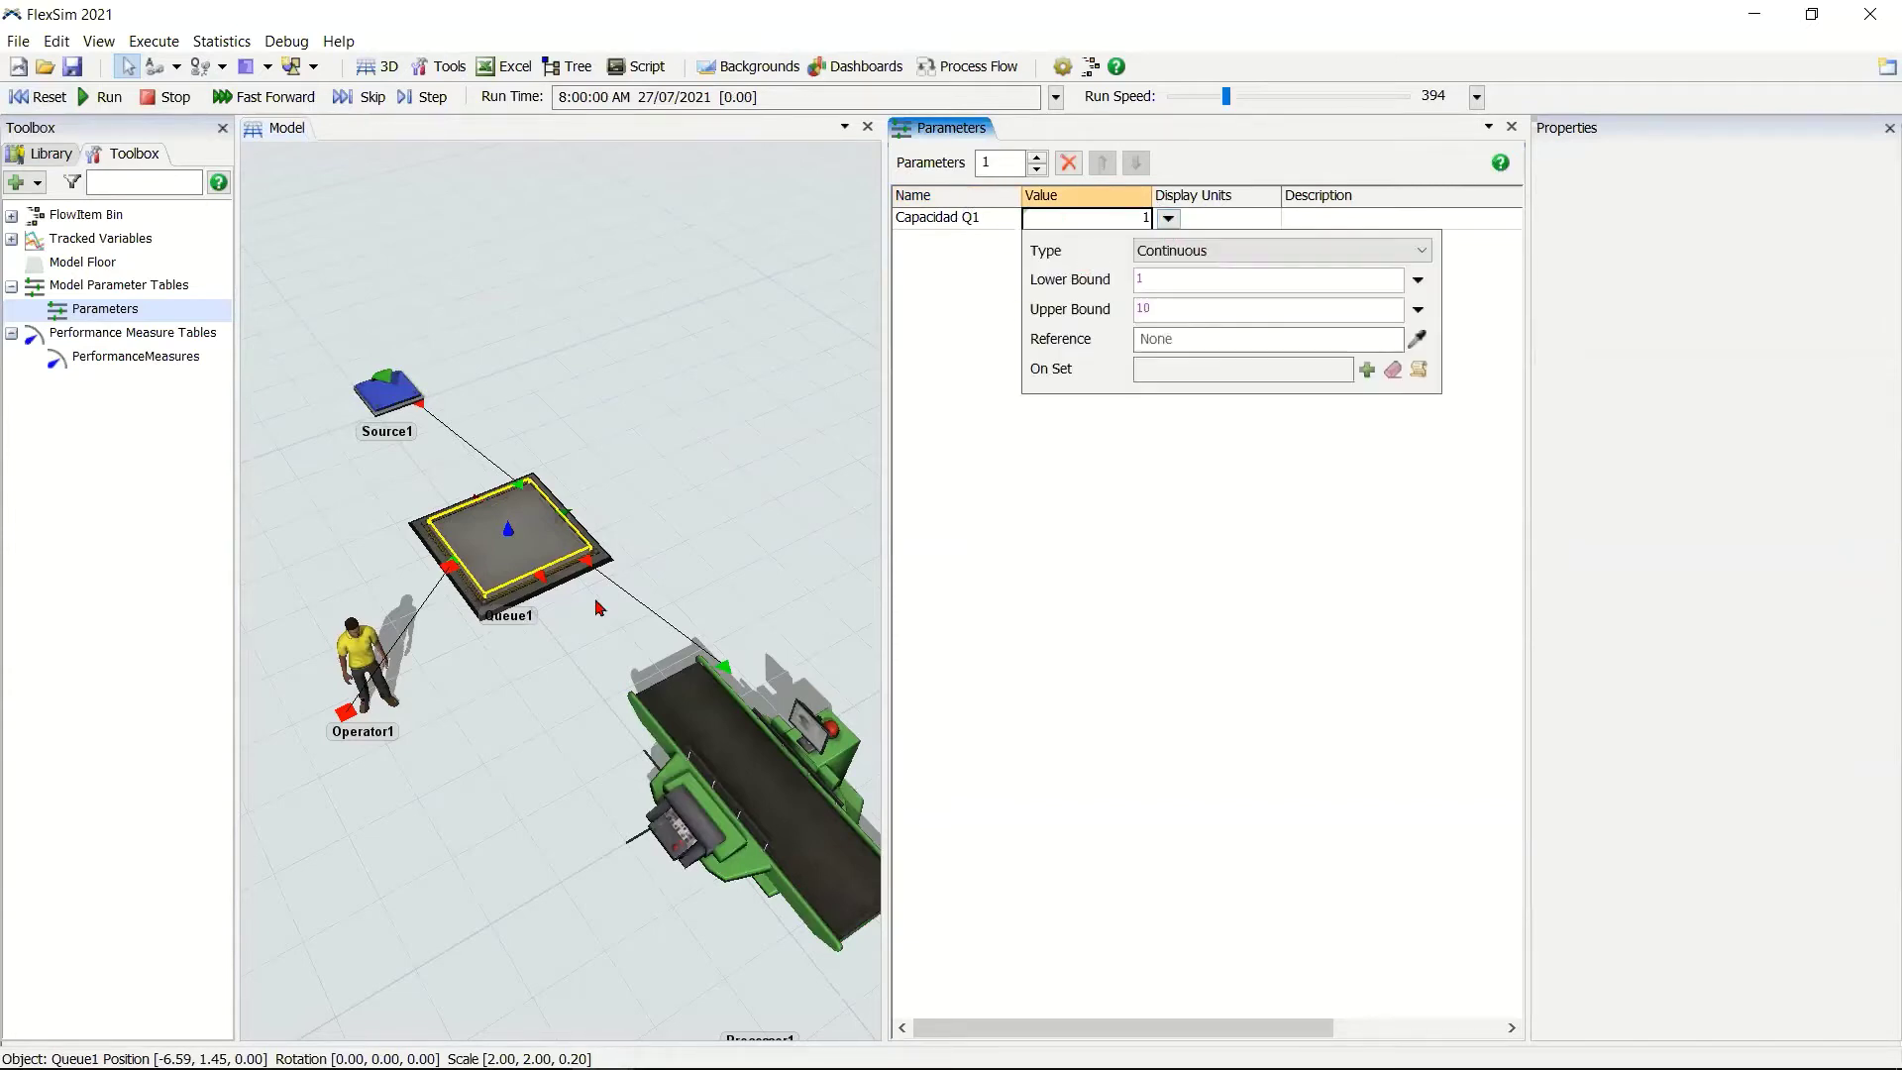
pyautogui.click(561, 571)
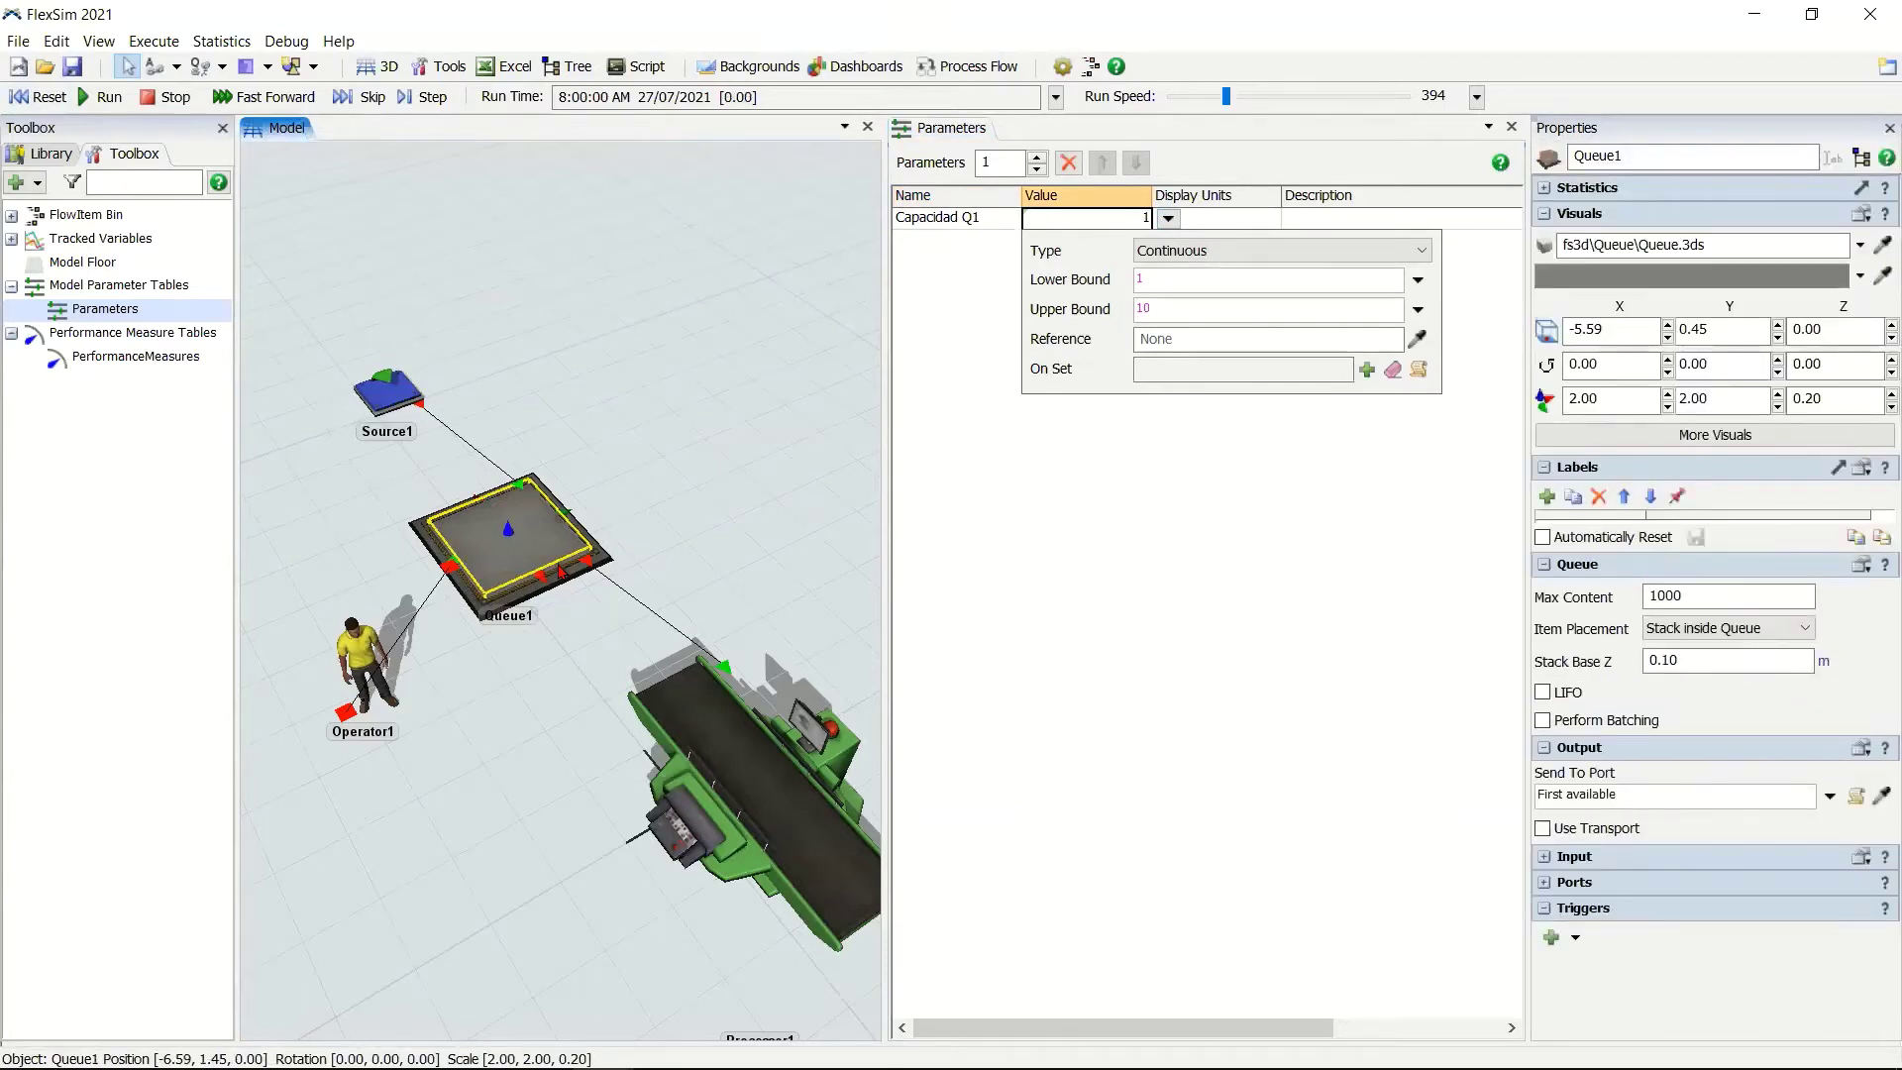
pyautogui.click(1206, 263)
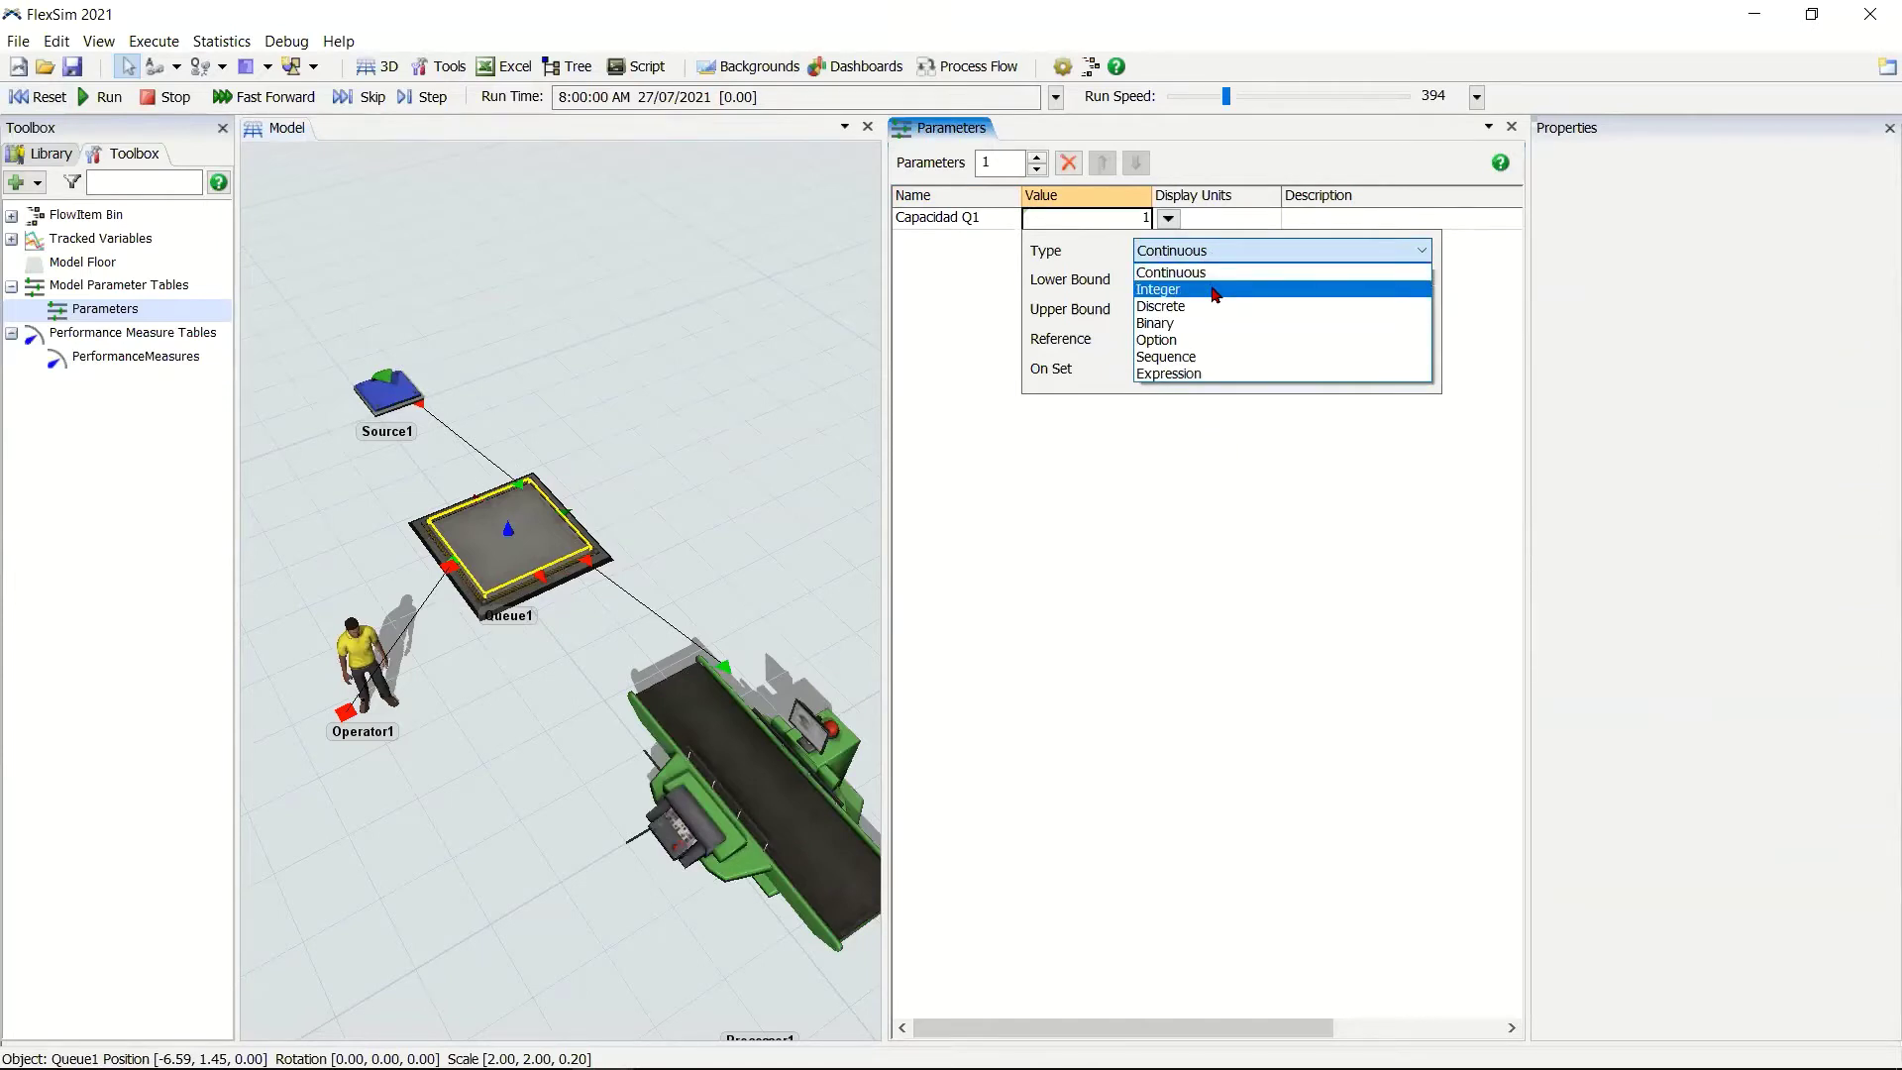
pyautogui.click(1215, 294)
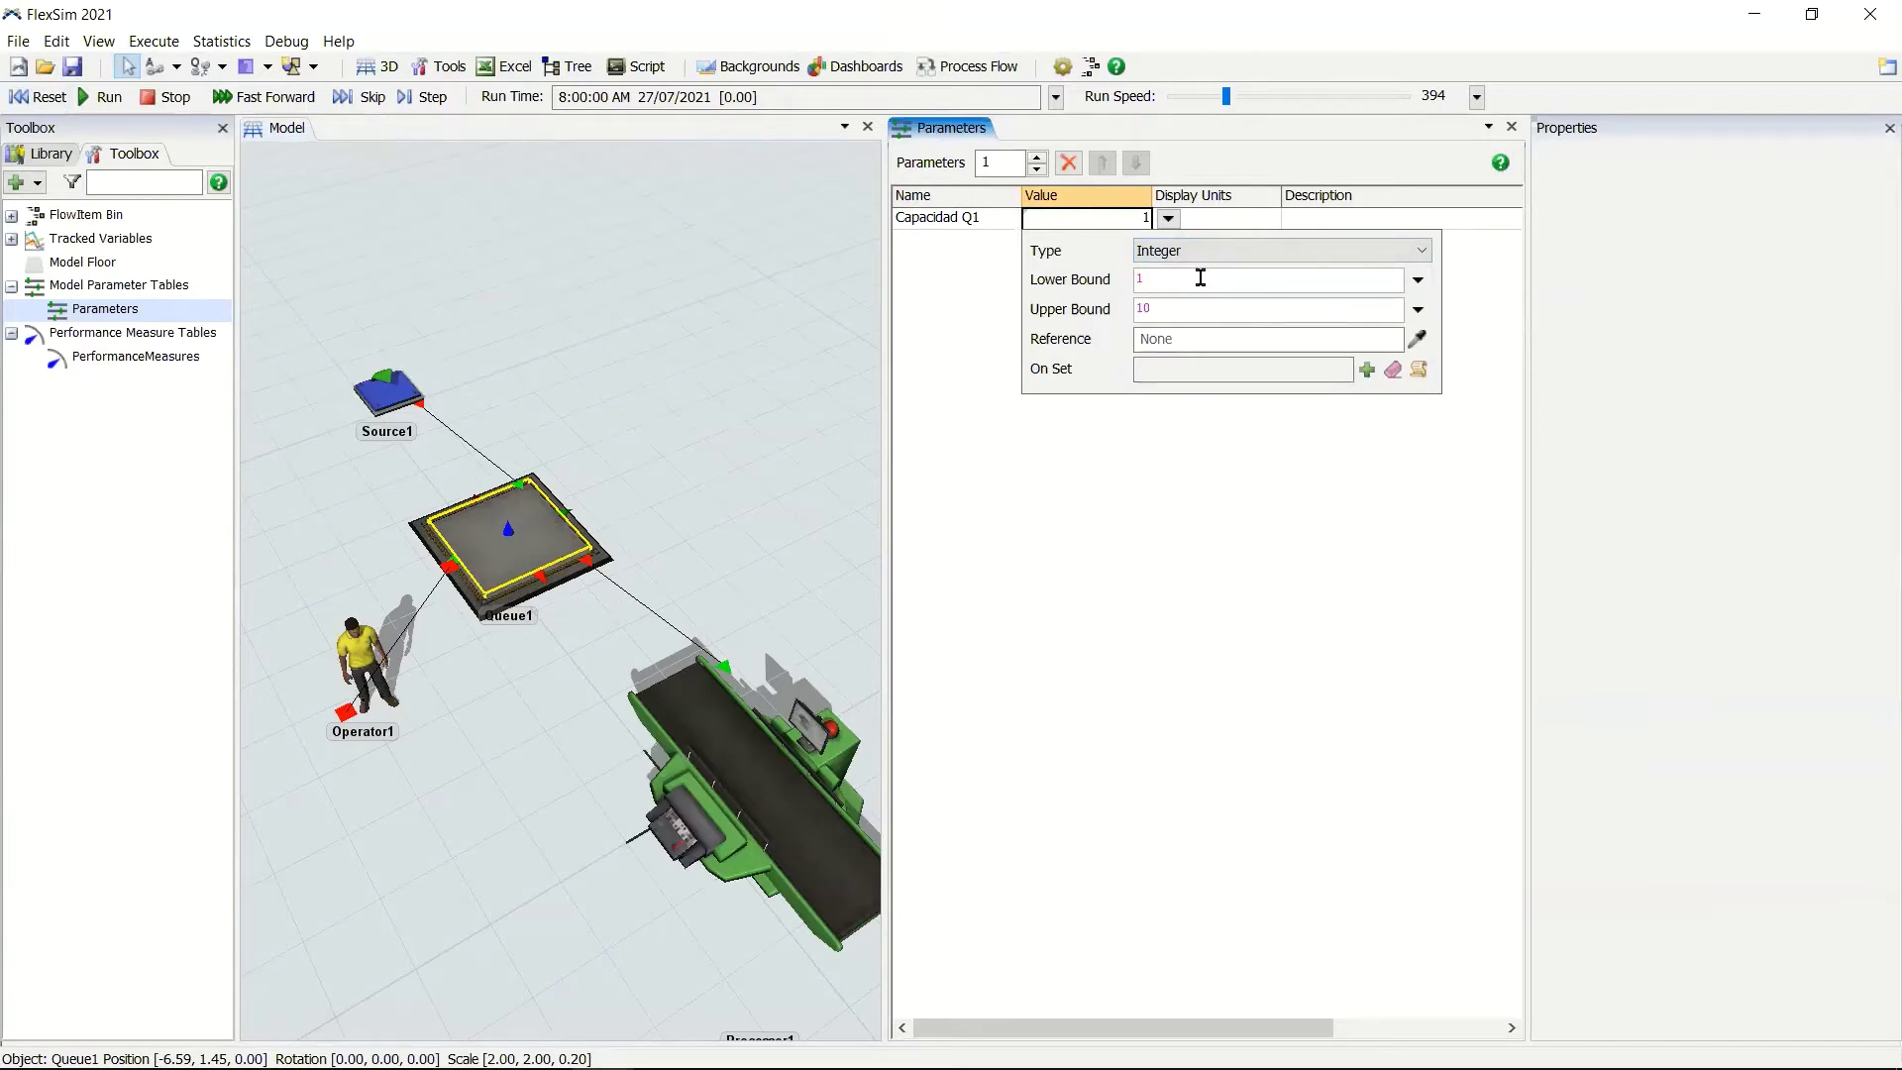
pyautogui.click(1182, 310)
pyautogui.write('0')
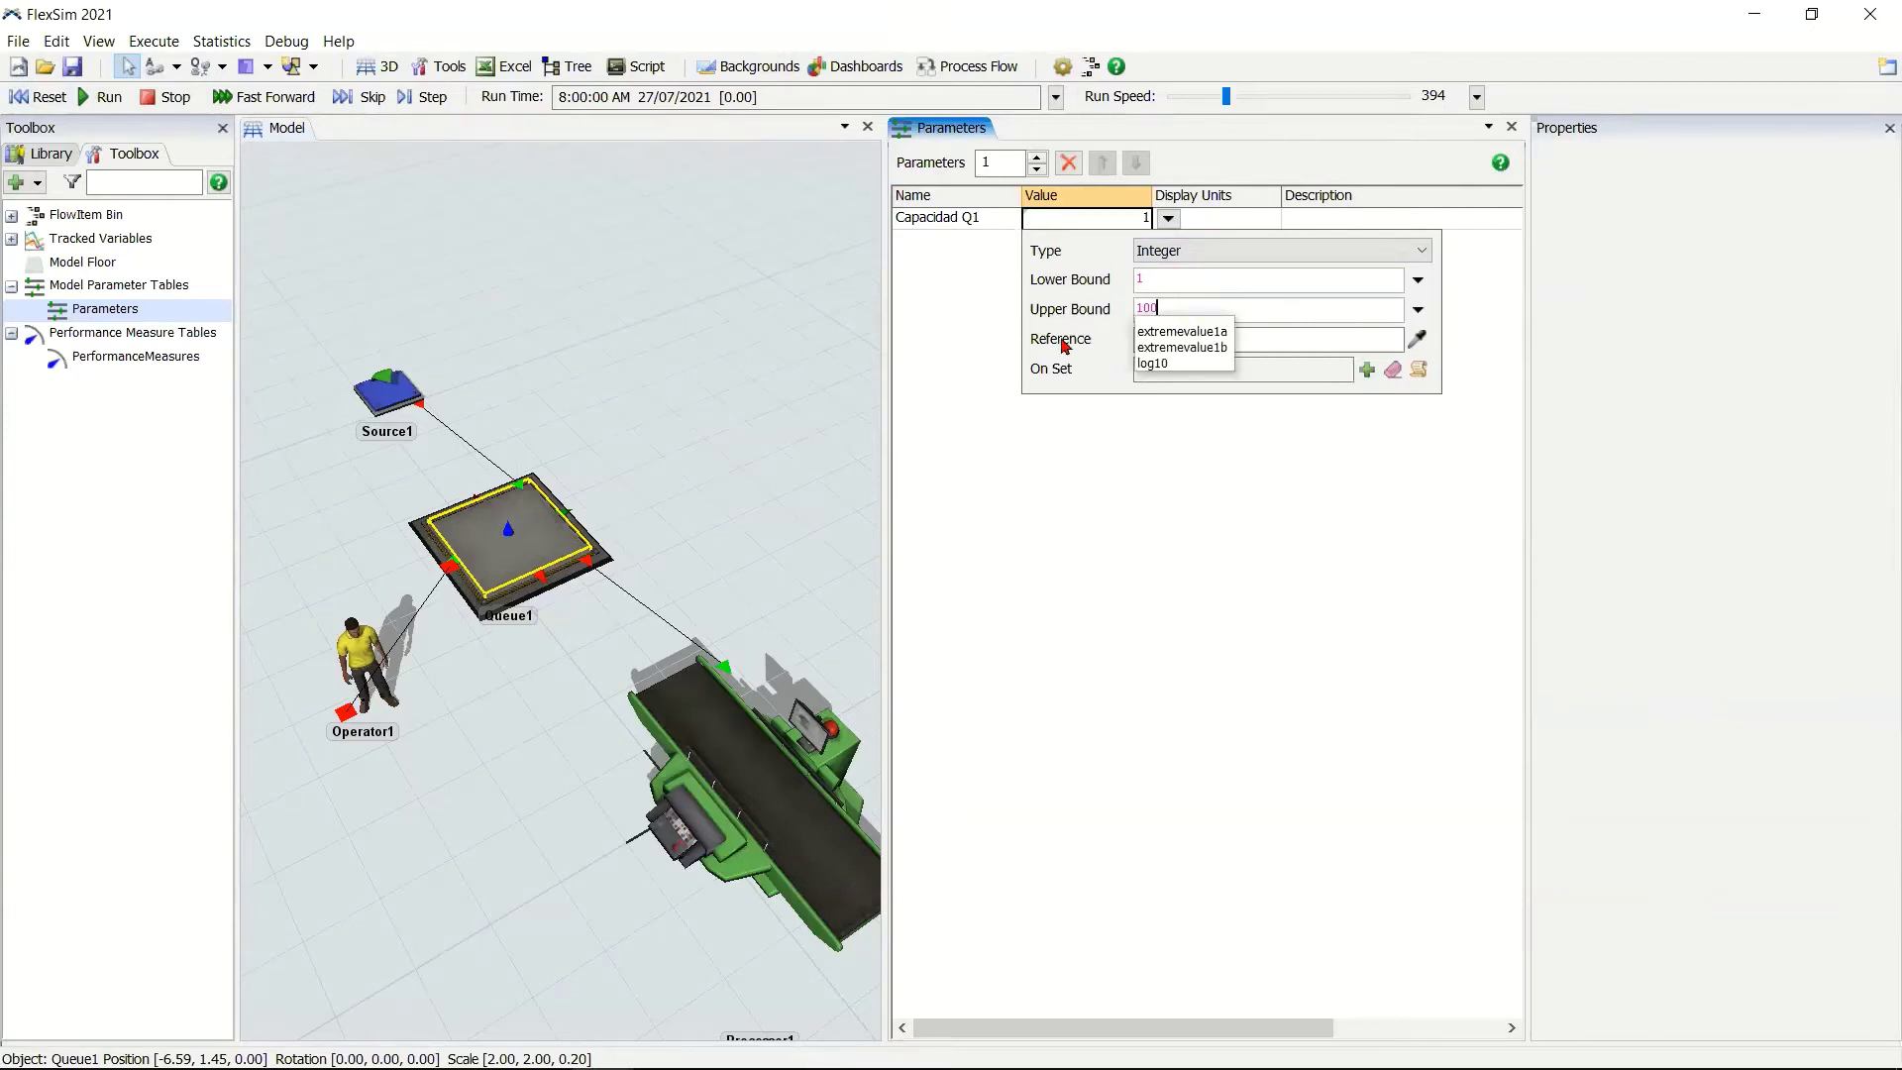
pyautogui.press('Return')
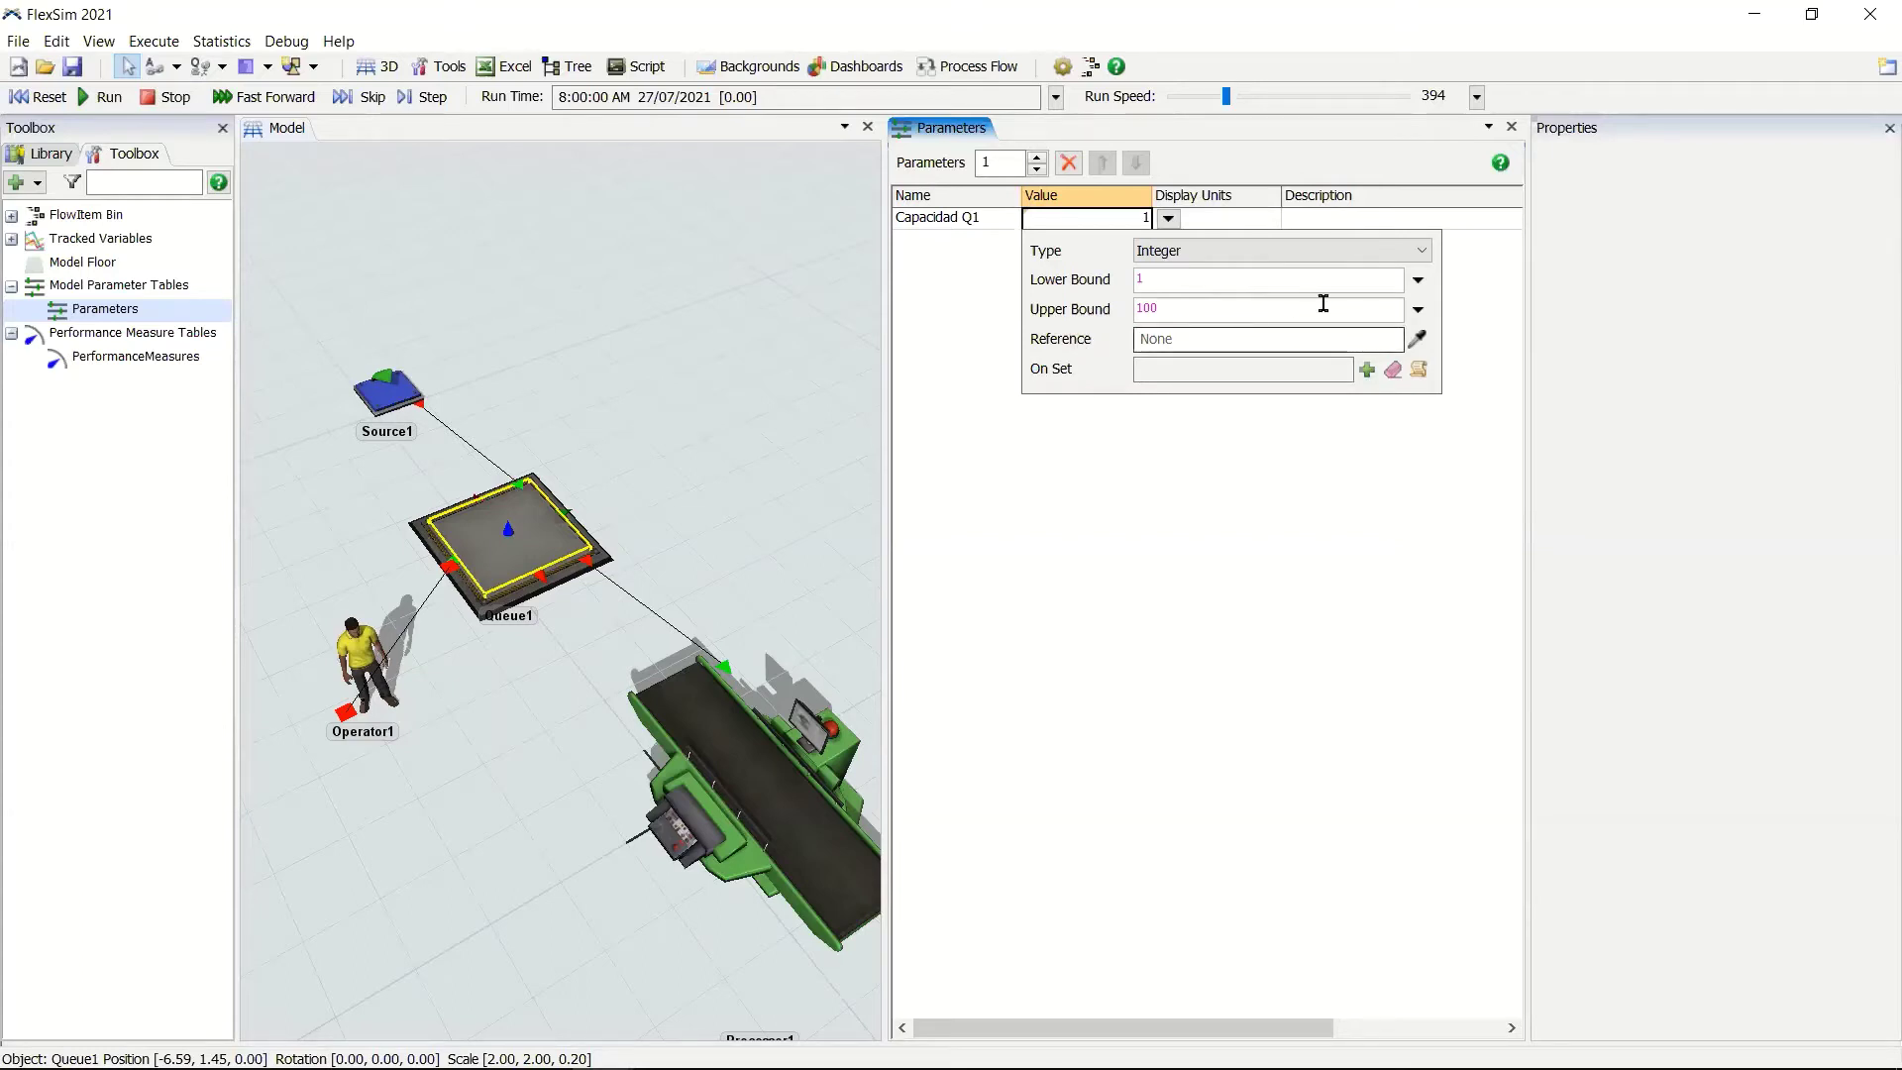
# Link the Capacidad Q1 parameter to Queue1's MaxContent property by sampling it as the reference.
pyautogui.click(1418, 341)
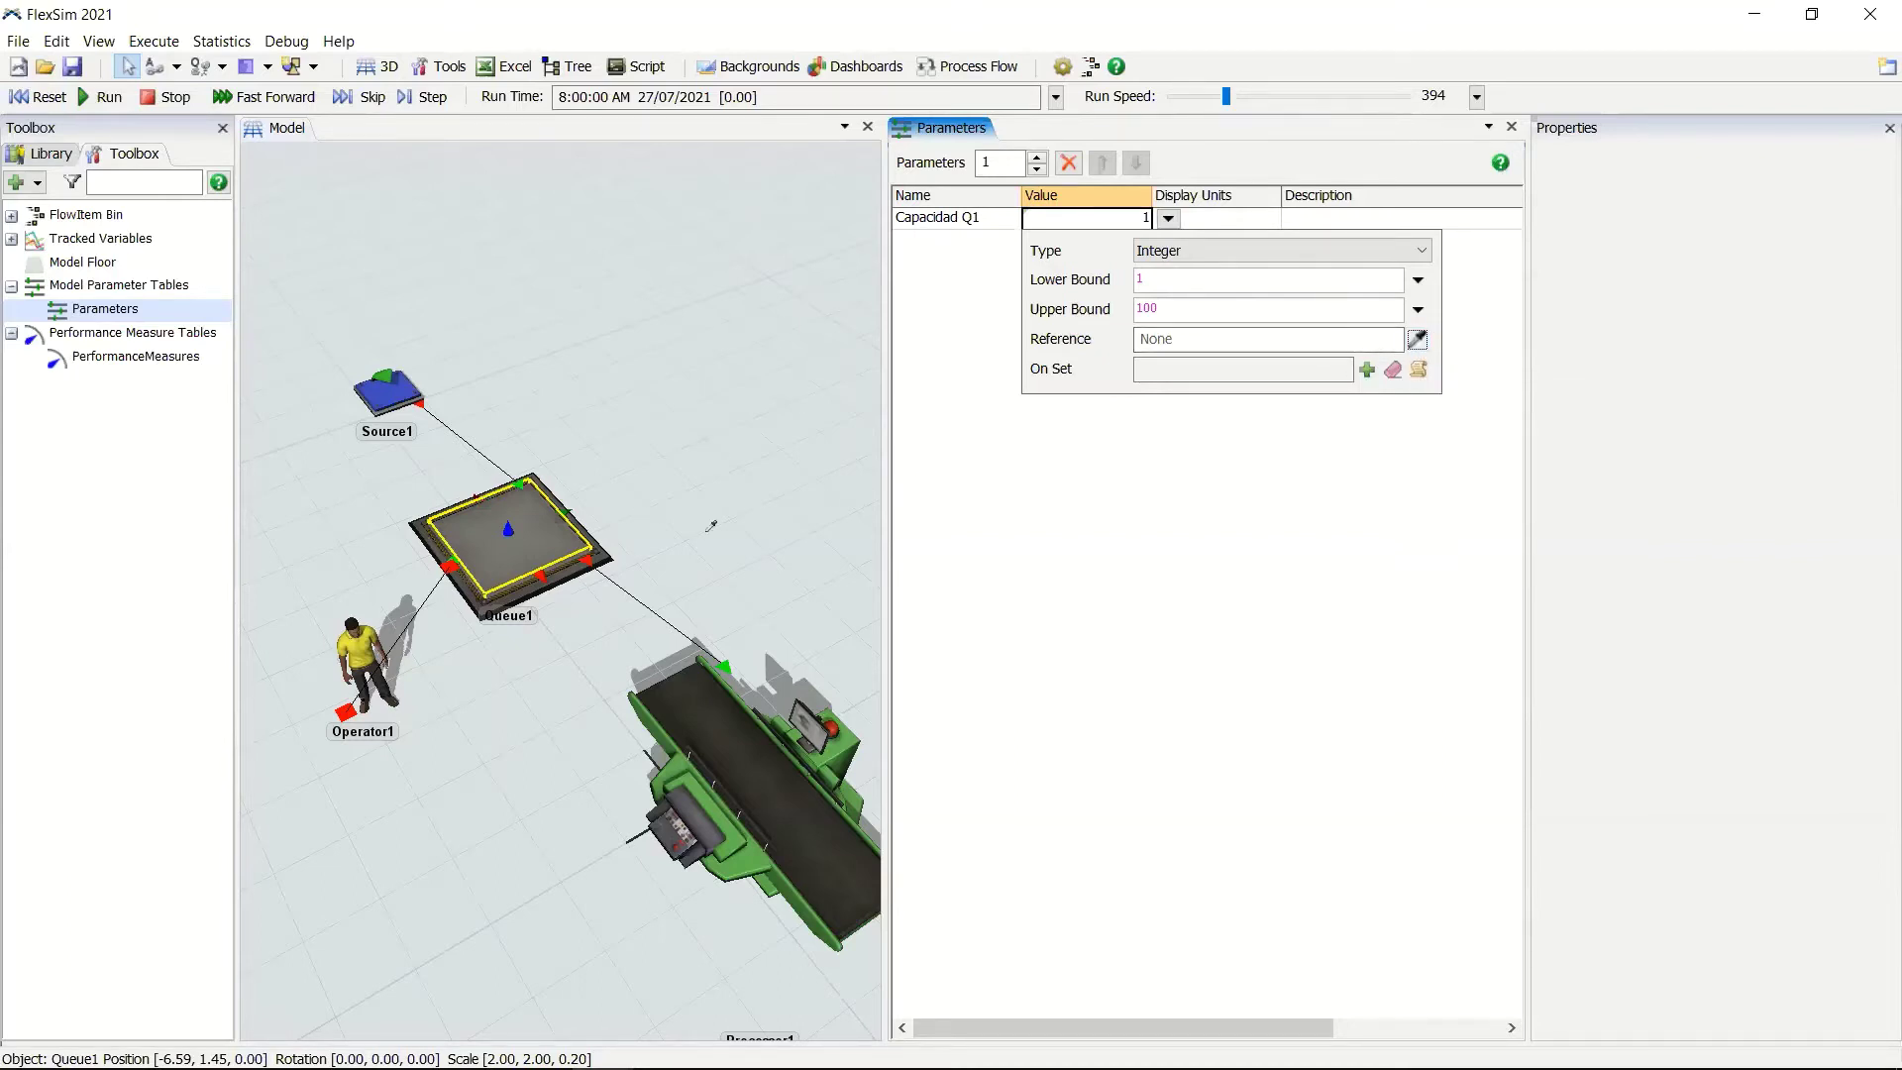
pyautogui.click(526, 533)
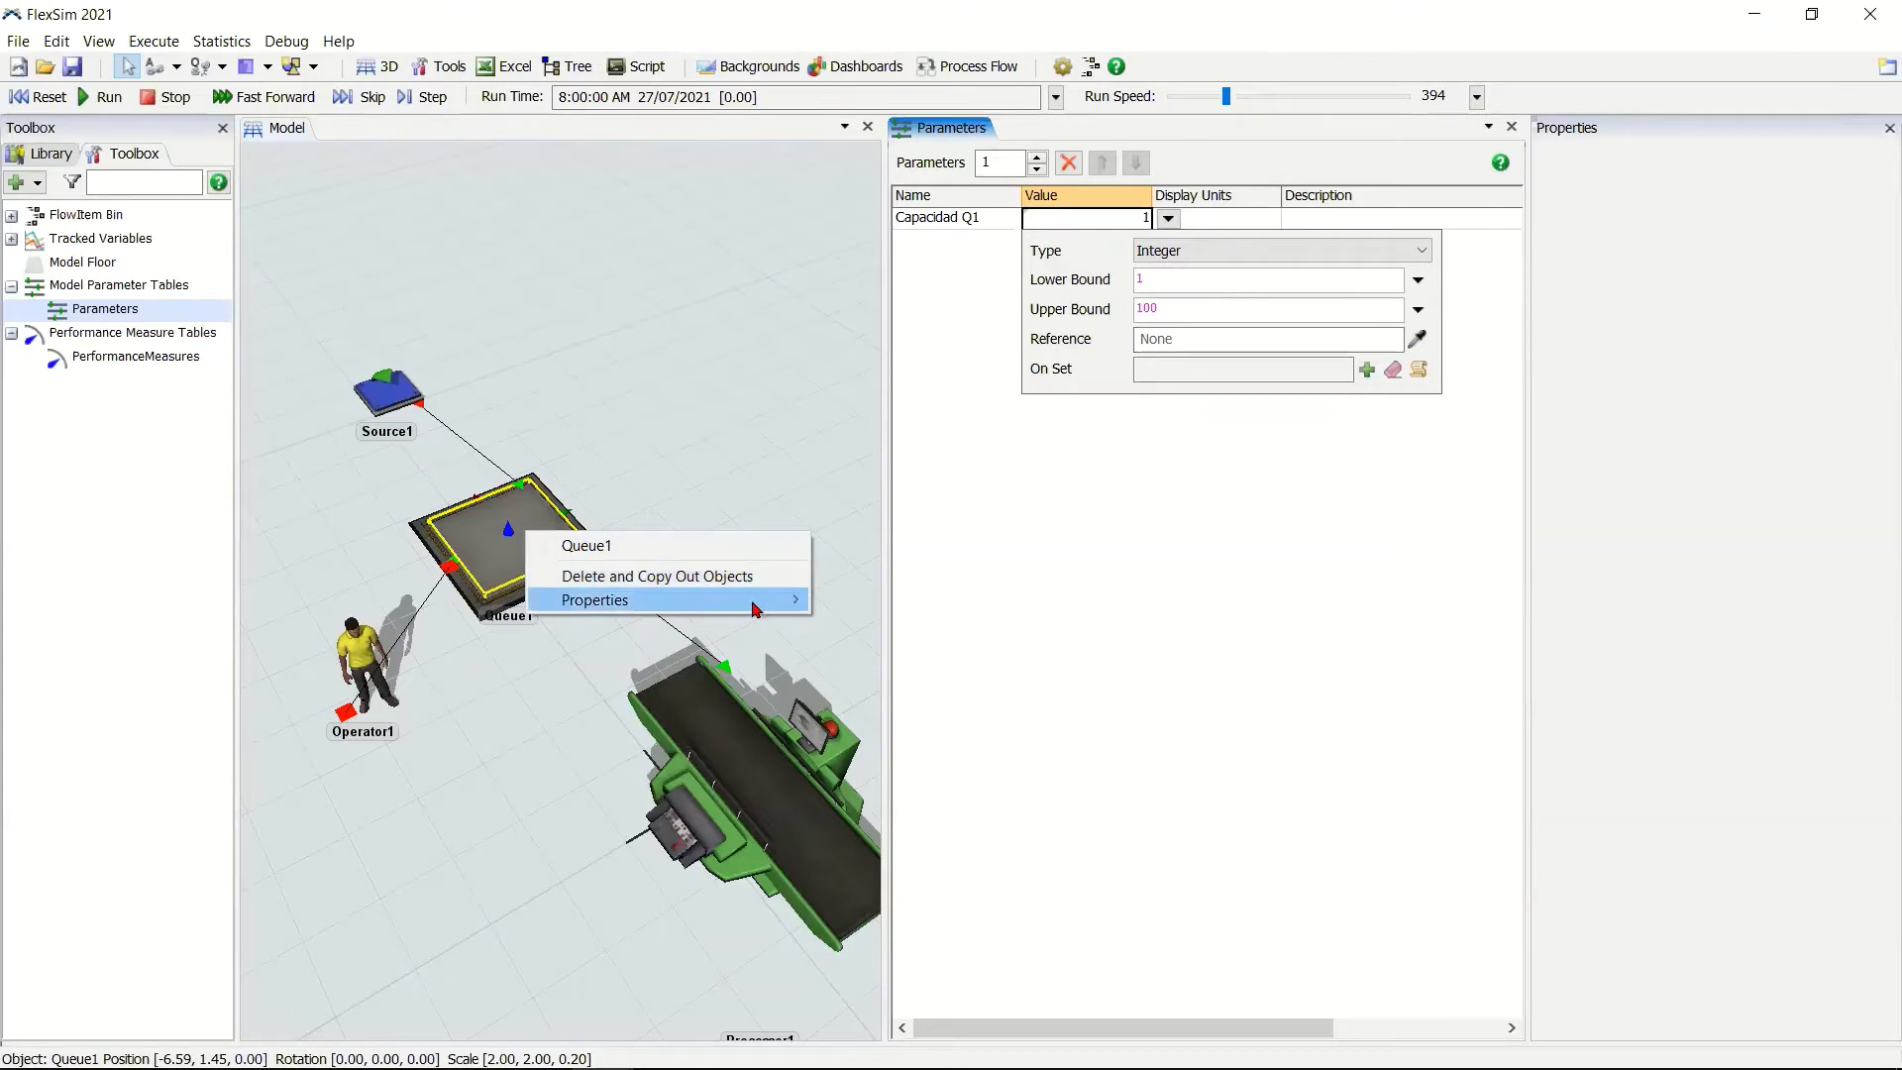
pyautogui.moveTo(755, 607)
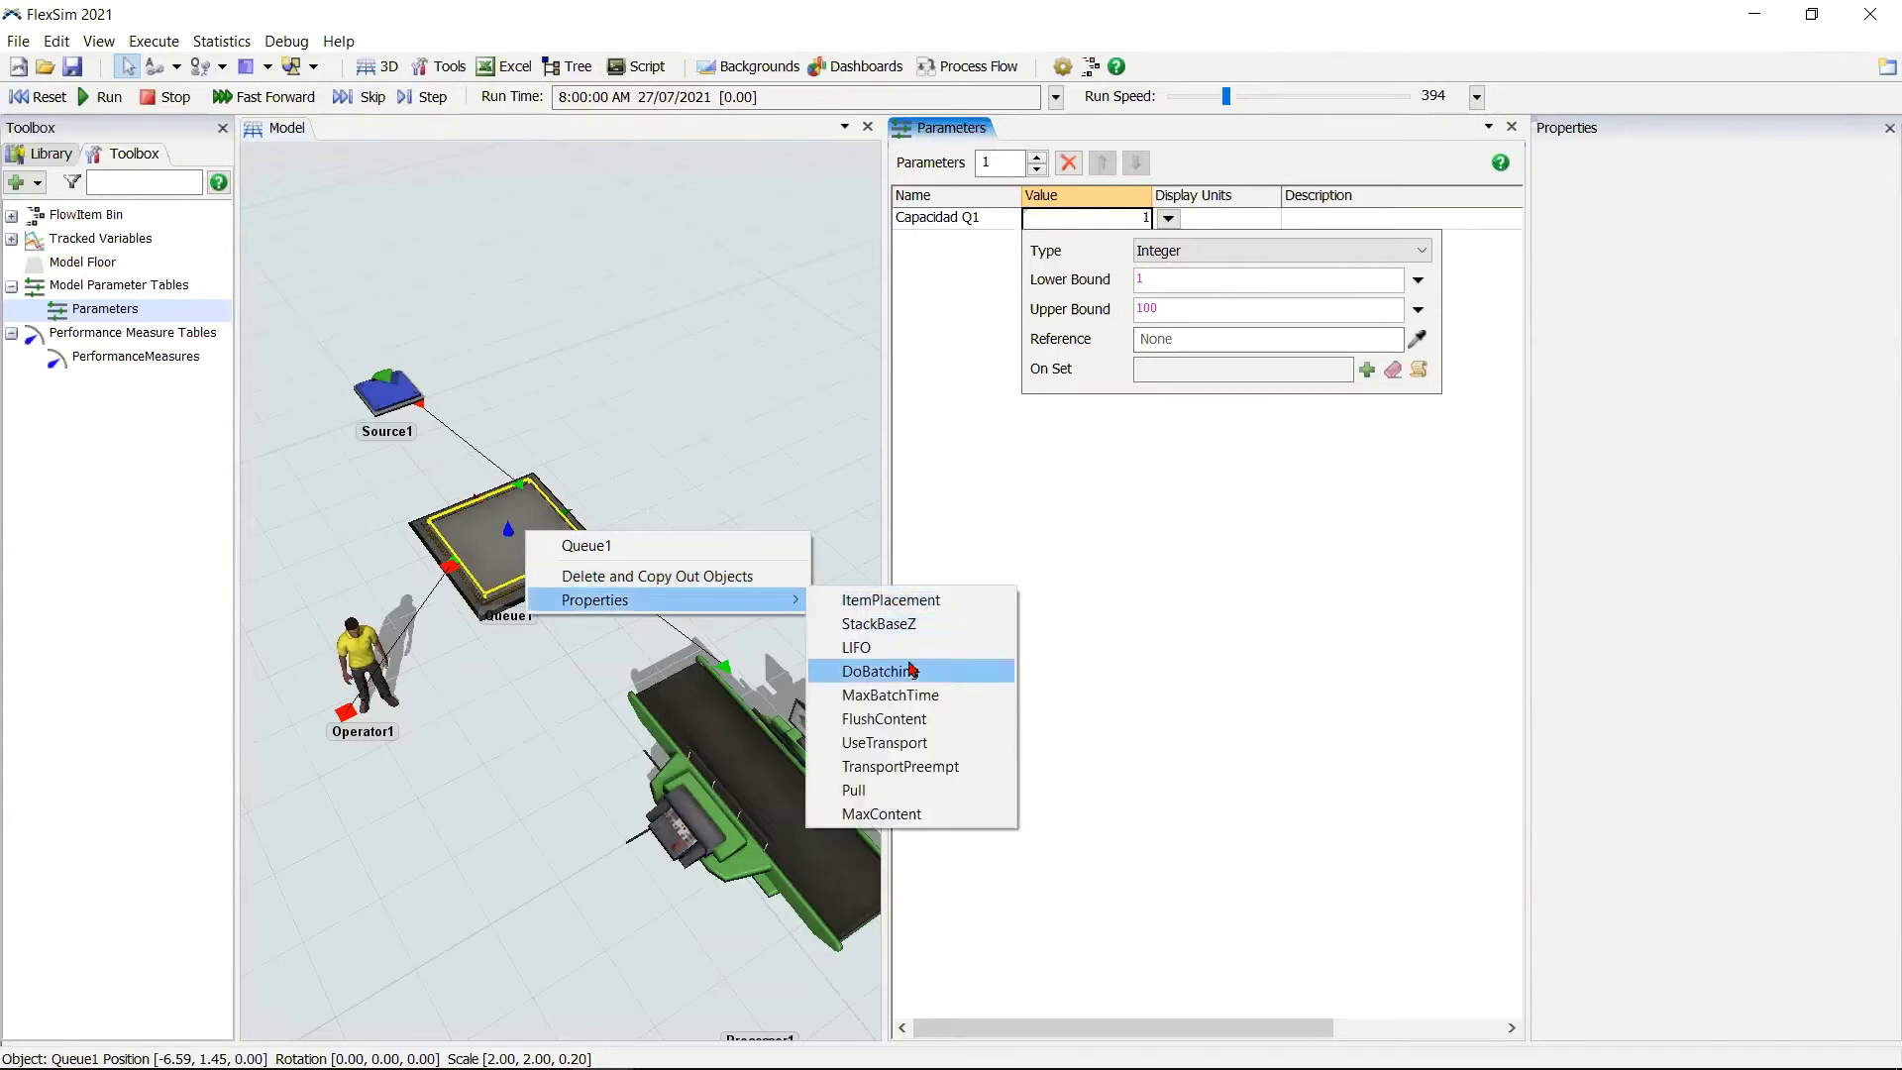
pyautogui.click(935, 818)
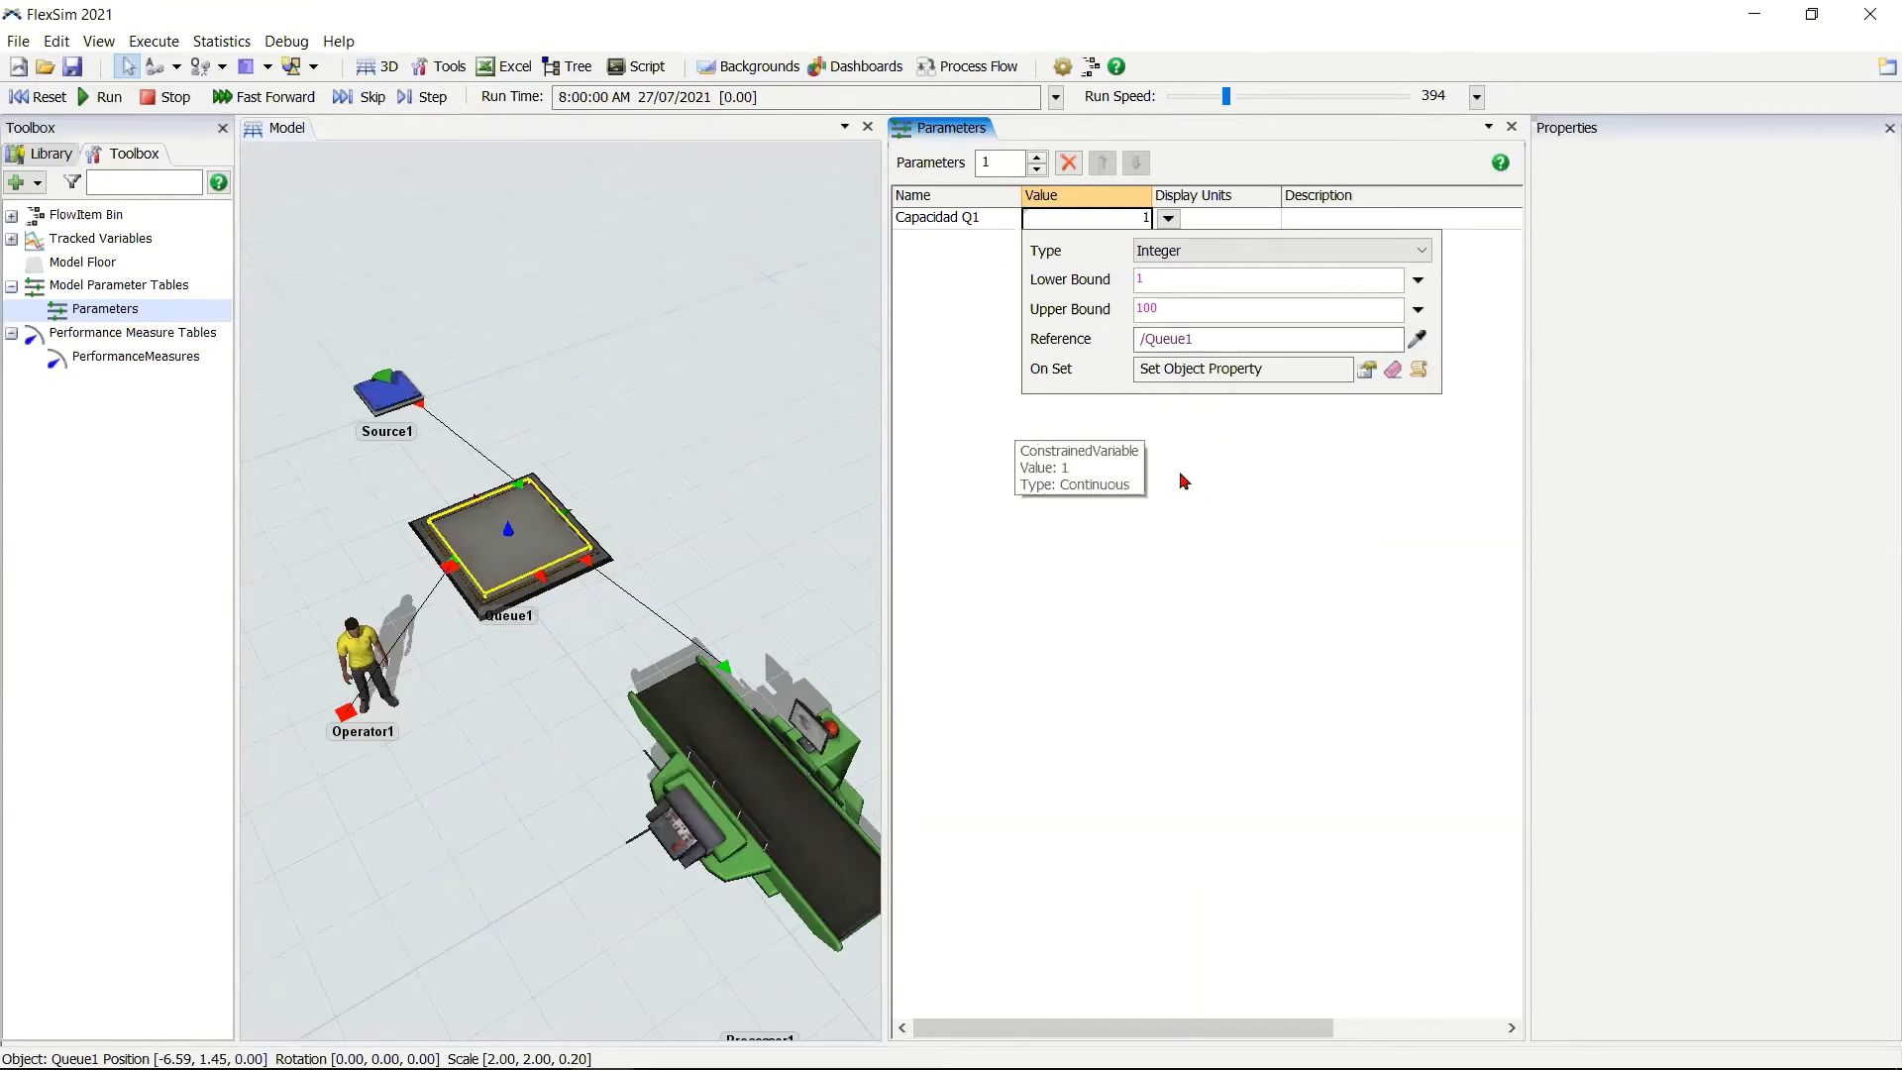
# Give Capacidad Q1 the display units "unidades" and the description "Capacidad maxima de la Cola 1".
pyautogui.click(1214, 218)
pyautogui.click(1214, 217)
pyautogui.write('unidad')
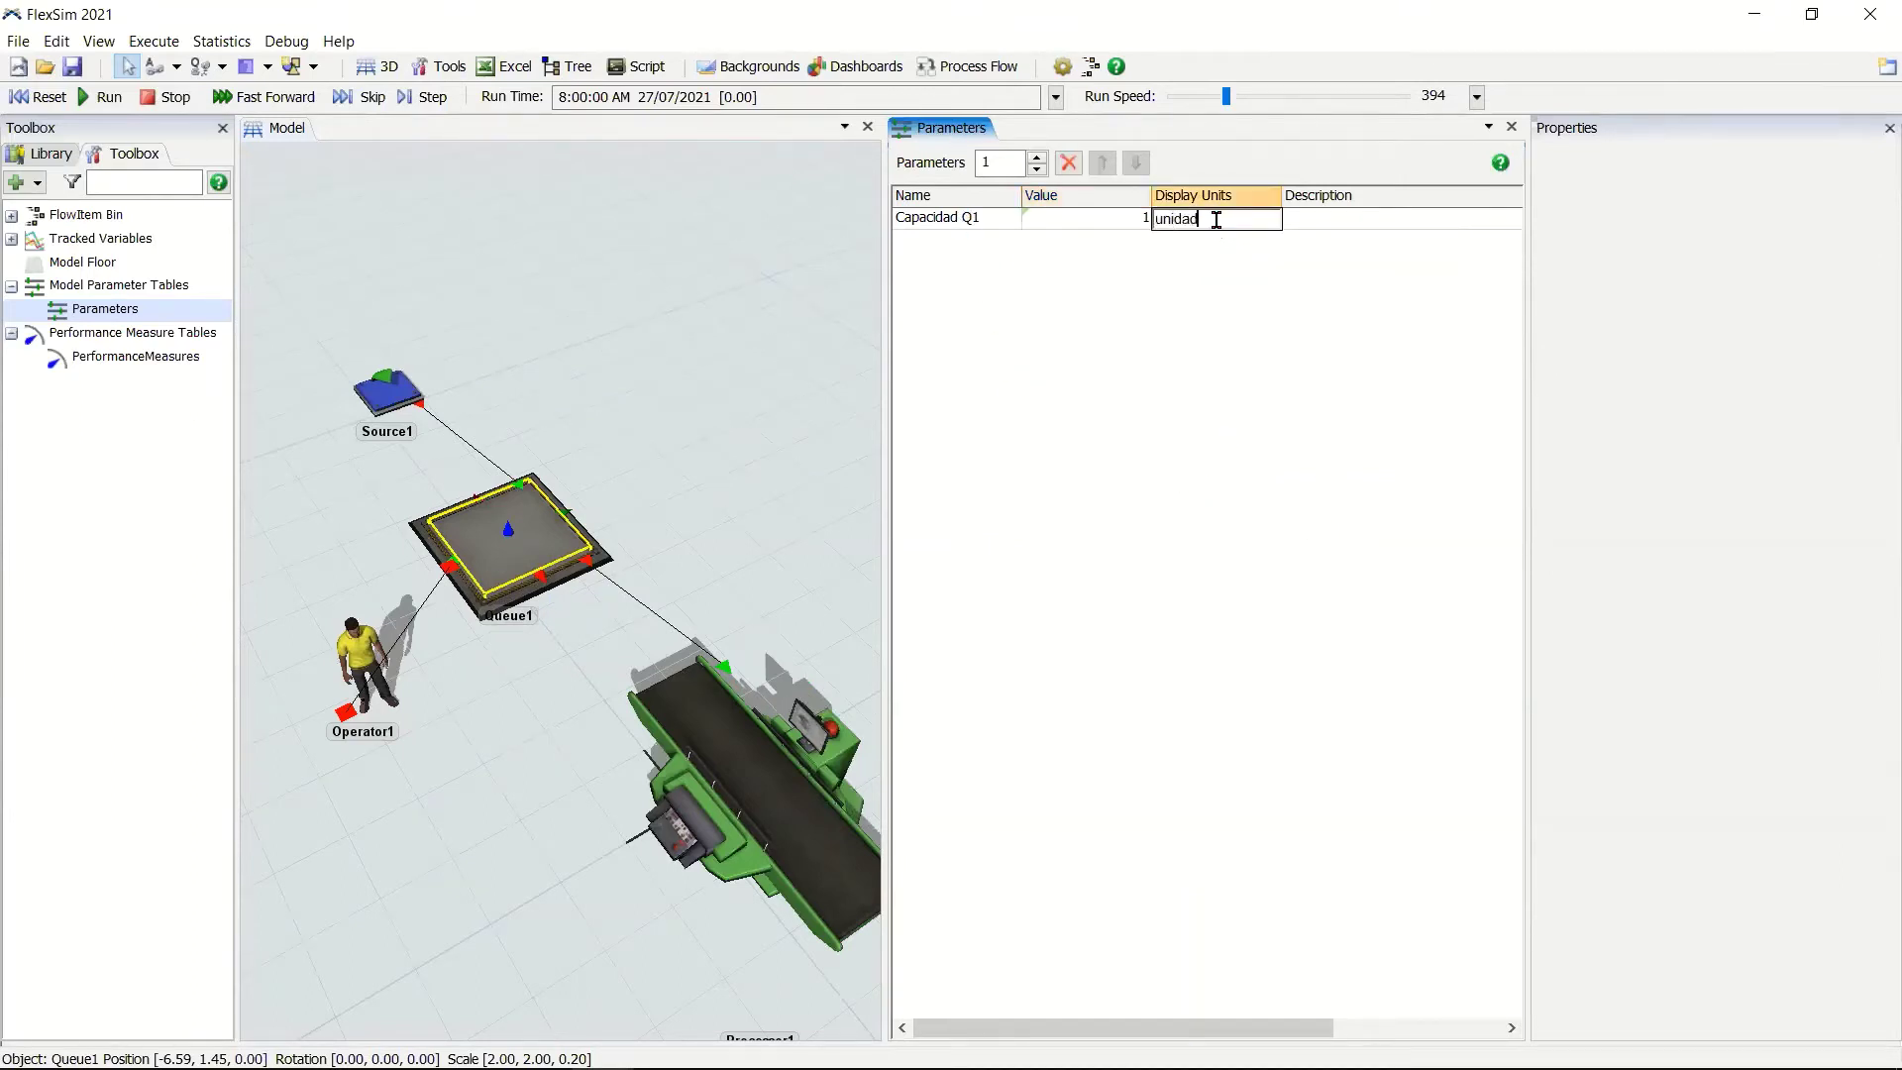
pyautogui.write('es')
pyautogui.click(1245, 302)
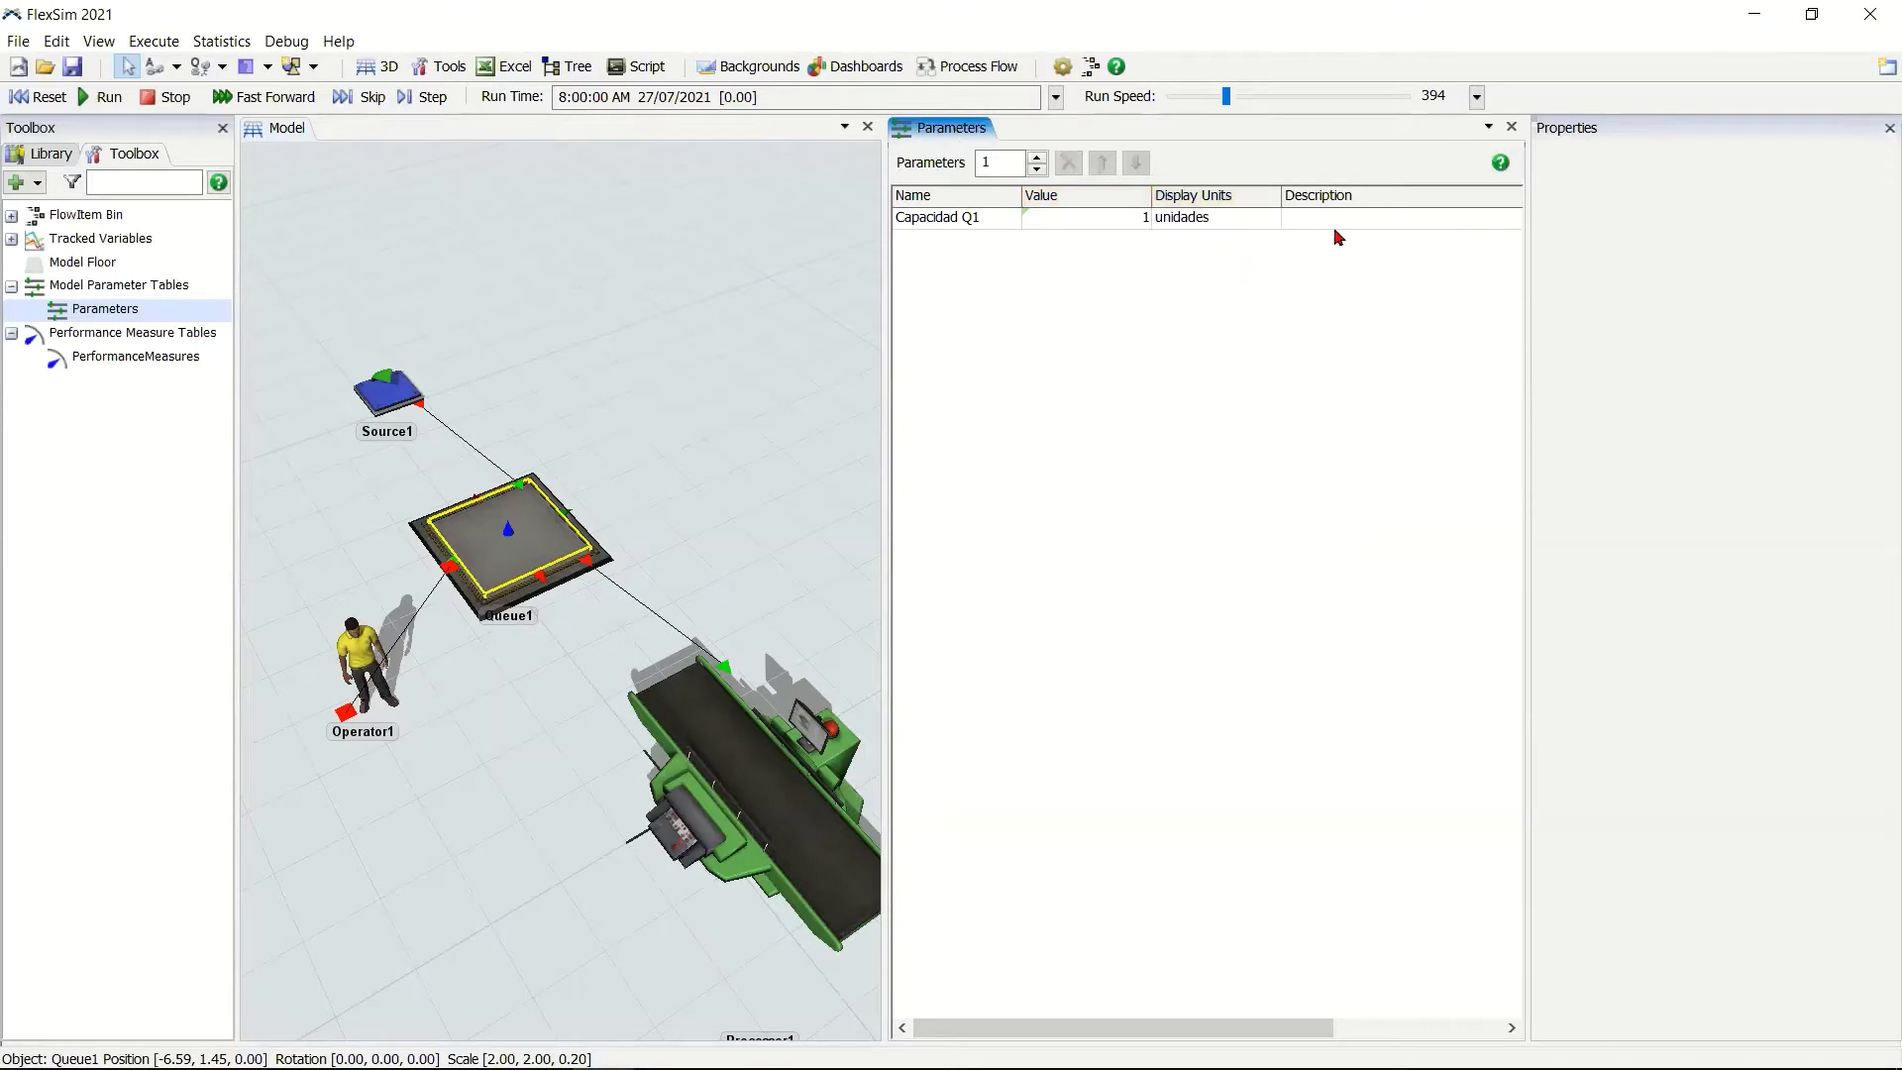
pyautogui.click(1352, 220)
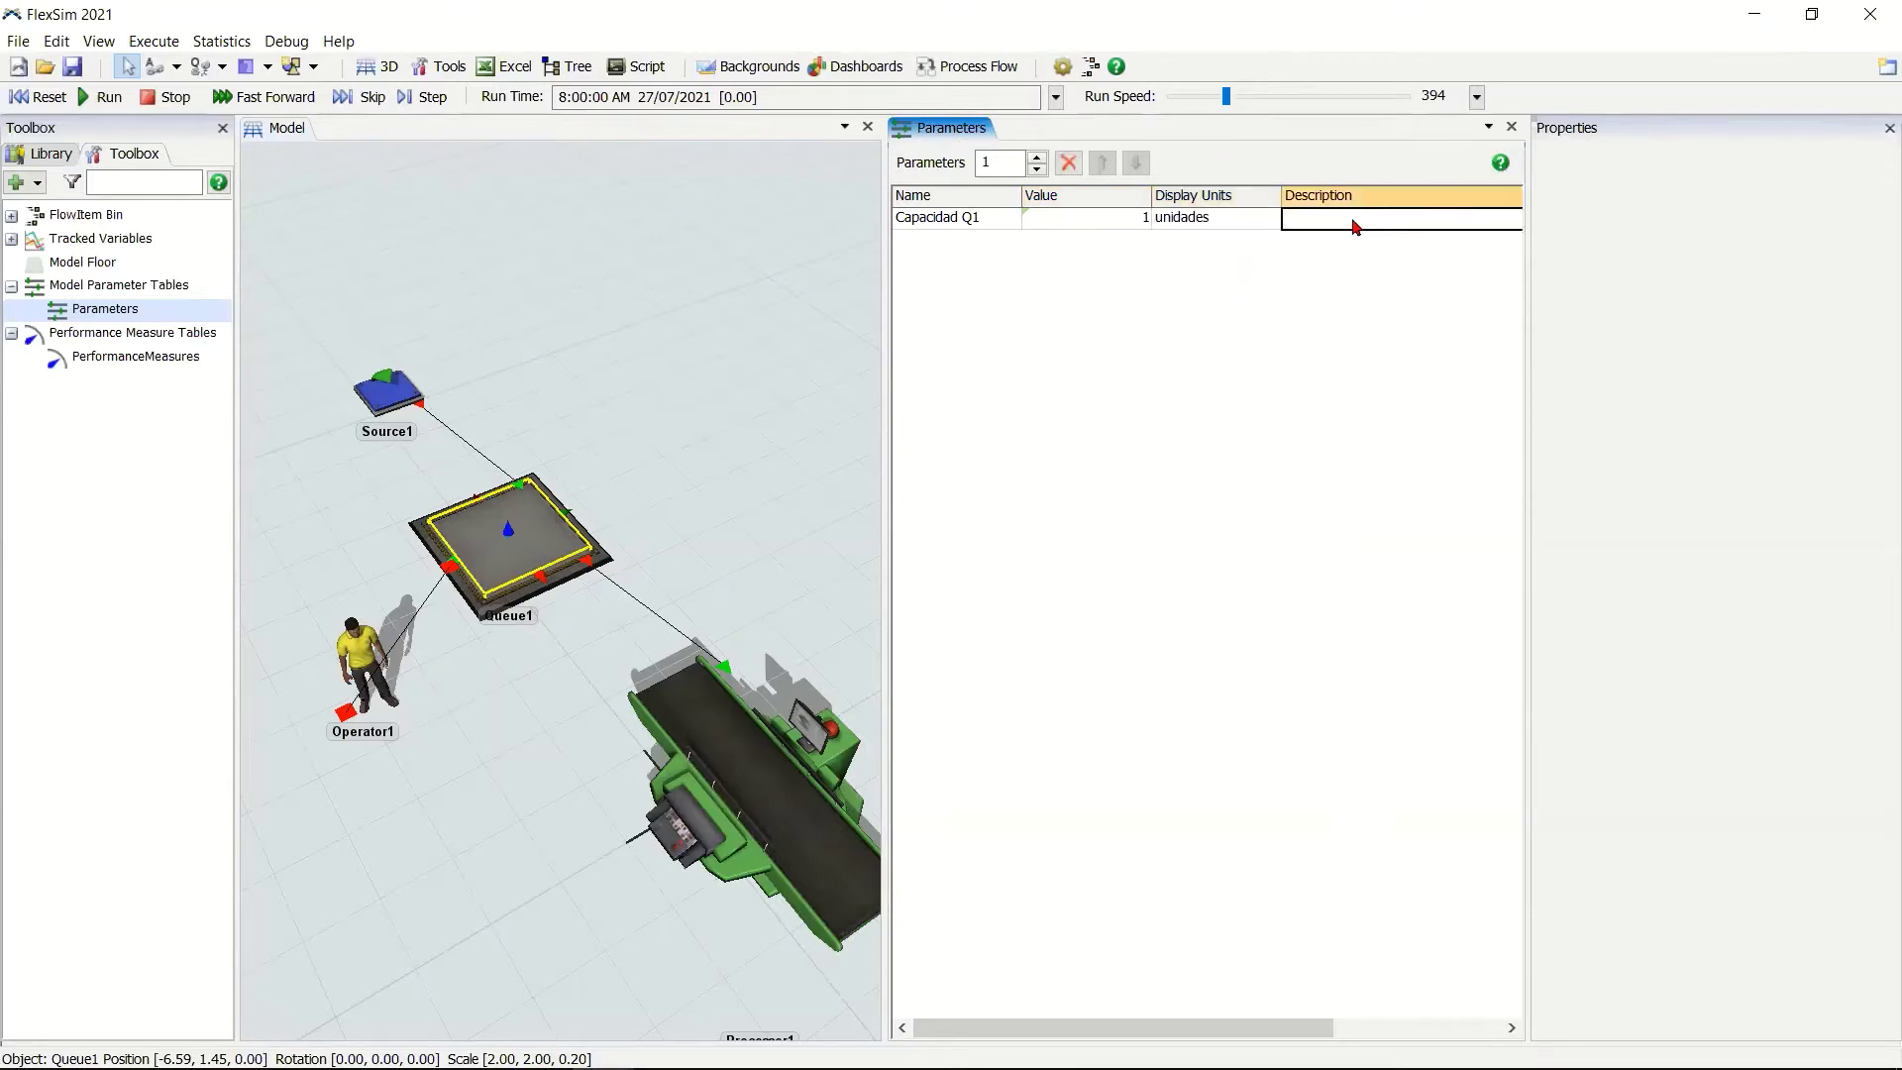
pyautogui.click(1353, 221)
pyautogui.write('Capacidad maxima de la Cola')
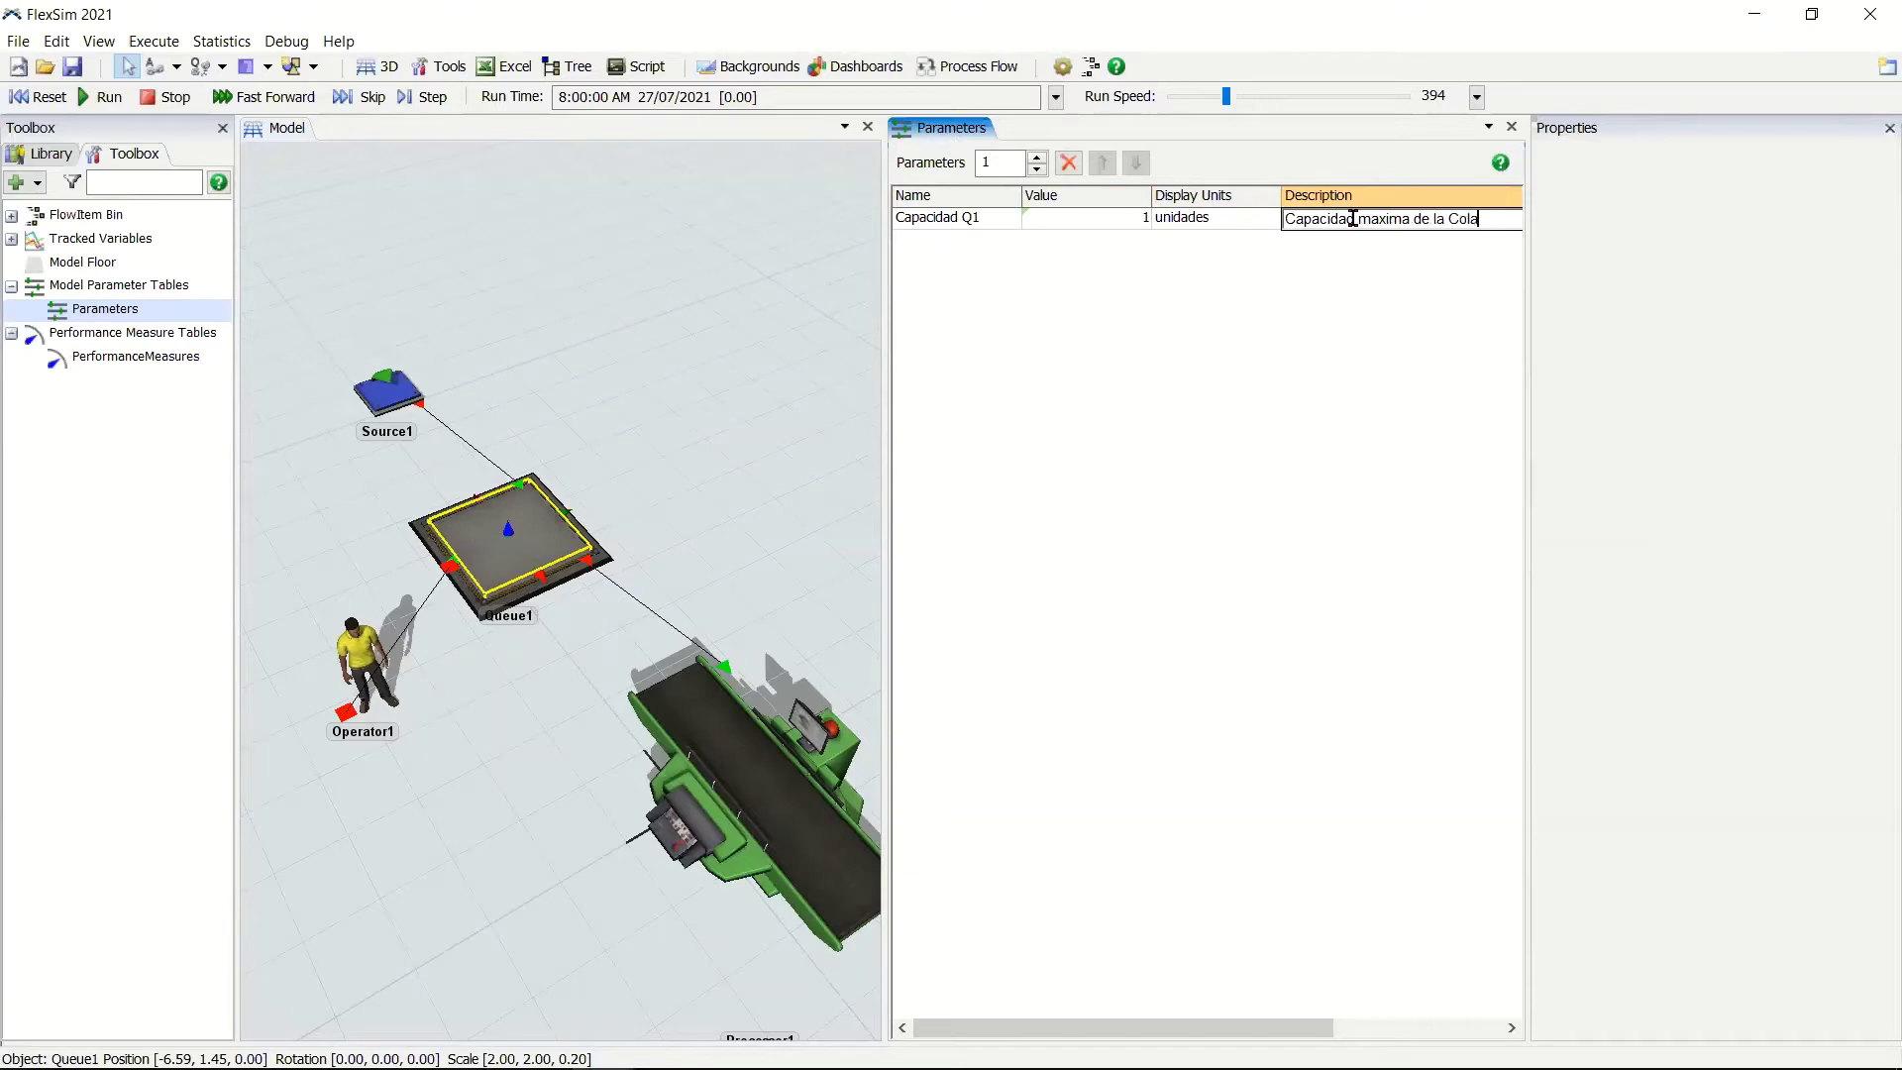
pyautogui.write(' 1')
pyautogui.click(755, 520)
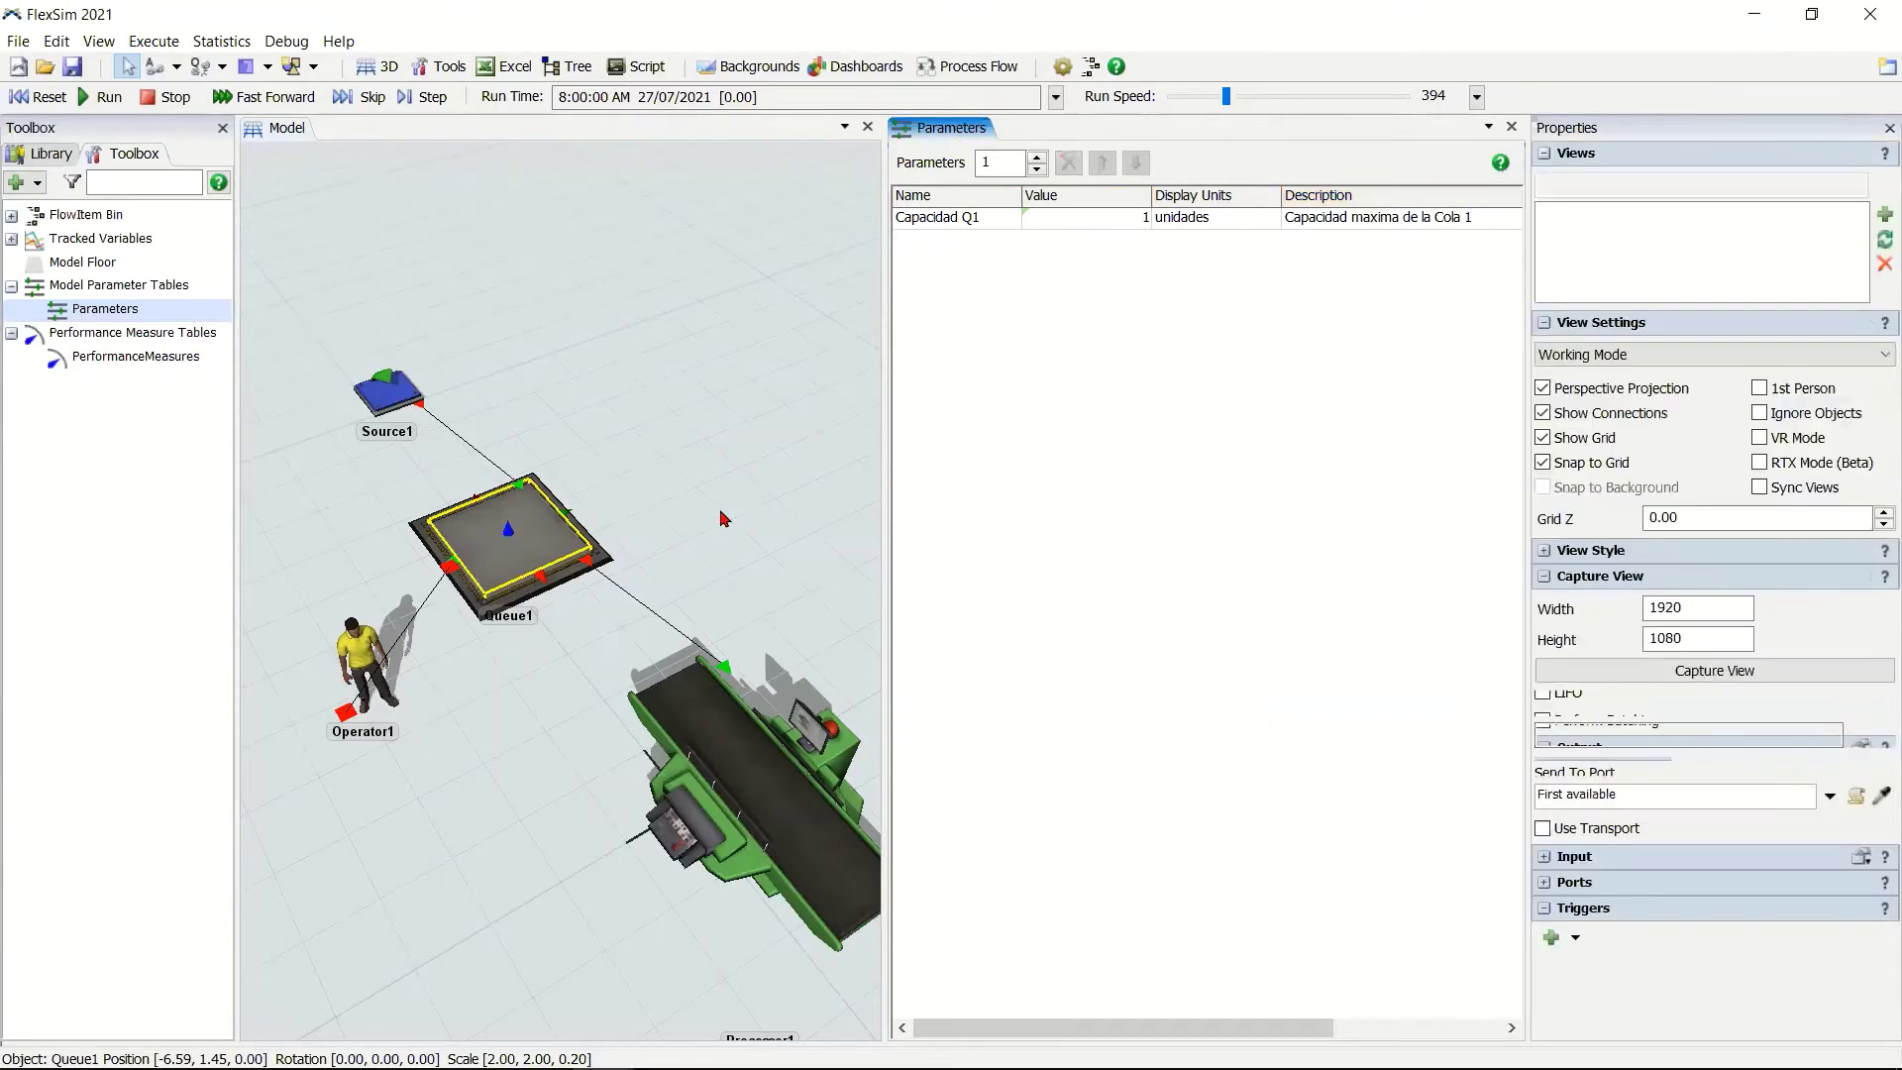
# Set the value of the Capacidad Q1 parameter to 10.
pyautogui.scroll(-2, 738, 498)
pyautogui.scroll(-2, 738, 498)
pyautogui.moveTo(651, 463); pyautogui.dragTo(575, 426)
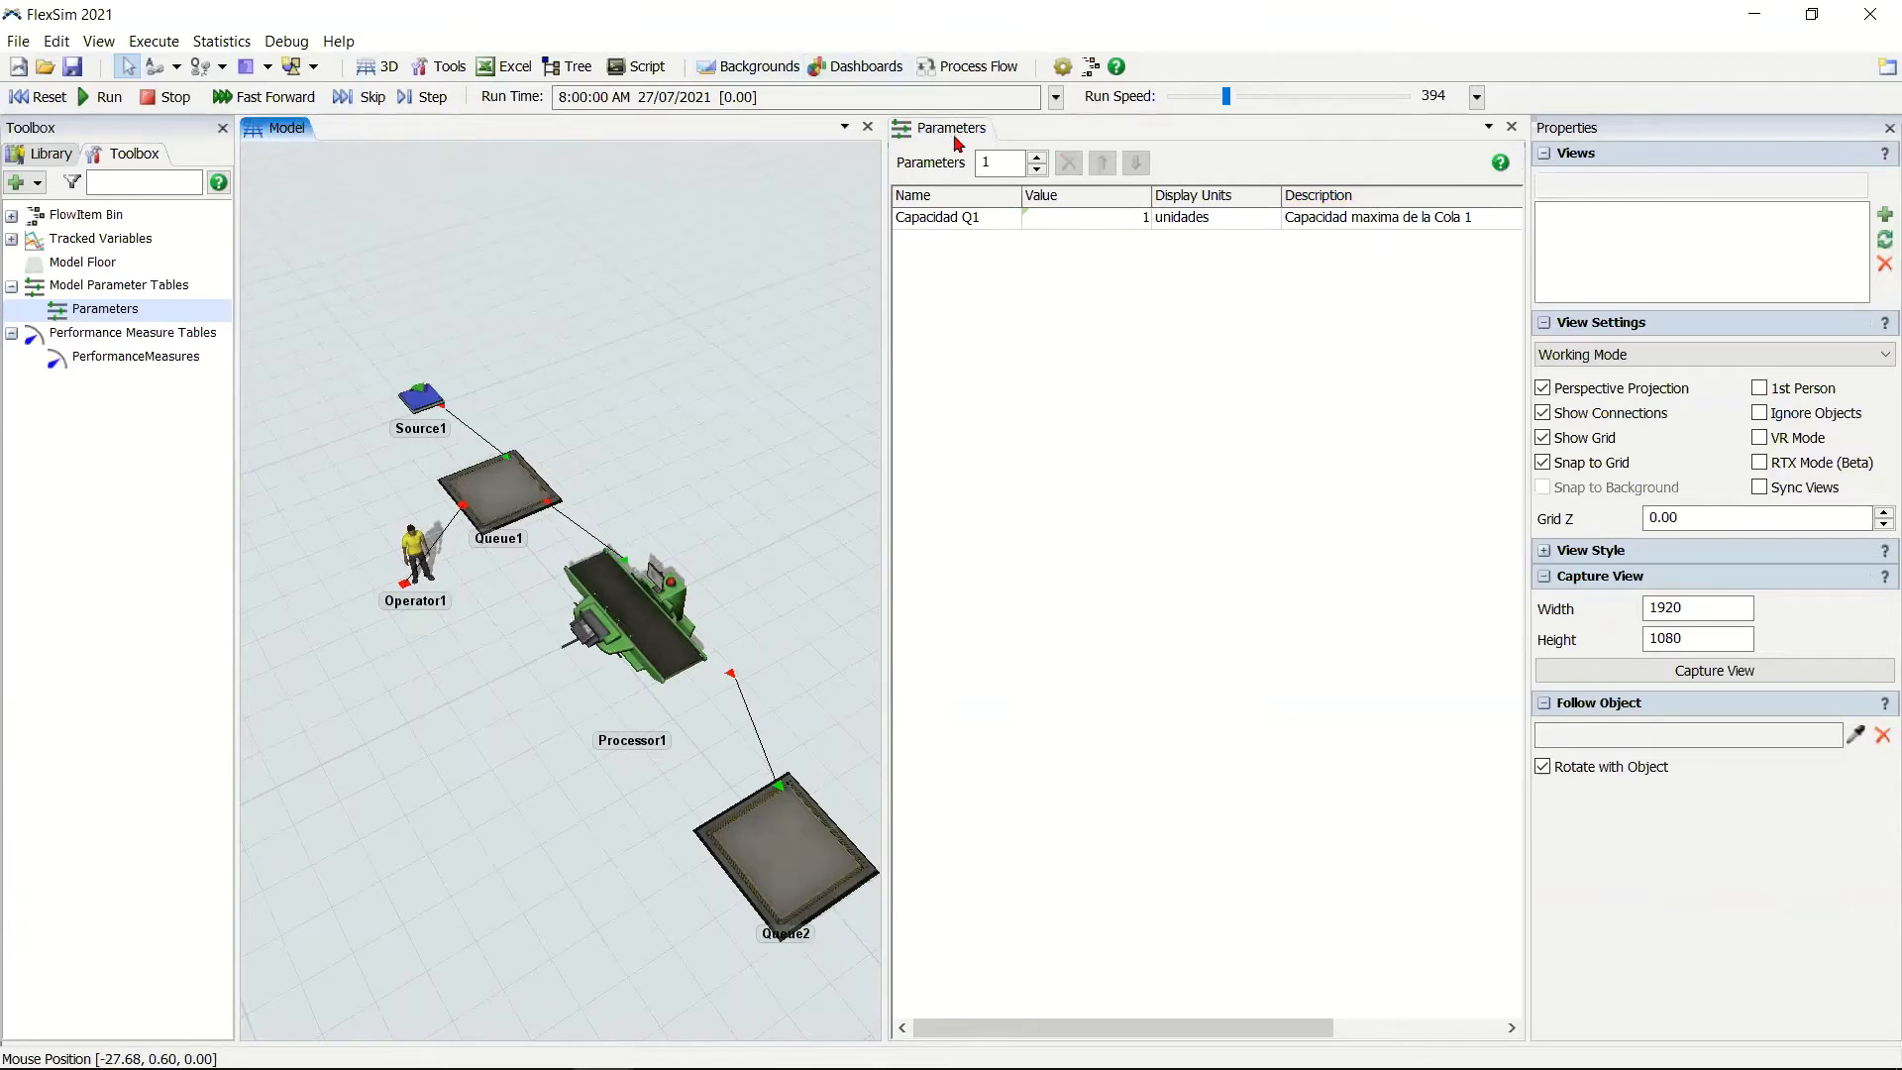
pyautogui.click(1087, 222)
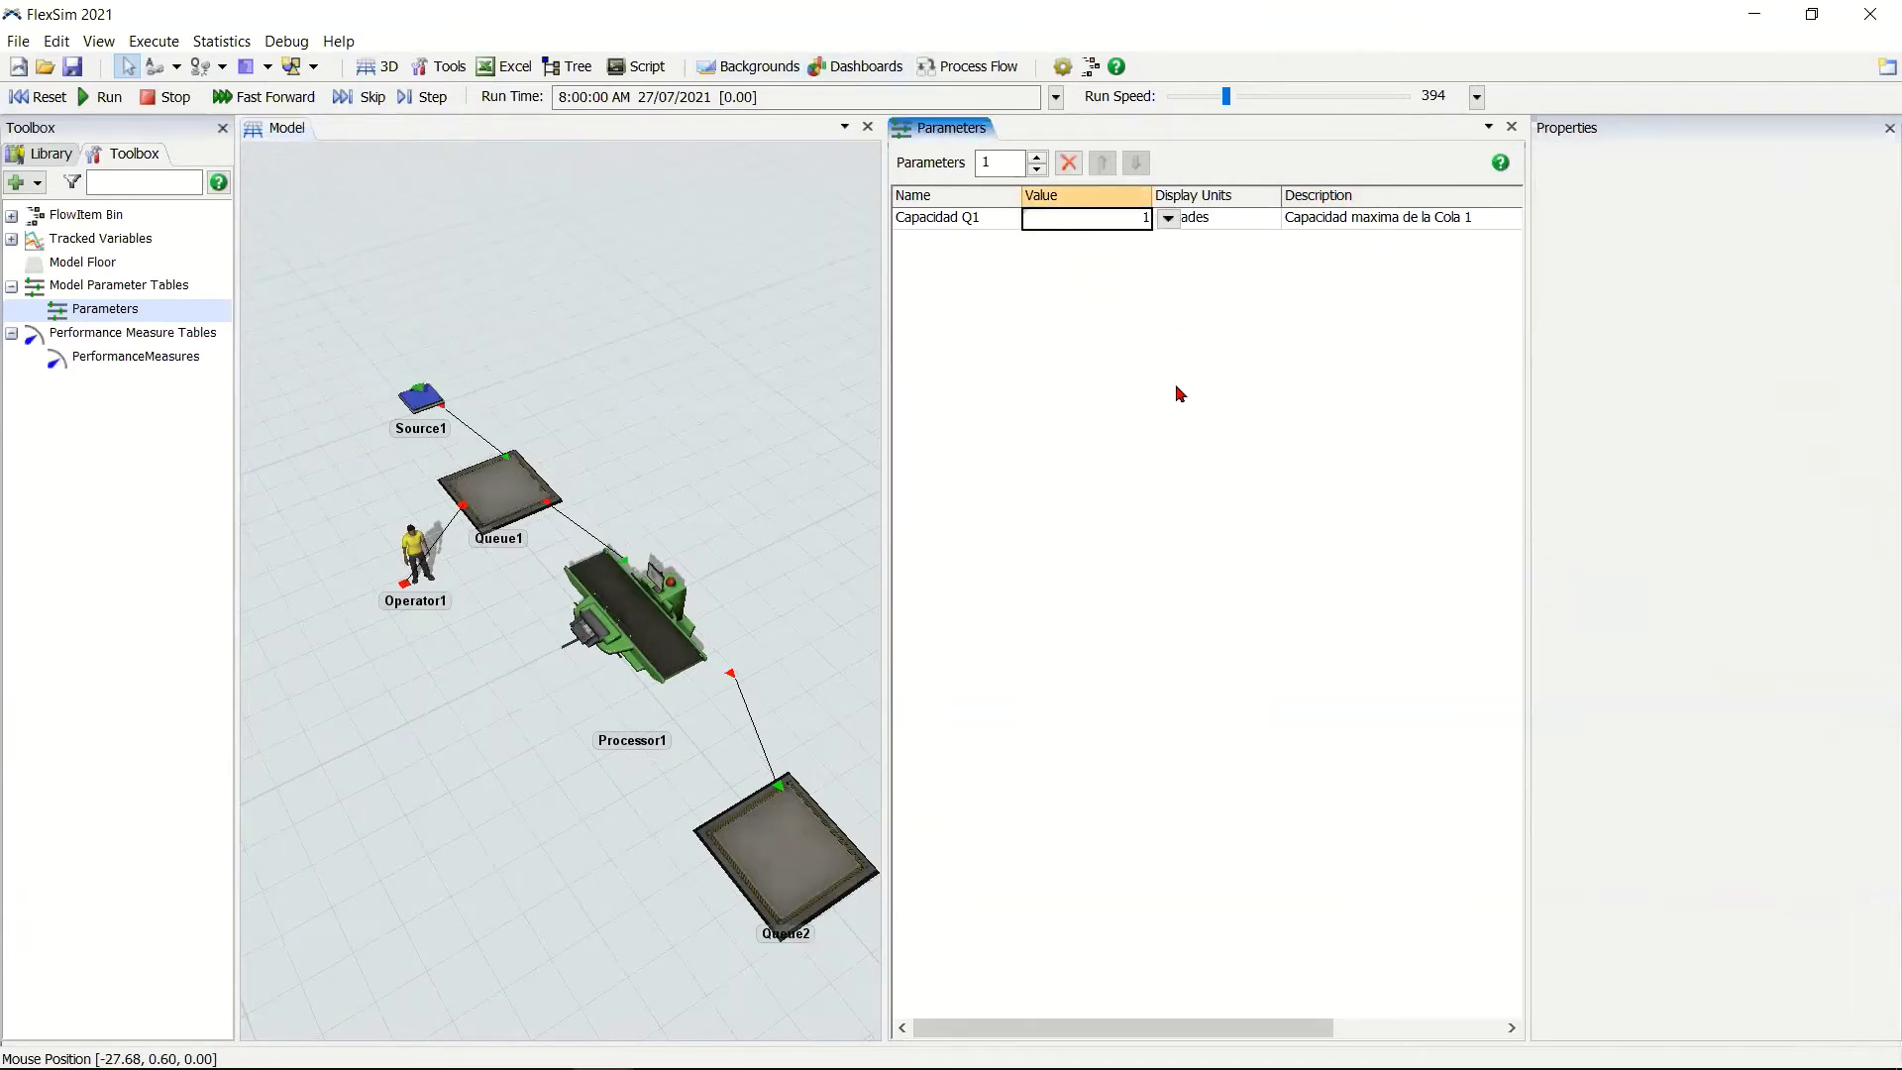
pyautogui.write('1')
pyautogui.press('Return')
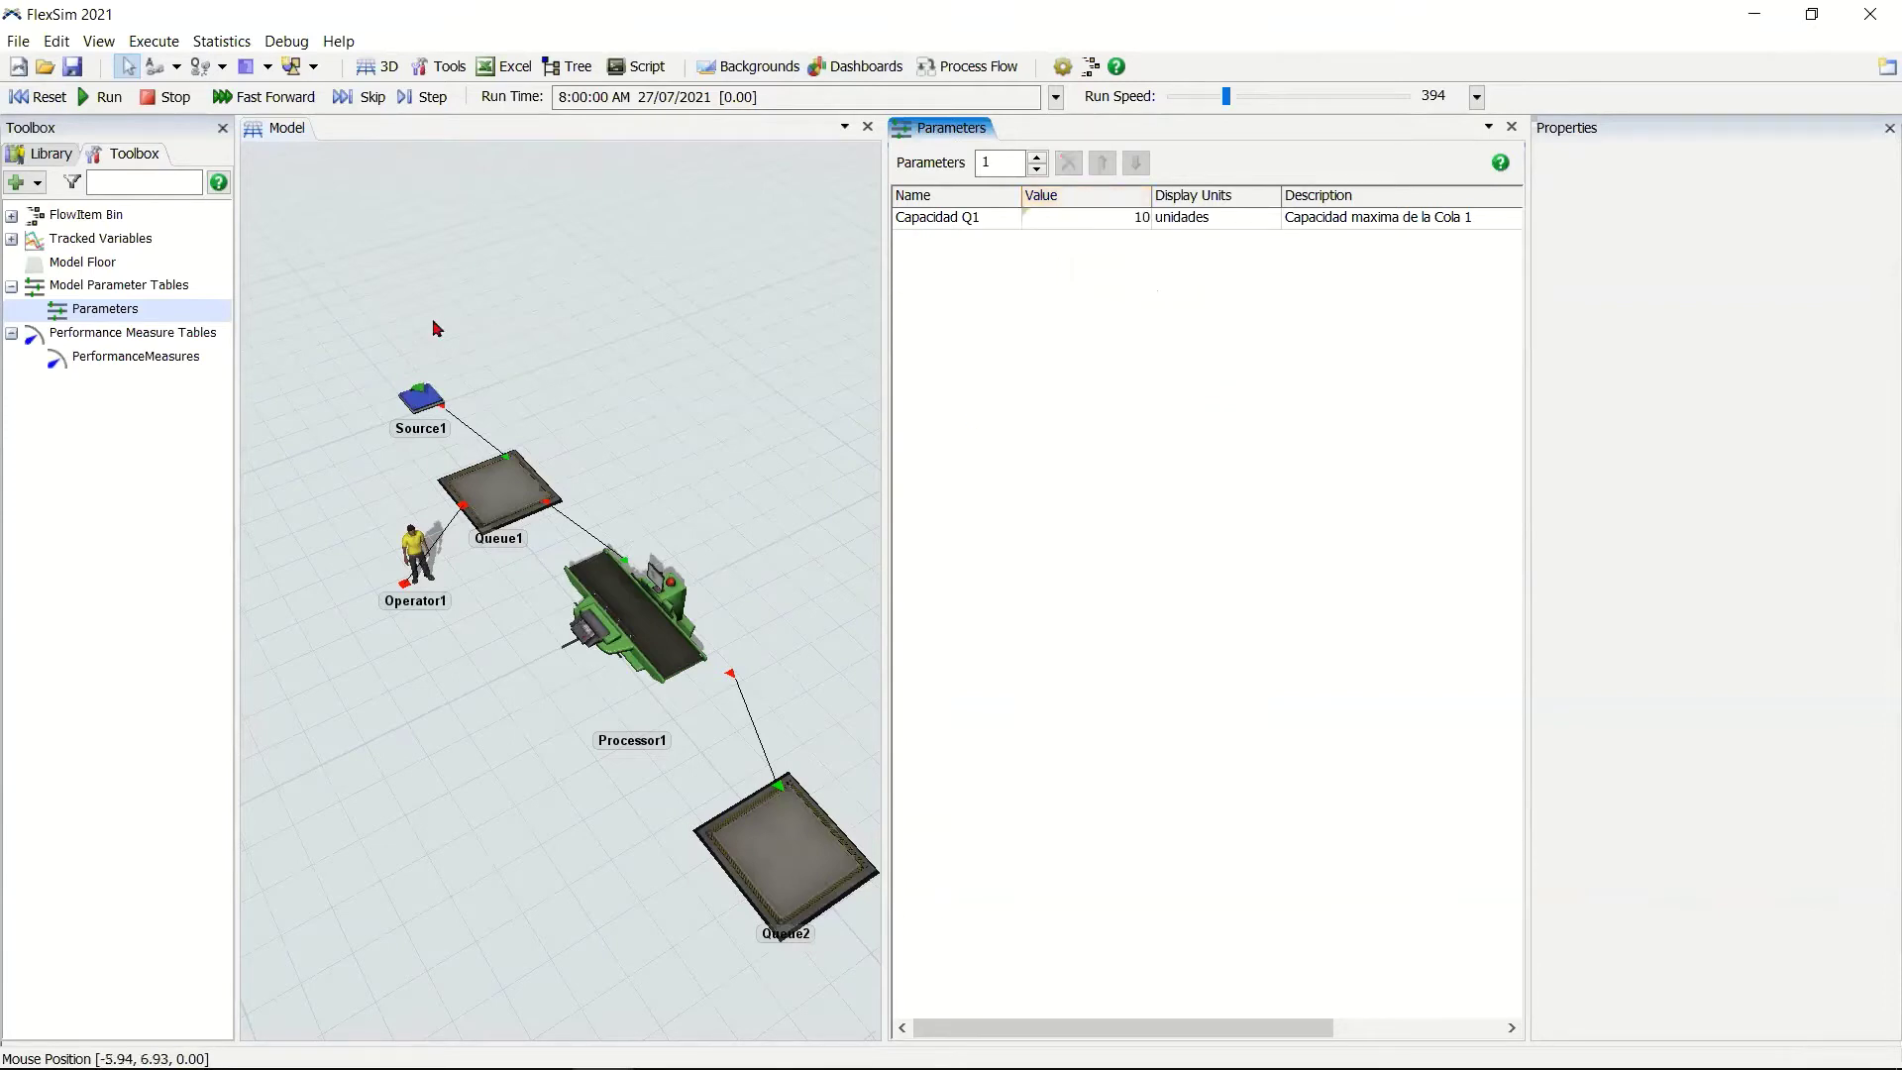
# Reset and run the model, inspect how many items accumulate in Queue1, and reset the run.
pyautogui.click(30, 105)
pyautogui.click(103, 96)
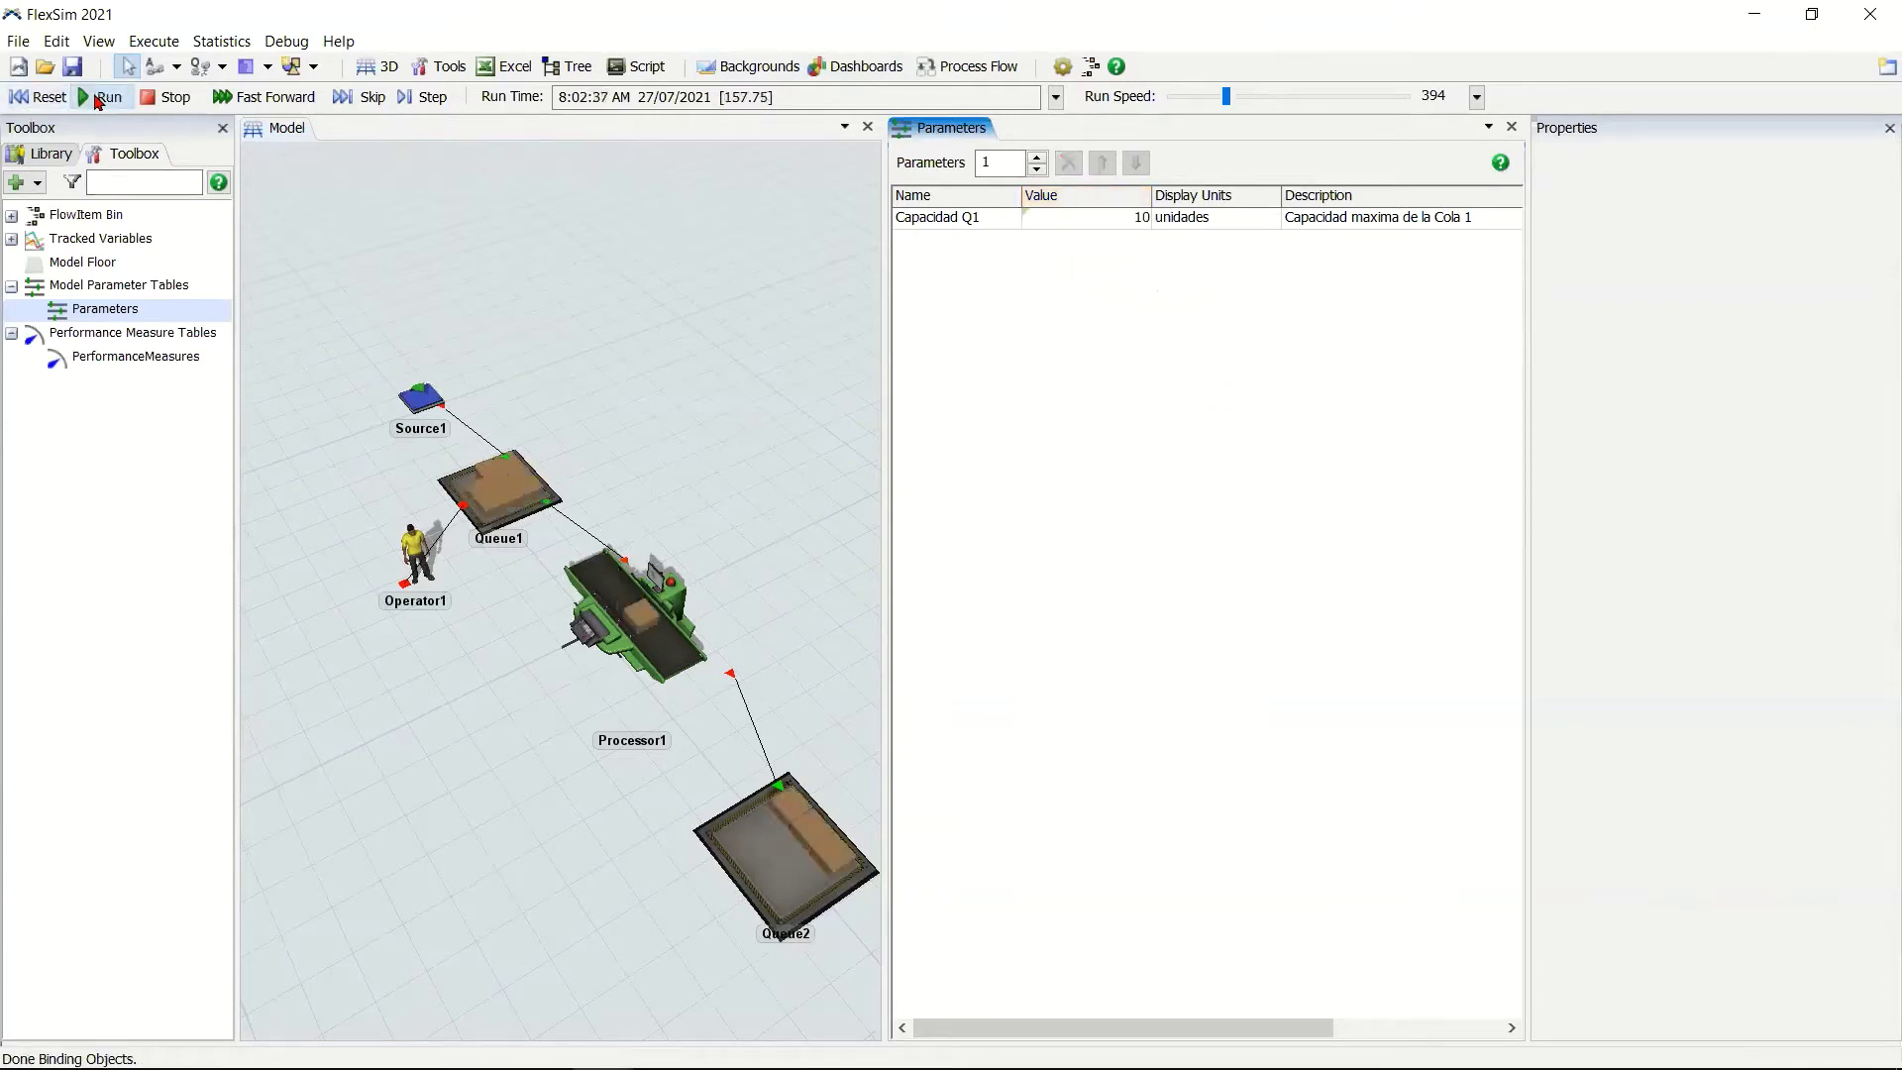
pyautogui.click(512, 571)
pyautogui.scroll(4, 525, 584)
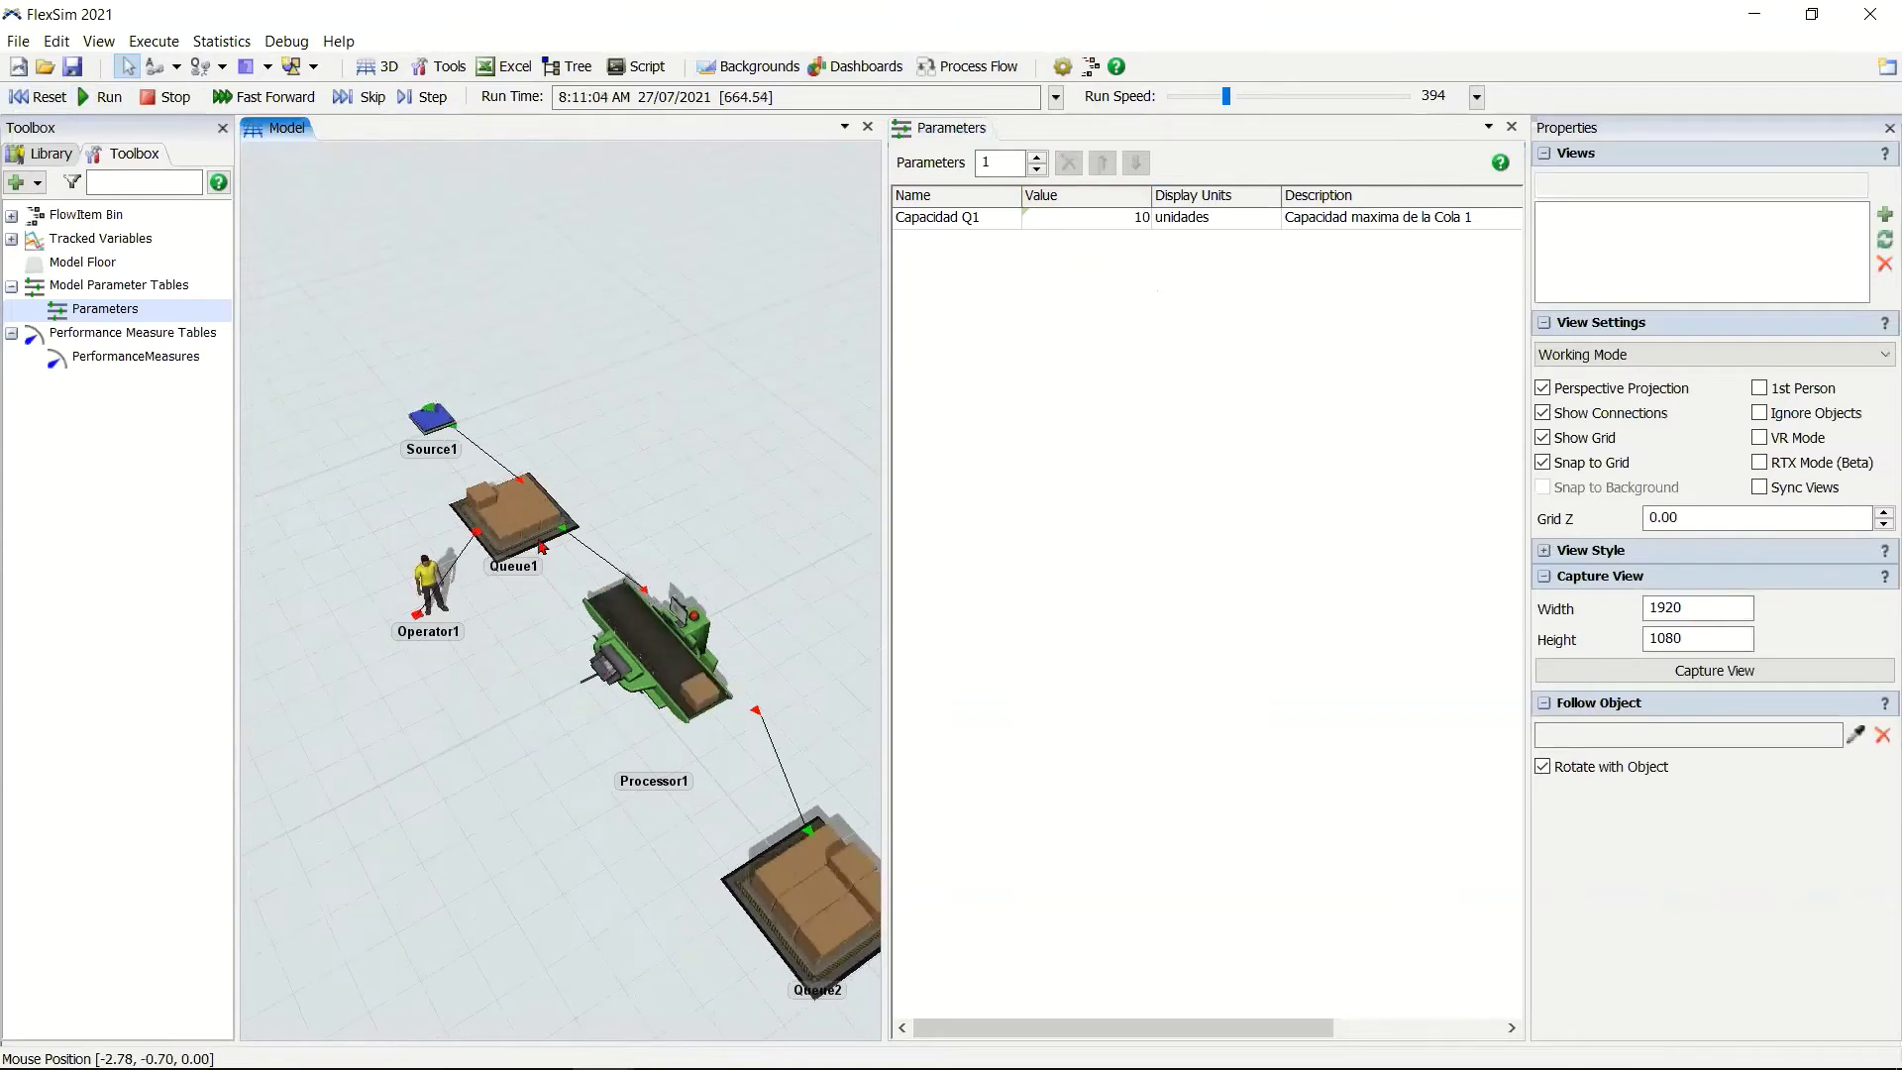
pyautogui.click(571, 588)
pyautogui.moveTo(571, 588); pyautogui.dragTo(572, 514)
pyautogui.click(577, 569)
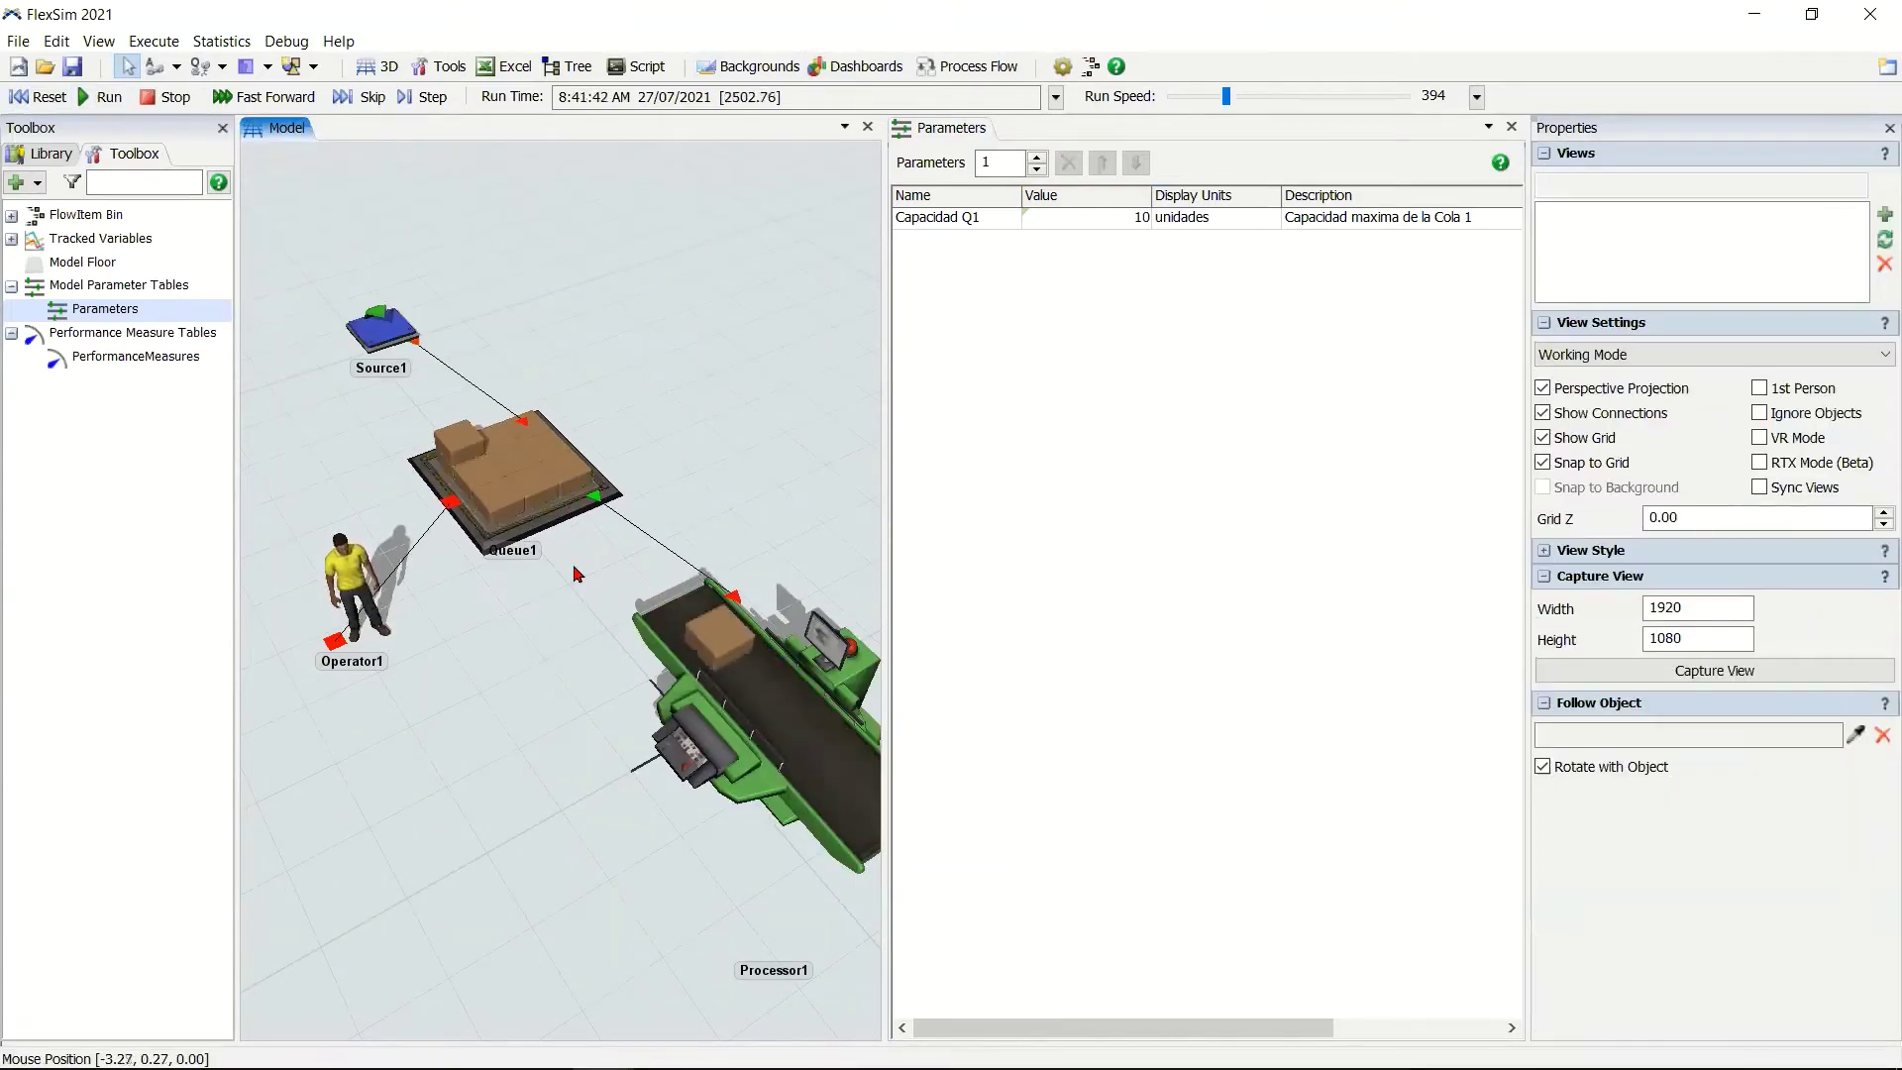
pyautogui.scroll(3, 576, 570)
pyautogui.click(45, 96)
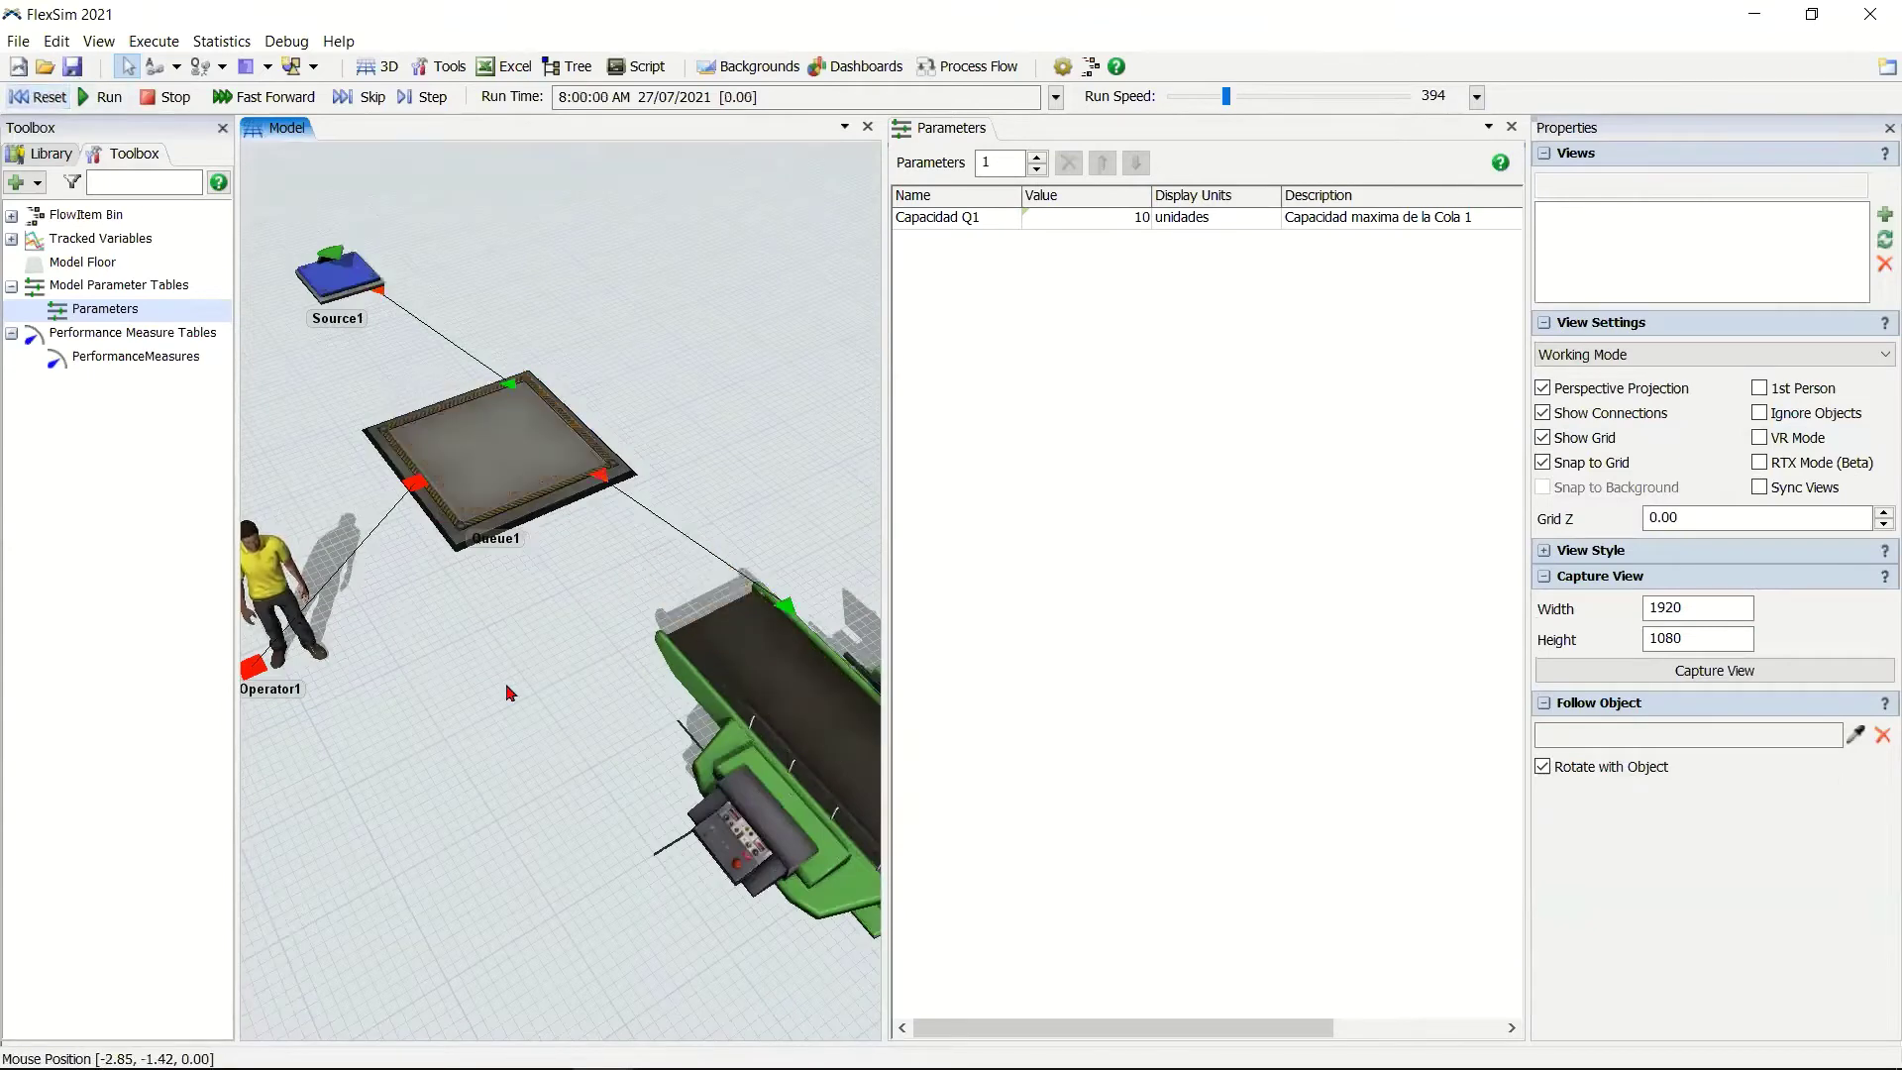
# Add a second parameter to the table and name it "¿Usar Ope?".
pyautogui.scroll(-3, 510, 695)
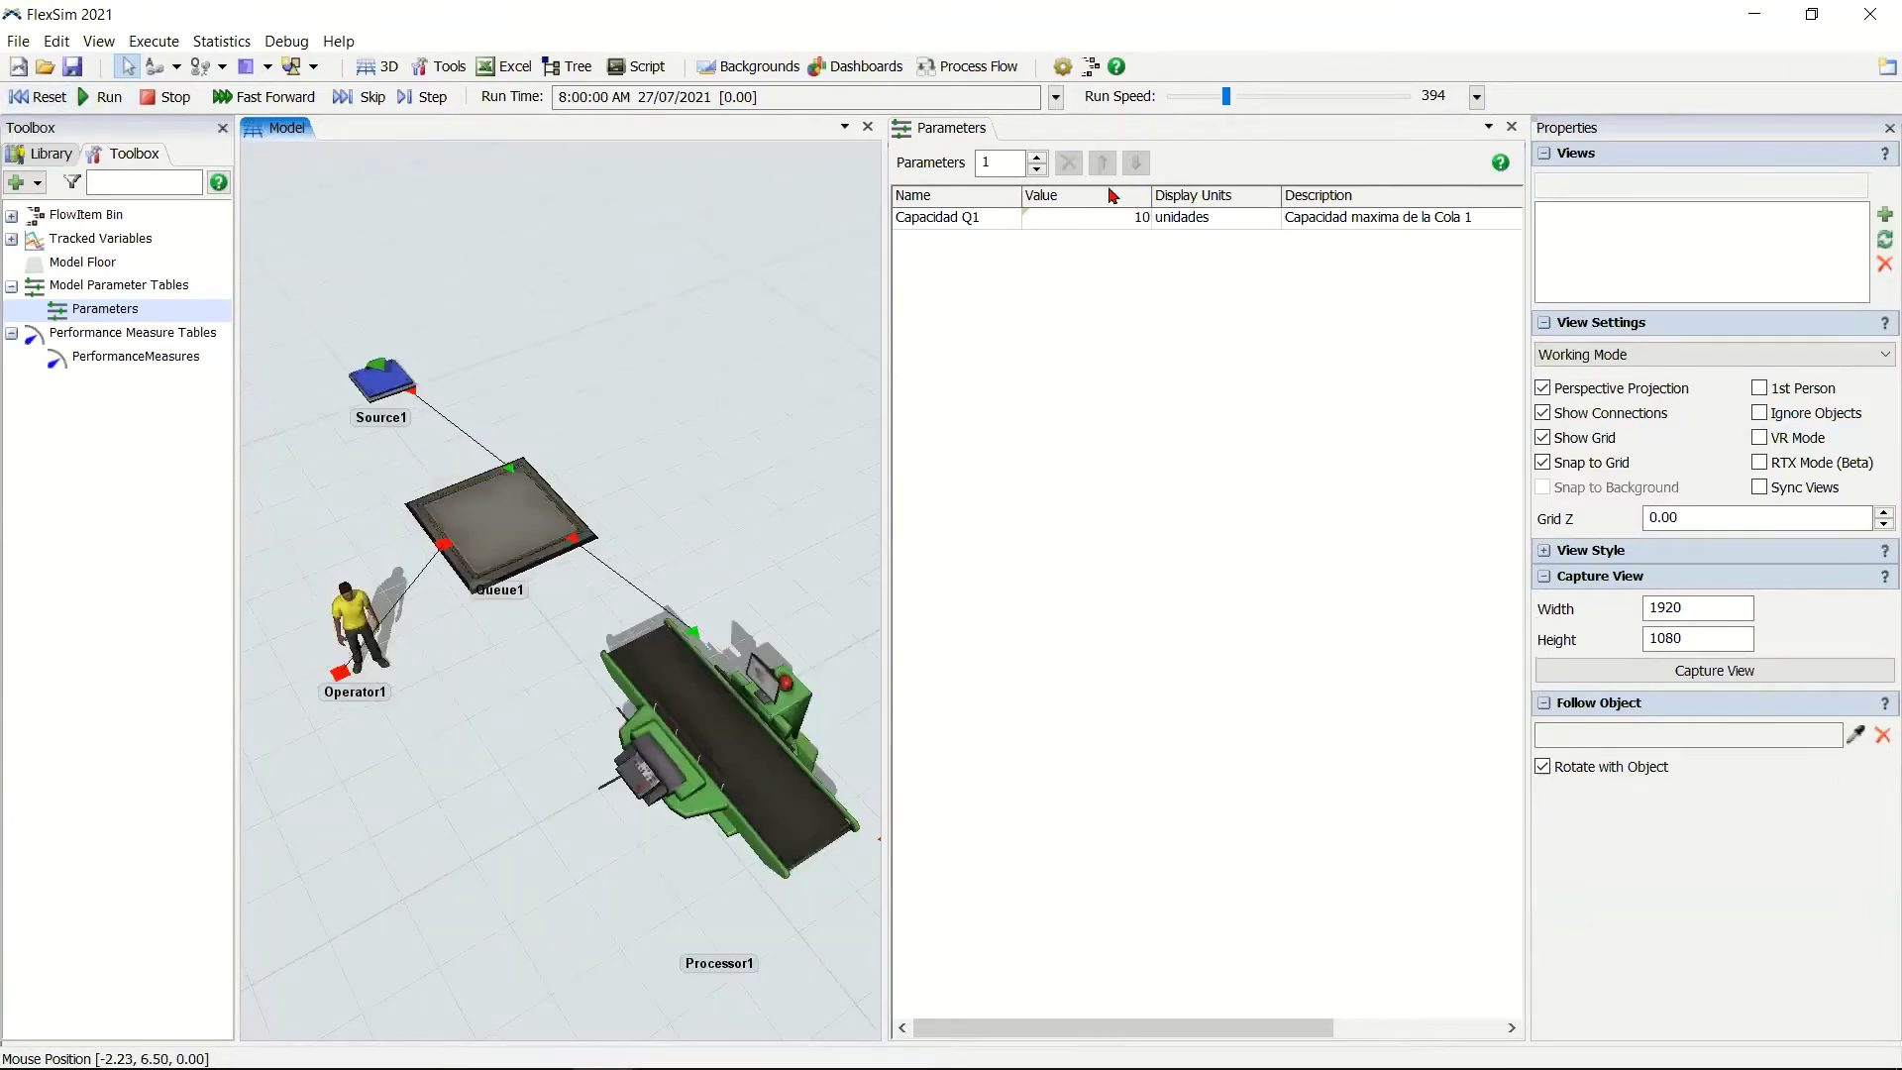
pyautogui.click(1038, 155)
pyautogui.click(531, 798)
pyautogui.scroll(-2, 531, 798)
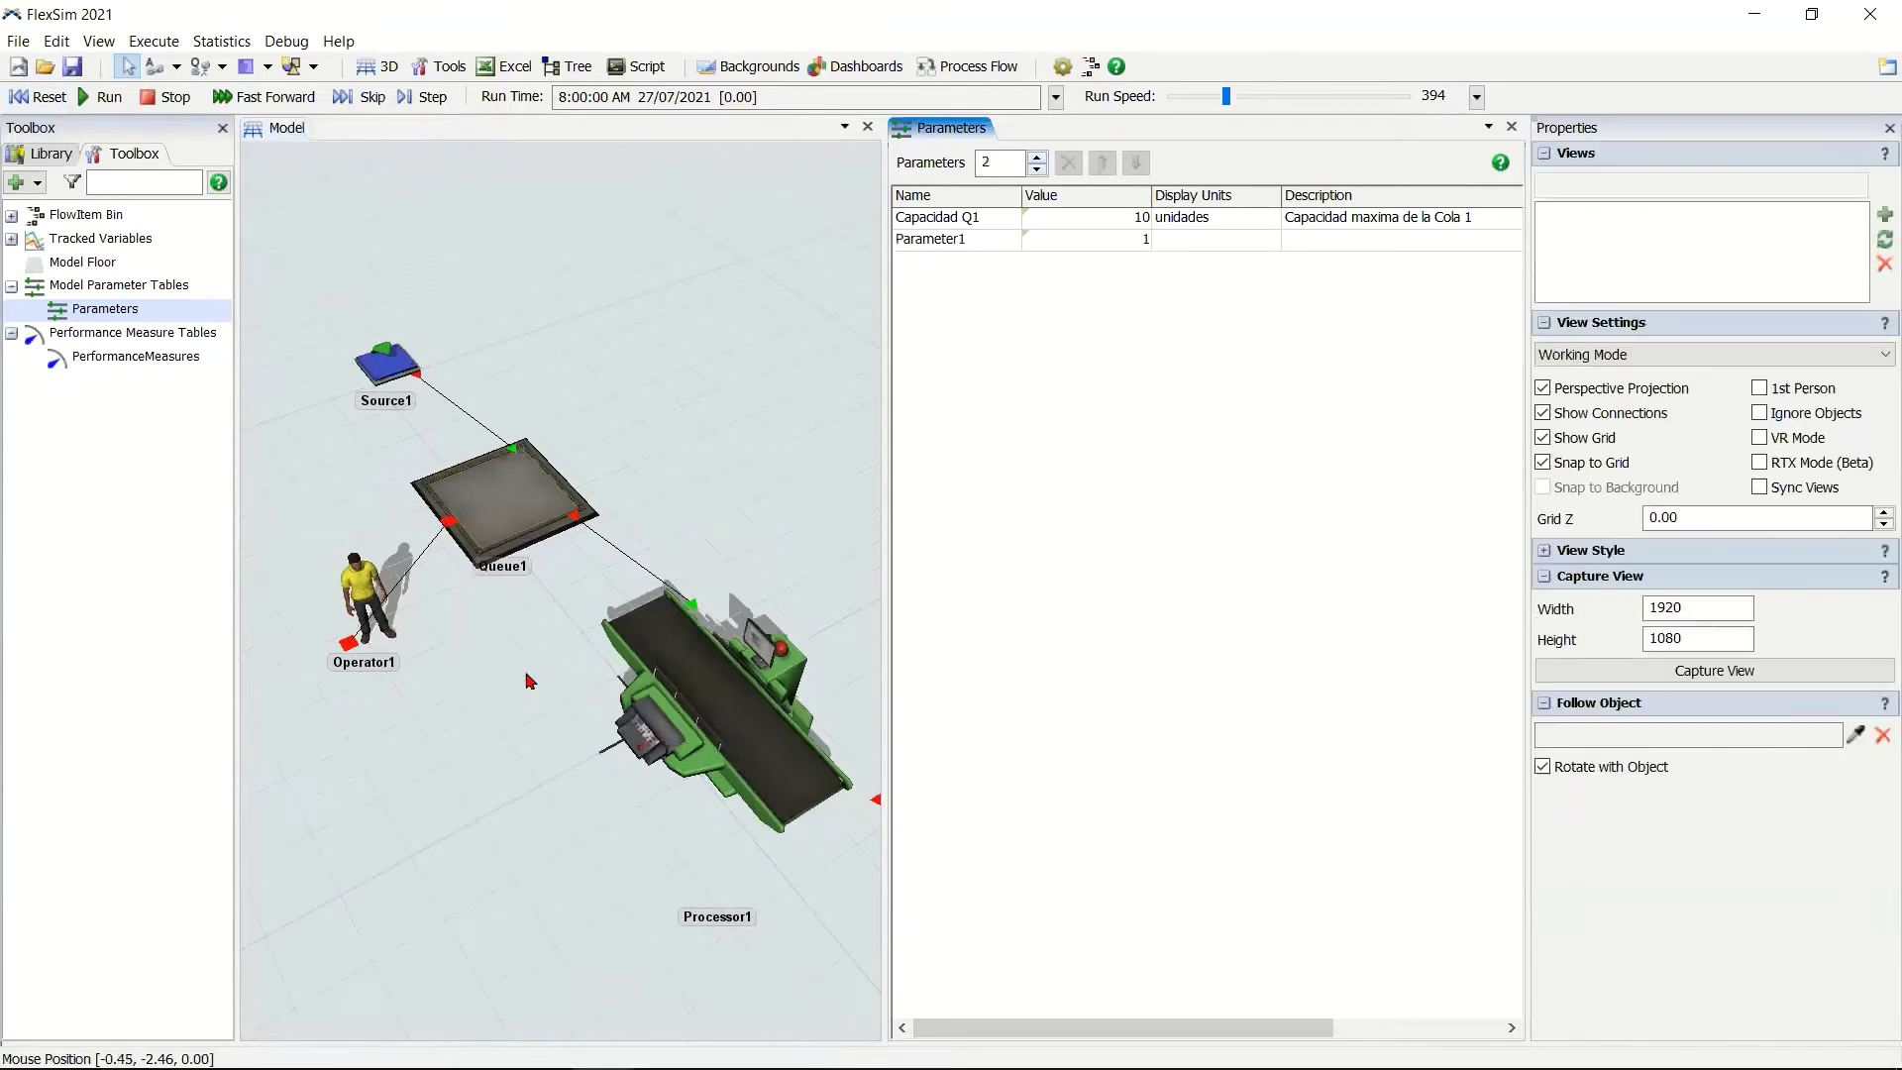
pyautogui.click(973, 241)
pyautogui.doubleClick(975, 239)
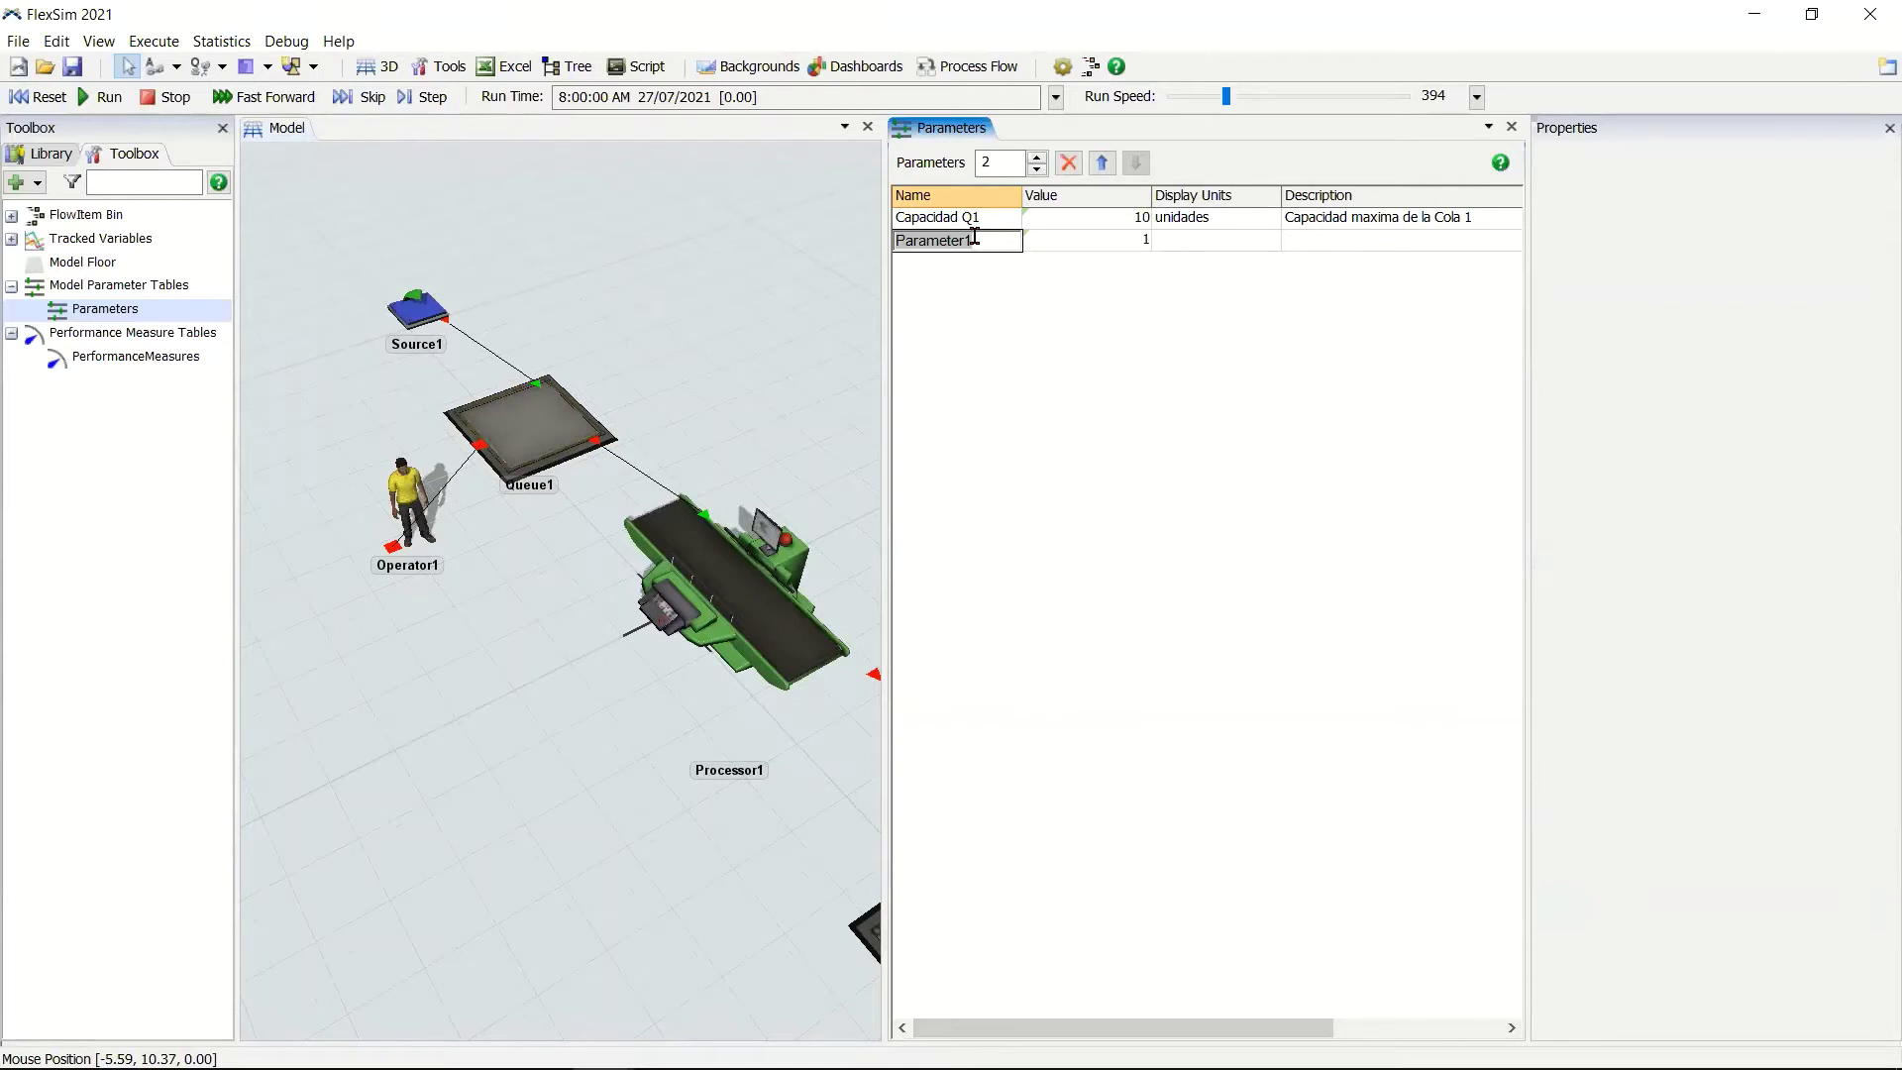
pyautogui.write('Usar Ope')
pyautogui.click(1124, 260)
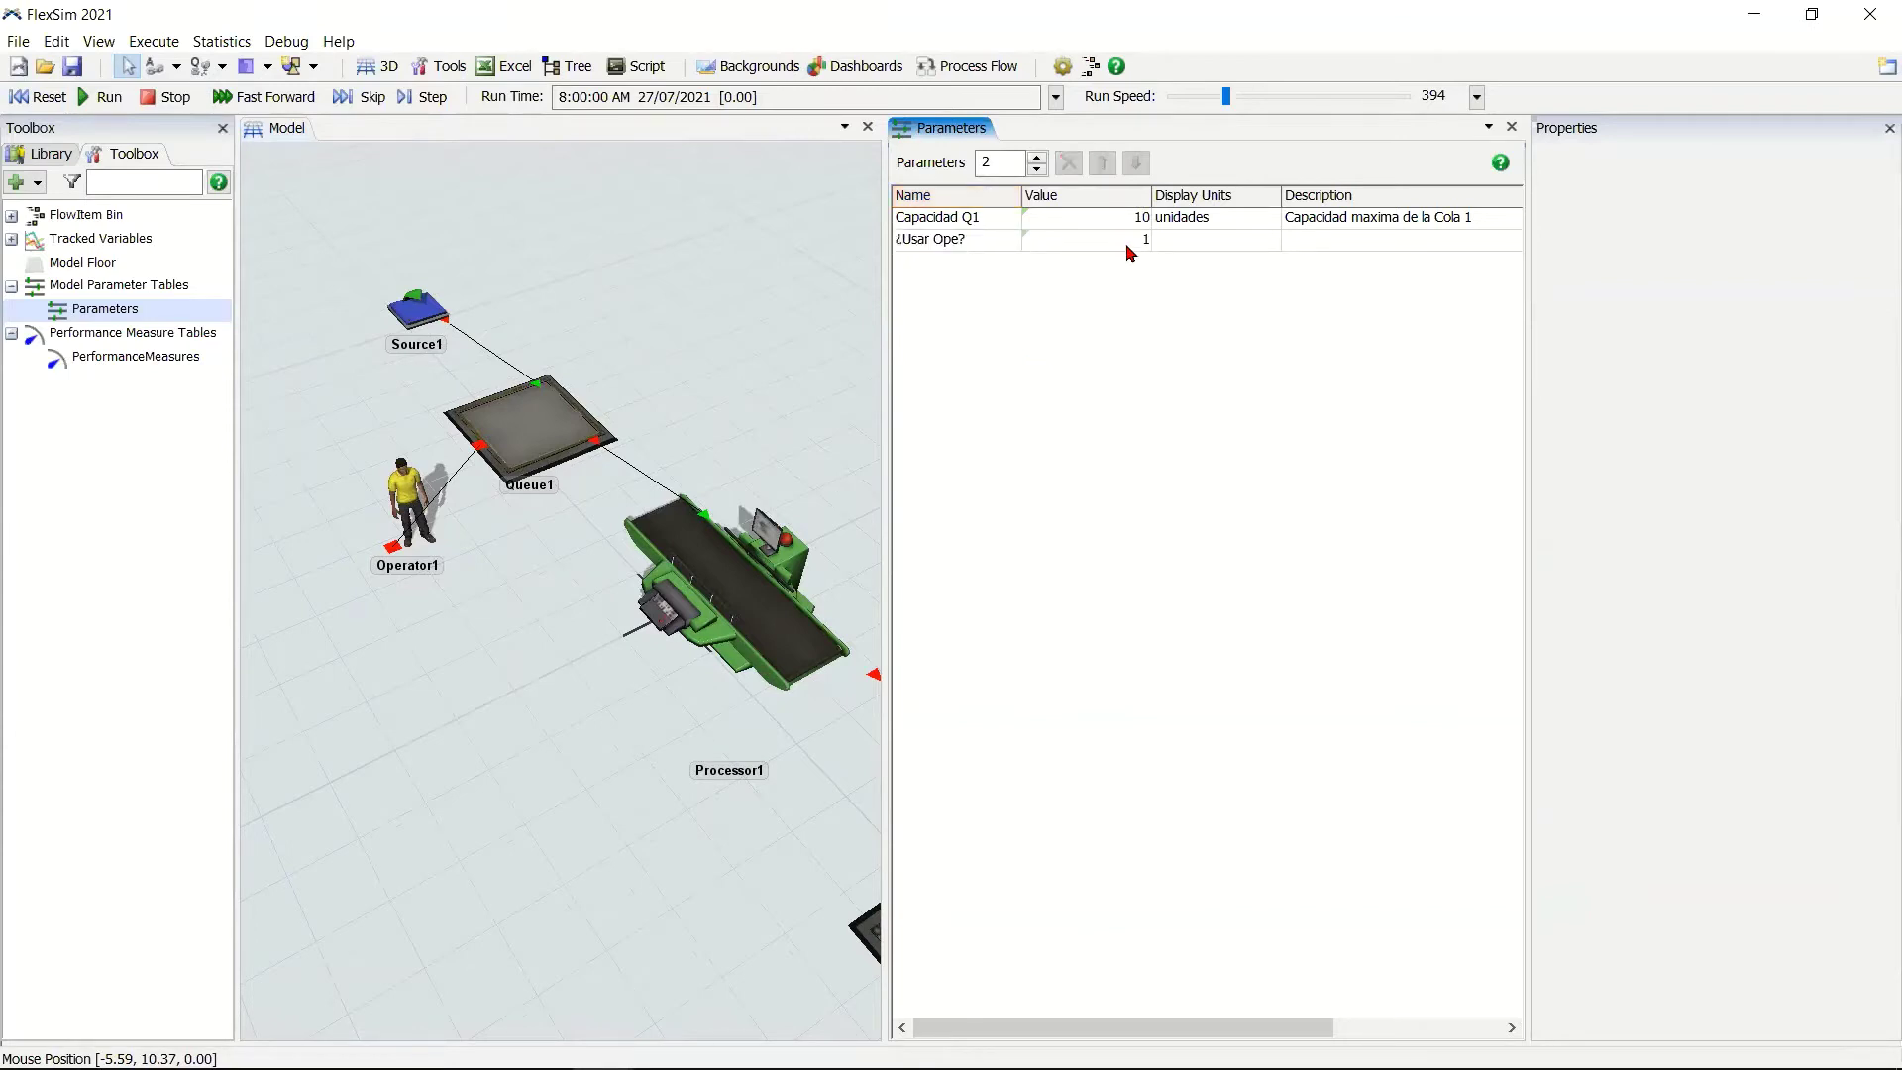
# Define the ¿Usar Ope? parameter as type Binary.
pyautogui.moveTo(452, 569); pyautogui.dragTo(467, 576)
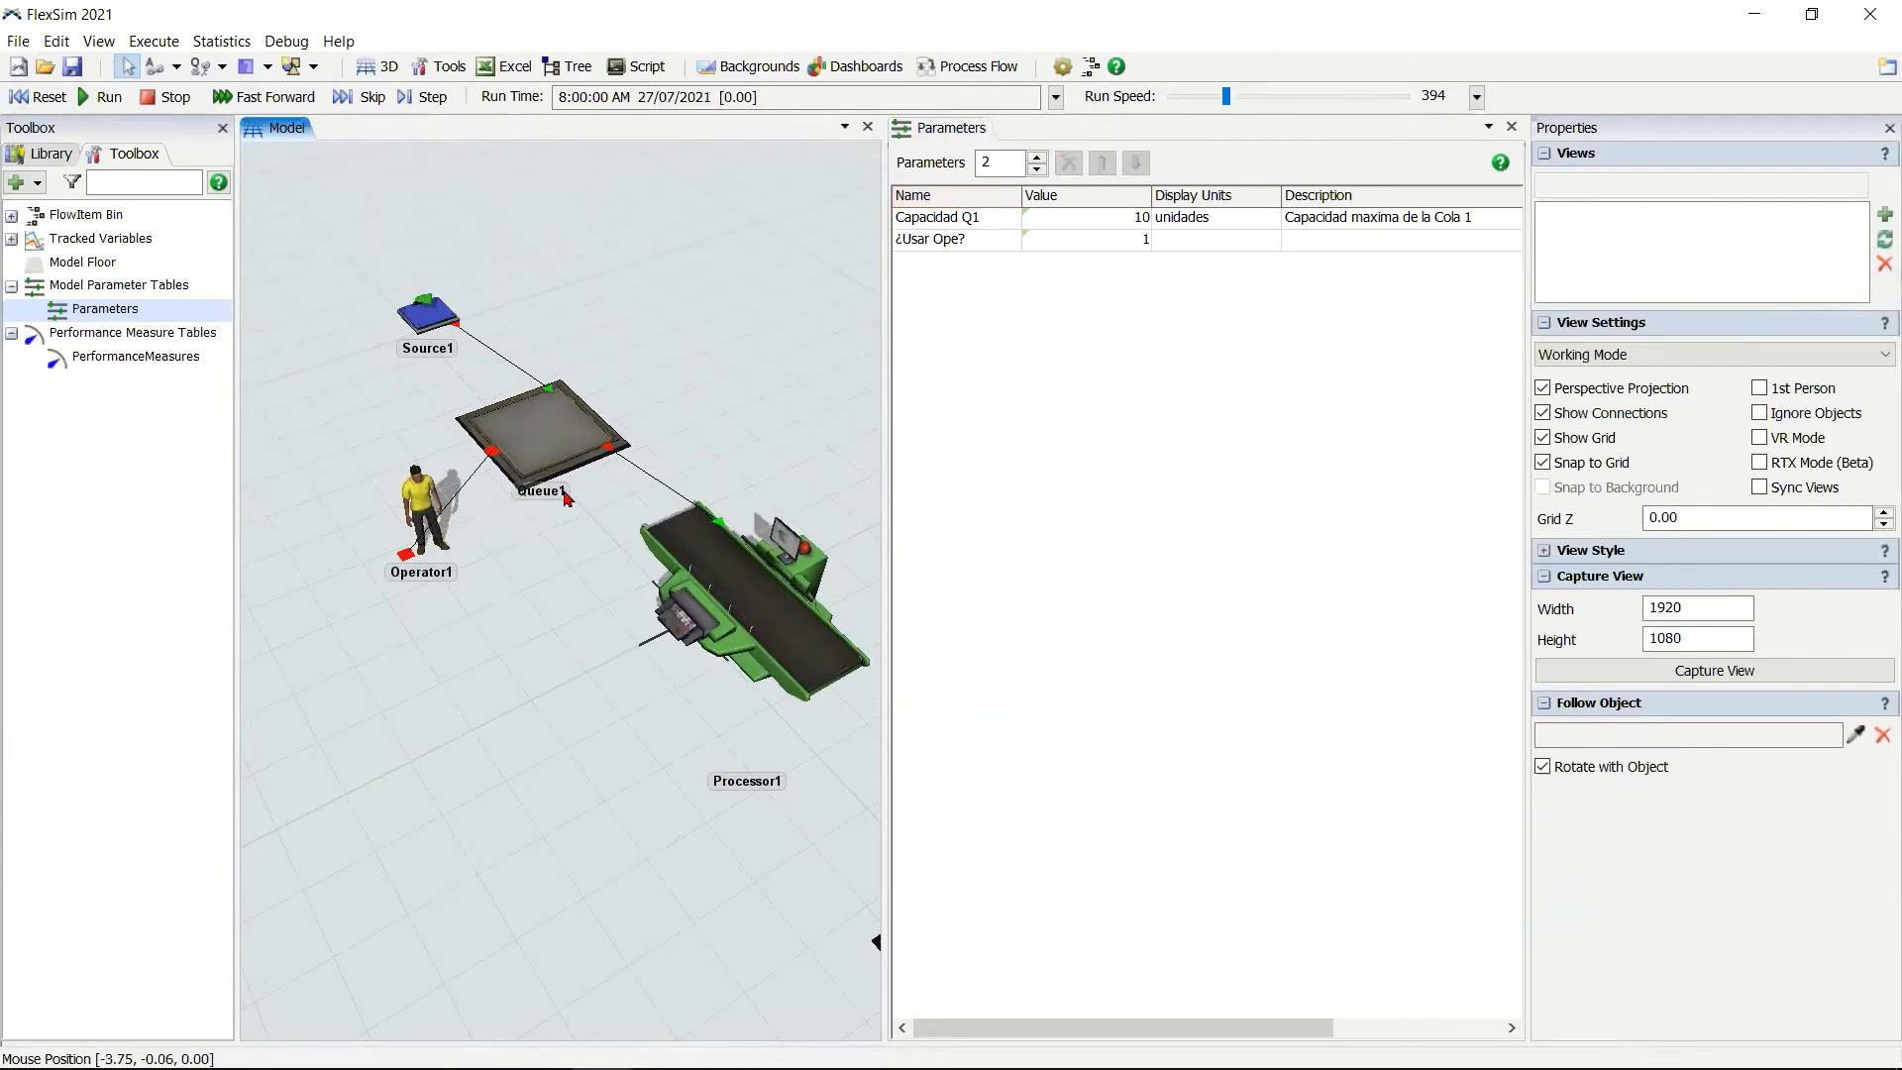
pyautogui.click(1116, 246)
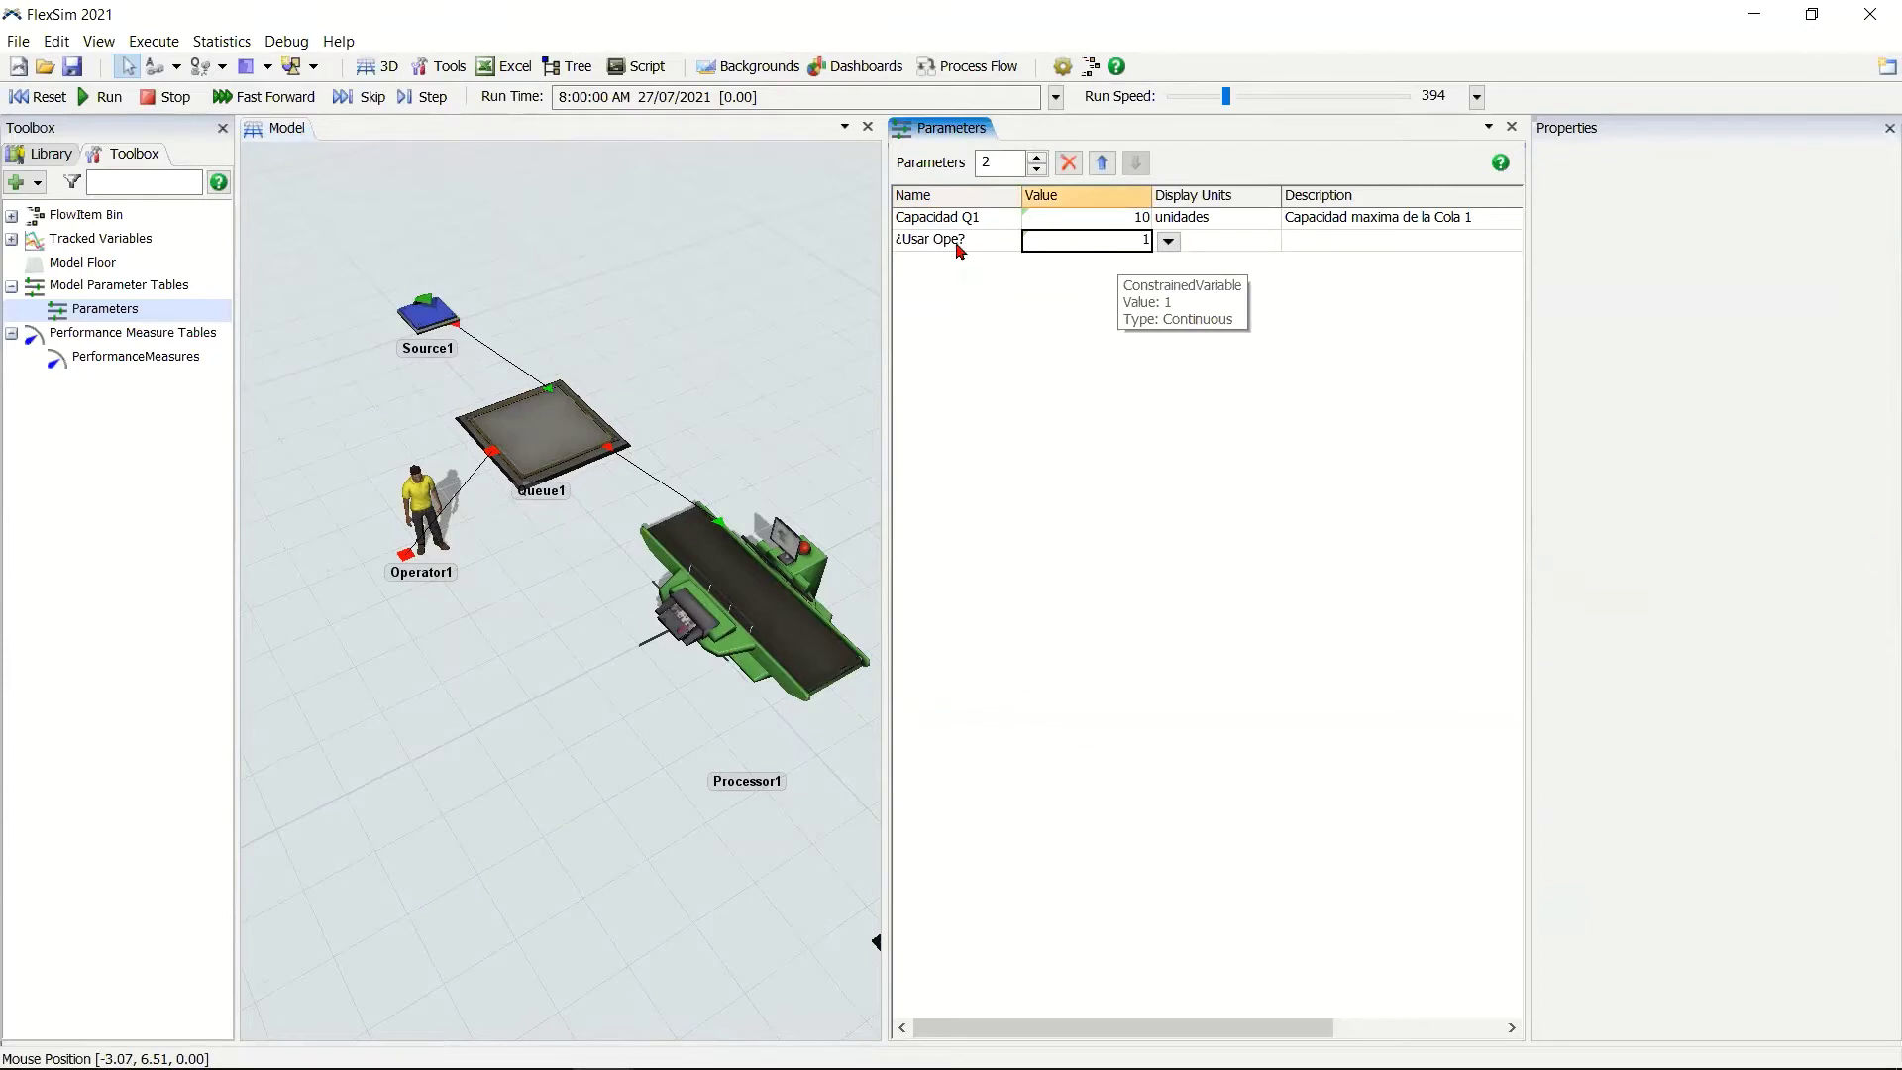
pyautogui.click(1170, 247)
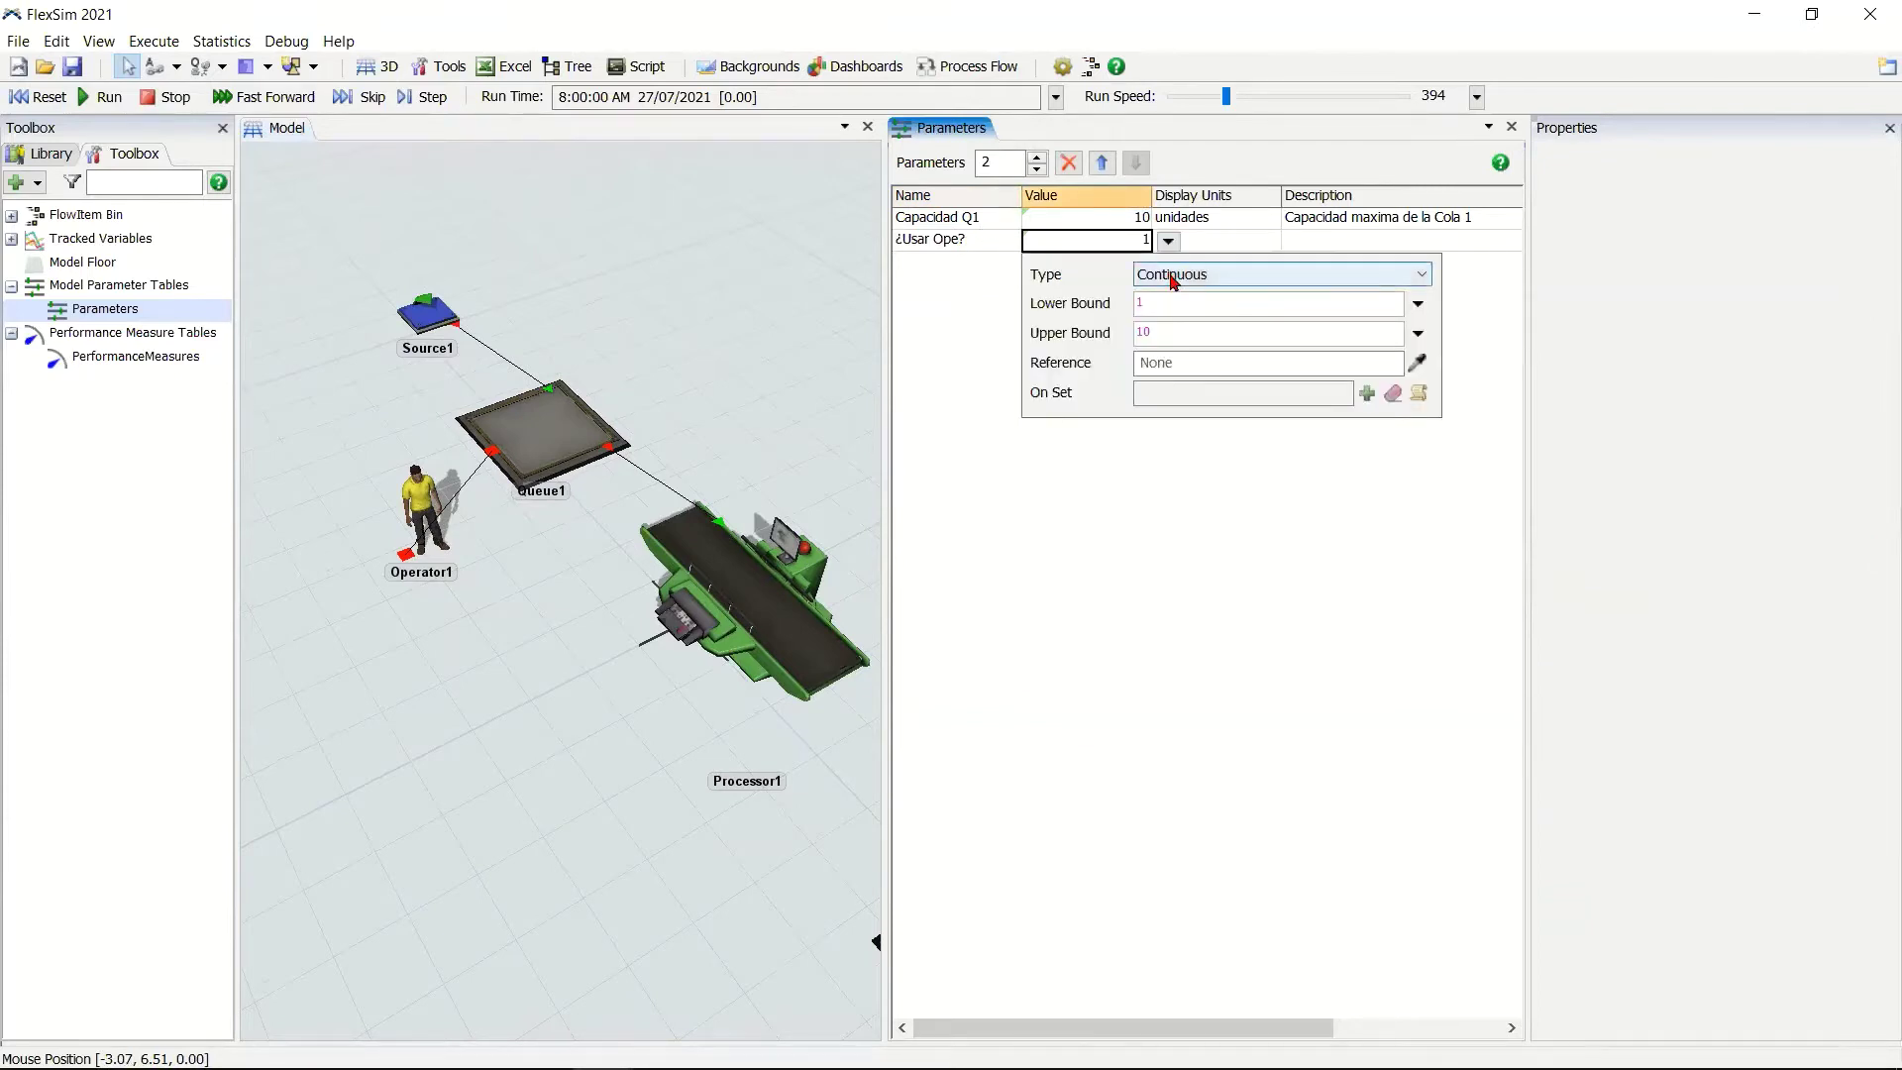
pyautogui.click(1172, 277)
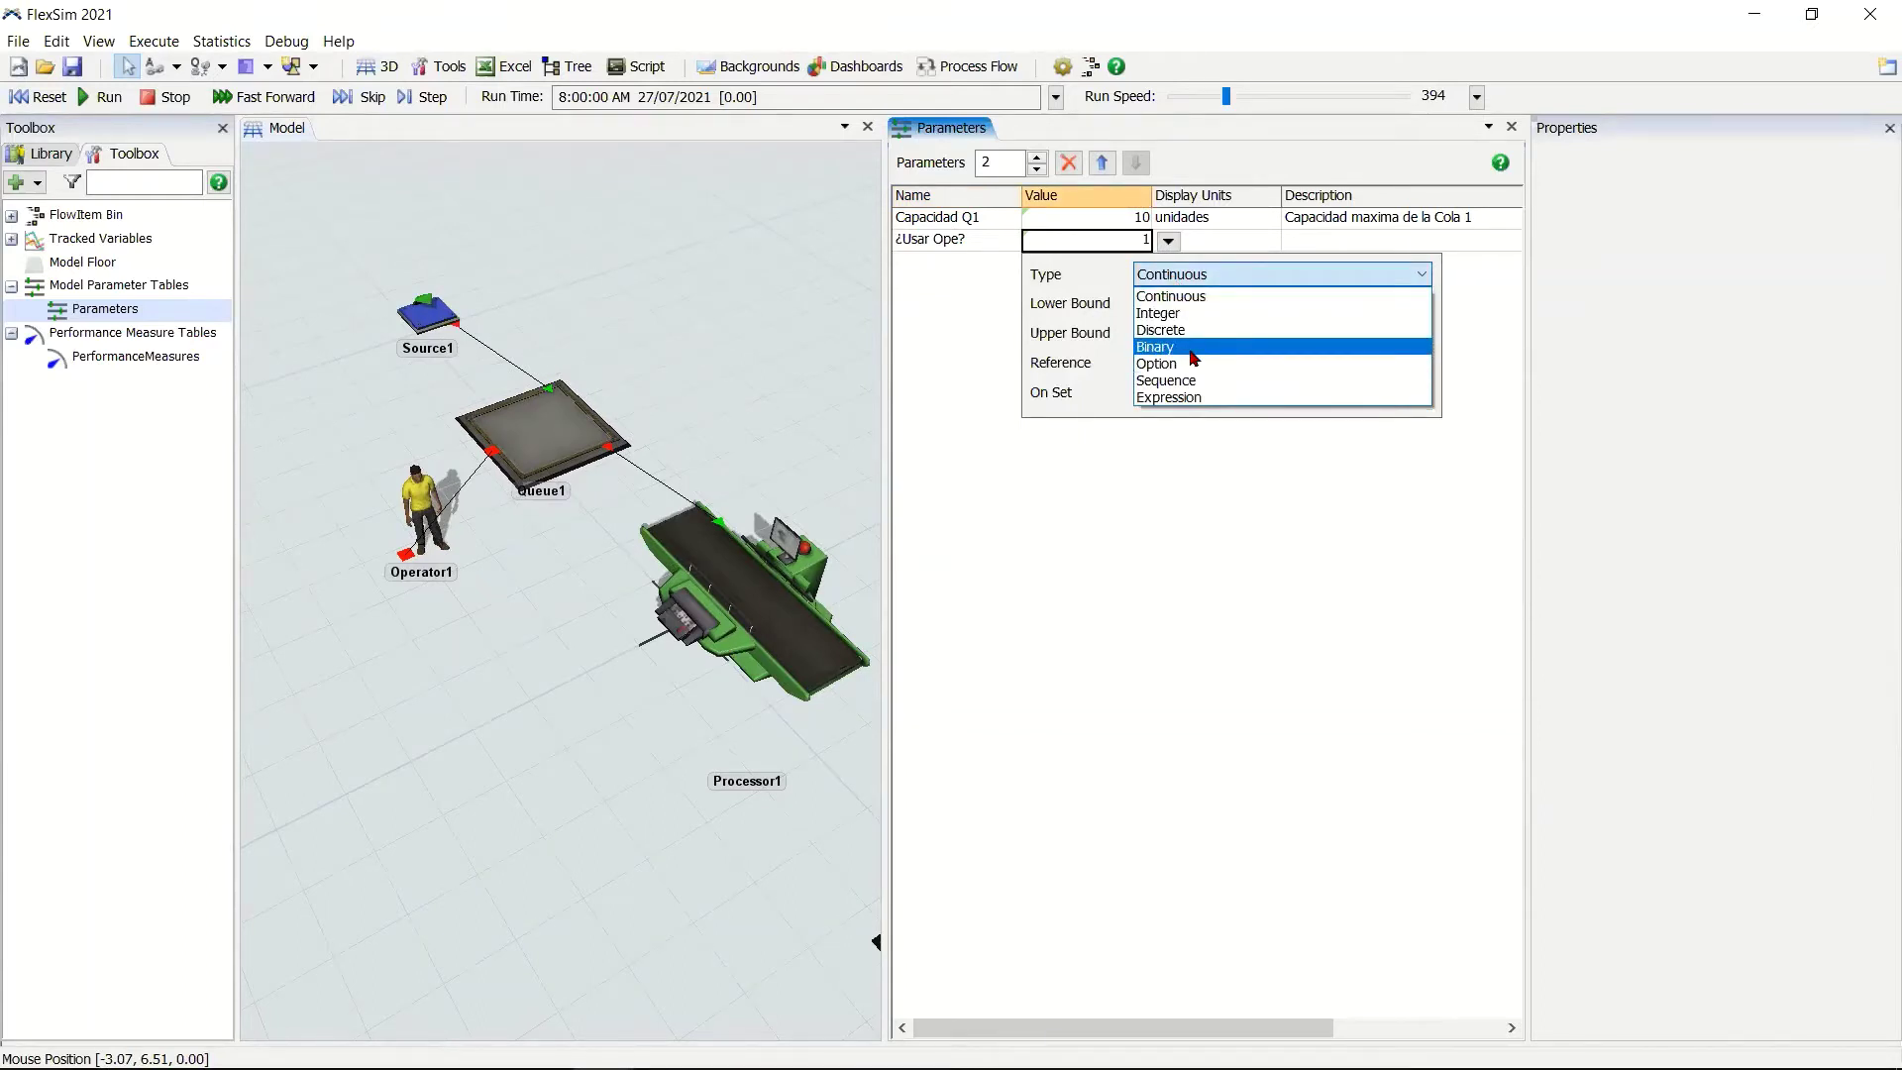
pyautogui.click(1194, 358)
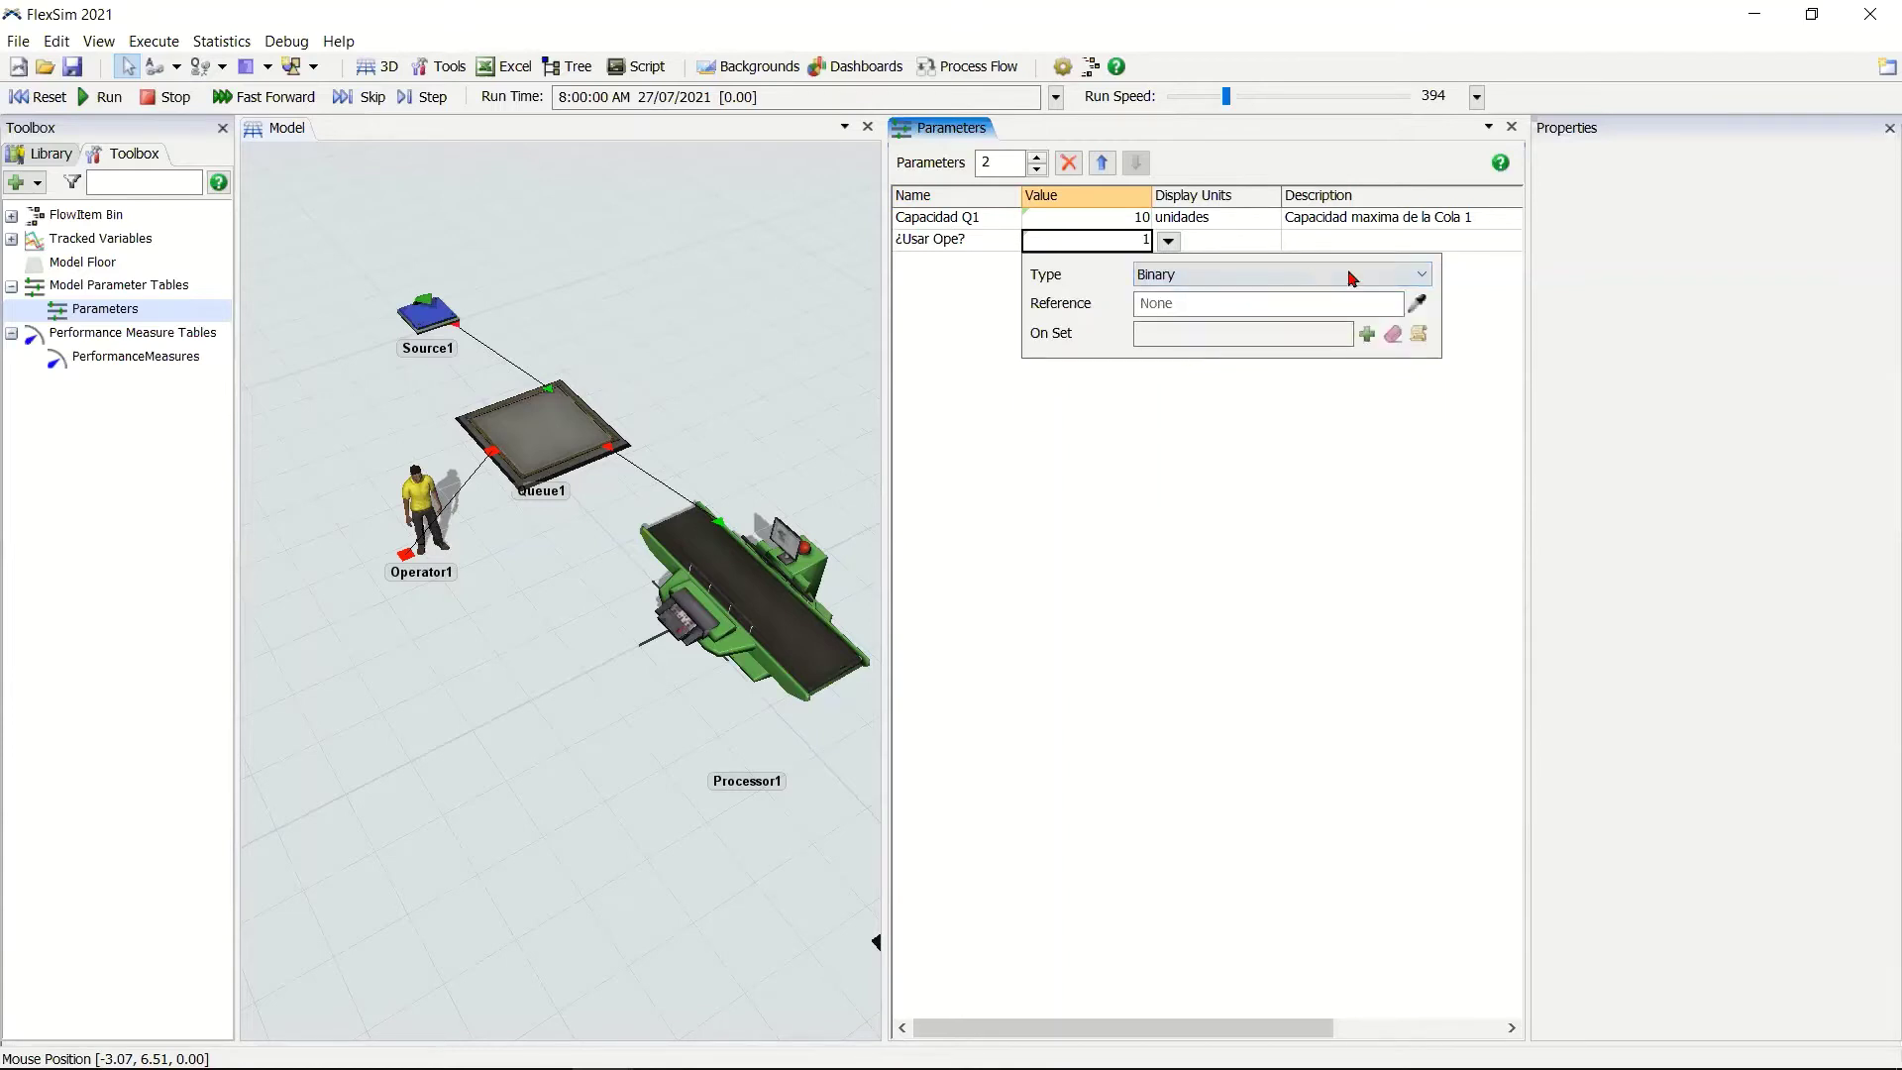
# Link the ¿Usar Ope? parameter to Queue1's UseTransport property by sampling it as the reference.
pyautogui.click(1419, 302)
pyautogui.moveTo(550, 426)
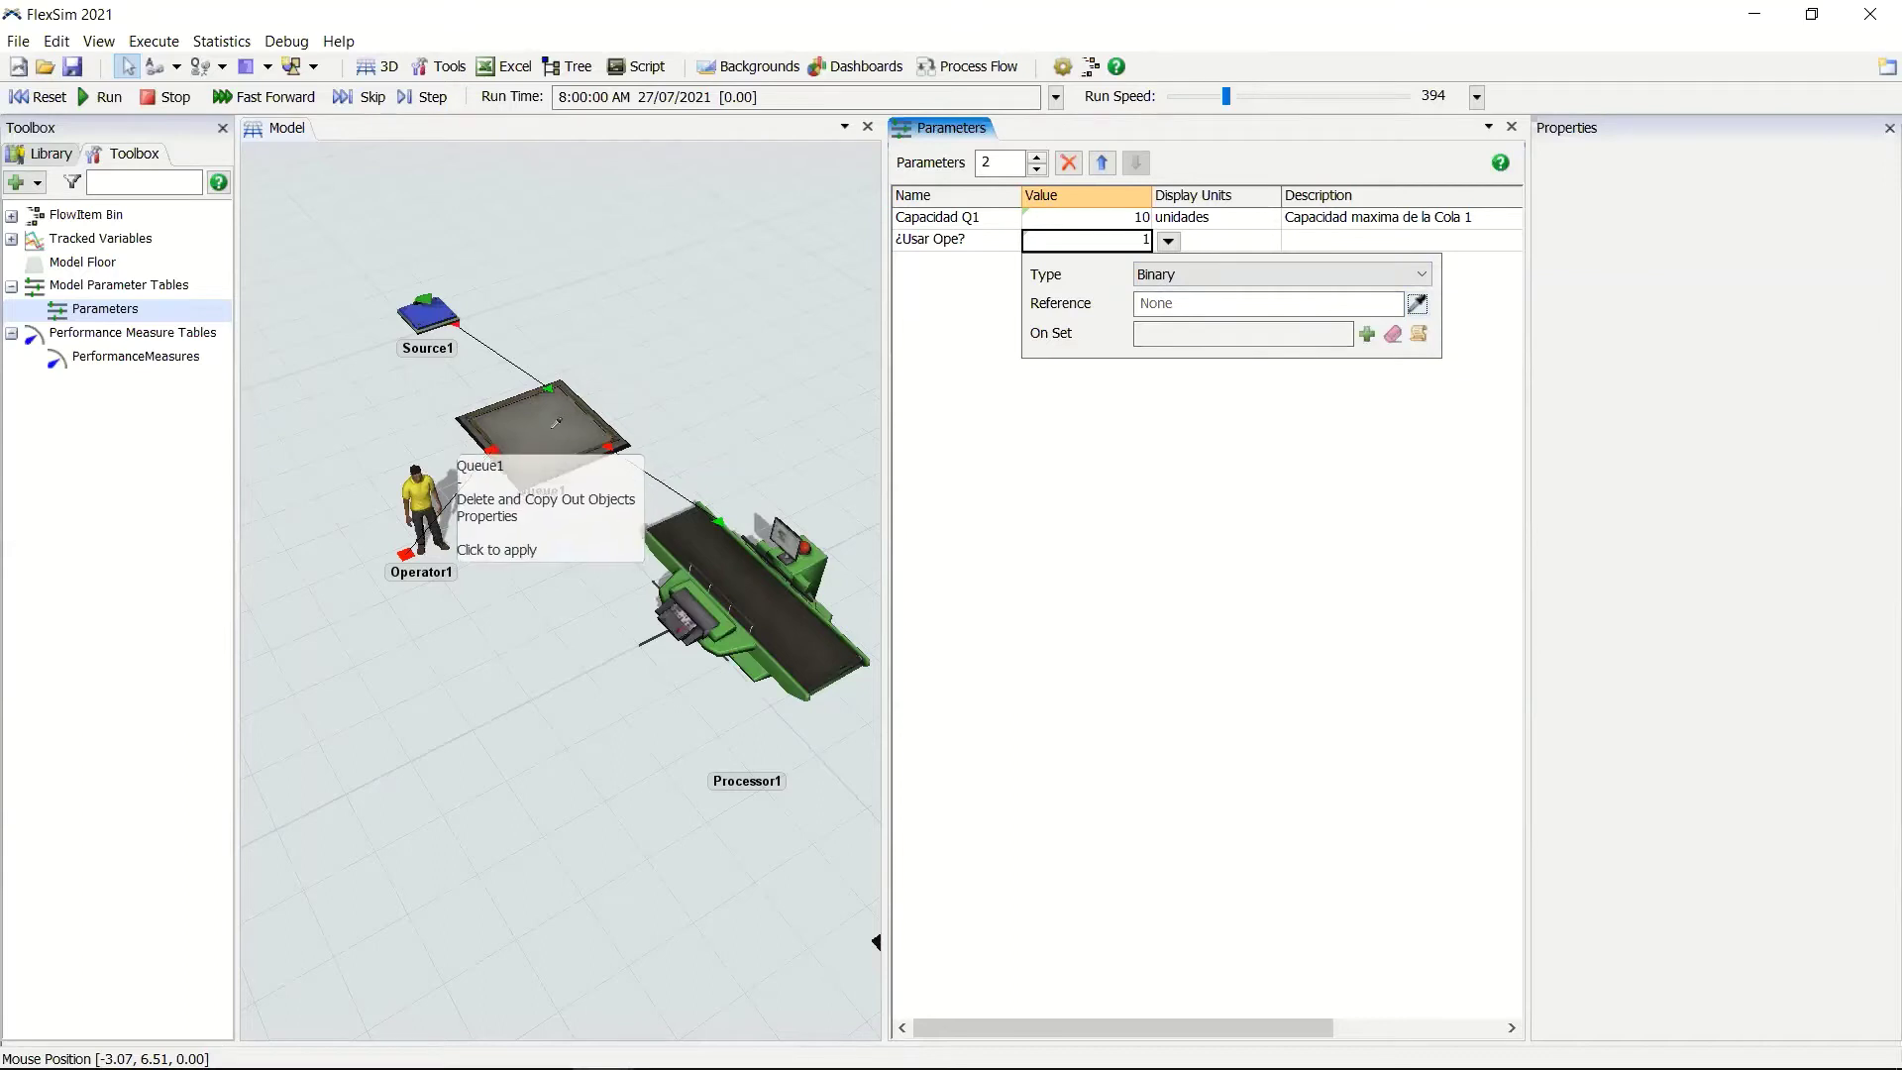
pyautogui.click(550, 426)
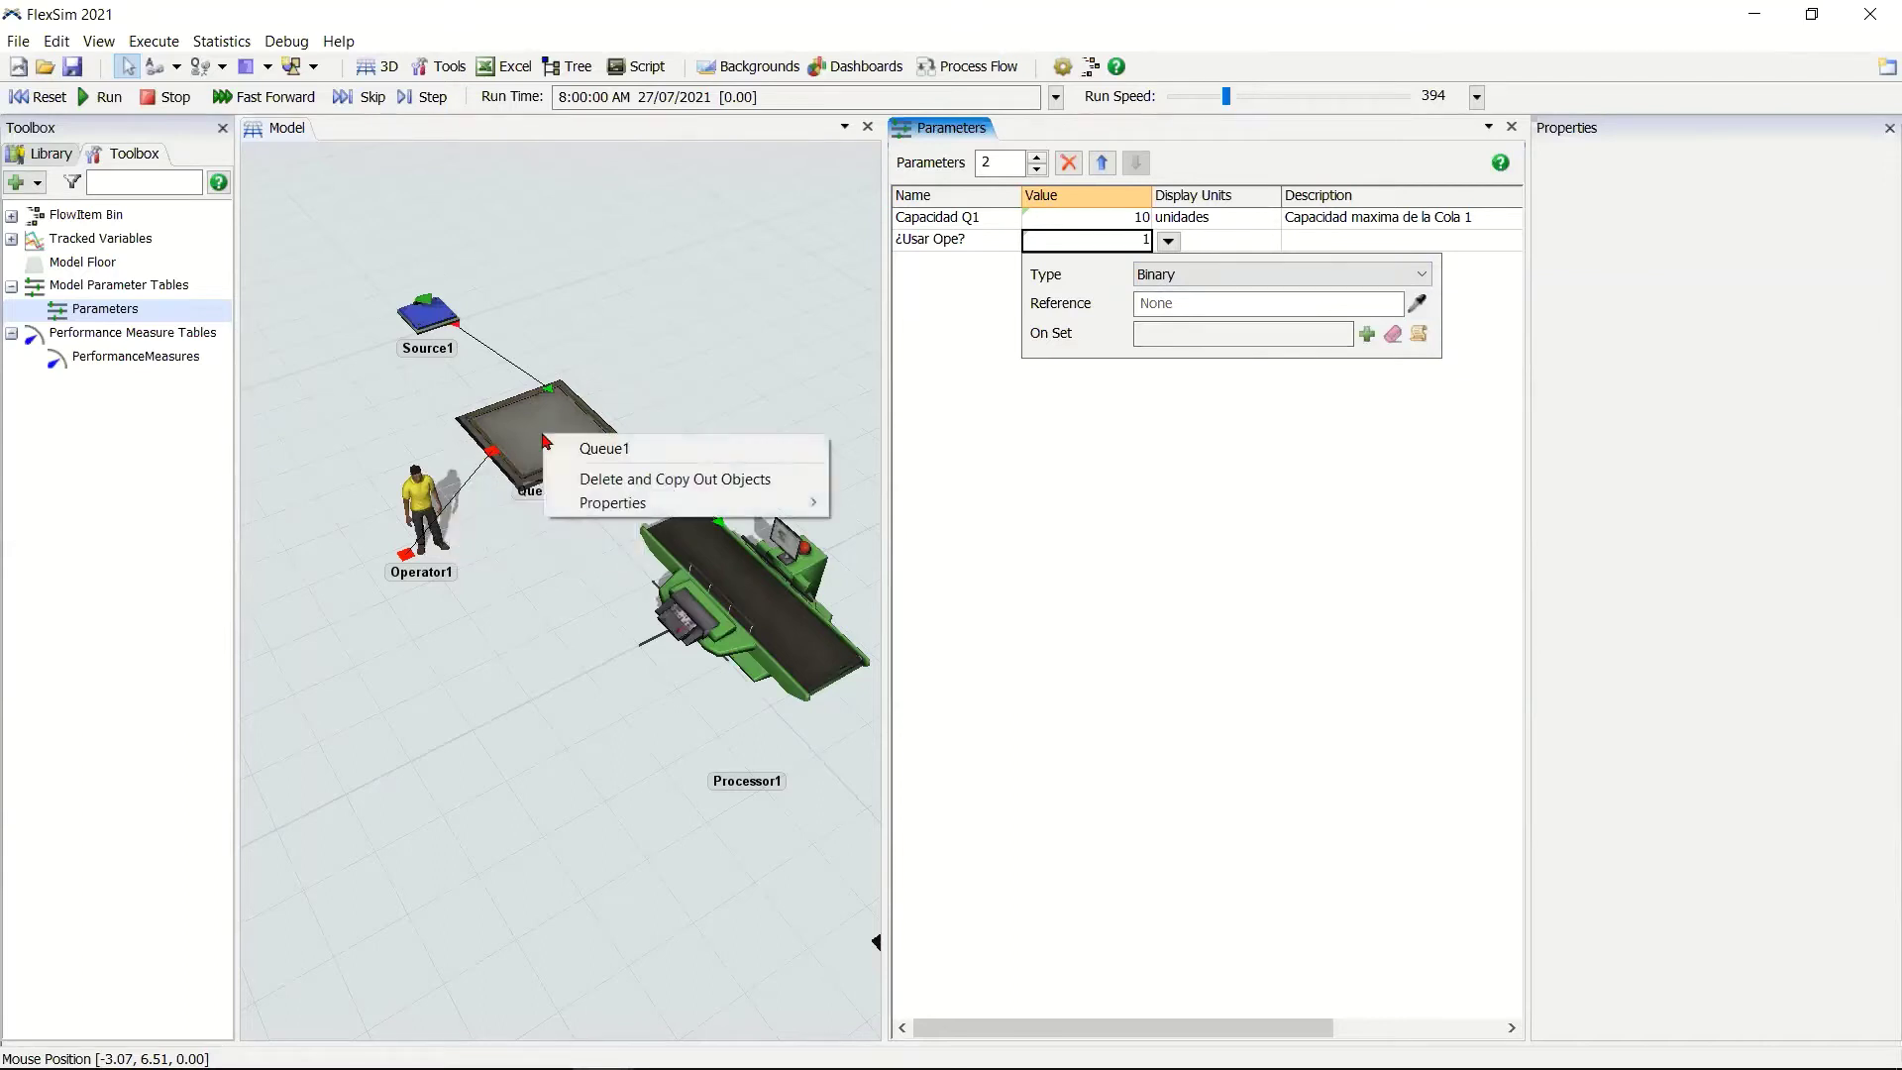
pyautogui.moveTo(810, 501)
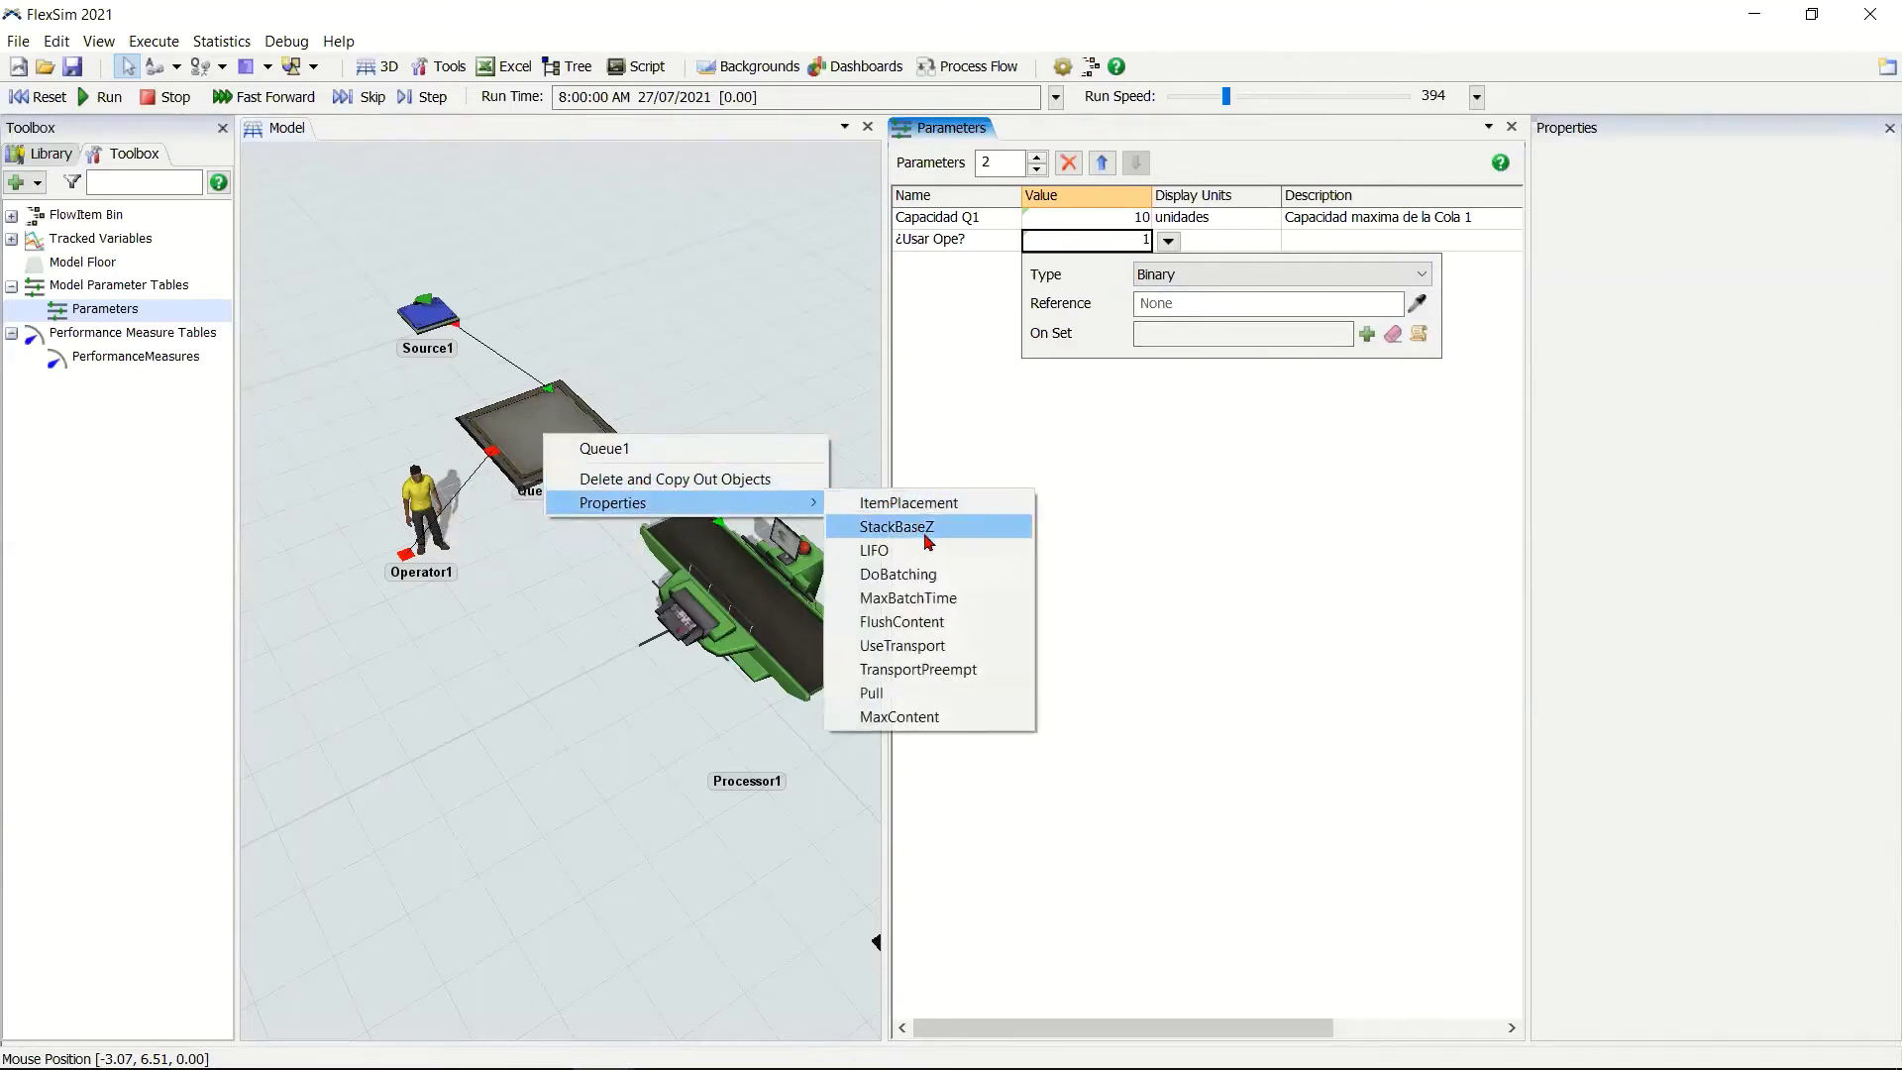
pyautogui.click(977, 654)
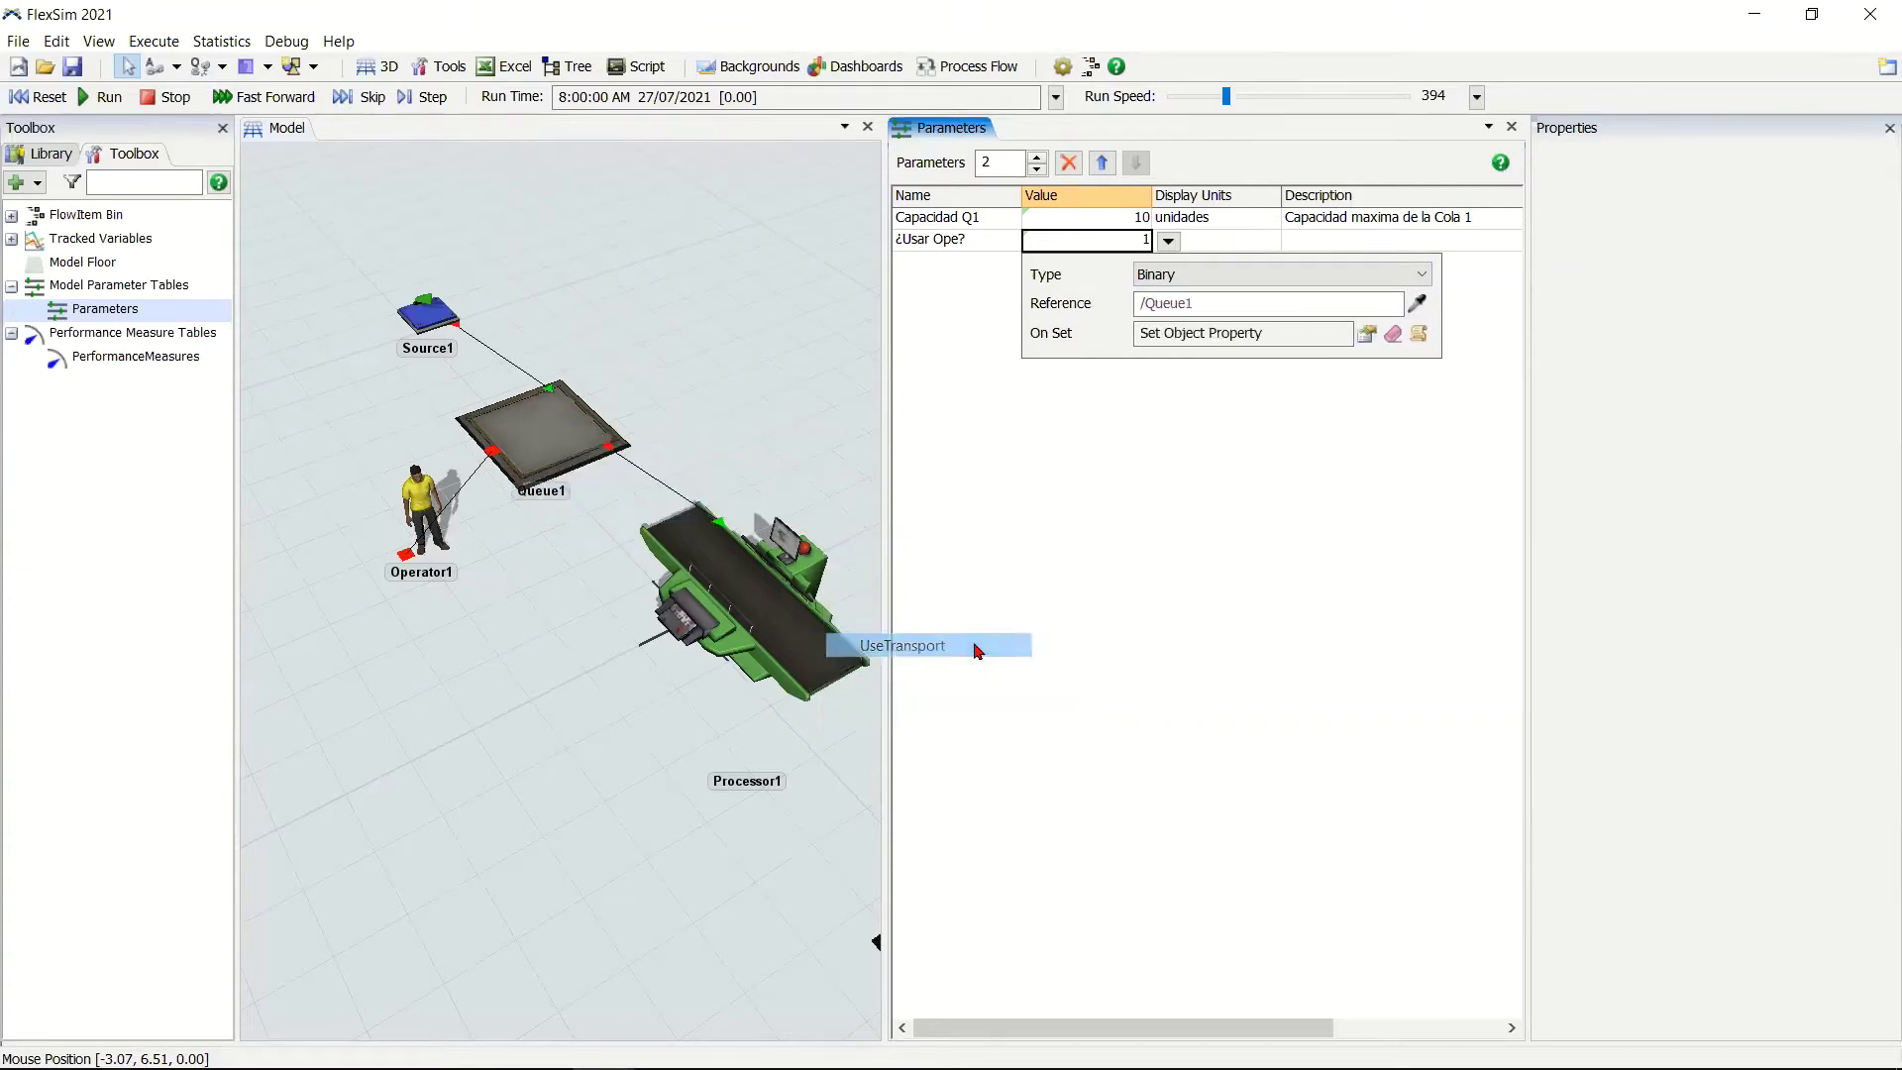
pyautogui.click(1209, 437)
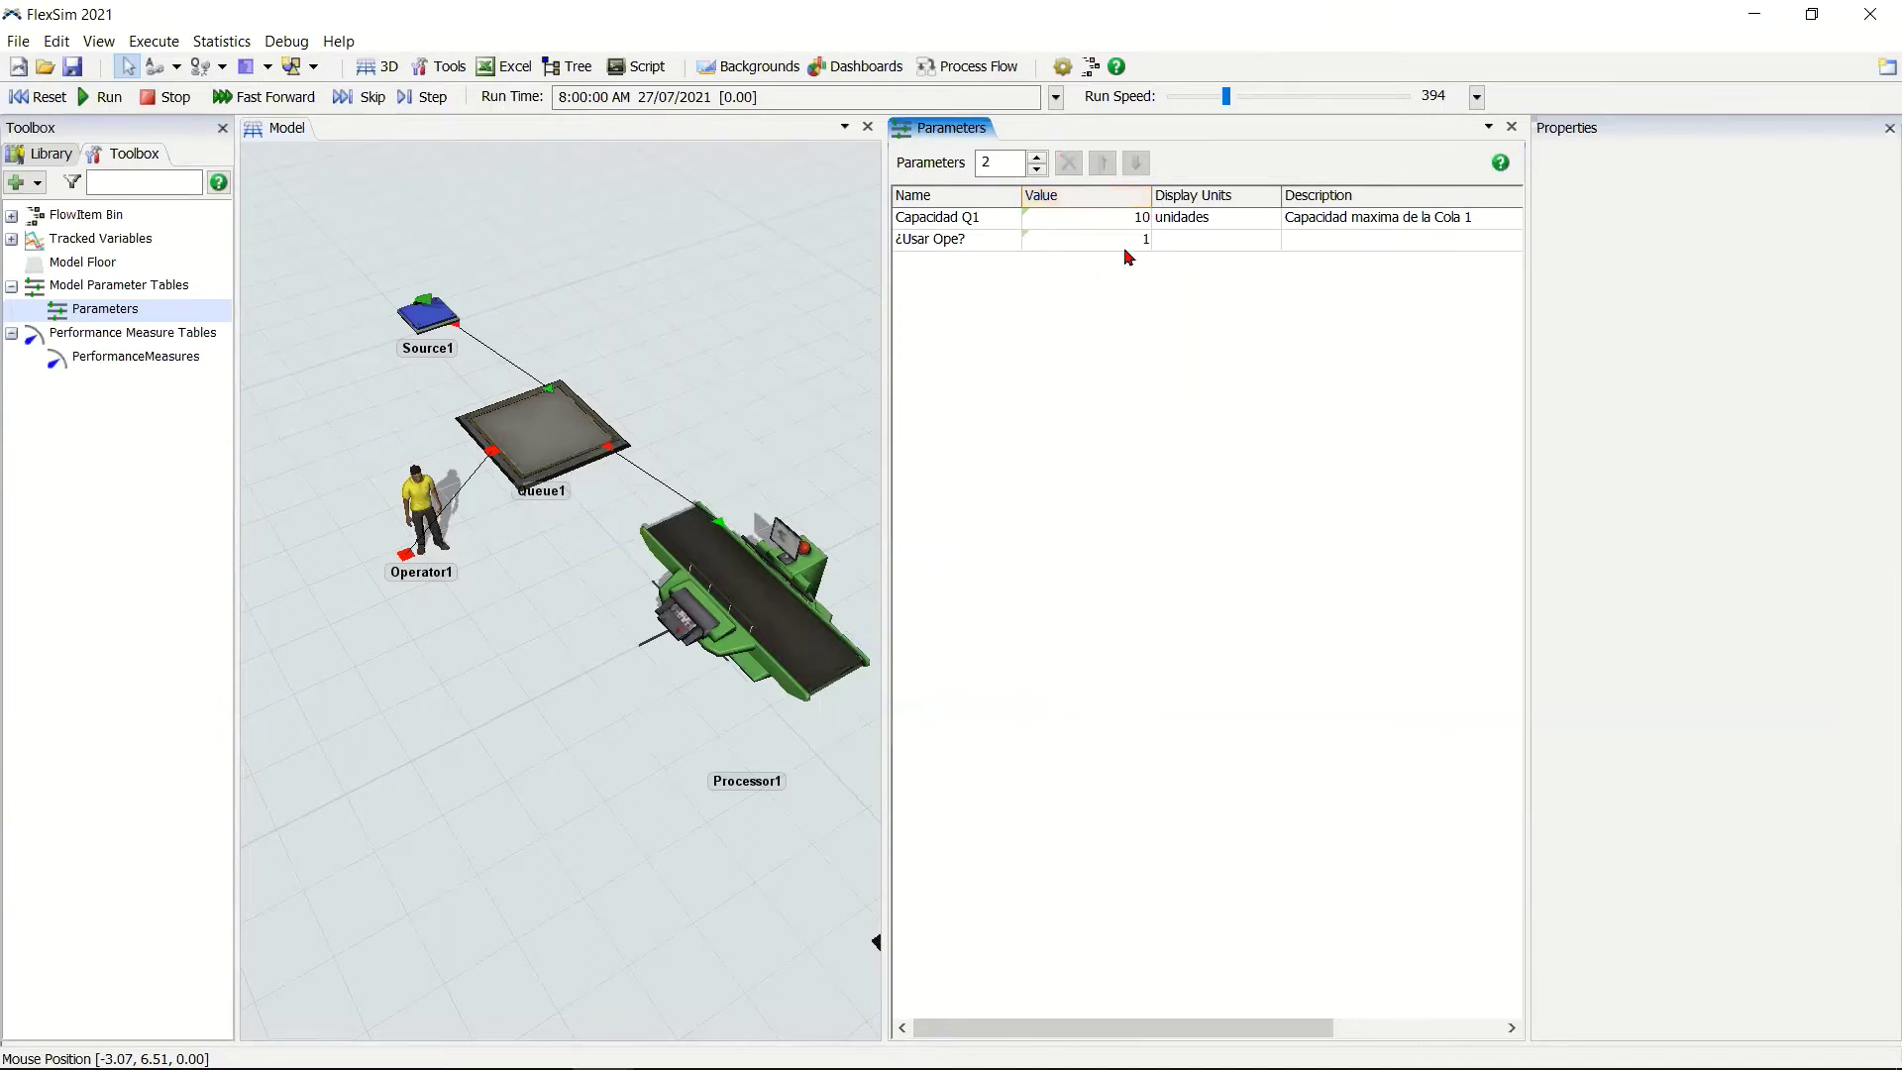
# Describe the ¿Usar Ope? parameter as "Si se usa operador o no", leaving its display units empty.
pyautogui.click(1208, 240)
pyautogui.click(1219, 320)
pyautogui.click(1338, 240)
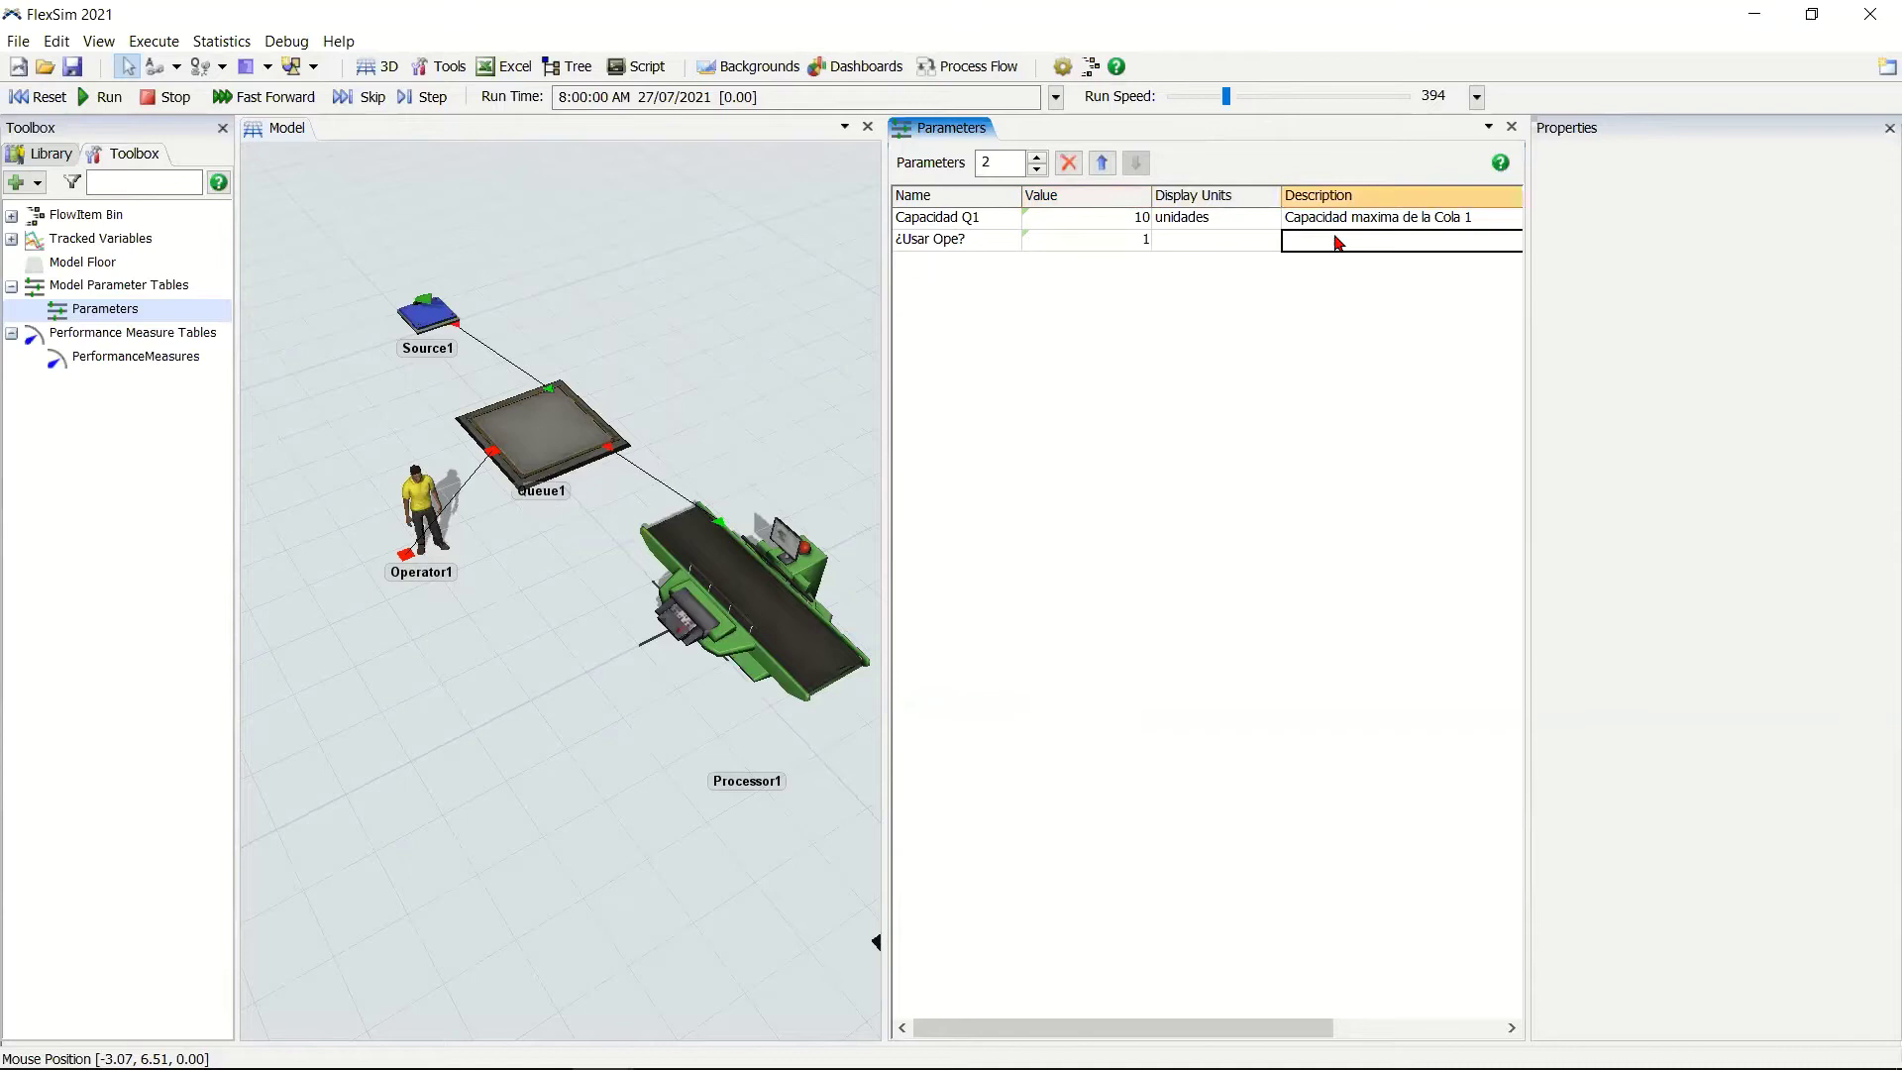
pyautogui.write('Si se usa operador o no')
pyautogui.click(1336, 320)
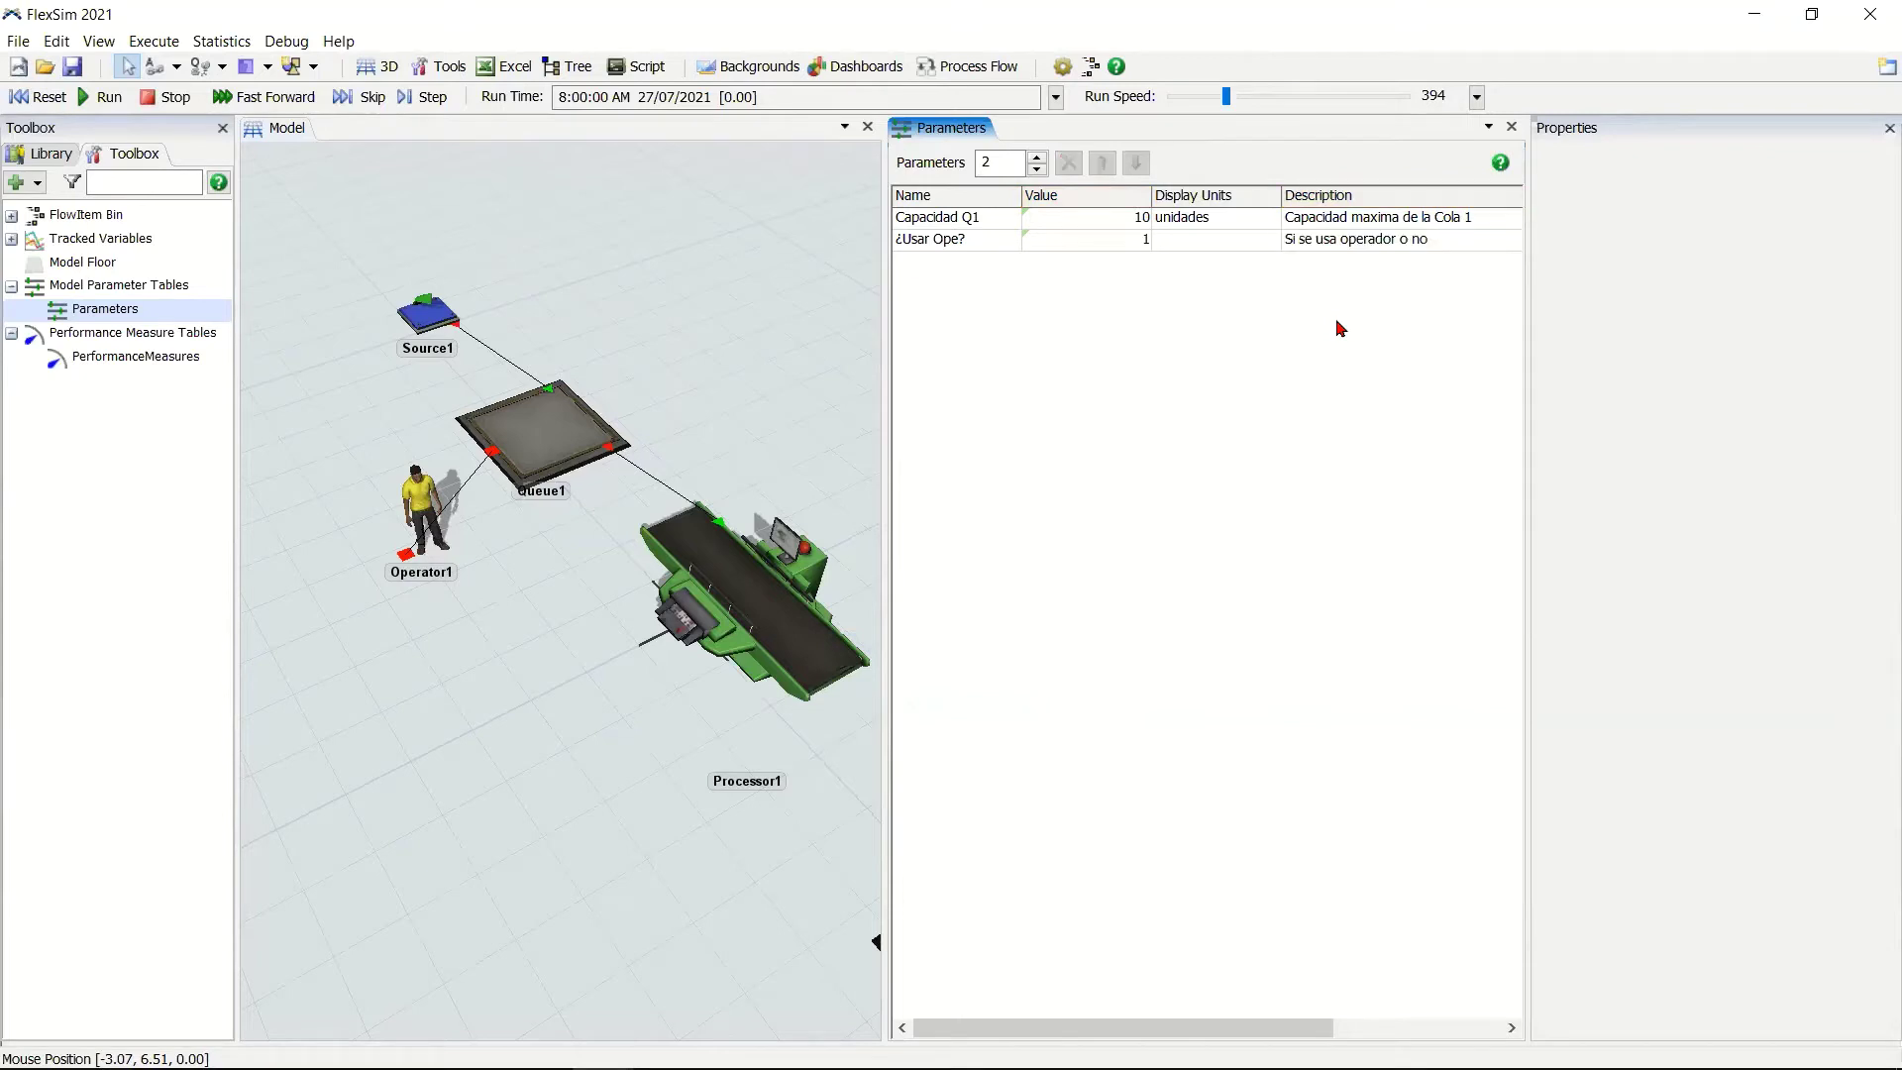
# Reset the model, check Queue1's transport setting, and run the model to observe whether the operator carries the items.
pyautogui.click(39, 96)
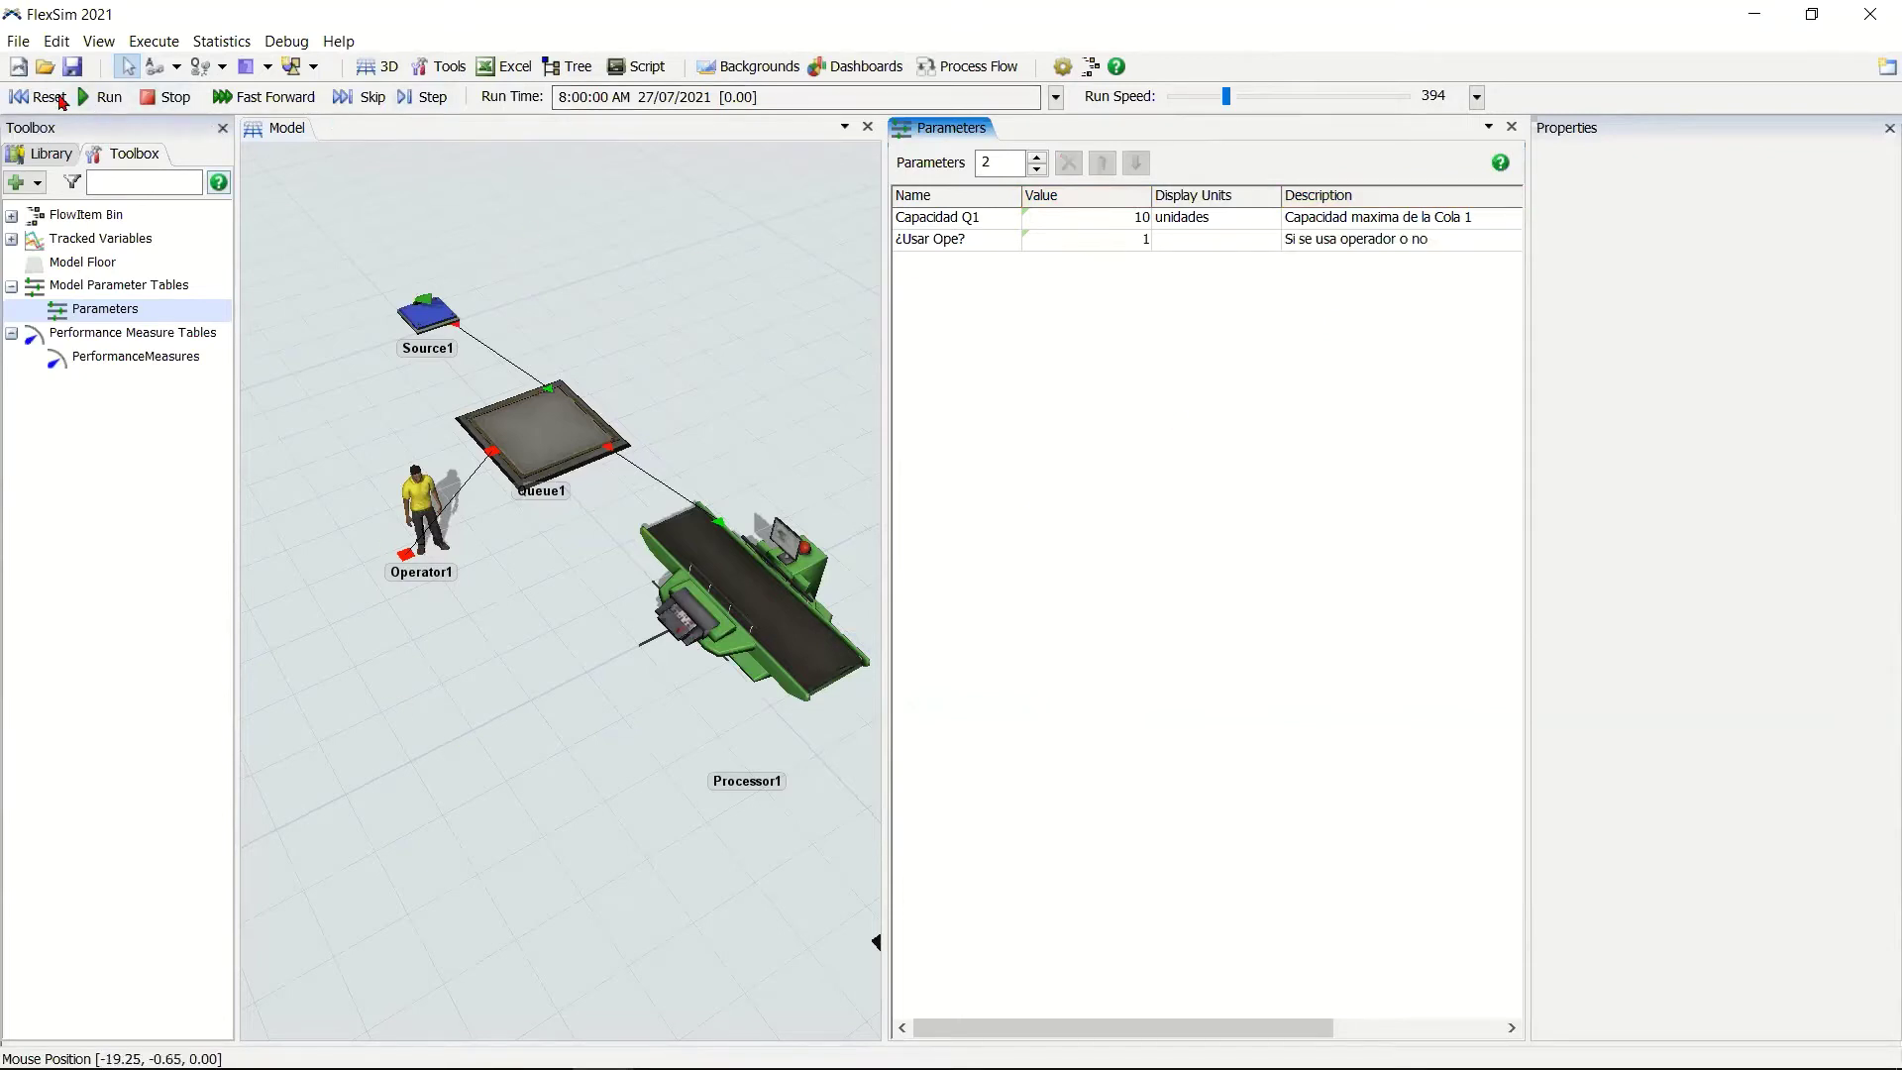
pyautogui.click(543, 424)
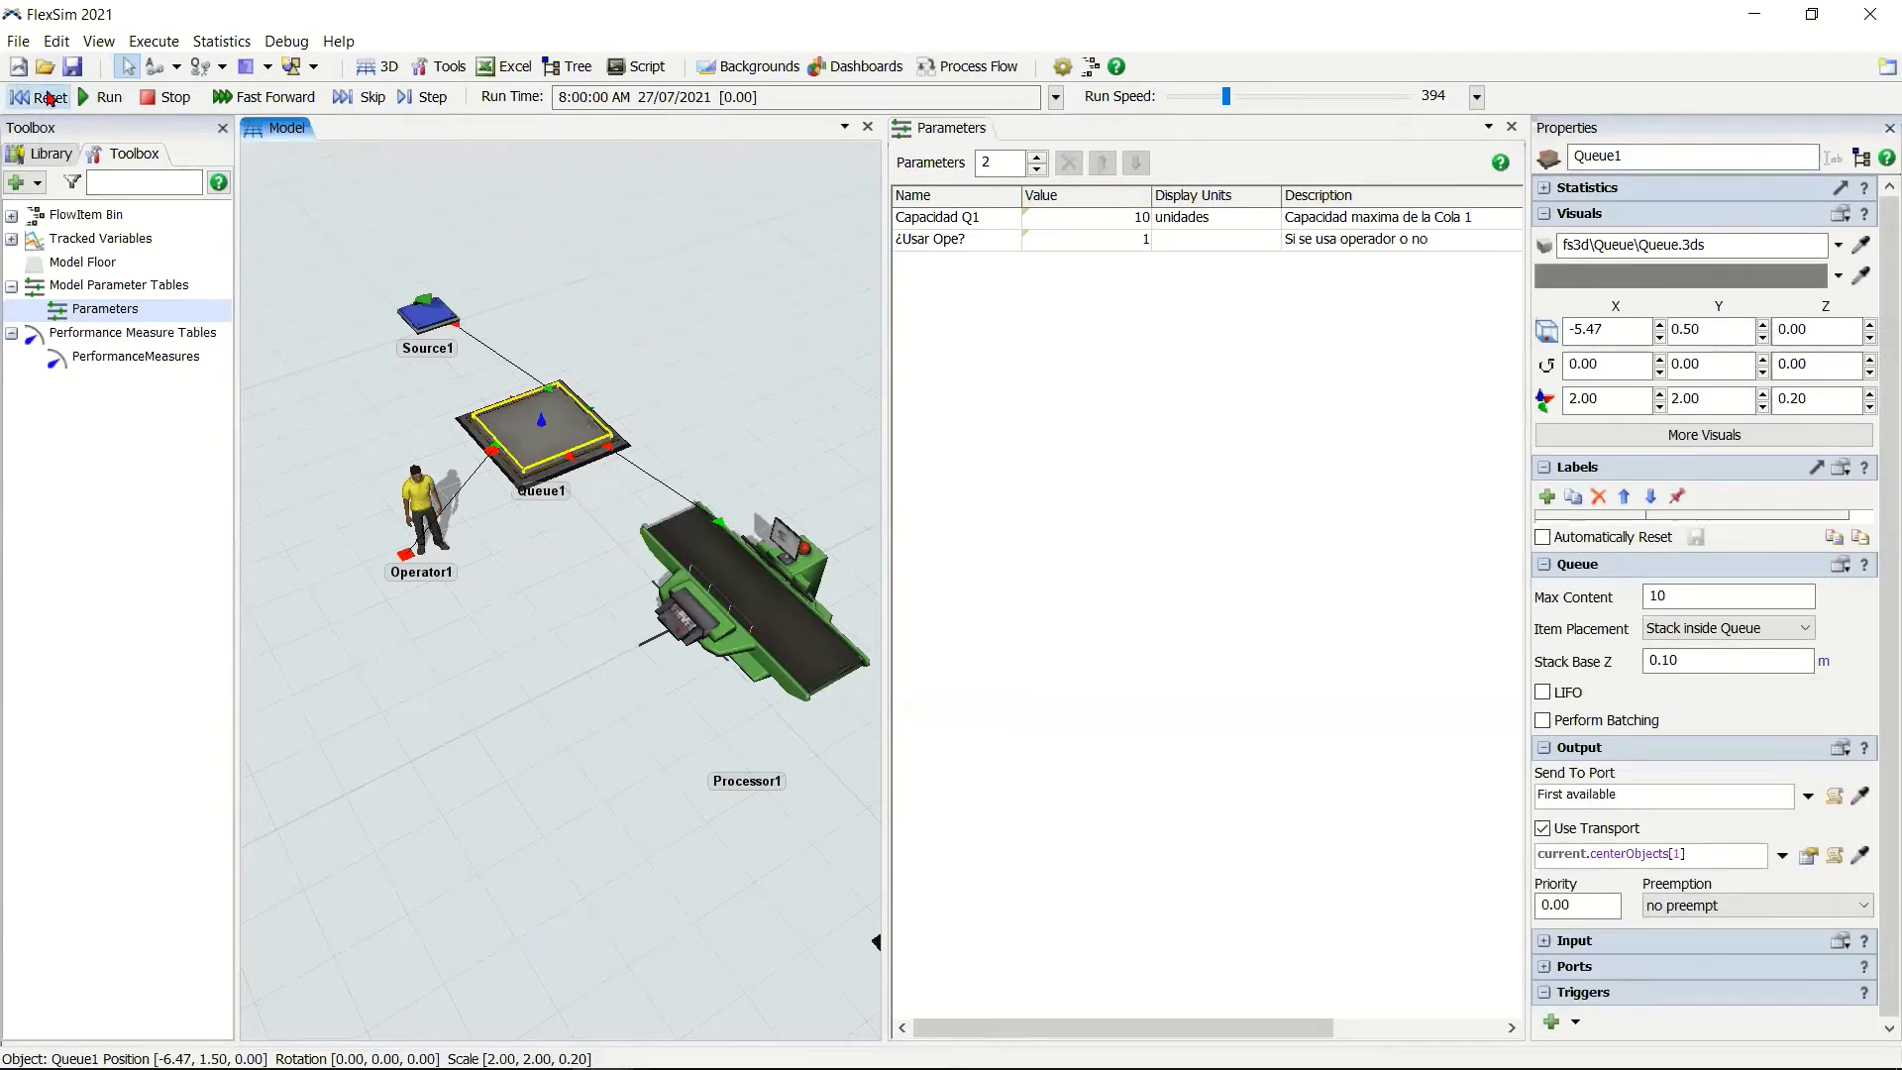
pyautogui.click(103, 96)
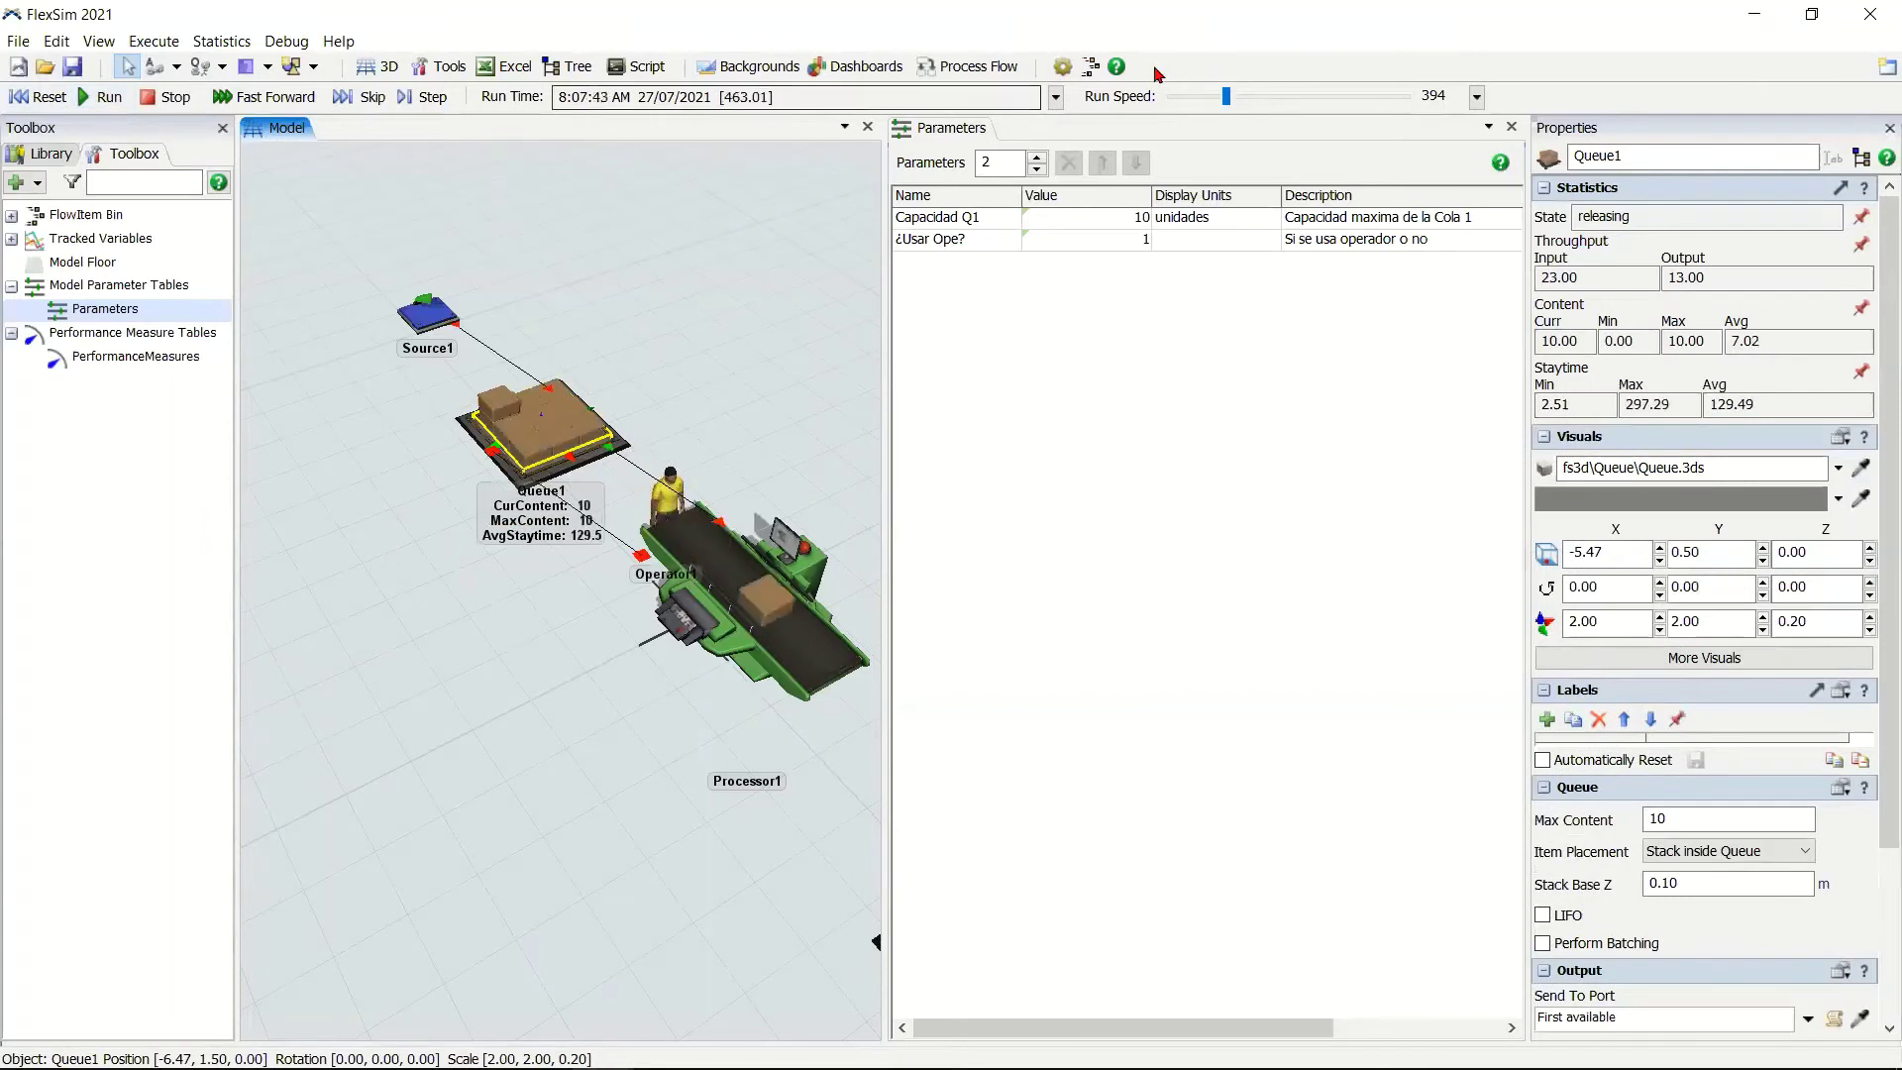
# Lower the run speed to 7.86, reset the model, and set the ¿Usar Ope? parameter to 0.
pyautogui.moveTo(1225, 96); pyautogui.dragTo(1193, 96)
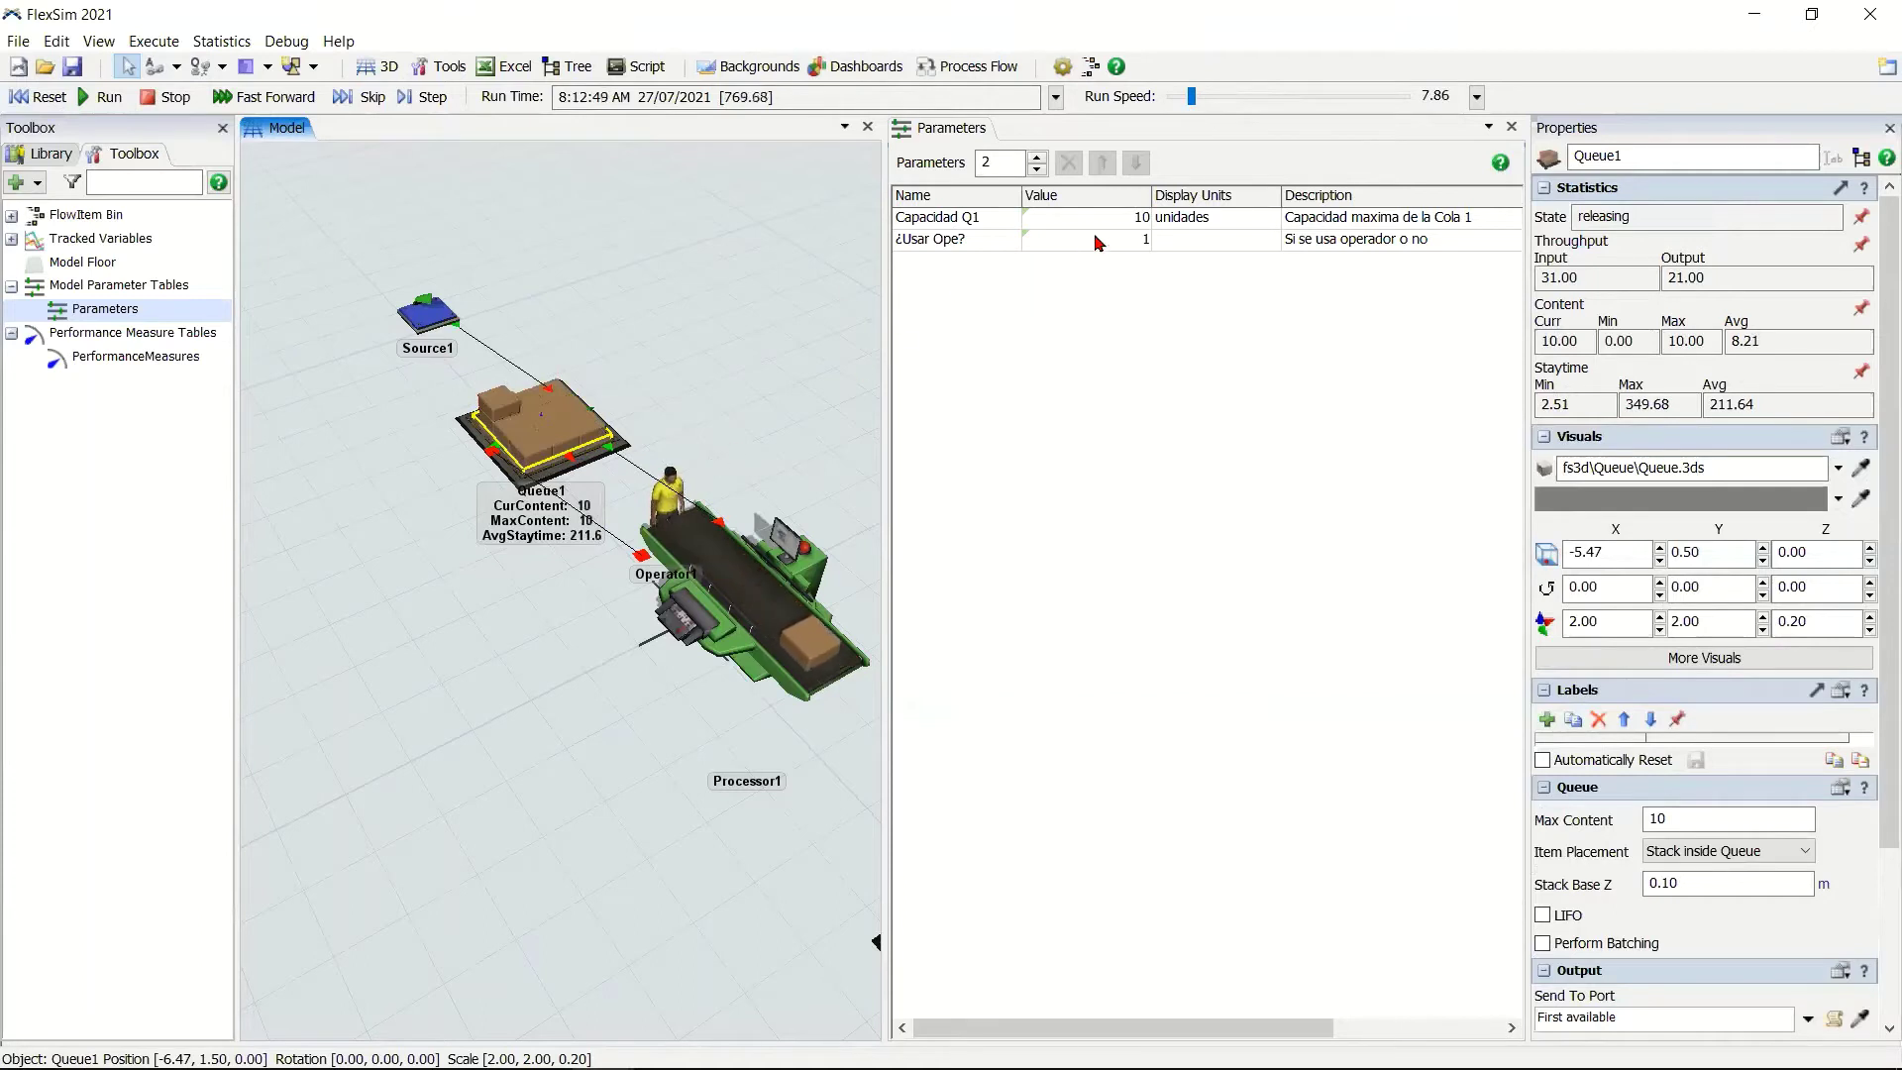
pyautogui.click(39, 96)
pyautogui.doubleClick(1119, 238)
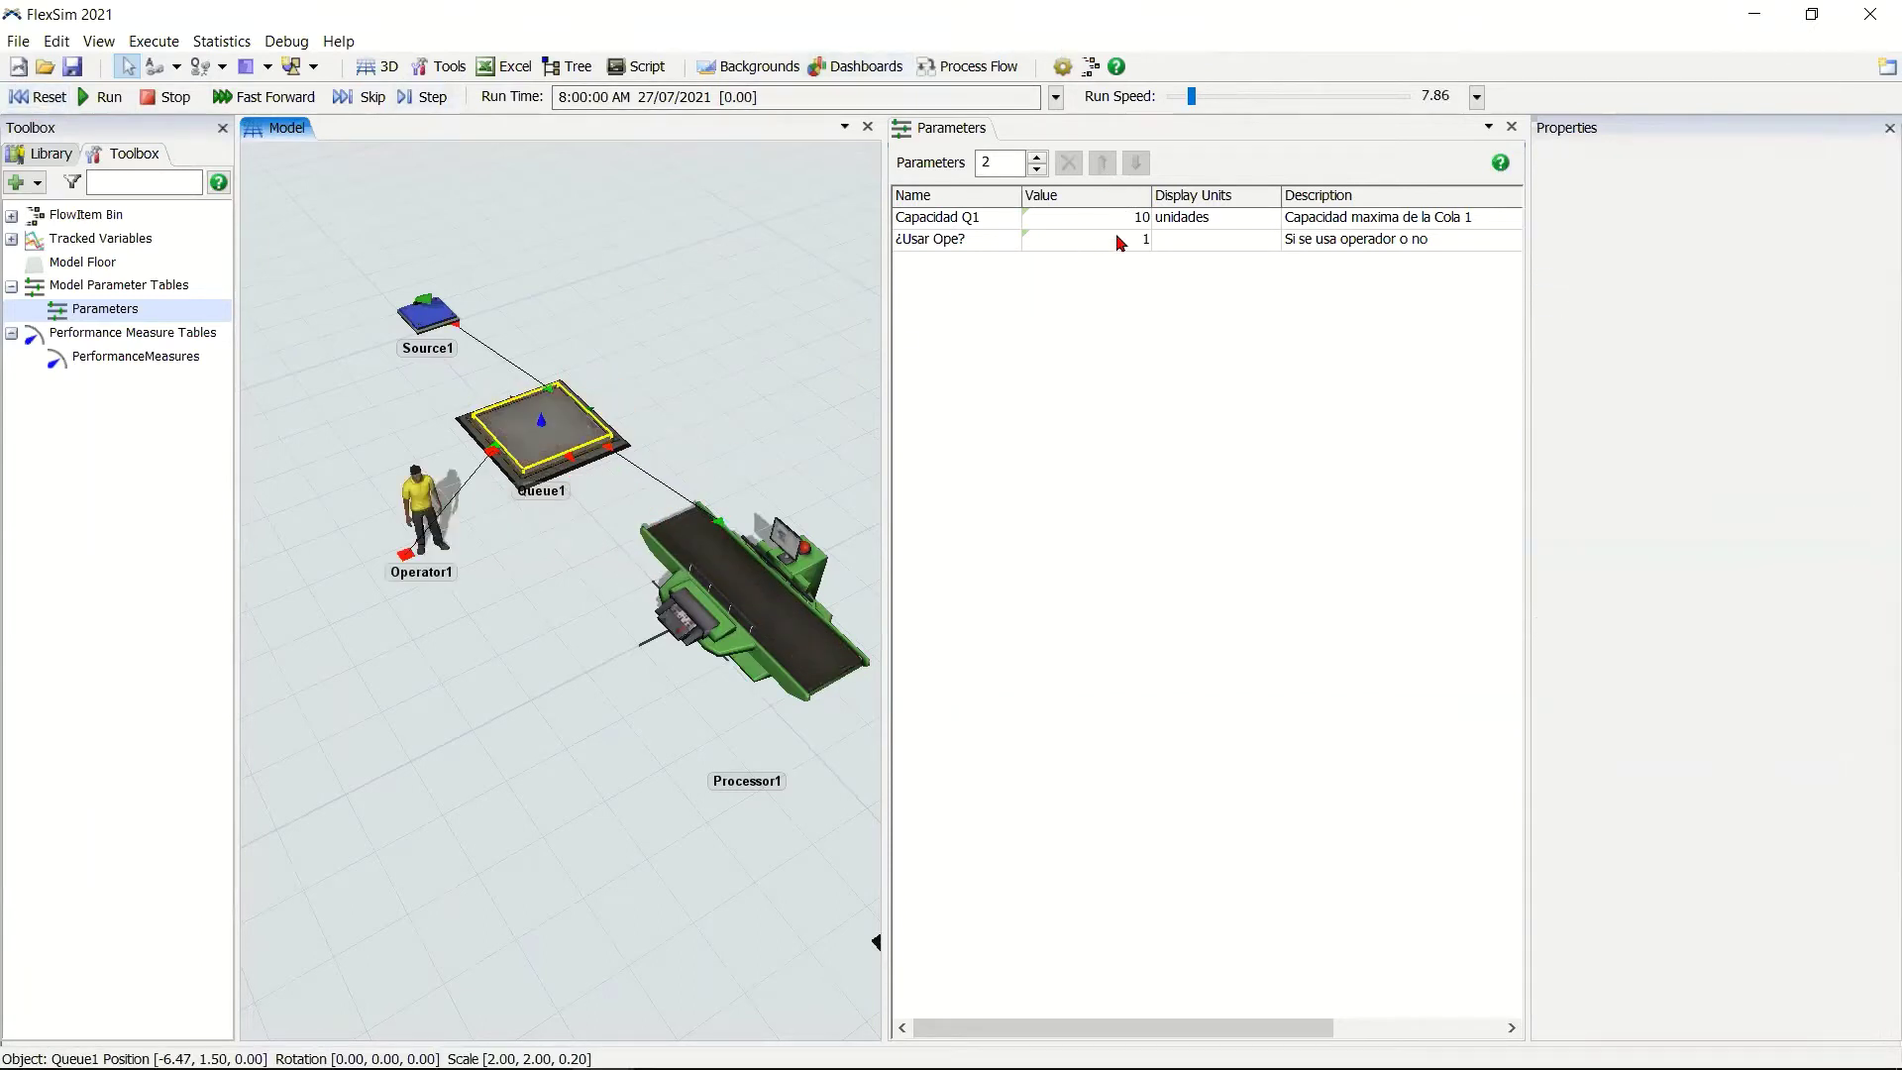
pyautogui.write('0')
pyautogui.click(1089, 353)
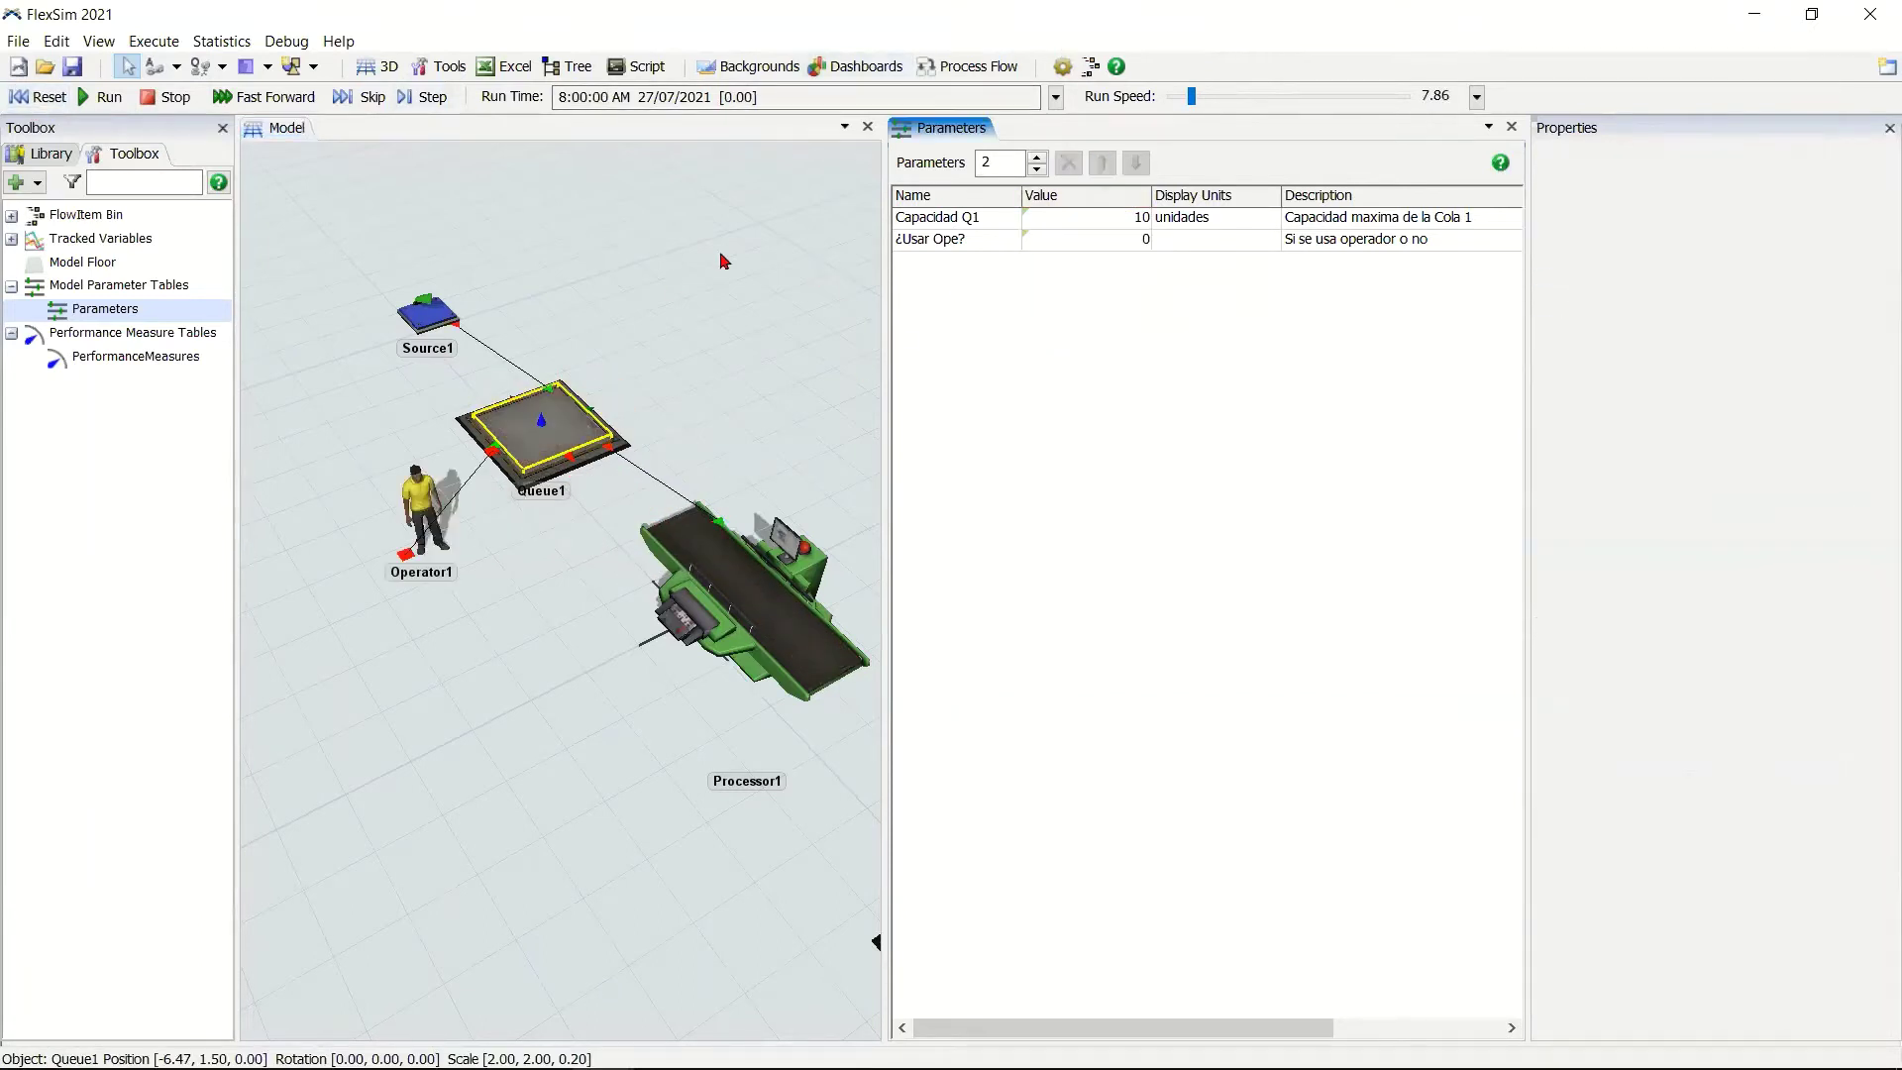
# Run the model and skip ahead through its events to observe item transport without the operator, then reset it.
pyautogui.click(104, 97)
pyautogui.click(370, 106)
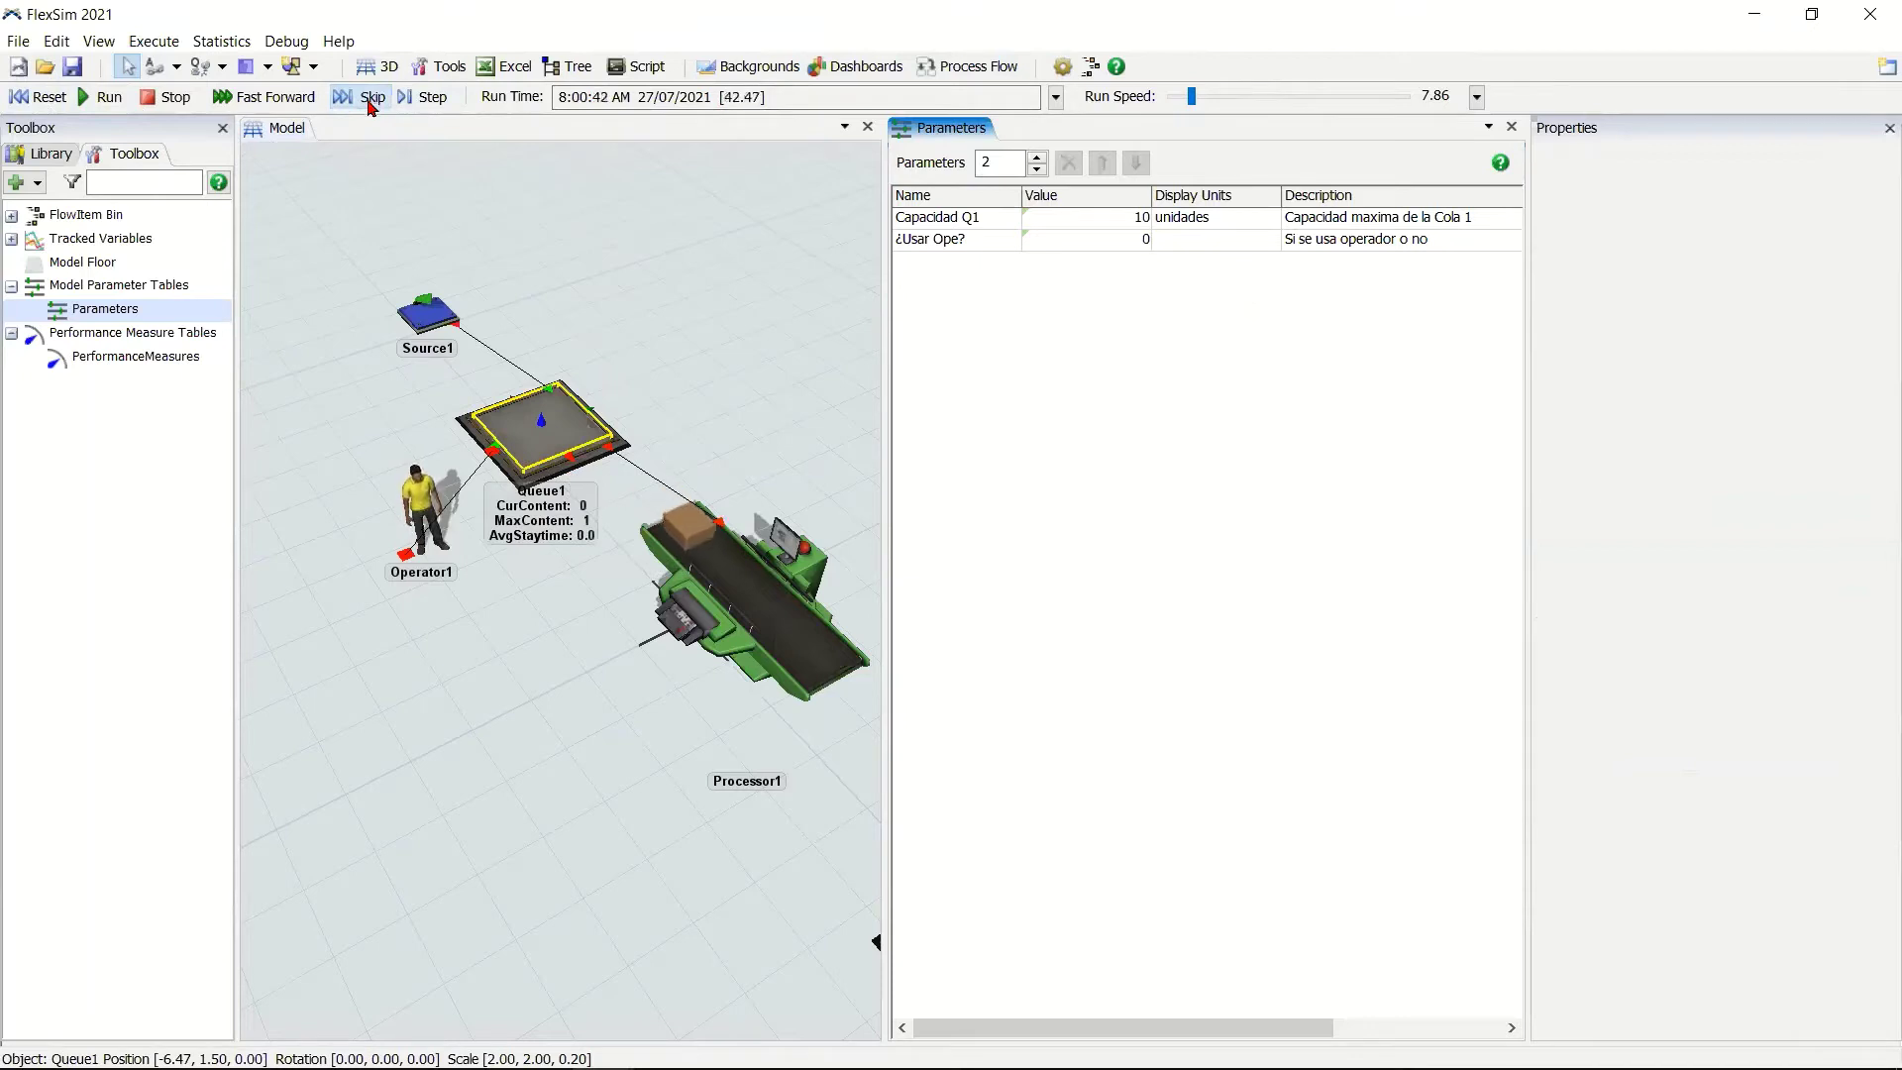
pyautogui.click(368, 101)
pyautogui.click(369, 102)
pyautogui.click(368, 101)
pyautogui.click(369, 101)
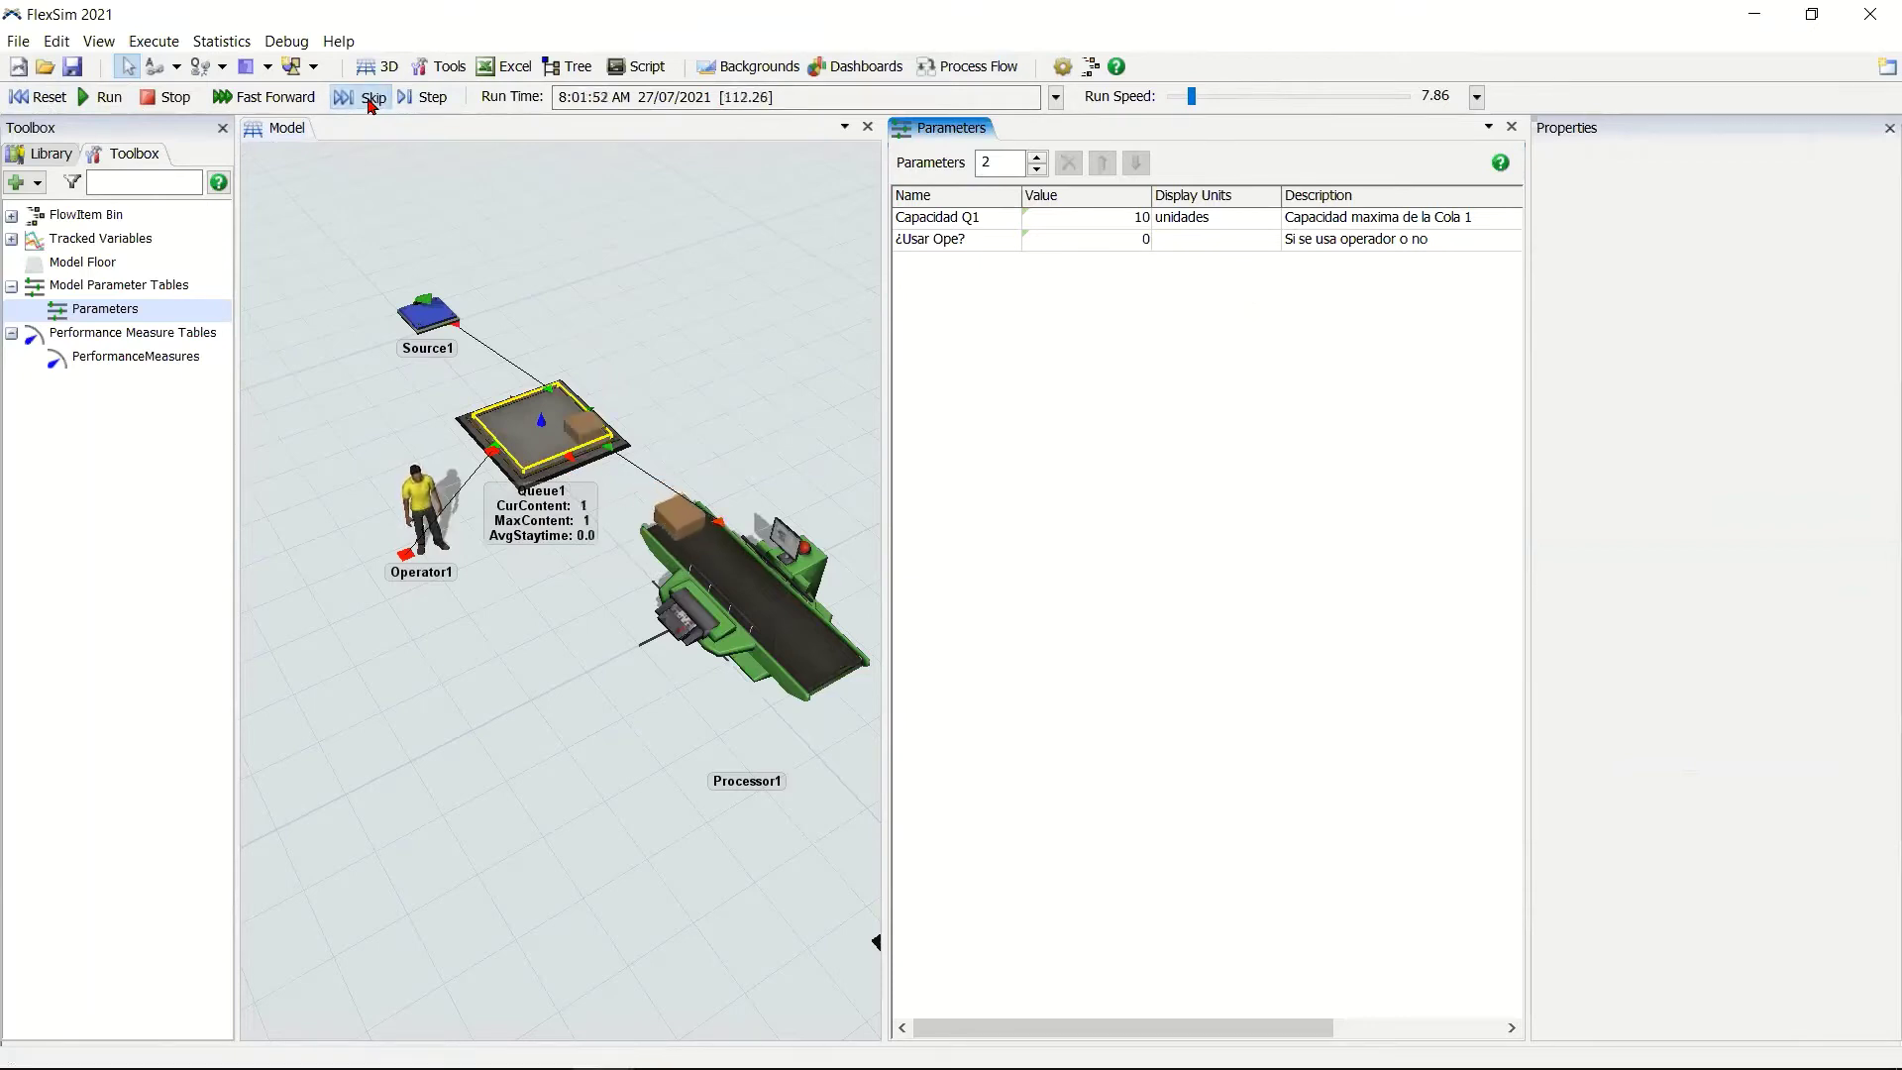
pyautogui.click(368, 103)
pyautogui.click(369, 103)
pyautogui.click(38, 95)
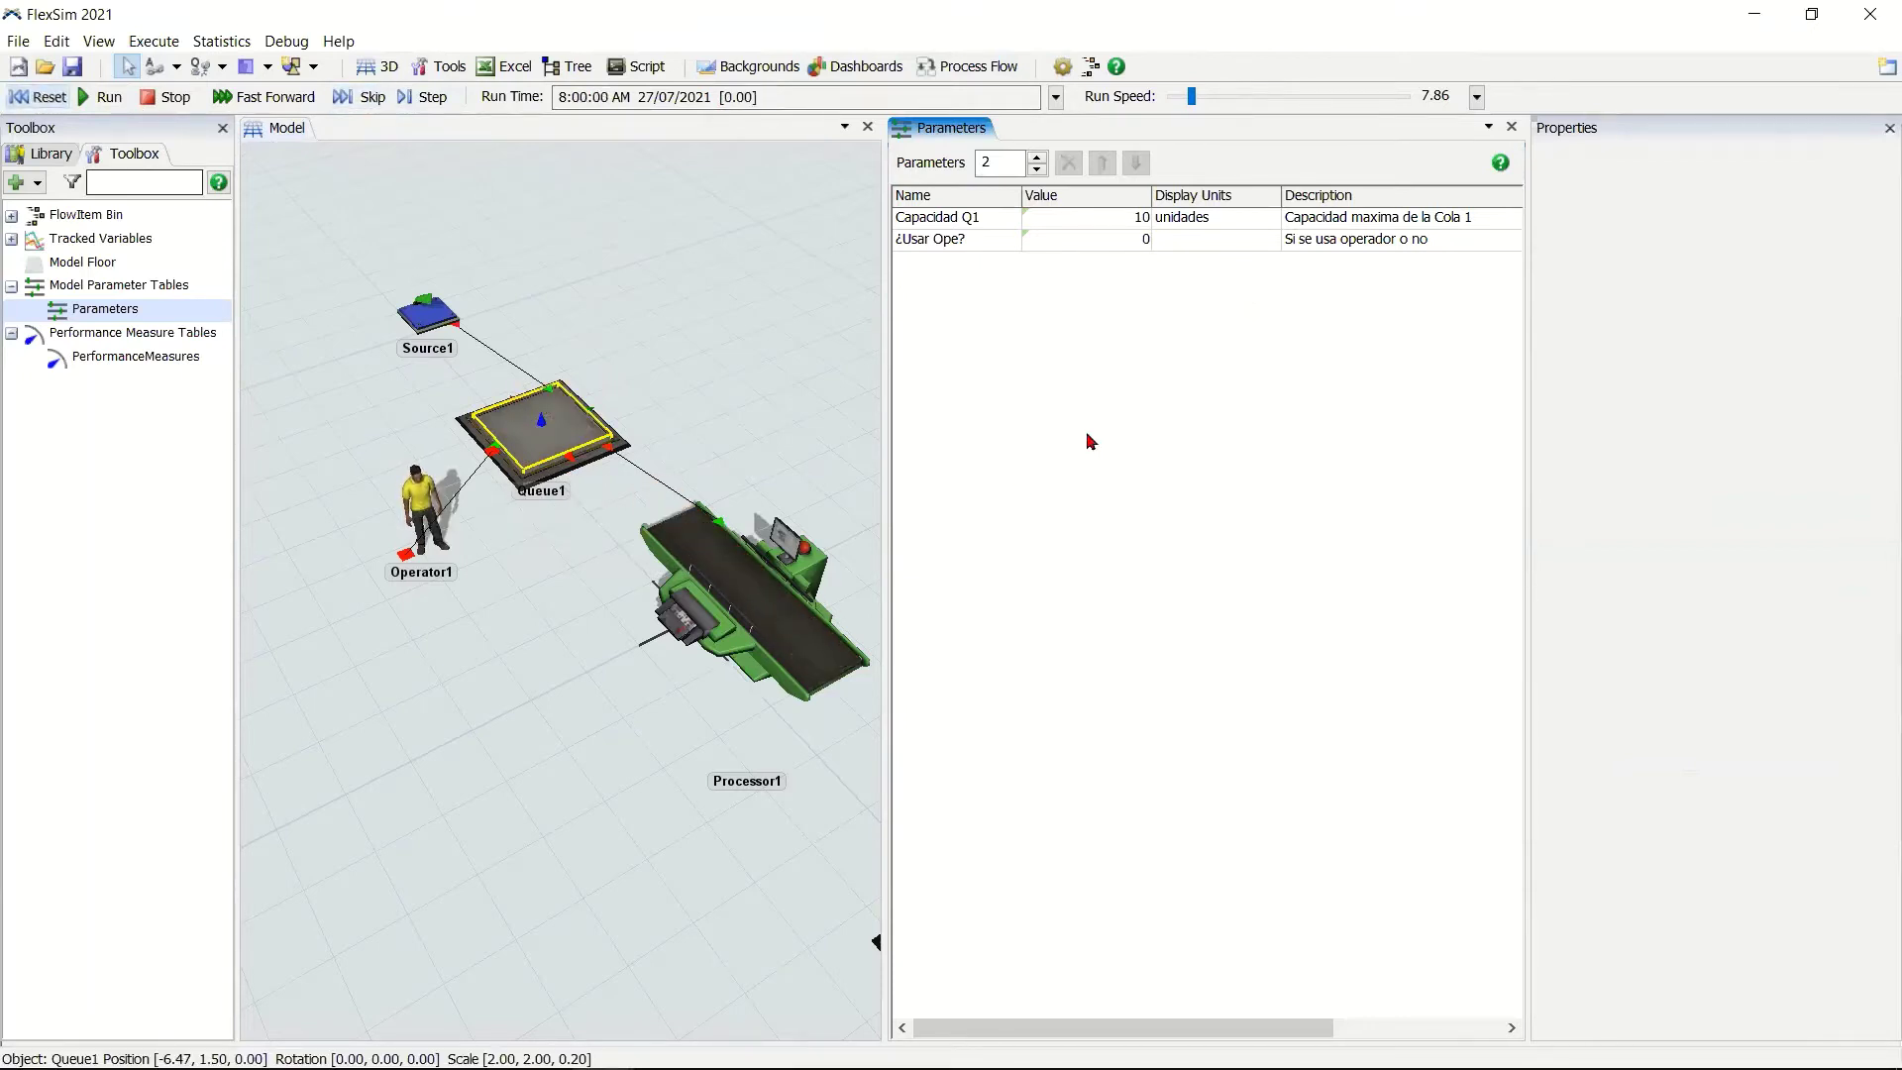
# Add two more parameters to the table and name the first new one Tiempo Maq1.
pyautogui.click(1038, 158)
pyautogui.click(1038, 158)
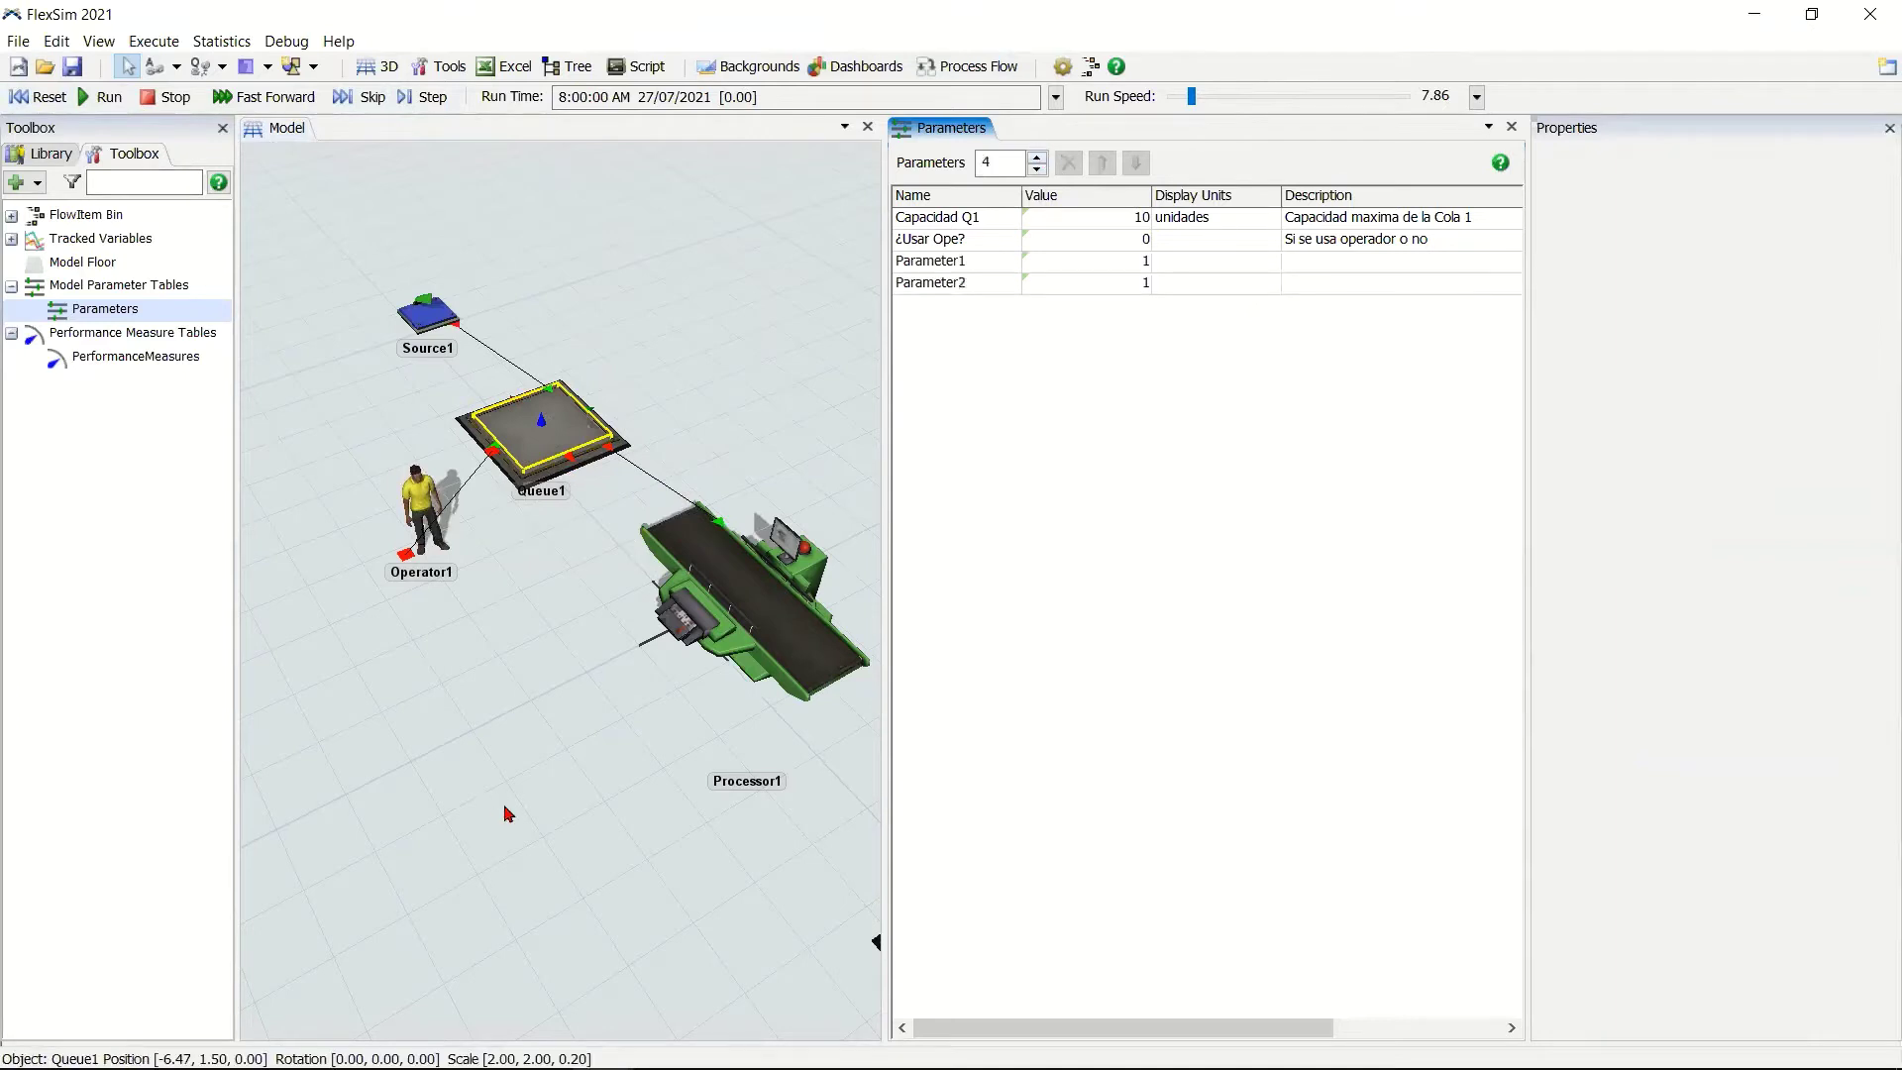
pyautogui.click(451, 761)
pyautogui.scroll(-2, 450, 760)
pyautogui.click(979, 264)
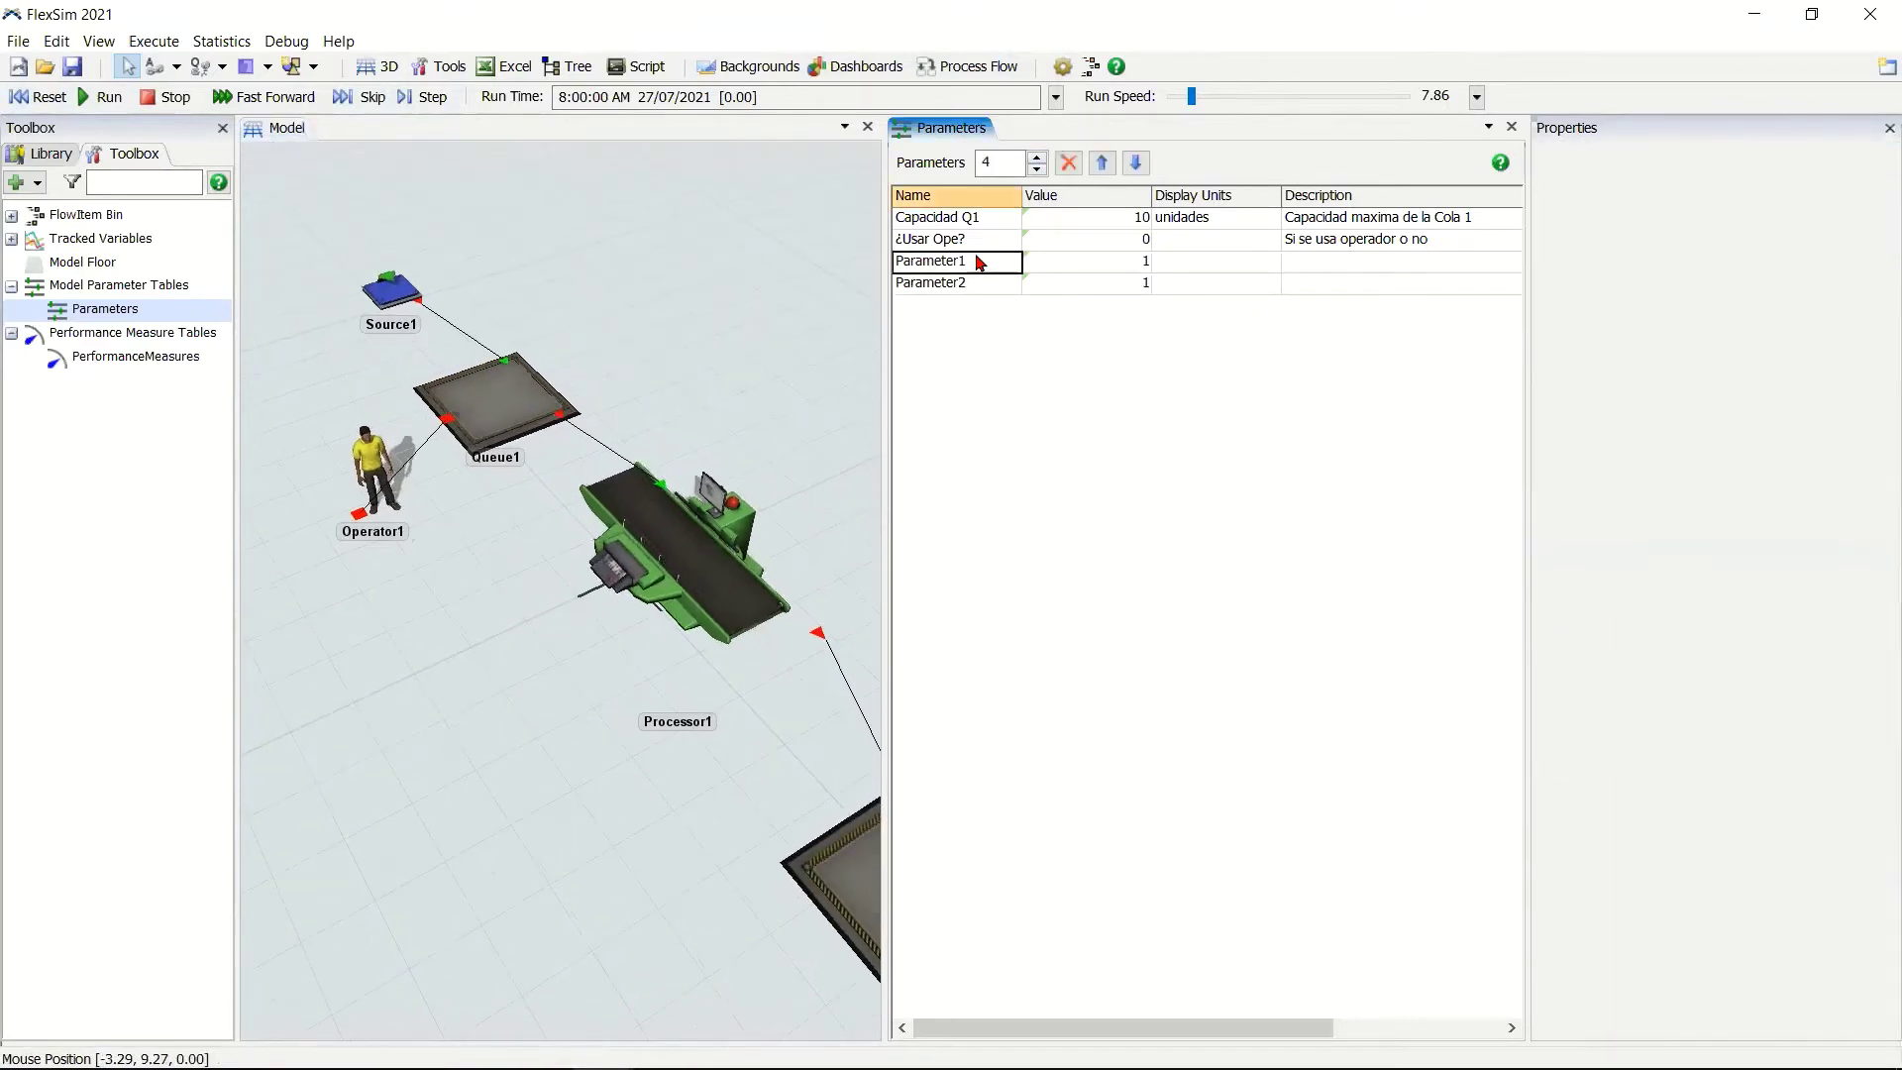
pyautogui.click(978, 260)
pyautogui.write('Tiempo Maq1')
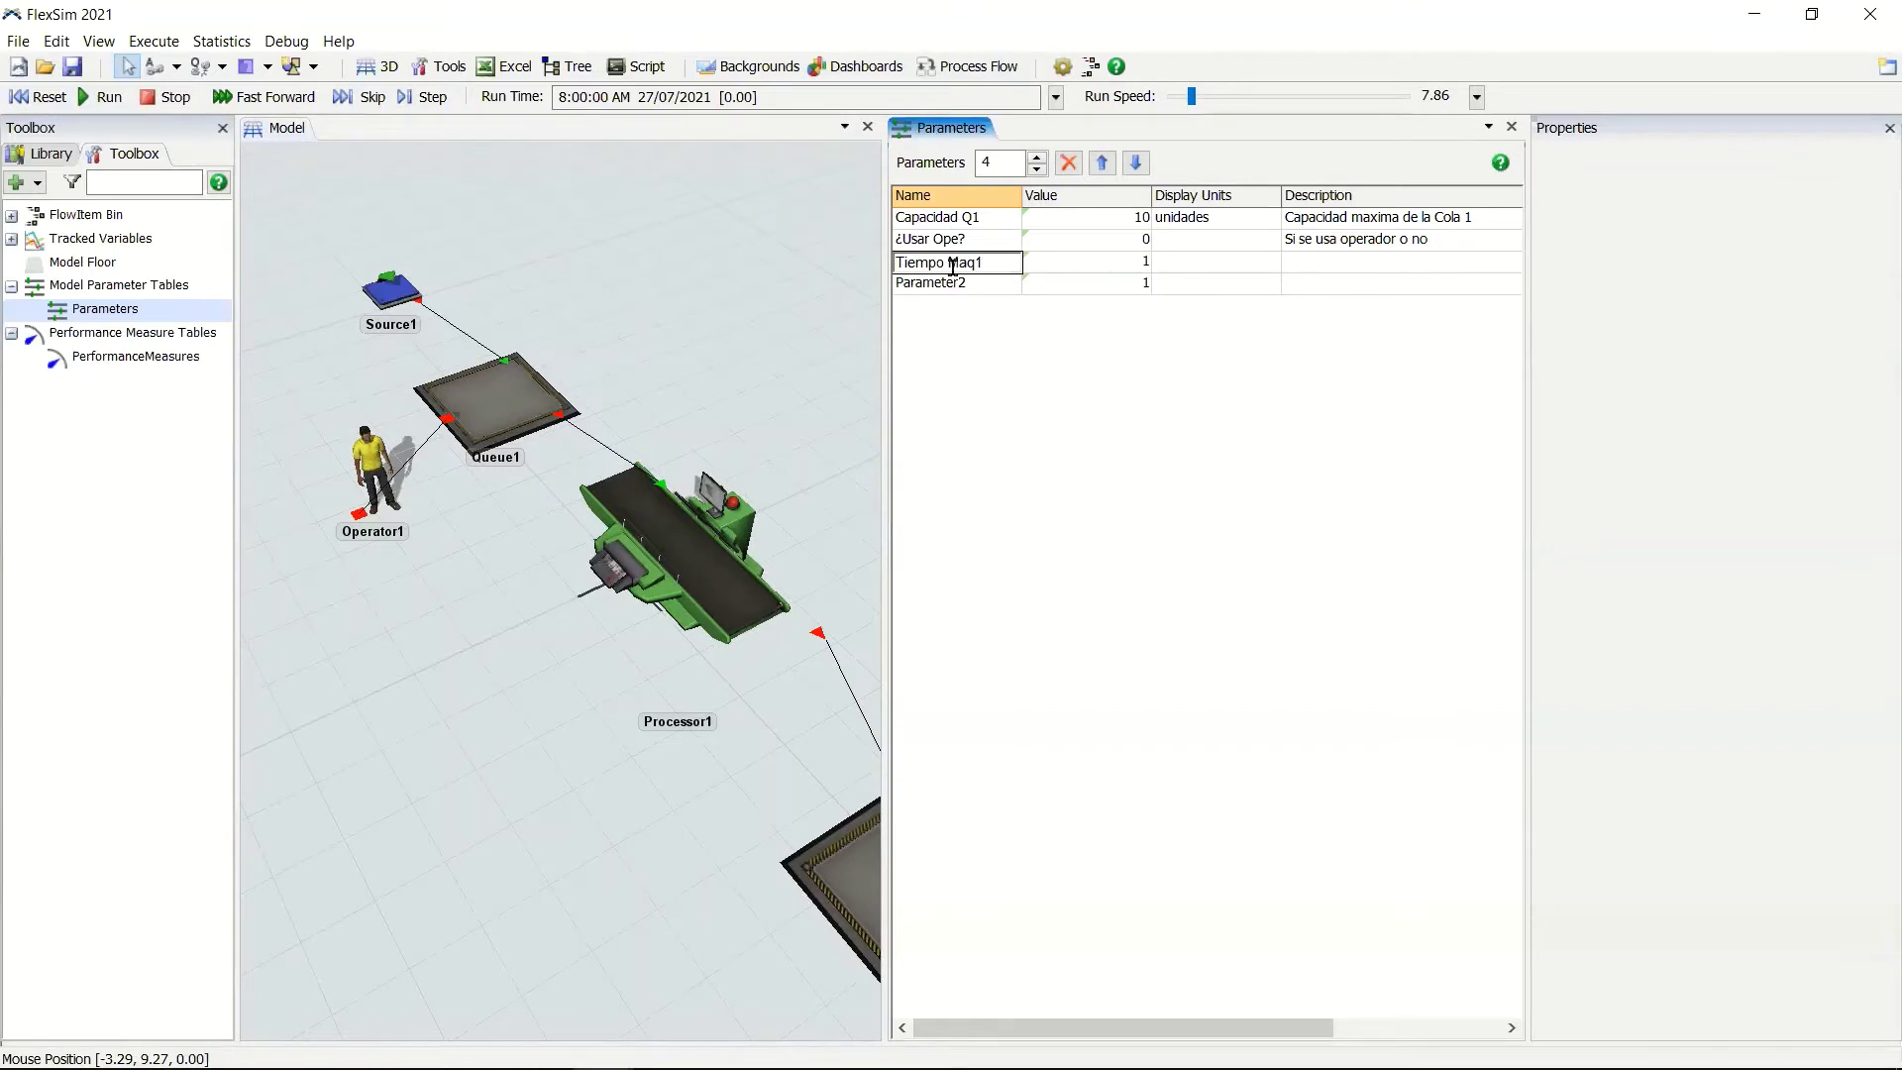
# Define the Tiempo Maq1 parameter as type Continuous with an upper bound of 50.
pyautogui.click(1108, 266)
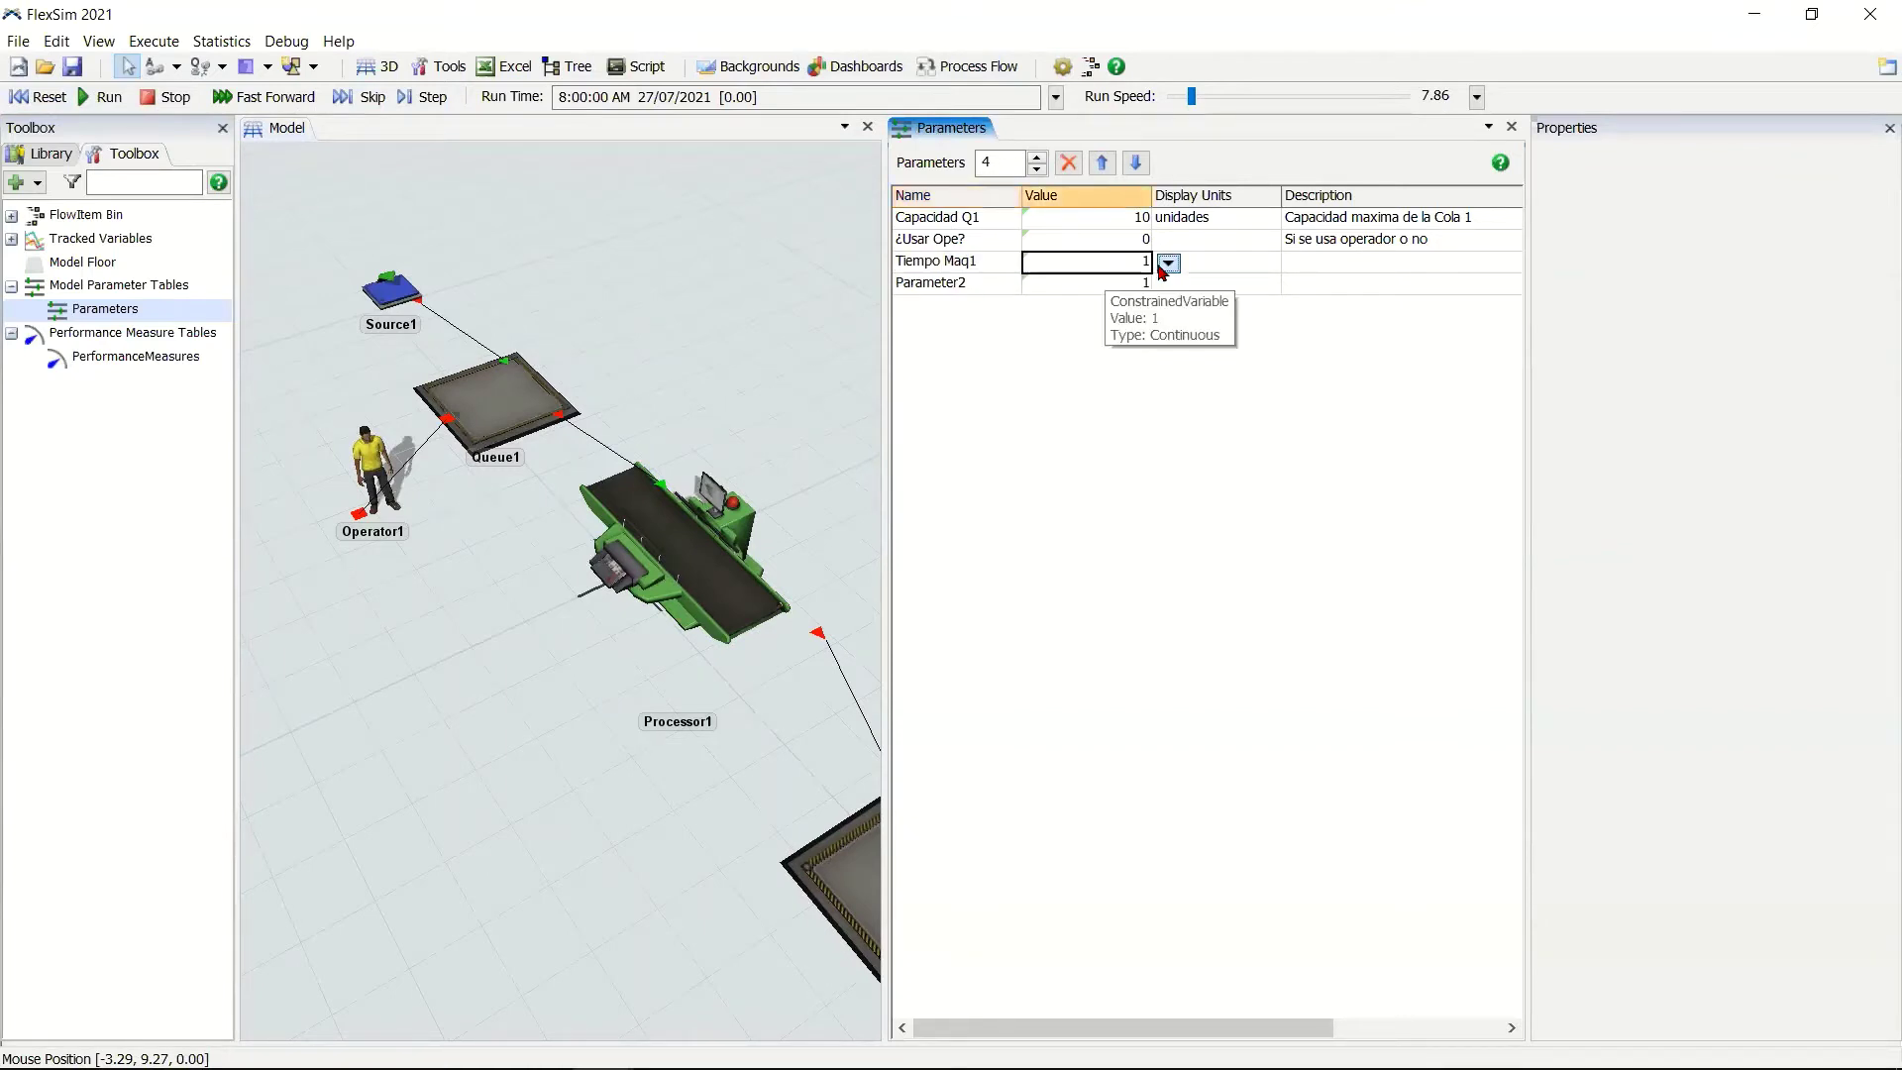
pyautogui.click(1167, 263)
pyautogui.click(1218, 299)
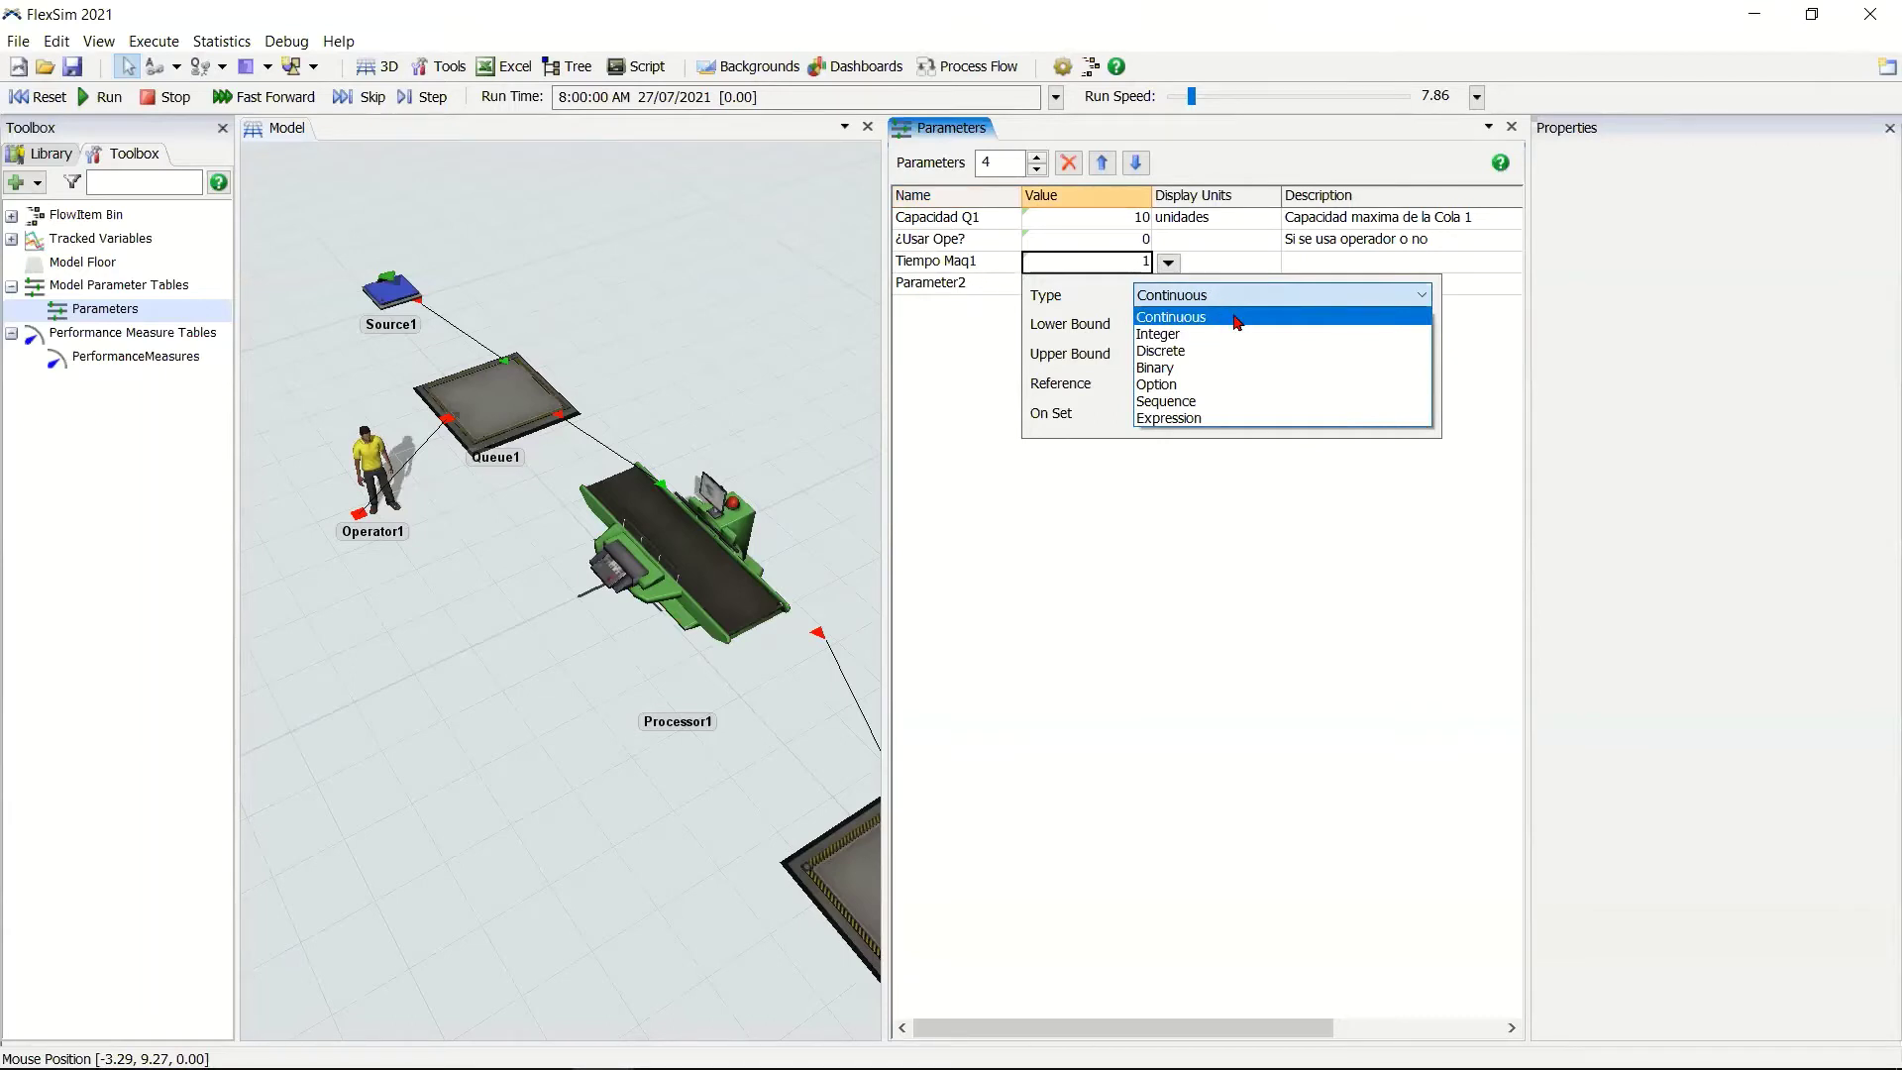
pyautogui.click(1237, 319)
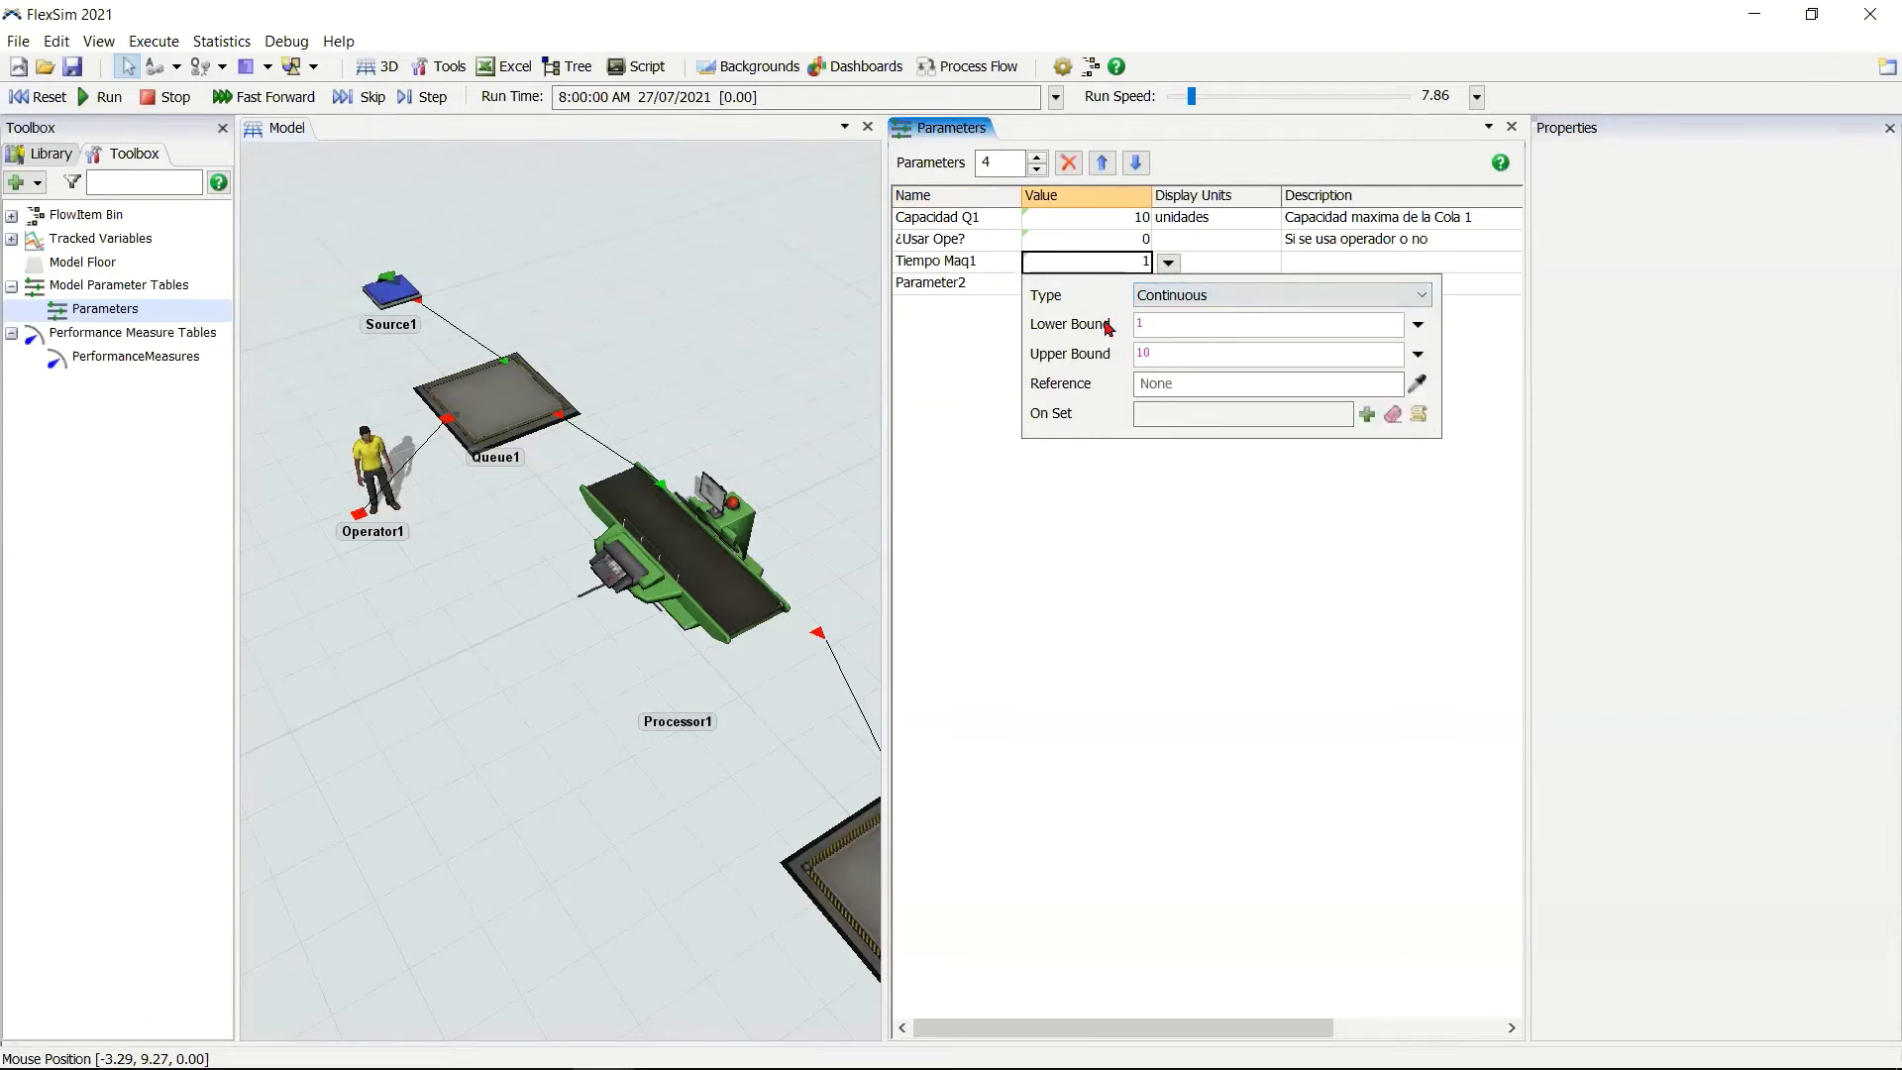
pyautogui.click(1177, 353)
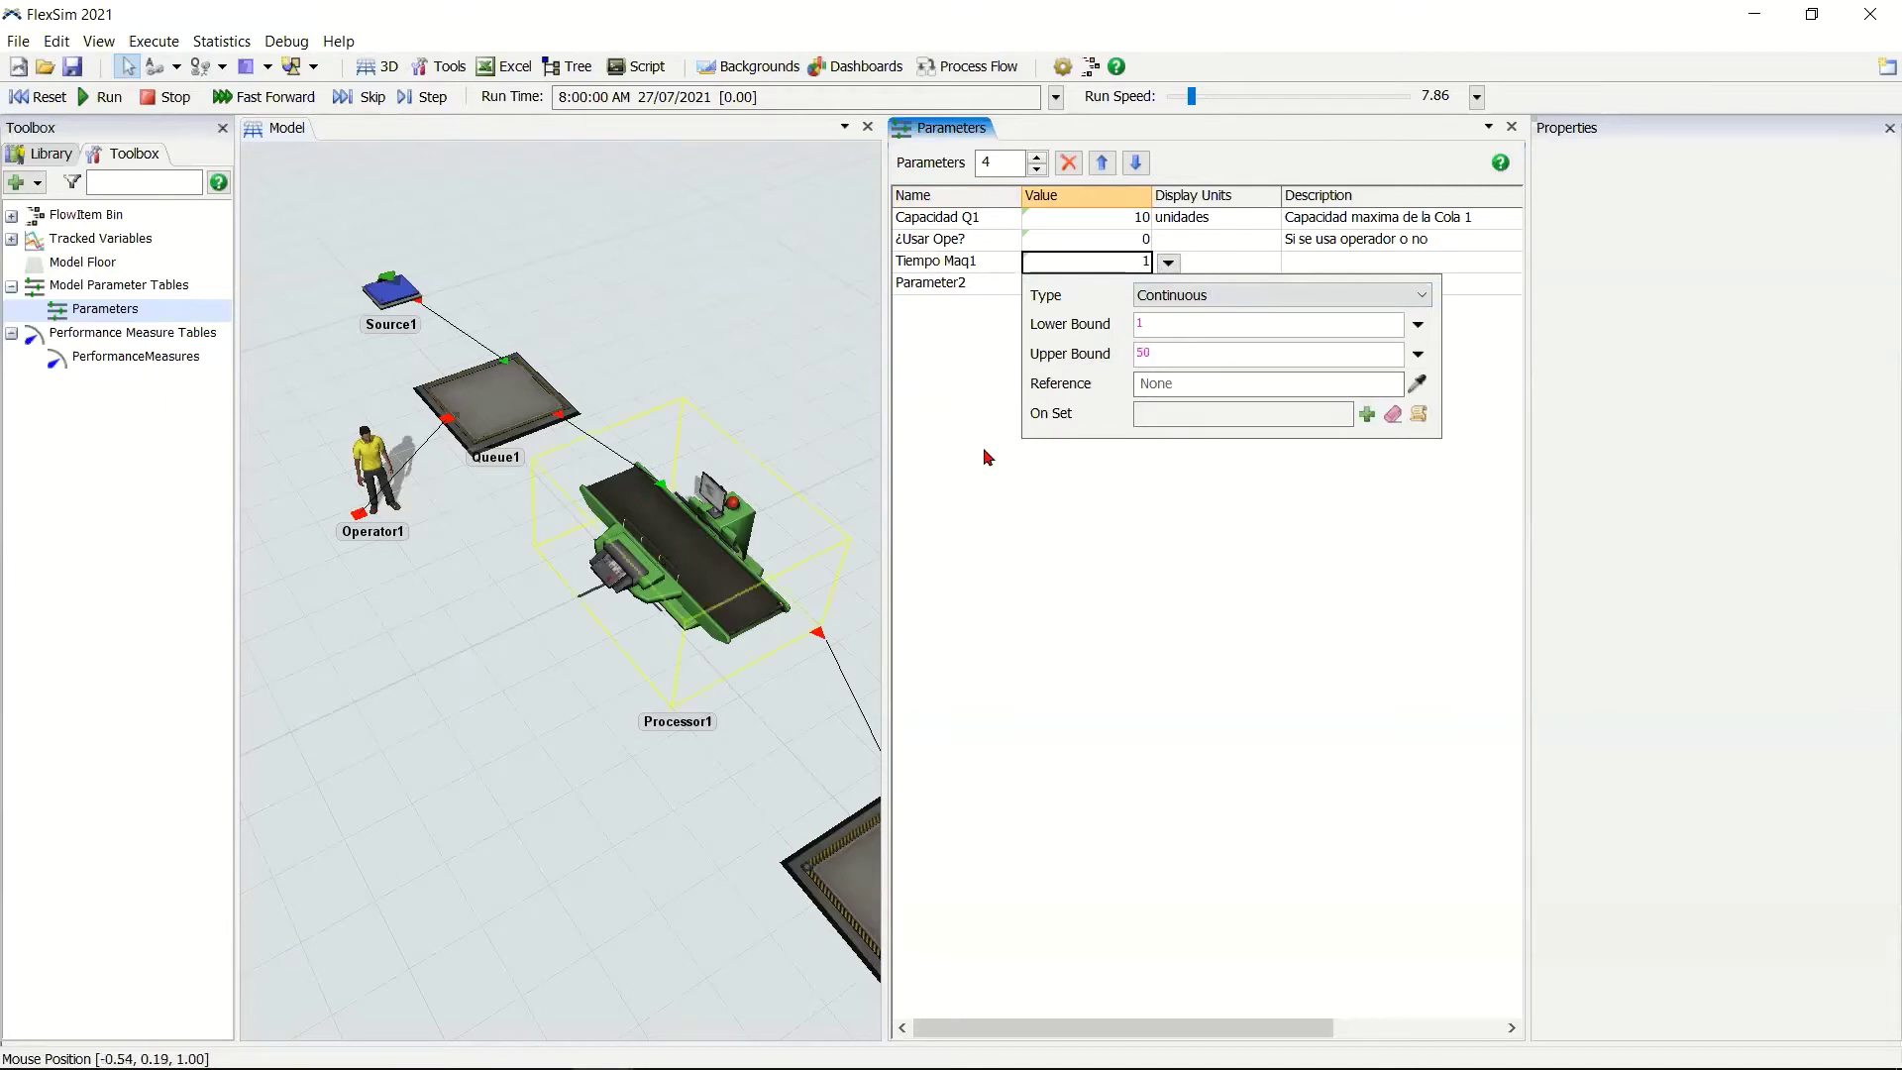
# Link the Tiempo Maq1 parameter to Processor1's ProcessTime property by sampling it as the reference.
pyautogui.click(1418, 385)
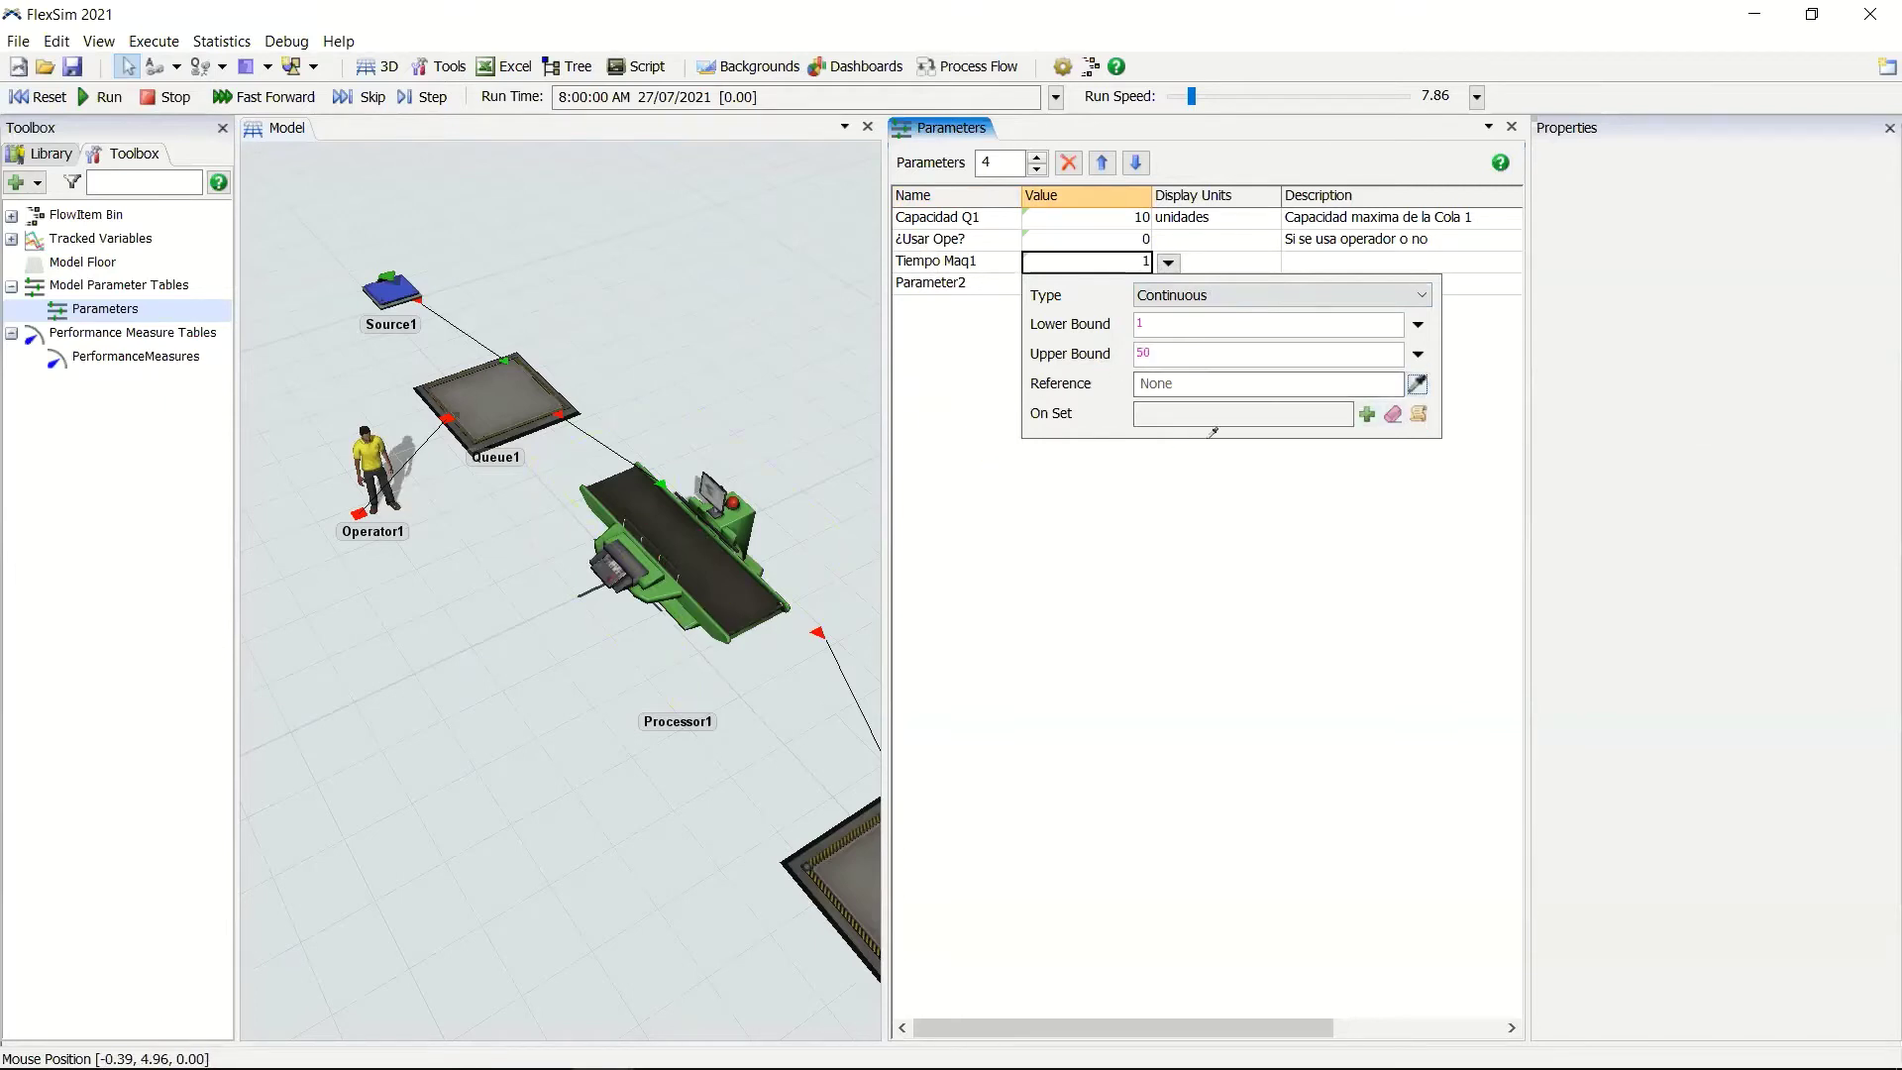
pyautogui.click(665, 535)
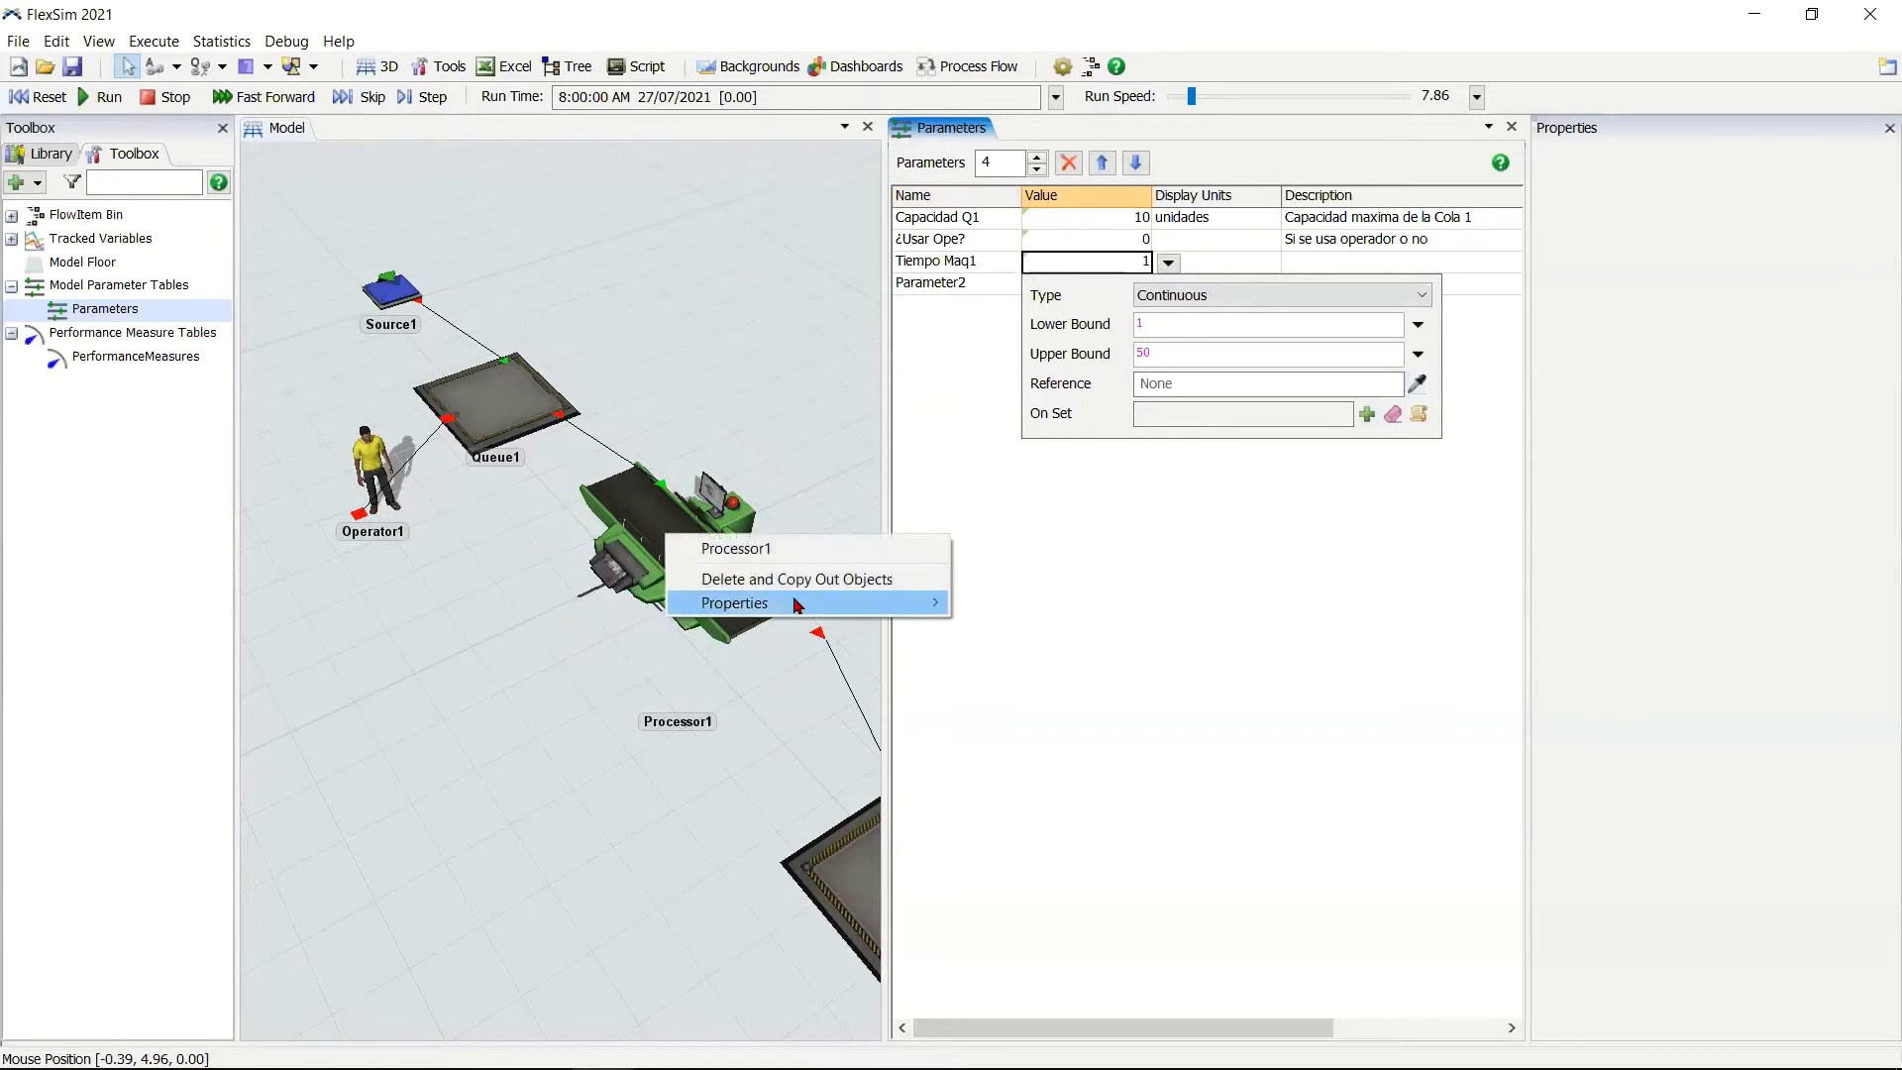
pyautogui.moveTo(798, 602)
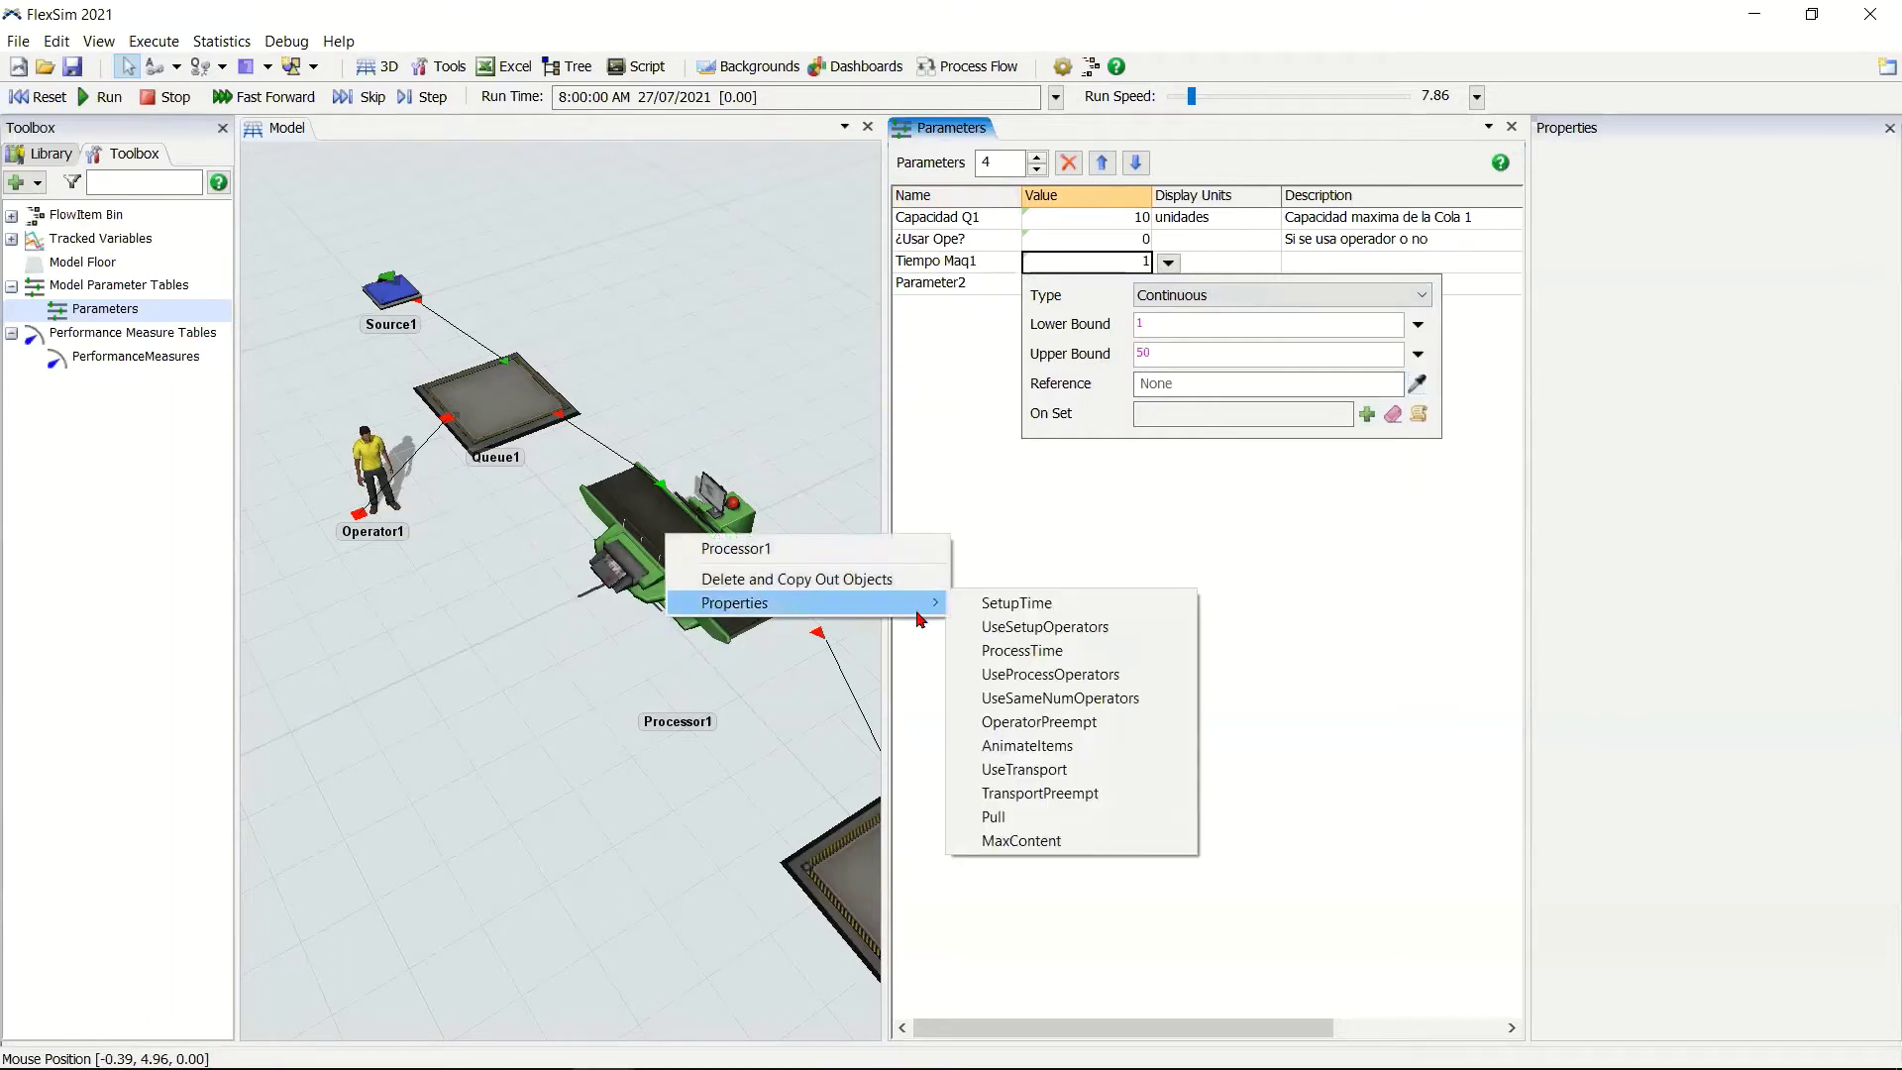
pyautogui.click(1062, 652)
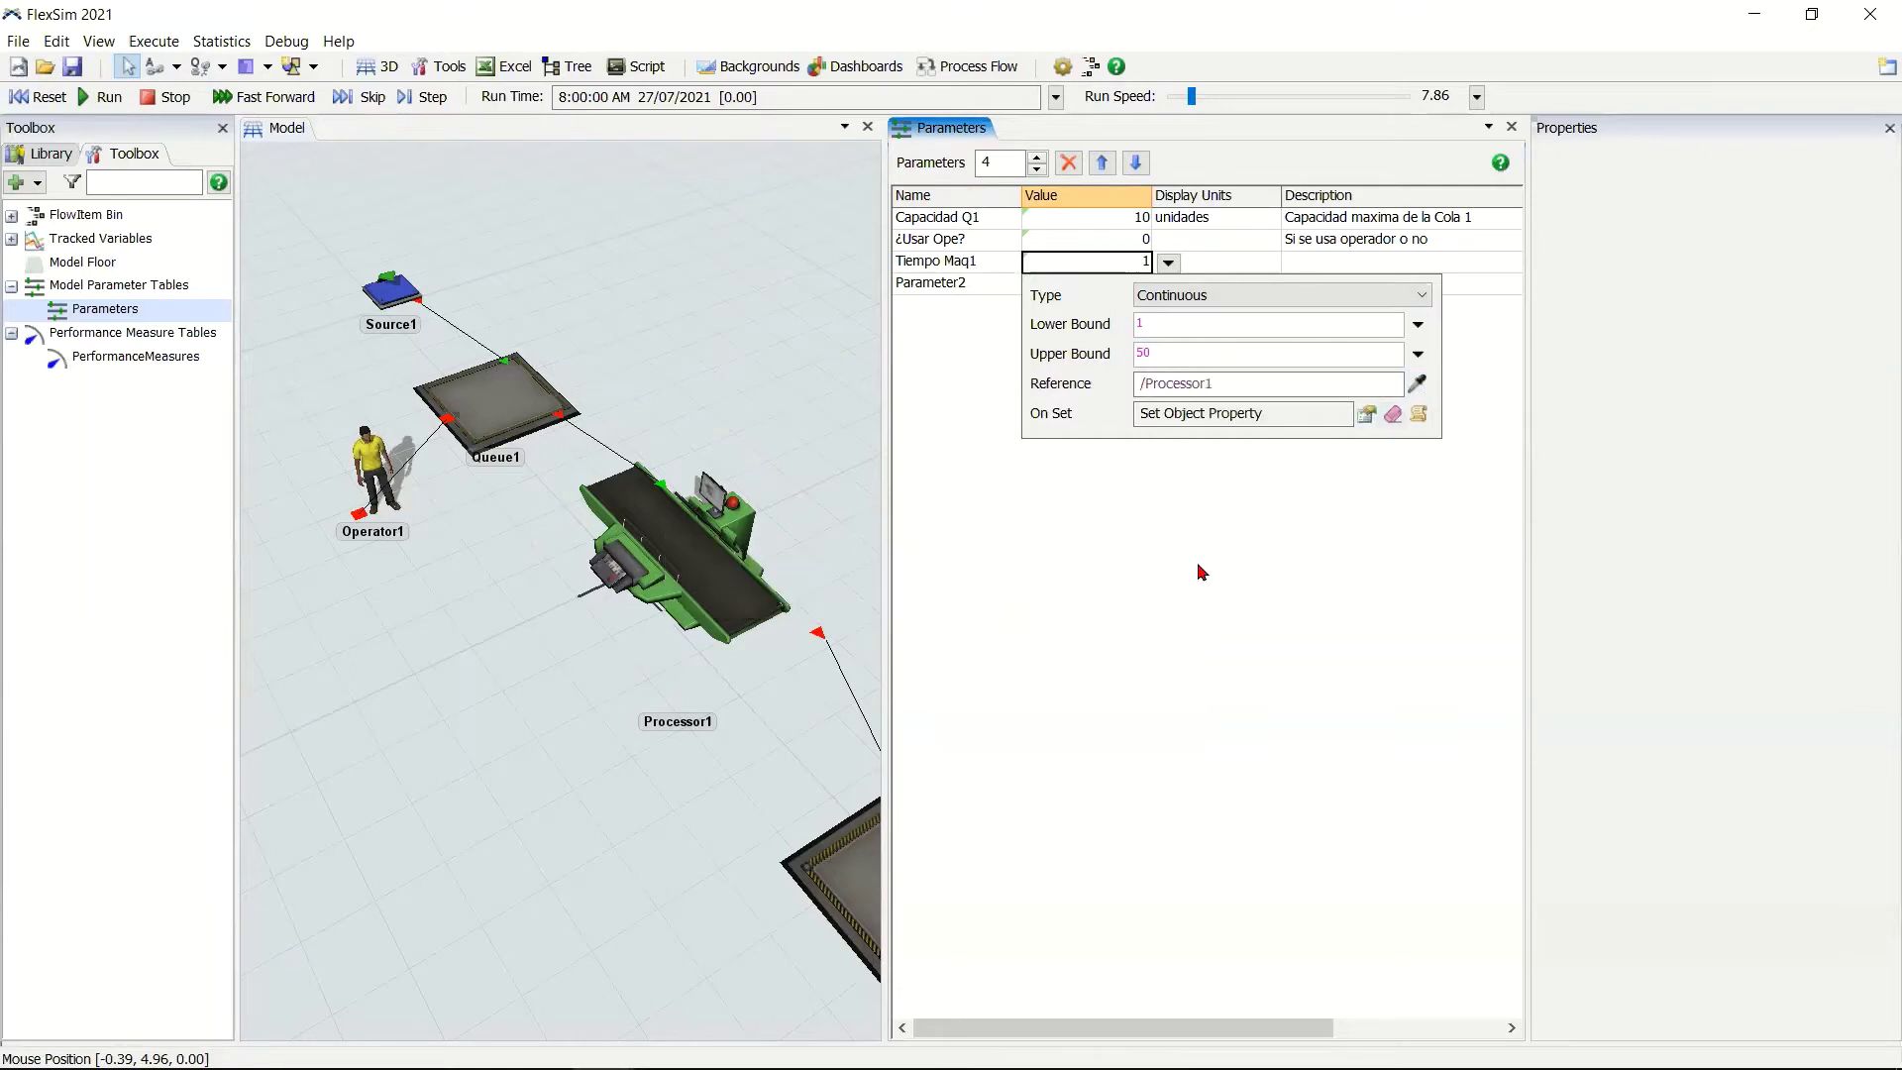
pyautogui.click(1119, 273)
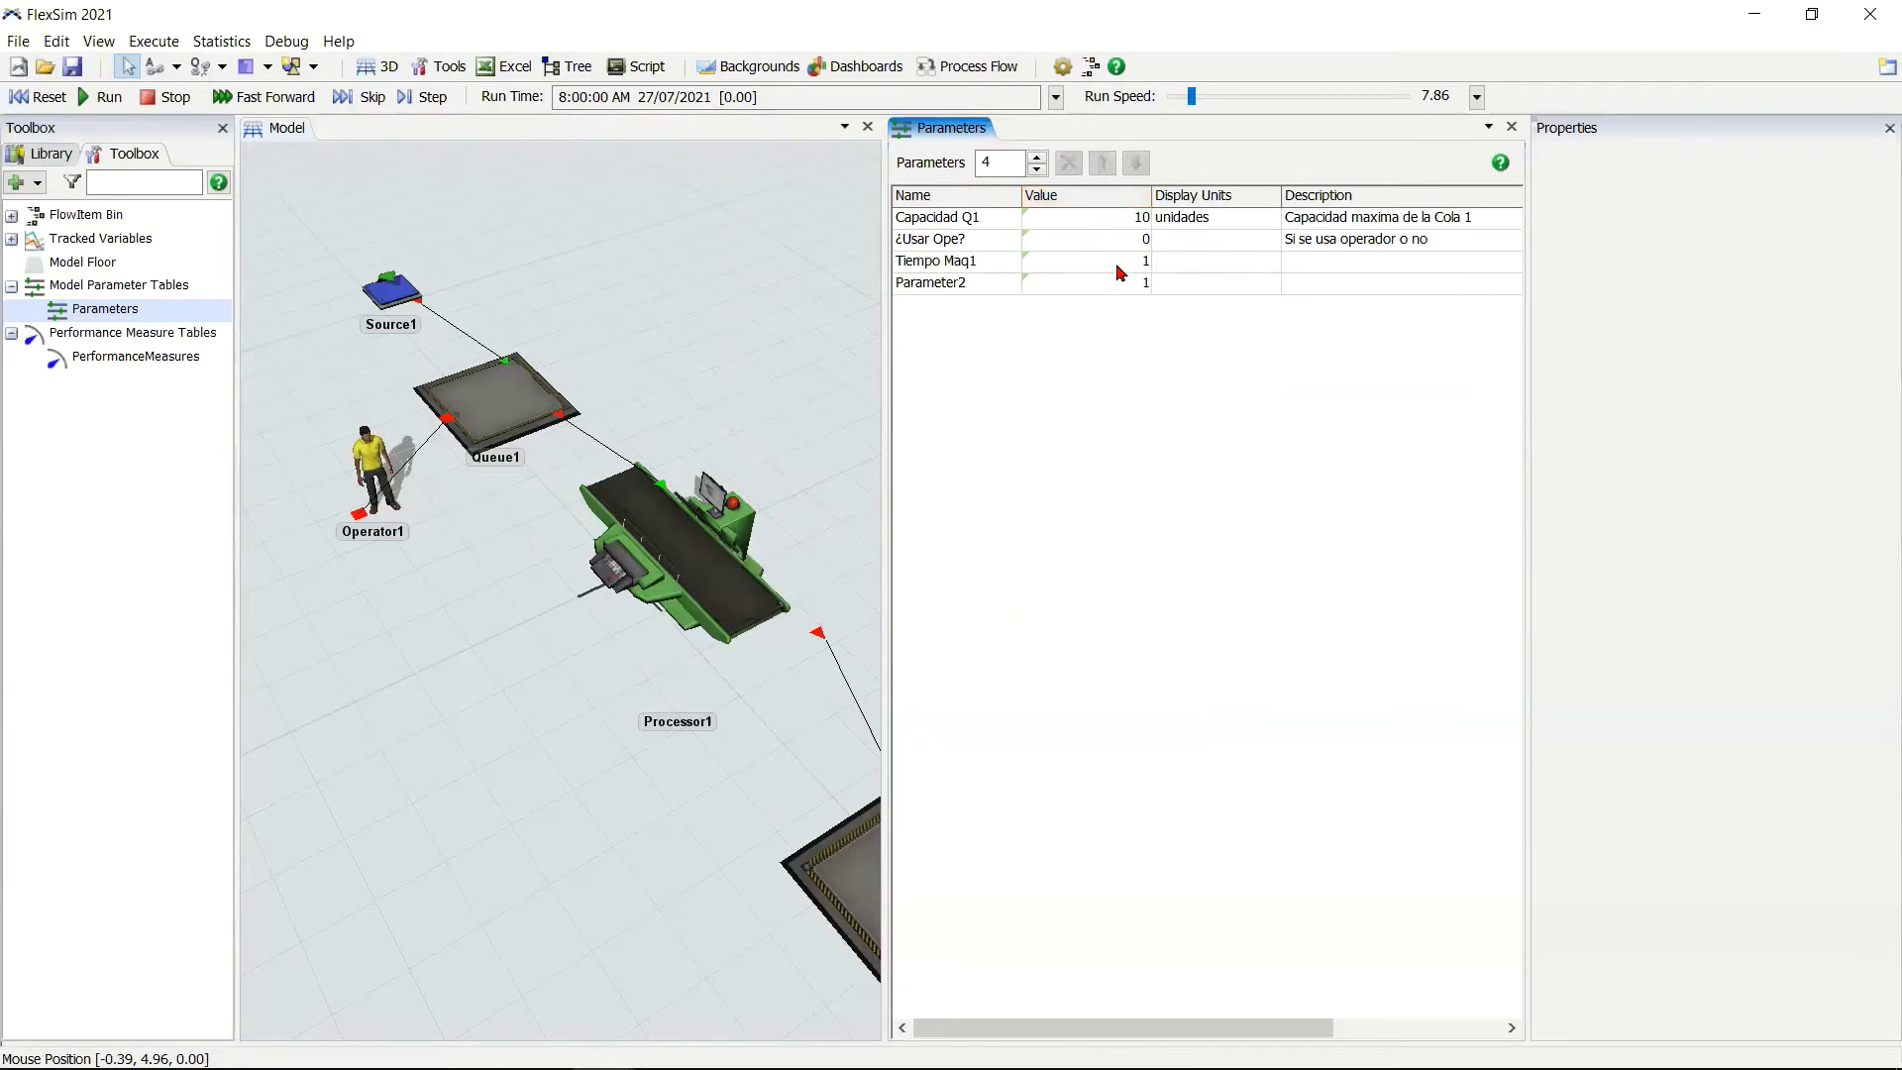
# Set the Tiempo Maq1 parameter's value to 50.
pyautogui.click(1117, 265)
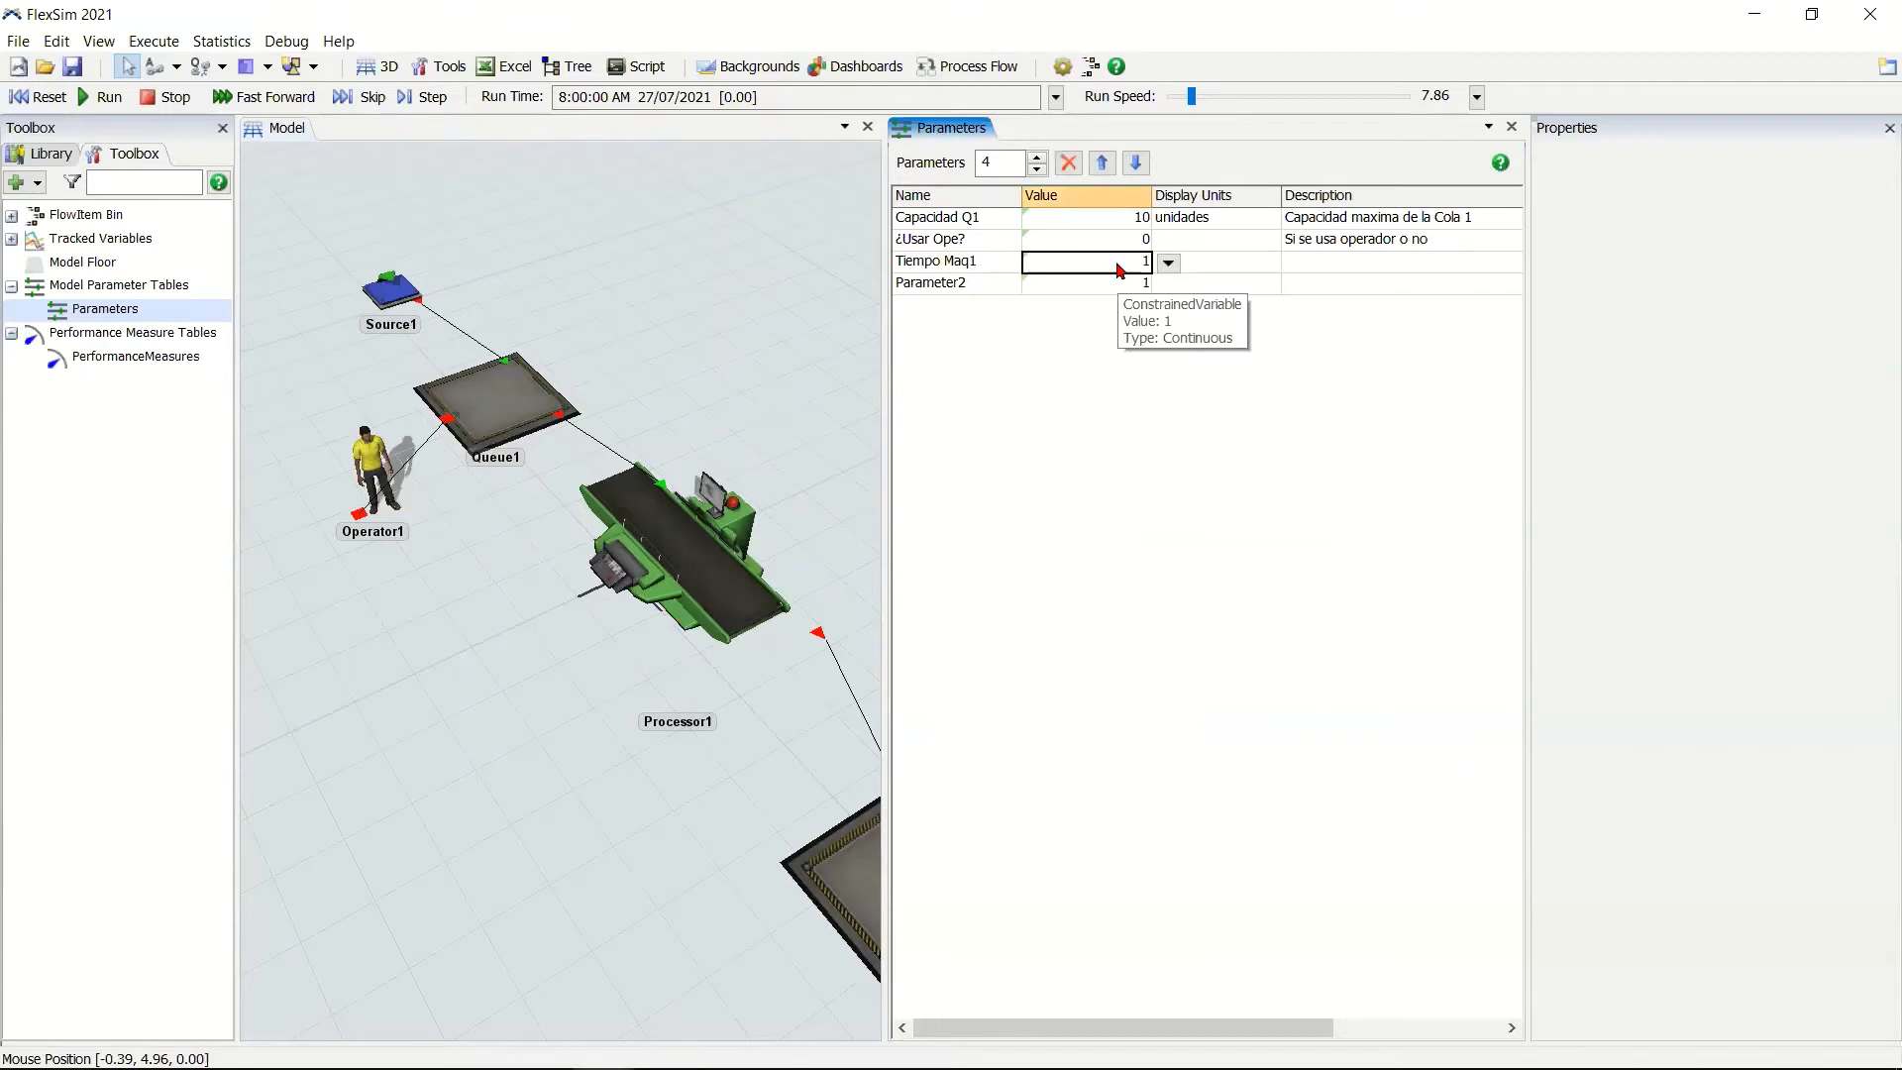
pyautogui.write('50')
pyautogui.click(1111, 416)
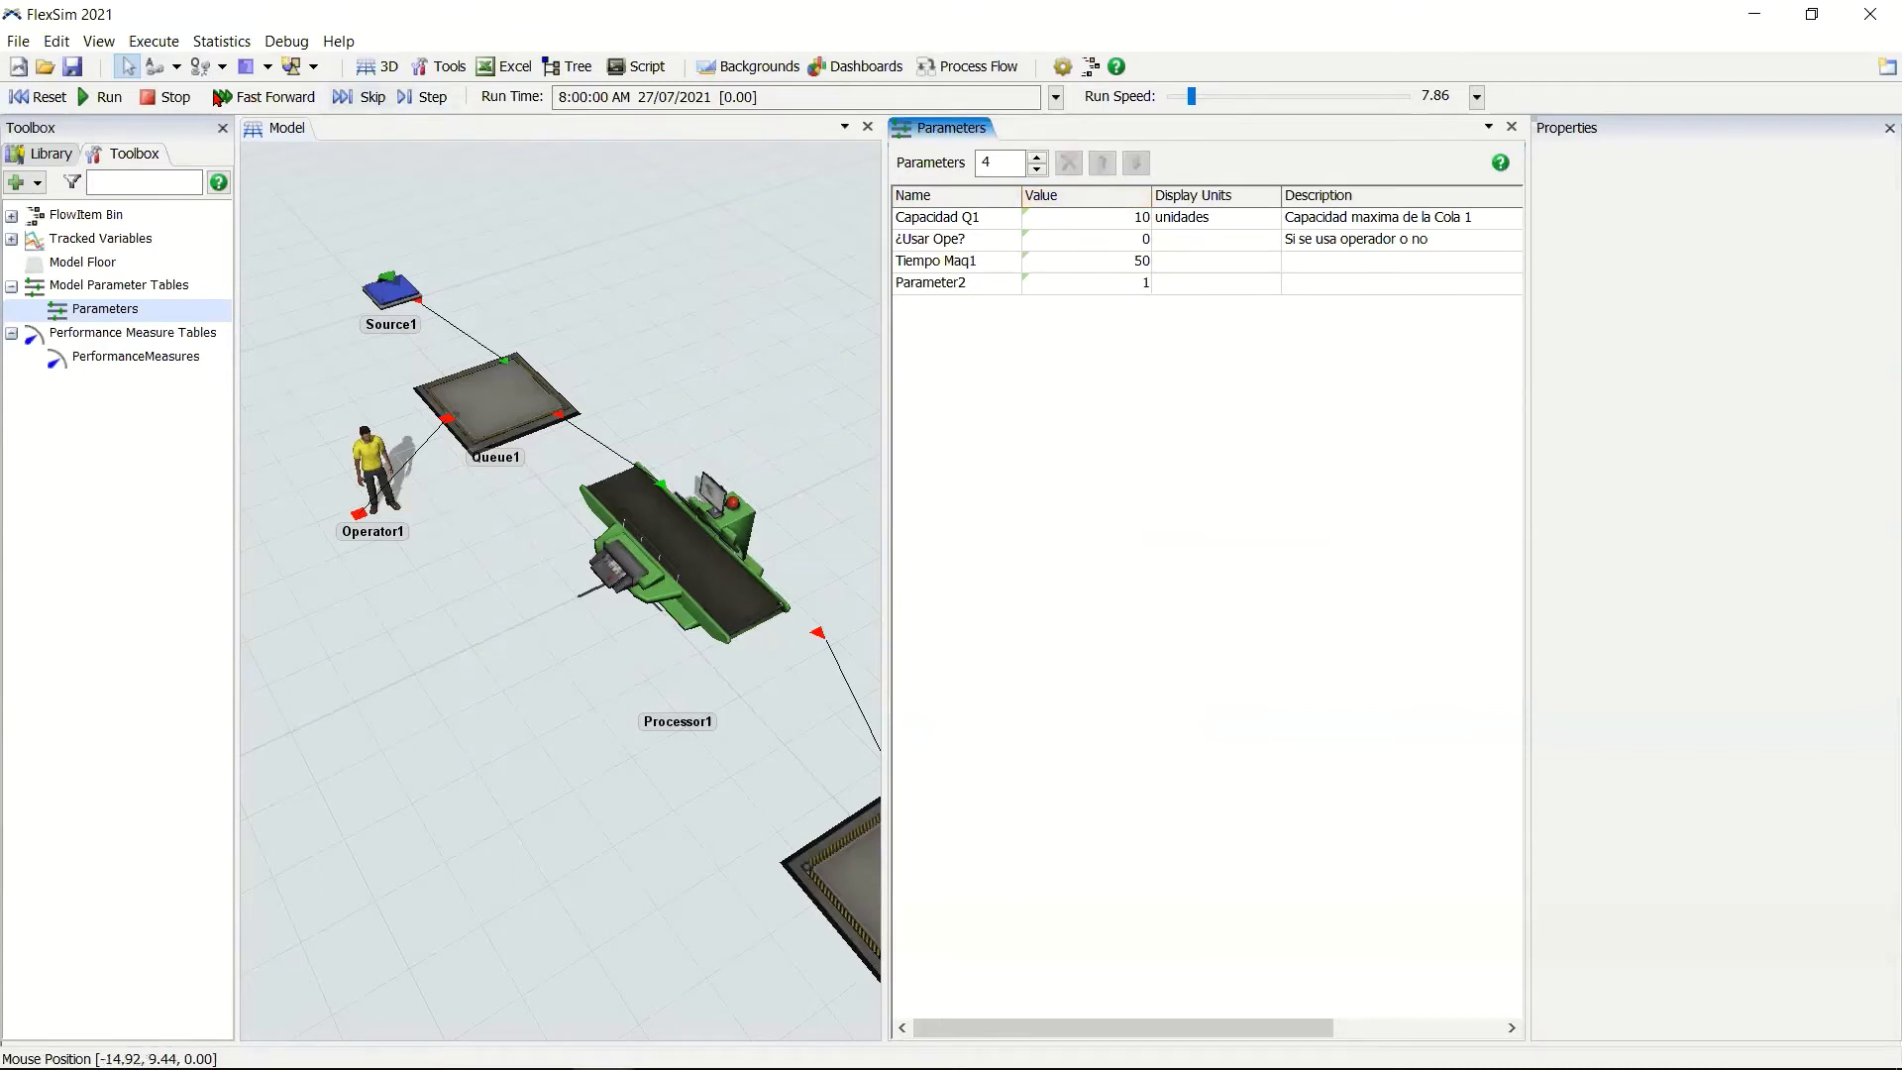
# Run the model from a reset, reset it again, and check the process time in Processor1's properties.
pyautogui.click(50, 98)
pyautogui.click(105, 96)
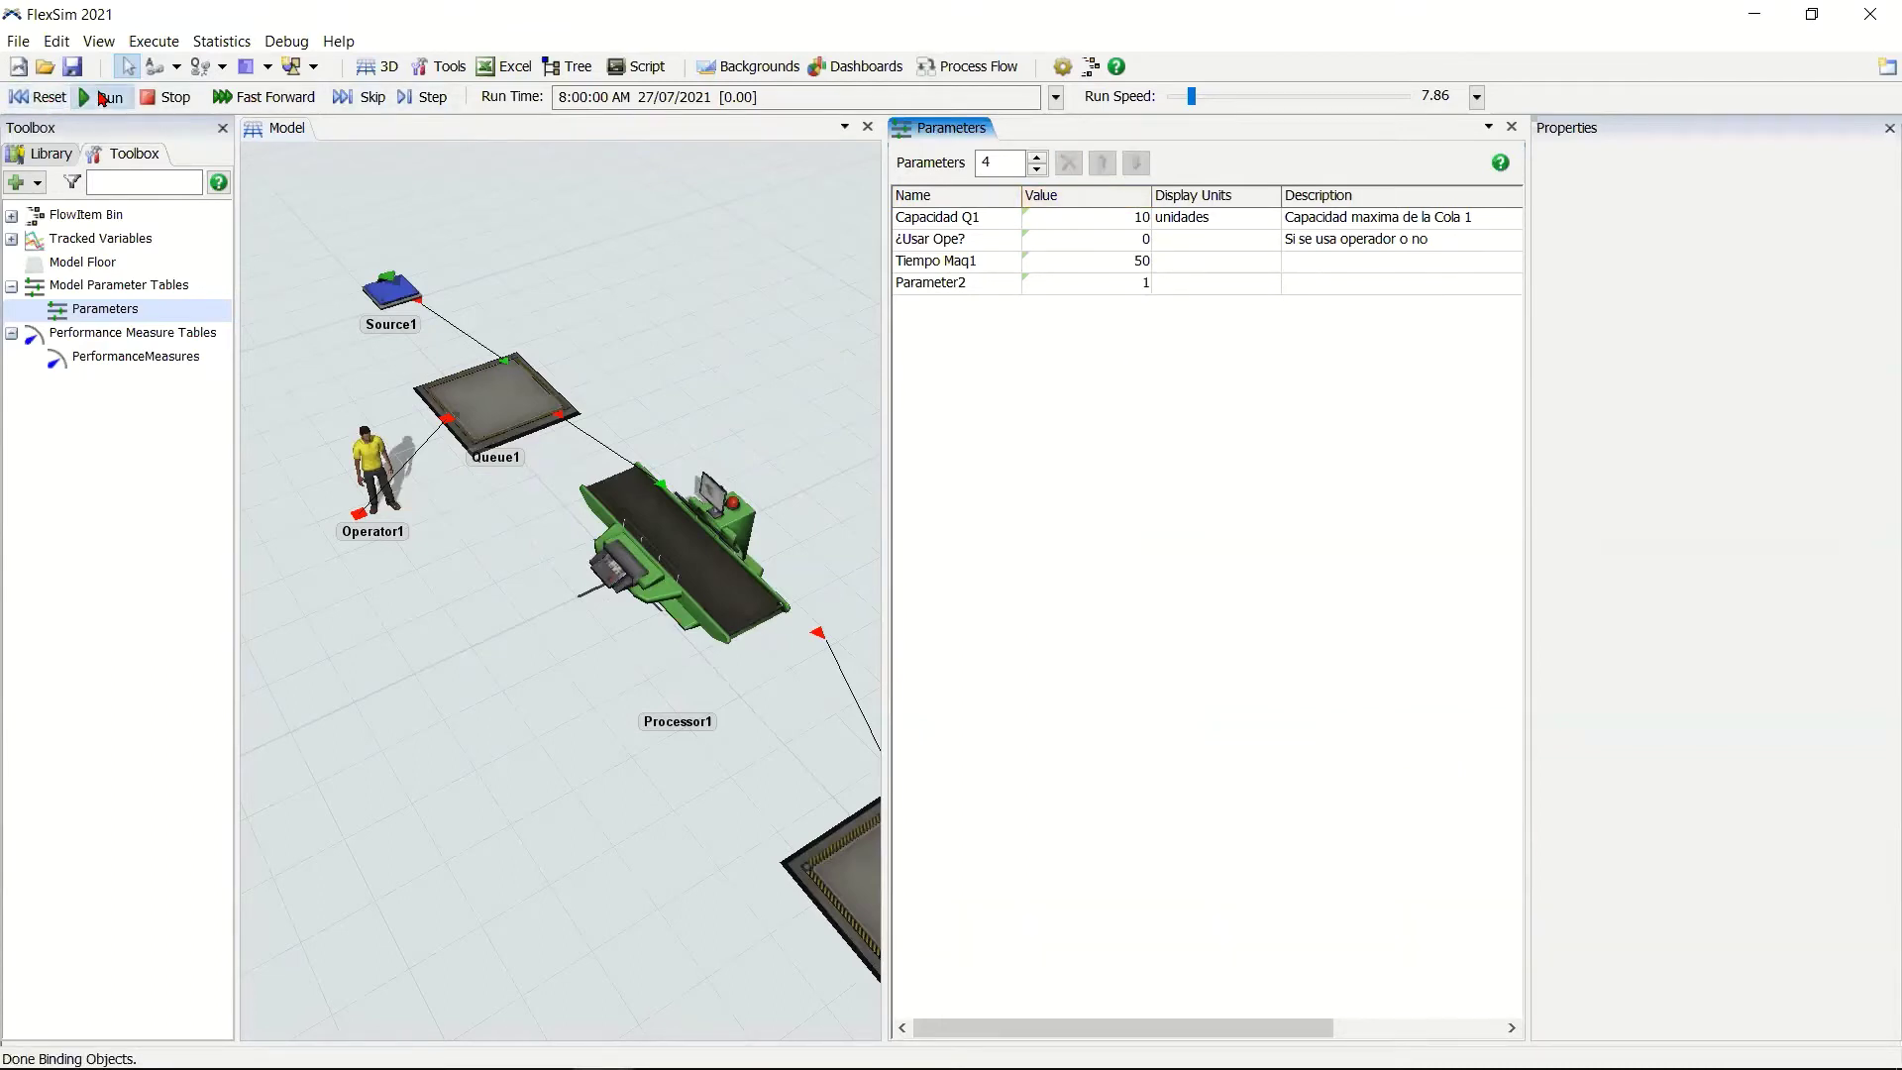
pyautogui.click(367, 96)
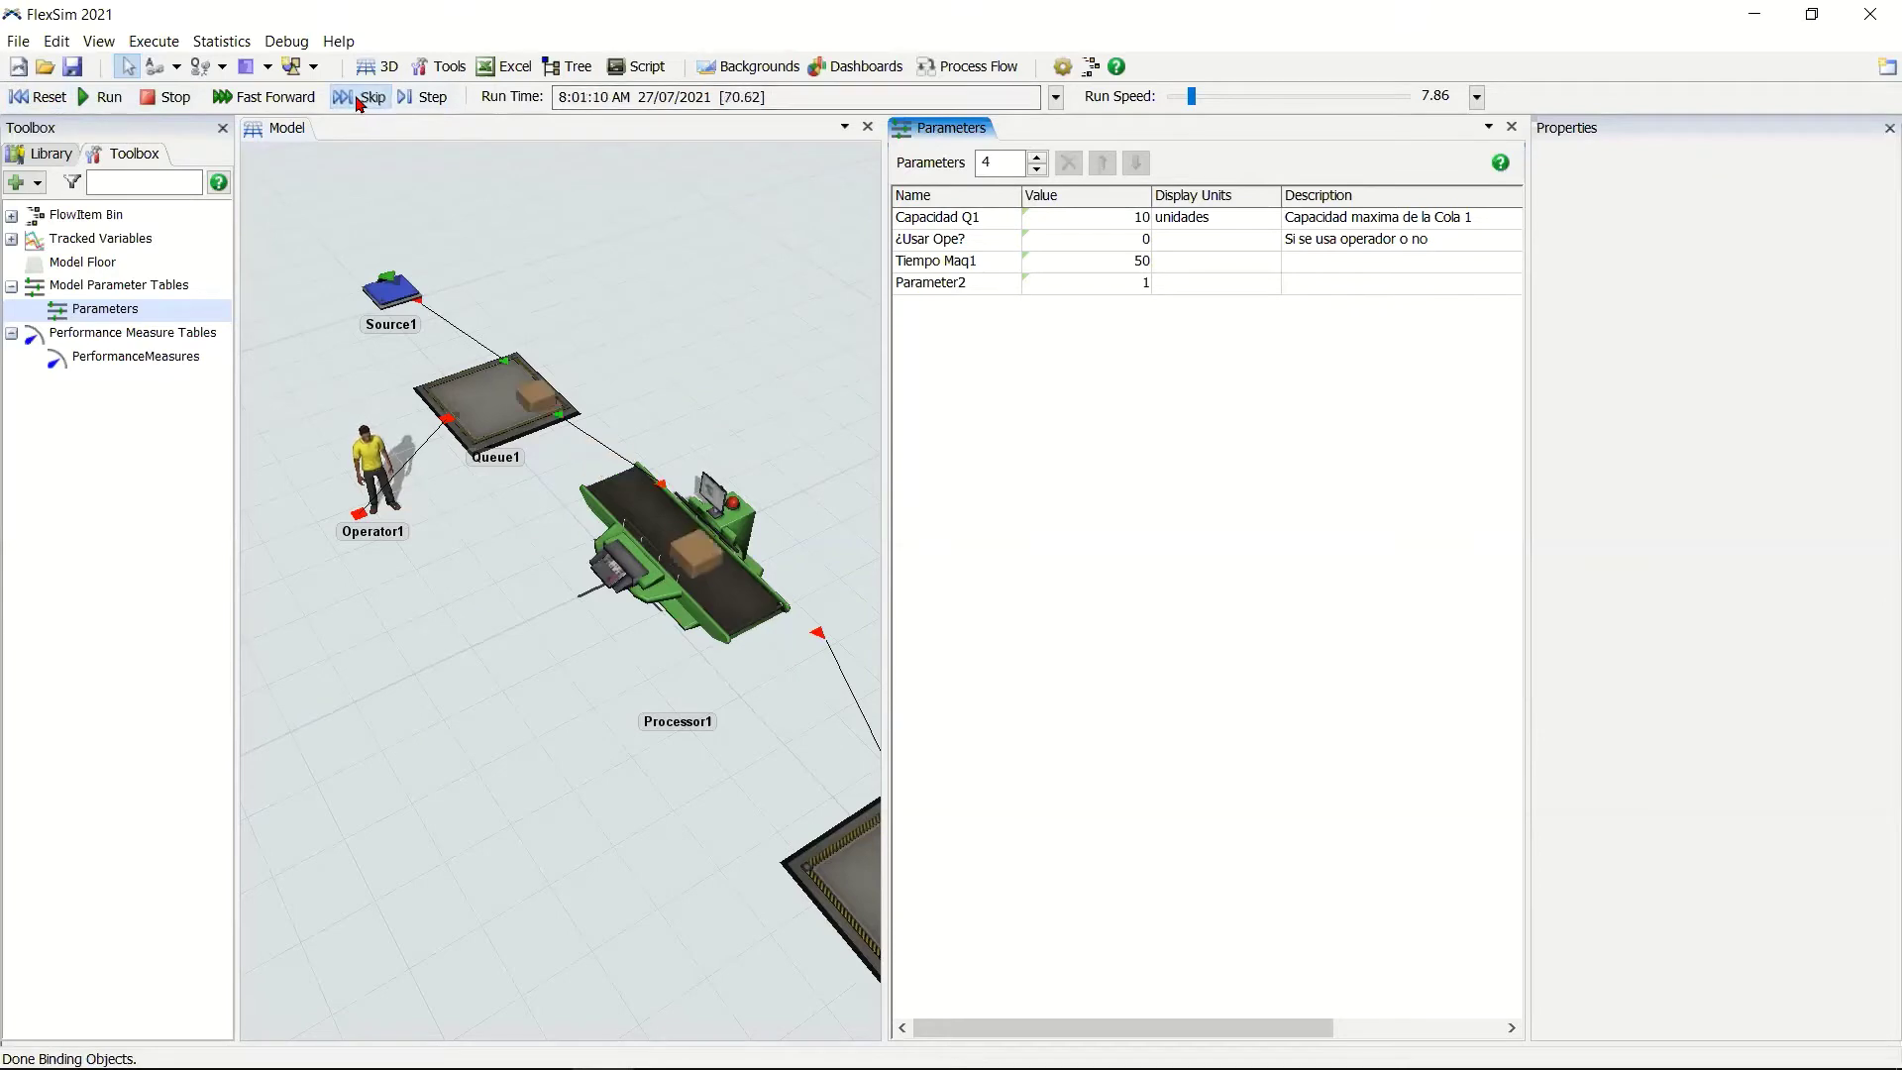
pyautogui.click(38, 97)
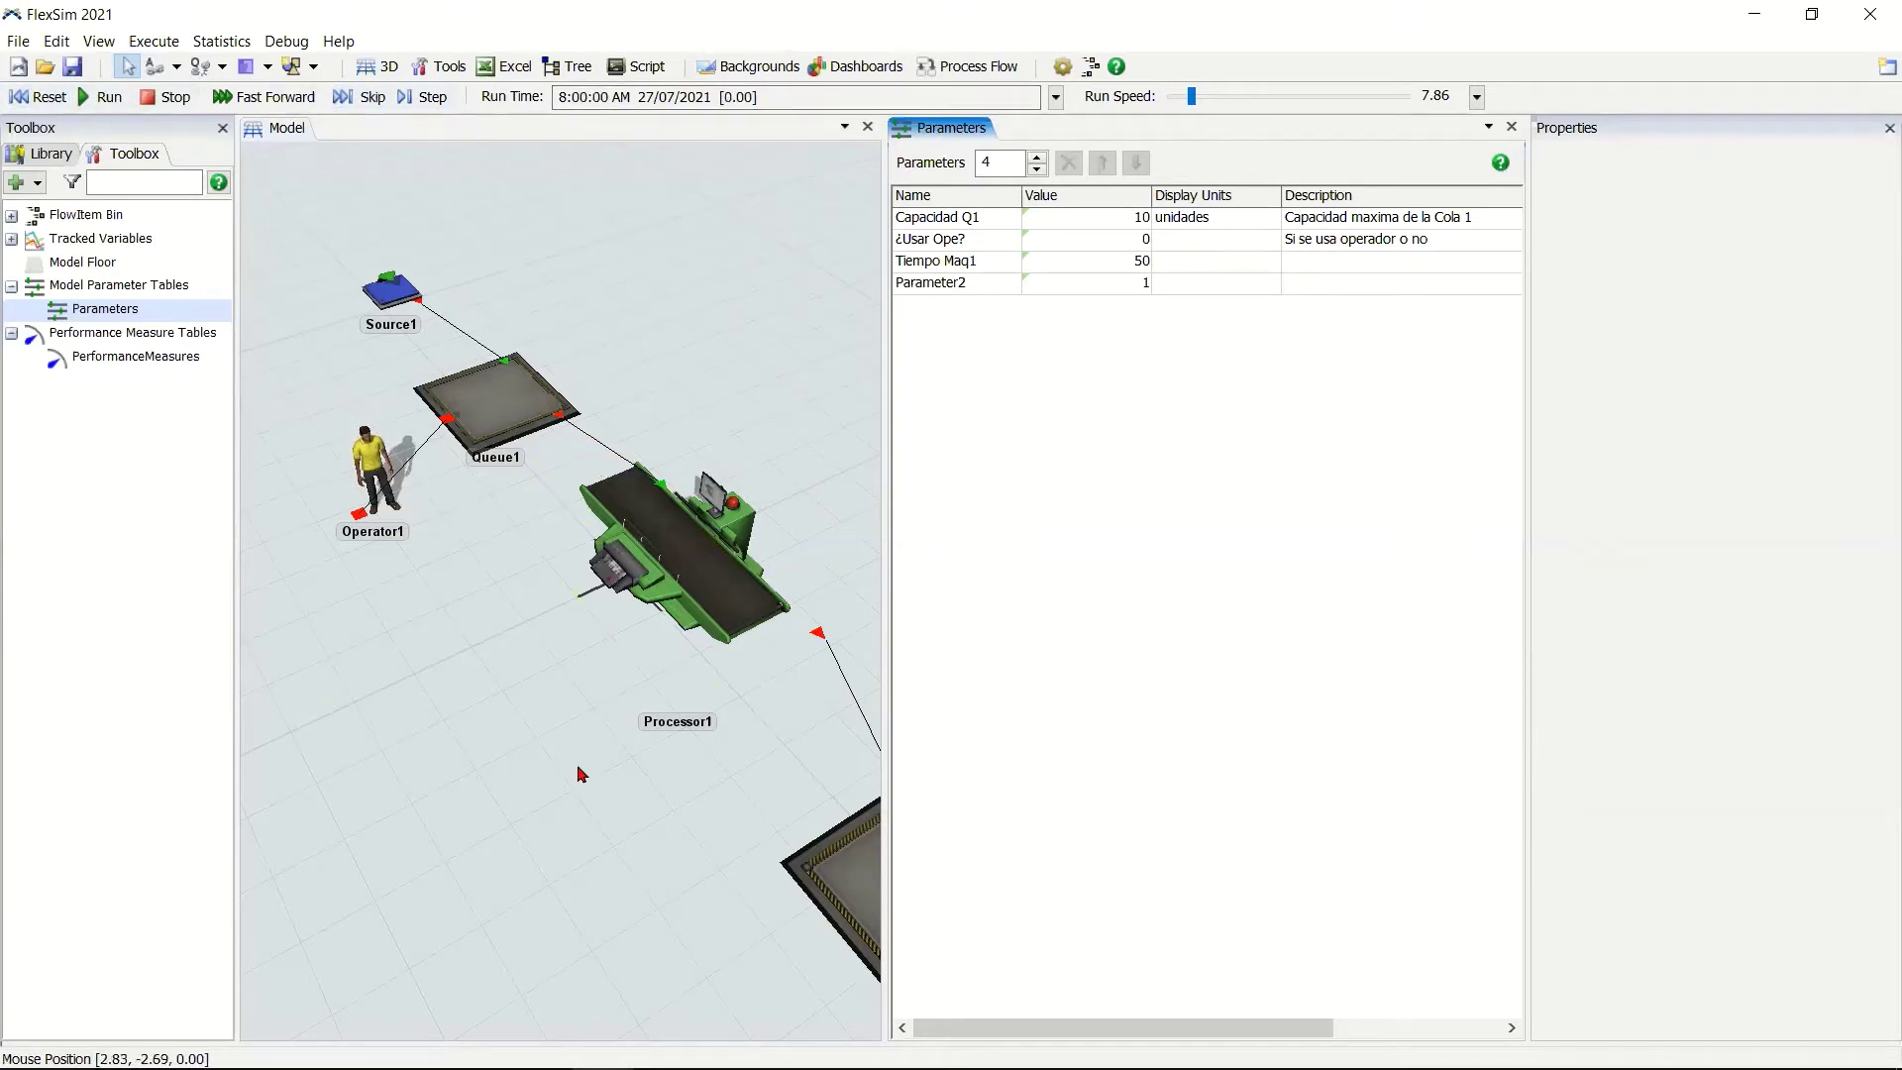
pyautogui.moveTo(577, 773); pyautogui.dragTo(535, 754)
pyautogui.scroll(-4, 535, 748)
pyautogui.moveTo(616, 594); pyautogui.dragTo(609, 616)
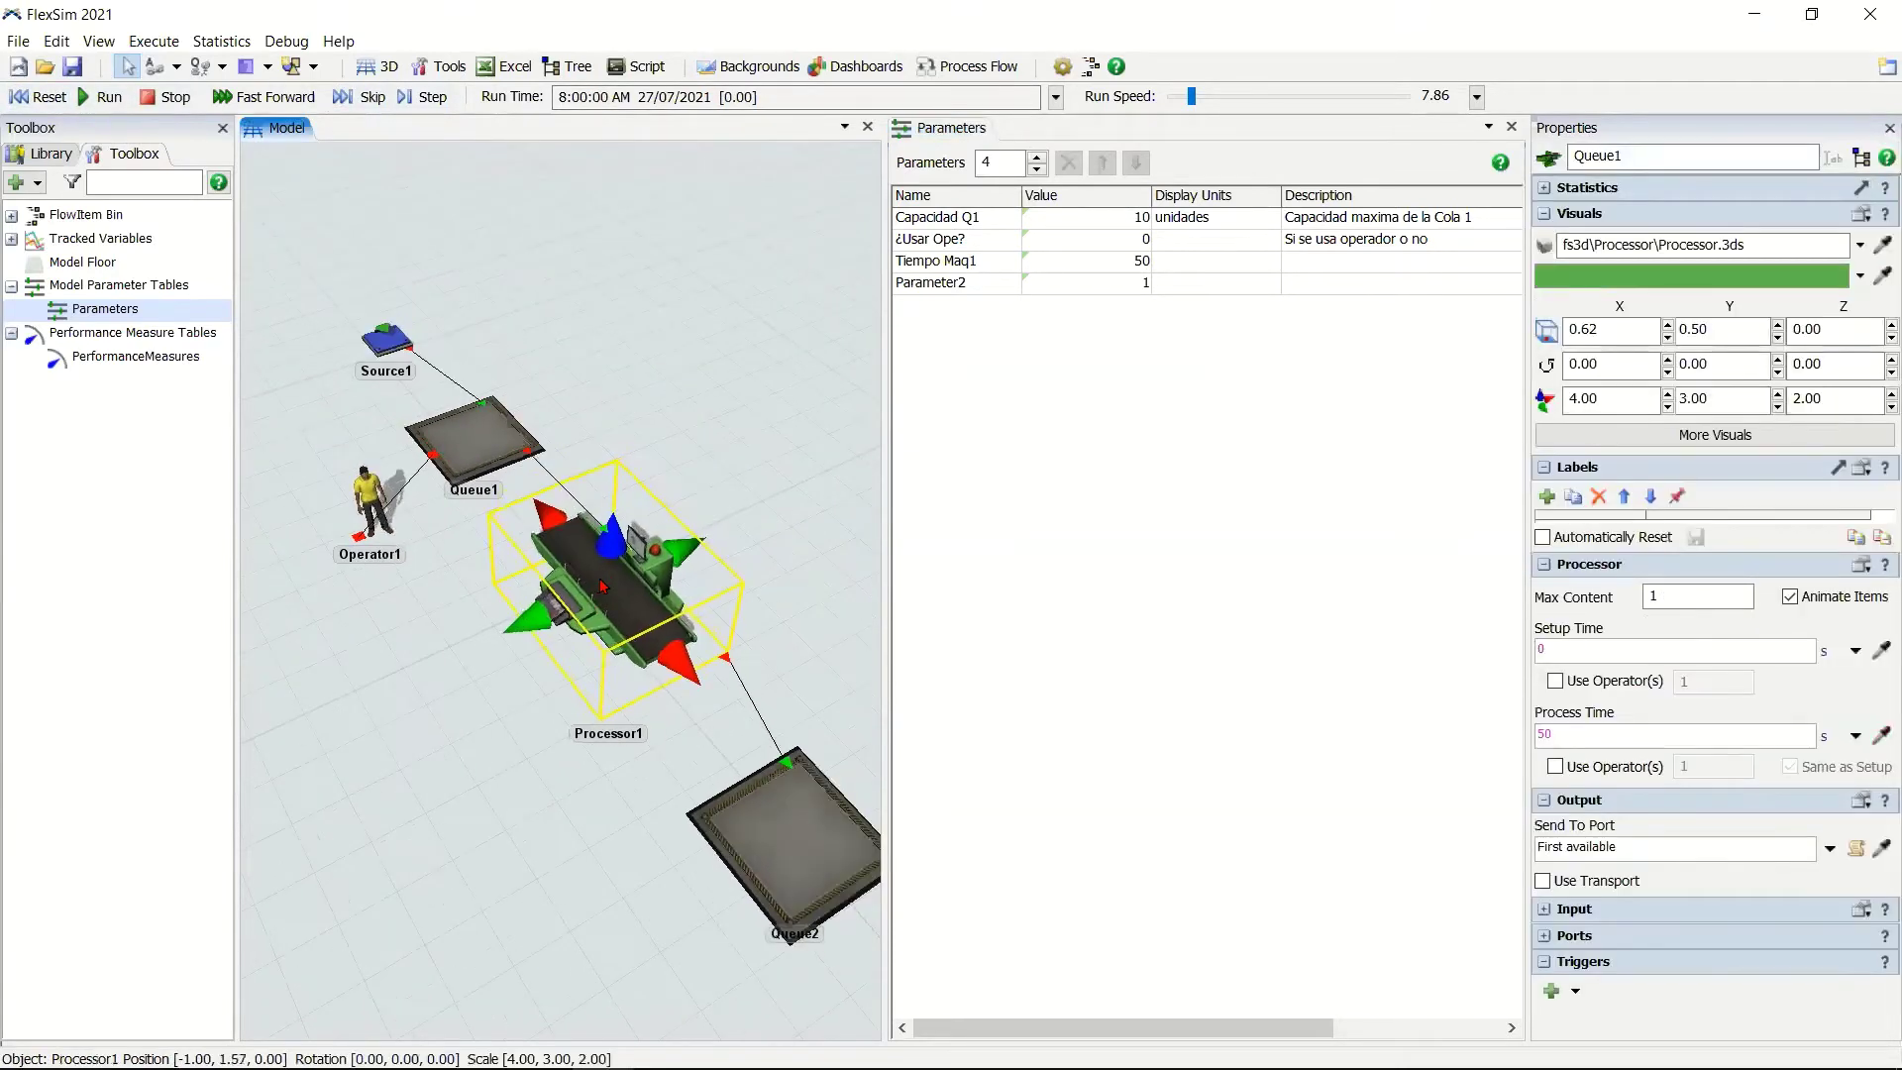
pyautogui.click(566, 751)
pyautogui.moveTo(565, 751); pyautogui.dragTo(563, 749)
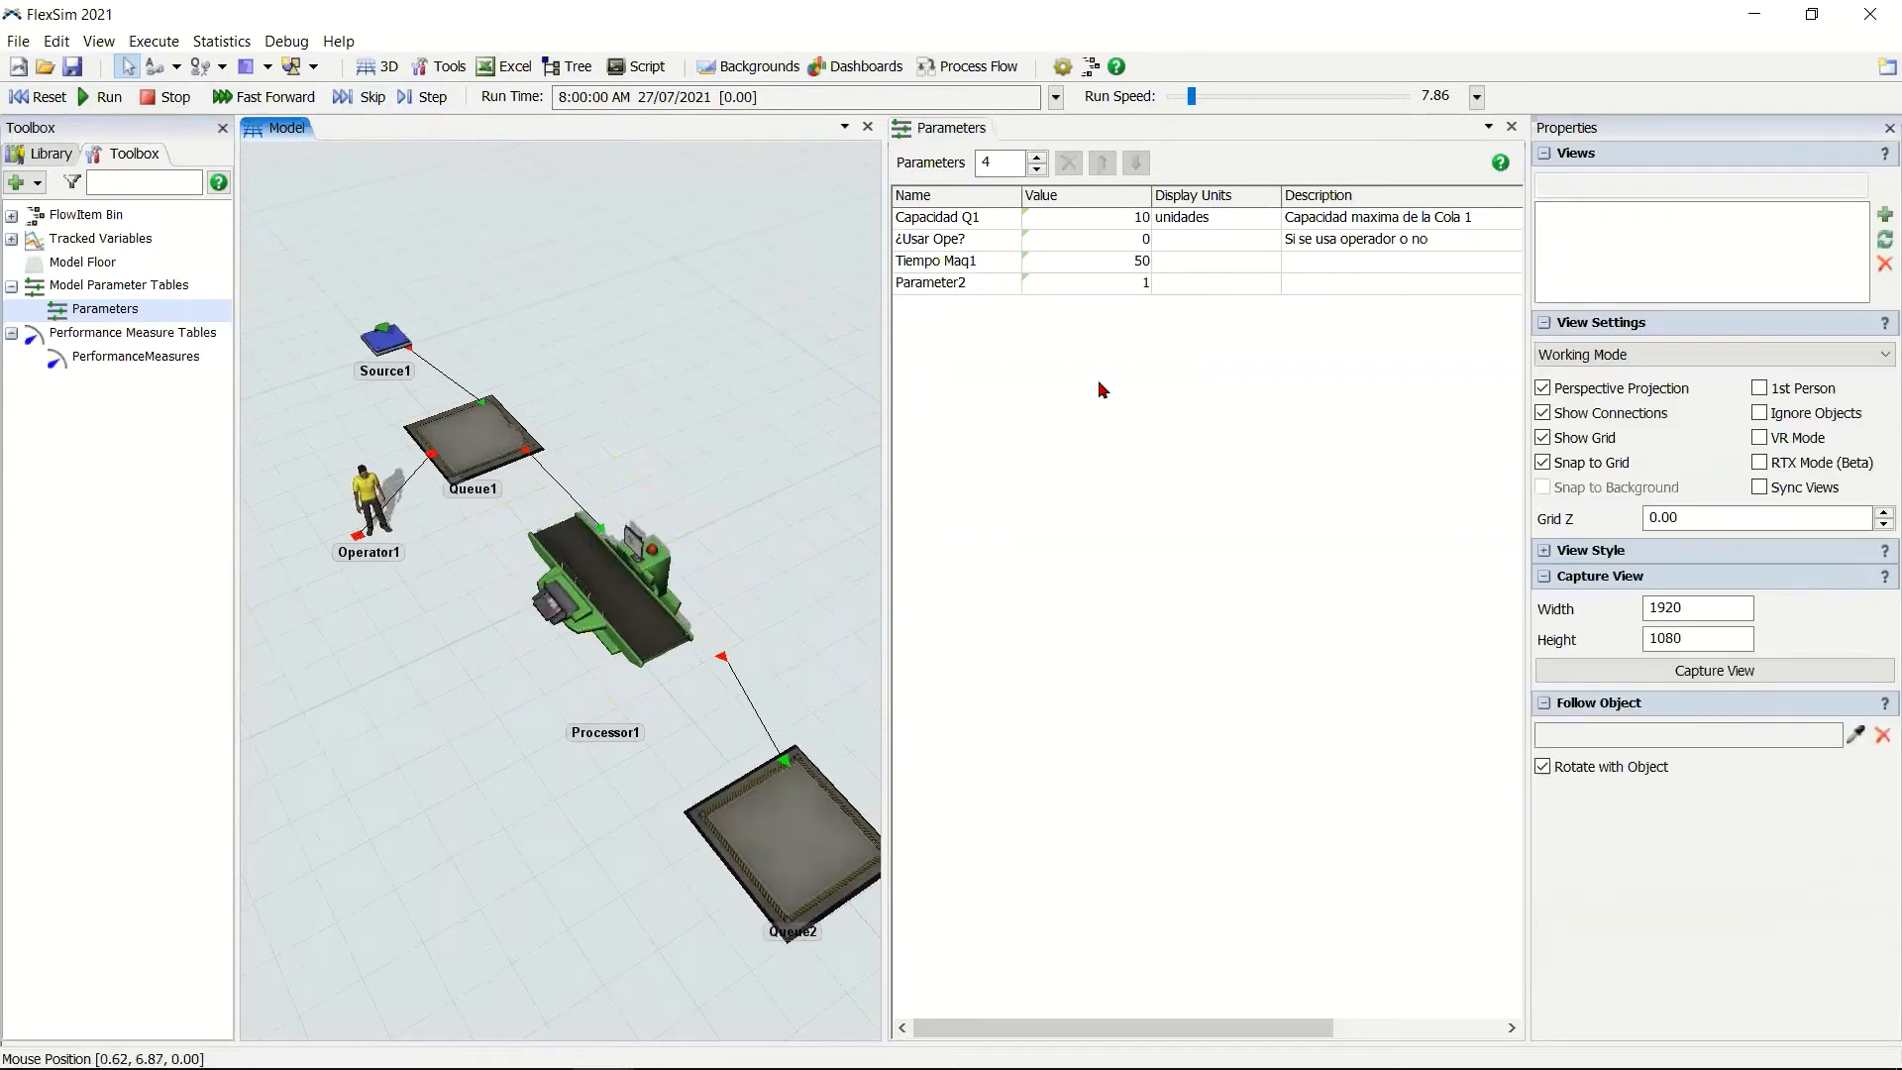
# Rename the last parameter in the table as Capacidad Proceso.
pyautogui.click(986, 285)
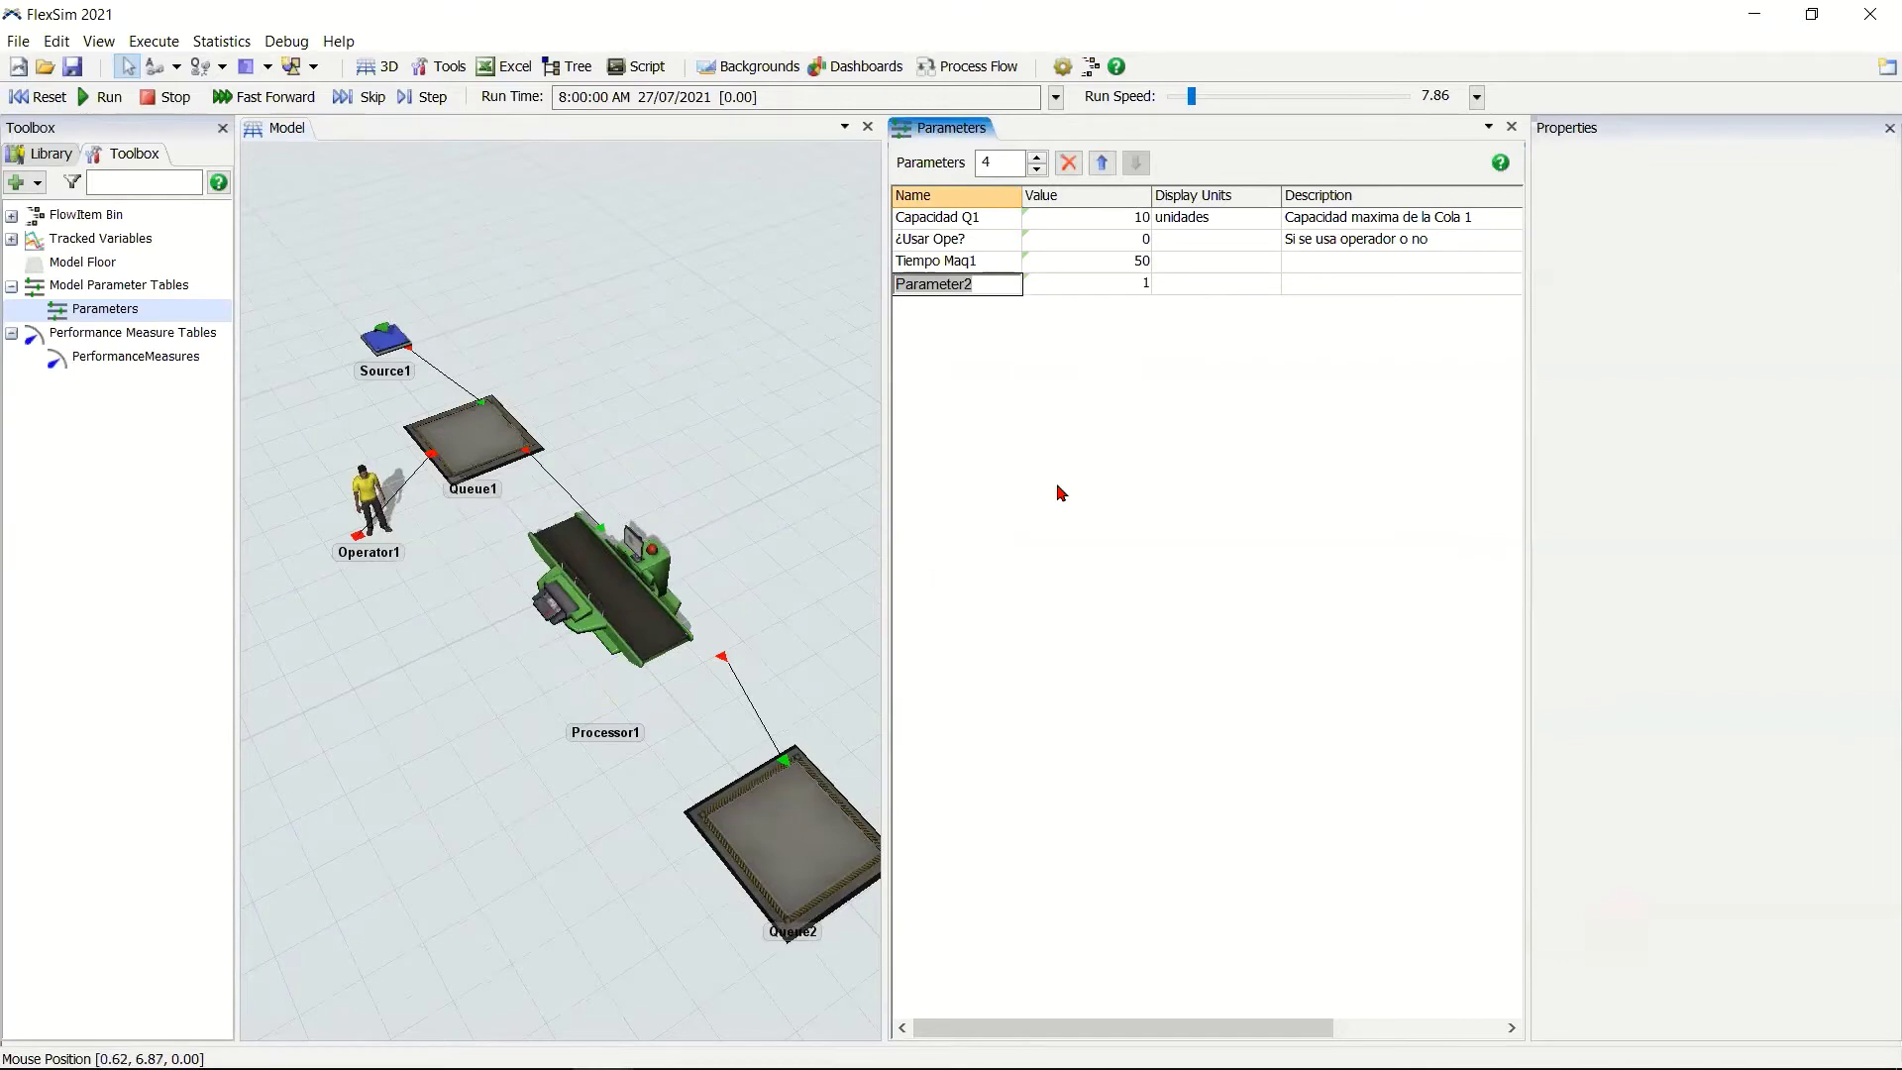
pyautogui.press('BackSpace')
pyautogui.write('Capacidad Proceso')
pyautogui.press('Return')
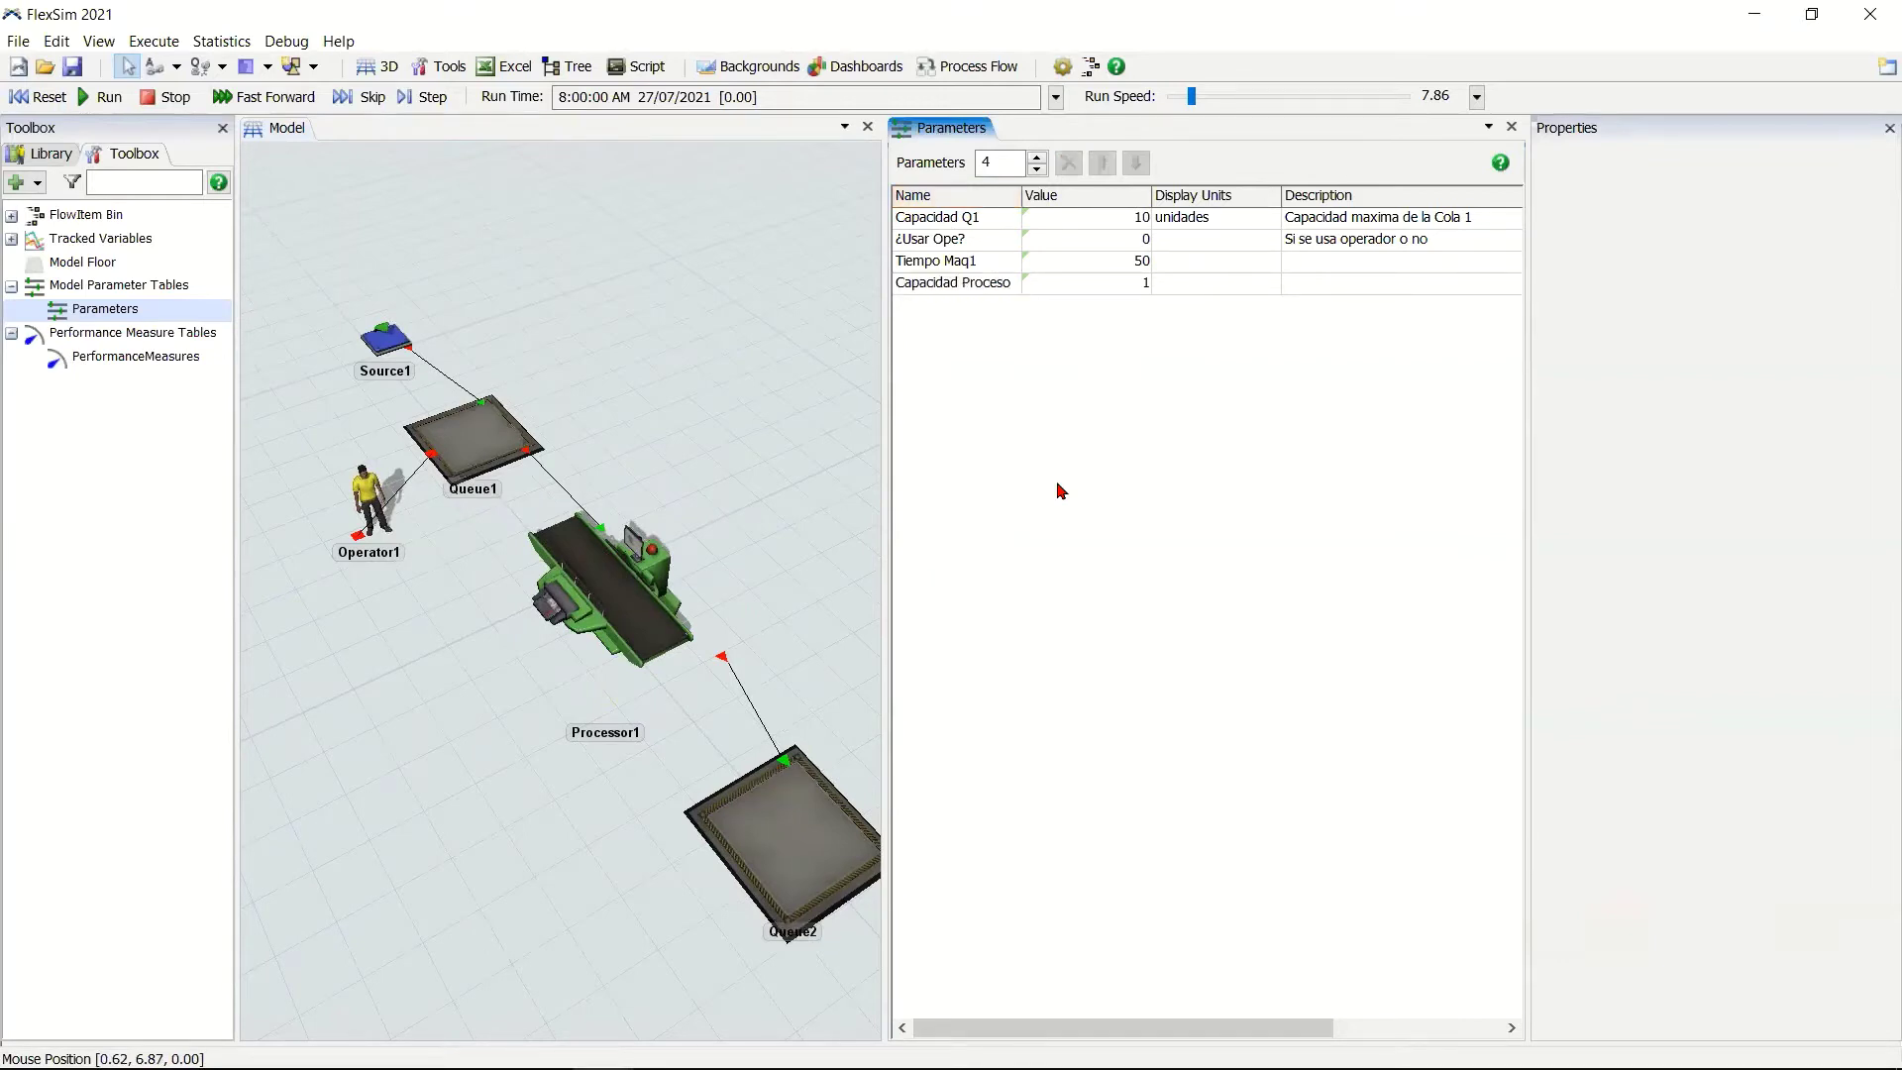
# Define the Capacidad Proceso parameter as type Integer with an upper bound of 5.
pyautogui.click(1126, 286)
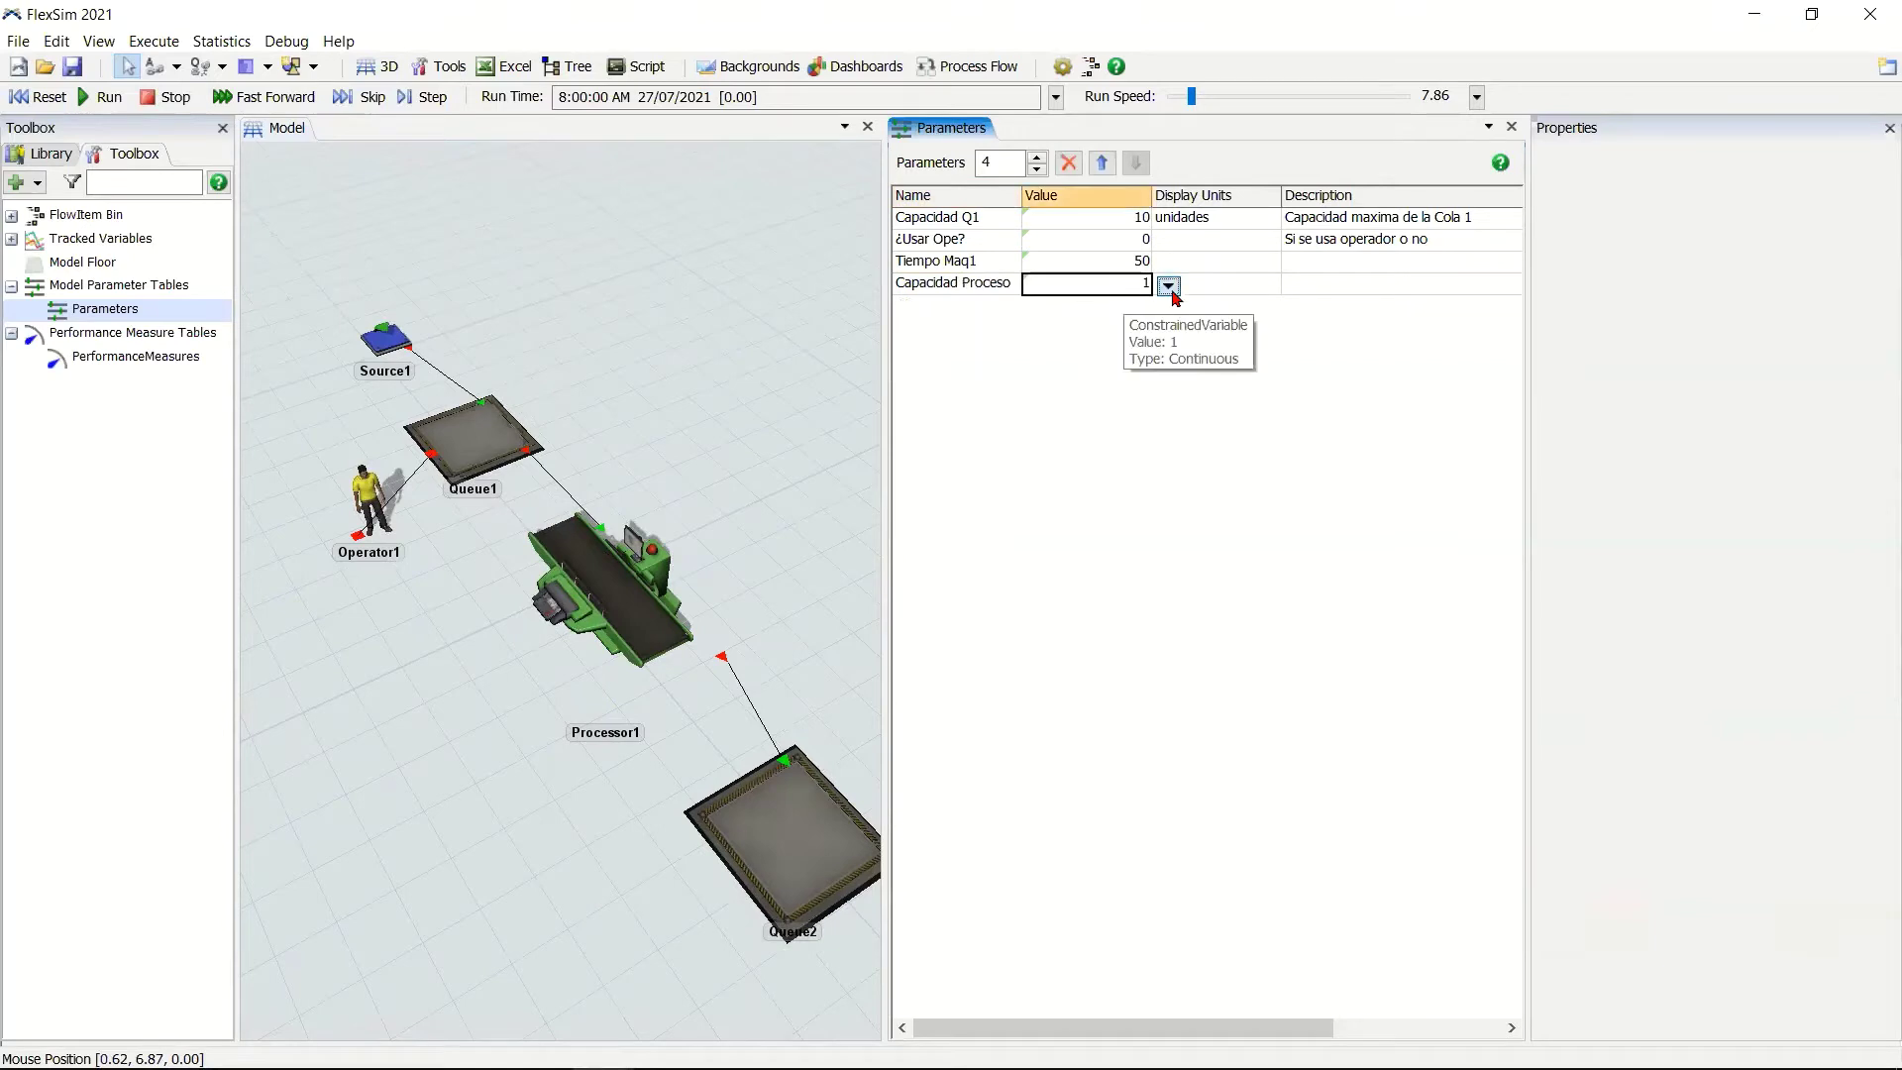
pyautogui.click(1168, 285)
pyautogui.click(1209, 318)
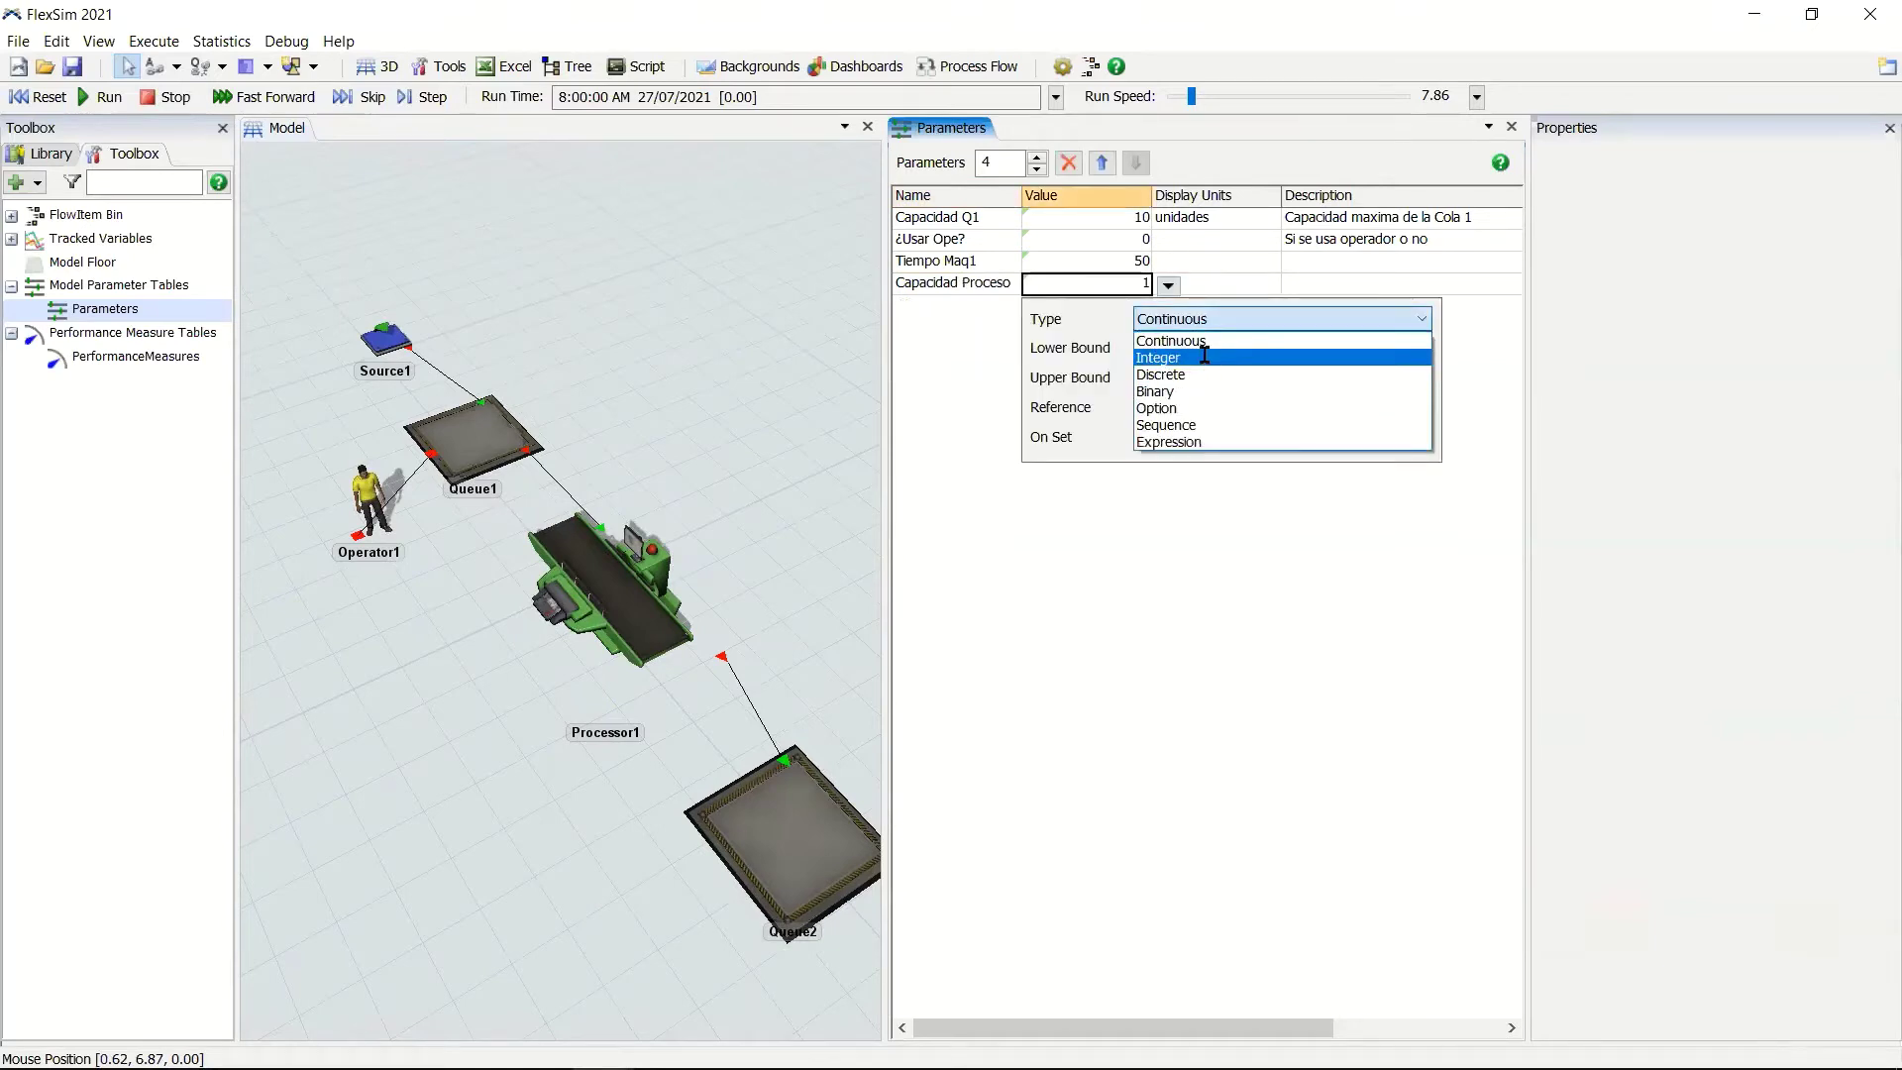
pyautogui.click(1204, 357)
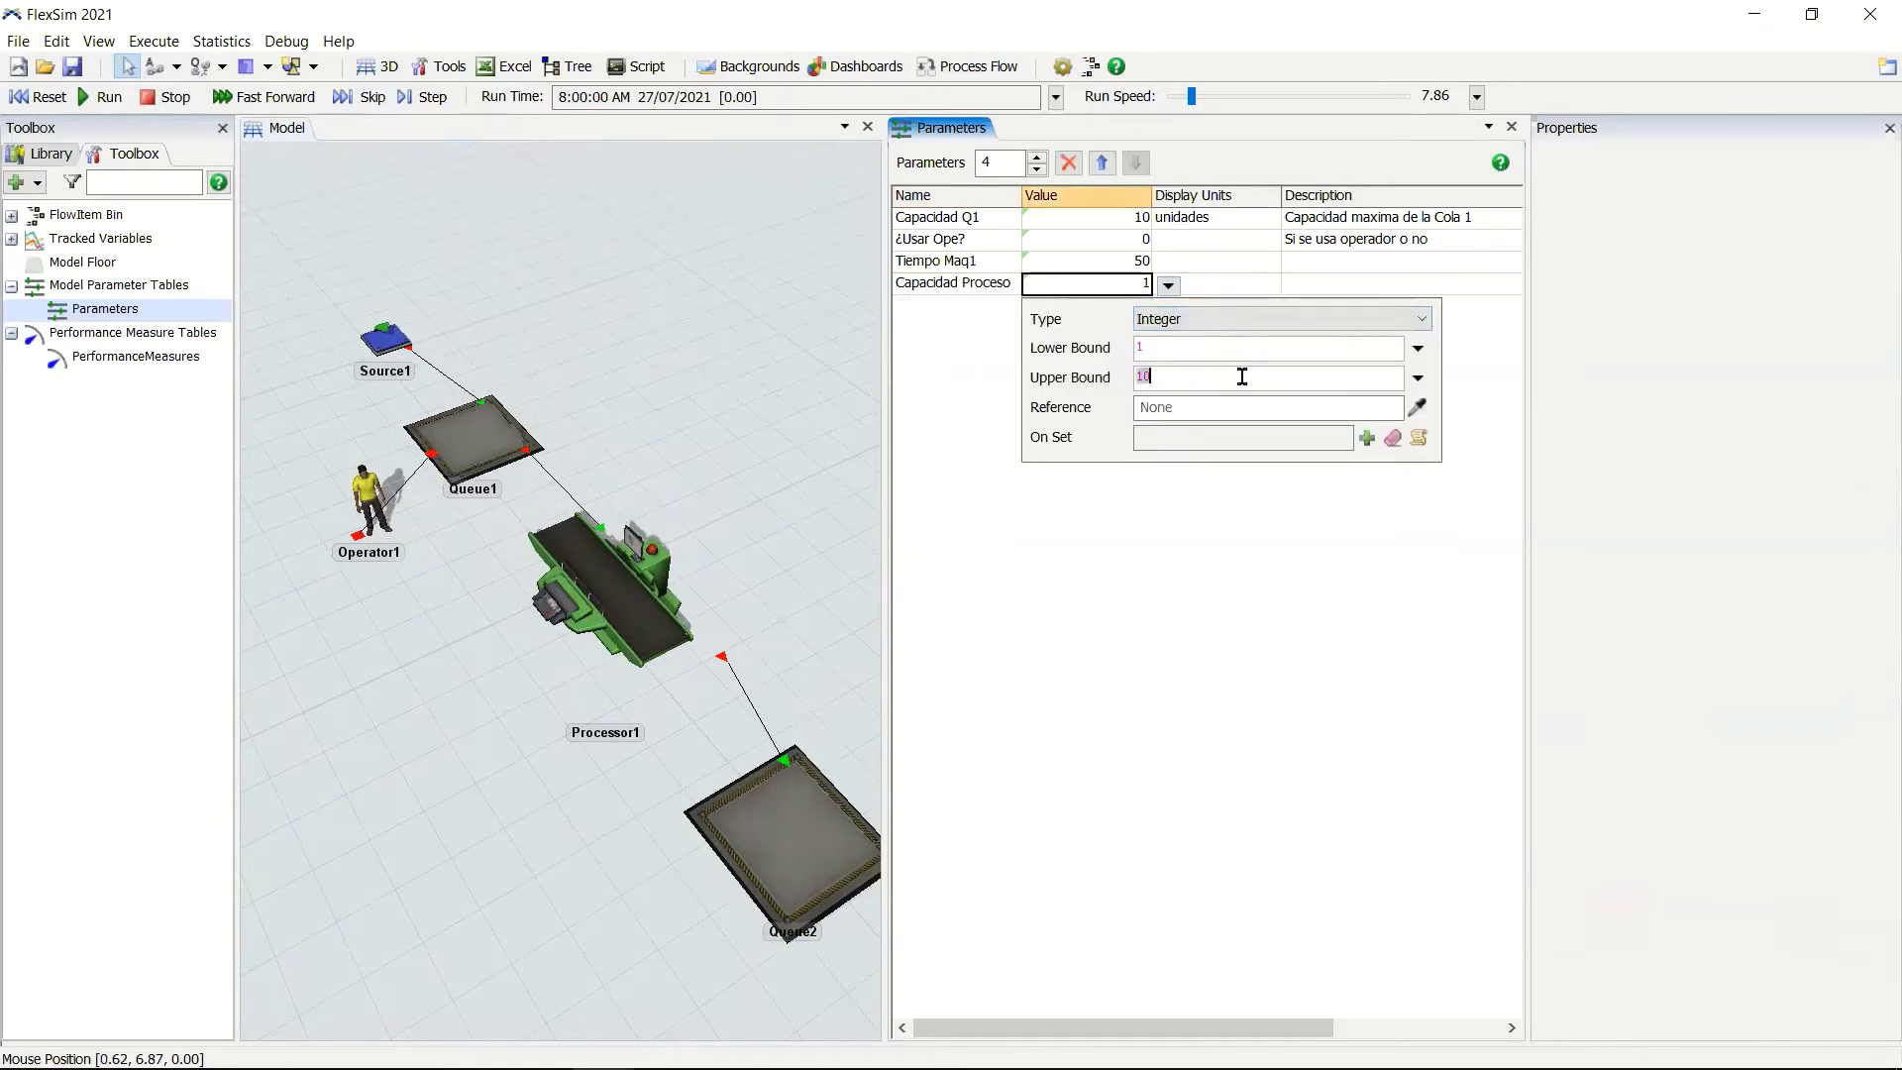
pyautogui.write('5')
pyautogui.click(1153, 479)
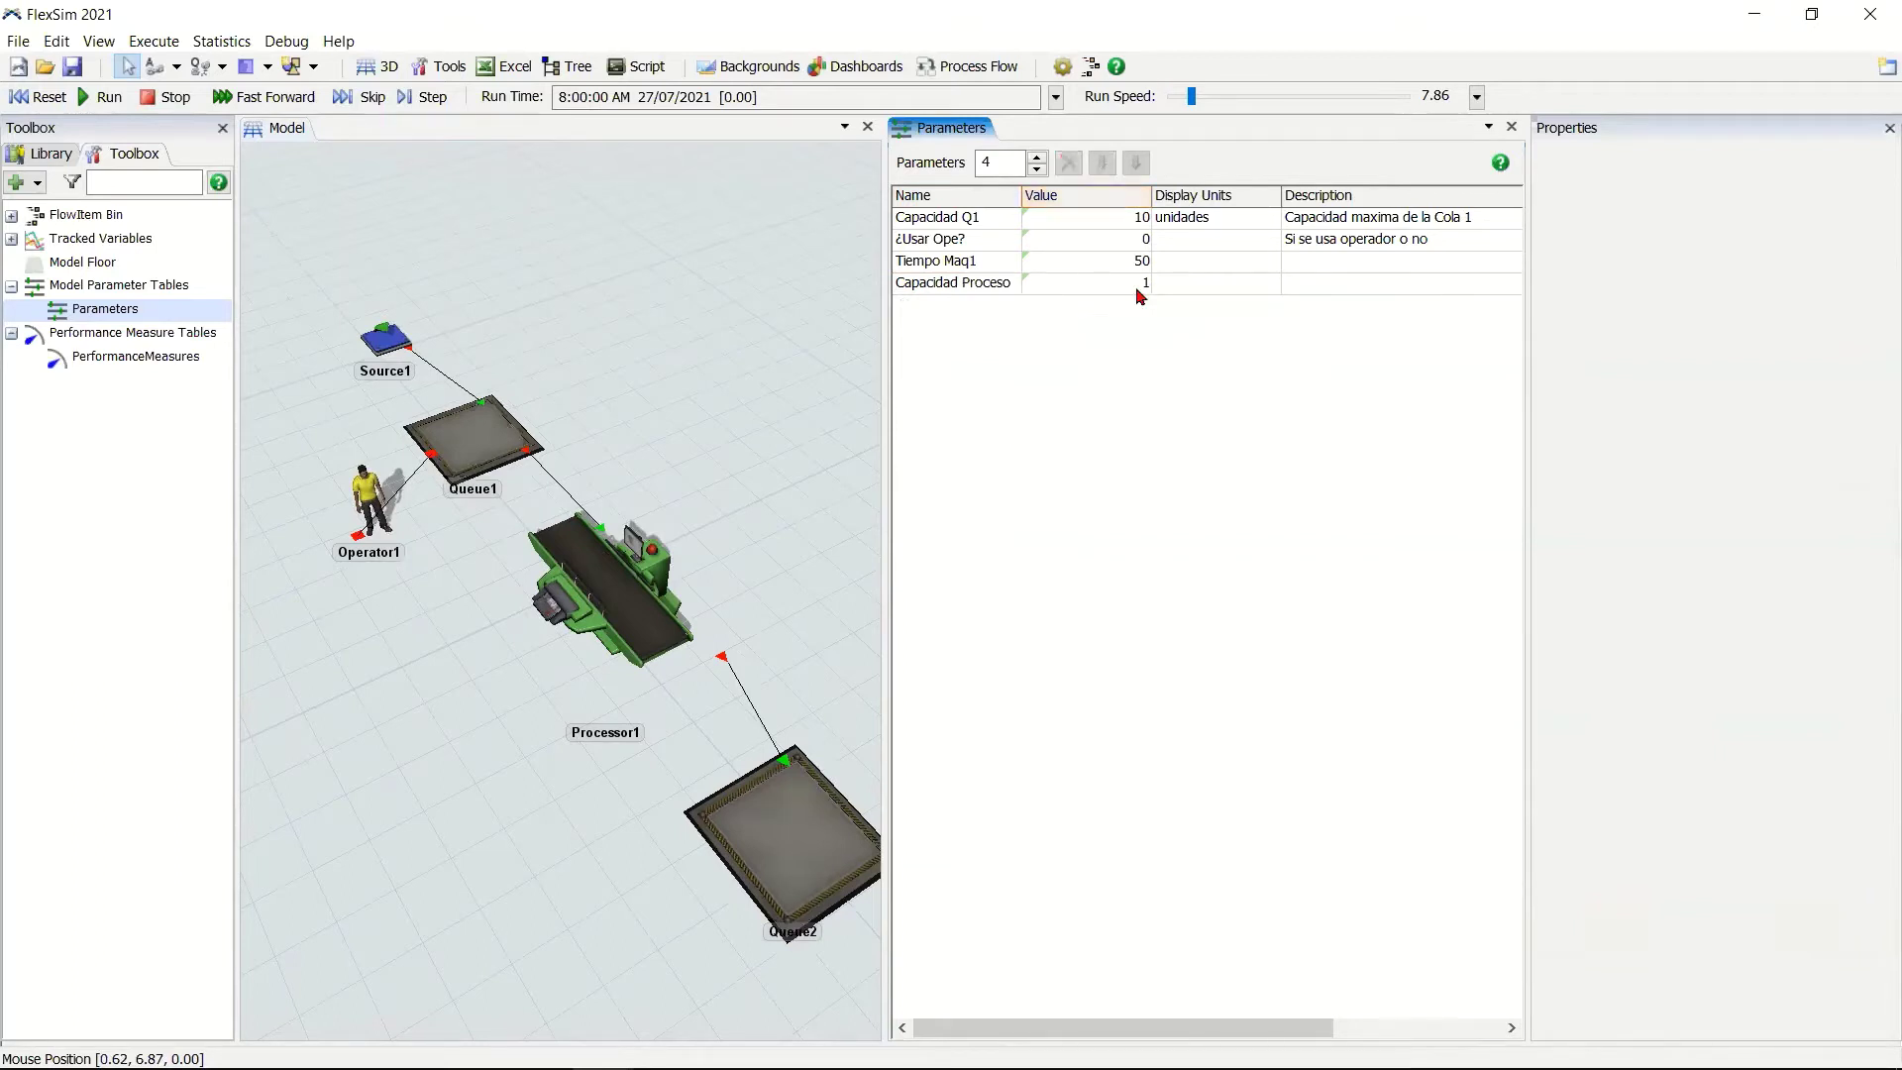
# Link the Capacidad Proceso parameter to Processor1's MaxContent property by sampling it as the reference.
pyautogui.click(1139, 288)
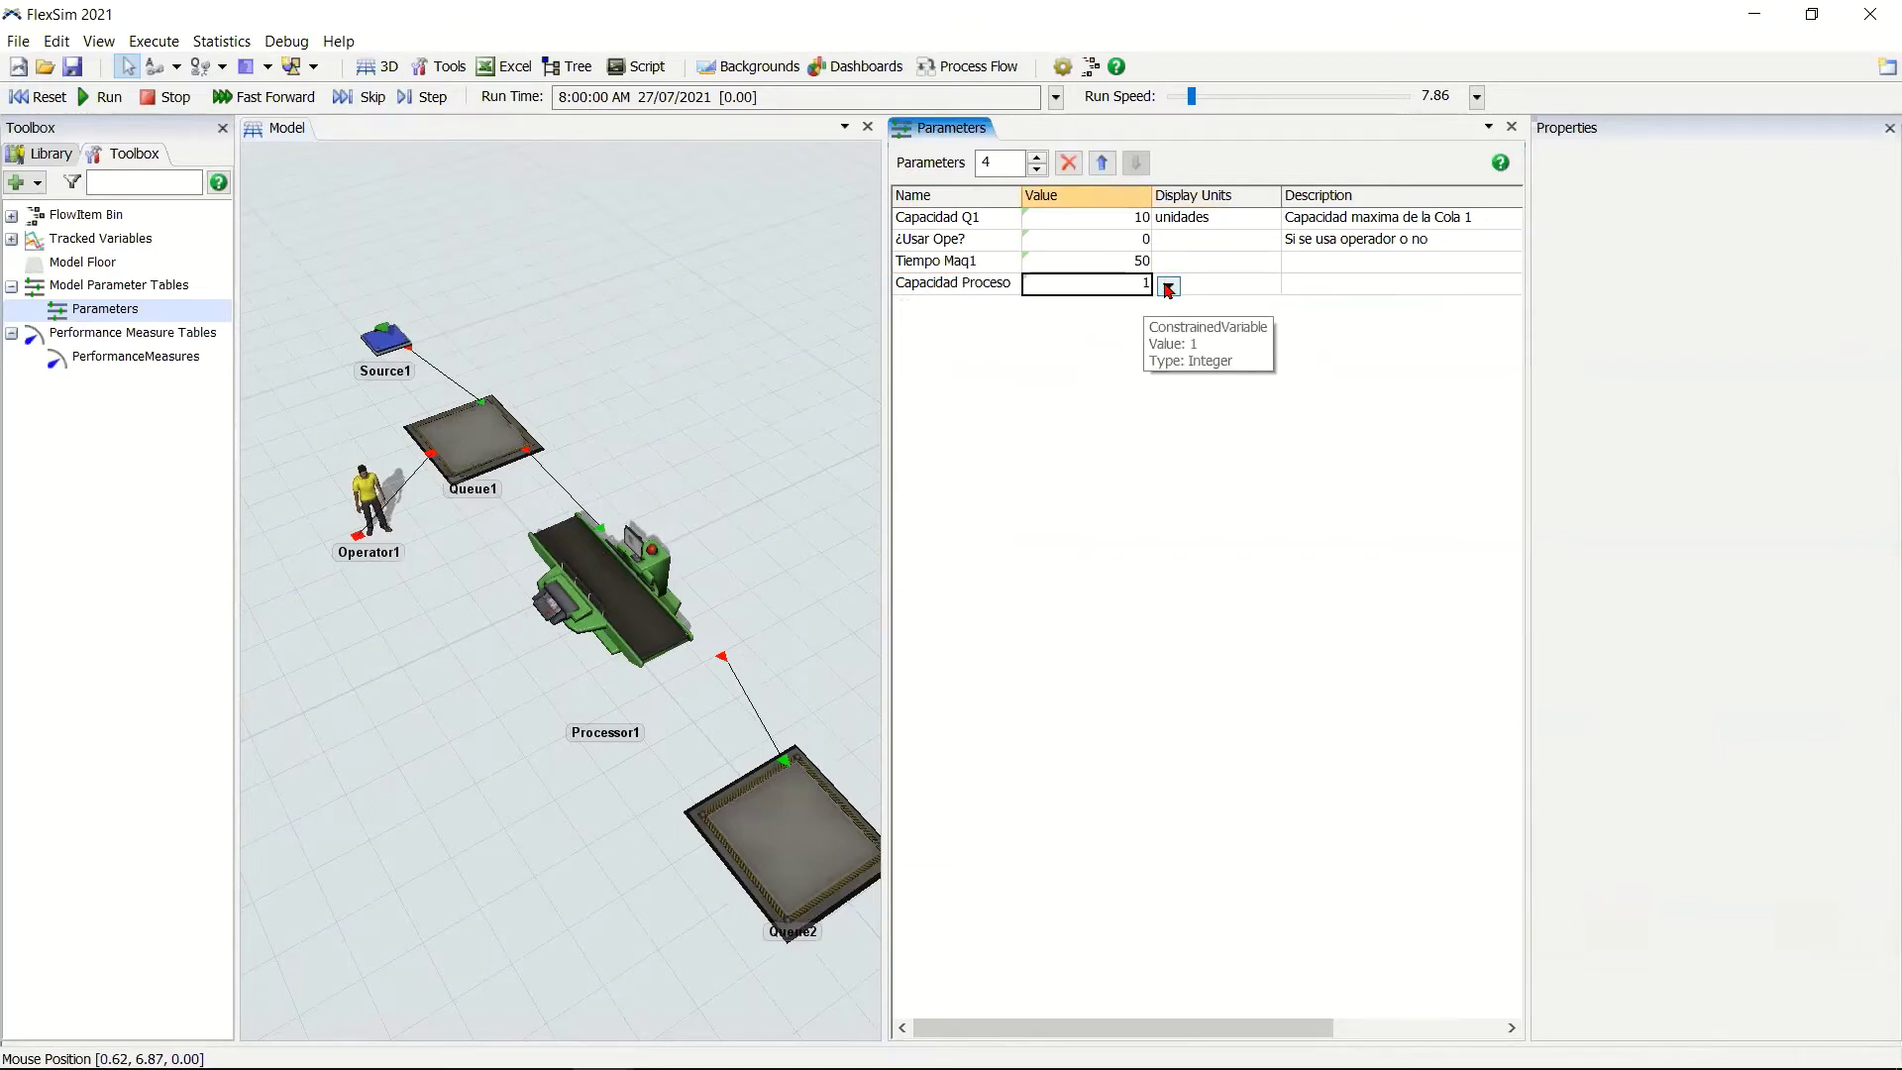
pyautogui.click(1168, 286)
pyautogui.rightClick(603, 571)
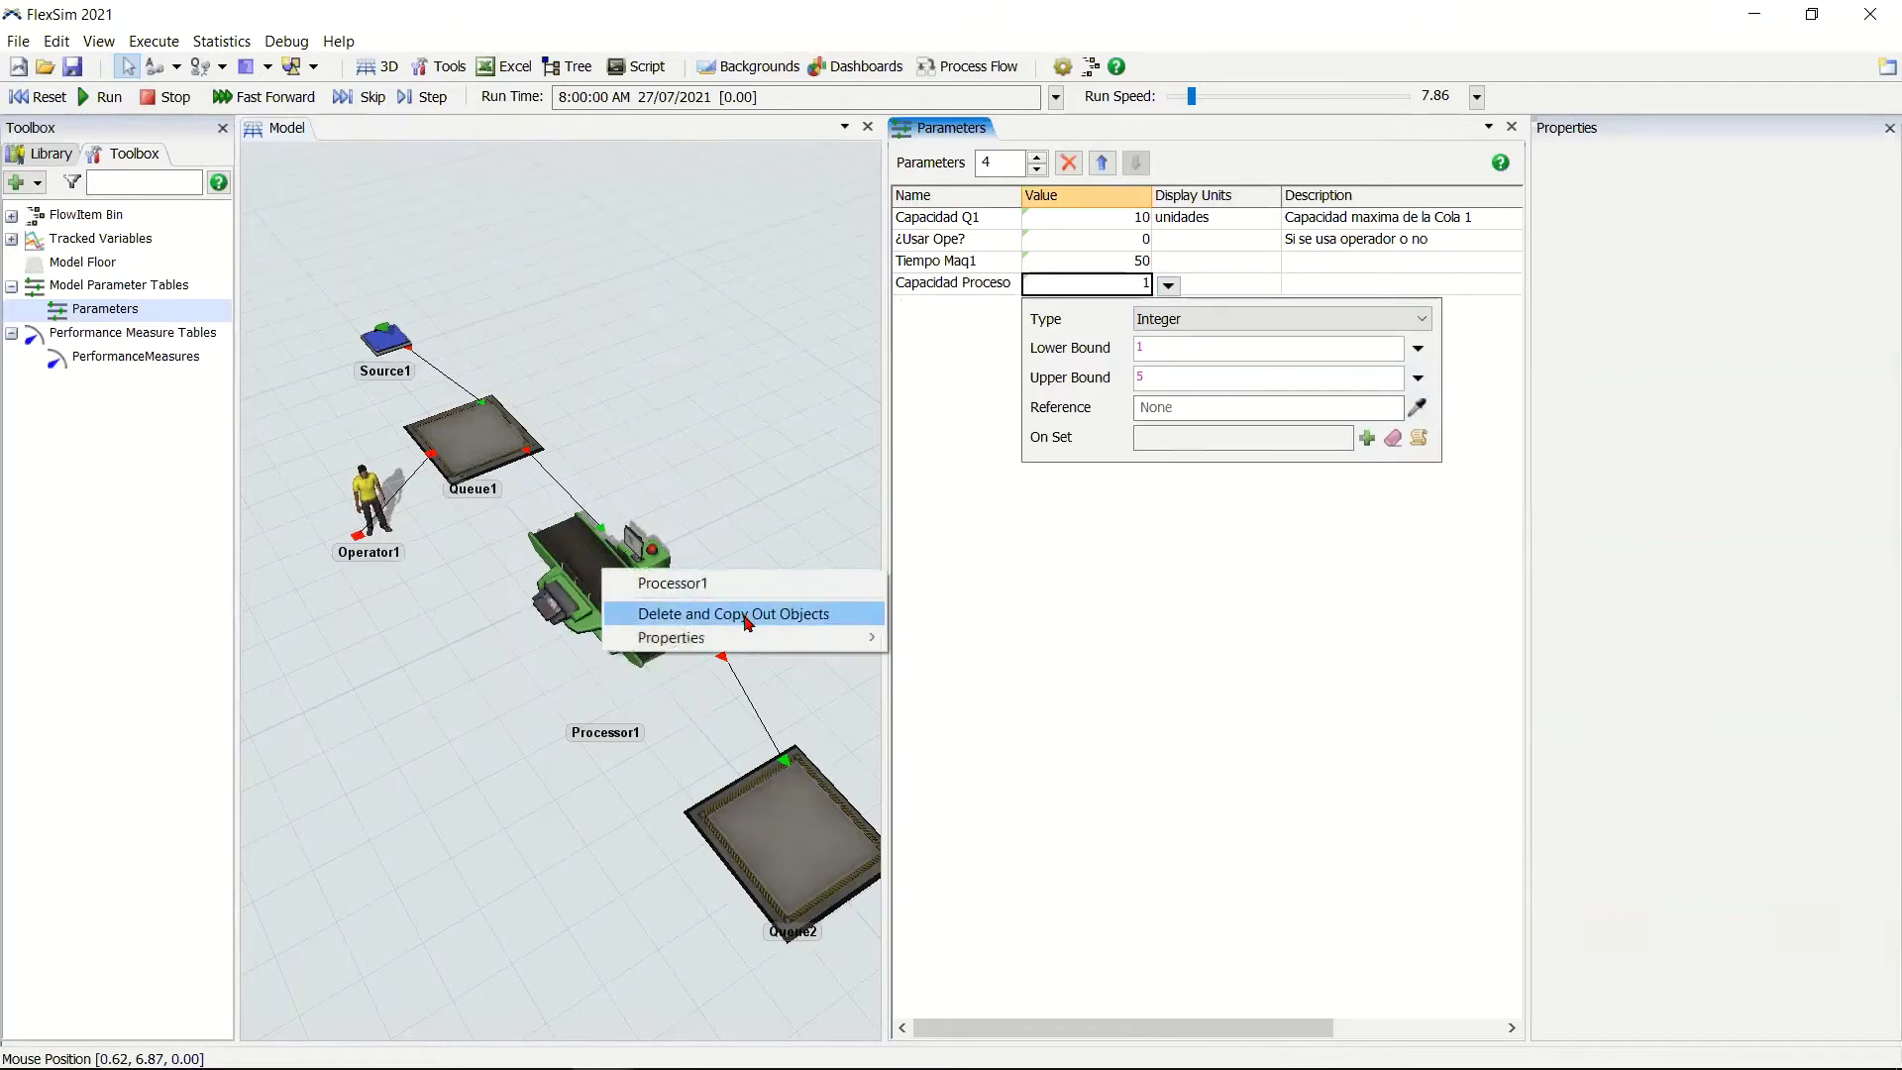
pyautogui.moveTo(852, 637)
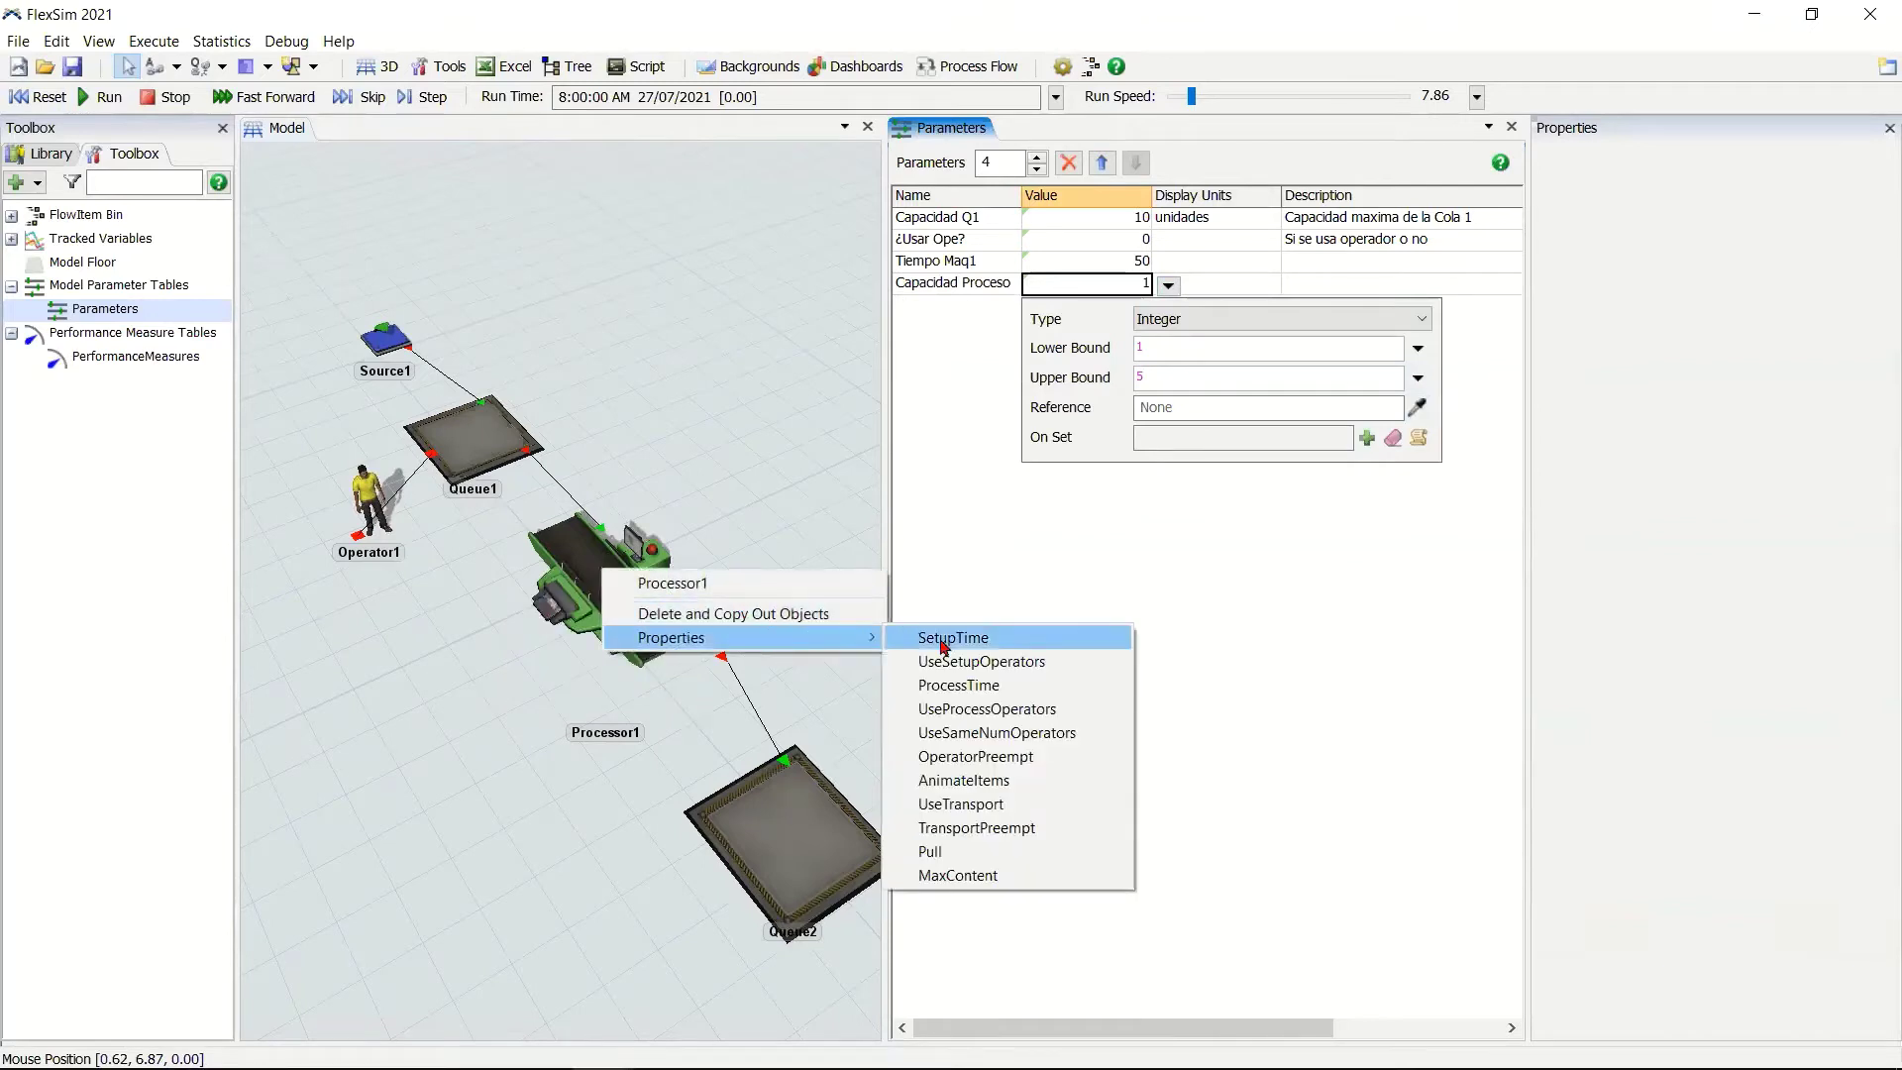
pyautogui.click(993, 877)
pyautogui.click(1193, 591)
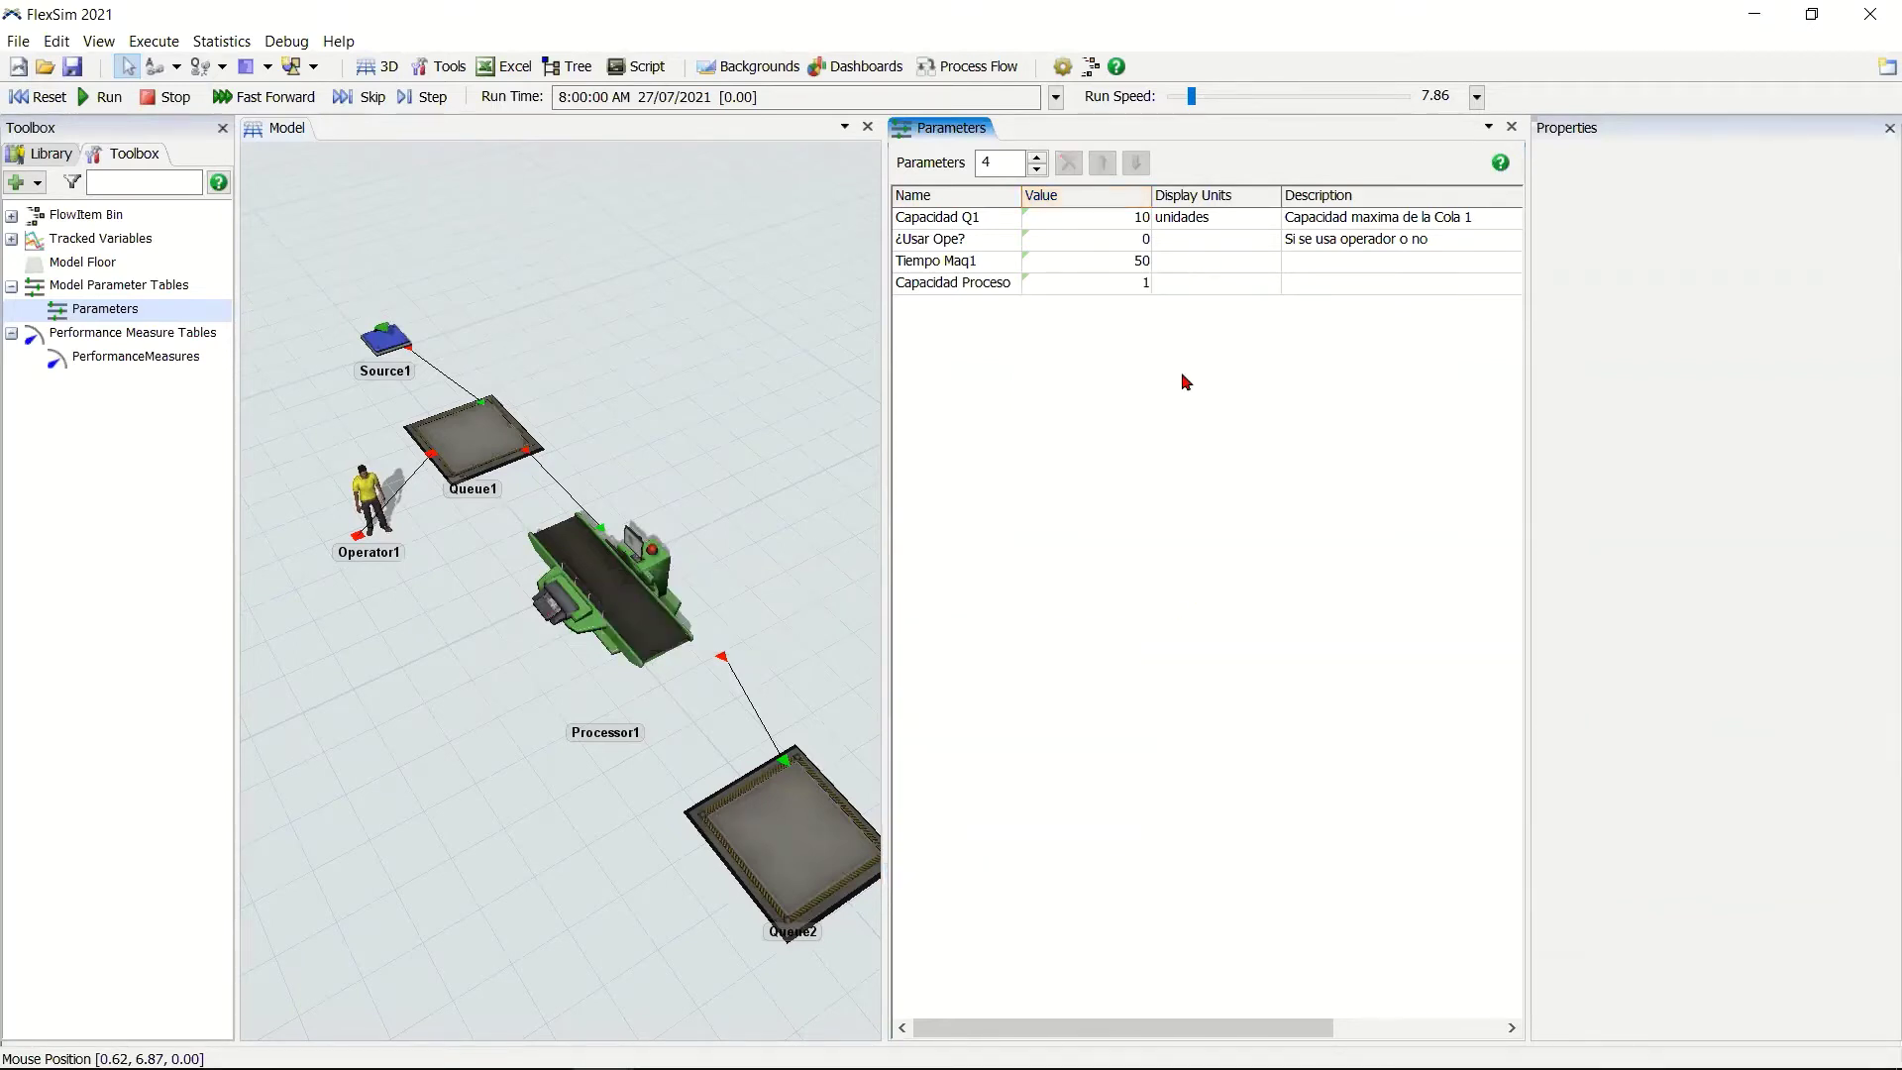
# Give the Tiempo Maq1 parameter the display units segundos and the description "Tiemp proceso Maquina".
pyautogui.click(1210, 248)
pyautogui.click(1213, 260)
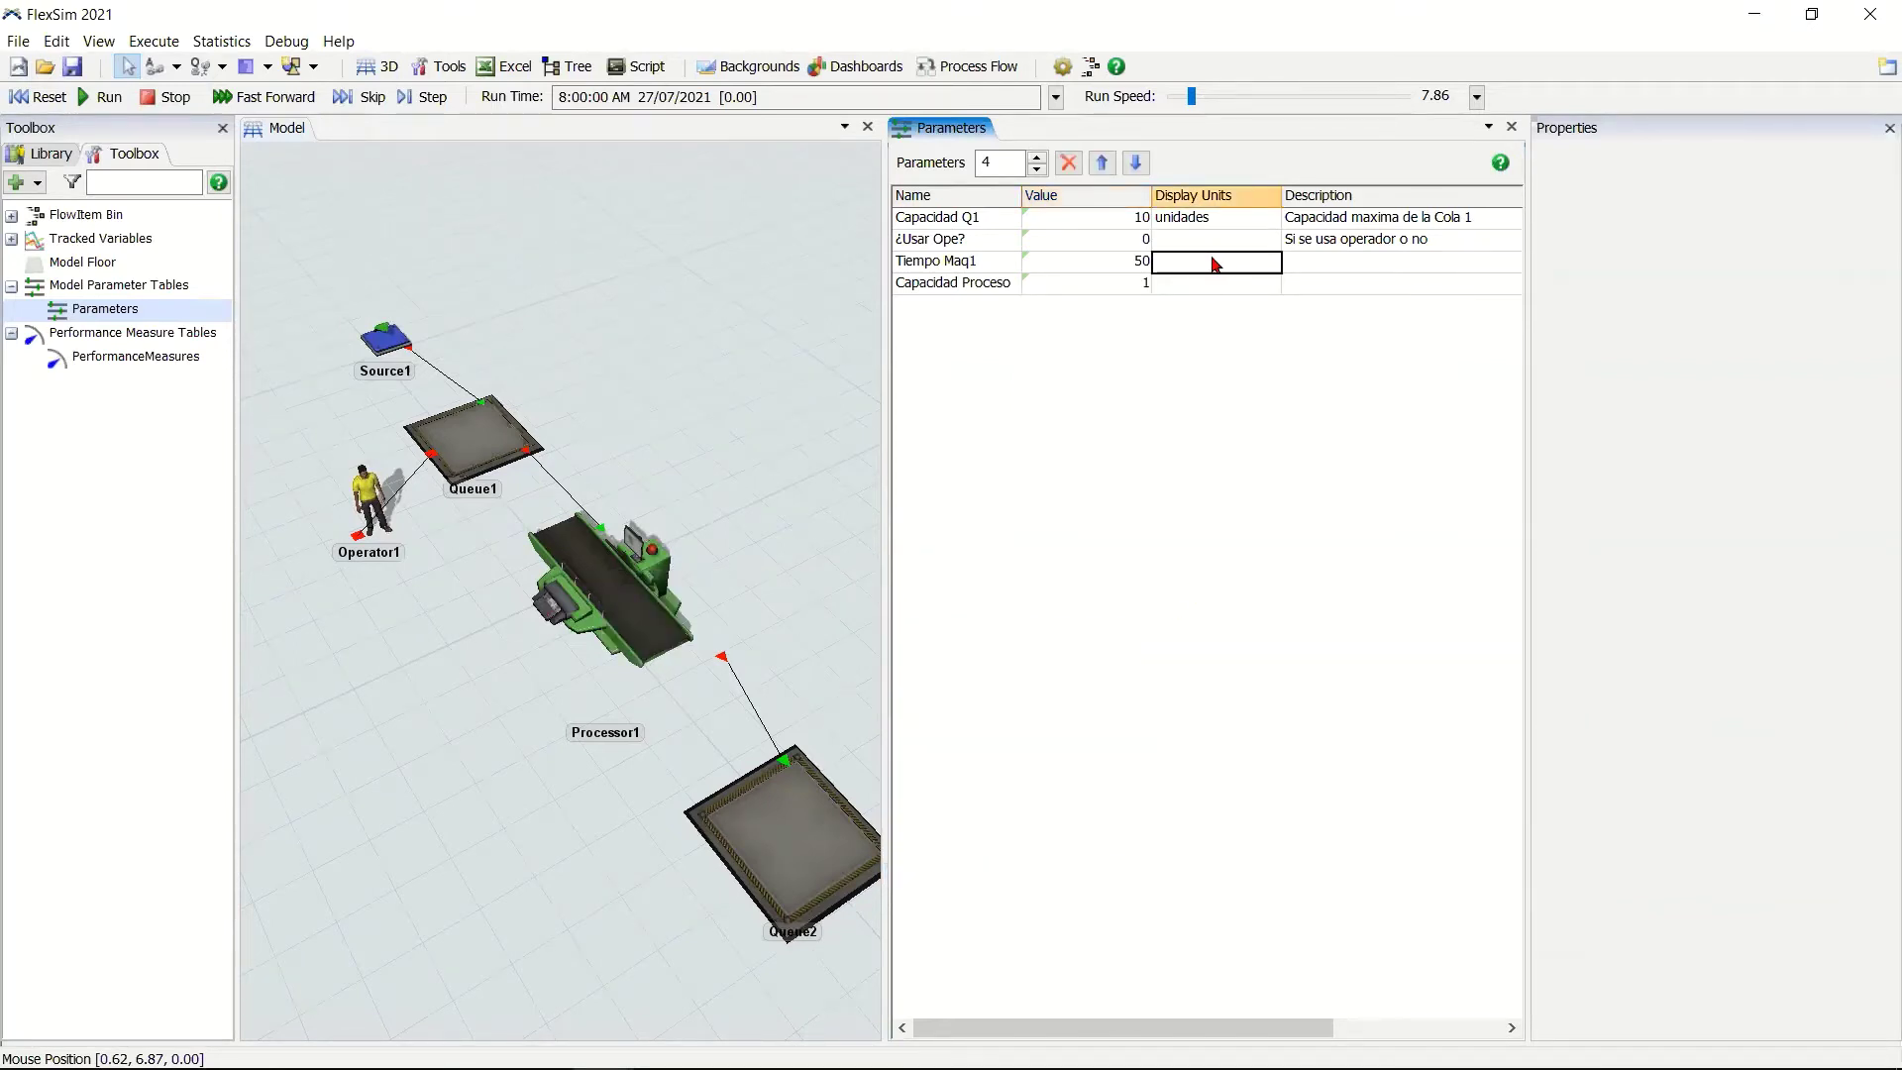
pyautogui.write('segundos')
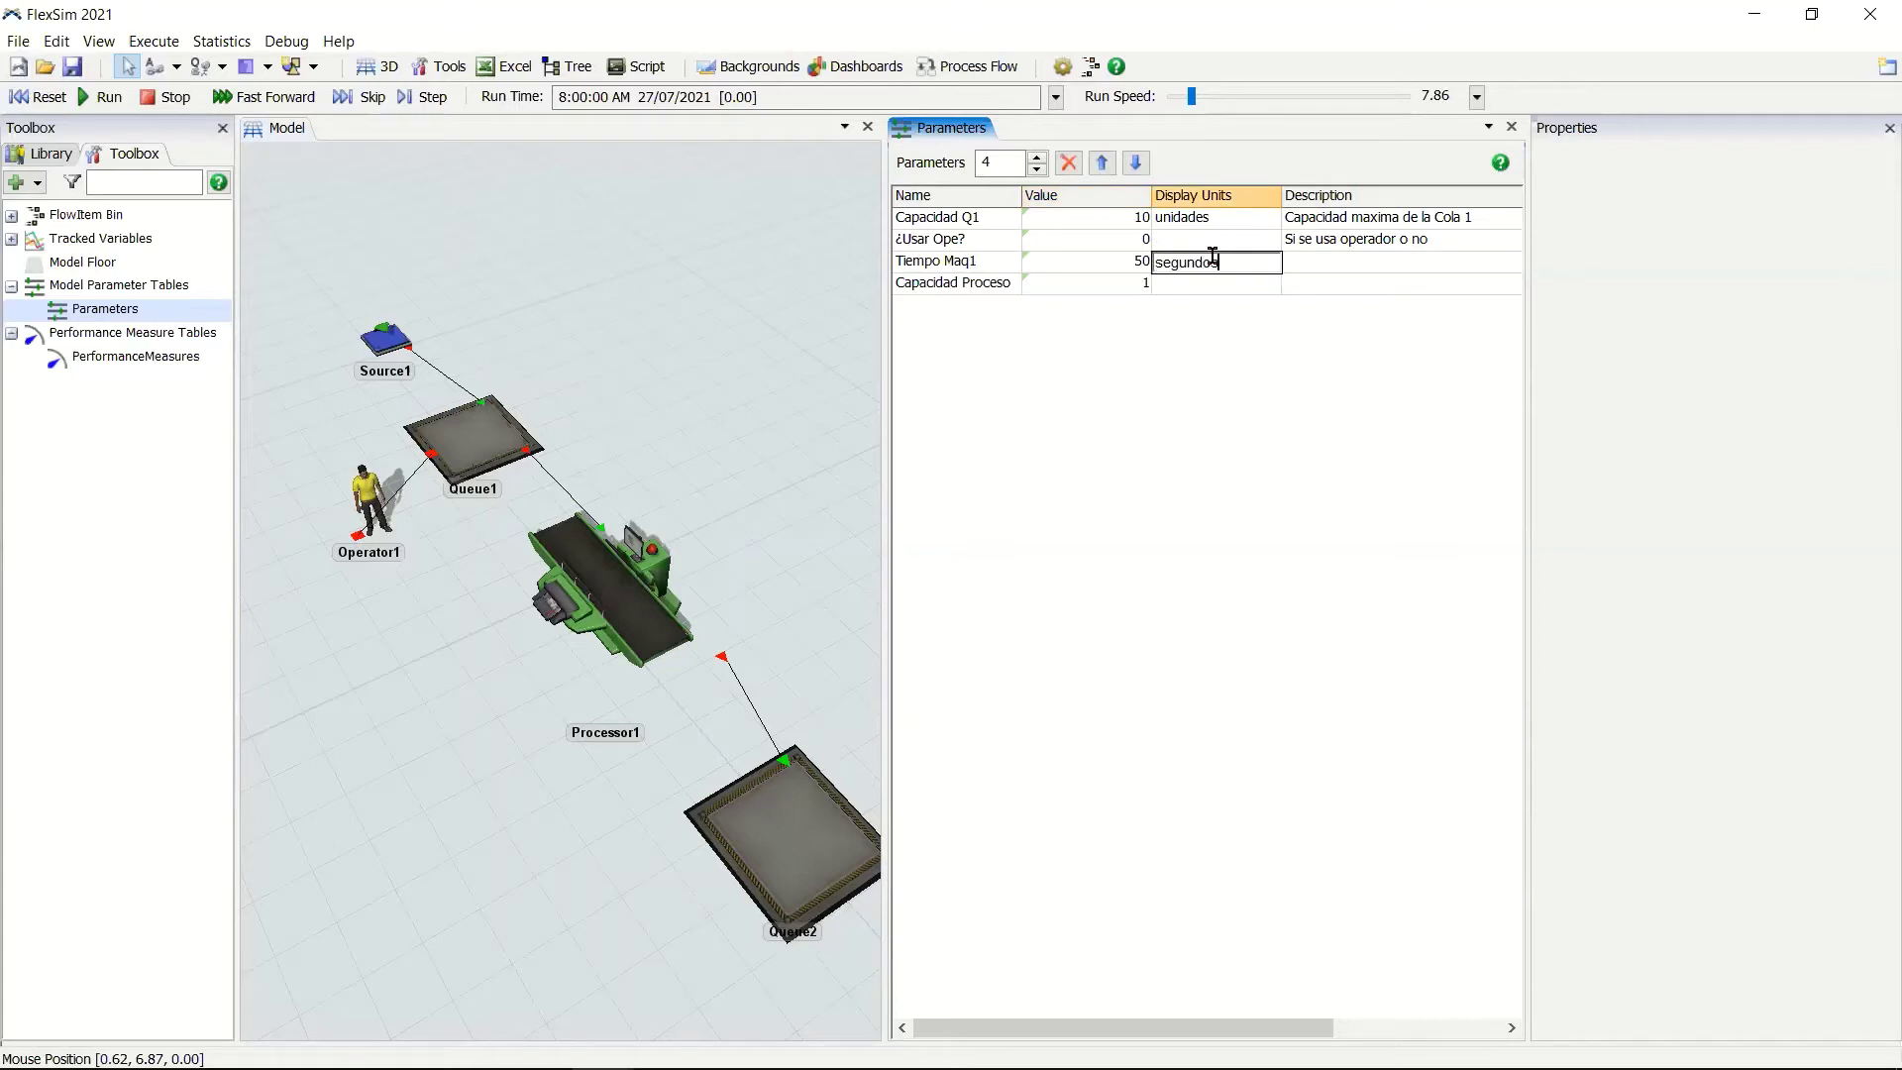
pyautogui.click(1303, 263)
pyautogui.write('Tiemp proceso Maquina')
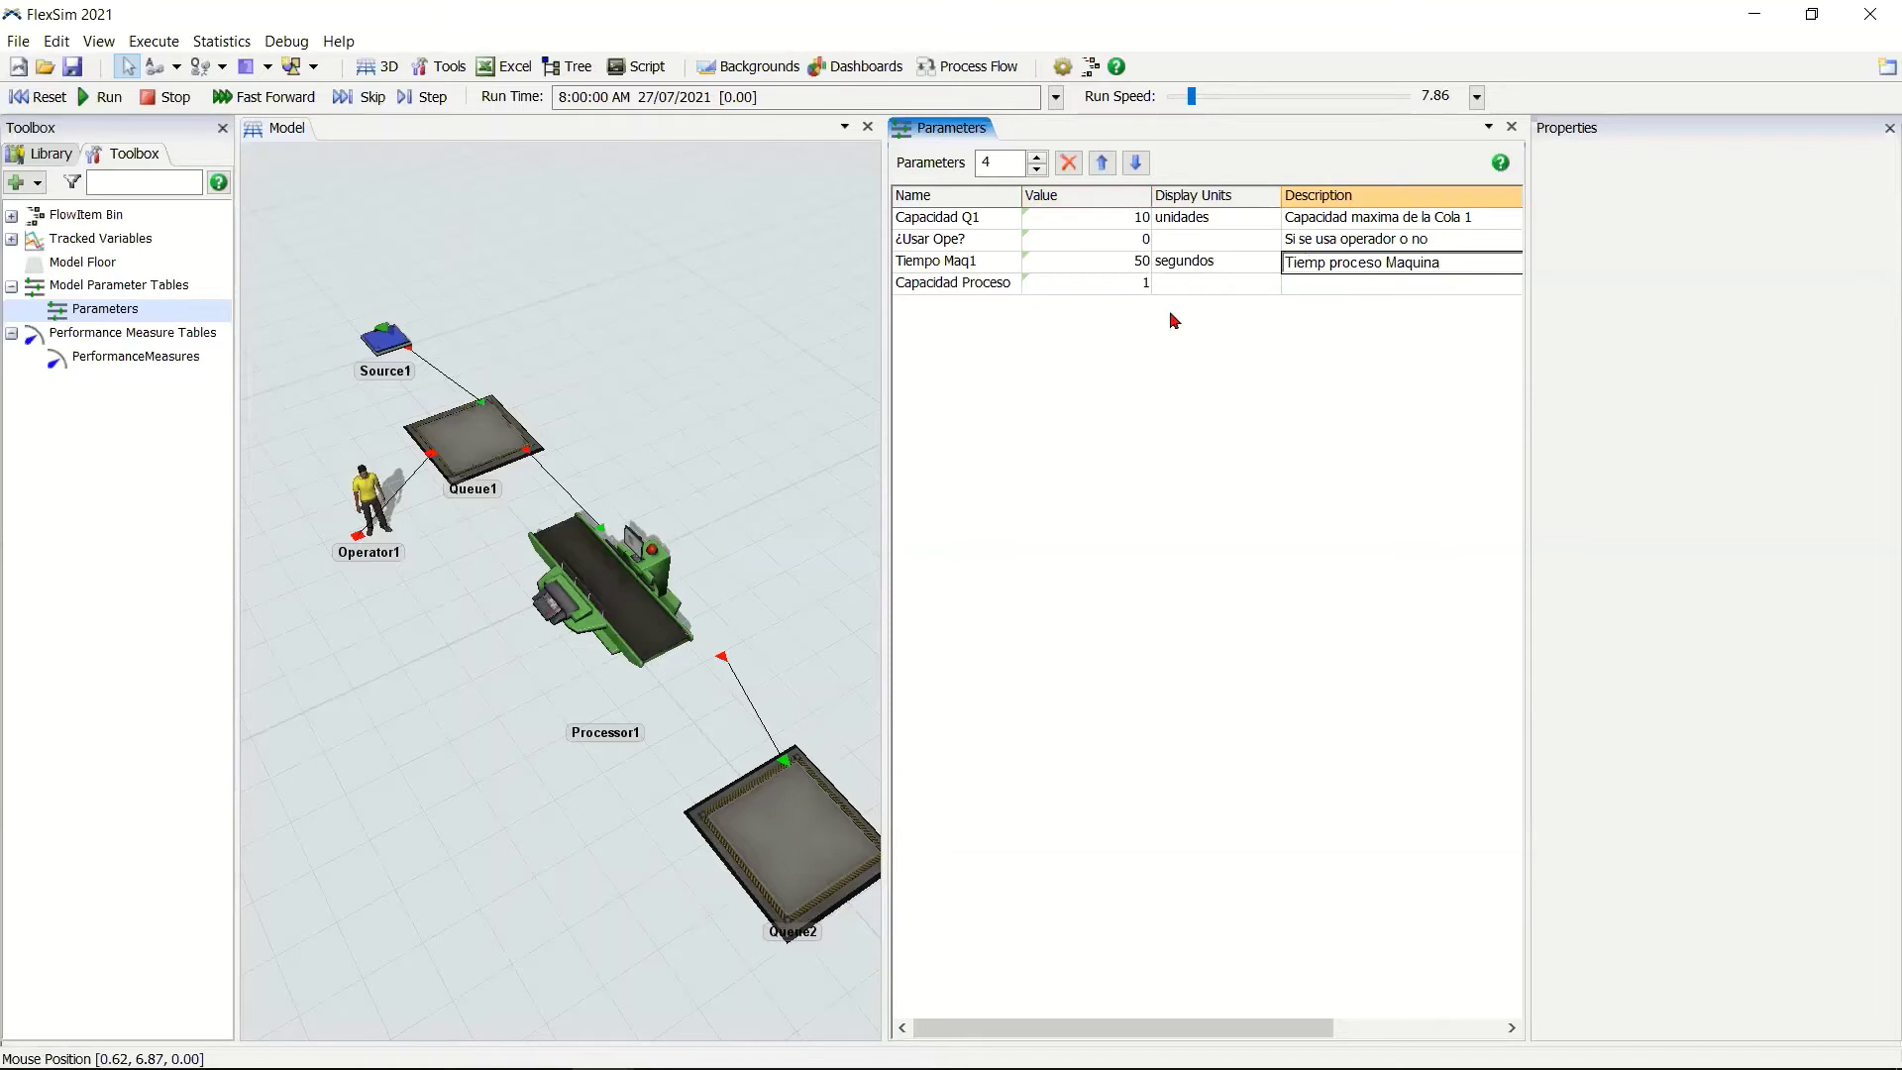
# Give the Capacidad Proceso parameter the display units unidades and the description "Unidades procesadas a la vez".
pyautogui.click(1194, 289)
pyautogui.write('unidades')
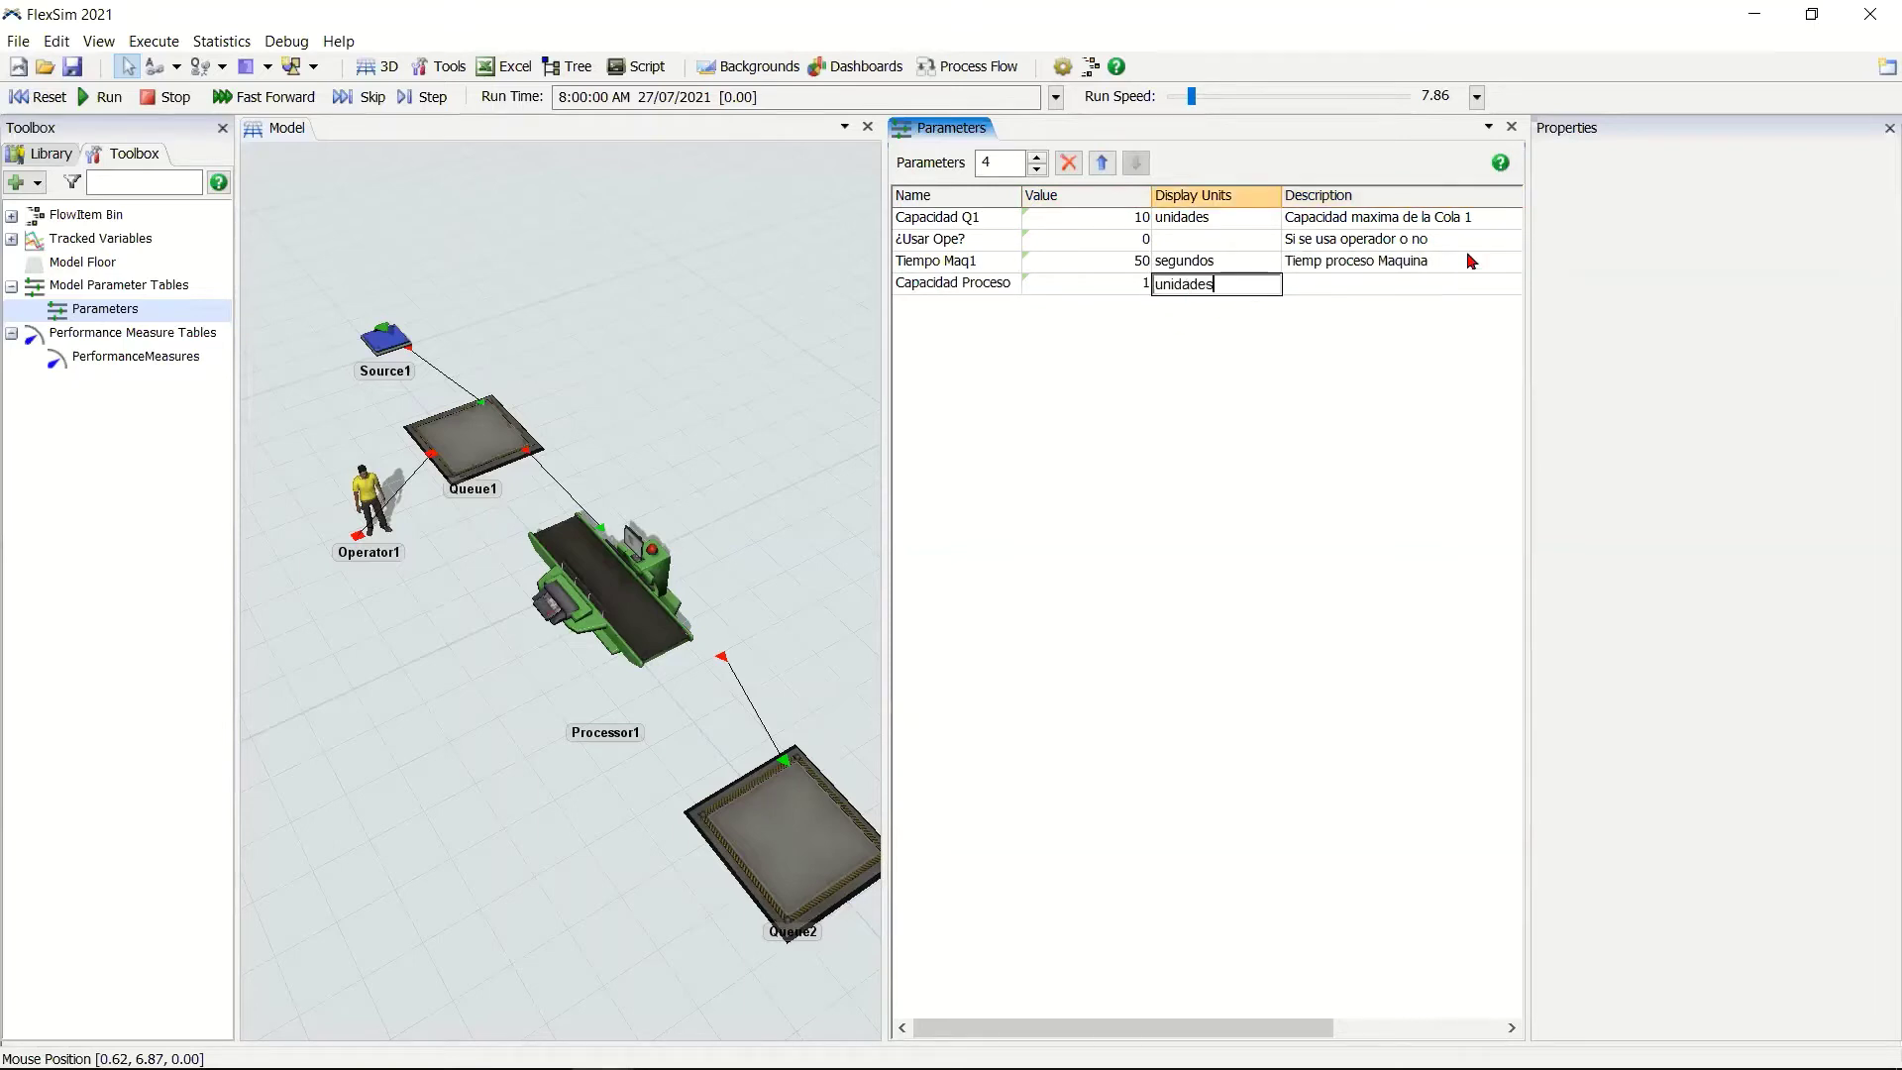
pyautogui.click(1379, 292)
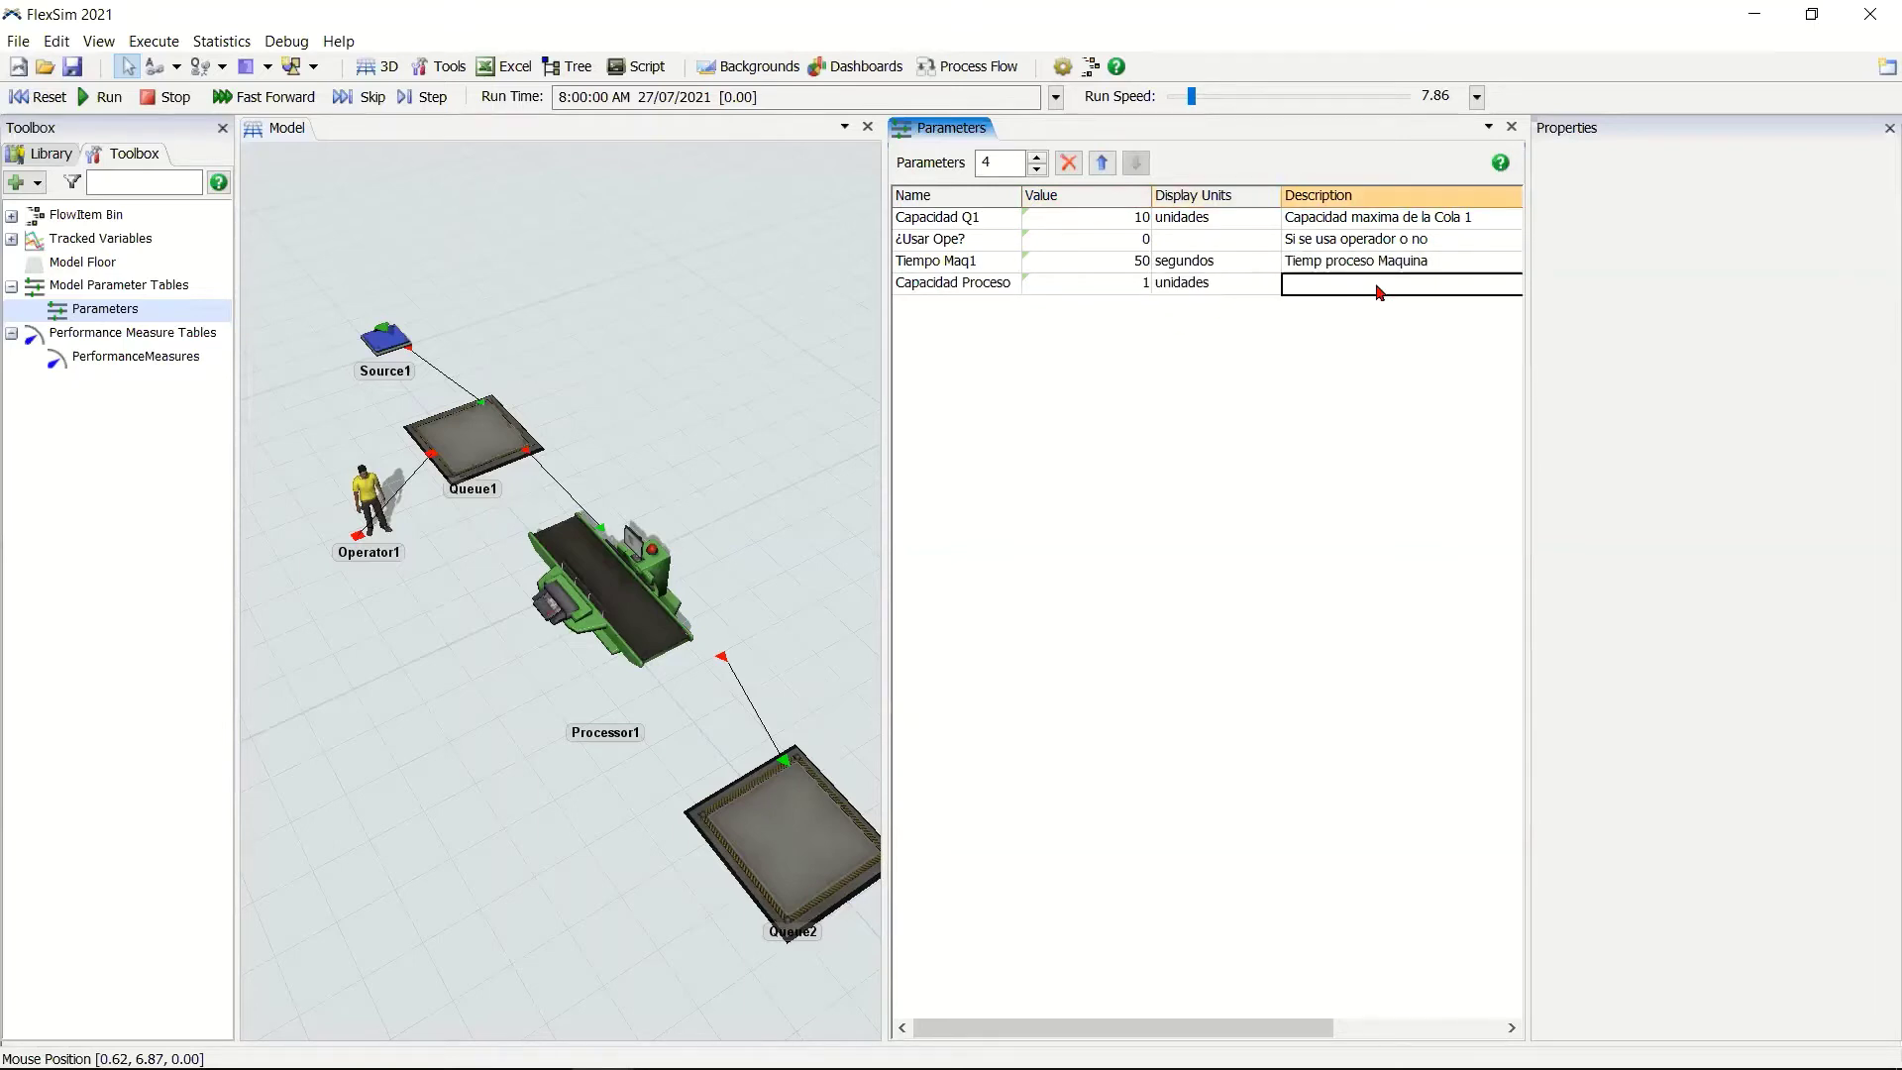
pyautogui.write('Unidades proce')
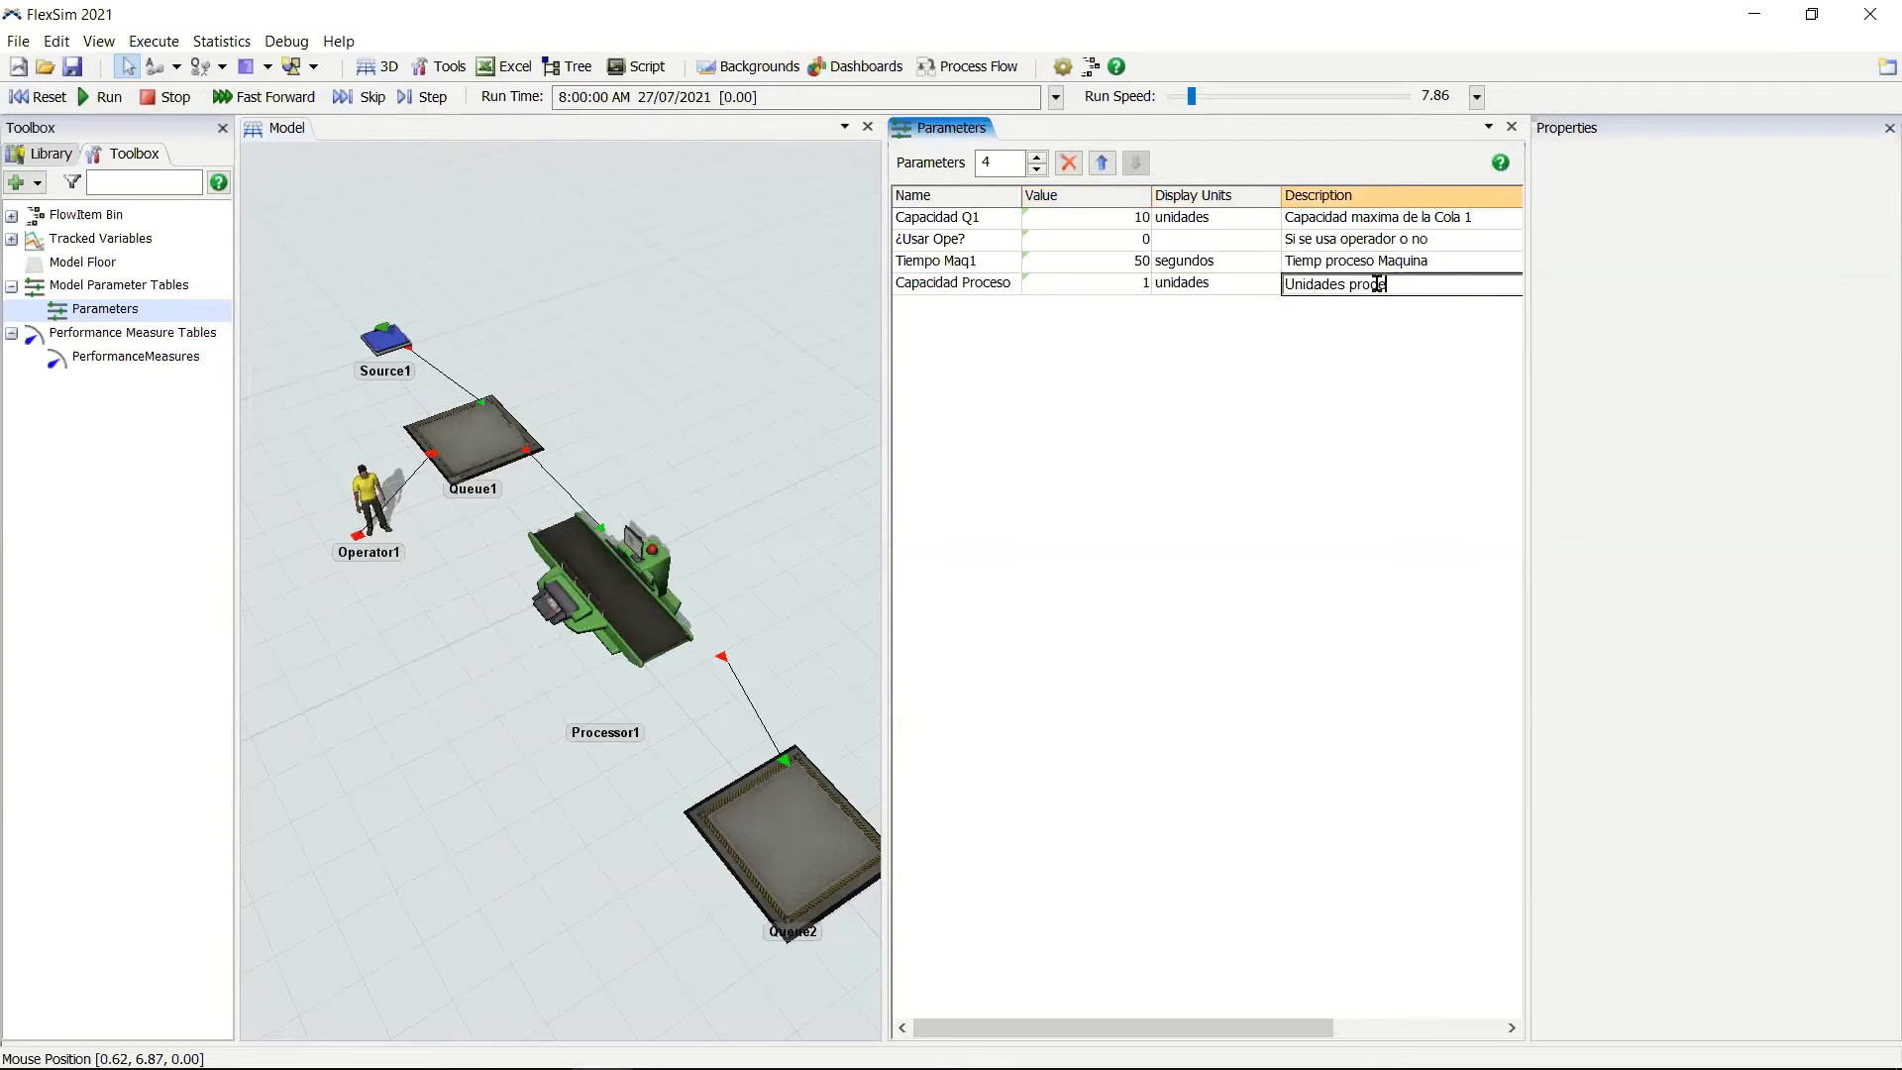
pyautogui.write('sadas a la vez')
pyautogui.click(1297, 476)
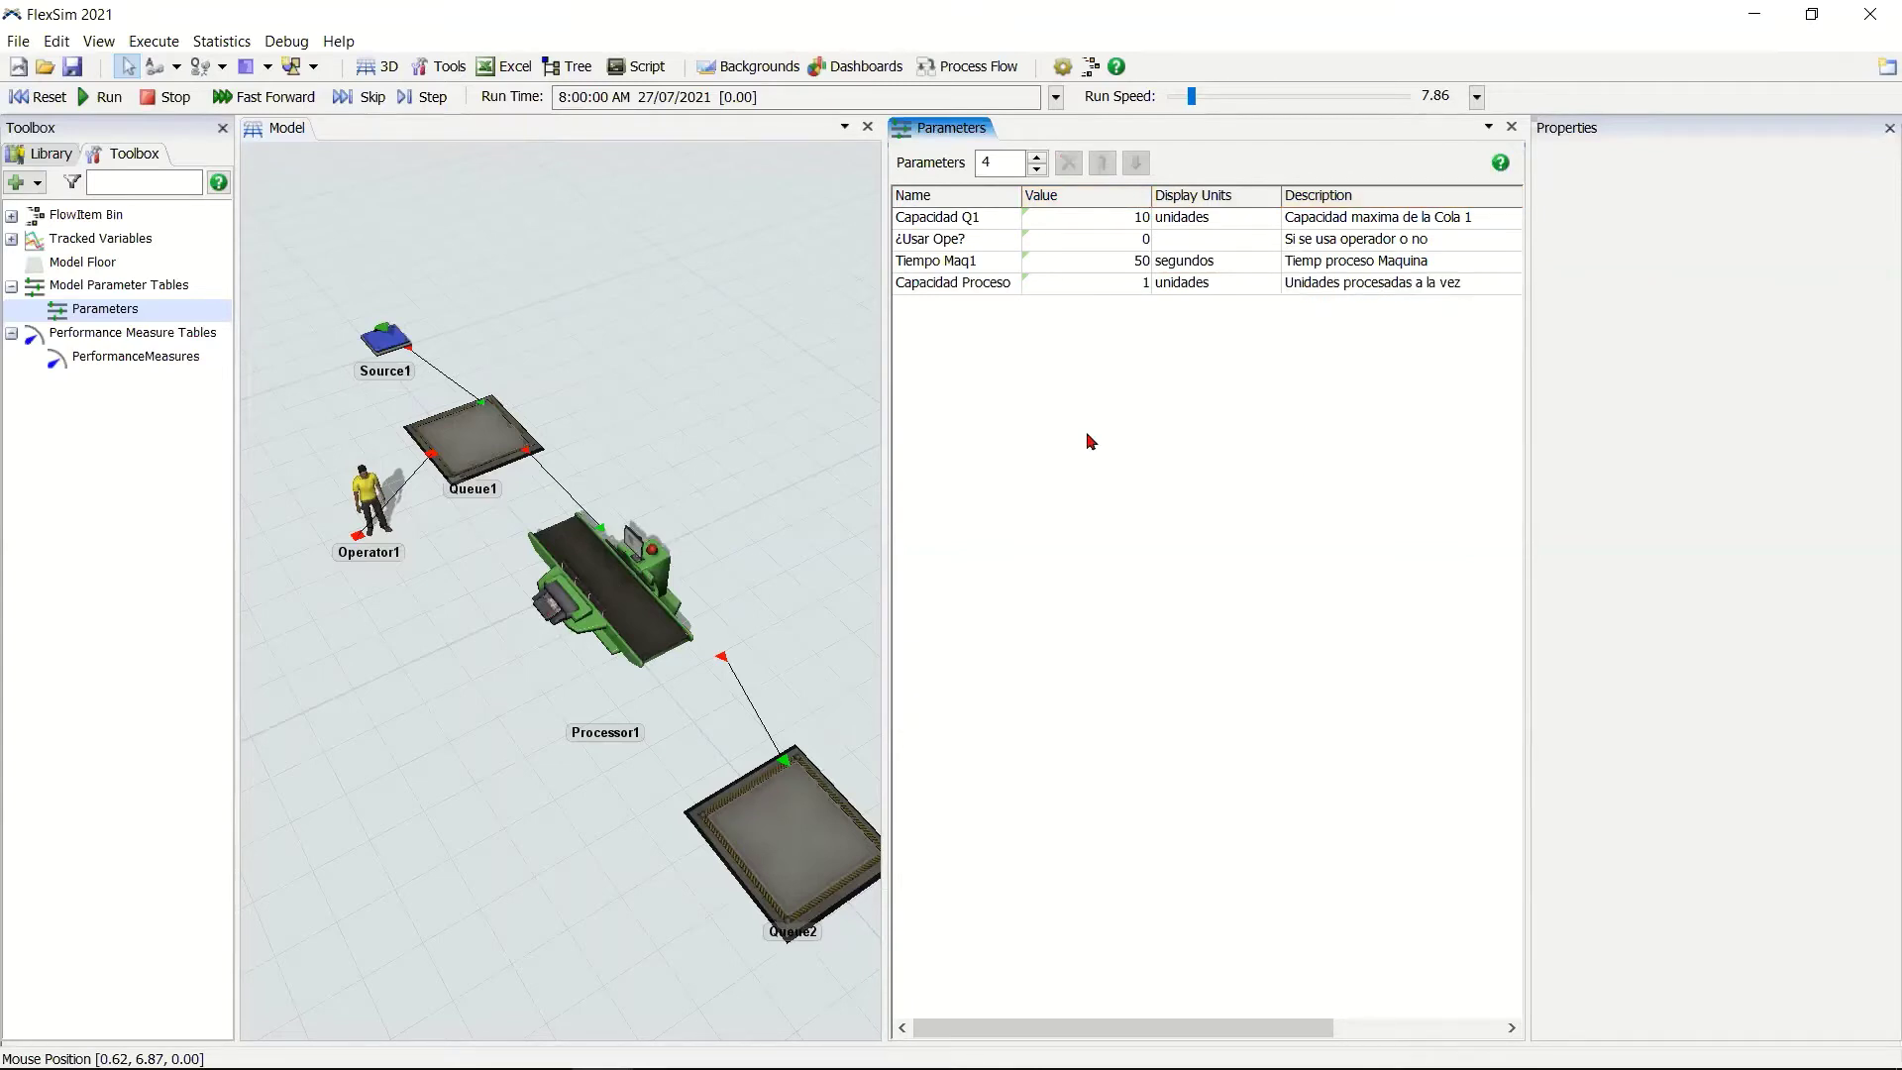
# Add a parameter table dashboard for the Parameters table and dock it below that table.
pyautogui.click(594, 828)
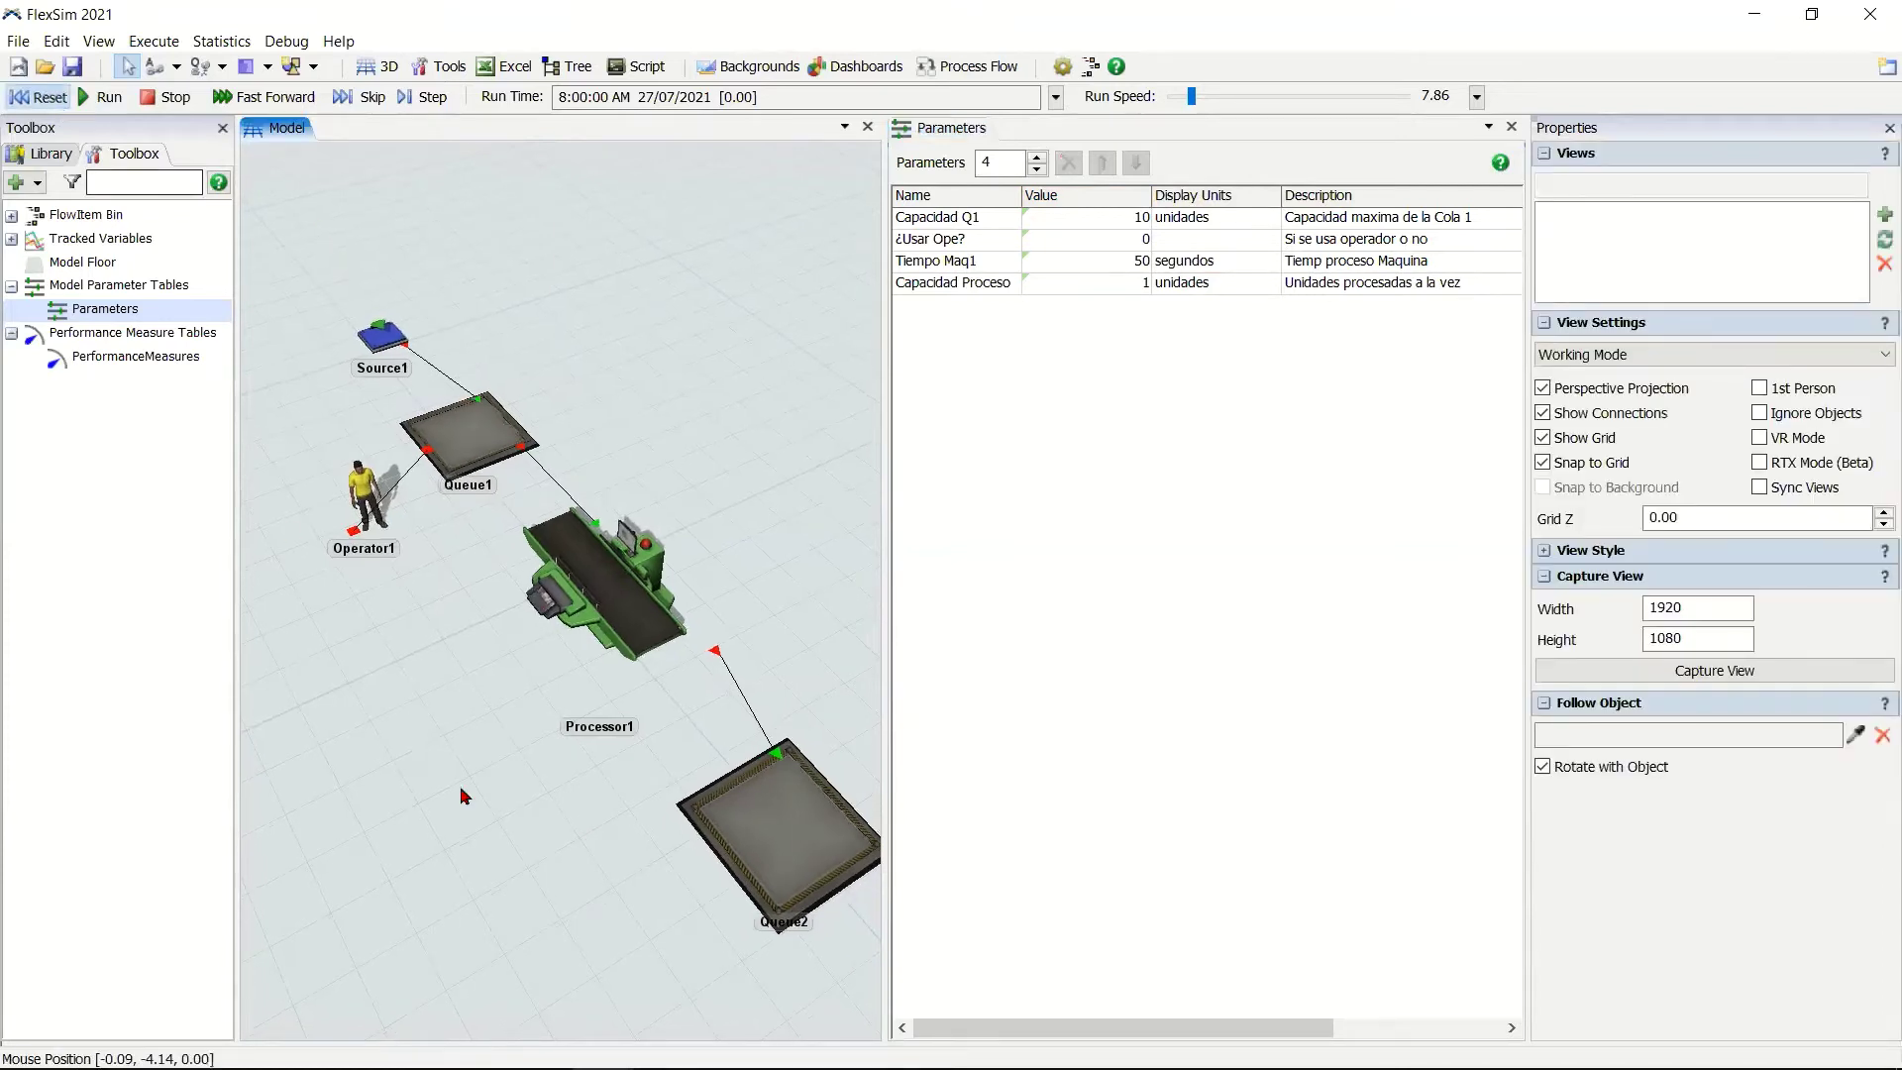
pyautogui.scroll(-3, 477, 818)
pyautogui.scroll(-5, 478, 817)
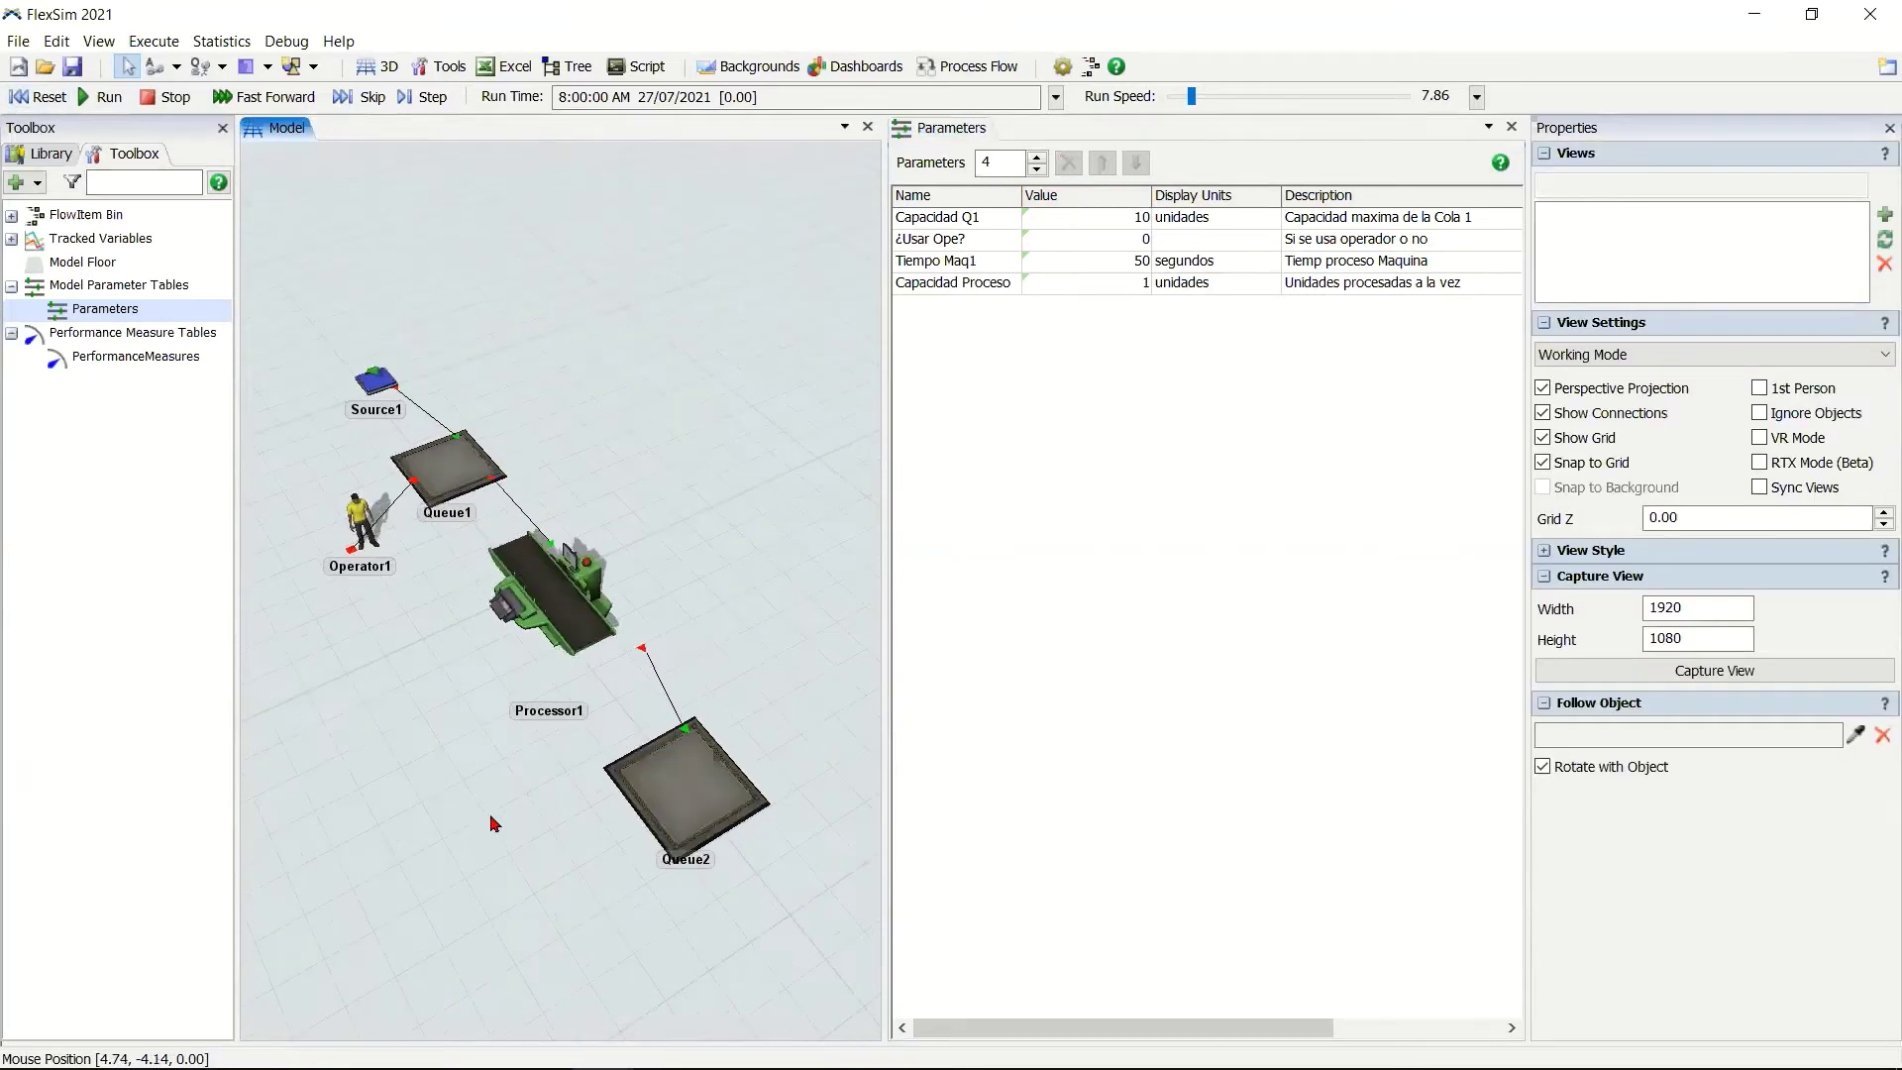
pyautogui.moveTo(478, 809)
pyautogui.mouseDown(button='right')
pyautogui.moveTo(471, 793)
pyautogui.moveTo(496, 799)
pyautogui.mouseUp(button='right')
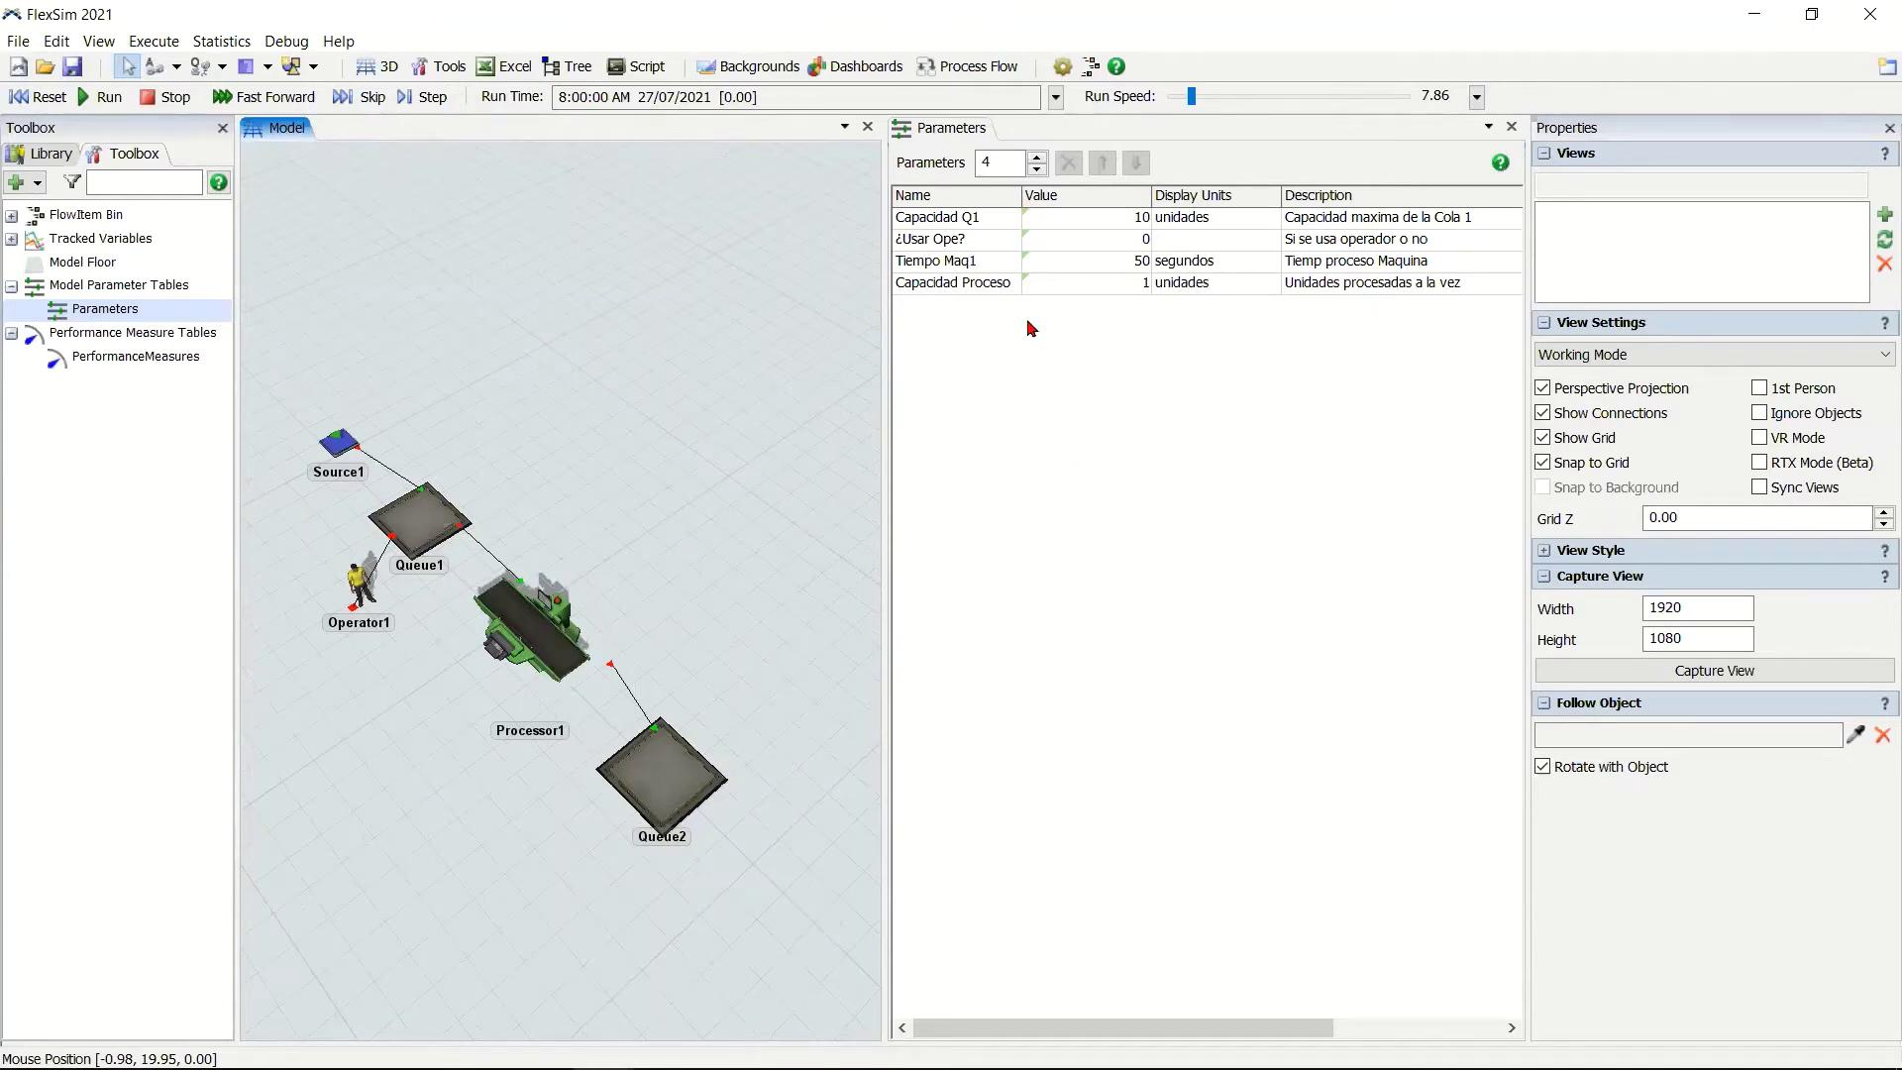
pyautogui.click(864, 67)
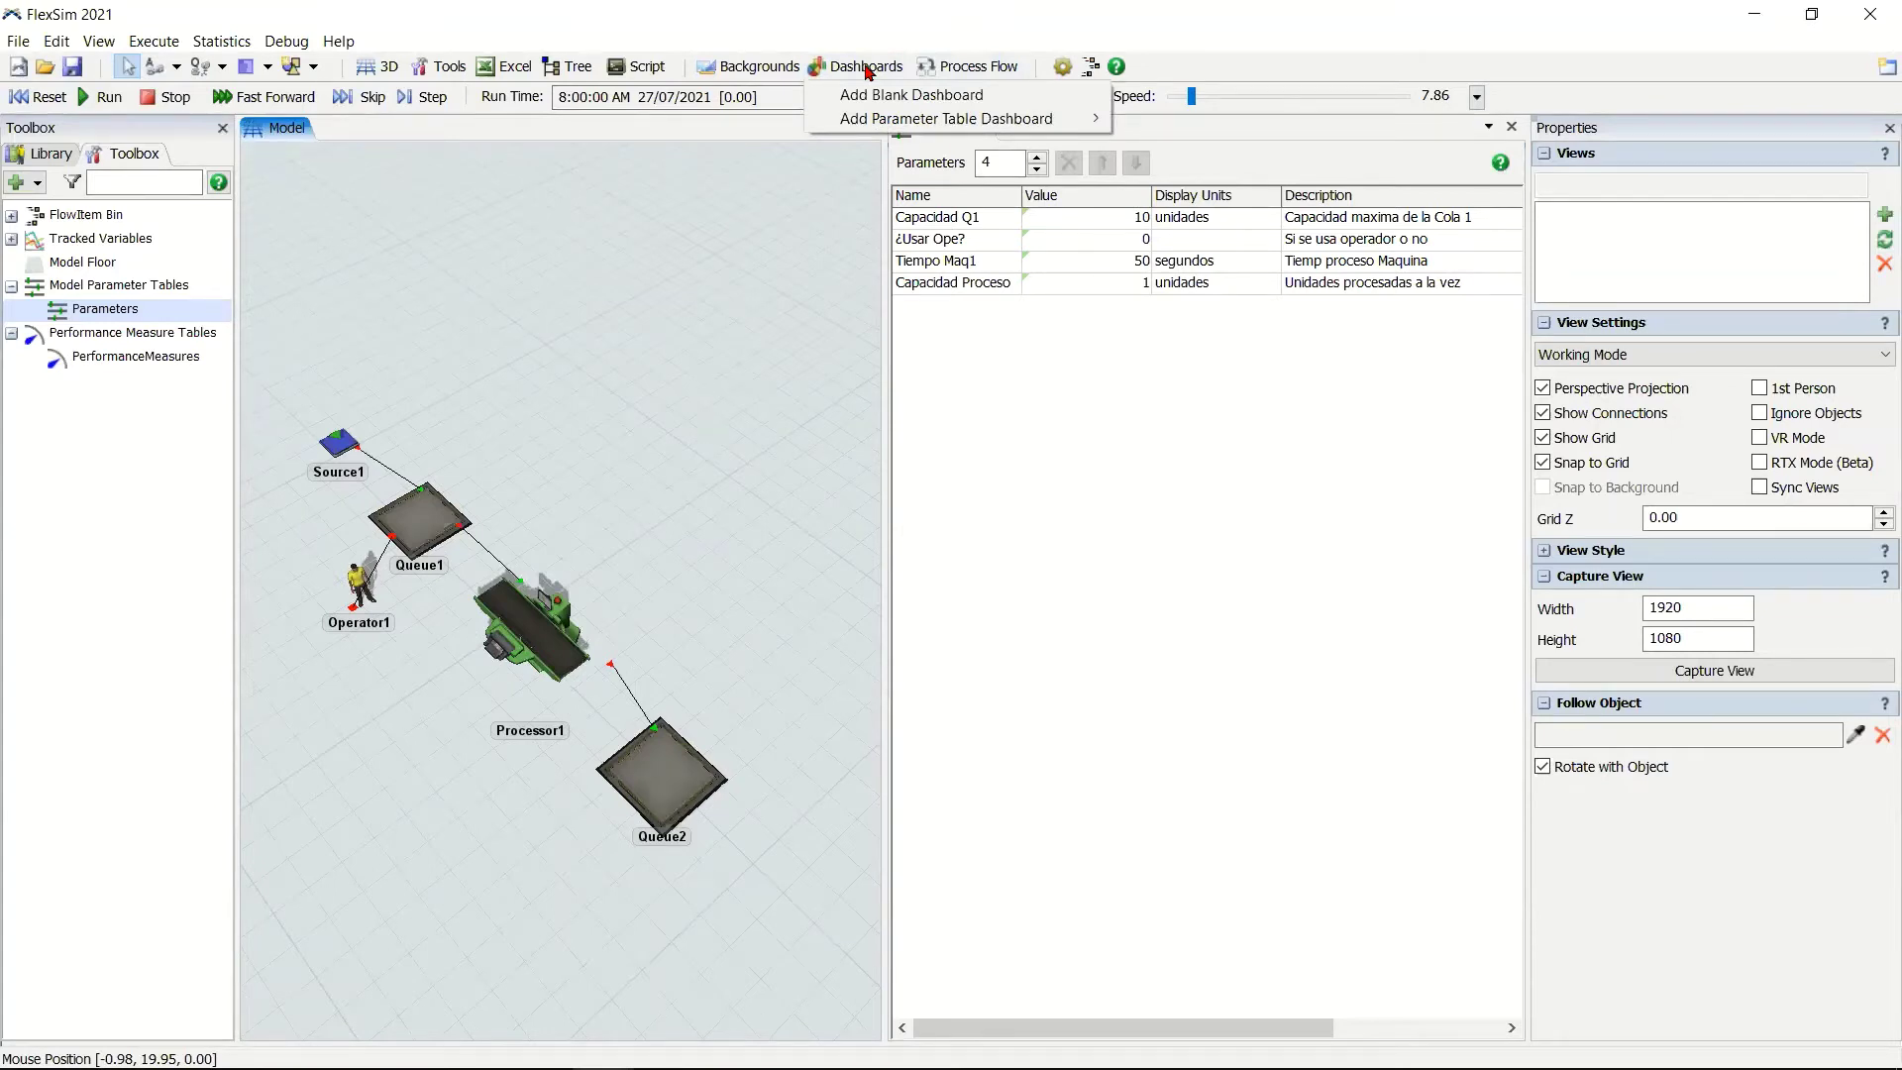
pyautogui.moveTo(931, 123)
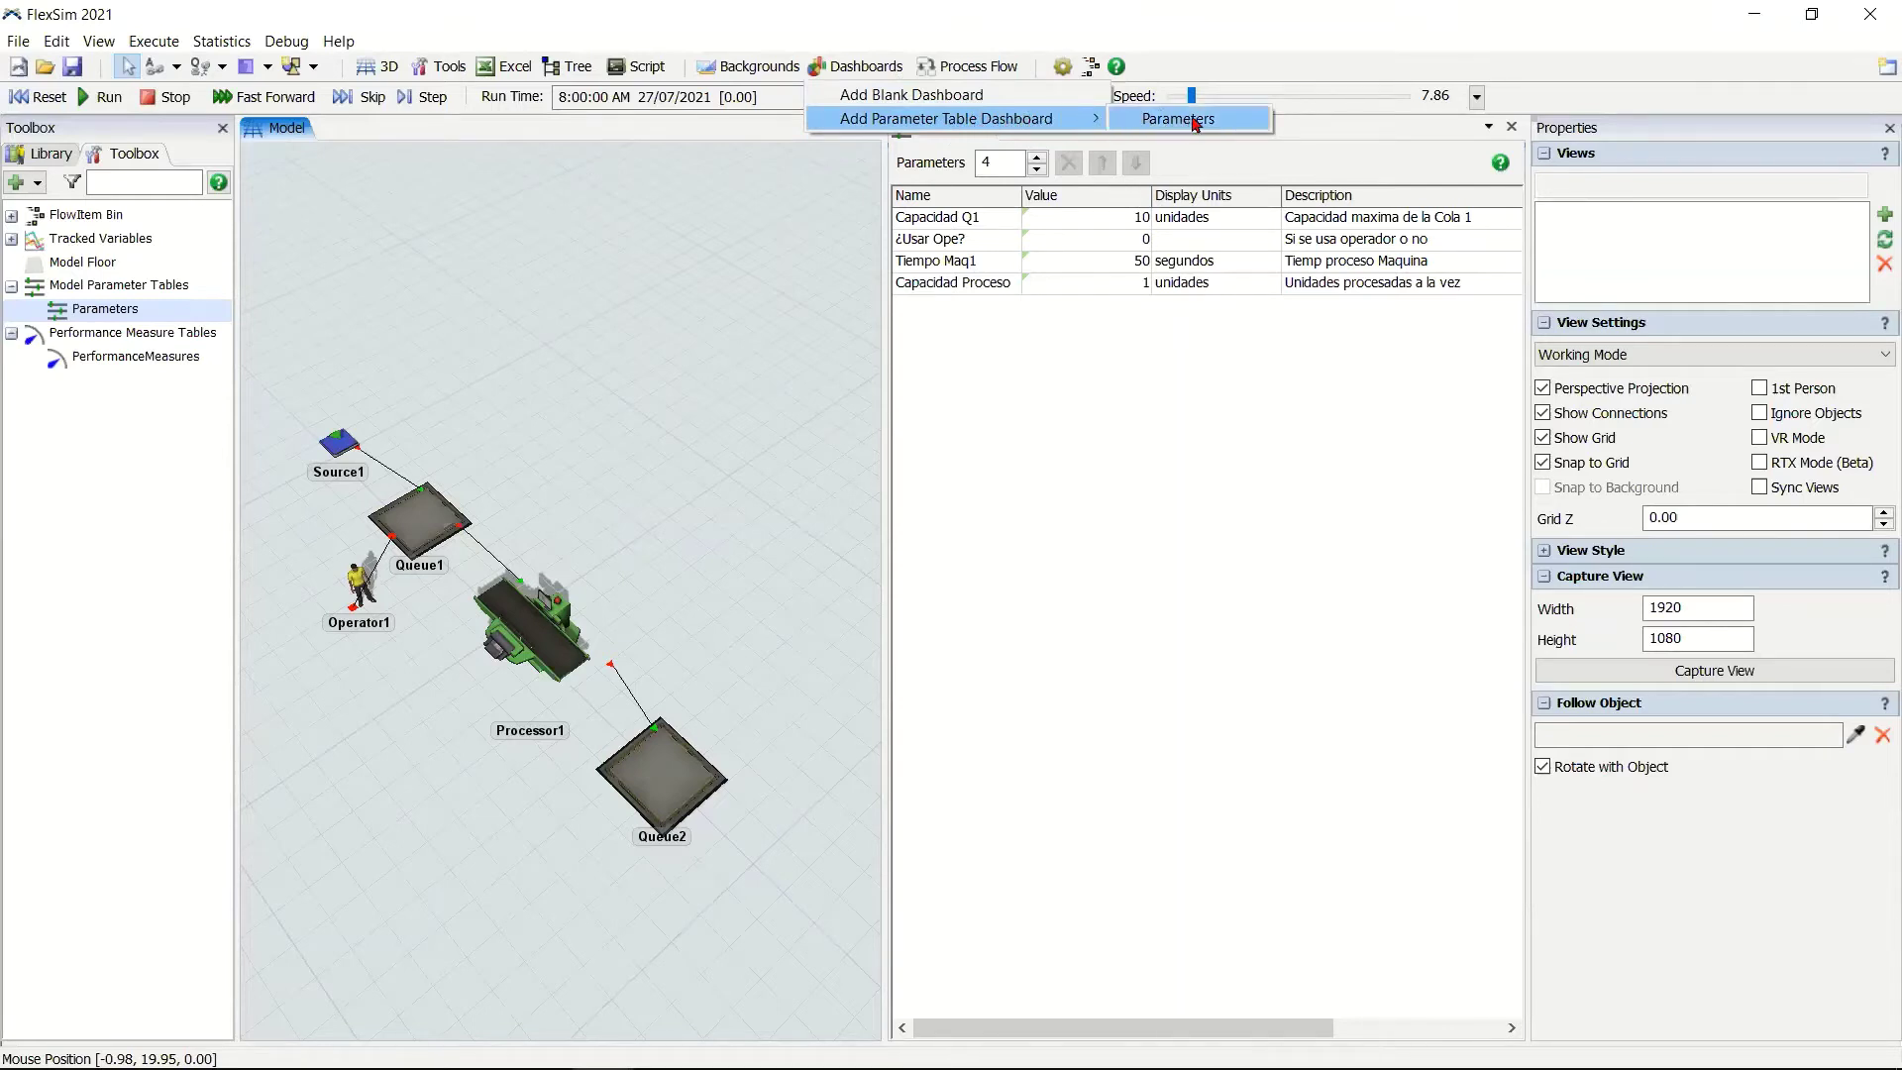
pyautogui.click(1237, 126)
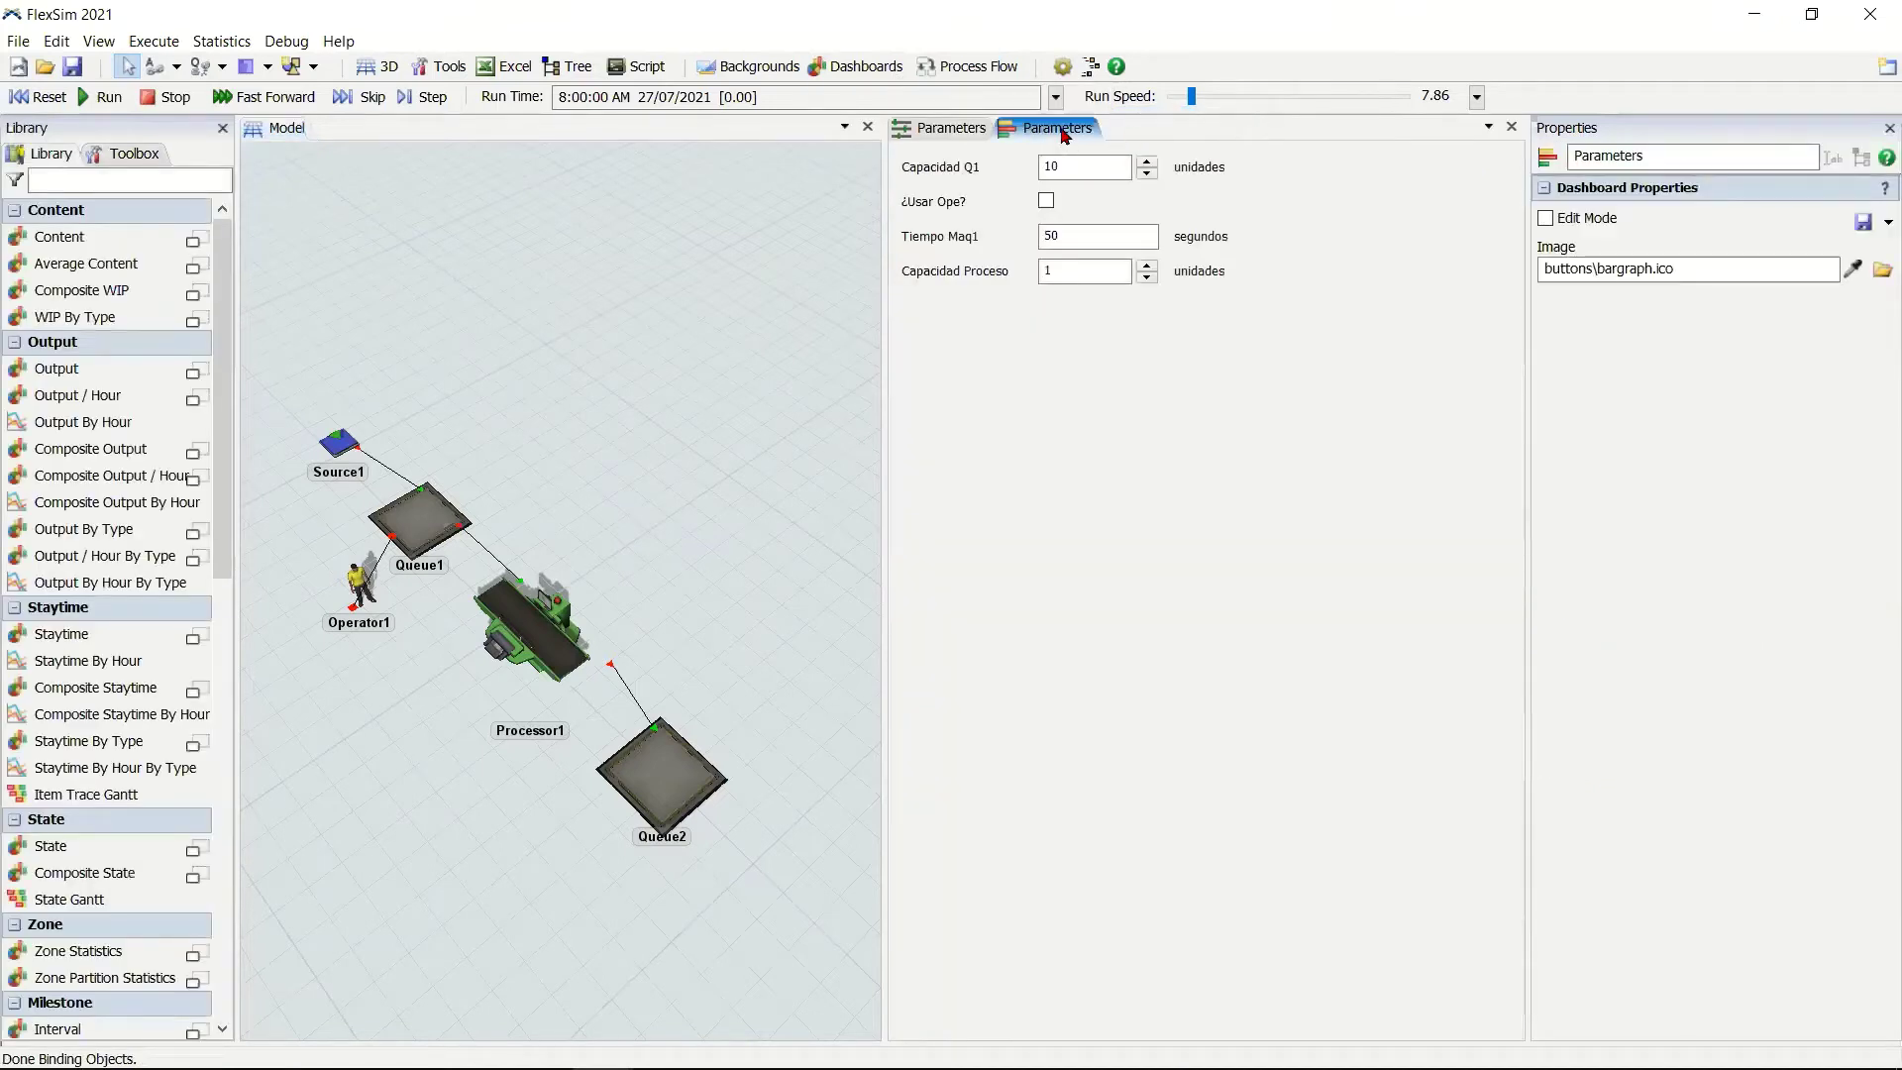
pyautogui.moveTo(1062, 129); pyautogui.dragTo(1076, 161)
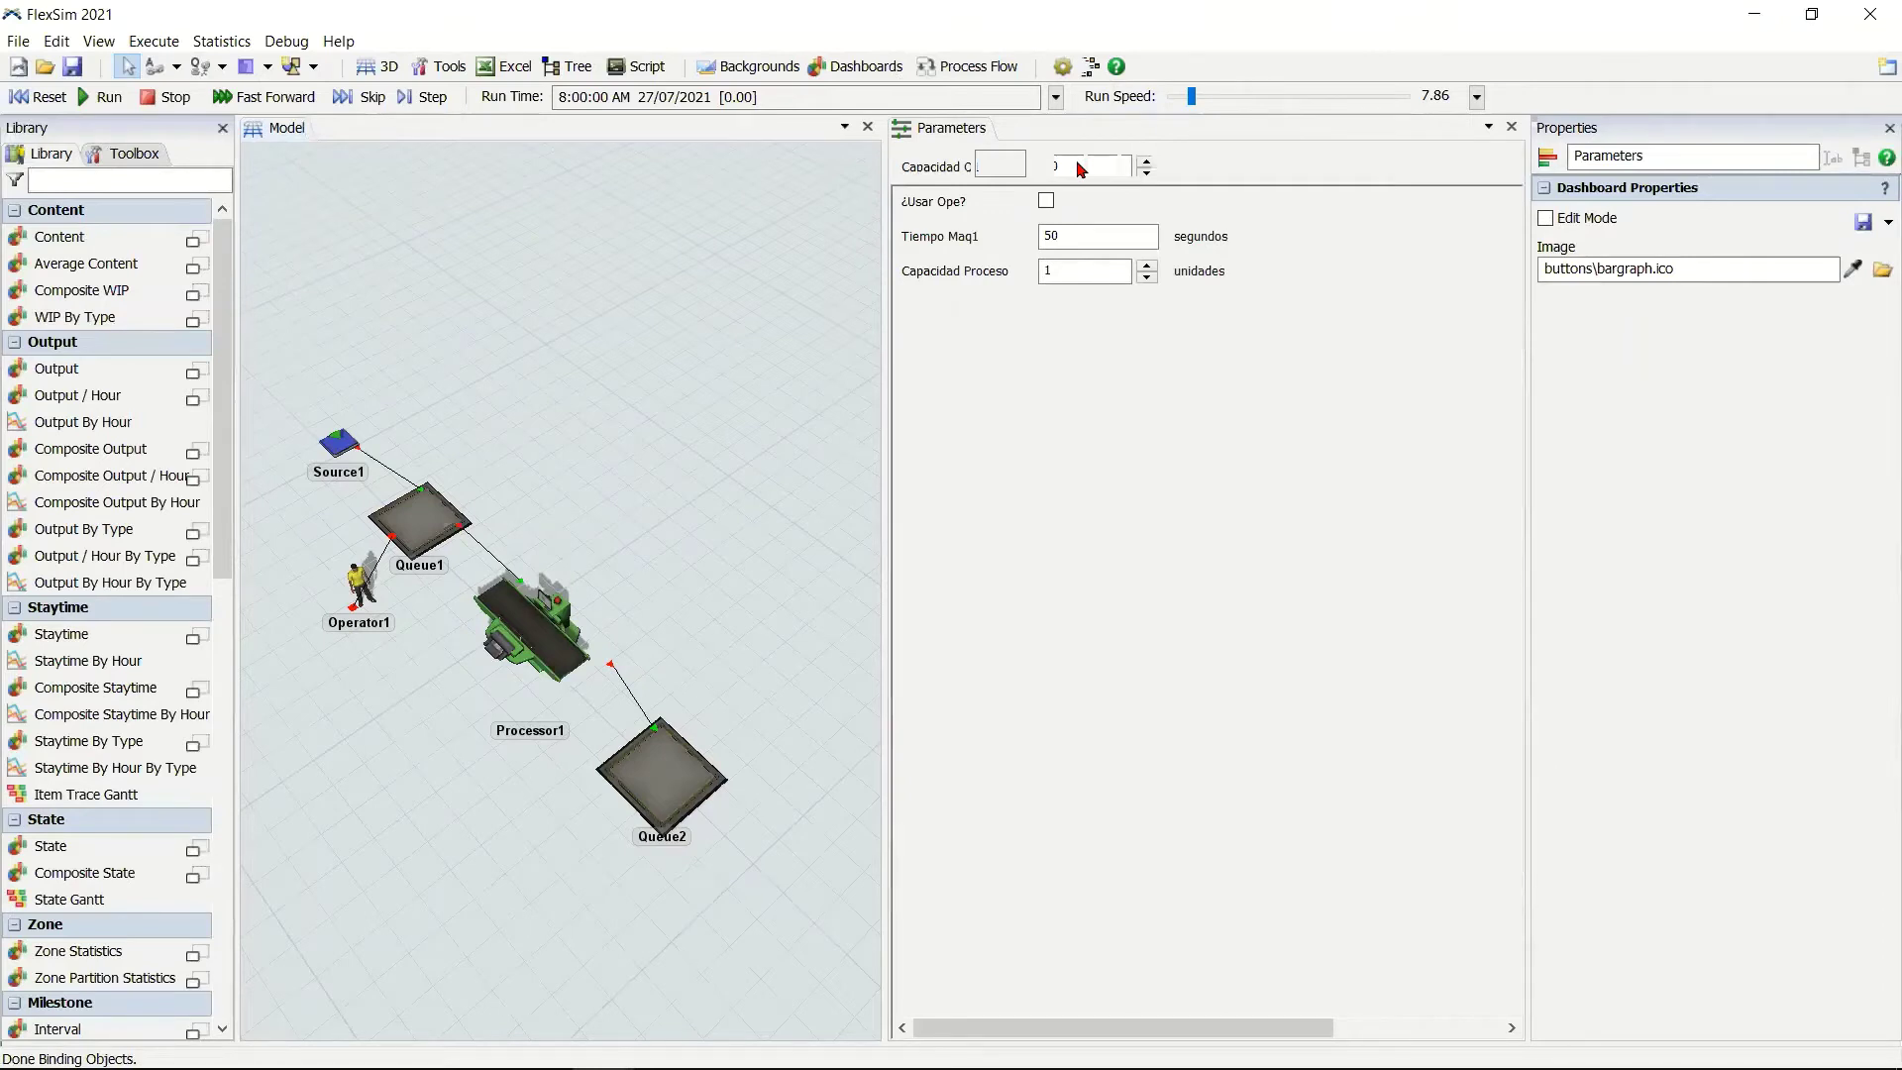
pyautogui.moveTo(1080, 169); pyautogui.dragTo(1076, 827)
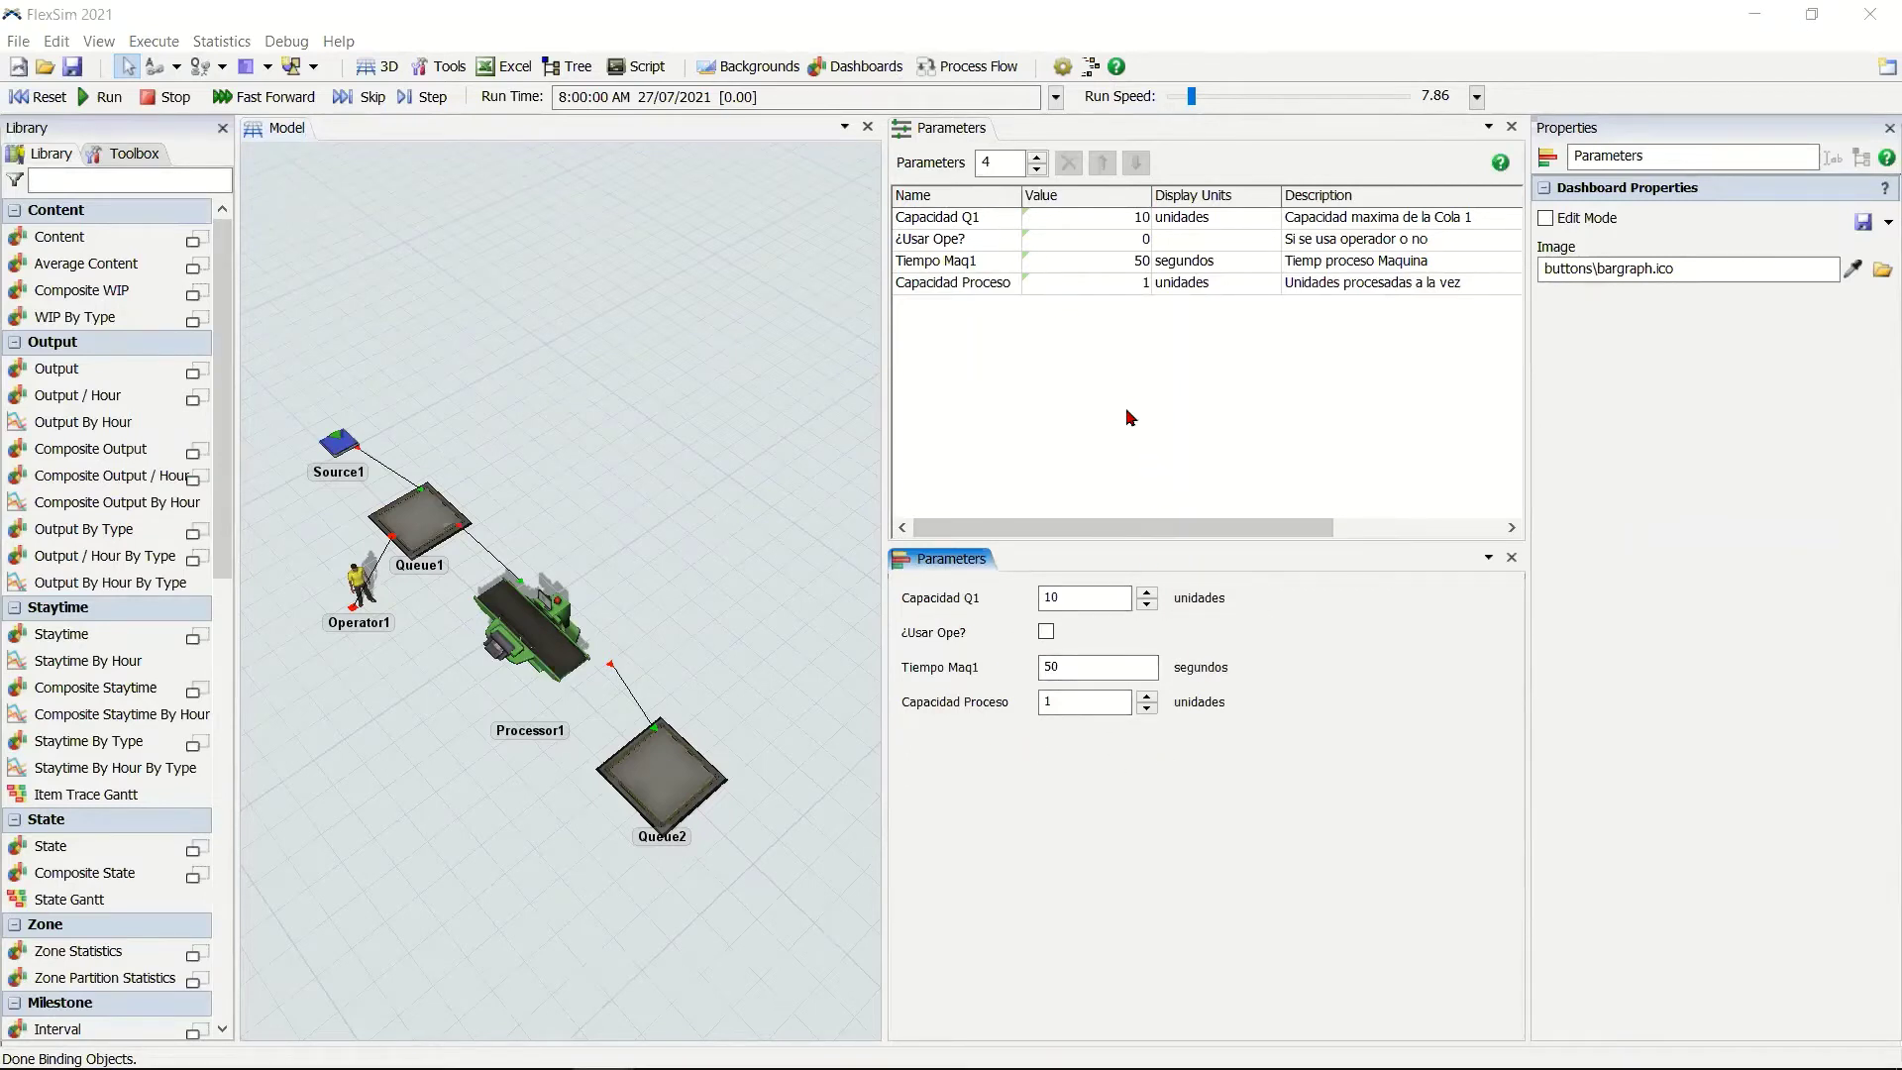
# Set Capacidad Q1 to 4 in the Parameters dashboard.
pyautogui.click(1147, 606)
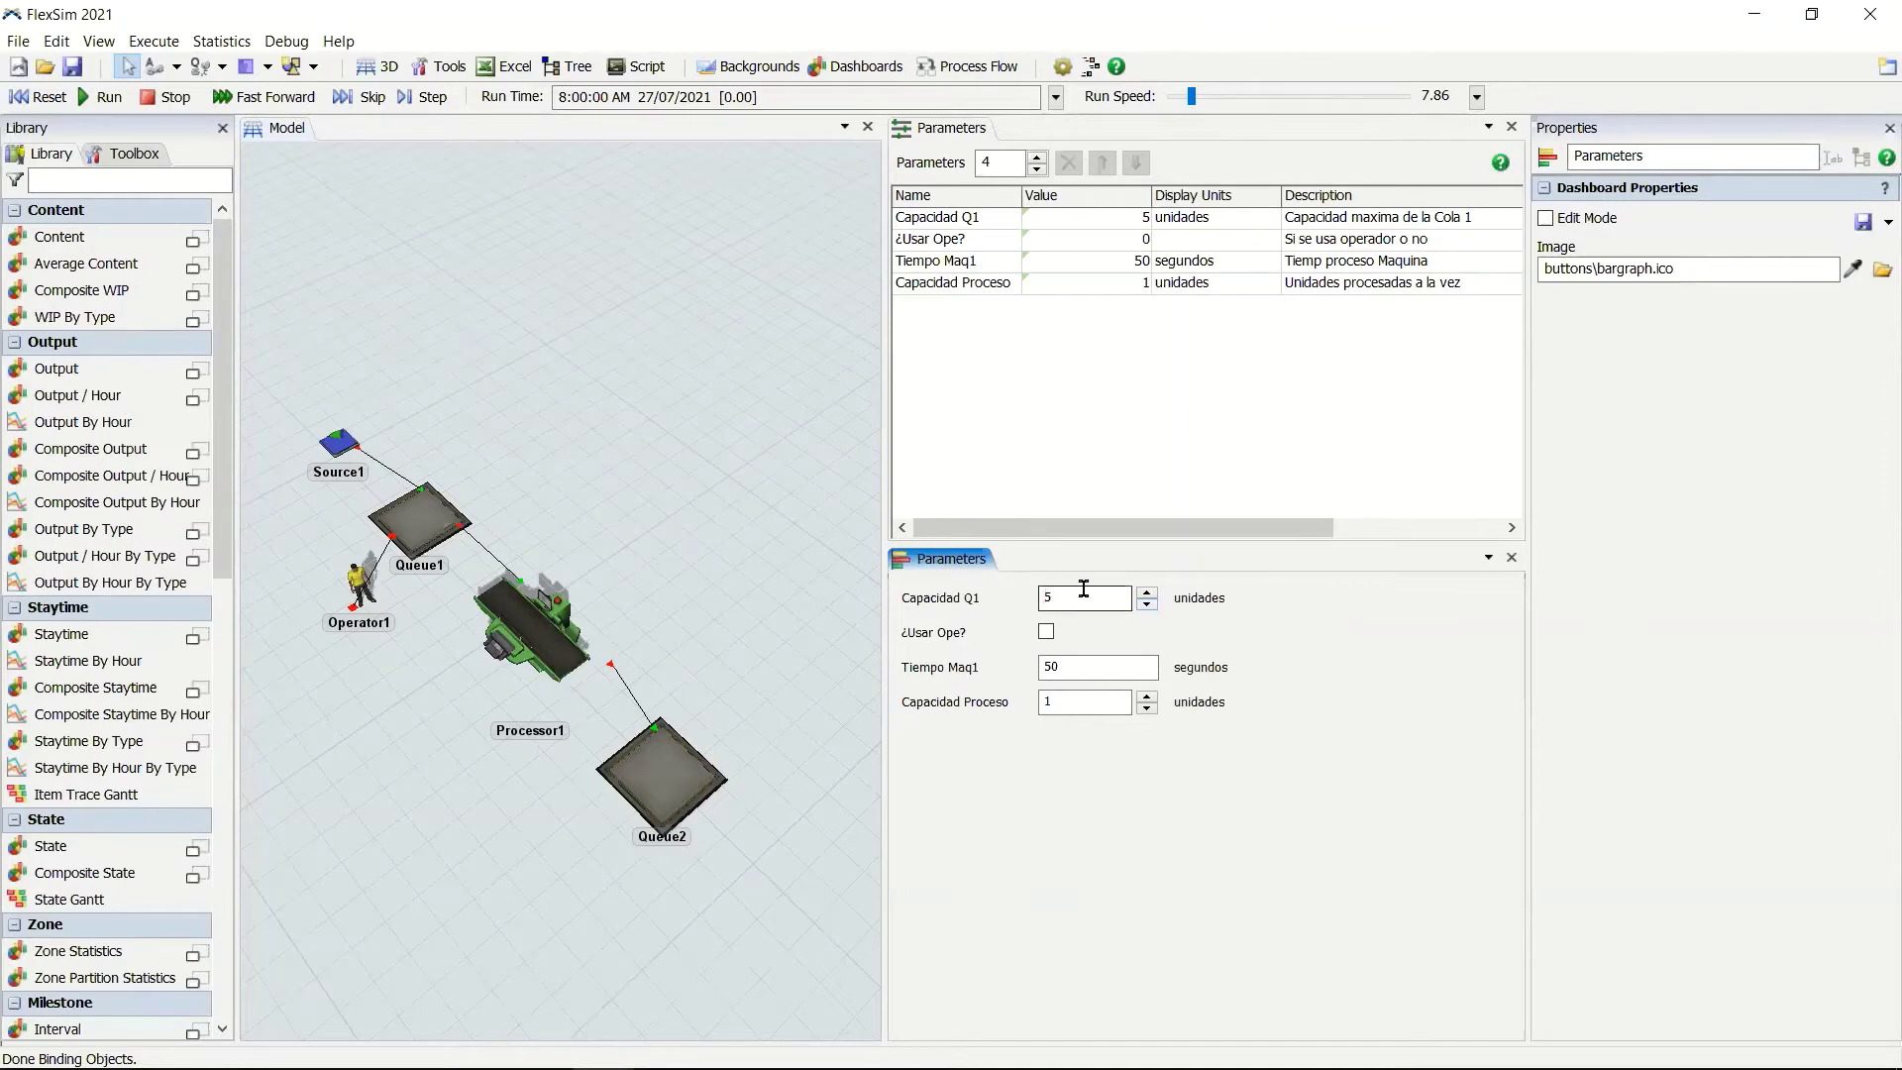
pyautogui.click(1149, 593)
pyautogui.click(1147, 605)
pyautogui.click(1146, 605)
# Set Tiempo Maq1 to 10 seconds in the Parameters dashboard.
pyautogui.click(1107, 667)
pyautogui.press('BackSpace')
pyautogui.press('BackSpace')
pyautogui.moveTo(1073, 670); pyautogui.dragTo(1025, 670)
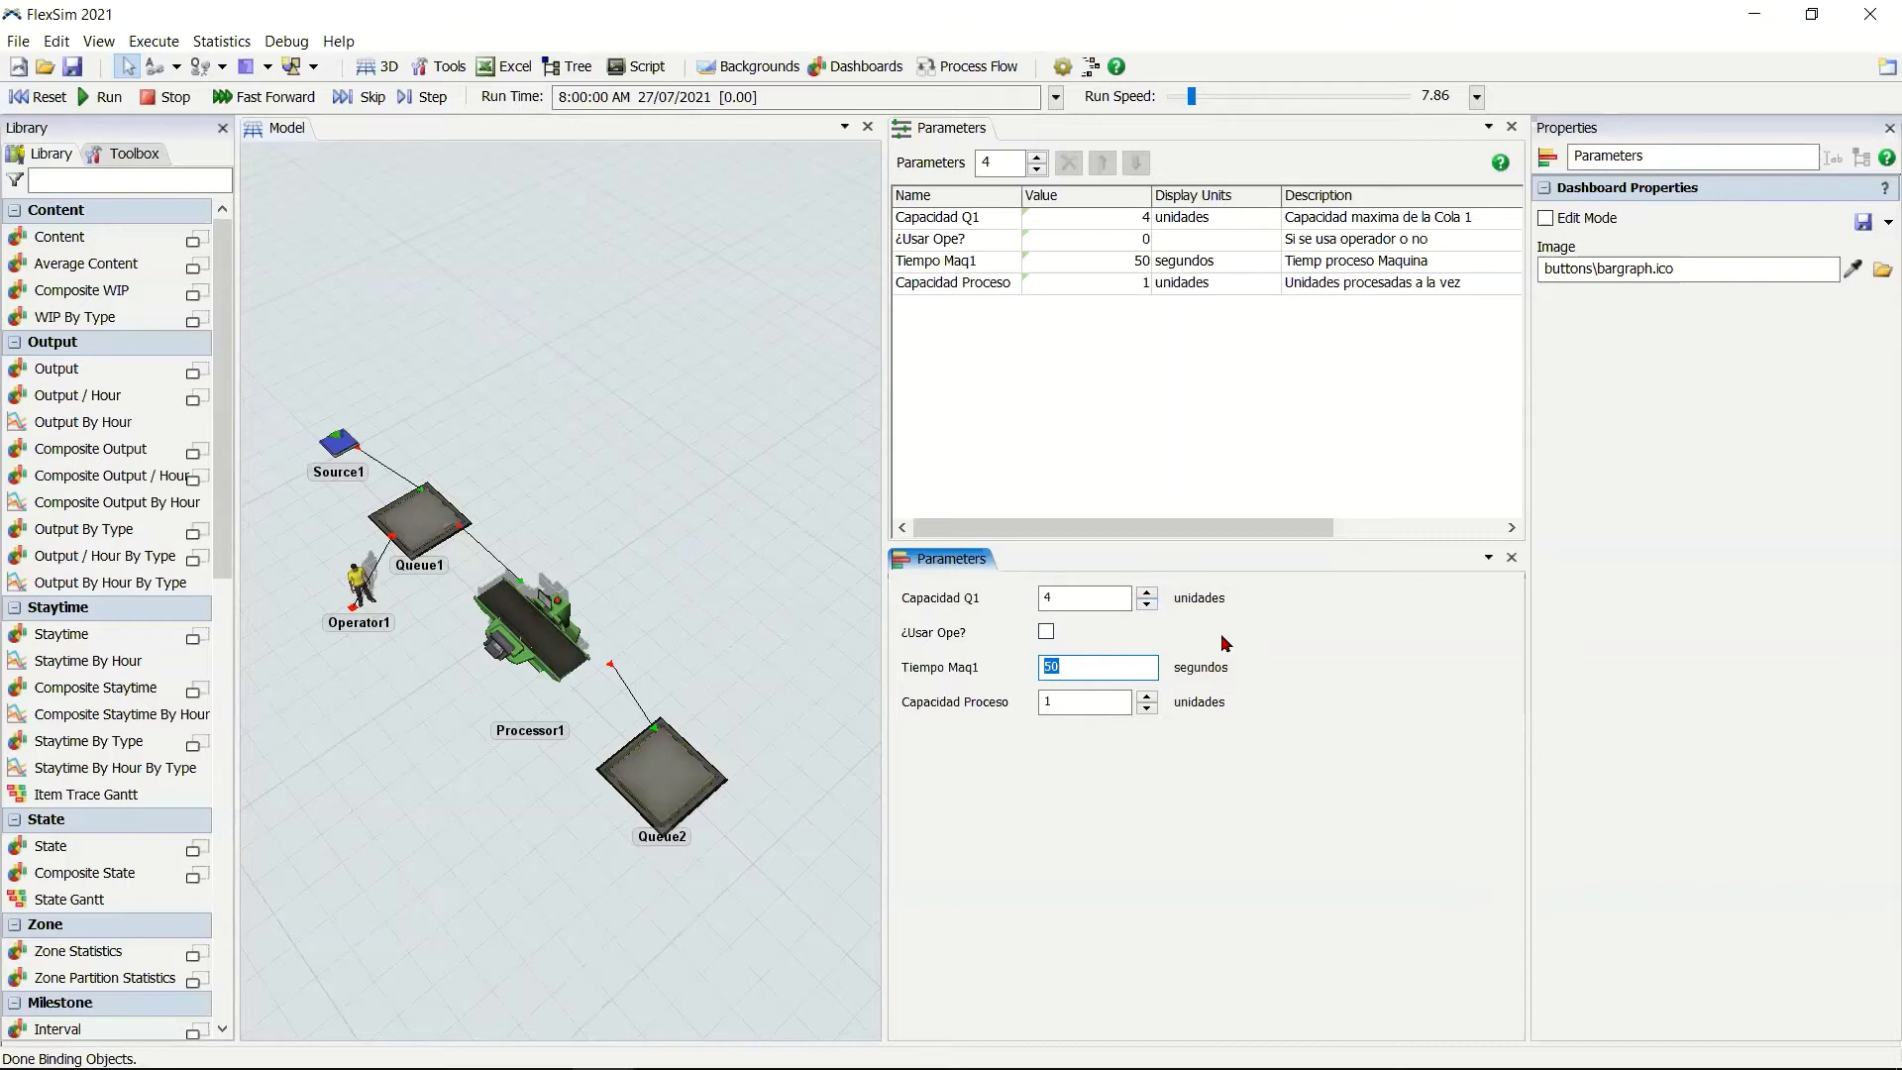
pyautogui.write('10')
pyautogui.press('Return')
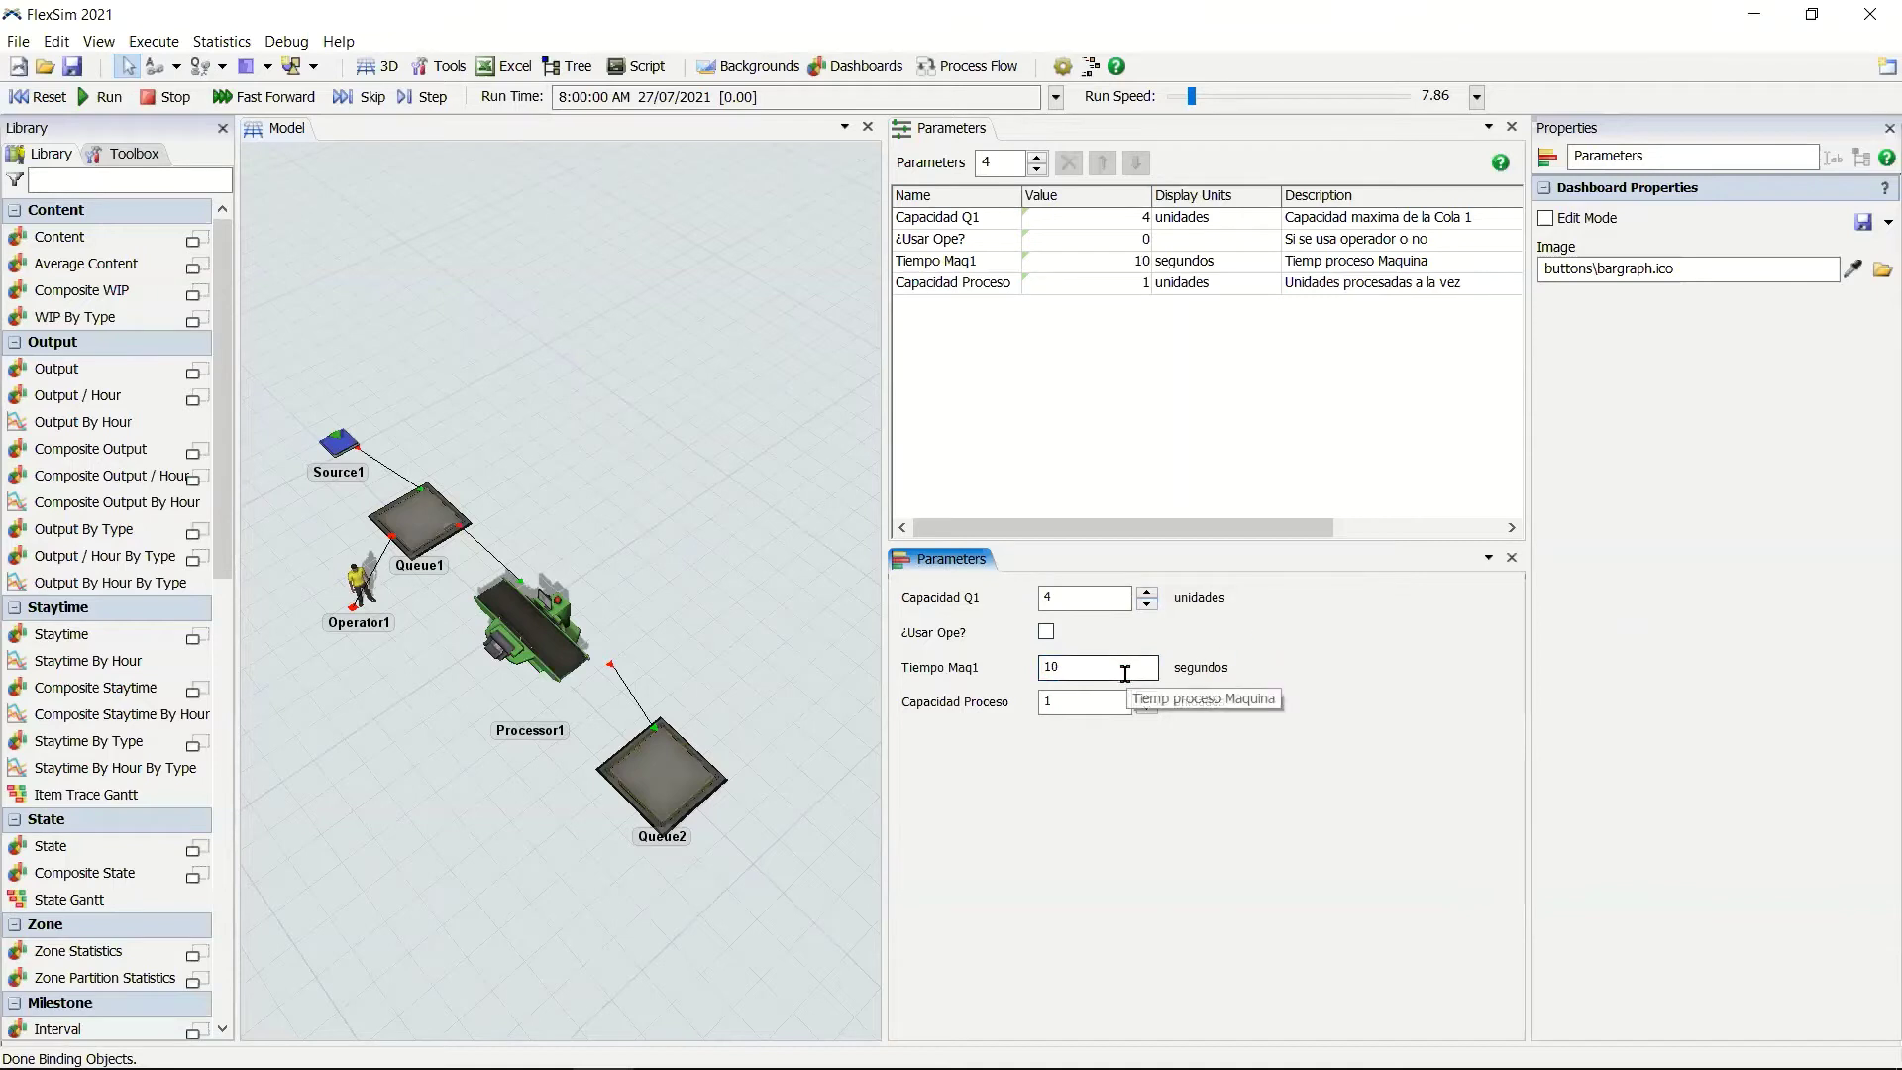
# Raise Capacidad Proceso to 5 in the Parameters dashboard.
pyautogui.click(1146, 697)
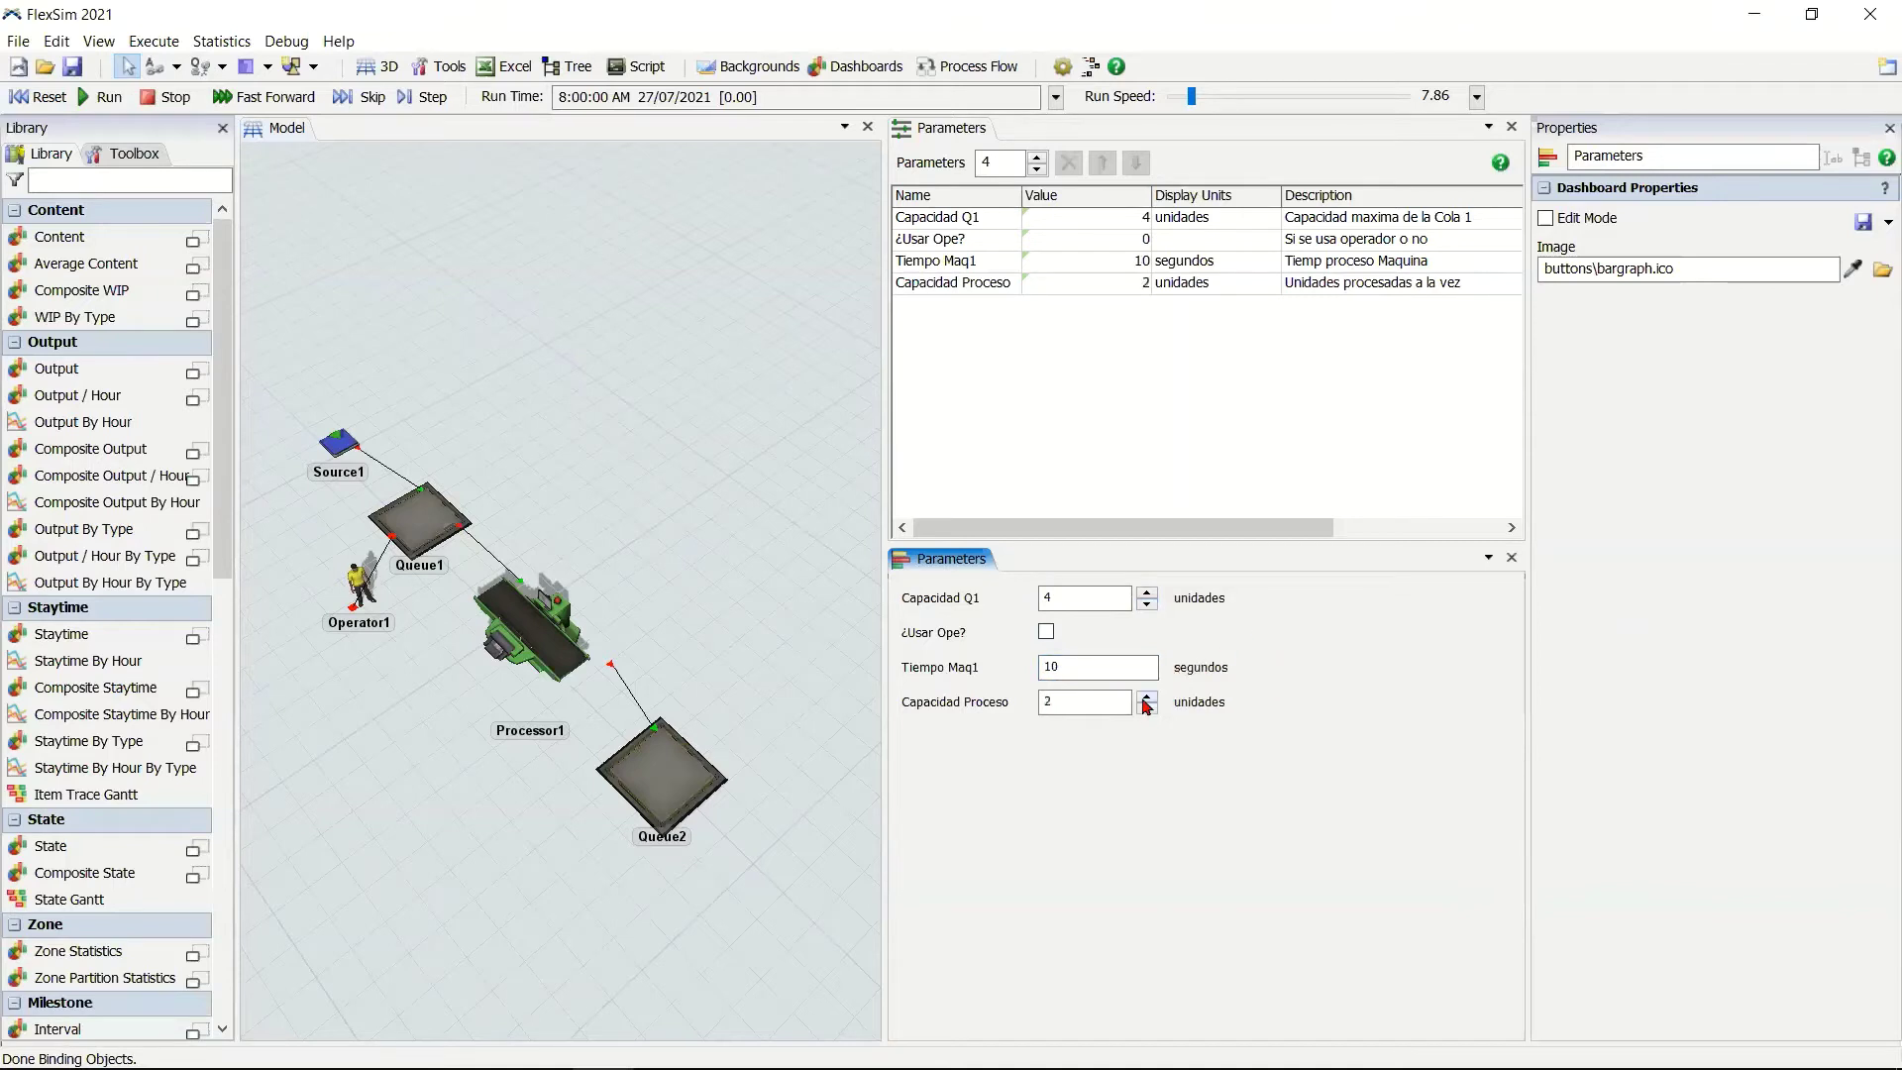
pyautogui.doubleClick(1146, 698)
pyautogui.click(1146, 698)
# Try a Tiempo Maq1 value of 100 against its defined bounds, and set it to 50 in the dashboard.
pyautogui.click(1083, 263)
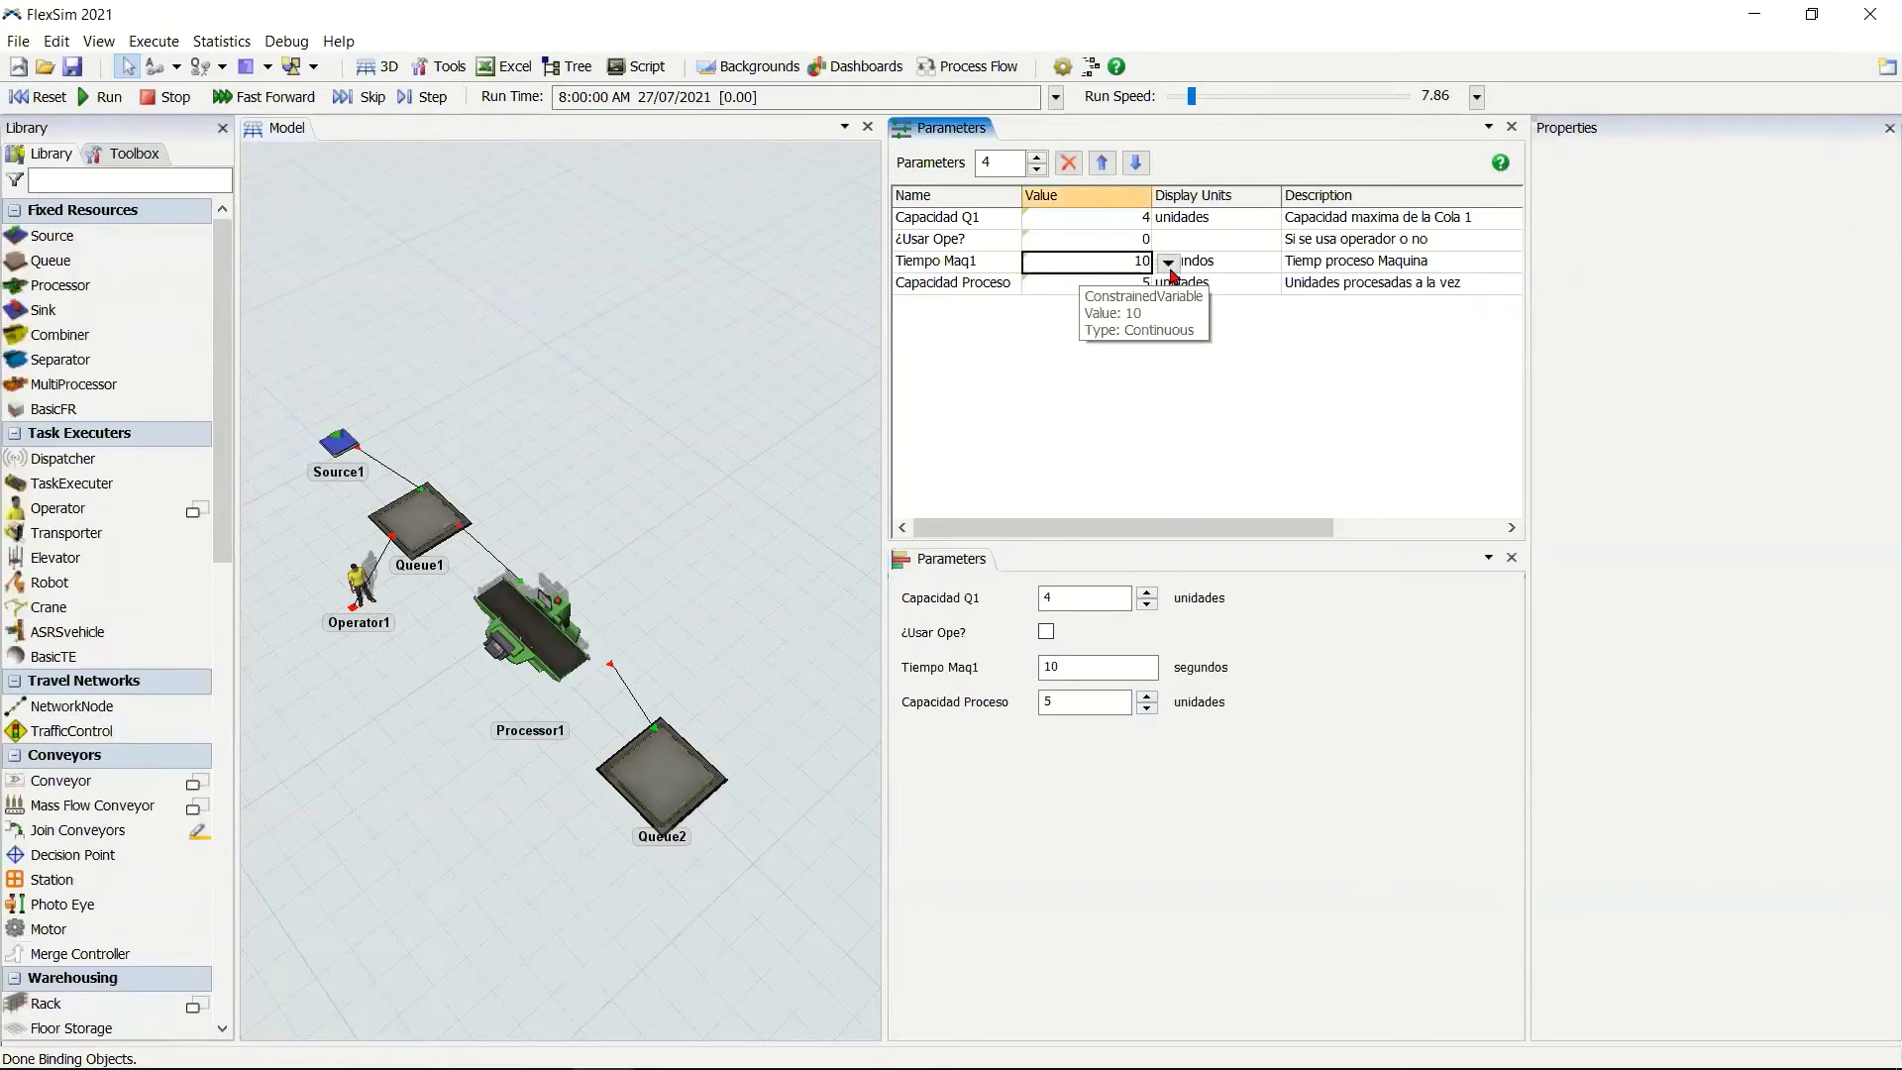
pyautogui.click(1169, 262)
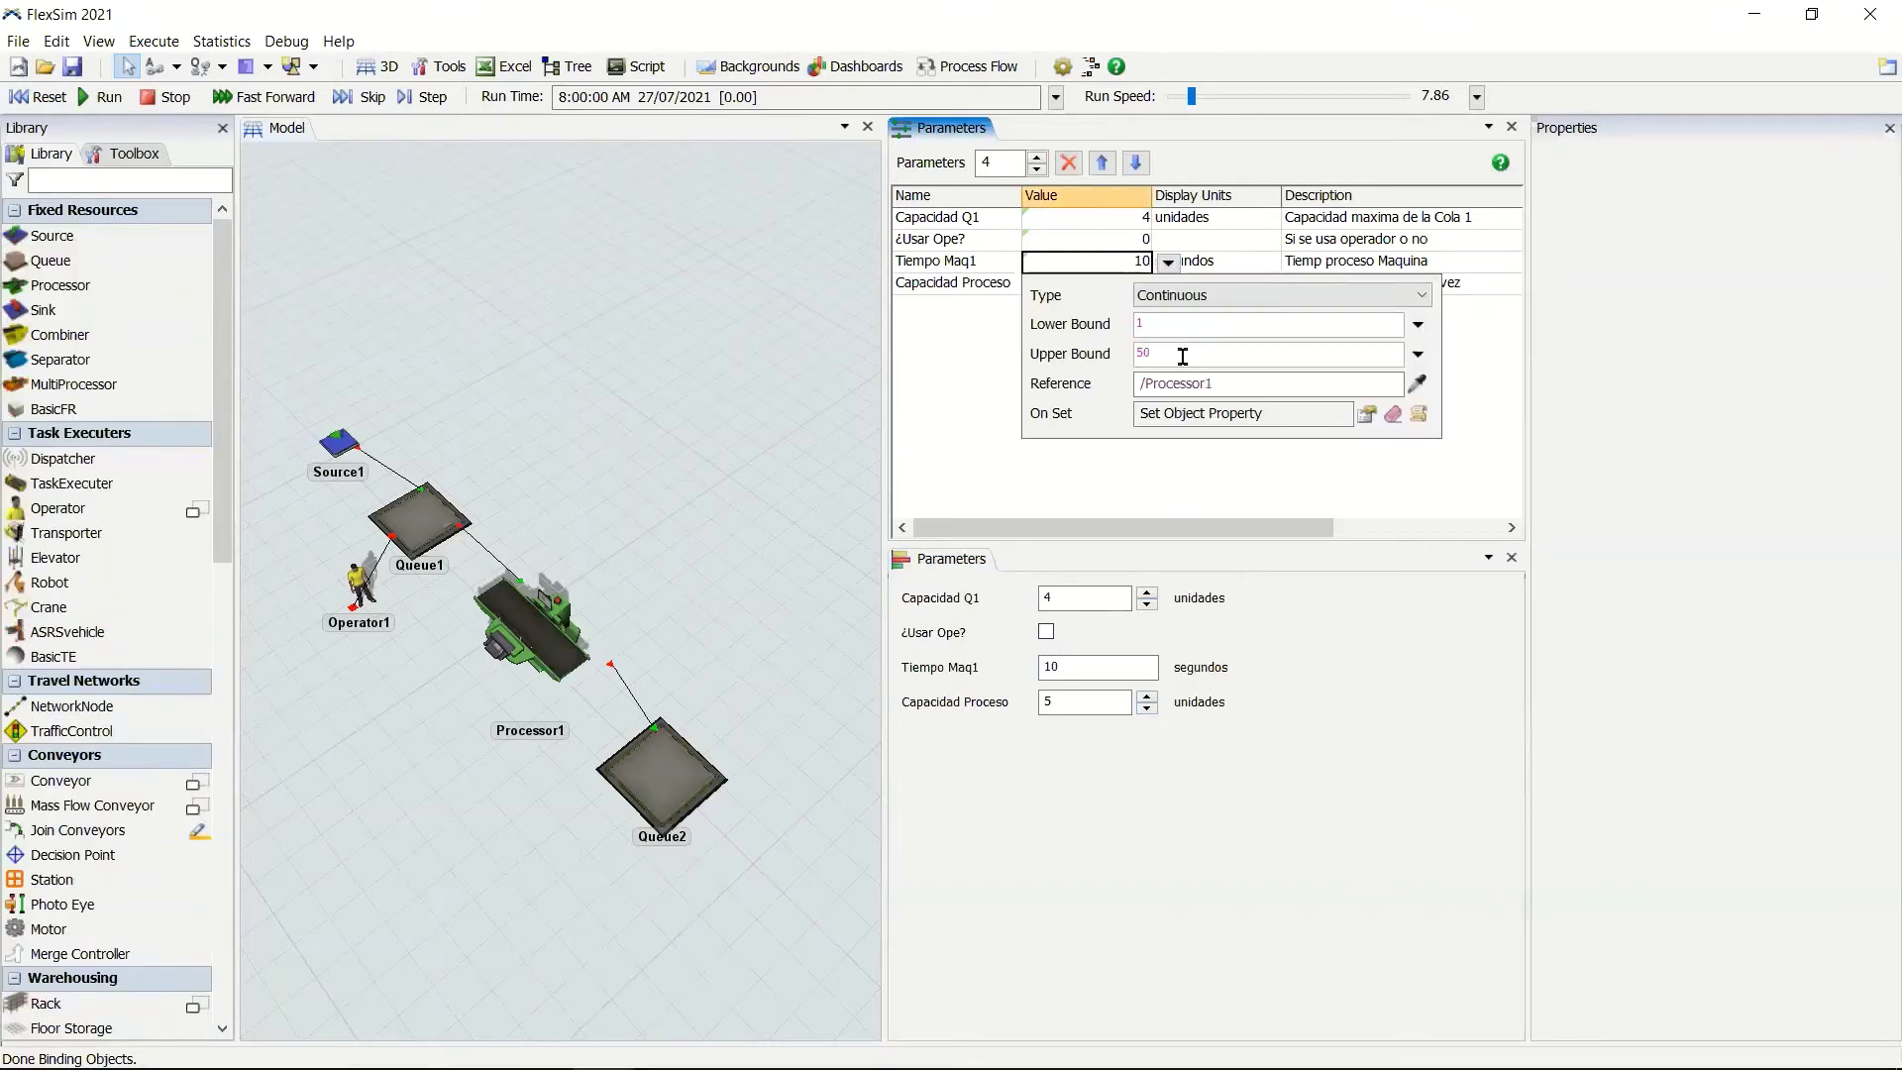
pyautogui.click(1123, 663)
pyautogui.press('BackSpace')
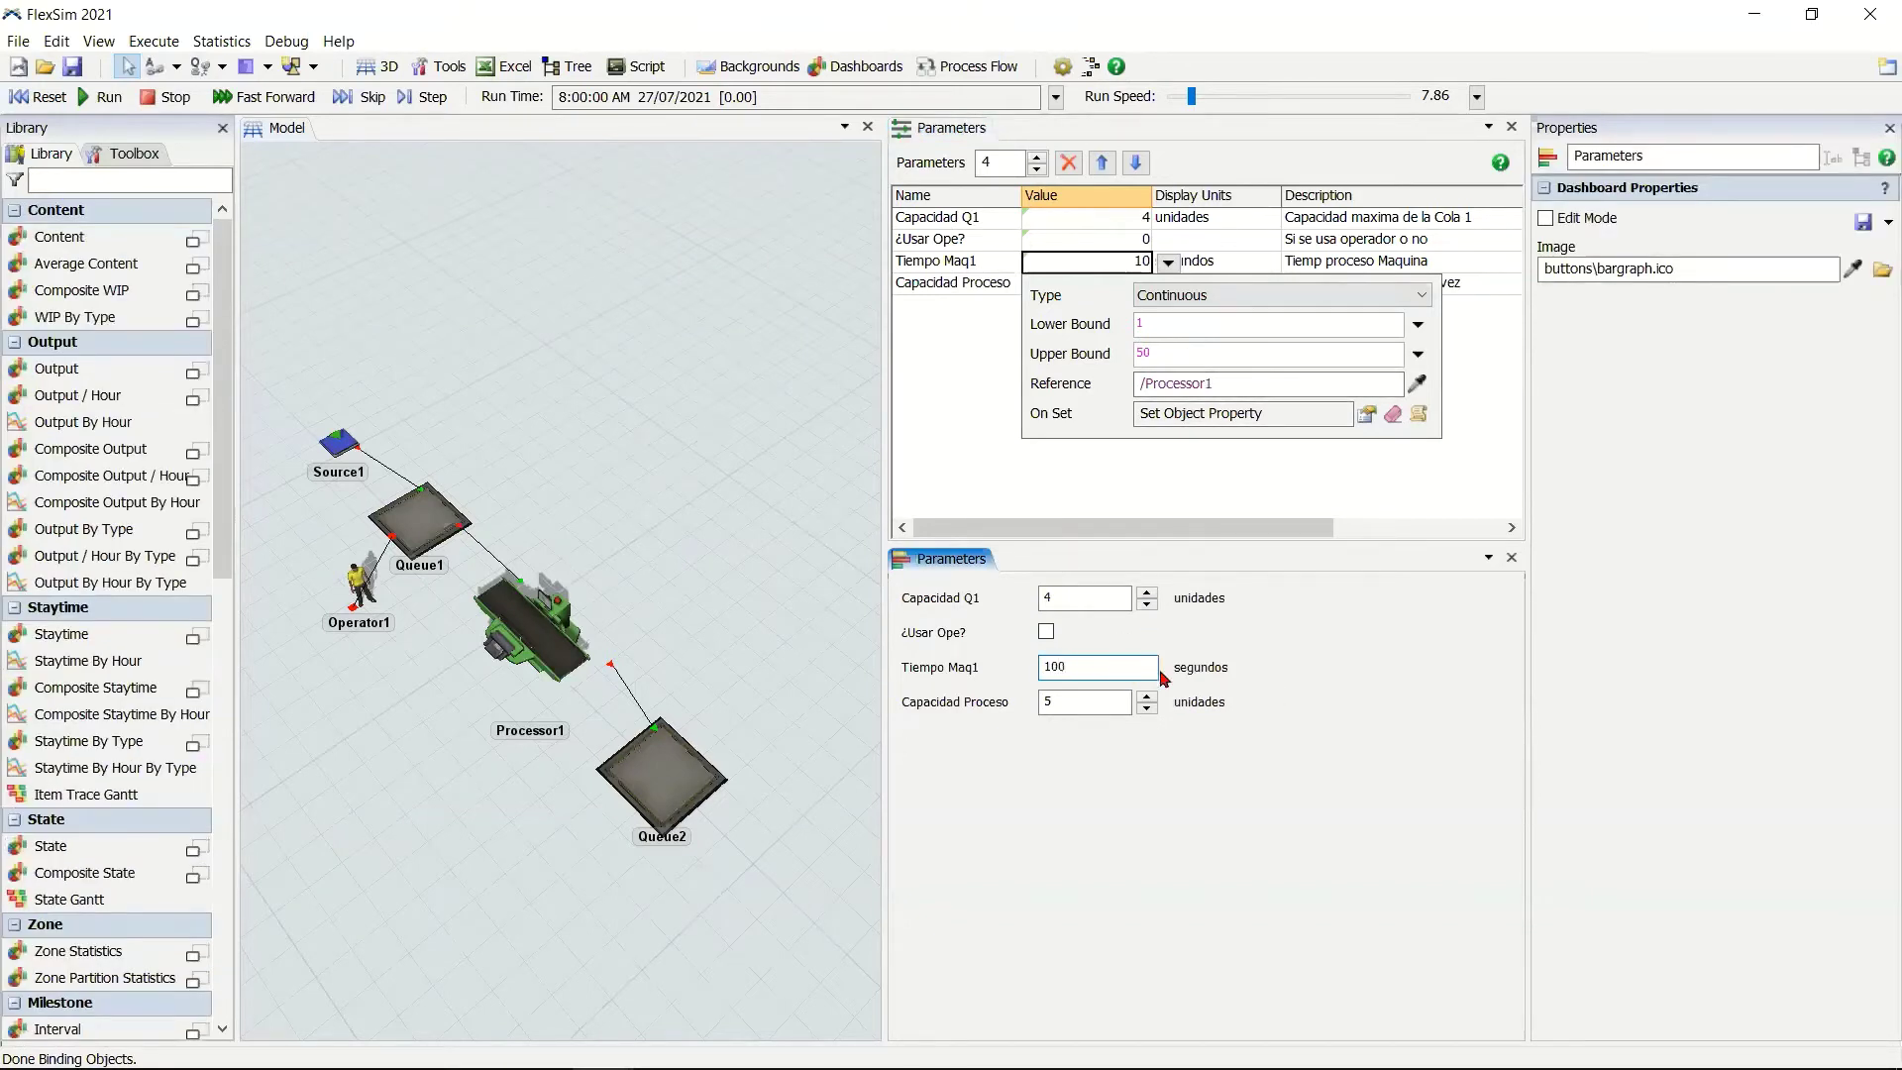
pyautogui.doubleClick(1099, 668)
pyautogui.write('50')
pyautogui.click(1080, 661)
# Run the model briefly from a reset and reset it again.
pyautogui.click(634, 550)
pyautogui.scroll(-2, 647, 502)
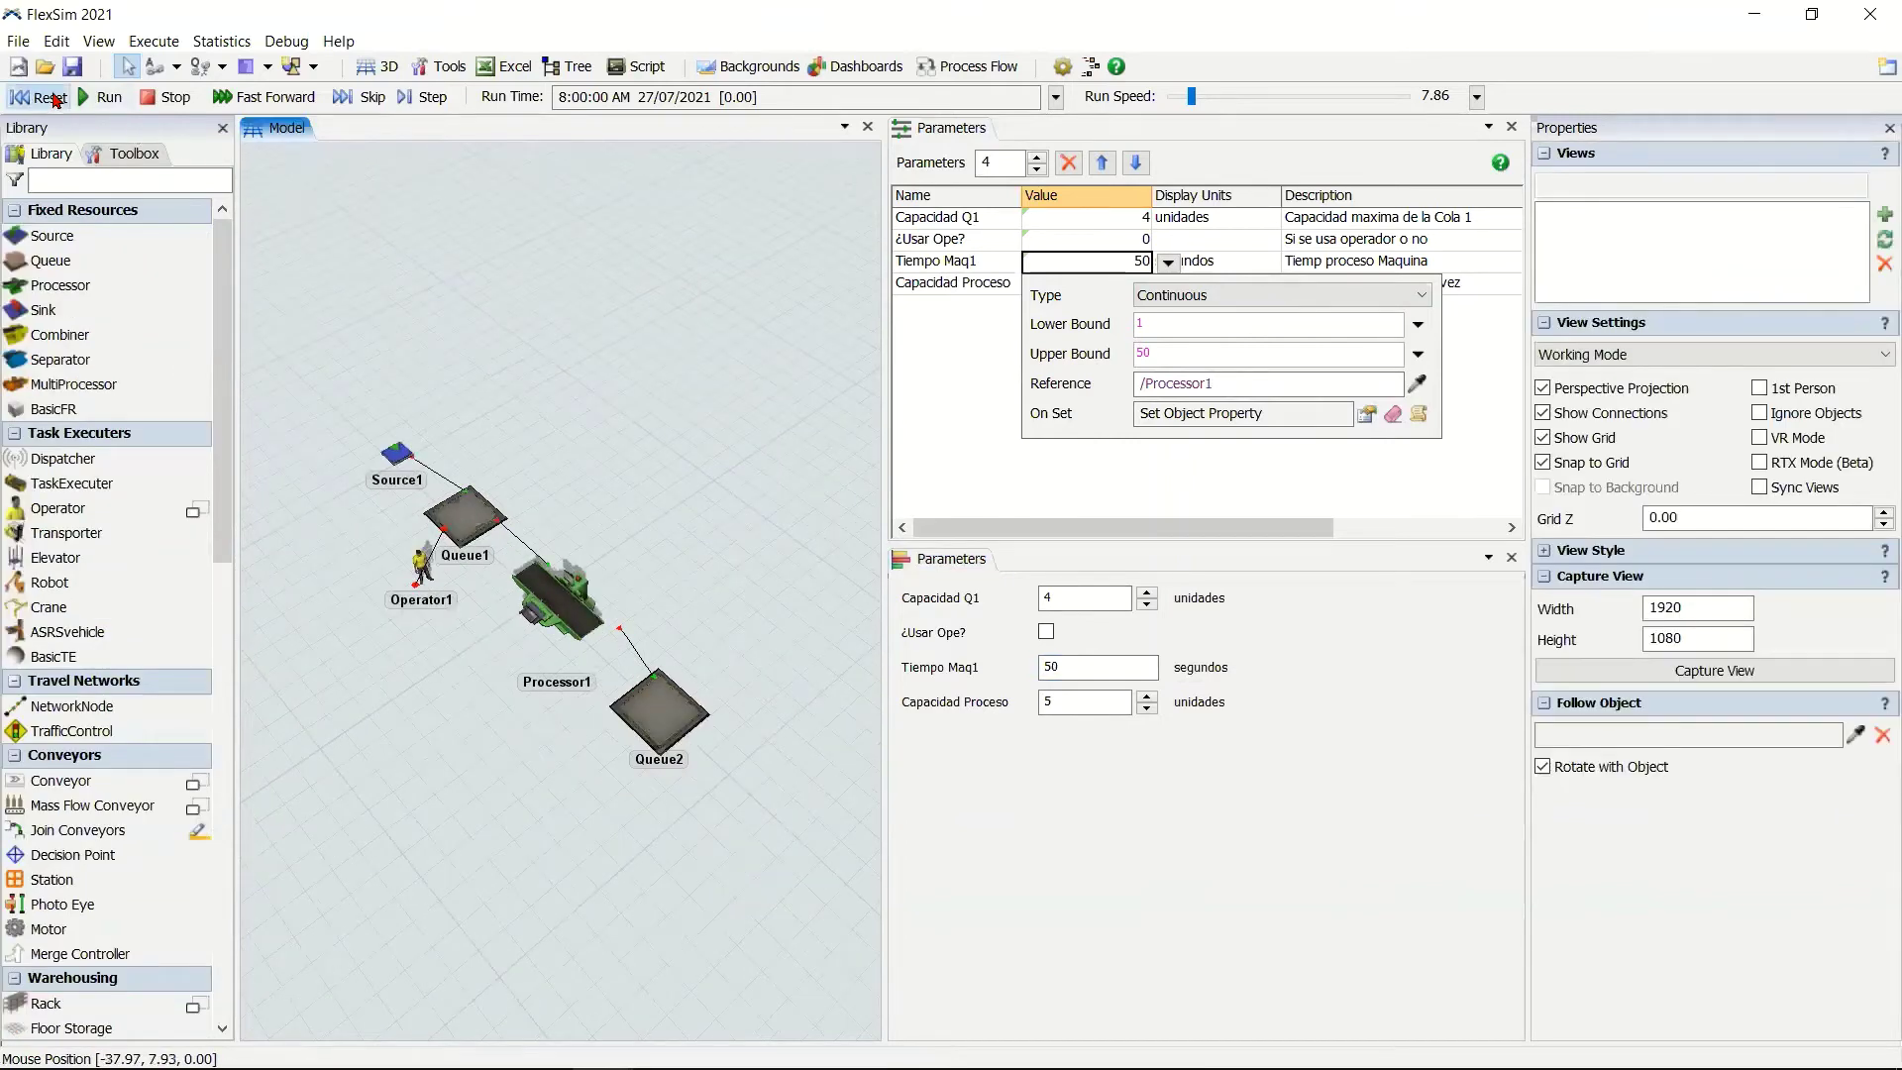
pyautogui.click(46, 98)
pyautogui.click(107, 99)
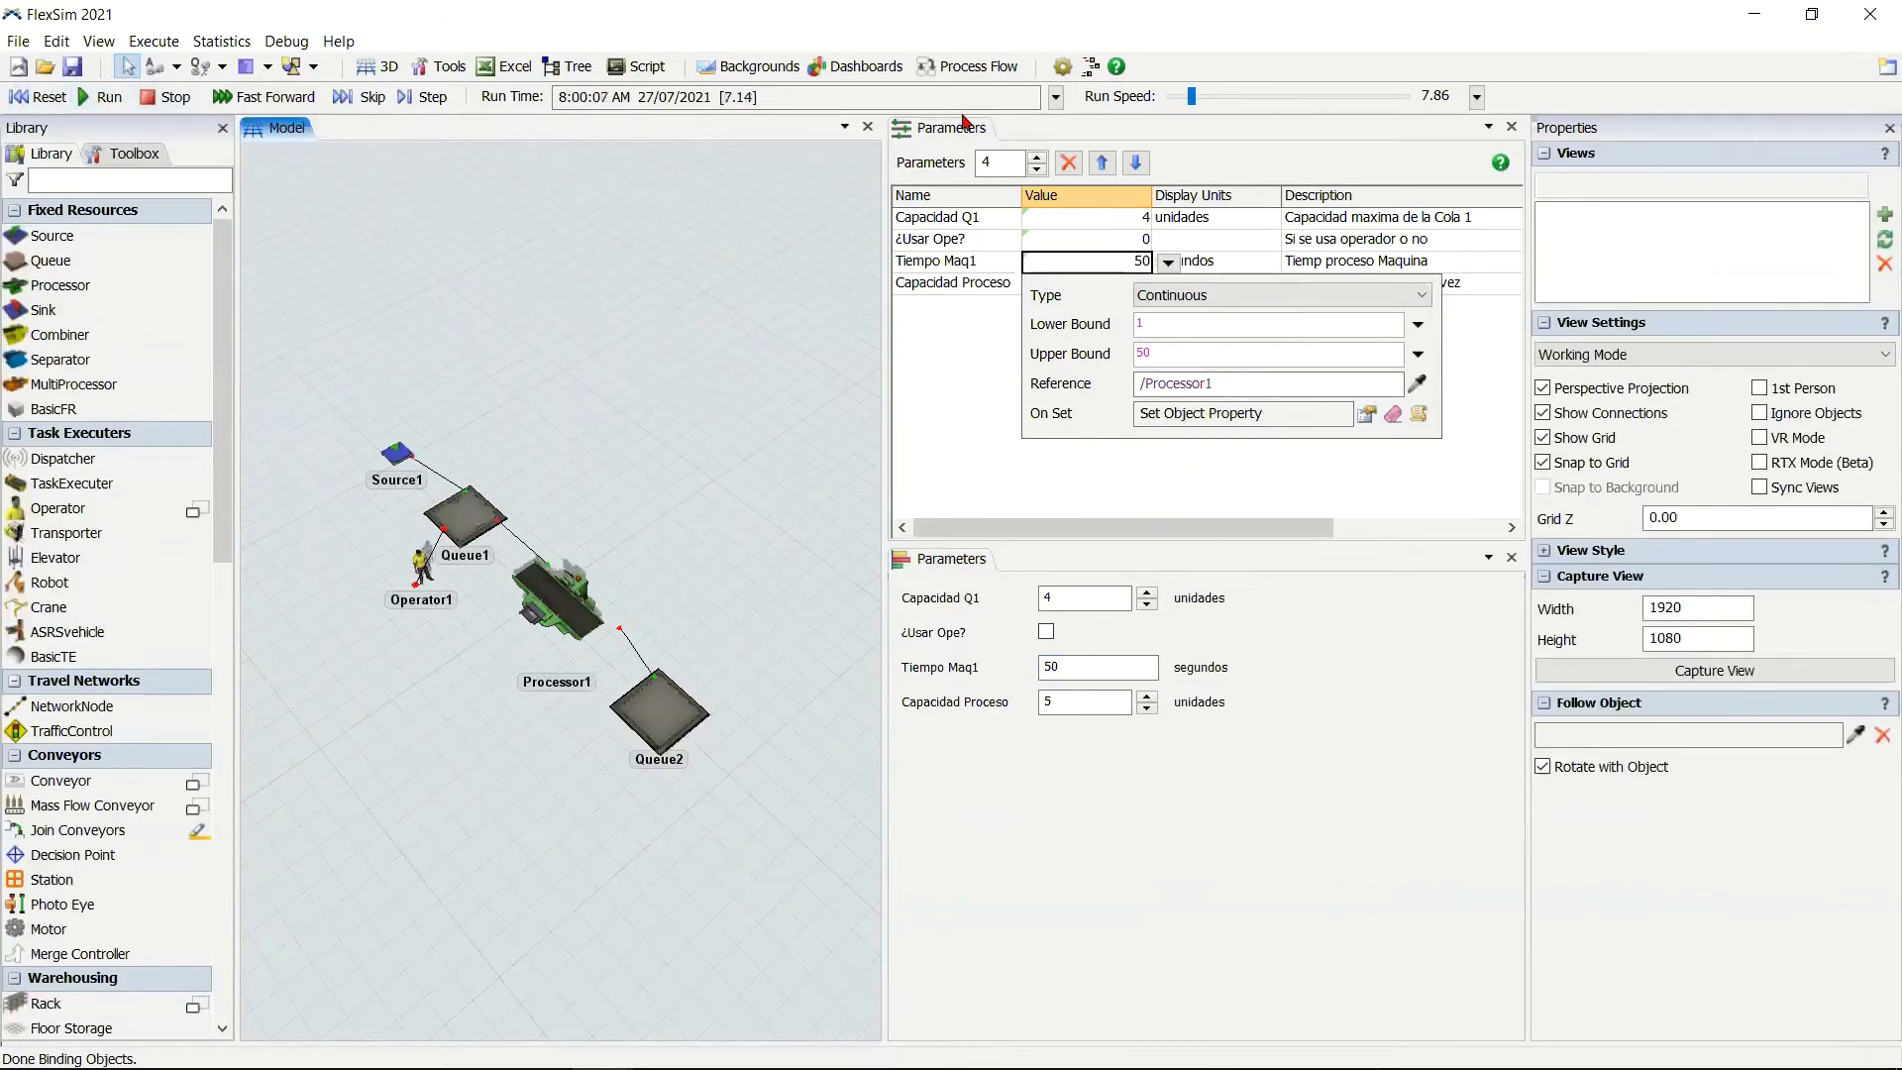
pyautogui.click(47, 98)
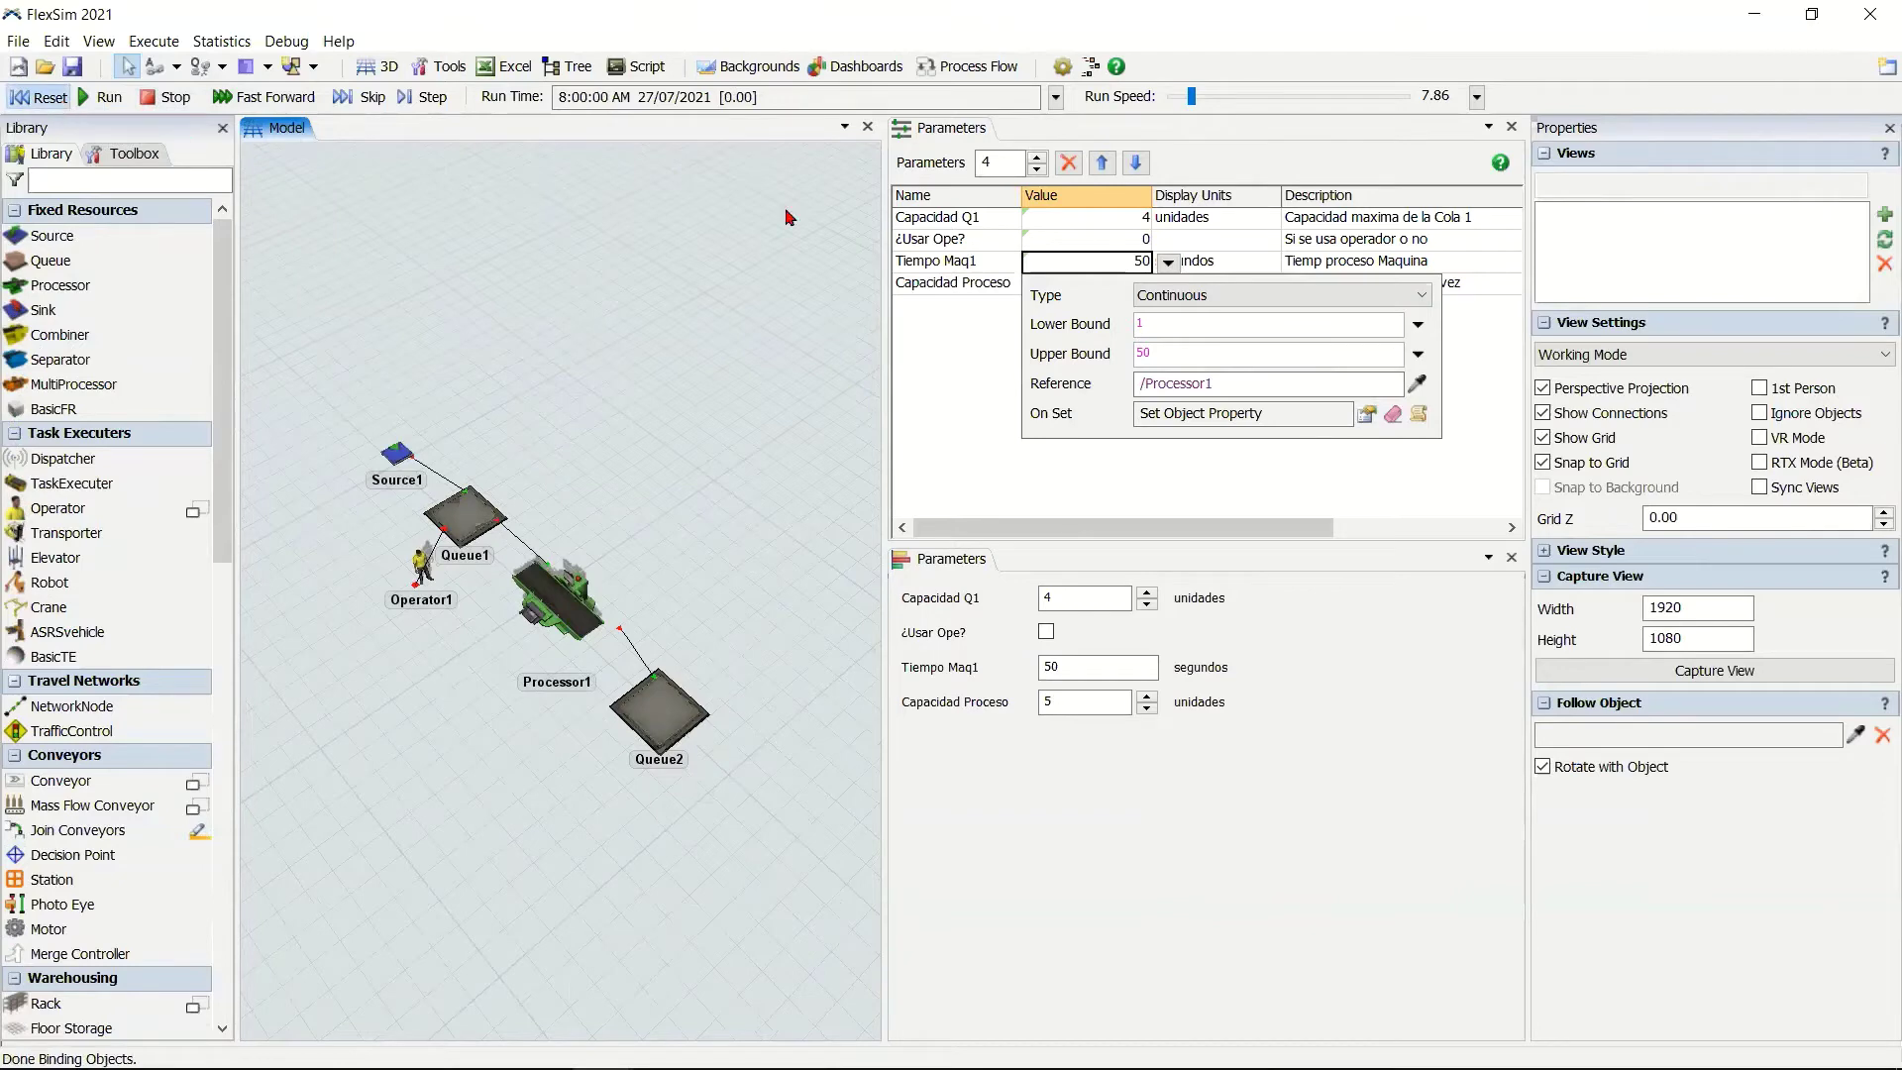
# Add a blank dashboard docked below the Parameters dashboard, and shrink the parameter table's pane to make room.
pyautogui.click(850, 86)
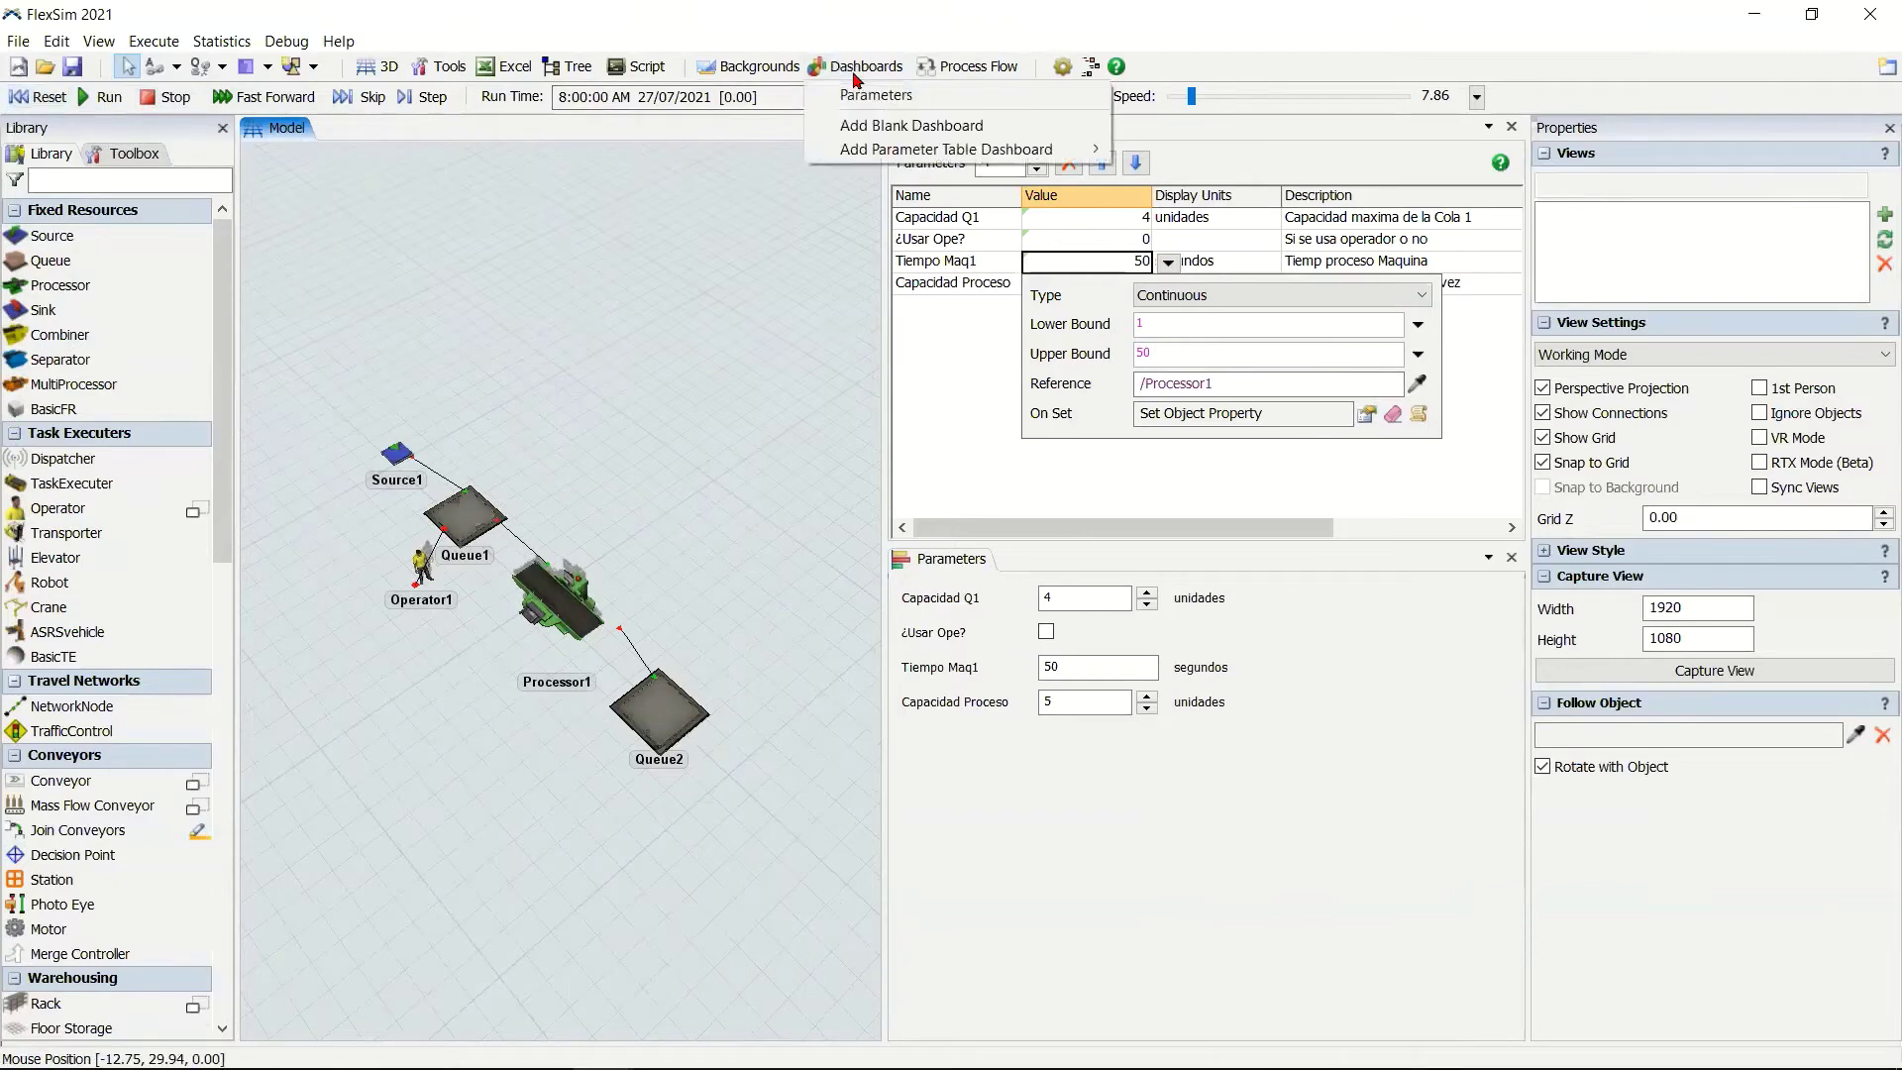
pyautogui.click(916, 124)
pyautogui.moveTo(1067, 563); pyautogui.dragTo(1148, 762)
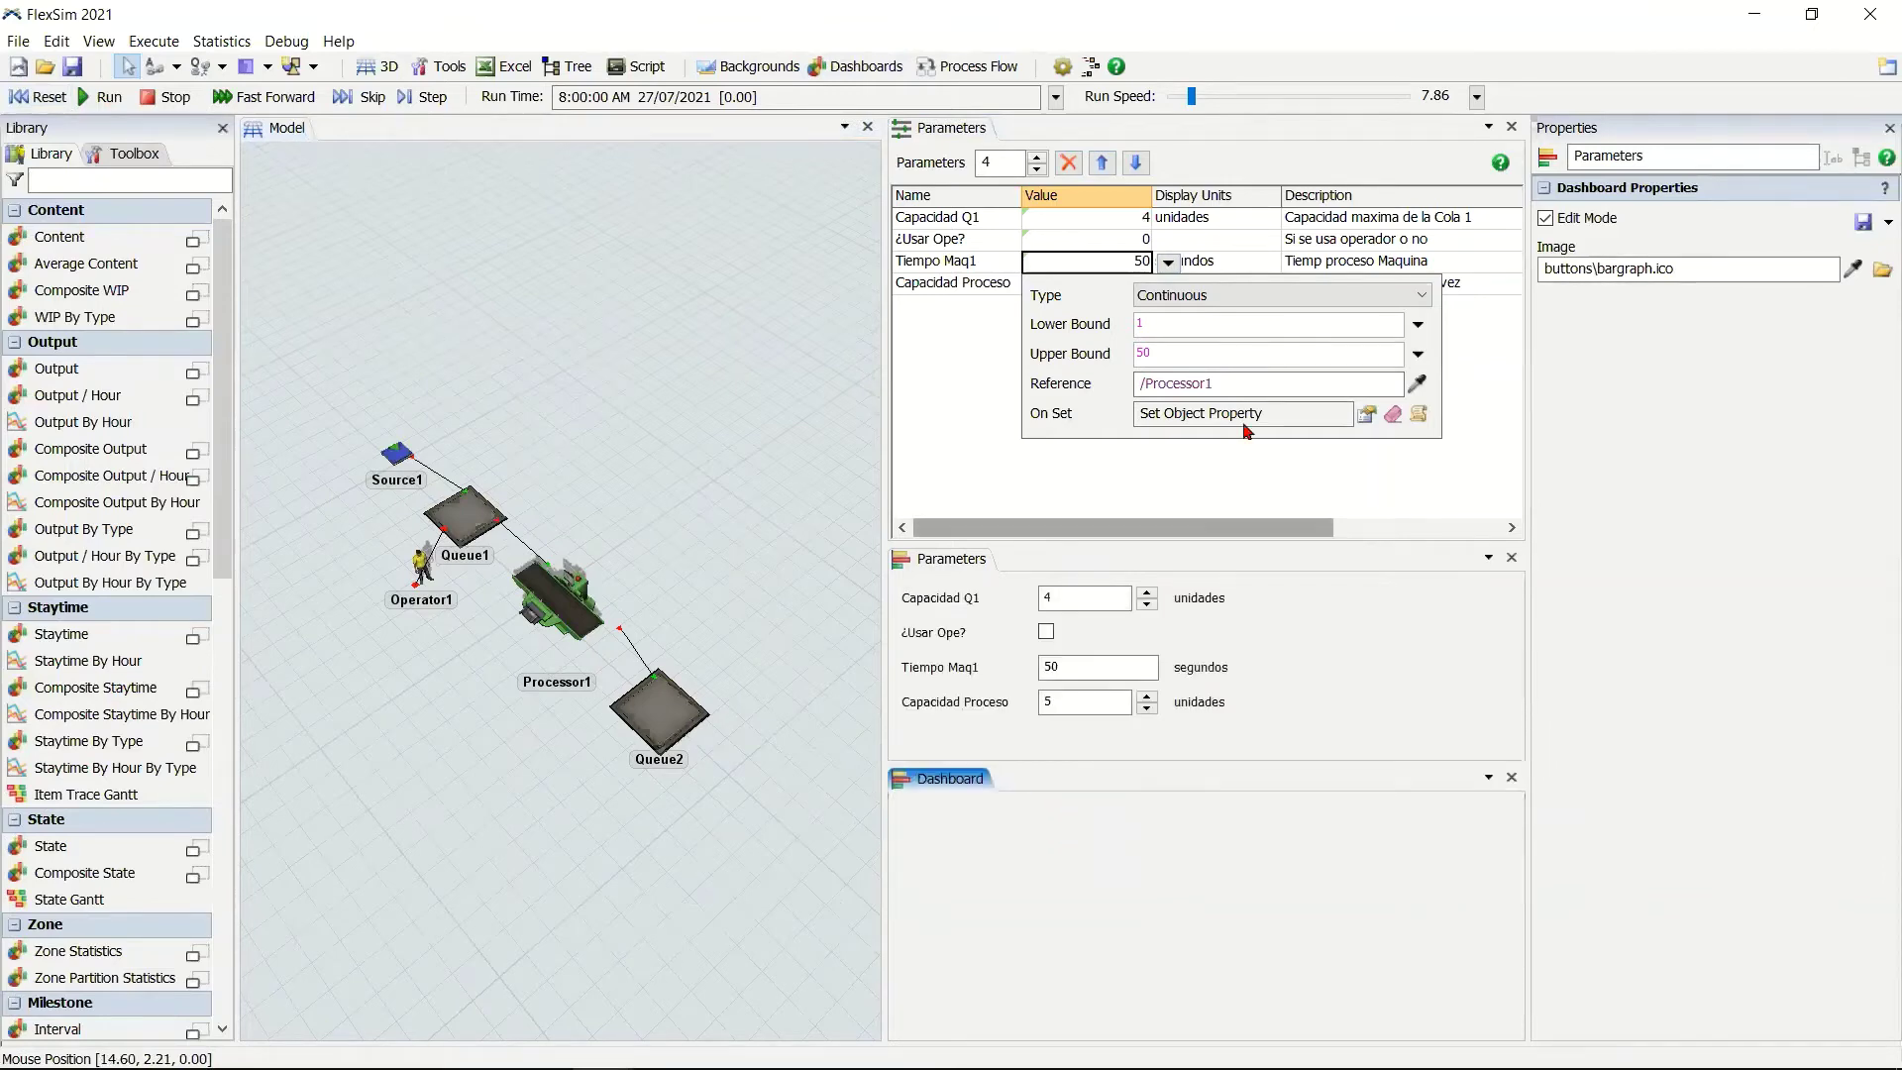
pyautogui.moveTo(1215, 542); pyautogui.dragTo(1214, 365)
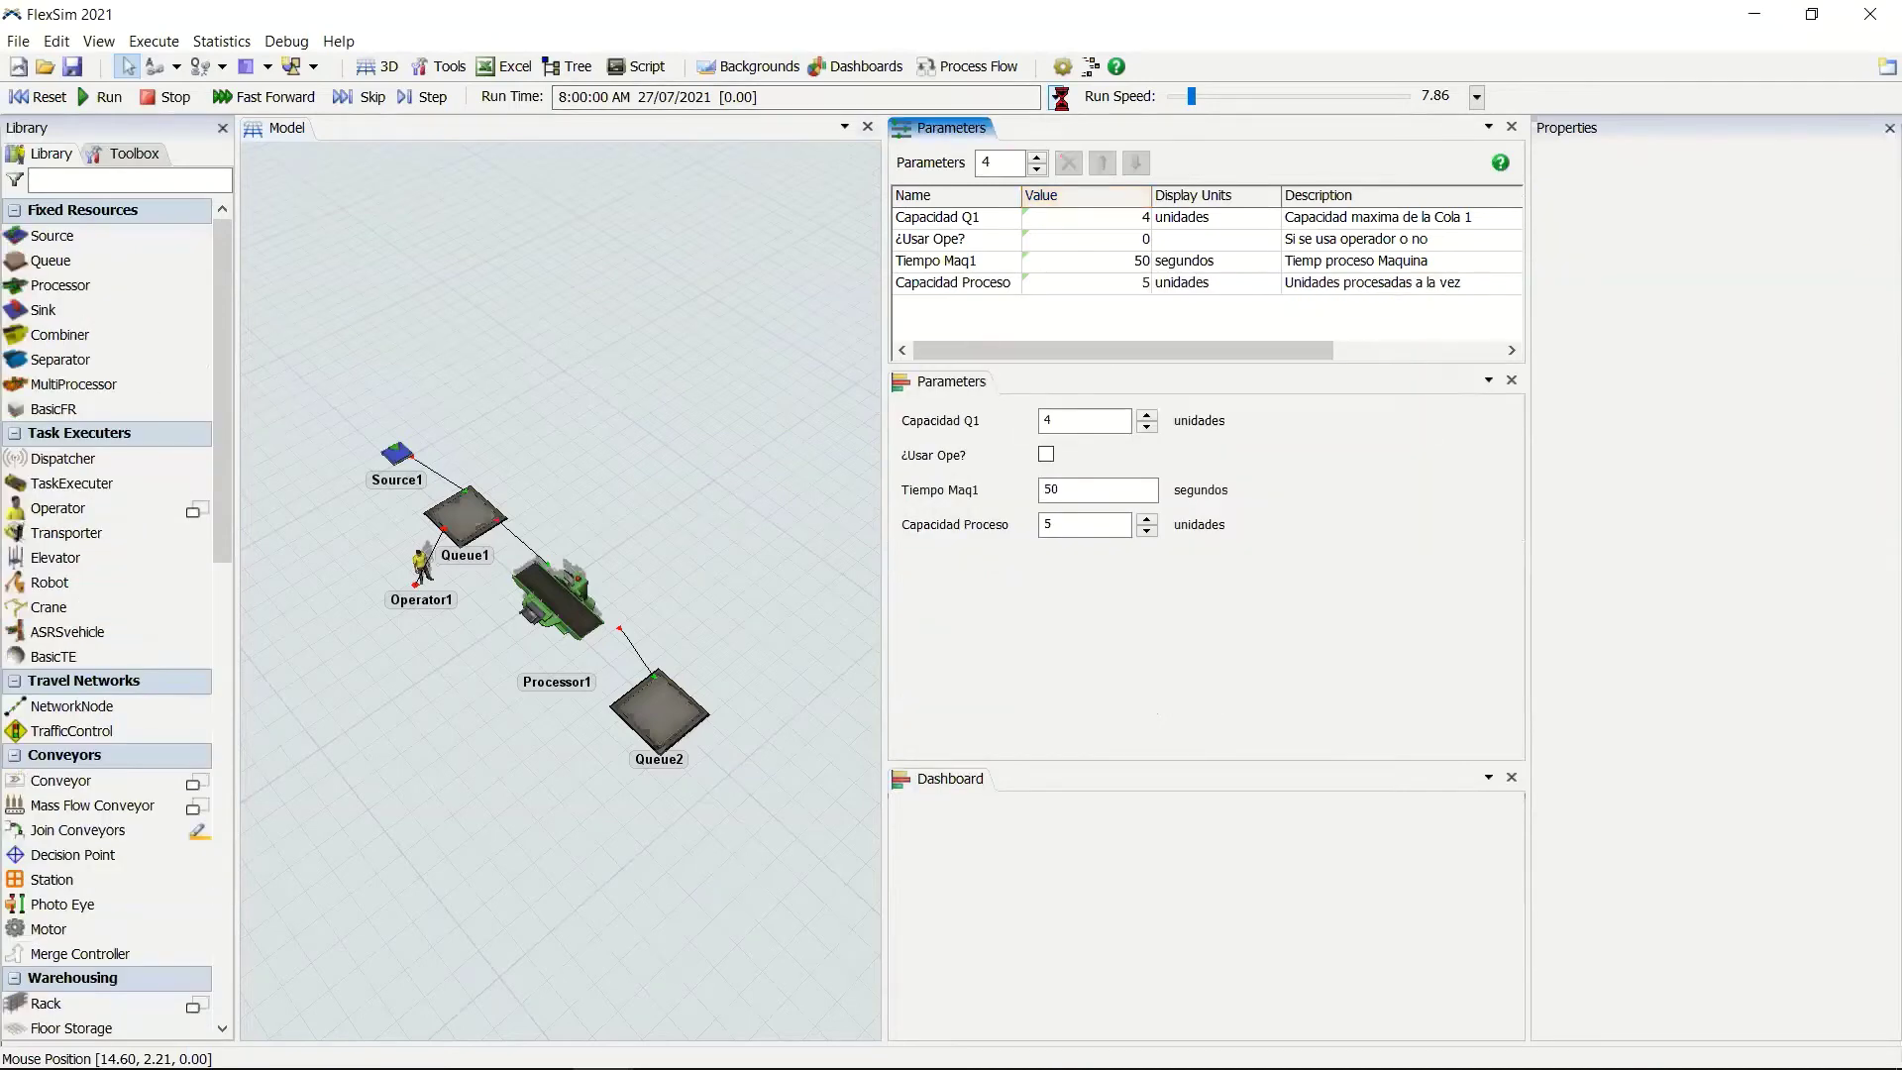
# Enable a stop time of 3600 seconds for the model run.
pyautogui.click(1056, 96)
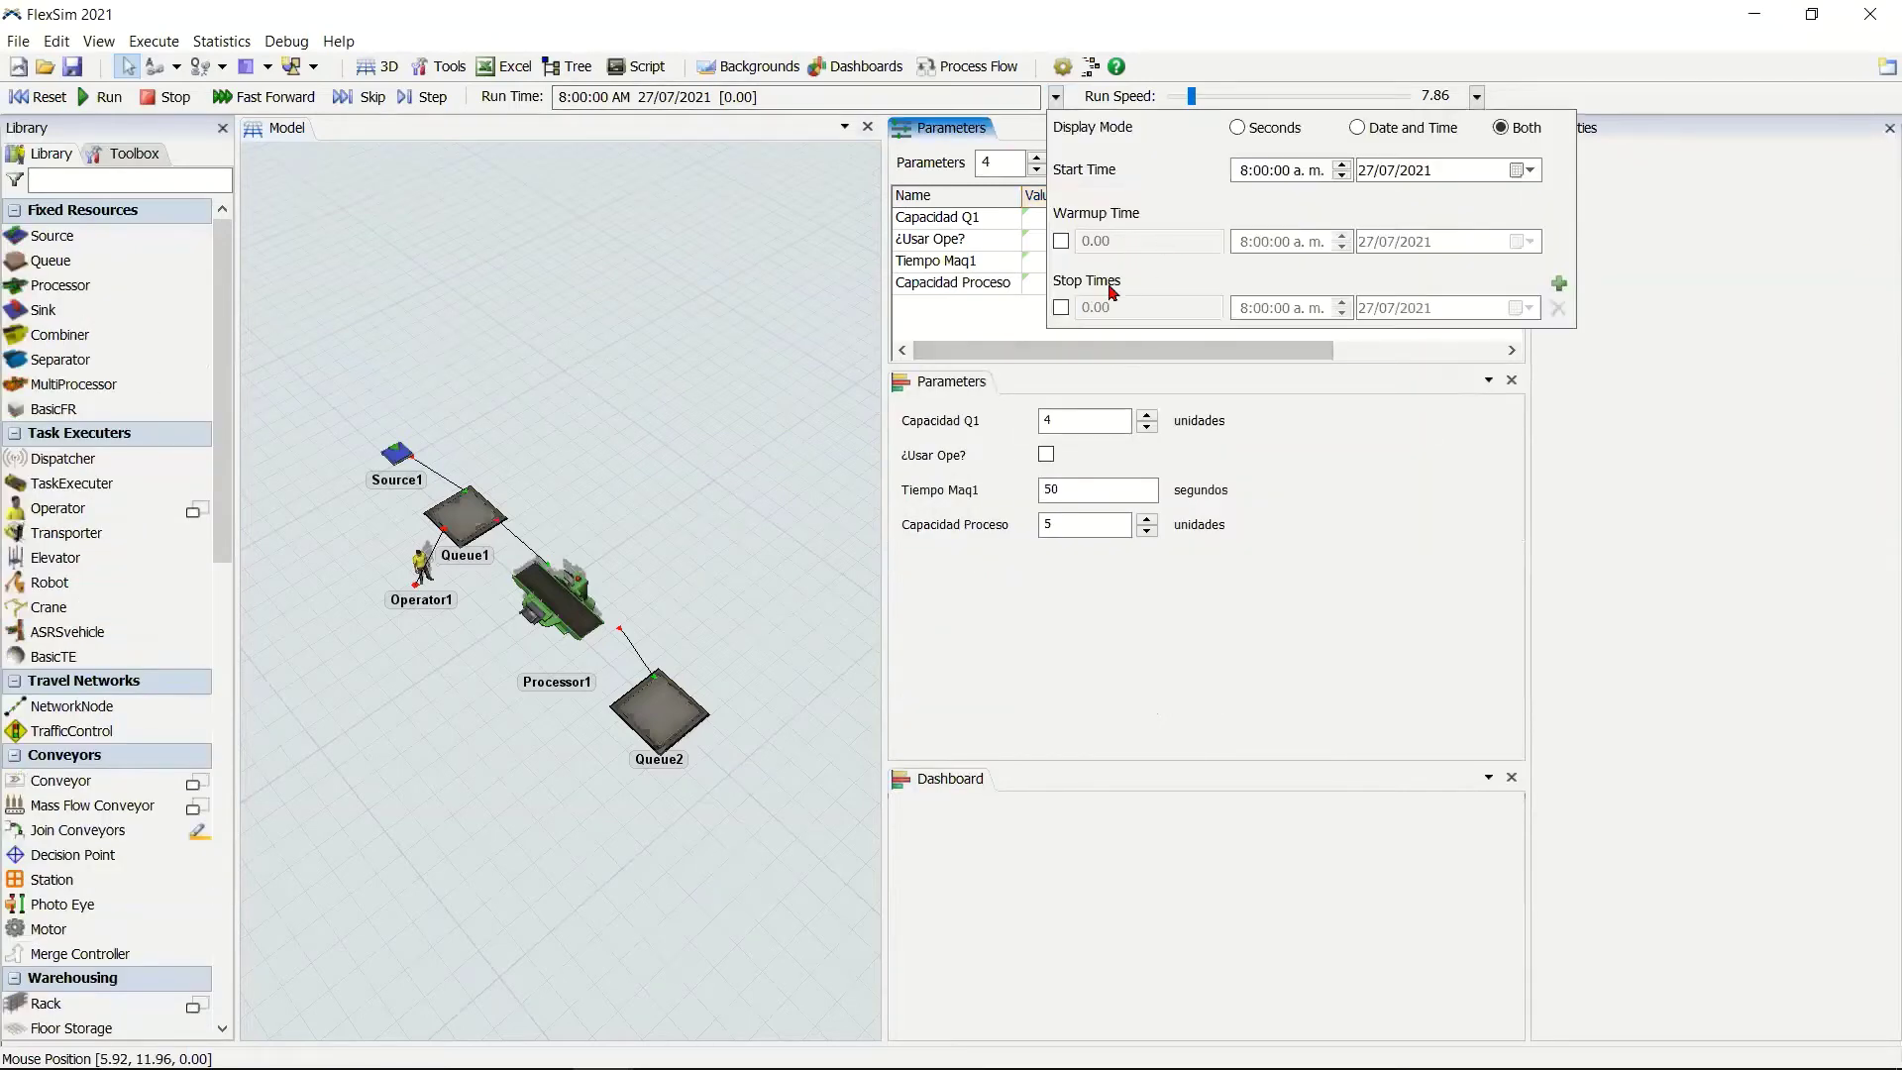
pyautogui.click(1061, 307)
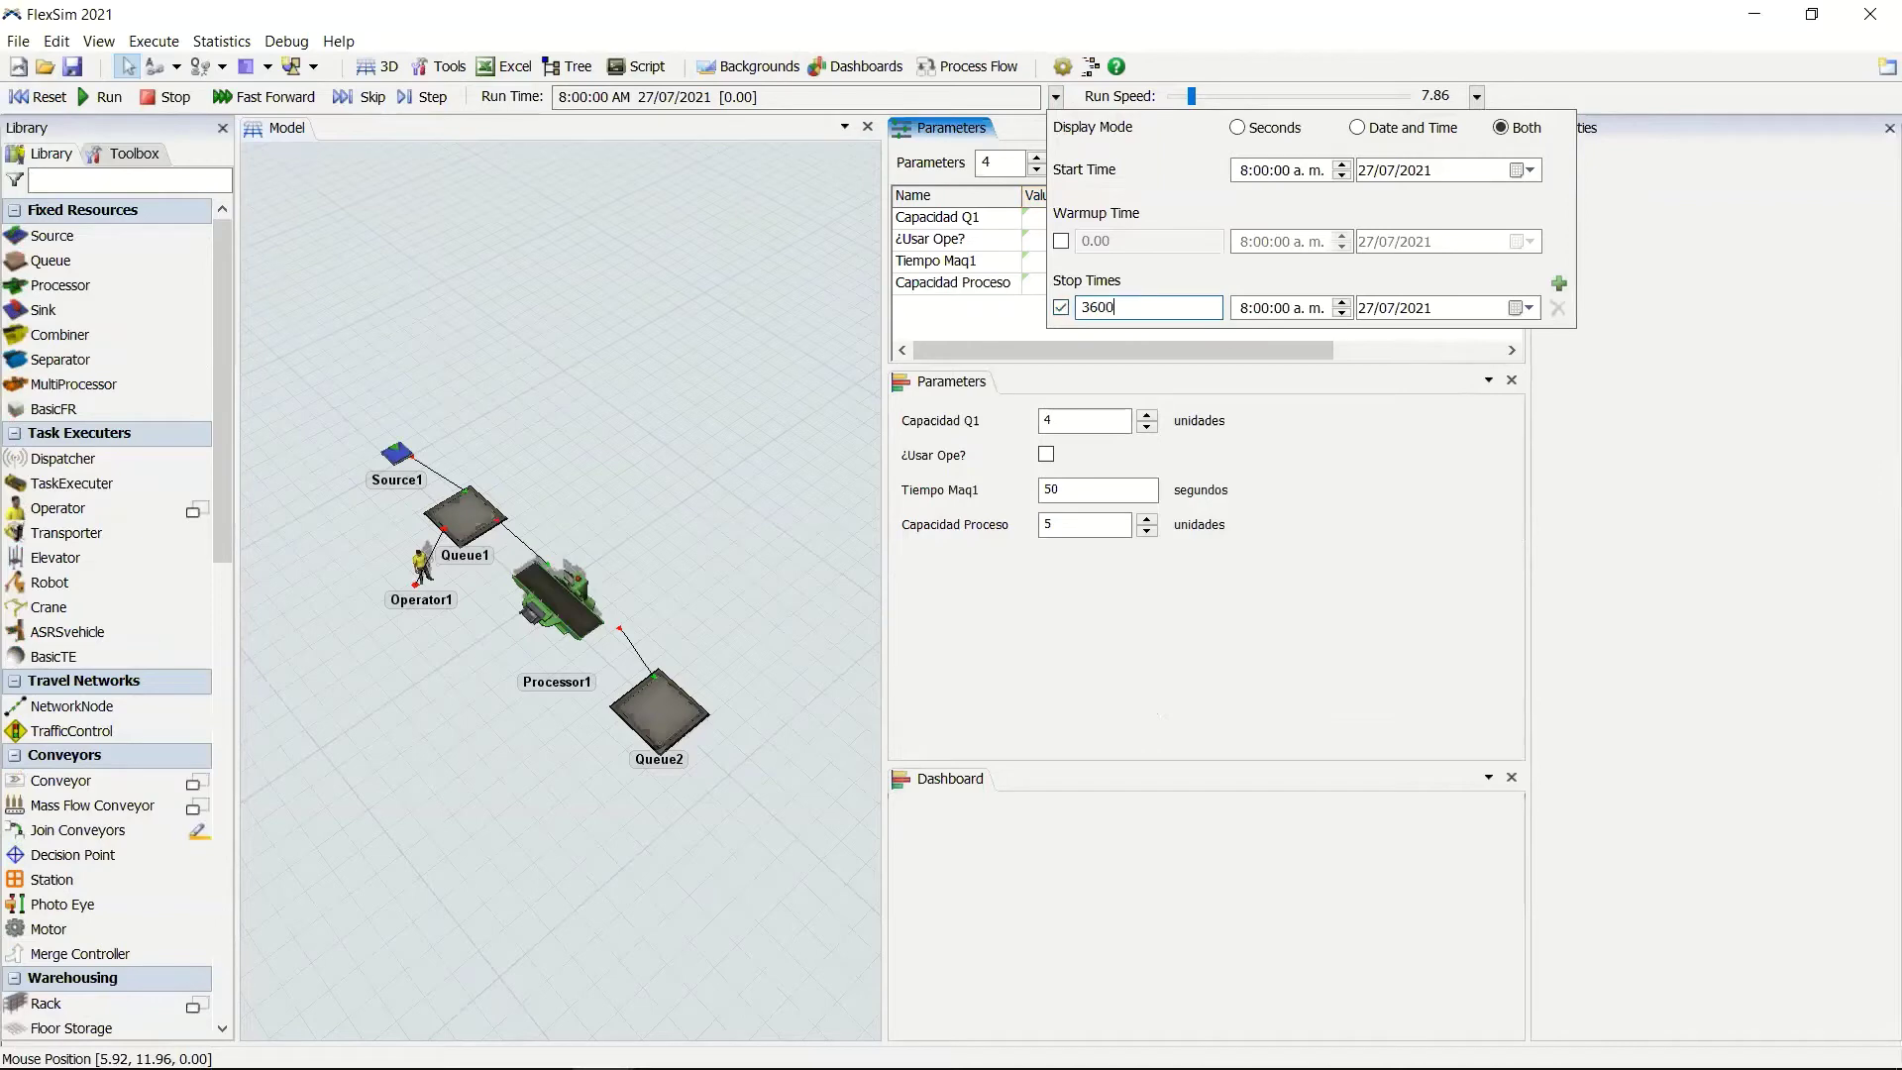
pyautogui.press('Return')
pyautogui.click(1244, 33)
# Add a Content chart tracking Queue2 to the blank dashboard and stretch it across the dashboard's width.
pyautogui.click(1081, 831)
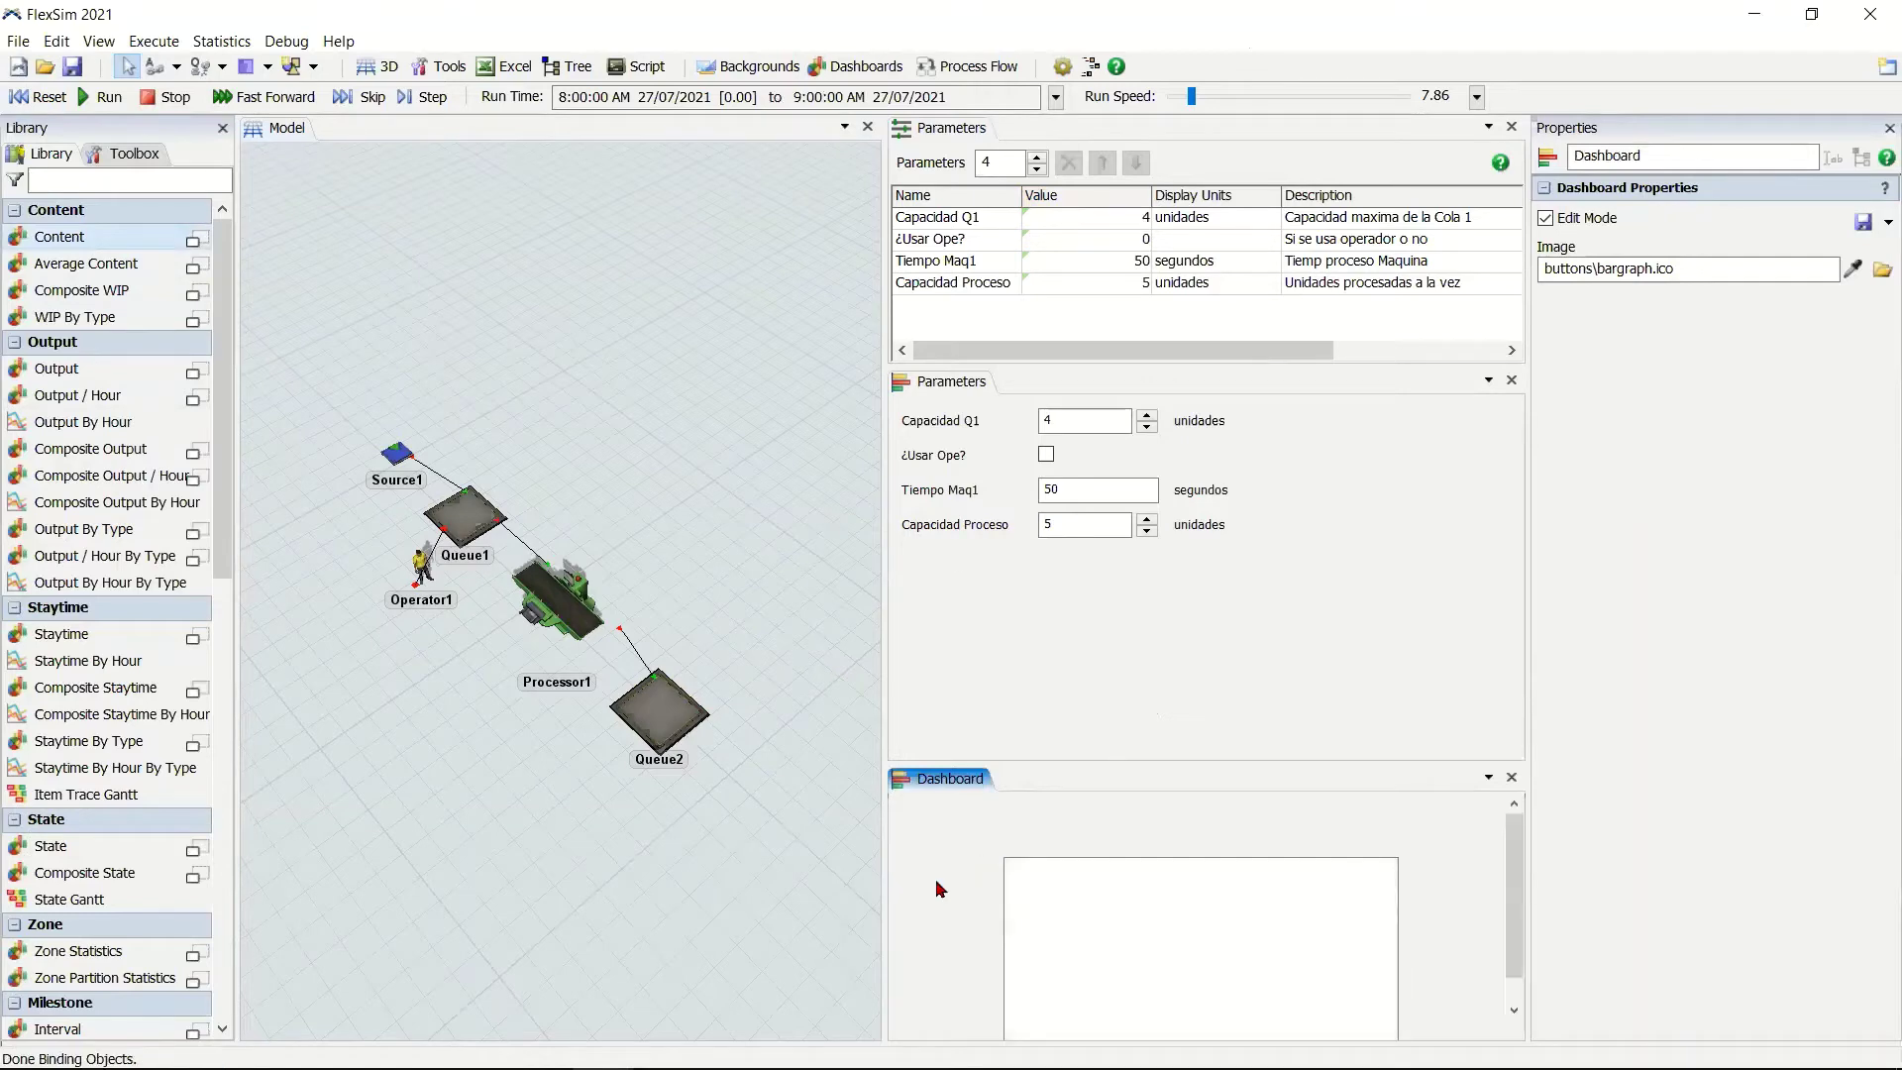
pyautogui.click(1081, 875)
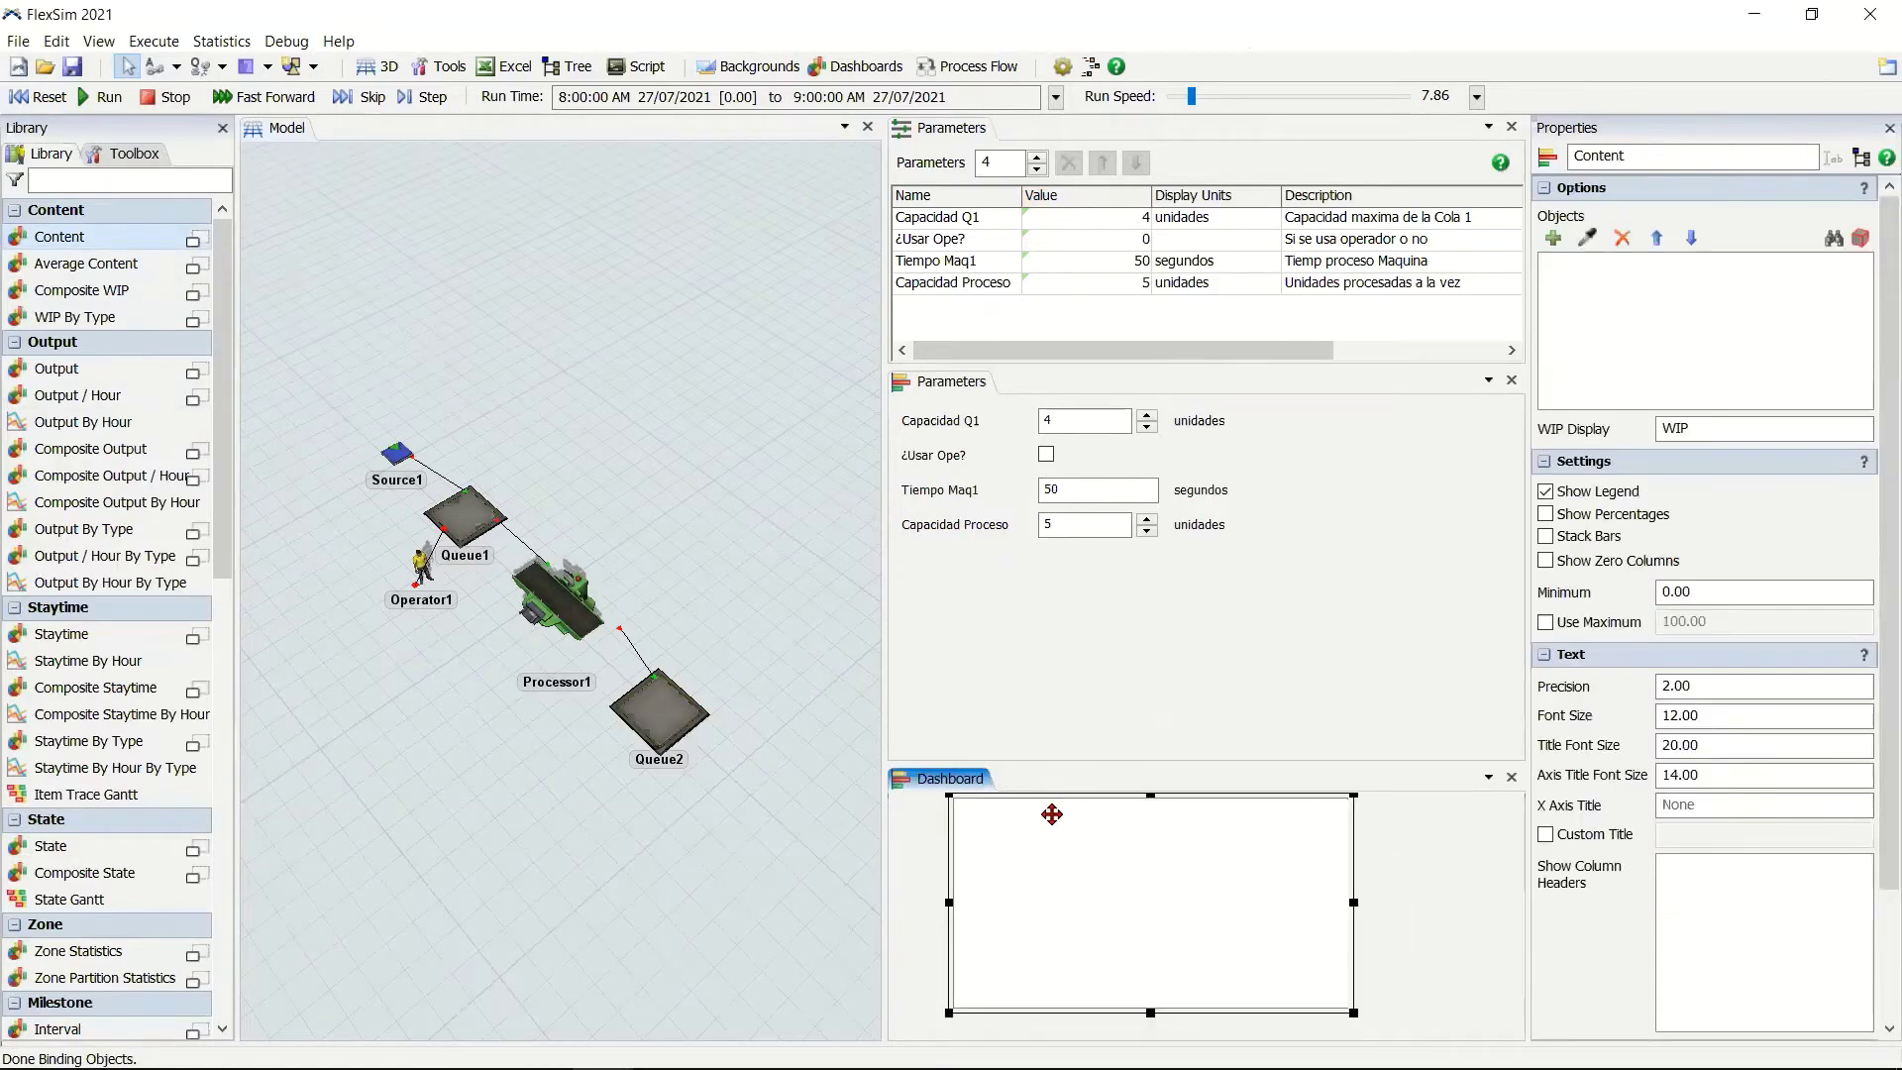
pyautogui.rightClick(1078, 871)
pyautogui.click(1169, 819)
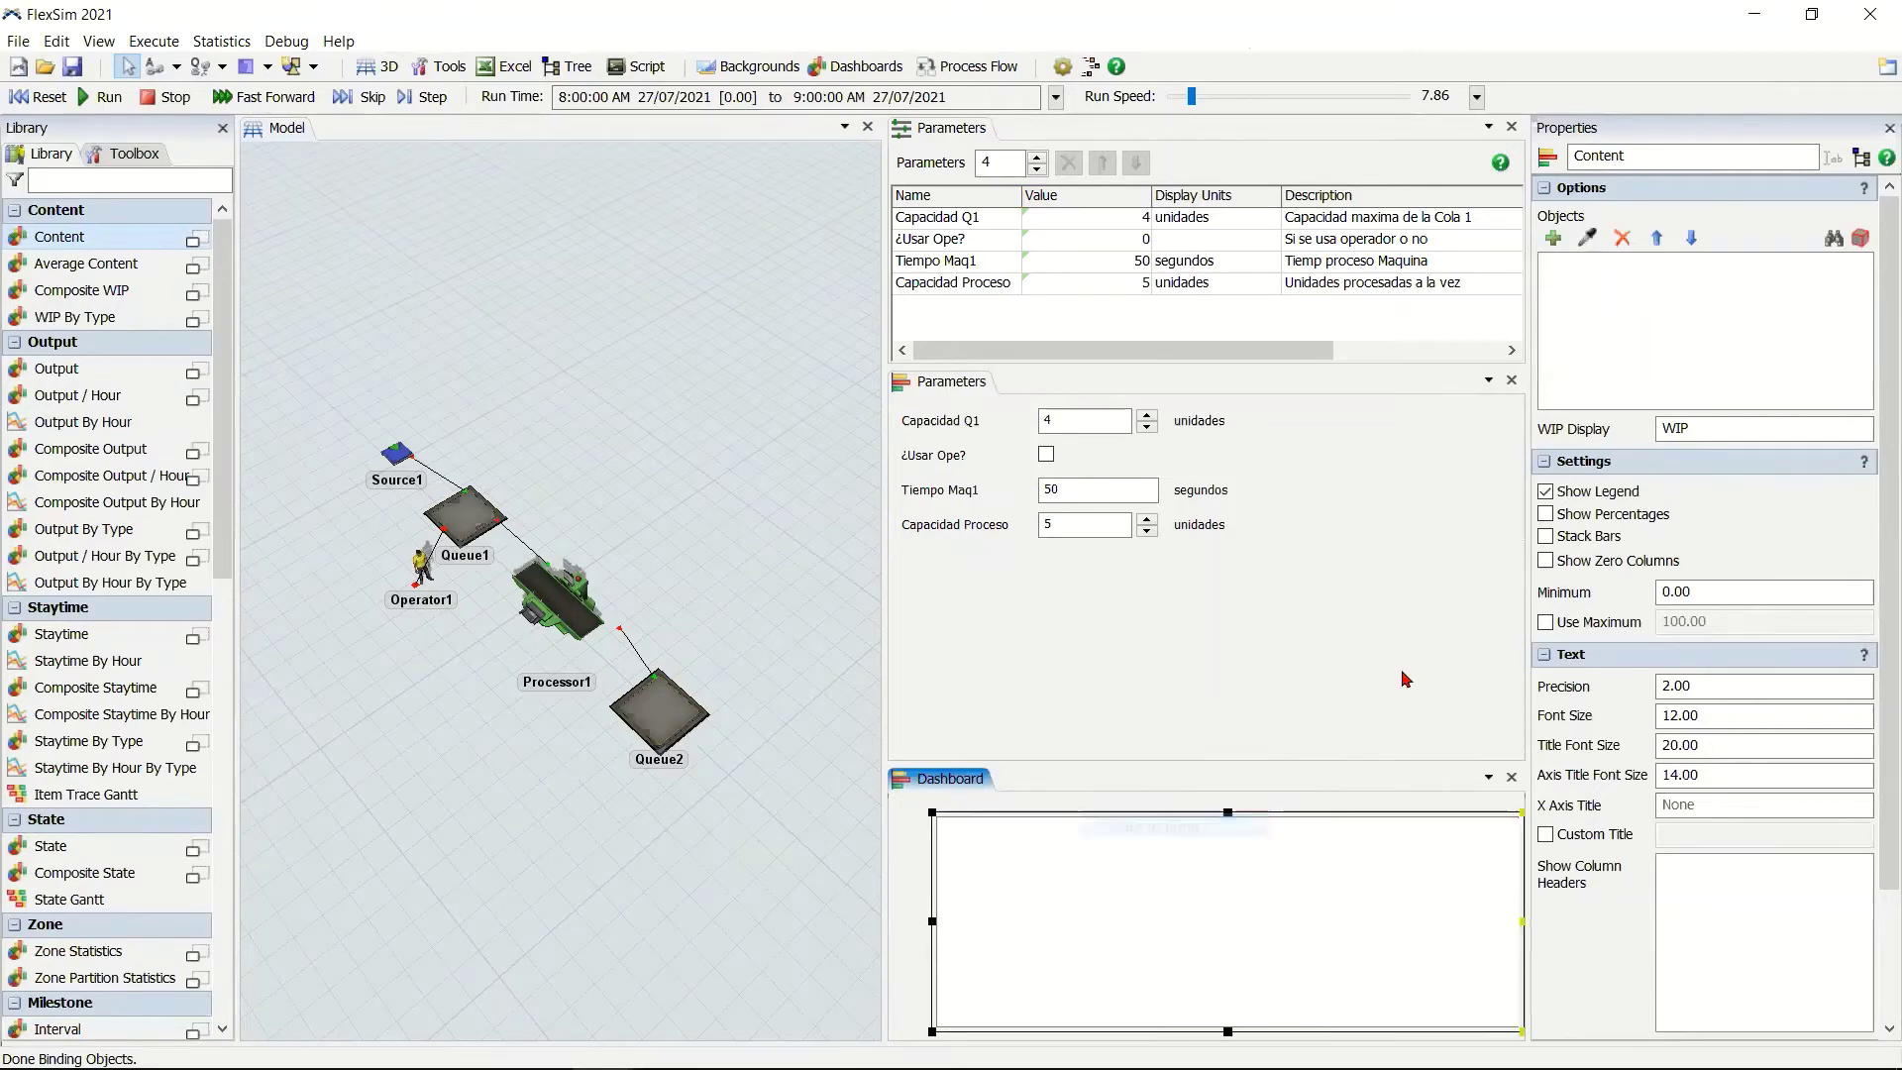
pyautogui.click(1586, 238)
pyautogui.click(660, 712)
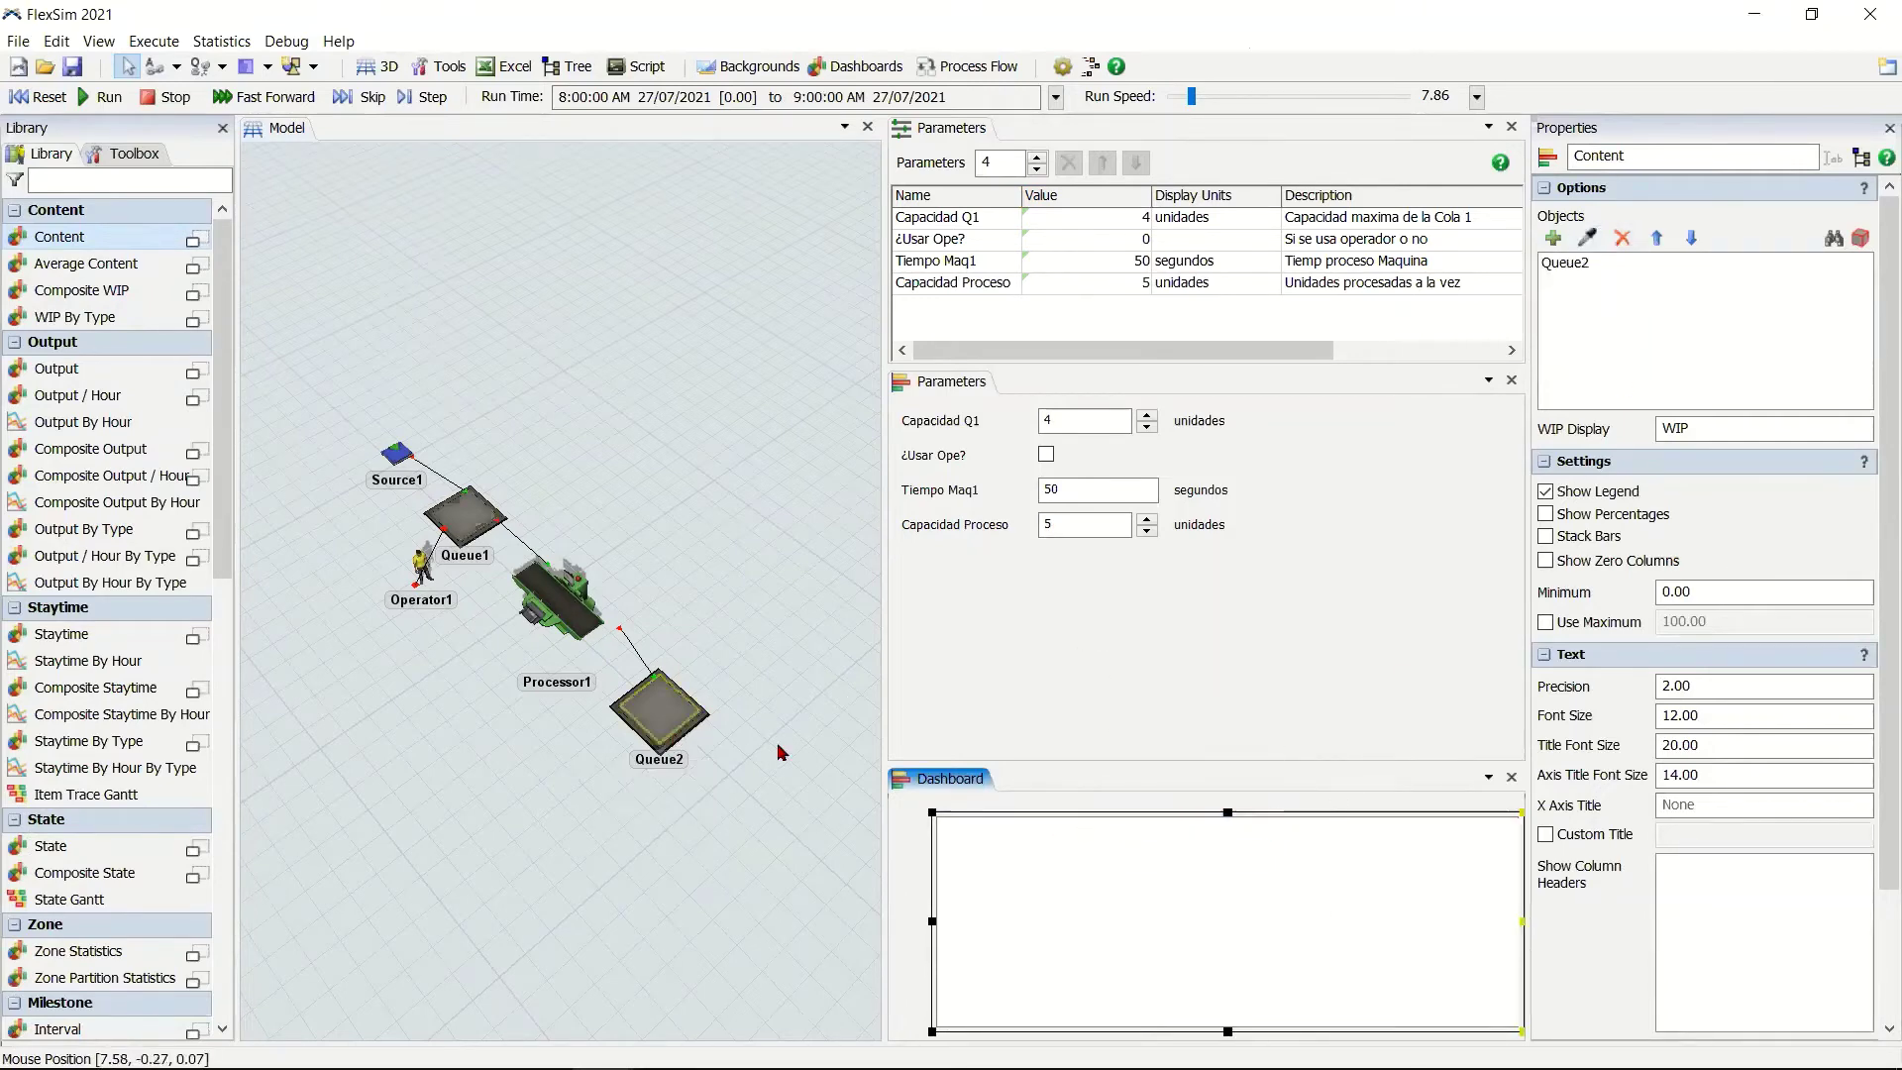
pyautogui.moveTo(932, 921); pyautogui.dragTo(913, 921)
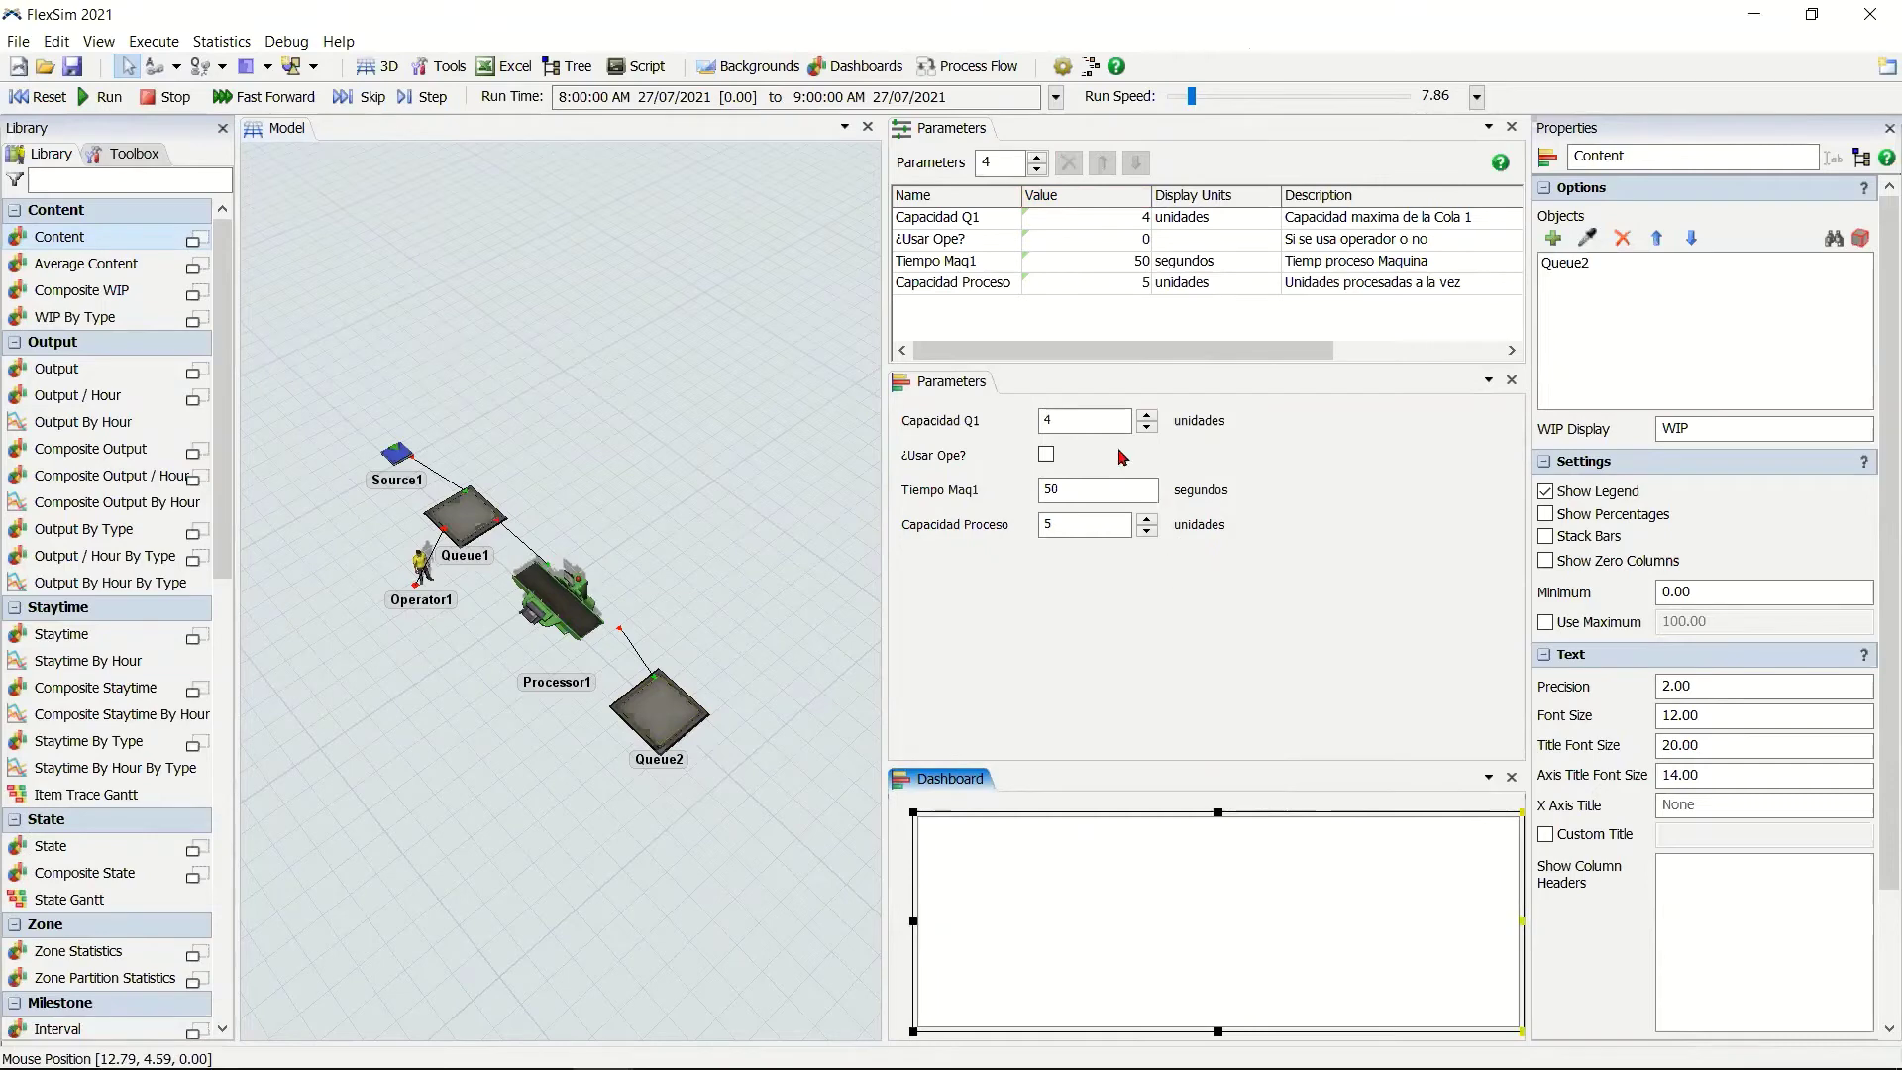
# Set the Capacidad Q1 parameter to 50 unidades and enable ¿Usar Ope? on the Parameters dashboard.
pyautogui.click(472, 542)
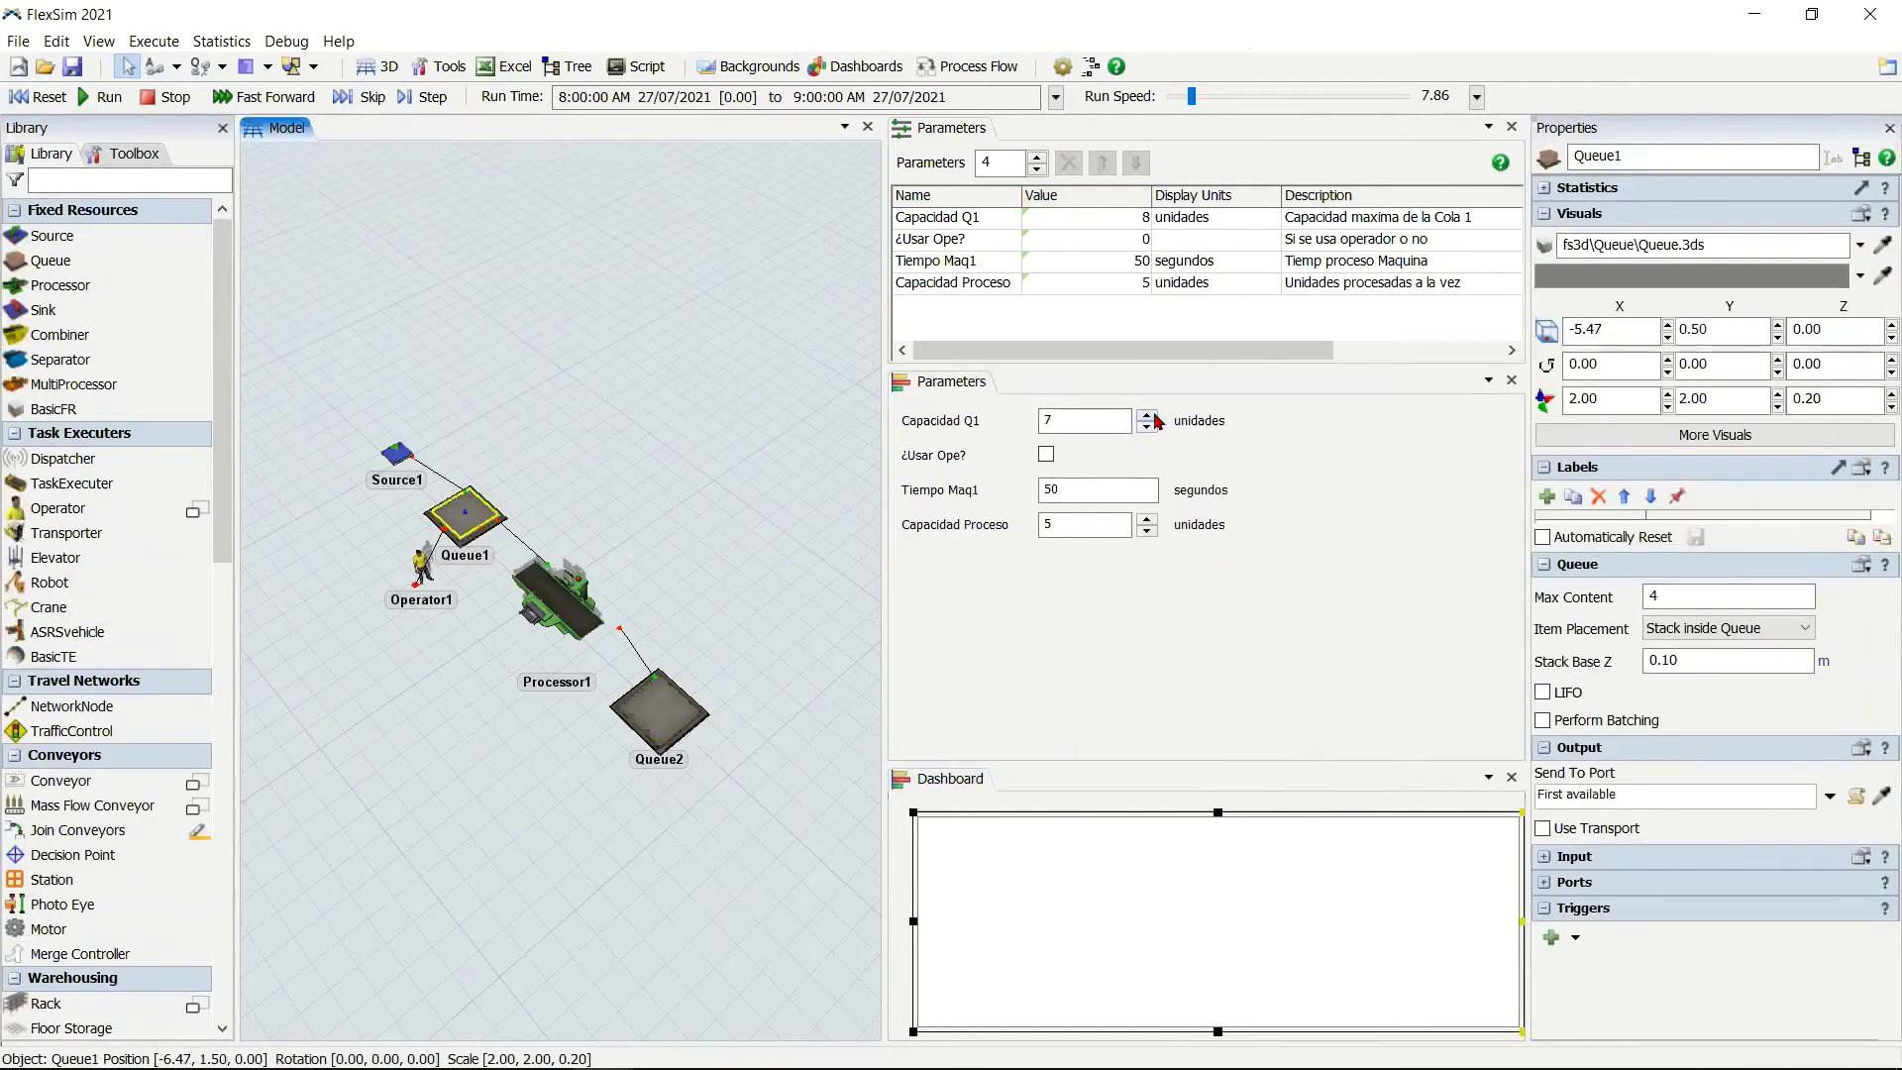
pyautogui.click(1152, 415)
pyautogui.click(1154, 415)
pyautogui.click(1149, 415)
pyautogui.click(1151, 416)
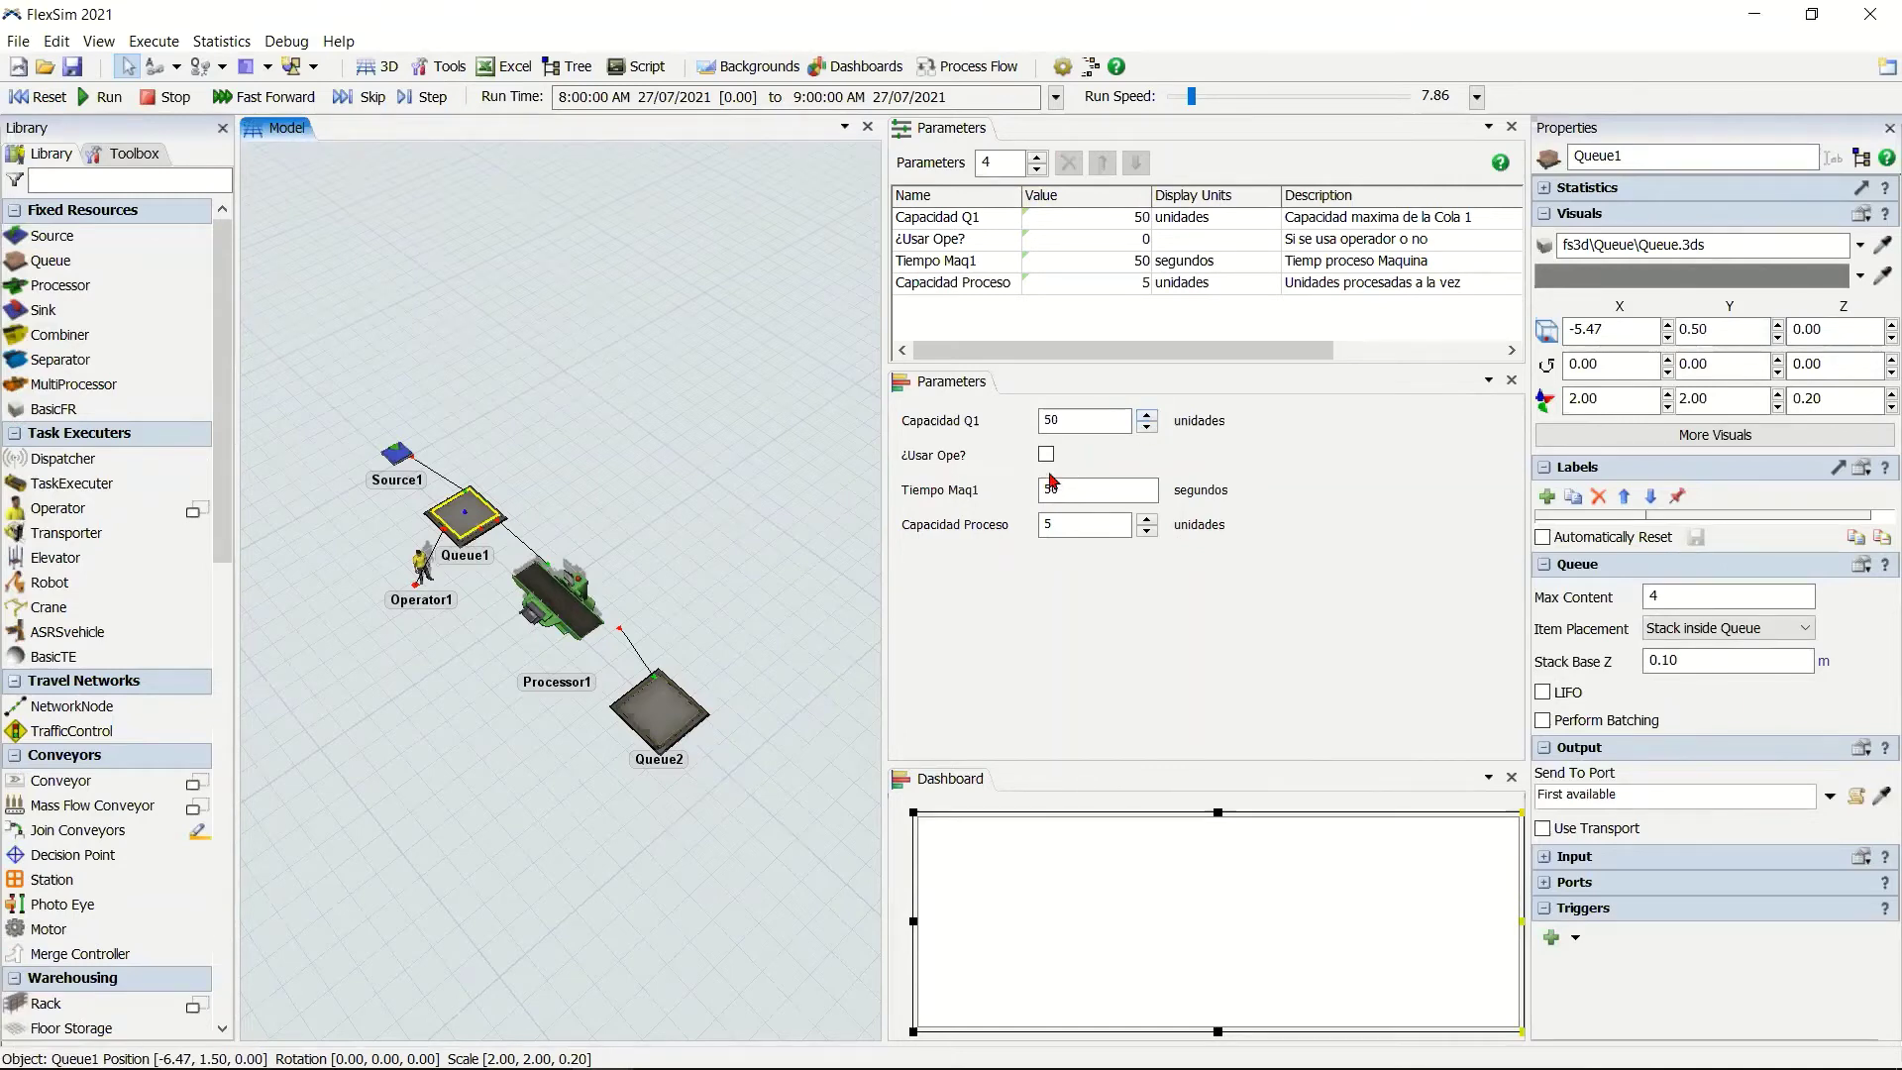
pyautogui.click(1046, 455)
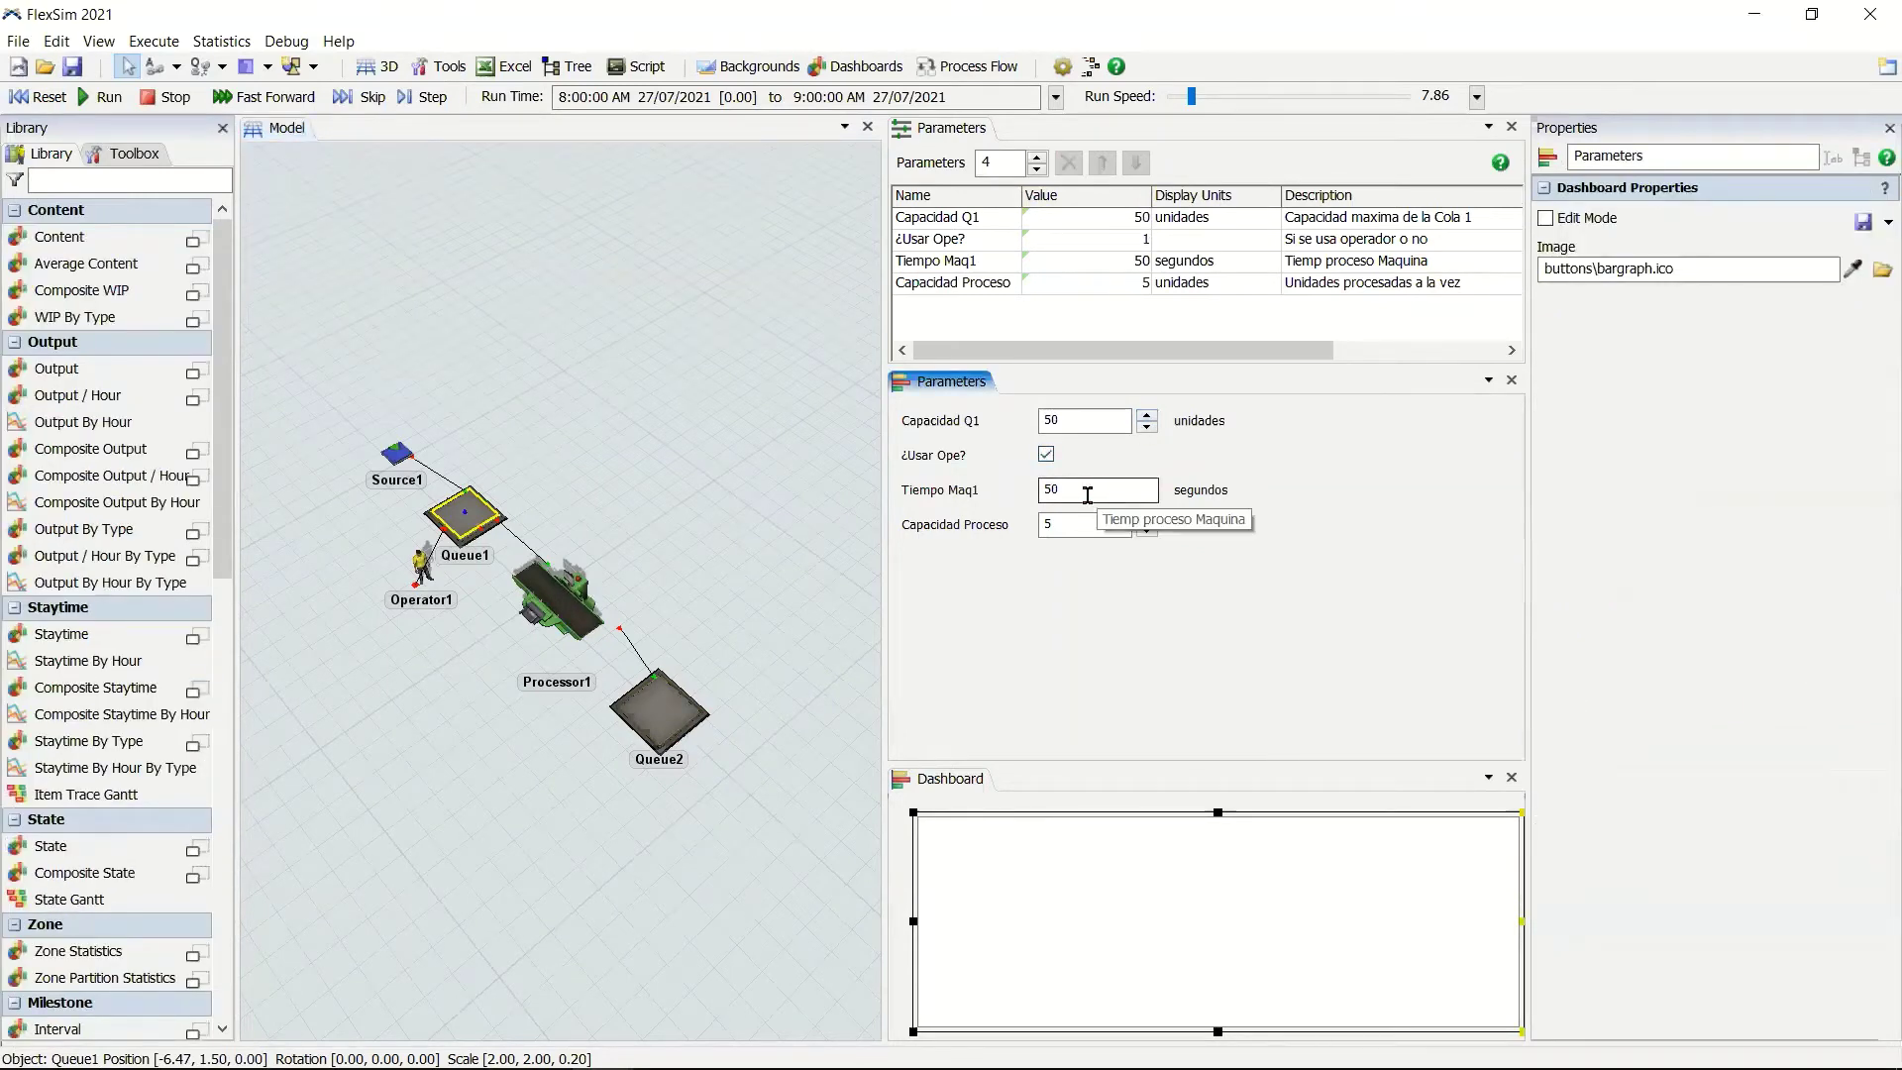
# Lower the Capacidad Proceso parameter to 1 unidad on the Parameters dashboard.
pyautogui.click(1147, 534)
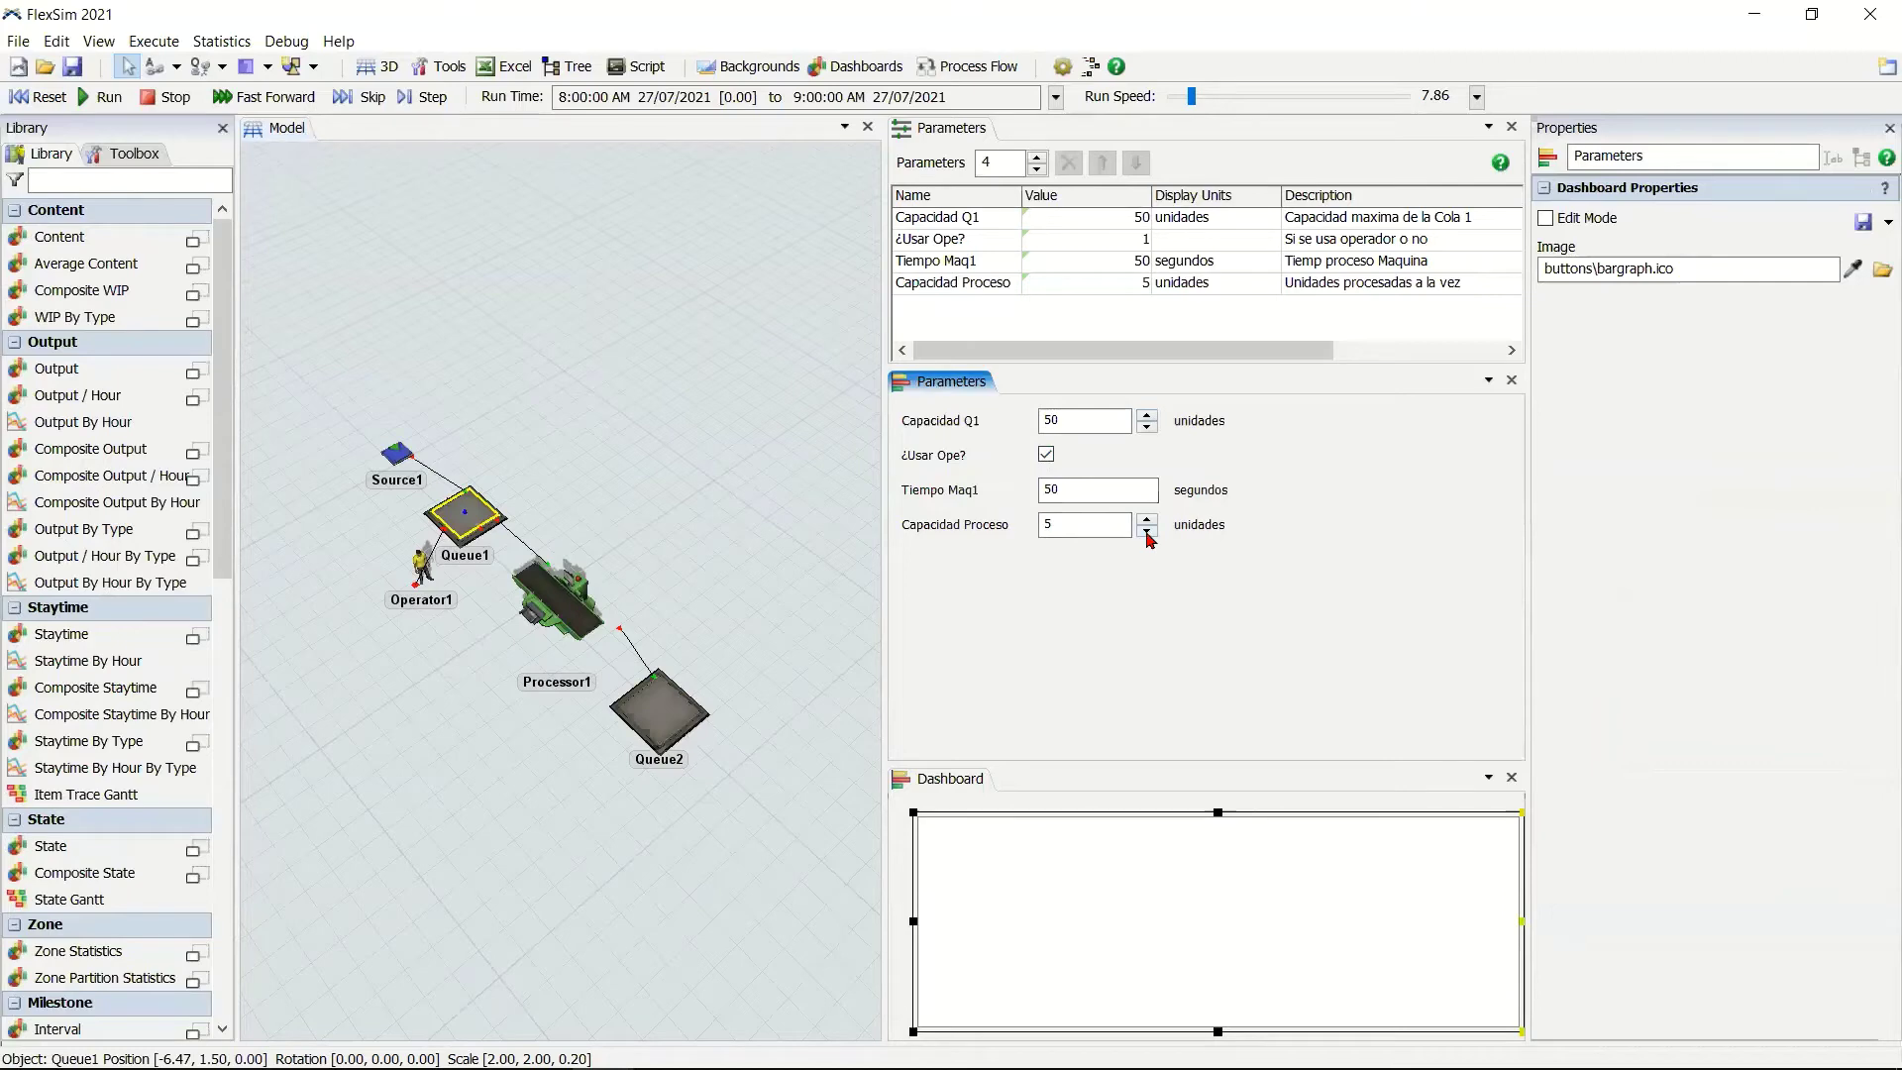
pyautogui.click(1147, 534)
pyautogui.click(1147, 534)
pyautogui.click(1147, 534)
# Reset the model and run it to the 3600-second stop time, raising the run speed to 2899.
pyautogui.click(32, 107)
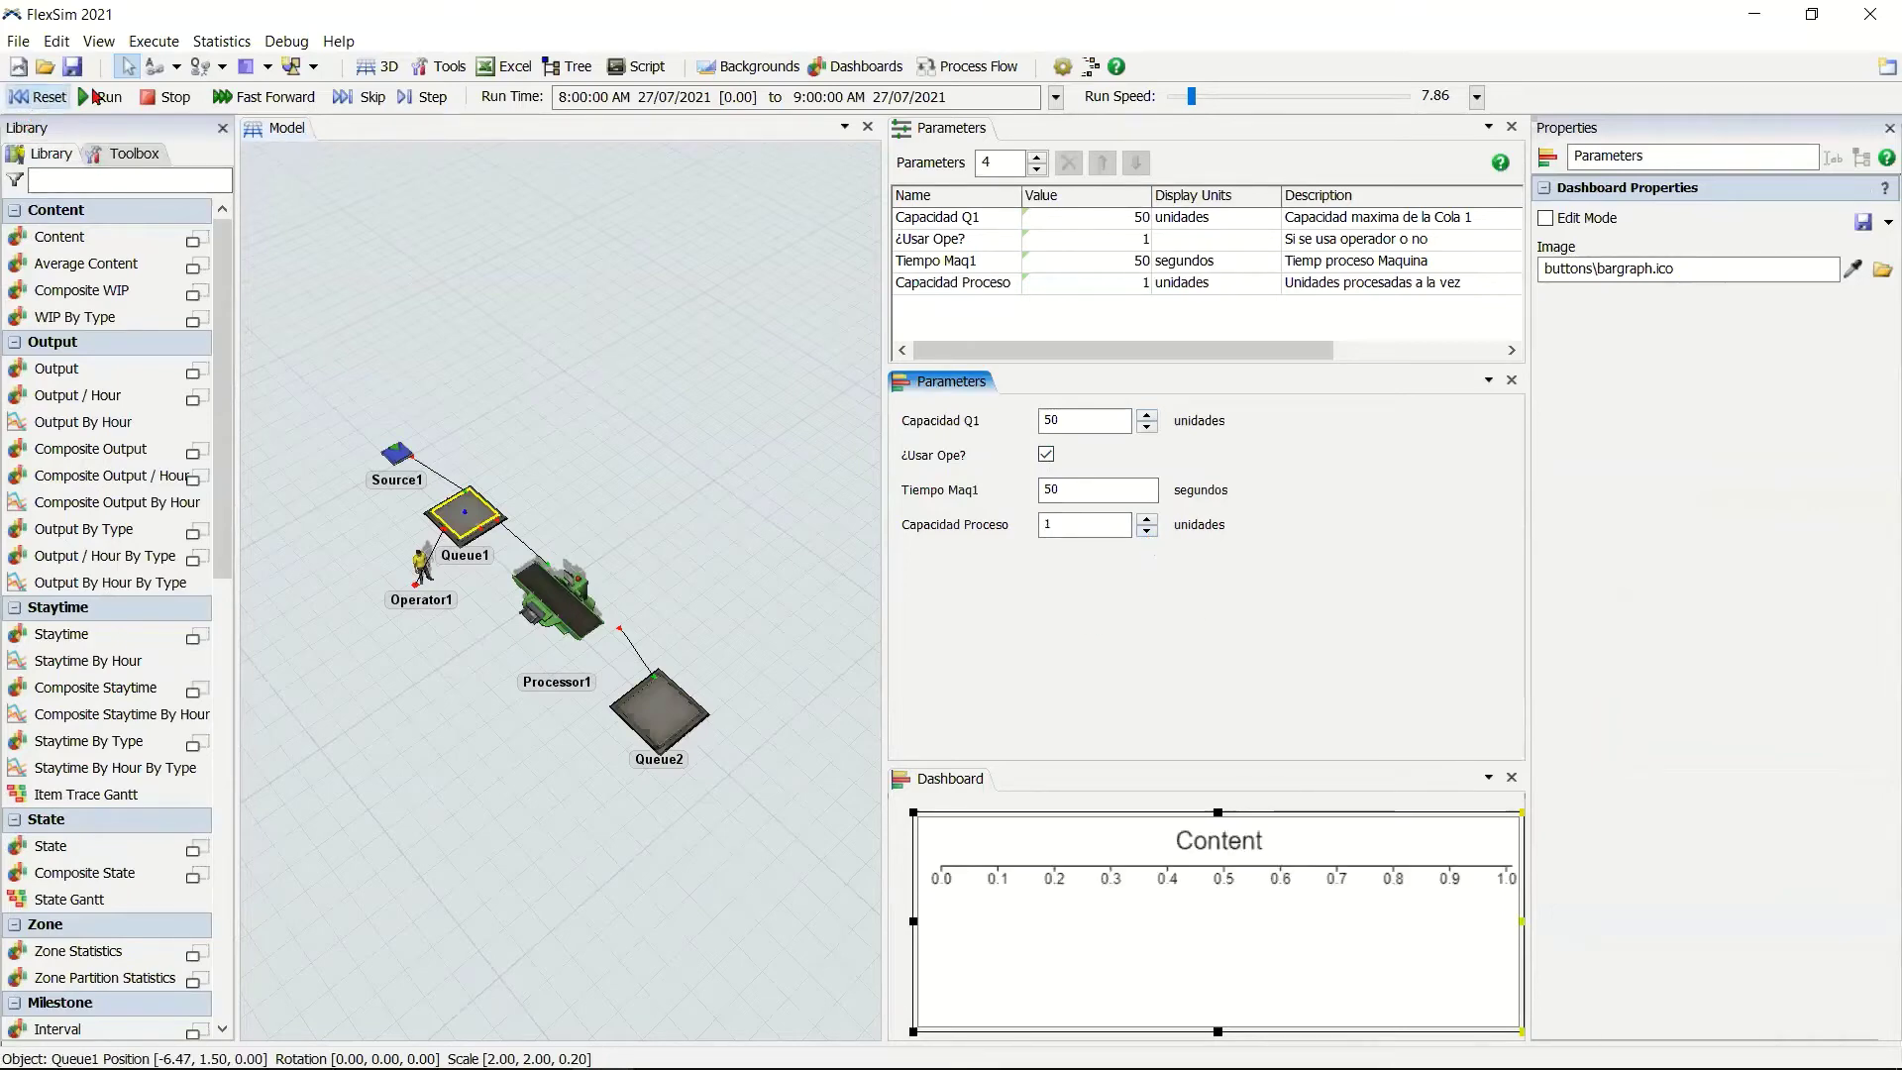
pyautogui.click(123, 98)
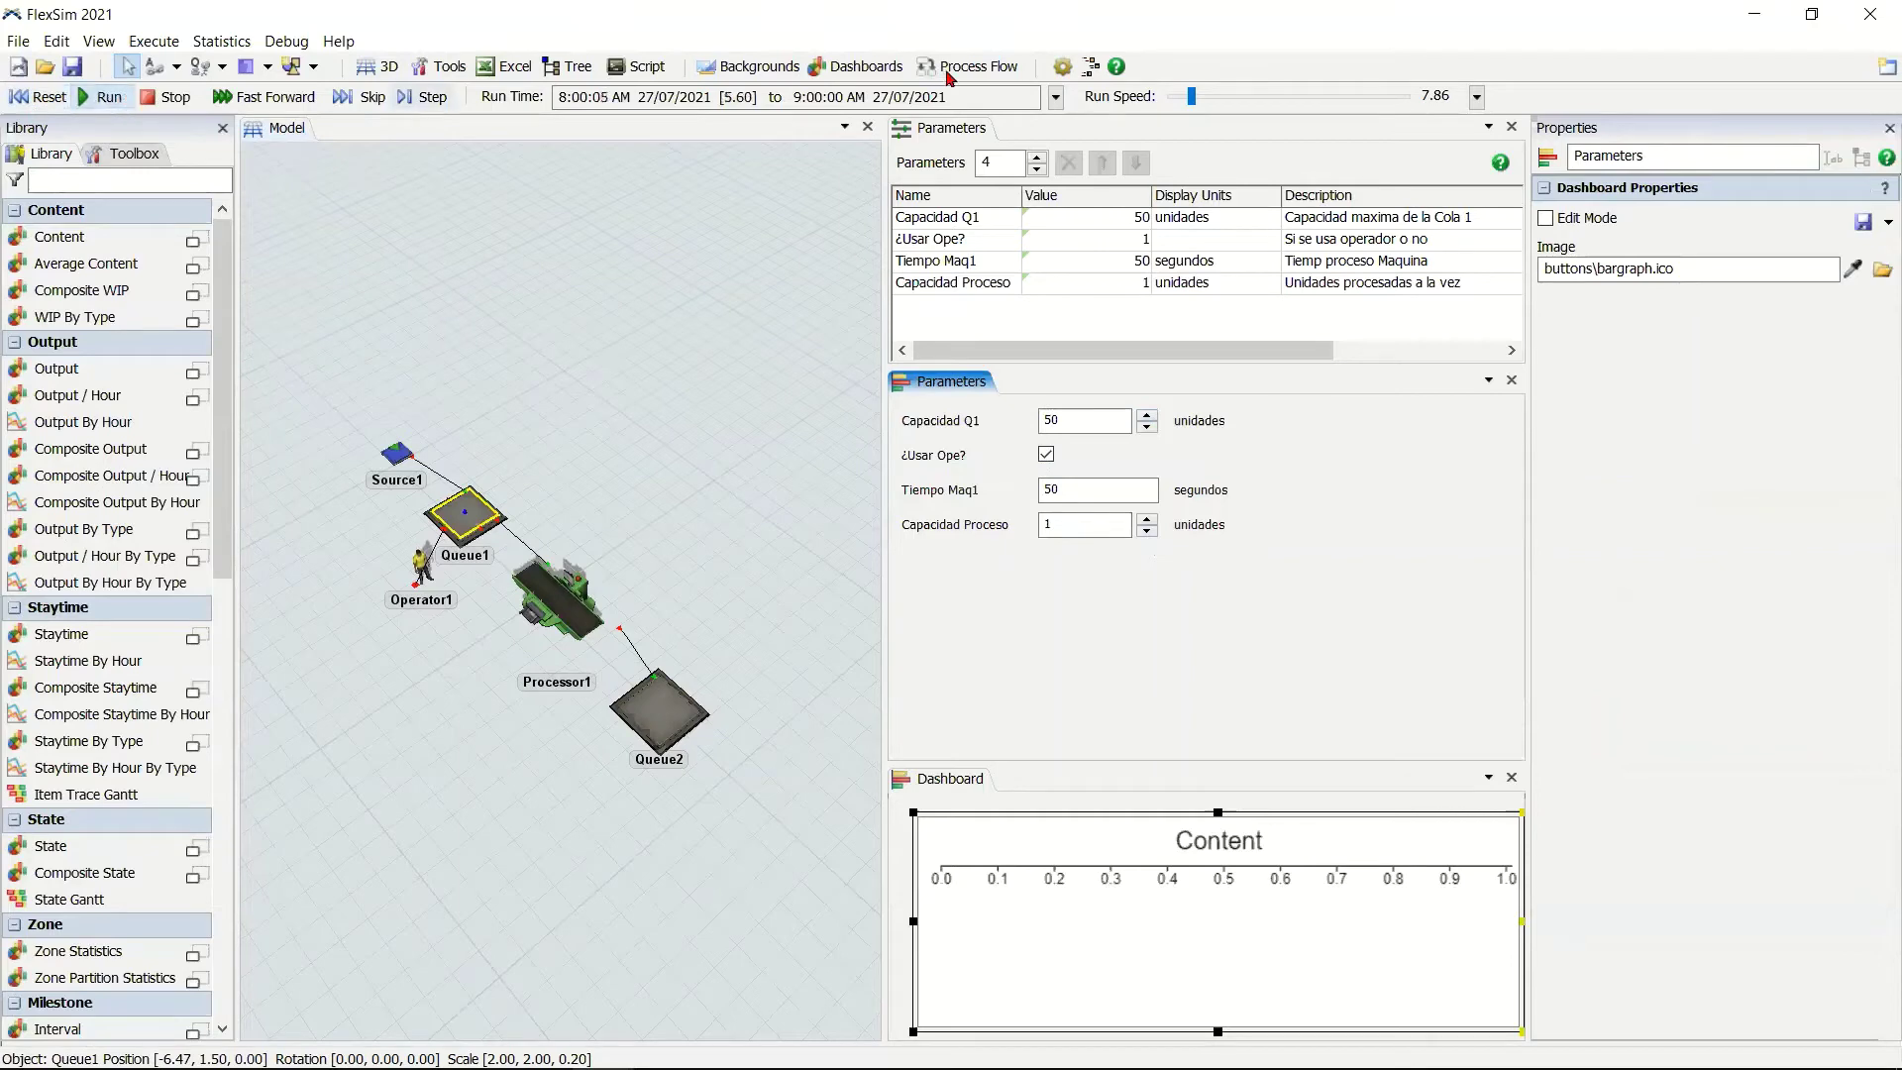
pyautogui.click(1189, 102)
pyautogui.scroll(-4, 1192, 107)
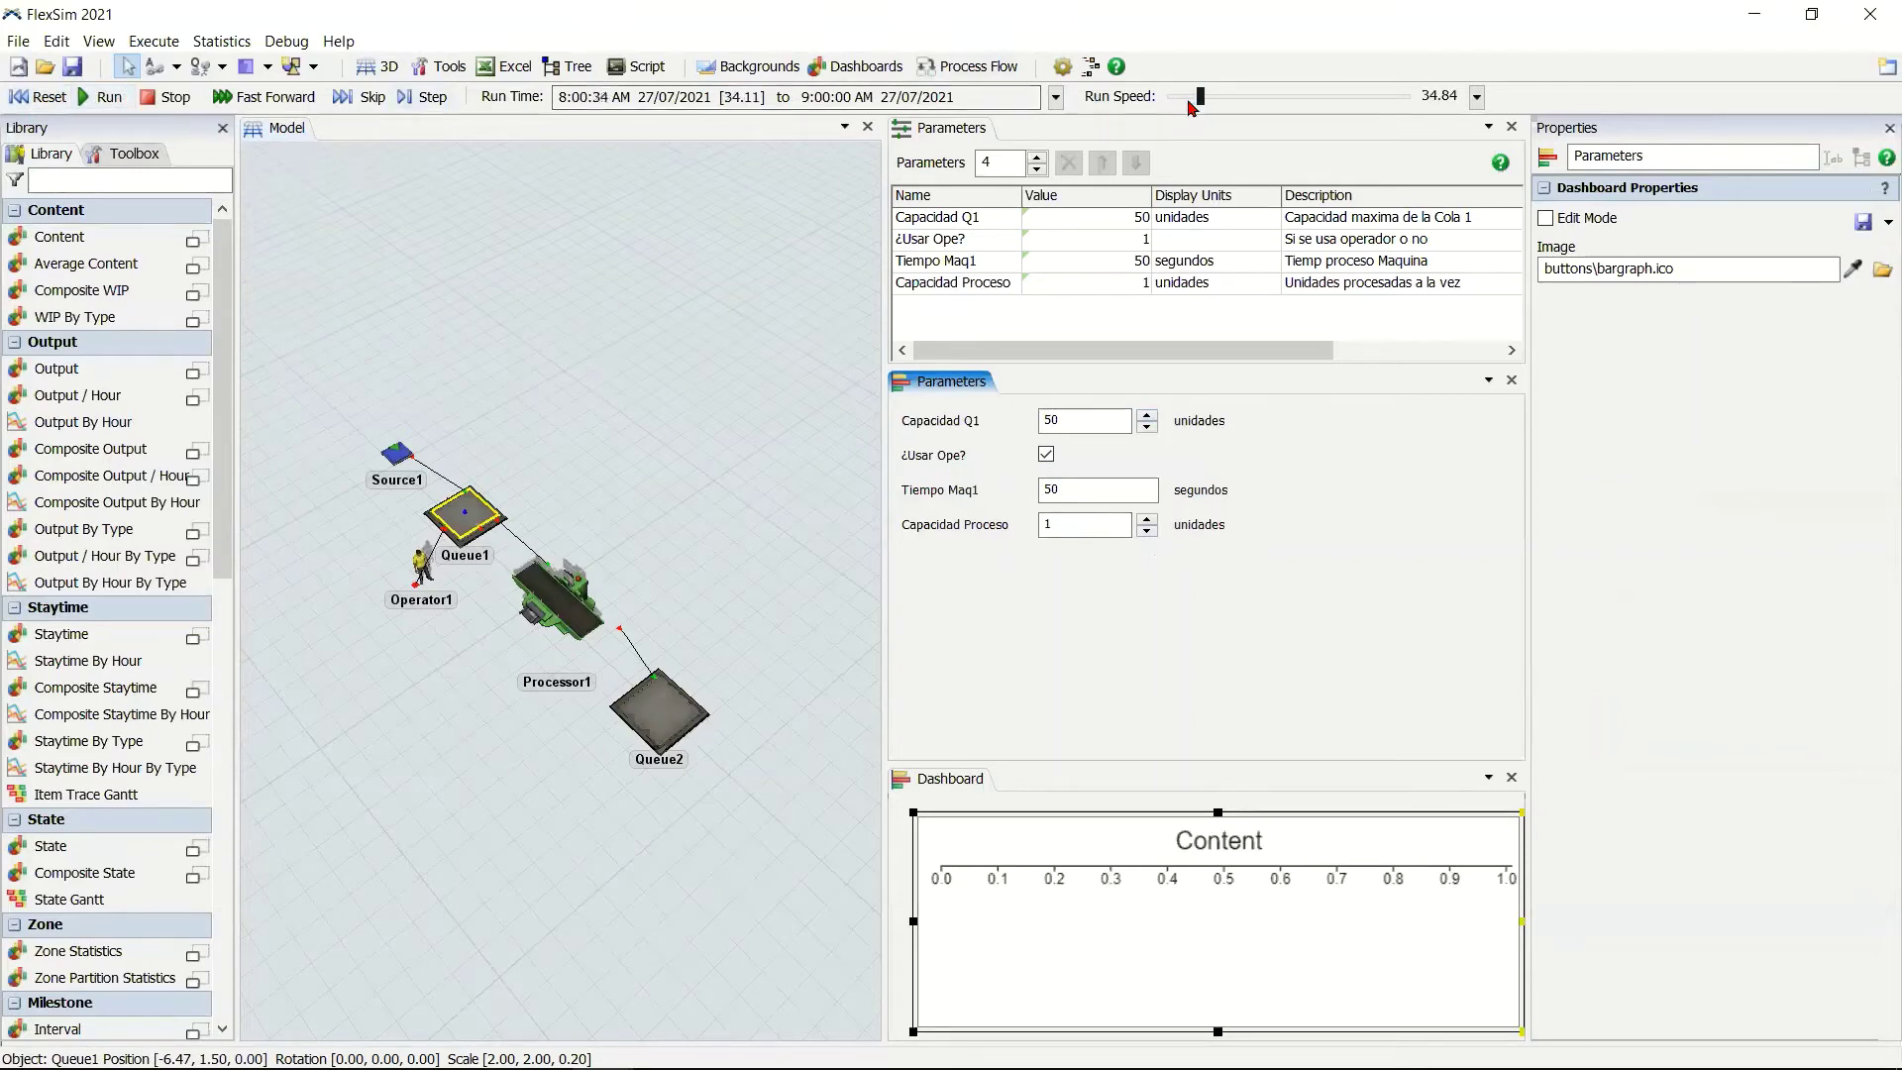
pyautogui.scroll(-3, 1191, 107)
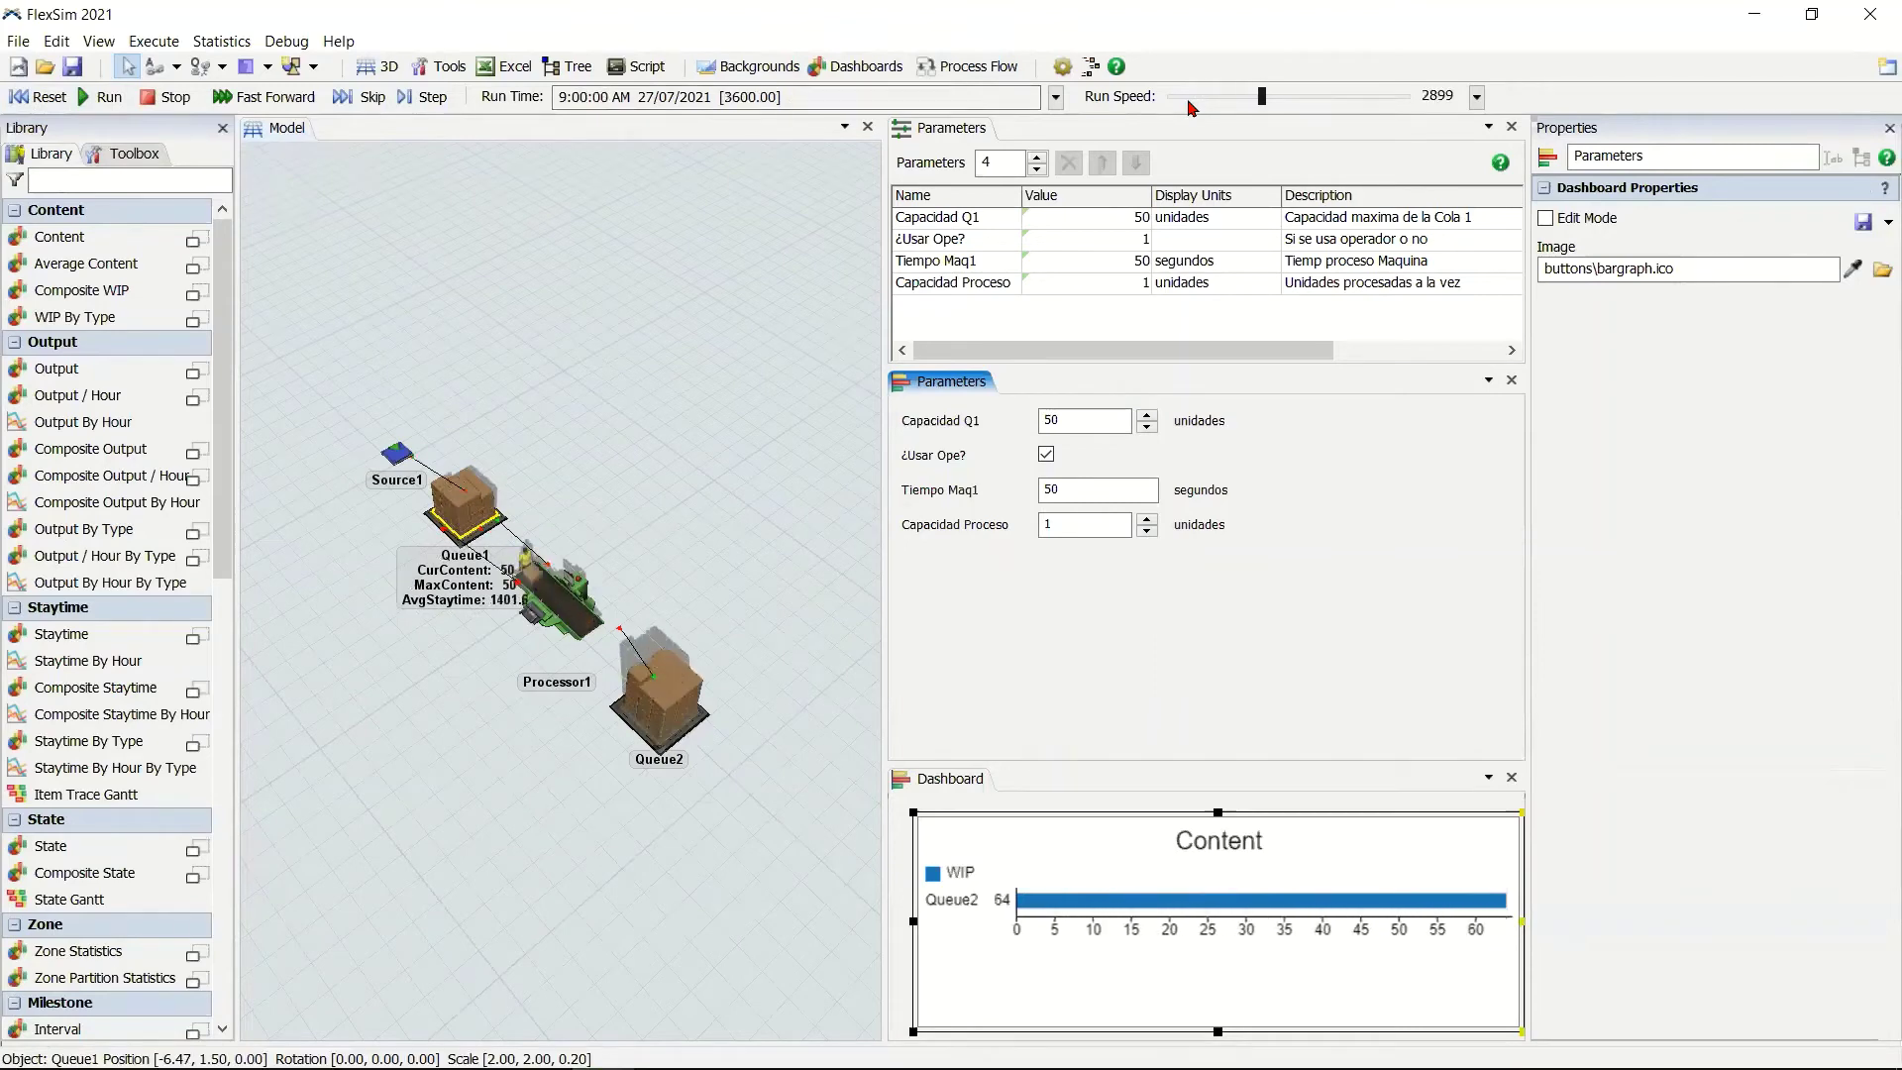
pyautogui.scroll(-1, 1186, 98)
pyautogui.click(736, 814)
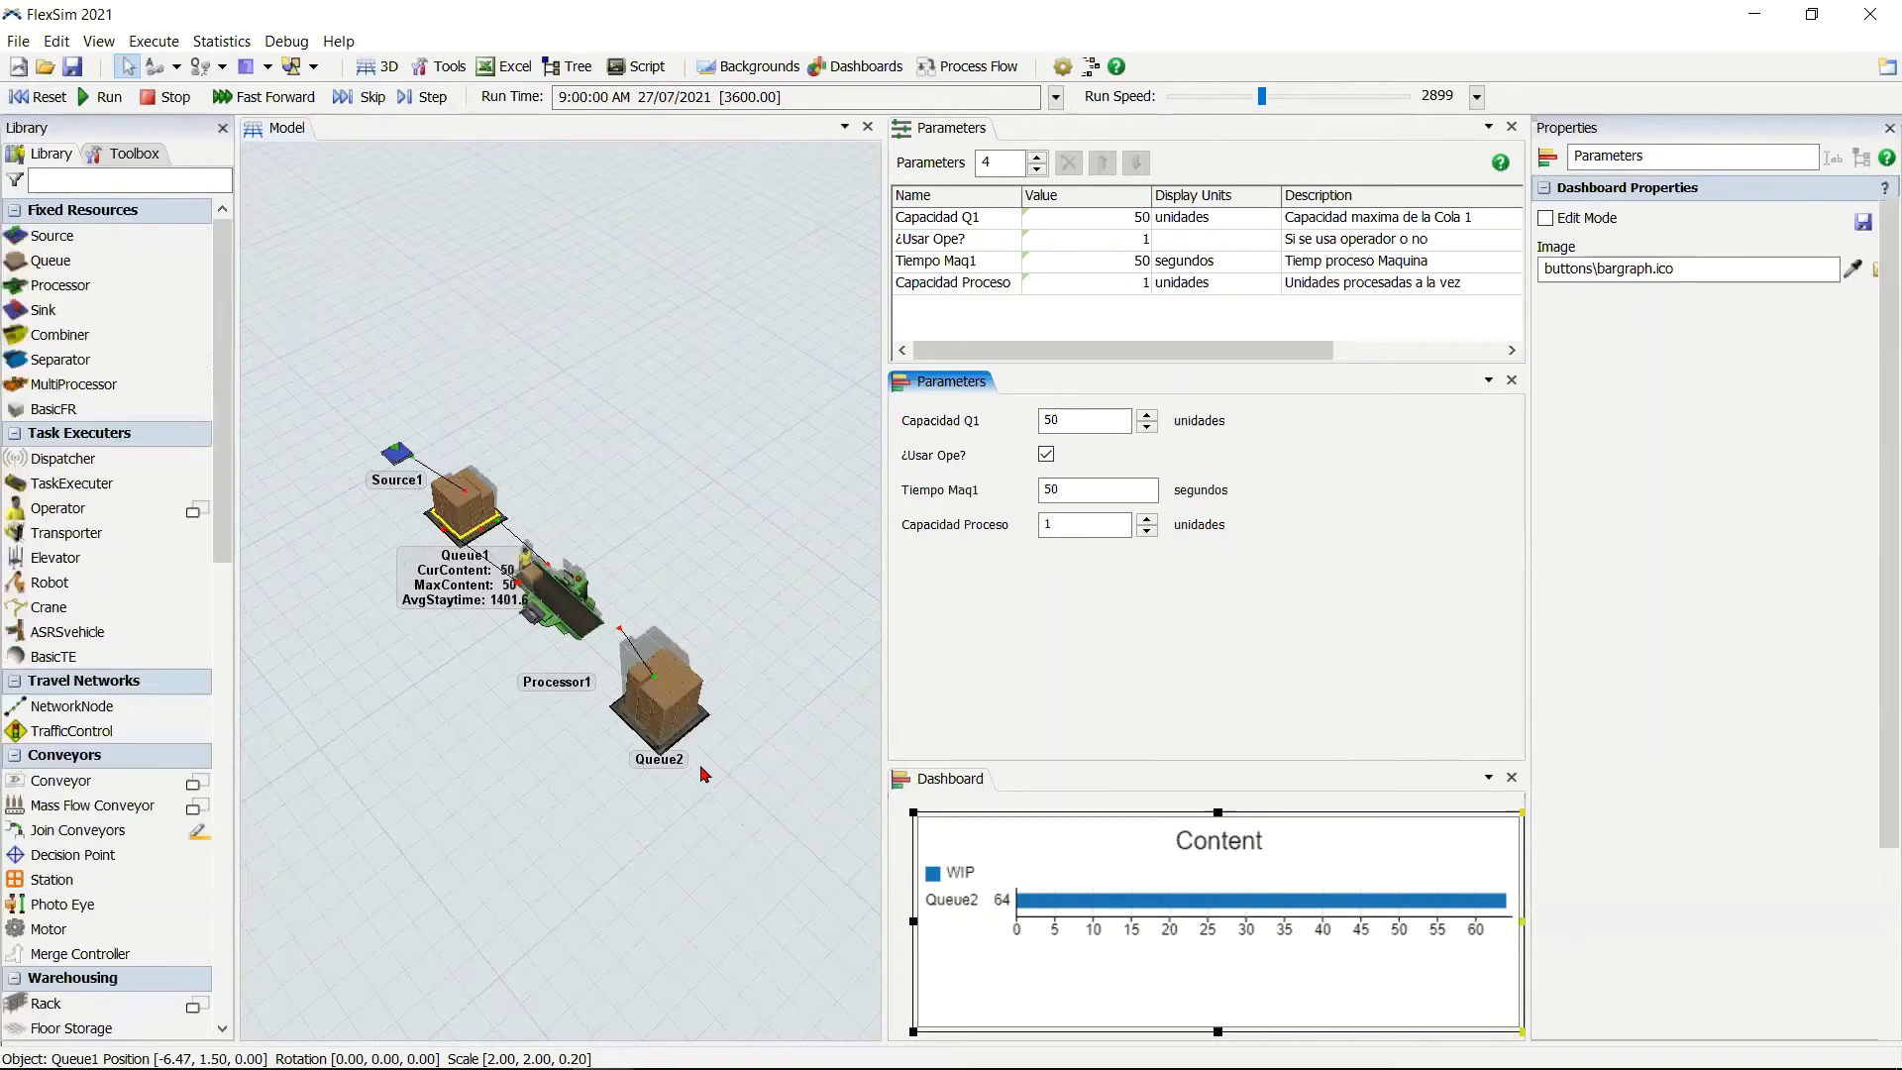
pyautogui.scroll(2, 696, 762)
pyautogui.scroll(-2, 697, 767)
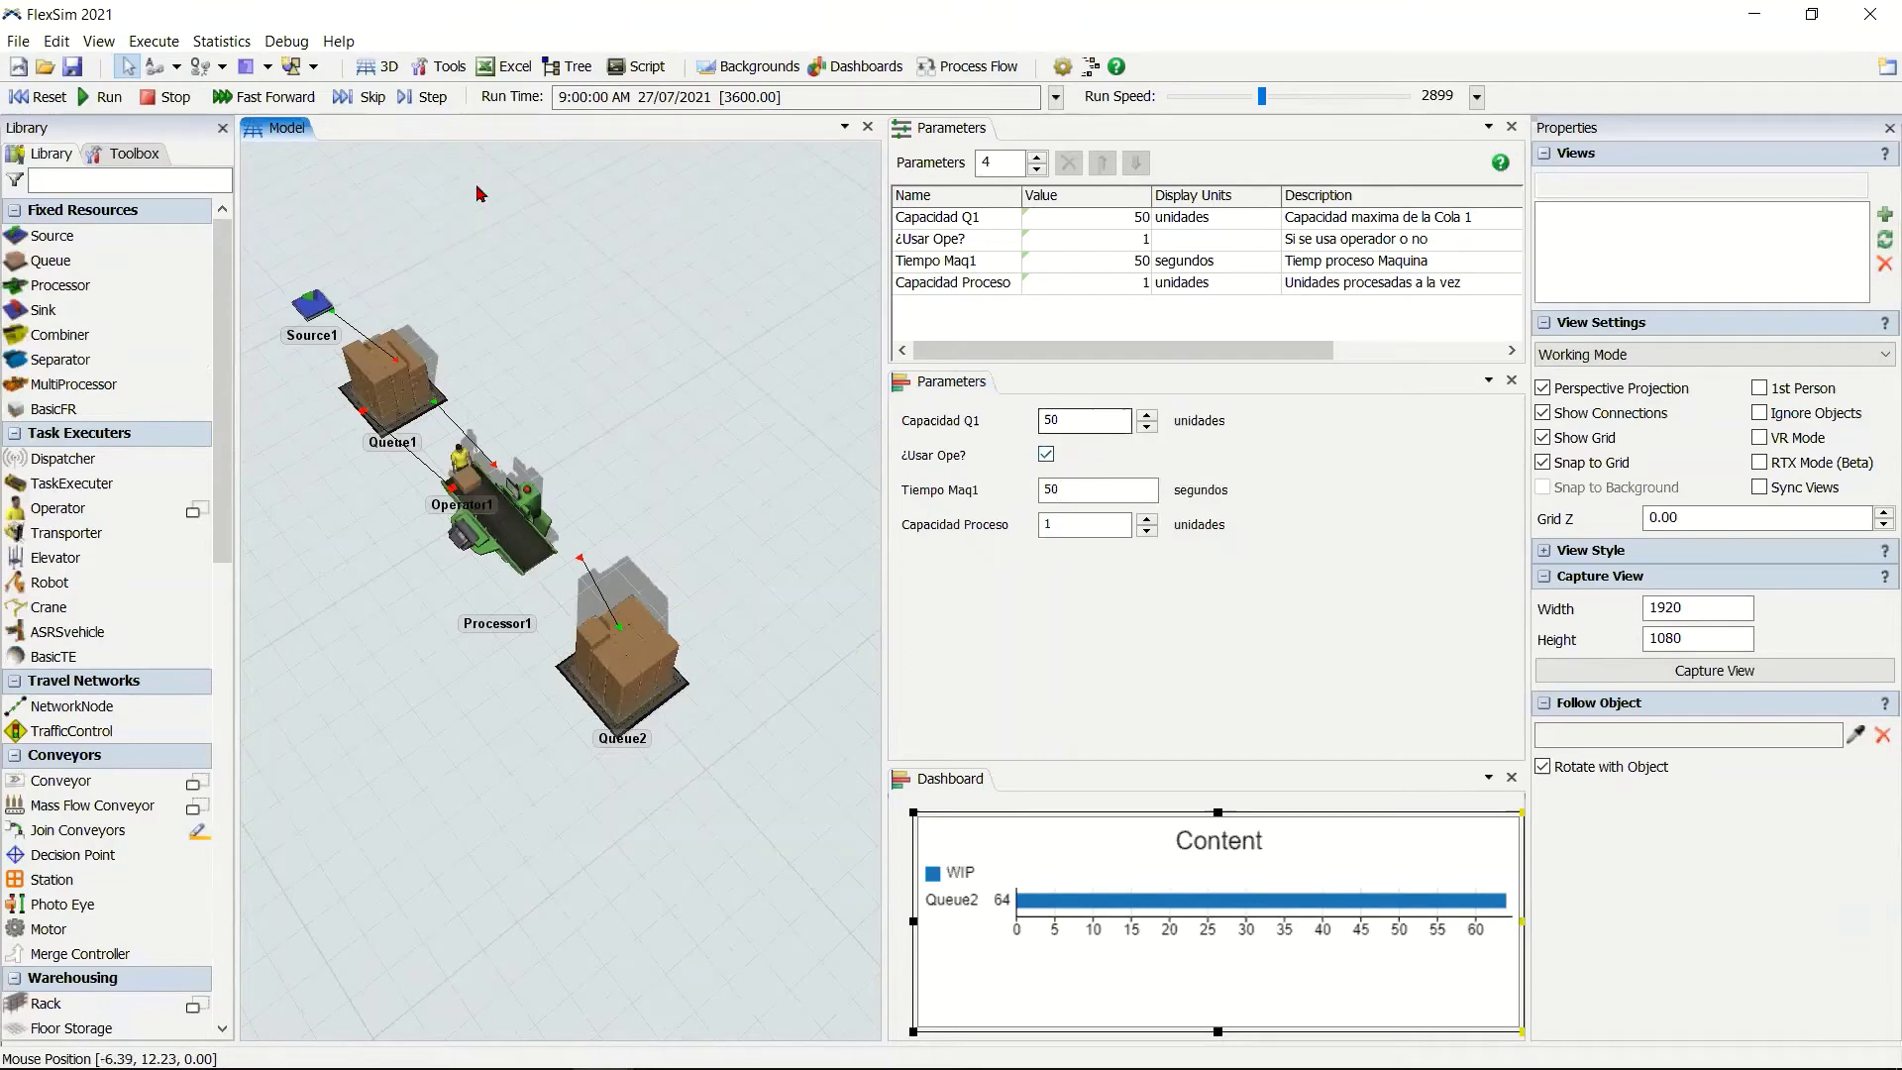
# Set the Tiempo Maq1 parameter to 30 segundos, and run the model from a reset to its stop time.
pyautogui.click(40, 96)
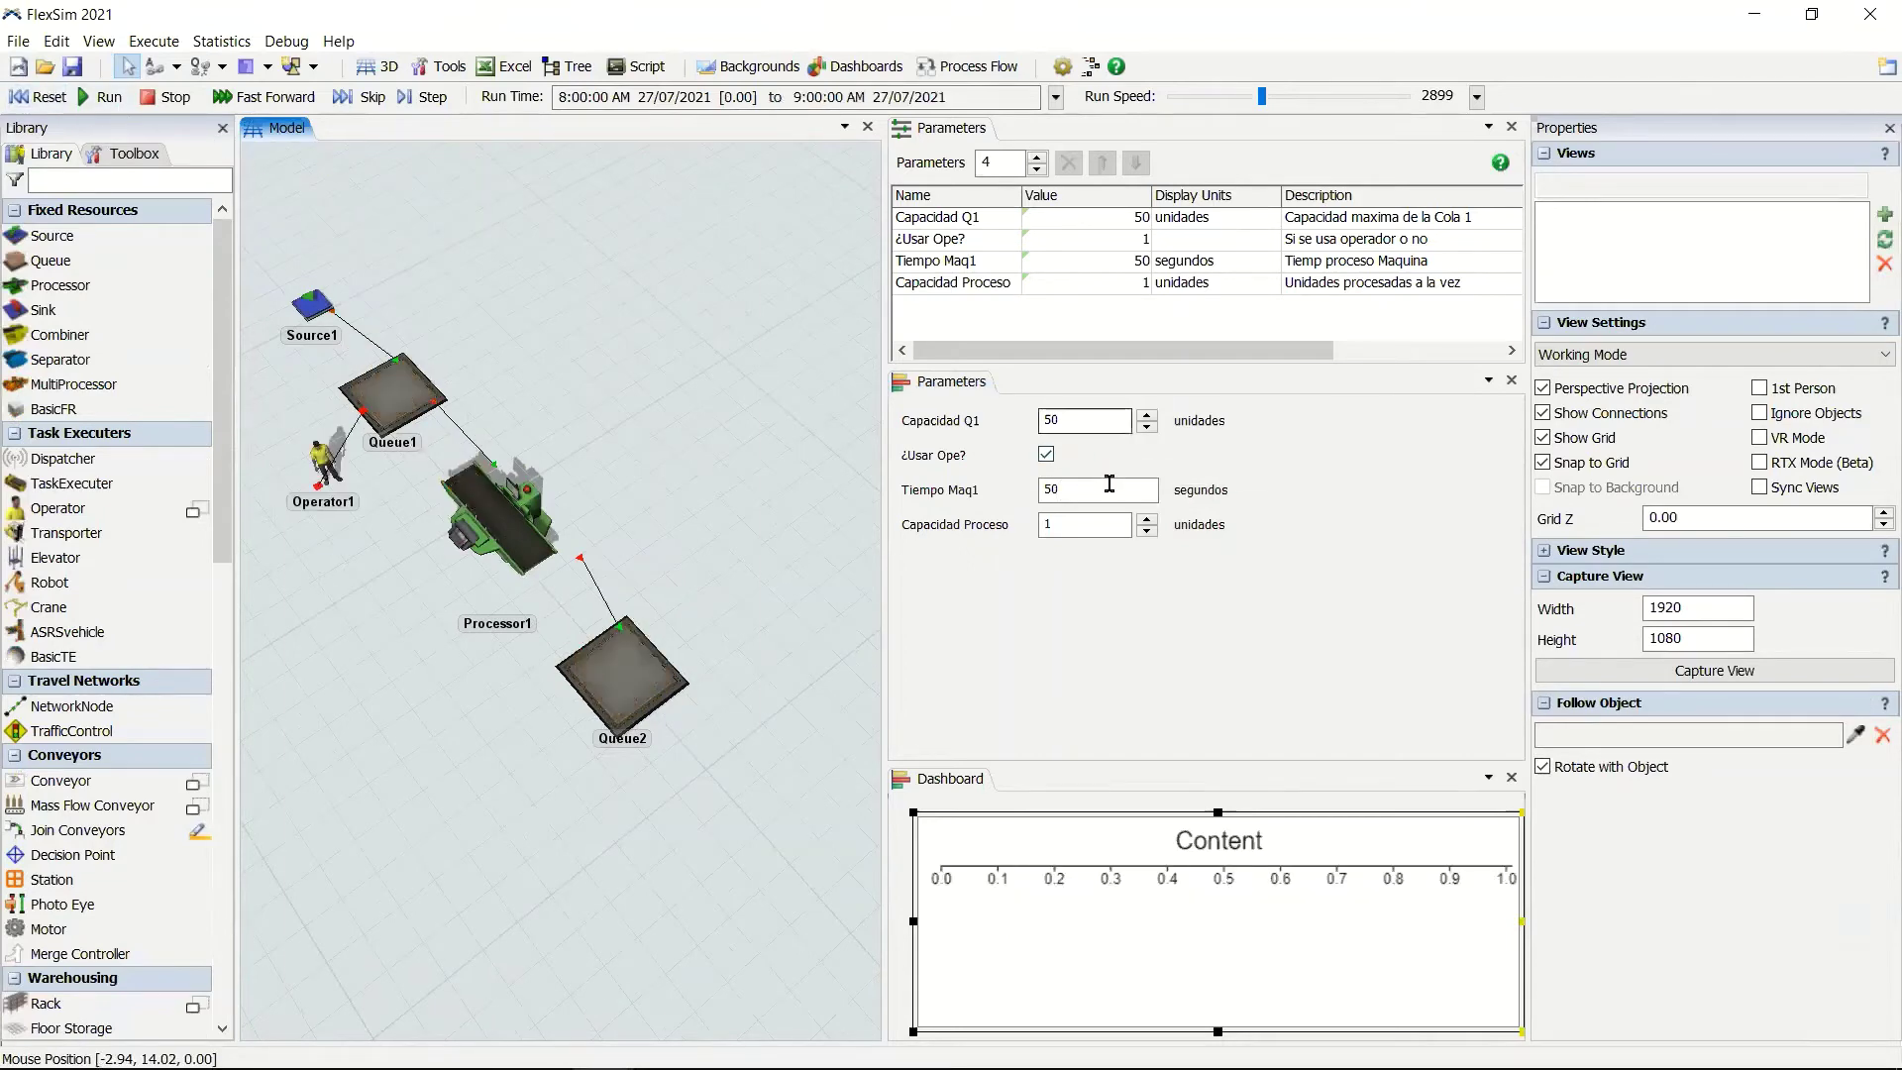
pyautogui.click(1042, 491)
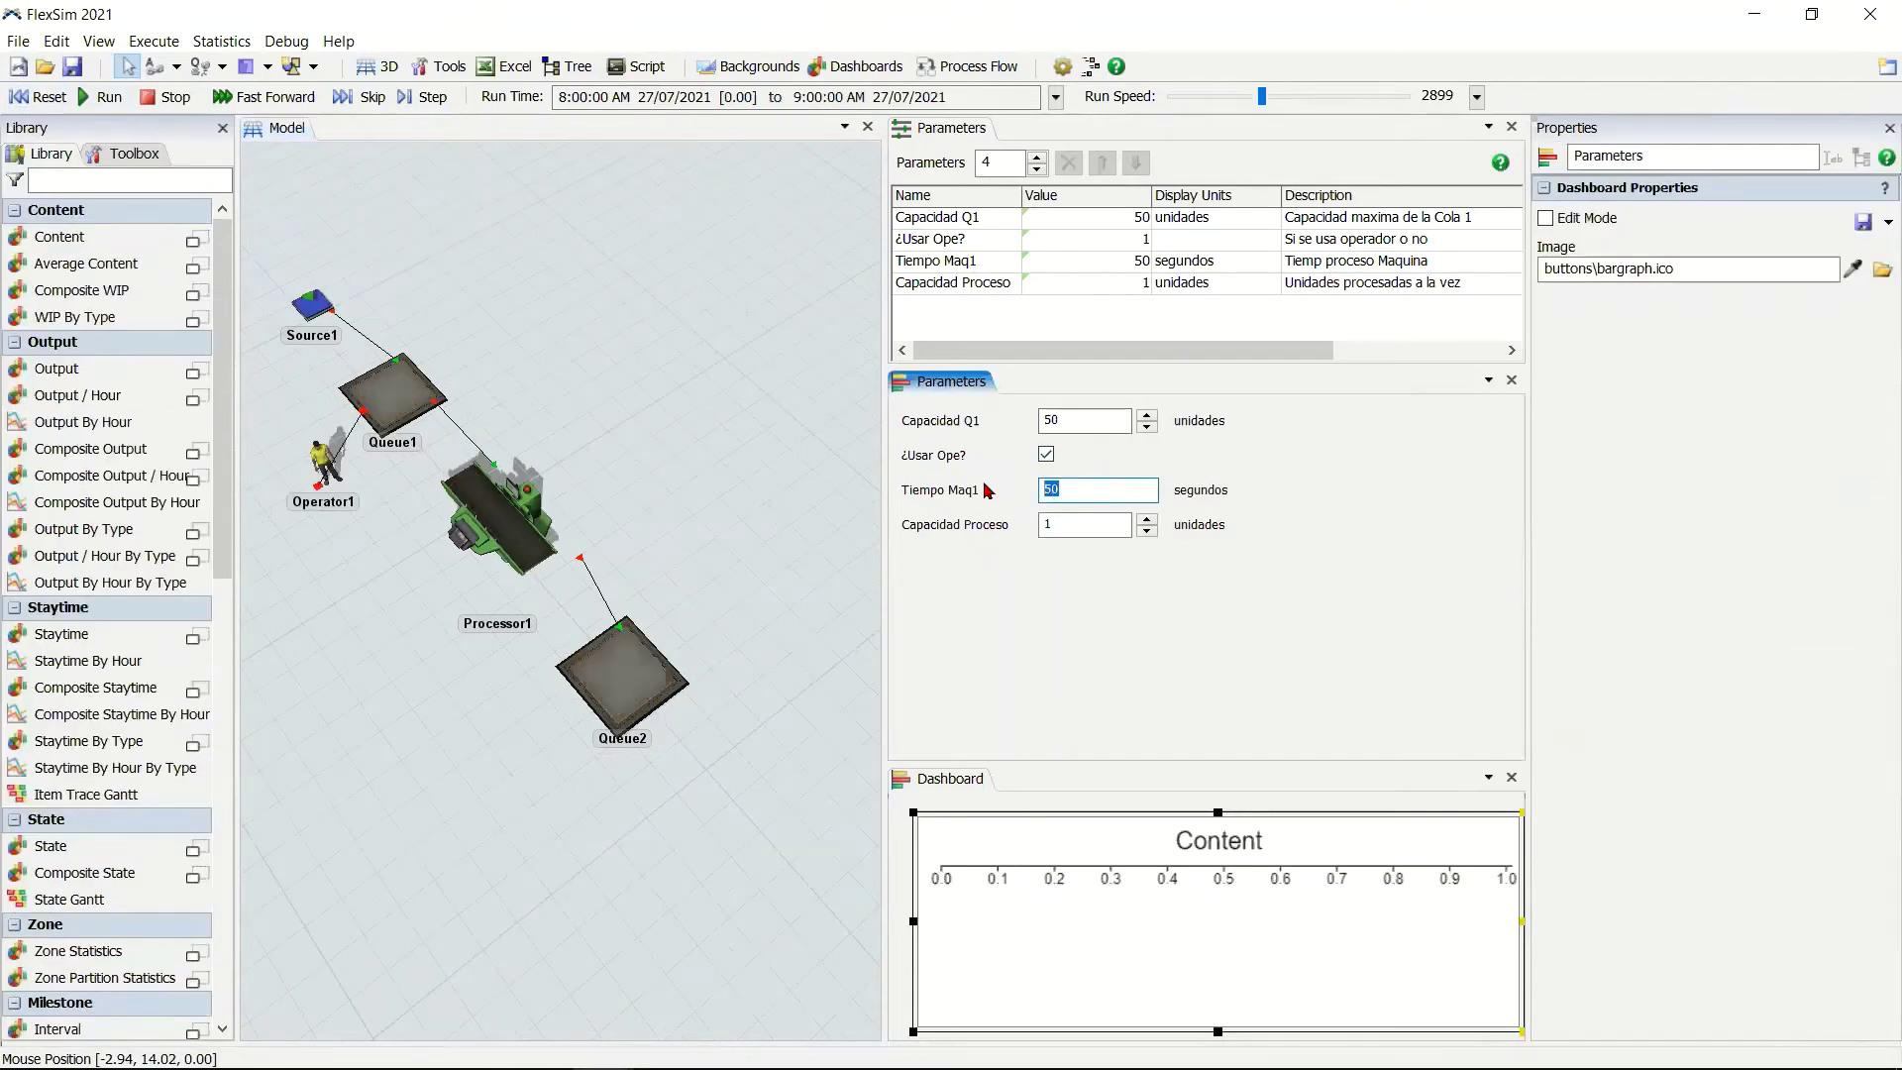
pyautogui.write('30')
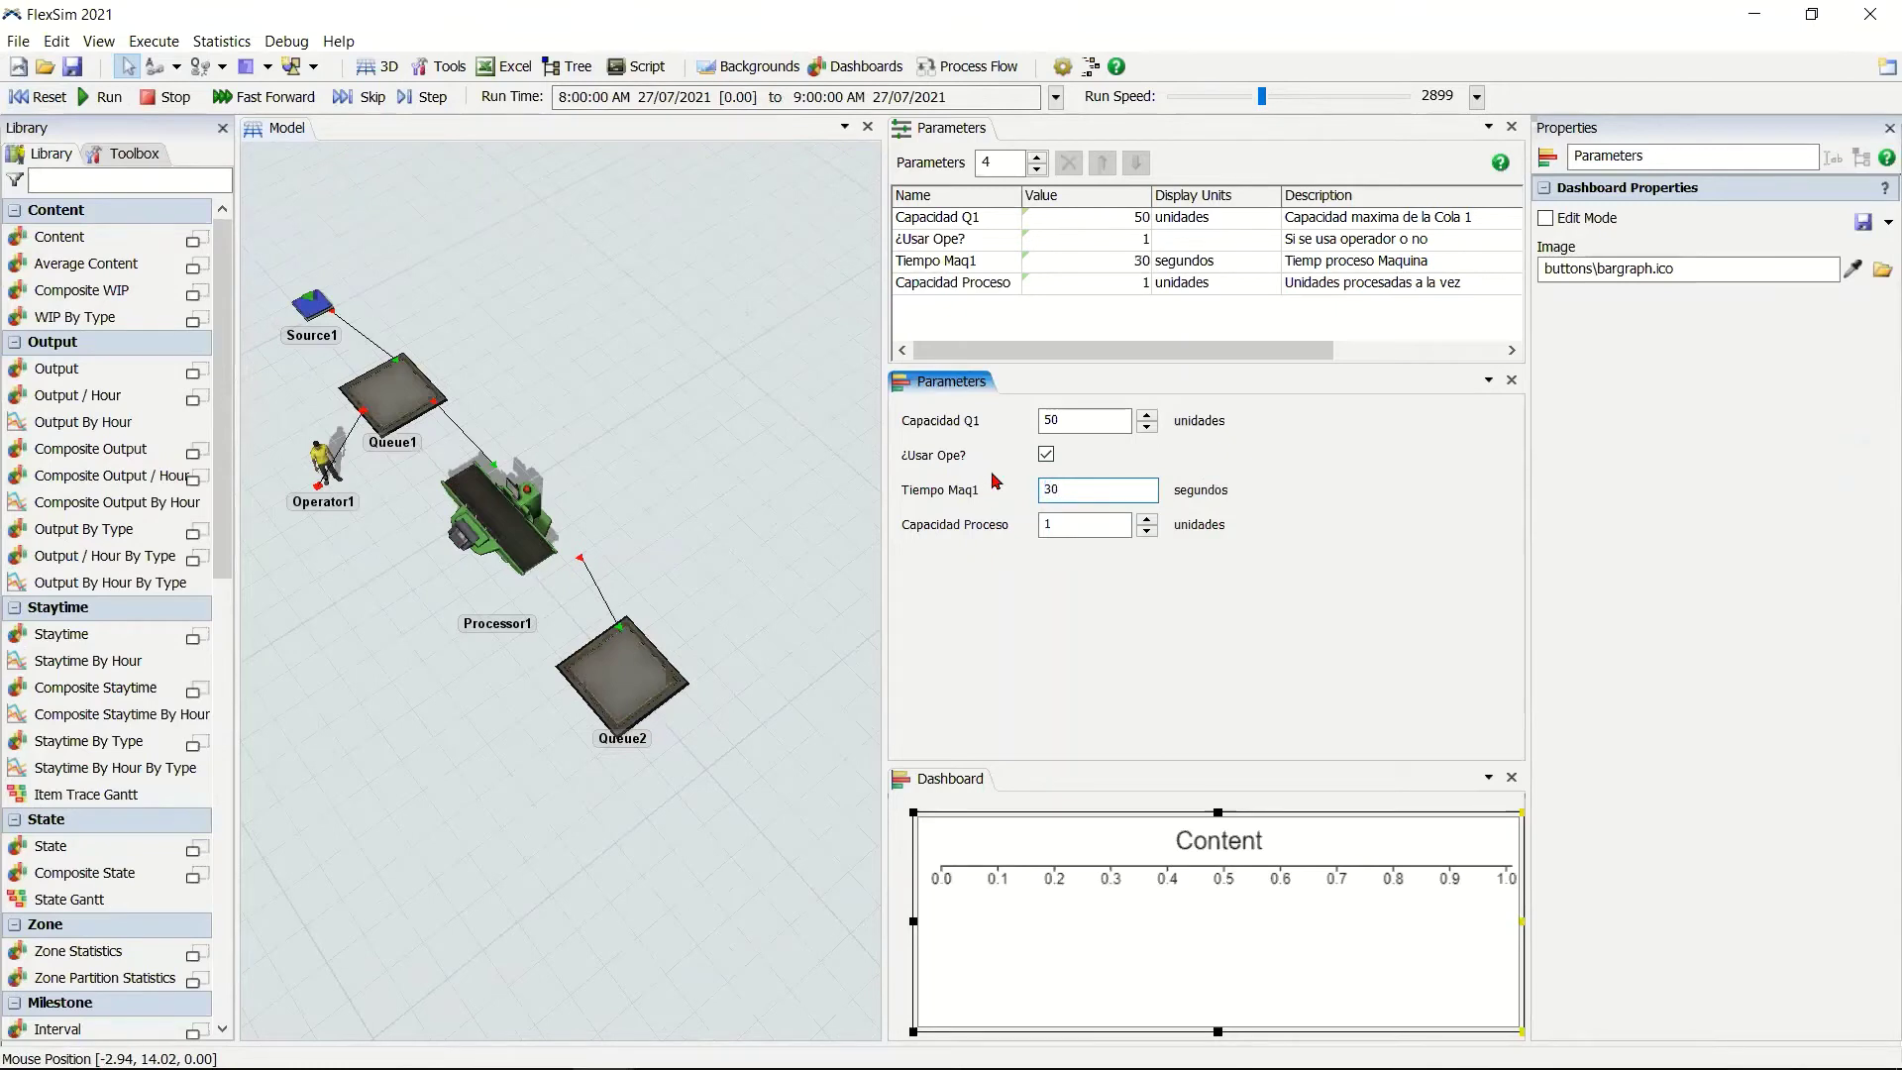
pyautogui.click(45, 97)
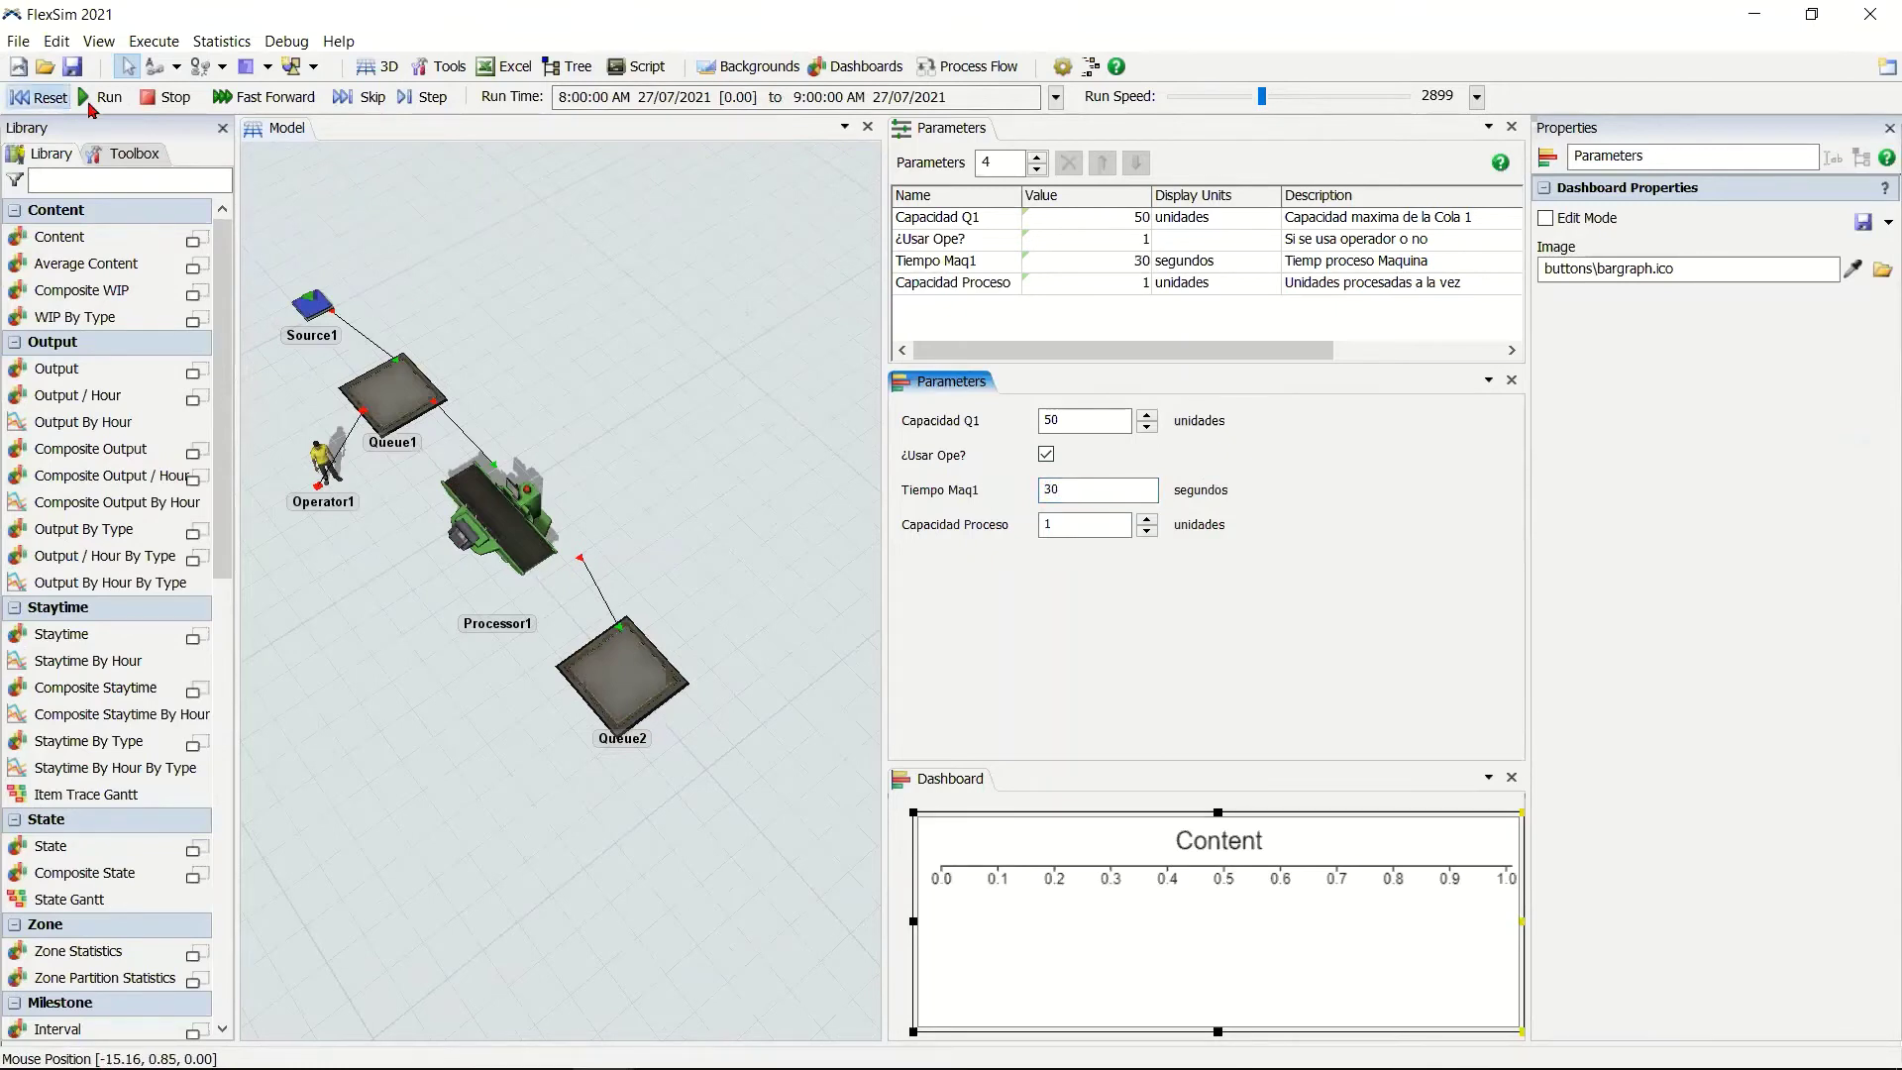
pyautogui.click(99, 98)
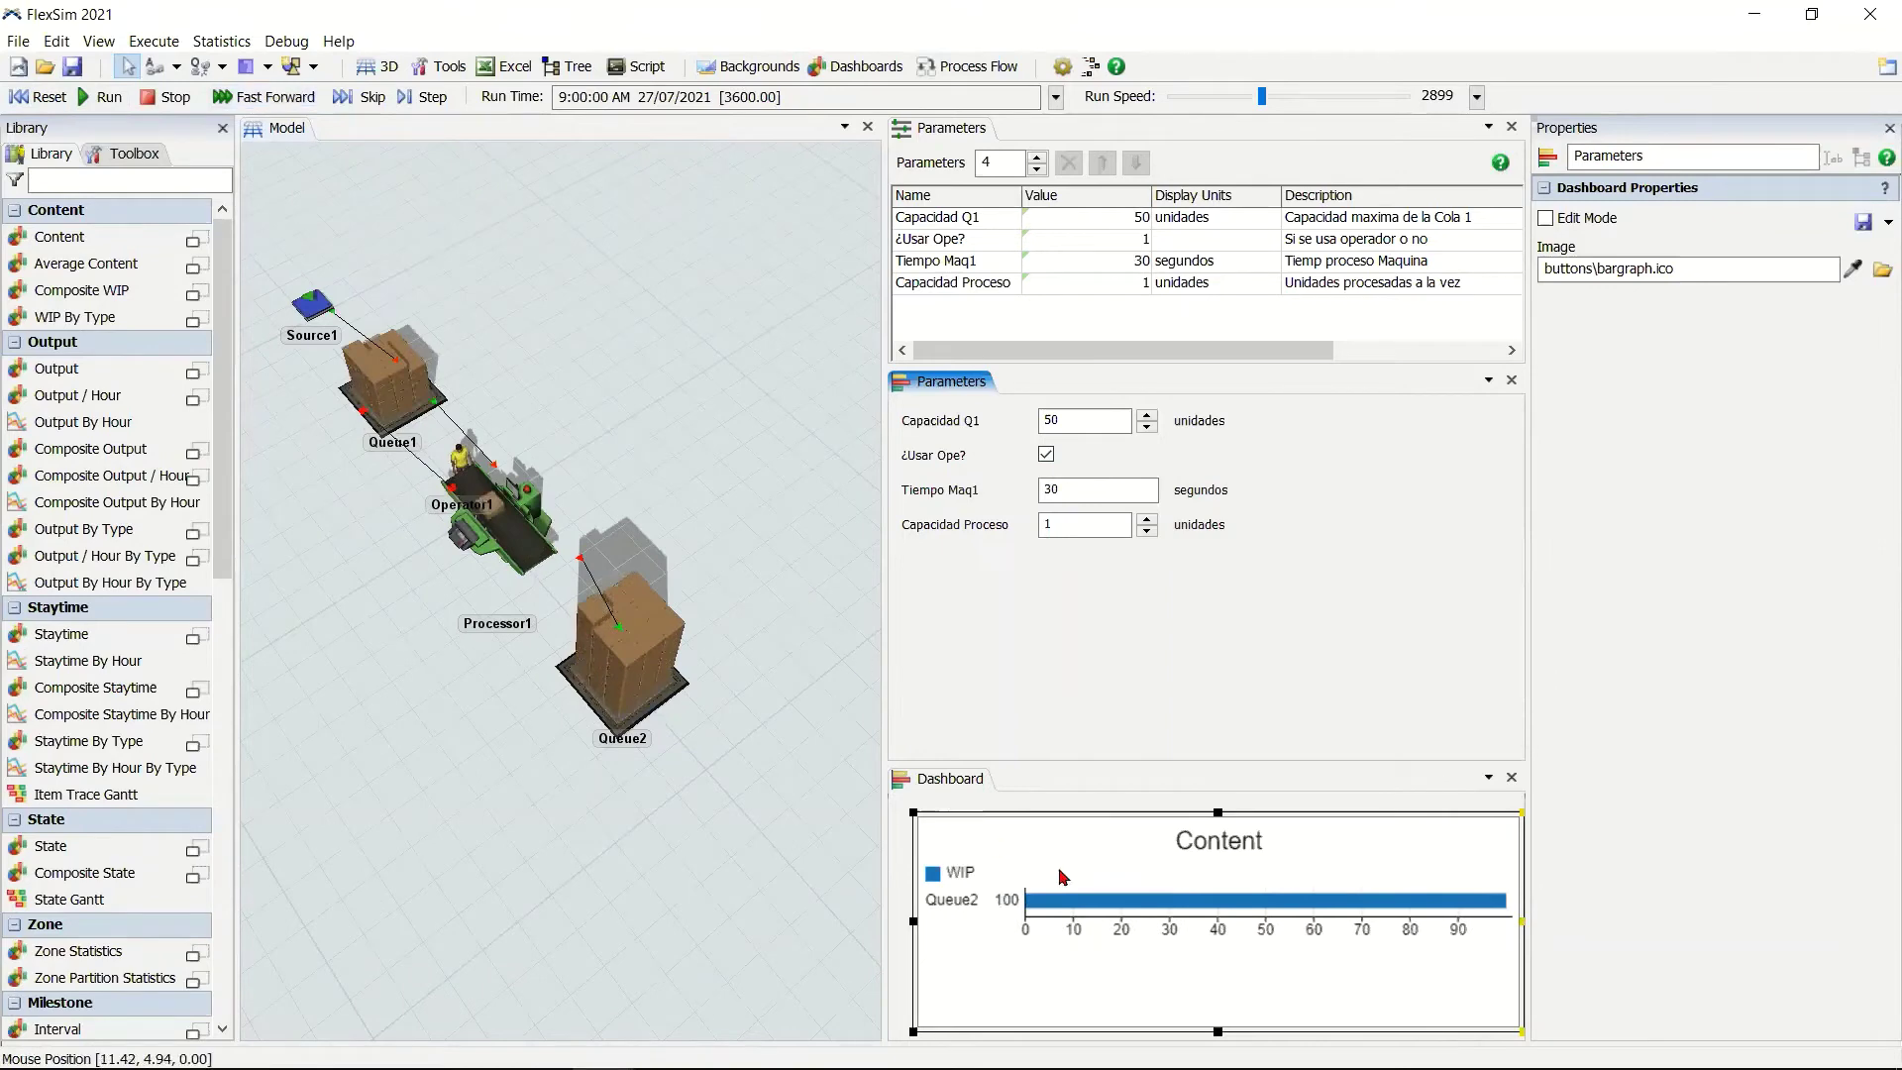
# Set Capacidad Proceso to 2 and Tiempo Maq1 to 50 segundos, and run the model from a reset to its stop time.
pyautogui.click(1146, 518)
pyautogui.doubleClick(1109, 491)
pyautogui.write('50')
pyautogui.click(1062, 528)
pyautogui.click(41, 96)
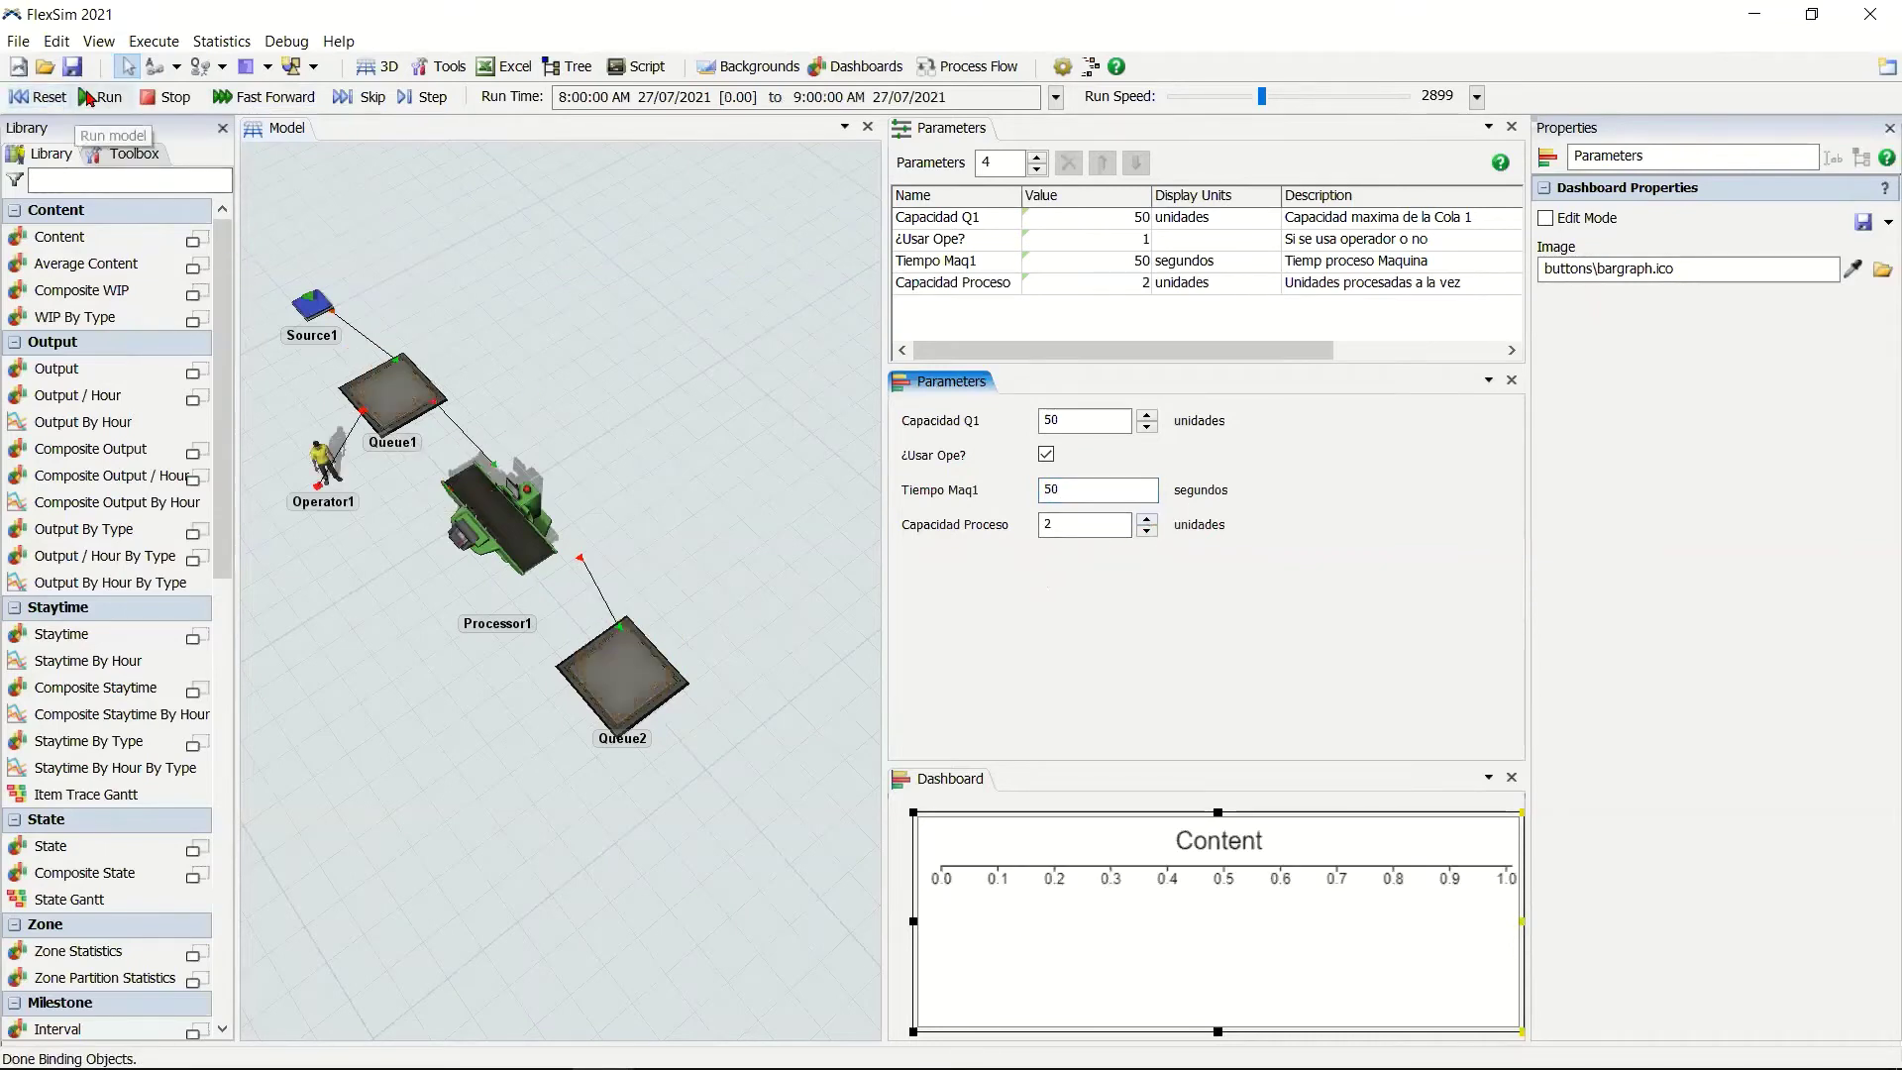
pyautogui.click(96, 96)
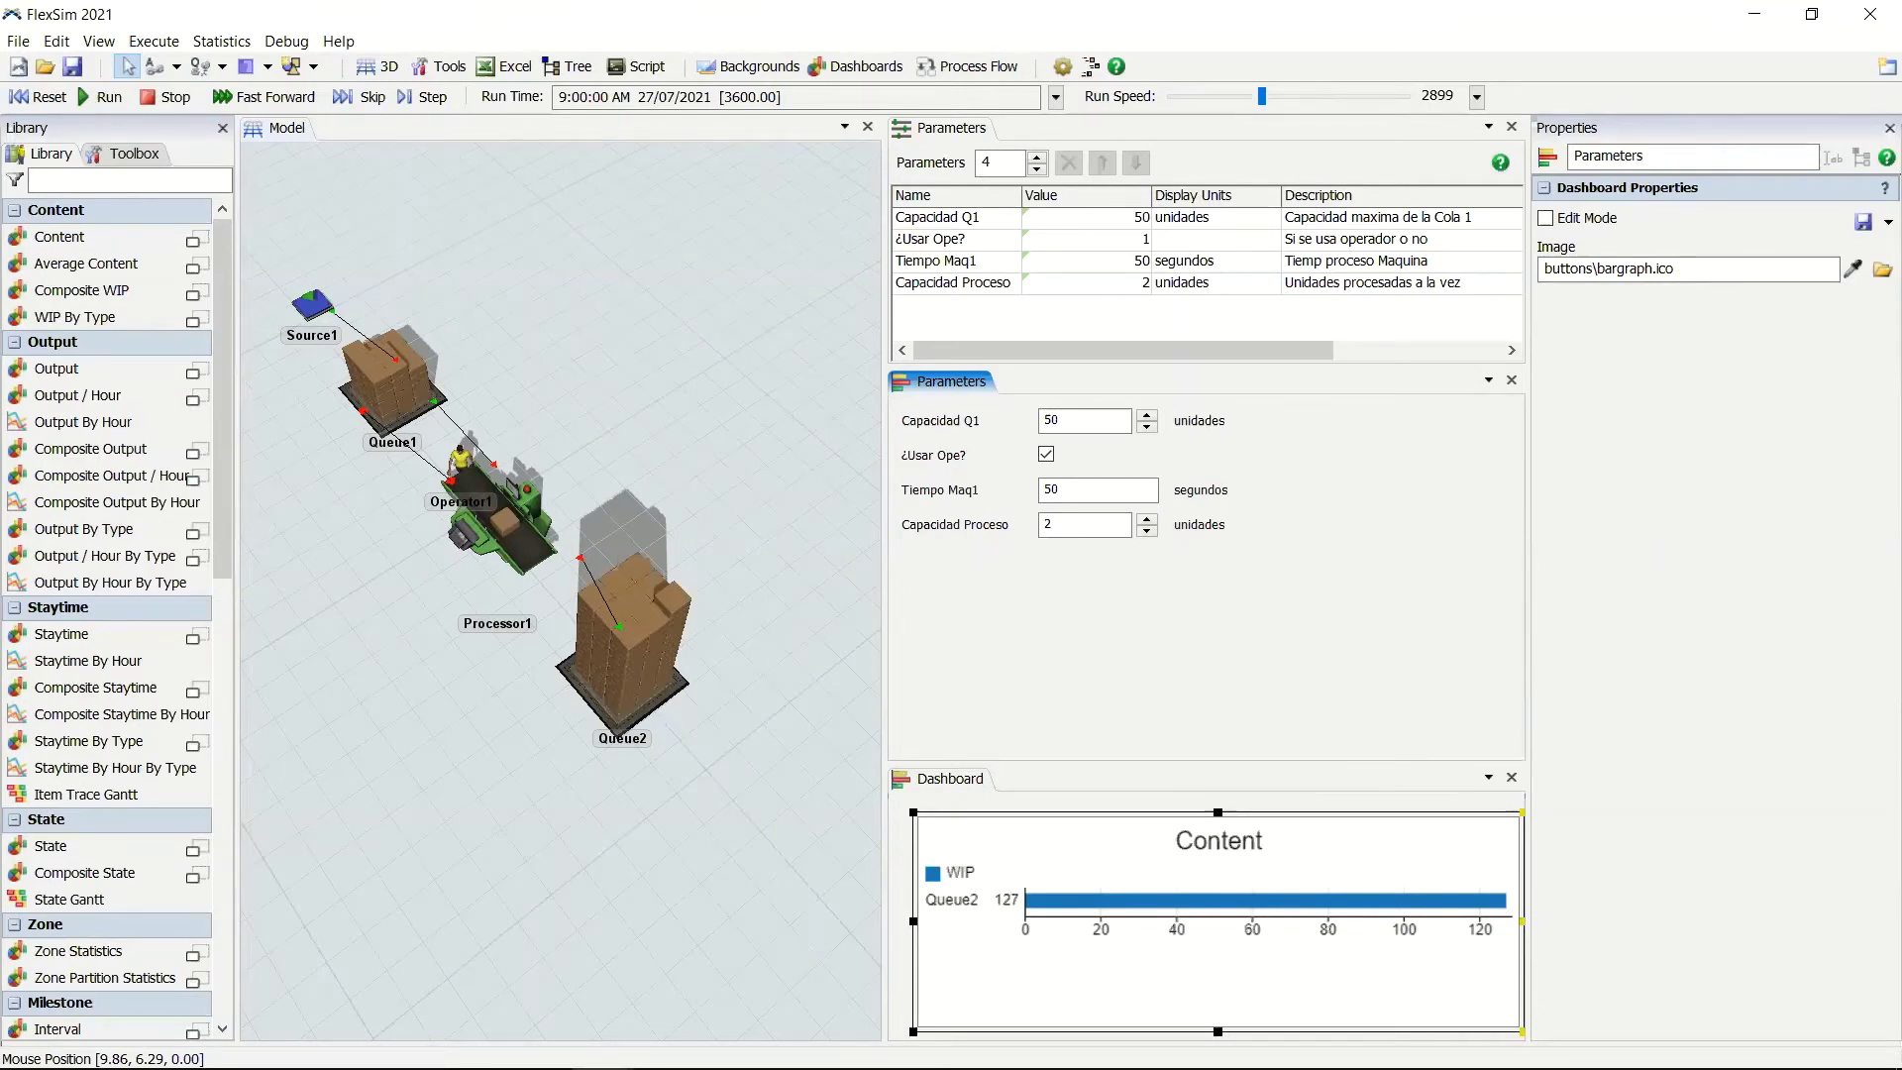
pyautogui.click(435, 682)
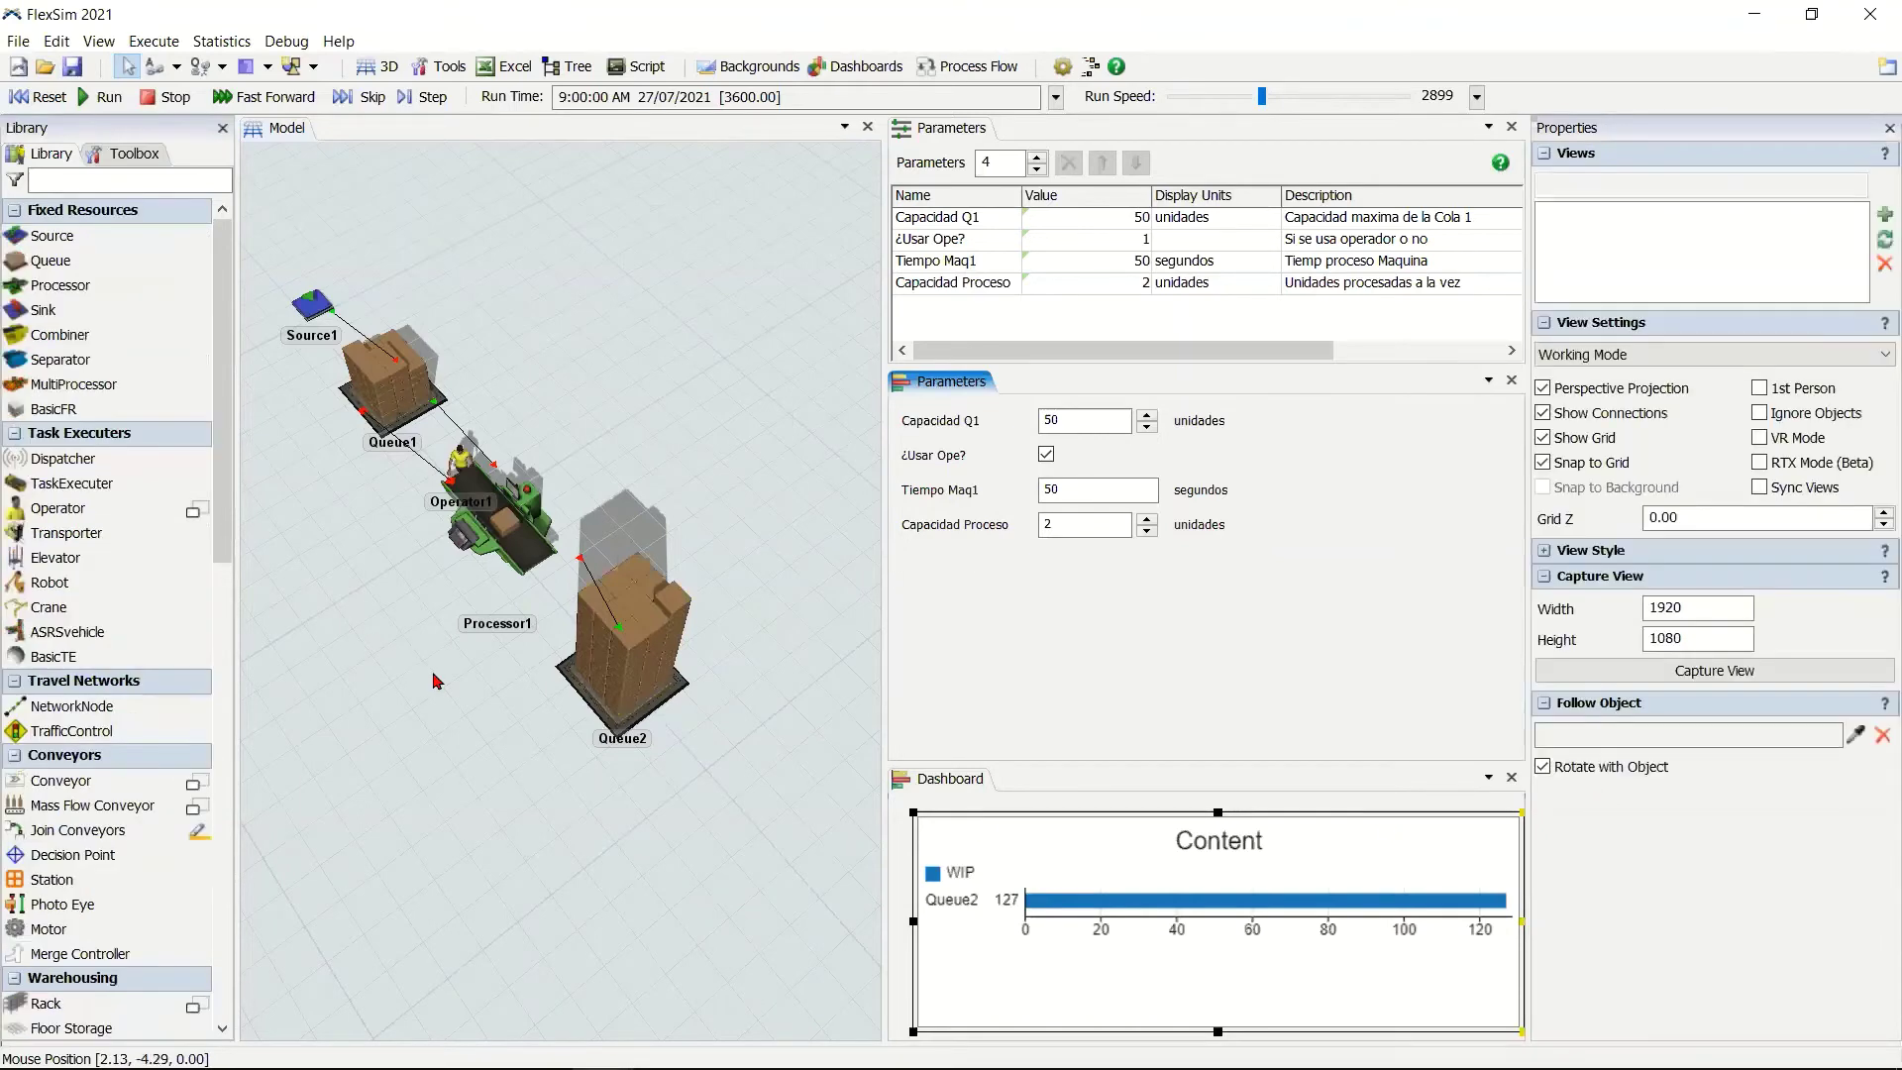
pyautogui.scroll(-3, 436, 682)
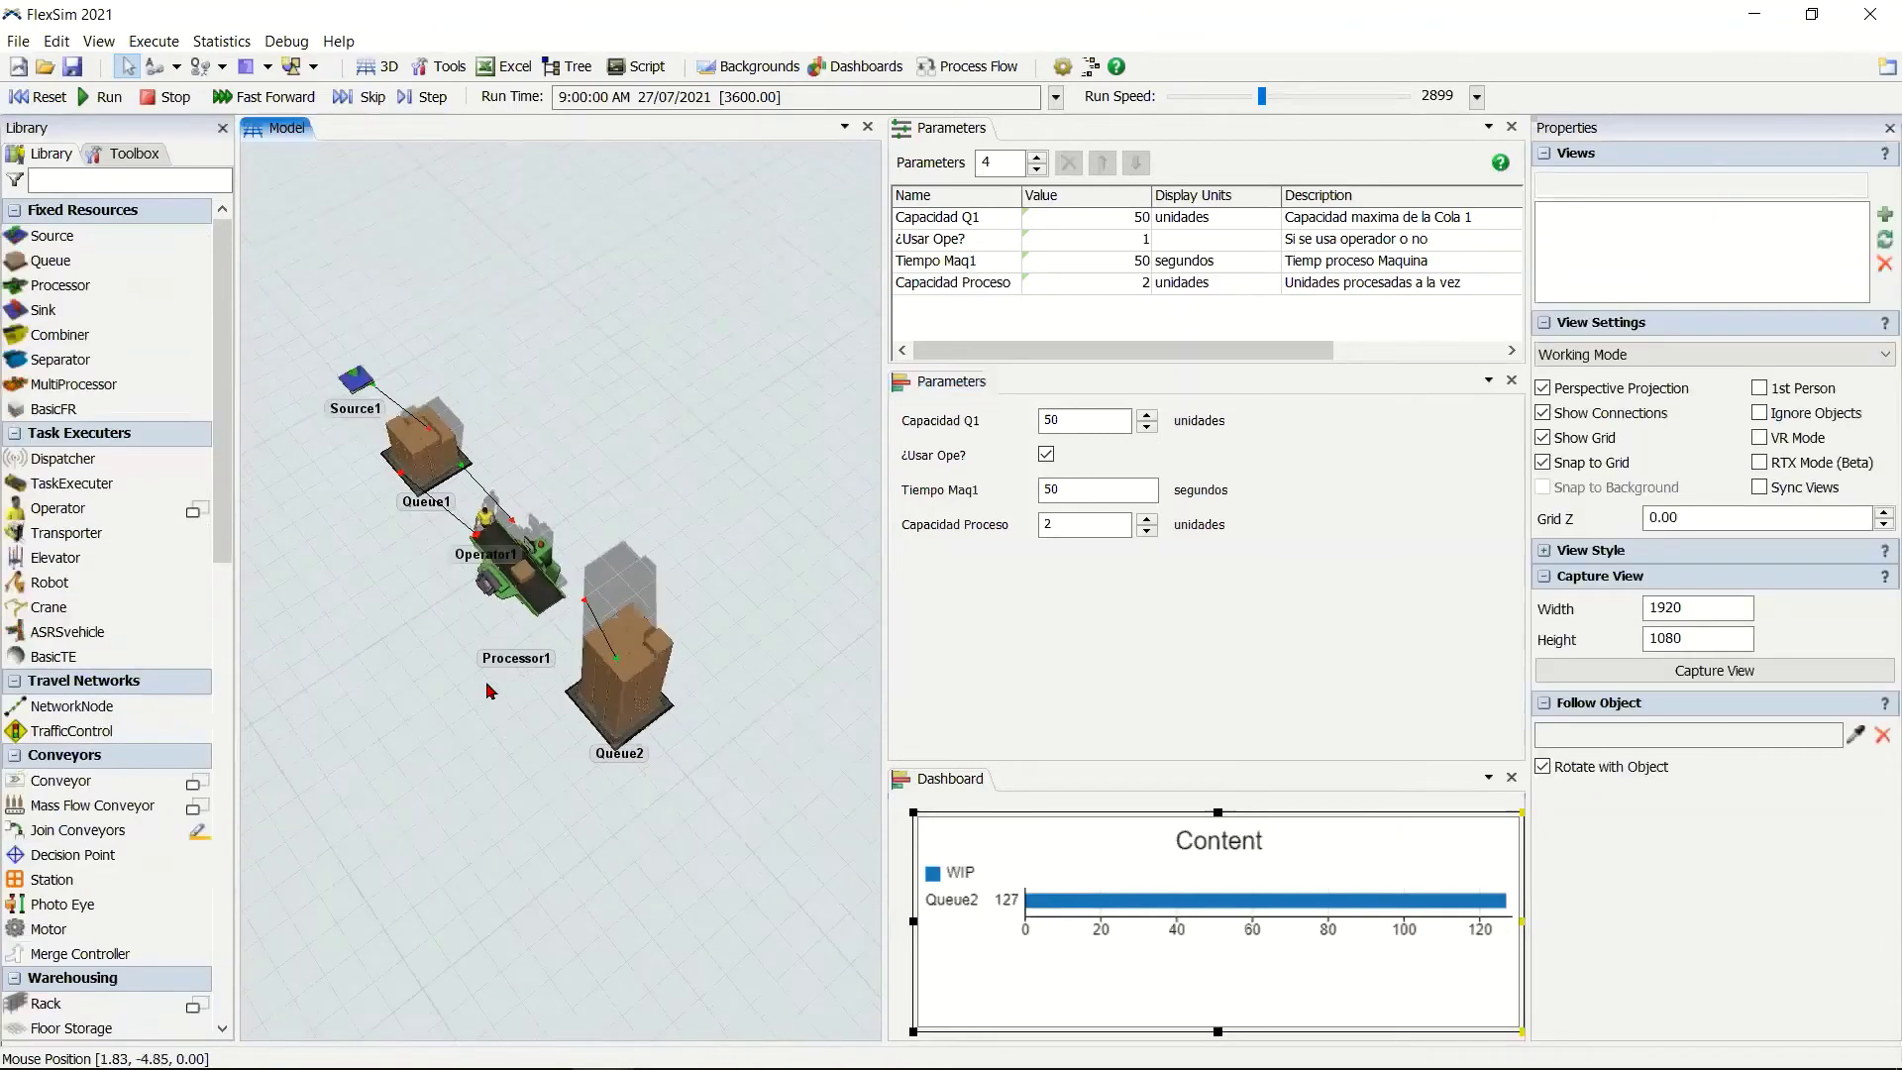
pyautogui.moveTo(486, 683); pyautogui.dragTo(486, 685)
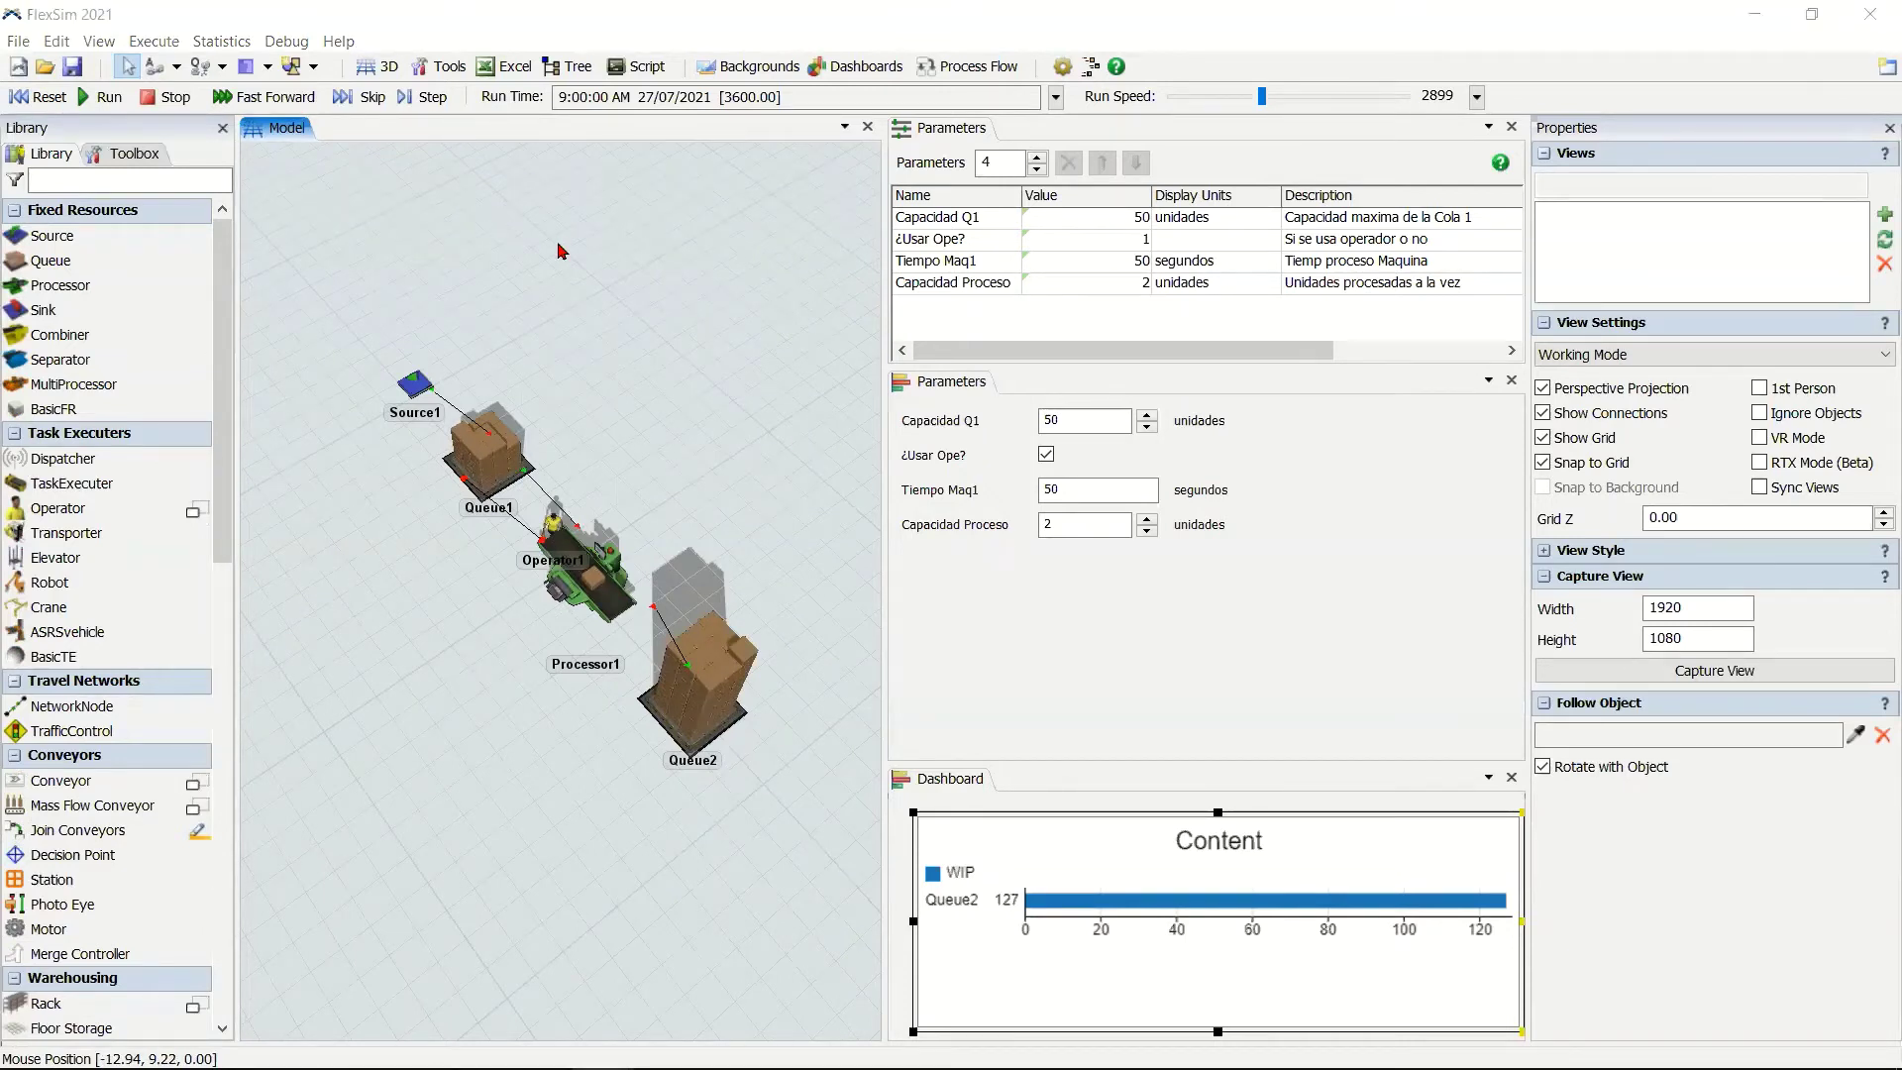
# Add a second blank dashboard in the same pane as the Parameters dashboard.
pyautogui.click(1252, 724)
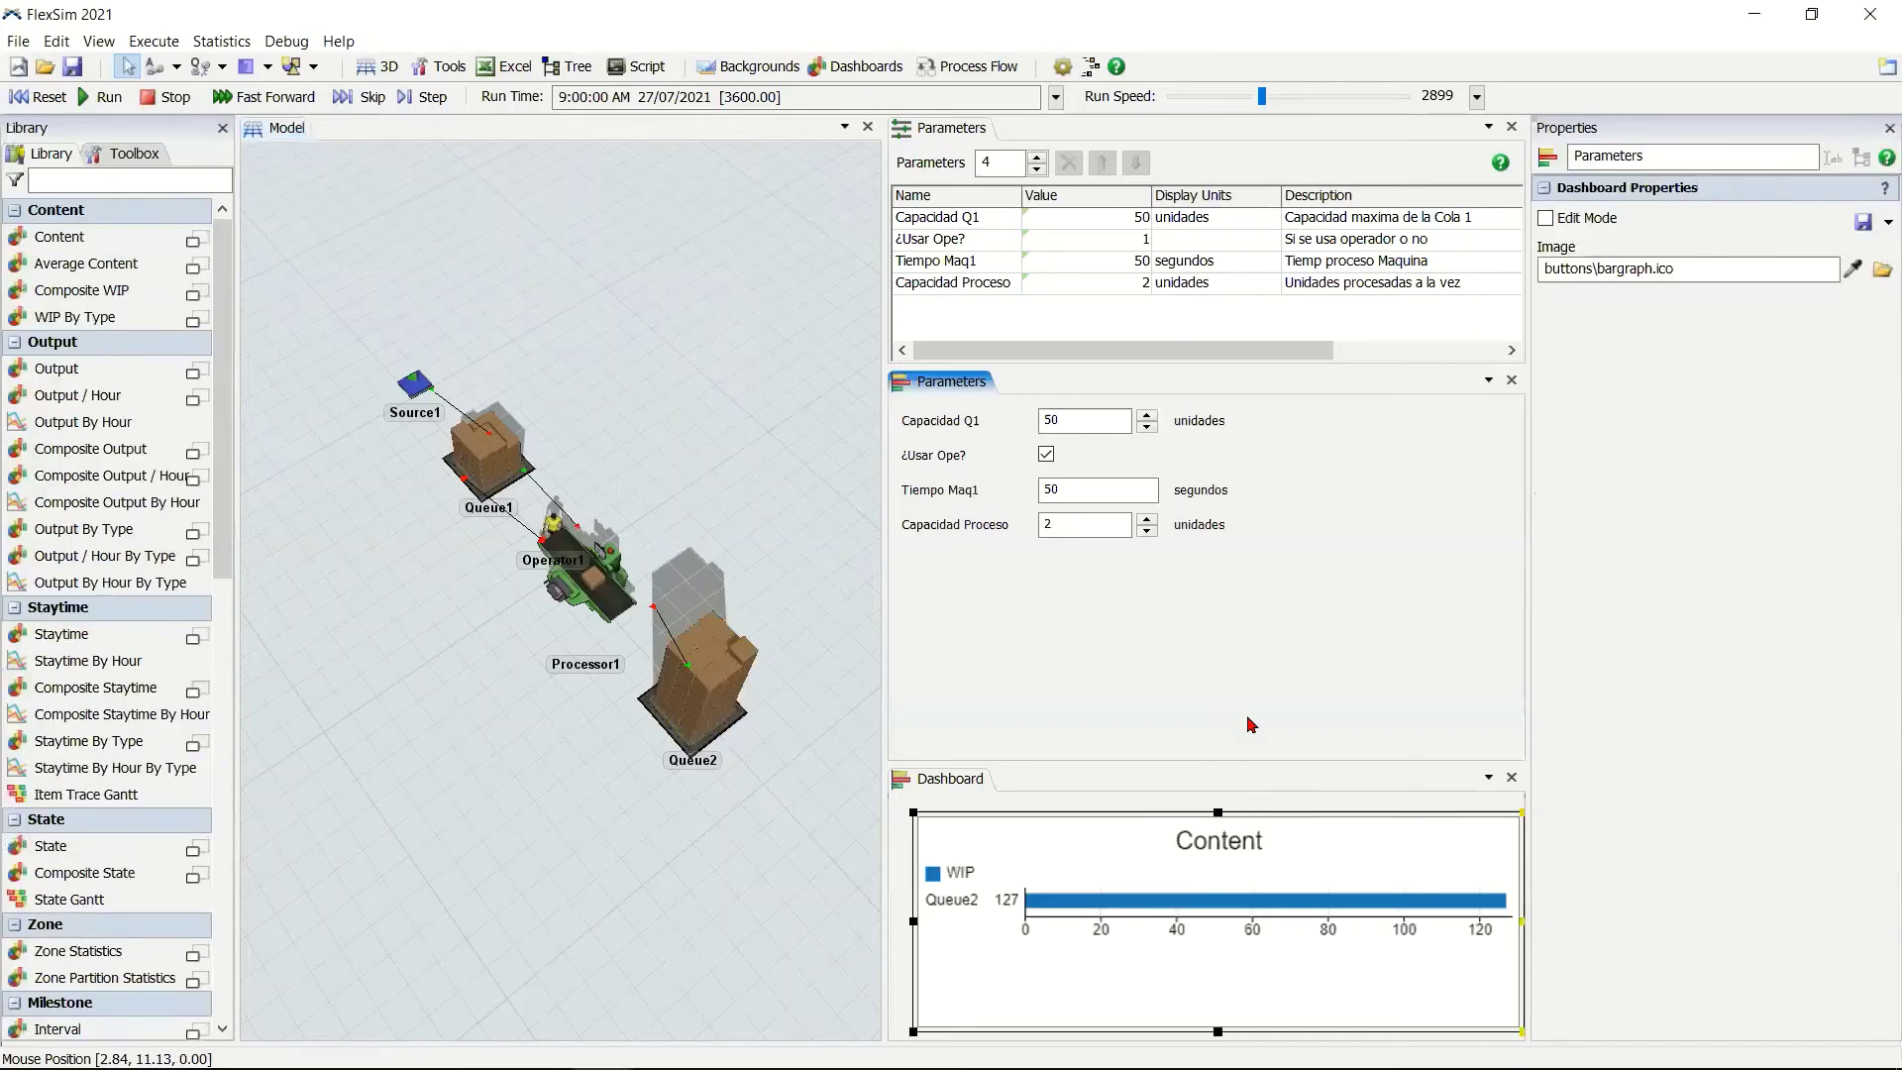
pyautogui.click(866, 67)
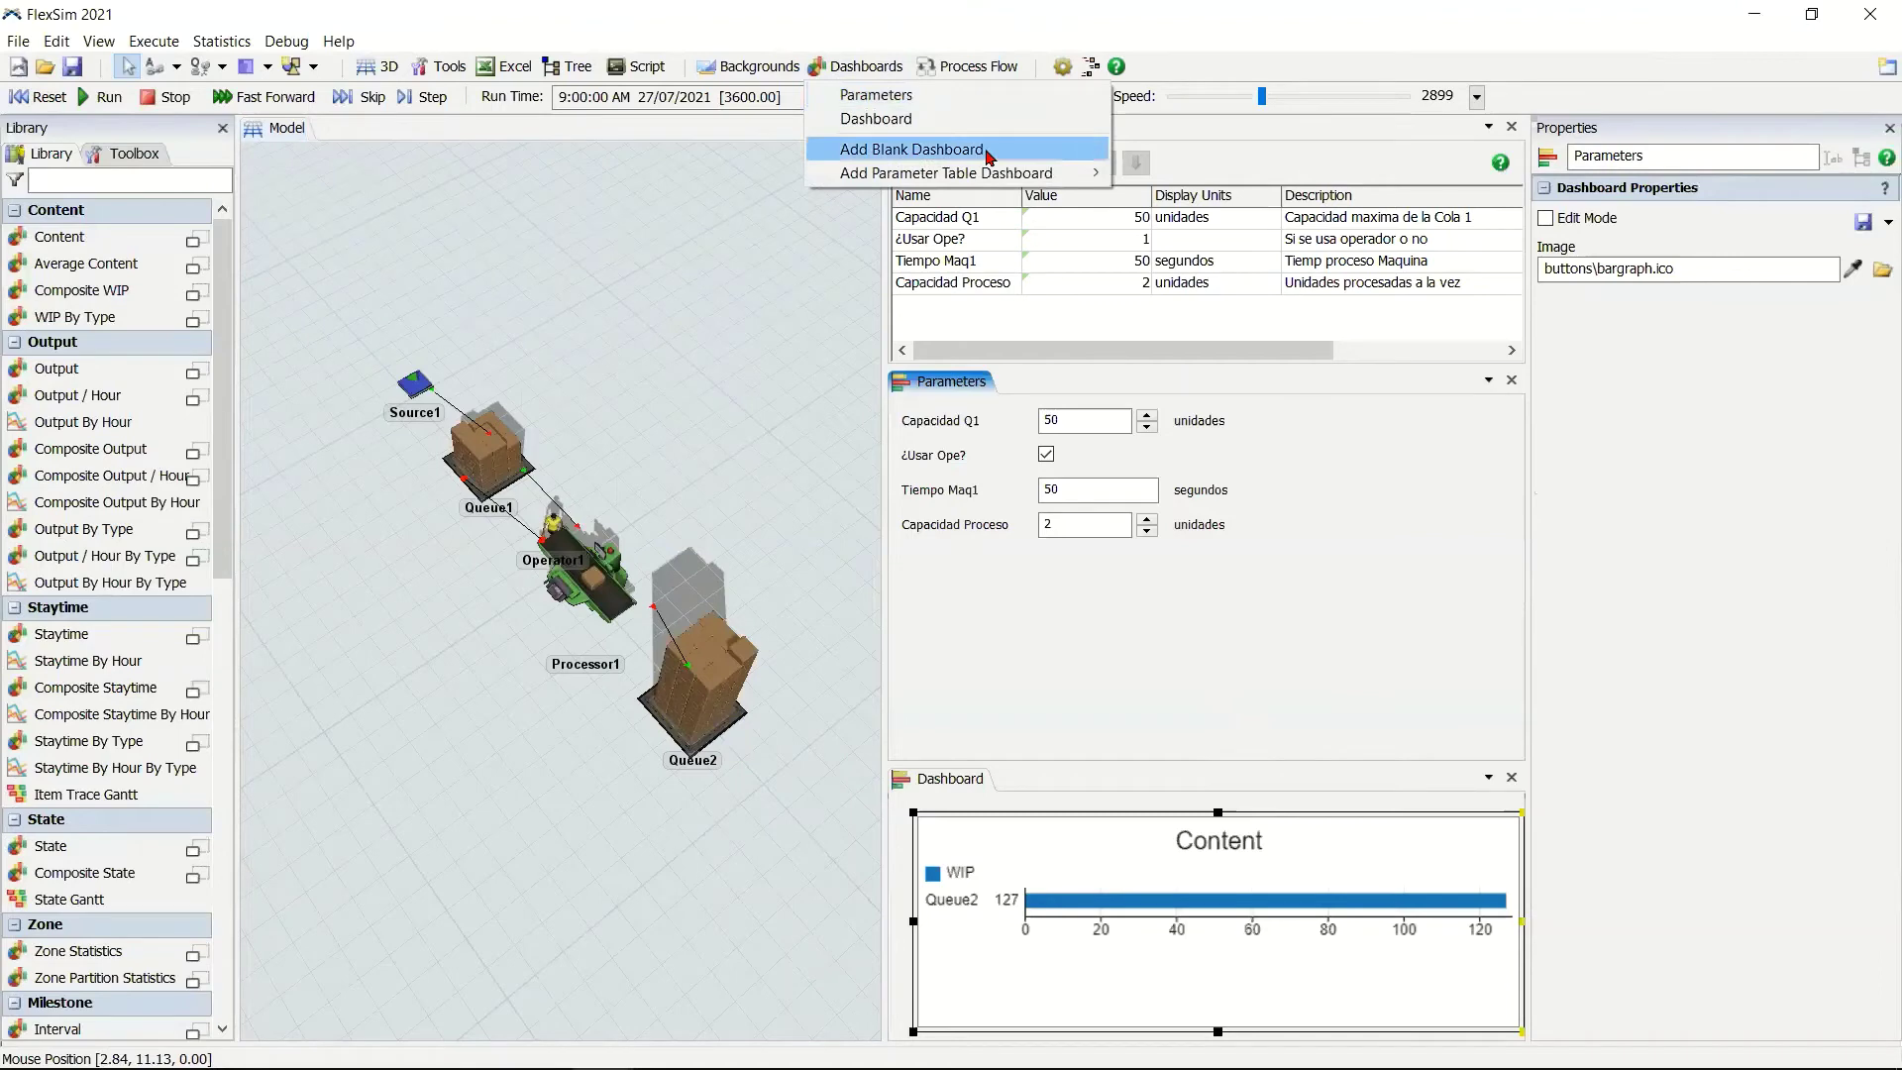
pyautogui.click(987, 151)
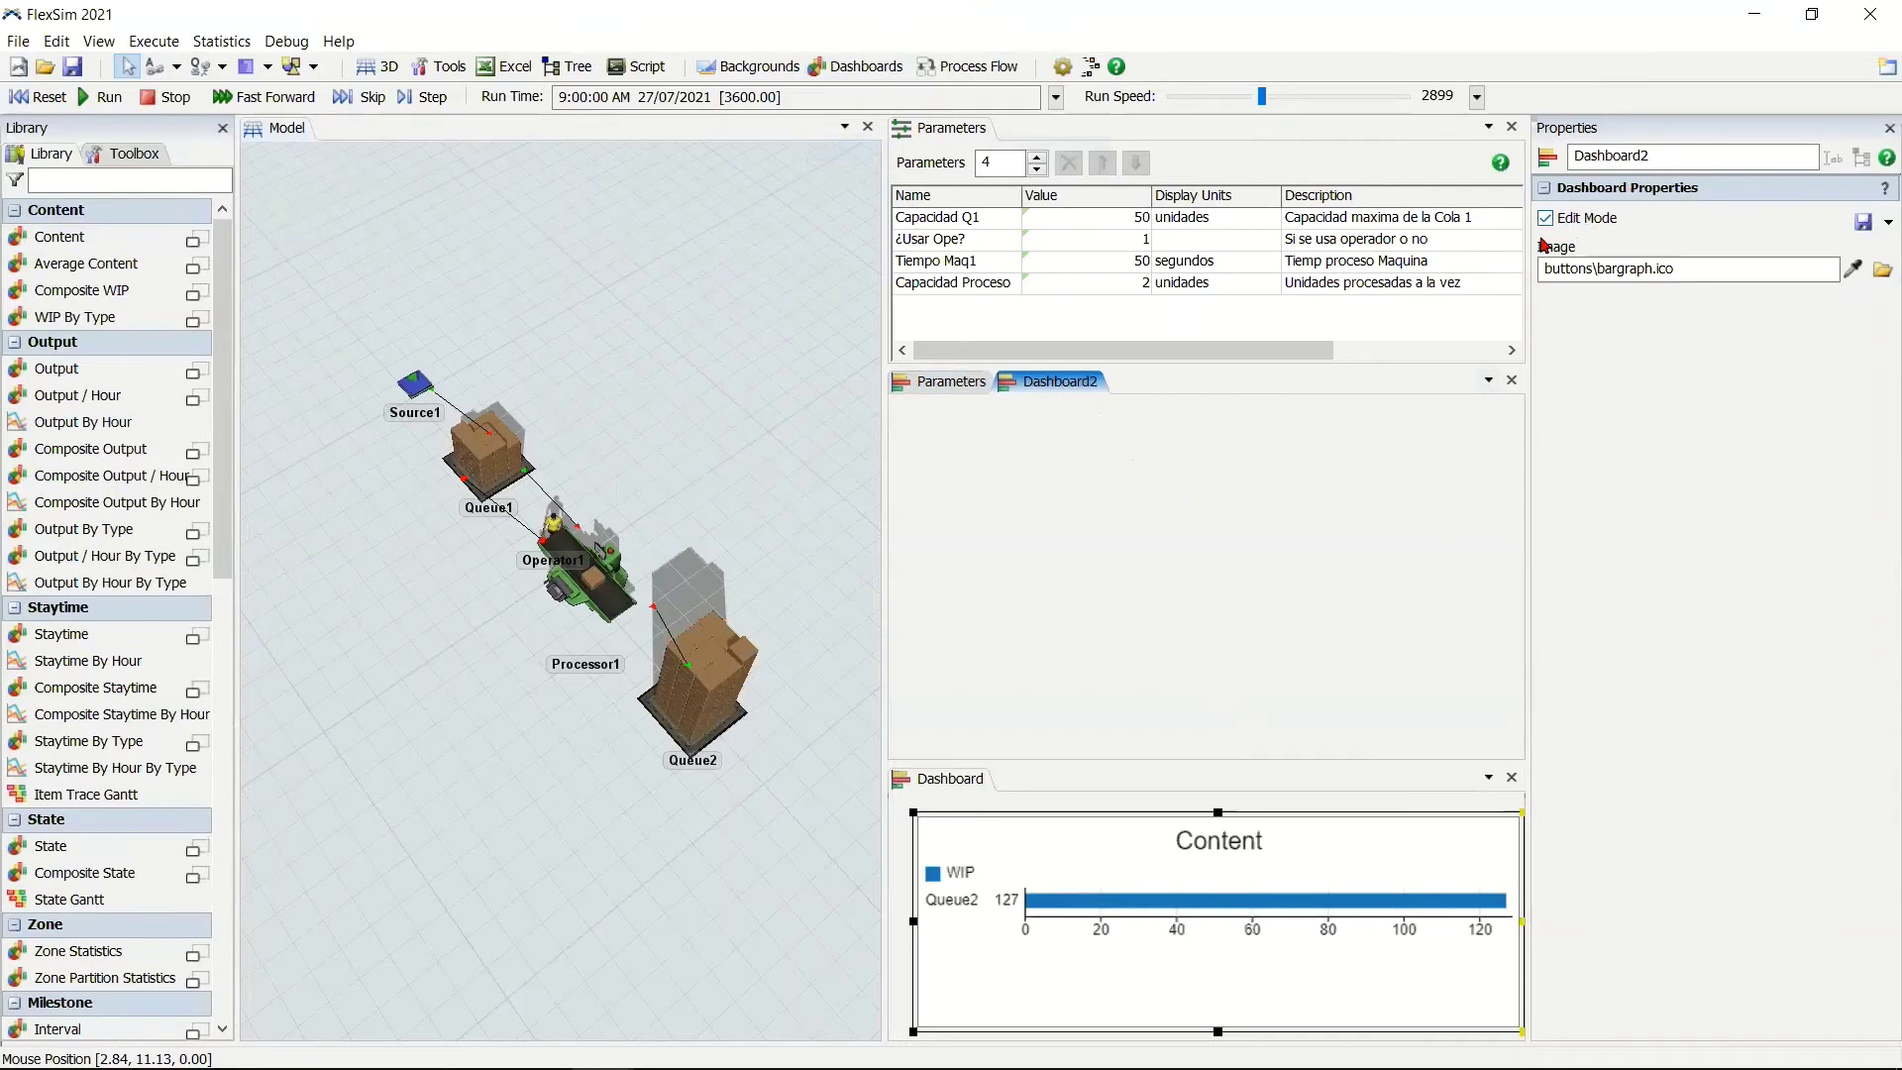
# Place a Static Text control from the Model Input group near the upper-left corner of the new blank dashboard.
pyautogui.scroll(-3, 211, 399)
pyautogui.moveTo(211, 399); pyautogui.dragTo(247, 763)
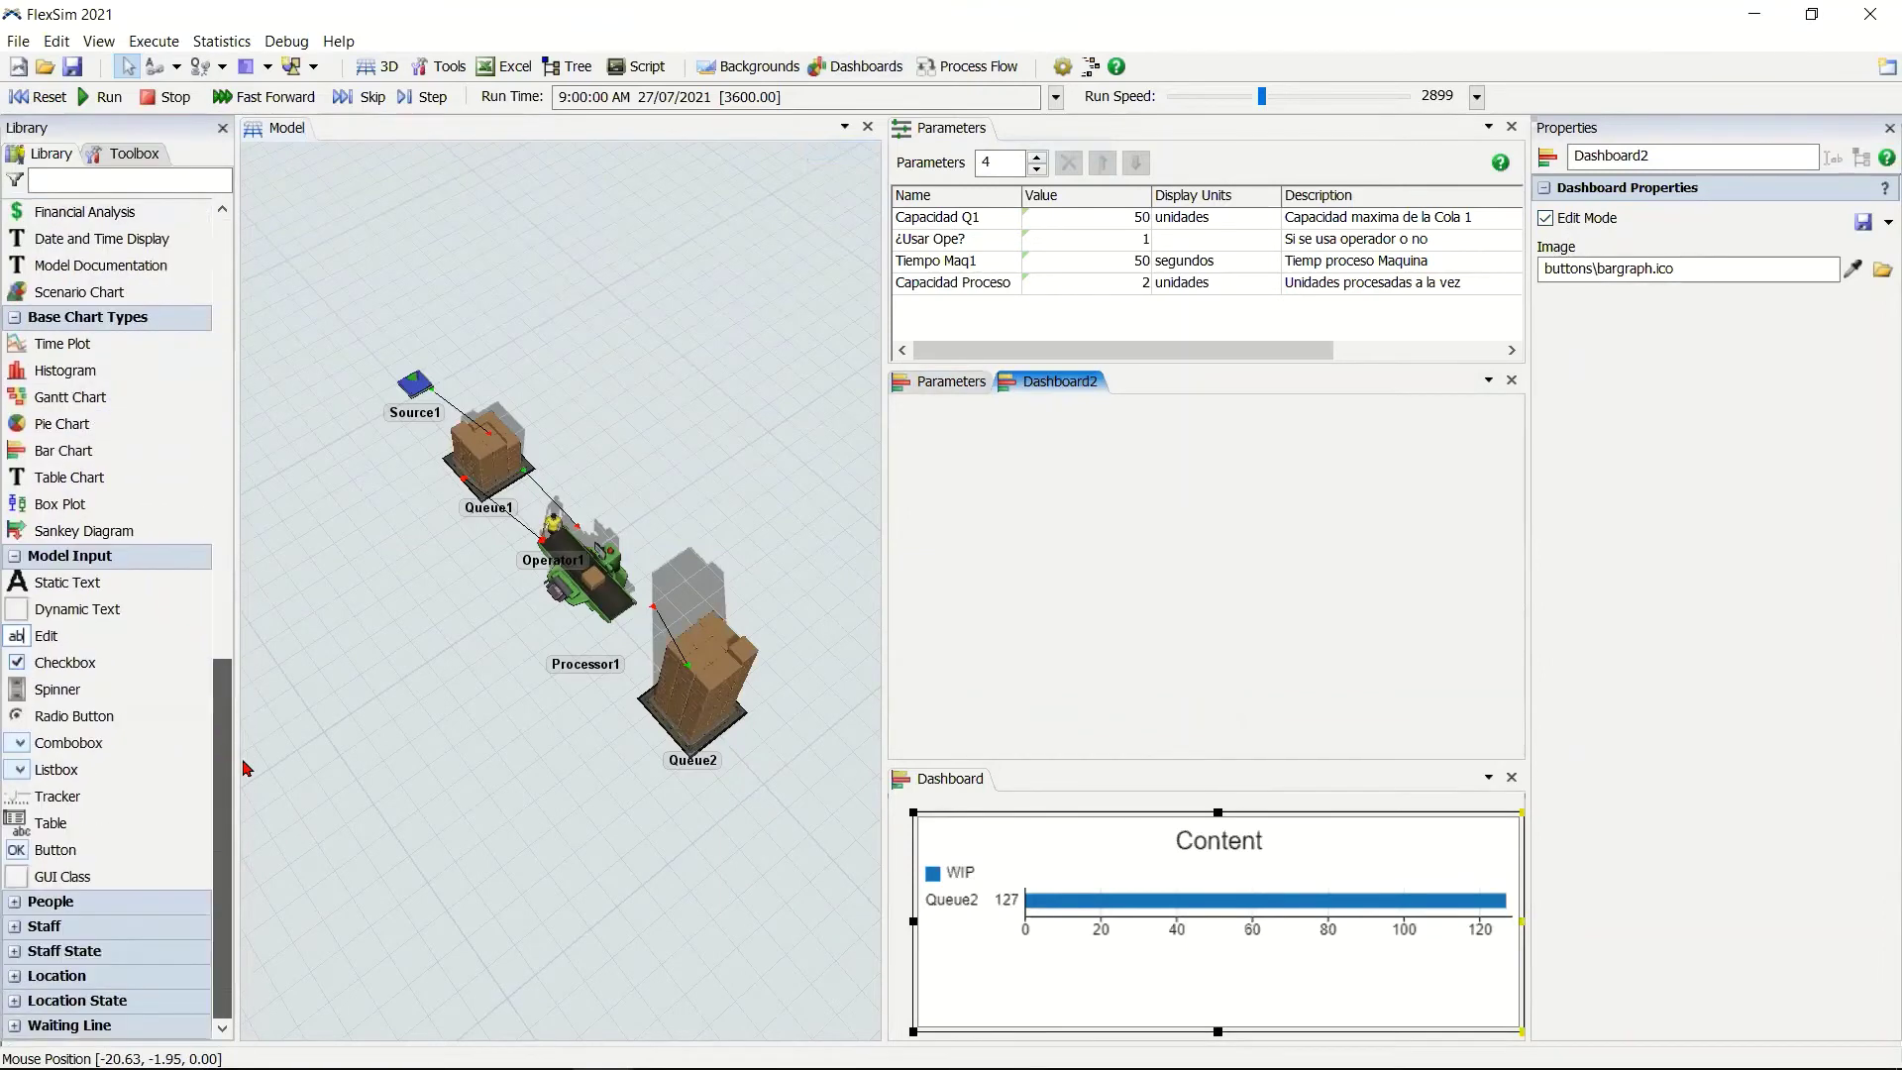
pyautogui.click(61, 315)
pyautogui.click(62, 297)
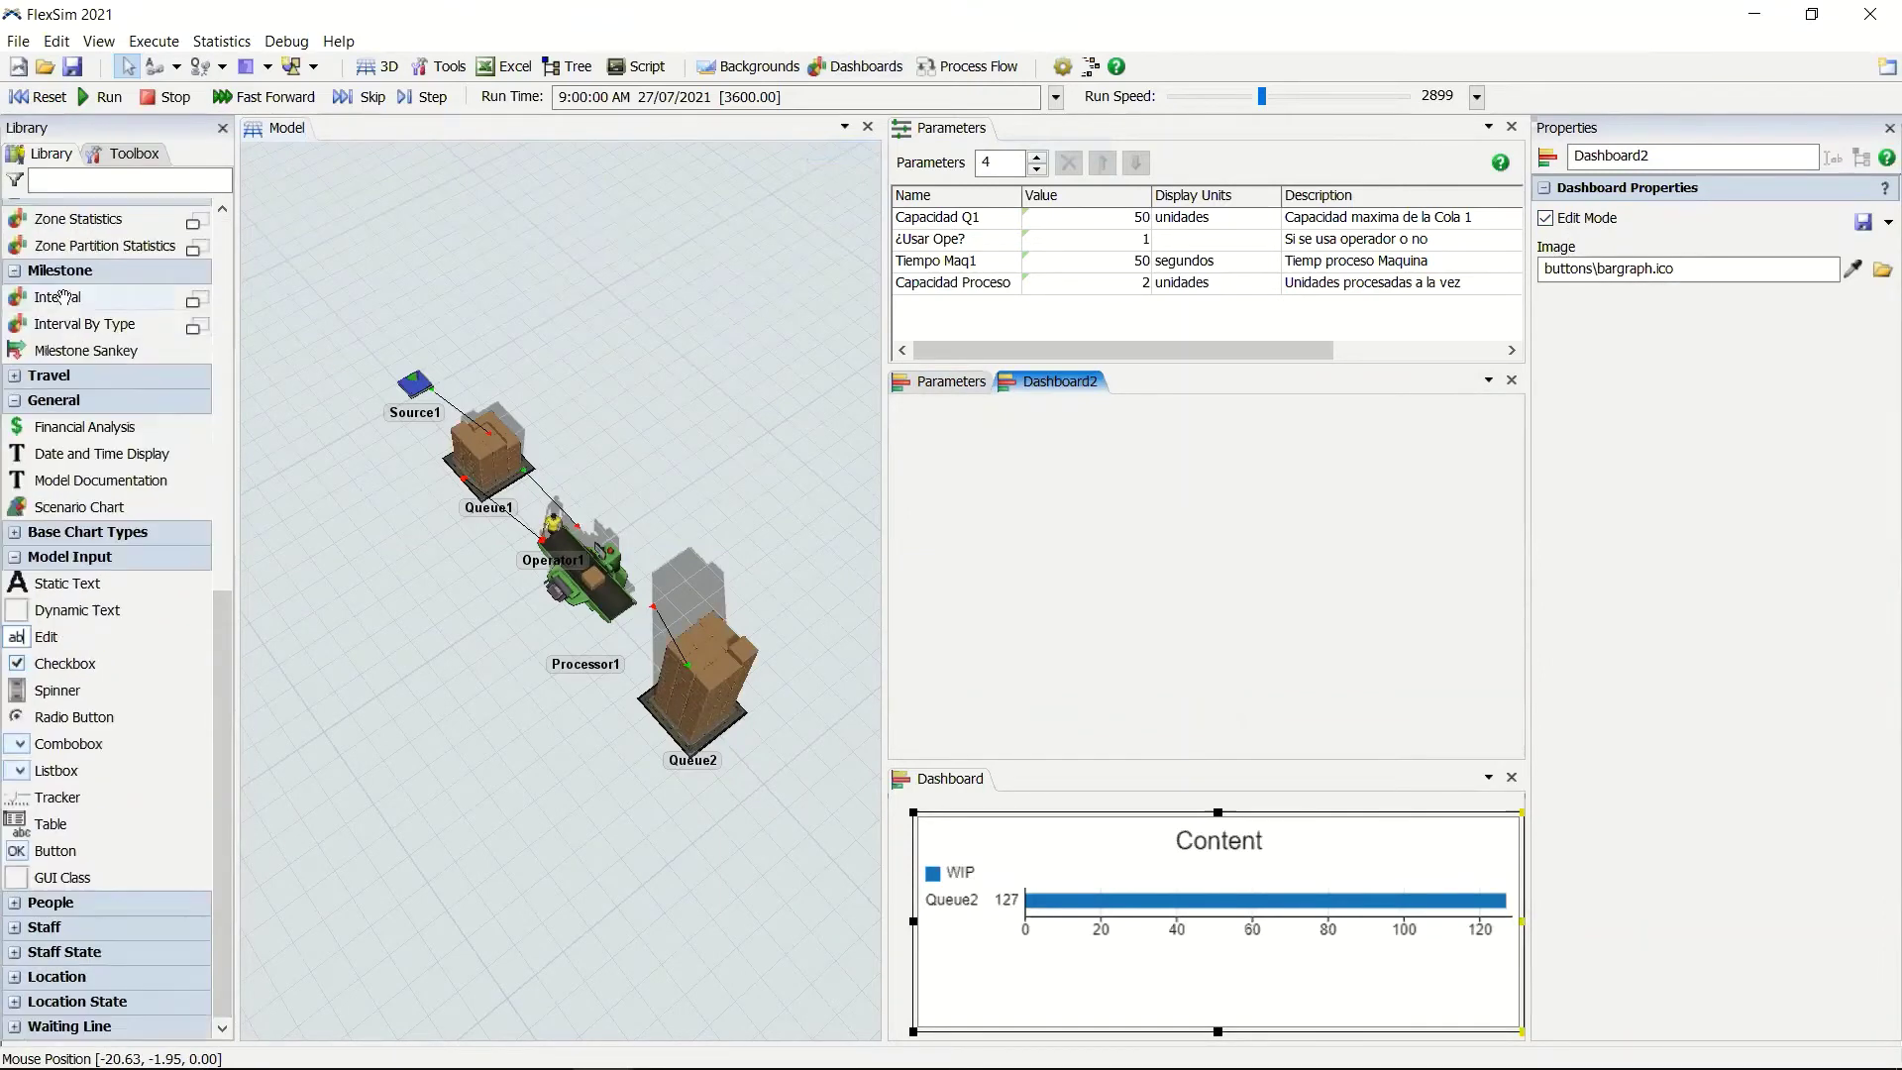
pyautogui.click(82, 275)
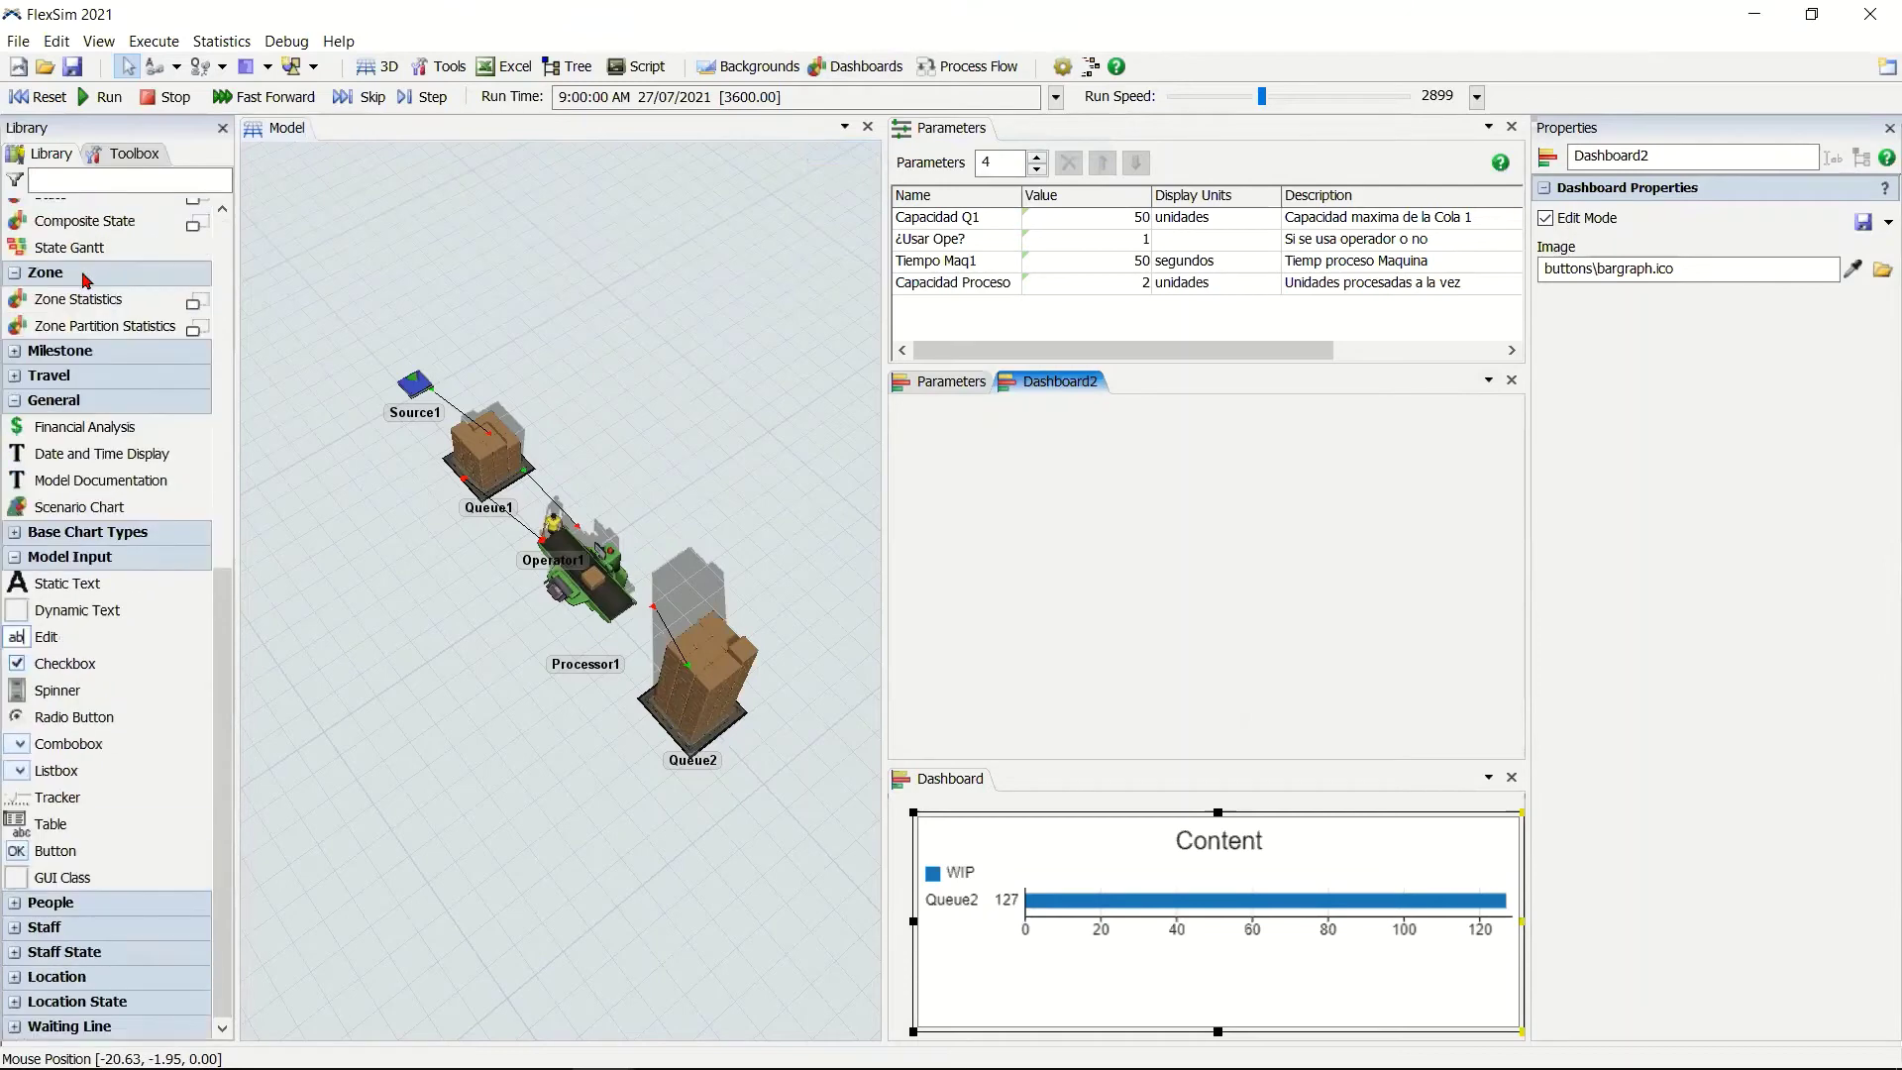
pyautogui.click(84, 275)
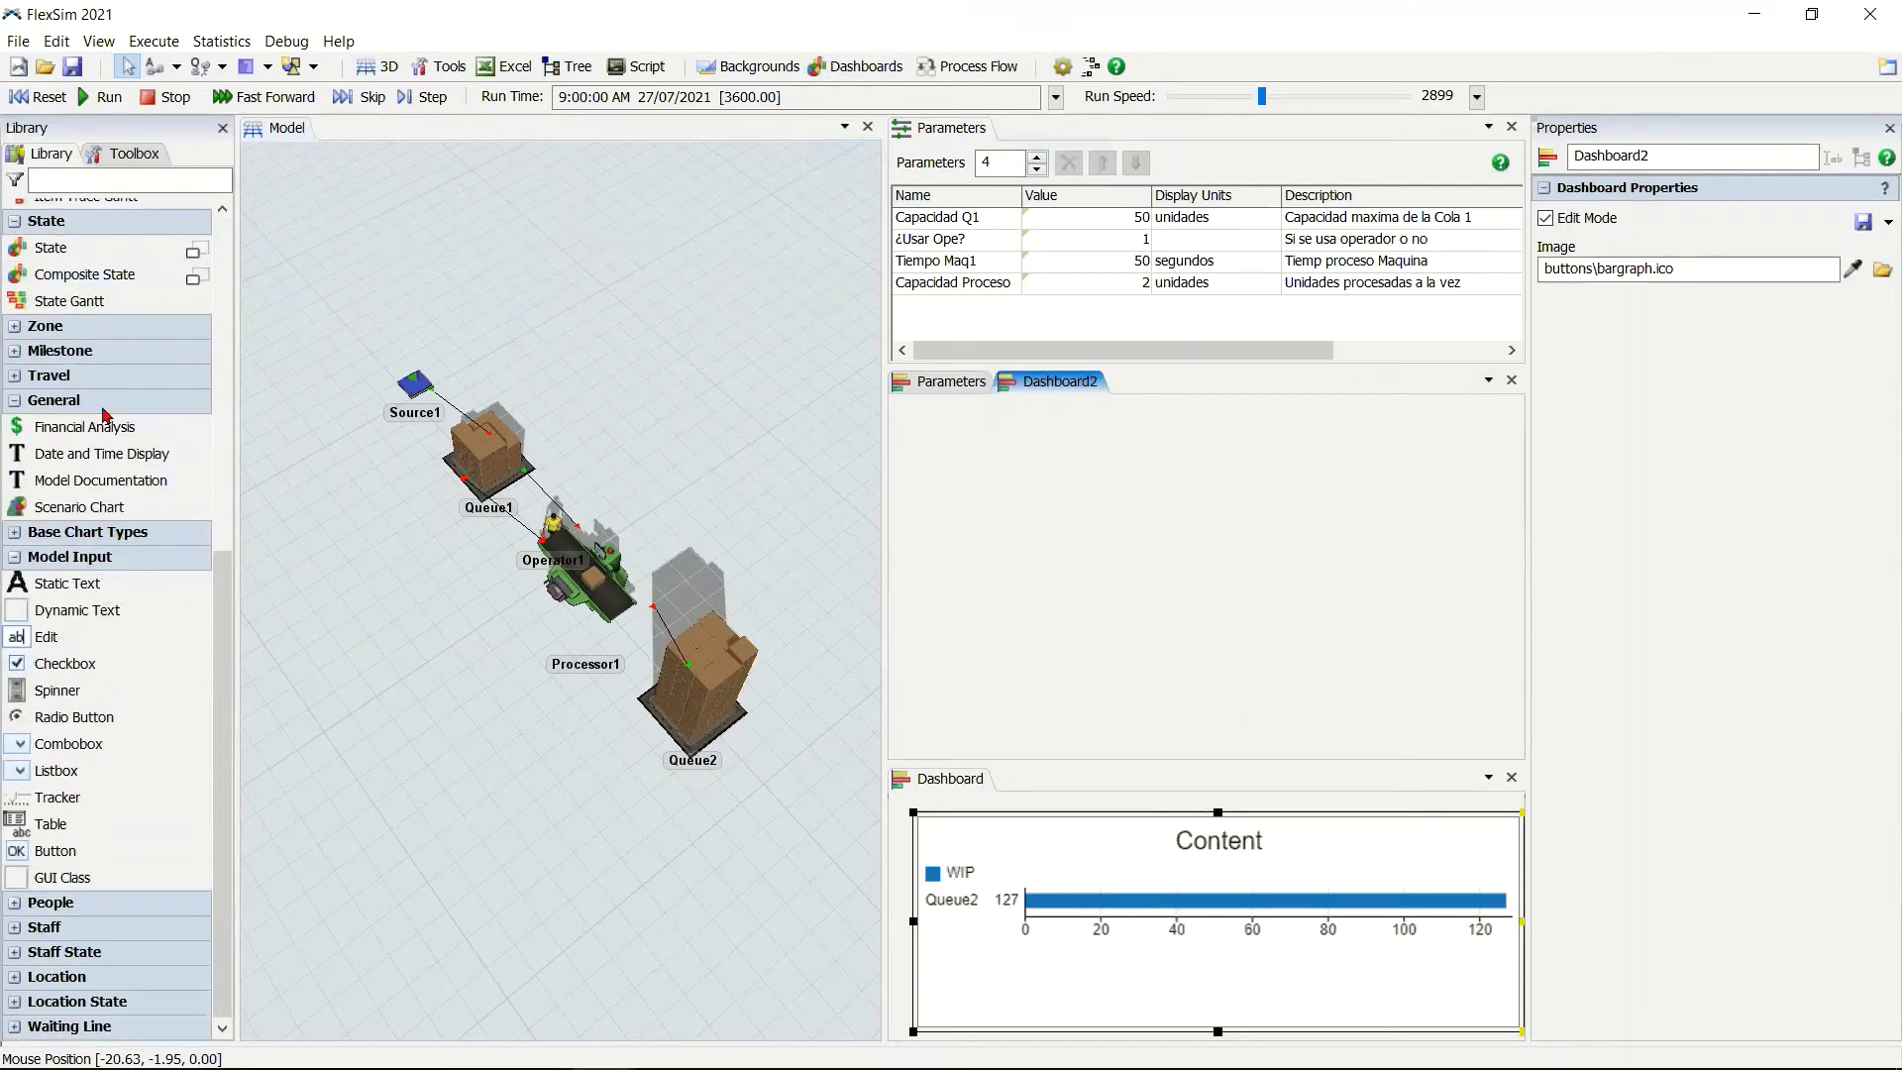
pyautogui.click(104, 406)
pyautogui.click(109, 331)
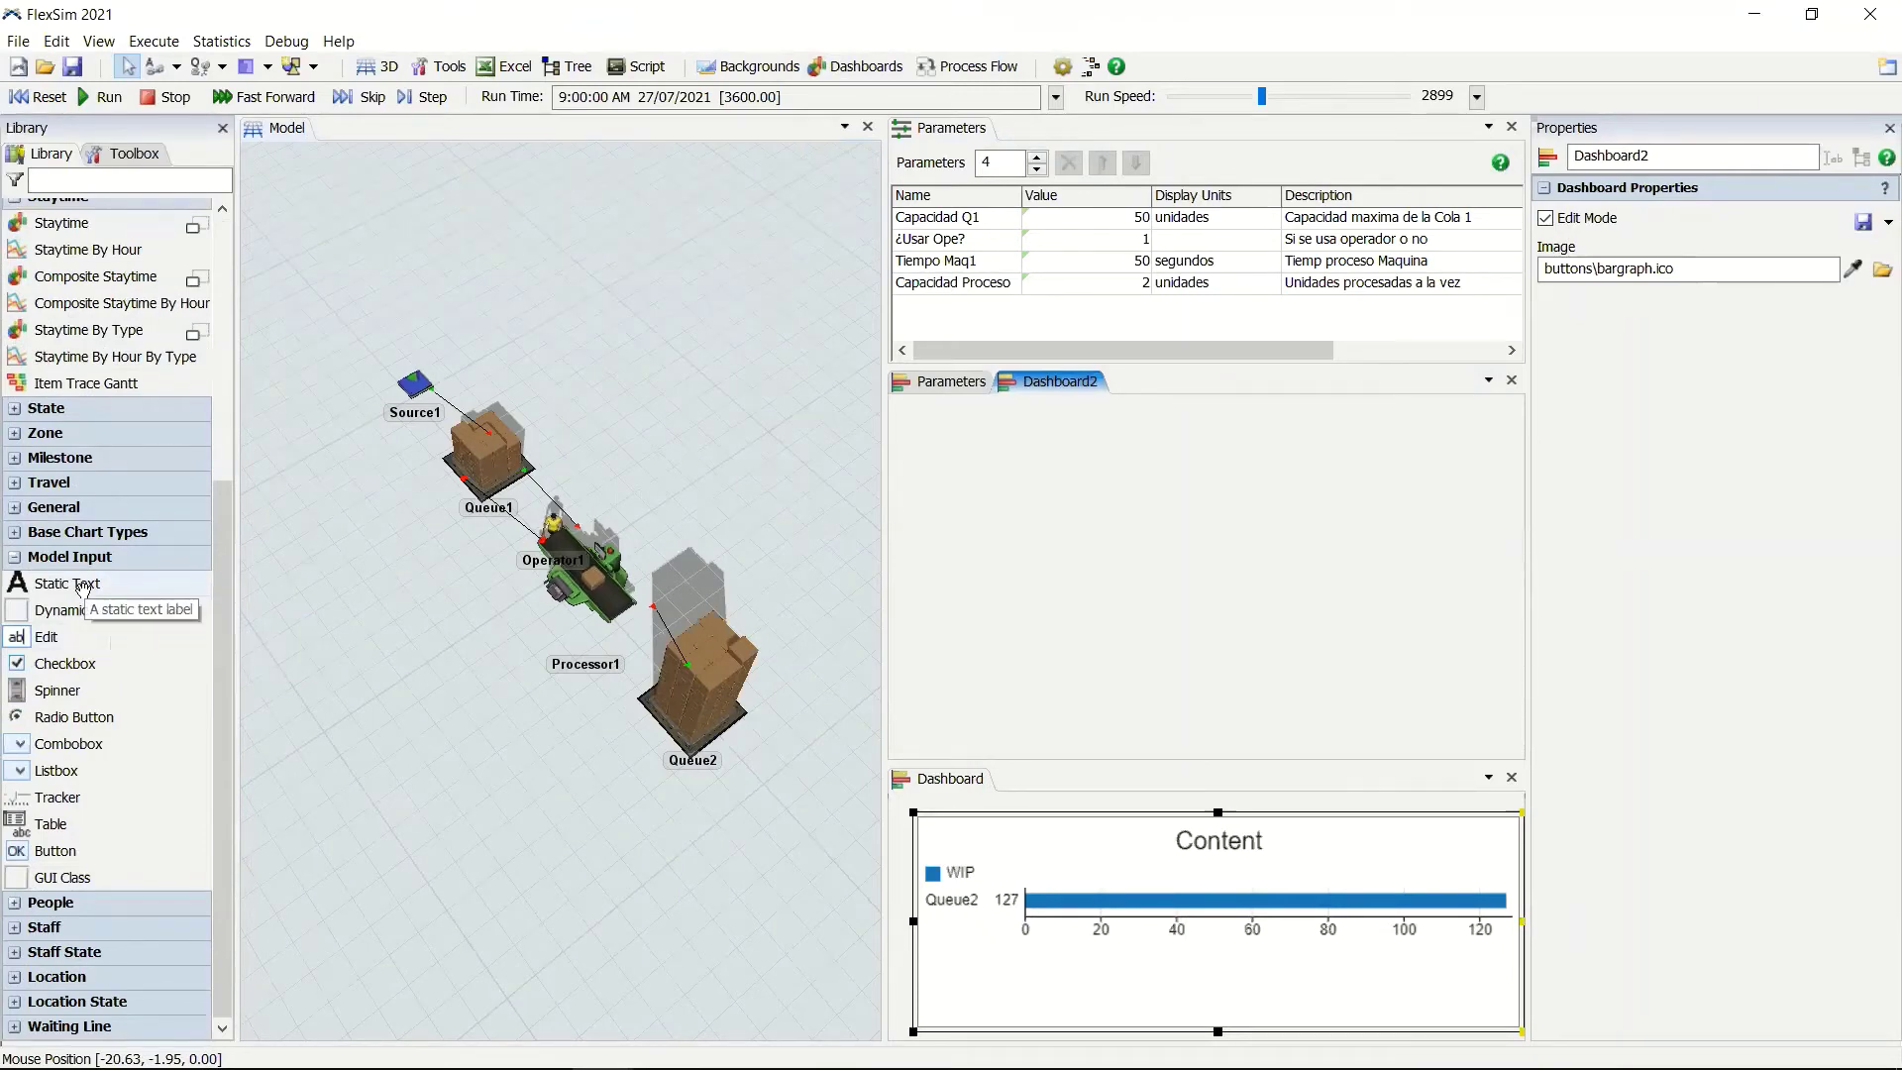
pyautogui.moveTo(79, 589); pyautogui.dragTo(982, 447)
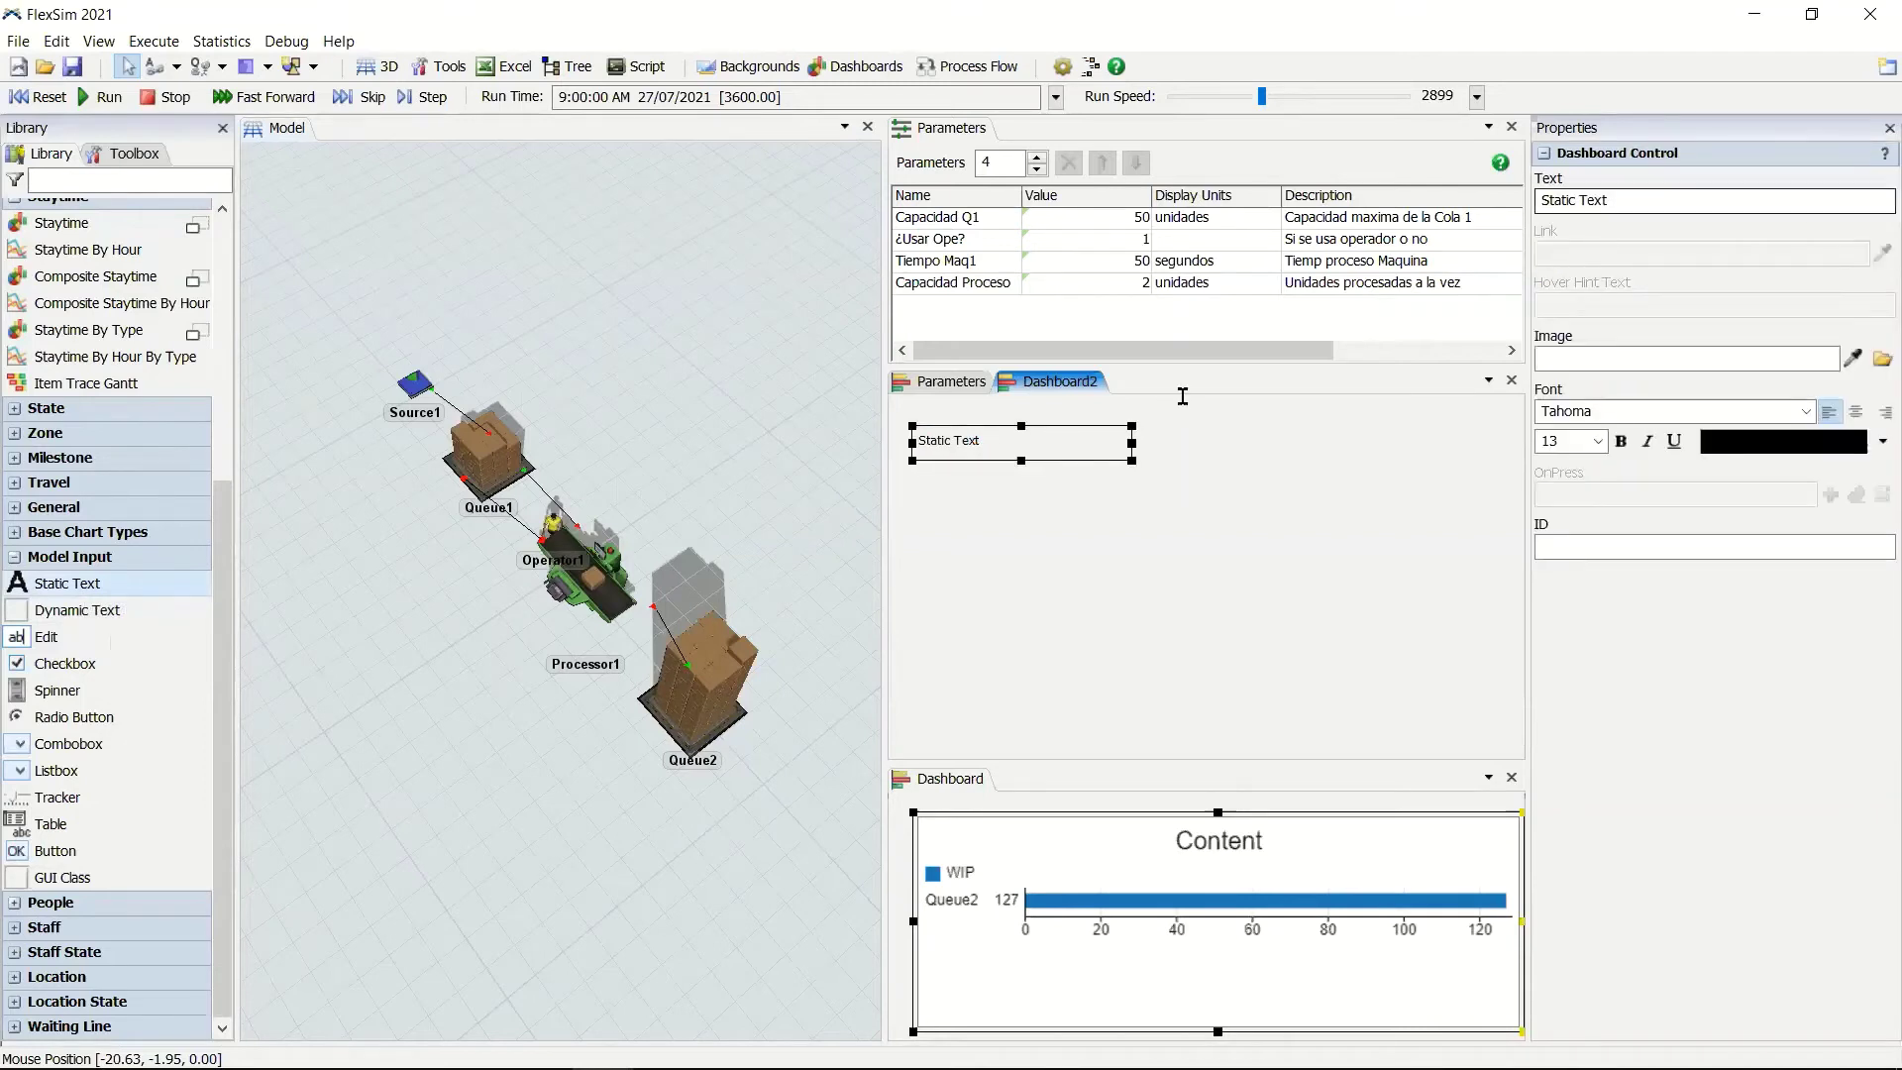
# Change the static text on Dashboard2 to "Capacidad Q1", narrow its box and move it toward the dashboard's upper-left corner.
pyautogui.click(1648, 207)
pyautogui.doubleClick(1648, 207)
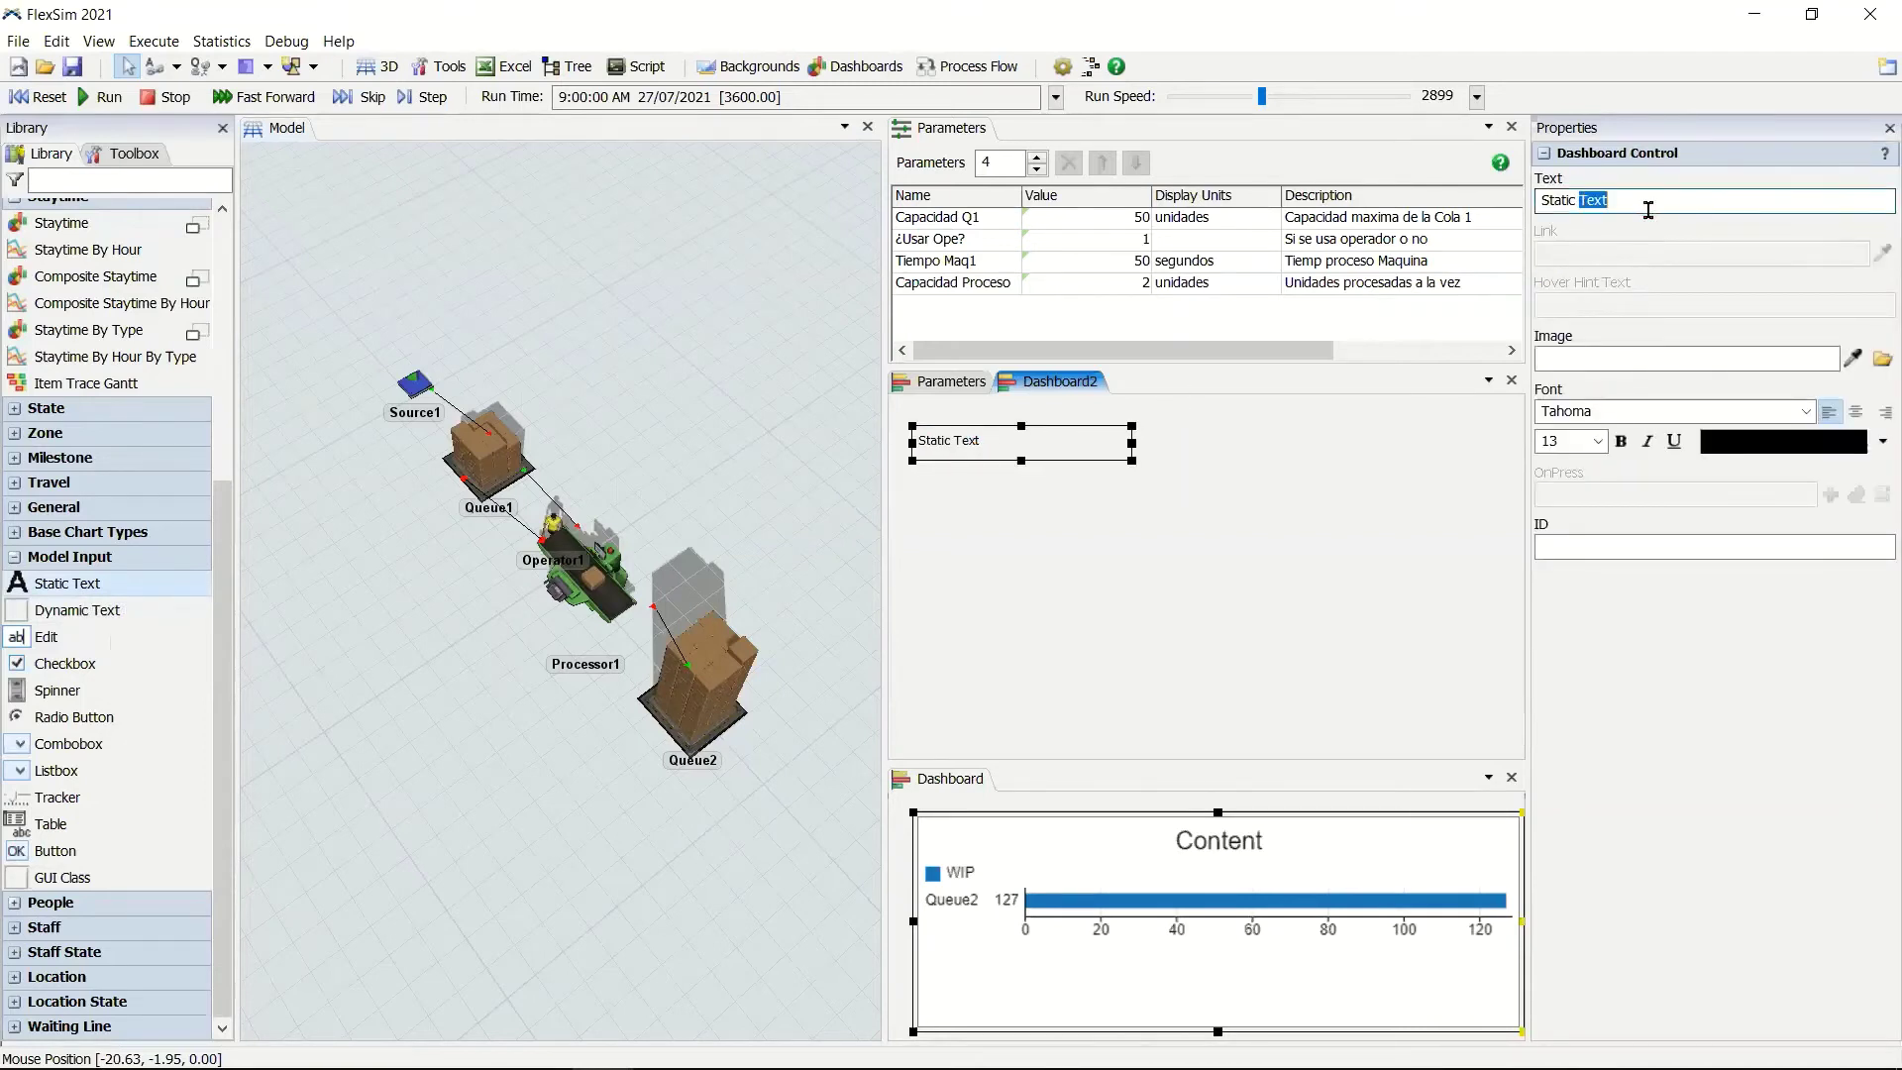
pyautogui.click(1648, 208)
pyautogui.press('BackSpace')
pyautogui.press('BackSpace')
pyautogui.press('BackSpace')
pyautogui.press('BackSpace')
pyautogui.press('BackSpace')
pyautogui.press('BackSpace')
pyautogui.press('BackSpace')
pyautogui.press('BackSpace')
pyautogui.press('BackSpace')
pyautogui.press('BackSpace')
pyautogui.write('C')
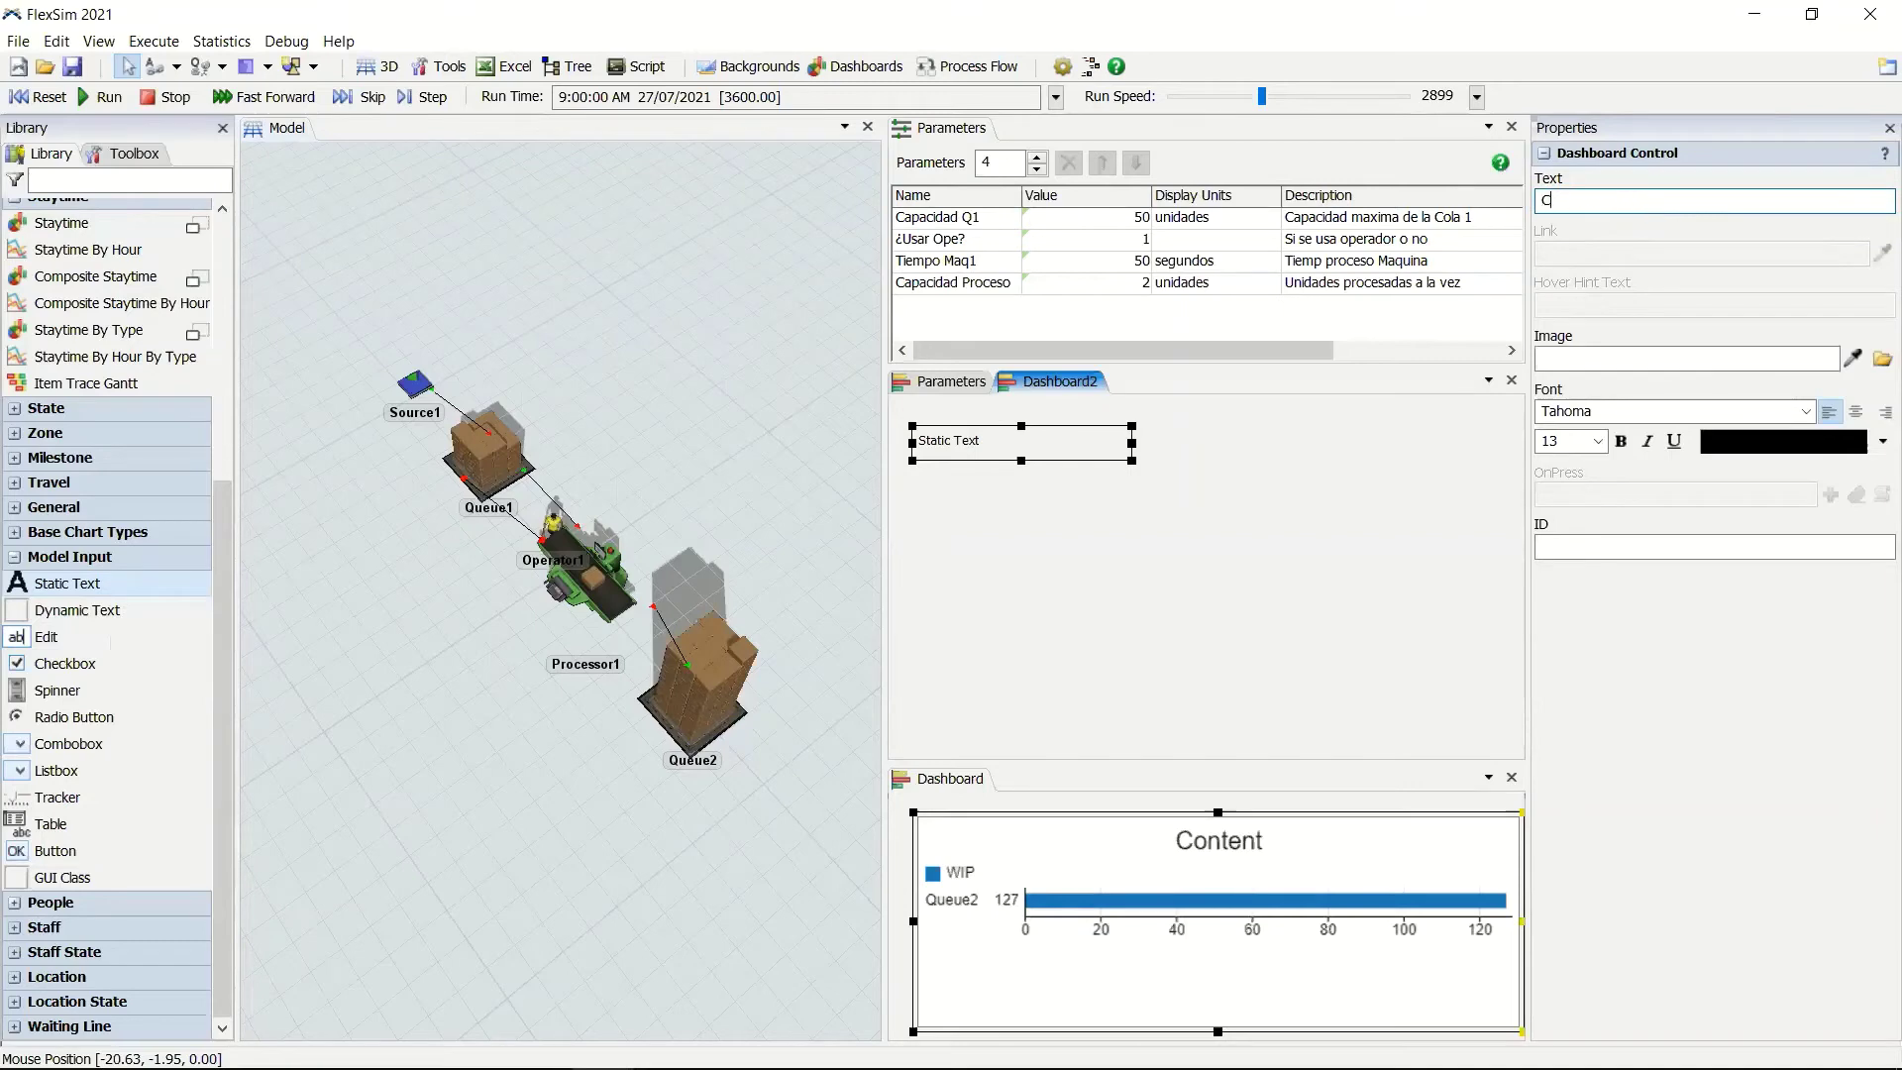
pyautogui.write('apacidad Q1')
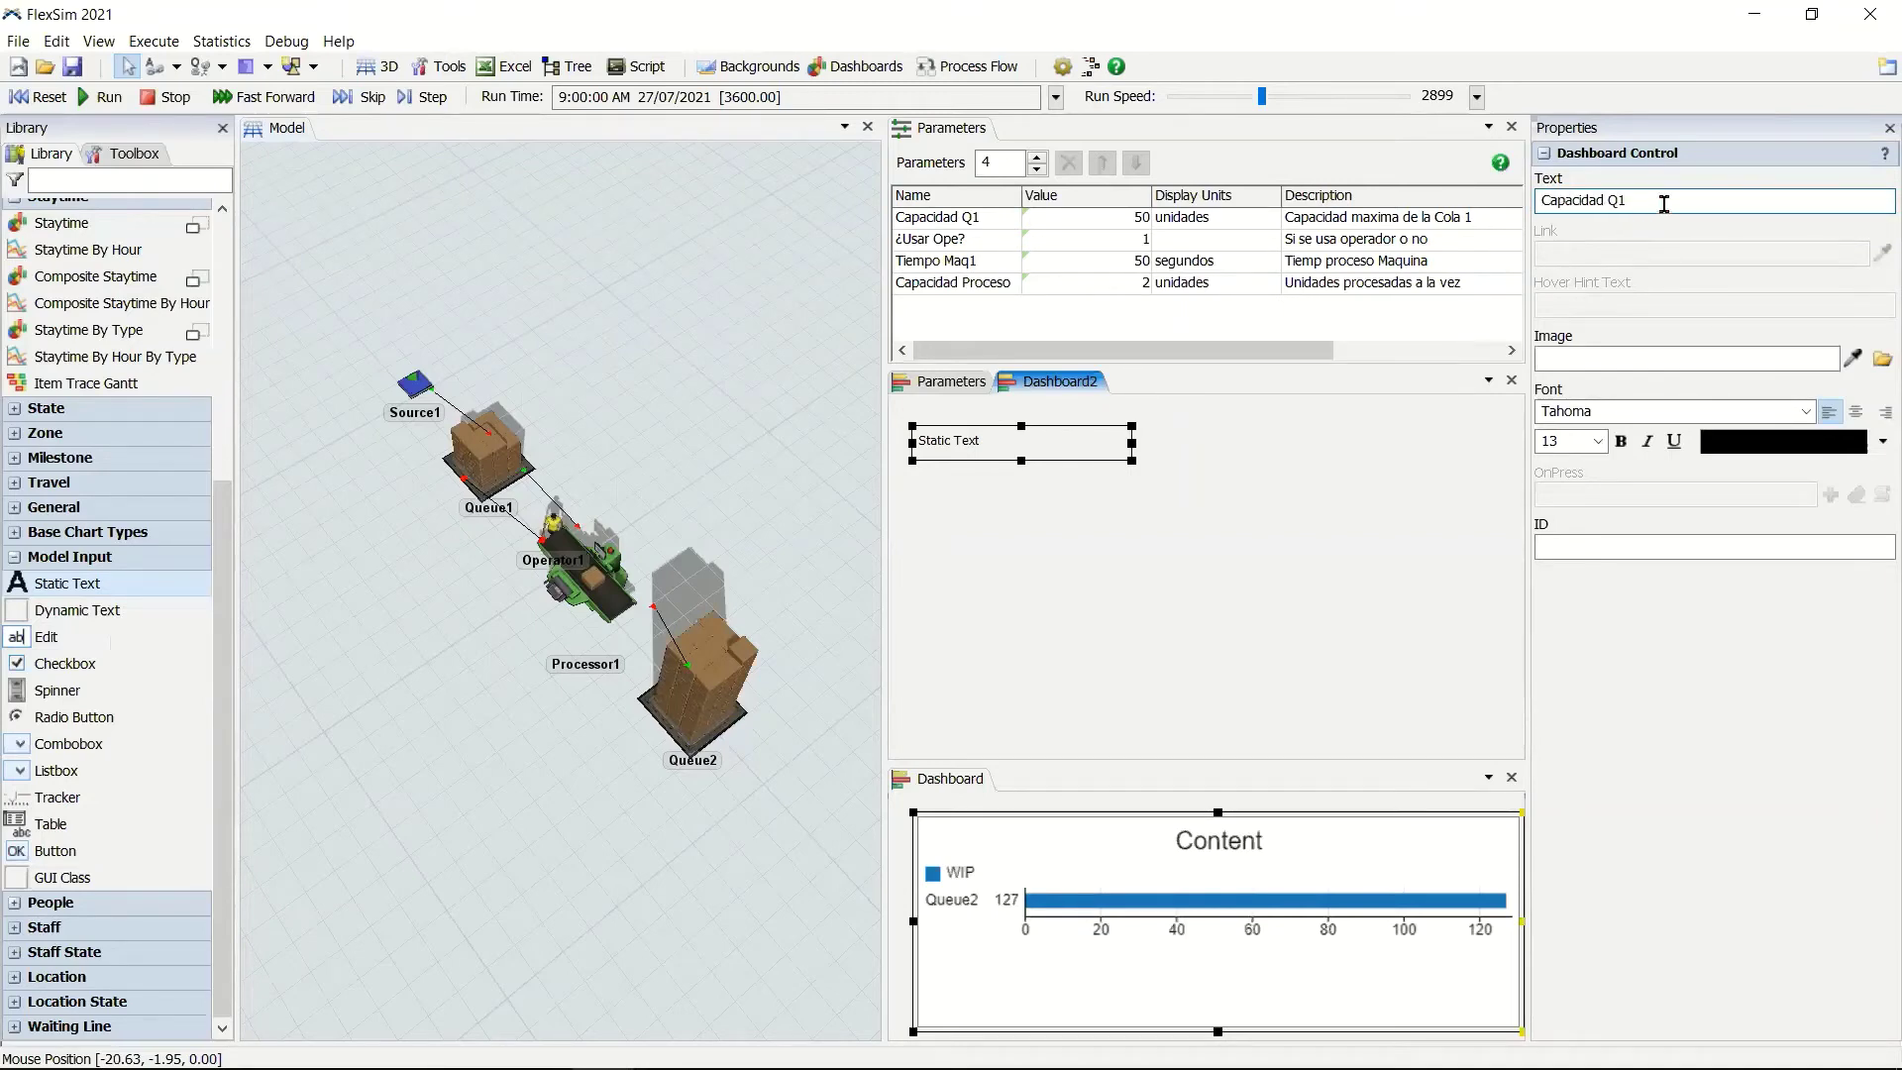
pyautogui.press('Return')
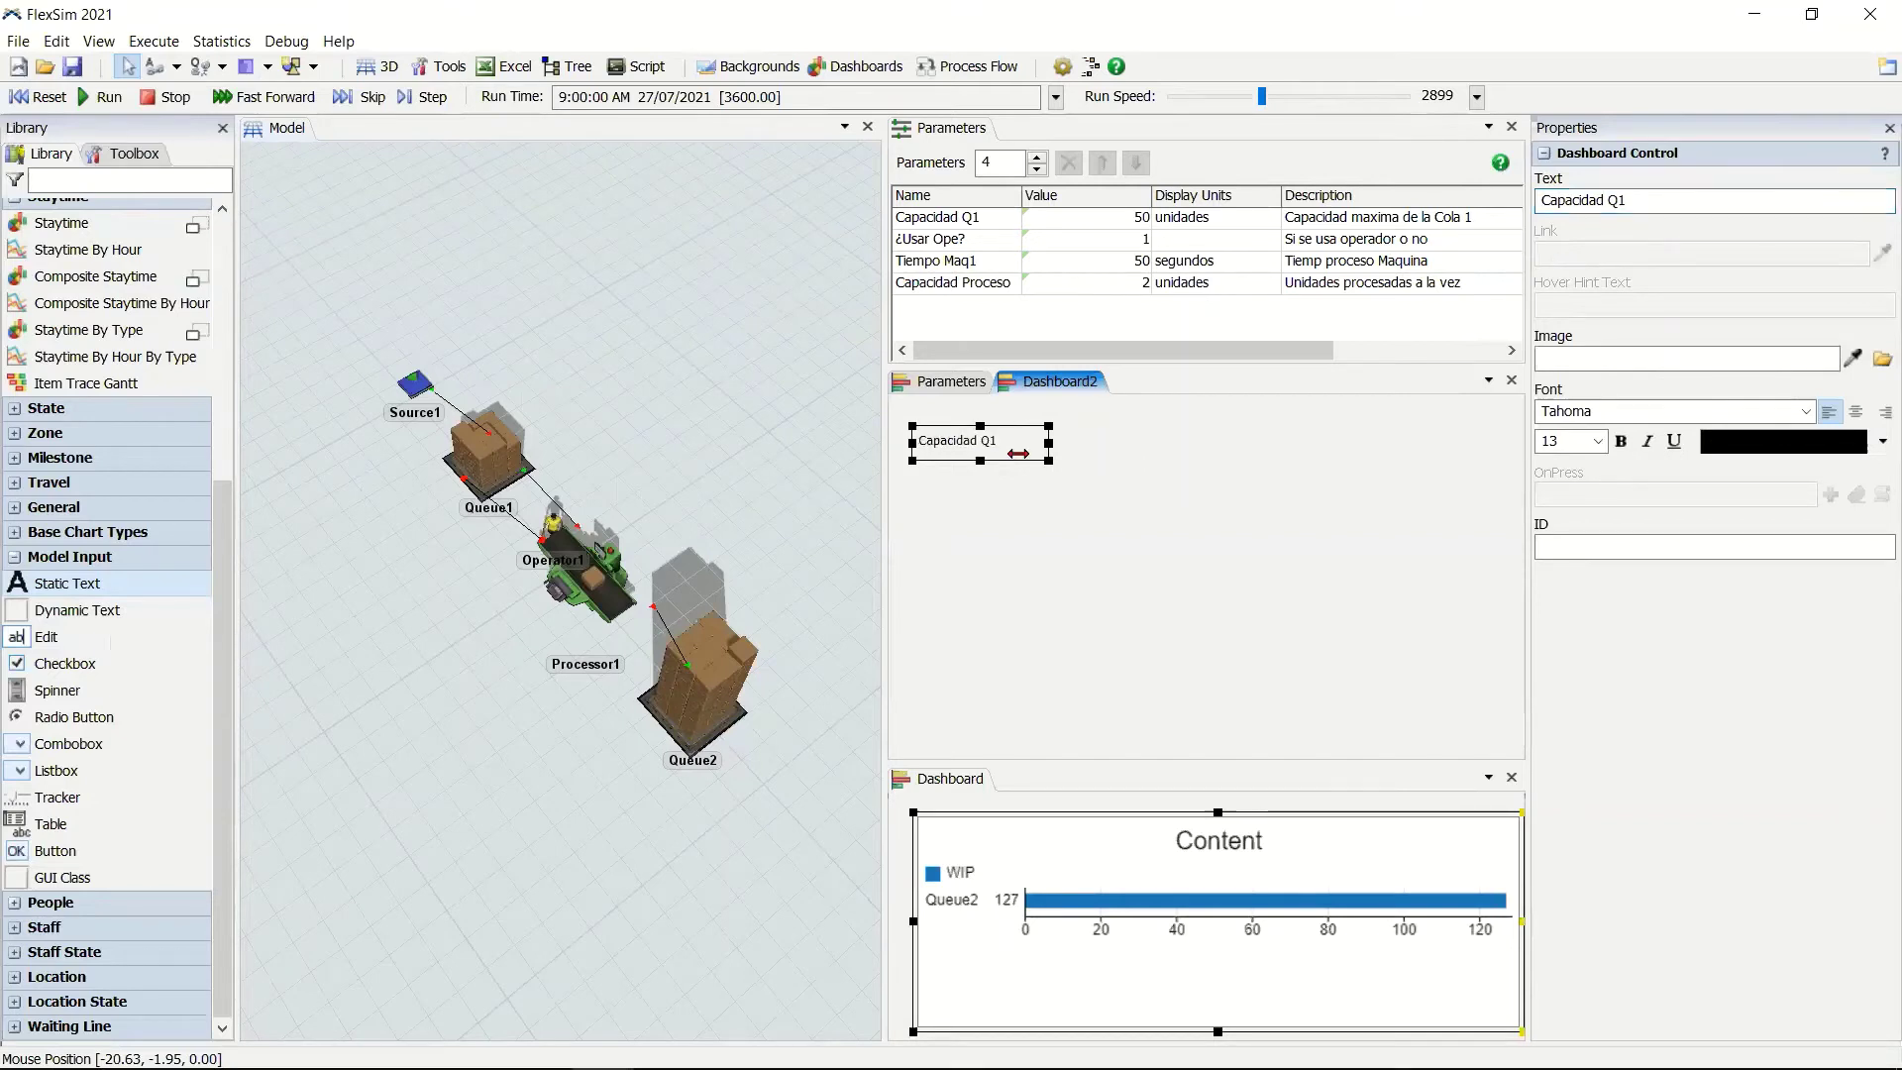
pyautogui.moveTo(1018, 454); pyautogui.dragTo(986, 456)
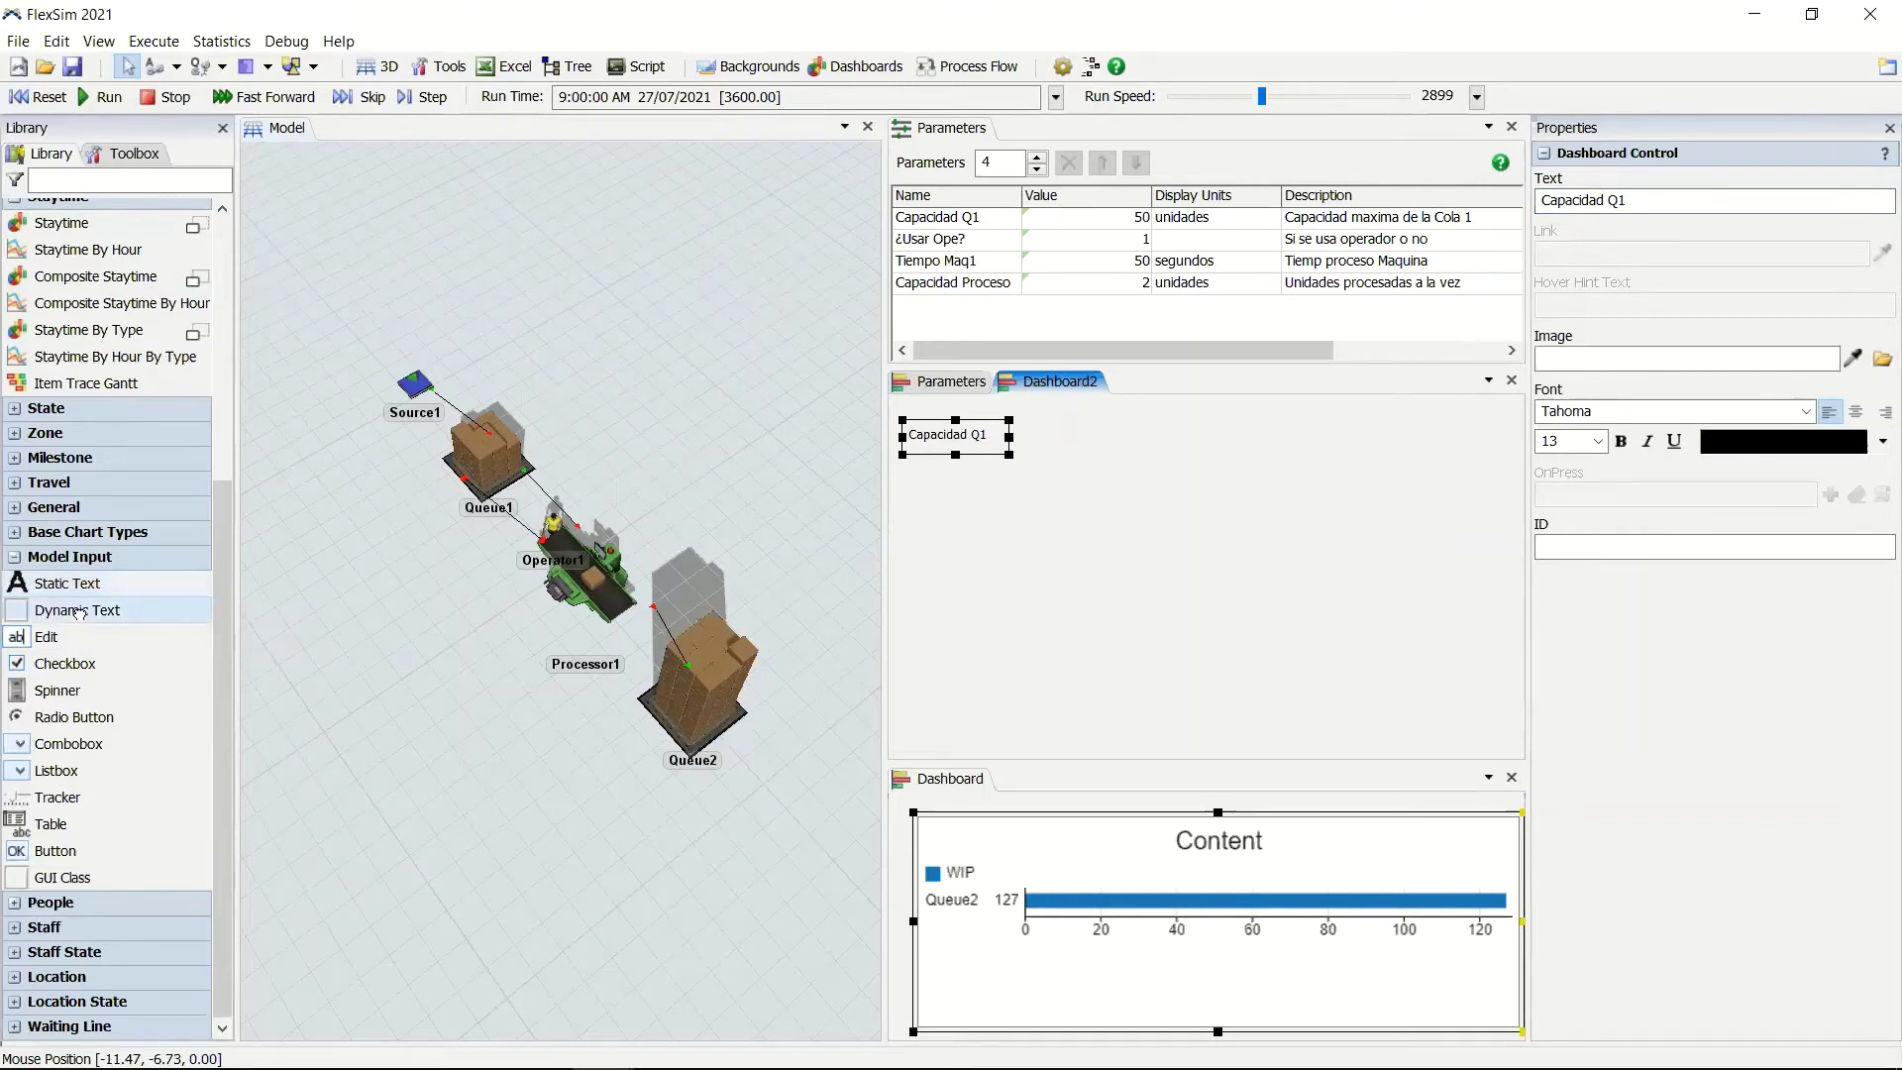
# Add a dynamic text control to Dashboard2 directly beside the "Capacidad Q1" label and narrow its box.
pyautogui.moveTo(80, 612); pyautogui.dragTo(1048, 418)
pyautogui.click(1167, 436)
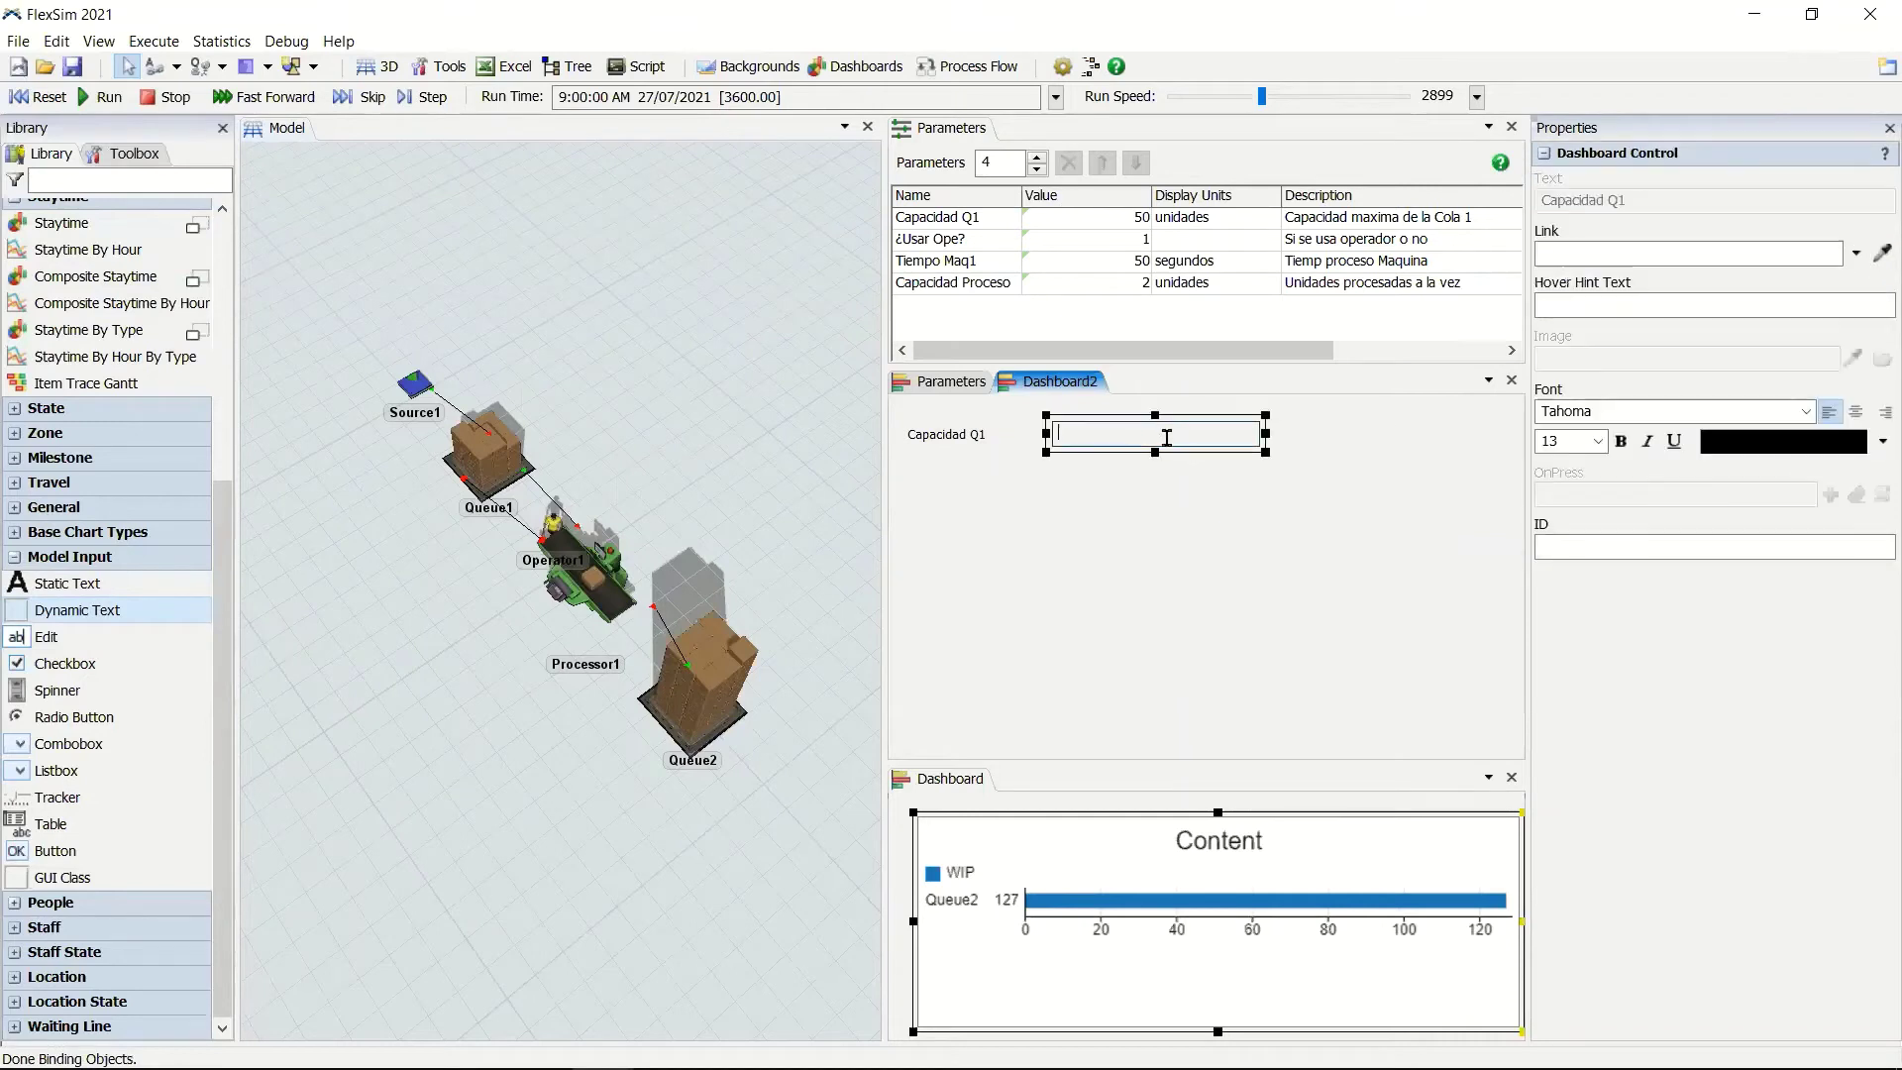
pyautogui.moveTo(1182, 448); pyautogui.dragTo(1150, 450)
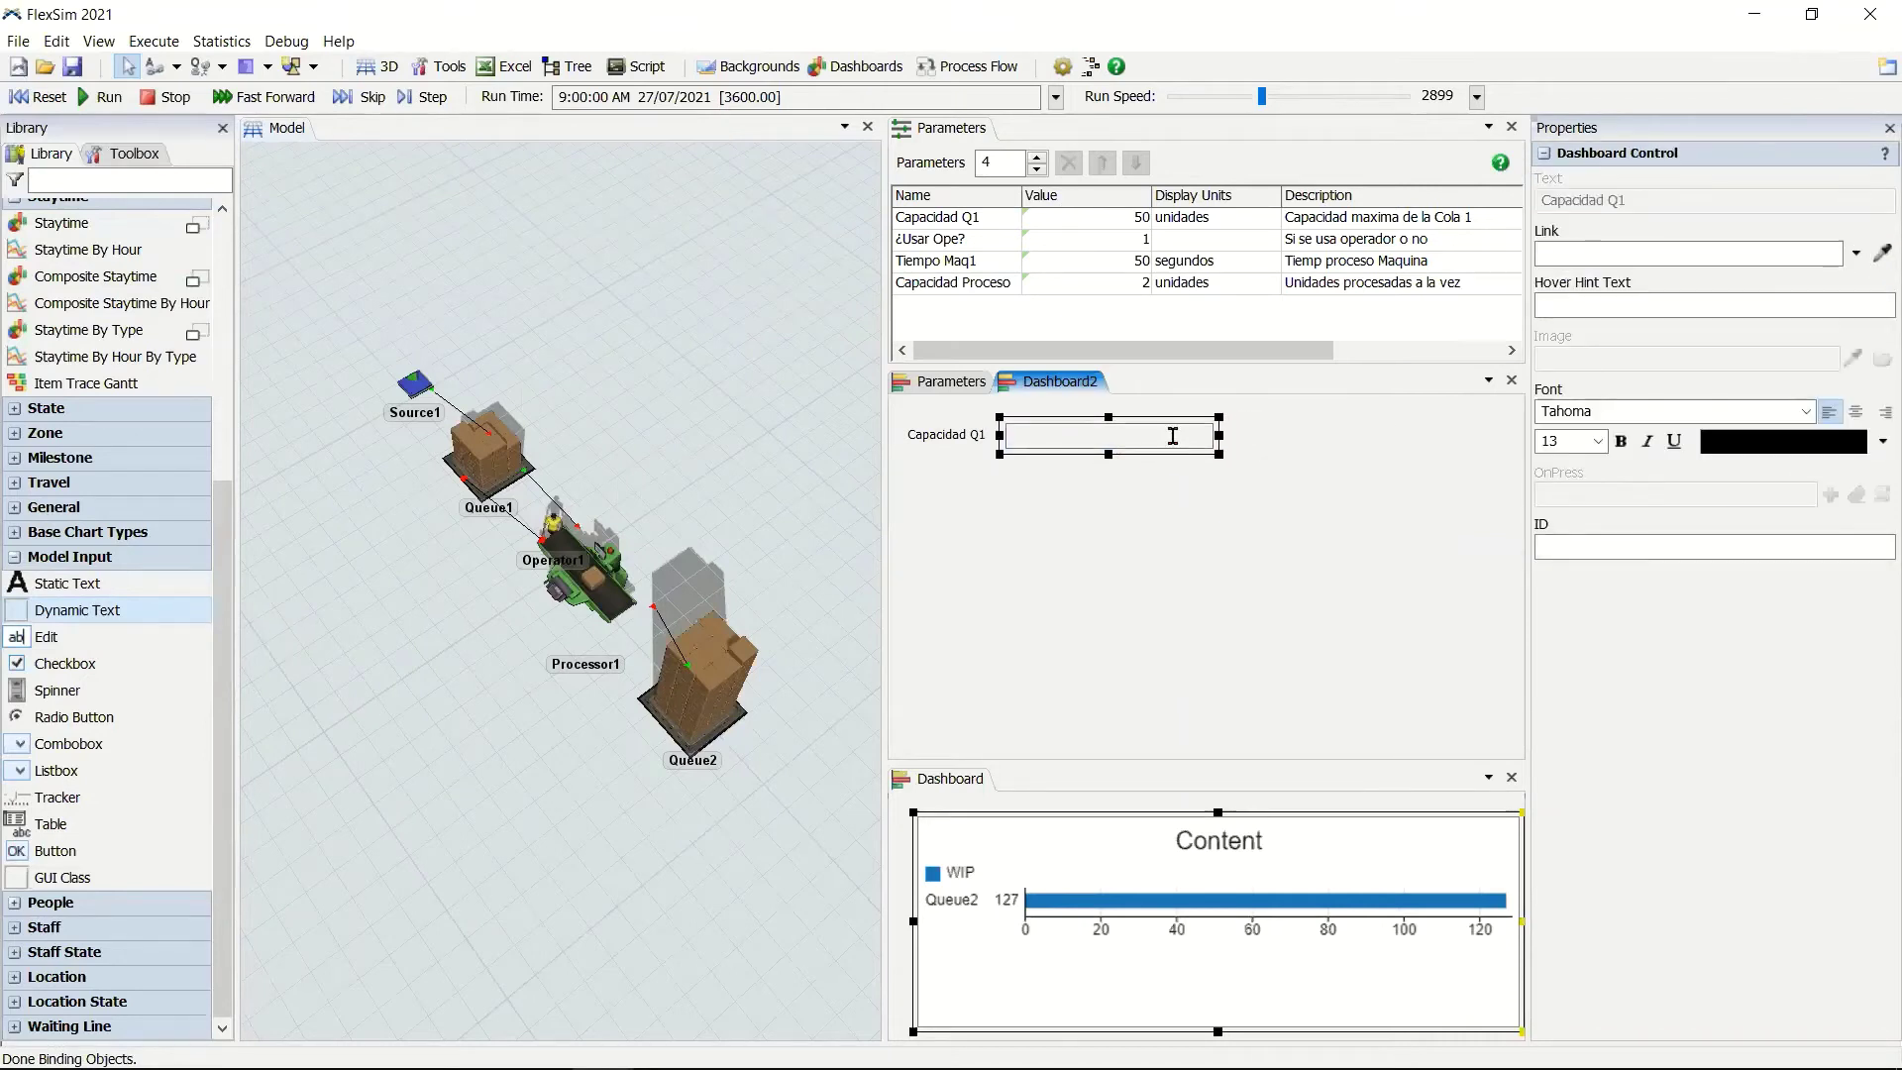
pyautogui.moveTo(1218, 434); pyautogui.dragTo(1126, 434)
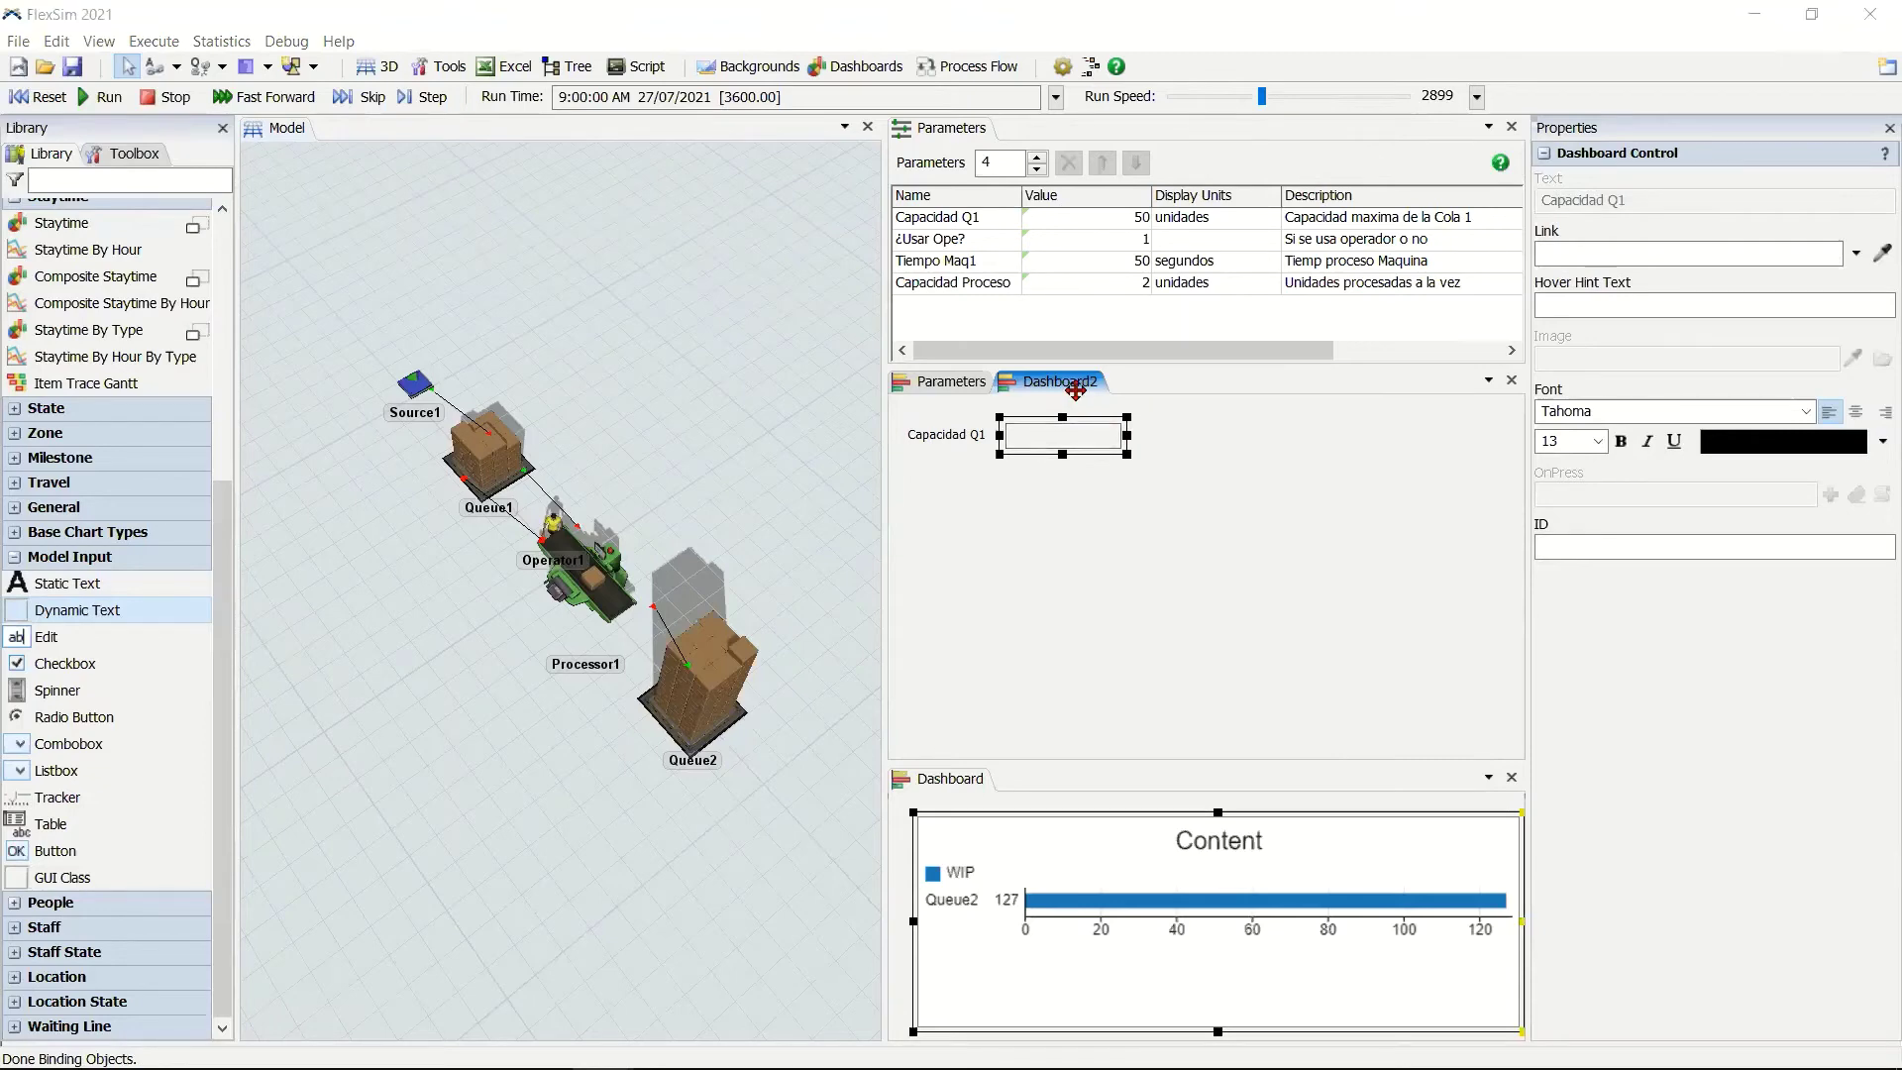
# Link the dynamic text control to the Value cell of the Capacidad Q1 parameter by sampling it, and reset the model.
pyautogui.click(1608, 250)
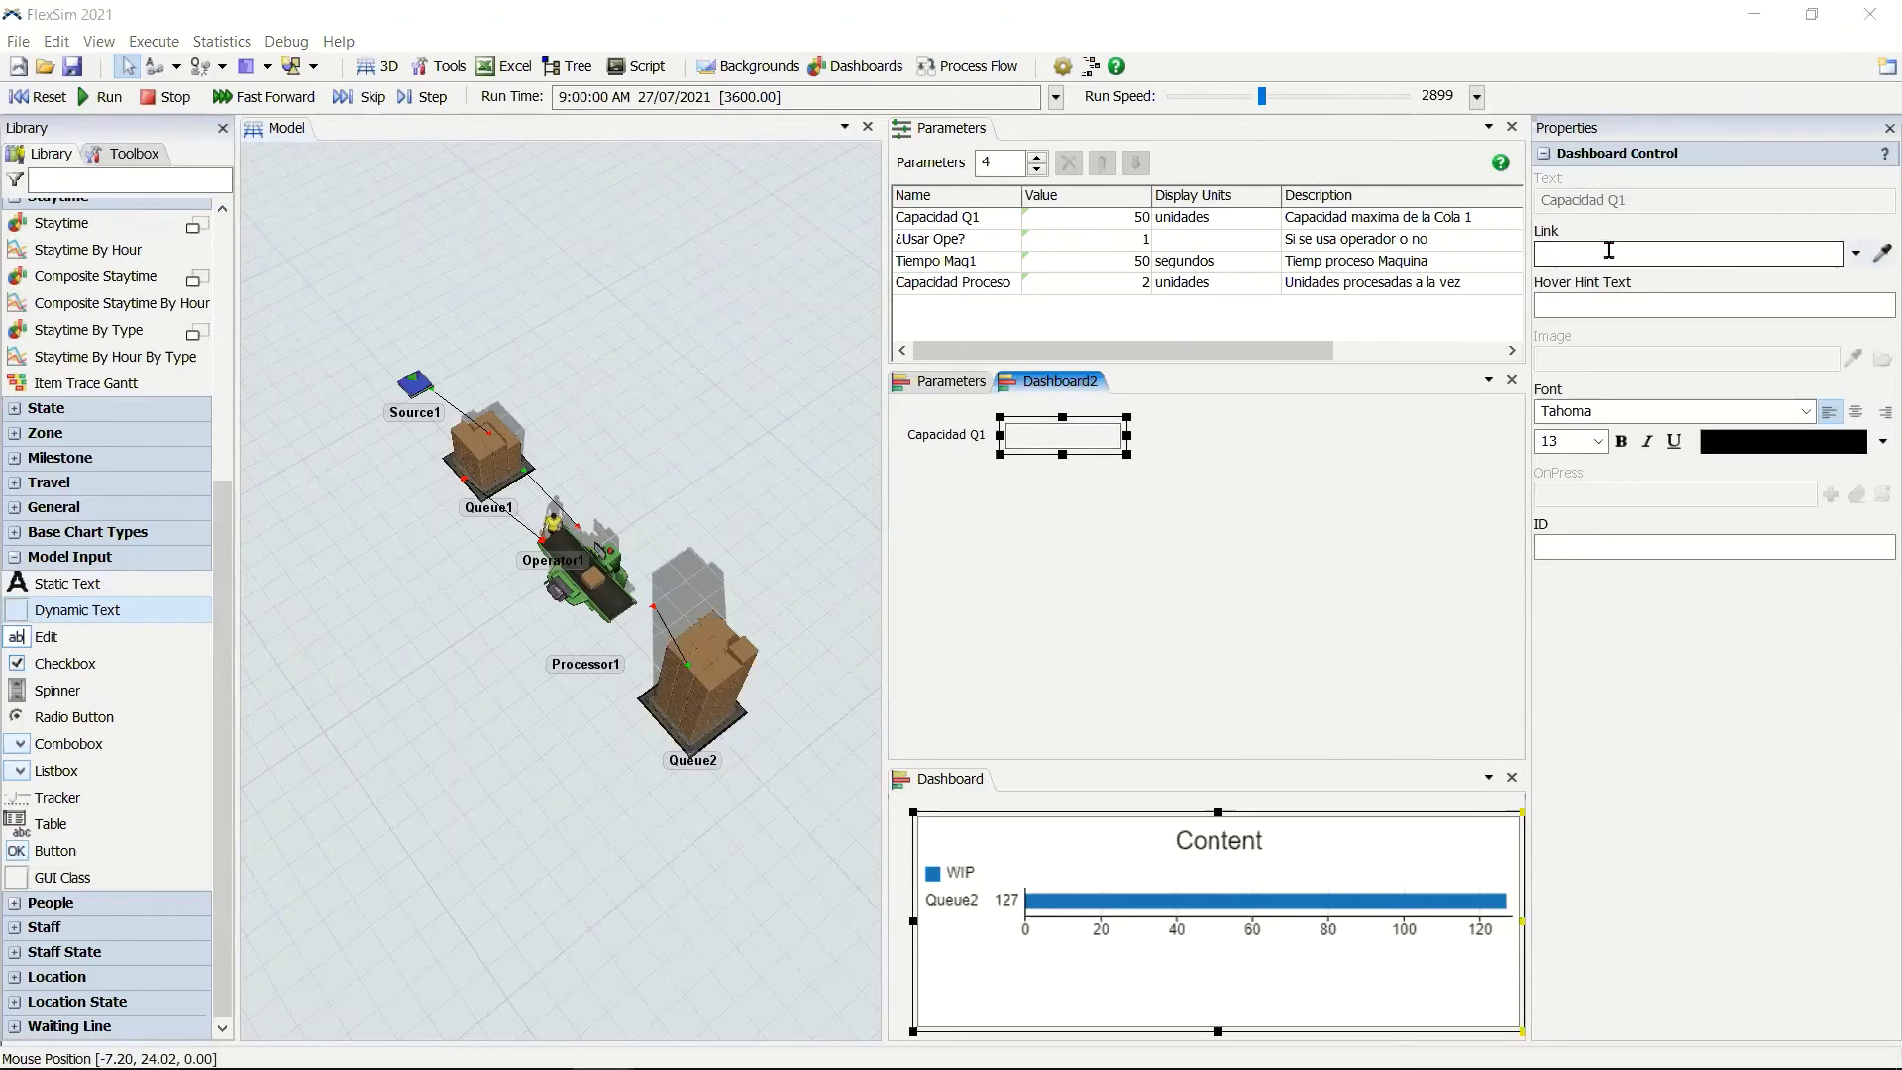
pyautogui.click(1878, 256)
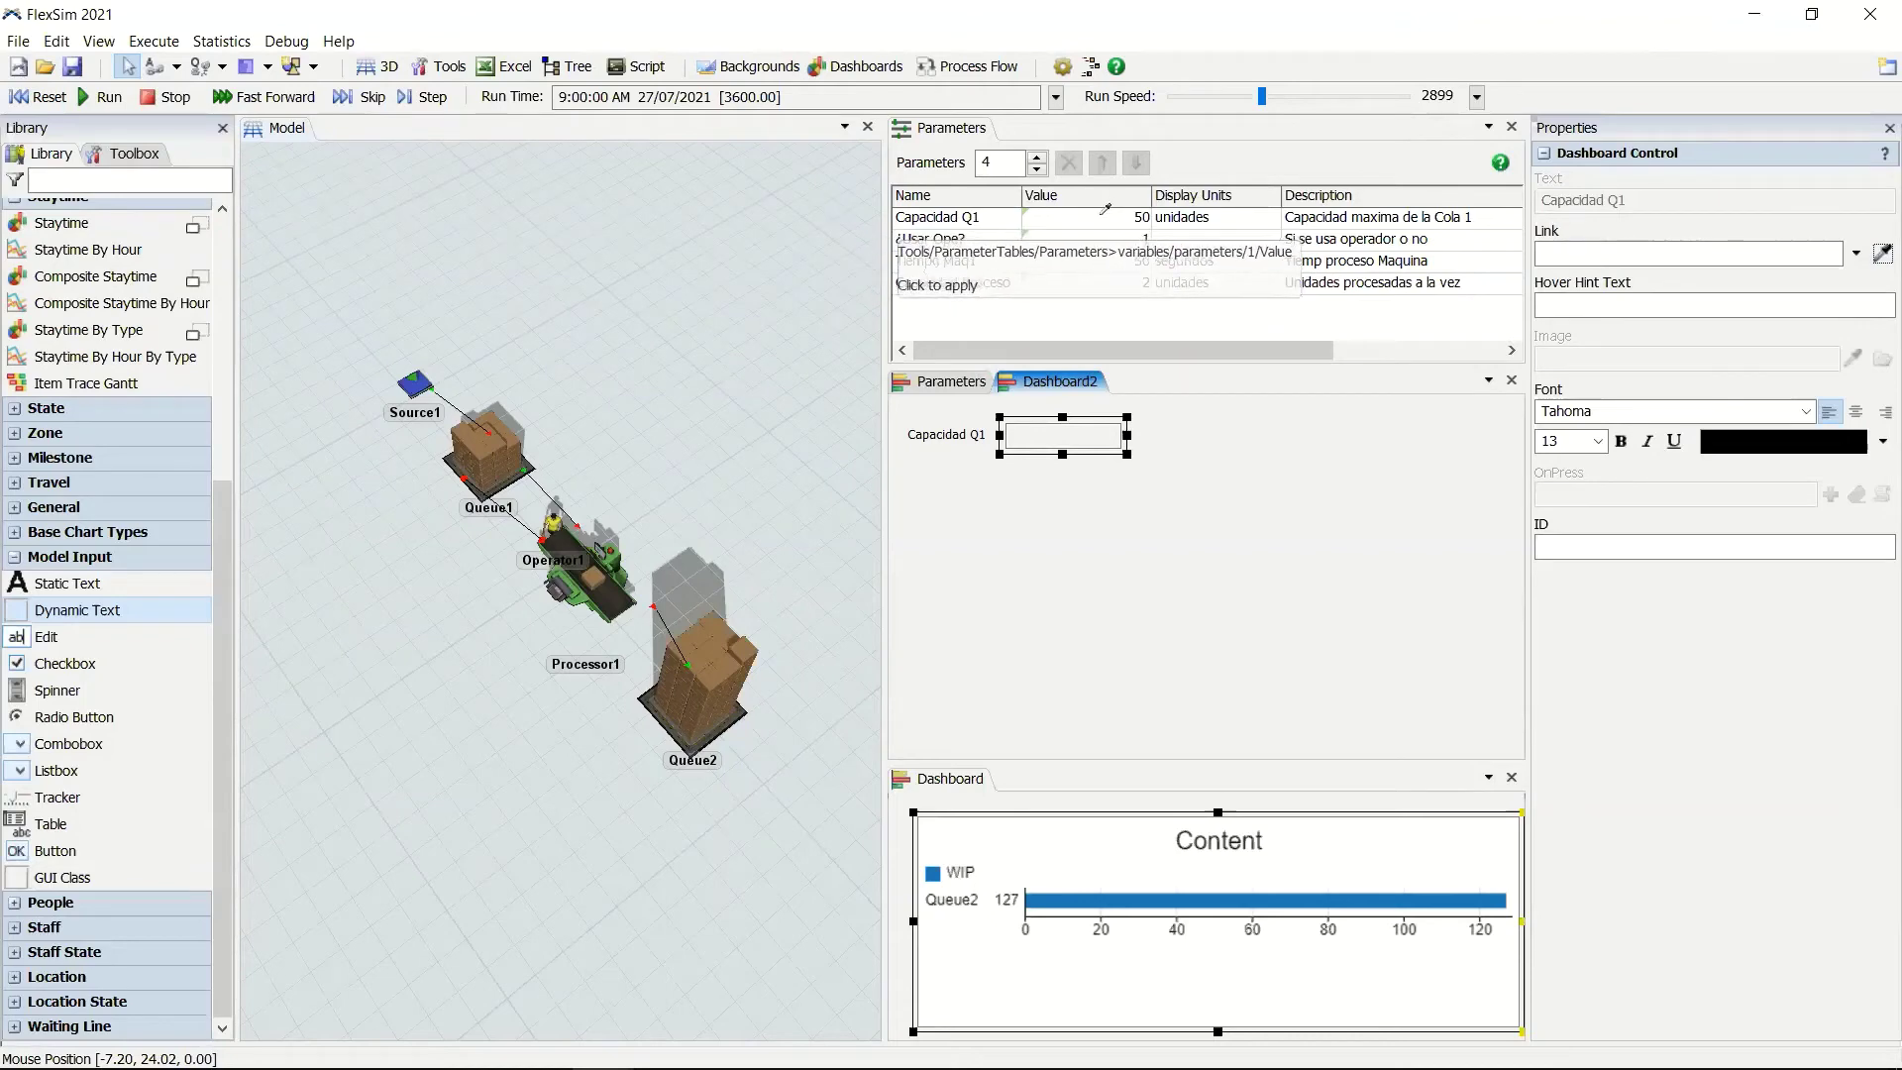
pyautogui.click(1098, 217)
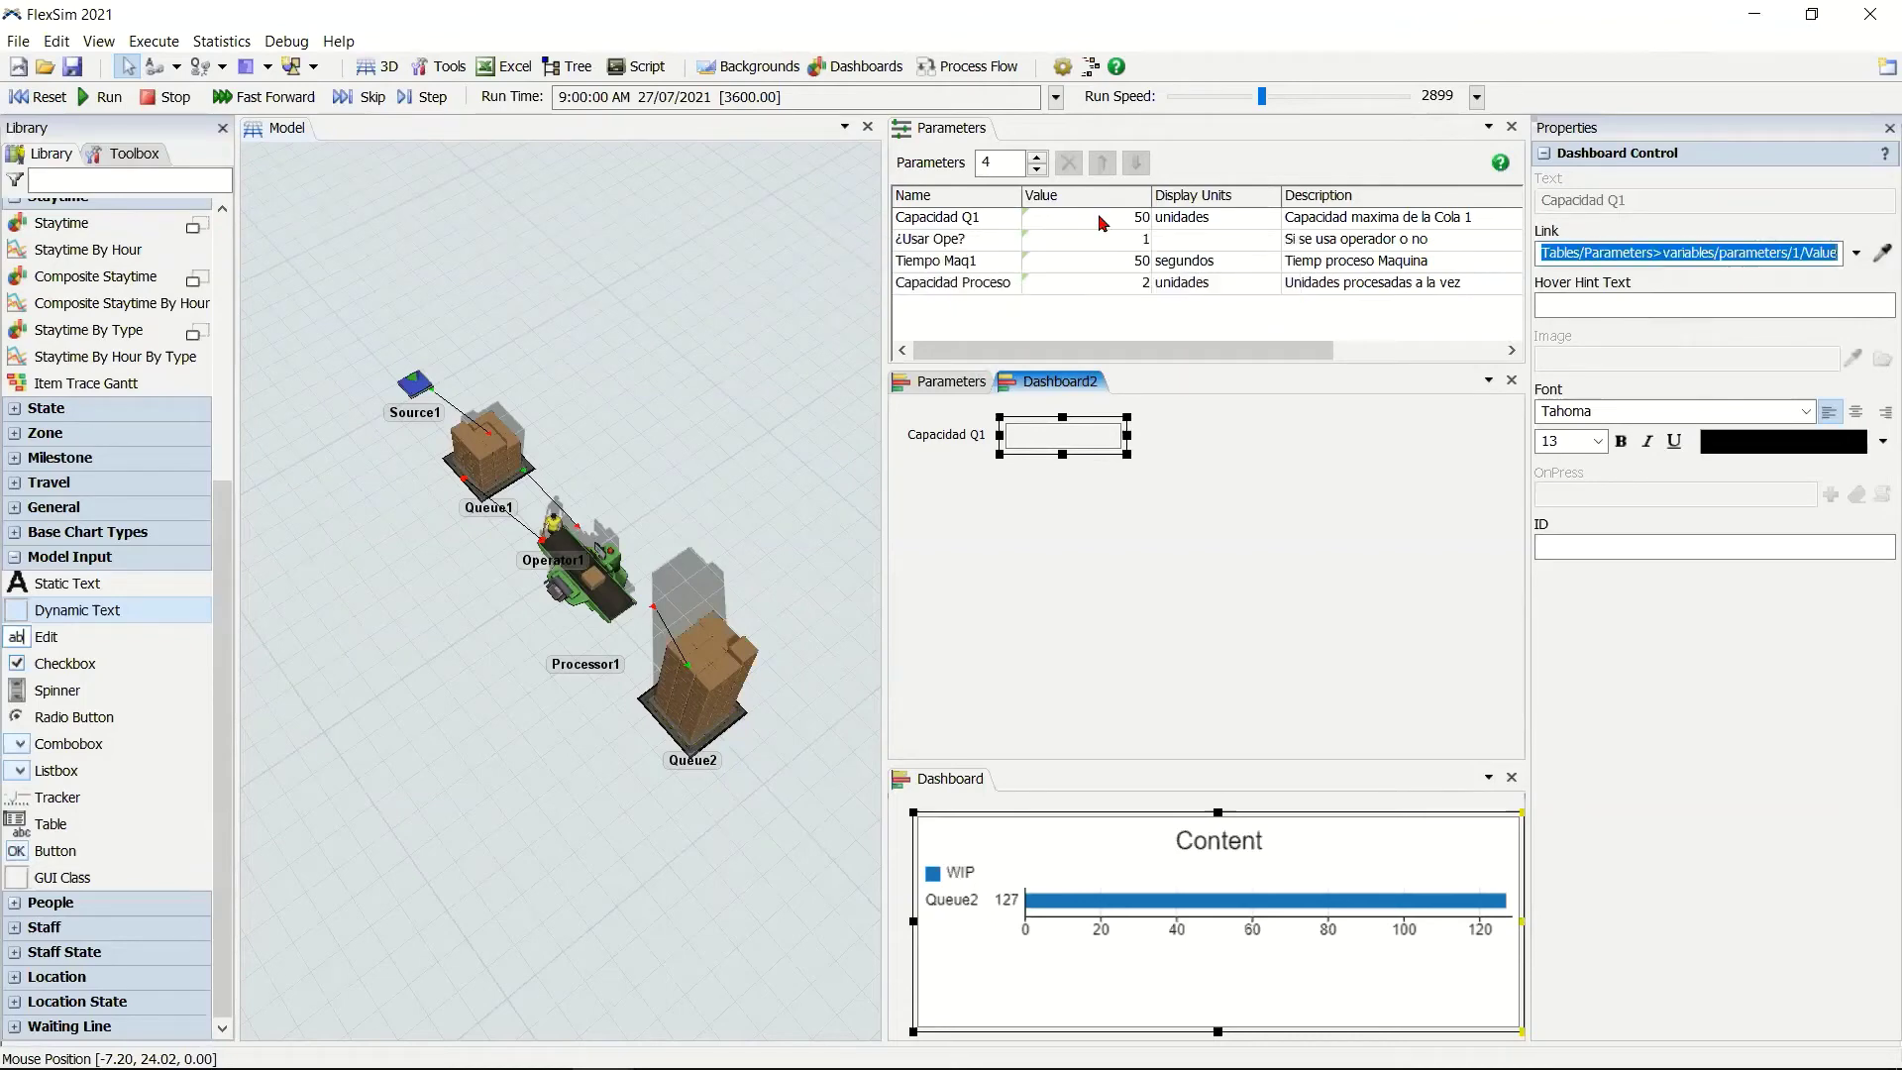
pyautogui.click(1174, 465)
pyautogui.click(18, 105)
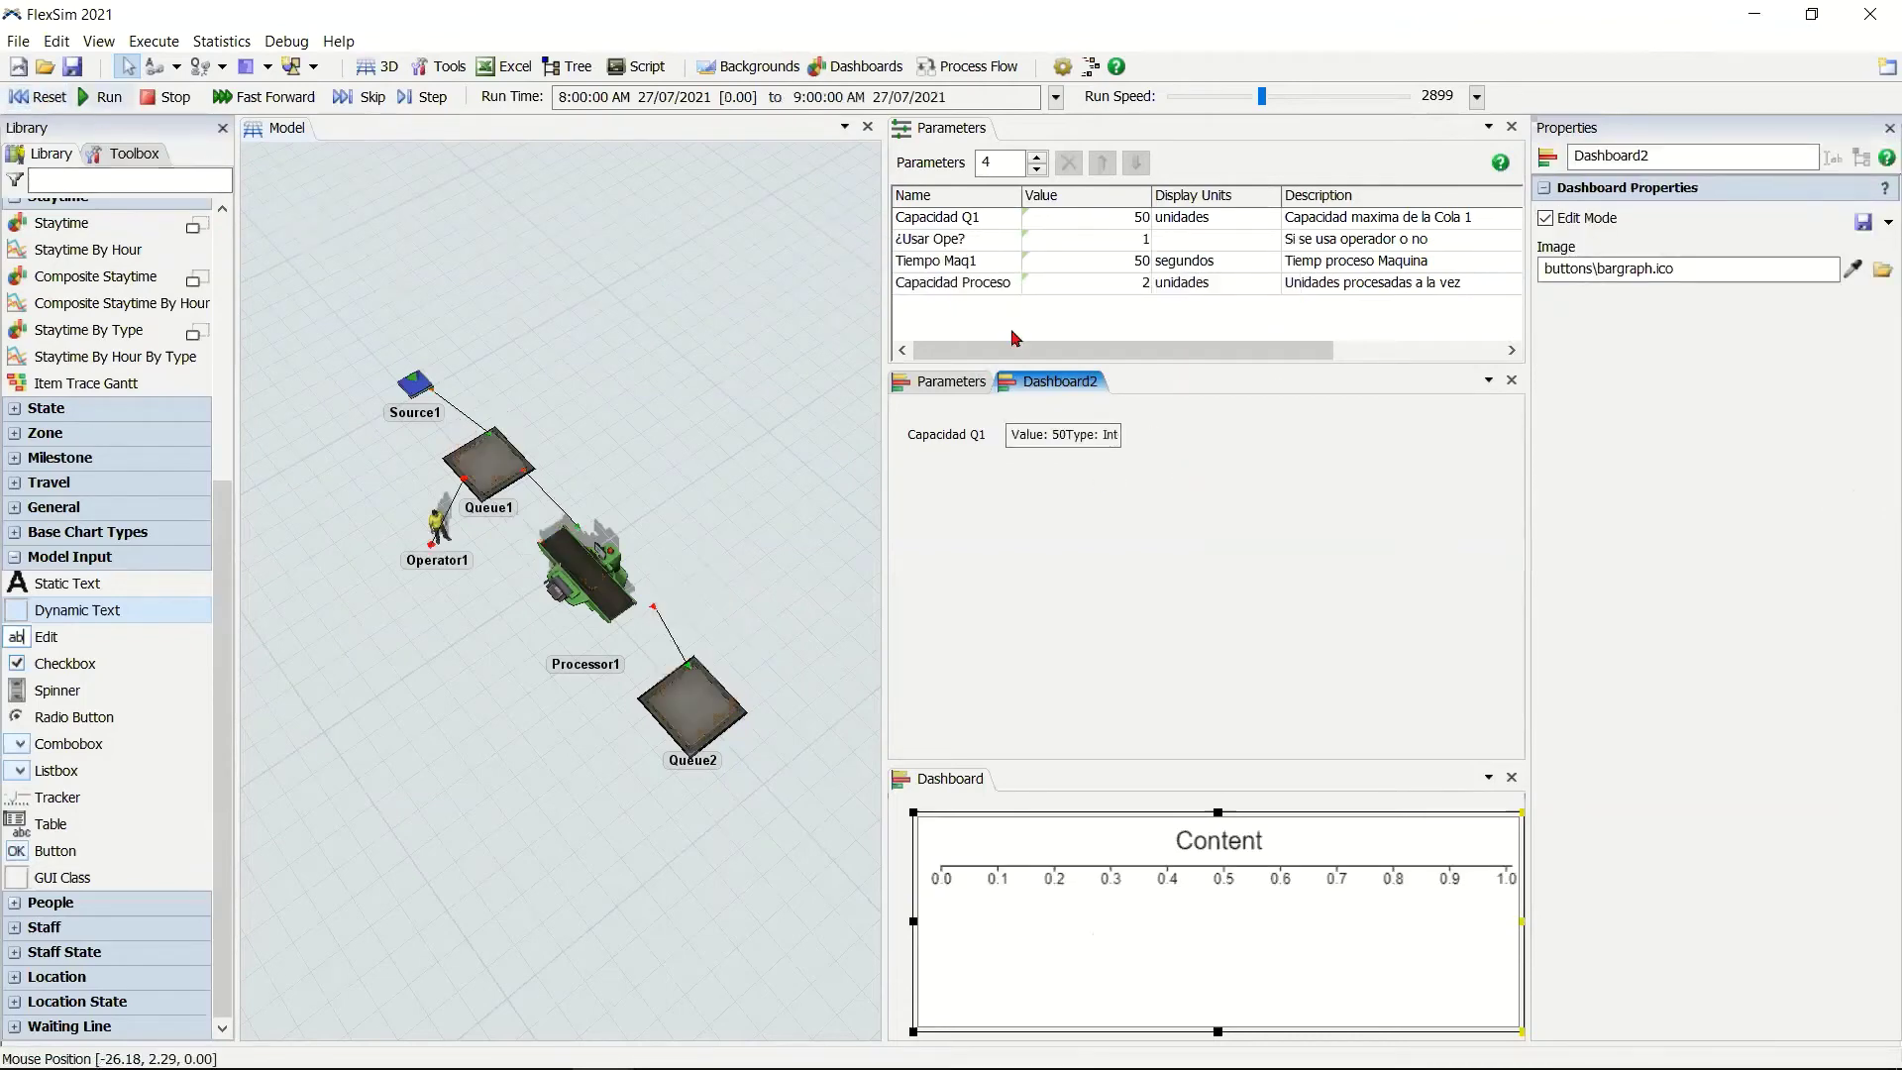
pyautogui.click(1099, 453)
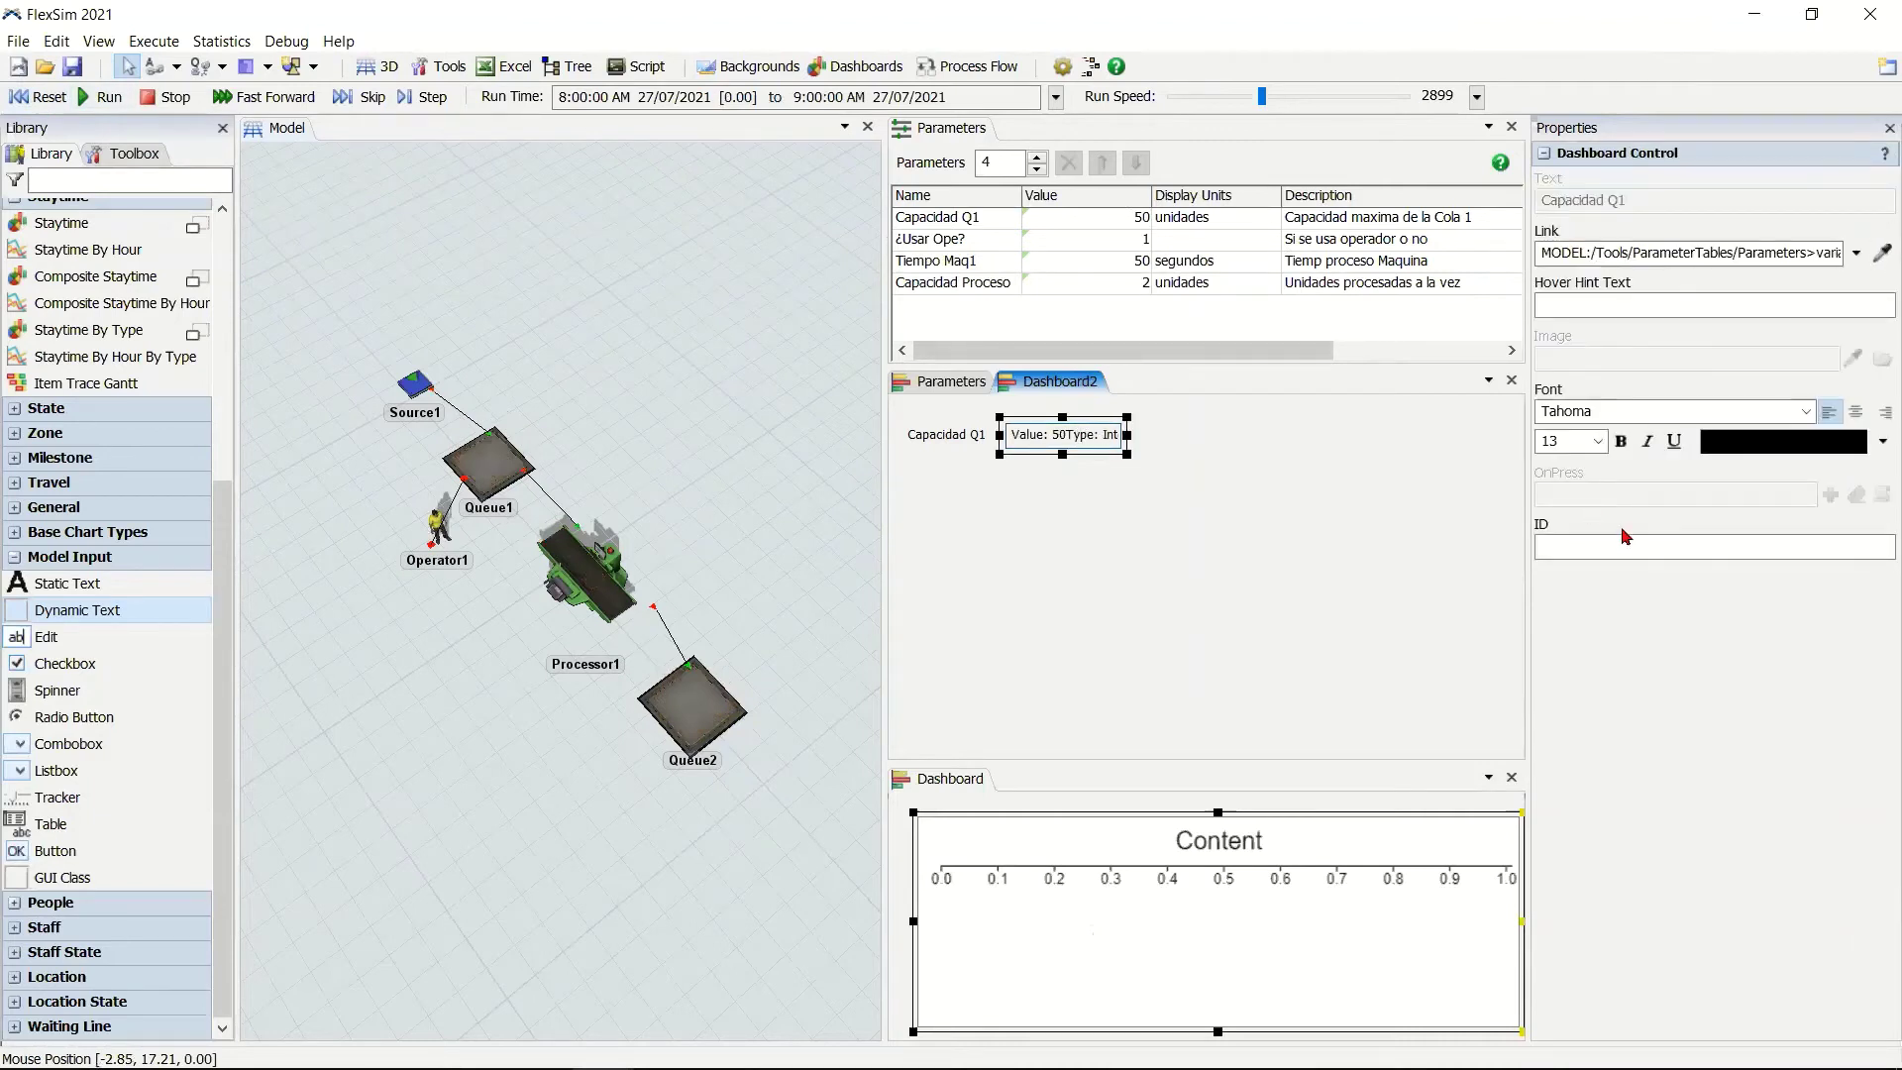
# Add a spinner control to Dashboard2 and place it against the end of the Capacidad Q1 value box.
pyautogui.click(139, 583)
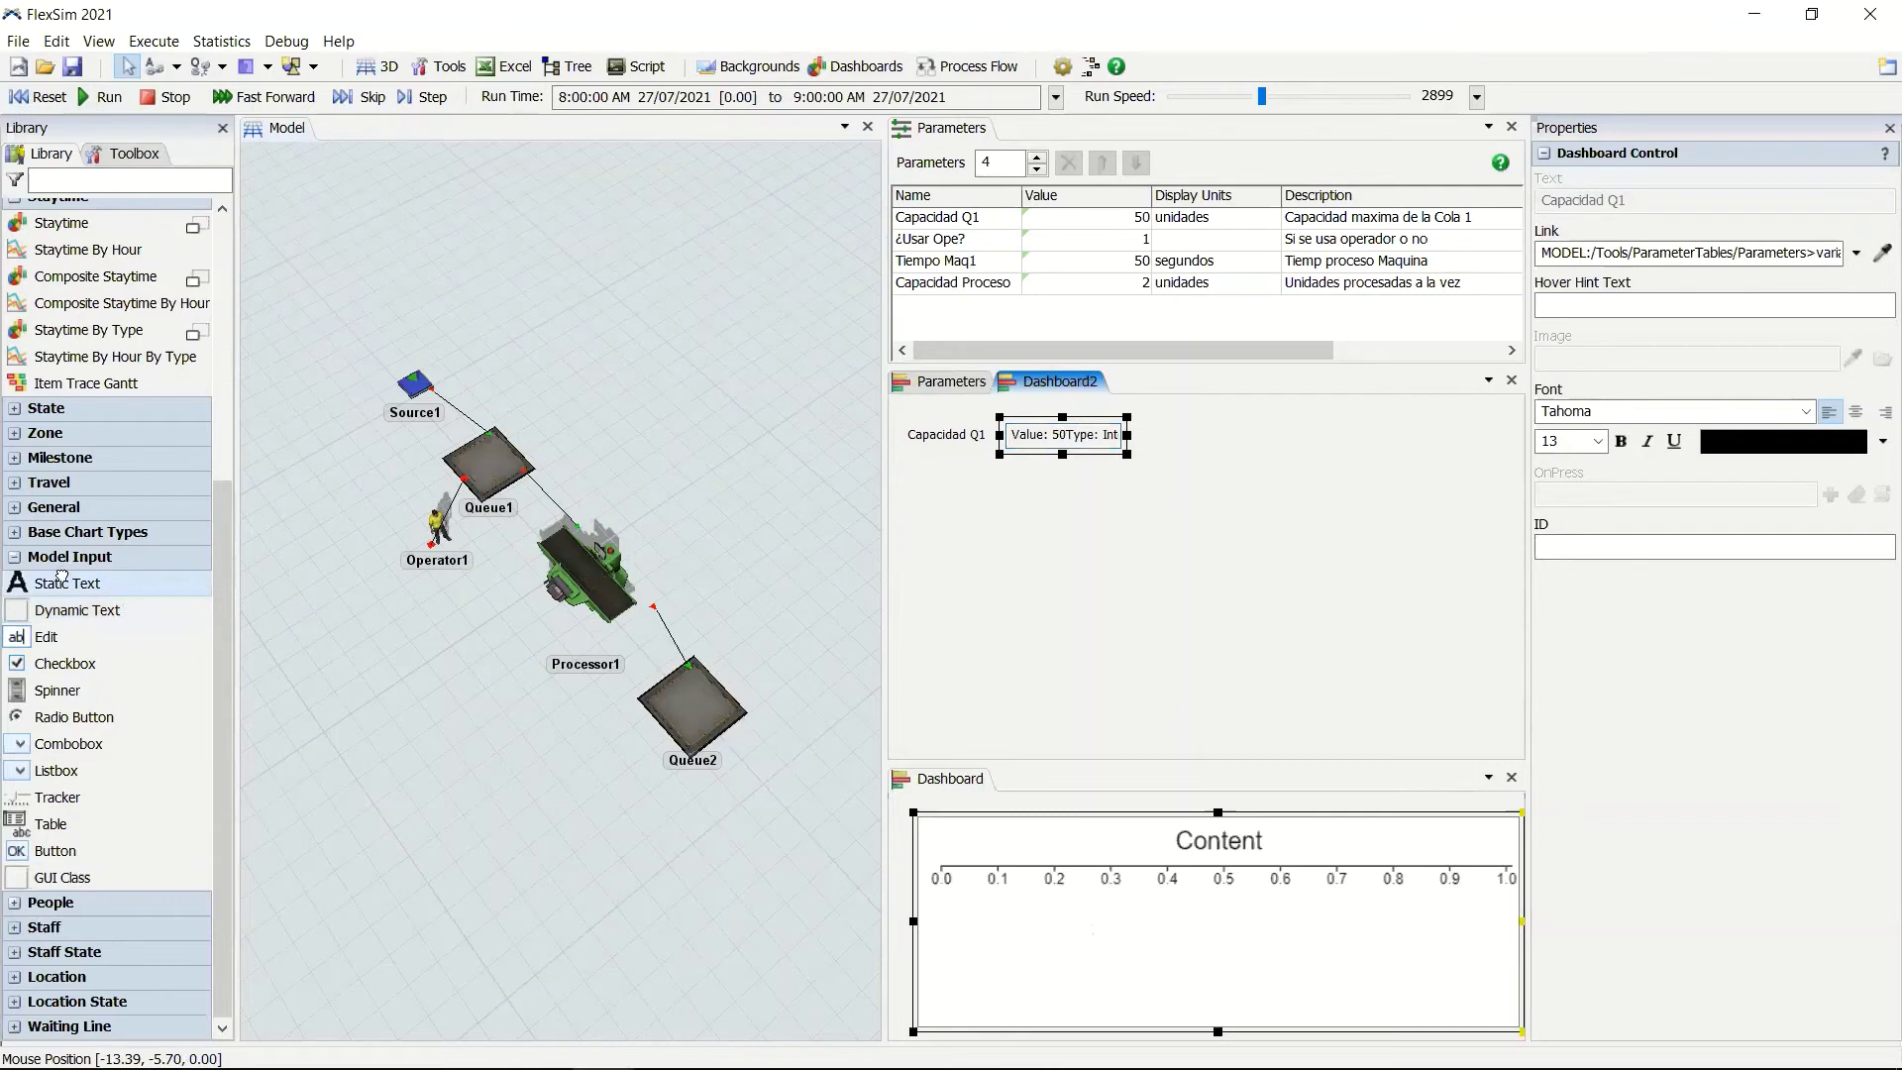
pyautogui.click(76, 693)
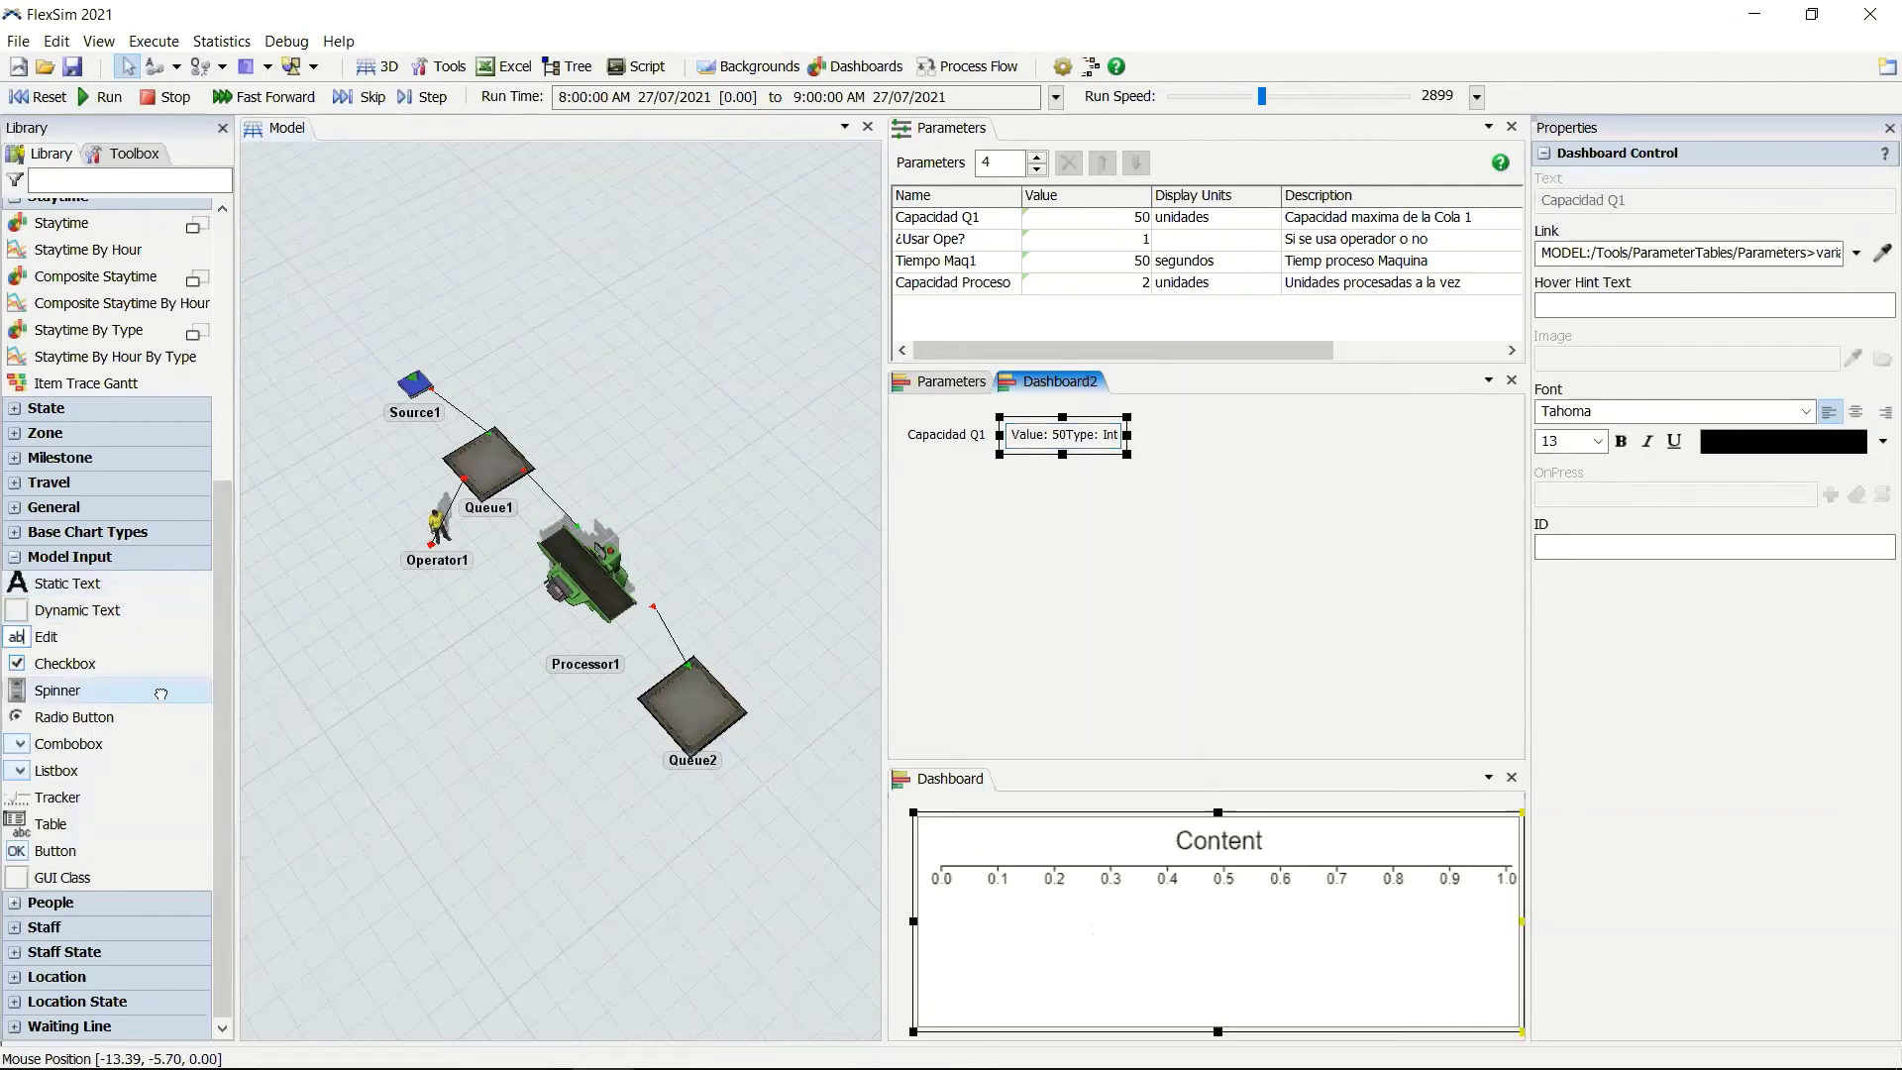
pyautogui.click(1165, 439)
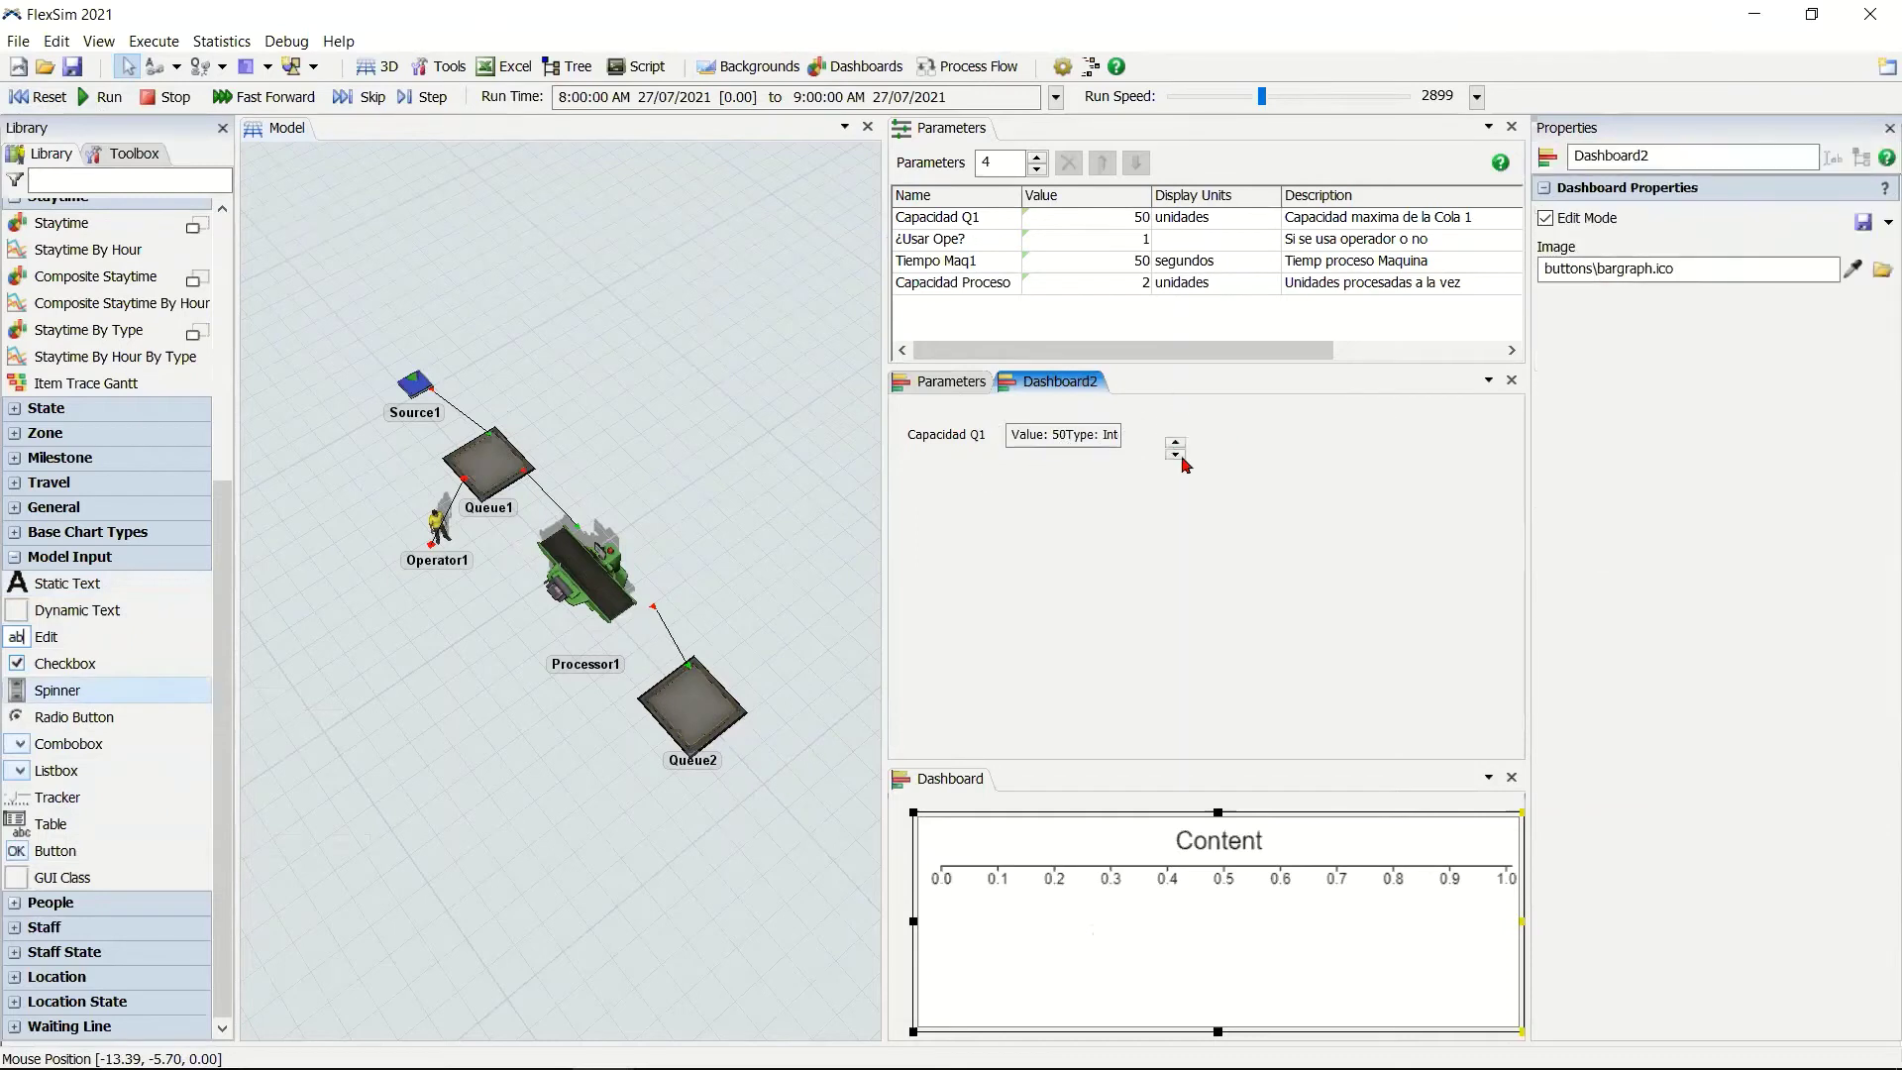
pyautogui.moveTo(1196, 446); pyautogui.dragTo(1152, 432)
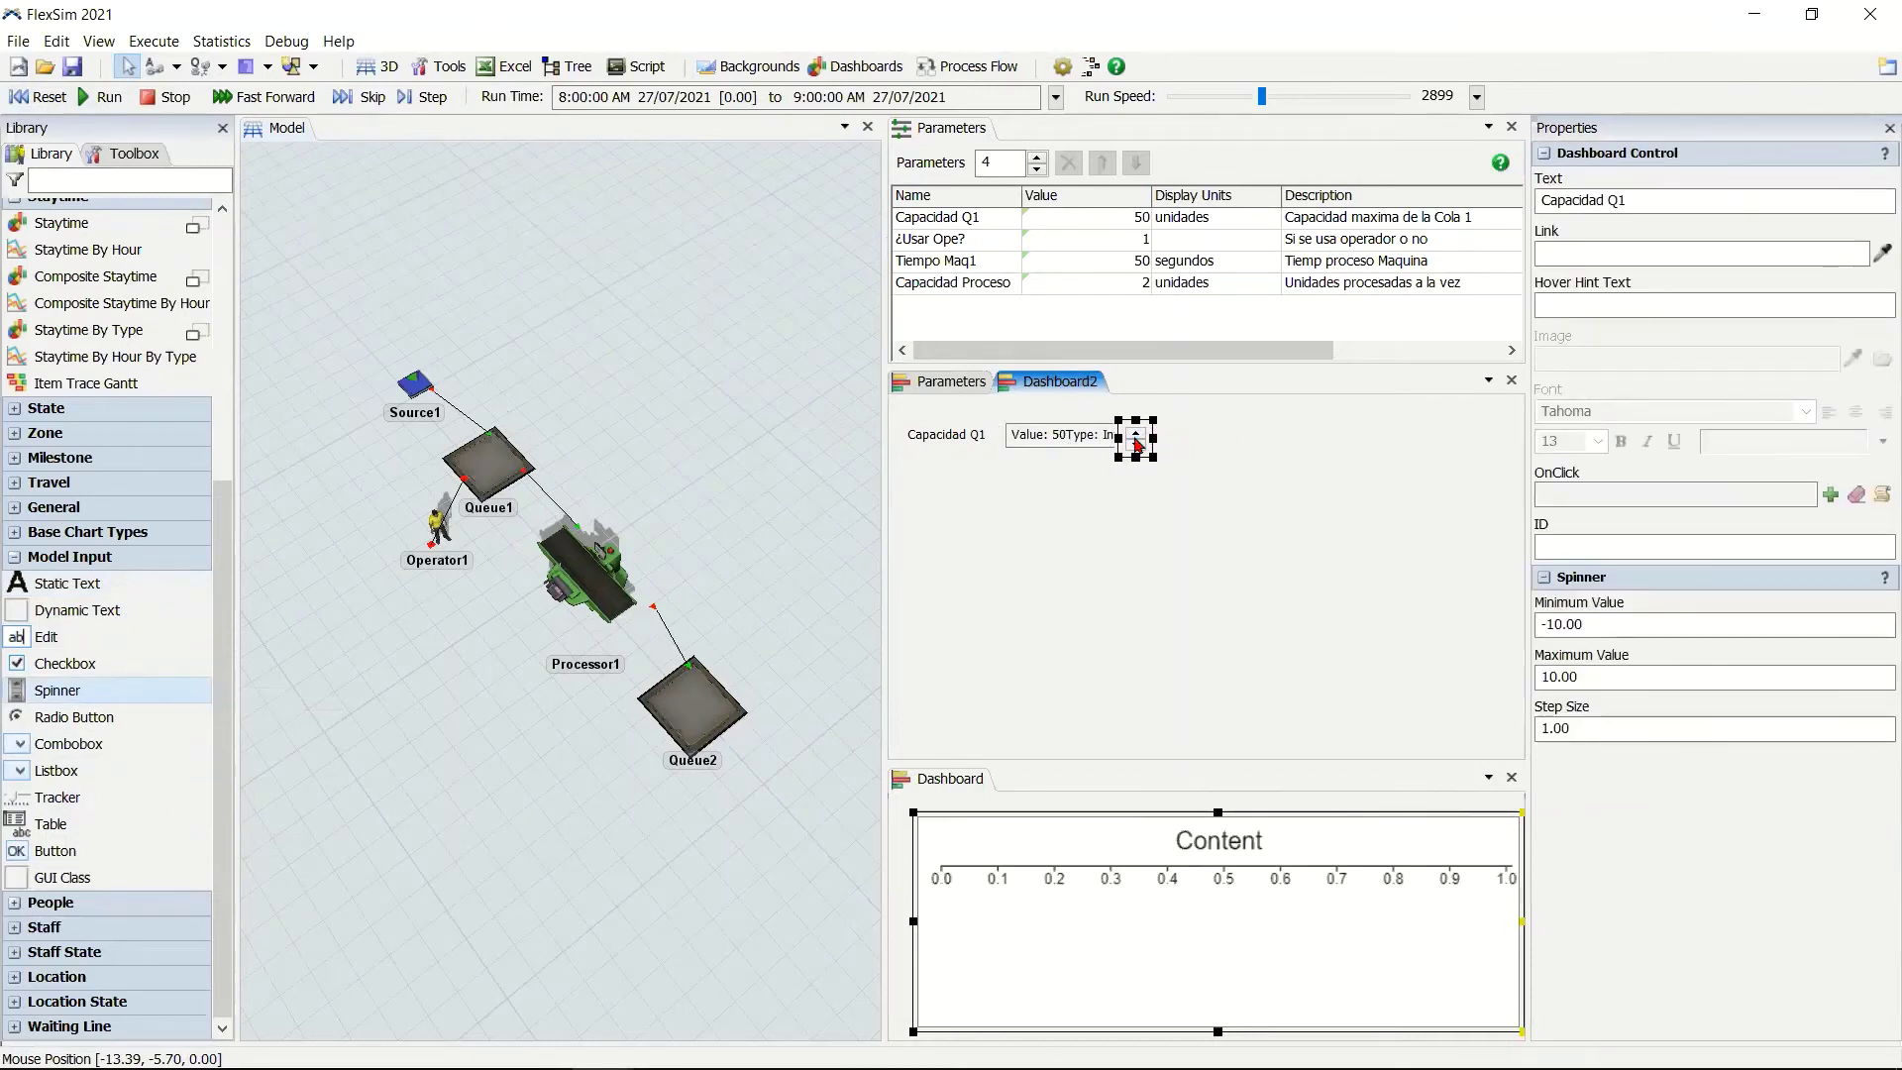
# Add a static text control after the spinner on Dashboard2 and set its text to "Unidades".
pyautogui.click(68, 584)
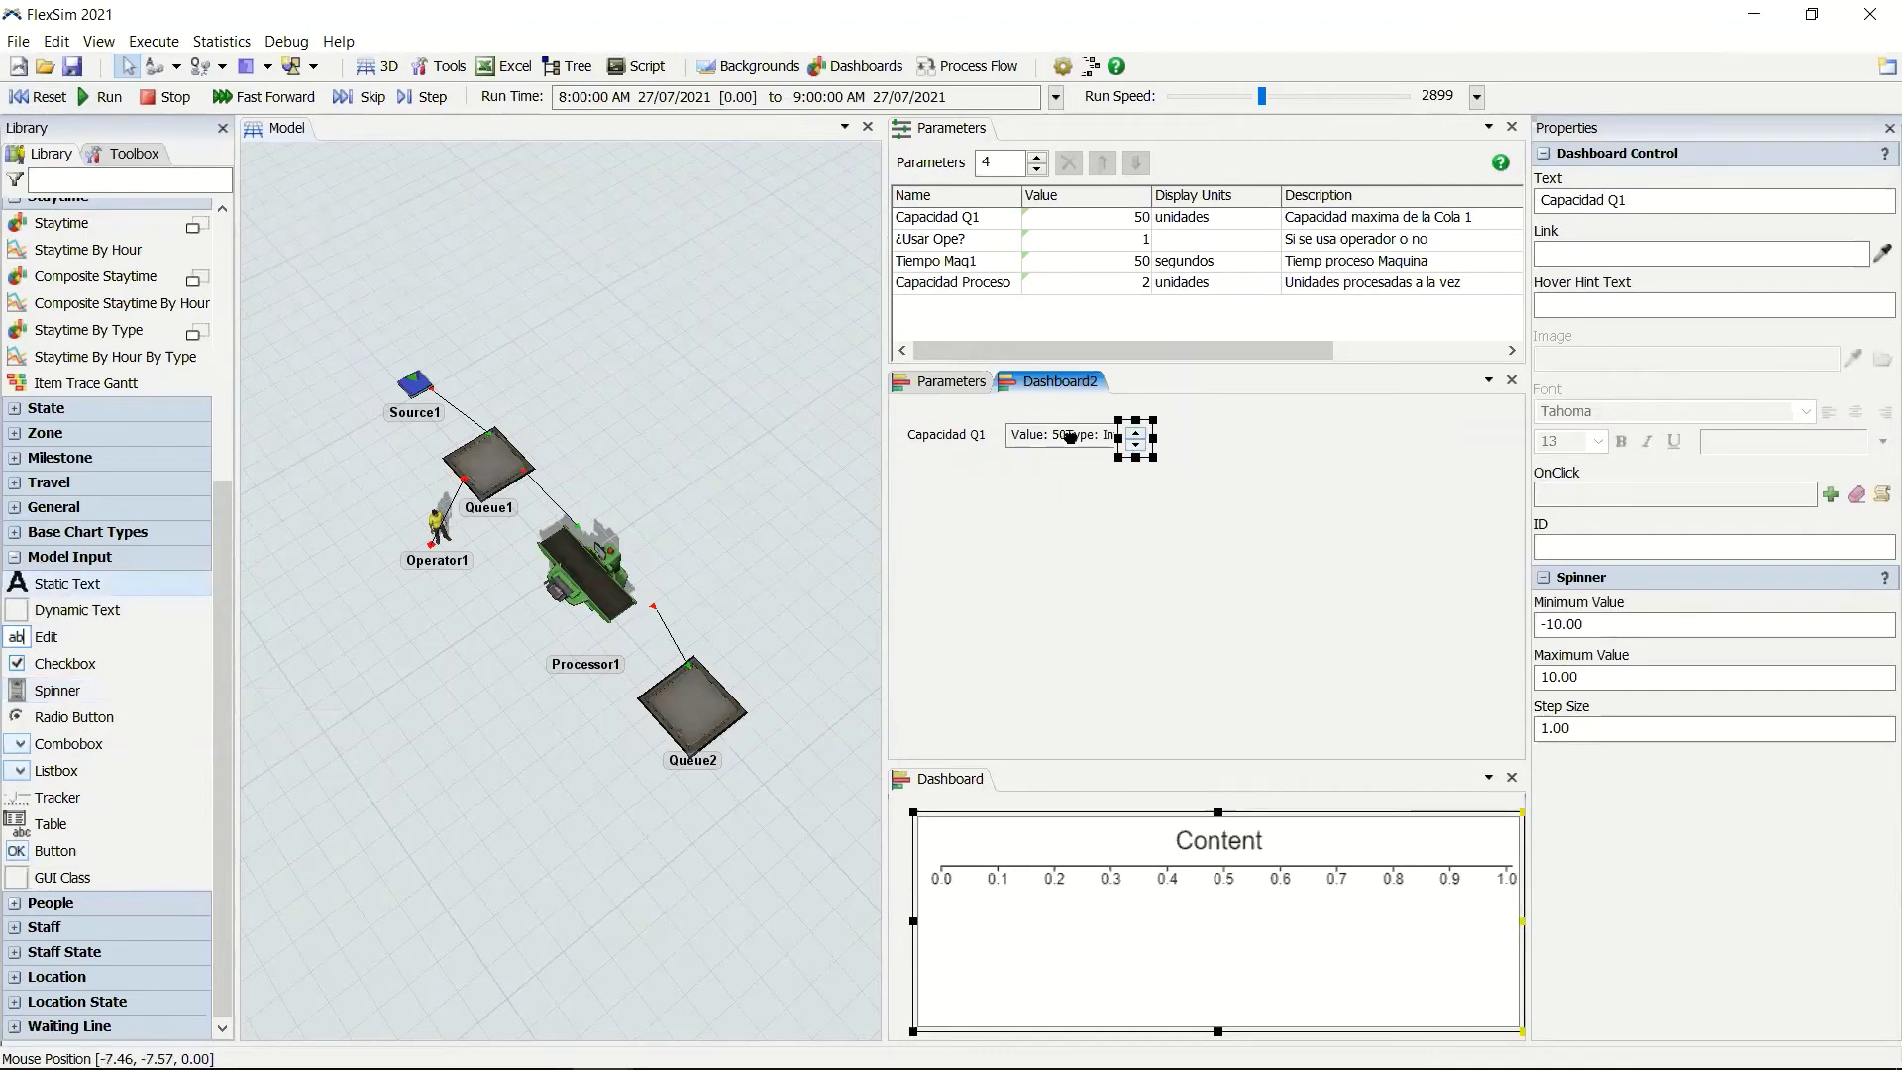
pyautogui.click(1214, 446)
pyautogui.moveTo(1217, 446); pyautogui.dragTo(1222, 425)
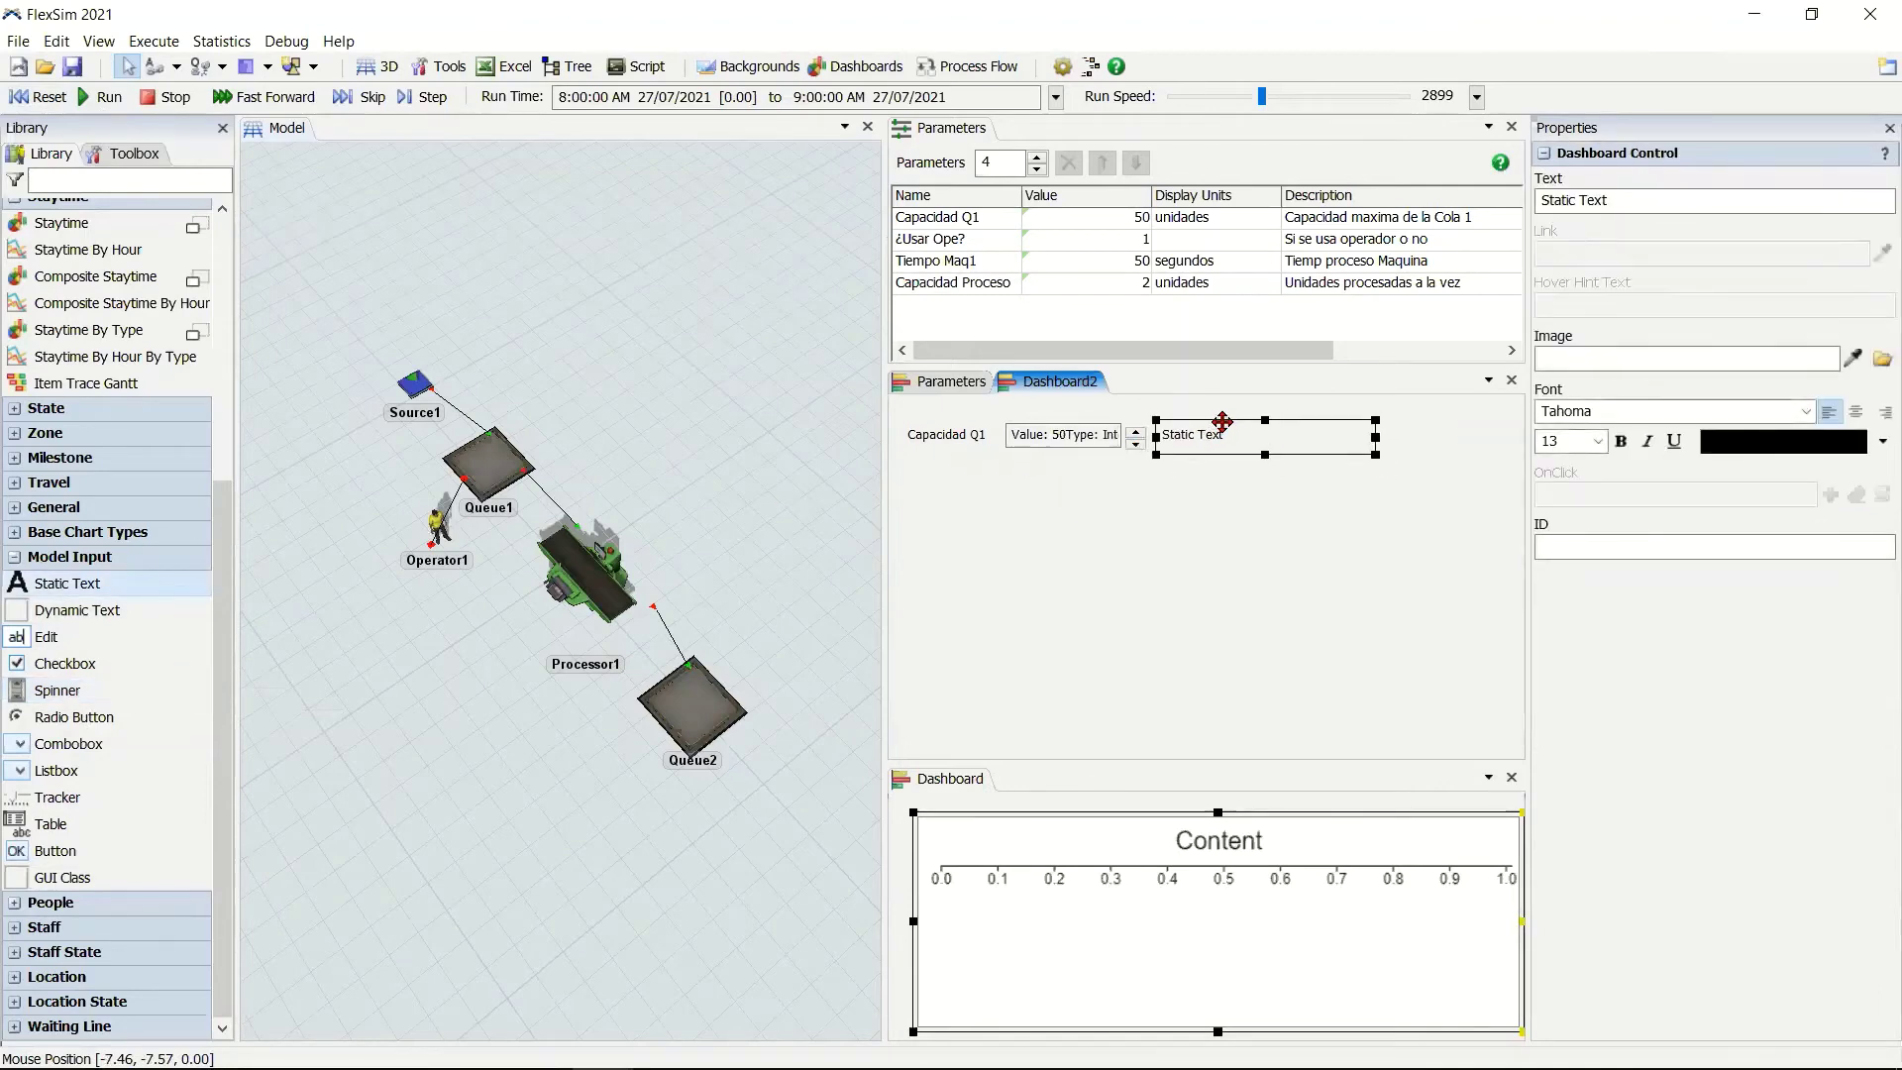
pyautogui.moveTo(1643, 196); pyautogui.dragTo(1528, 213)
pyautogui.write('Unidades')
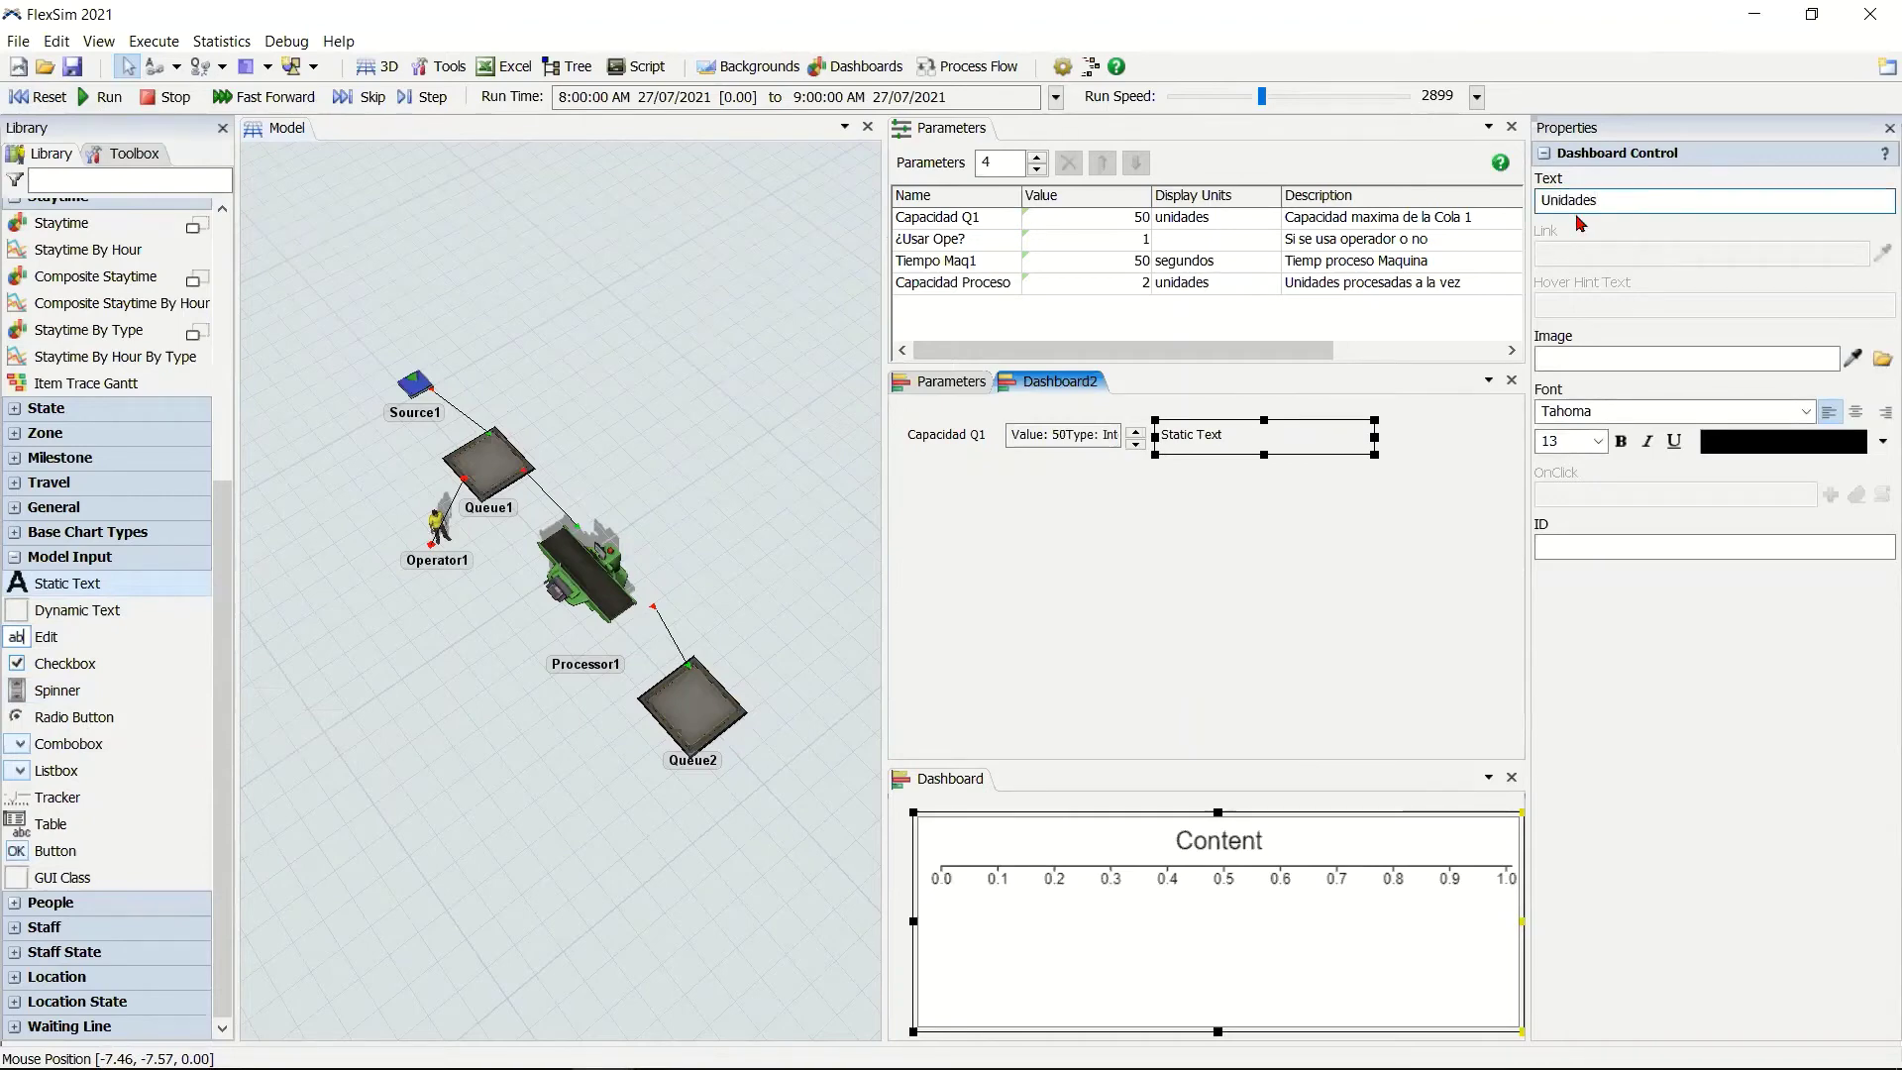
pyautogui.press('Return')
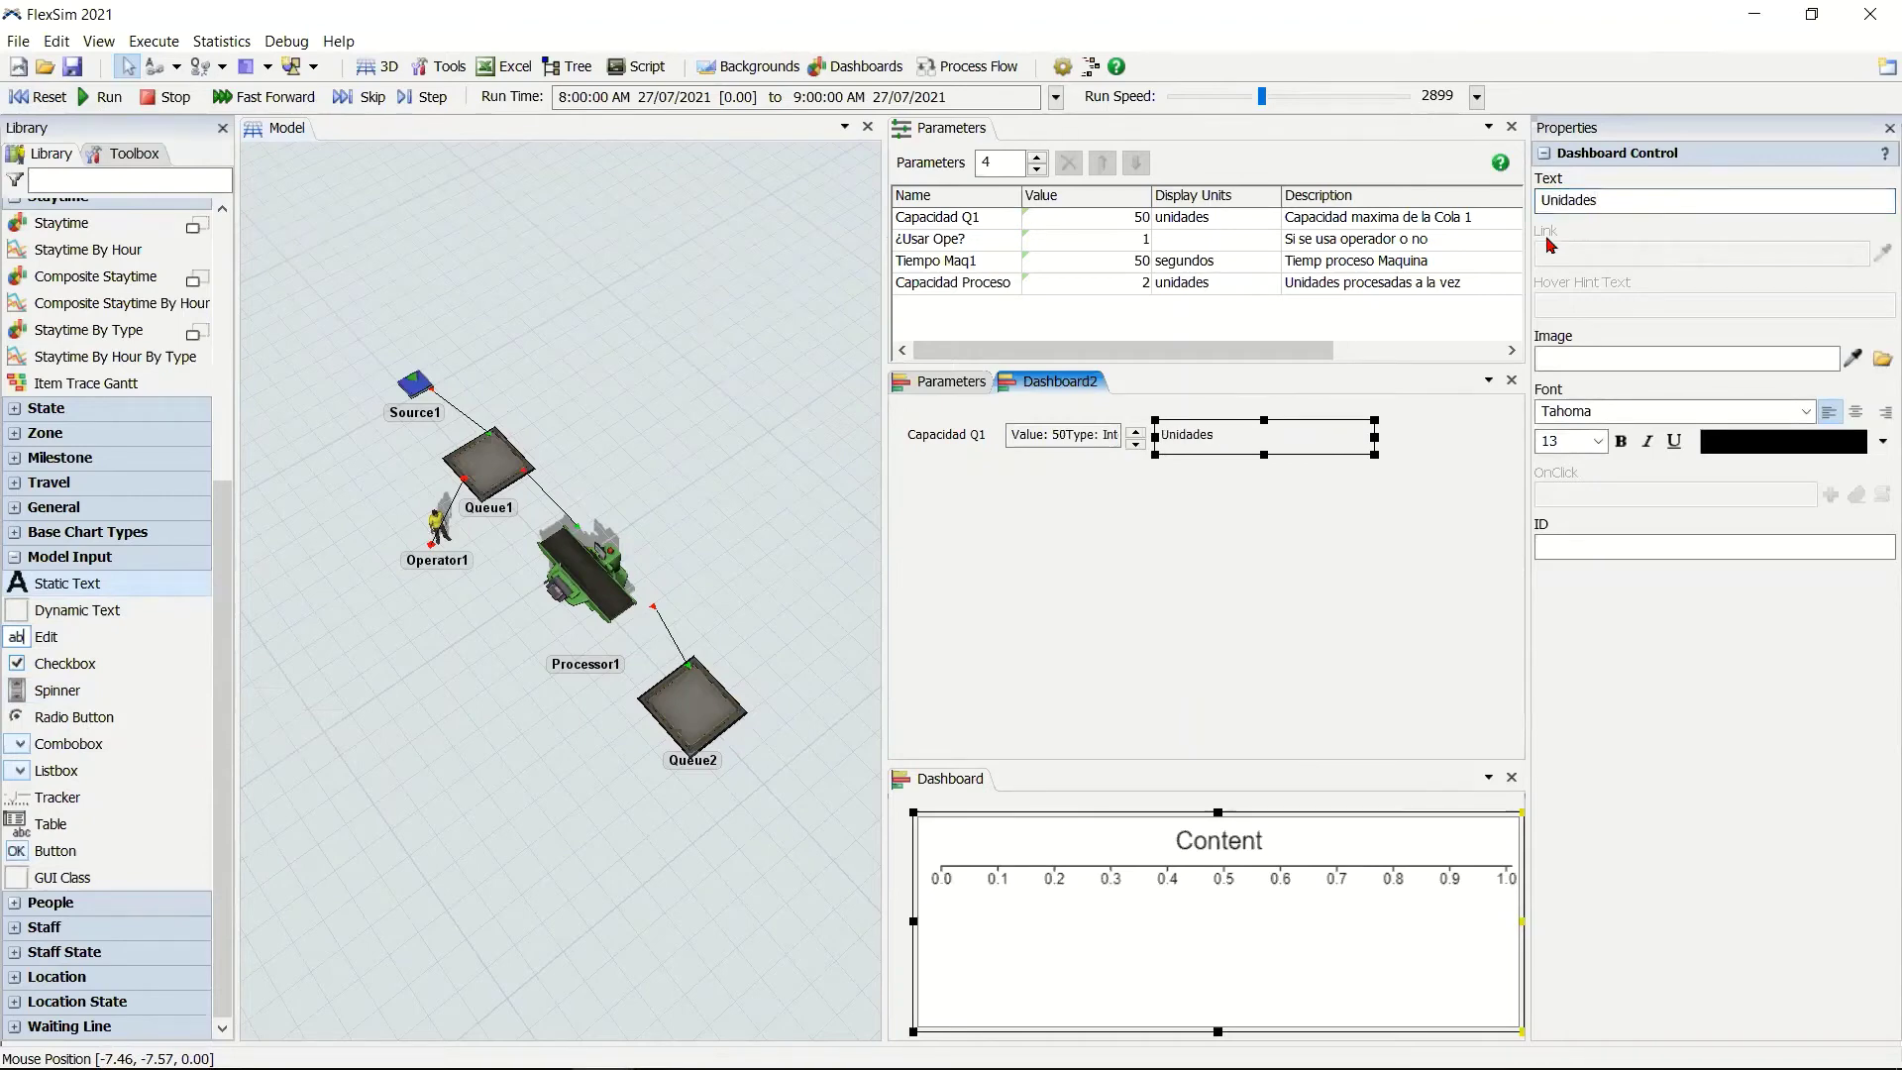
# Compare the hand-built Dashboard2 with the Parameters dashboard and check the option for adding a parameter table dashboard.
pyautogui.click(1070, 433)
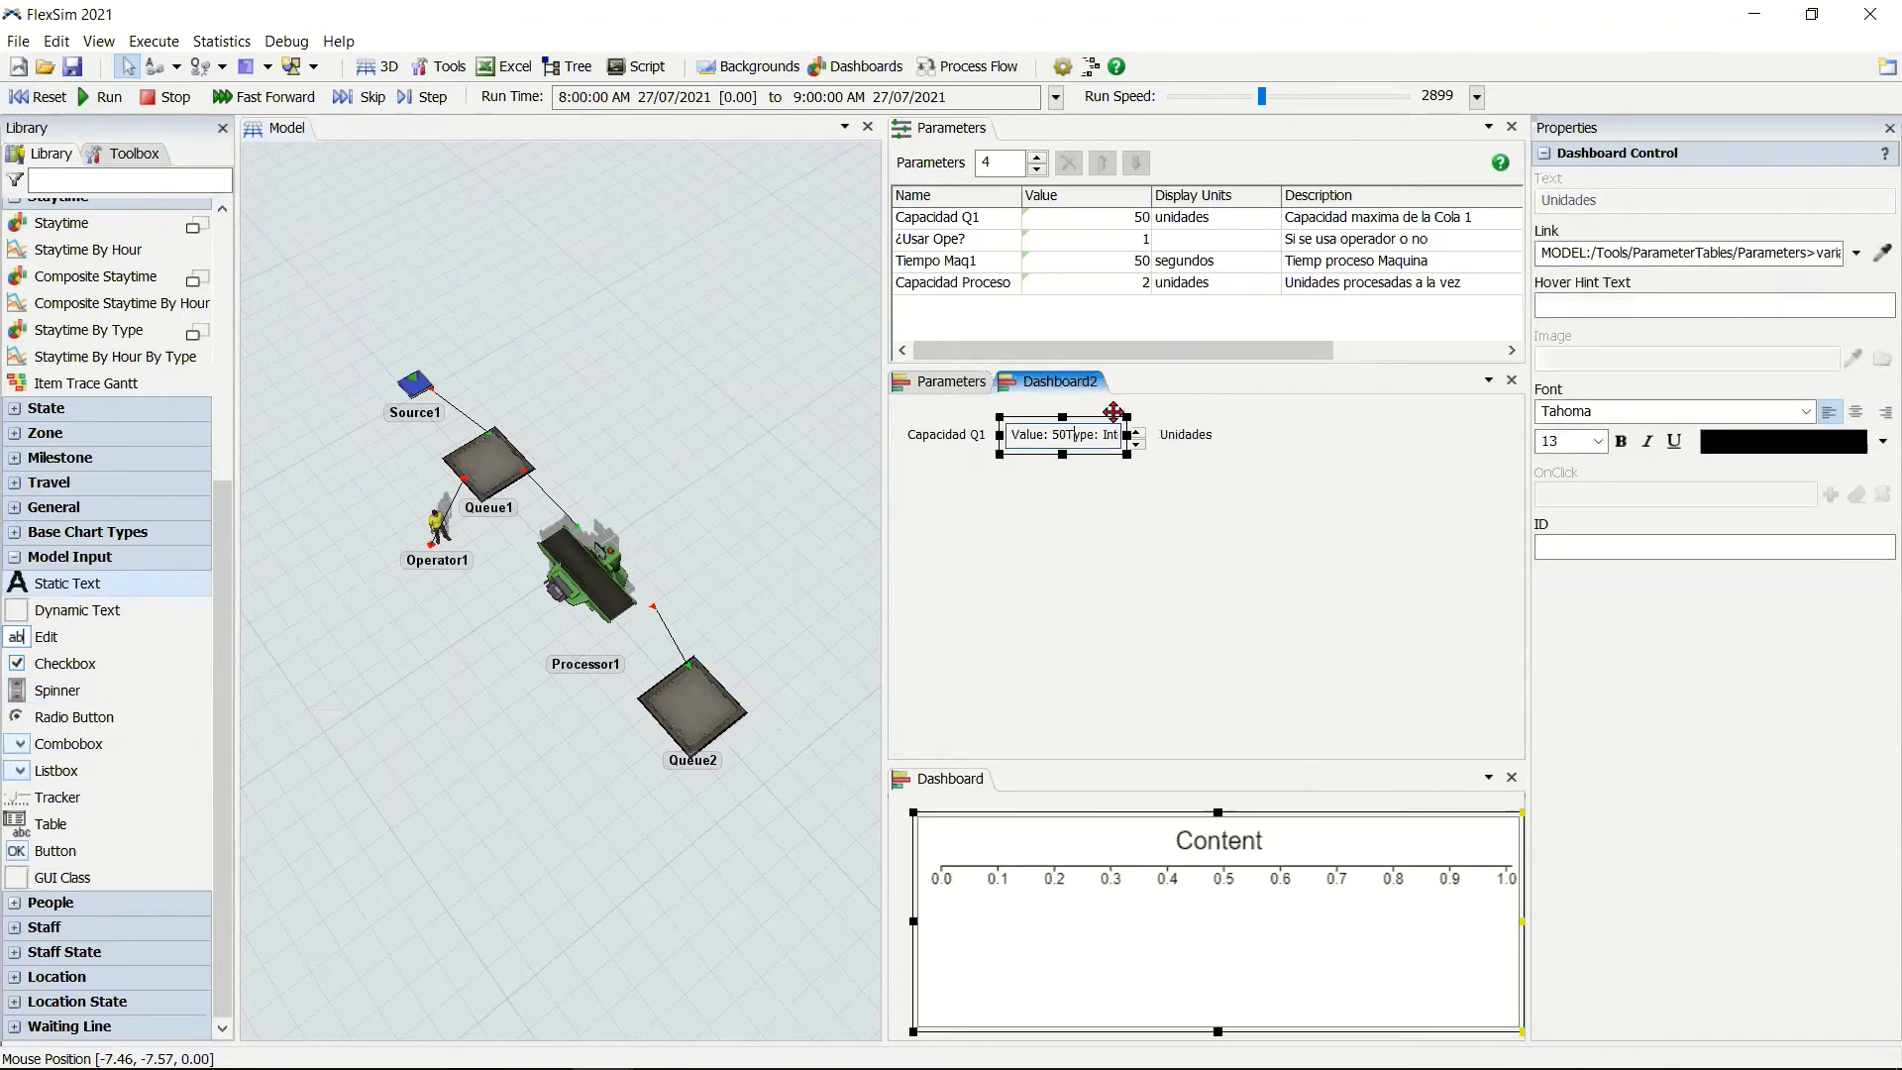
pyautogui.click(933, 386)
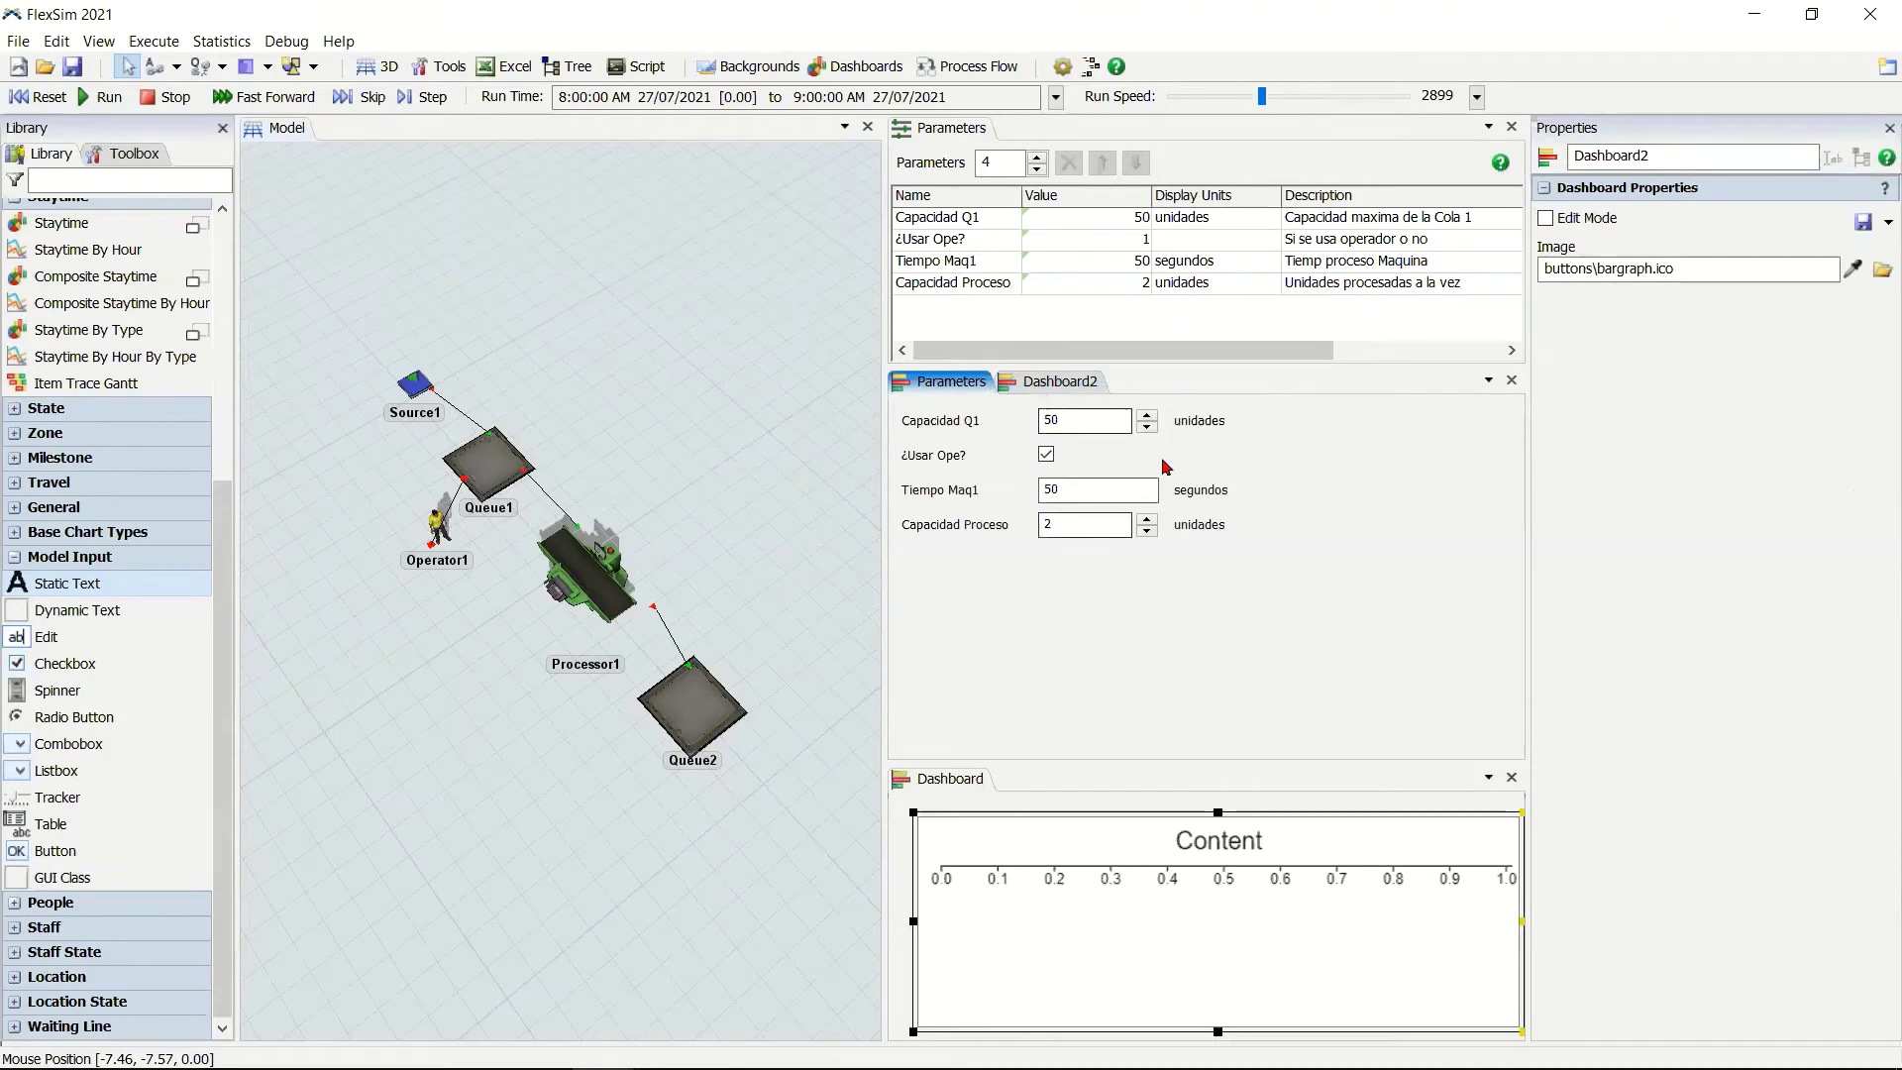
pyautogui.click(1043, 384)
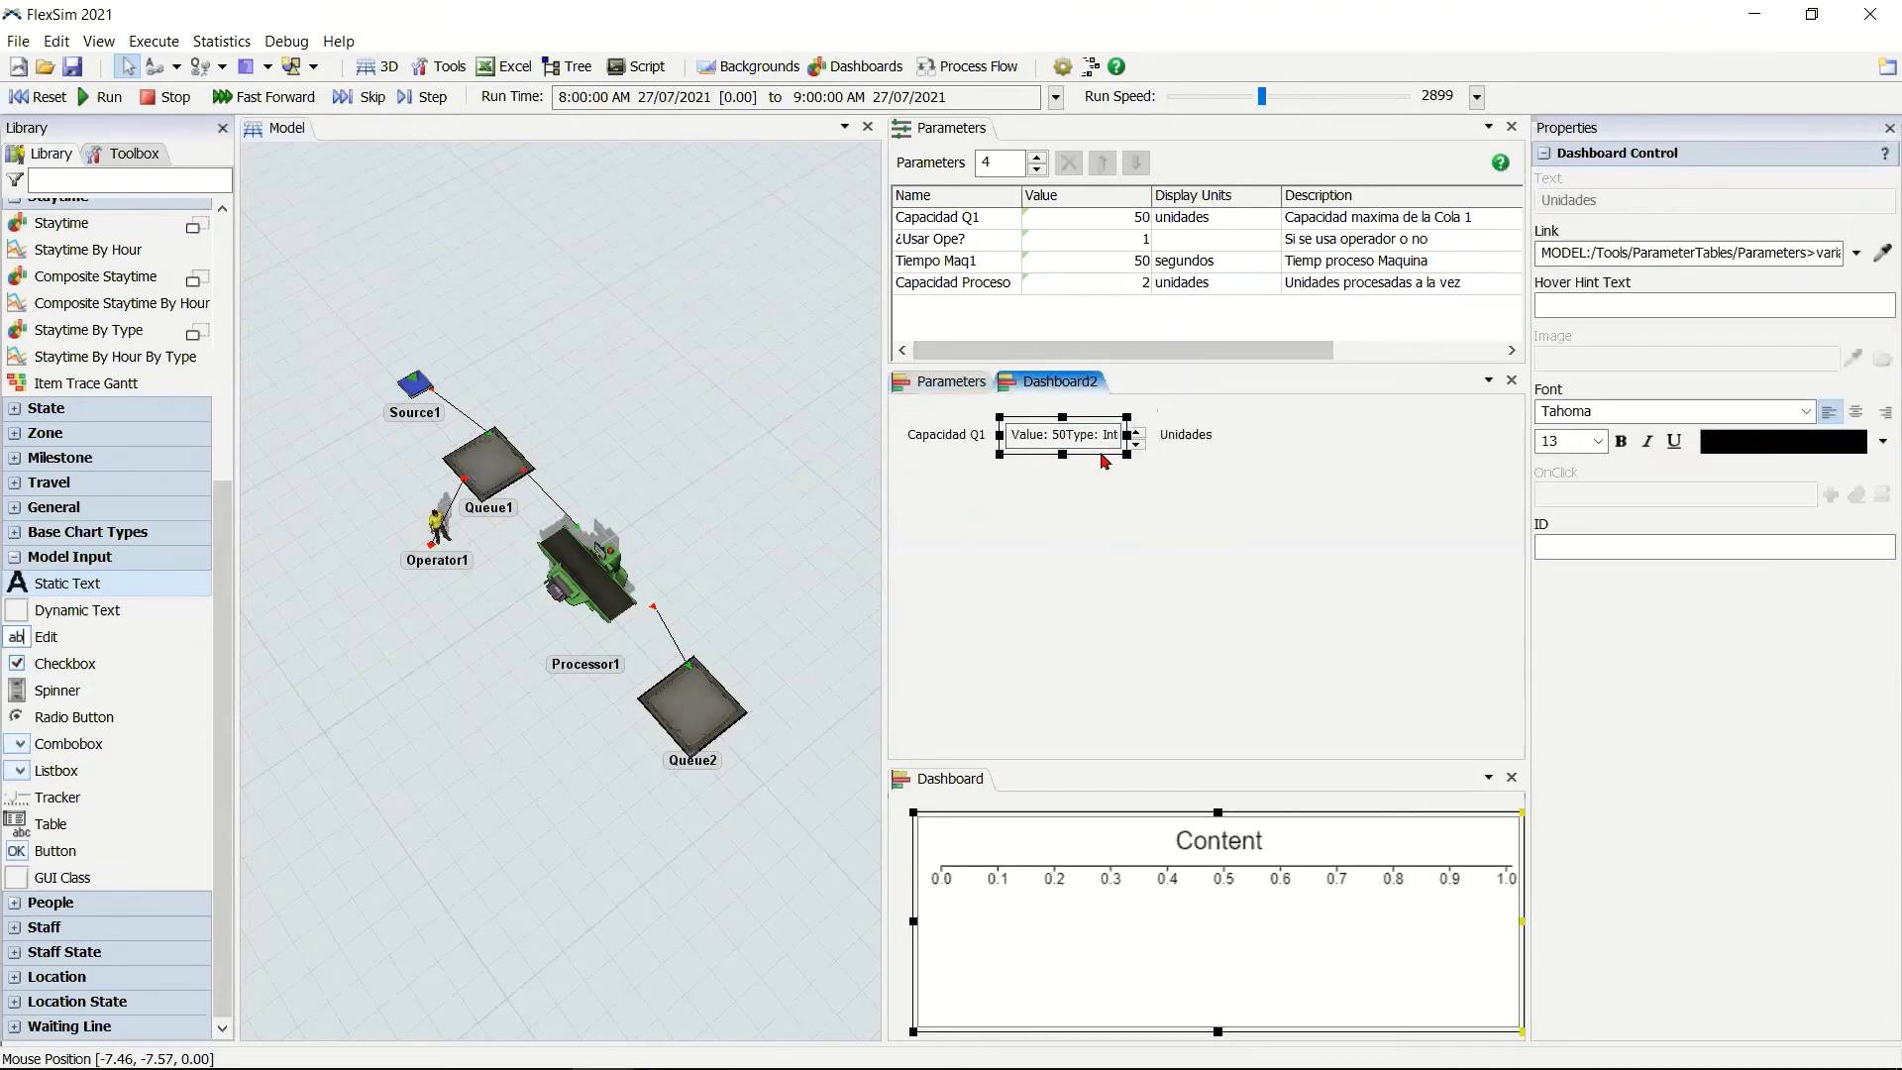
pyautogui.click(1240, 505)
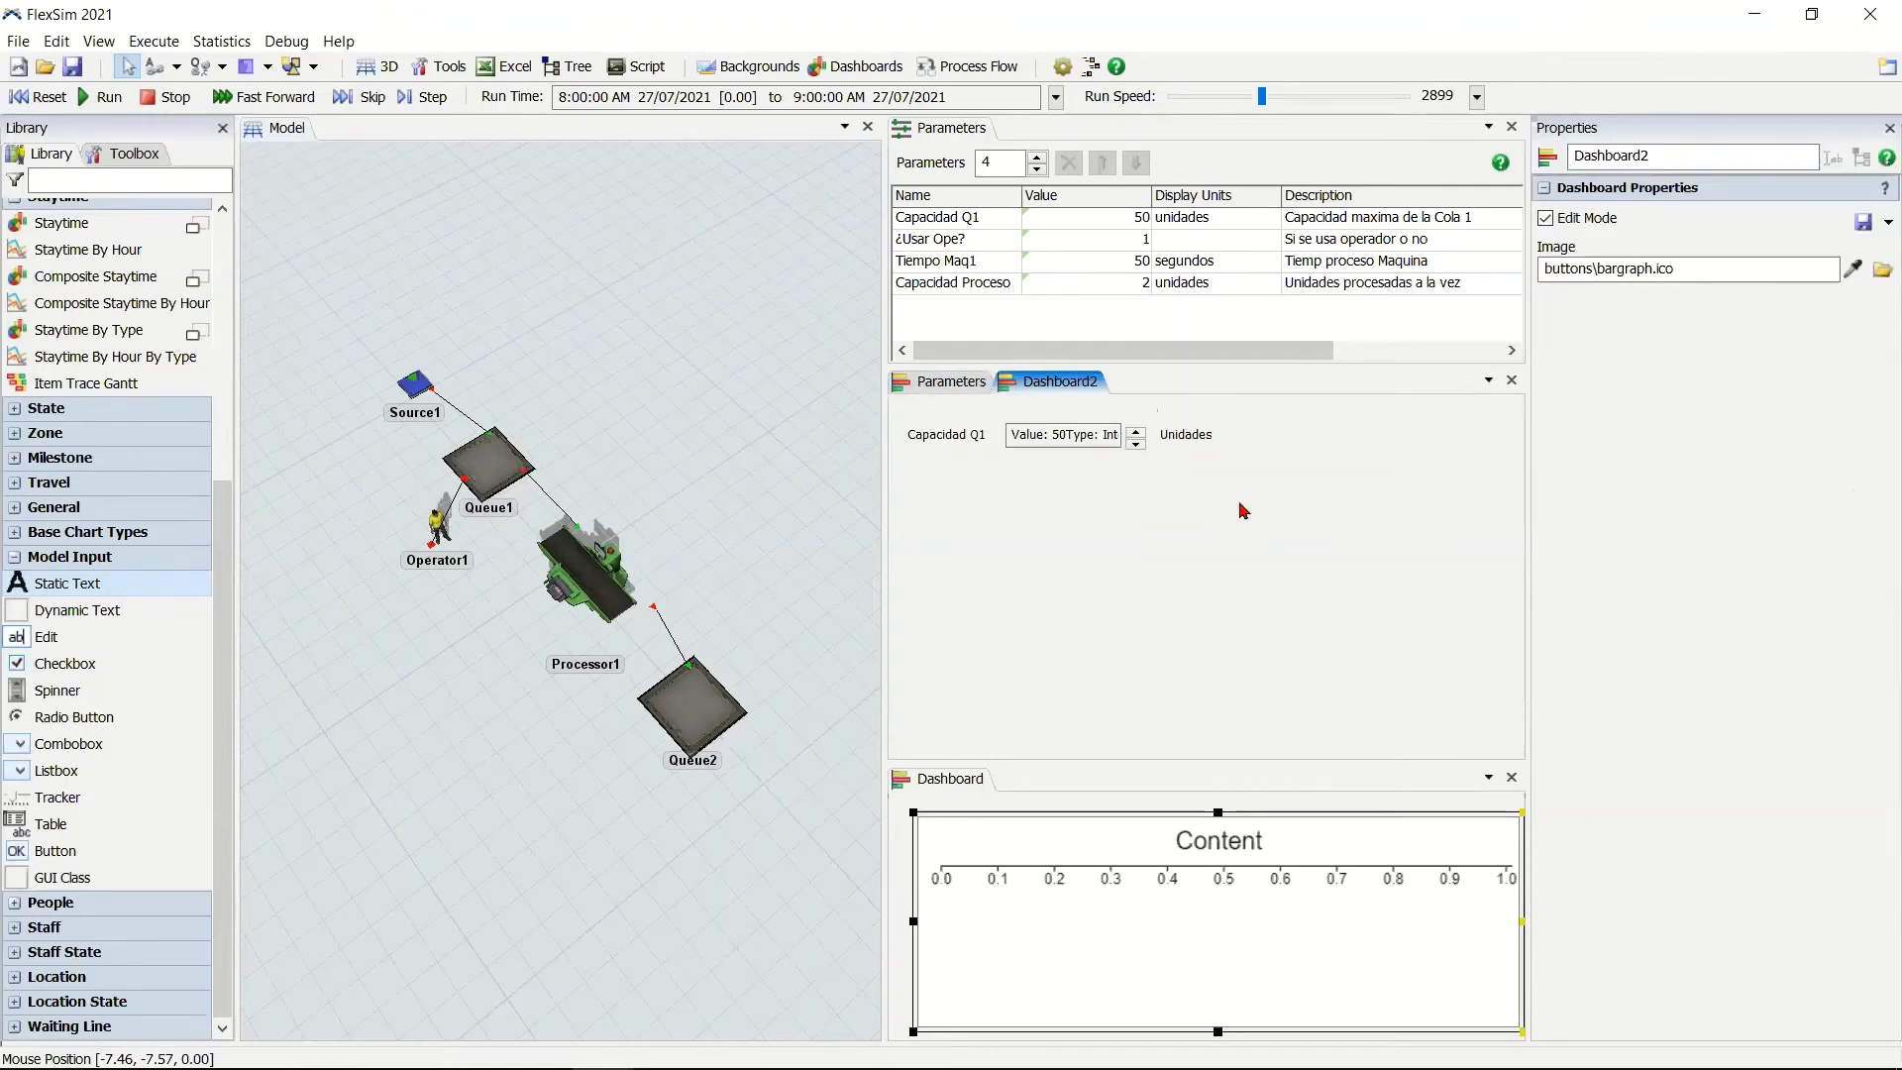
pyautogui.click(941, 385)
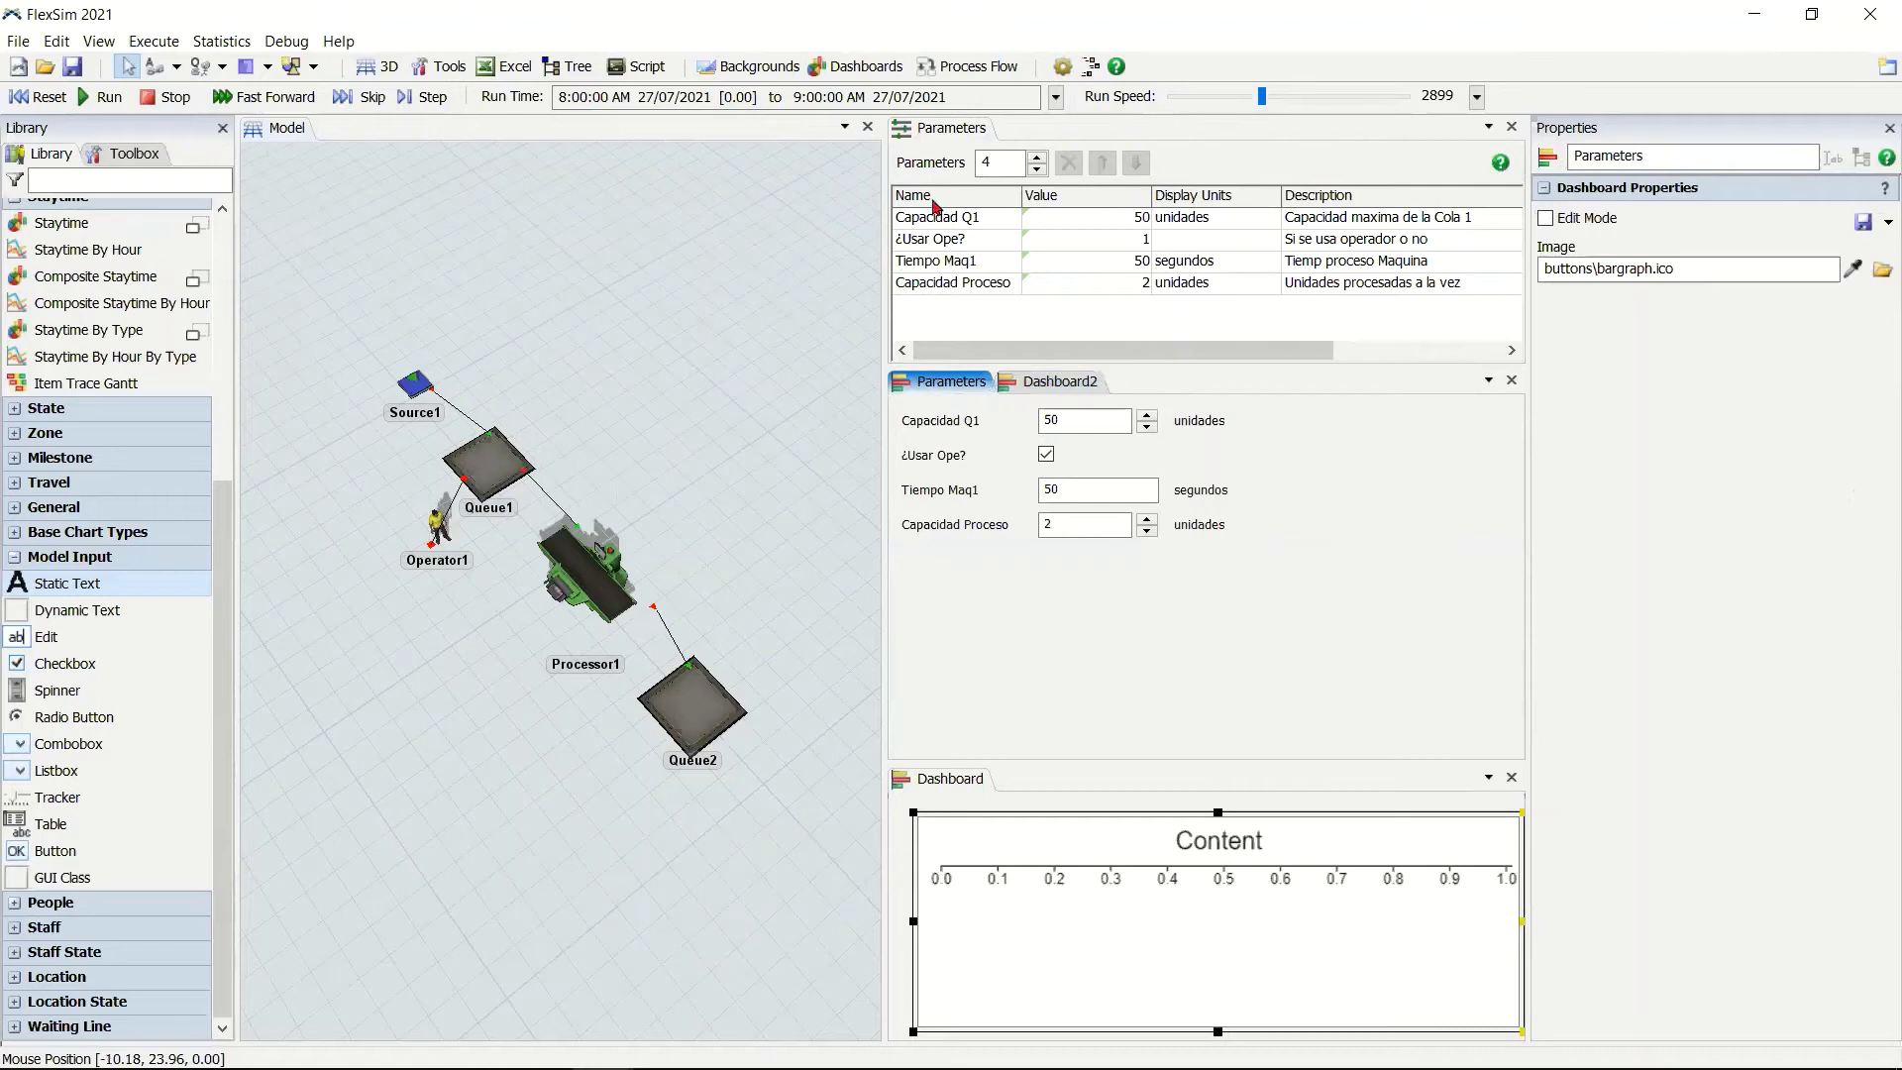
pyautogui.click(858, 67)
pyautogui.moveTo(931, 198)
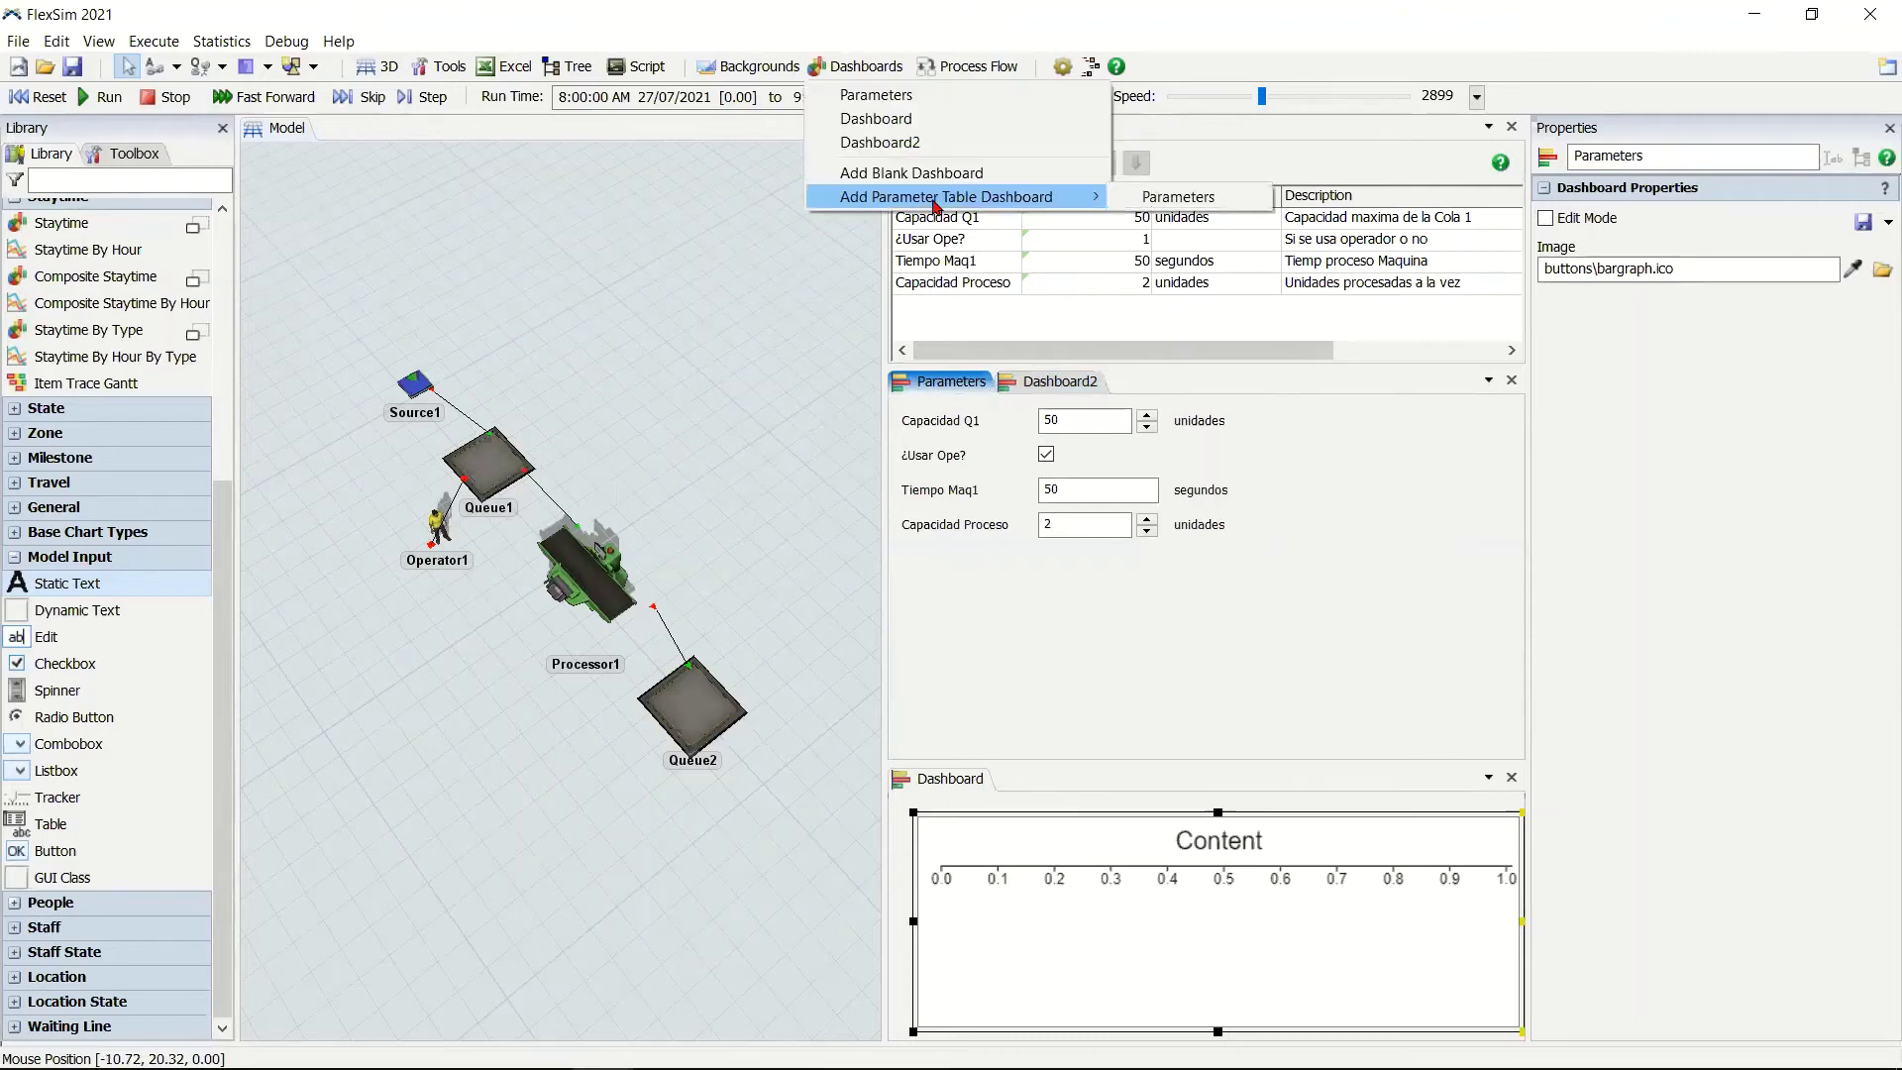
pyautogui.click(868, 19)
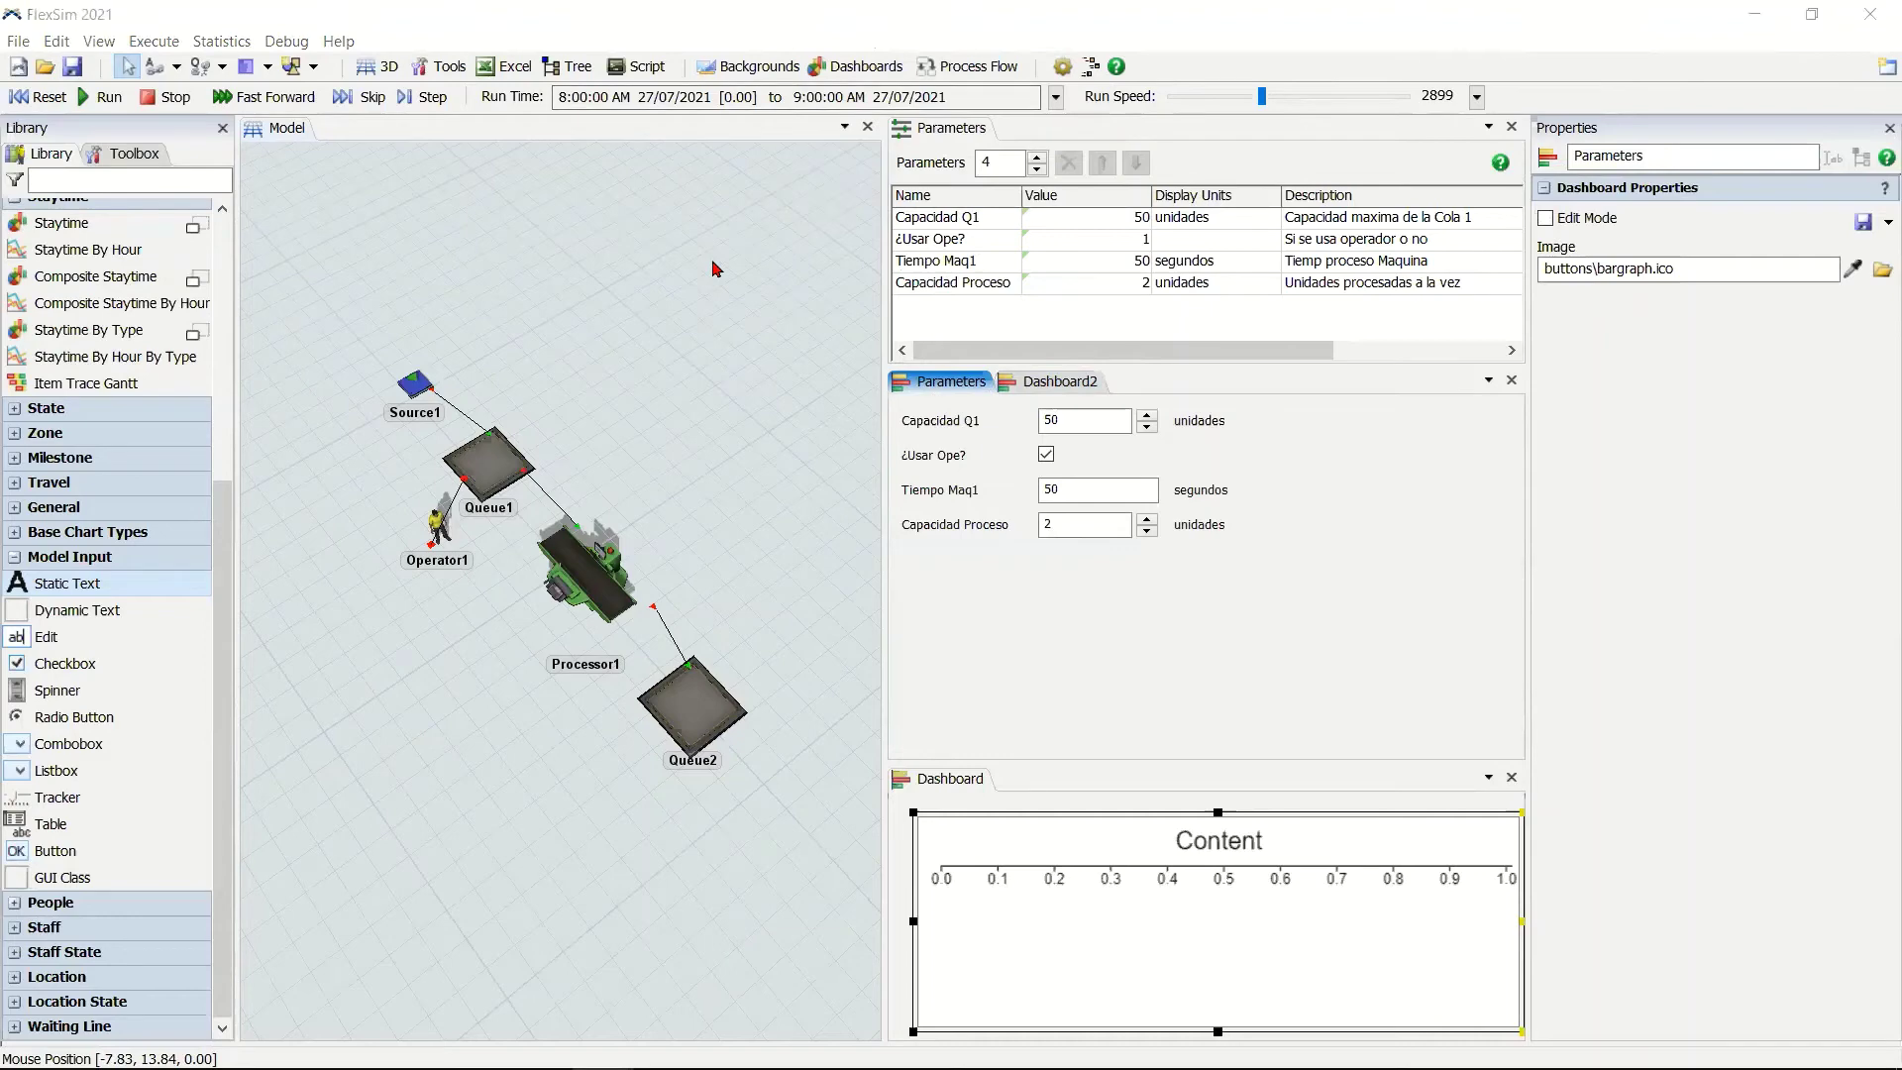
pyautogui.click(1091, 386)
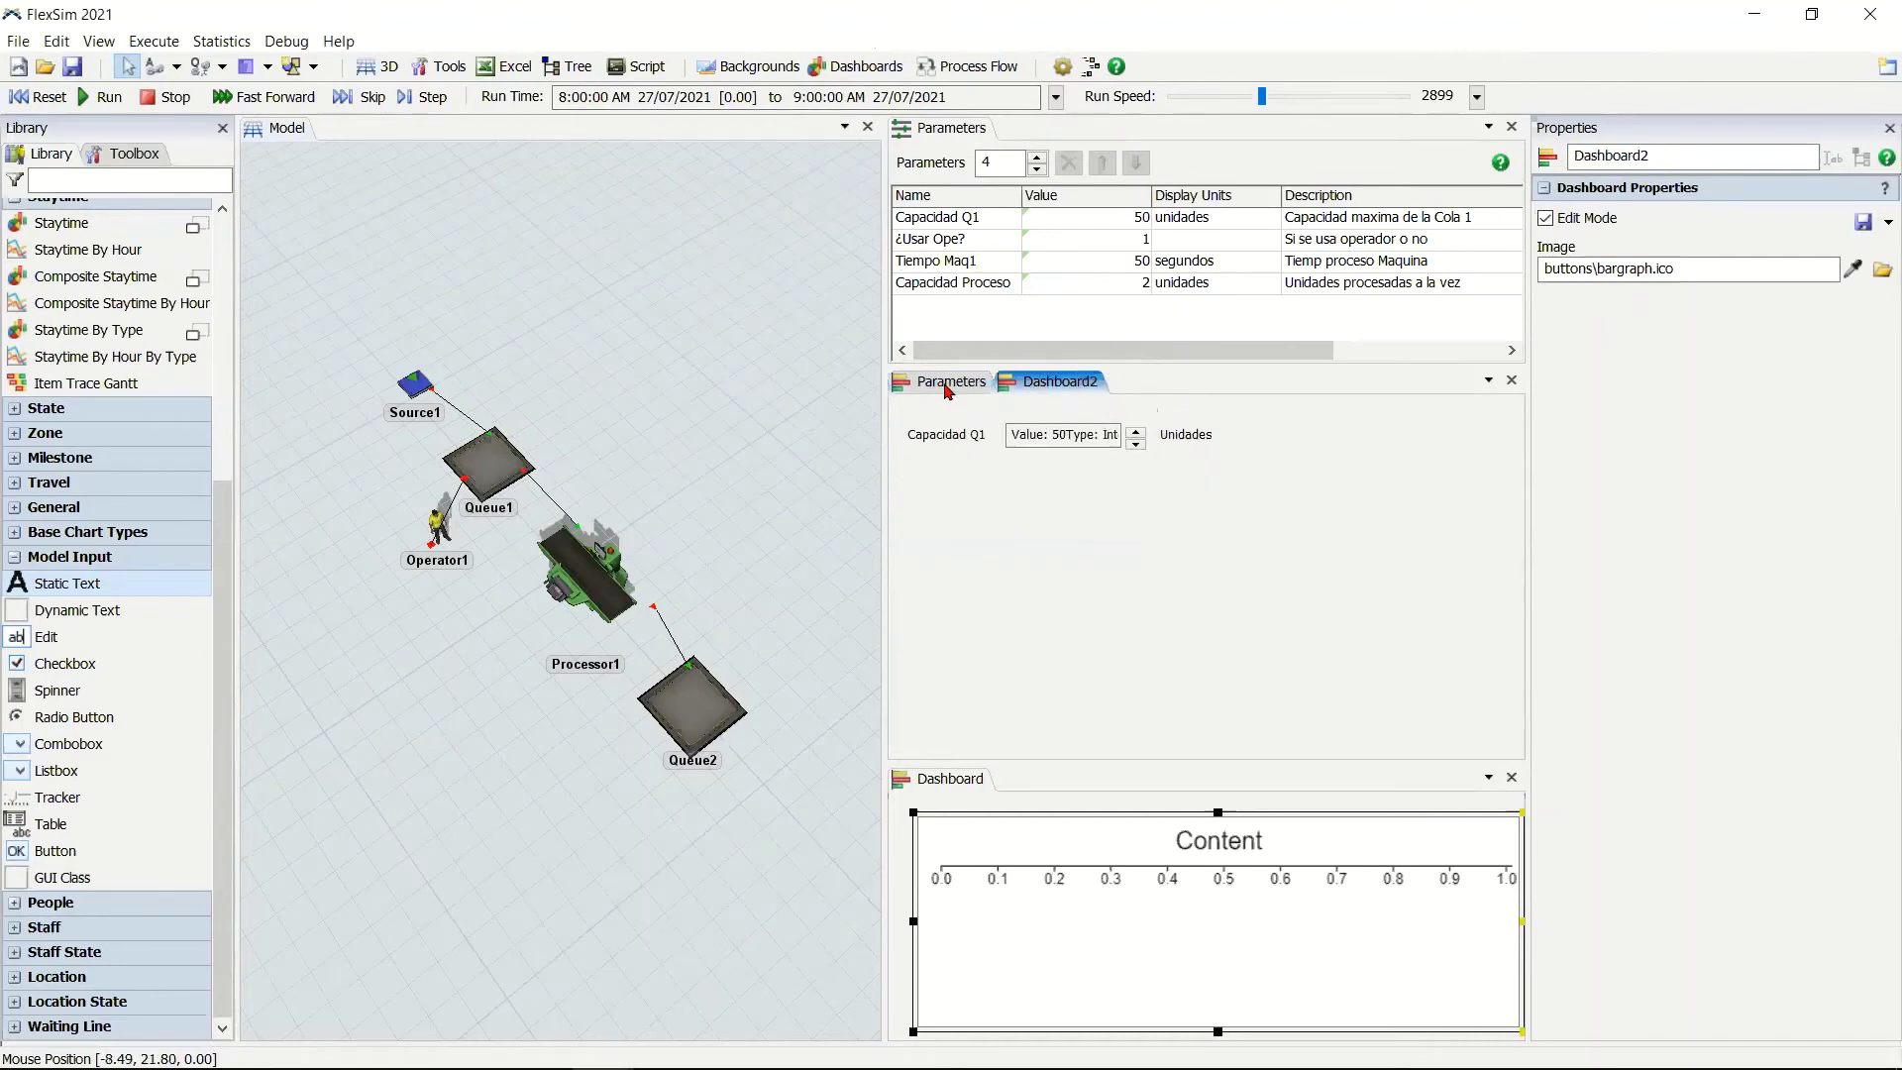
pyautogui.click(947, 388)
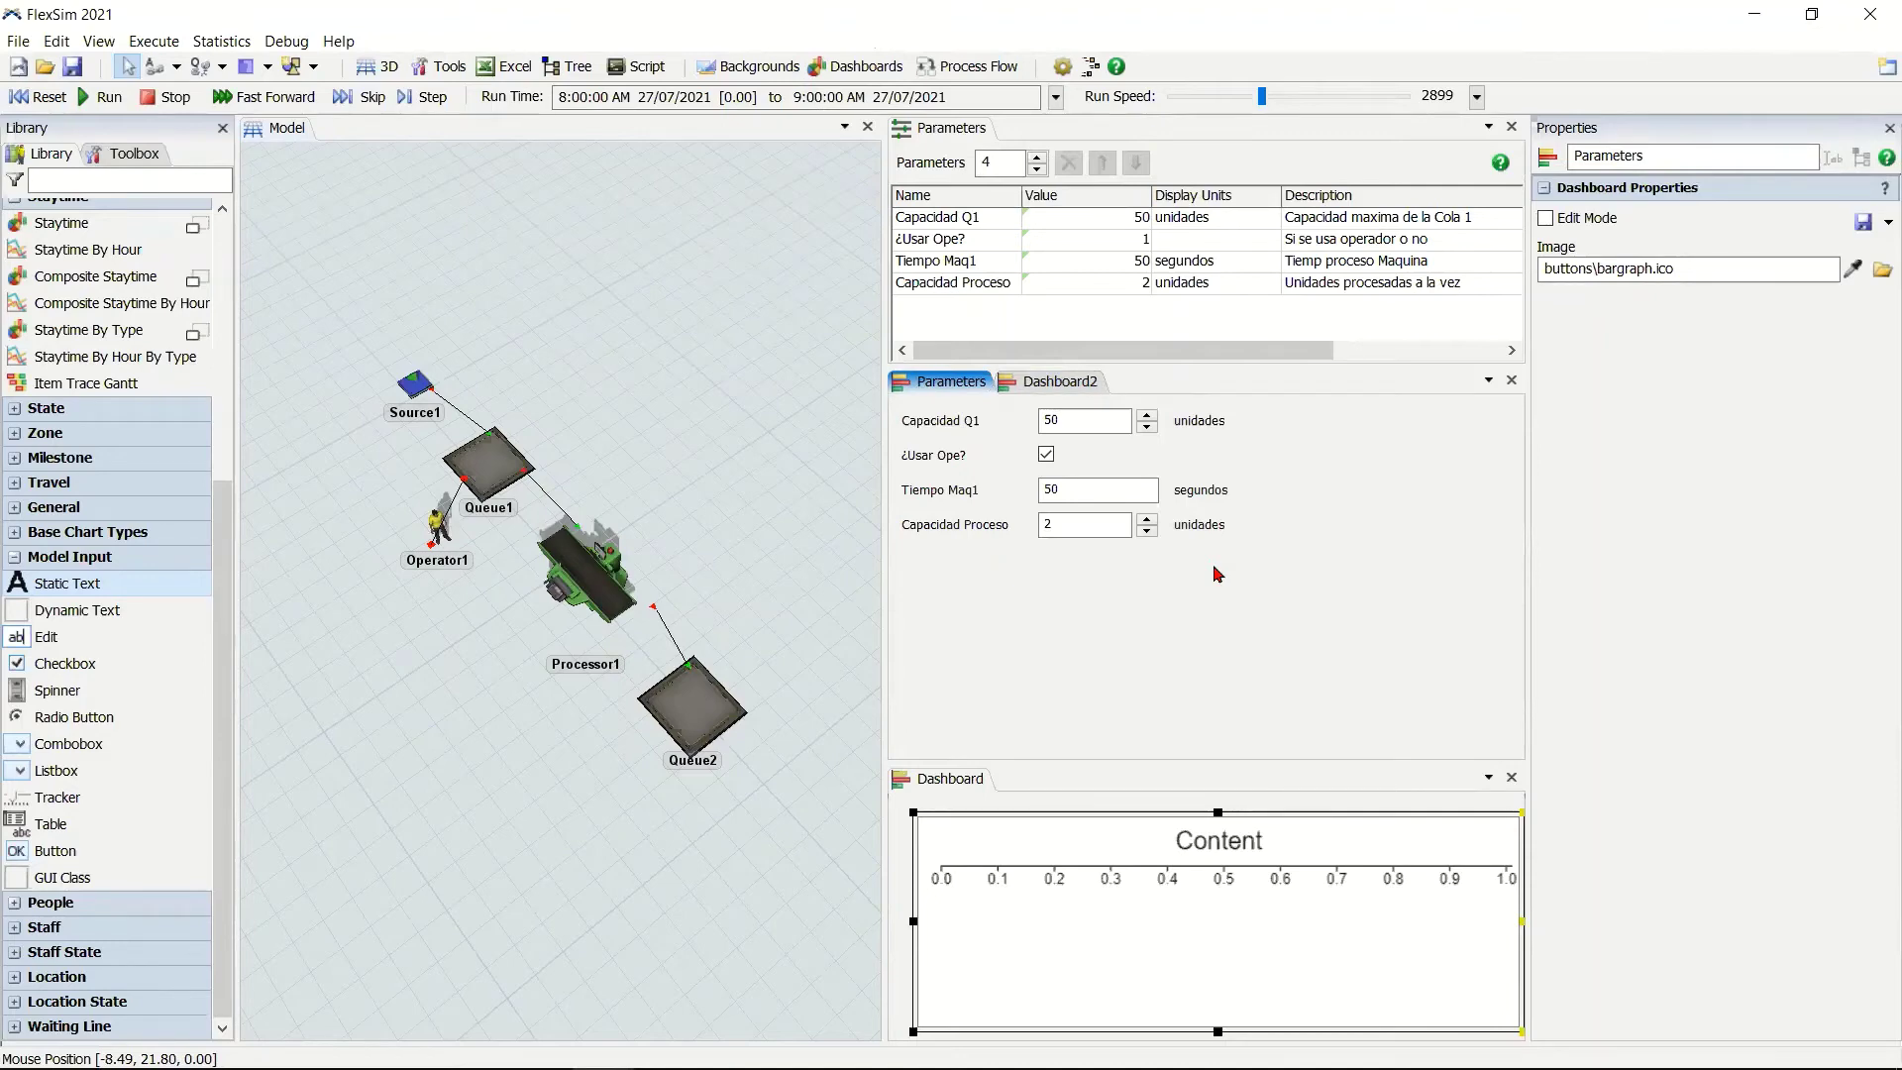
# Add a second operator to the 3D model beside the Queue1–Processor1 connection, on the side opposite Operator1, and select it.
pyautogui.click(538, 631)
pyautogui.scroll(2, 482, 690)
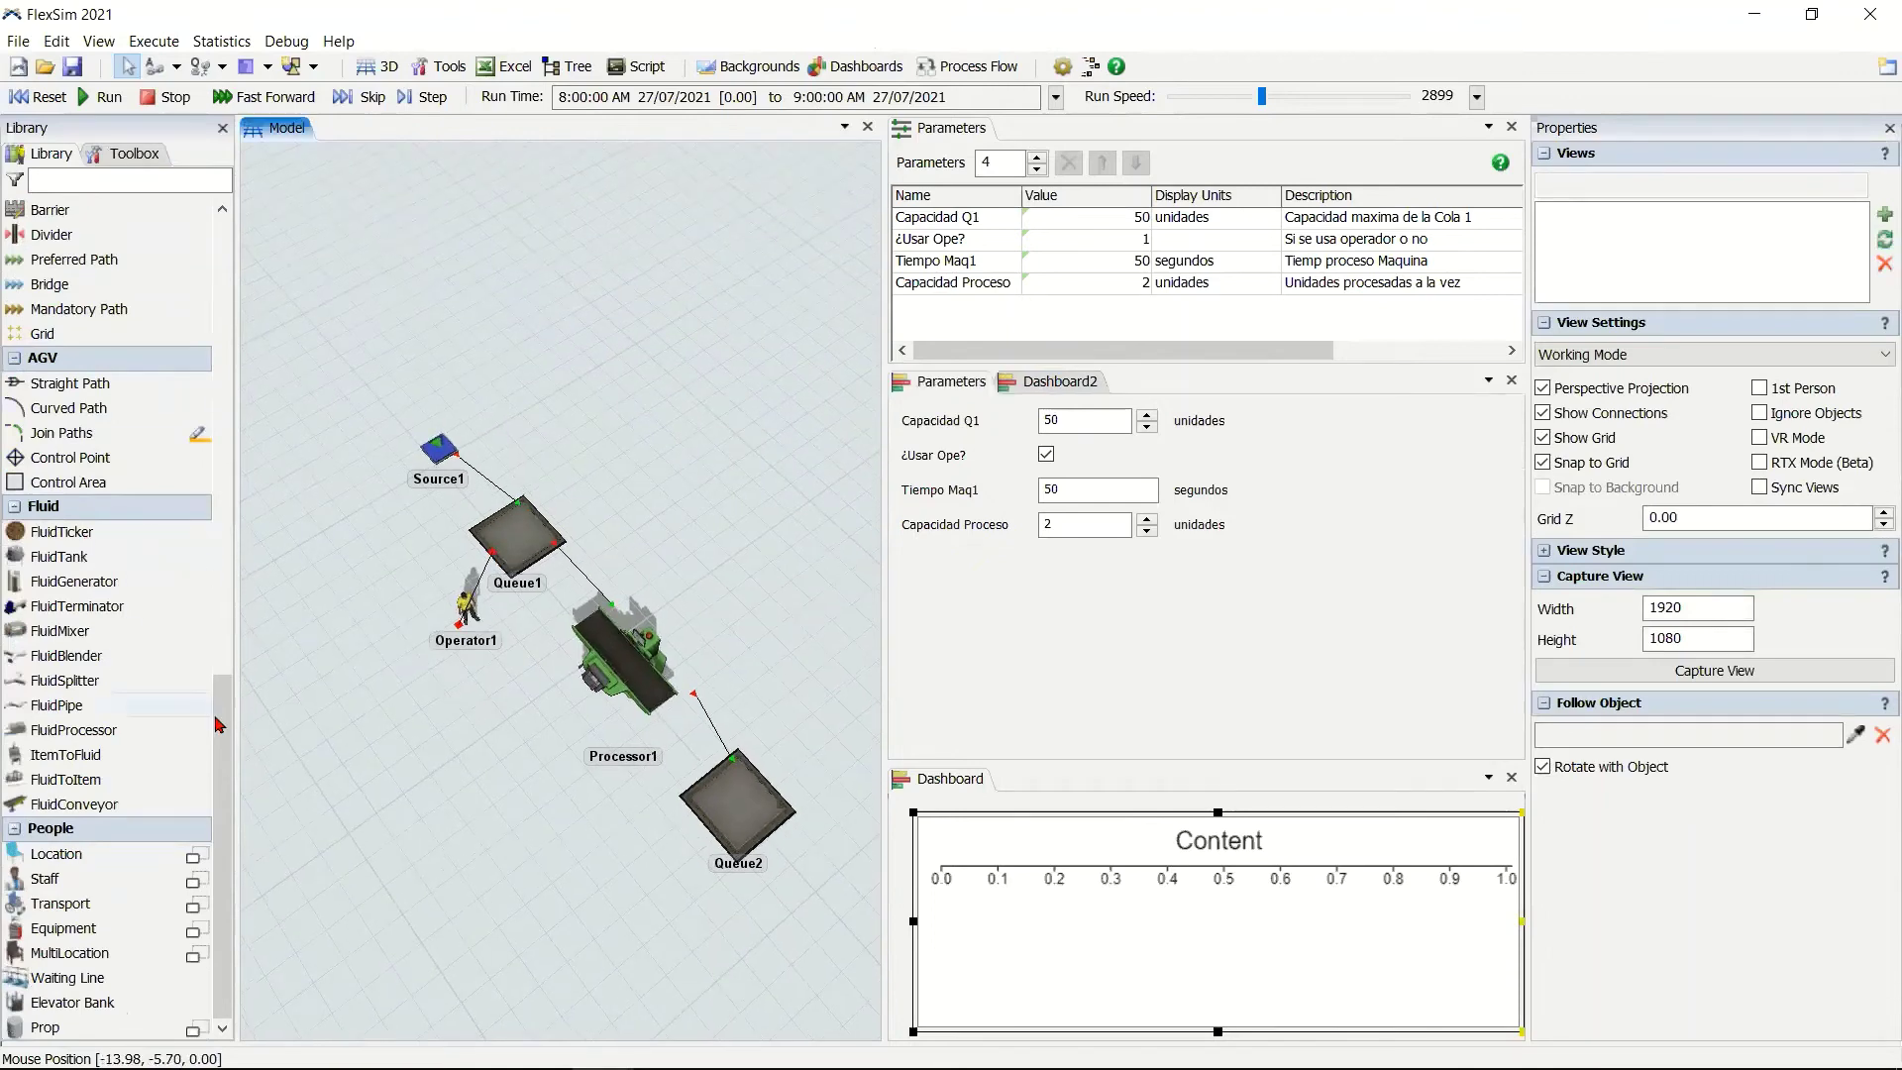
pyautogui.moveTo(220, 690); pyautogui.dragTo(217, 224)
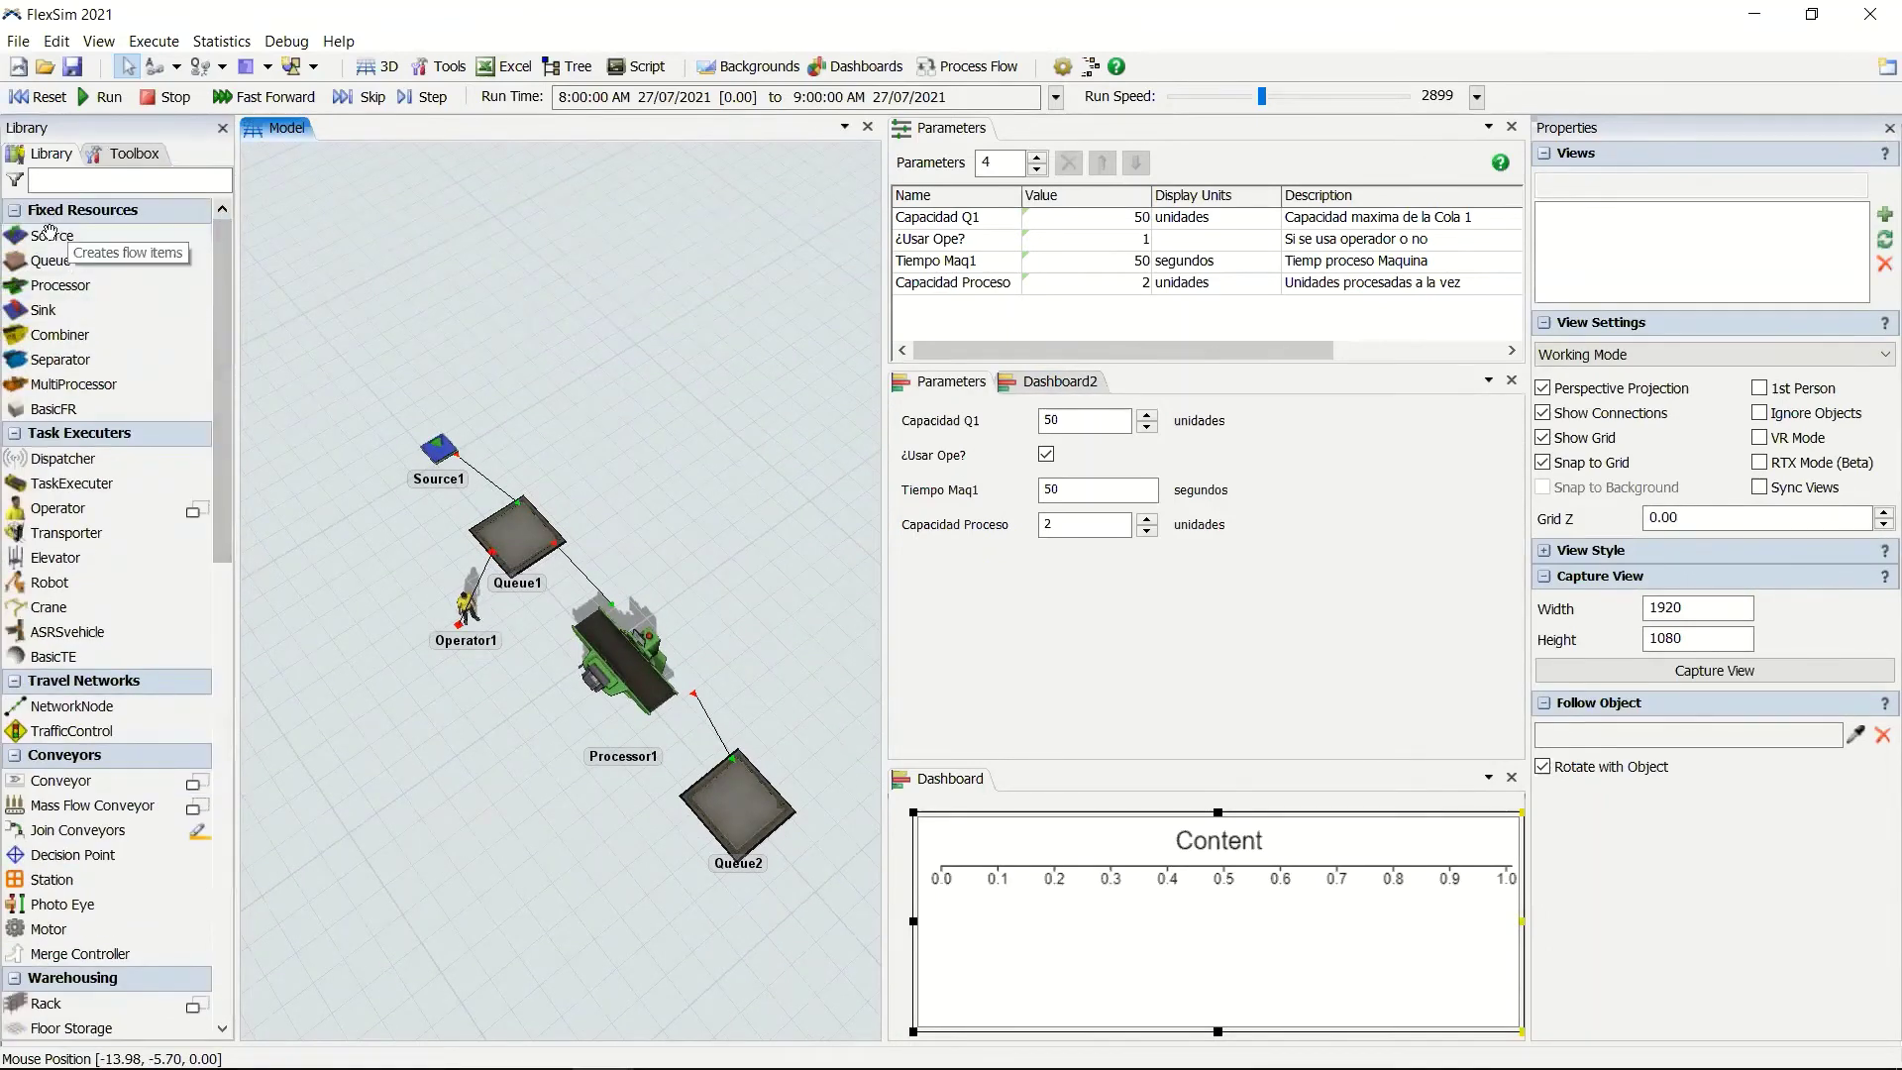
pyautogui.moveTo(60, 508); pyautogui.dragTo(510, 627)
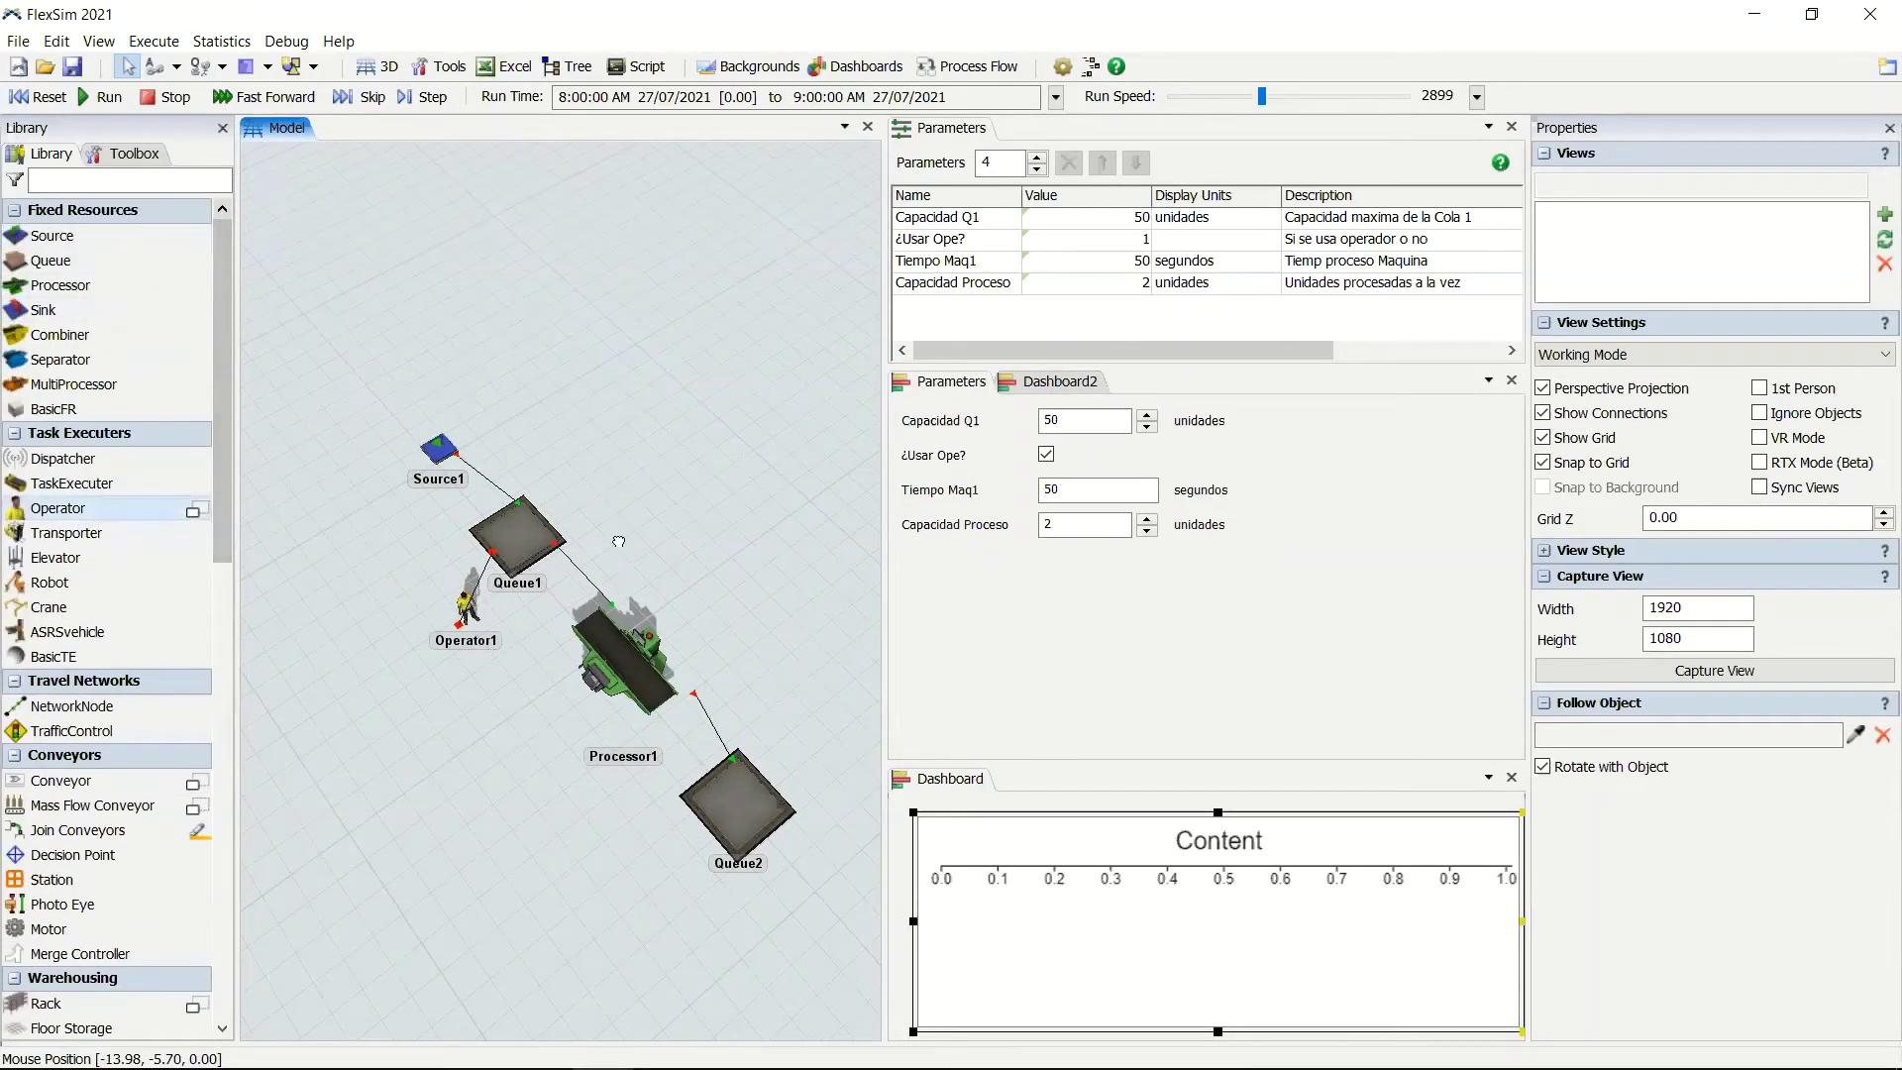
pyautogui.moveTo(644, 570); pyautogui.dragTo(643, 571)
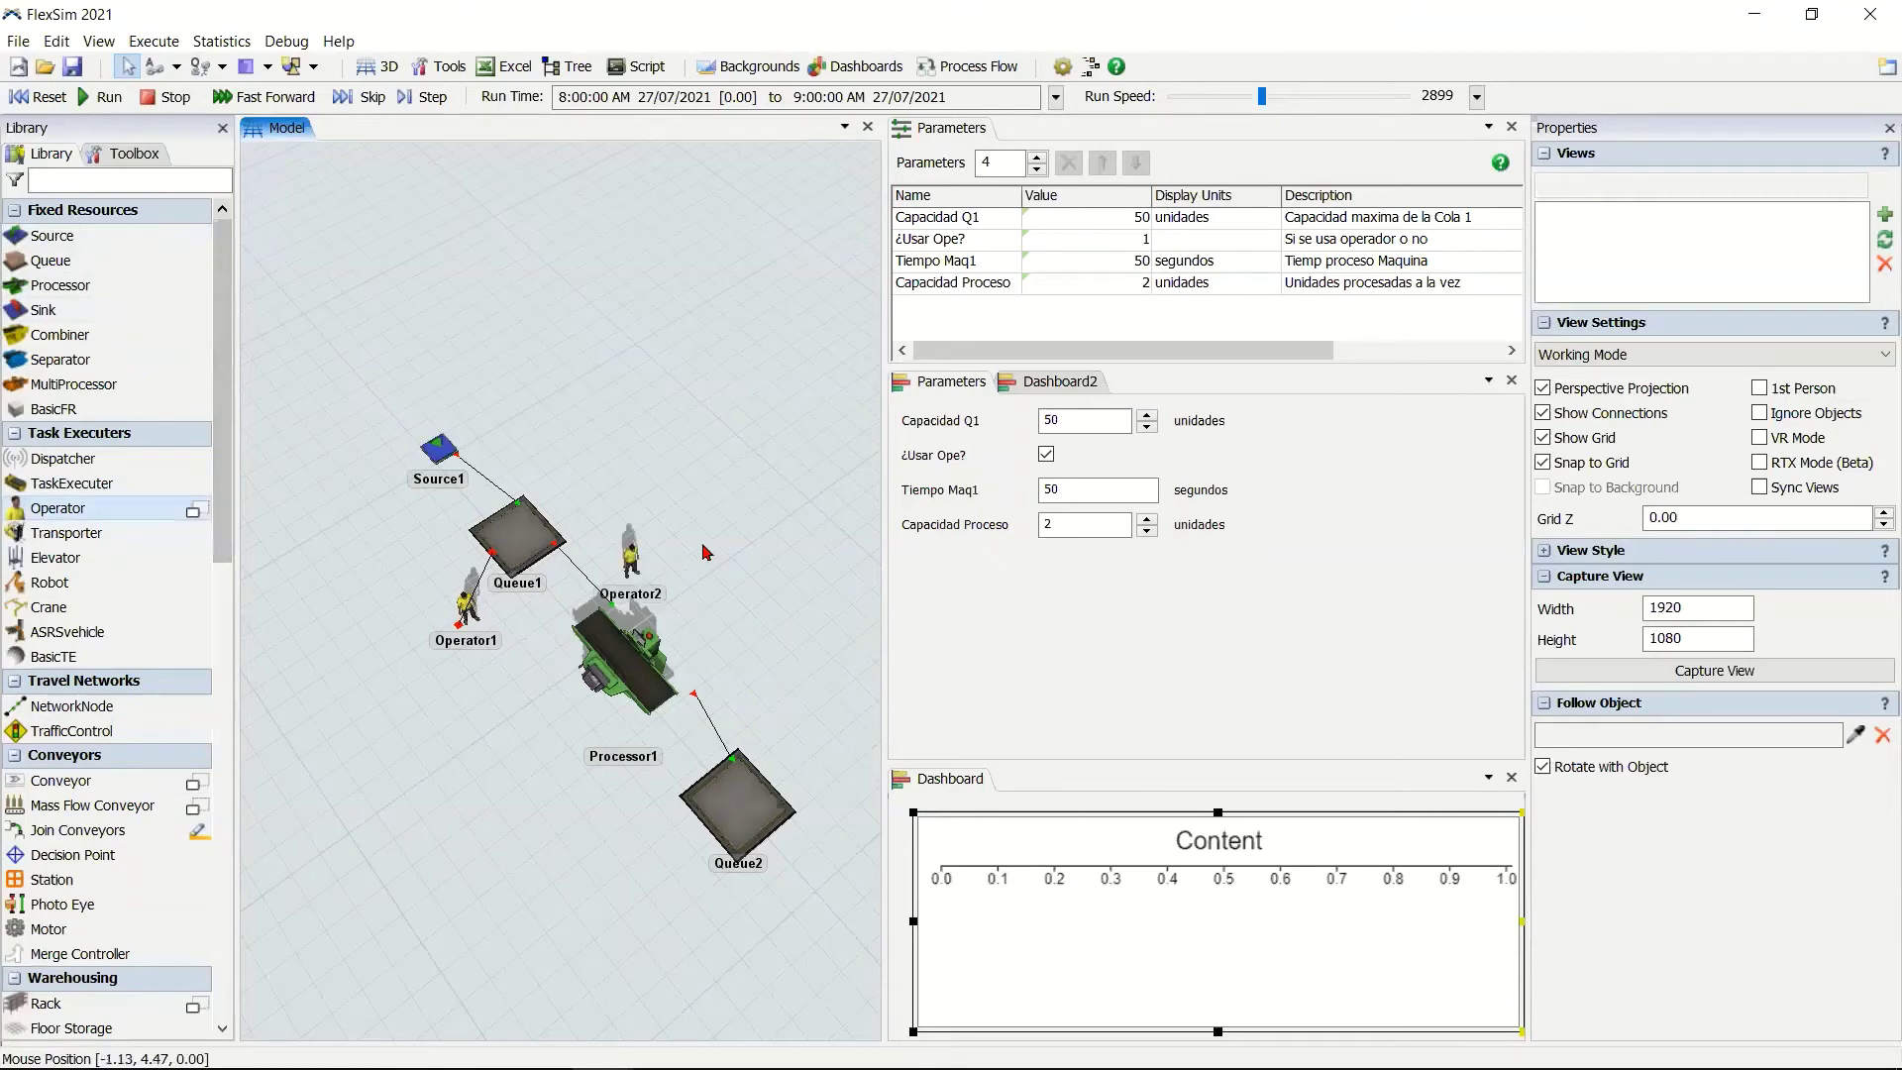
pyautogui.scroll(3, 707, 552)
pyautogui.click(598, 463)
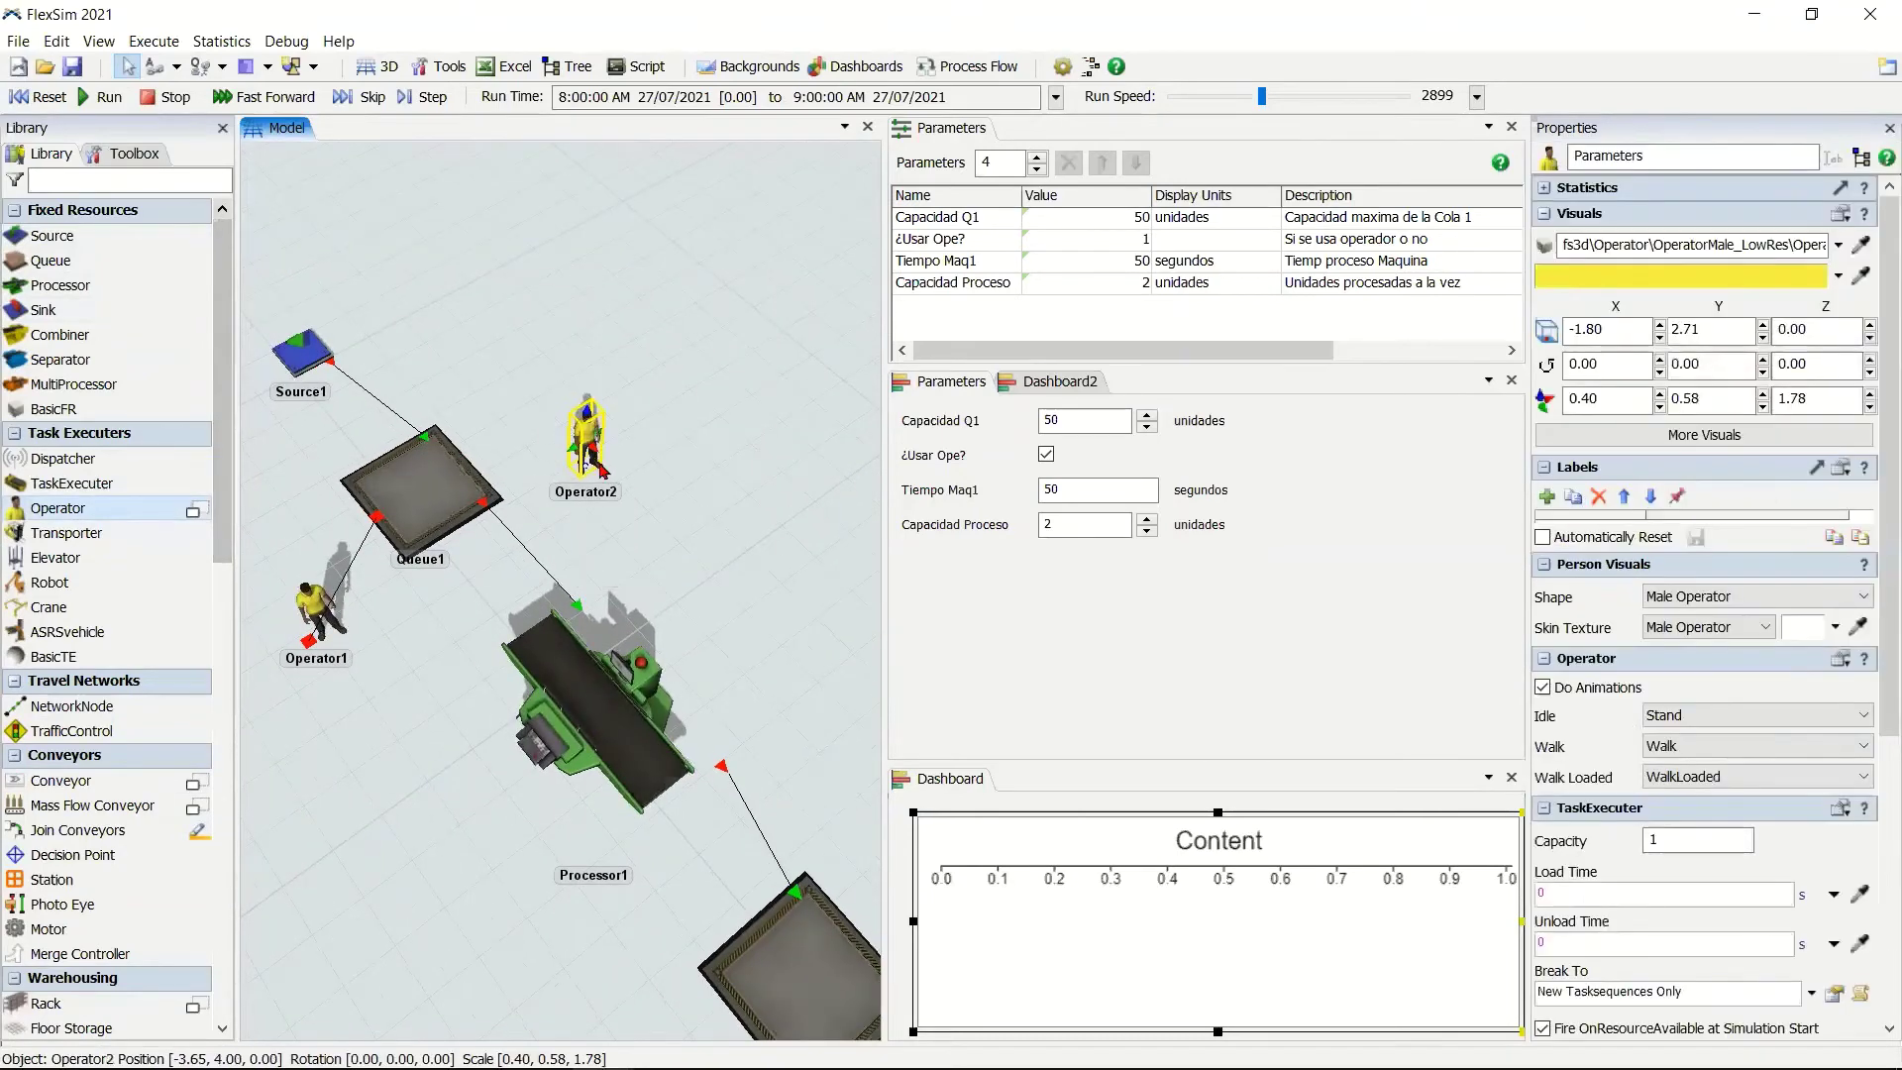
# Connect Operator2 to Queue1 through their center ports.
pyautogui.moveTo(586, 465); pyautogui.dragTo(448, 482)
pyautogui.press('s')
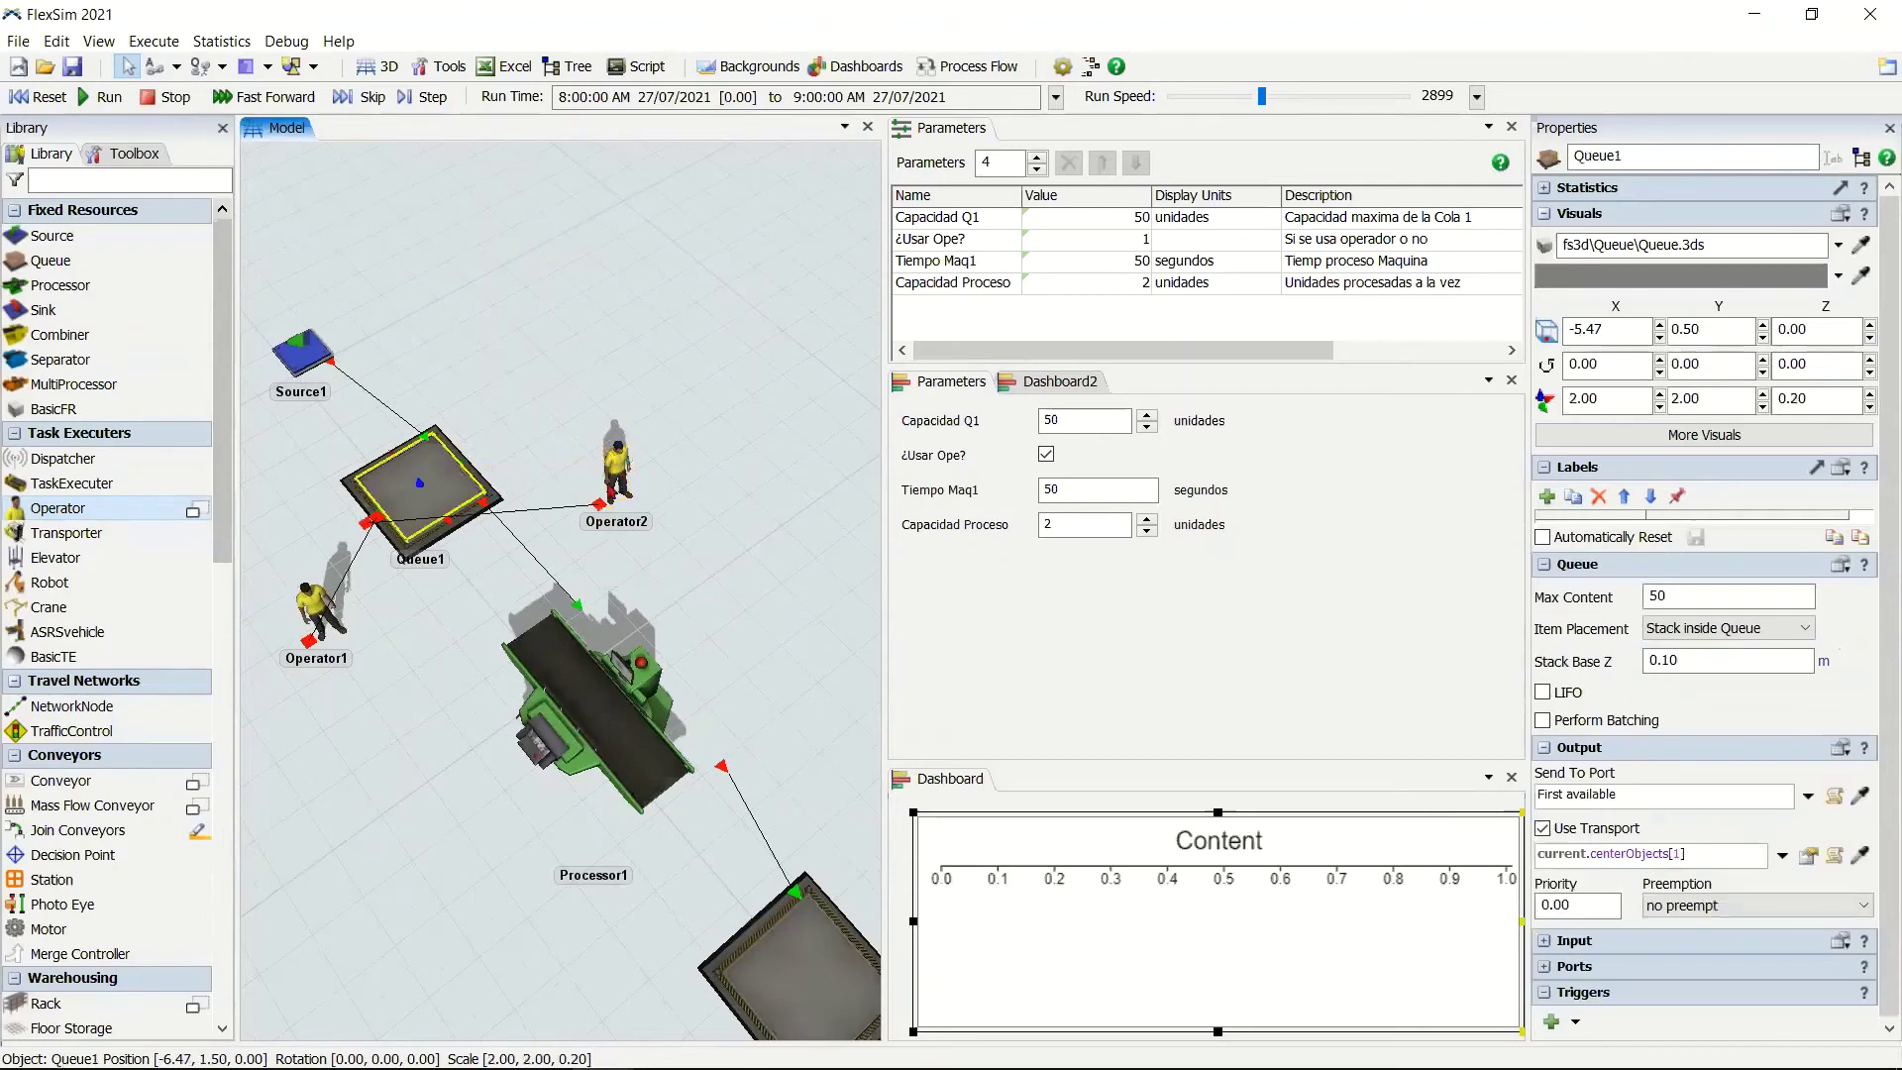
pyautogui.moveTo(627, 526); pyautogui.dragTo(719, 505)
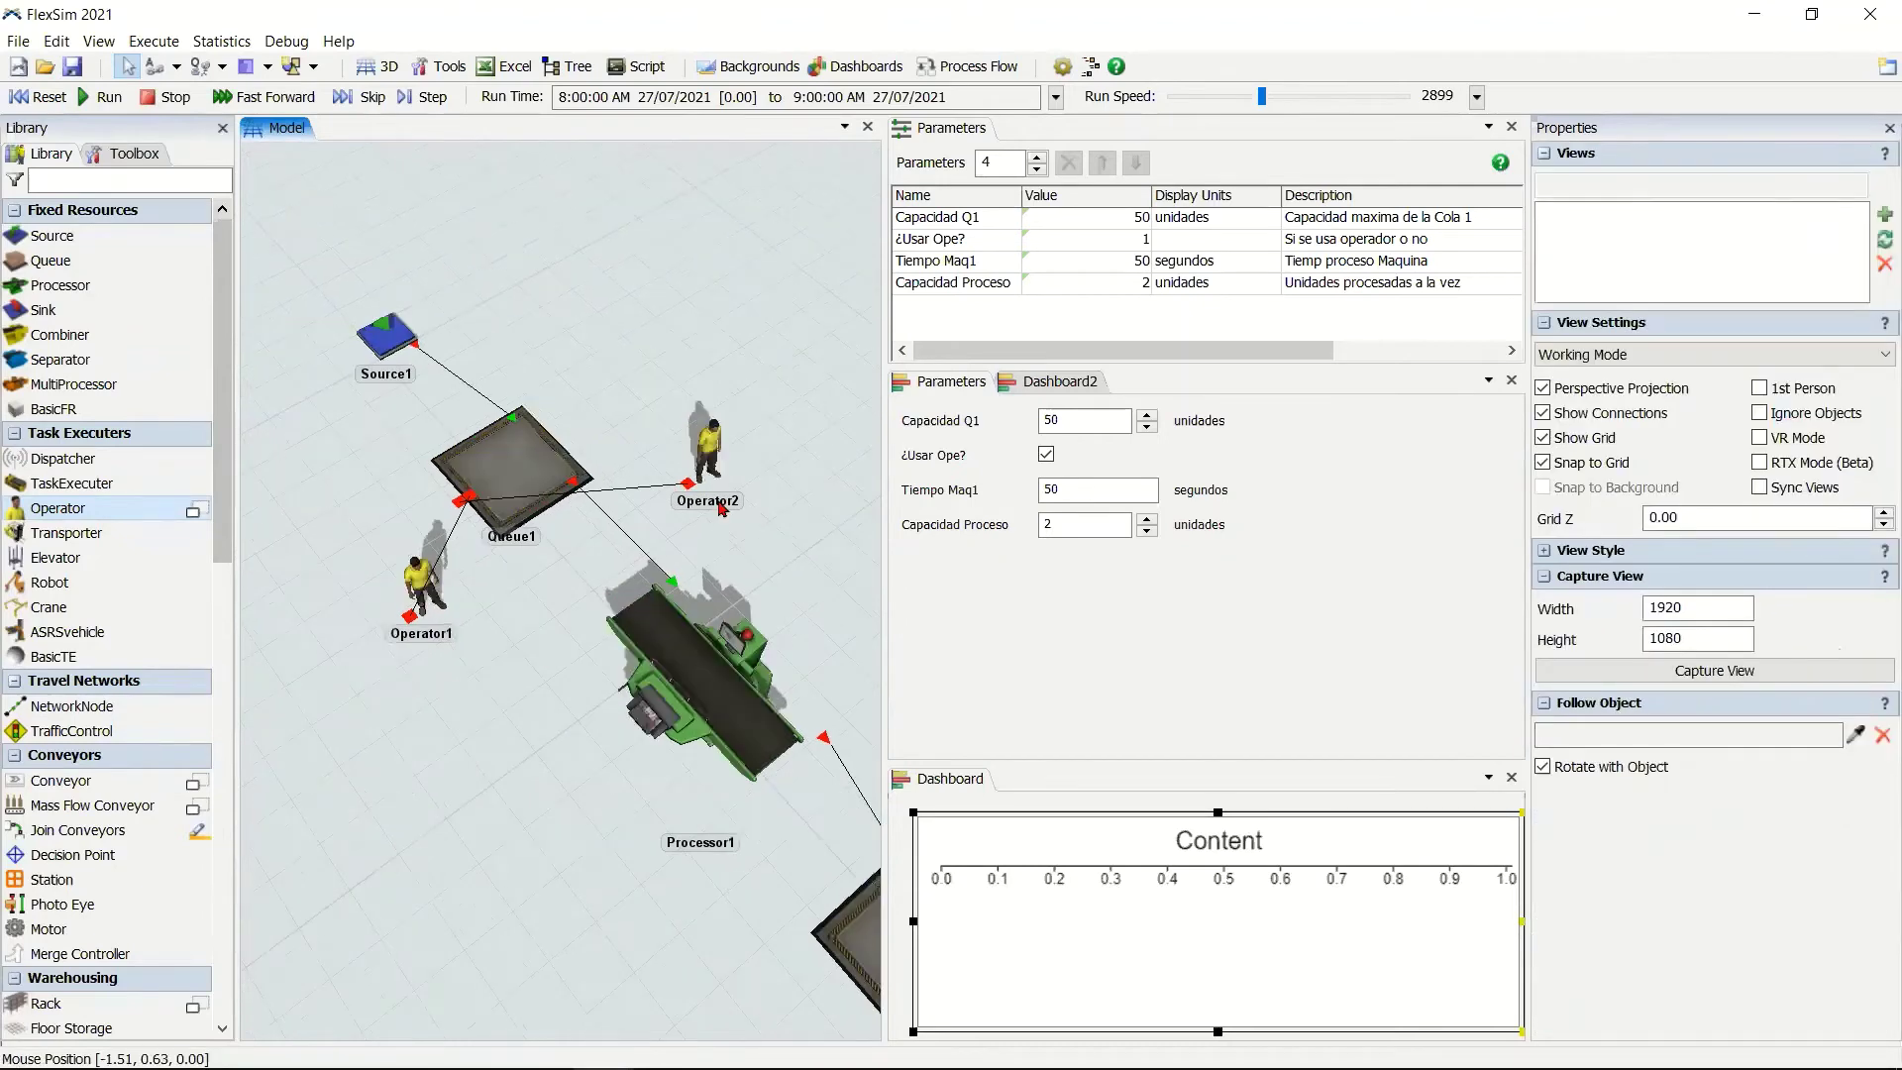
# Group Operator1 and Operator2 in a new object group named "Operarios".
pyautogui.click(723, 479)
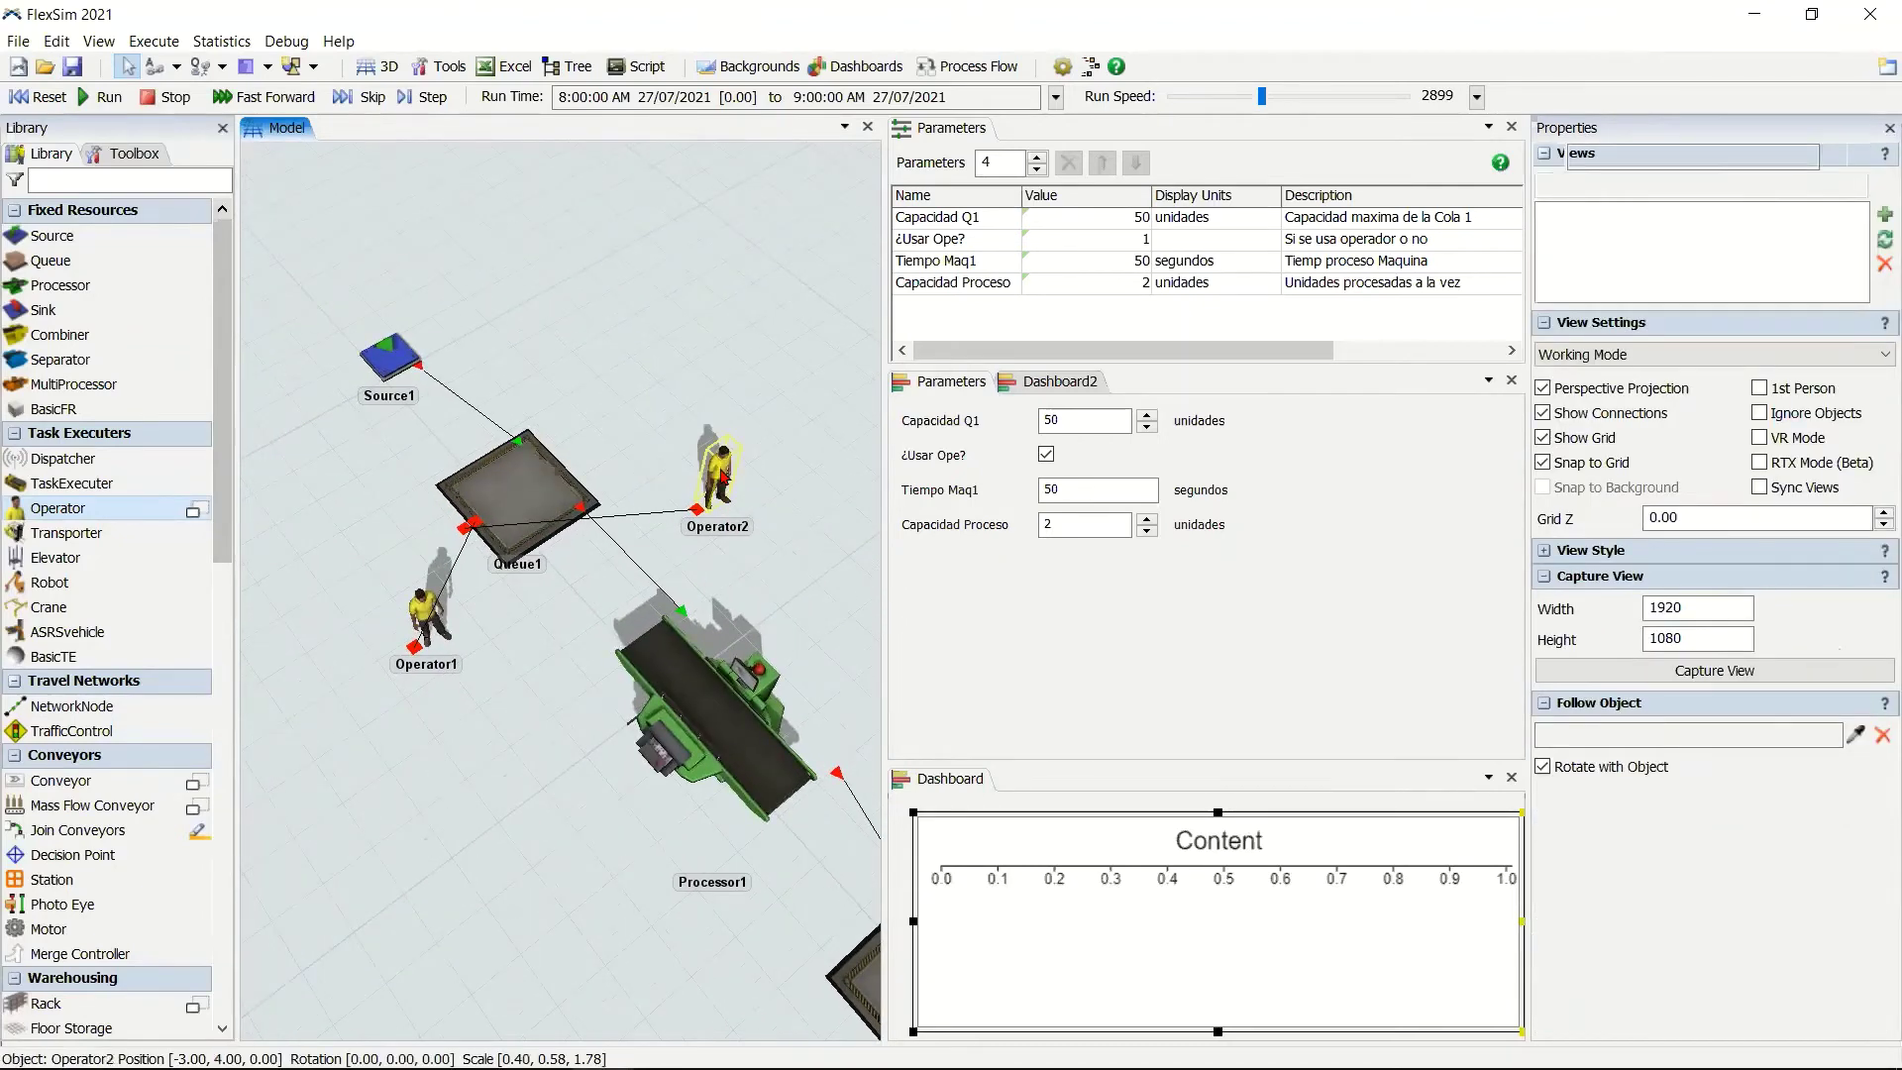
pyautogui.keyDown('shift'); pyautogui.click(424, 604); pyautogui.keyUp('shift')
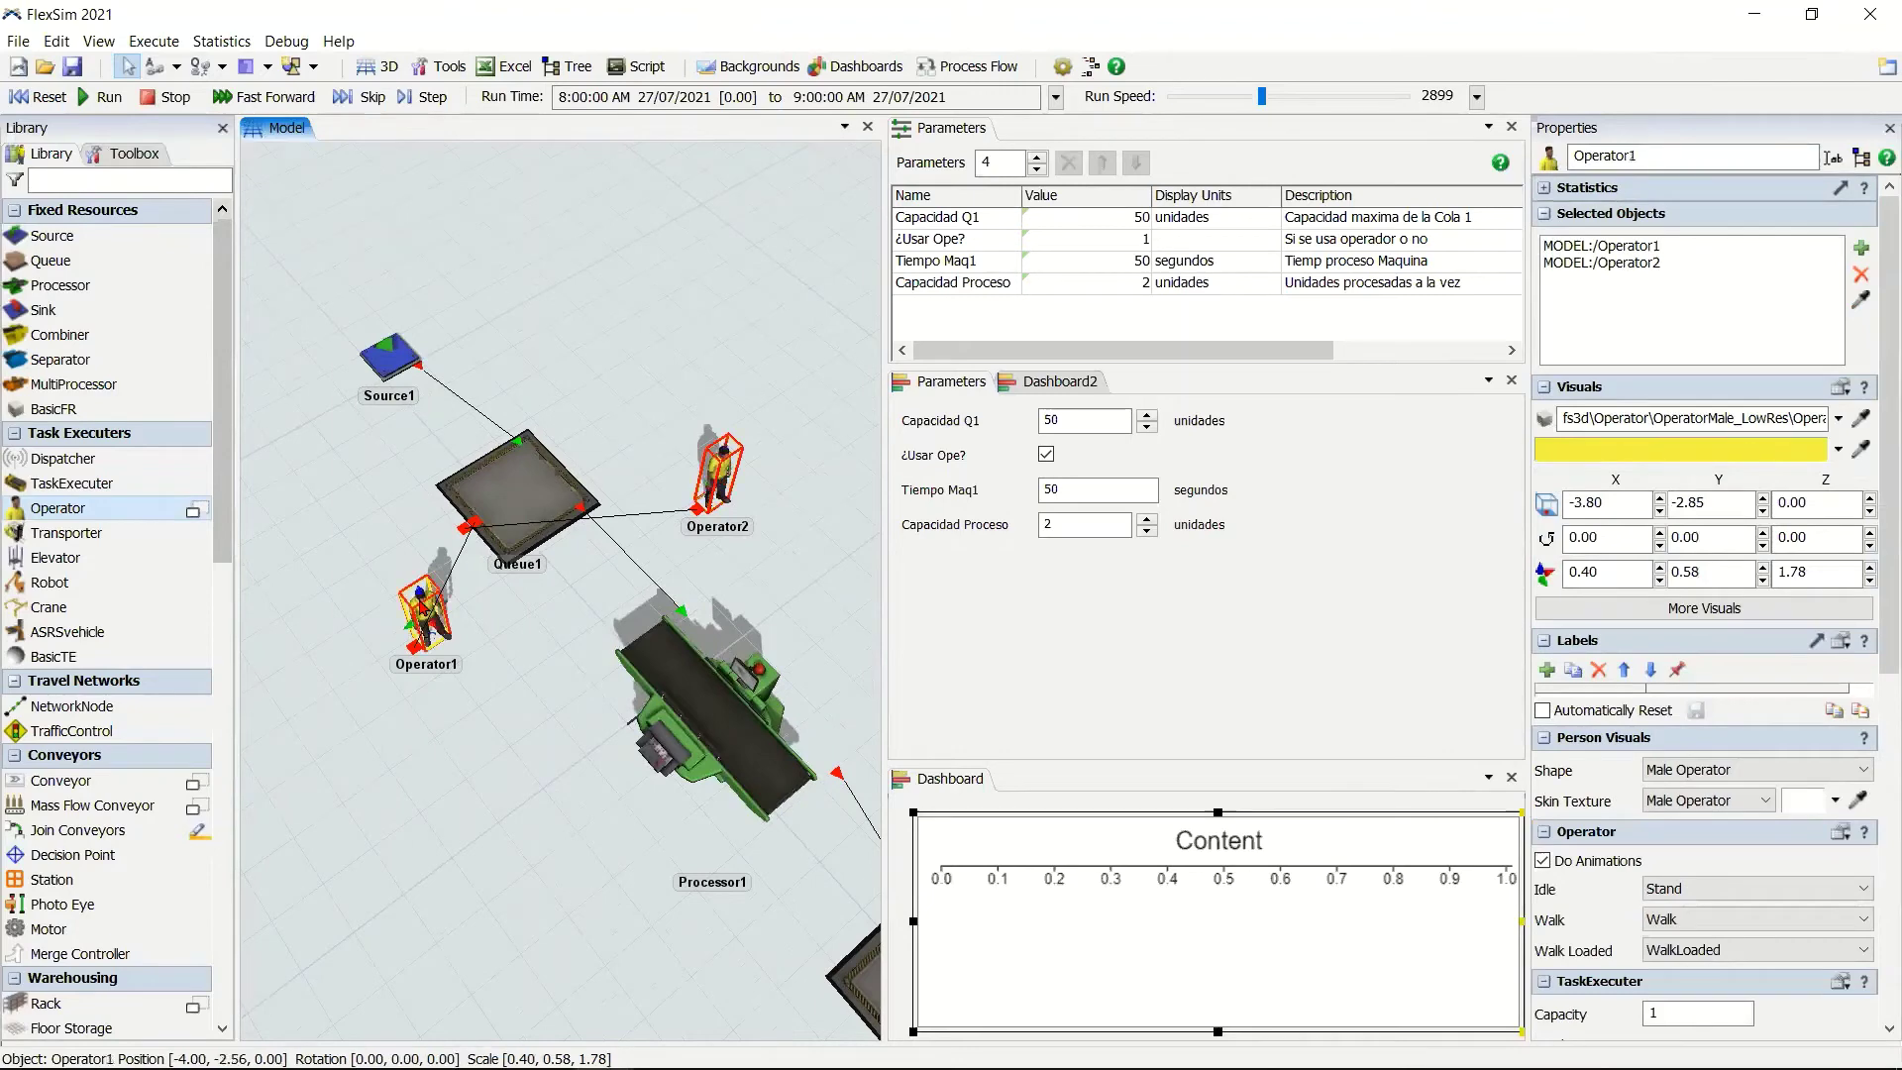
pyautogui.rightClick(424, 604)
pyautogui.moveTo(515, 695)
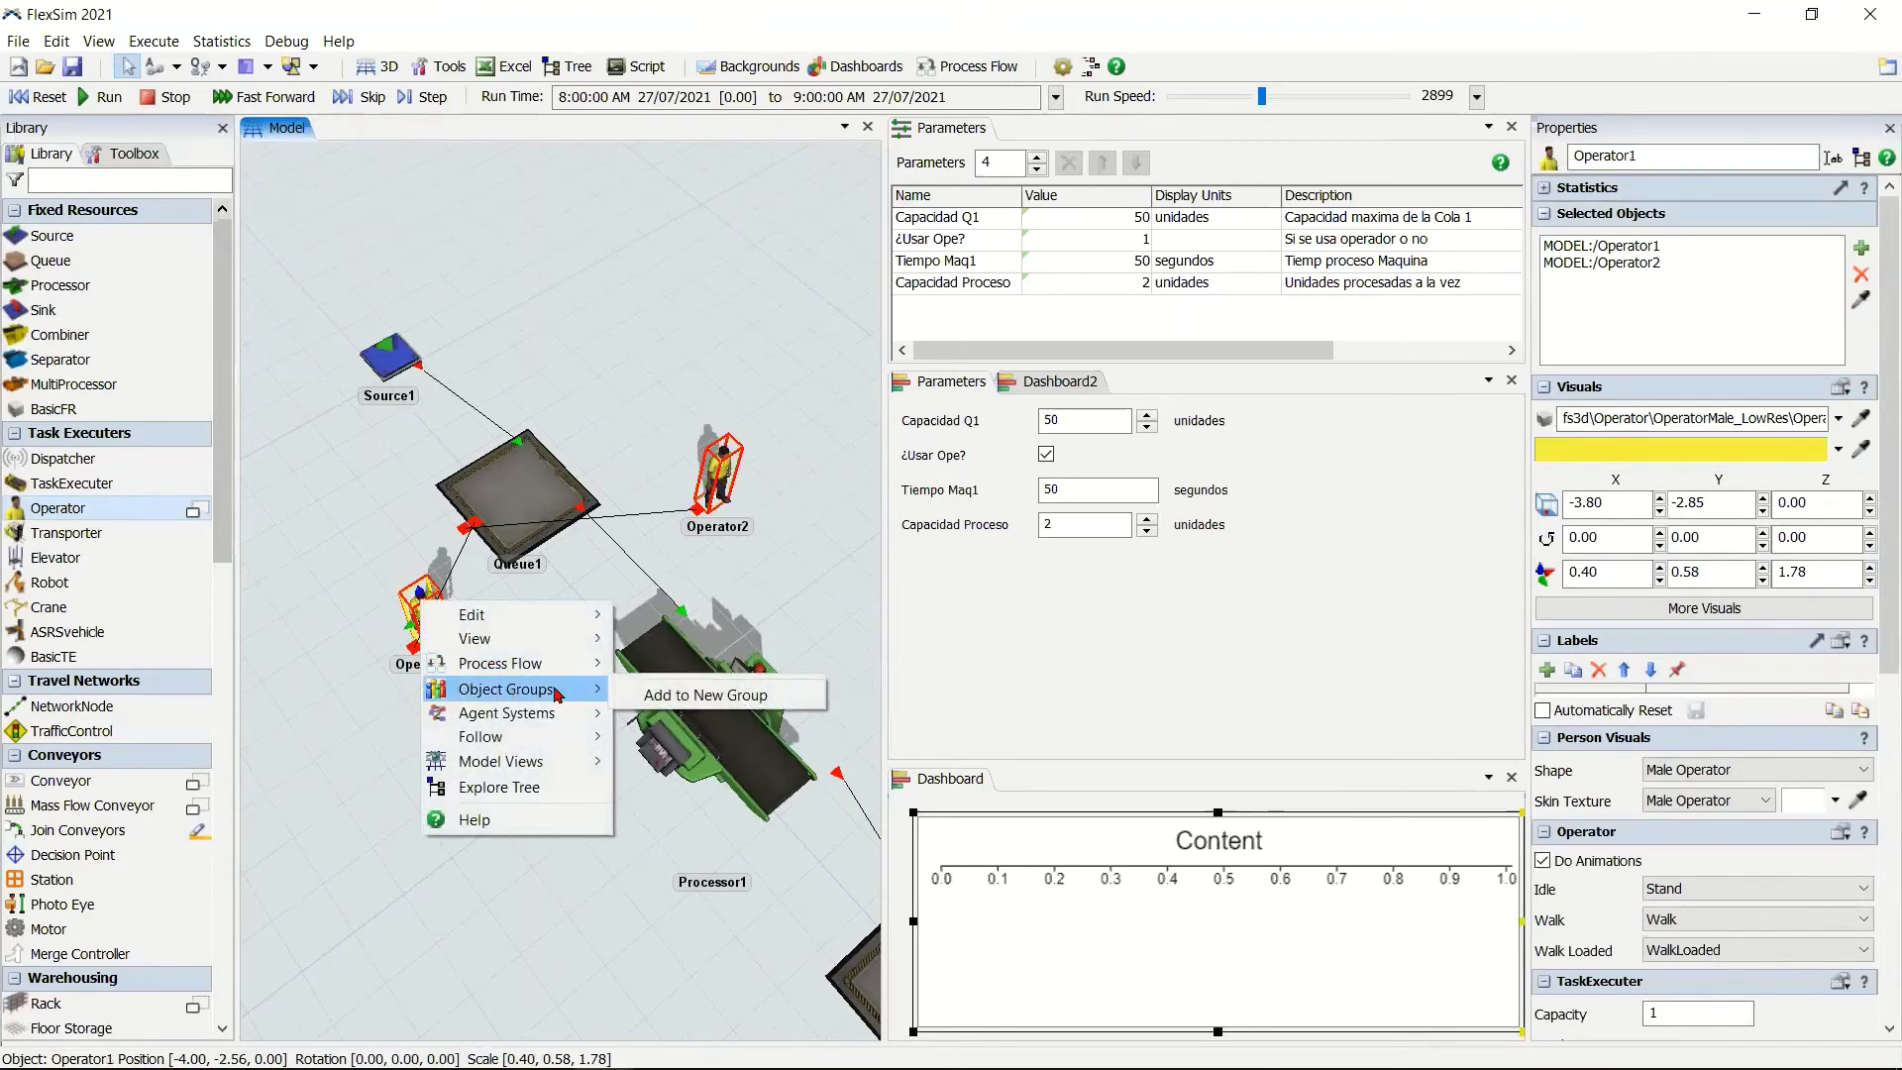
pyautogui.click(654, 695)
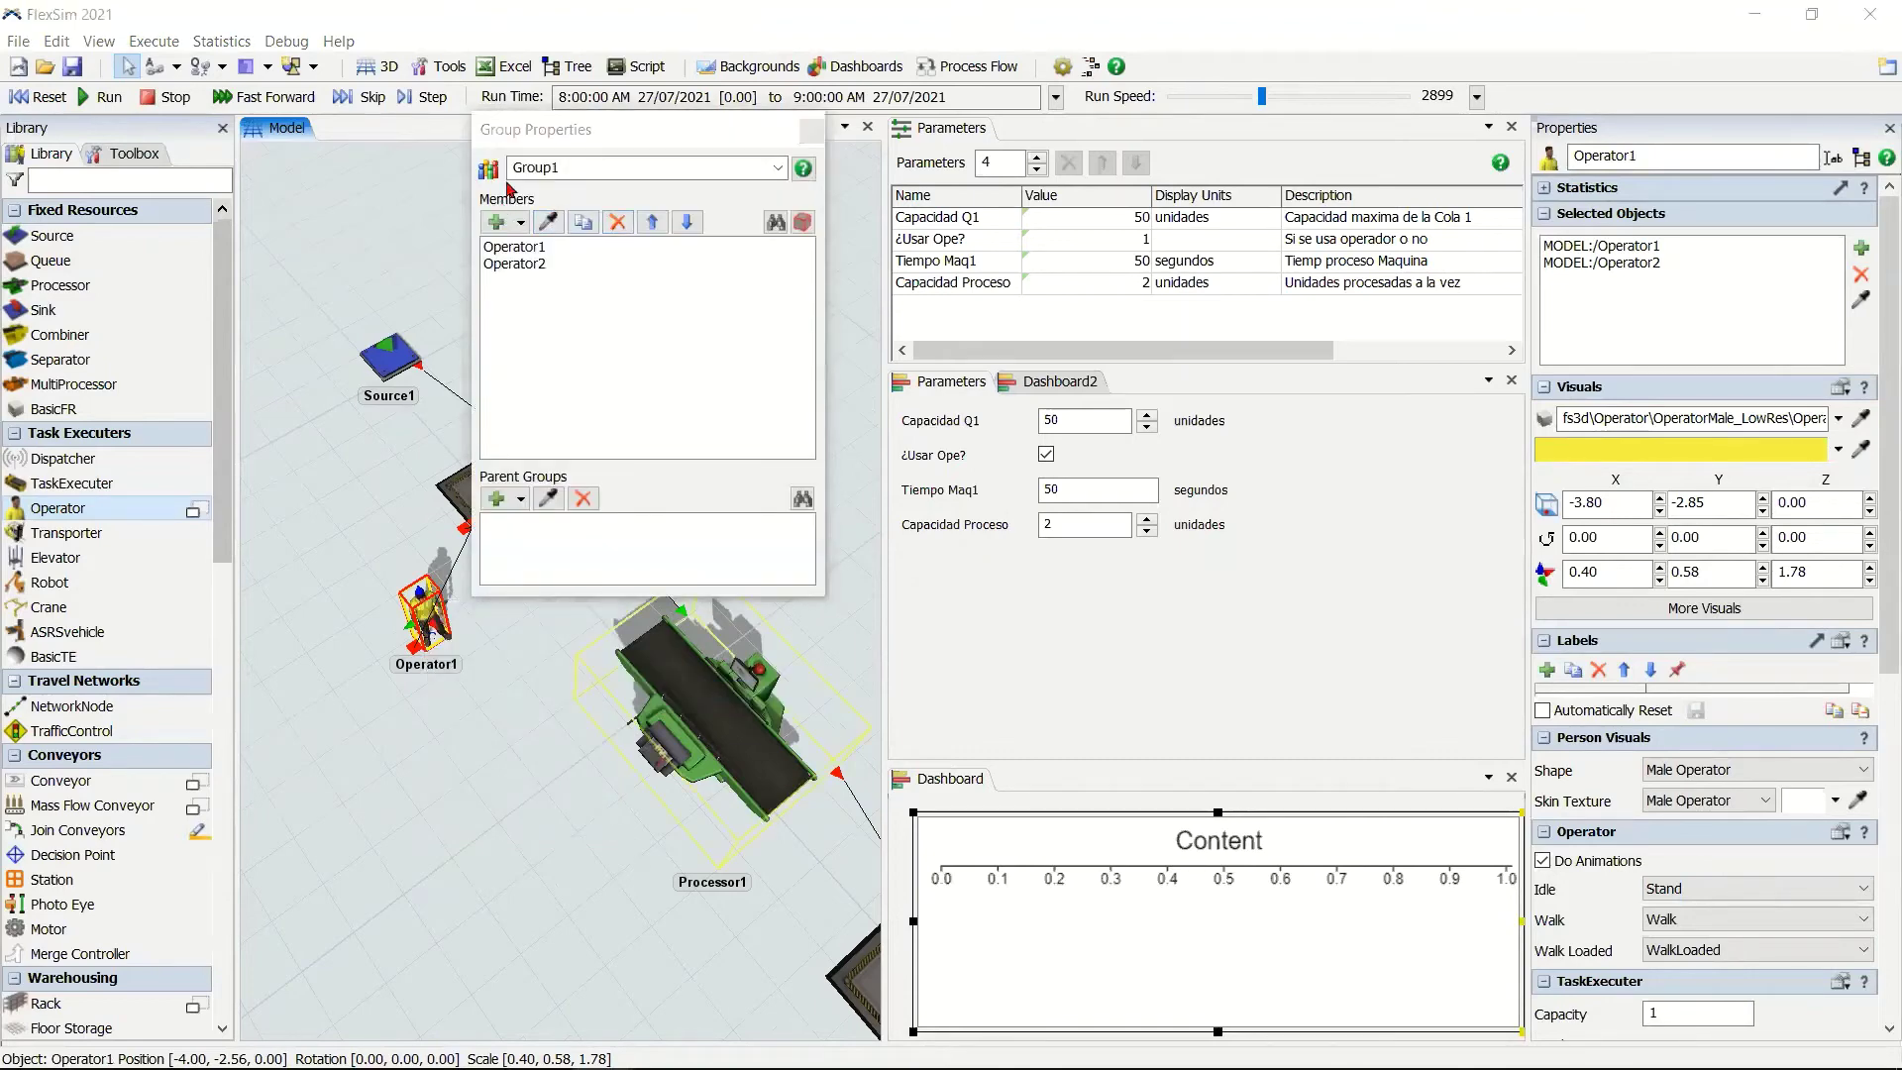
pyautogui.doubleClick(505, 178)
pyautogui.write('Operarios')
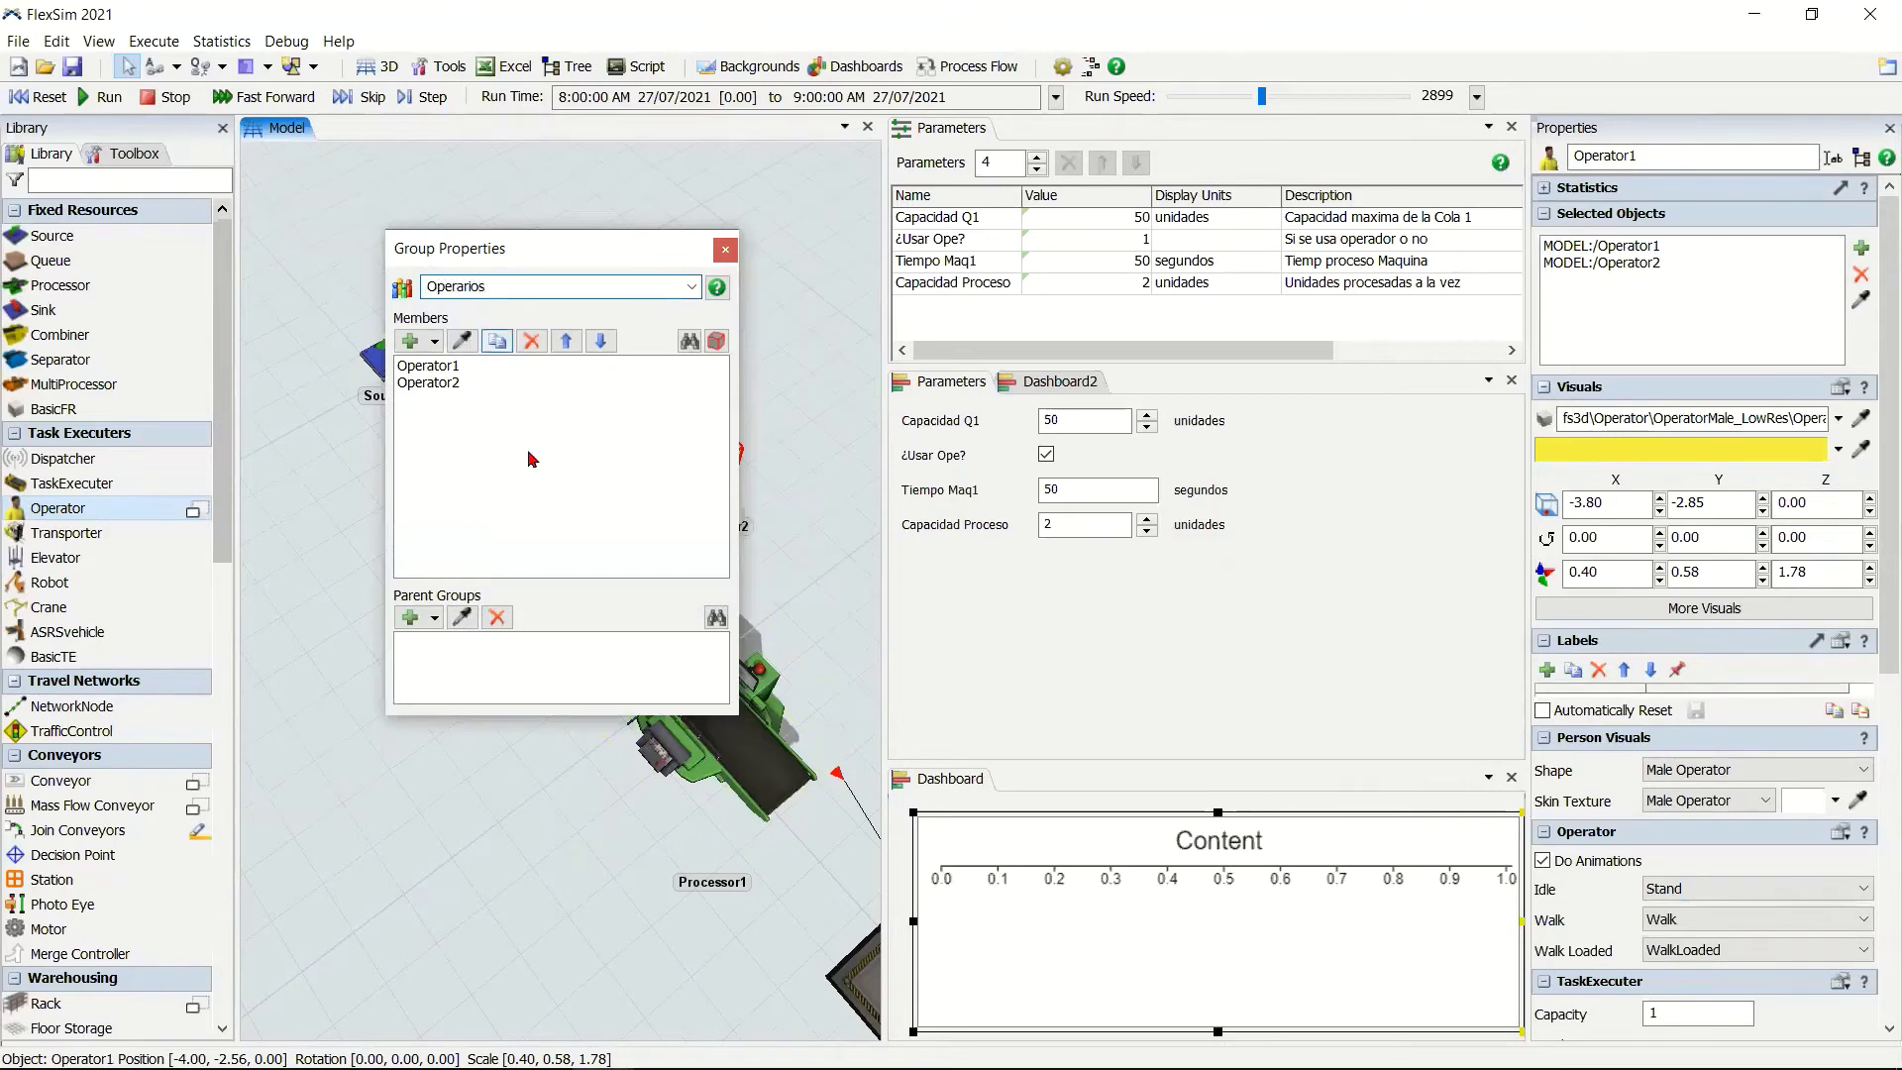
pyautogui.click(724, 251)
# Add a fifth parameter to the Parameters table and name it "Operarios".
pyautogui.click(145, 157)
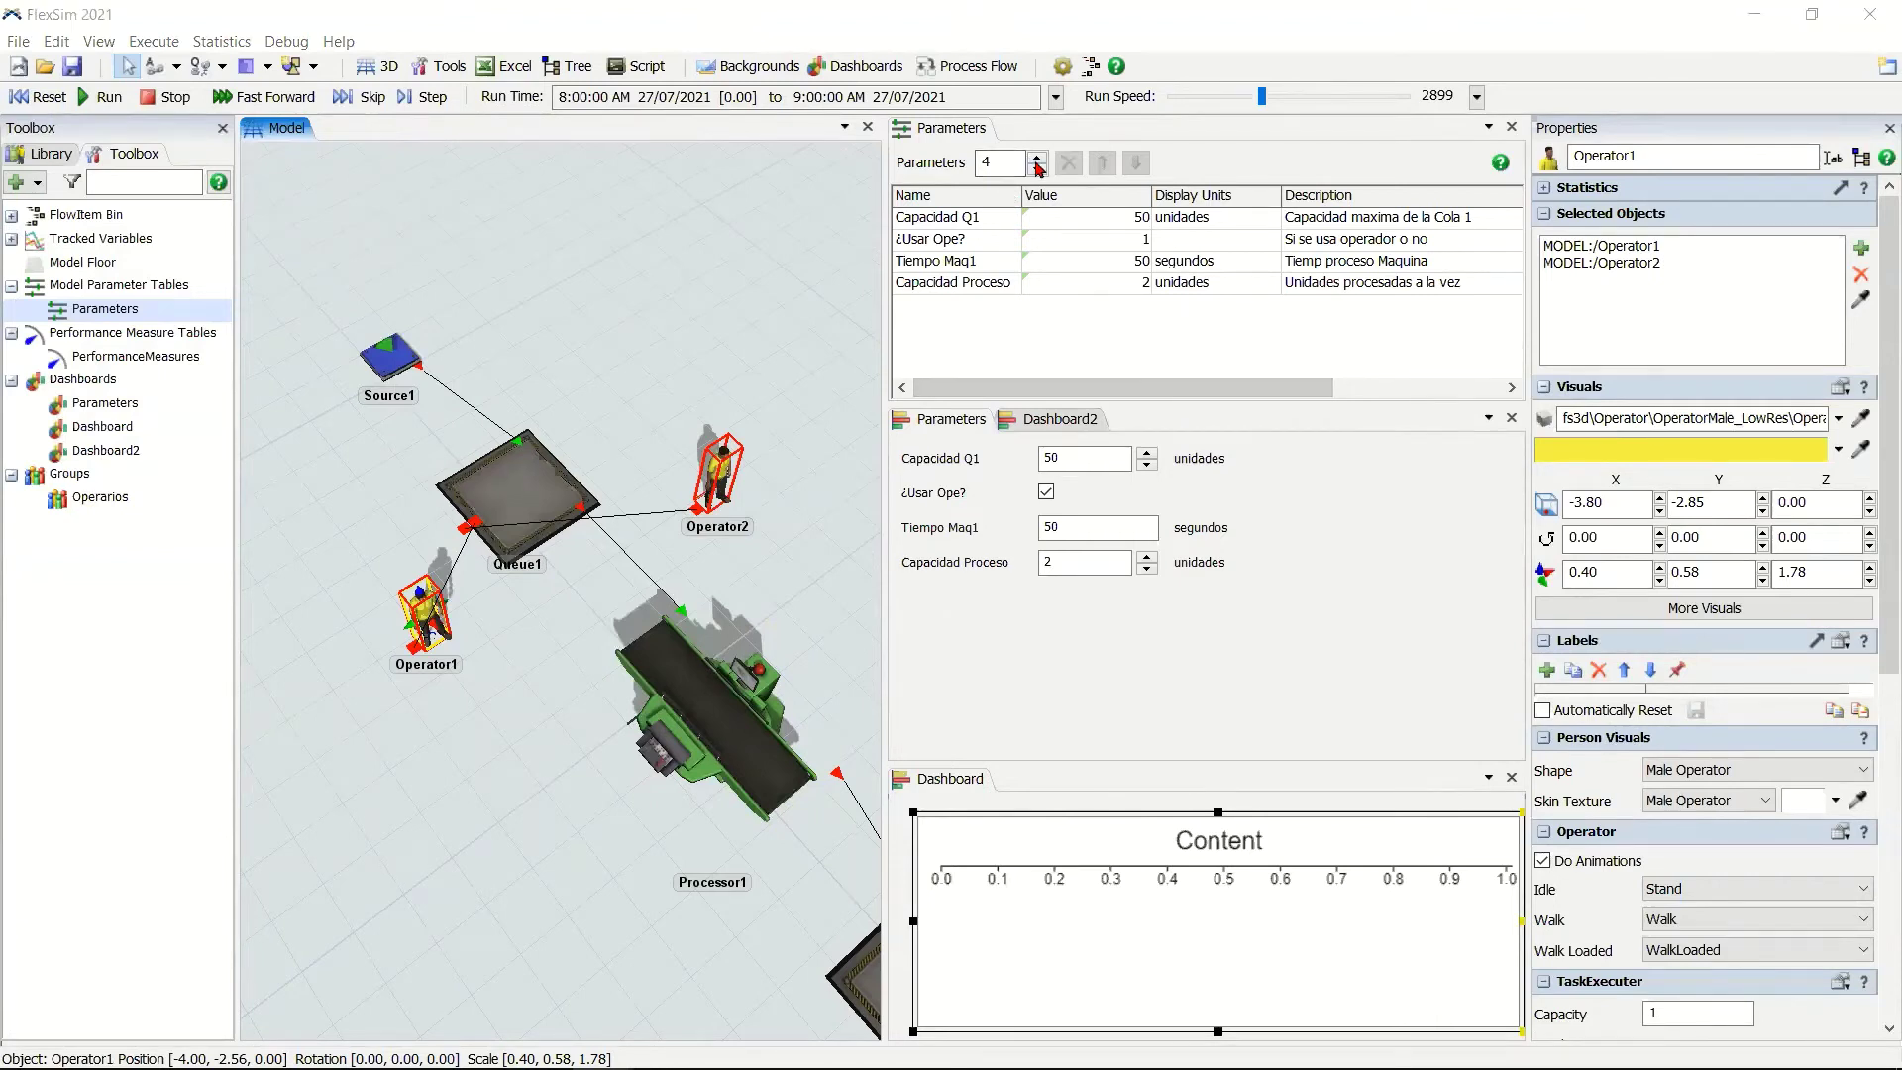
pyautogui.click(1038, 169)
pyautogui.click(953, 306)
pyautogui.write('Opera')
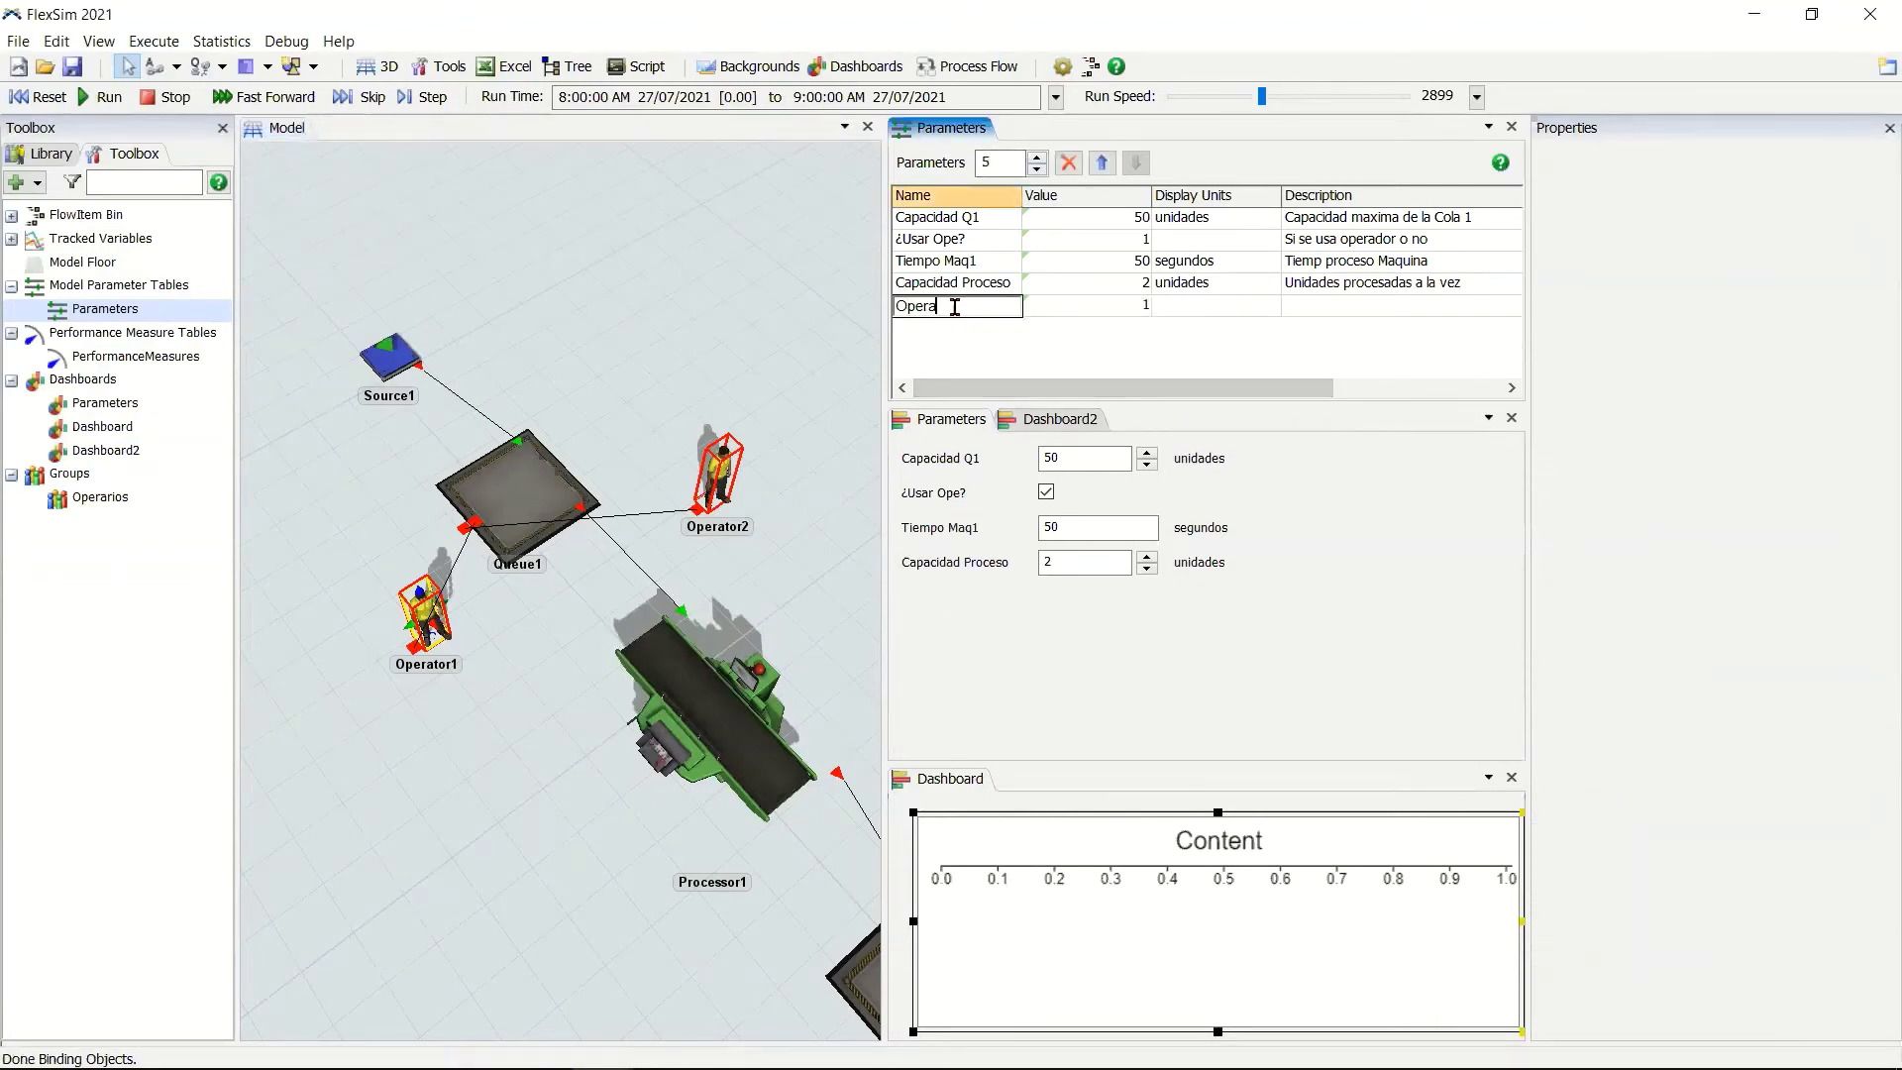
pyautogui.write('rios')
# Make the Operarios parameter an Integer with an upper bound of 2.
pyautogui.click(1116, 313)
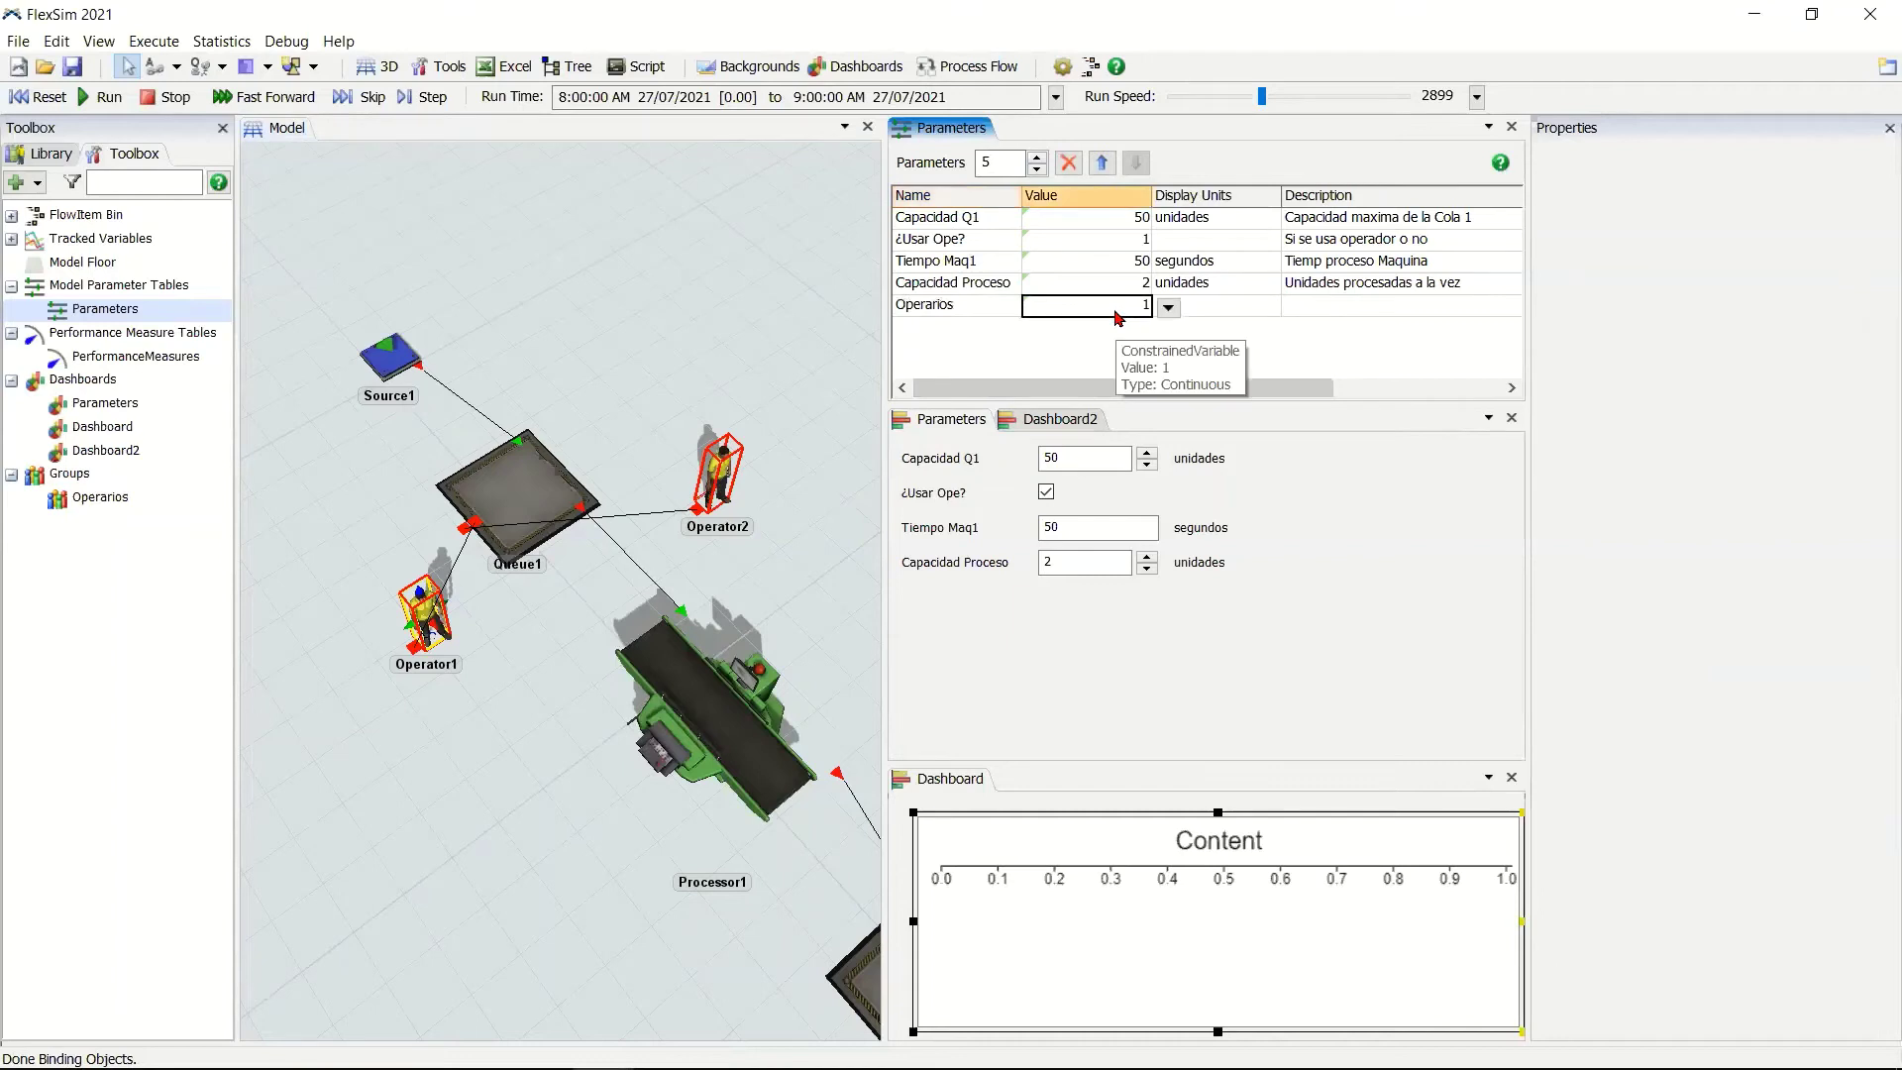
pyautogui.click(1169, 308)
pyautogui.click(1188, 340)
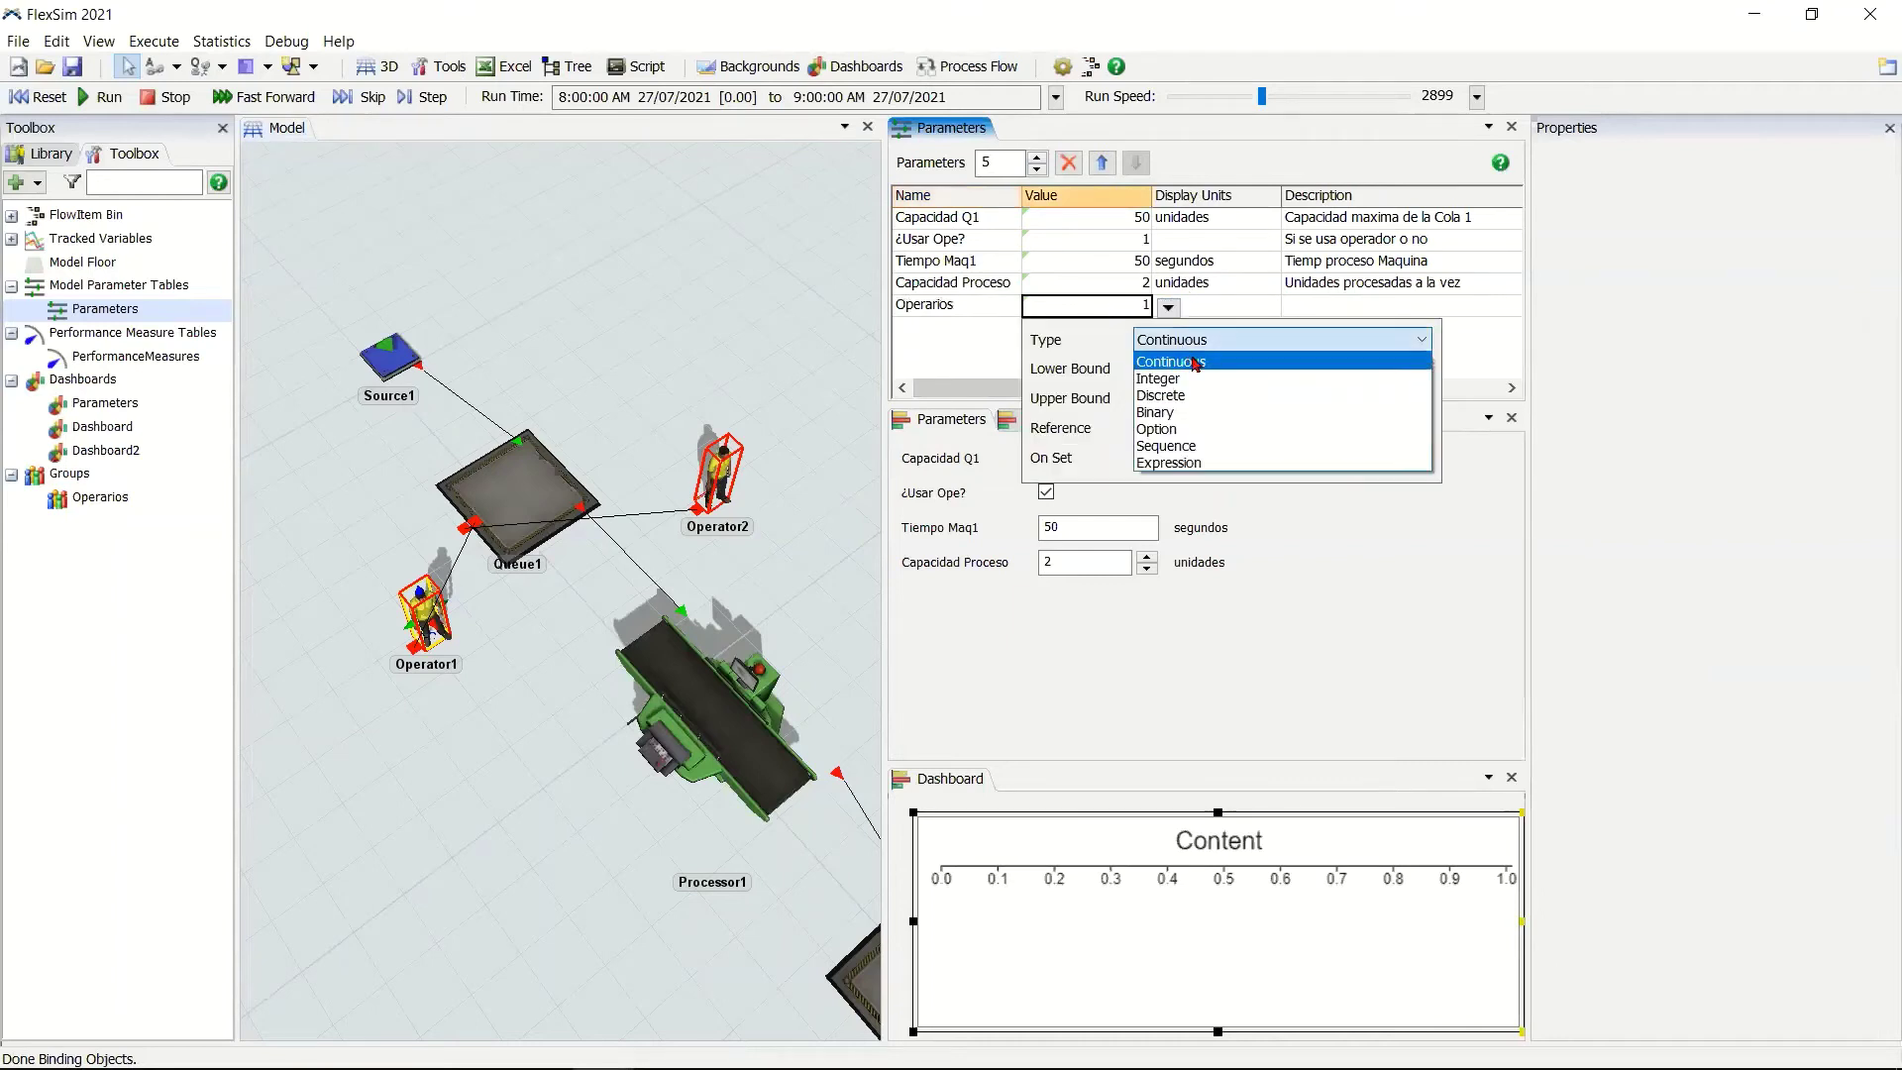
pyautogui.click(1201, 378)
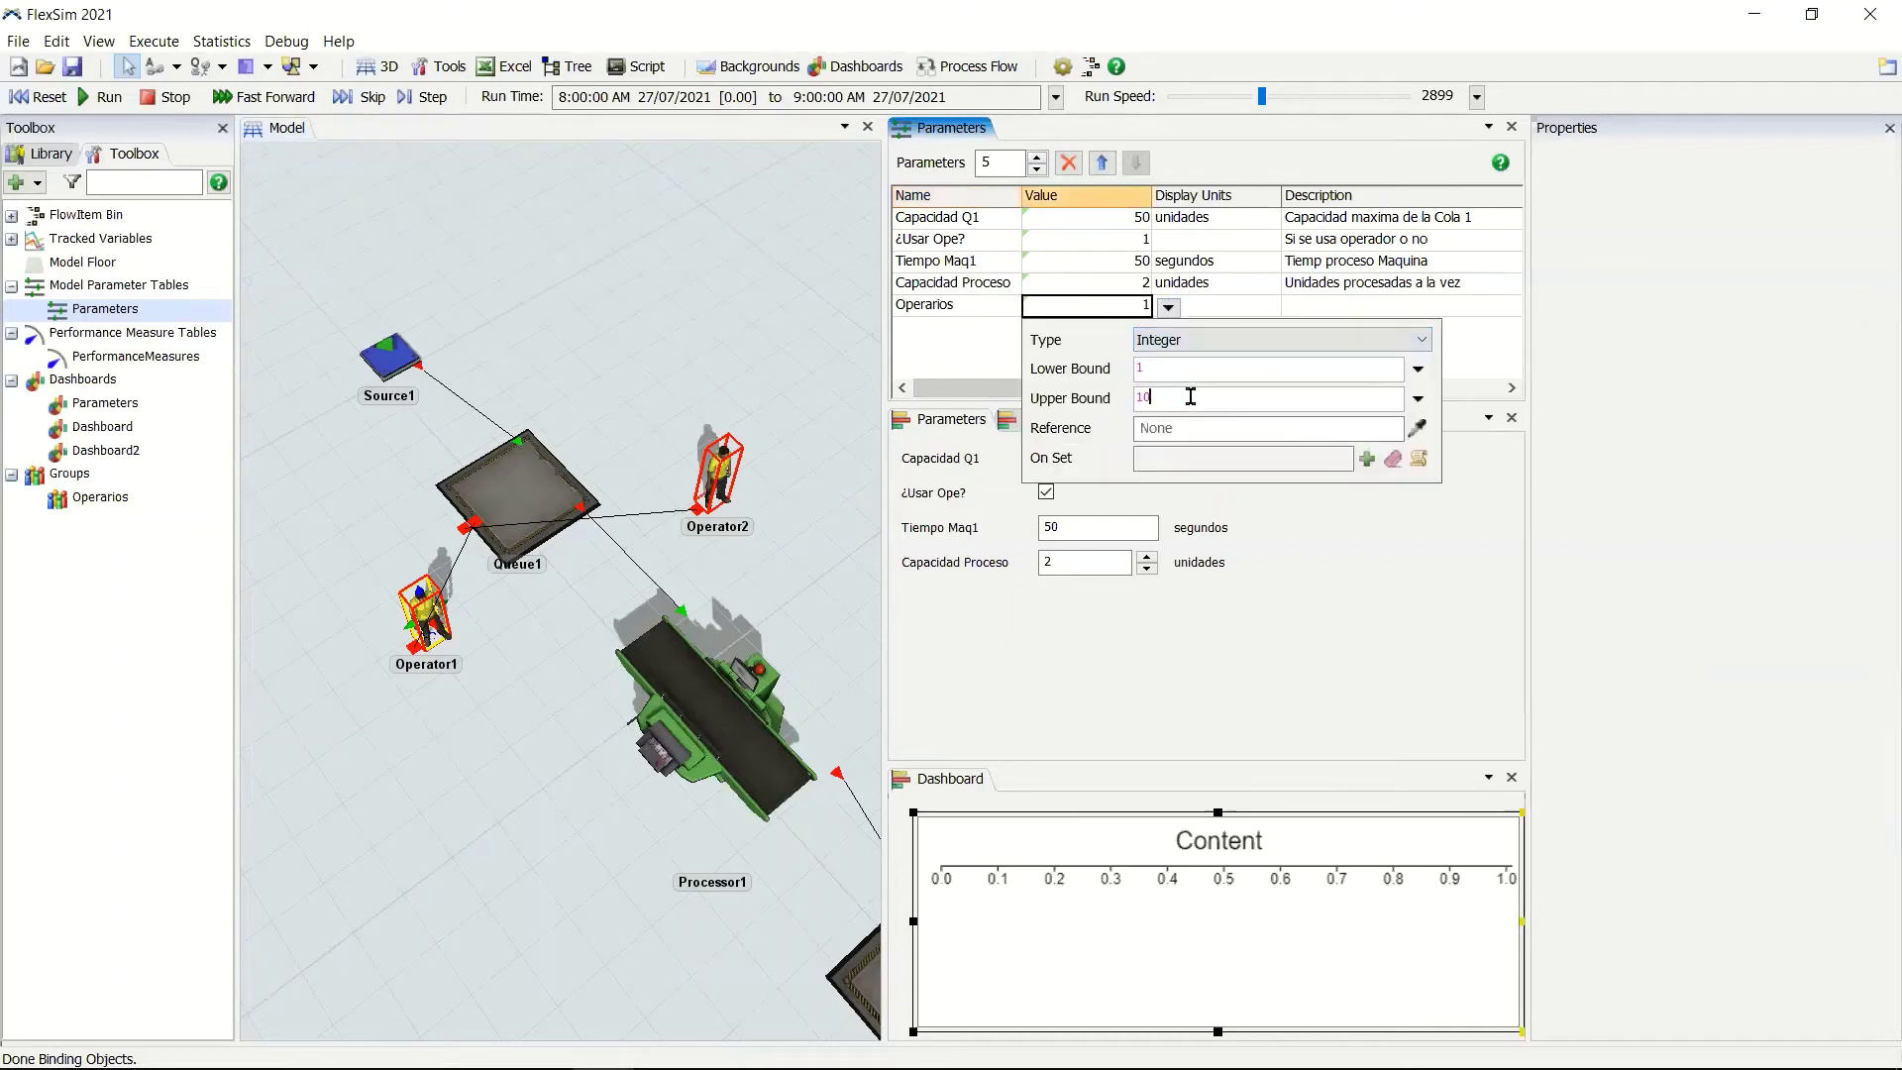
pyautogui.write('2')
pyautogui.click(760, 551)
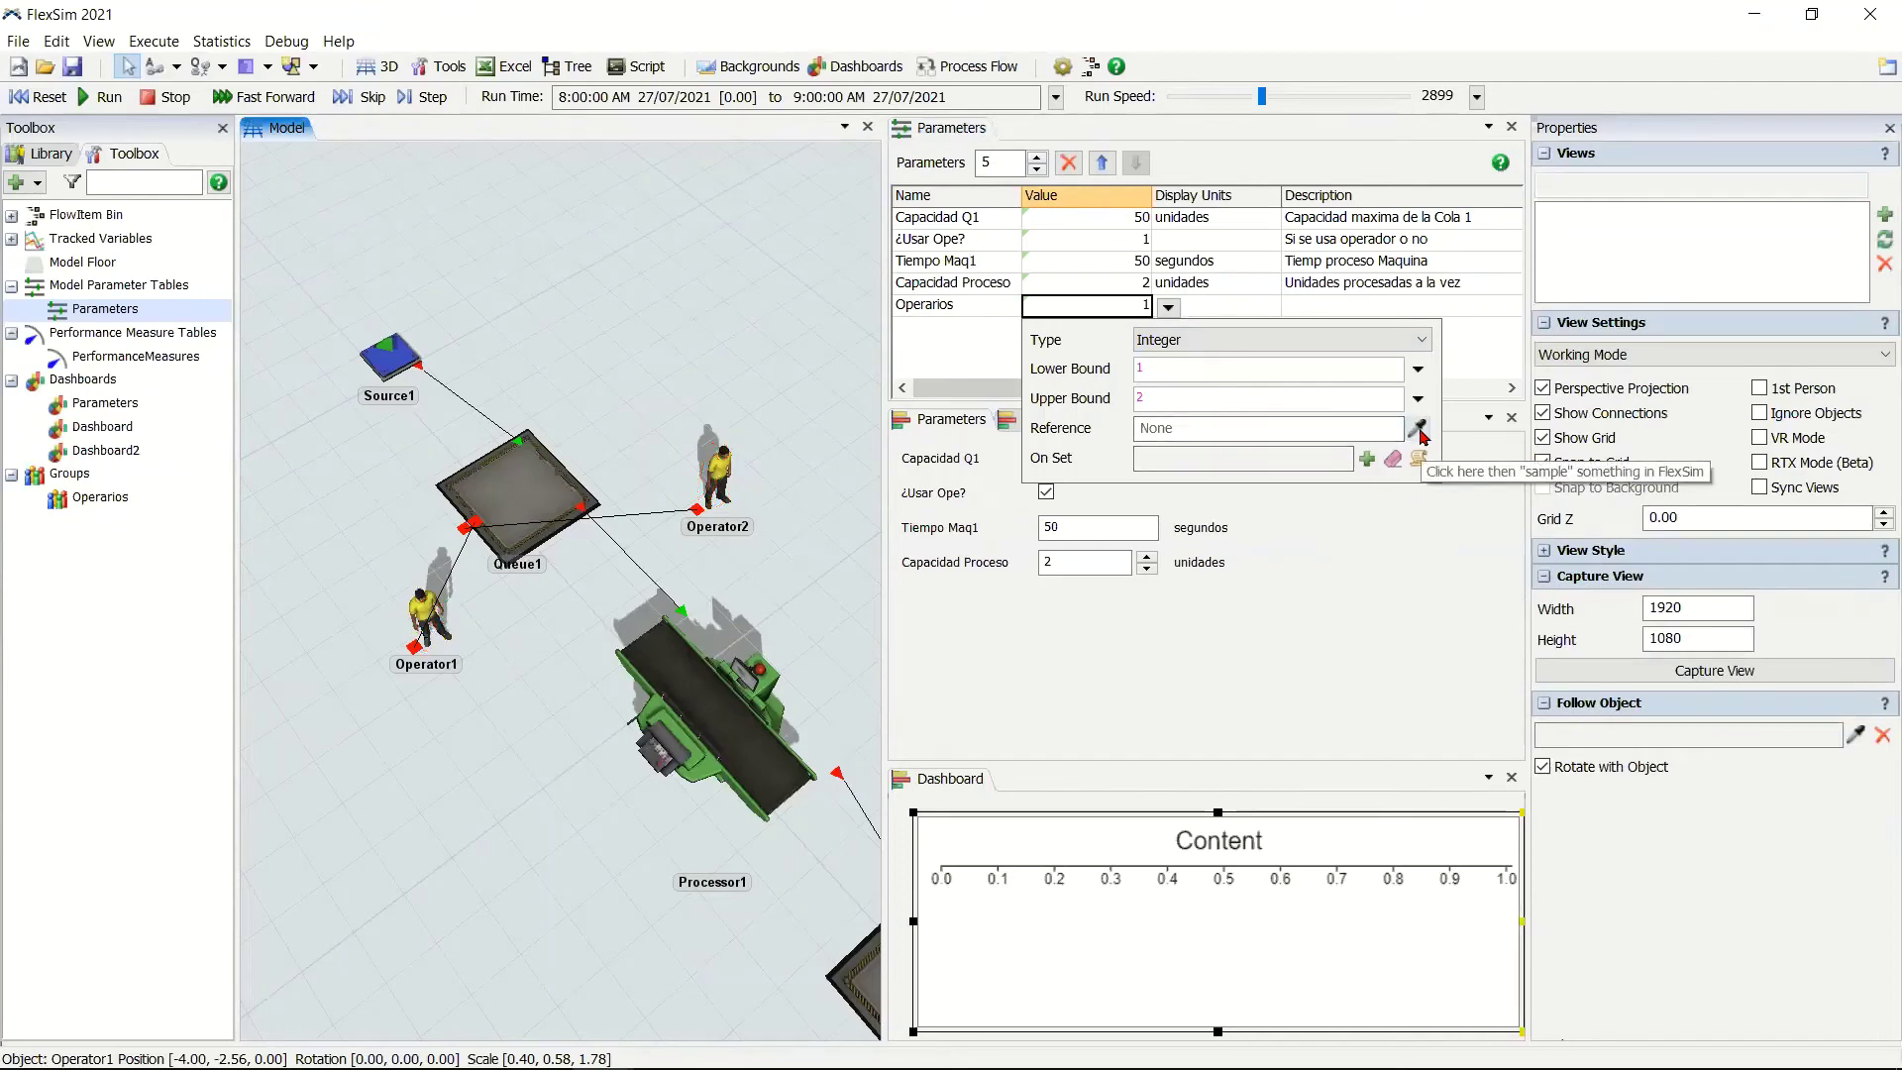
# Sample the Operarios group as the reference of the Operarios parameter.
pyautogui.click(1418, 430)
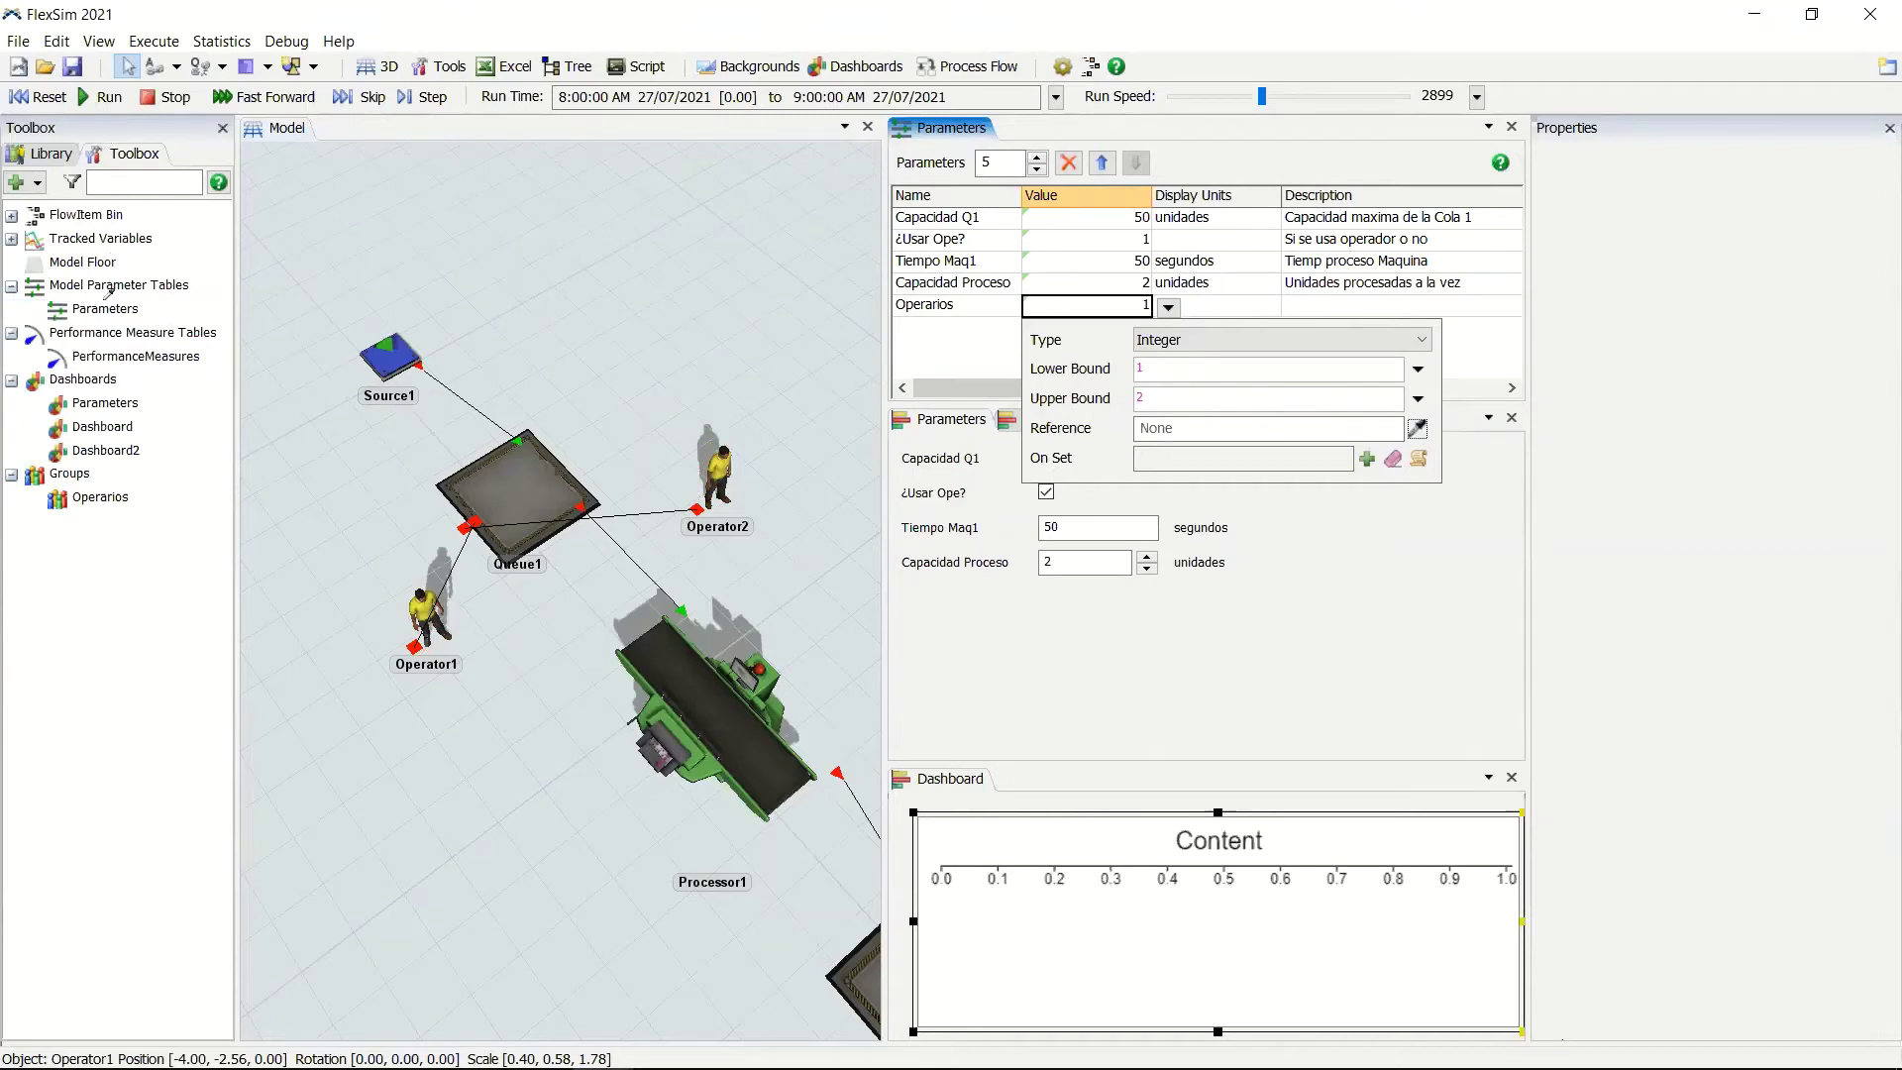
pyautogui.click(61, 503)
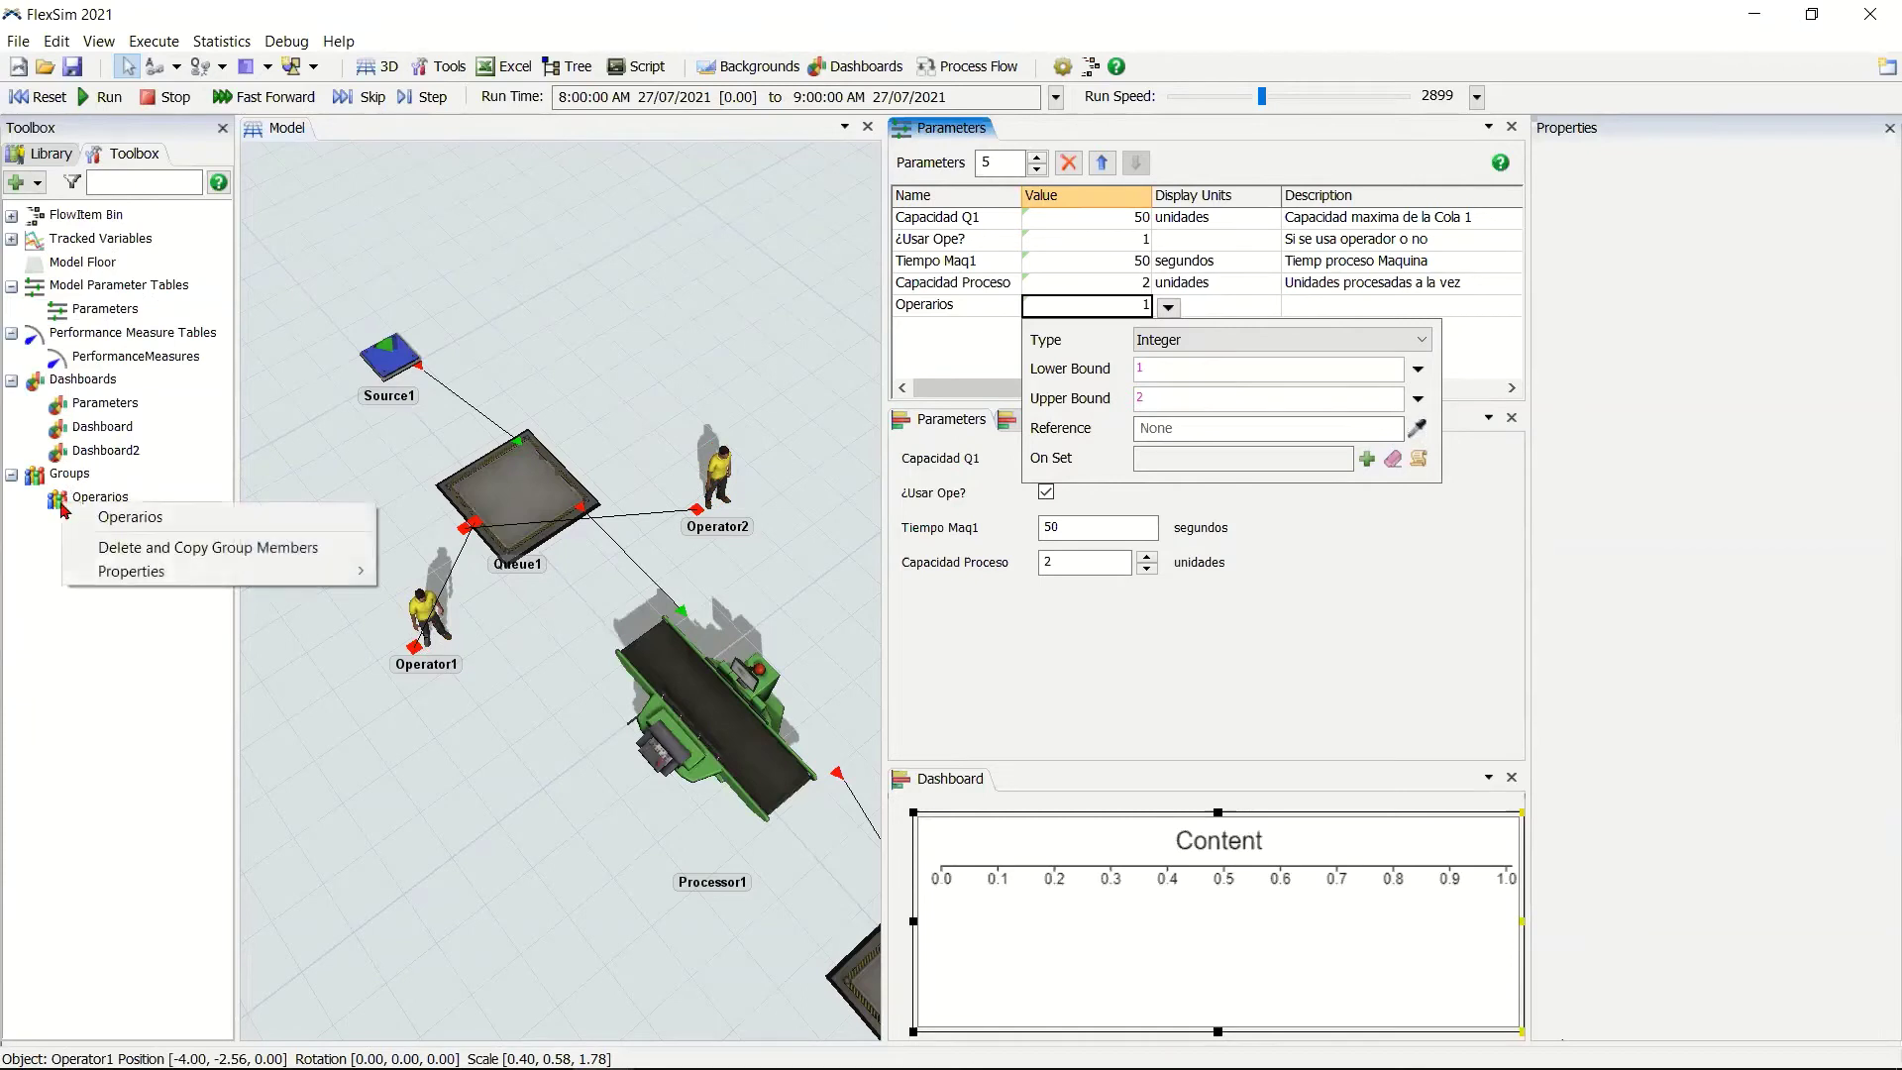
pyautogui.moveTo(201, 573)
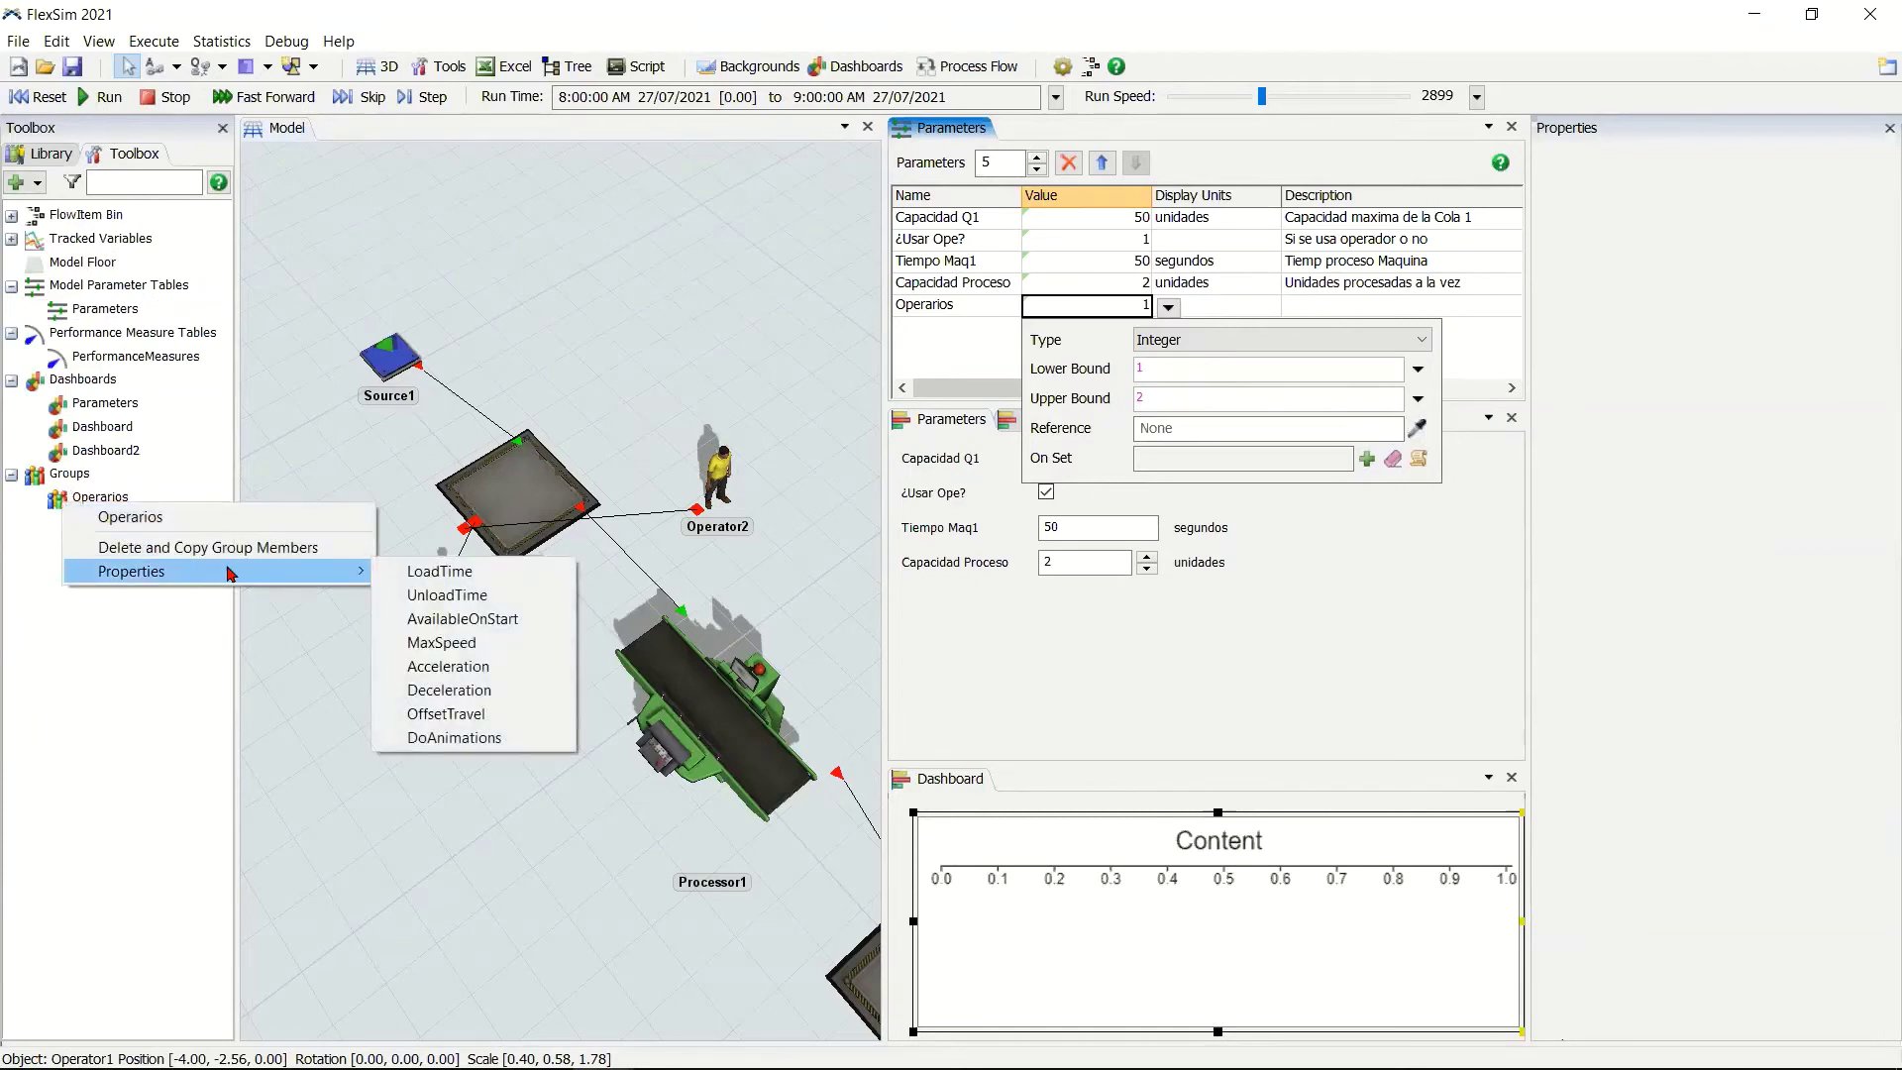
pyautogui.click(189, 516)
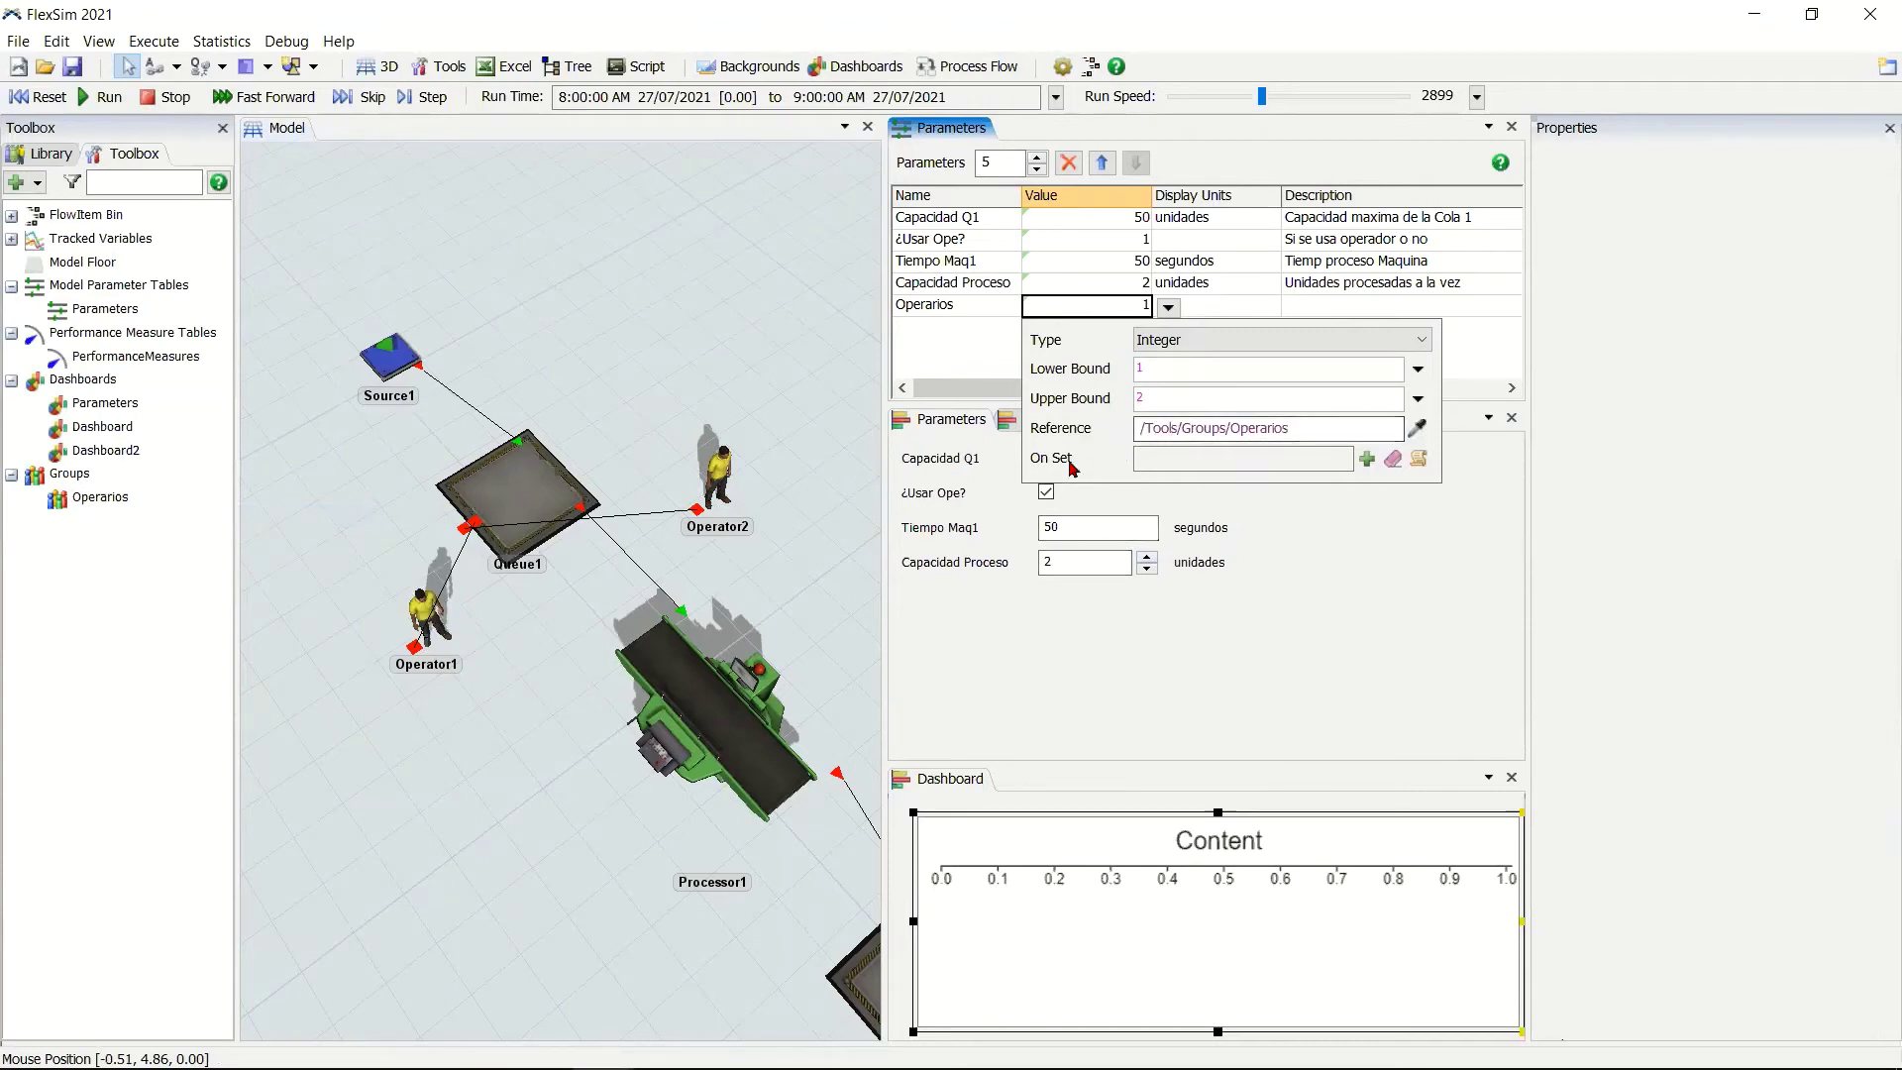
# Assign the Set Number in People Group option to the On Set event of the Operarios parameter and close its settings.
pyautogui.click(1367, 460)
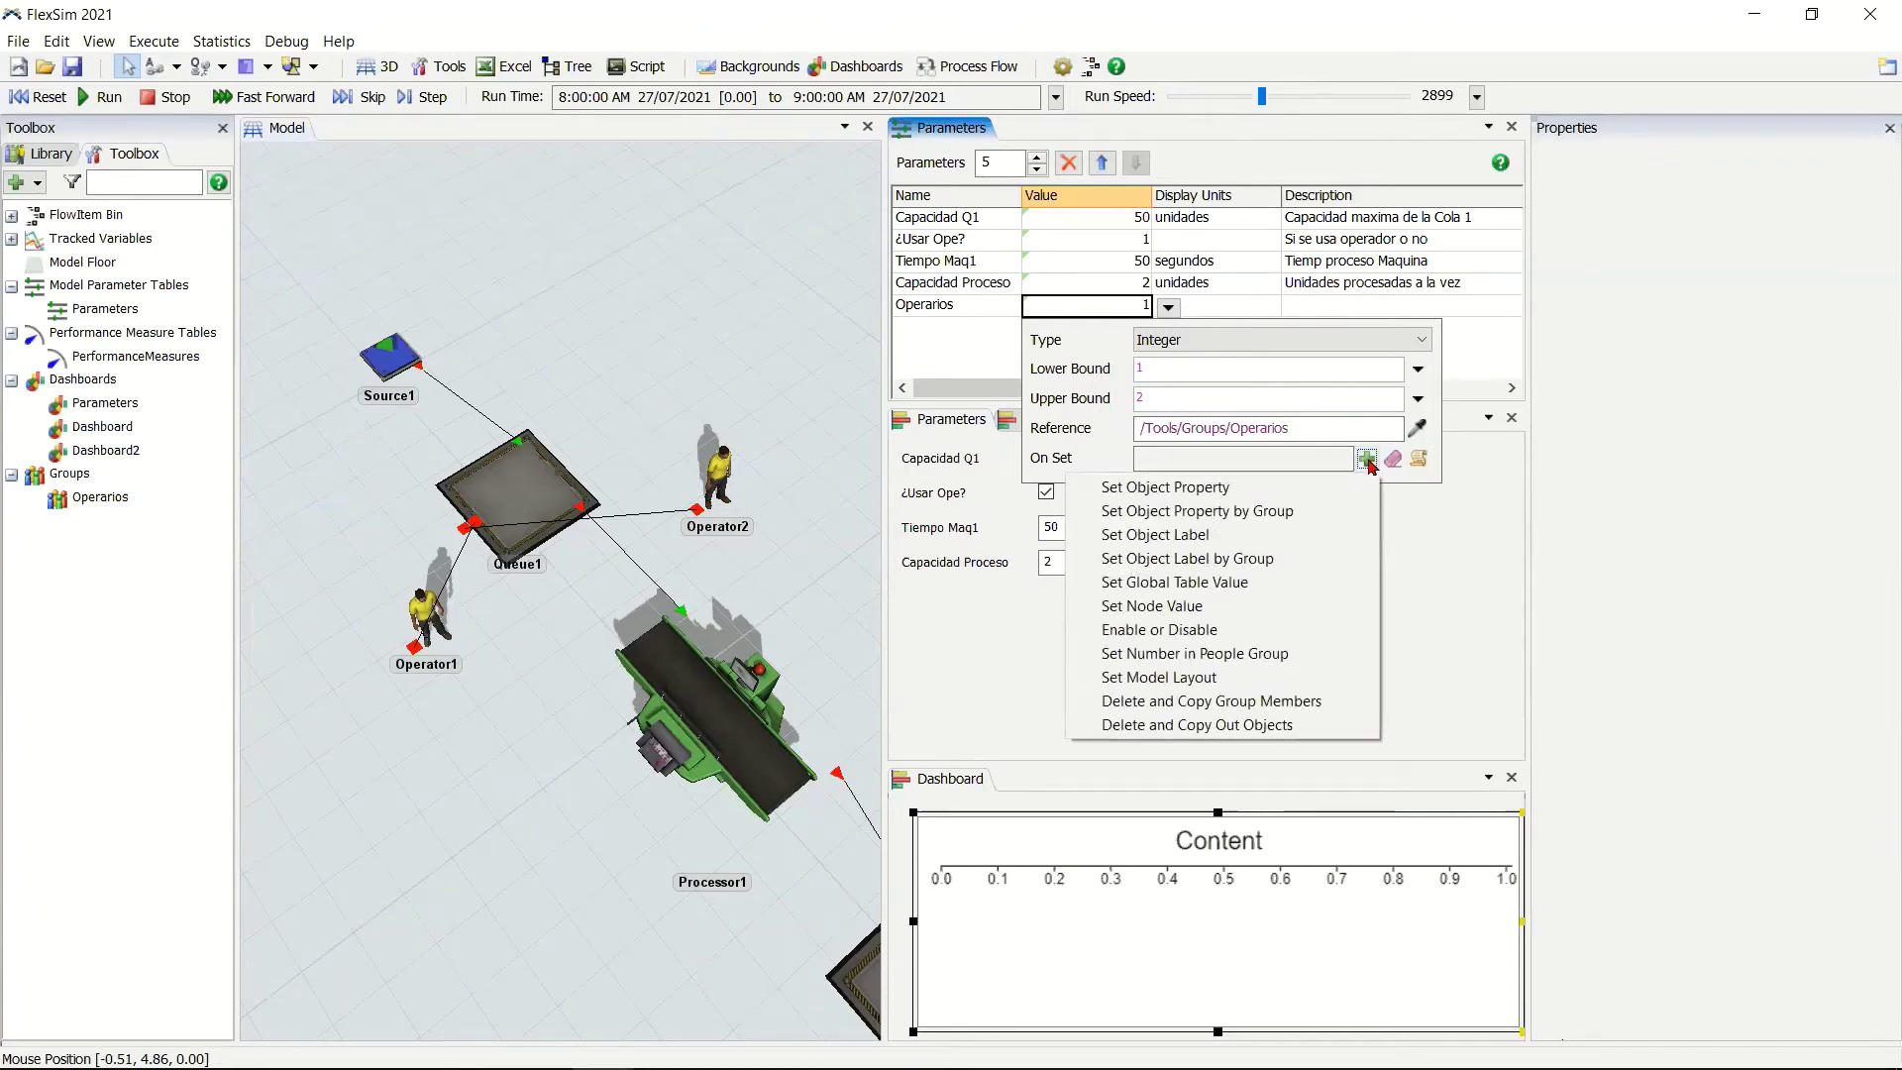
pyautogui.click(1313, 658)
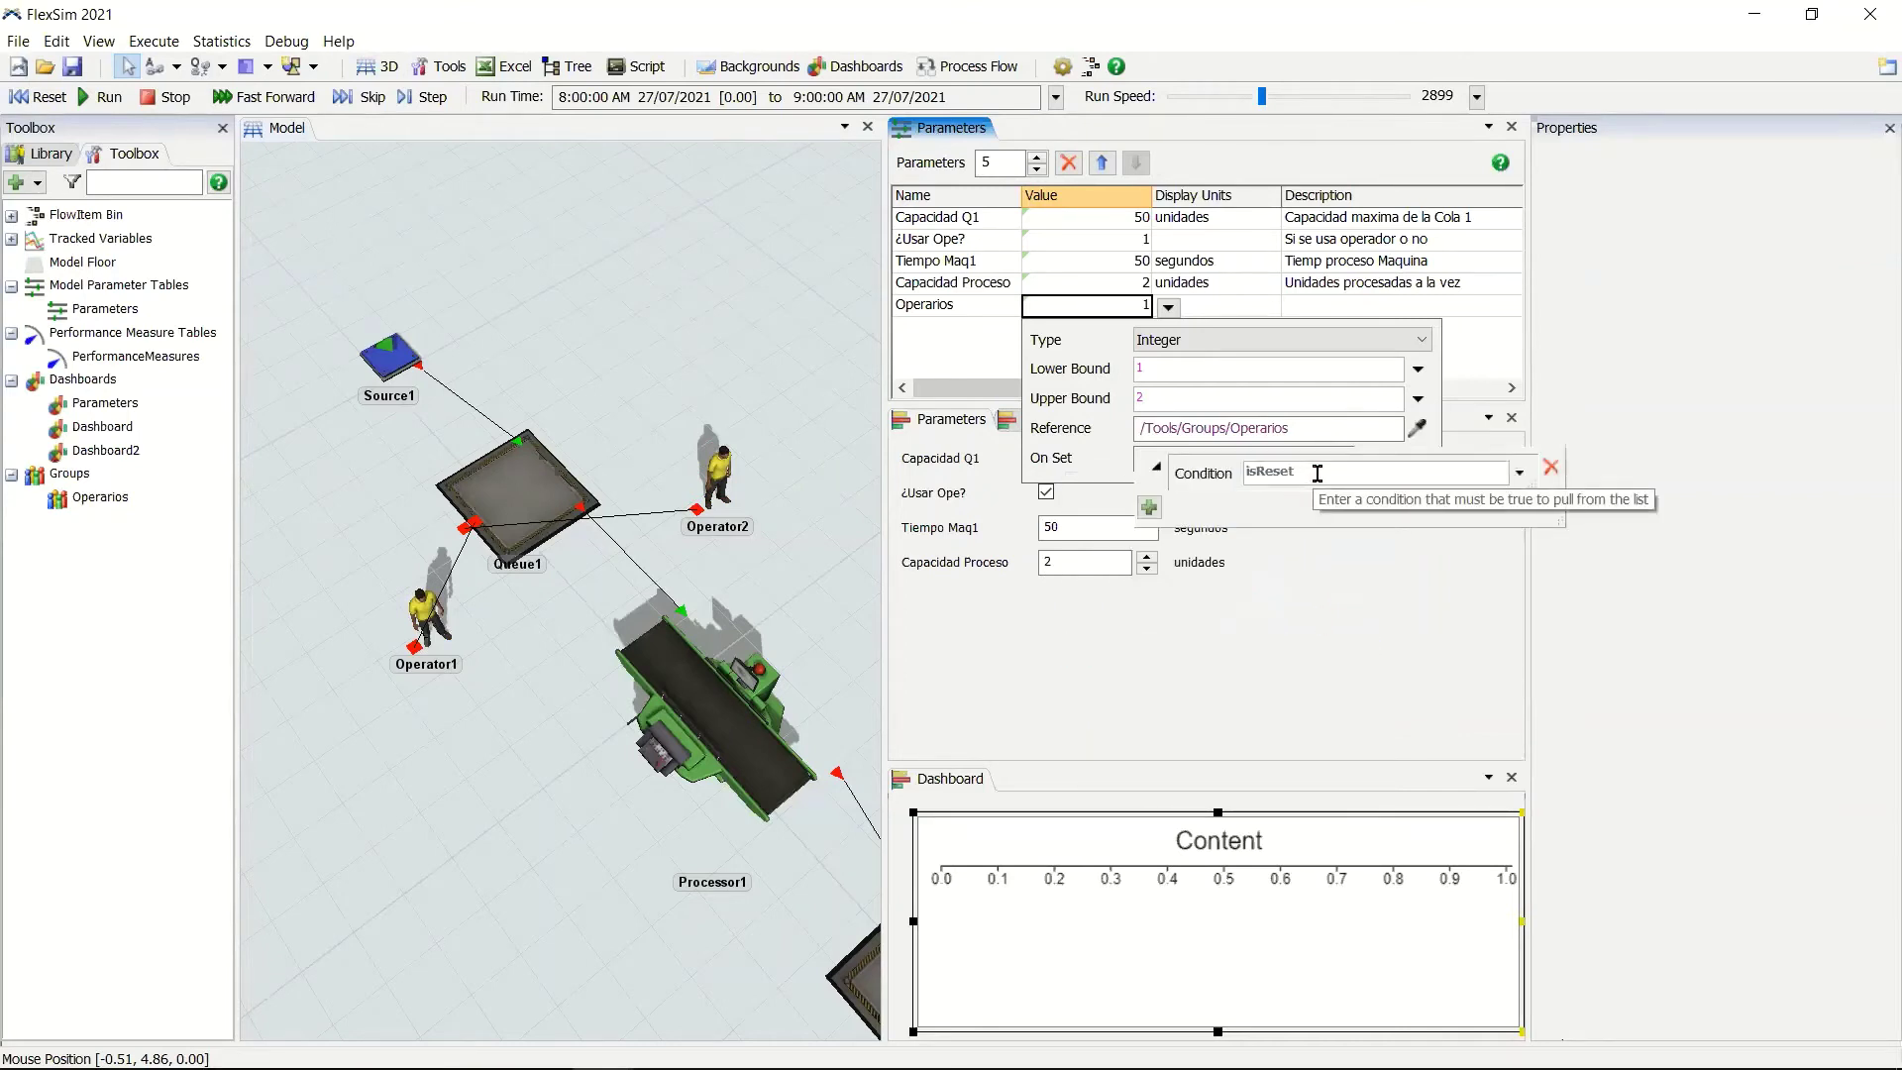
pyautogui.click(1368, 603)
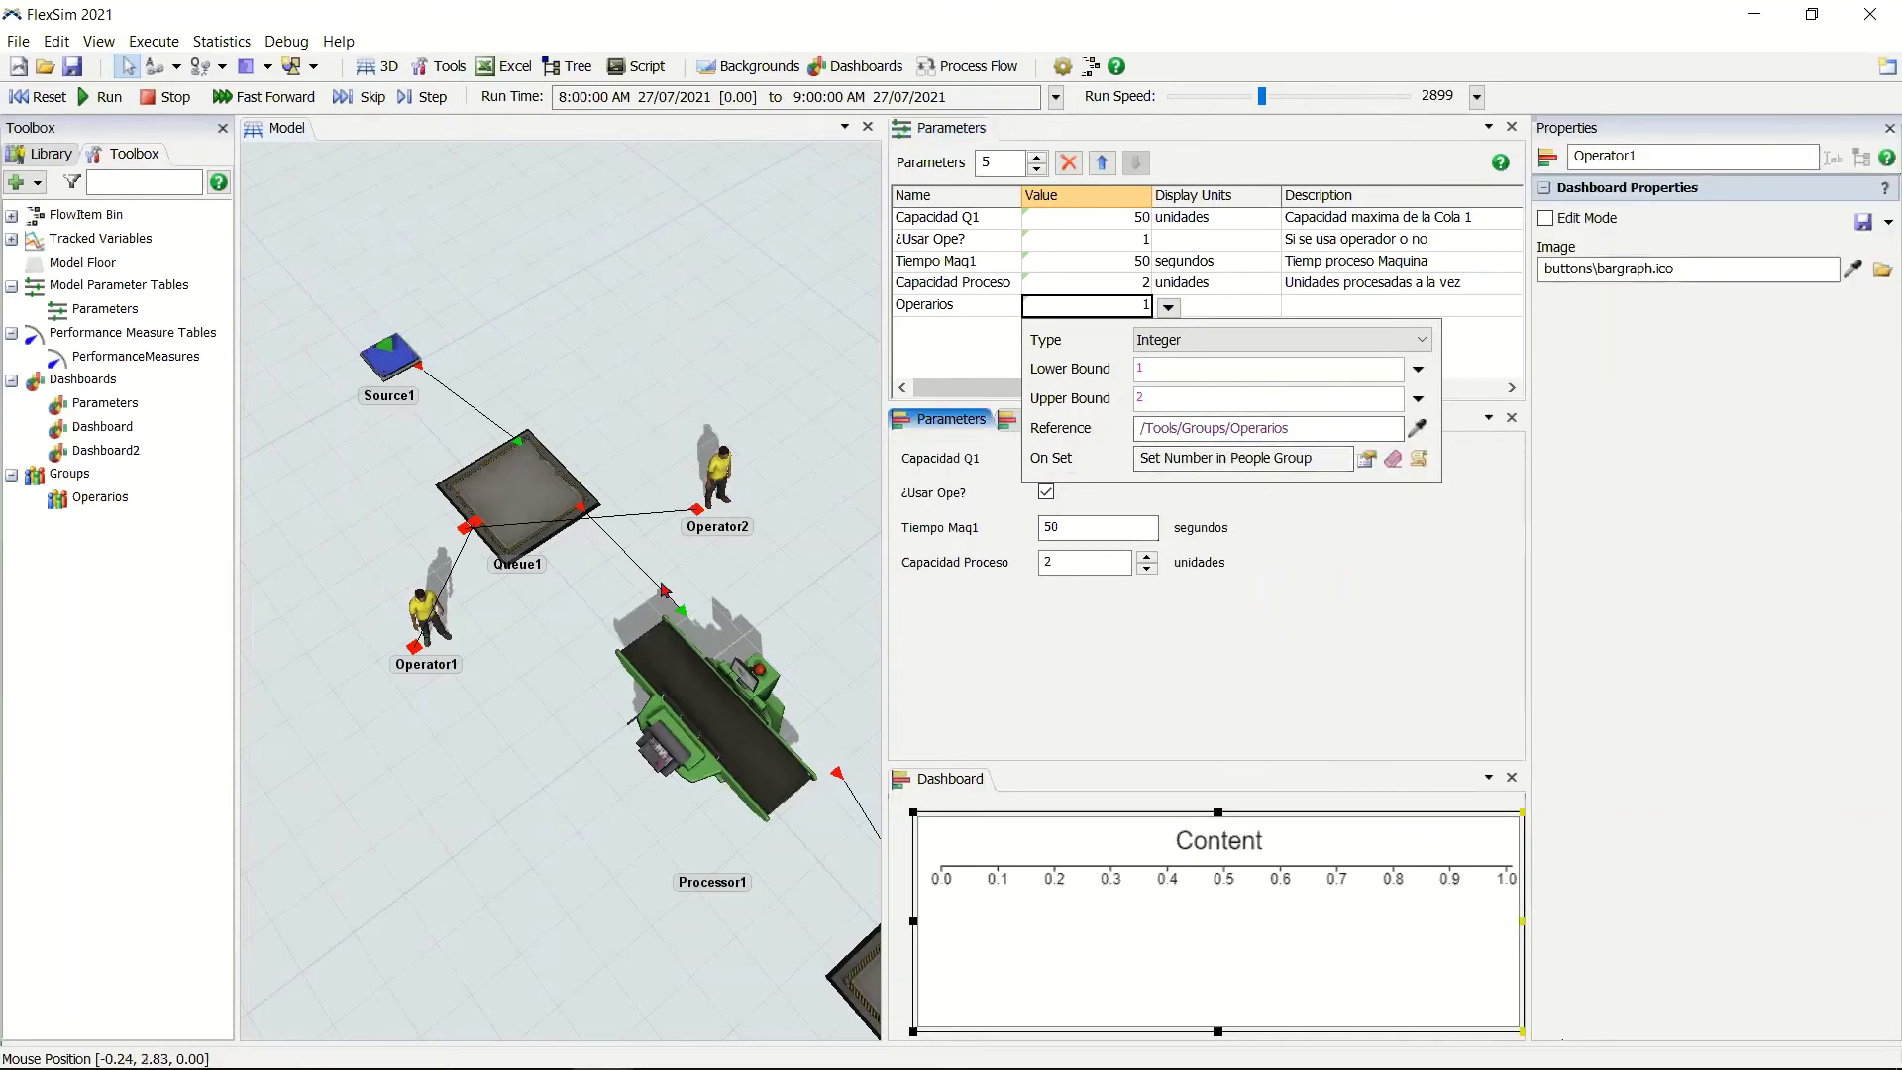
pyautogui.click(528, 718)
pyautogui.scroll(-2, 528, 718)
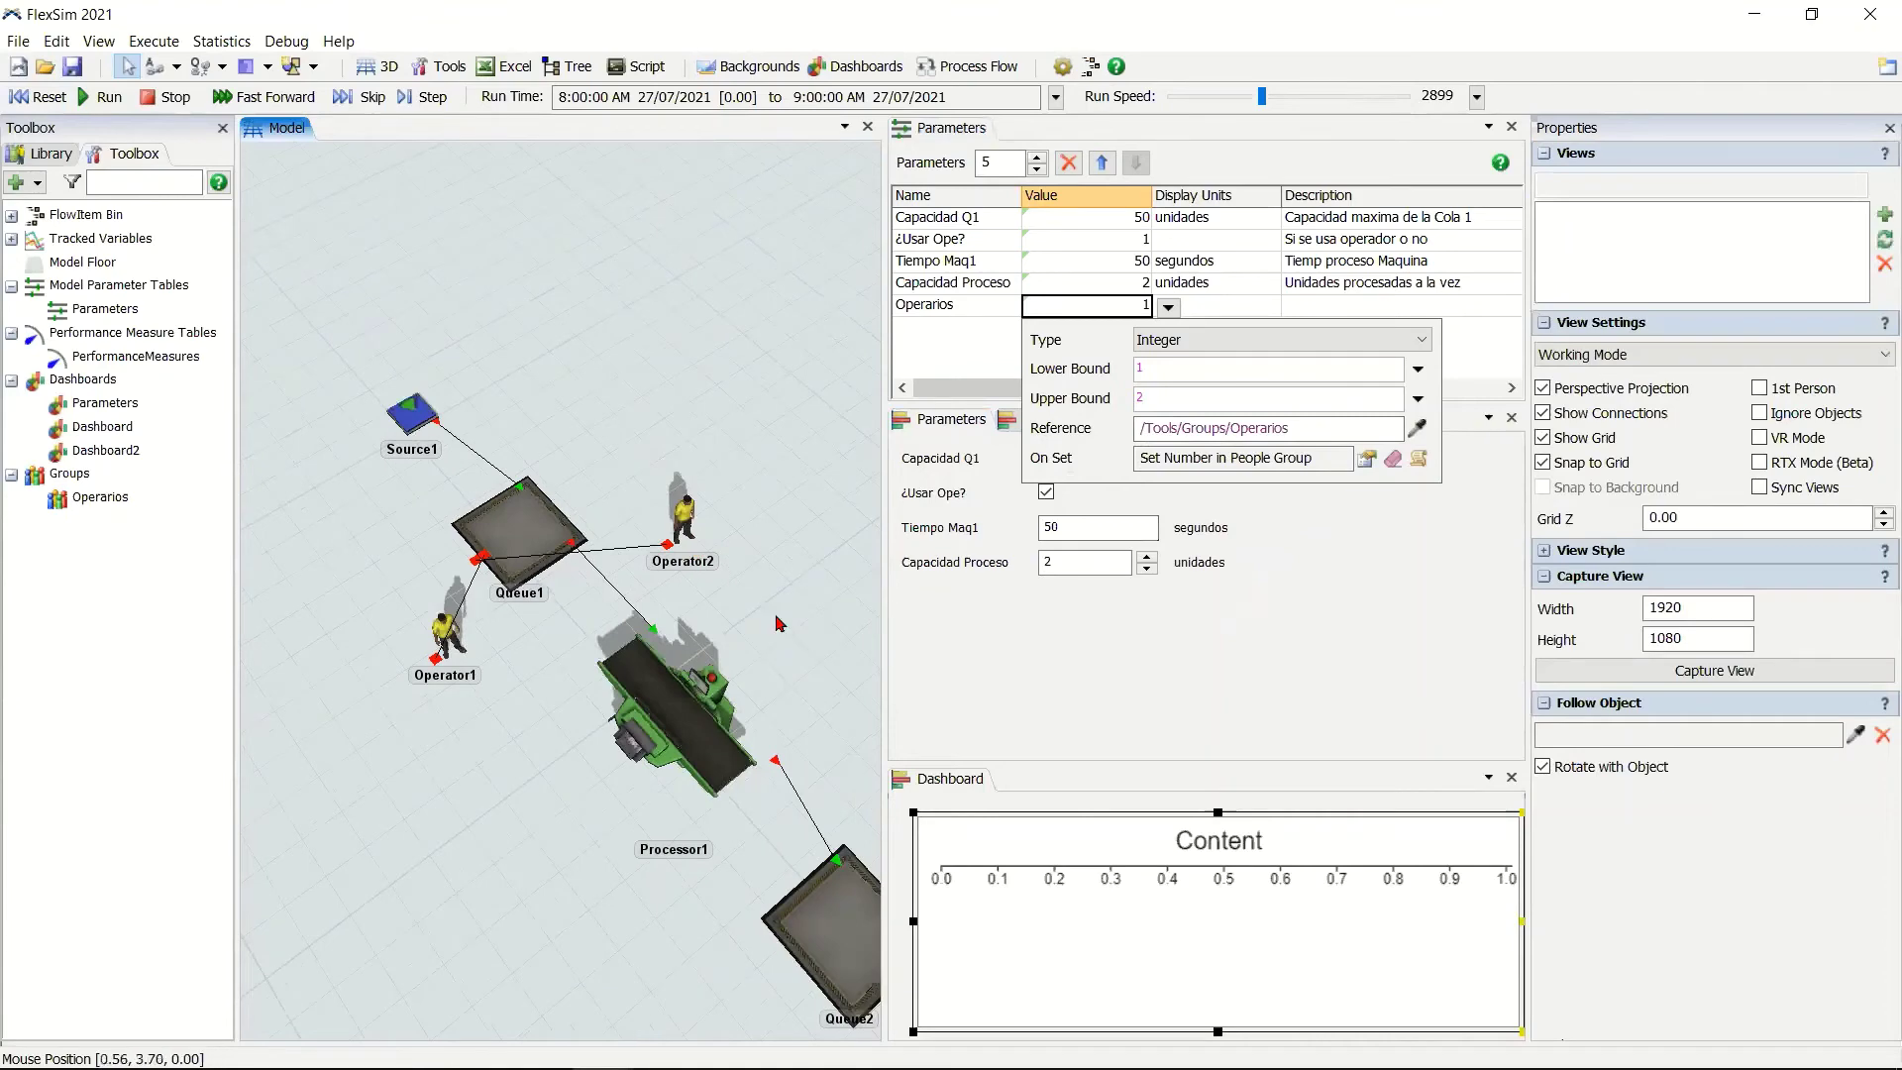
pyautogui.click(1000, 342)
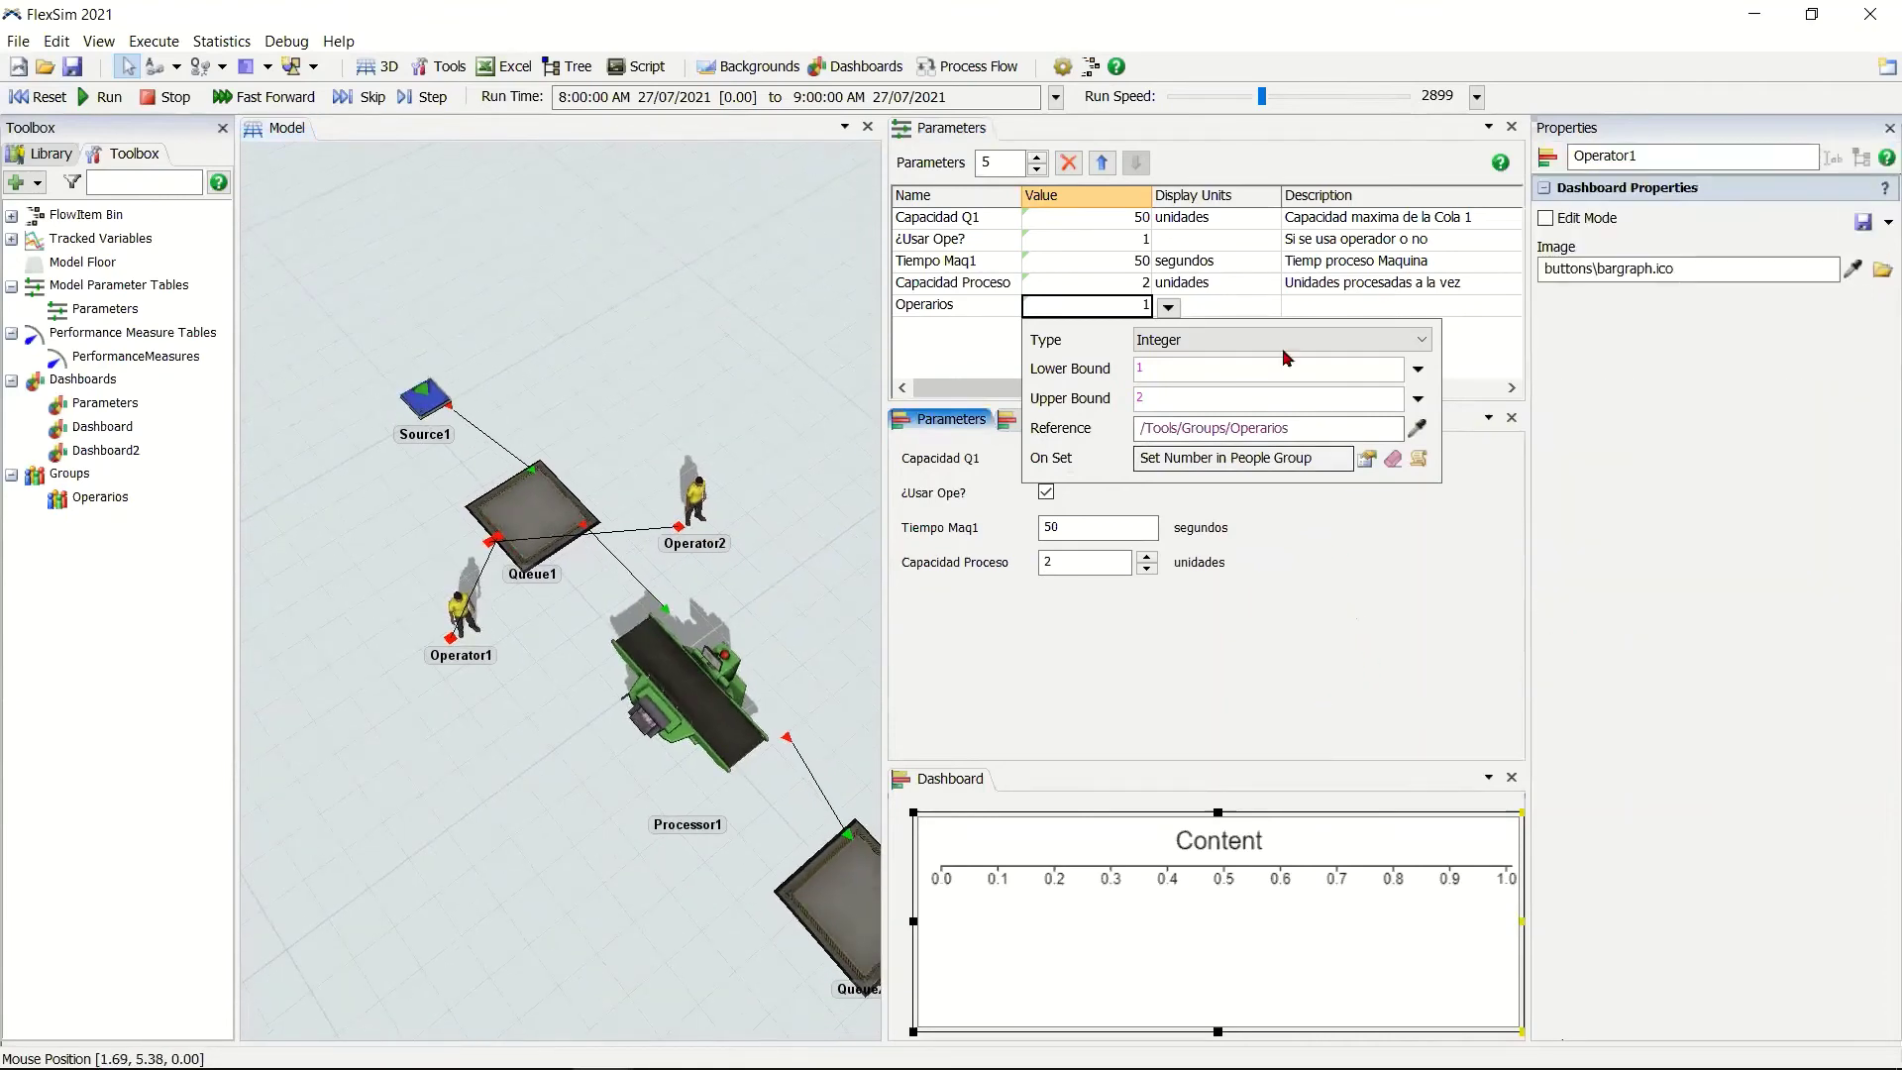
pyautogui.click(1000, 342)
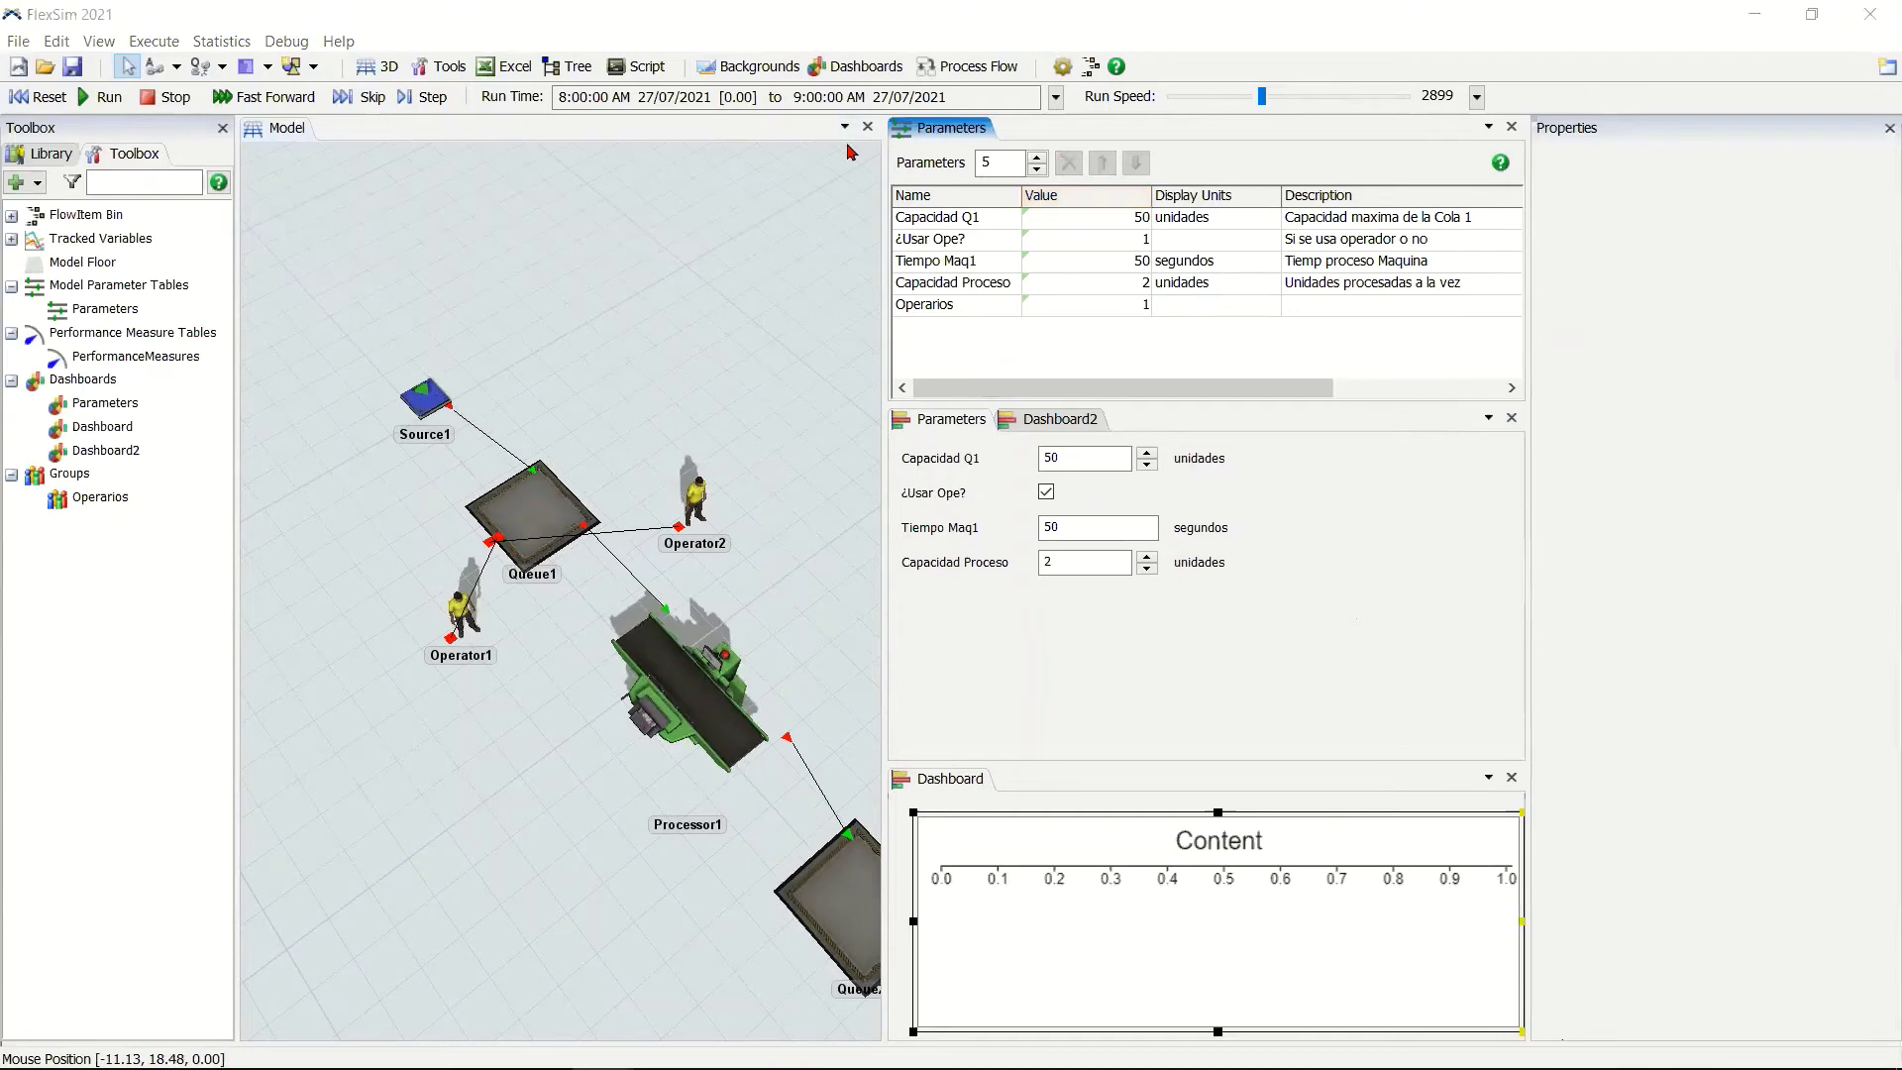
# Add a parameter table dashboard based on the Parameters table.
pyautogui.click(858, 68)
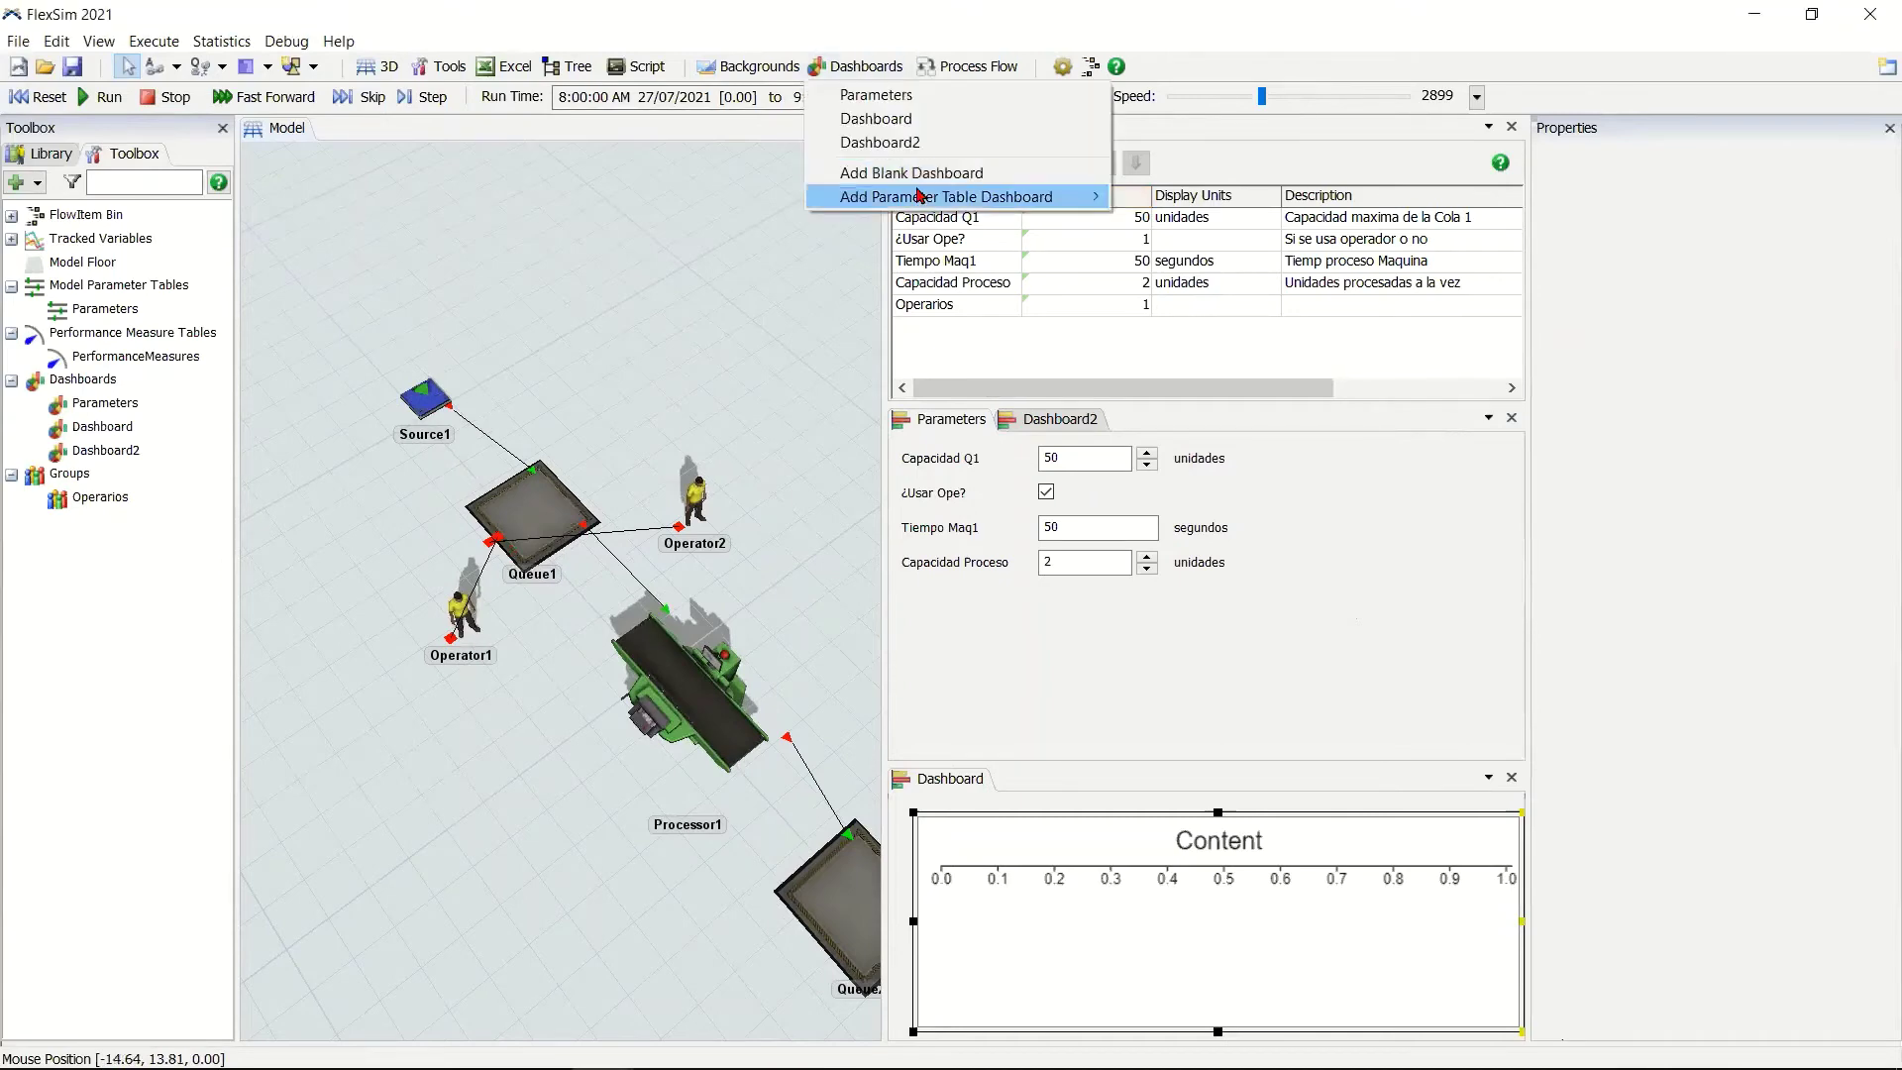
pyautogui.moveTo(919, 194)
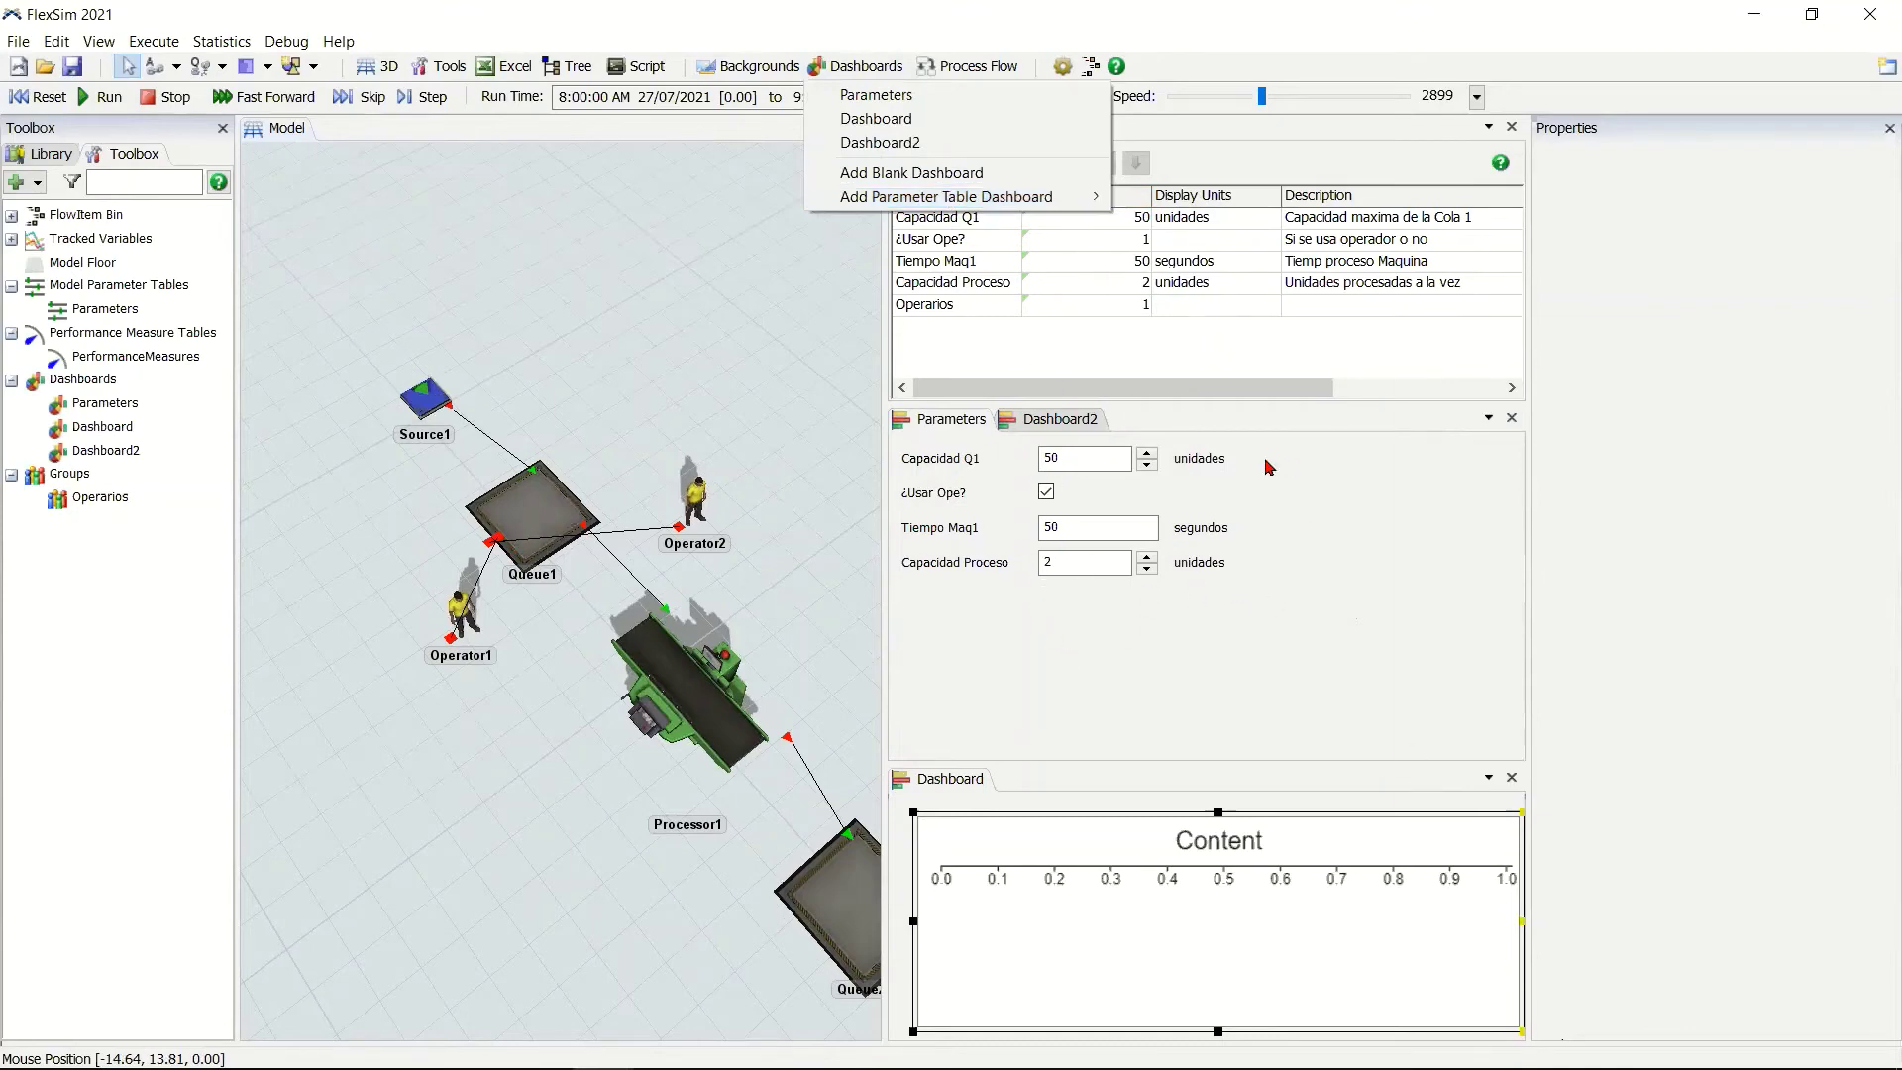
pyautogui.moveTo(1049, 197)
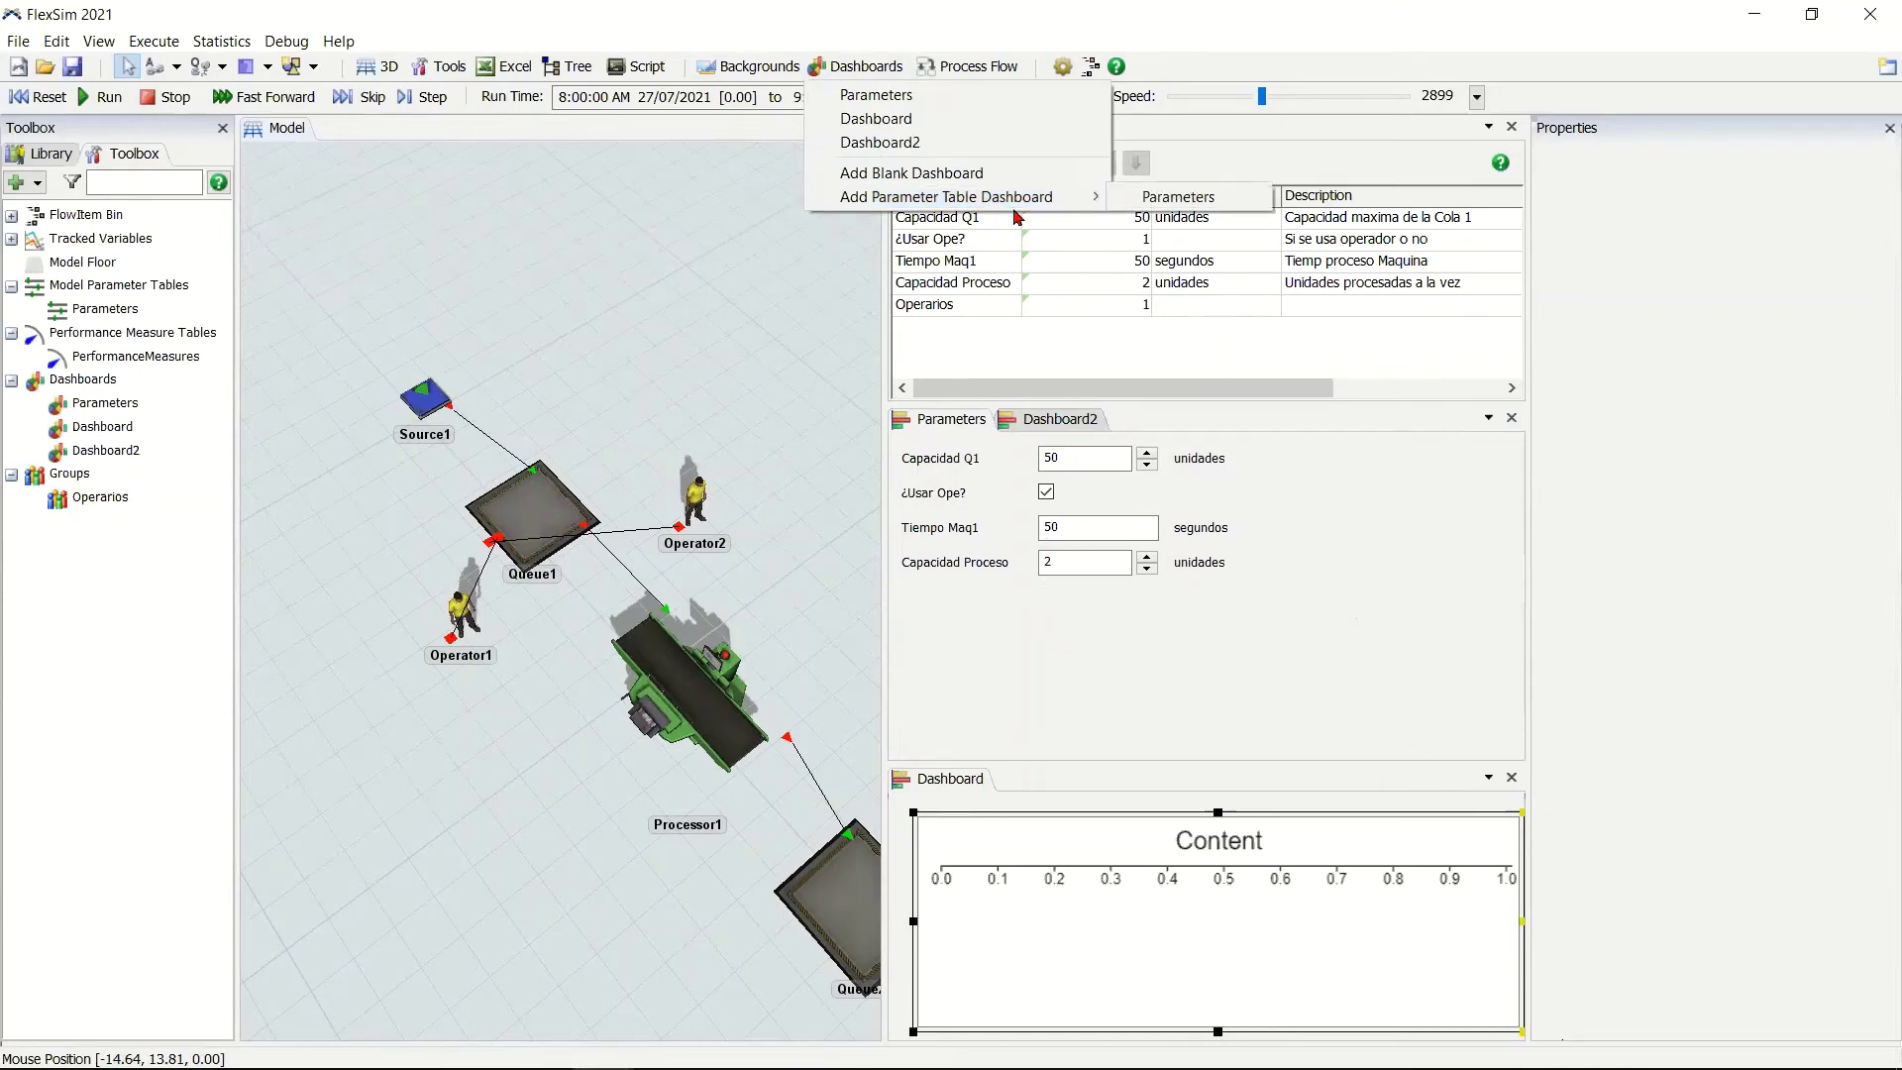
pyautogui.click(1163, 203)
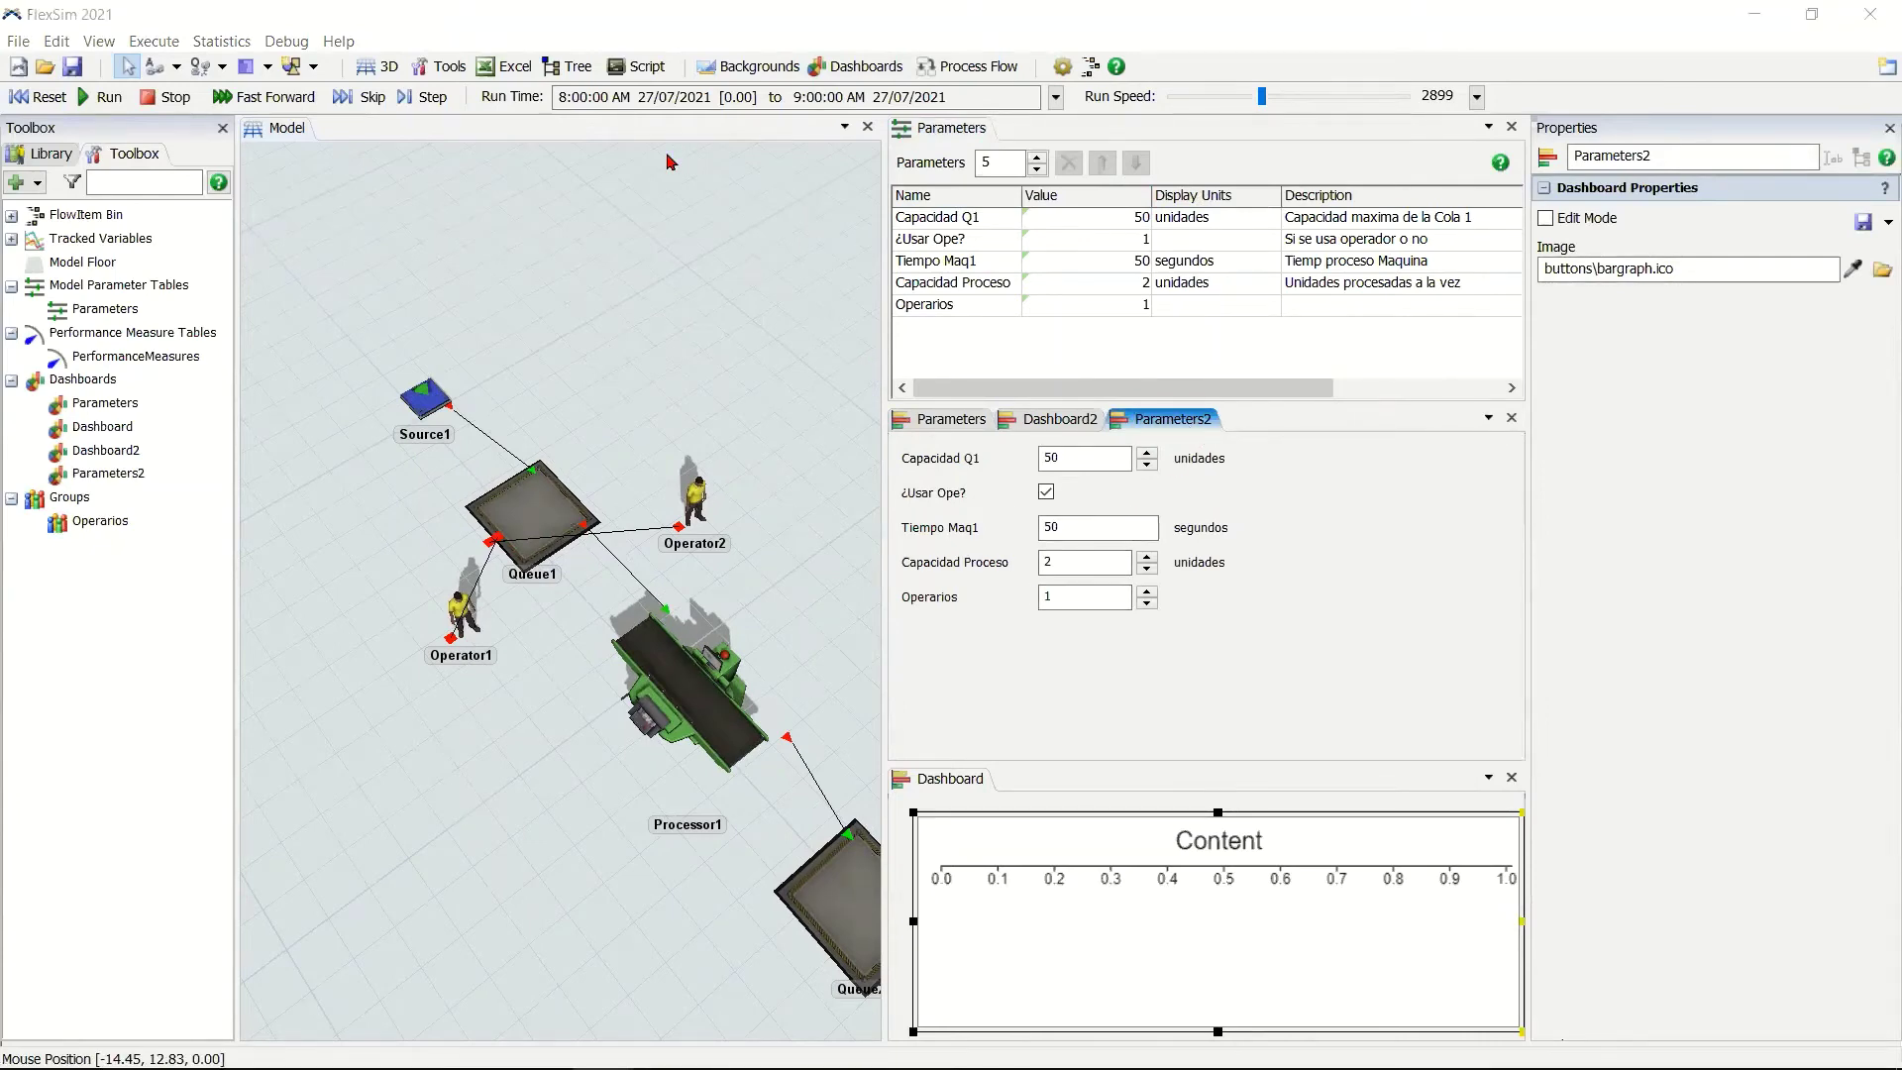
# Test-run the model with Operarios at 1, slowing the run speed to 9.48, and reset it.
pyautogui.click(100, 97)
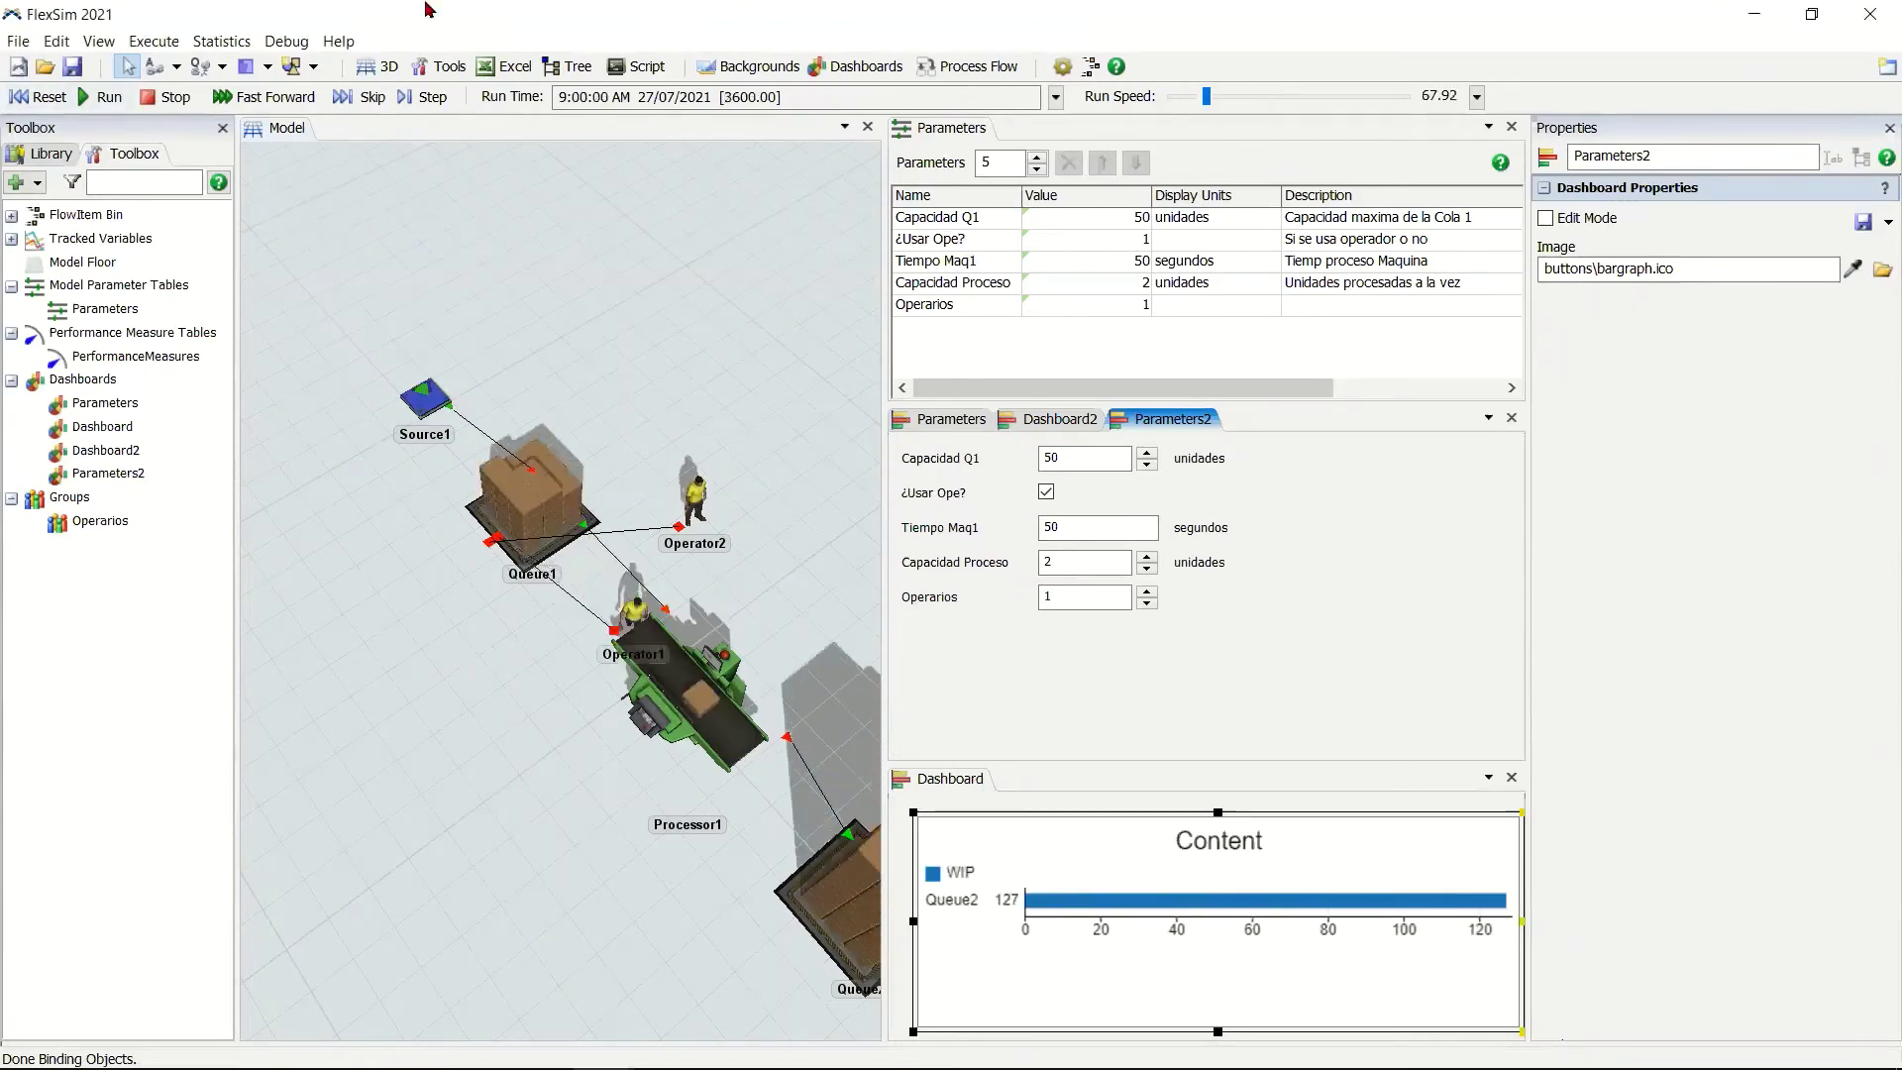
pyautogui.click(17, 98)
pyautogui.click(100, 97)
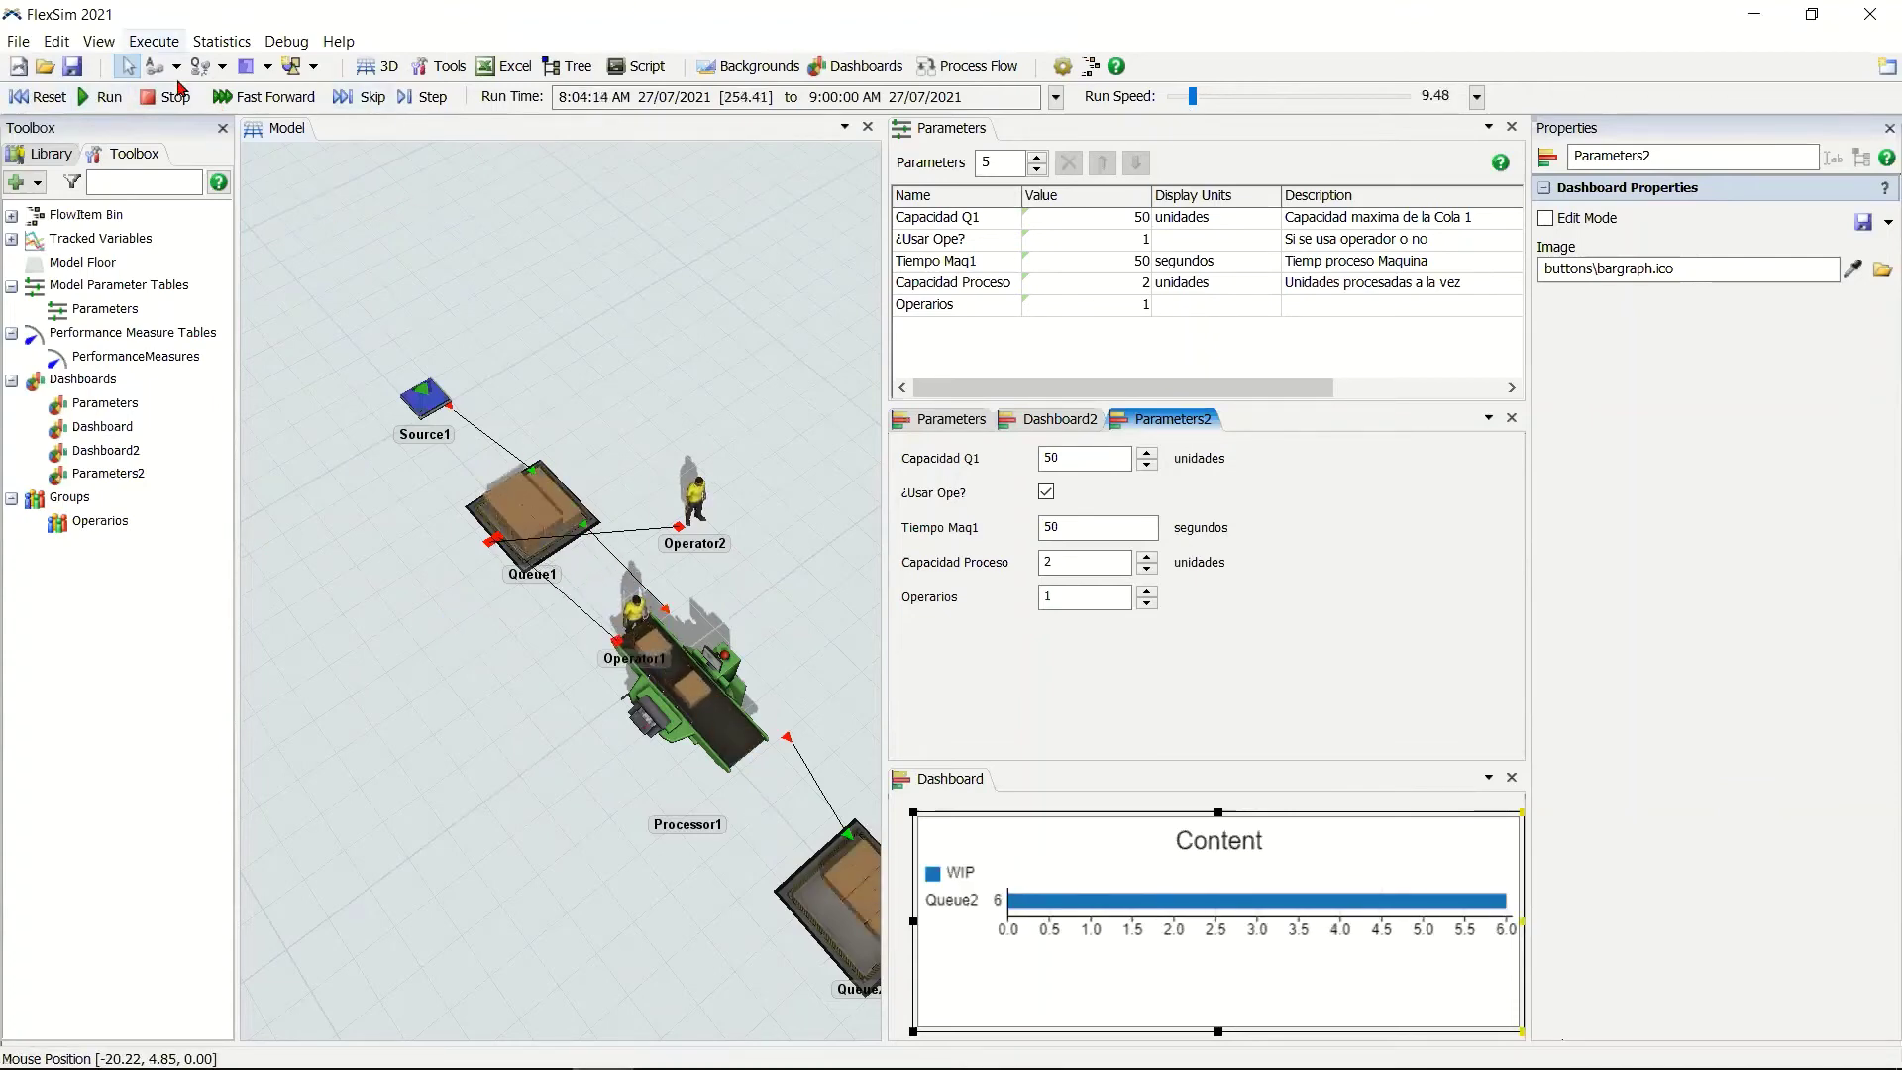
pyautogui.click(39, 99)
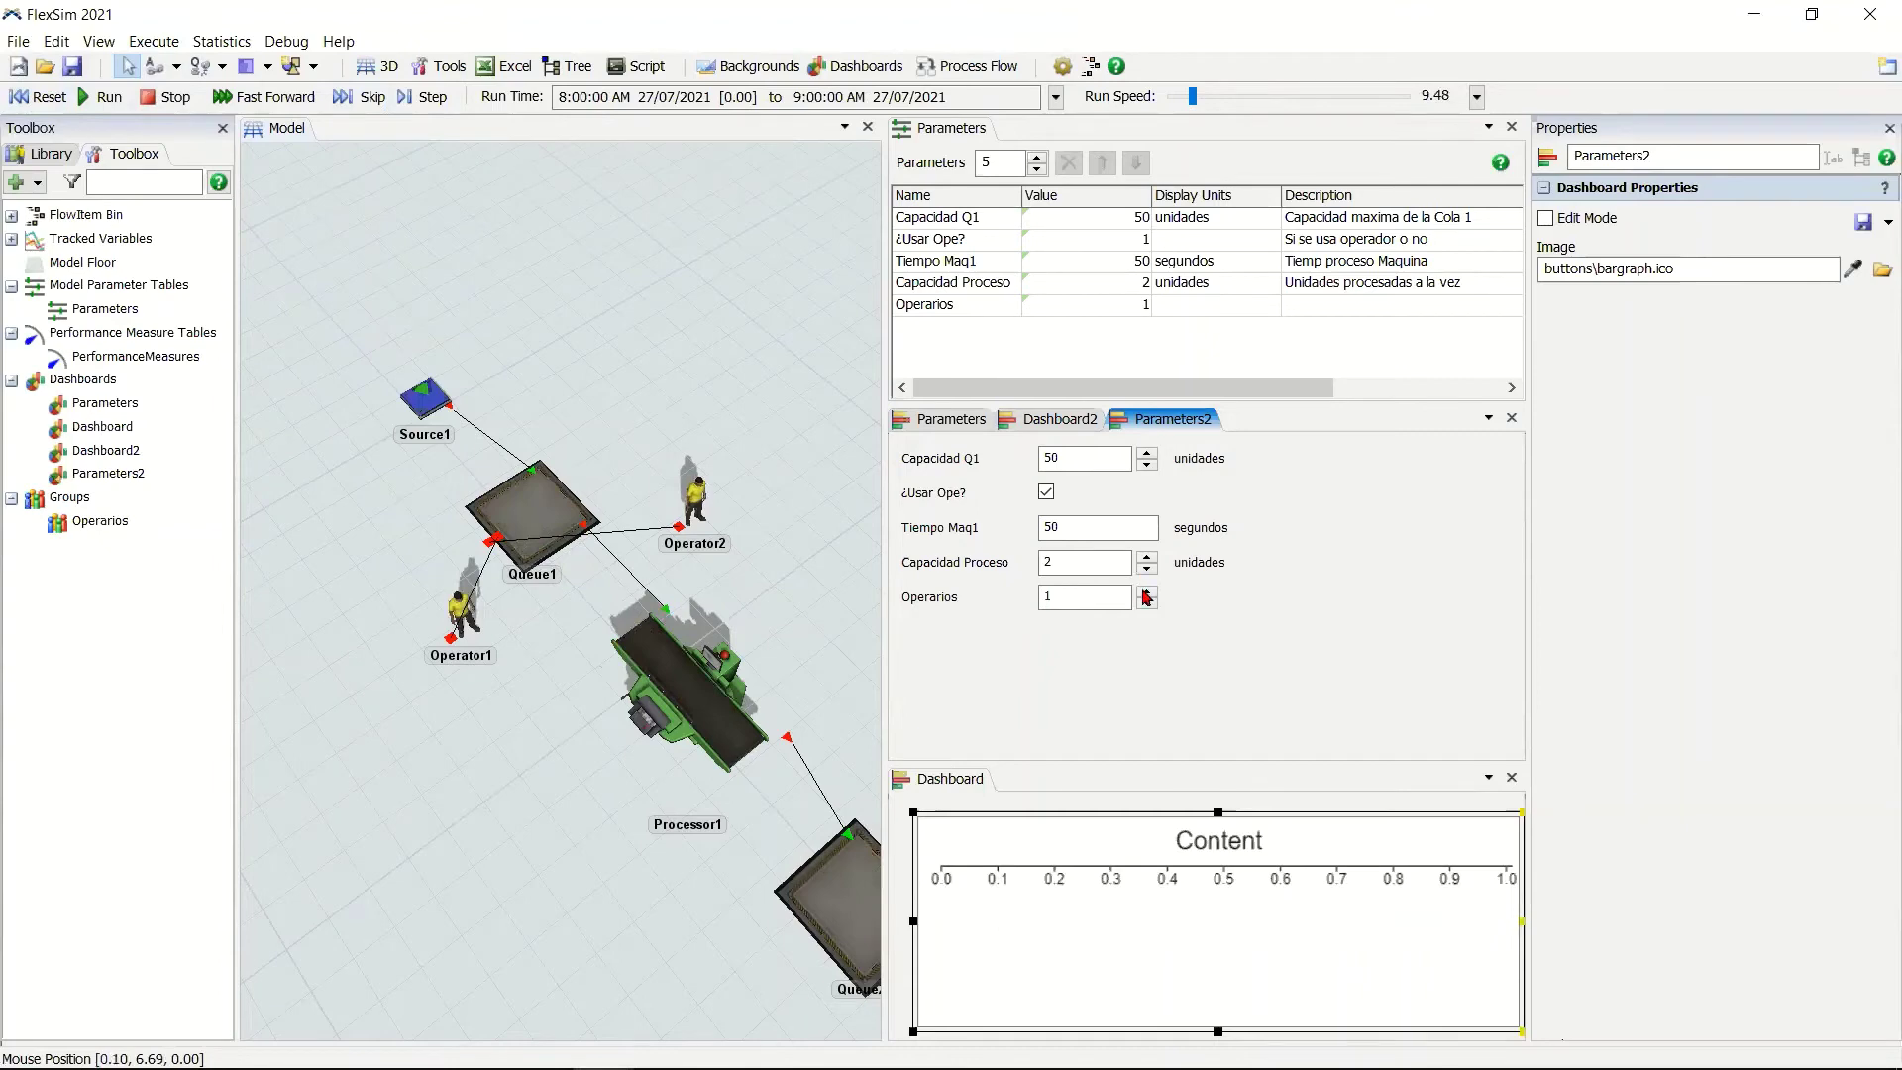
# Set Operarios to 2 on the new parameter dashboard, reset the model, and run it while skipping ahead through the events.
pyautogui.click(37, 96)
pyautogui.click(102, 105)
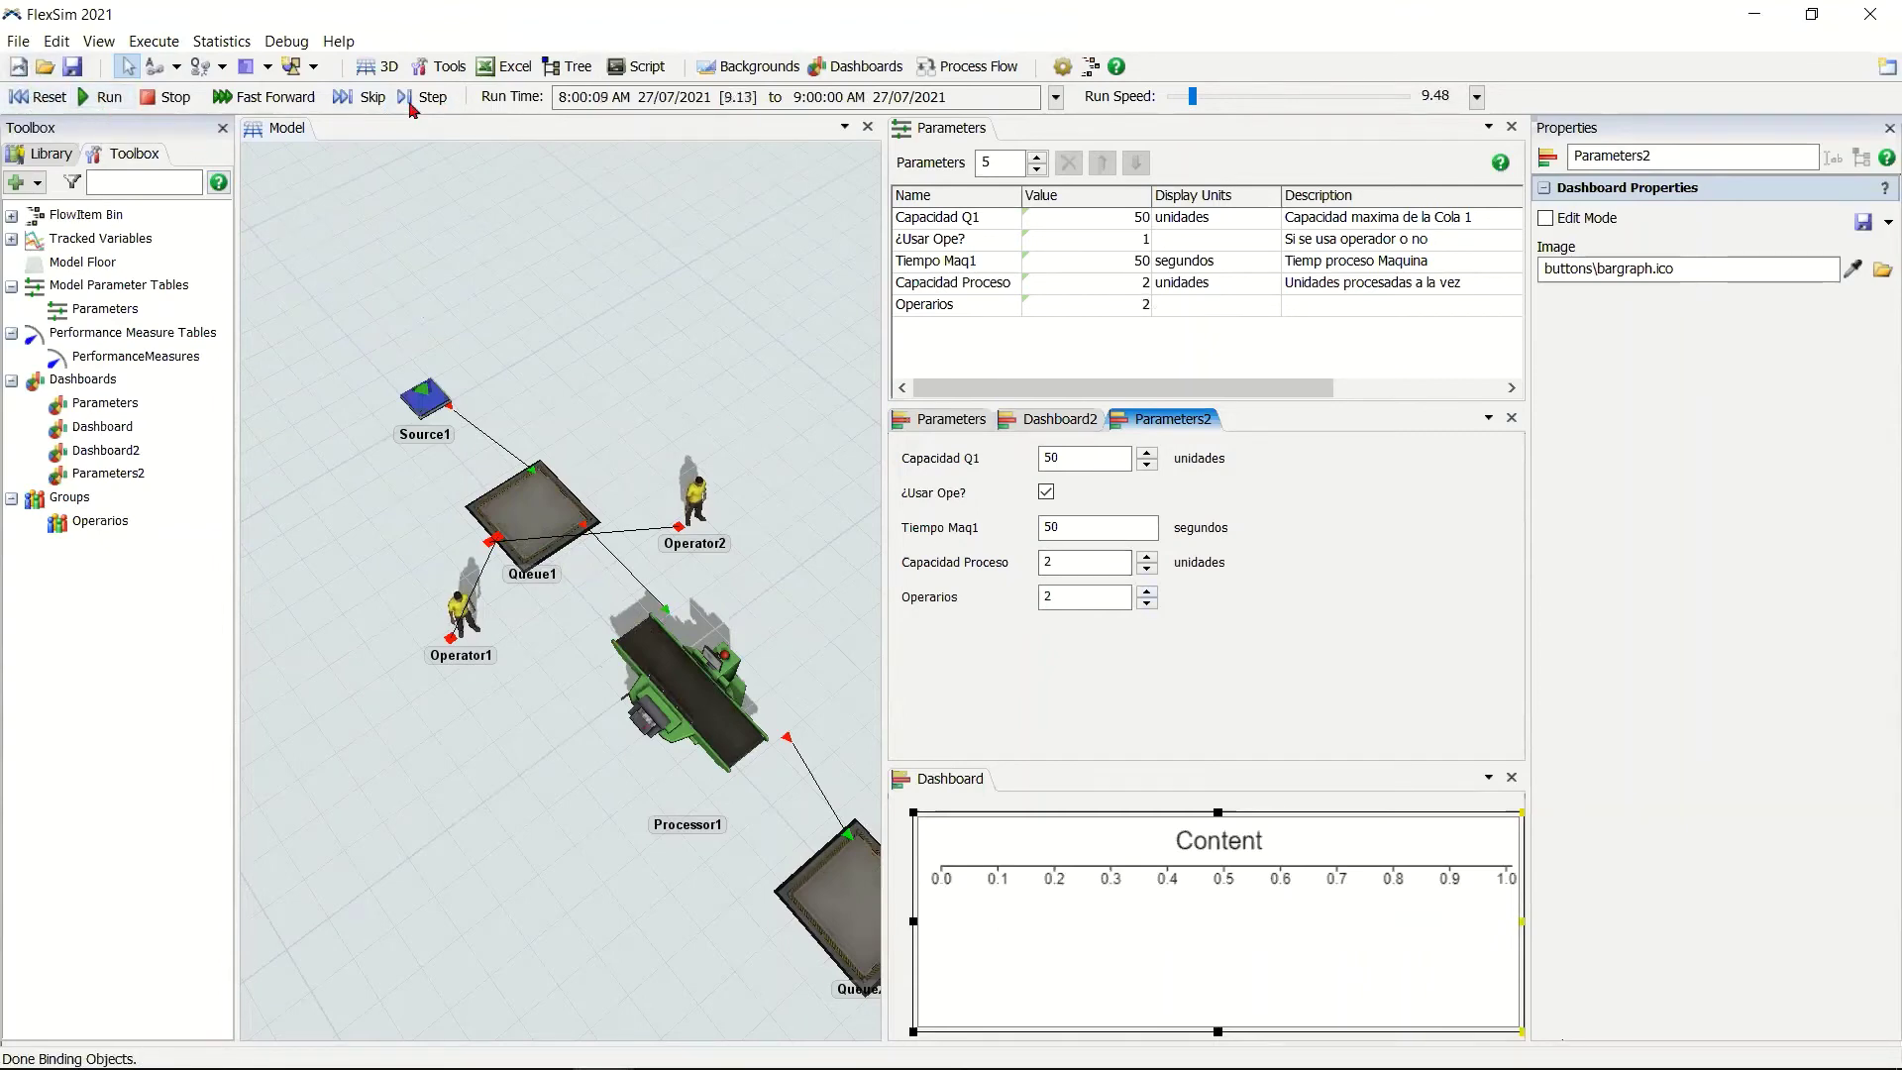
pyautogui.click(368, 107)
pyautogui.click(367, 107)
pyautogui.click(367, 106)
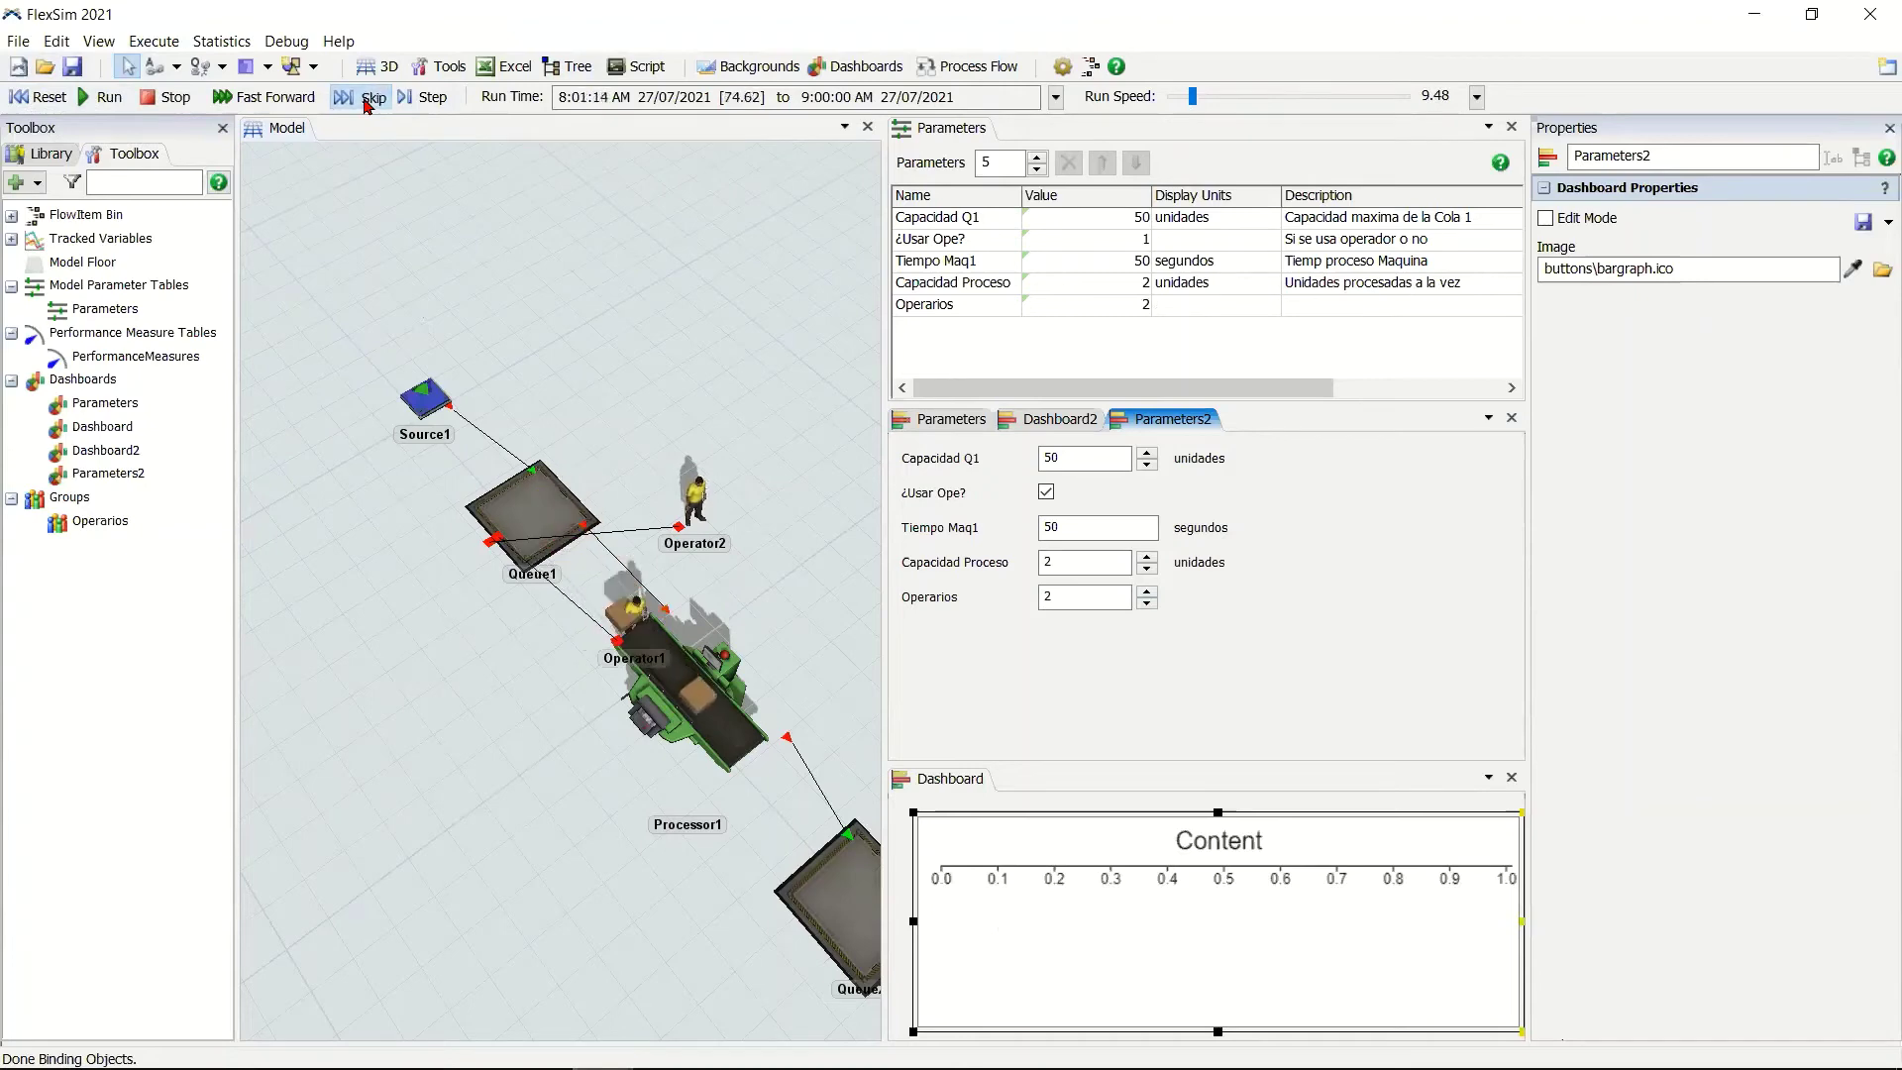
pyautogui.click(367, 107)
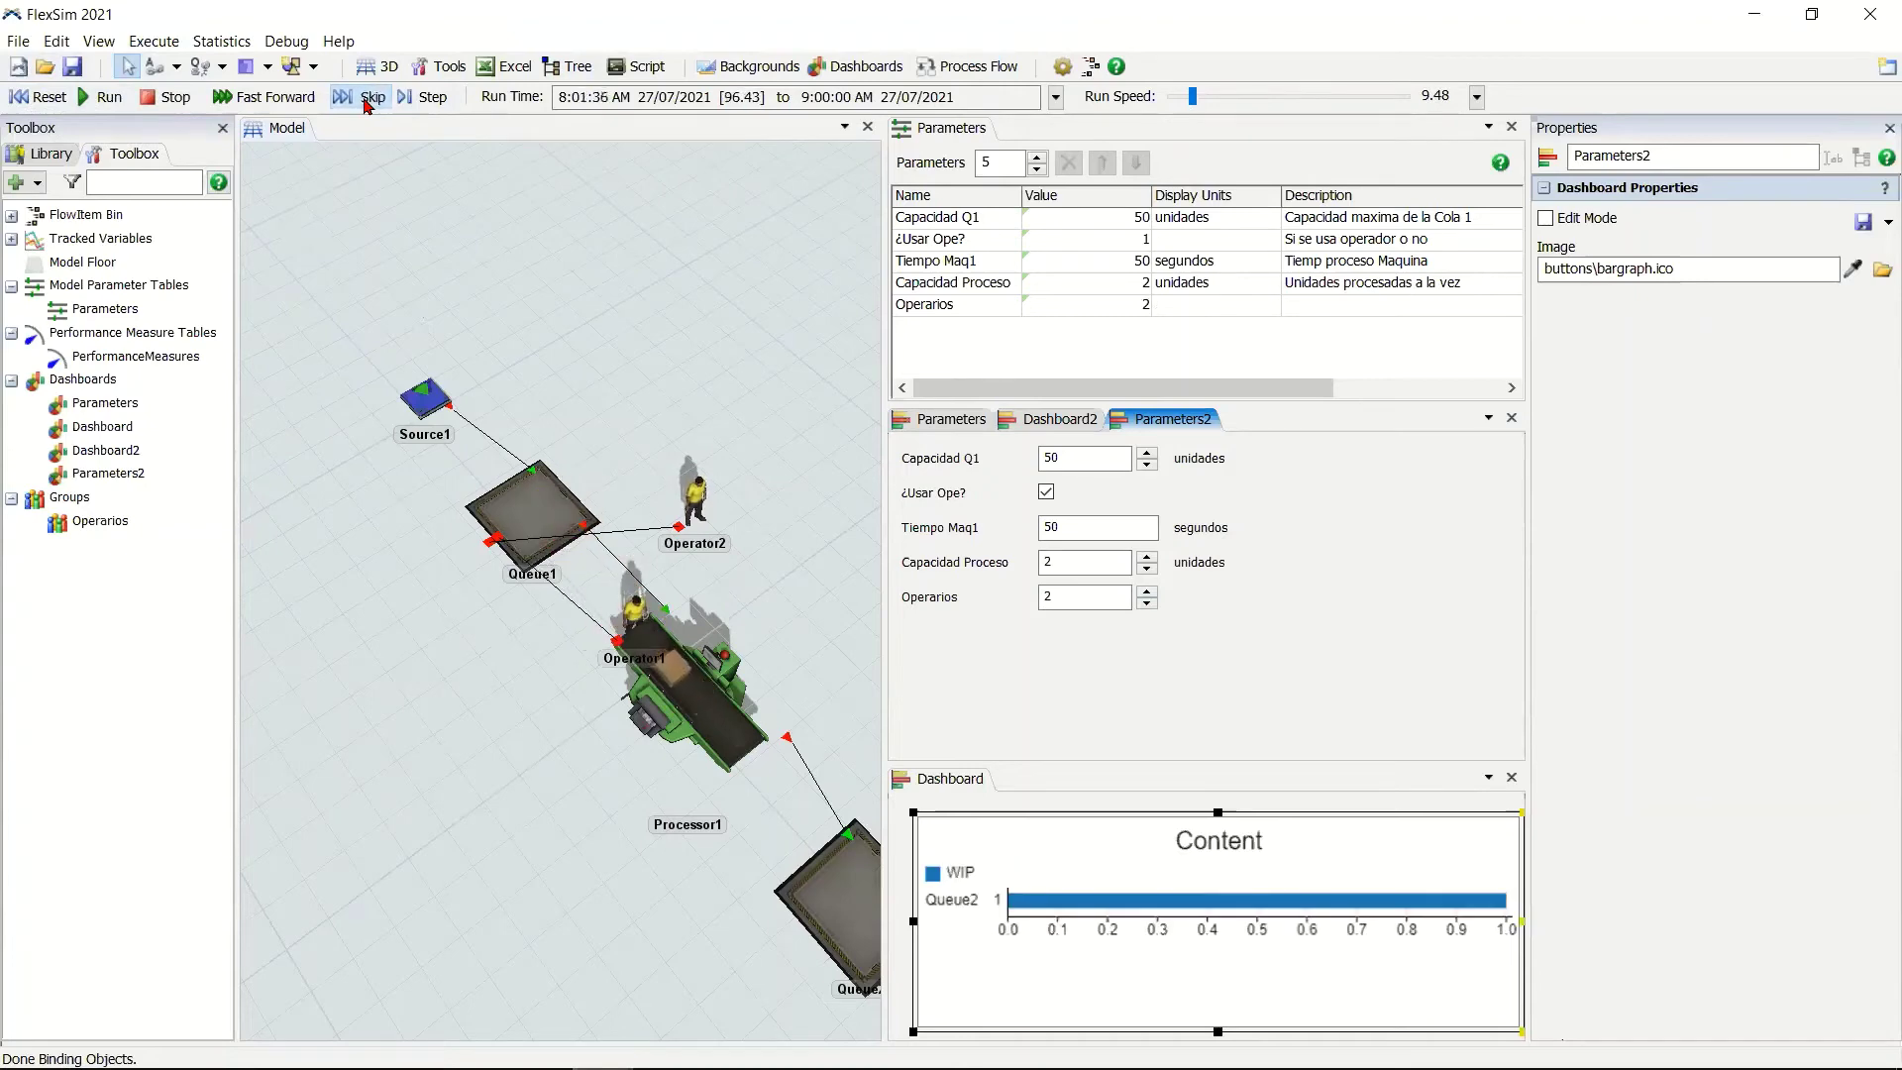
pyautogui.click(364, 100)
pyautogui.click(365, 99)
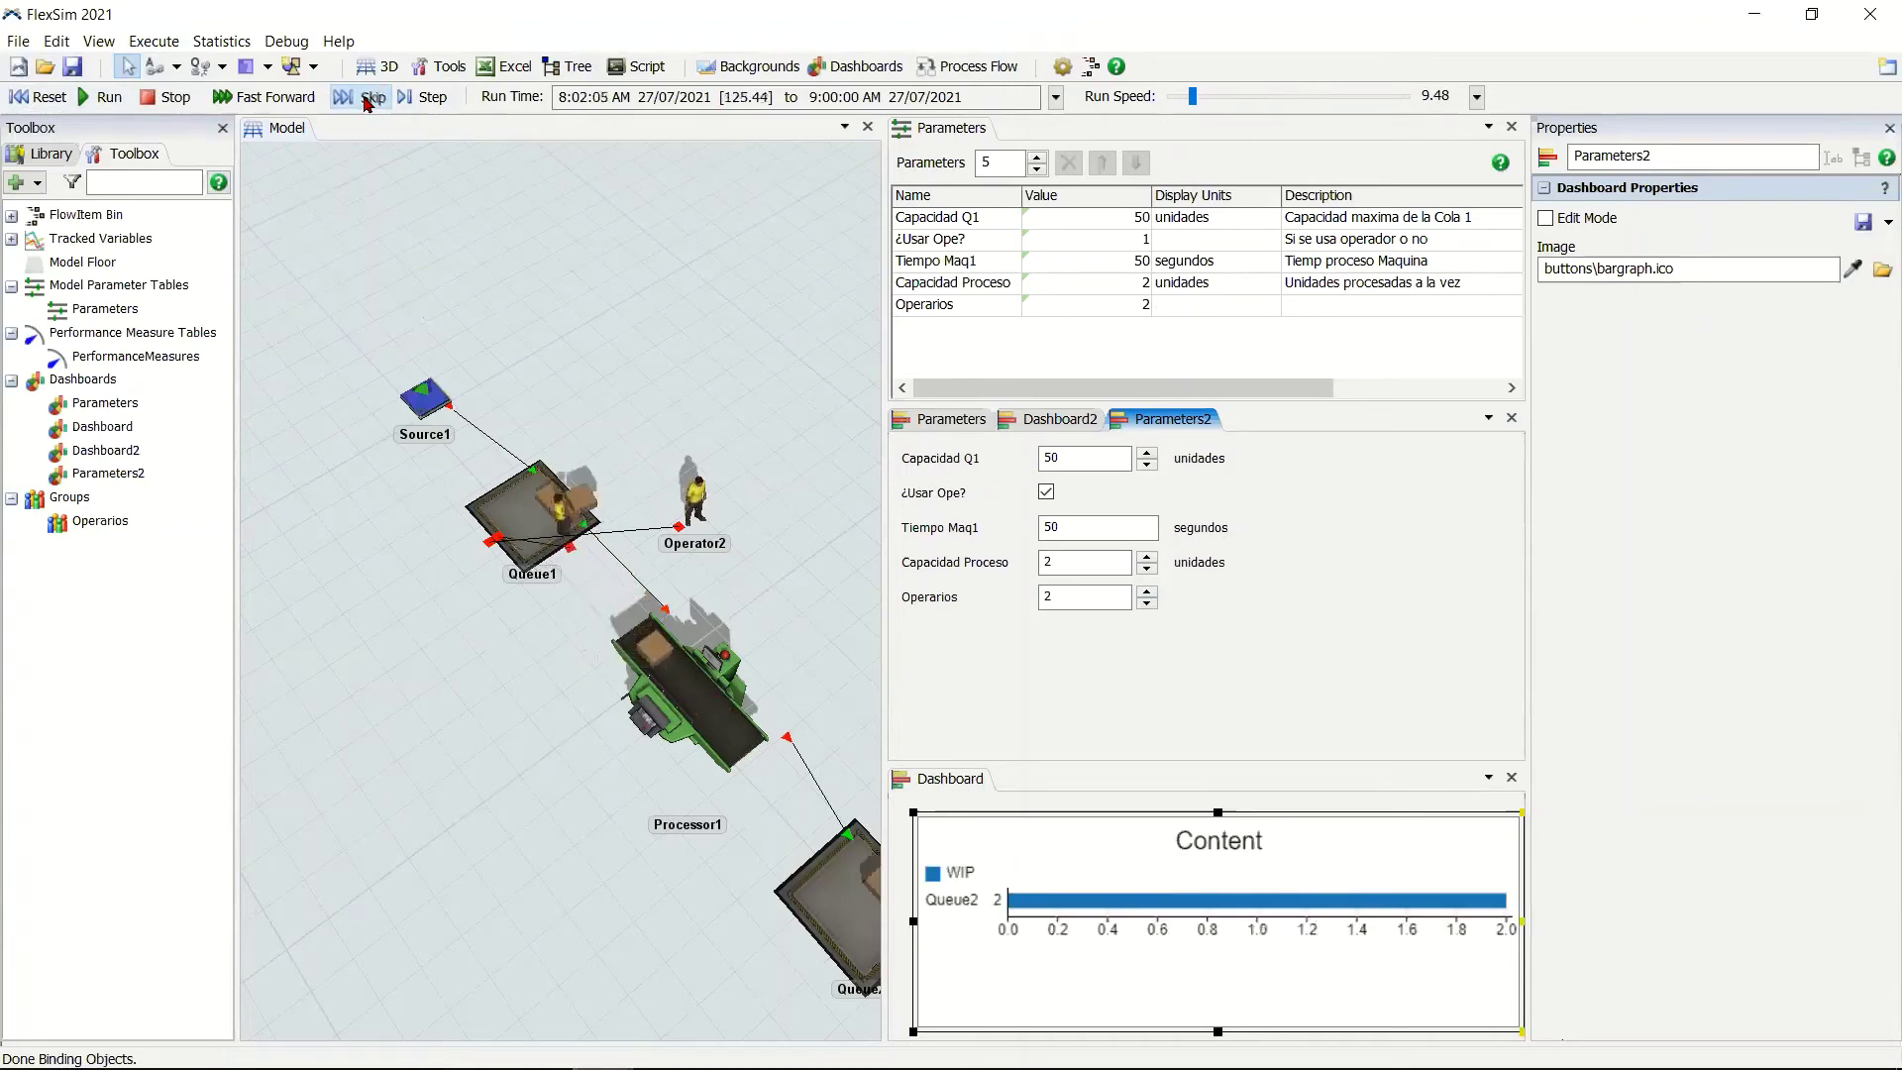
pyautogui.click(365, 97)
pyautogui.click(538, 654)
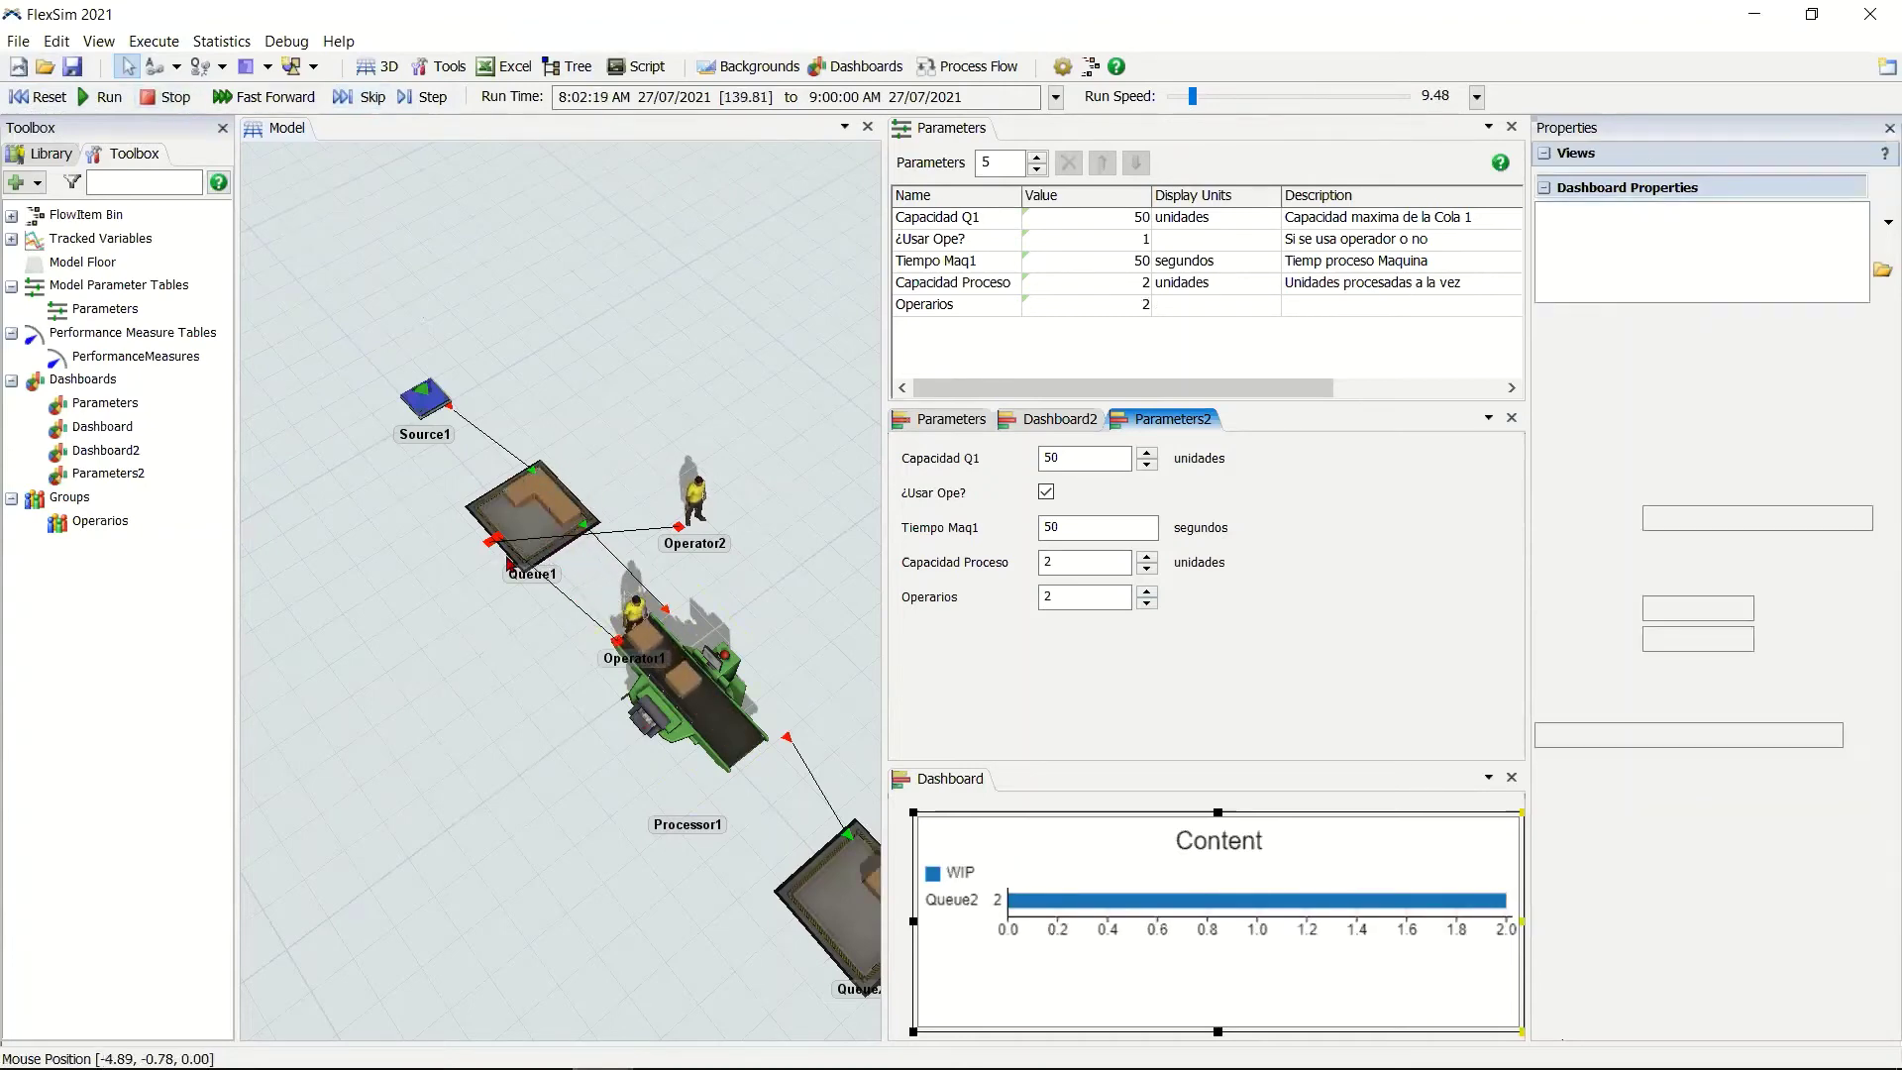
# Check Operator2 in the model, reset the run to the start time and select Queue1.
pyautogui.moveTo(706, 579); pyautogui.dragTo(695, 600)
pyautogui.click(669, 512)
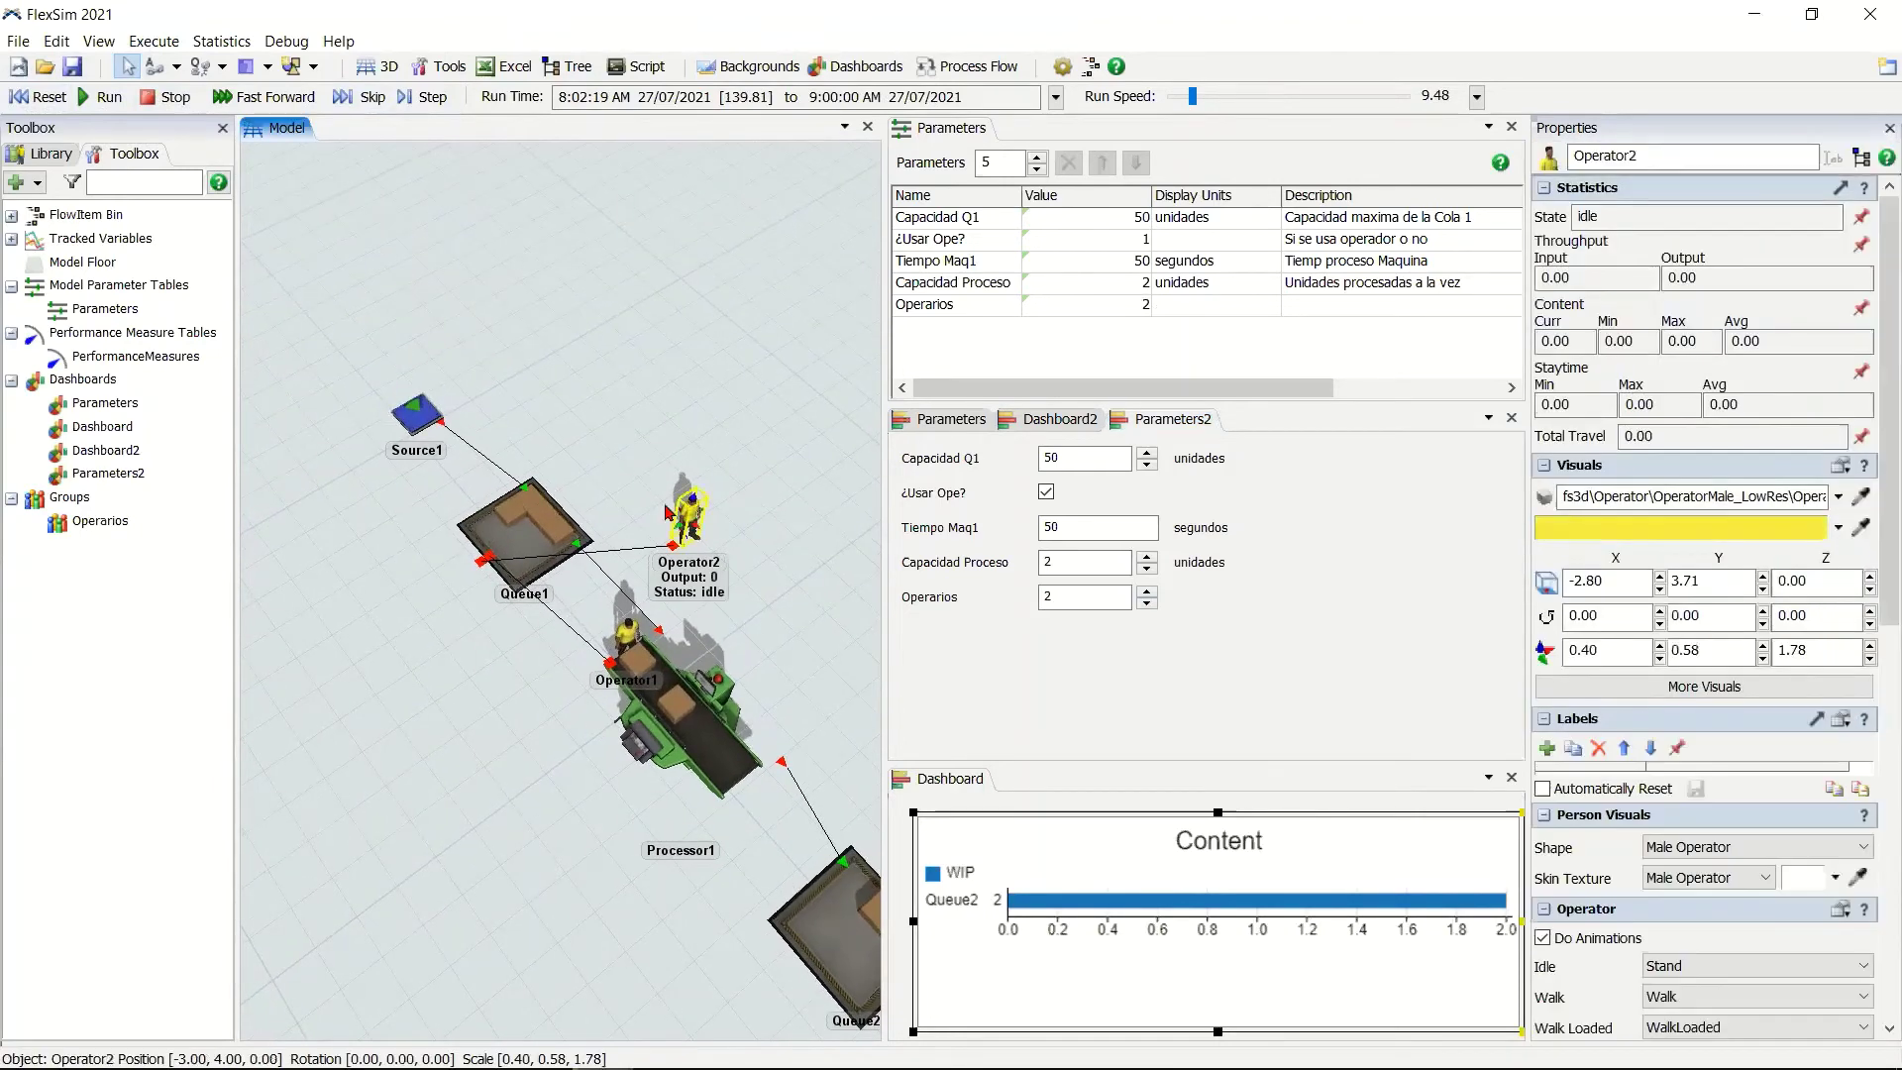
pyautogui.click(648, 557)
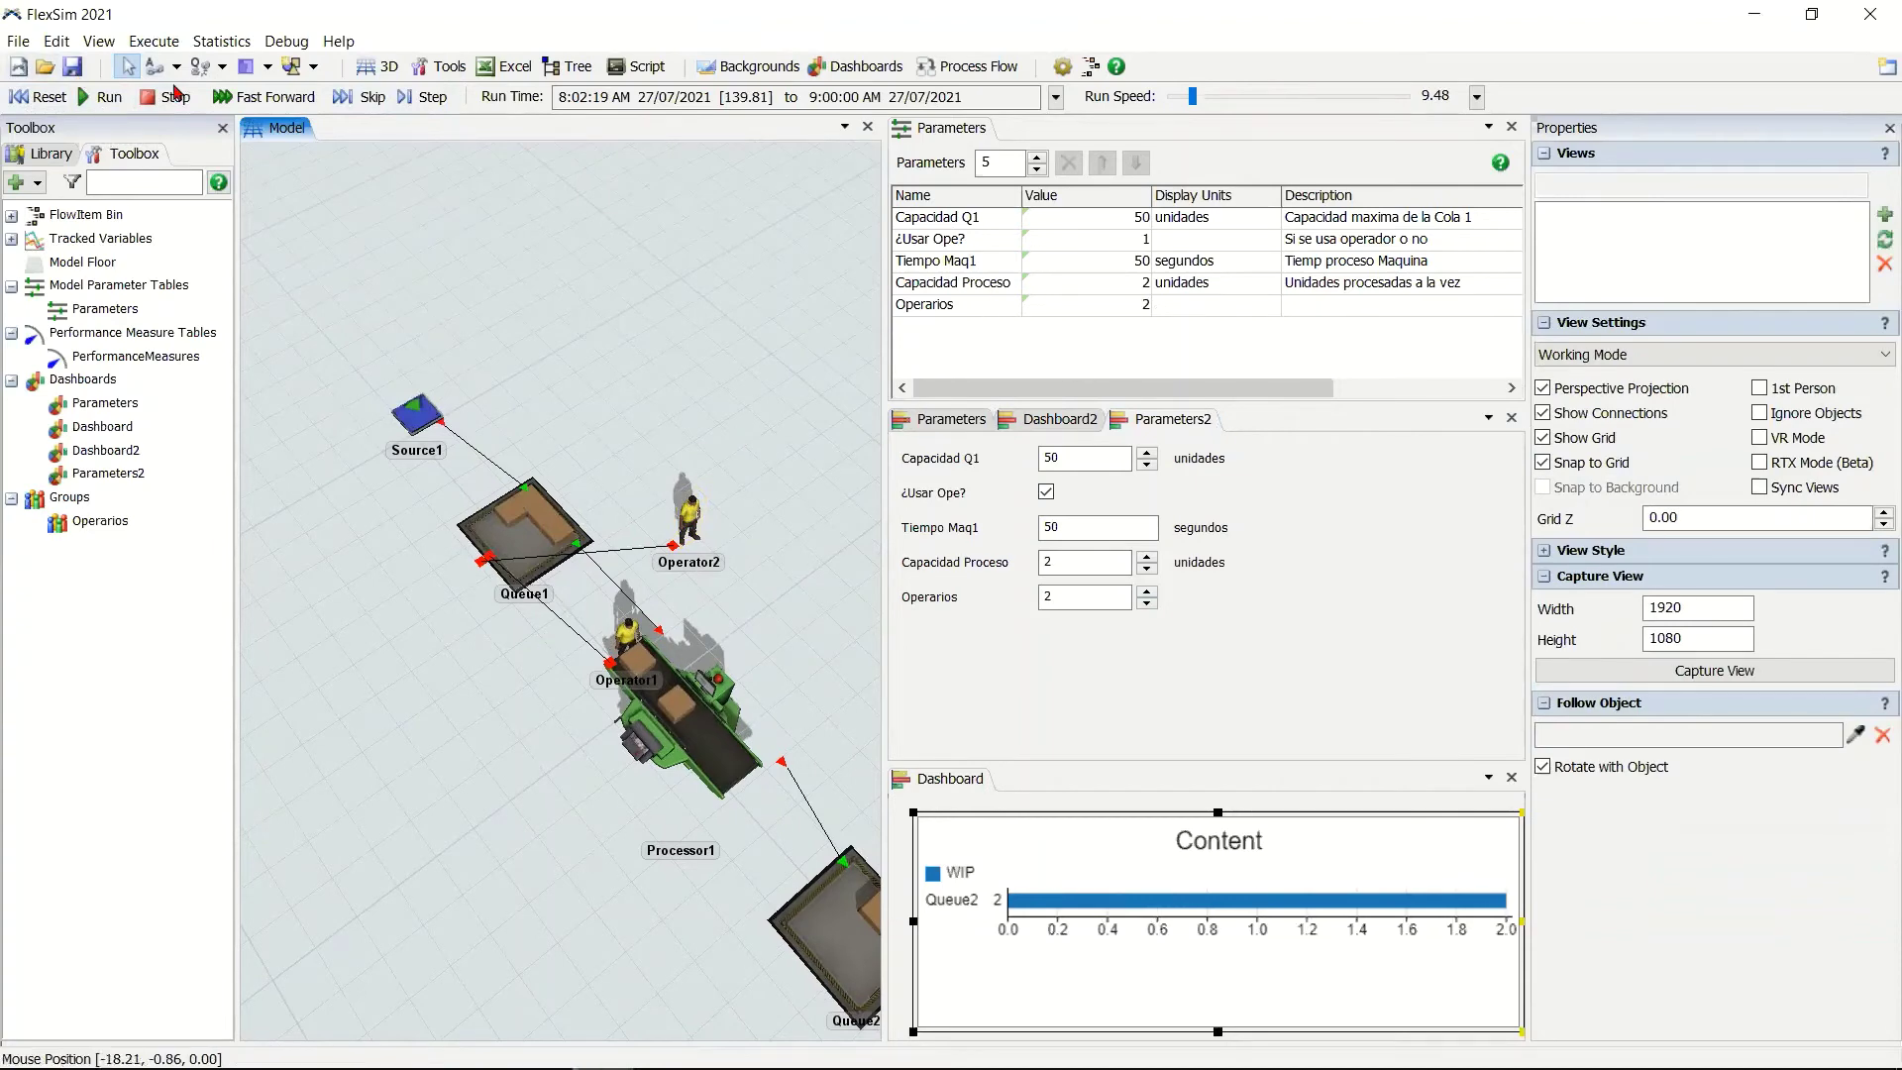
pyautogui.click(39, 97)
pyautogui.click(539, 535)
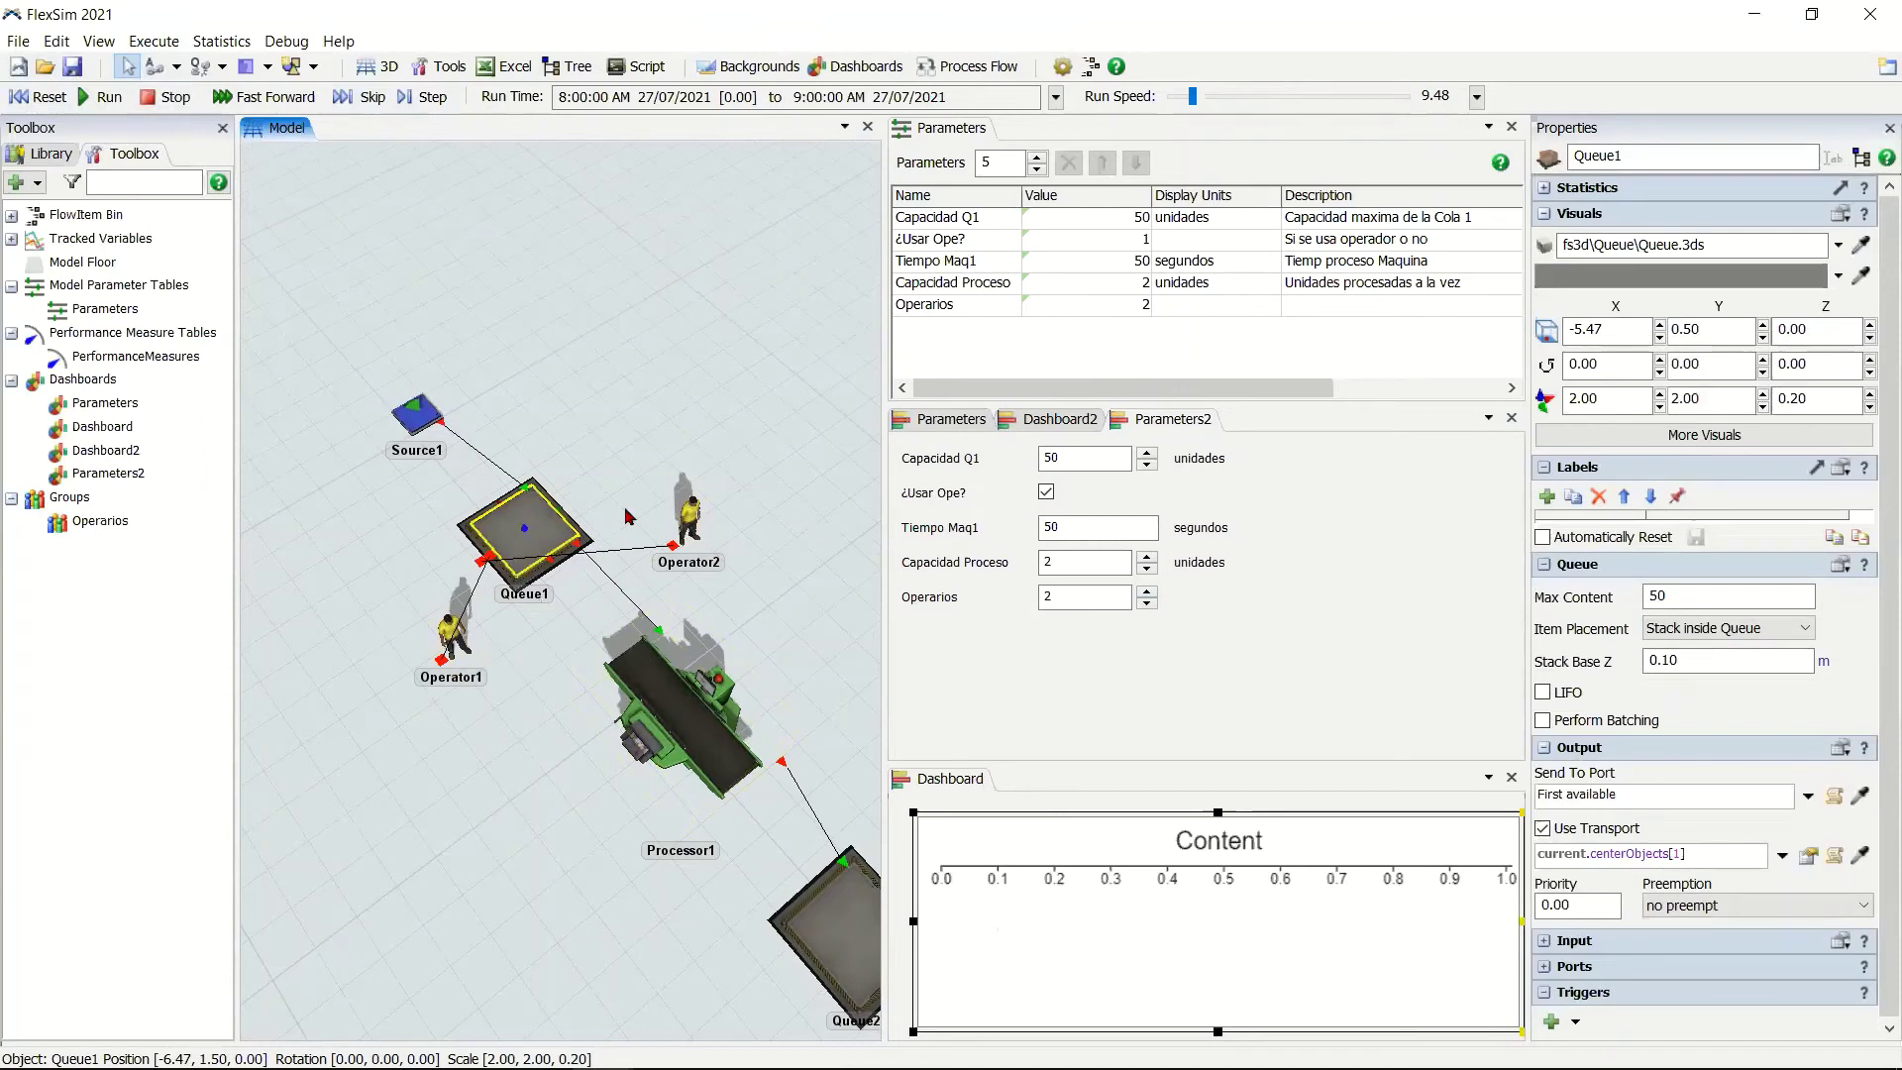
# Review the type, bounds, reference and On Set settings of the Operarios parameter.
pyautogui.doubleClick(1119, 307)
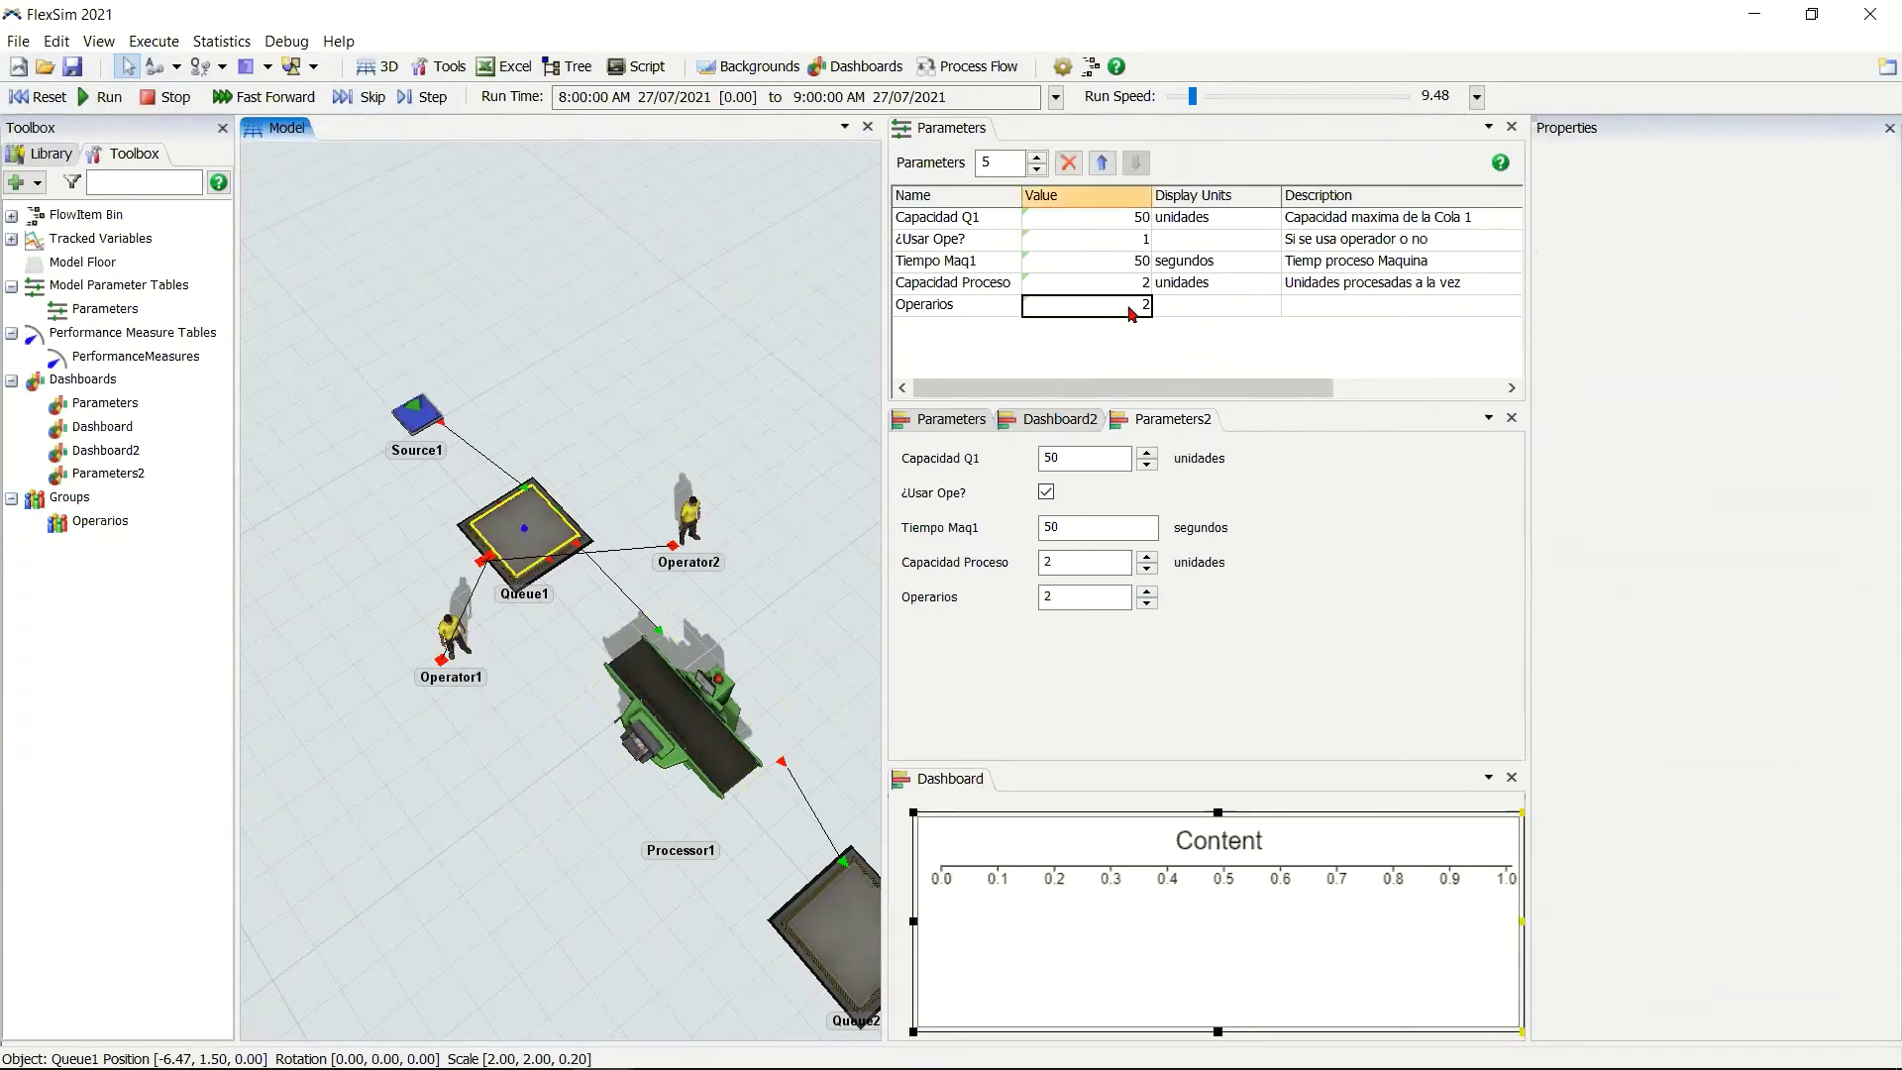
pyautogui.click(1168, 308)
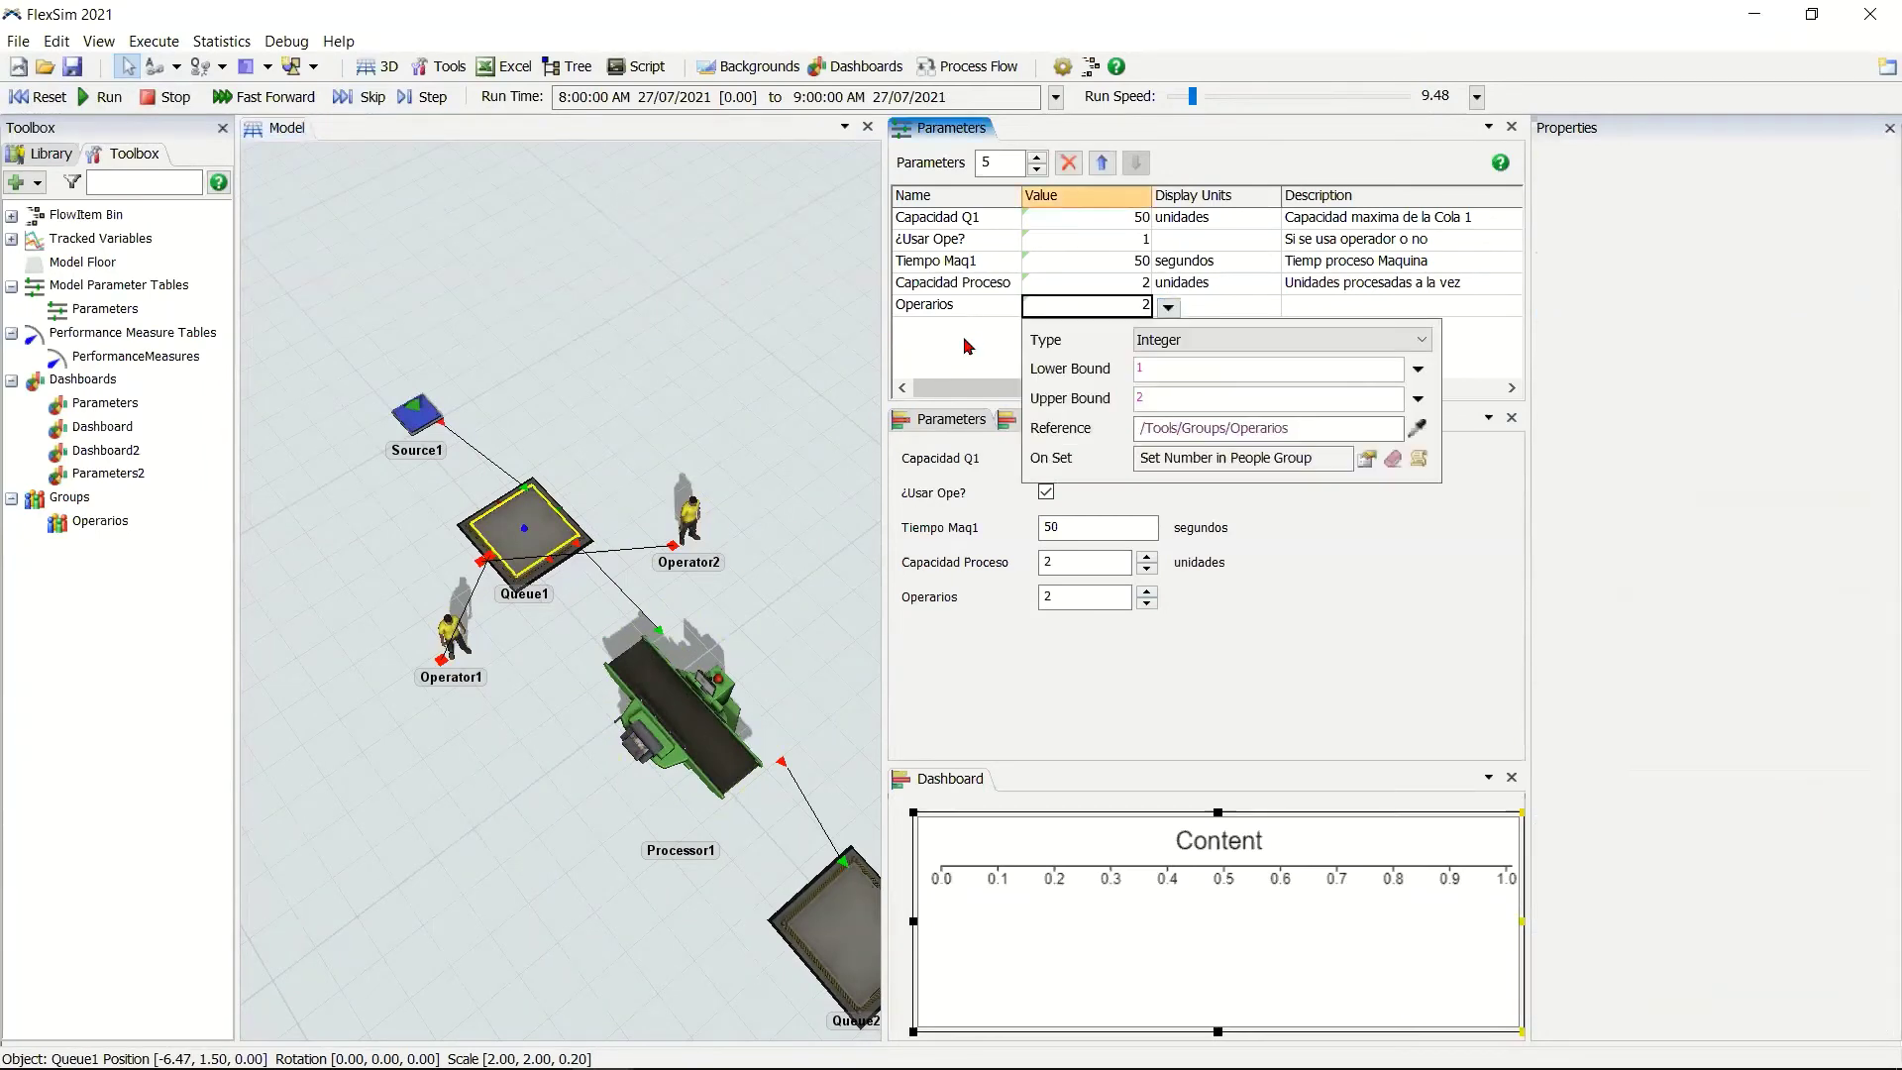
pyautogui.click(968, 345)
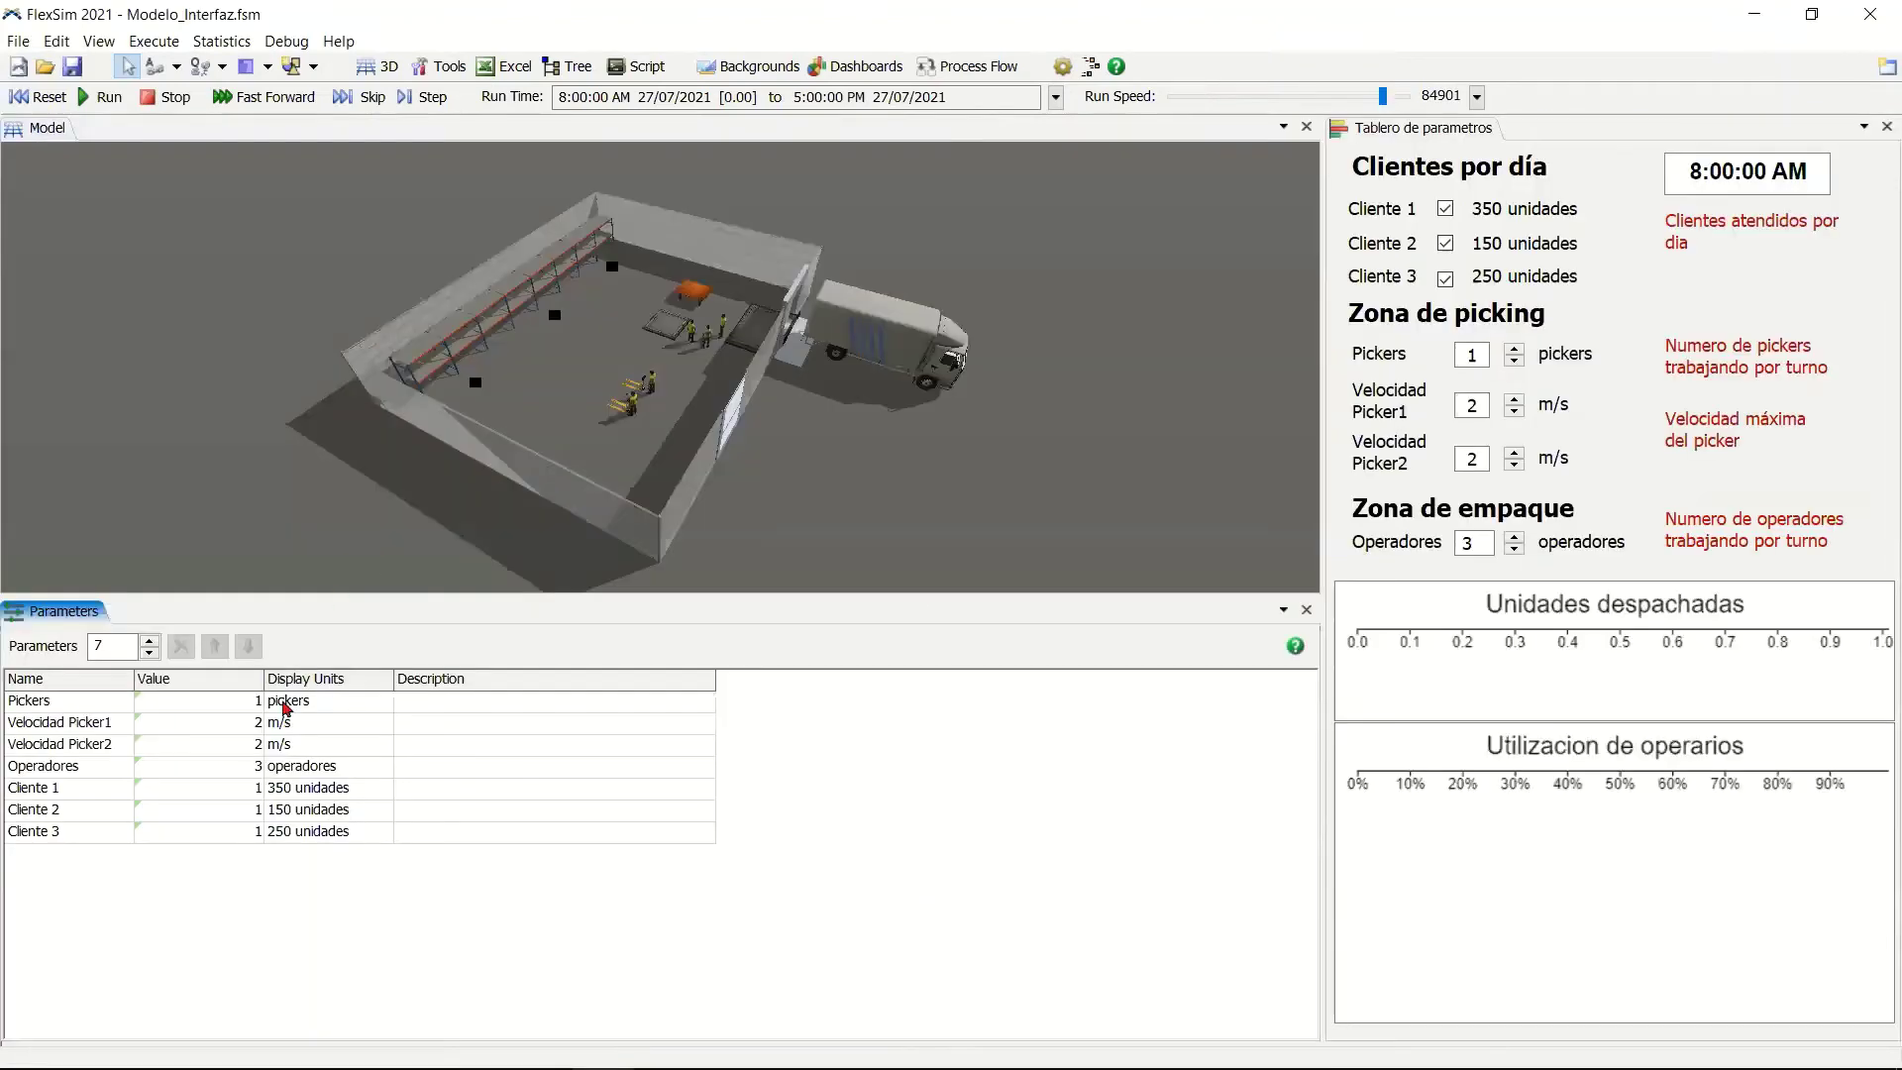
# Show the settings of the Pickers parameter in the Modelo_Interfaz model.
pyautogui.click(231, 705)
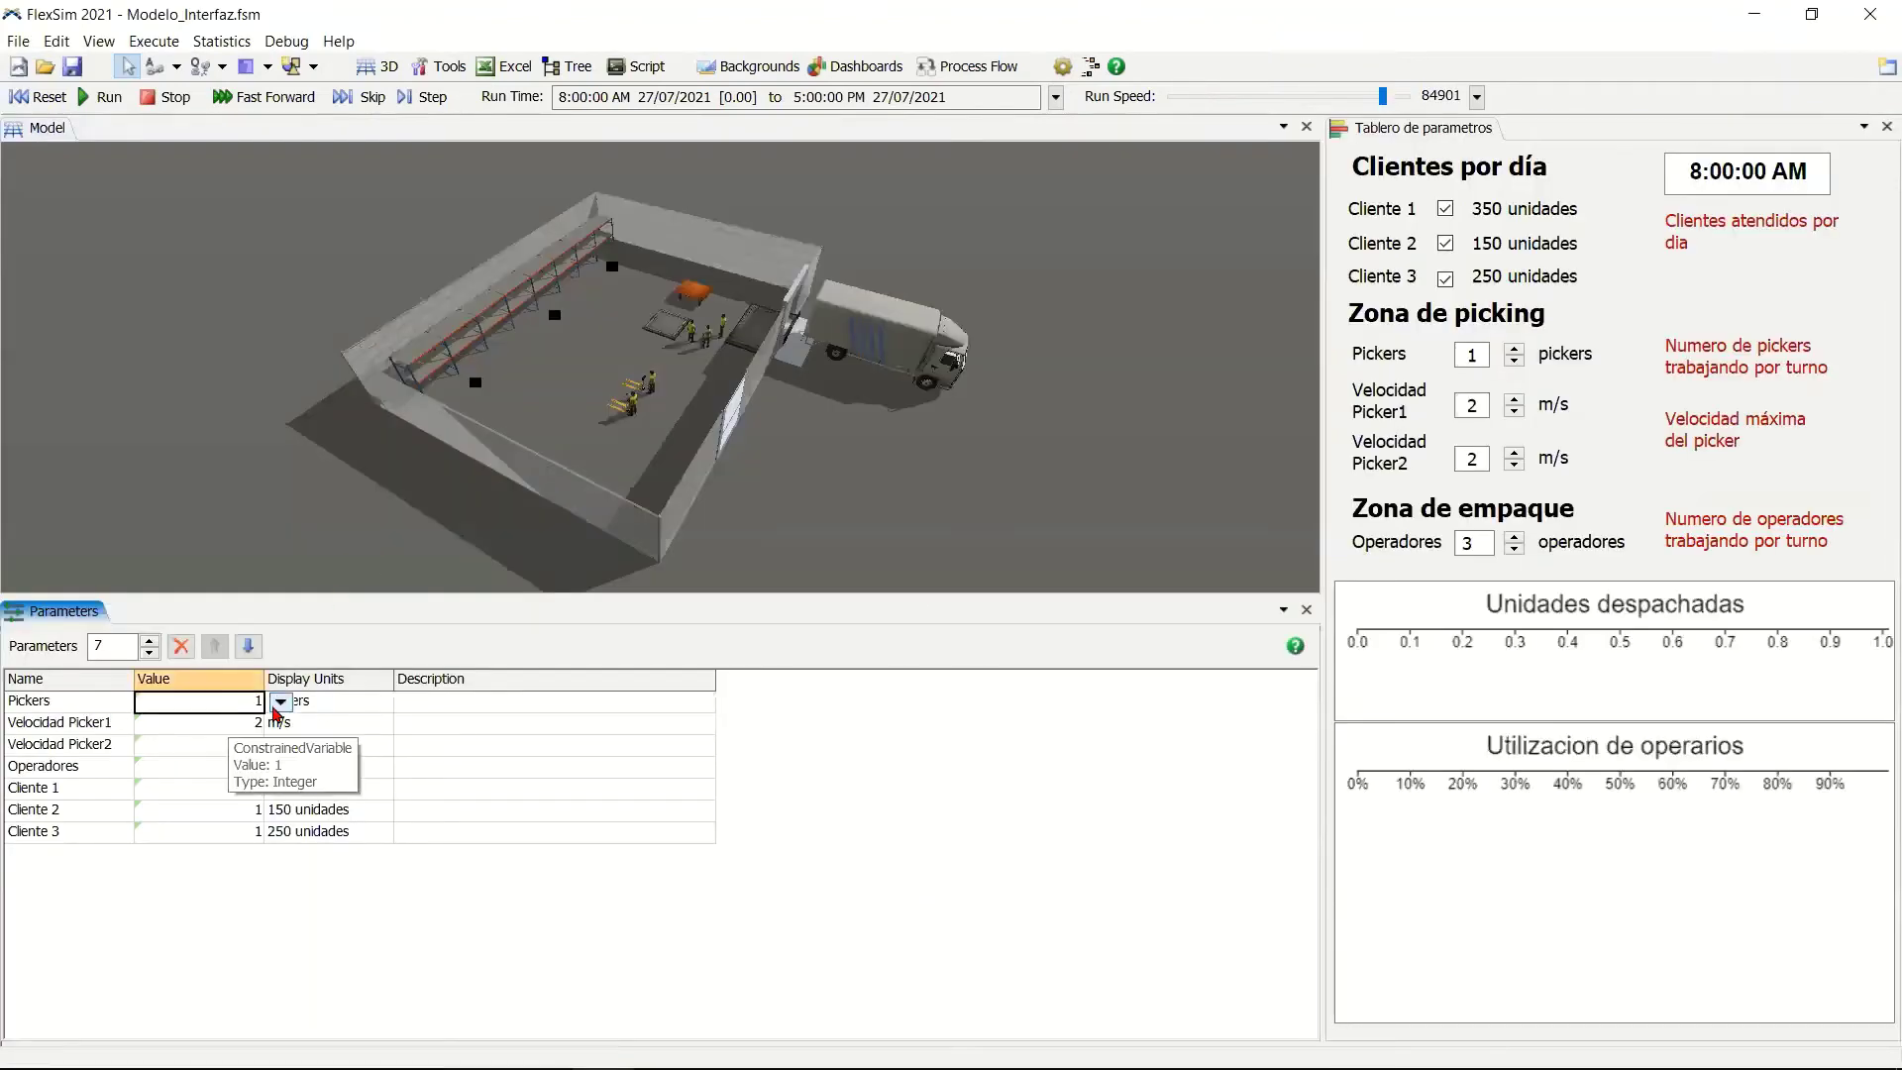
pyautogui.click(280, 702)
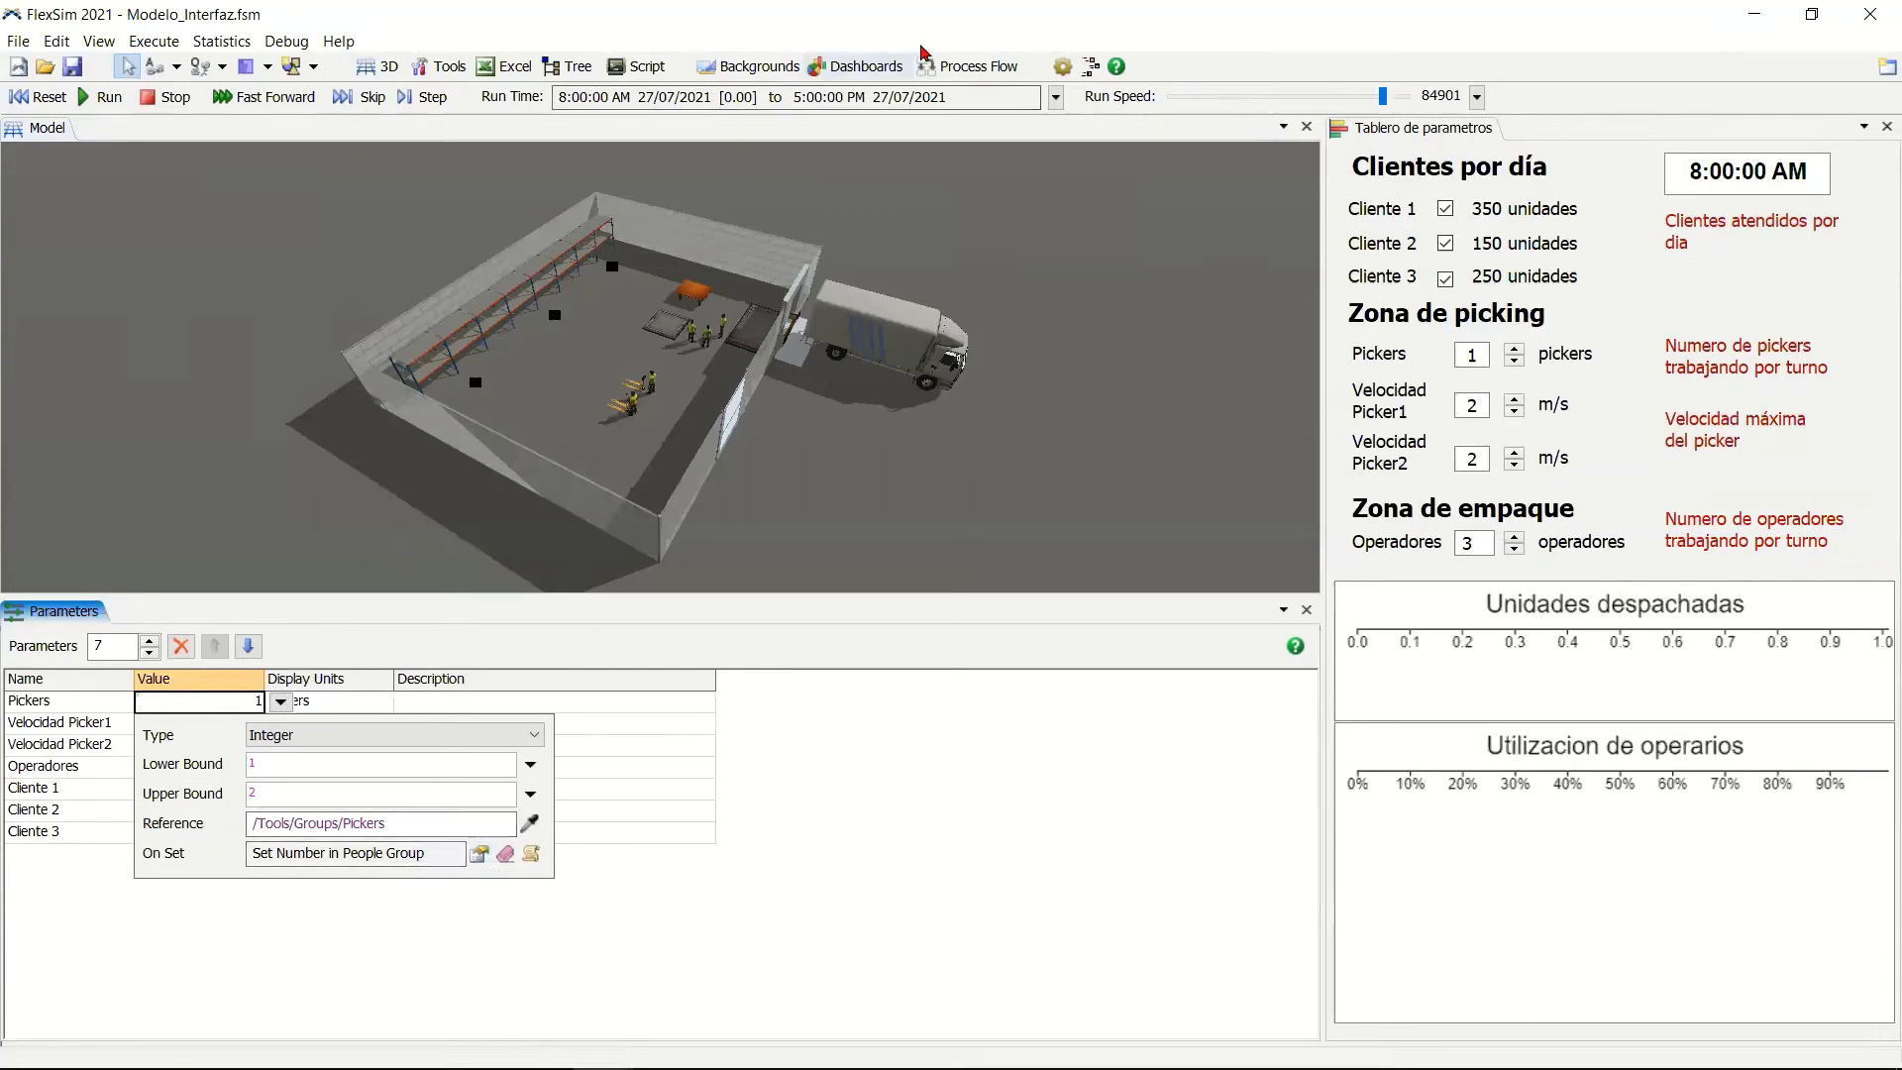
# Open the existing general process flow of Modelo_Interfaz and inspect the Pickers resource's reference and count.
pyautogui.click(971, 66)
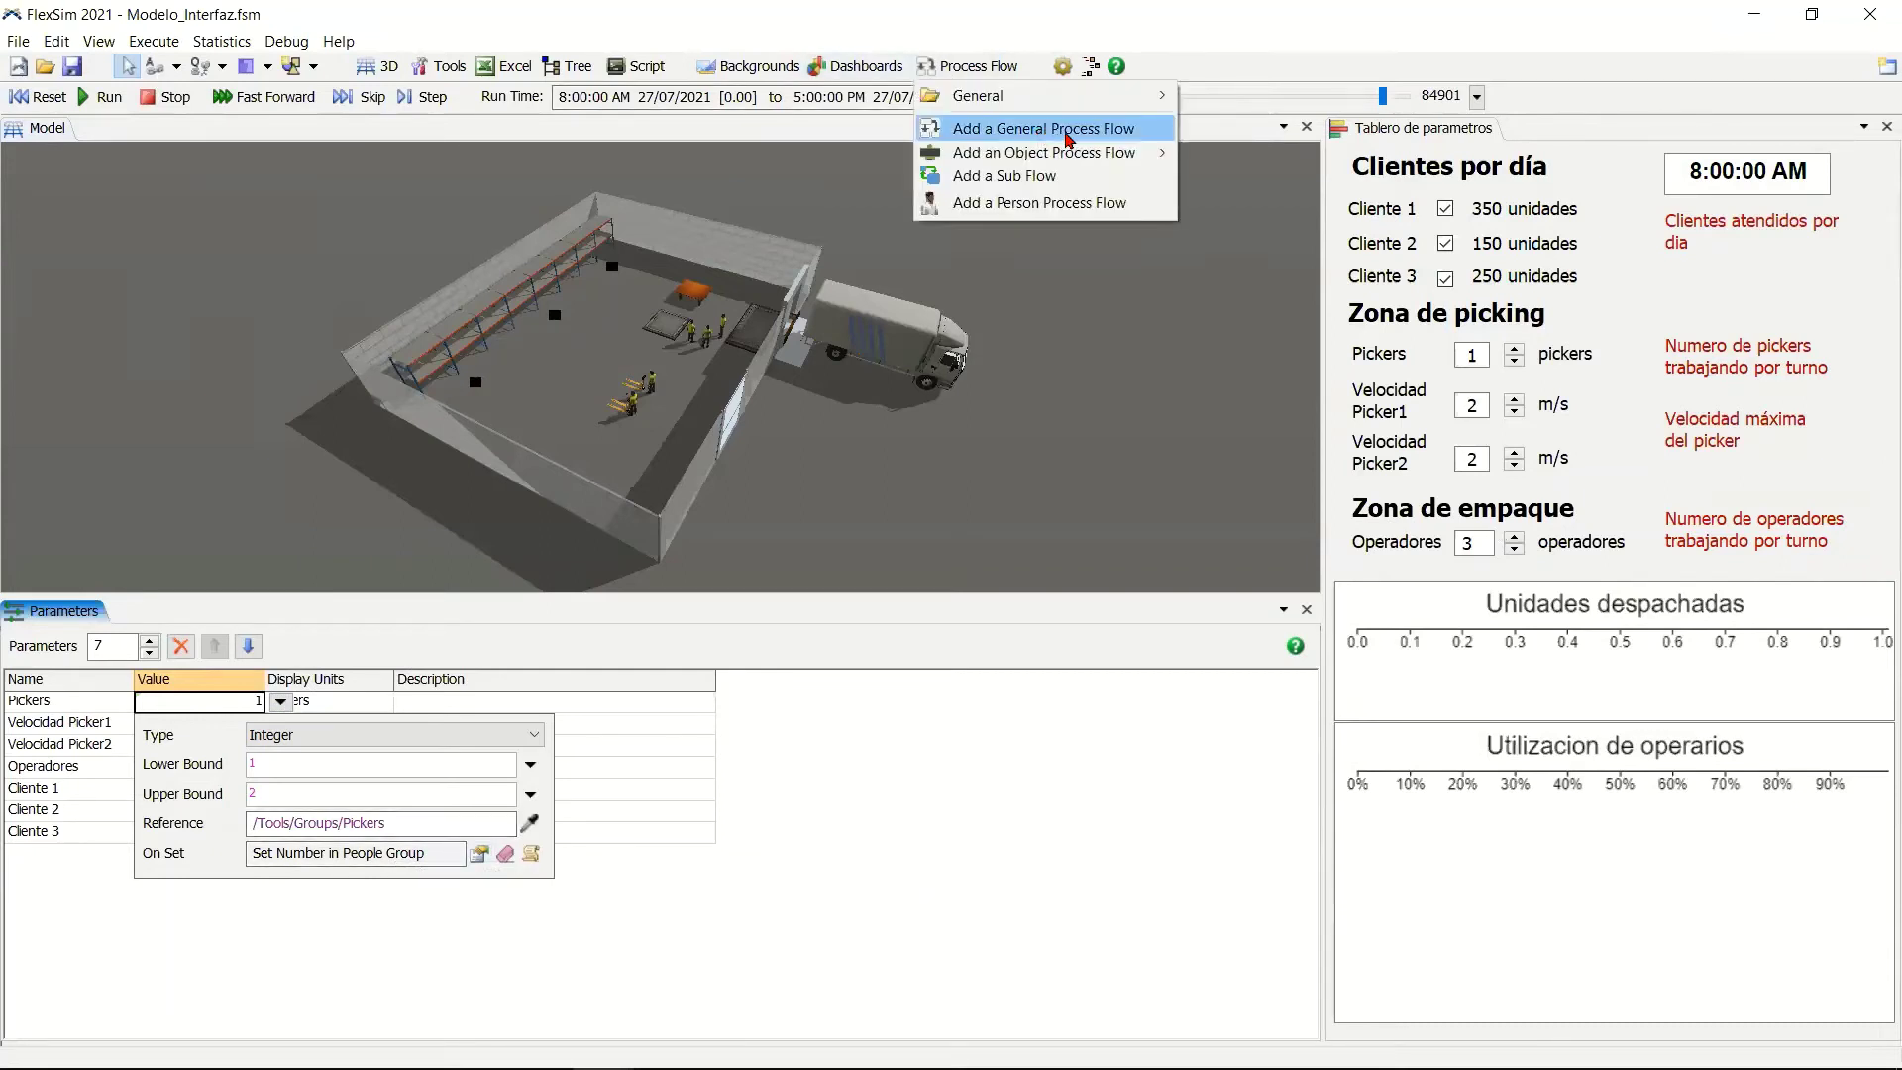
pyautogui.click(1067, 136)
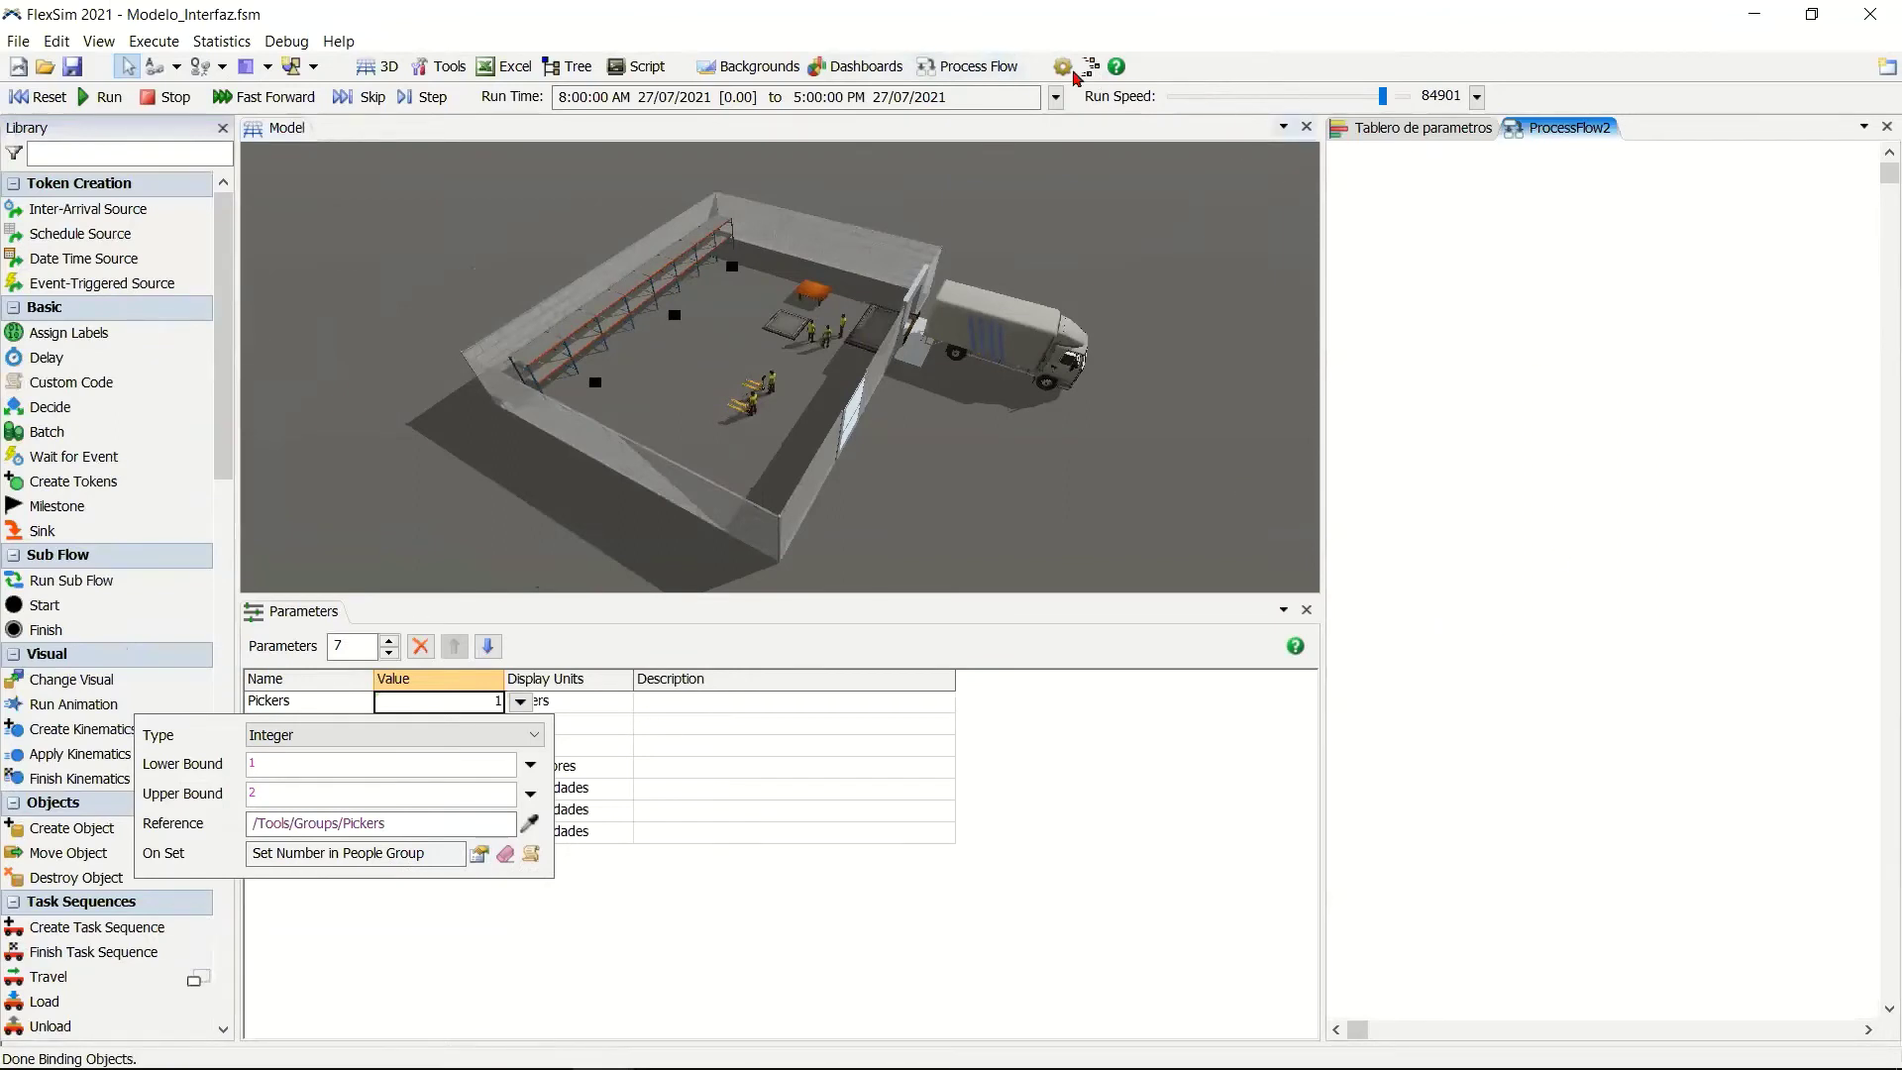
pyautogui.click(984, 69)
pyautogui.moveTo(1139, 95)
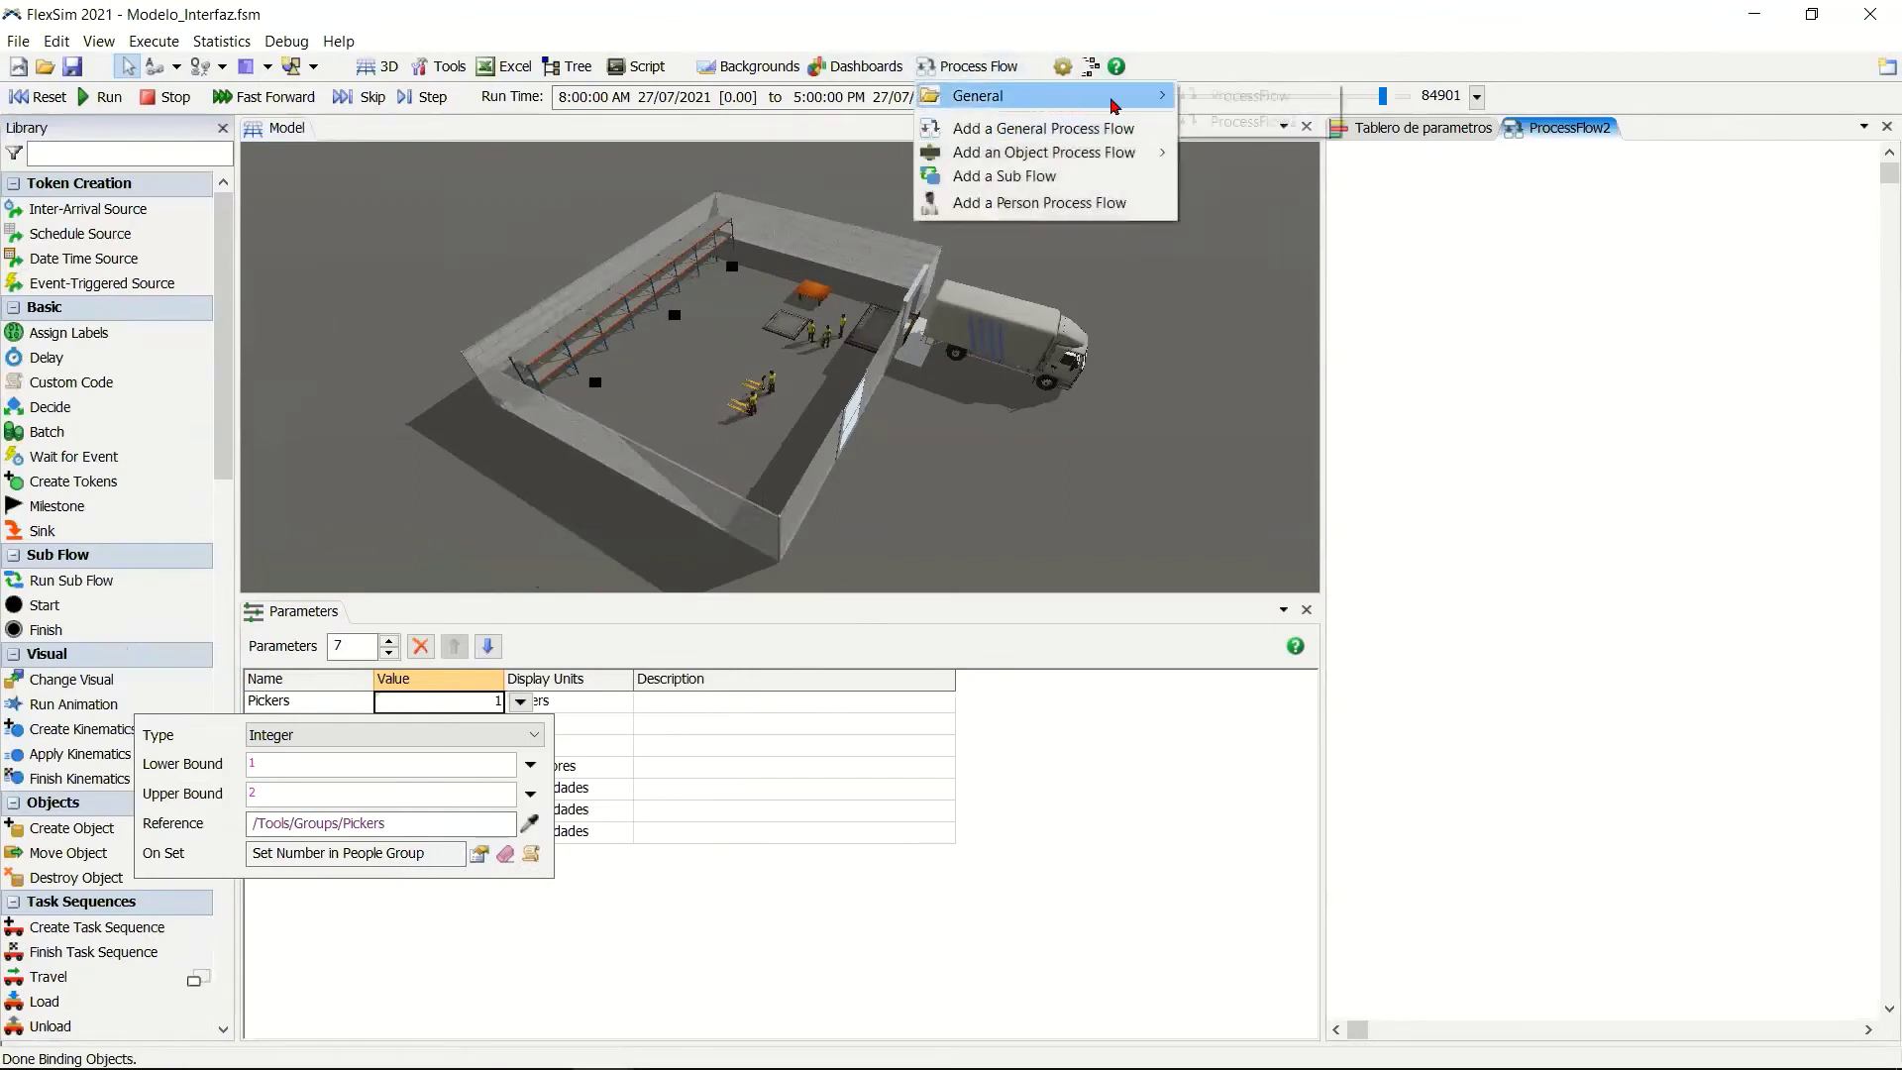
pyautogui.click(1210, 104)
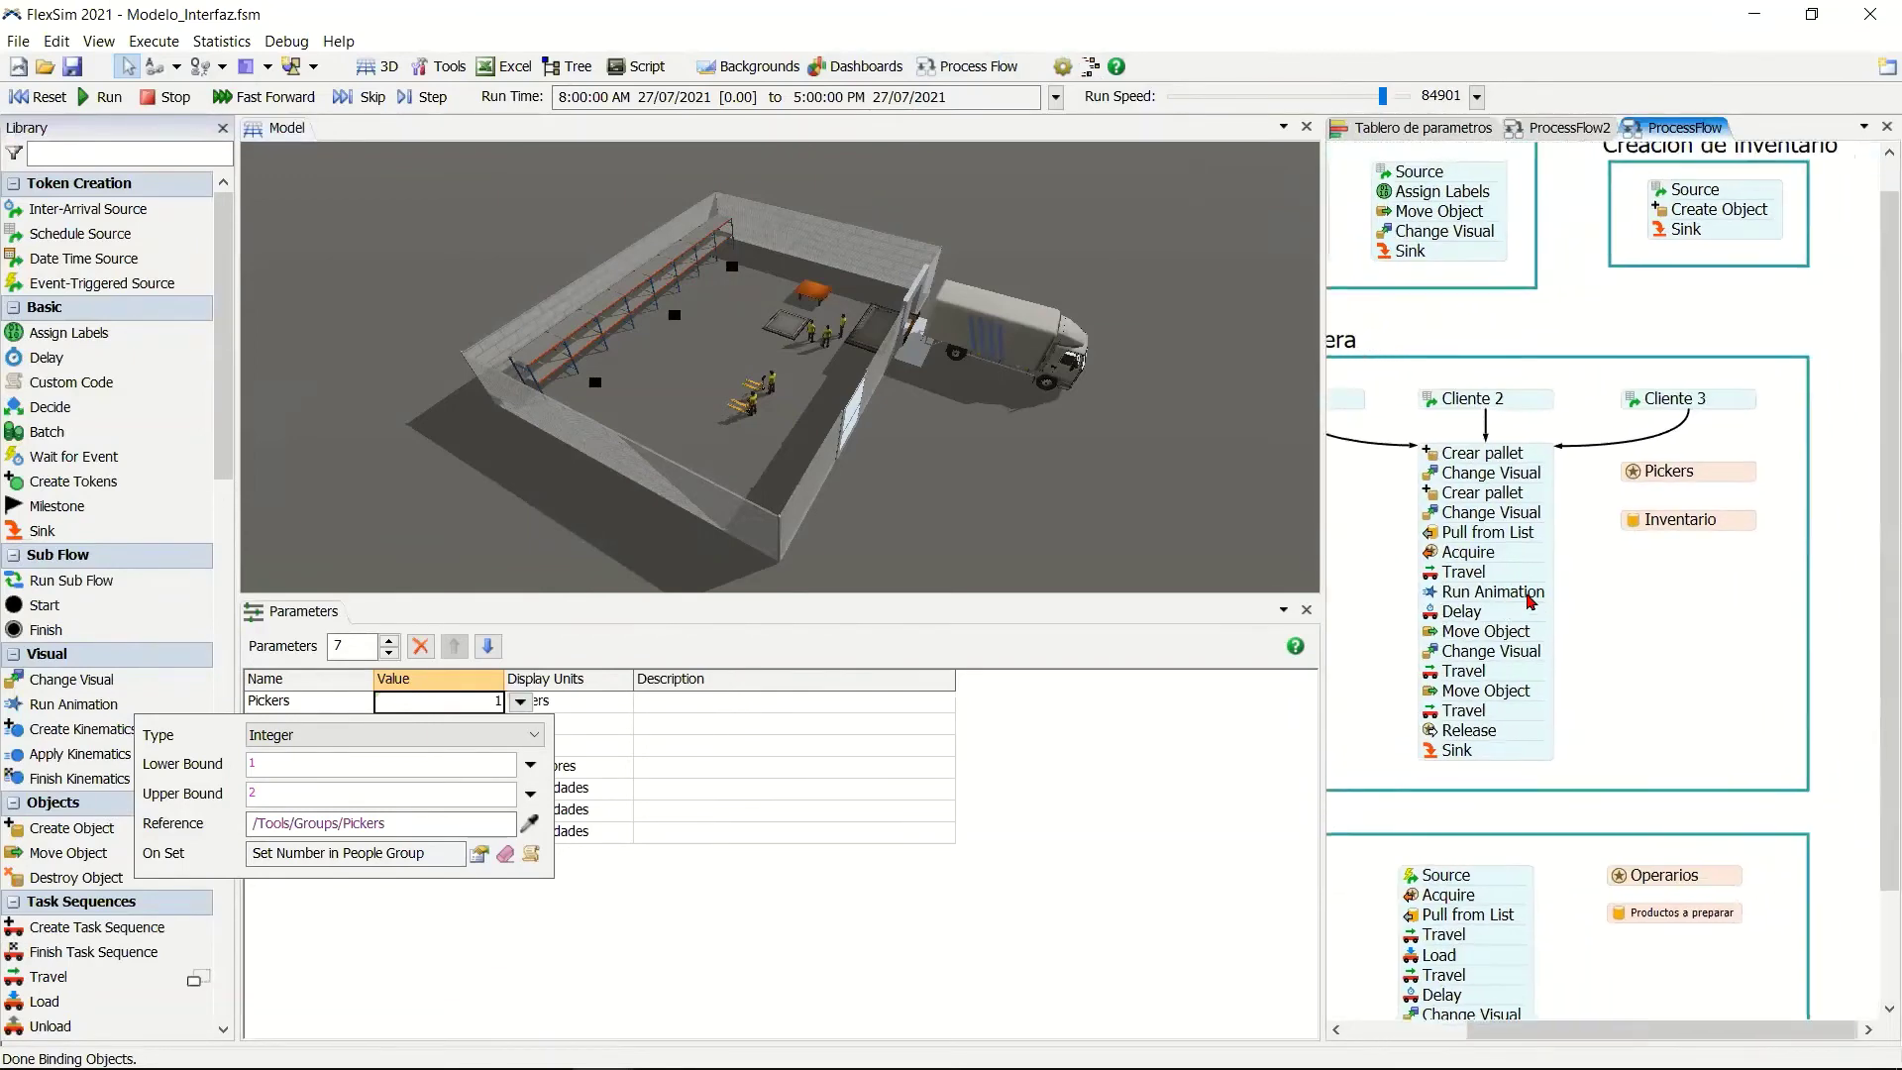
pyautogui.scroll(3, 1552, 624)
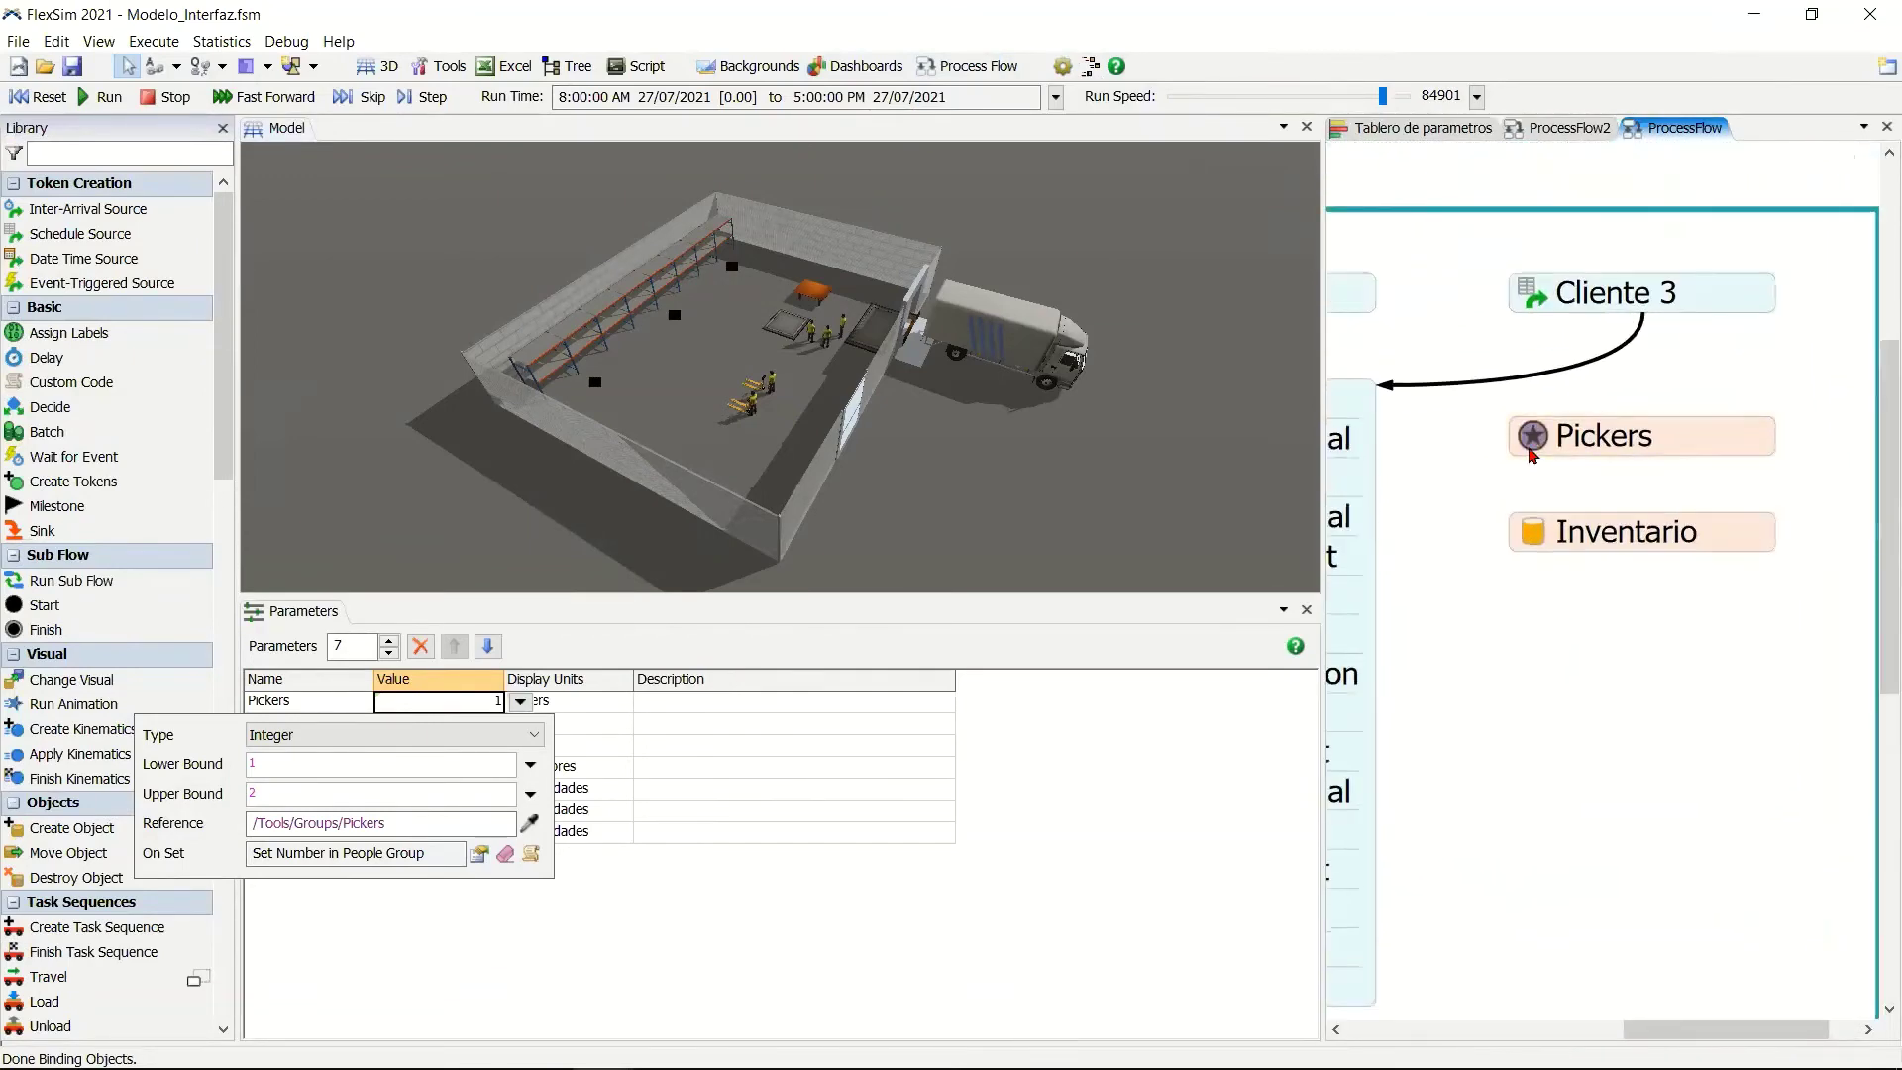
pyautogui.click(1532, 456)
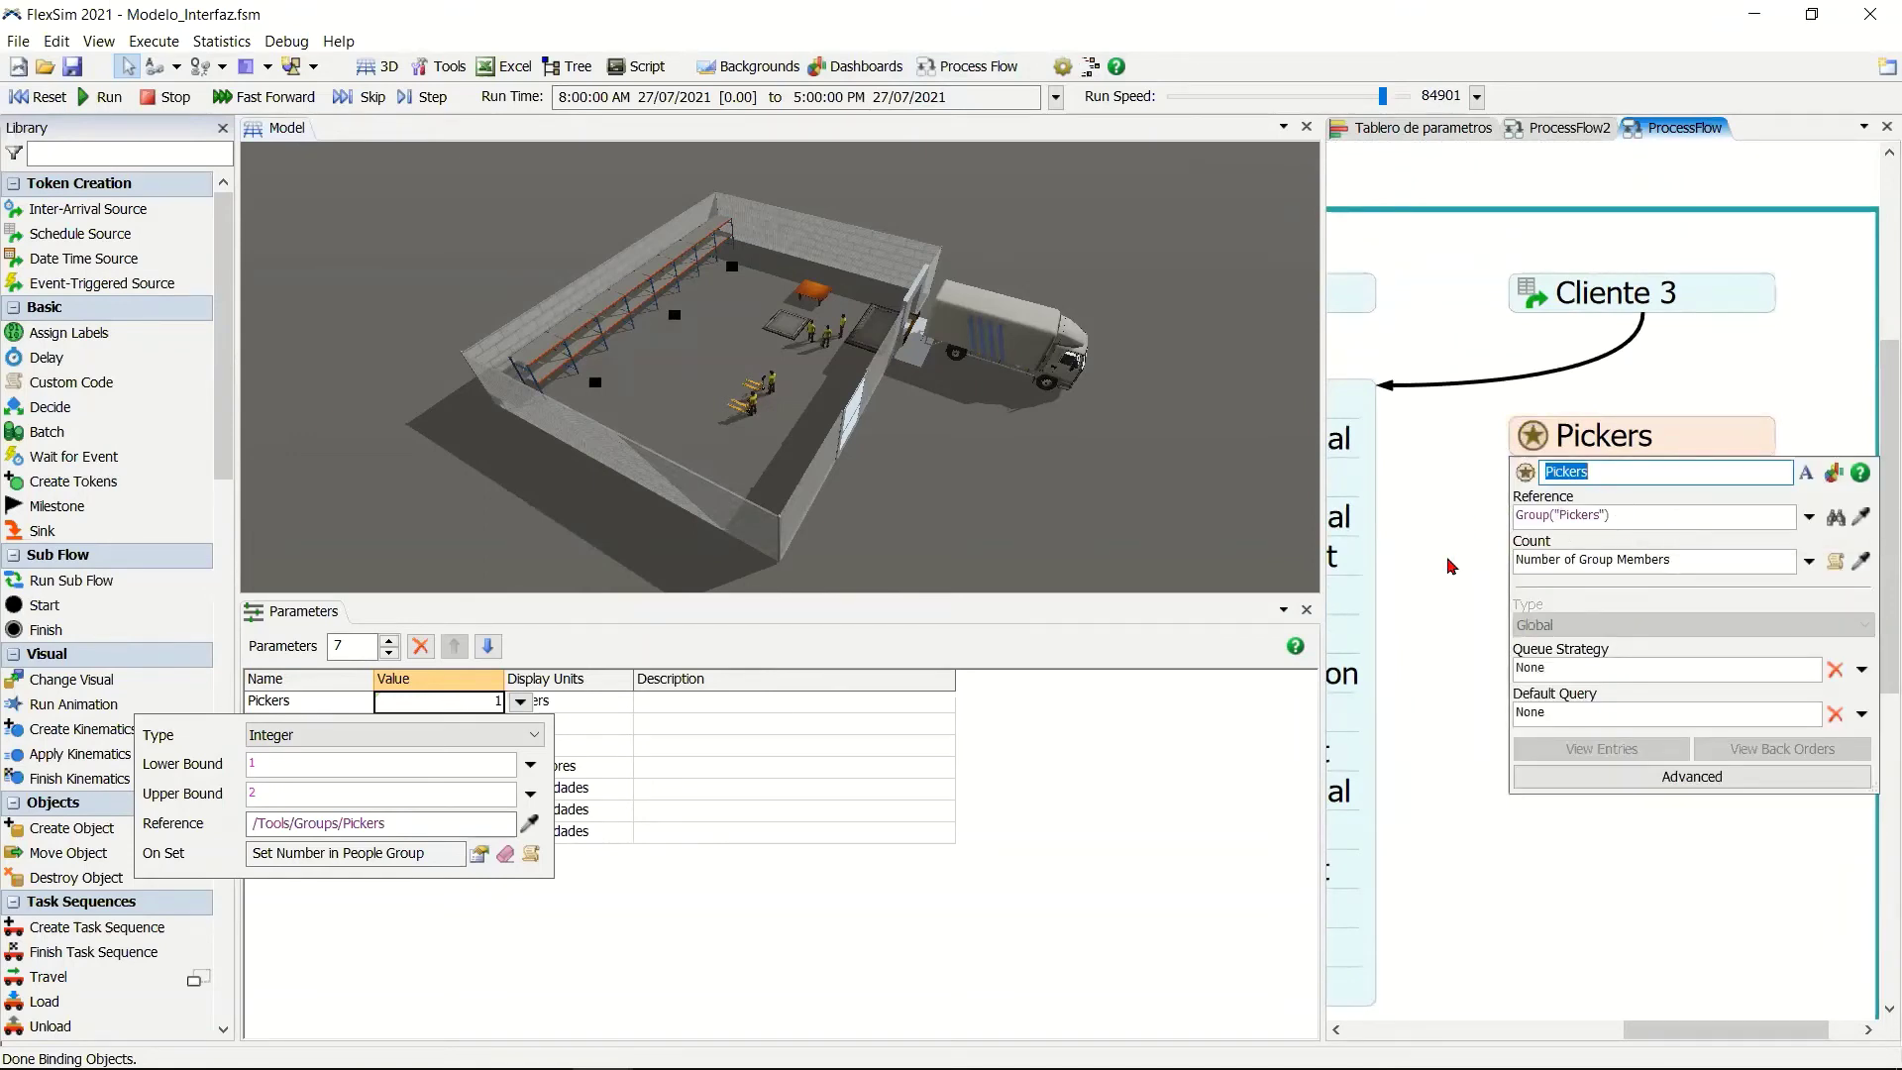
pyautogui.scroll(-1, 1449, 566)
pyautogui.click(1051, 741)
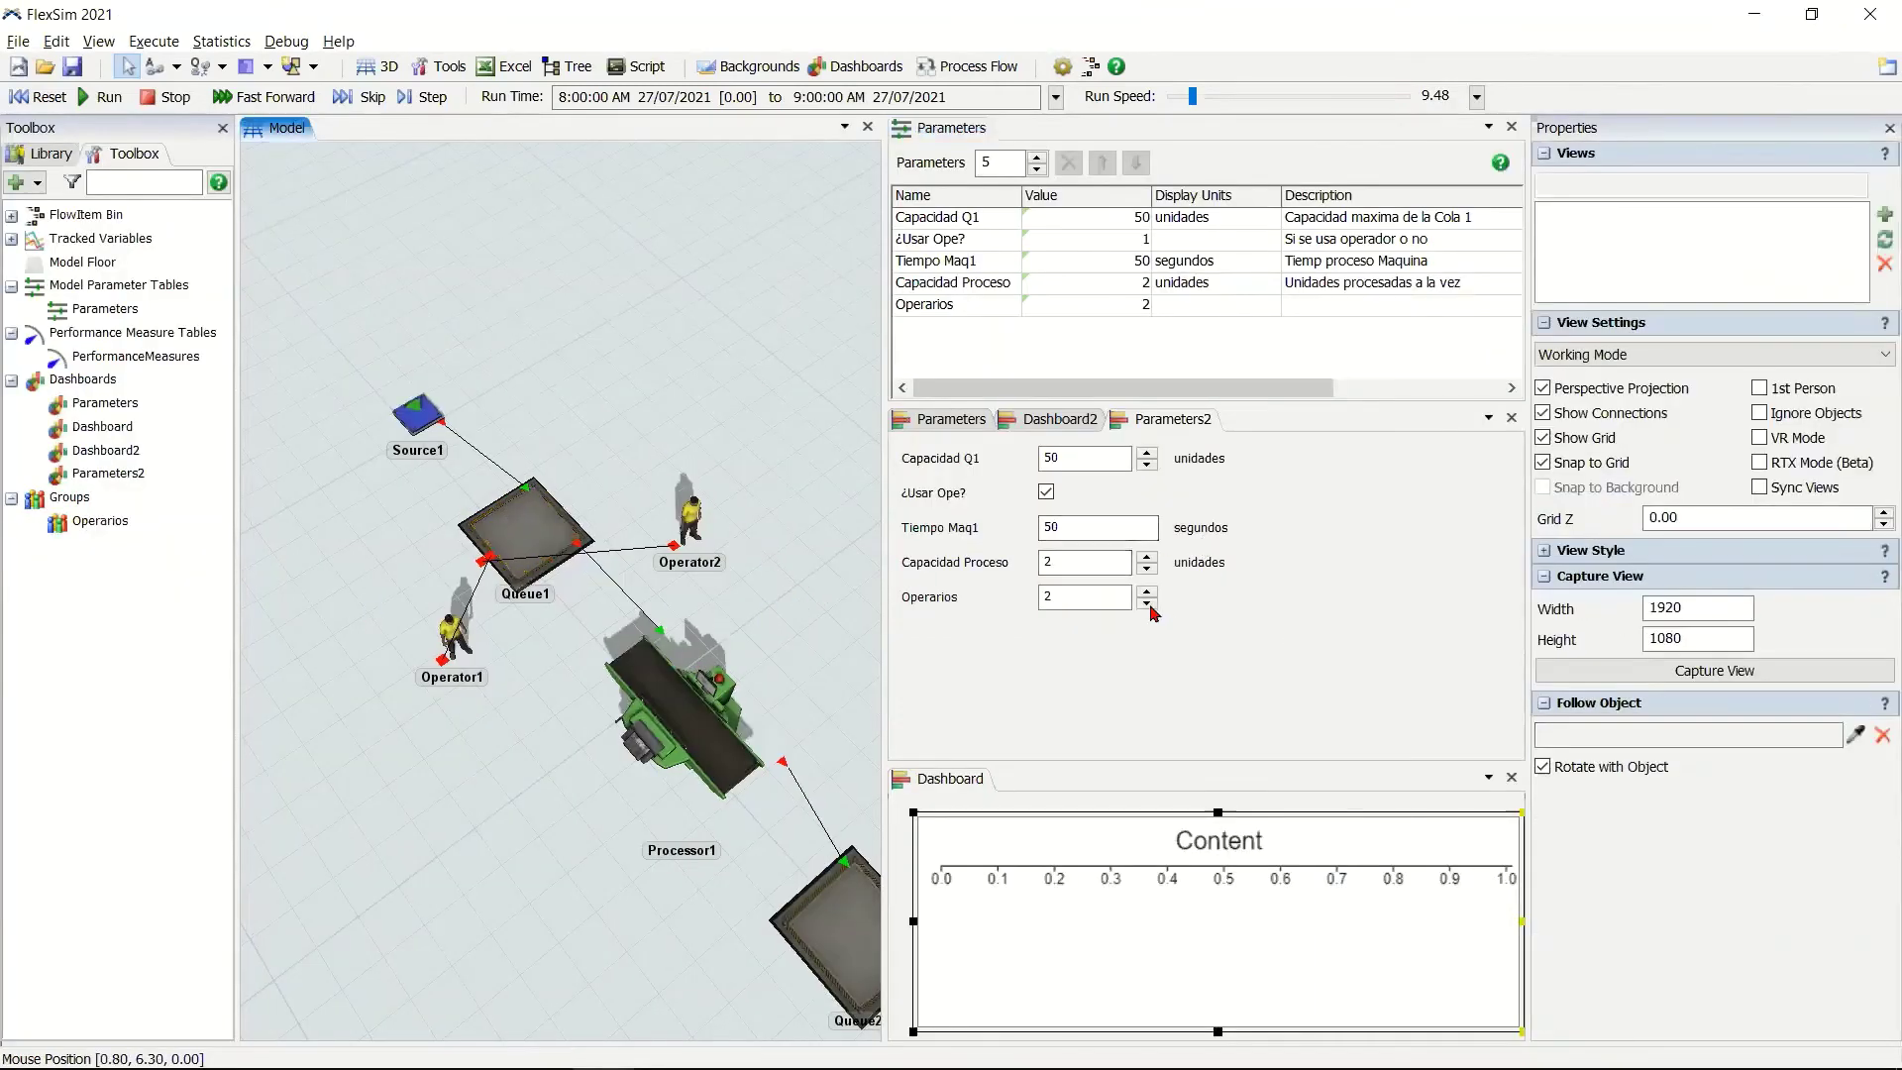
# Add three more Processors to the model, two on one side of Processor1 and one on its other side.
pyautogui.click(1147, 649)
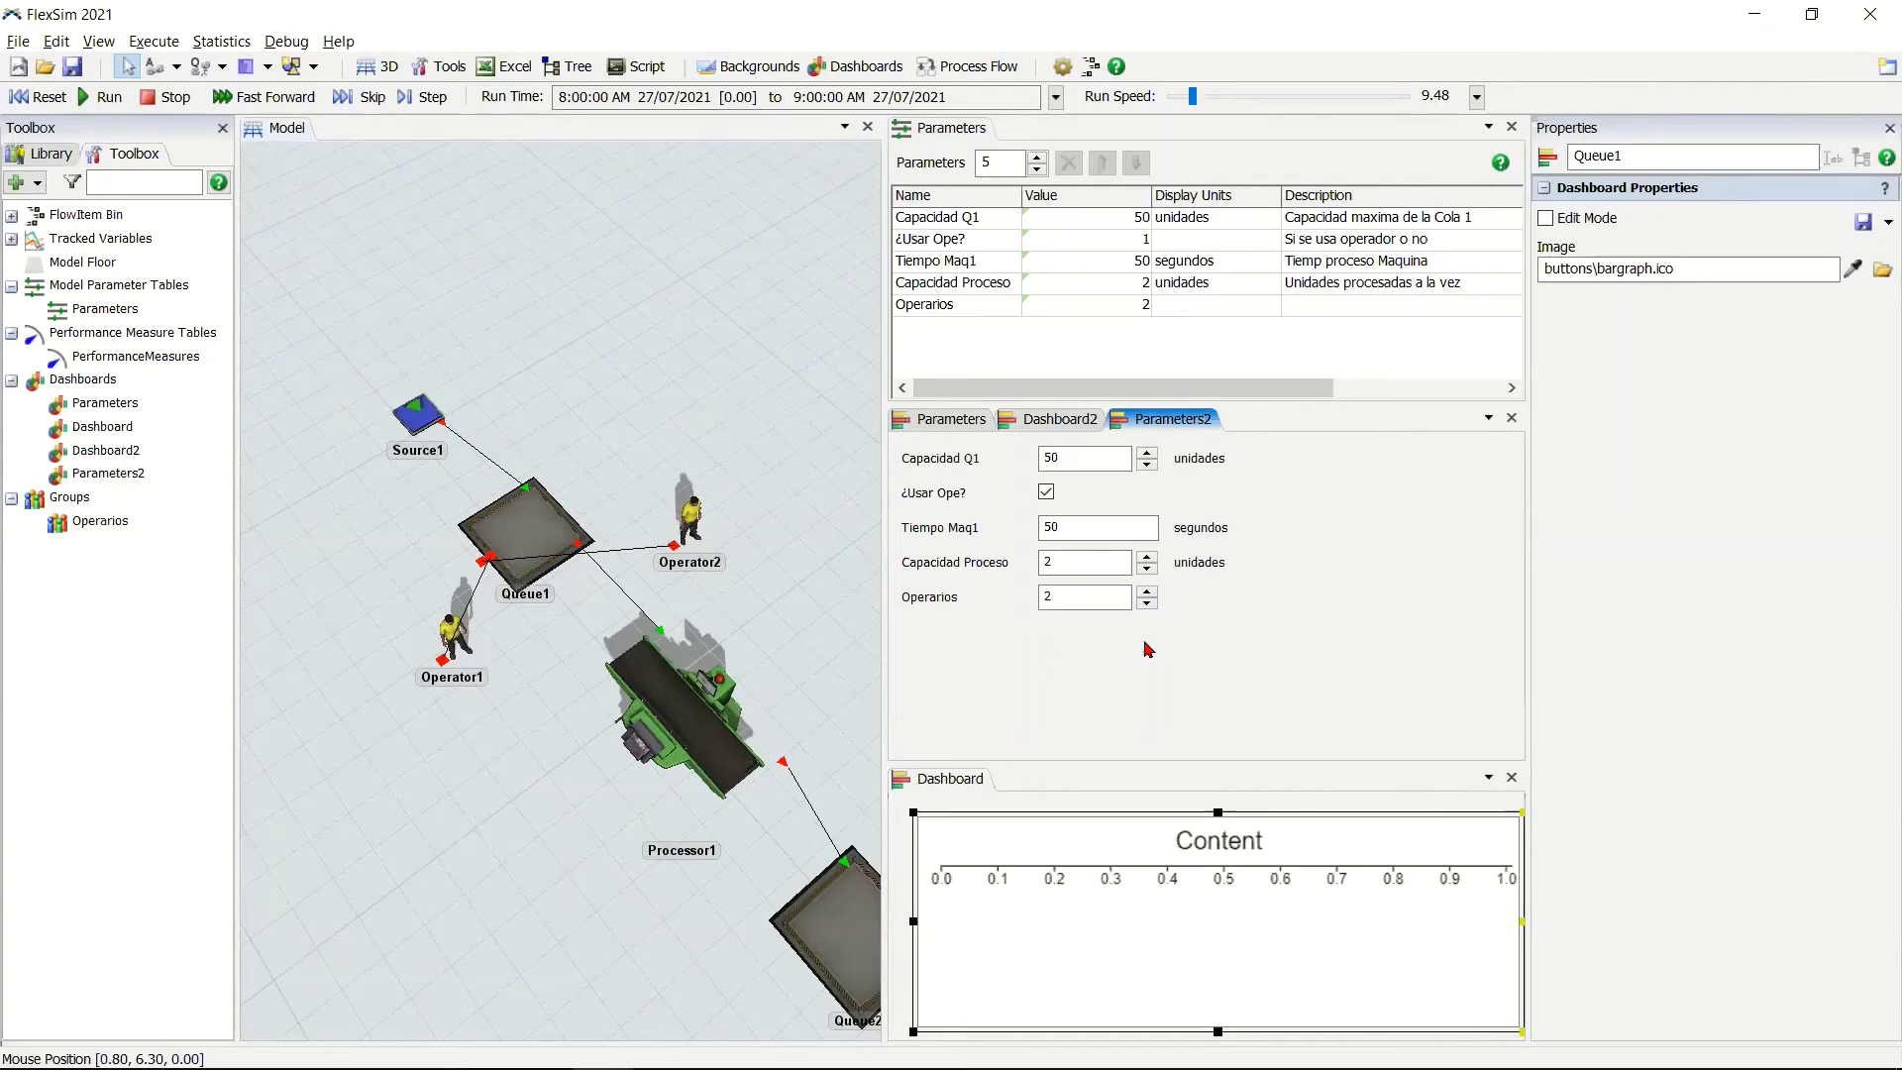
pyautogui.click(544, 807)
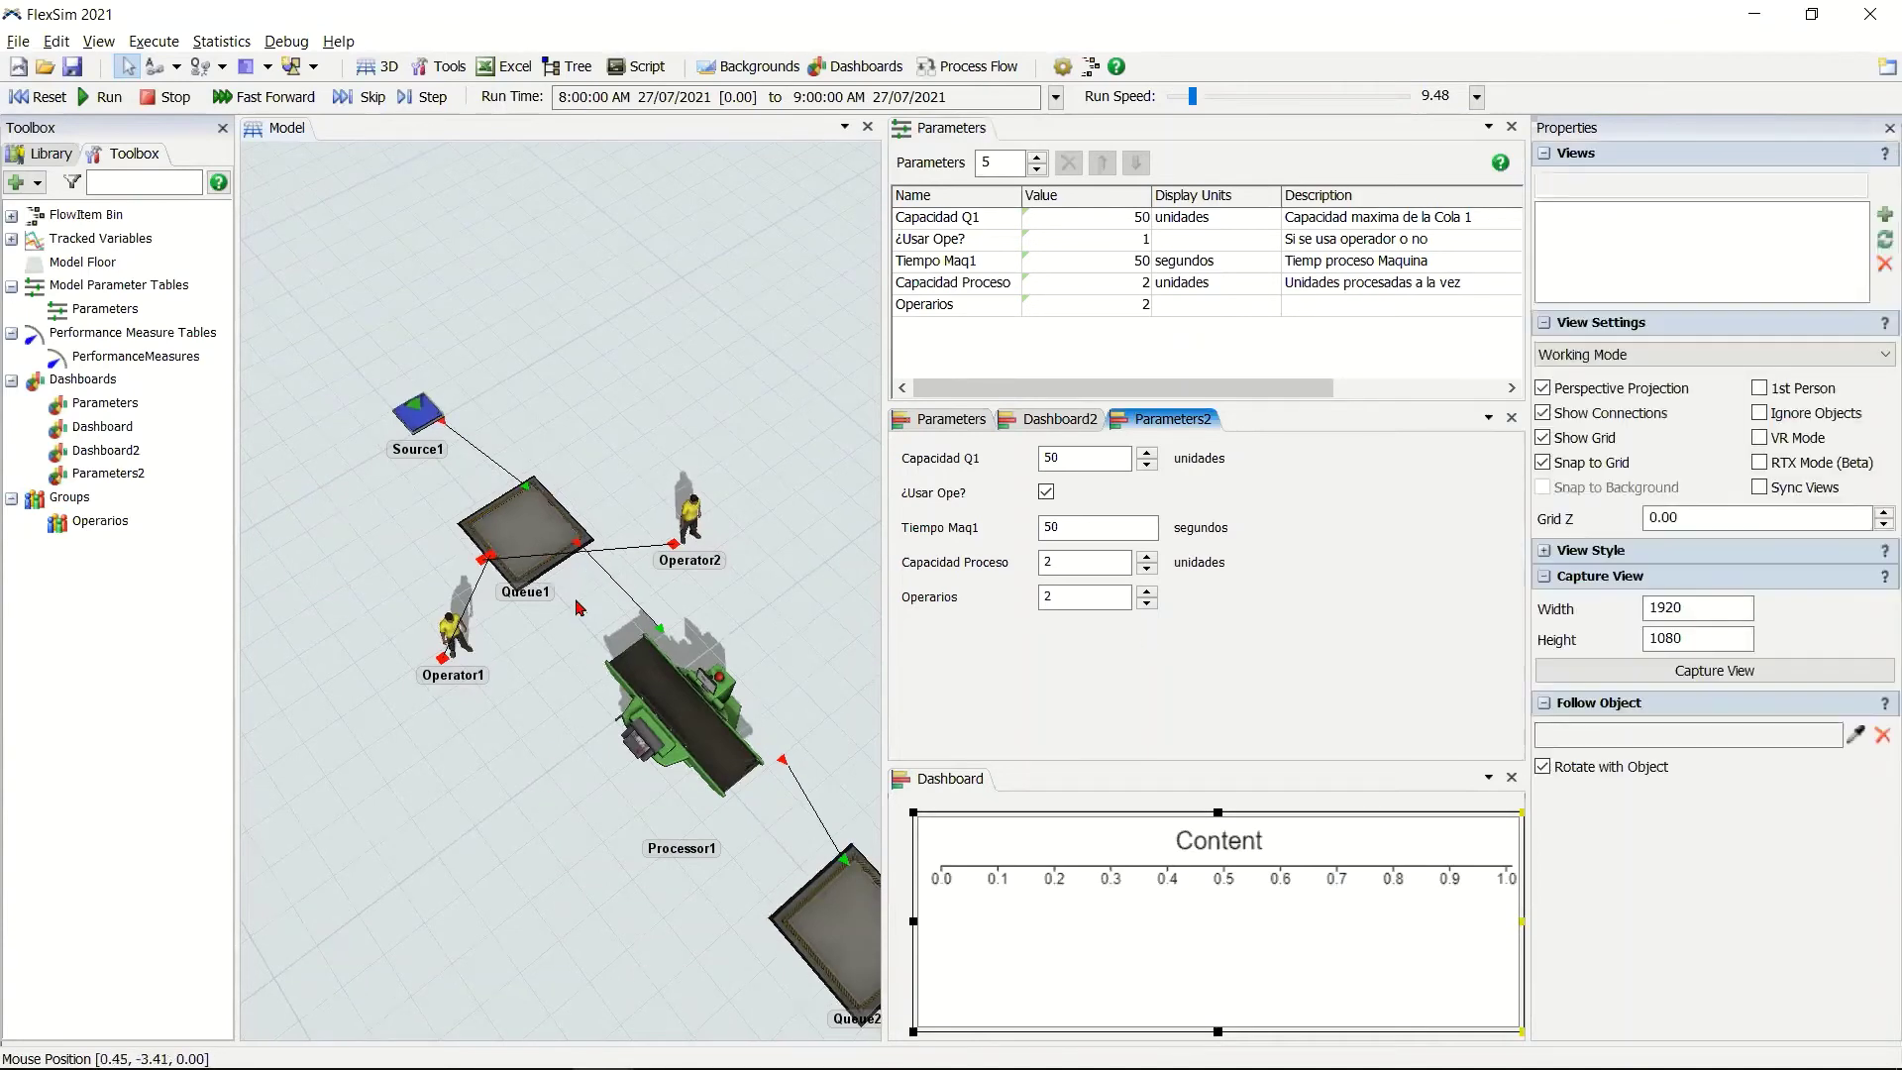
pyautogui.scroll(-2, 594, 597)
pyautogui.moveTo(592, 598); pyautogui.dragTo(615, 704, button='right')
pyautogui.scroll(-4, 615, 704)
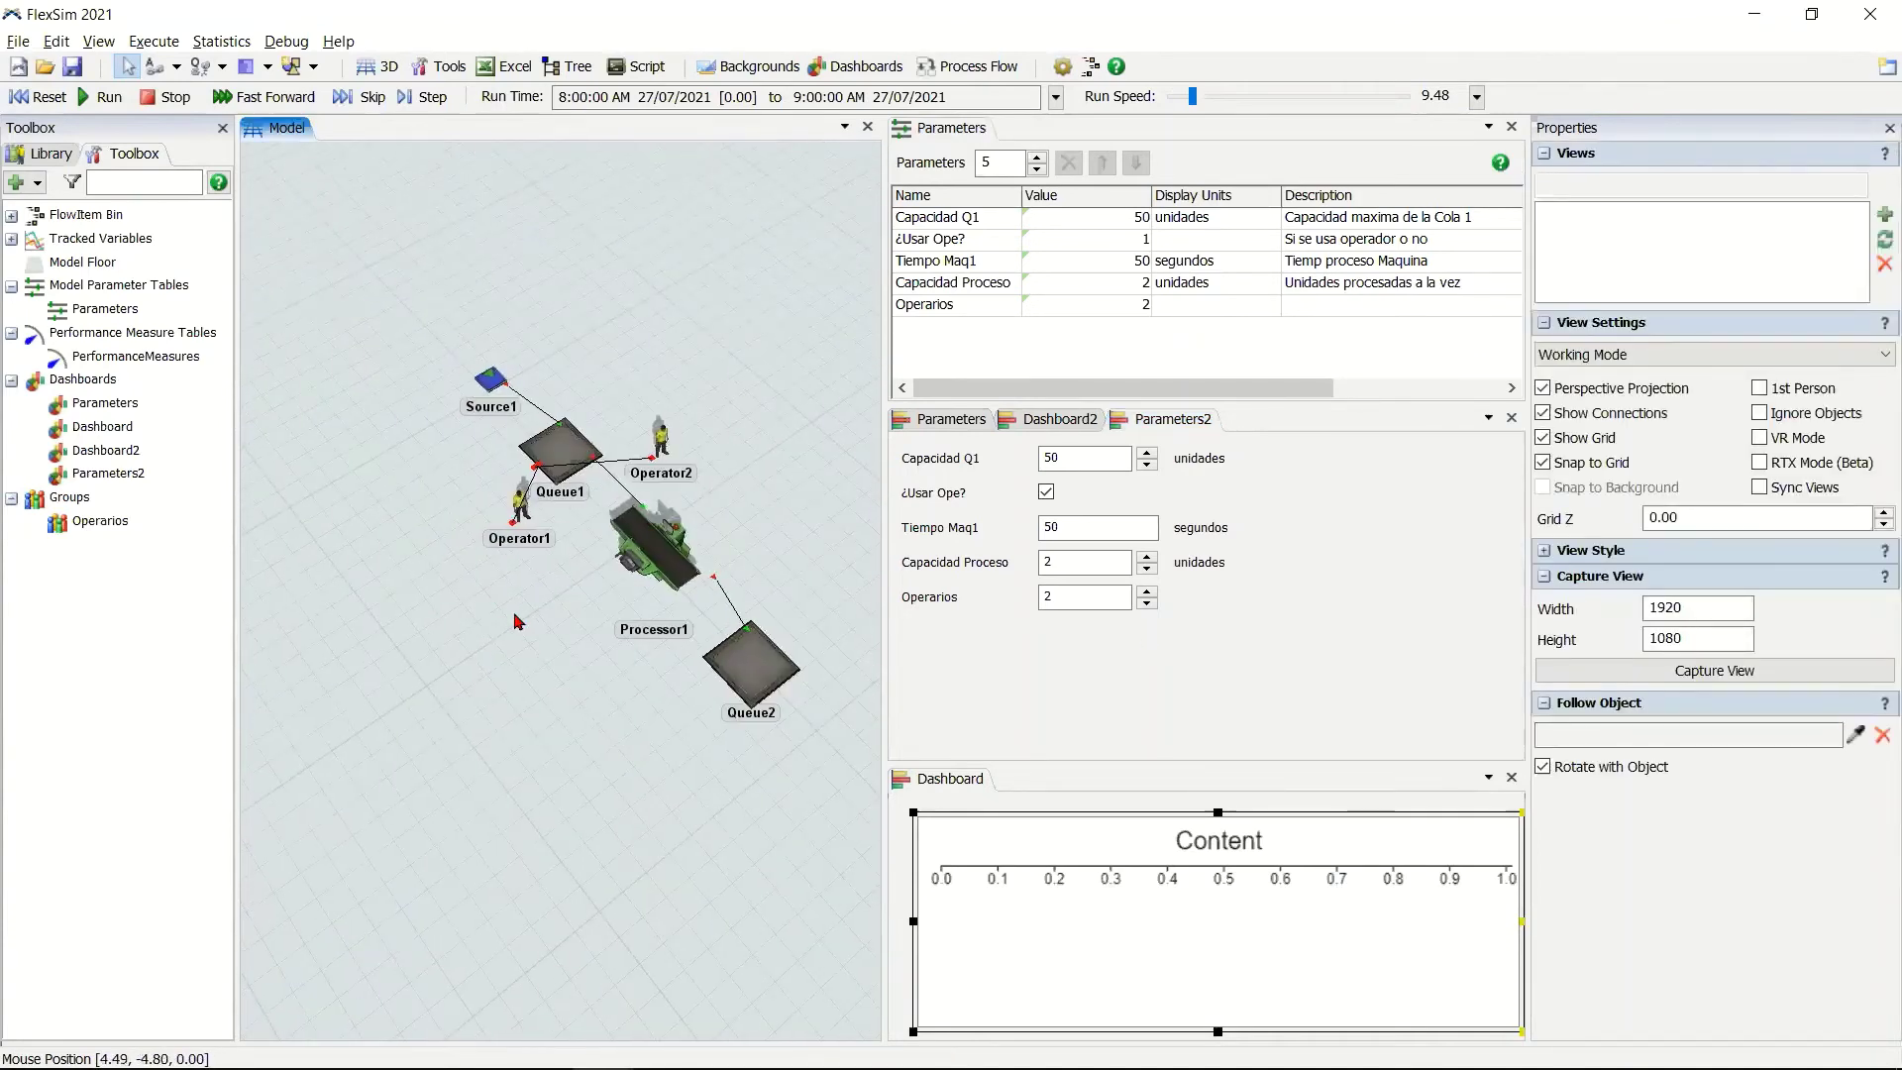
pyautogui.moveTo(514, 620); pyautogui.dragTo(649, 636, button='right')
pyautogui.scroll(8, 634, 653)
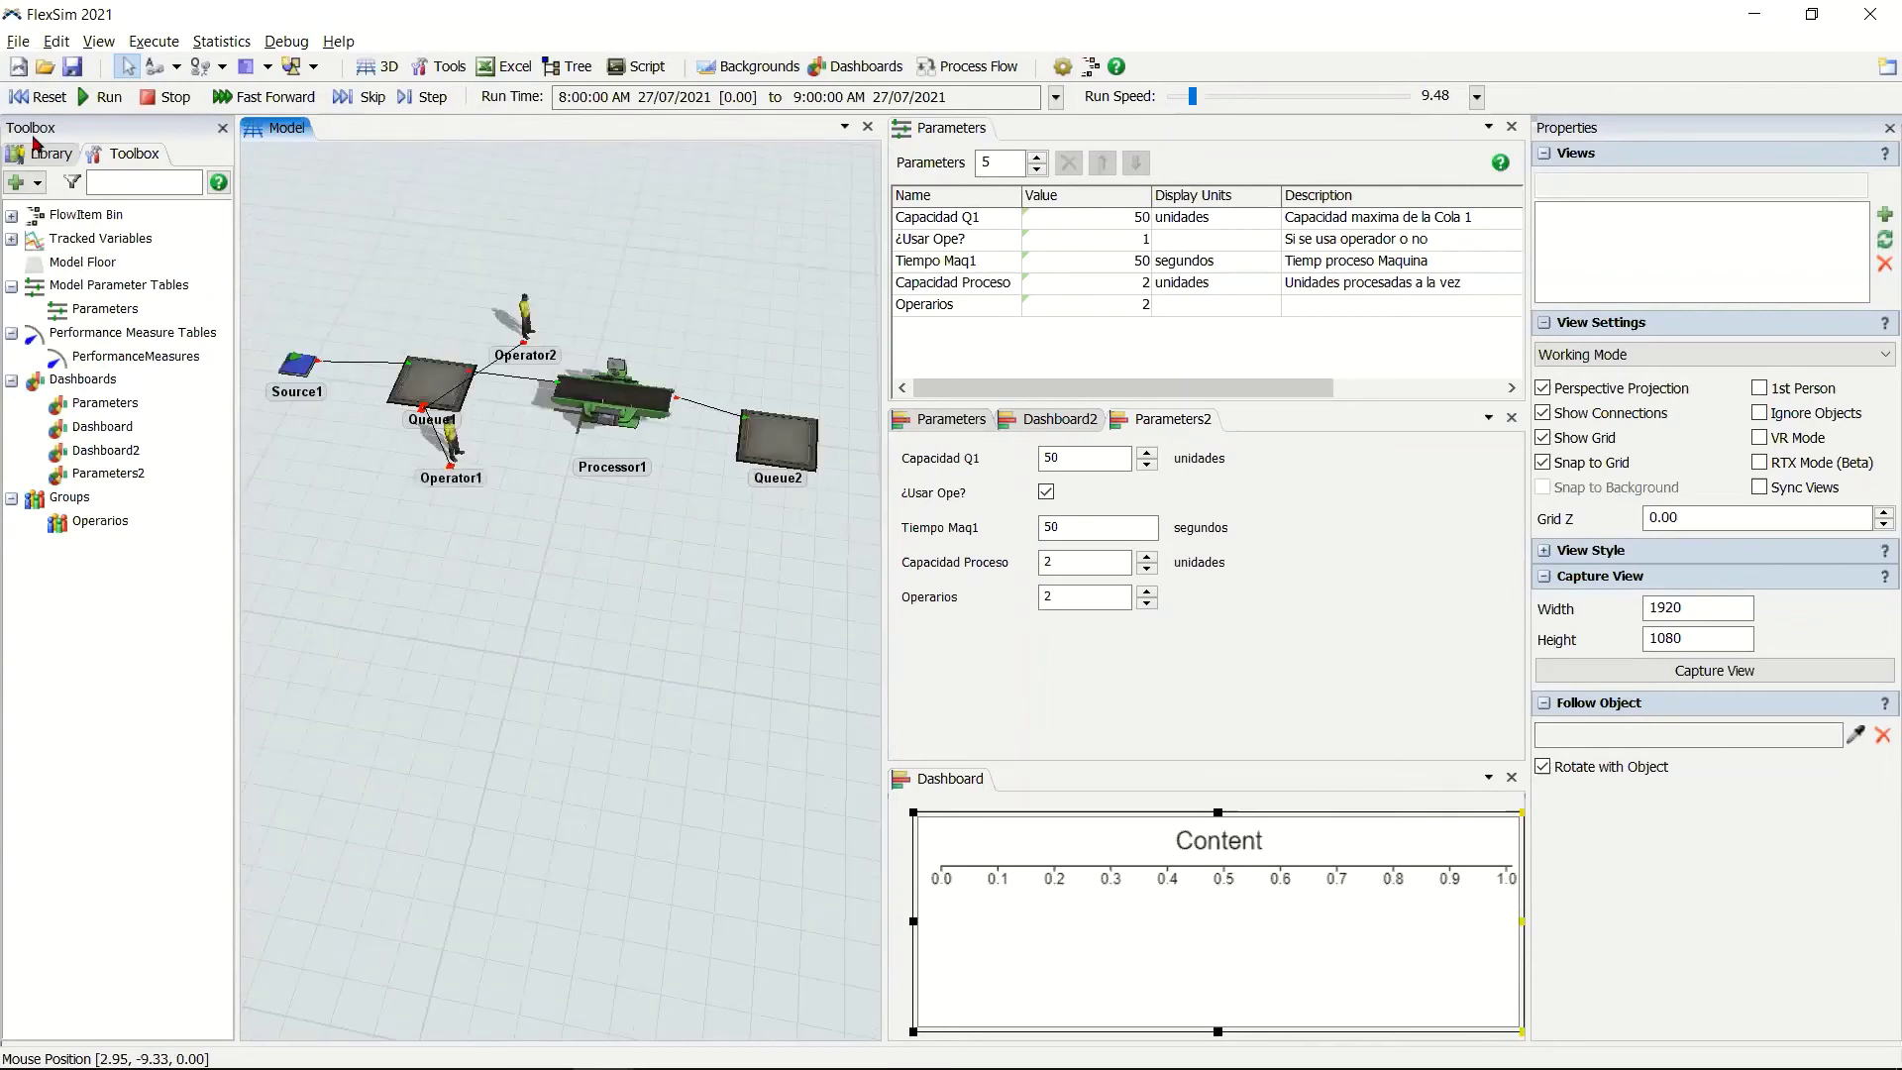
pyautogui.click(37, 155)
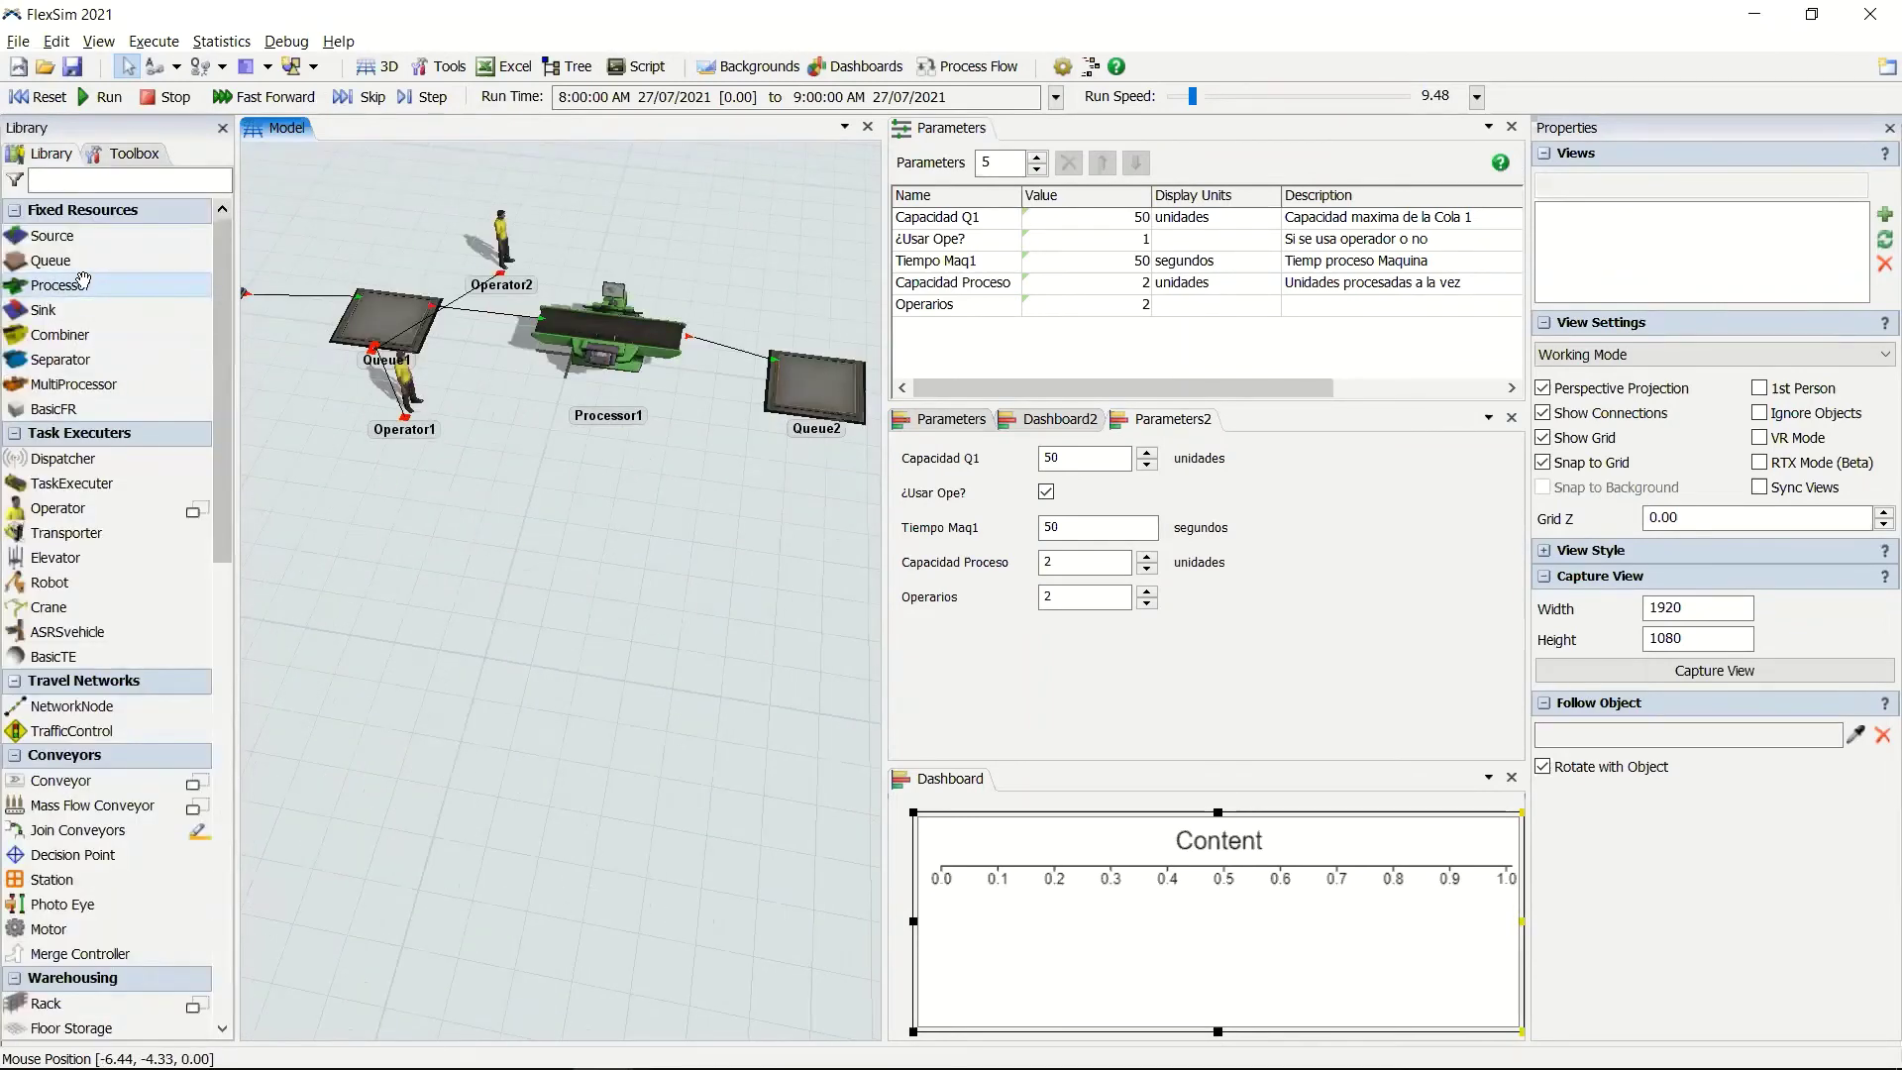
pyautogui.moveTo(83, 284); pyautogui.dragTo(524, 583)
pyautogui.click(524, 584)
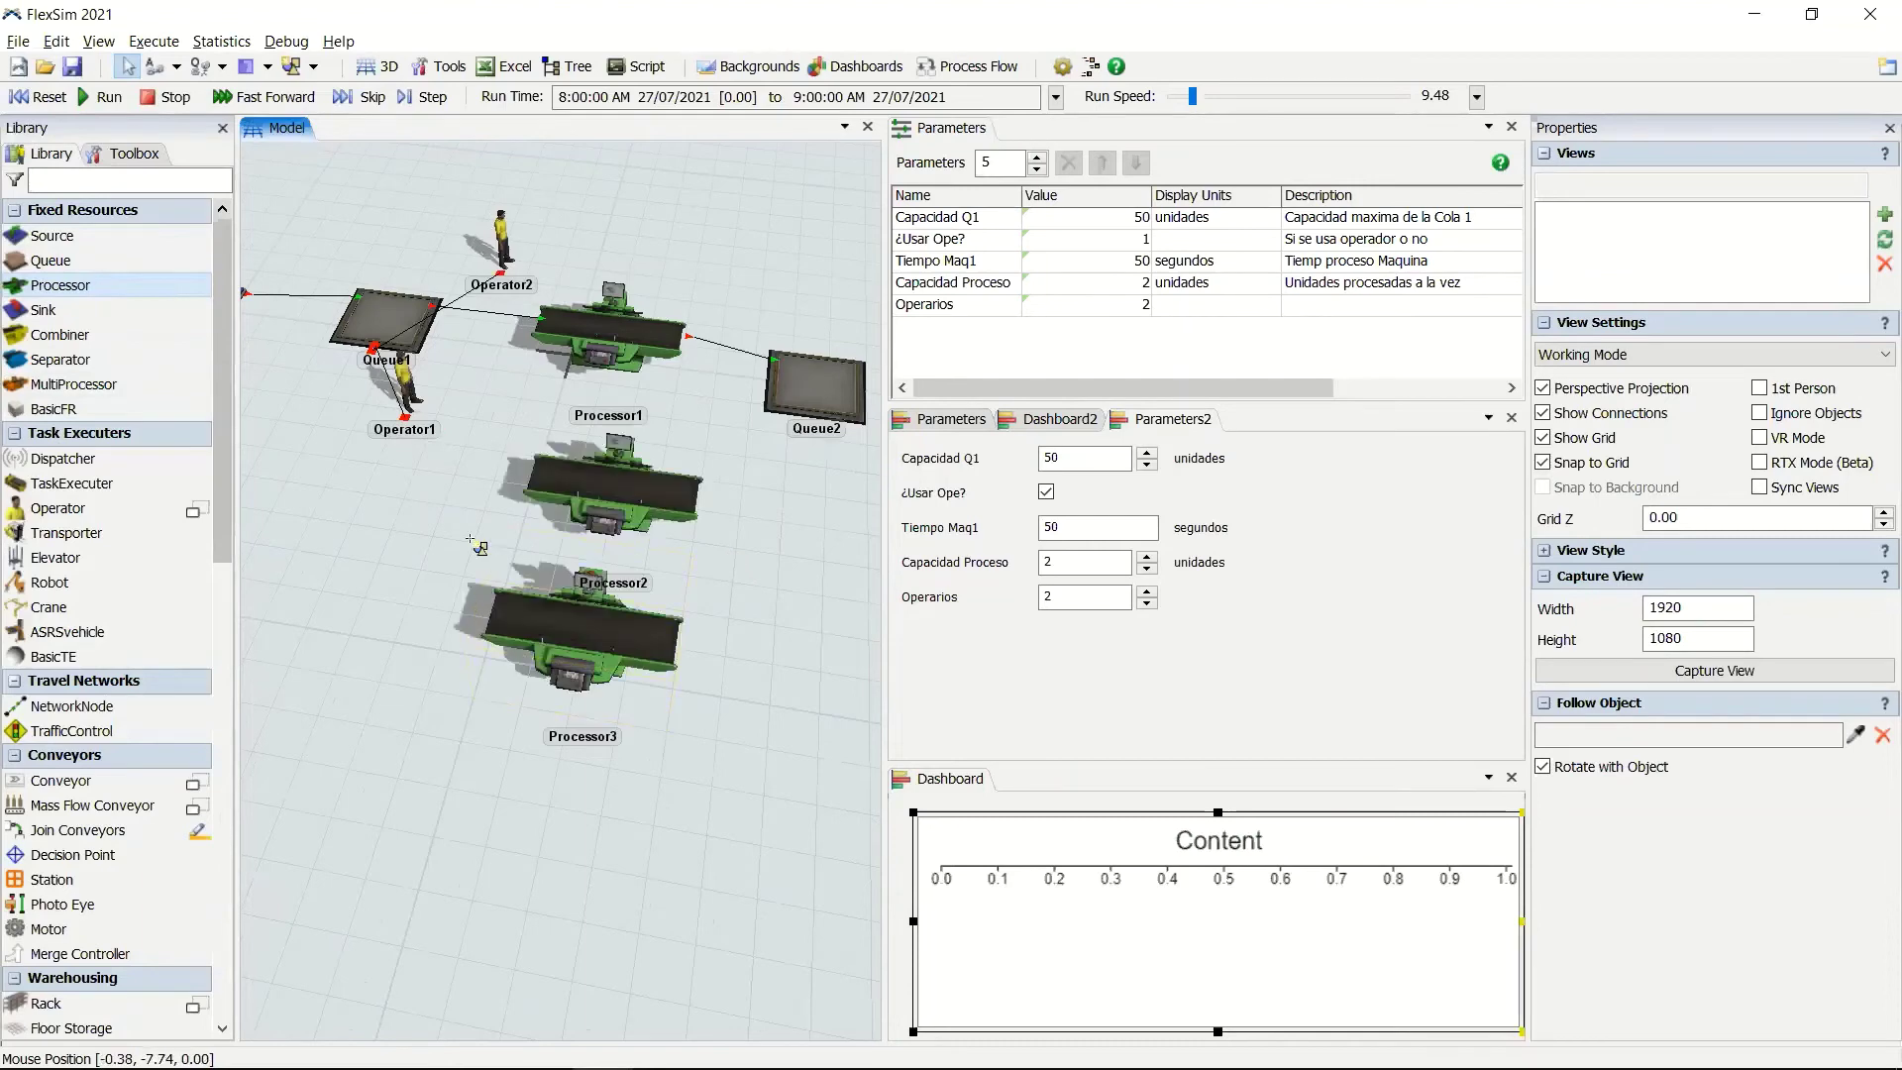
pyautogui.moveTo(605, 260); pyautogui.dragTo(574, 445)
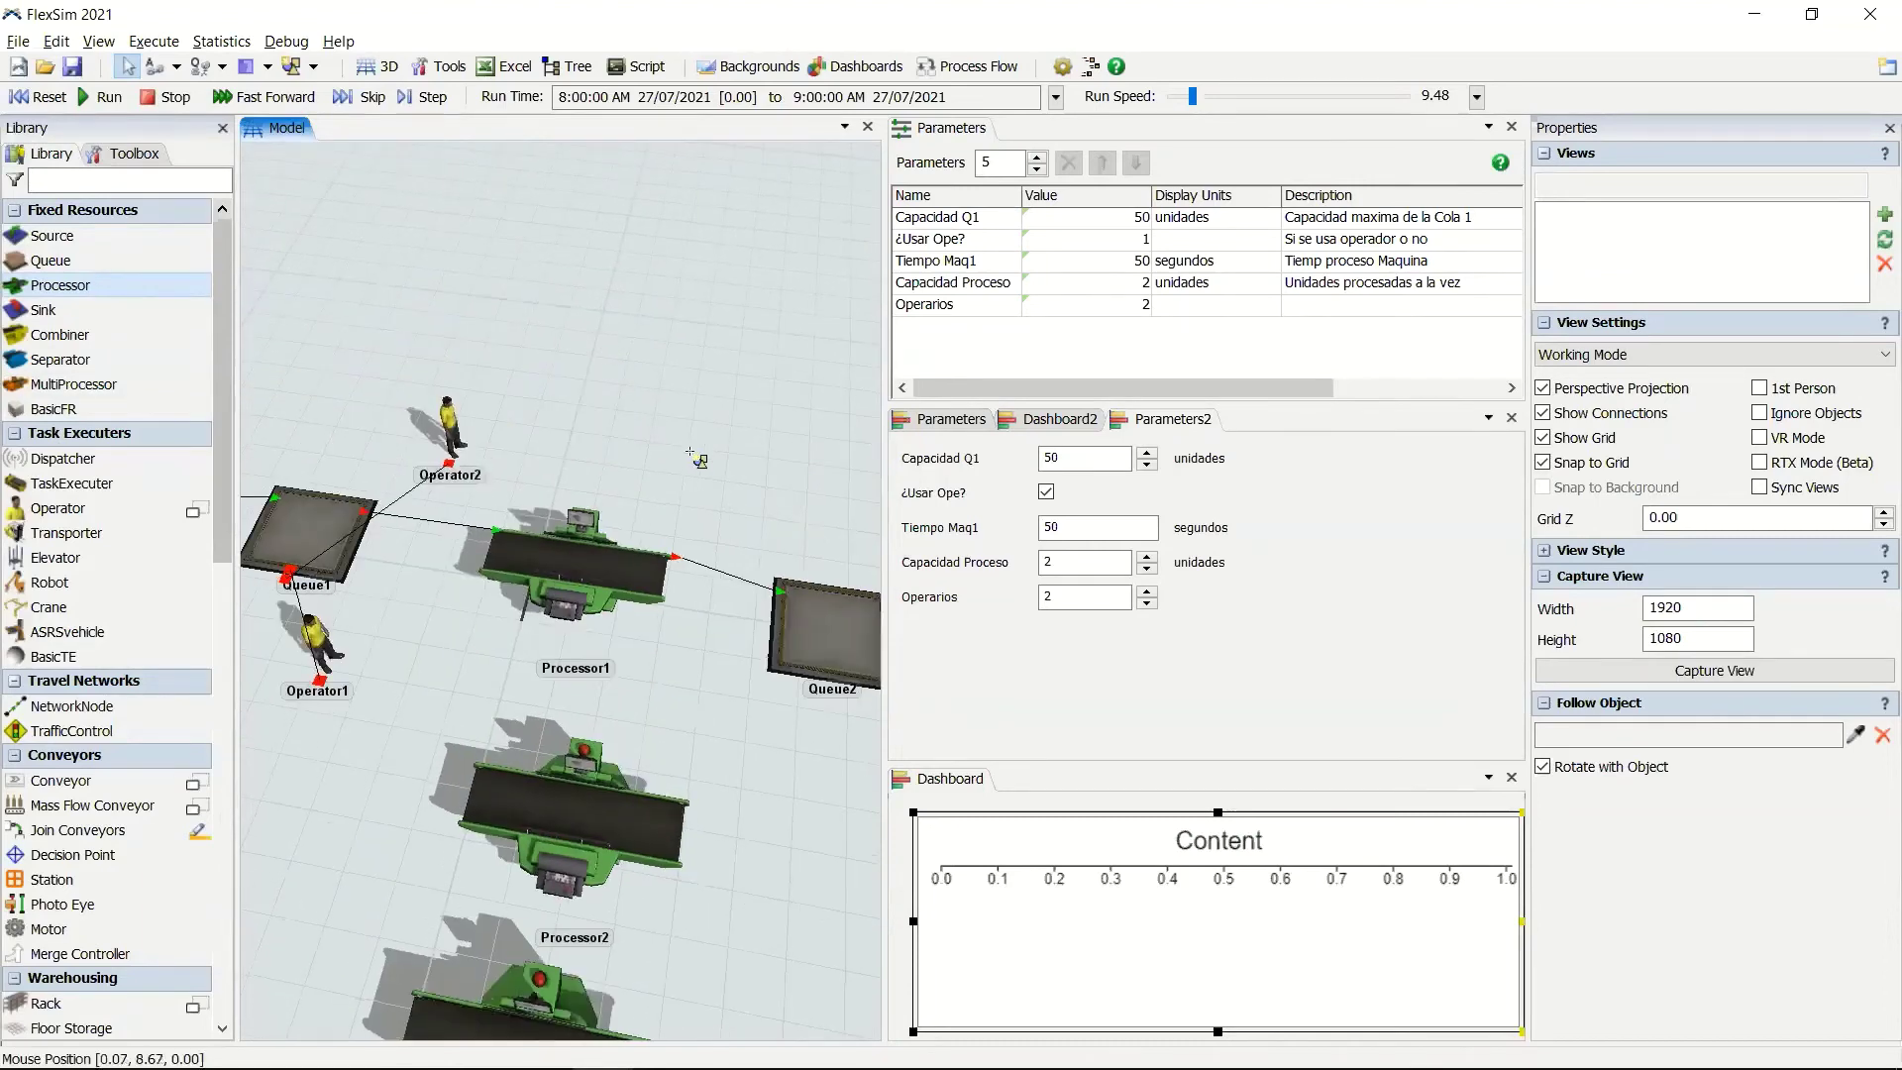
pyautogui.click(653, 349)
pyautogui.press('Escape')
pyautogui.moveTo(708, 386); pyautogui.dragTo(626, 346)
pyautogui.scroll(-2, 625, 350)
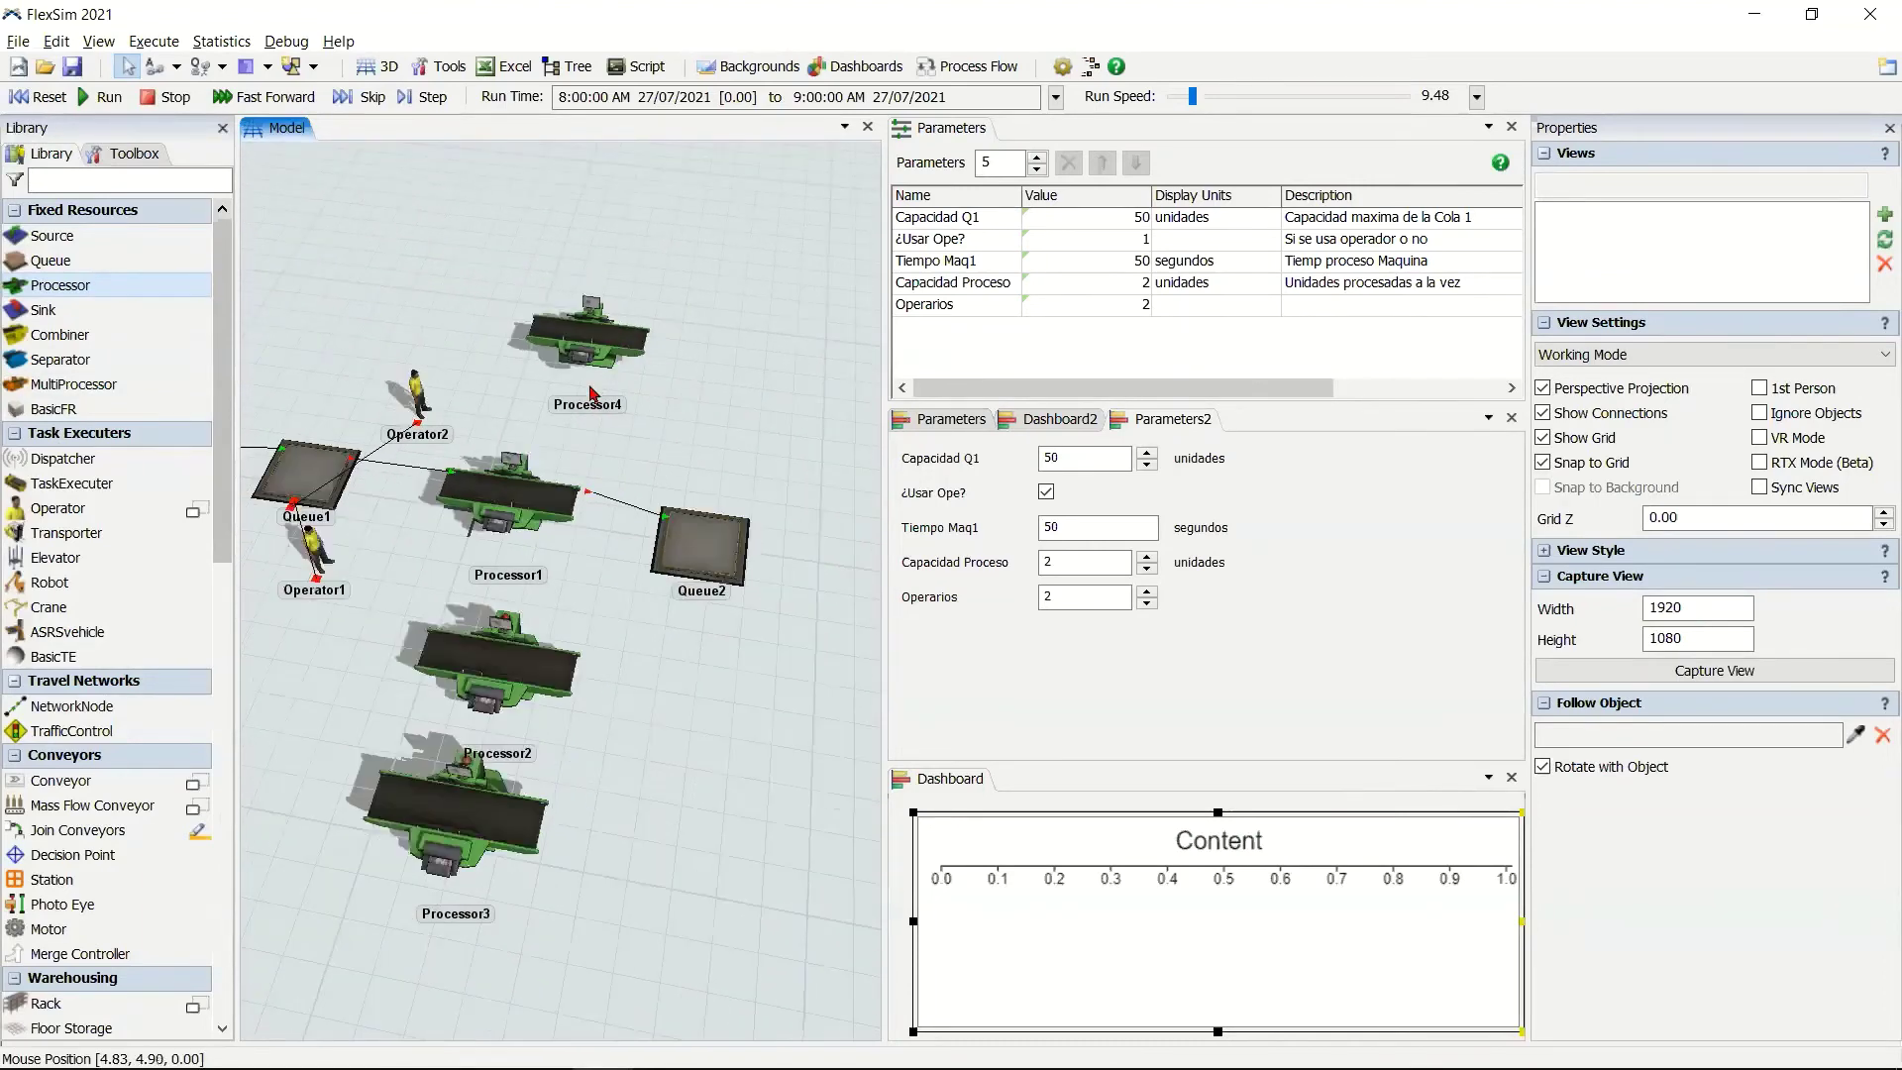
# Put the four Processors into a new object group named Maquinas.
pyautogui.keyDown('shift'); pyautogui.click(587, 331); pyautogui.keyUp('shift')
pyautogui.keyDown('shift'); pyautogui.click(505, 490); pyautogui.keyUp('shift')
pyautogui.keyDown('shift'); pyautogui.click(543, 672); pyautogui.keyUp('shift')
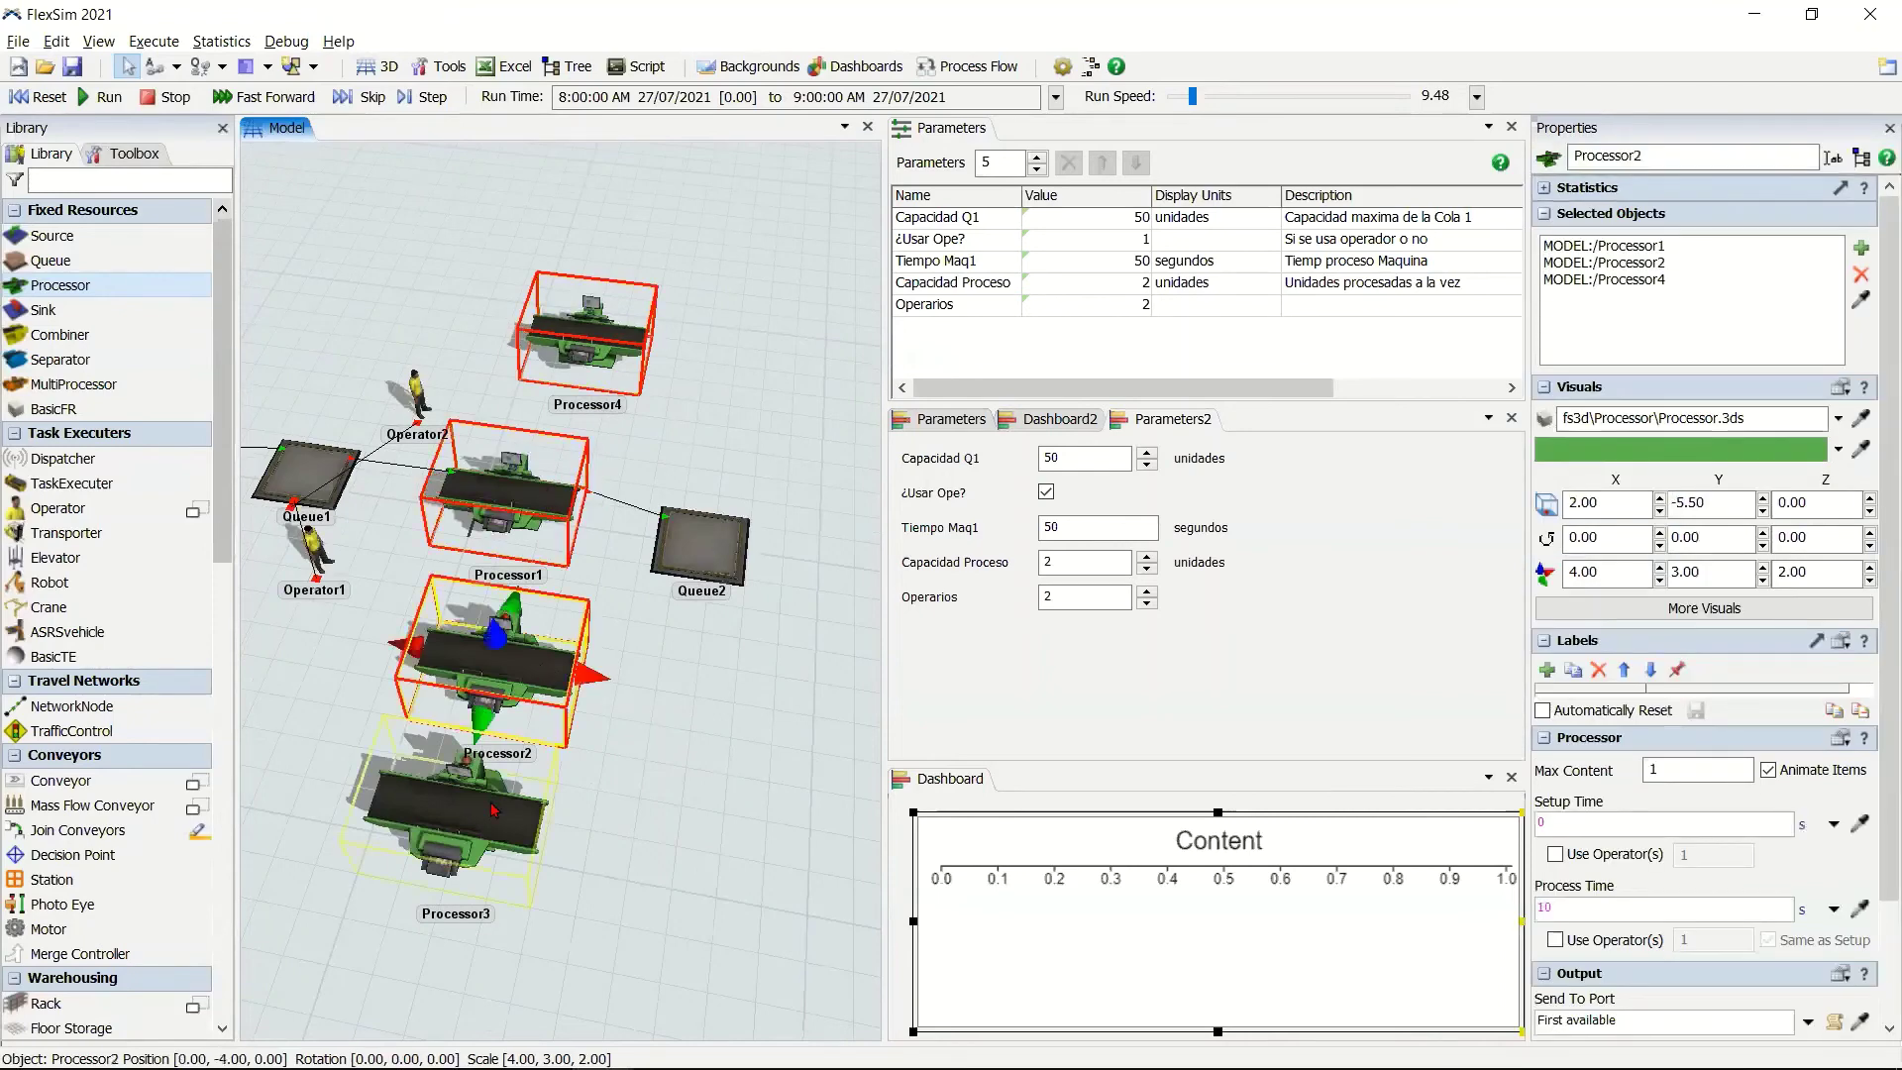
pyautogui.keyDown('shift'); pyautogui.click(496, 811); pyautogui.keyUp('shift')
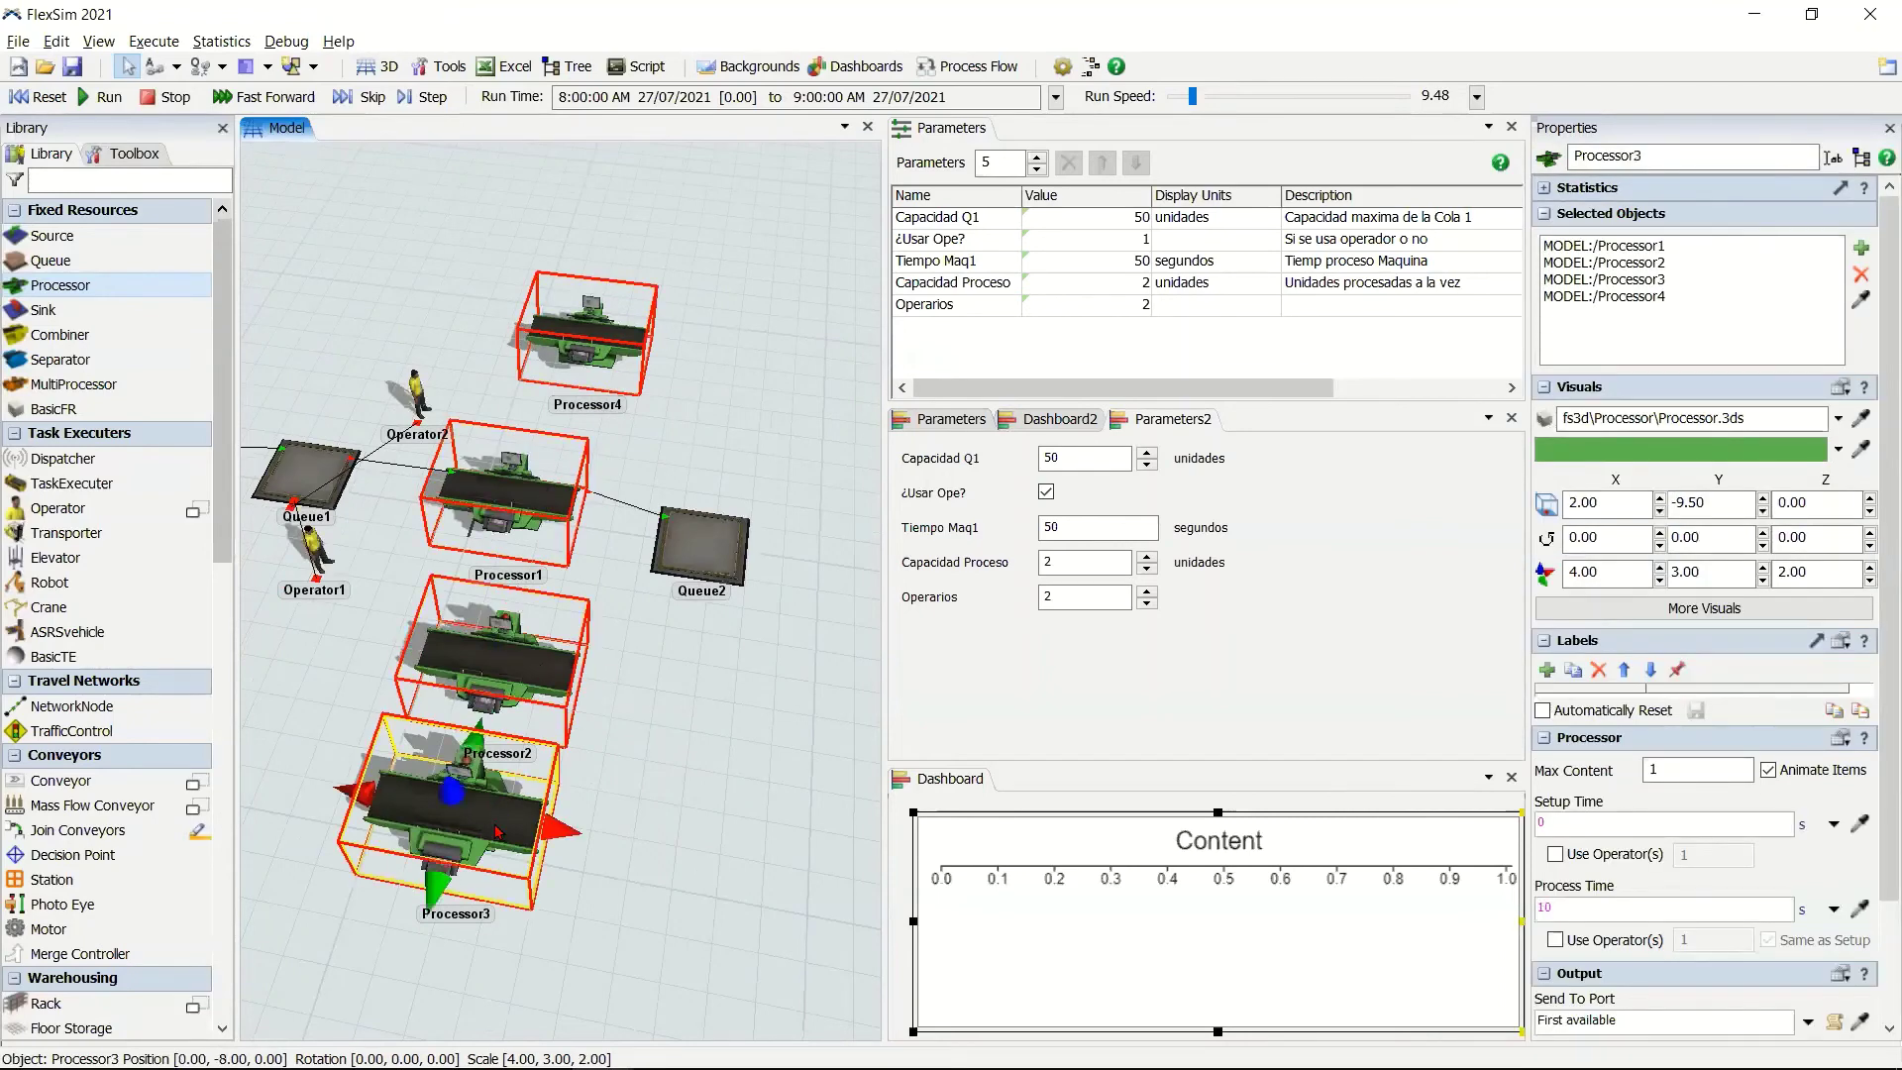
pyautogui.rightClick(495, 830)
pyautogui.moveTo(614, 915)
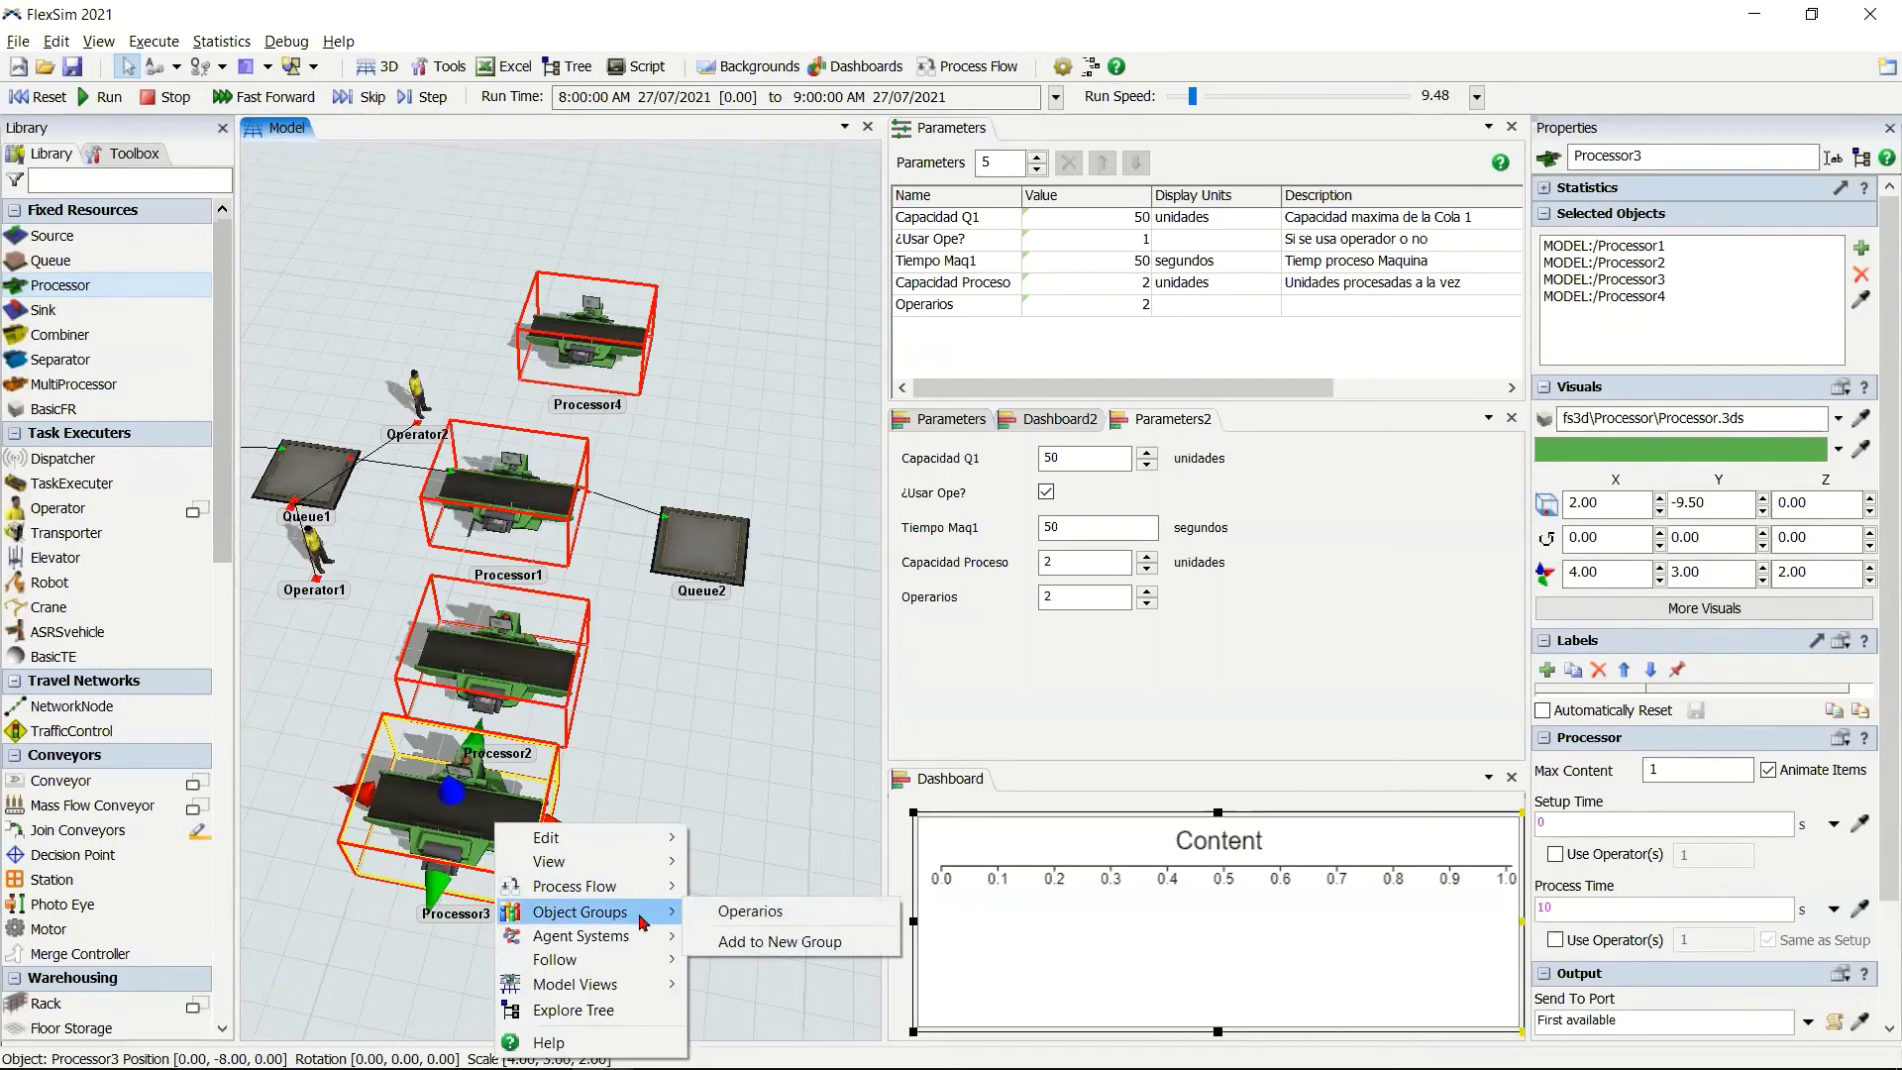
pyautogui.click(818, 953)
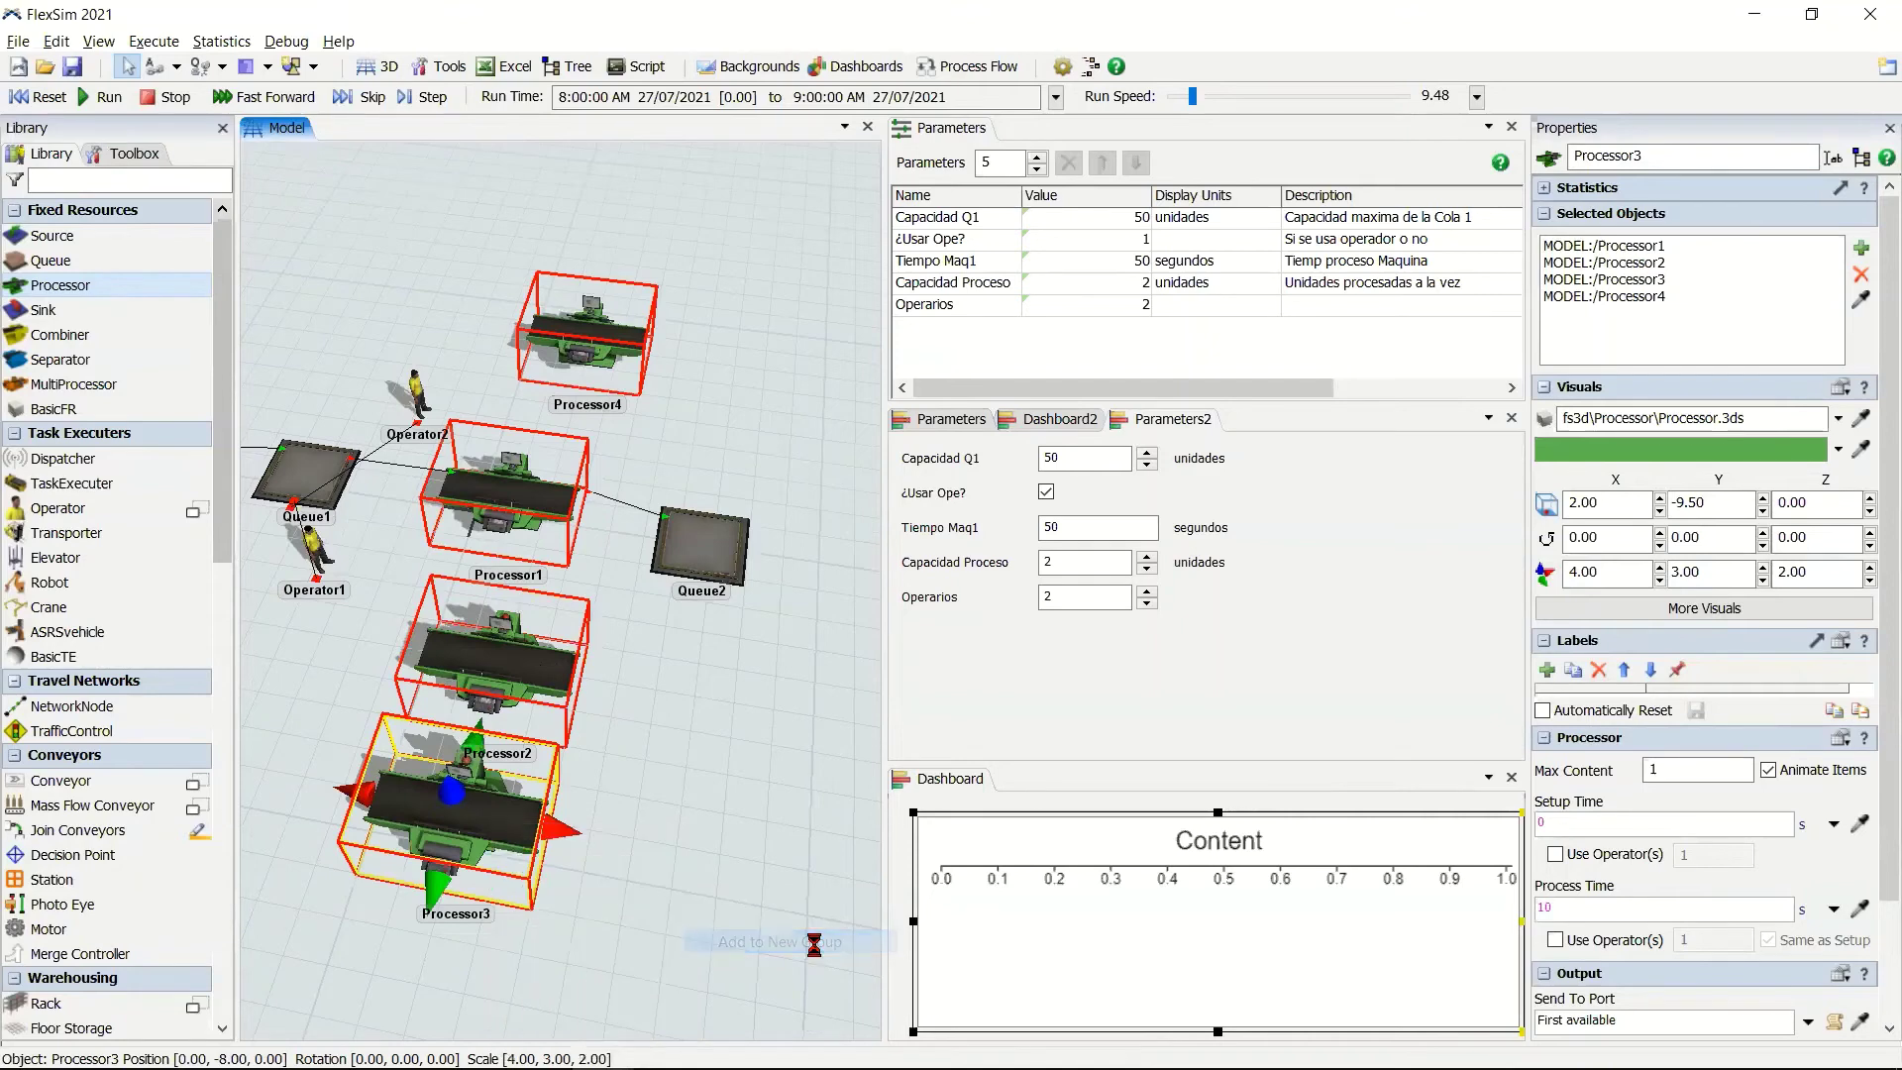
pyautogui.moveTo(577, 148); pyautogui.dragTo(526, 458)
pyautogui.doubleClick(539, 474)
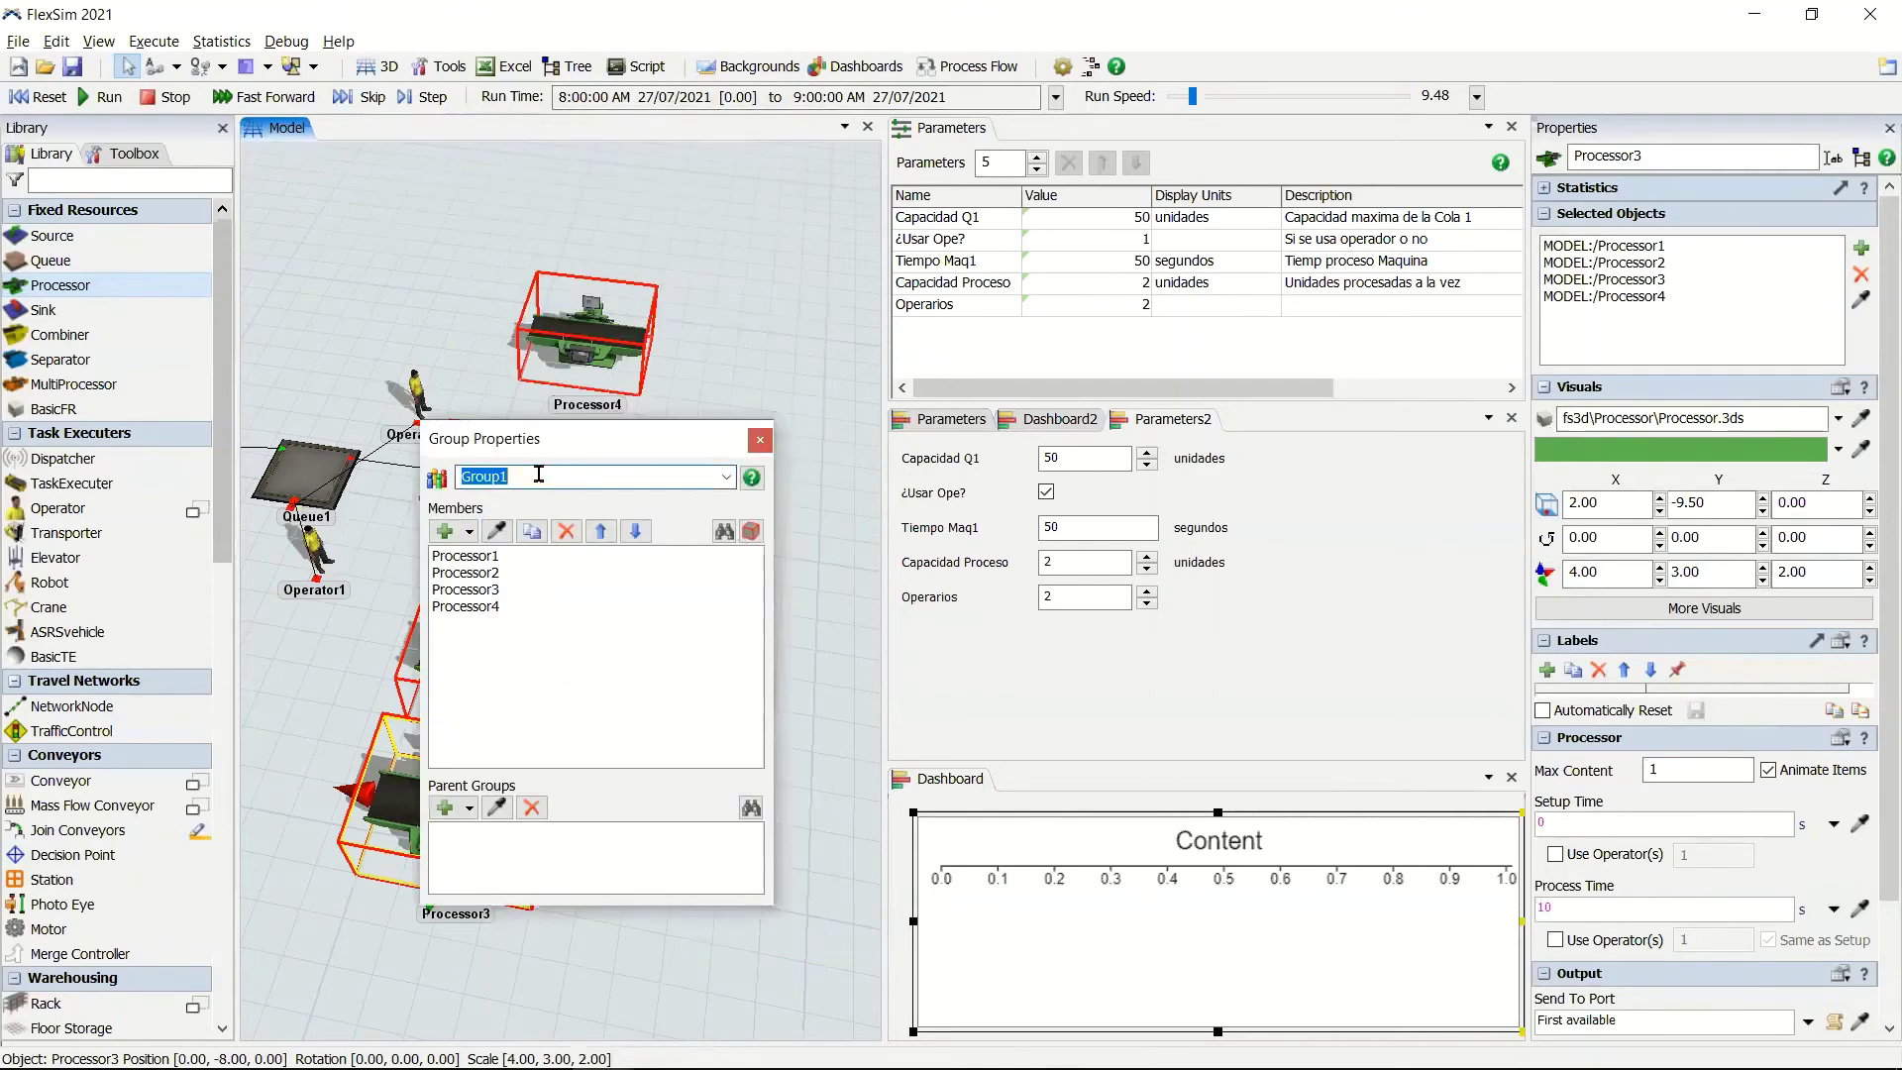
pyautogui.write('Mau')
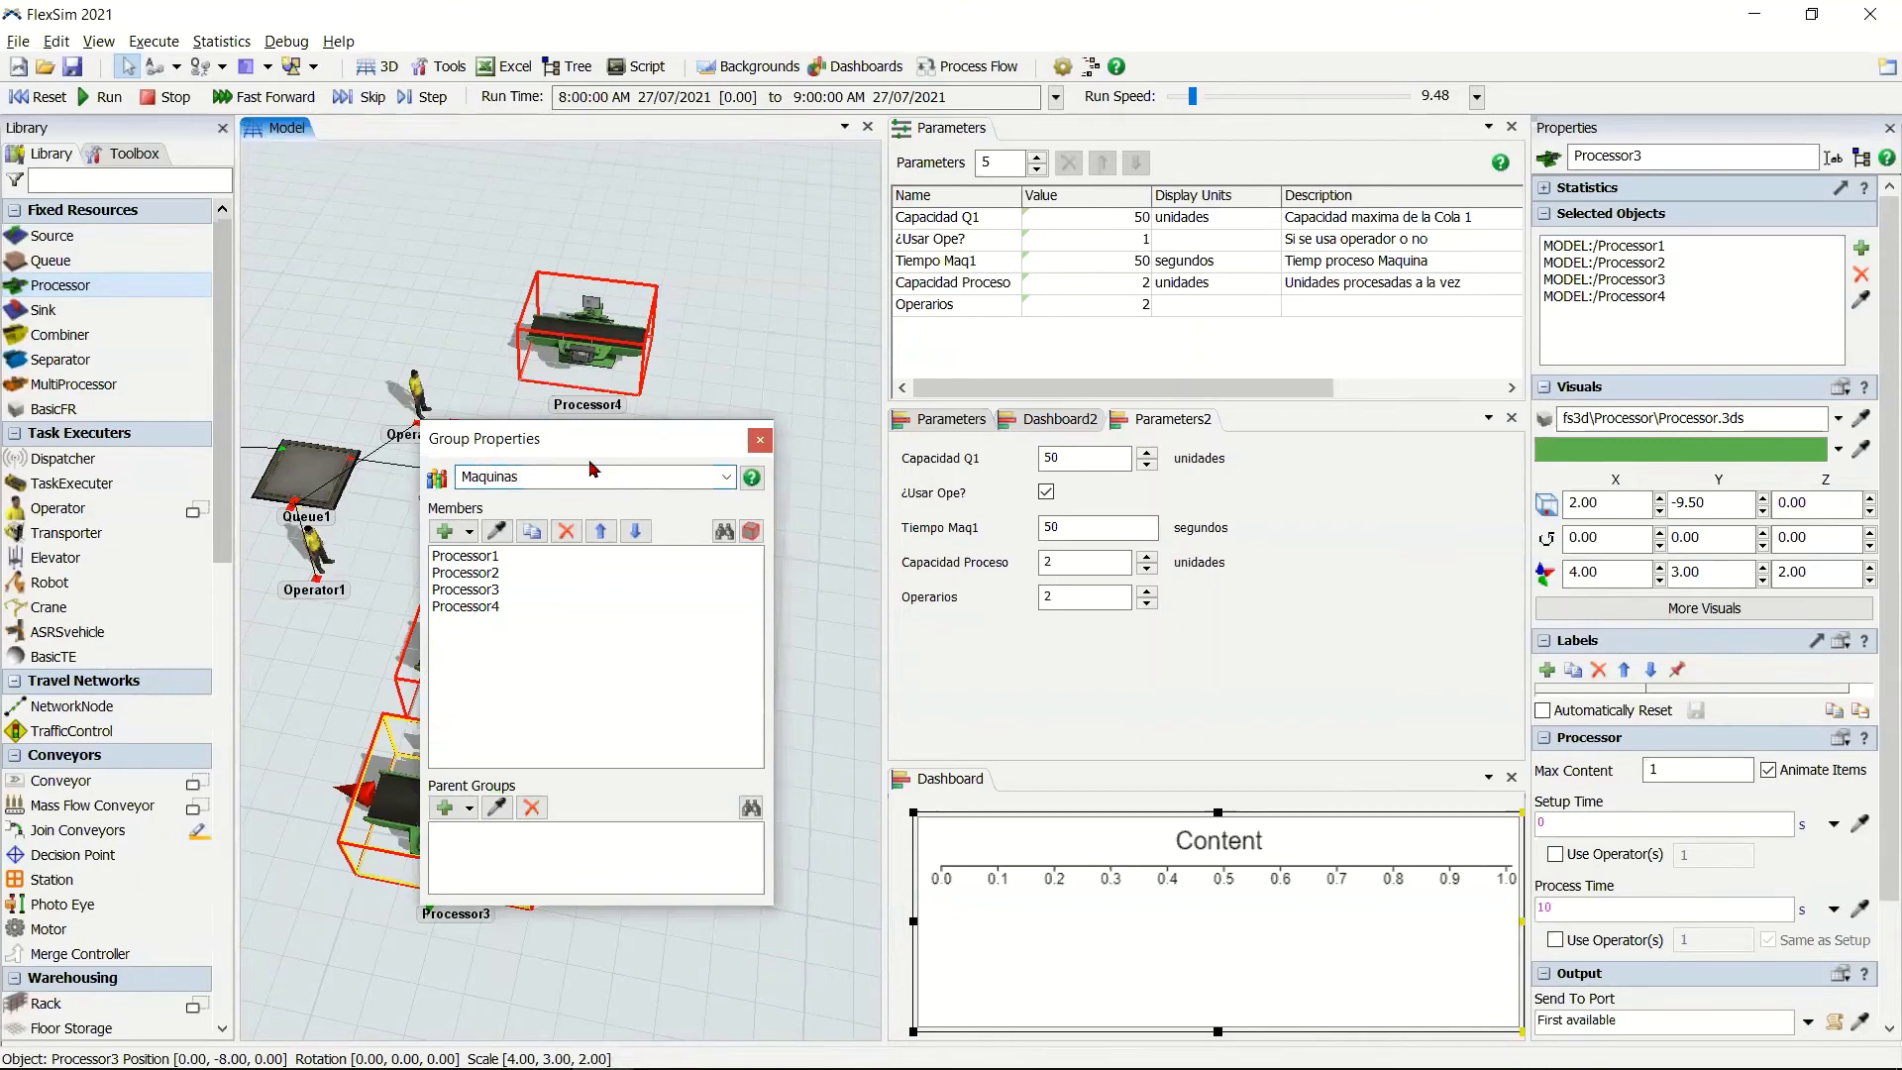
pyautogui.click(756, 445)
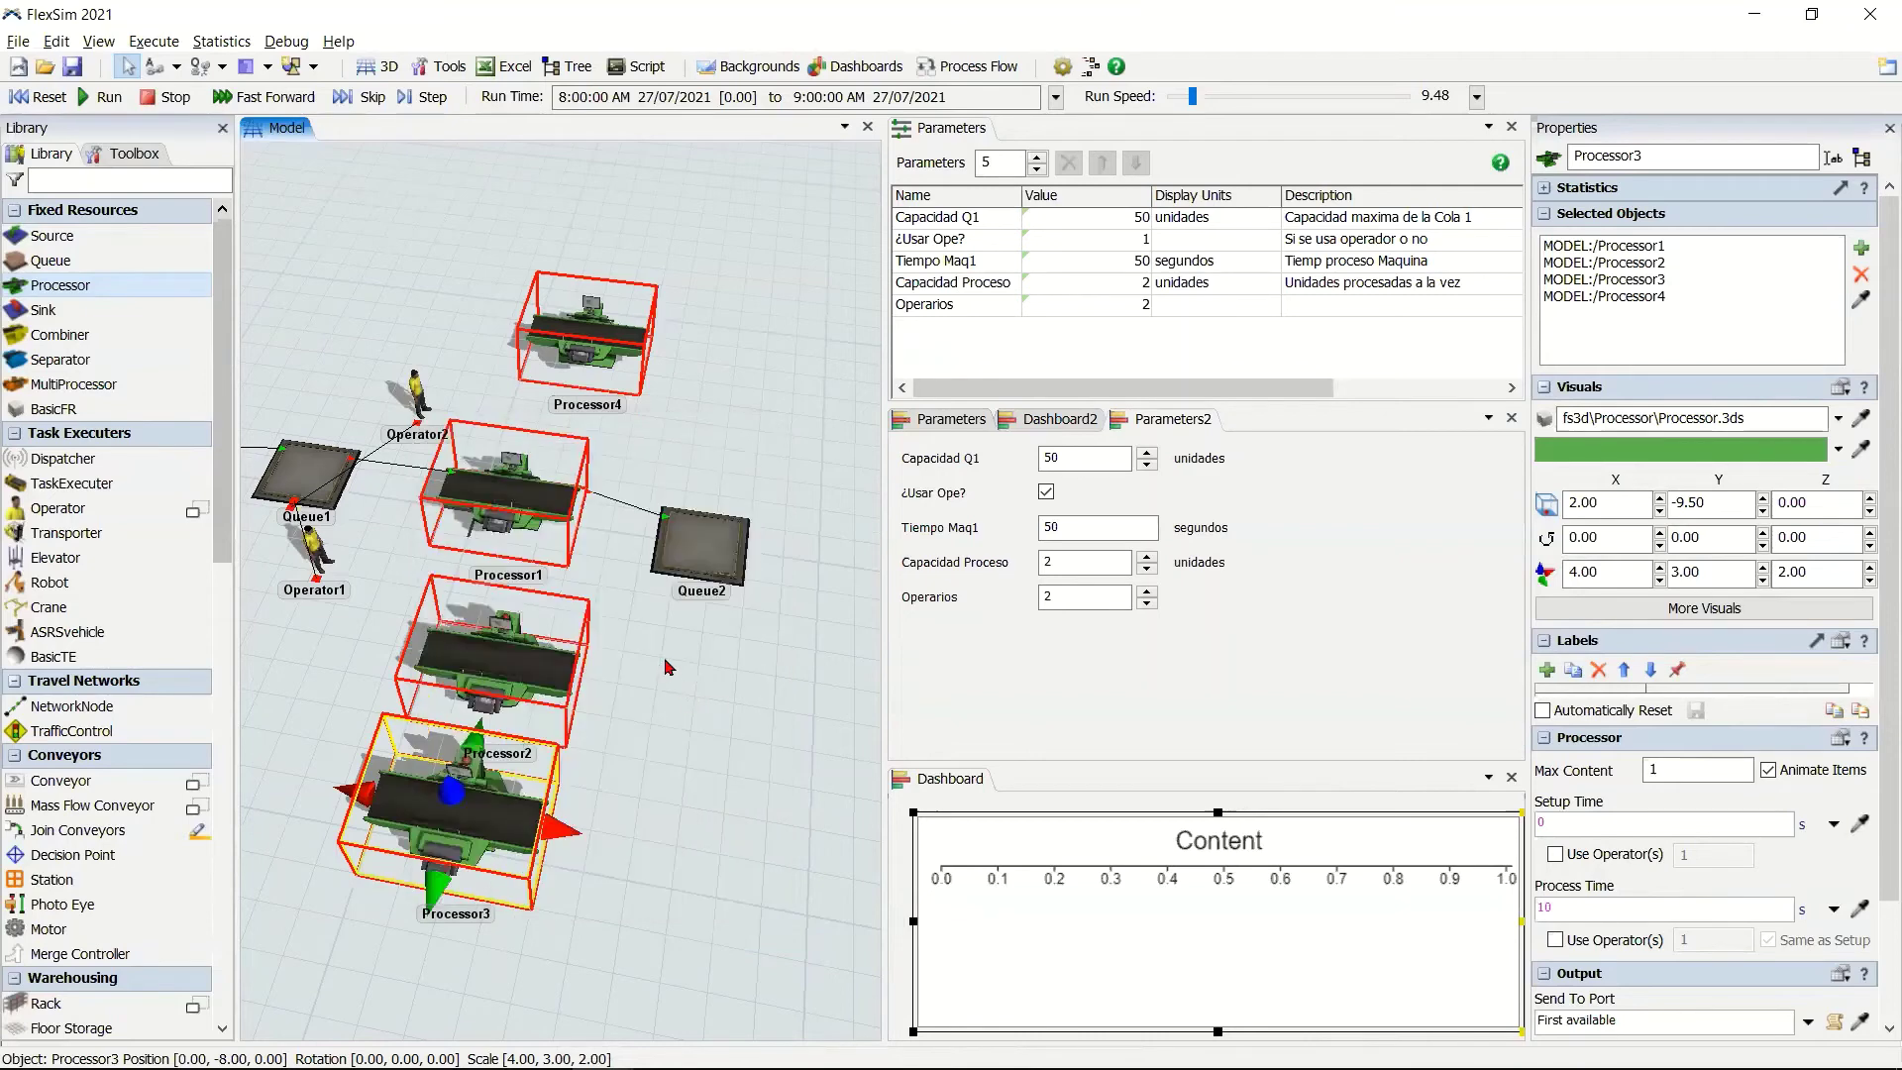
# Adjust the positions of Processor2 and Processor3 in the model and clear the selection.
pyautogui.click(667, 666)
pyautogui.scroll(-2, 667, 666)
pyautogui.click(545, 656)
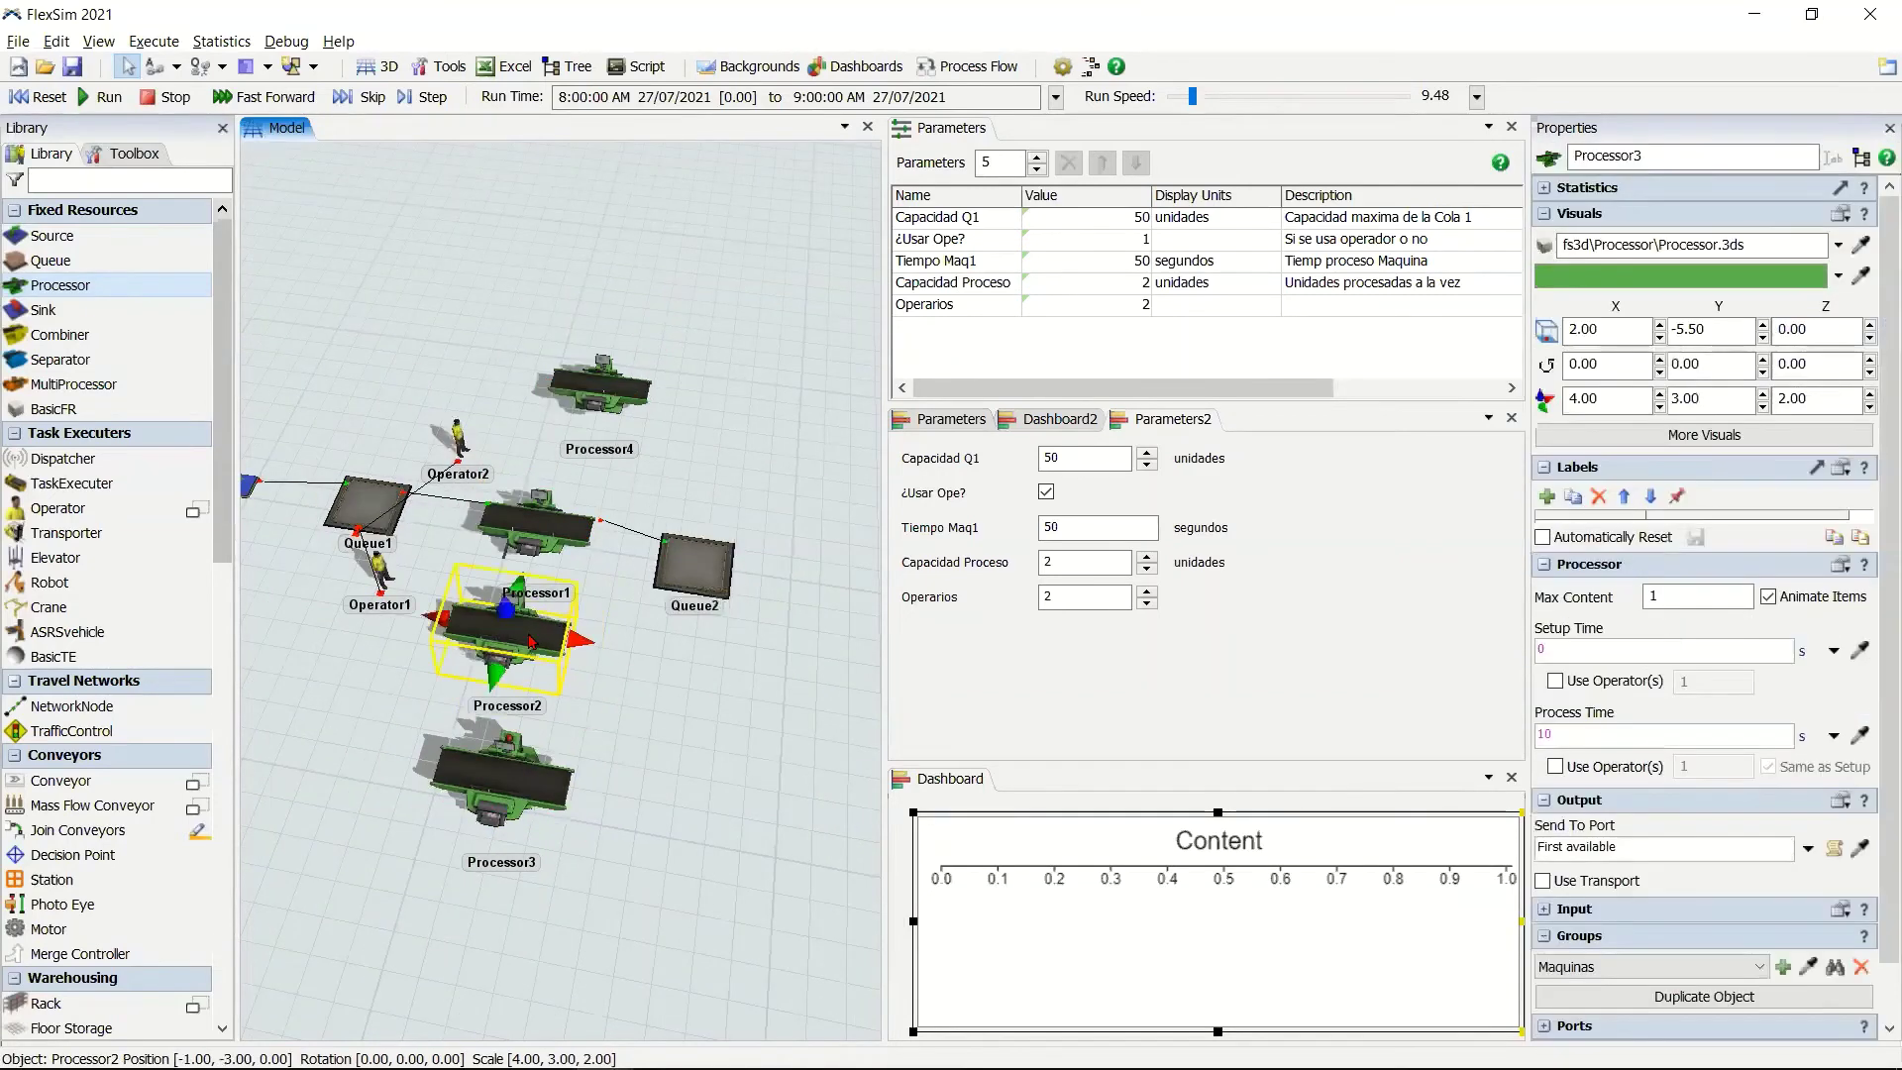
pyautogui.moveTo(545, 659); pyautogui.dragTo(592, 763)
pyautogui.click(621, 726)
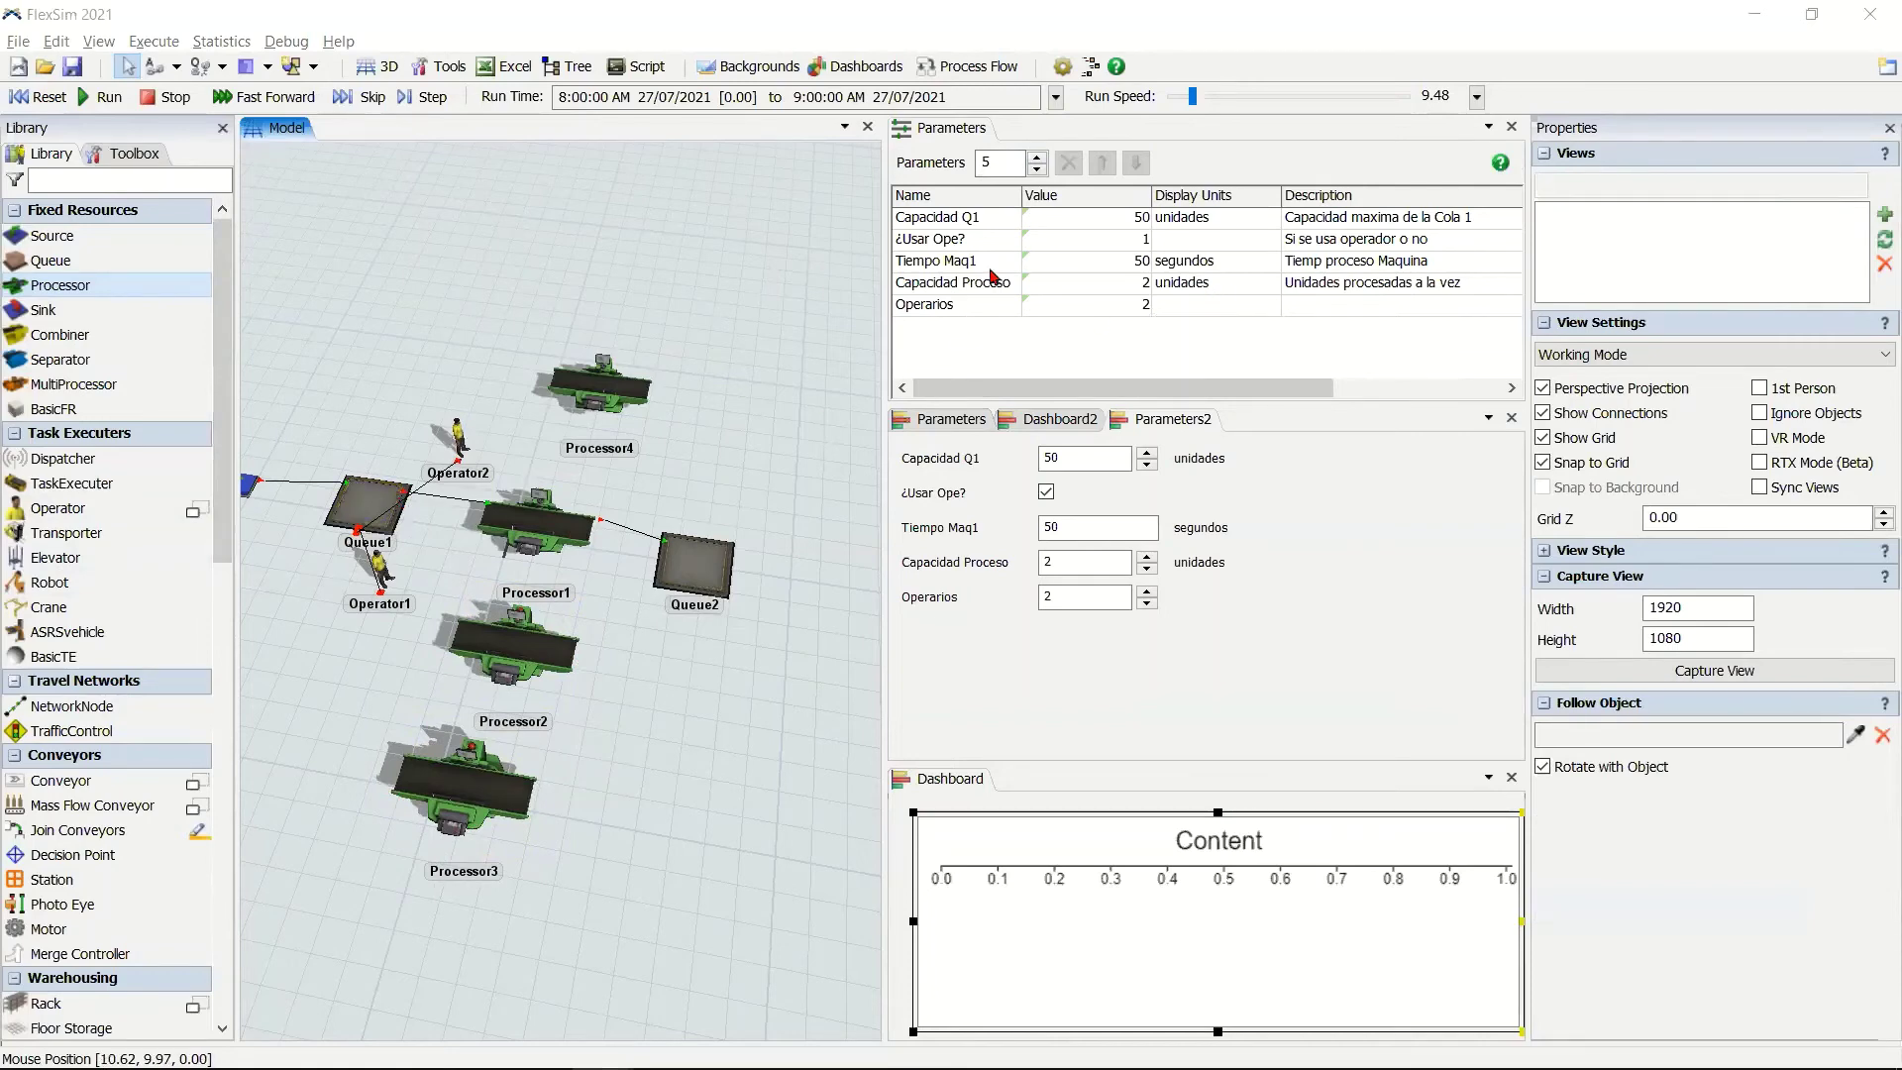
# Look over the ¿Usar Ope? parameter, Processor4's properties and the model's list of groups.
pyautogui.click(1070, 237)
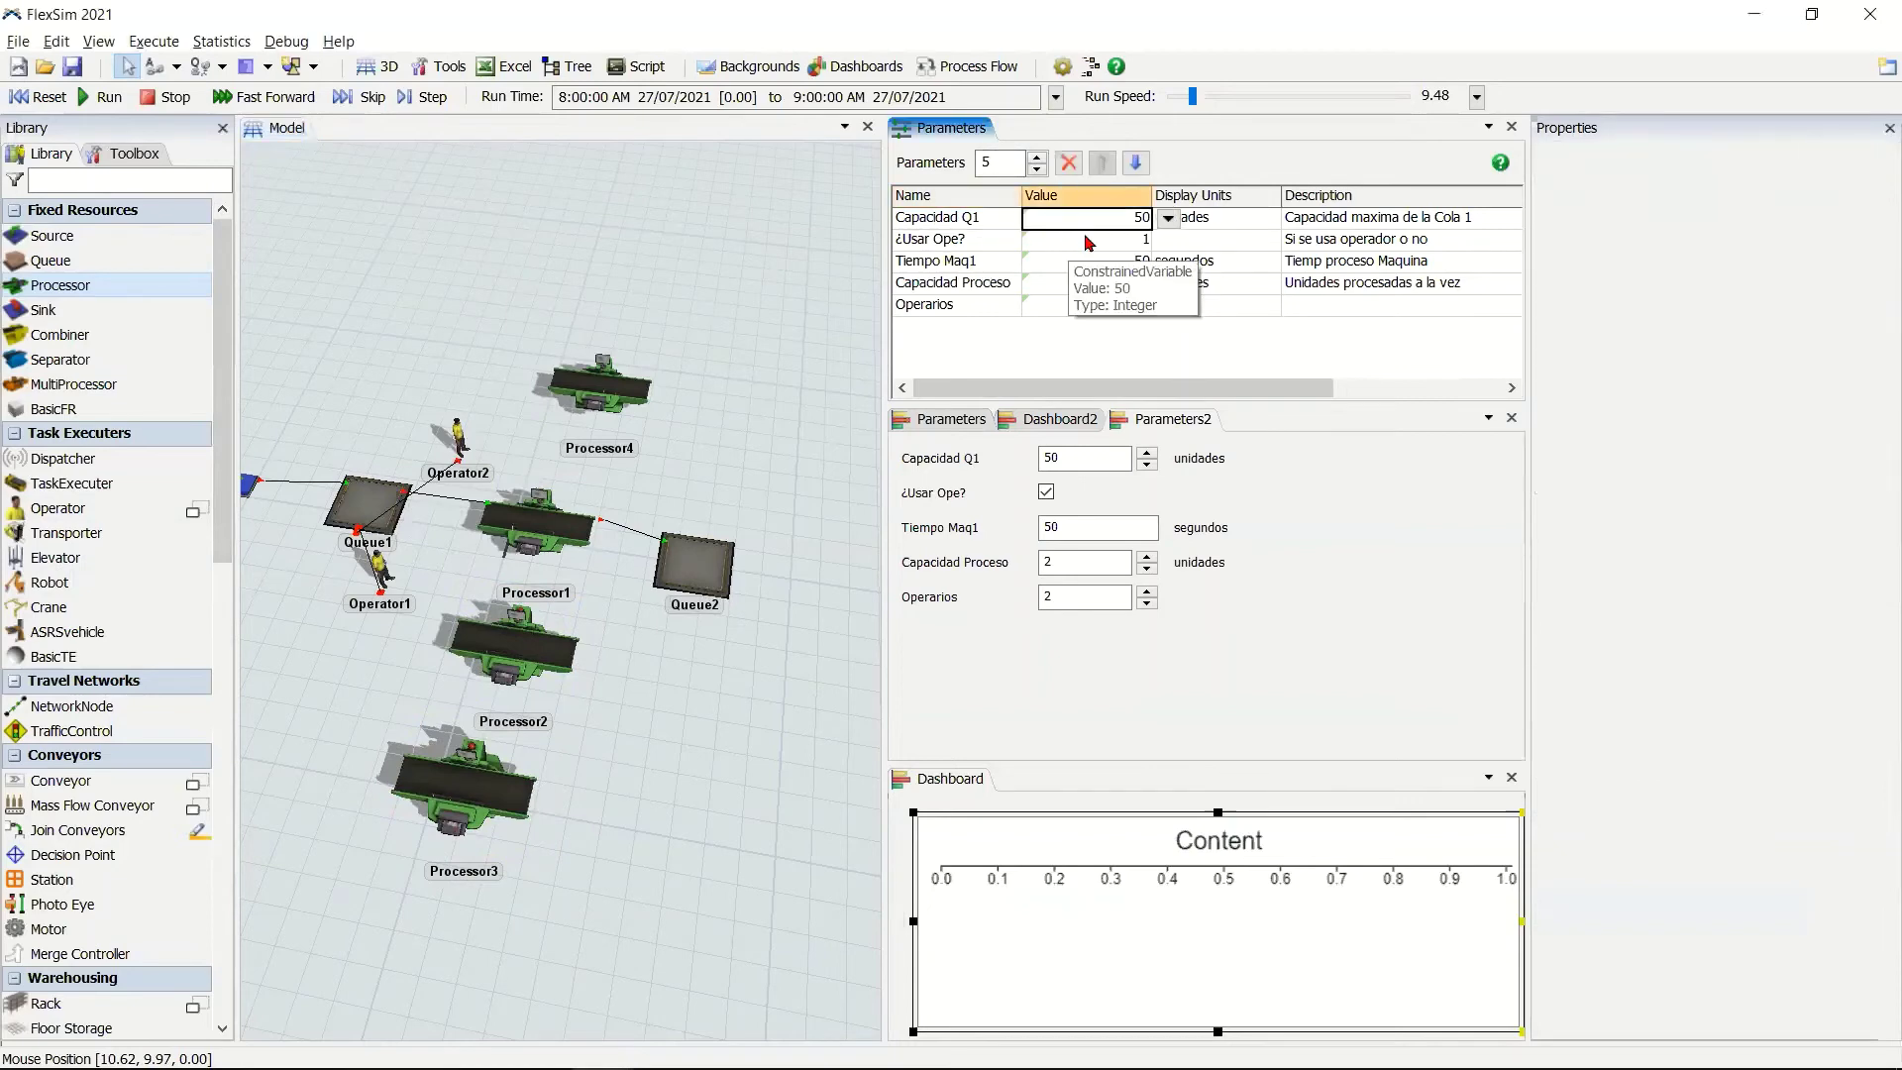
pyautogui.click(624, 398)
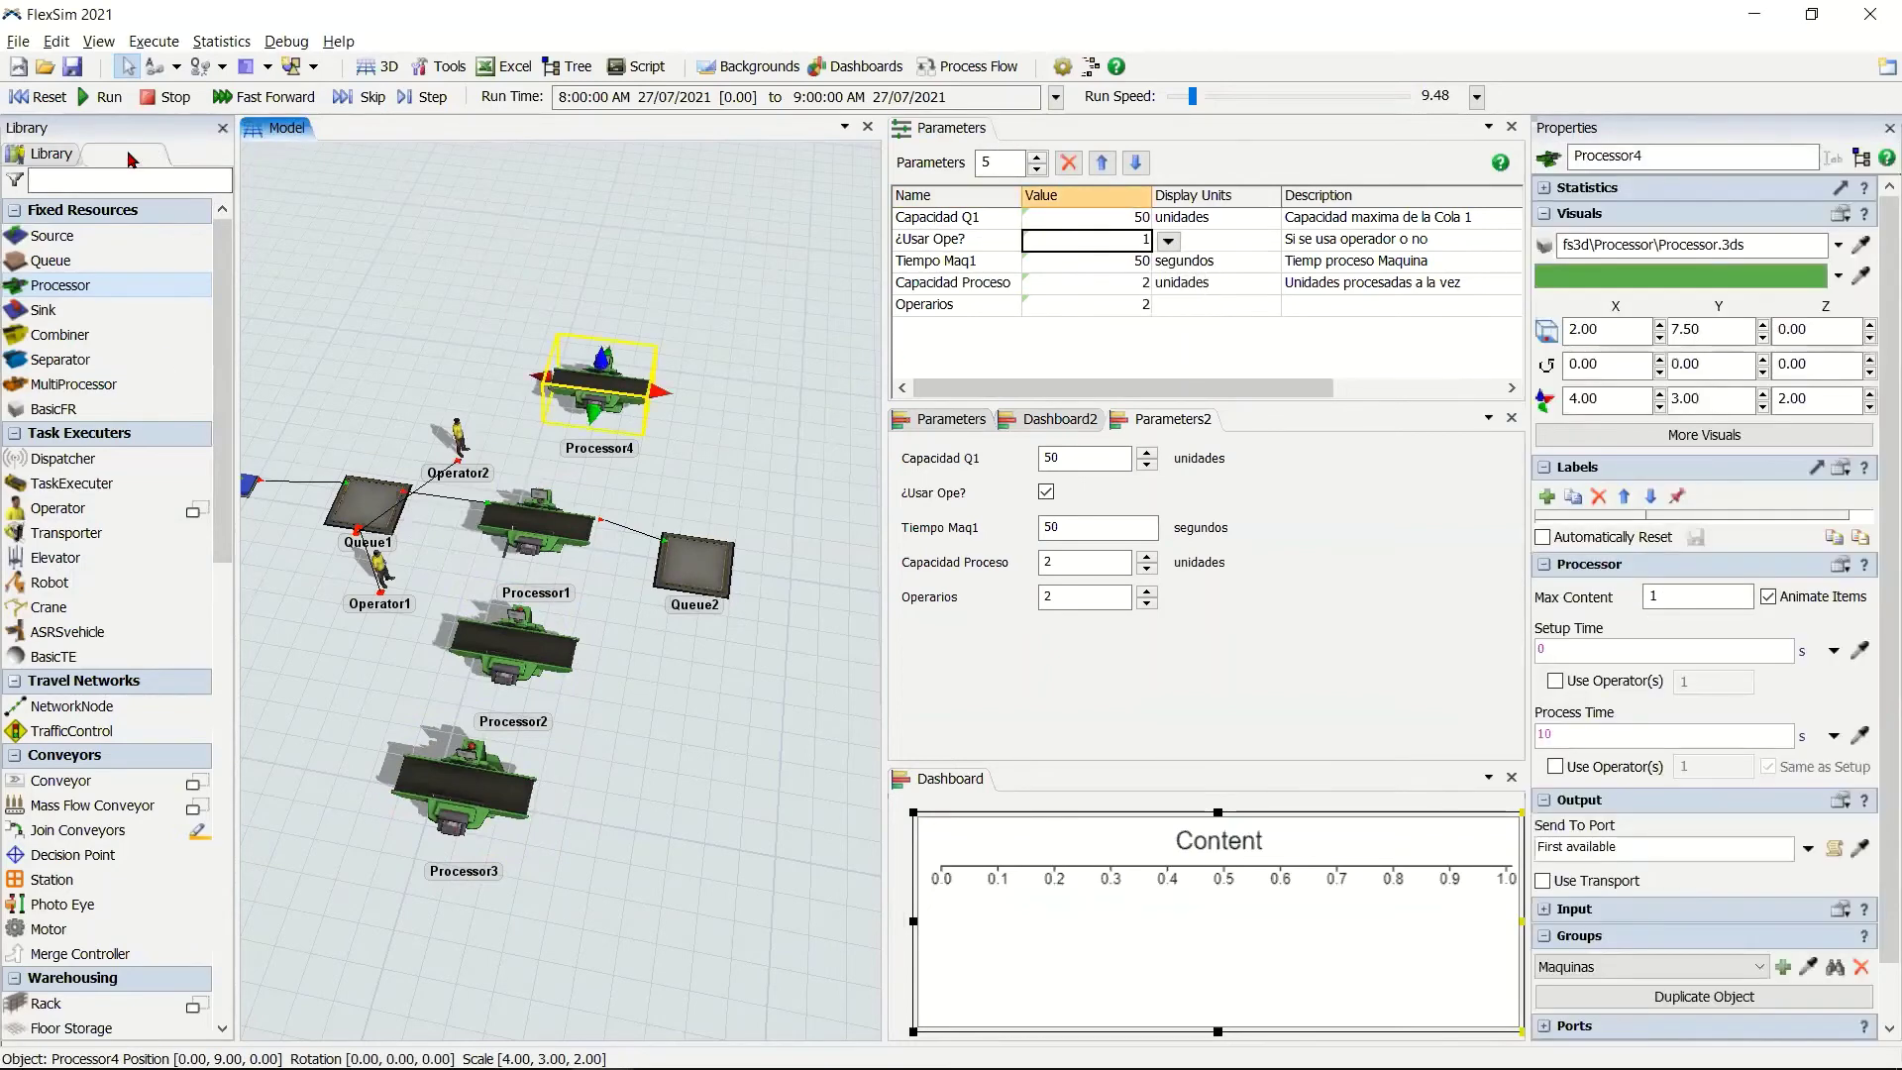
pyautogui.click(129, 152)
pyautogui.click(652, 734)
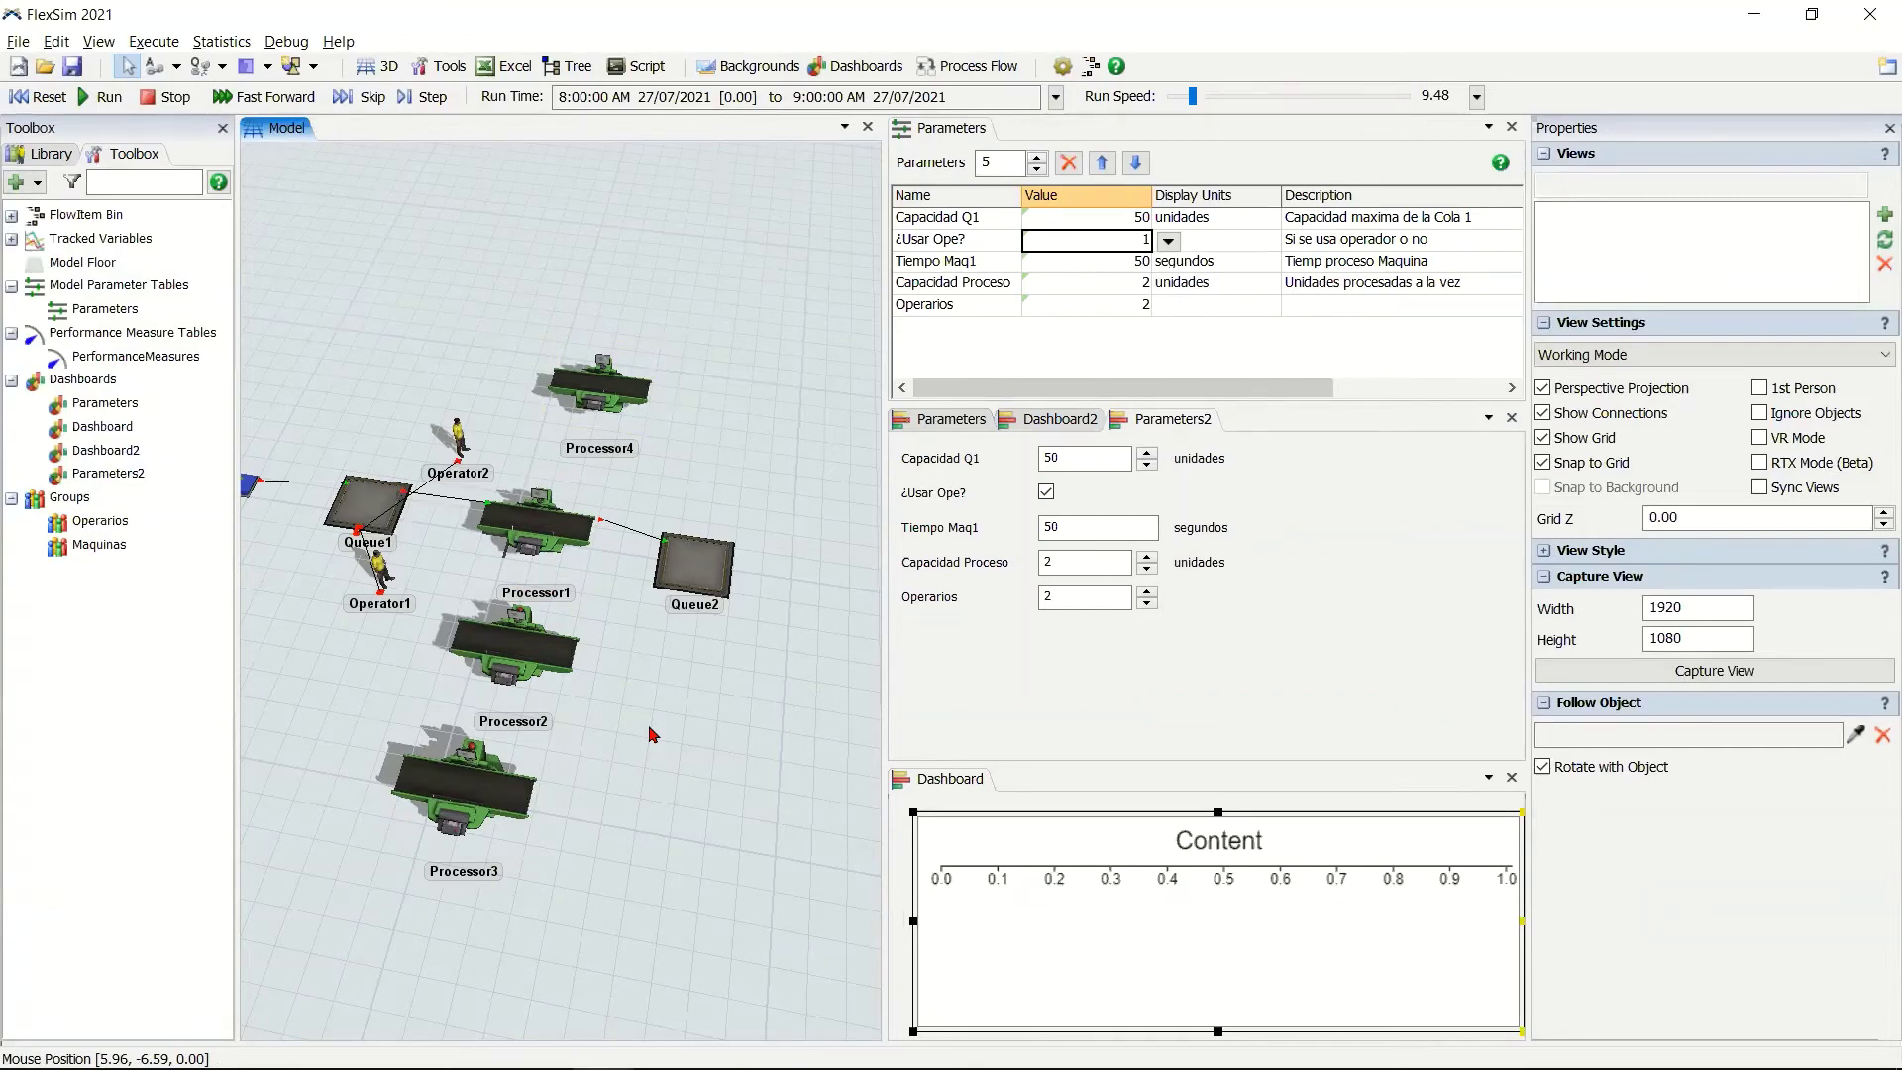
# Delete Processor4, Processor3 and Processor2 from the model, leaving only Processor1.
pyautogui.click(609, 387)
pyautogui.press('Delete')
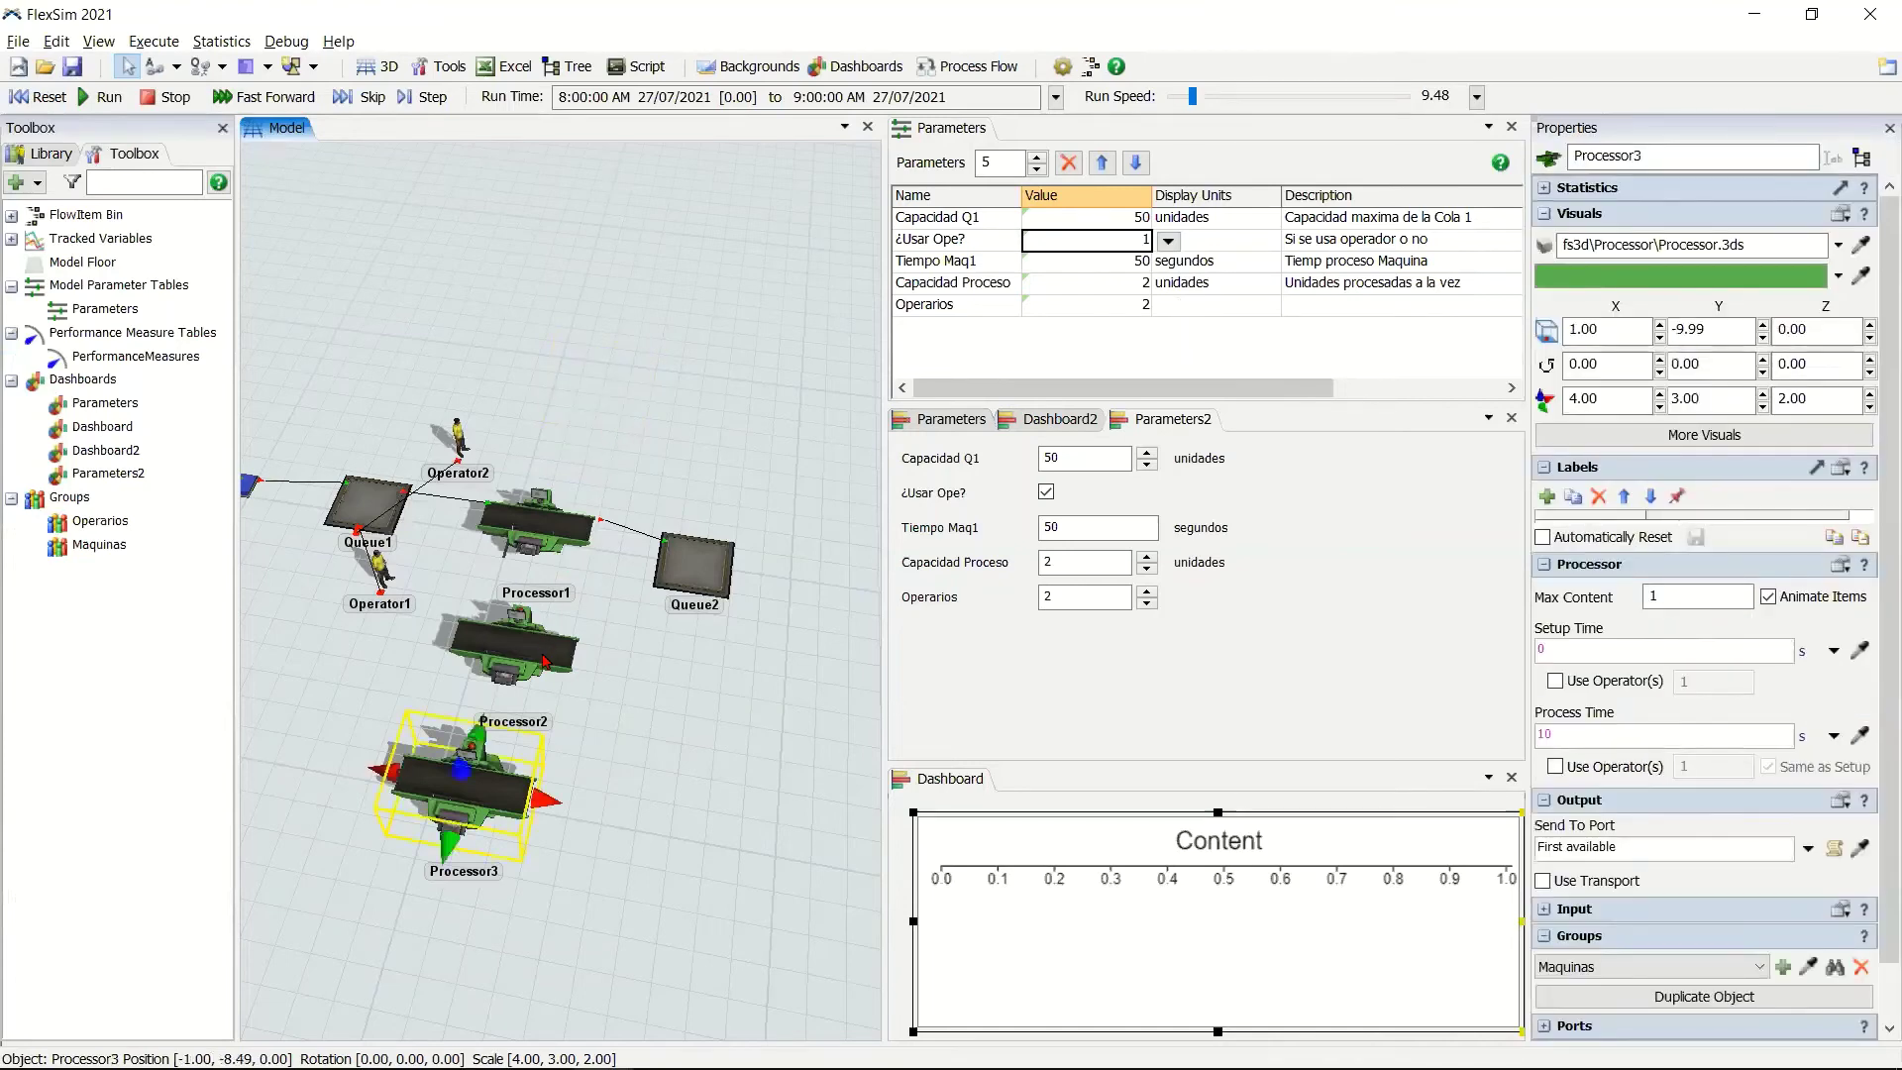
pyautogui.click(542, 664)
pyautogui.click(543, 663)
pyautogui.press('Delete')
pyautogui.press('Delete')
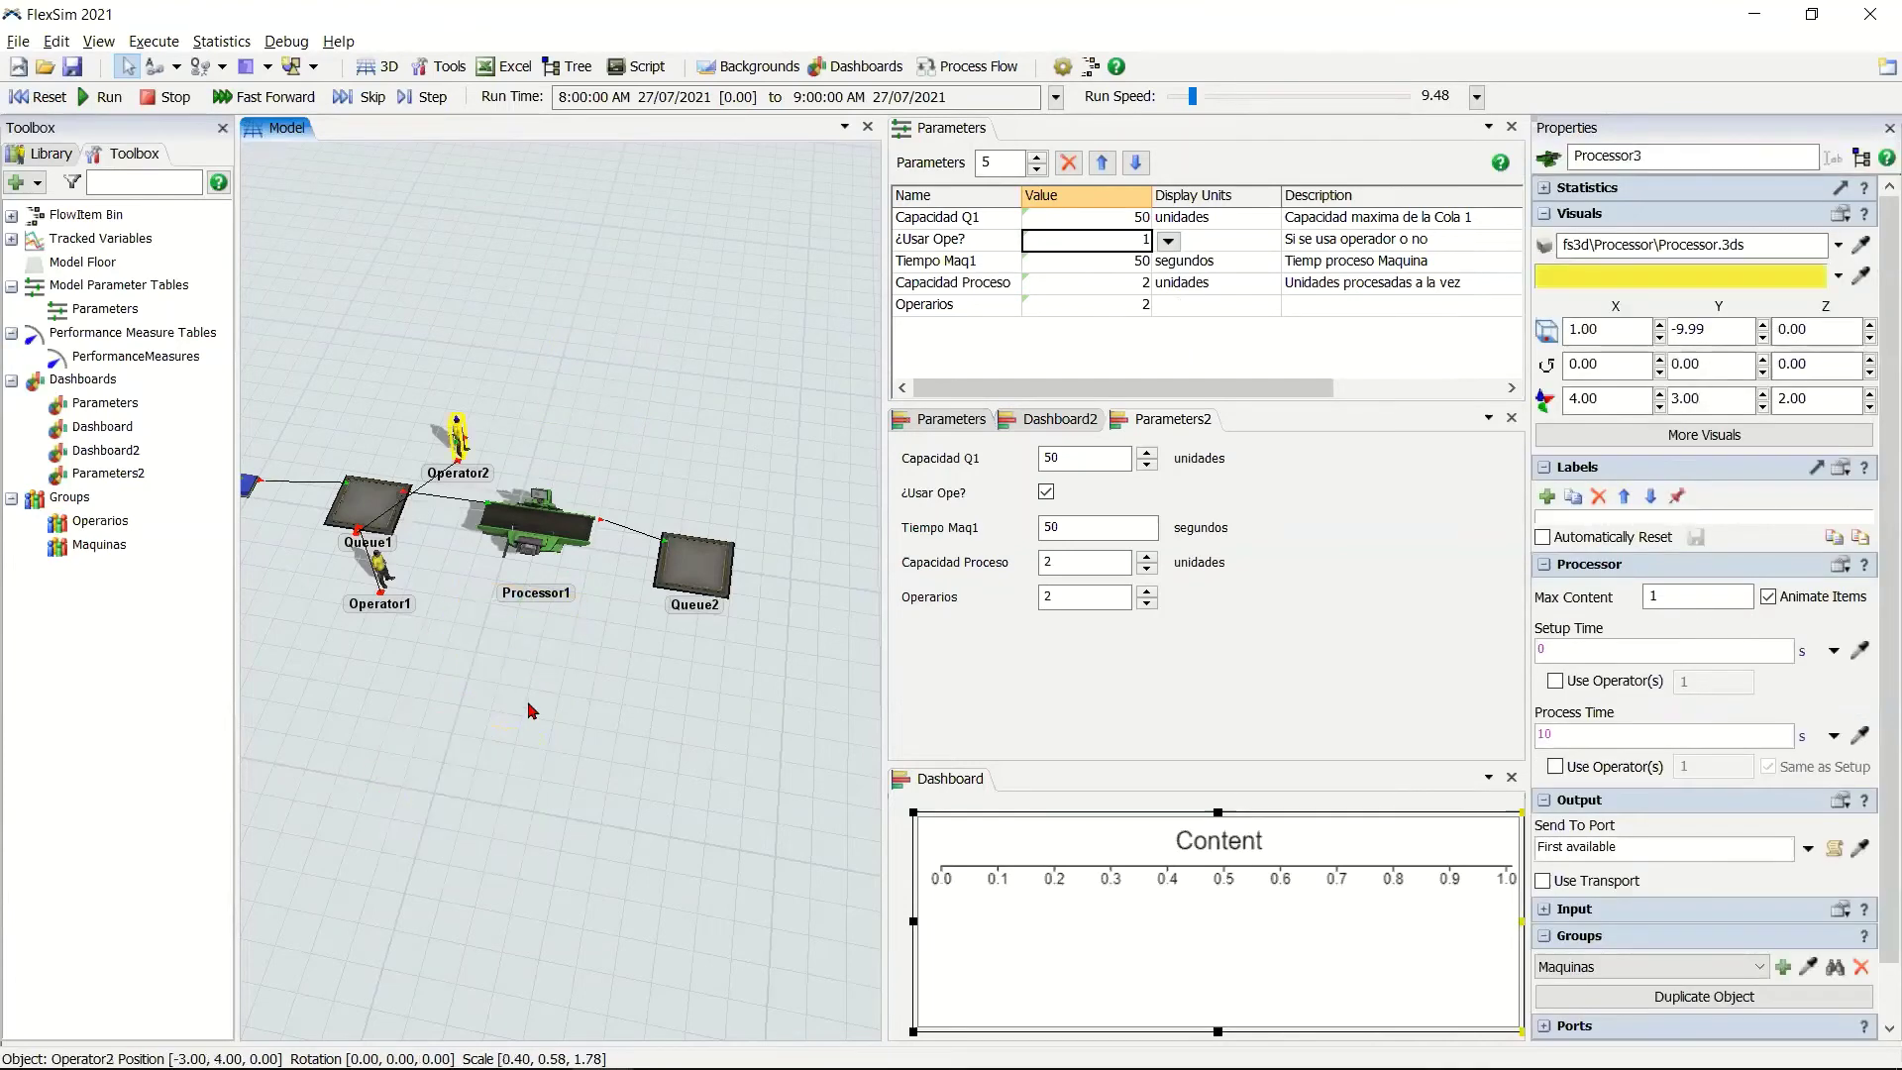
pyautogui.moveTo(559, 667); pyautogui.dragTo(568, 679)
pyautogui.scroll(4, 567, 678)
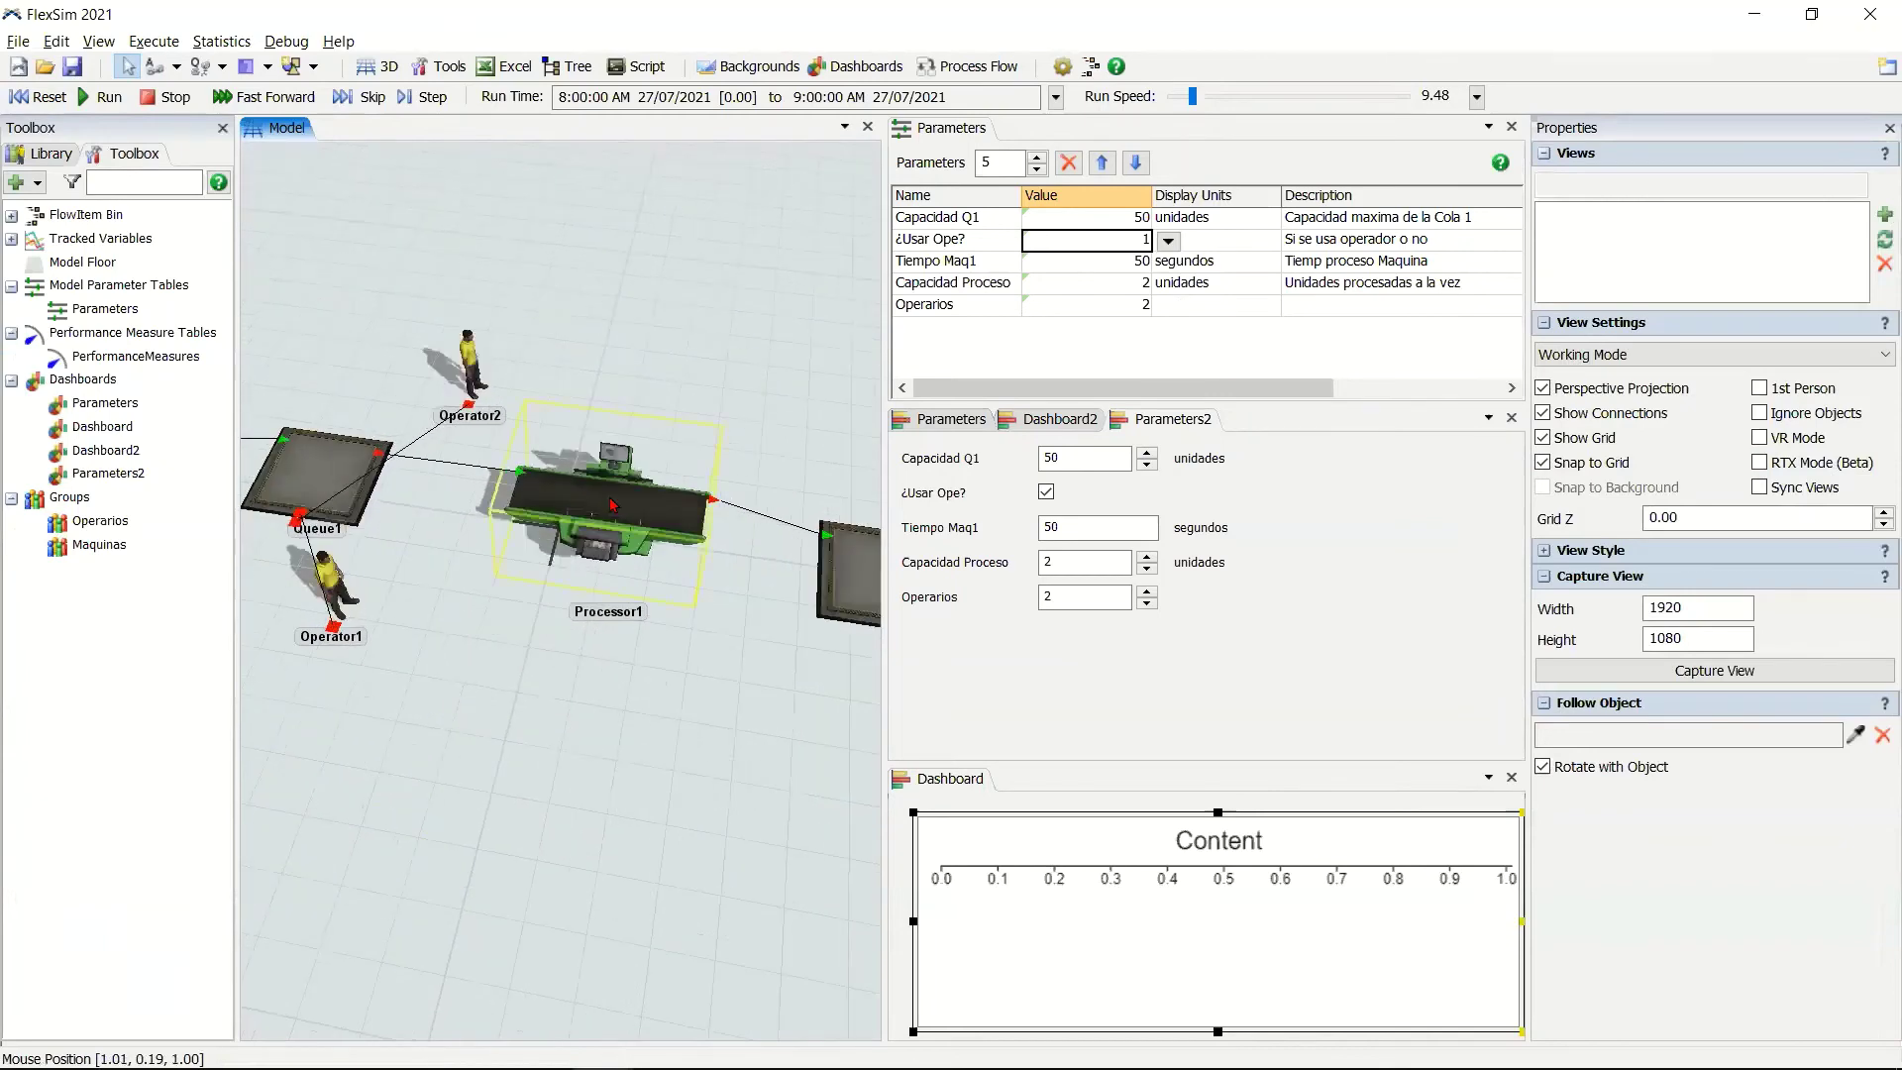
# Set Capacidad Proceso to 5 and turn off ¿Usar Ope? in the parameter controls, then reset the model.
pyautogui.click(1146, 557)
pyautogui.click(1147, 559)
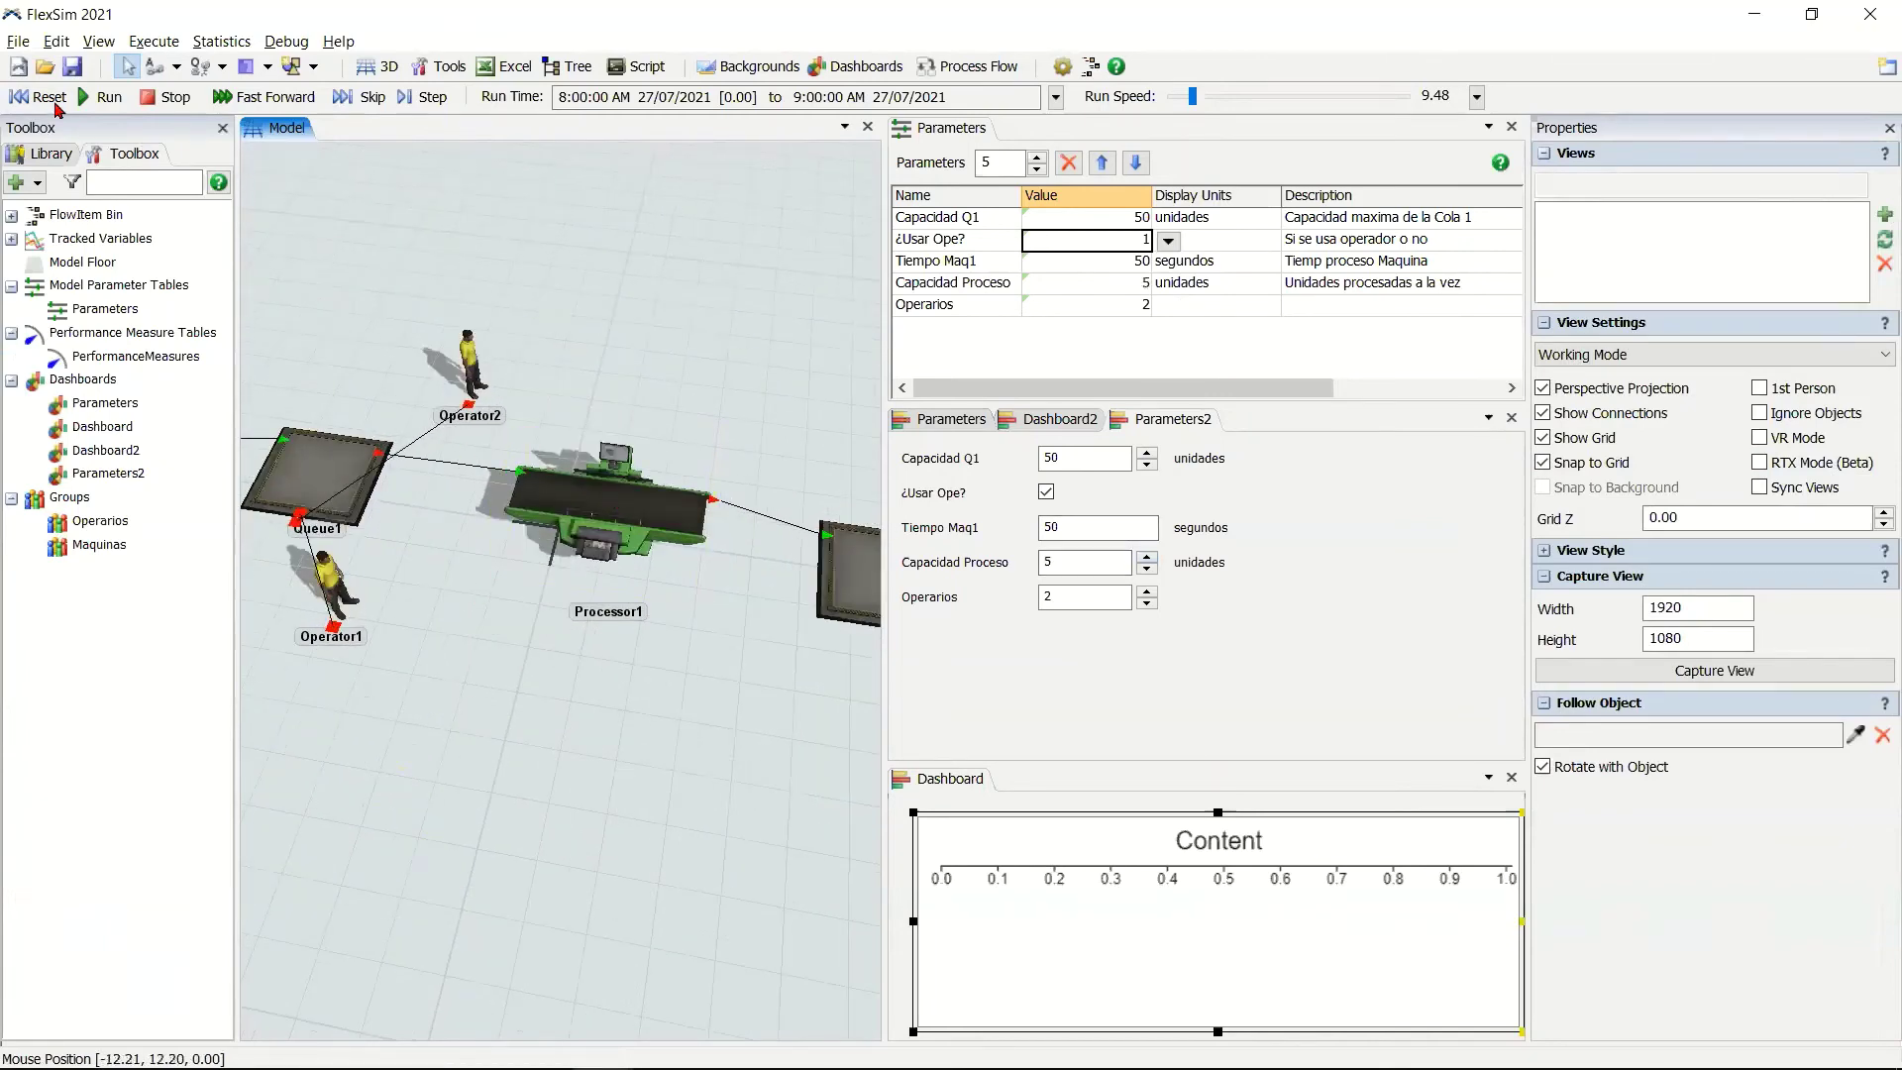
pyautogui.moveTo(449, 575); pyautogui.dragTo(486, 611)
pyautogui.moveTo(376, 556); pyautogui.dragTo(385, 565)
pyautogui.click(1046, 492)
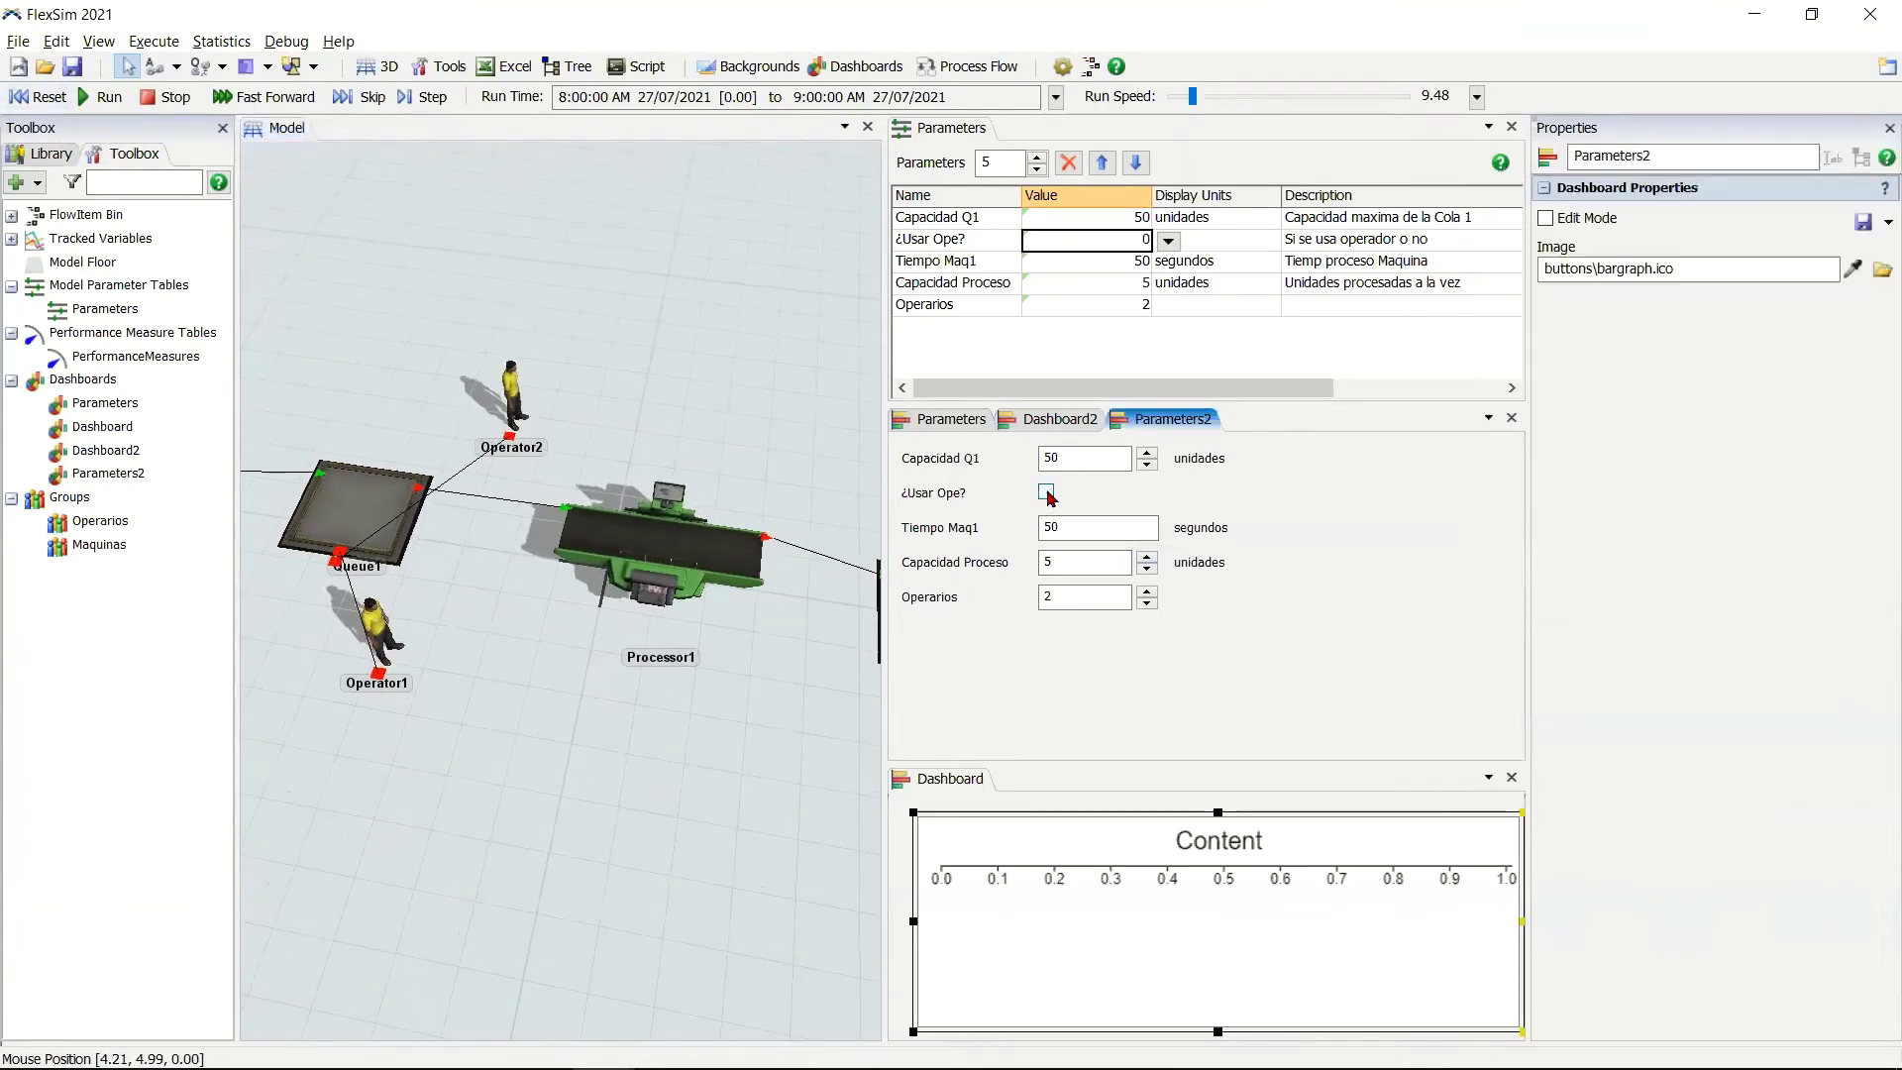
pyautogui.click(602, 689)
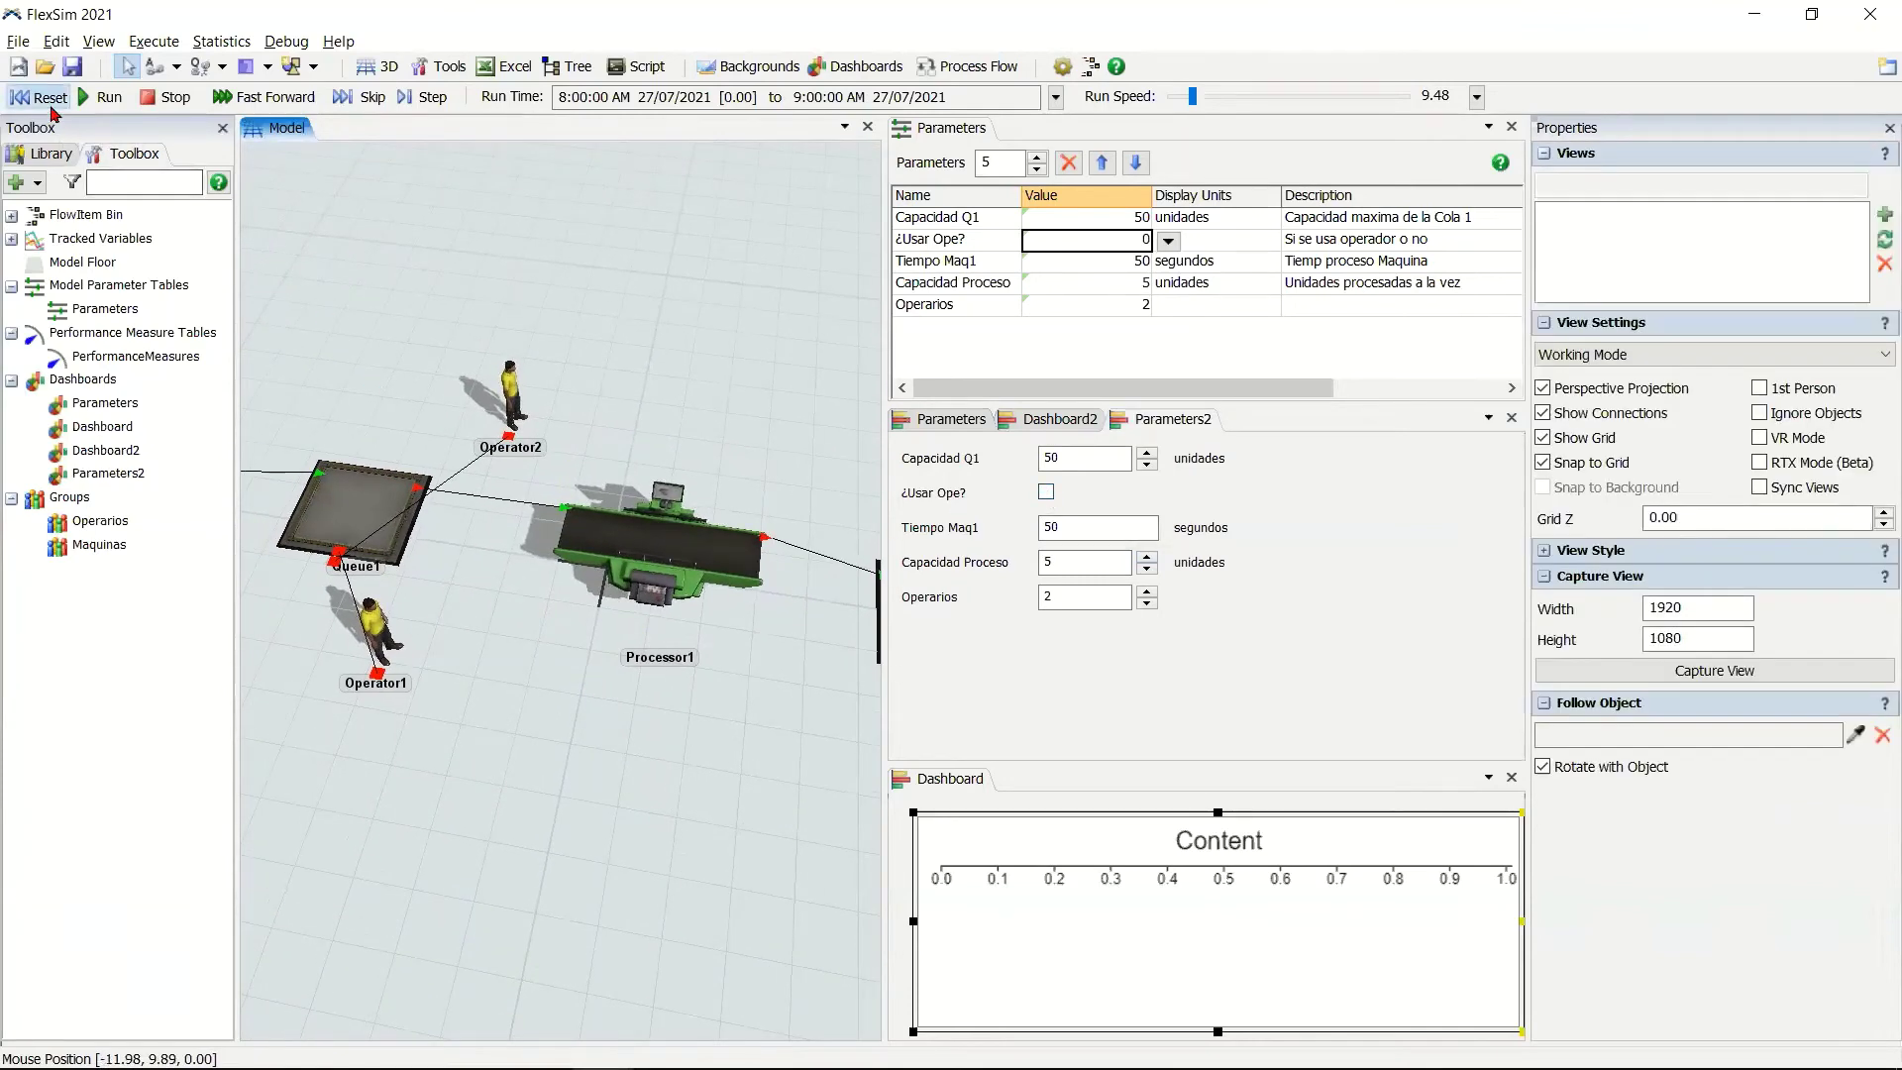
pyautogui.click(39, 96)
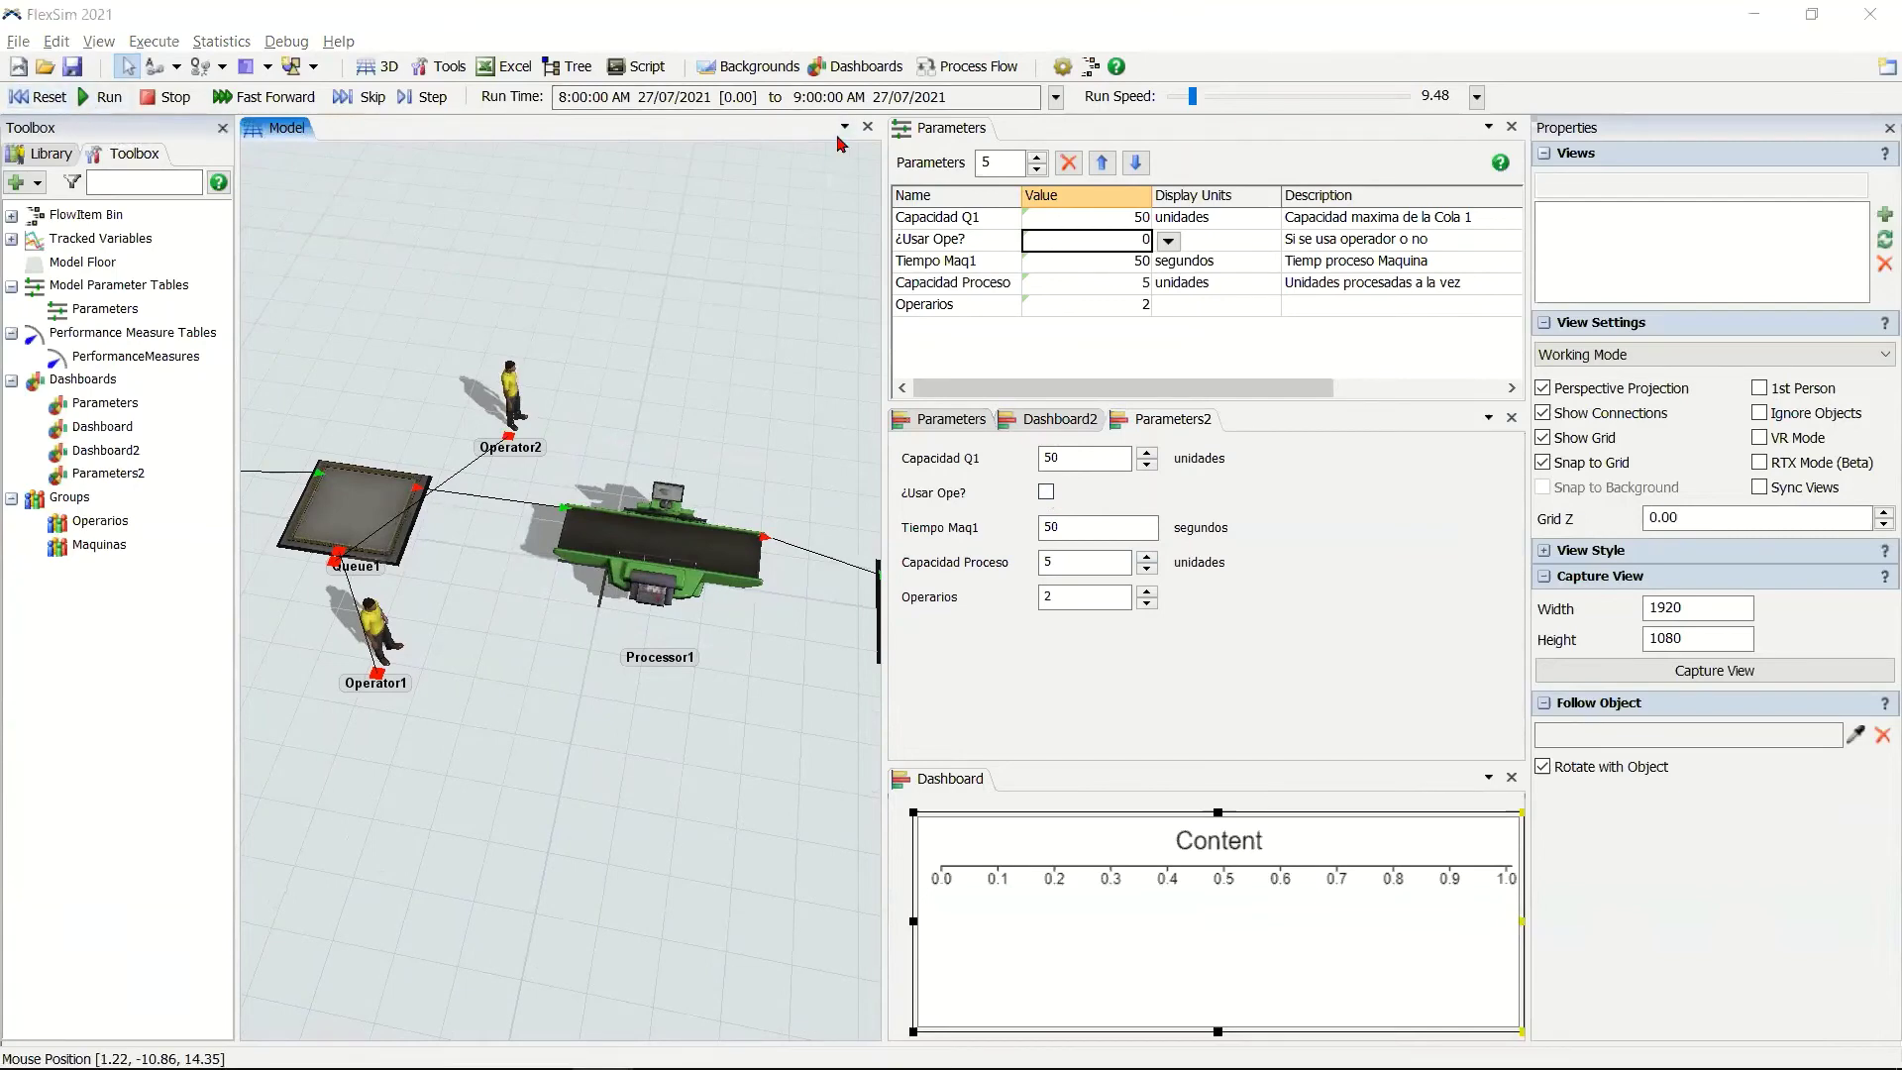
# Set the run speed to 4.25 and enable batching on Queue1 with a target batch size of 5.
pyautogui.click(1181, 97)
pyautogui.moveTo(689, 315); pyautogui.dragTo(770, 234)
pyautogui.click(466, 396)
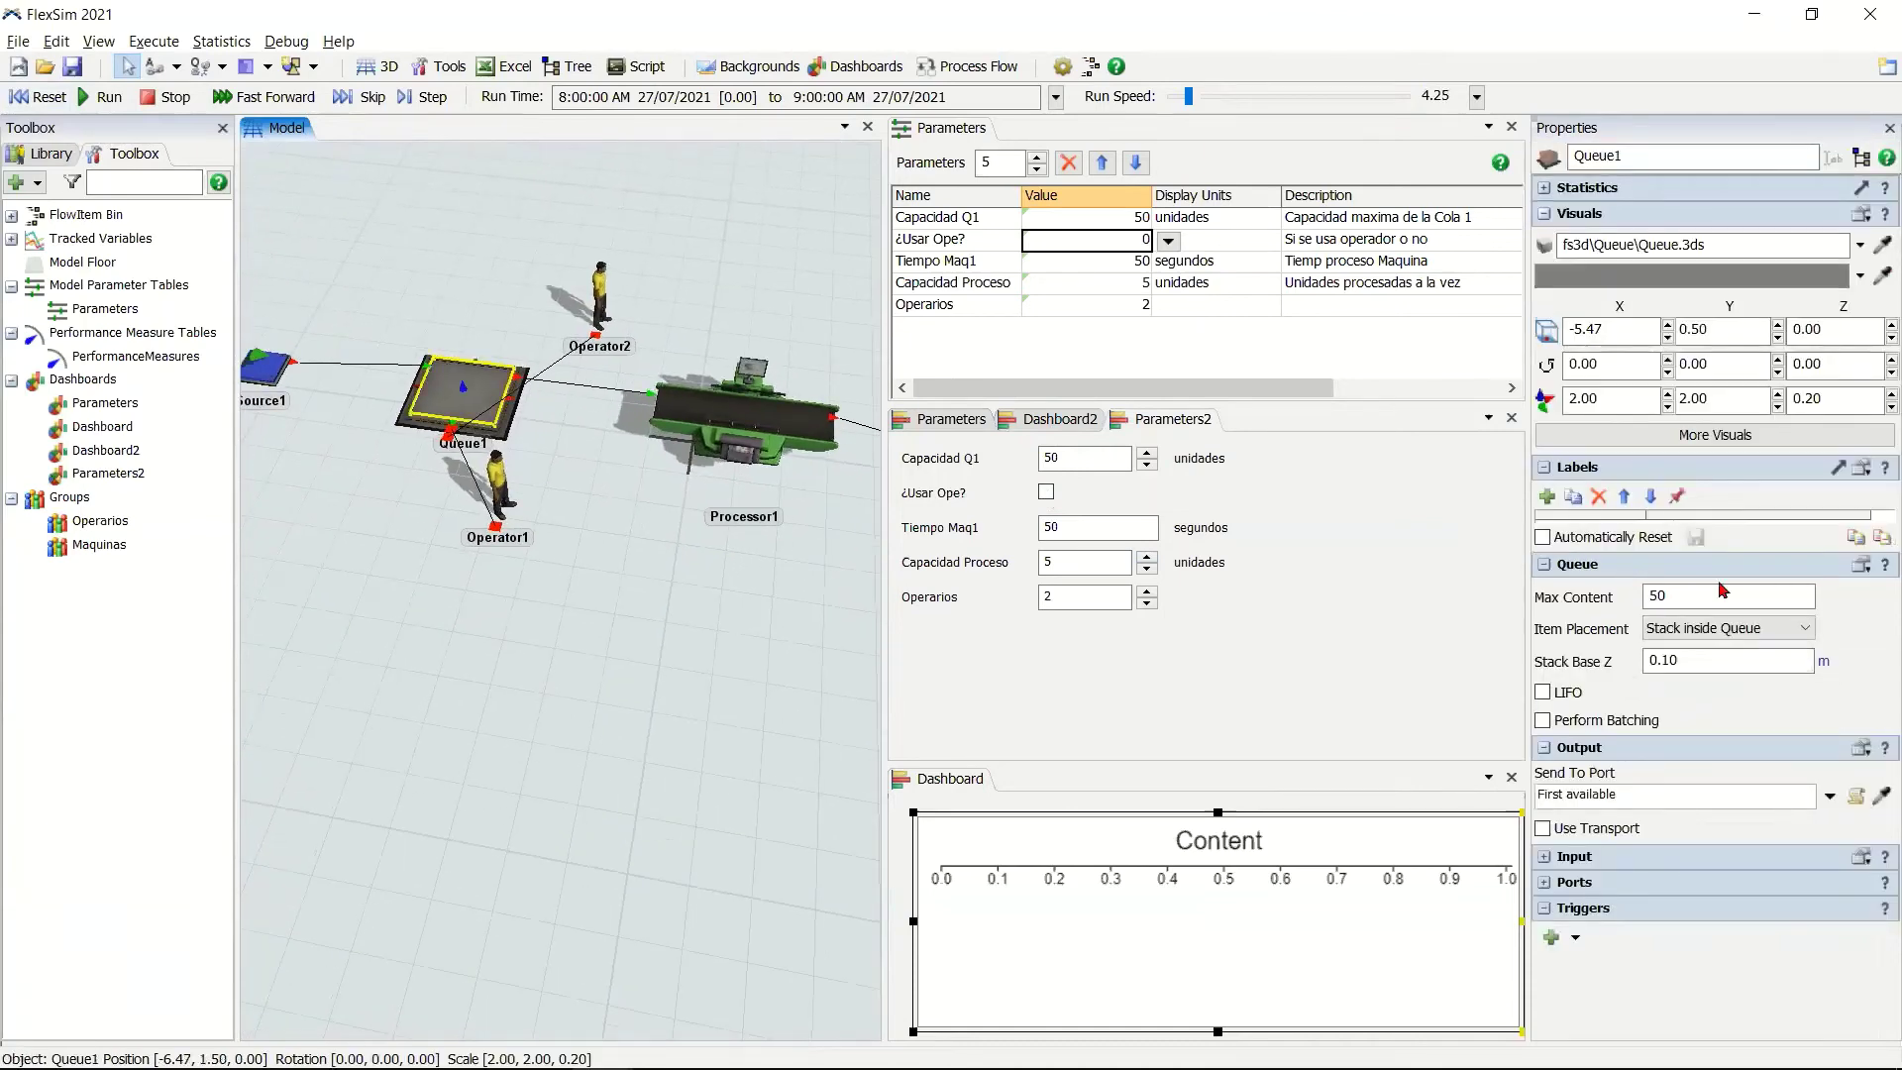
pyautogui.click(1634, 723)
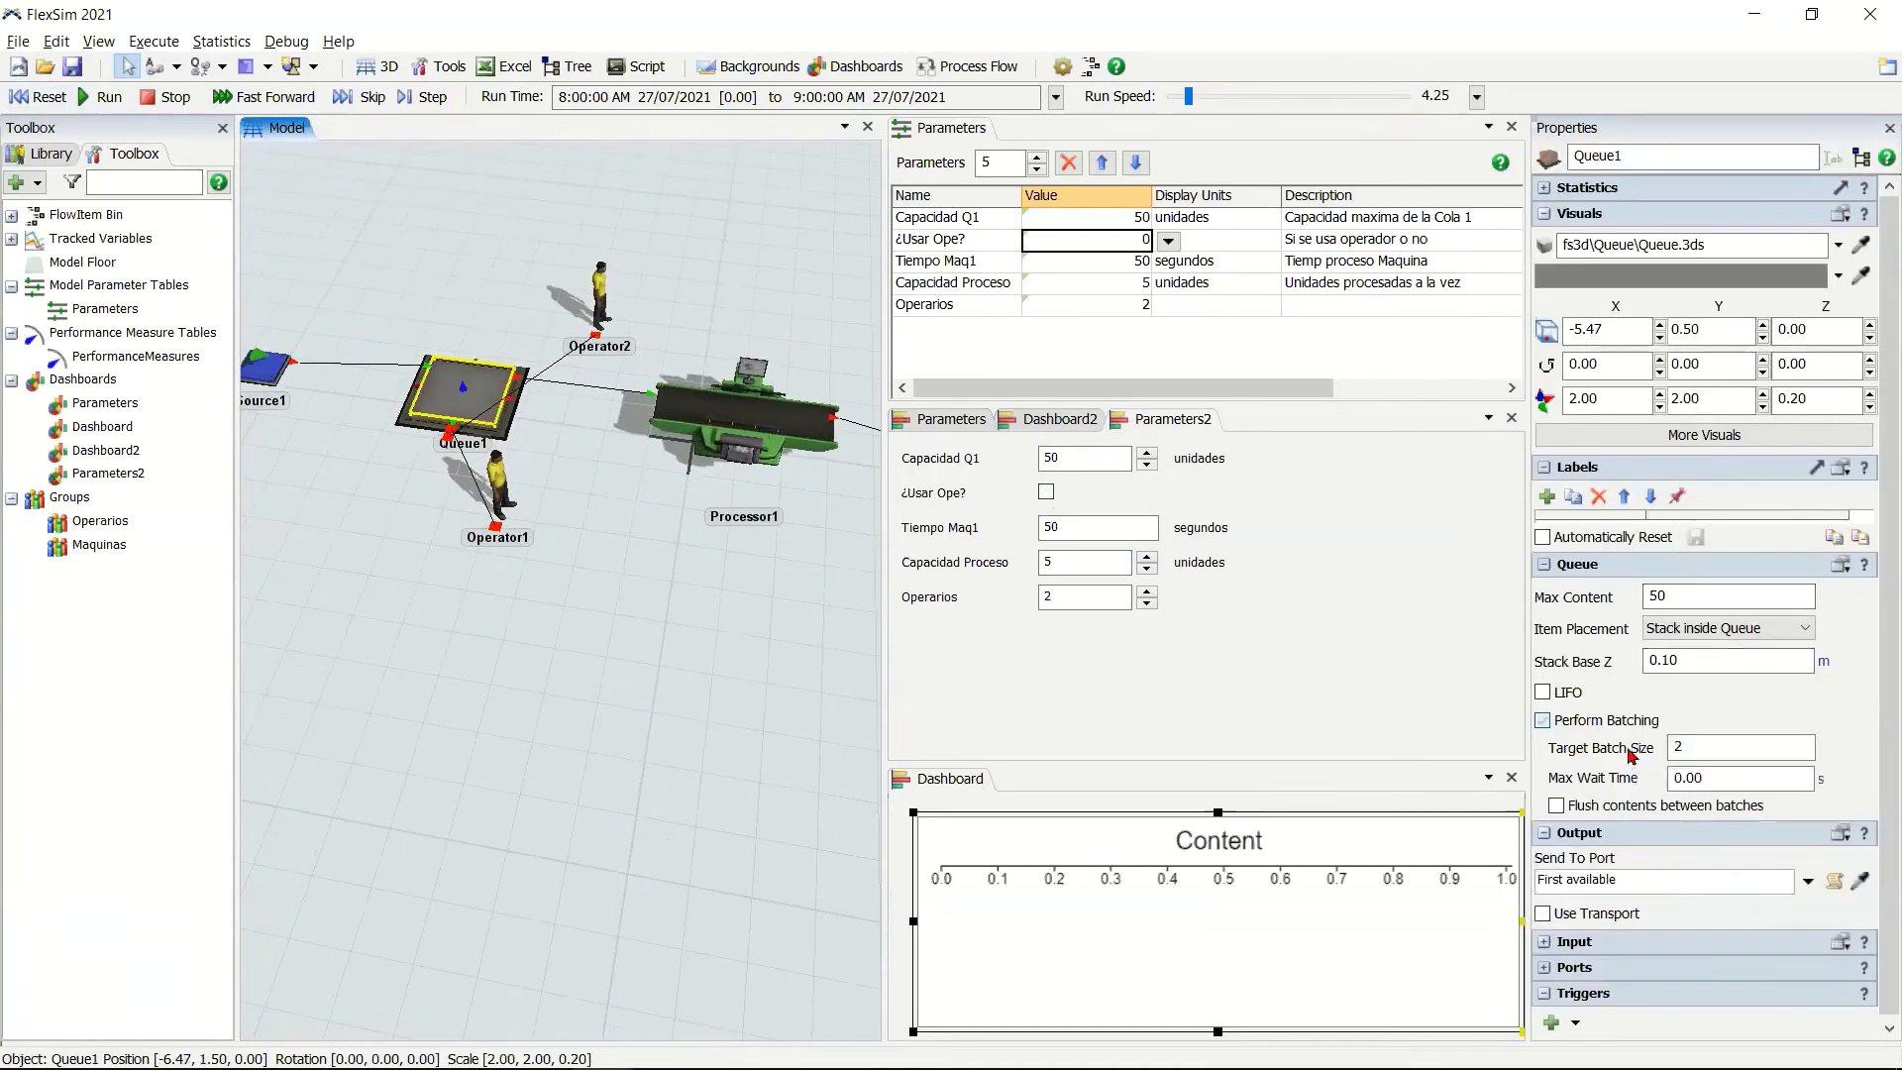
pyautogui.doubleClick(1707, 745)
pyautogui.write('5')
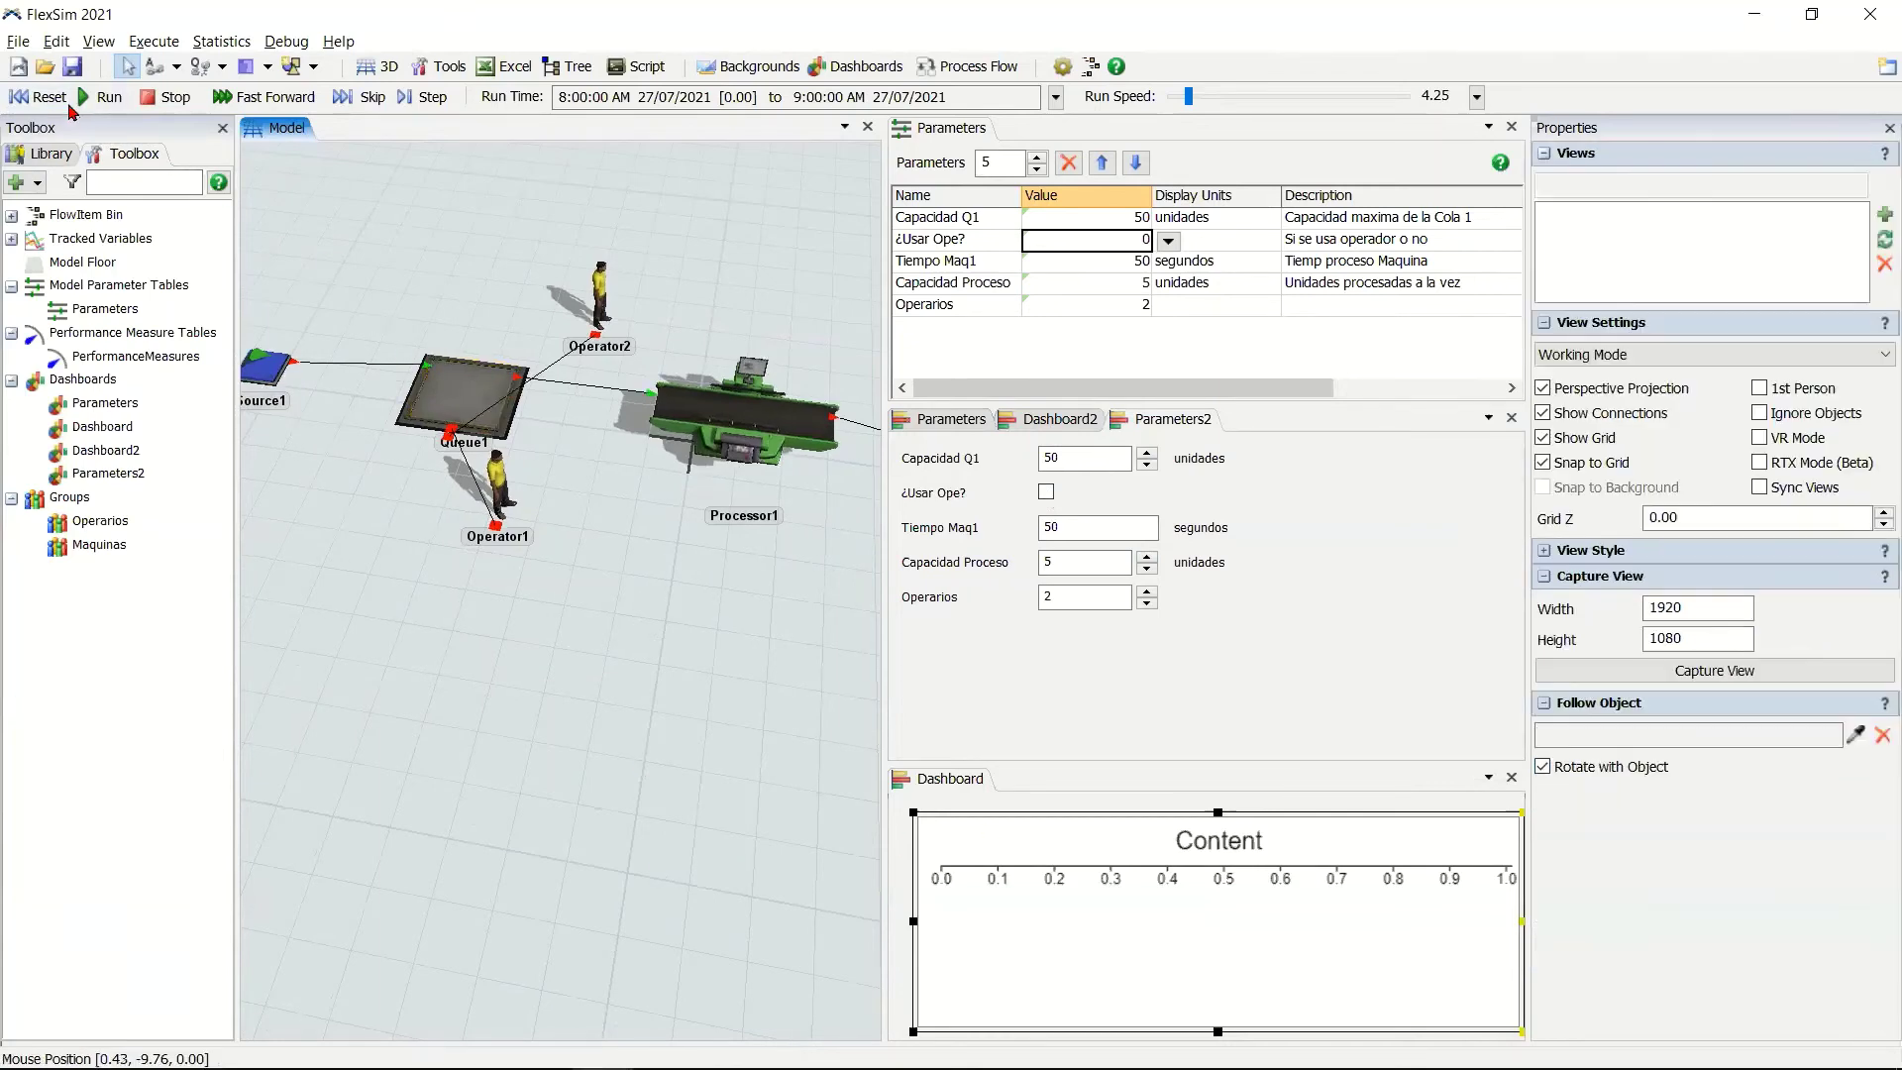
# Reset and run the model, skip ahead through the events and check Processor1's current content.
pyautogui.click(45, 96)
pyautogui.click(104, 96)
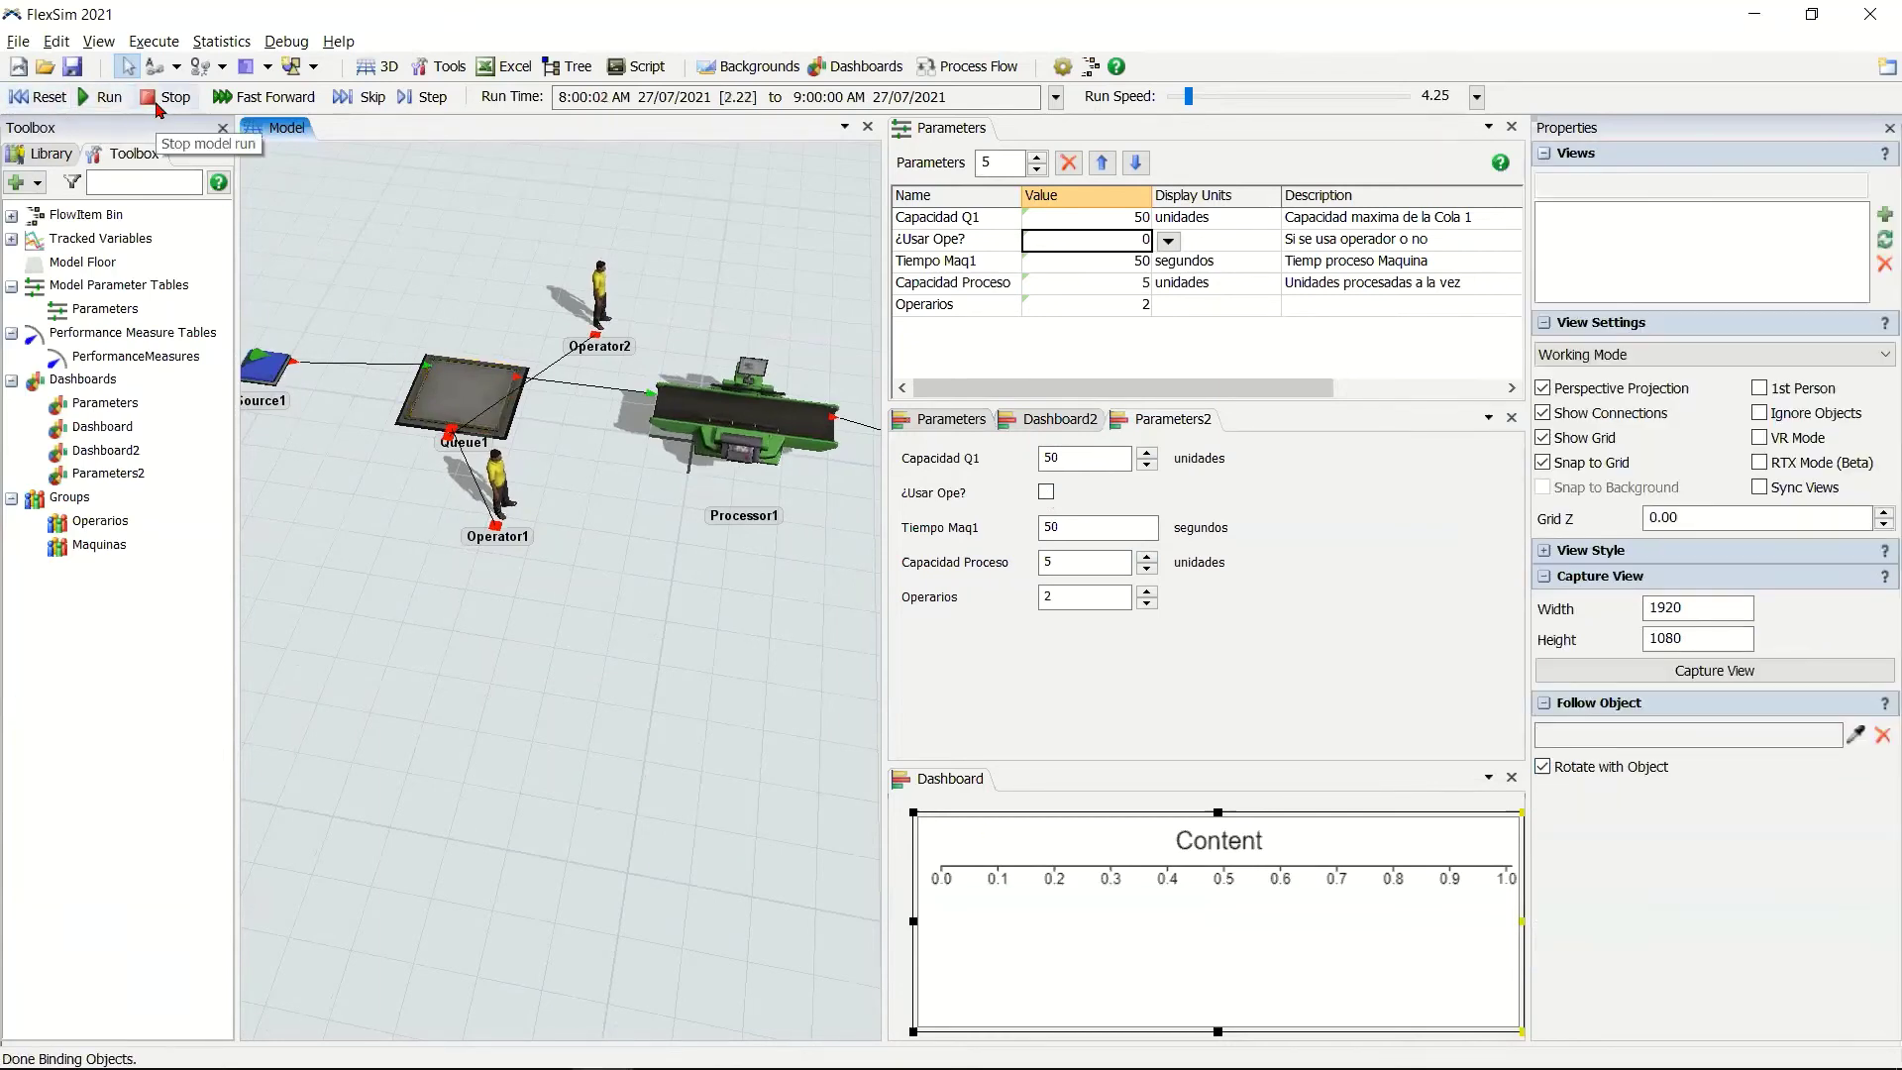
pyautogui.click(367, 109)
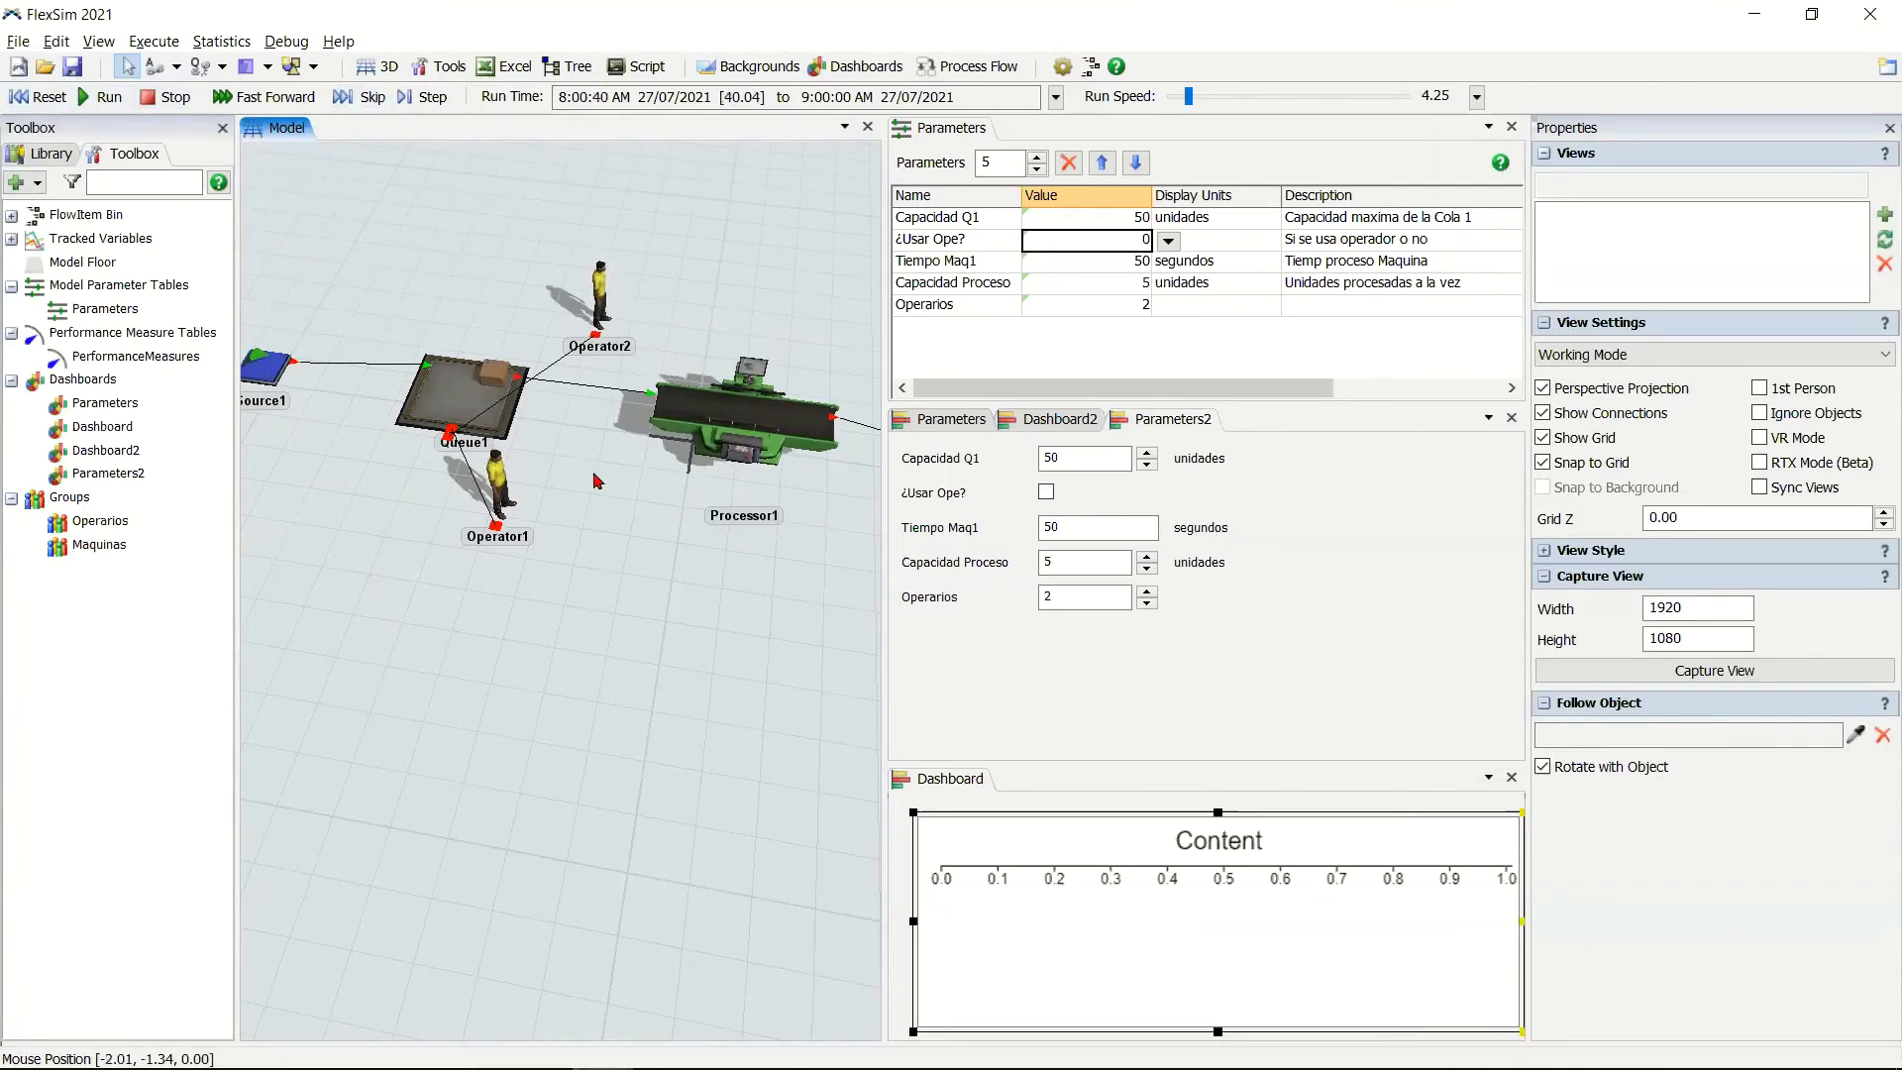
pyautogui.moveTo(594, 483); pyautogui.dragTo(471, 535)
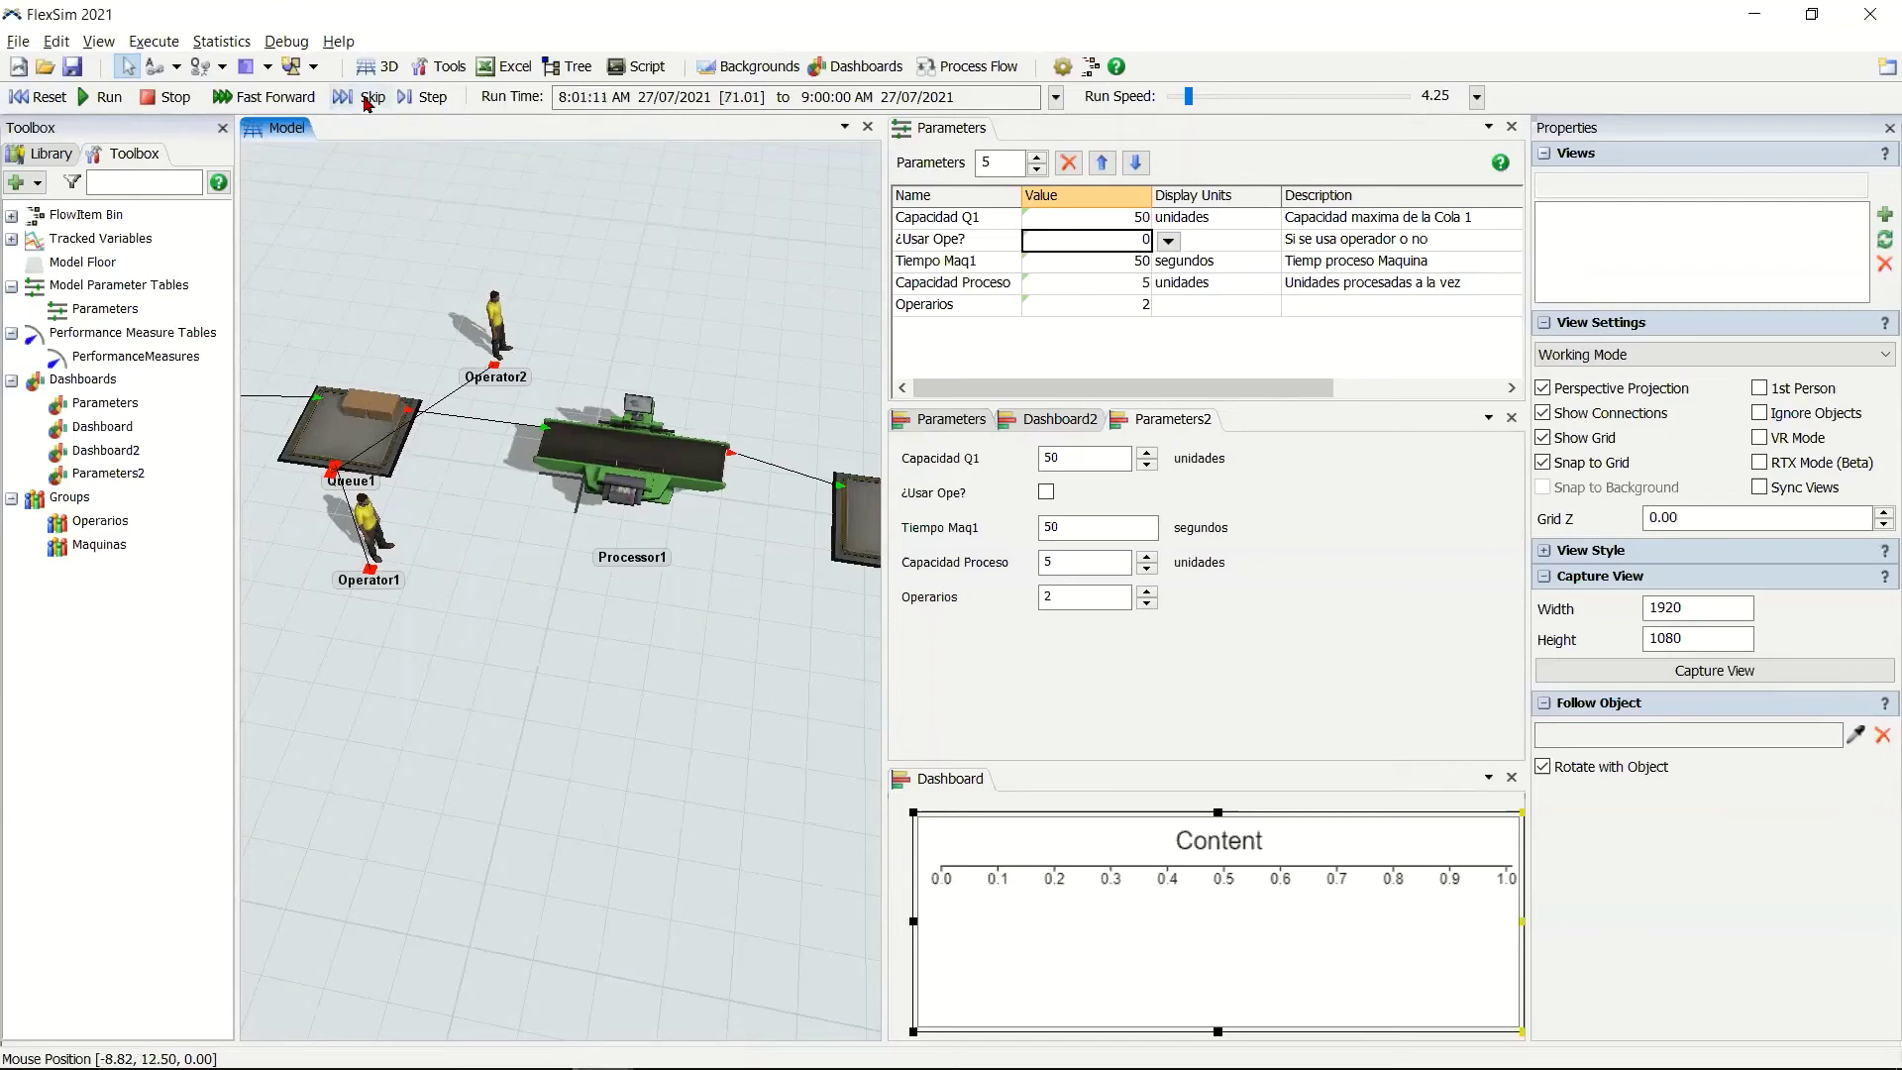
pyautogui.click(367, 97)
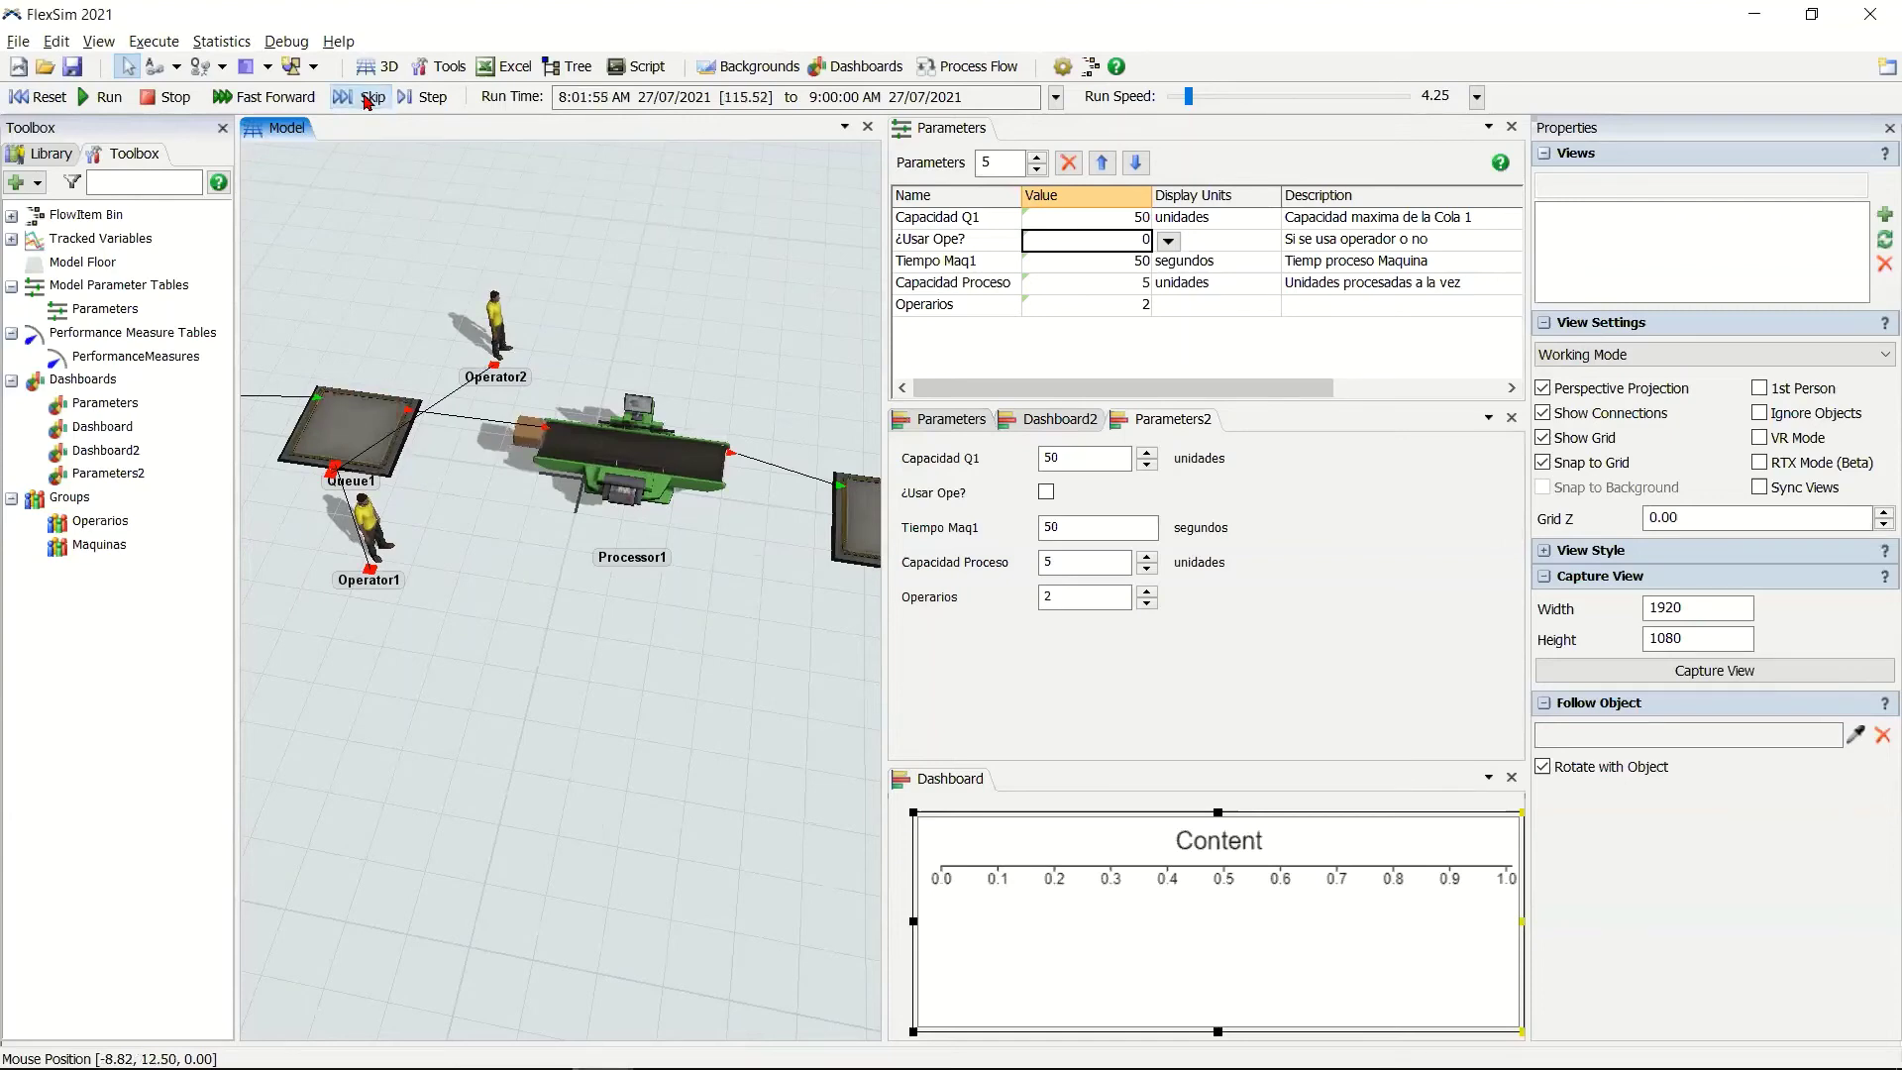
pyautogui.moveTo(506, 581); pyautogui.dragTo(657, 574, button='right')
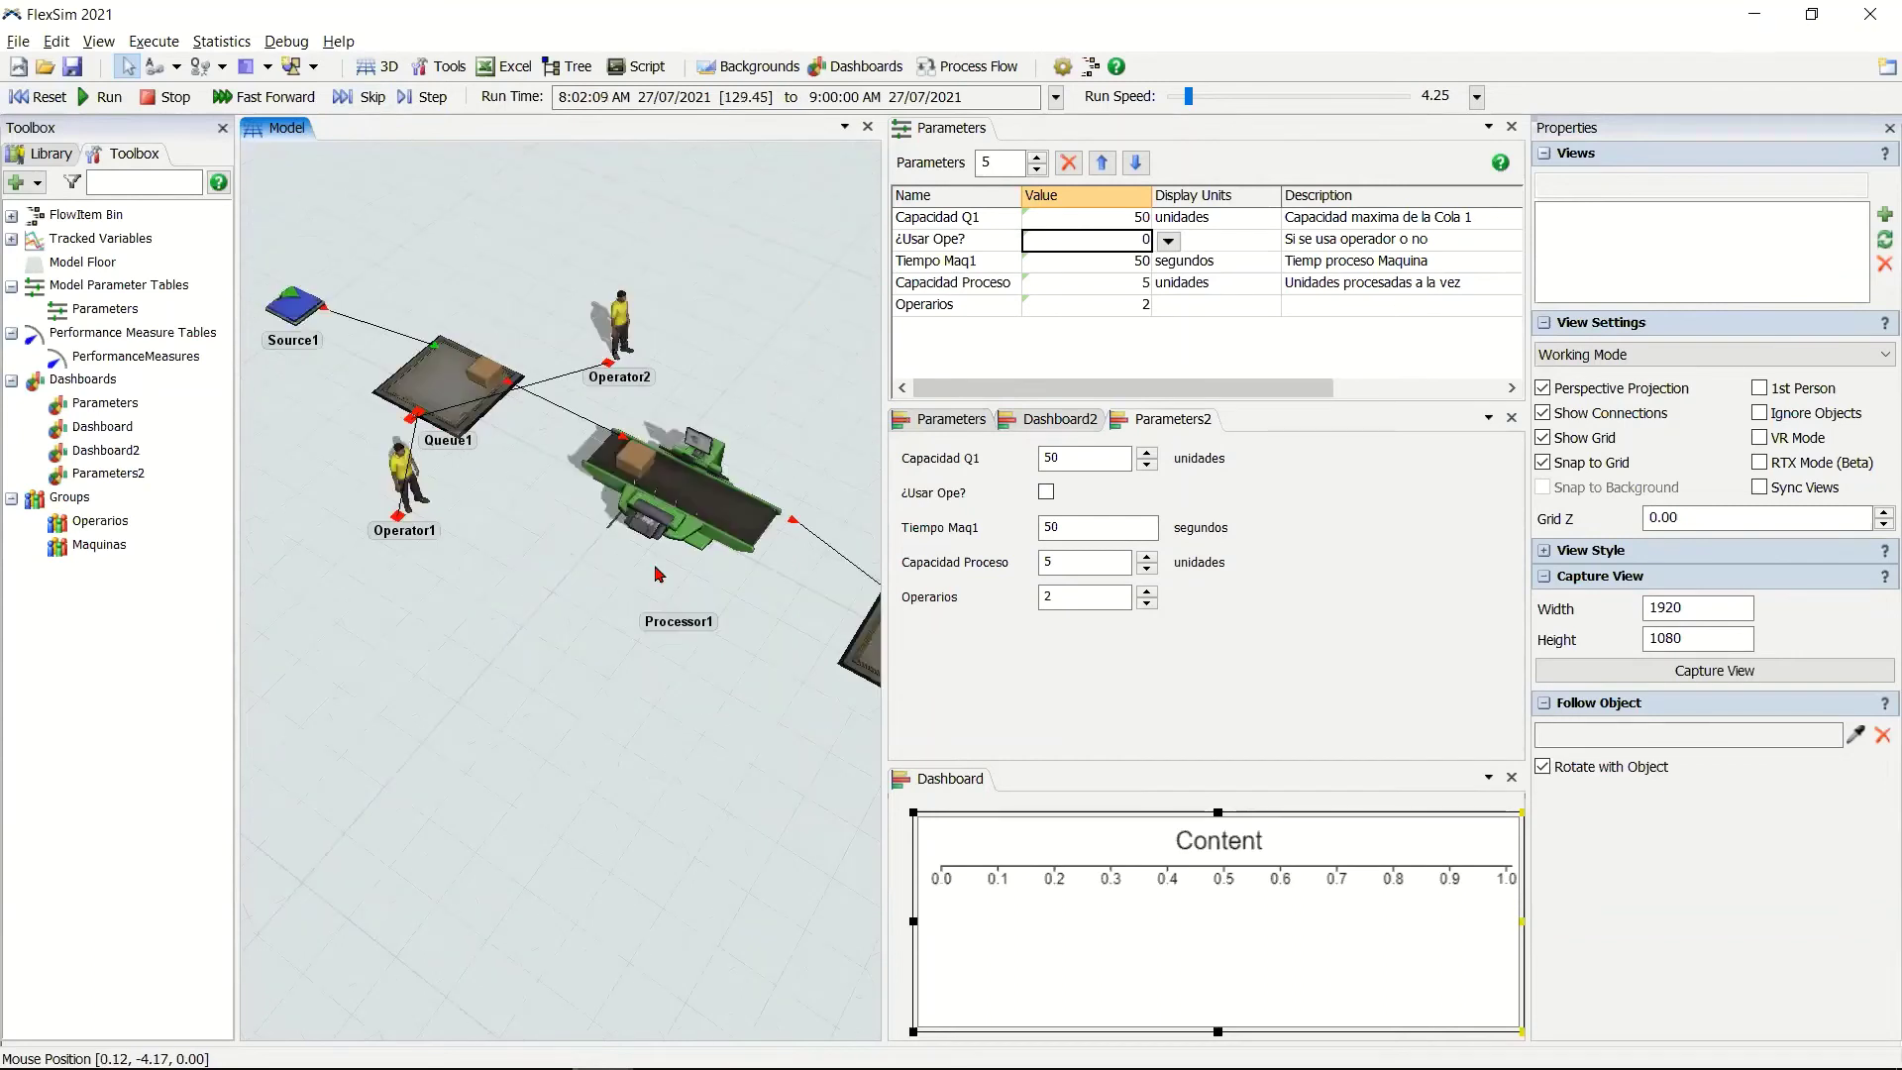
pyautogui.moveTo(657, 574); pyautogui.dragTo(594, 623)
pyautogui.click(608, 551)
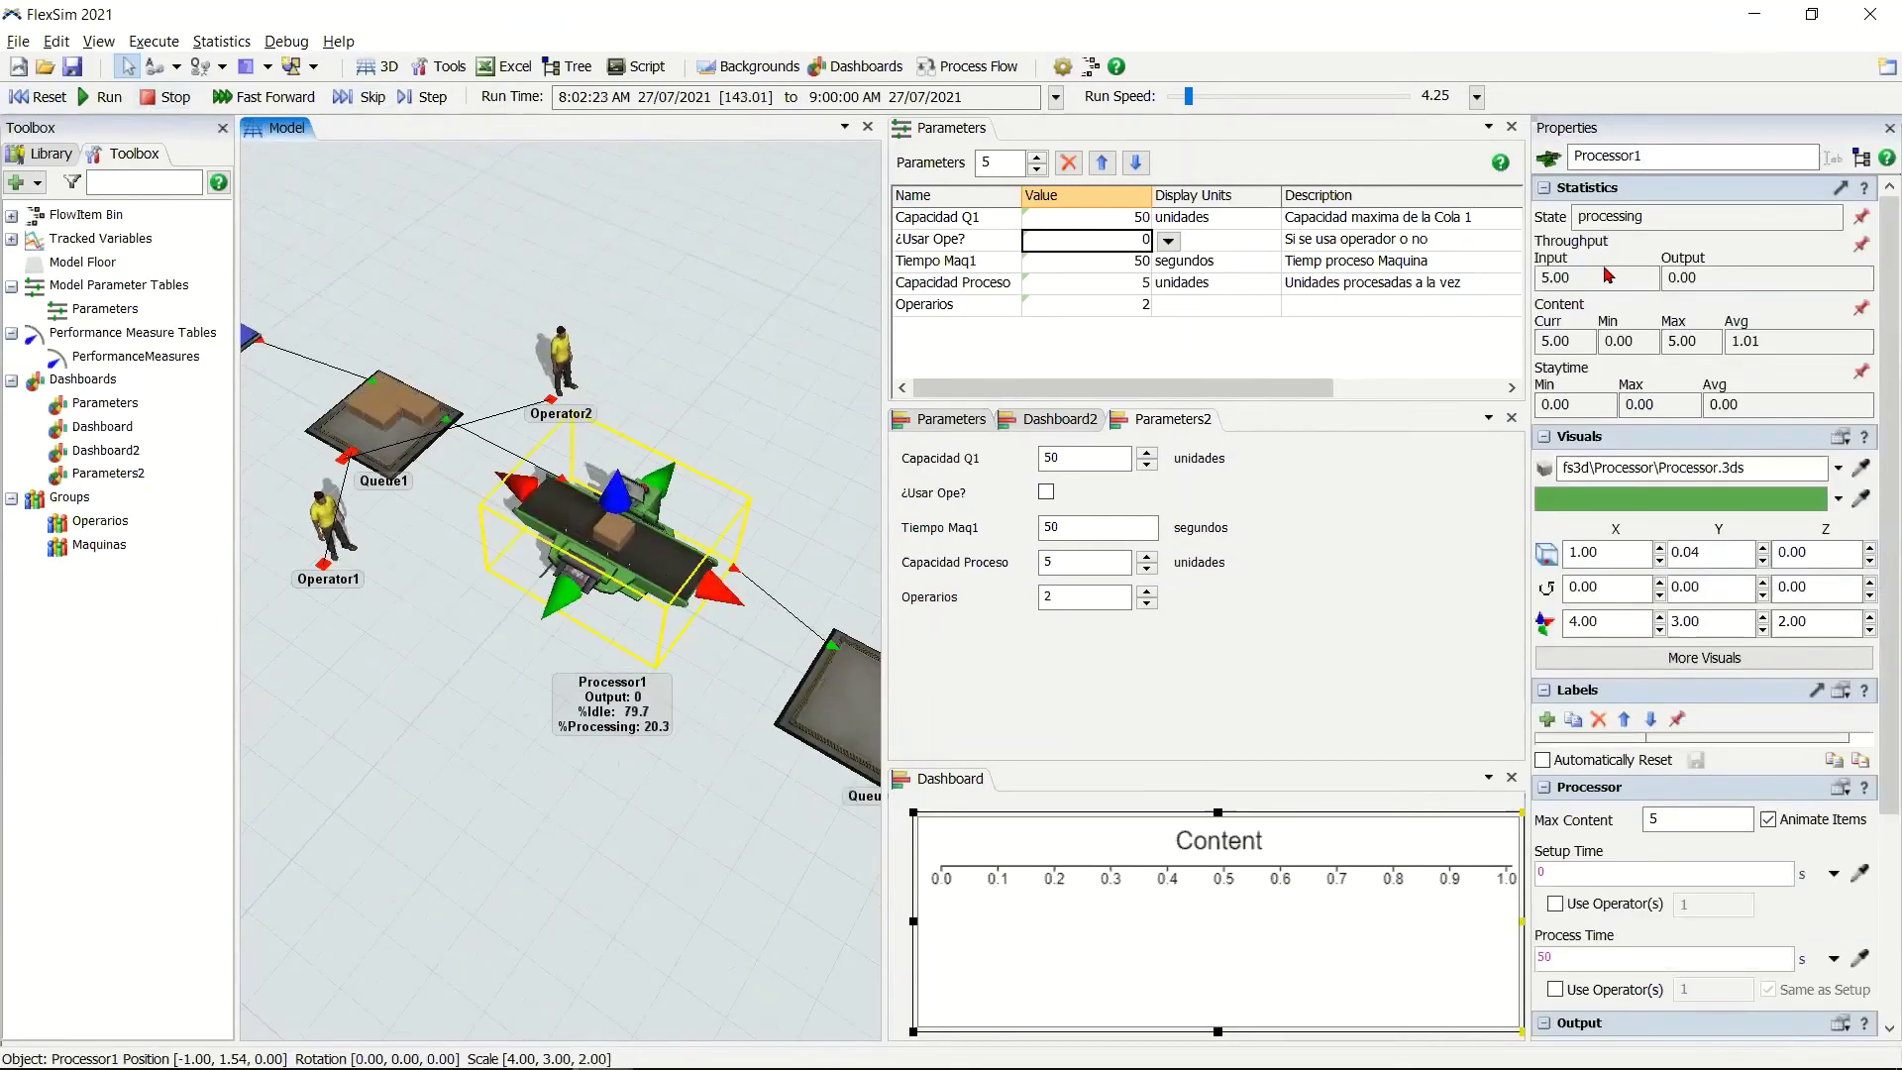
pyautogui.moveTo(1573, 341); pyautogui.dragTo(1537, 342)
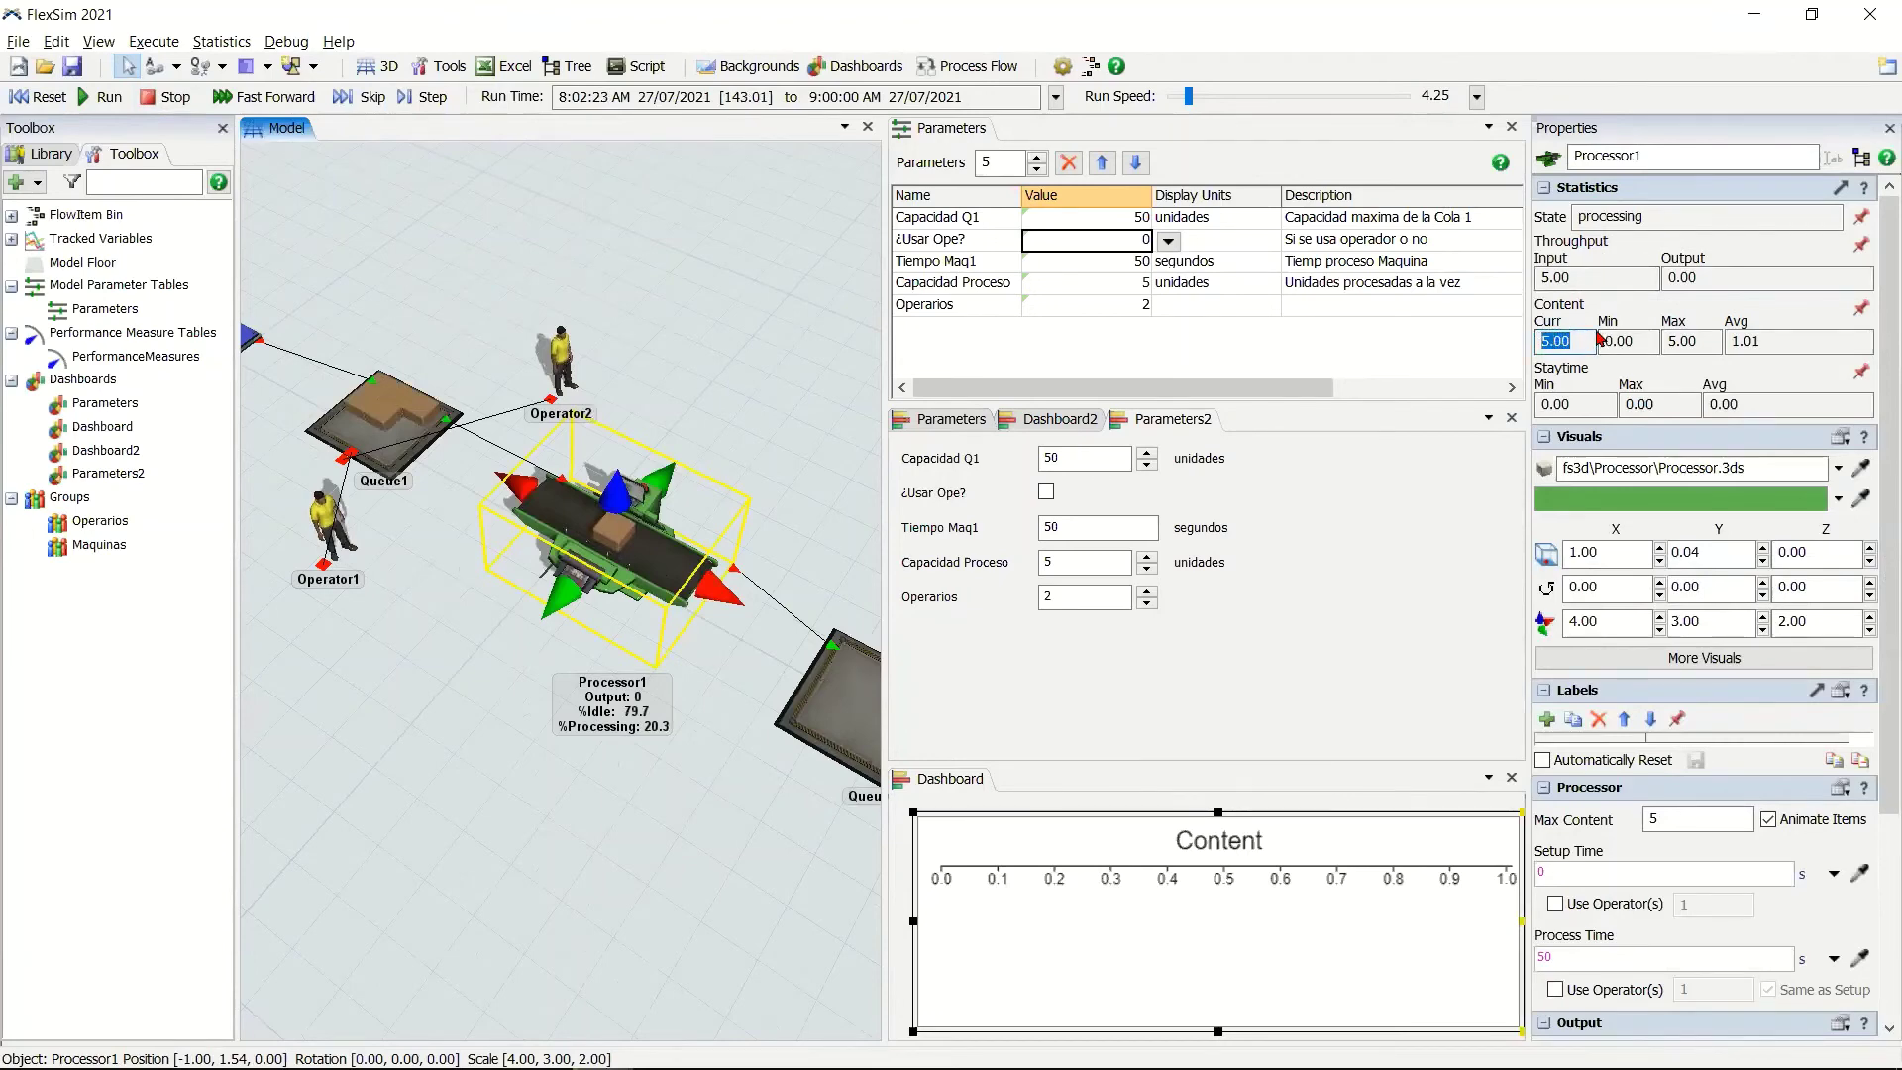
# Pin Processor1's Content statistic to a new dashboard and enlarge its table.
pyautogui.click(1861, 309)
pyautogui.moveTo(1780, 446)
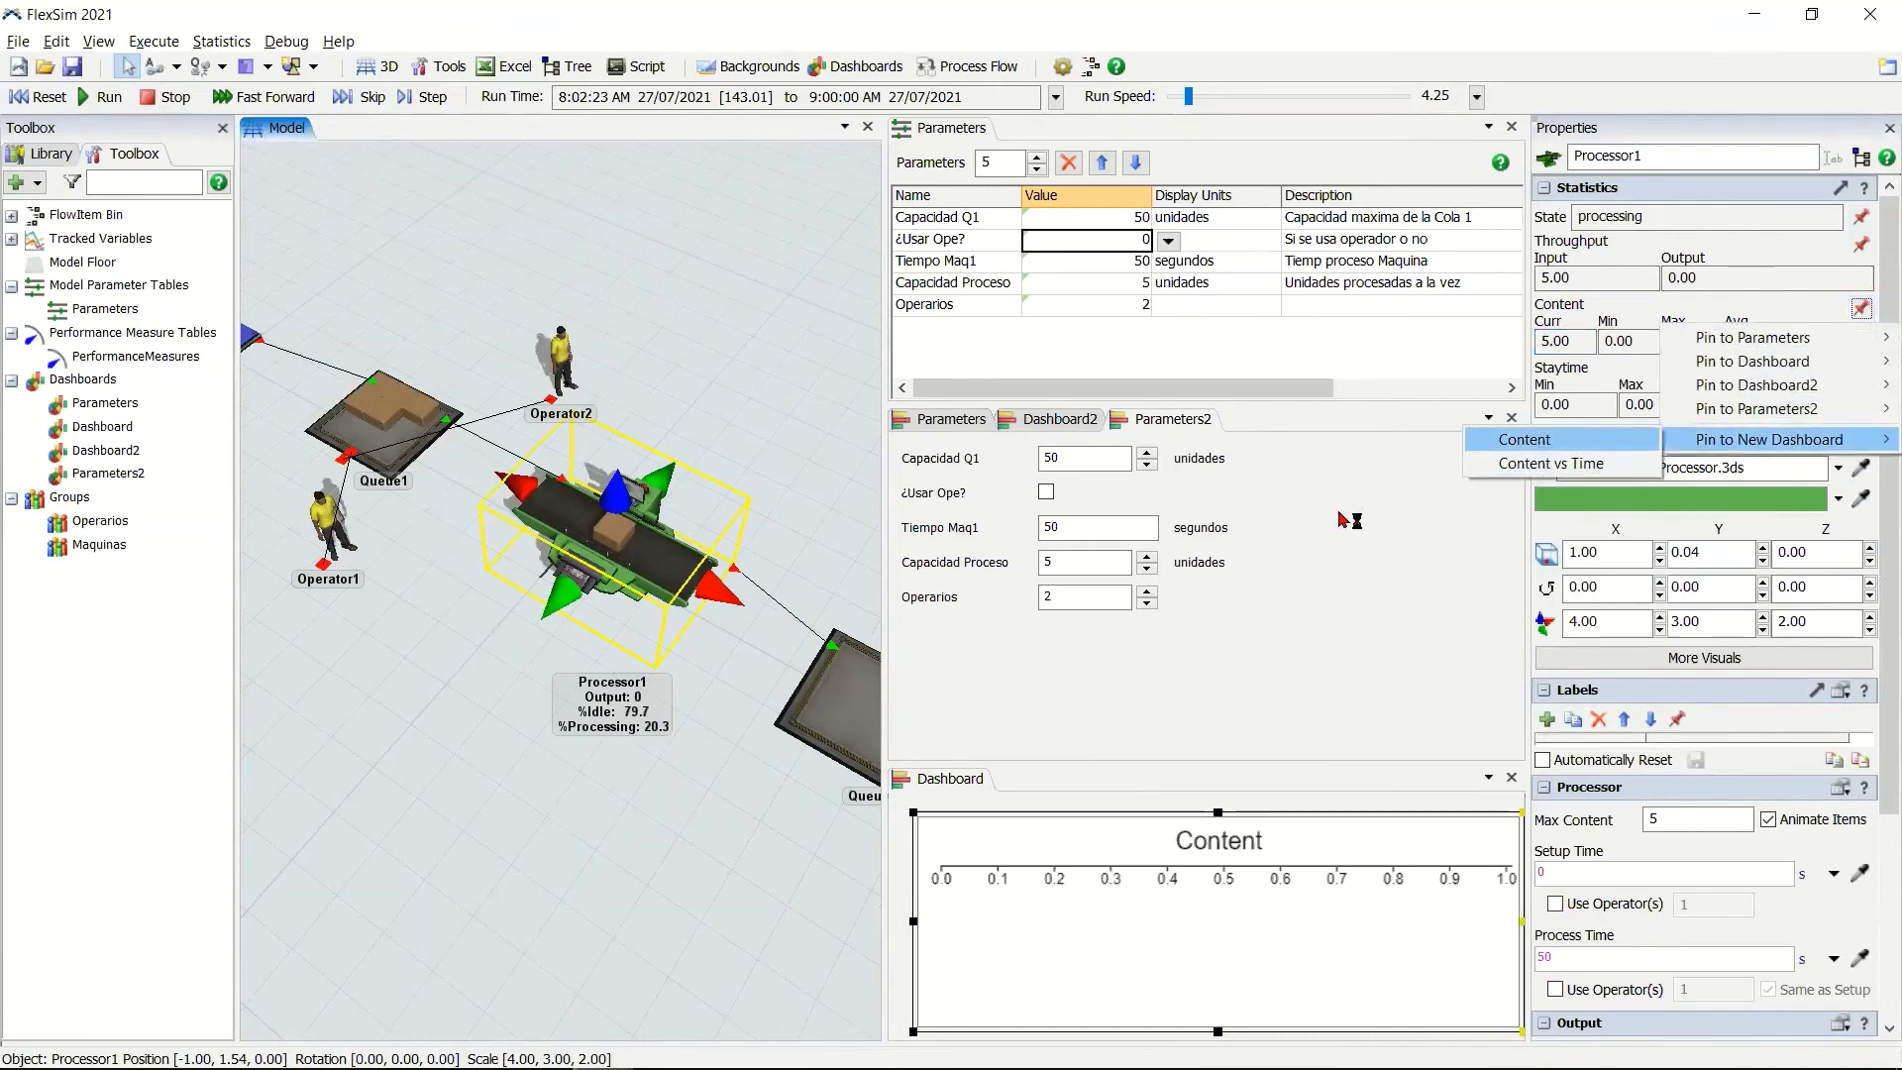
pyautogui.click(1579, 457)
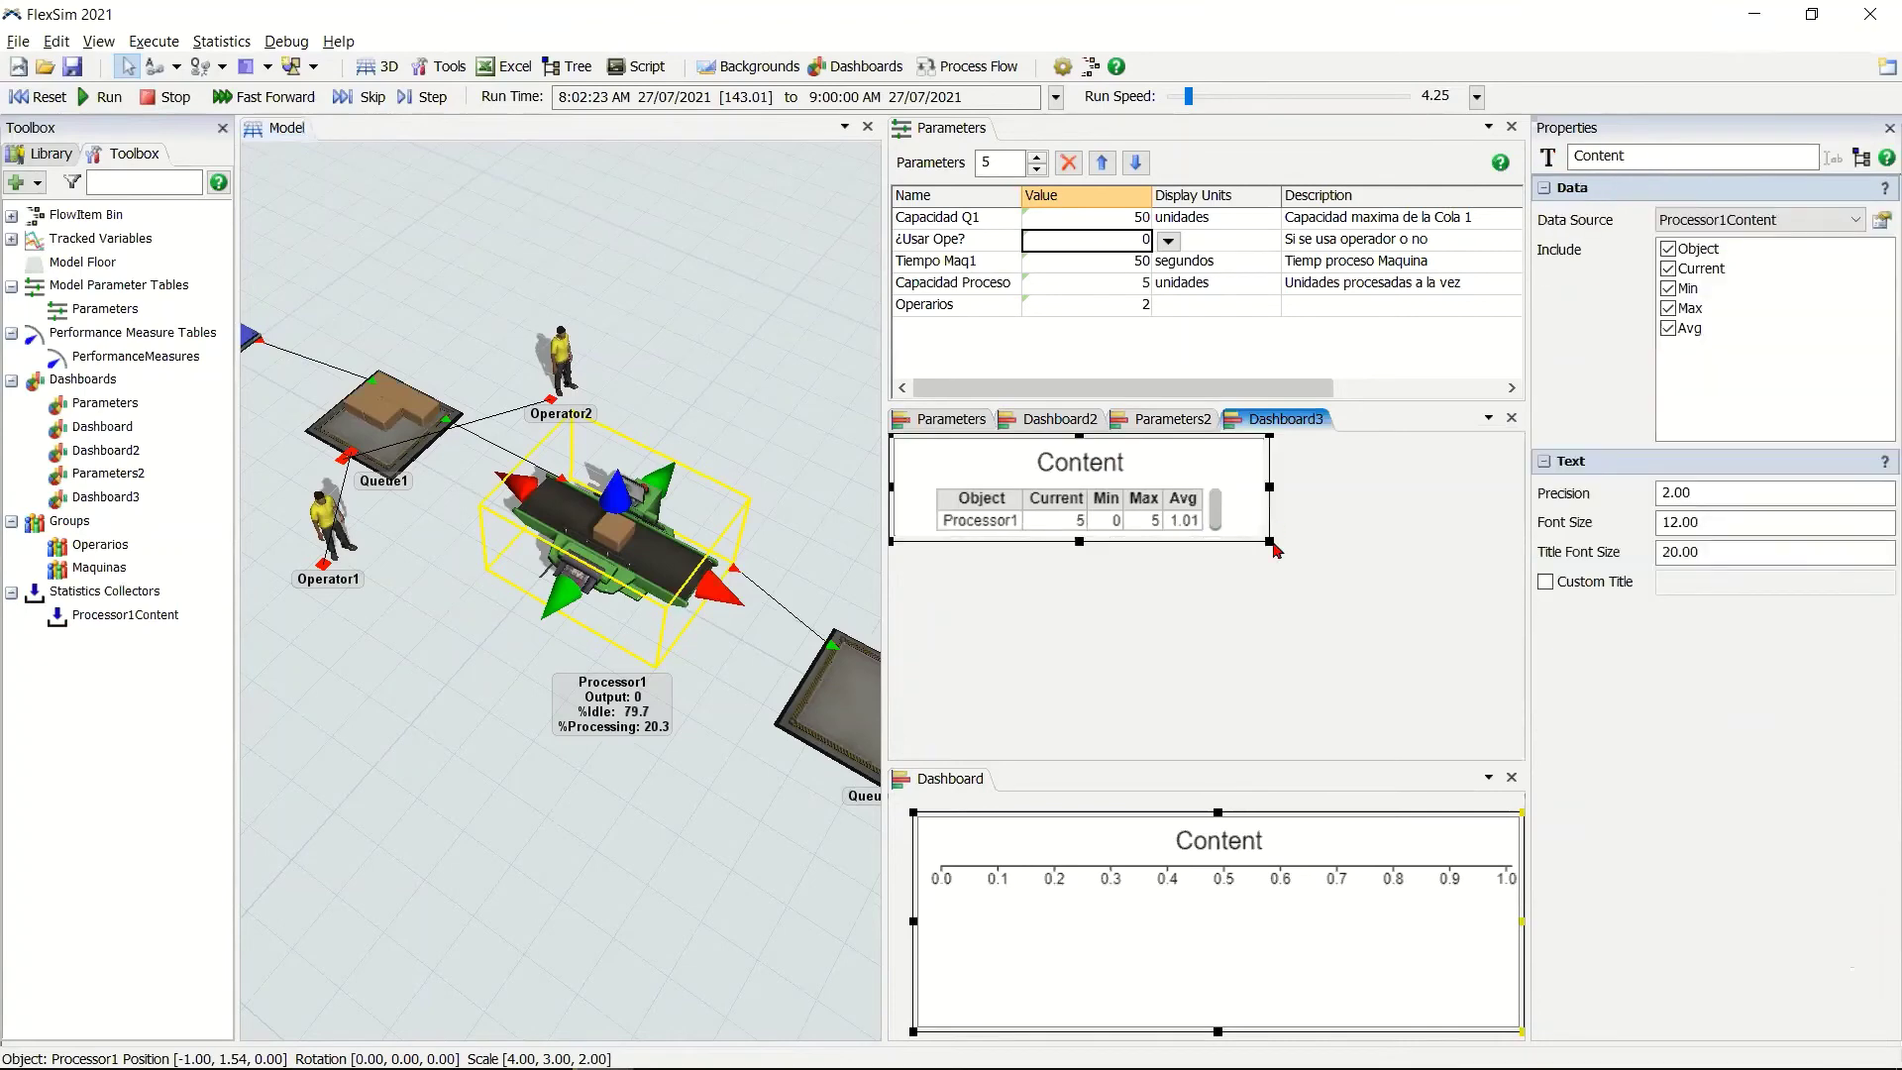
pyautogui.moveTo(1269, 543); pyautogui.dragTo(1435, 583)
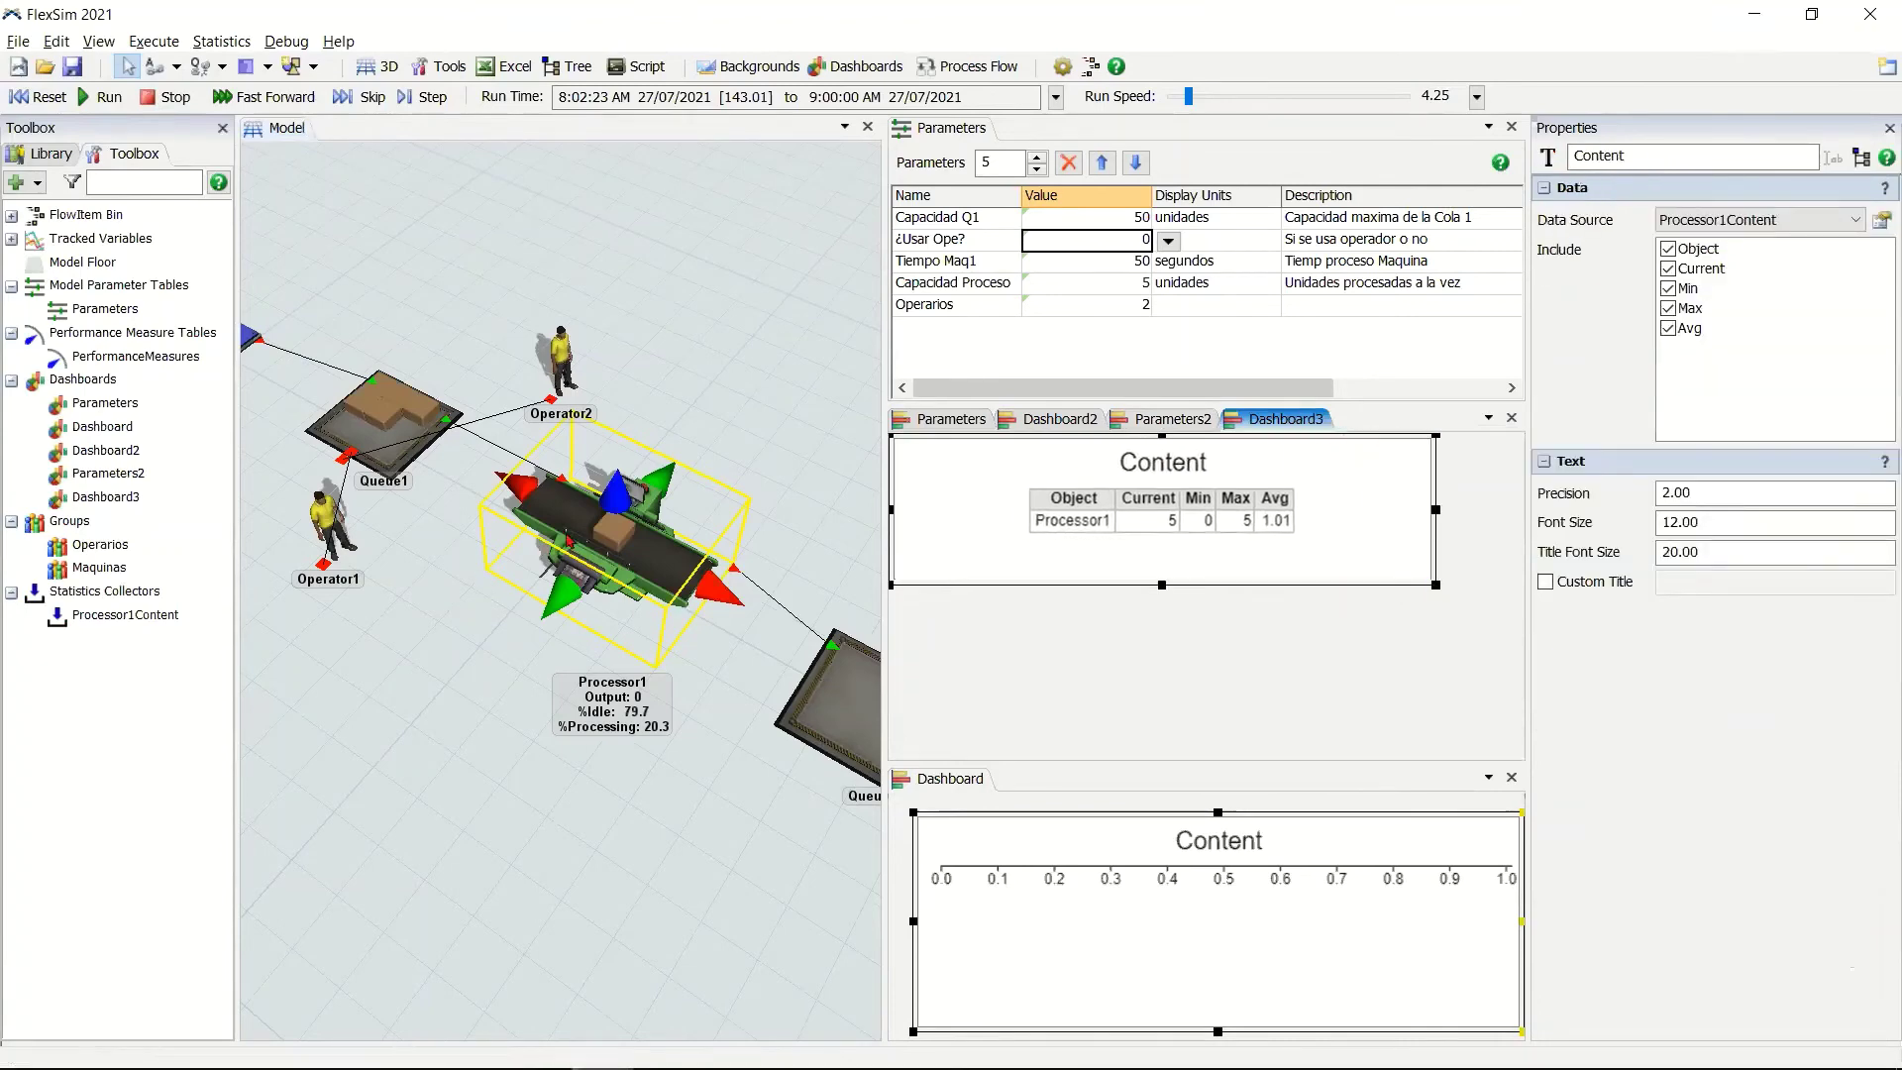
# Advance the simulation and examine the items arriving in Queue2.
pyautogui.click(574, 815)
pyautogui.moveTo(596, 877); pyautogui.dragTo(503, 859)
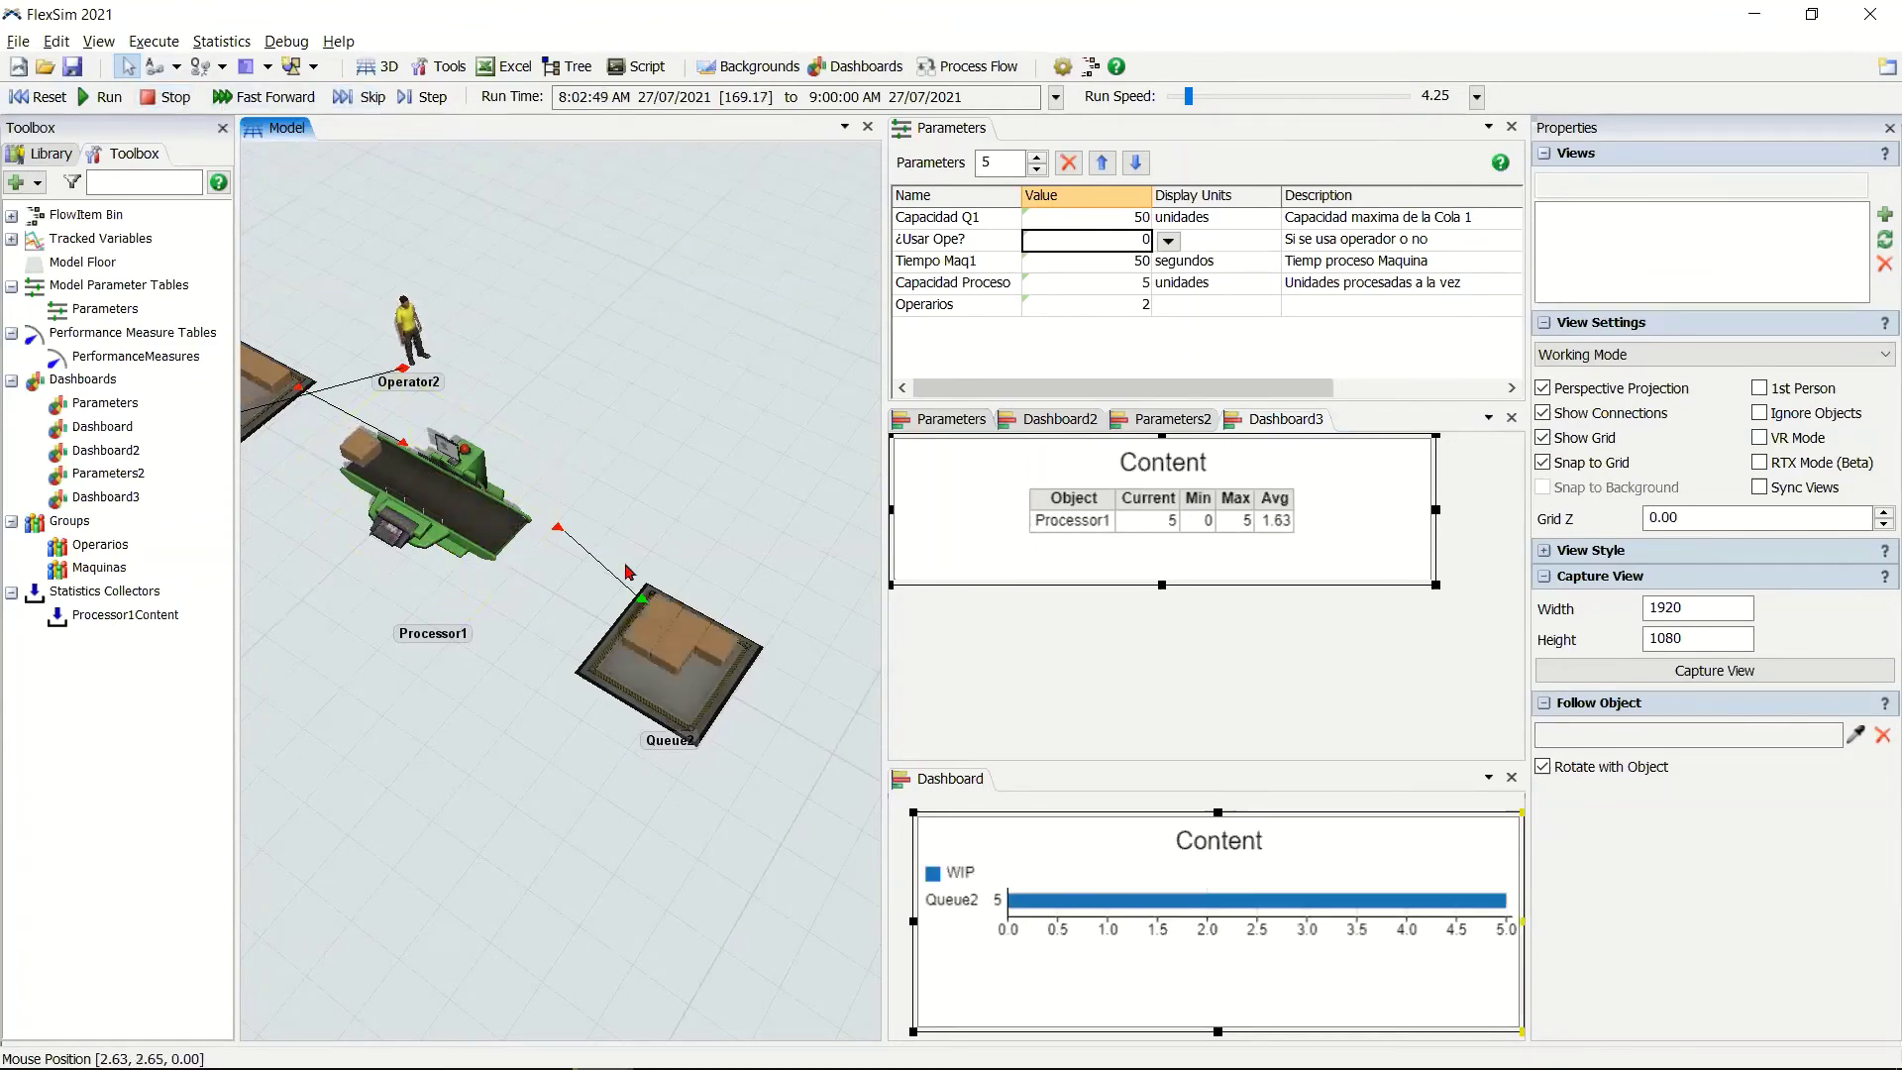
pyautogui.scroll(3, 801, 686)
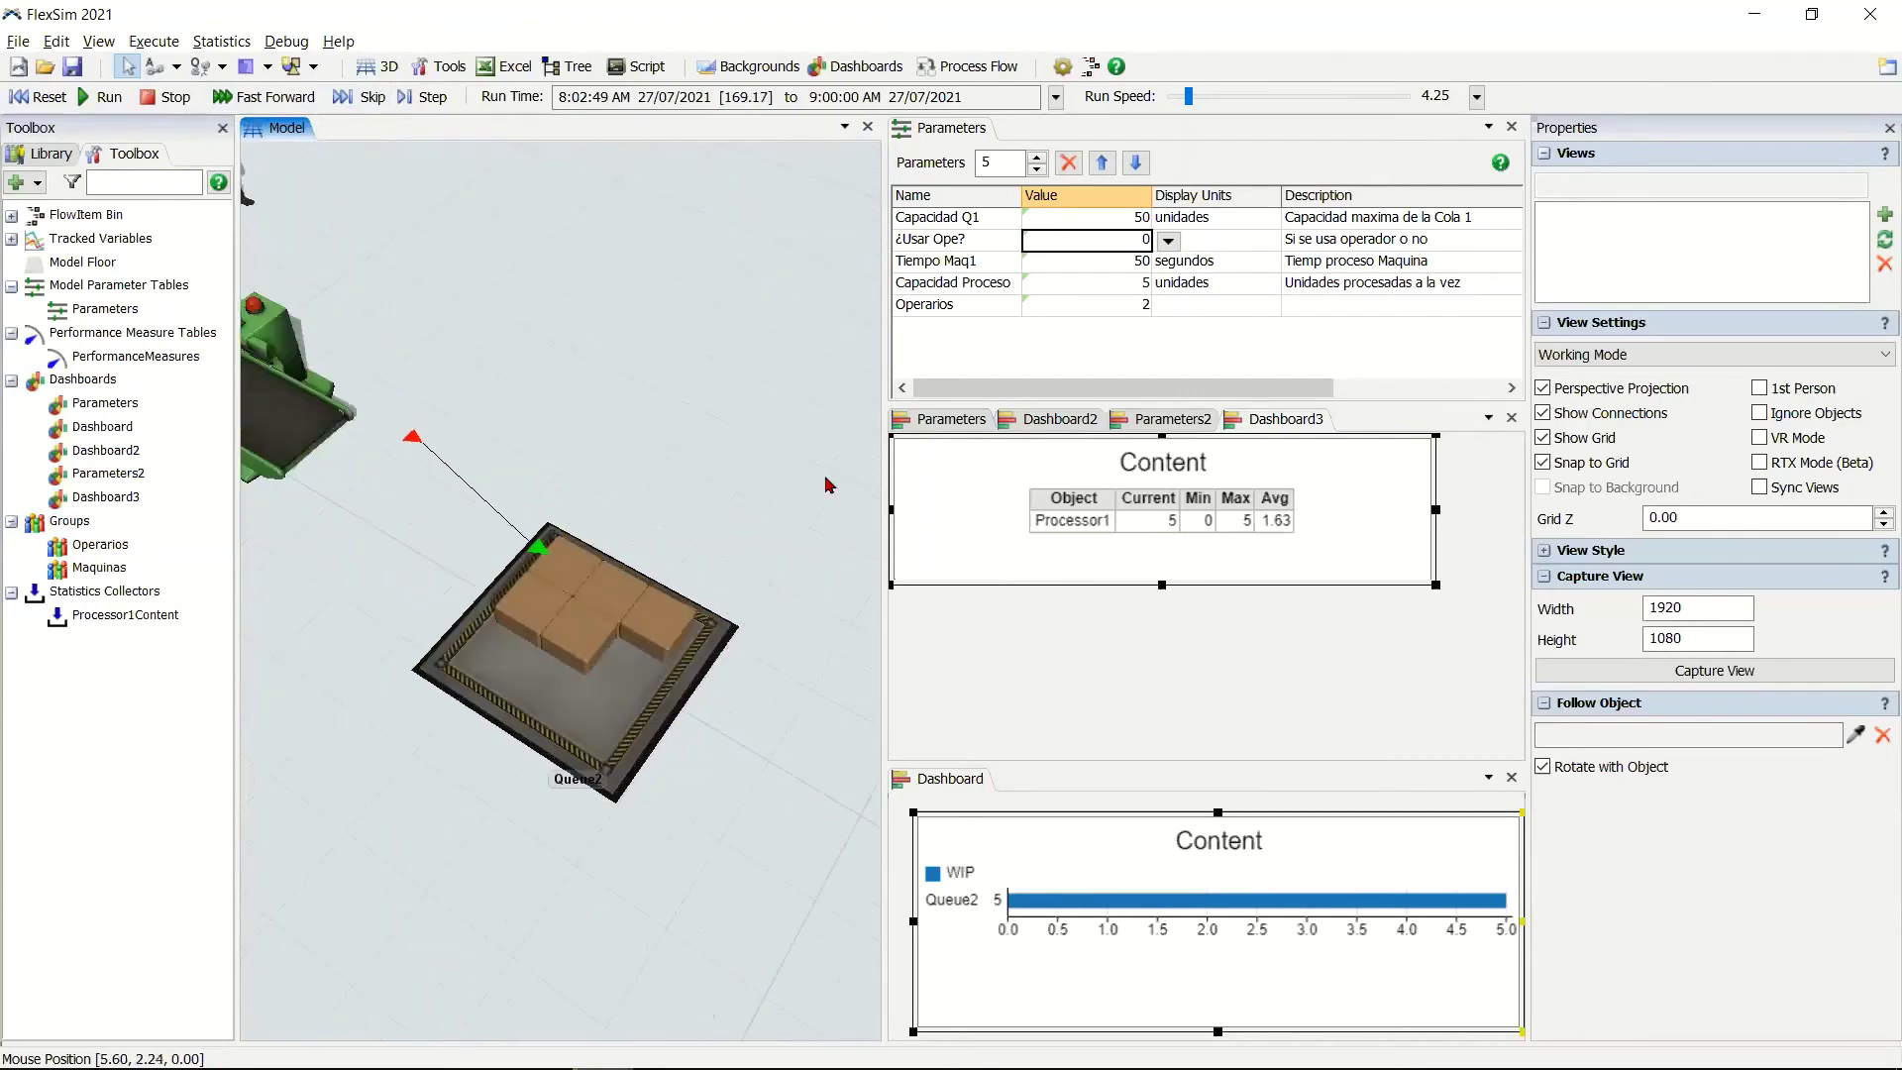
# Set Capacidad Proceso to 2 on the Parameters dashboard.
pyautogui.click(1057, 432)
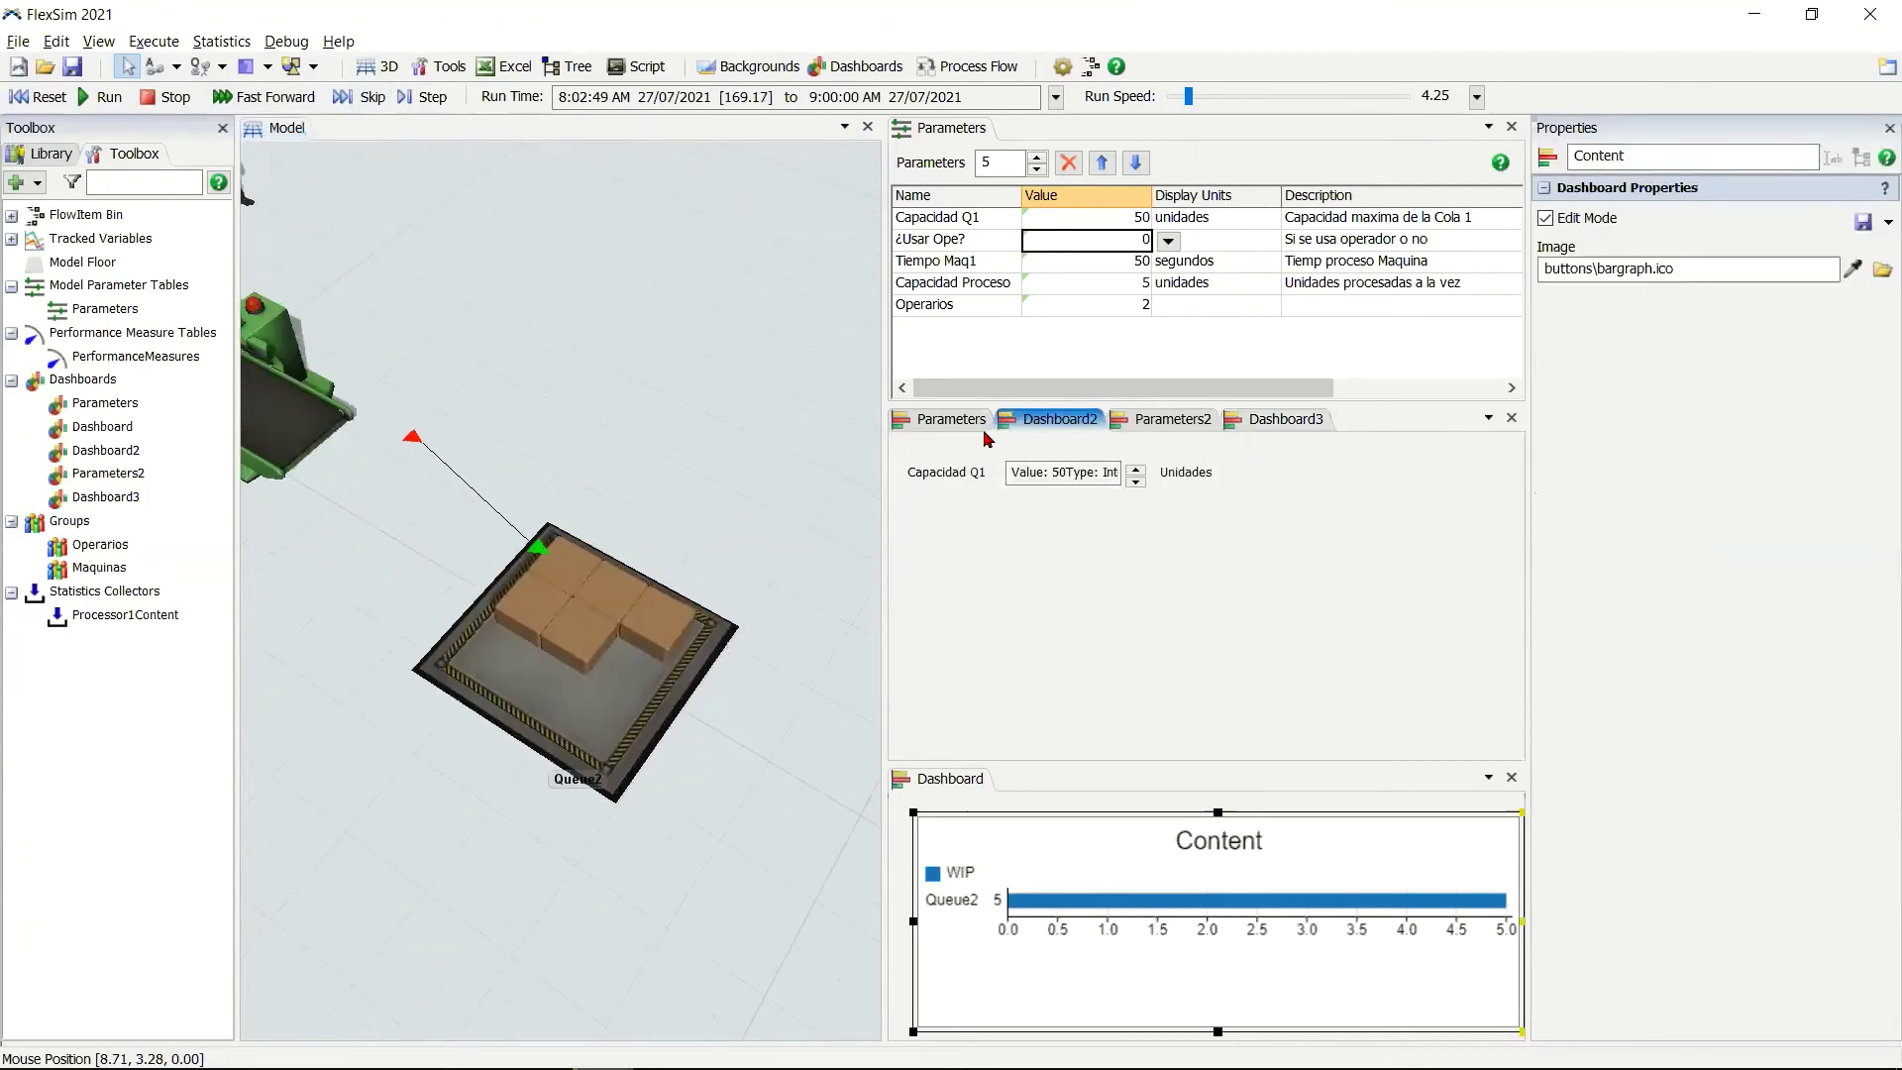
pyautogui.click(968, 425)
pyautogui.click(1145, 569)
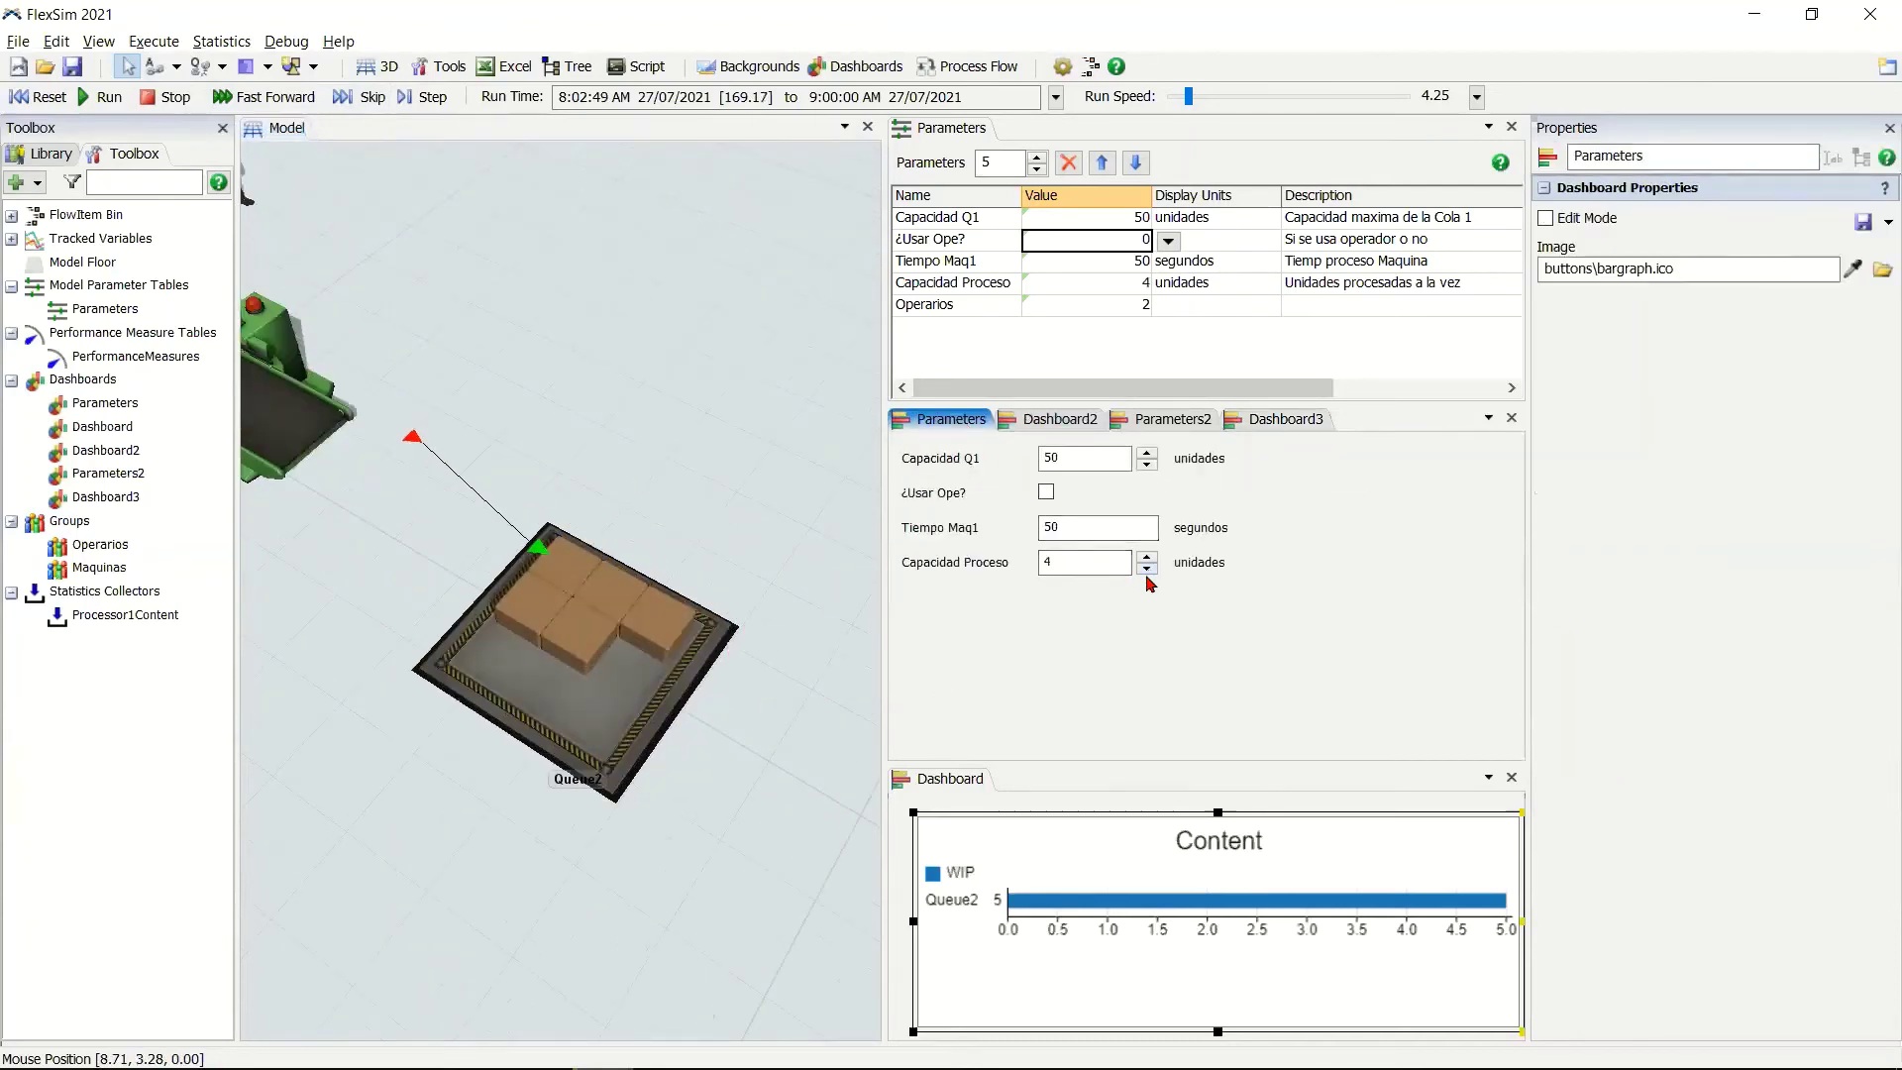
pyautogui.click(1146, 568)
pyautogui.click(426, 589)
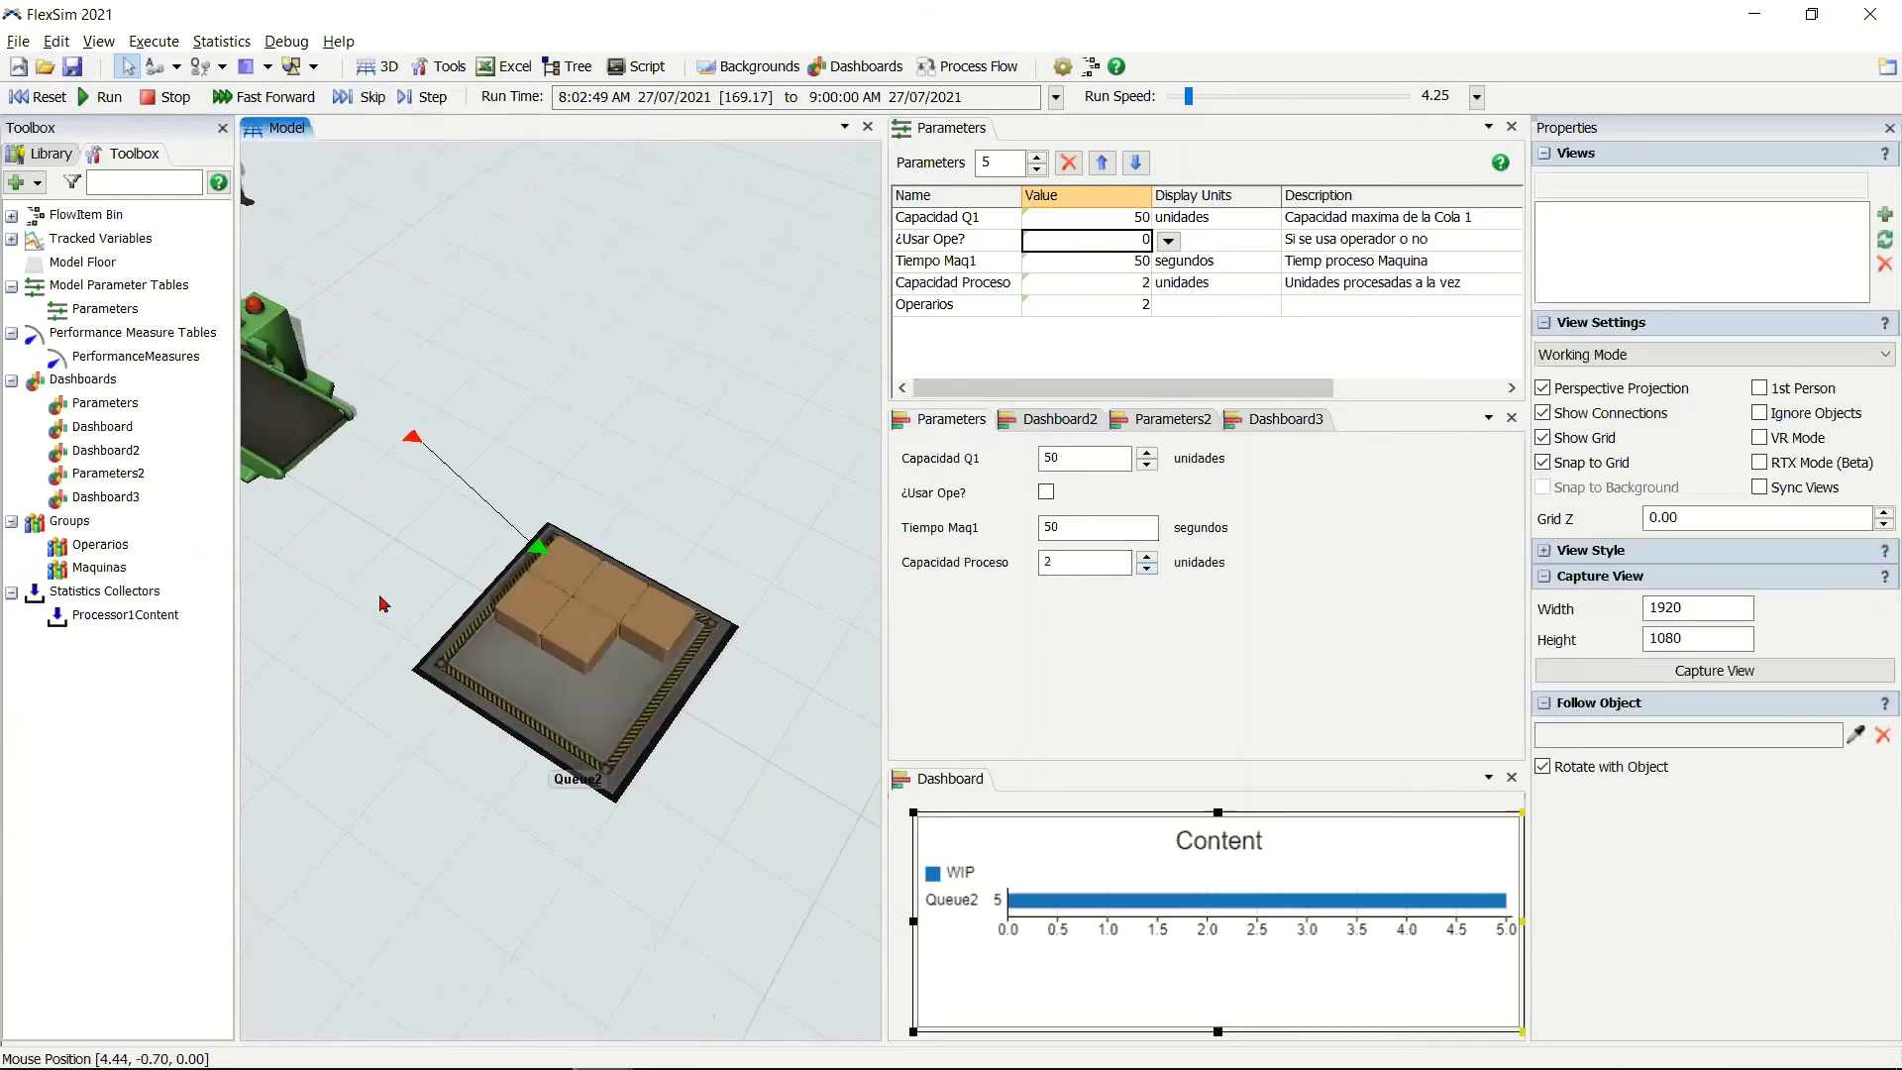
pyautogui.scroll(-3, 661, 591)
pyautogui.moveTo(661, 591); pyautogui.dragTo(959, 564)
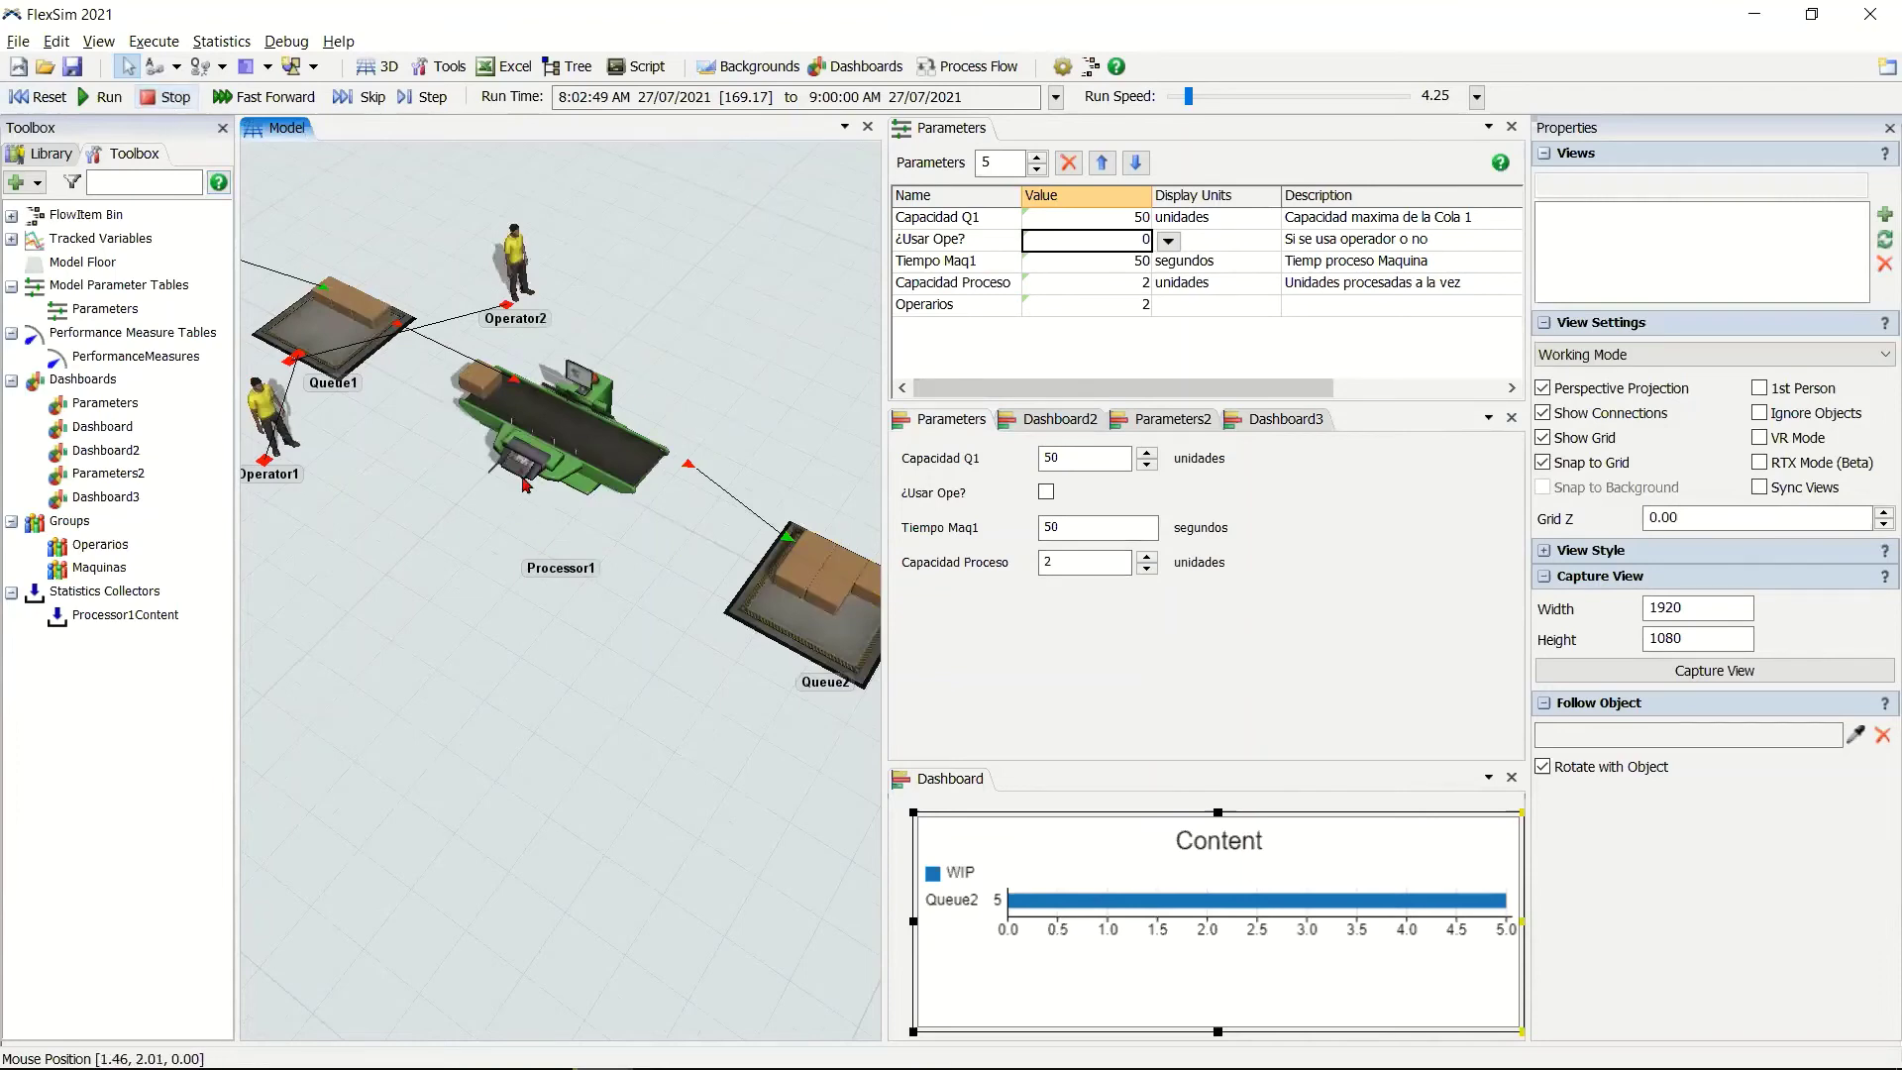
# Reset the model and check the Max Content of Processor1.
pyautogui.click(26, 97)
pyautogui.click(559, 436)
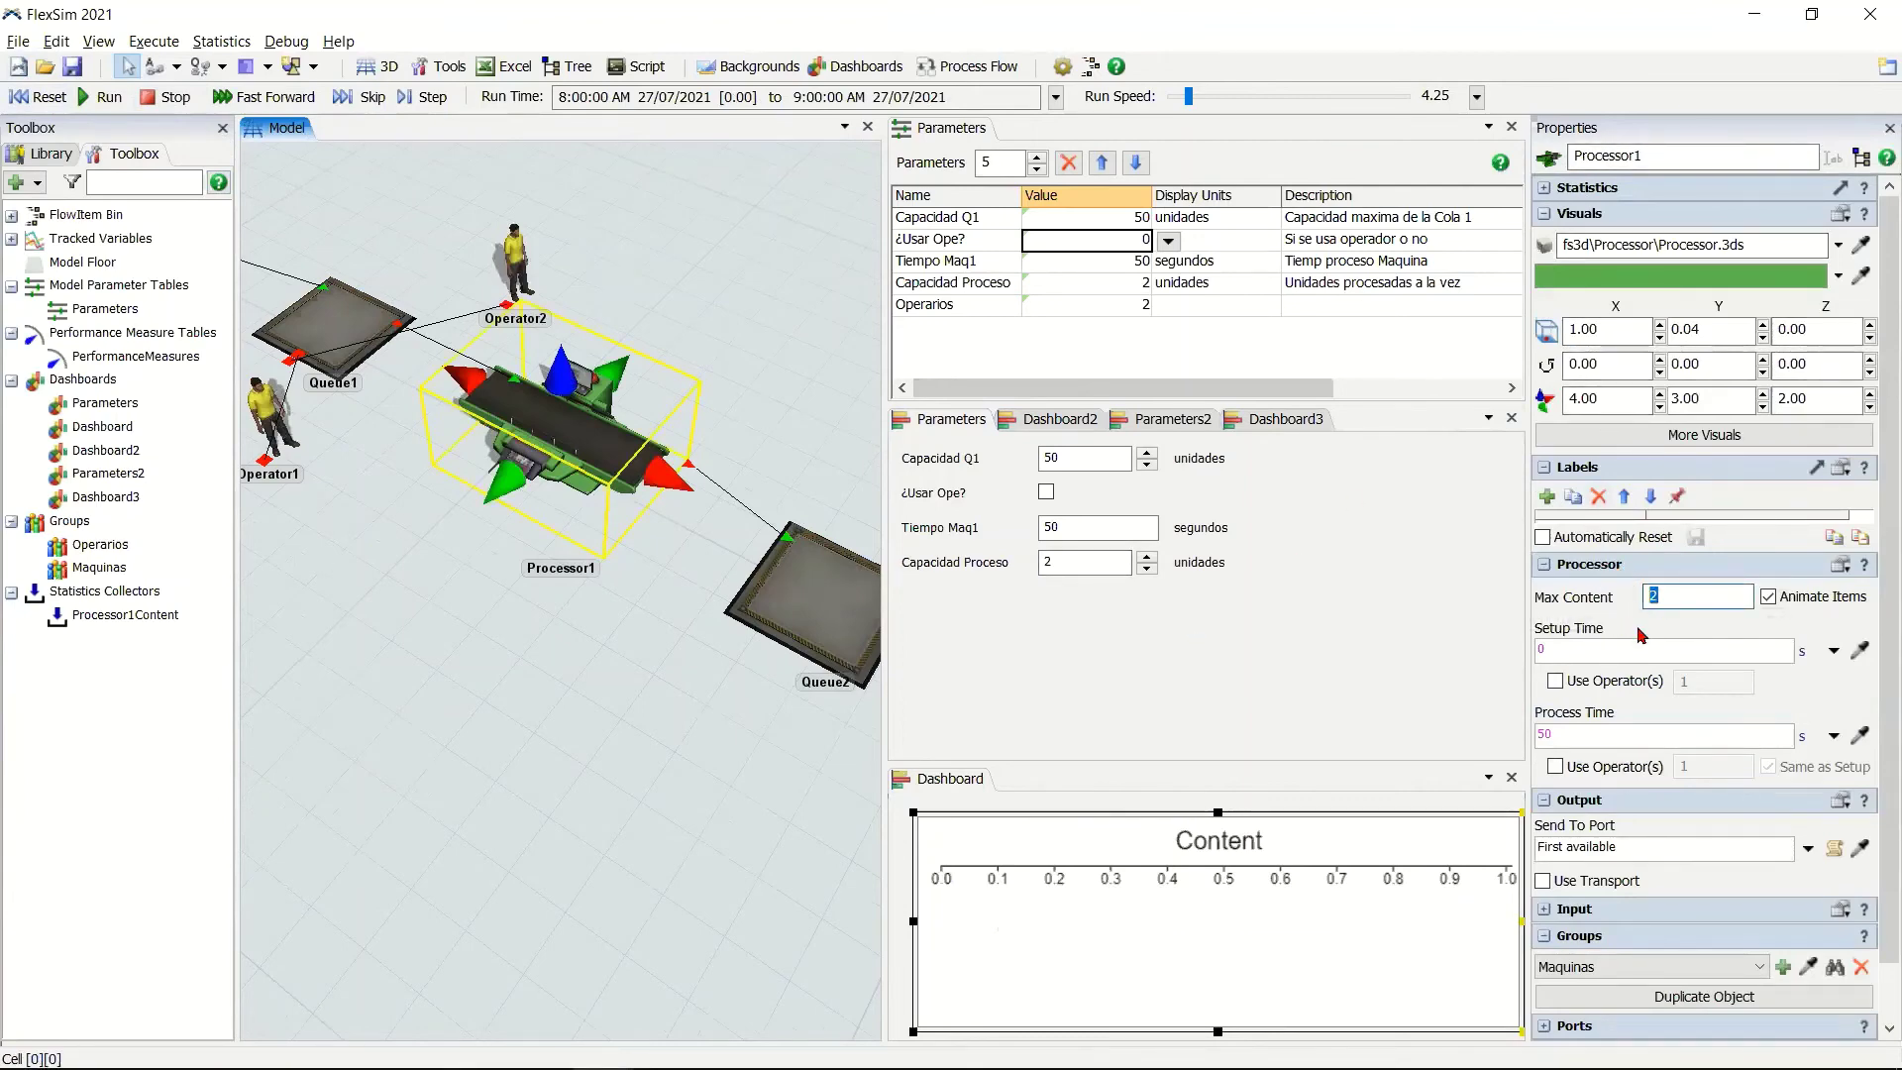
pyautogui.click(548, 683)
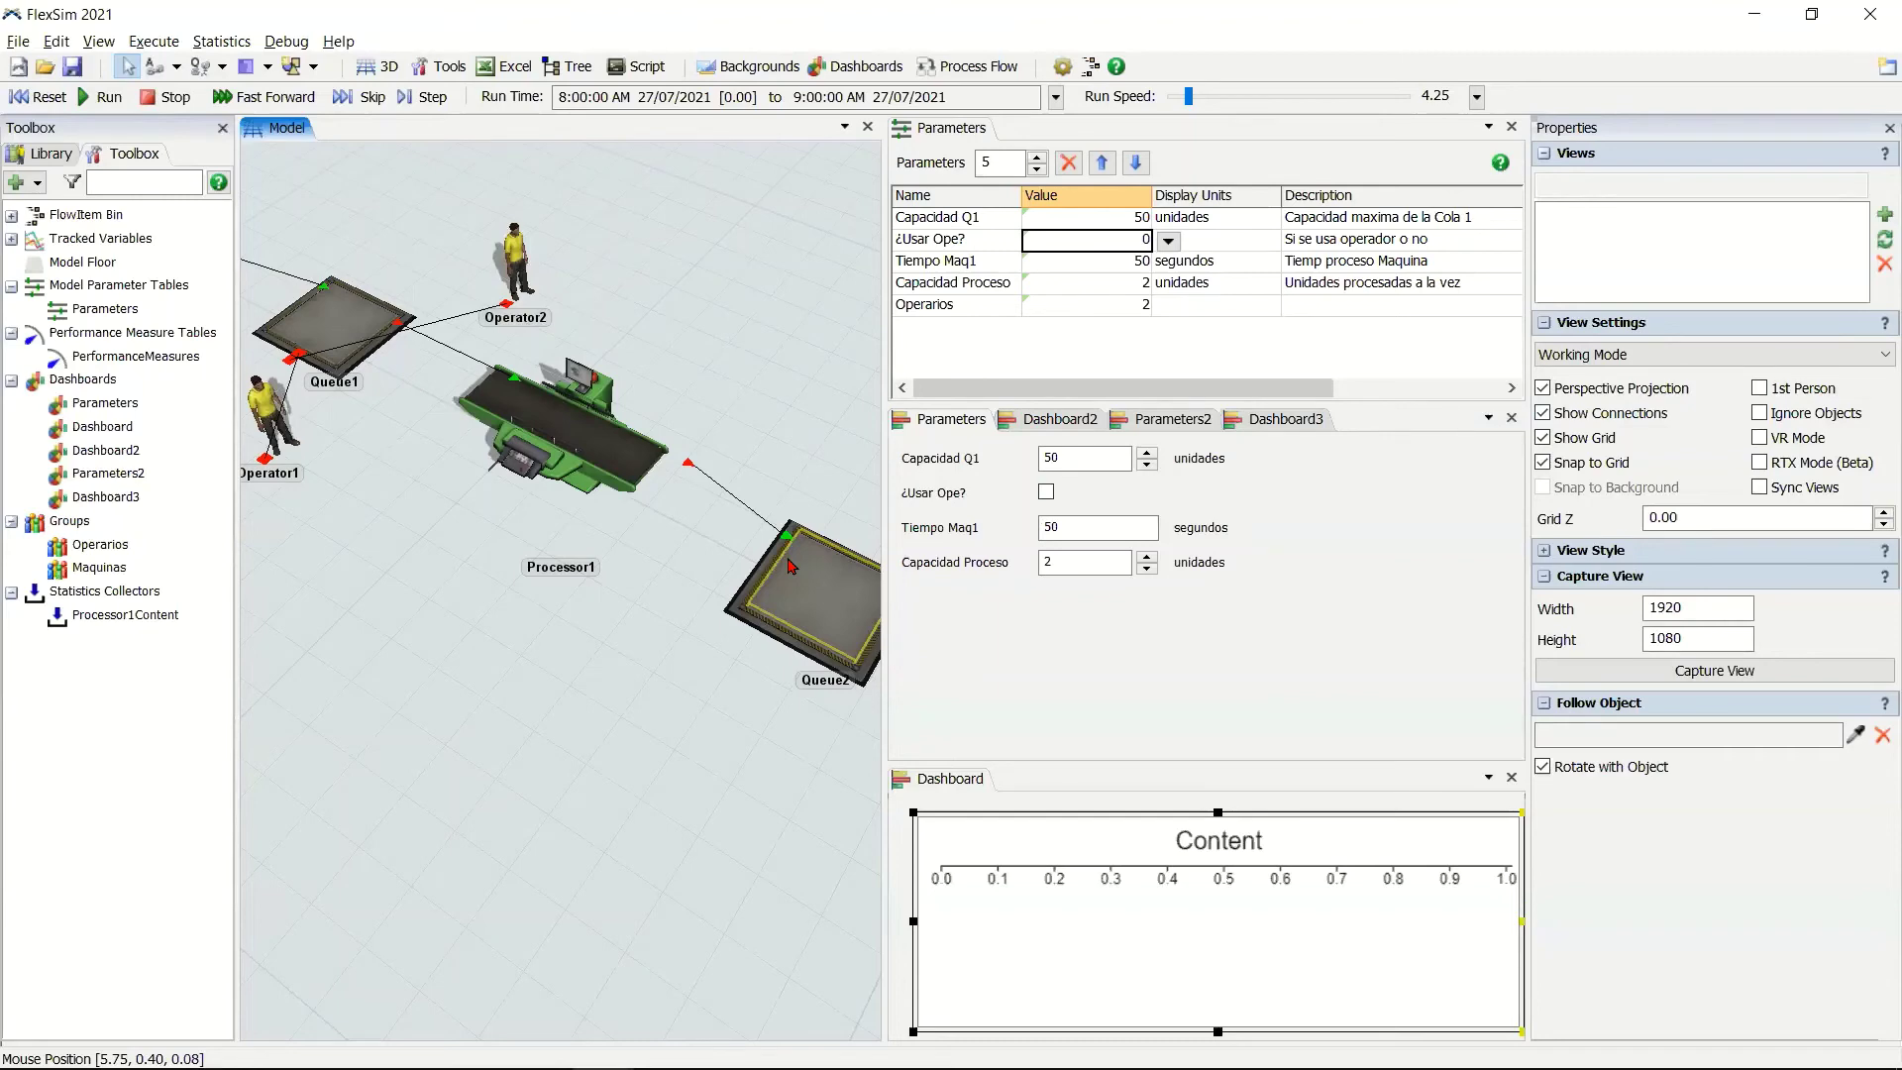
pyautogui.scroll(-2, 500, 655)
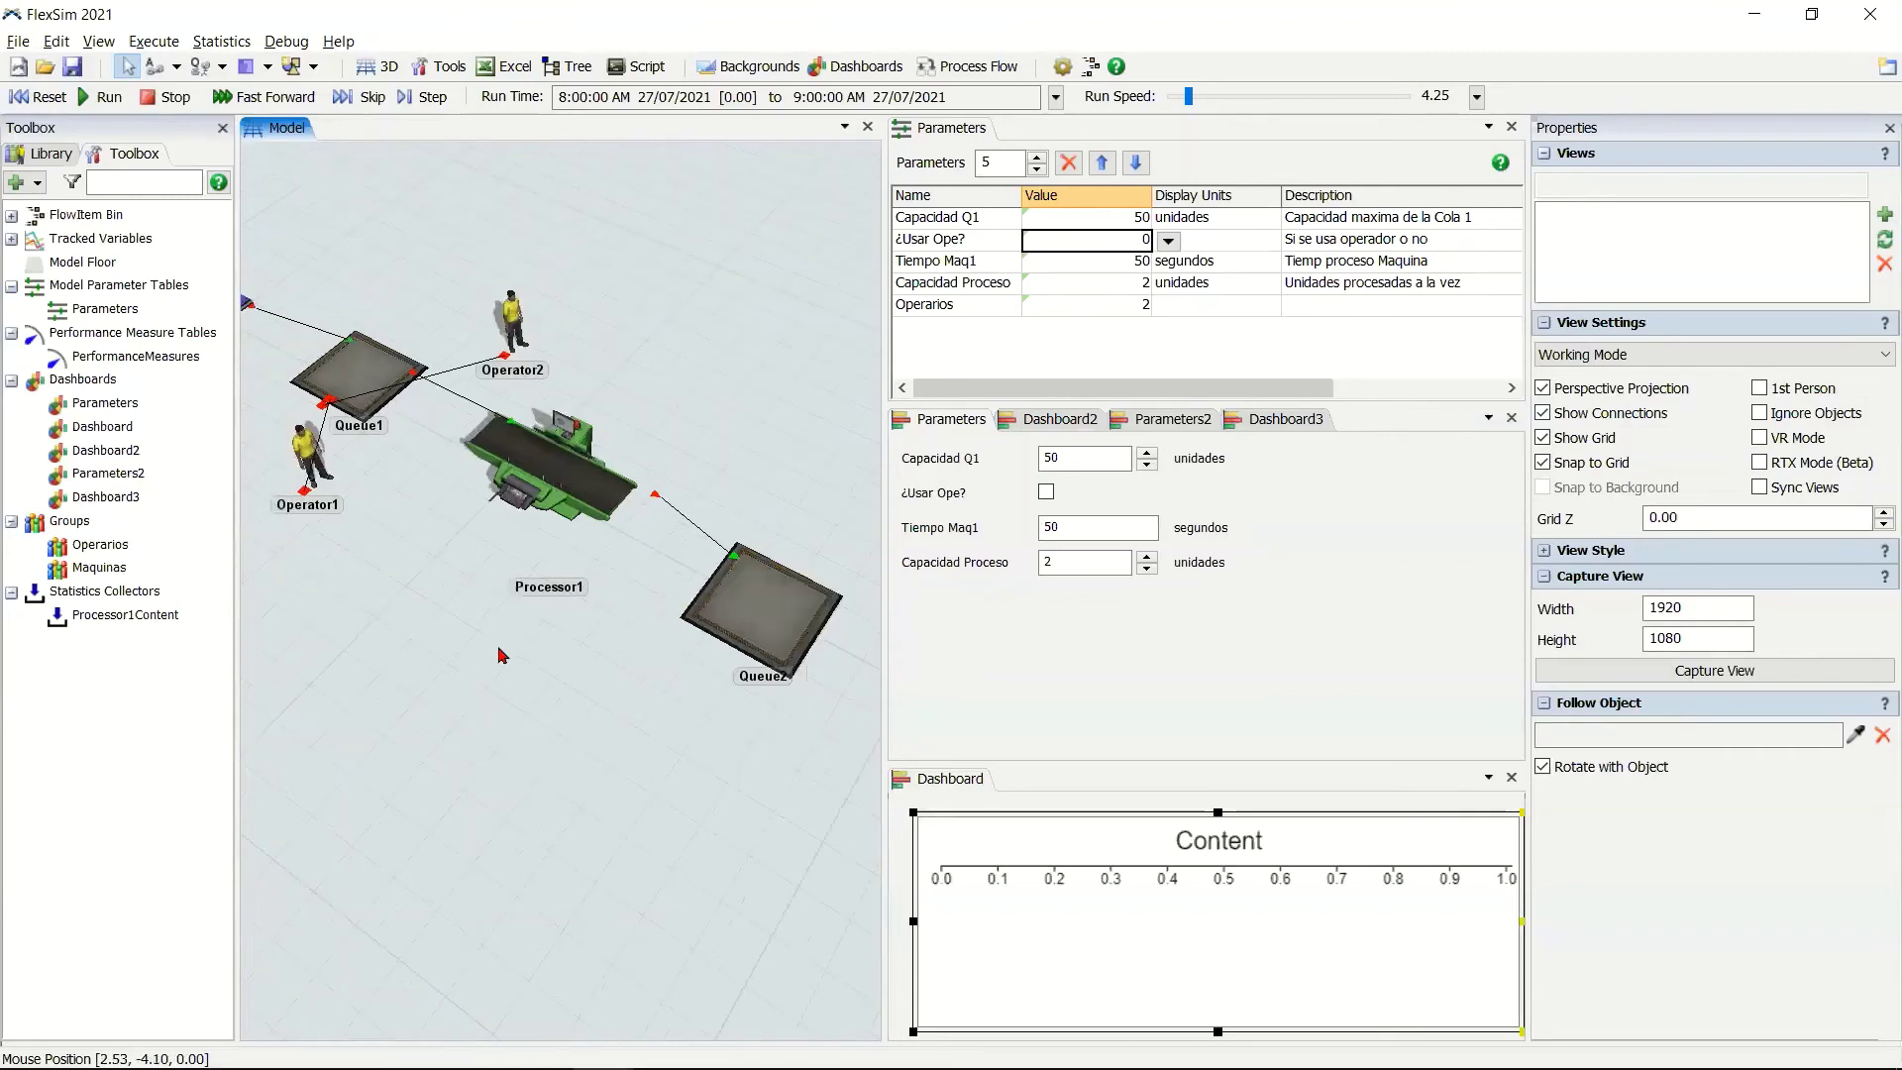
pyautogui.moveTo(492, 659); pyautogui.dragTo(419, 651, button='right')
pyautogui.scroll(1, 492, 700)
pyautogui.scroll(-1, 418, 651)
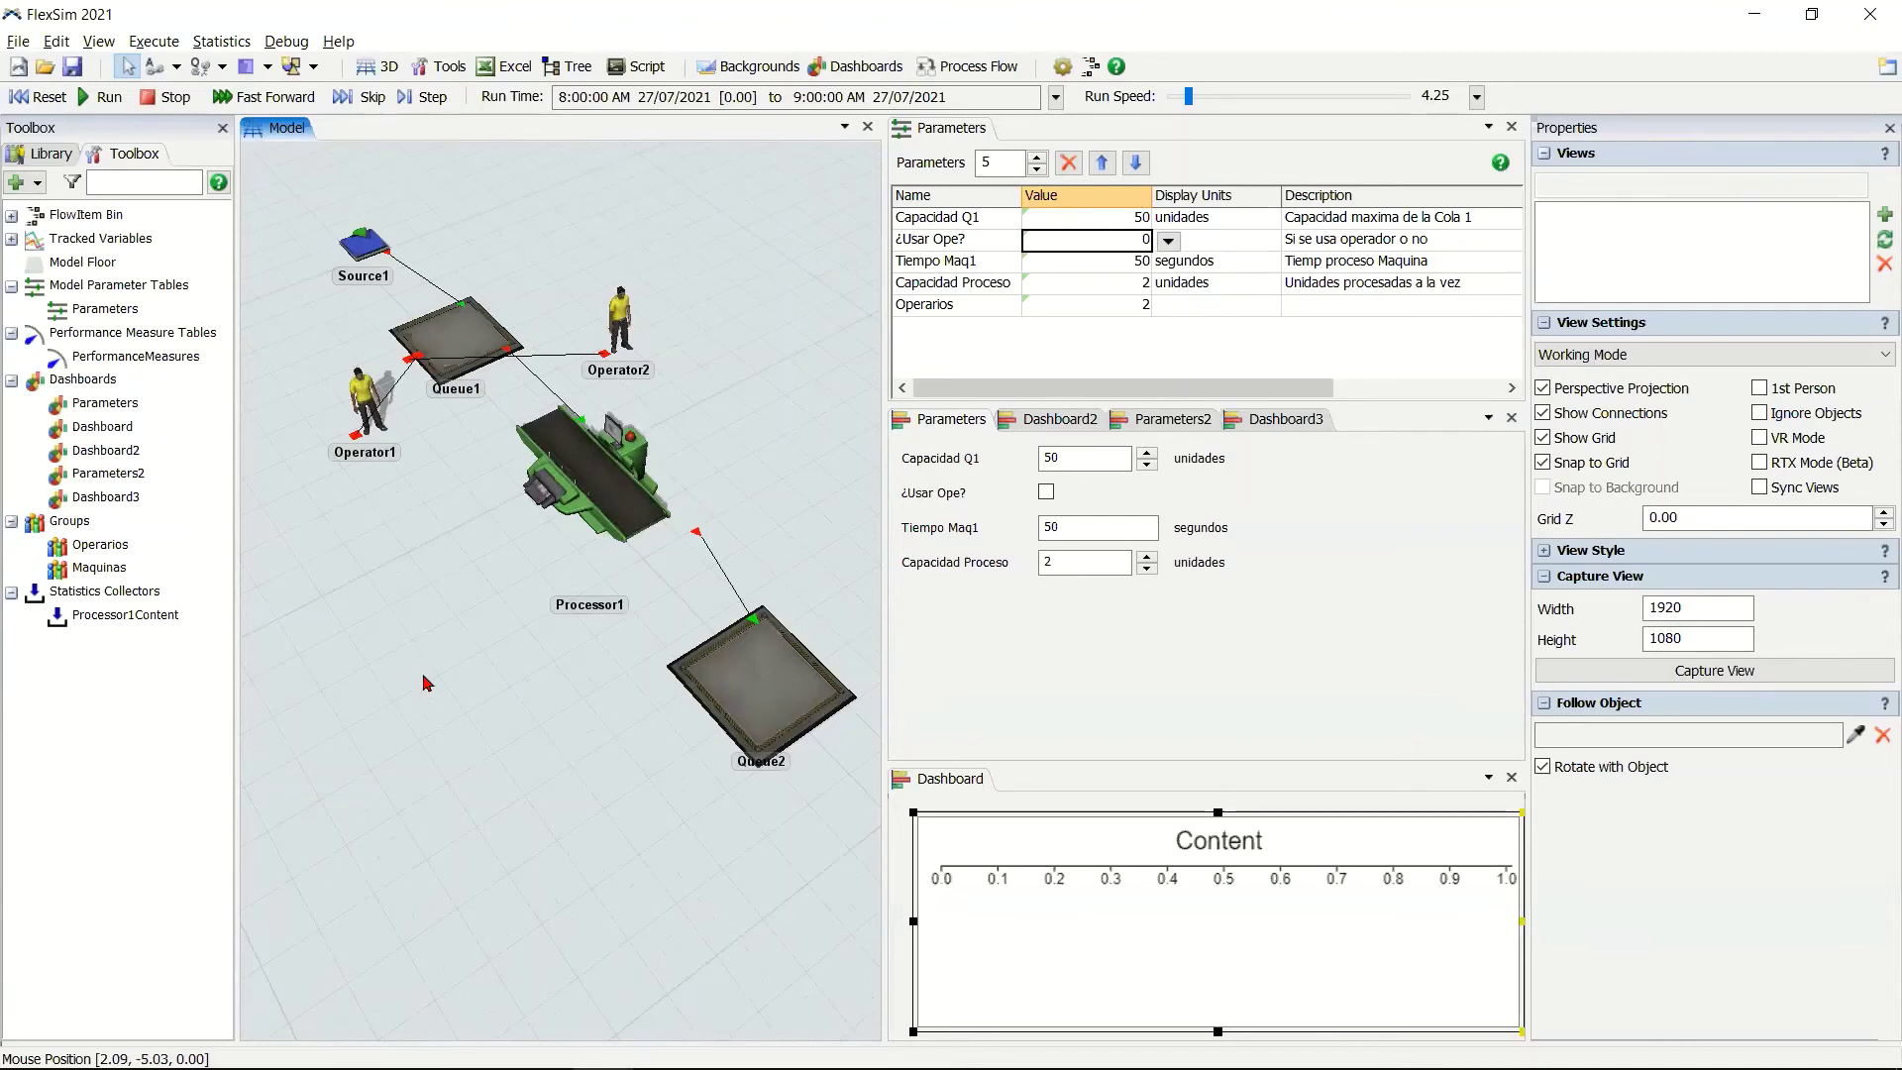
pyautogui.scroll(-1, 425, 657)
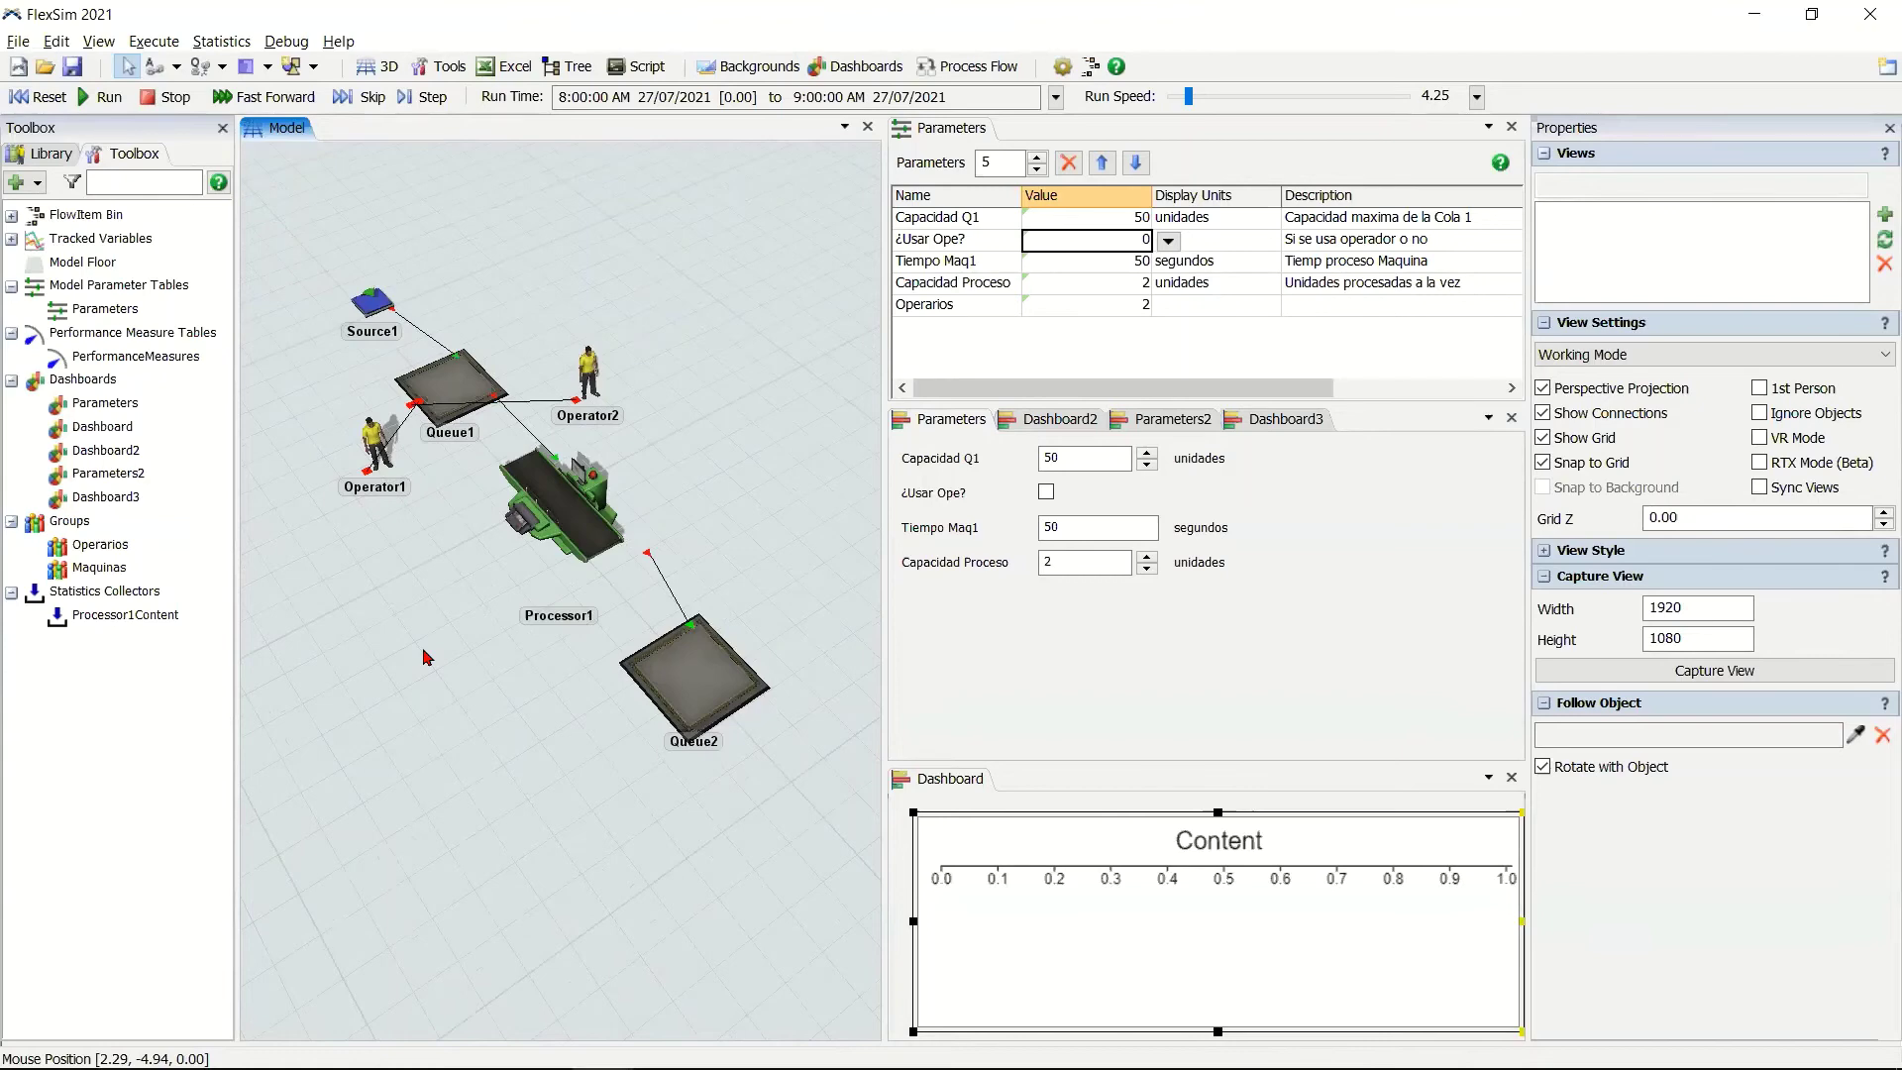
pyautogui.moveTo(436, 654); pyautogui.dragTo(489, 710, button='right')
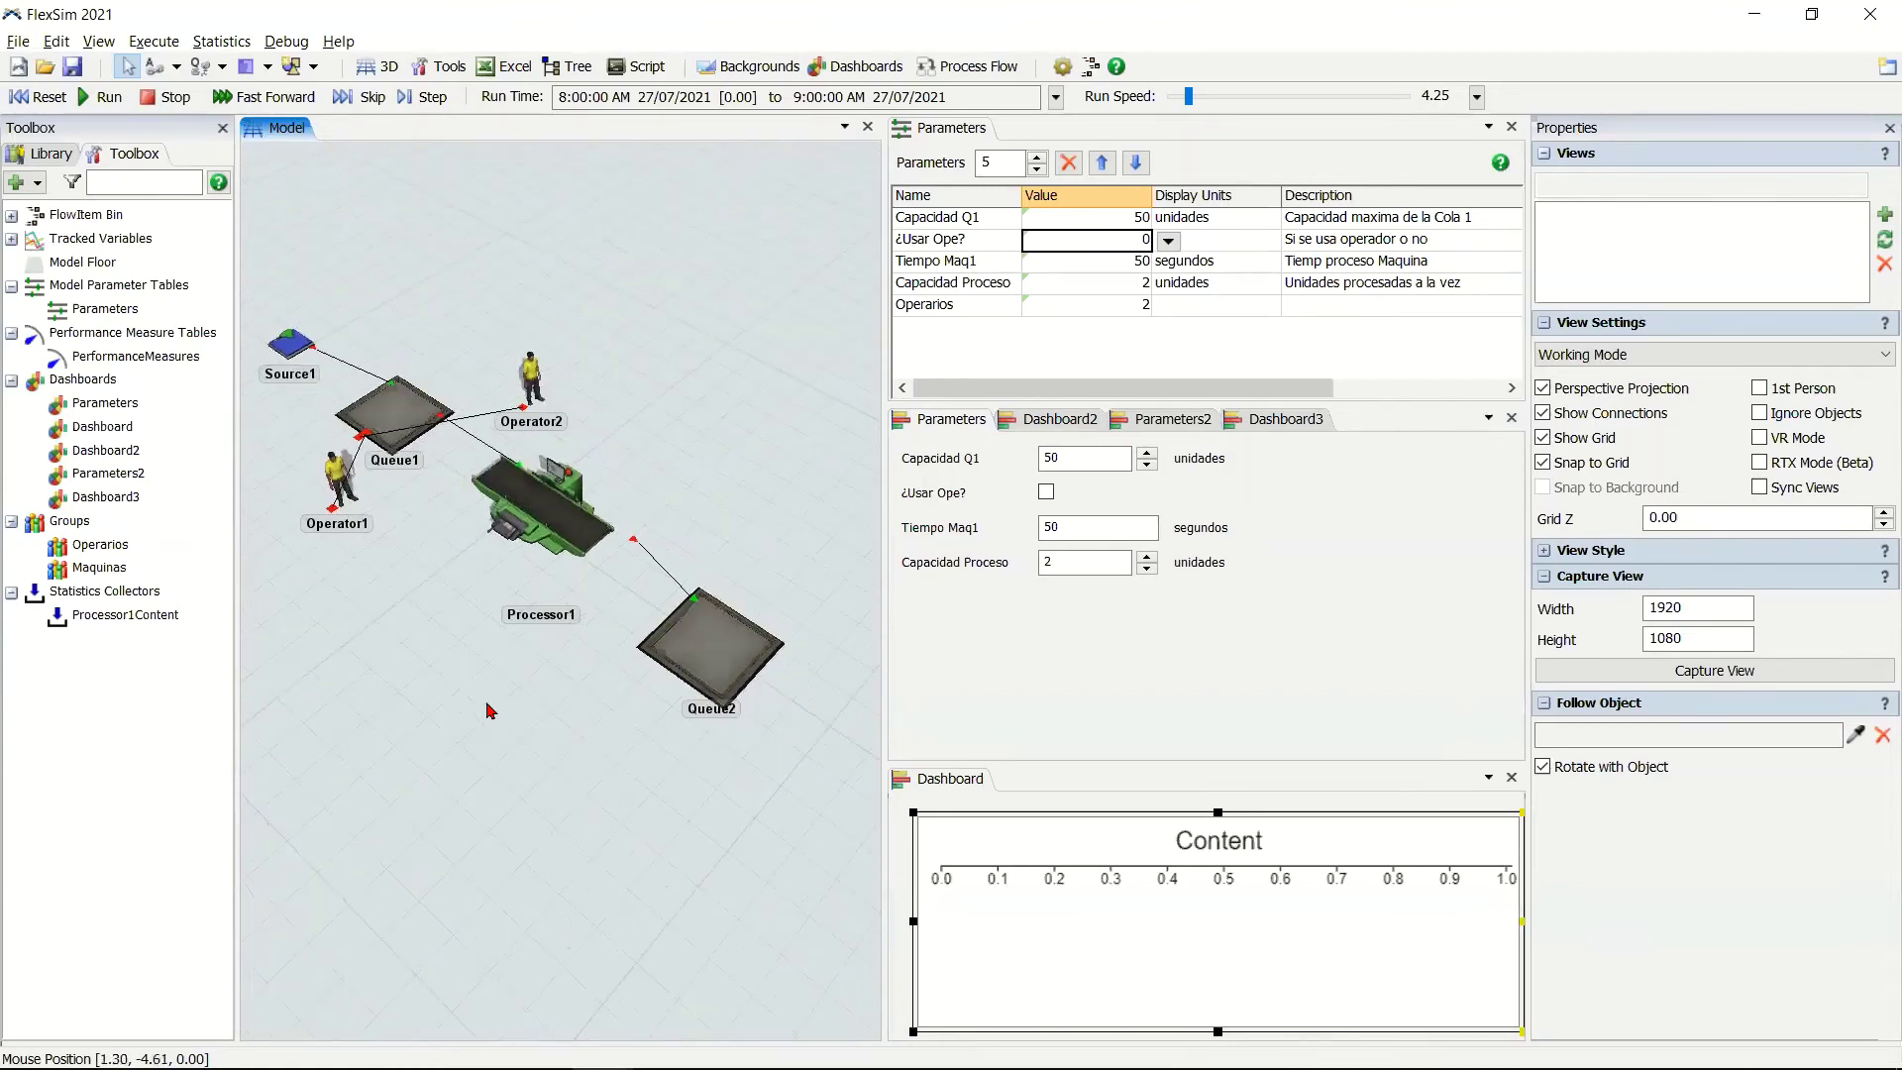
pyautogui.scroll(2, 488, 710)
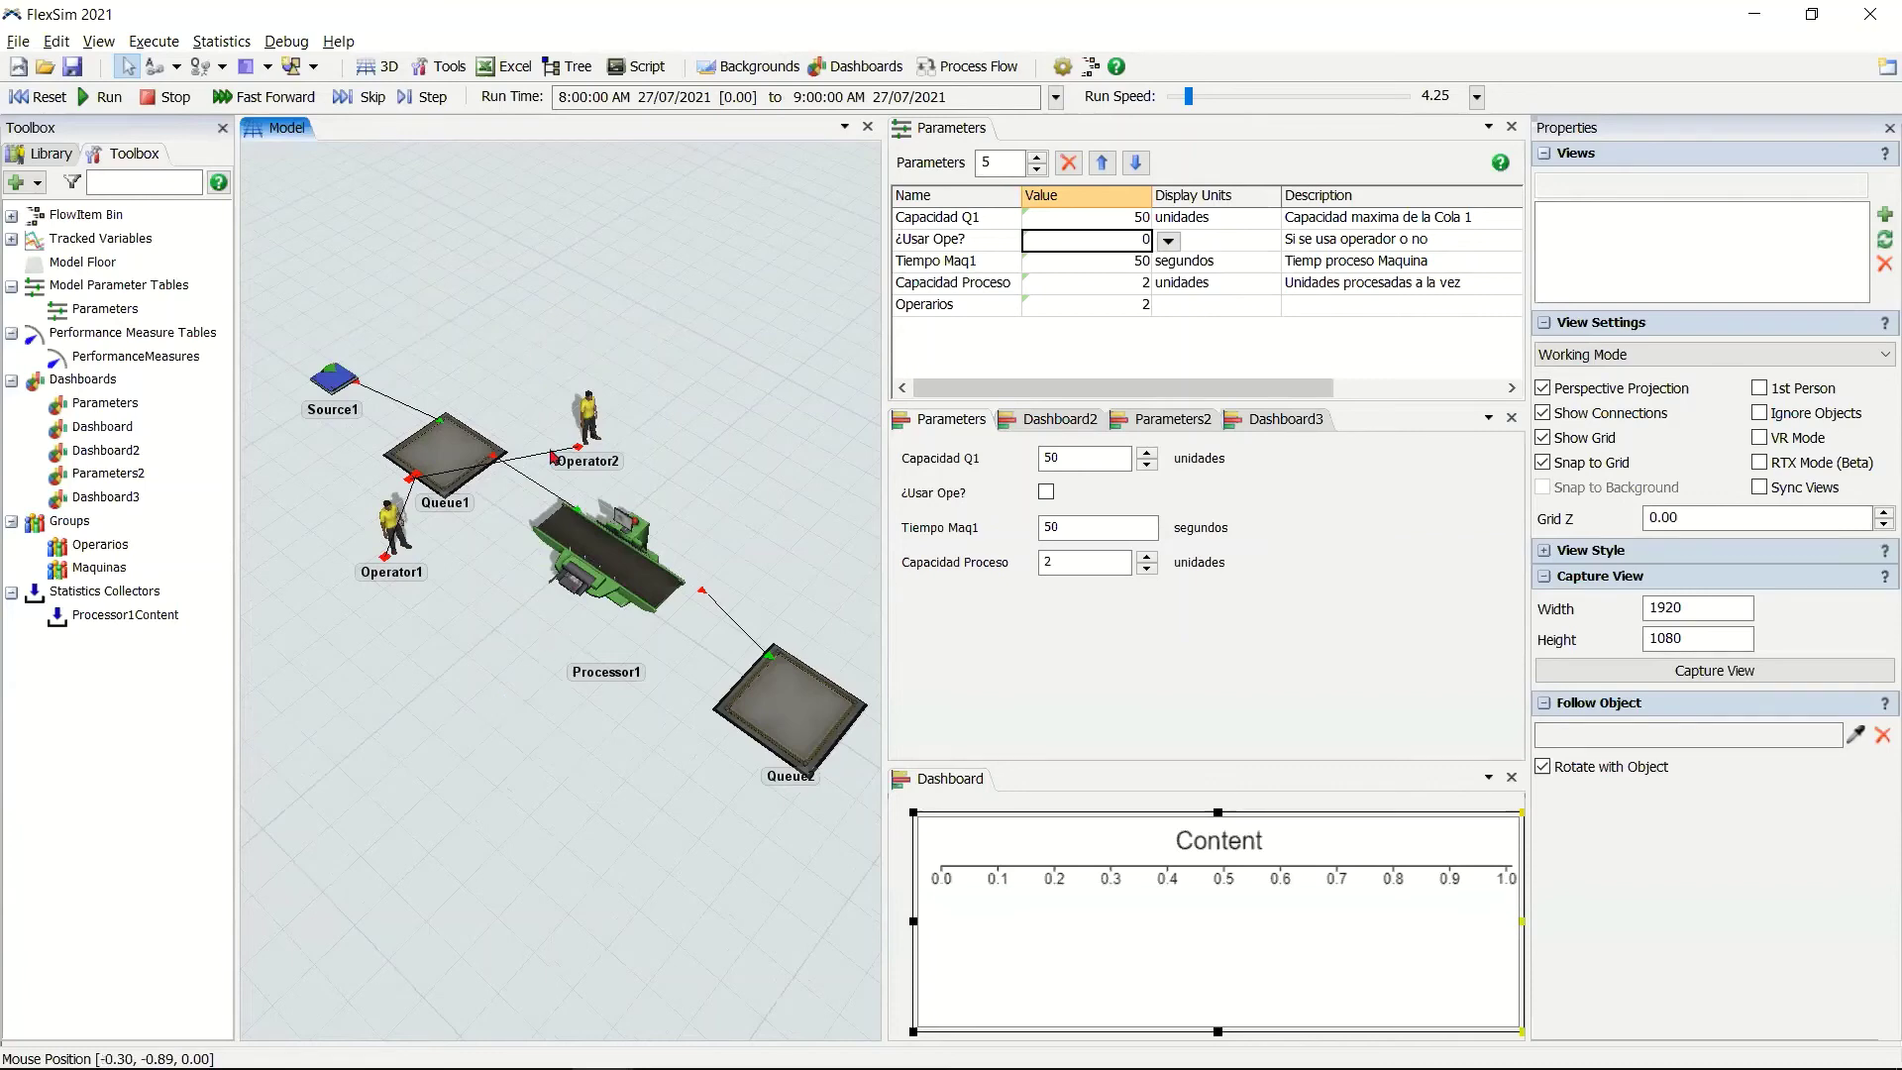
# Delete Operator2 from the model.
pyautogui.click(588, 416)
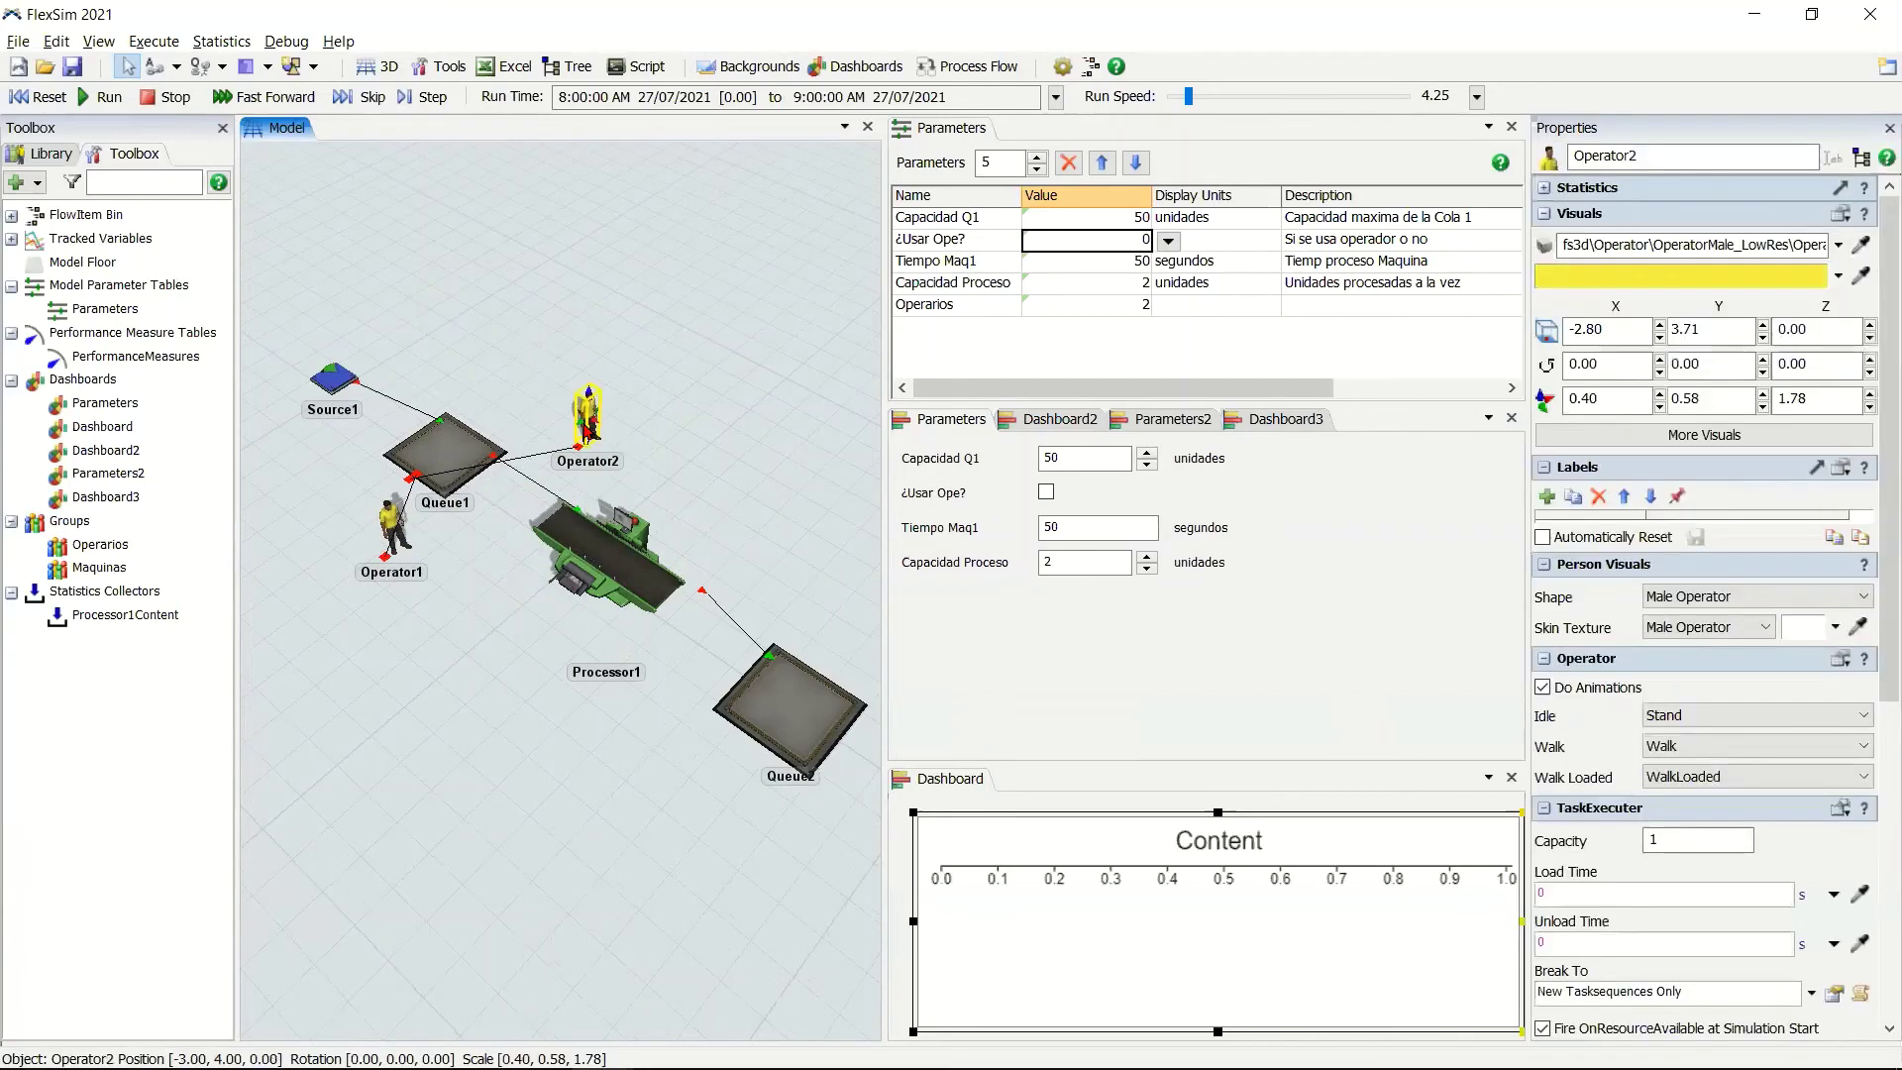
pyautogui.press('Delete')
pyautogui.moveTo(410, 553); pyautogui.dragTo(457, 598)
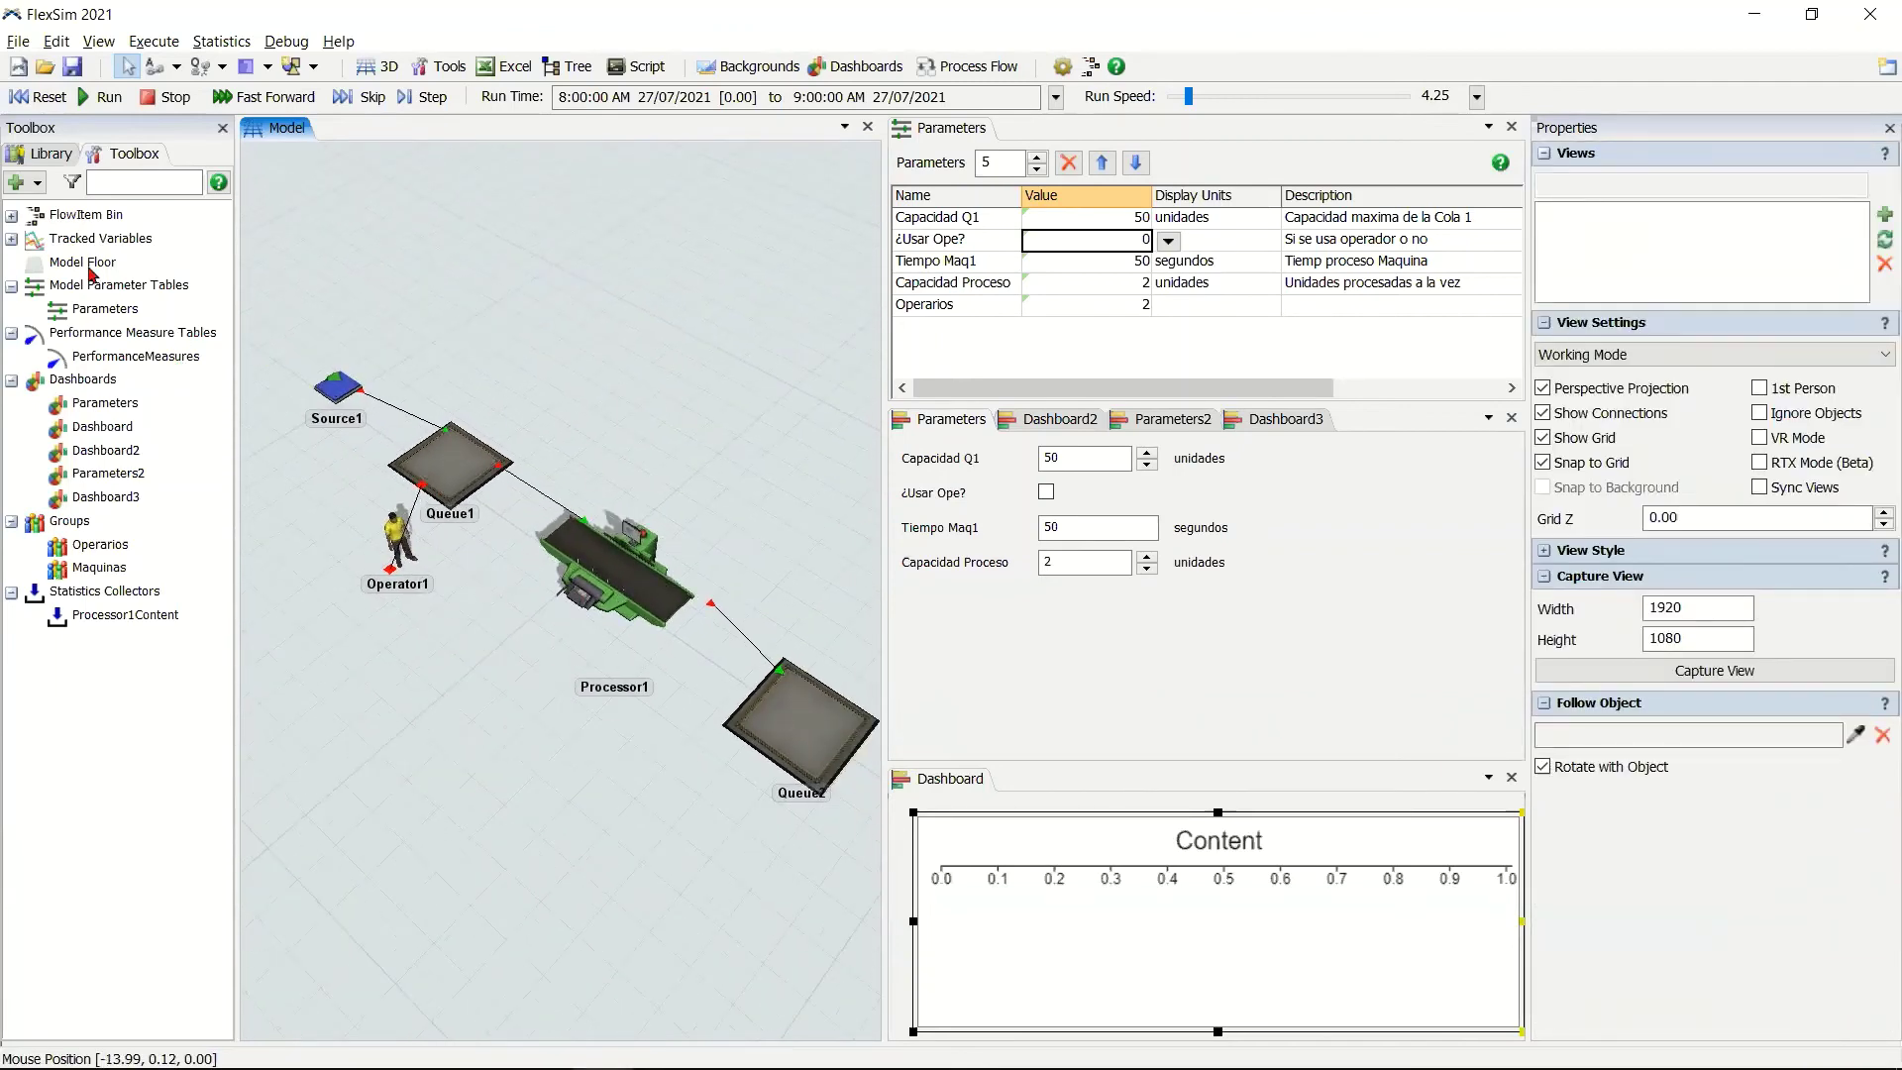
# Add a second Processor to the model, placed beside Processor1 and below Operator1.
pyautogui.click(46, 155)
pyautogui.moveTo(60, 285); pyautogui.dragTo(372, 613)
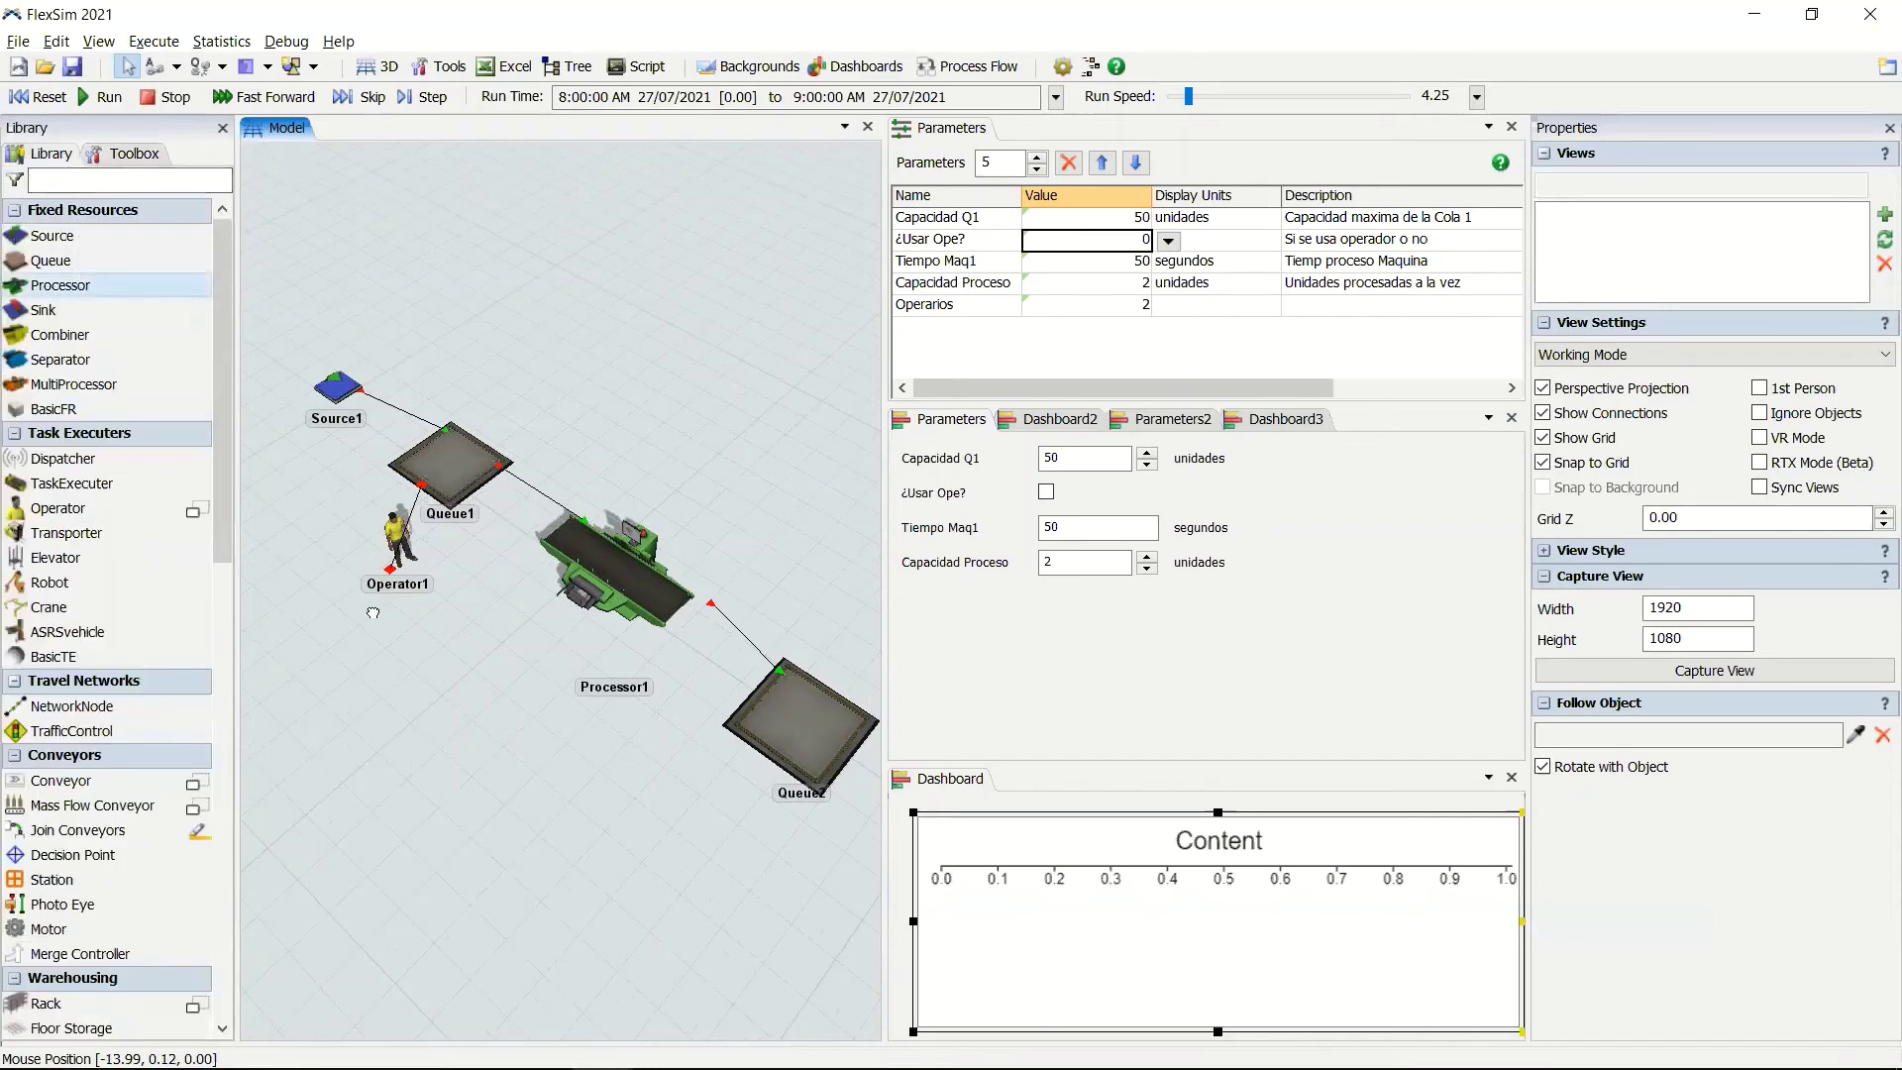
pyautogui.moveTo(453, 675); pyautogui.dragTo(494, 710)
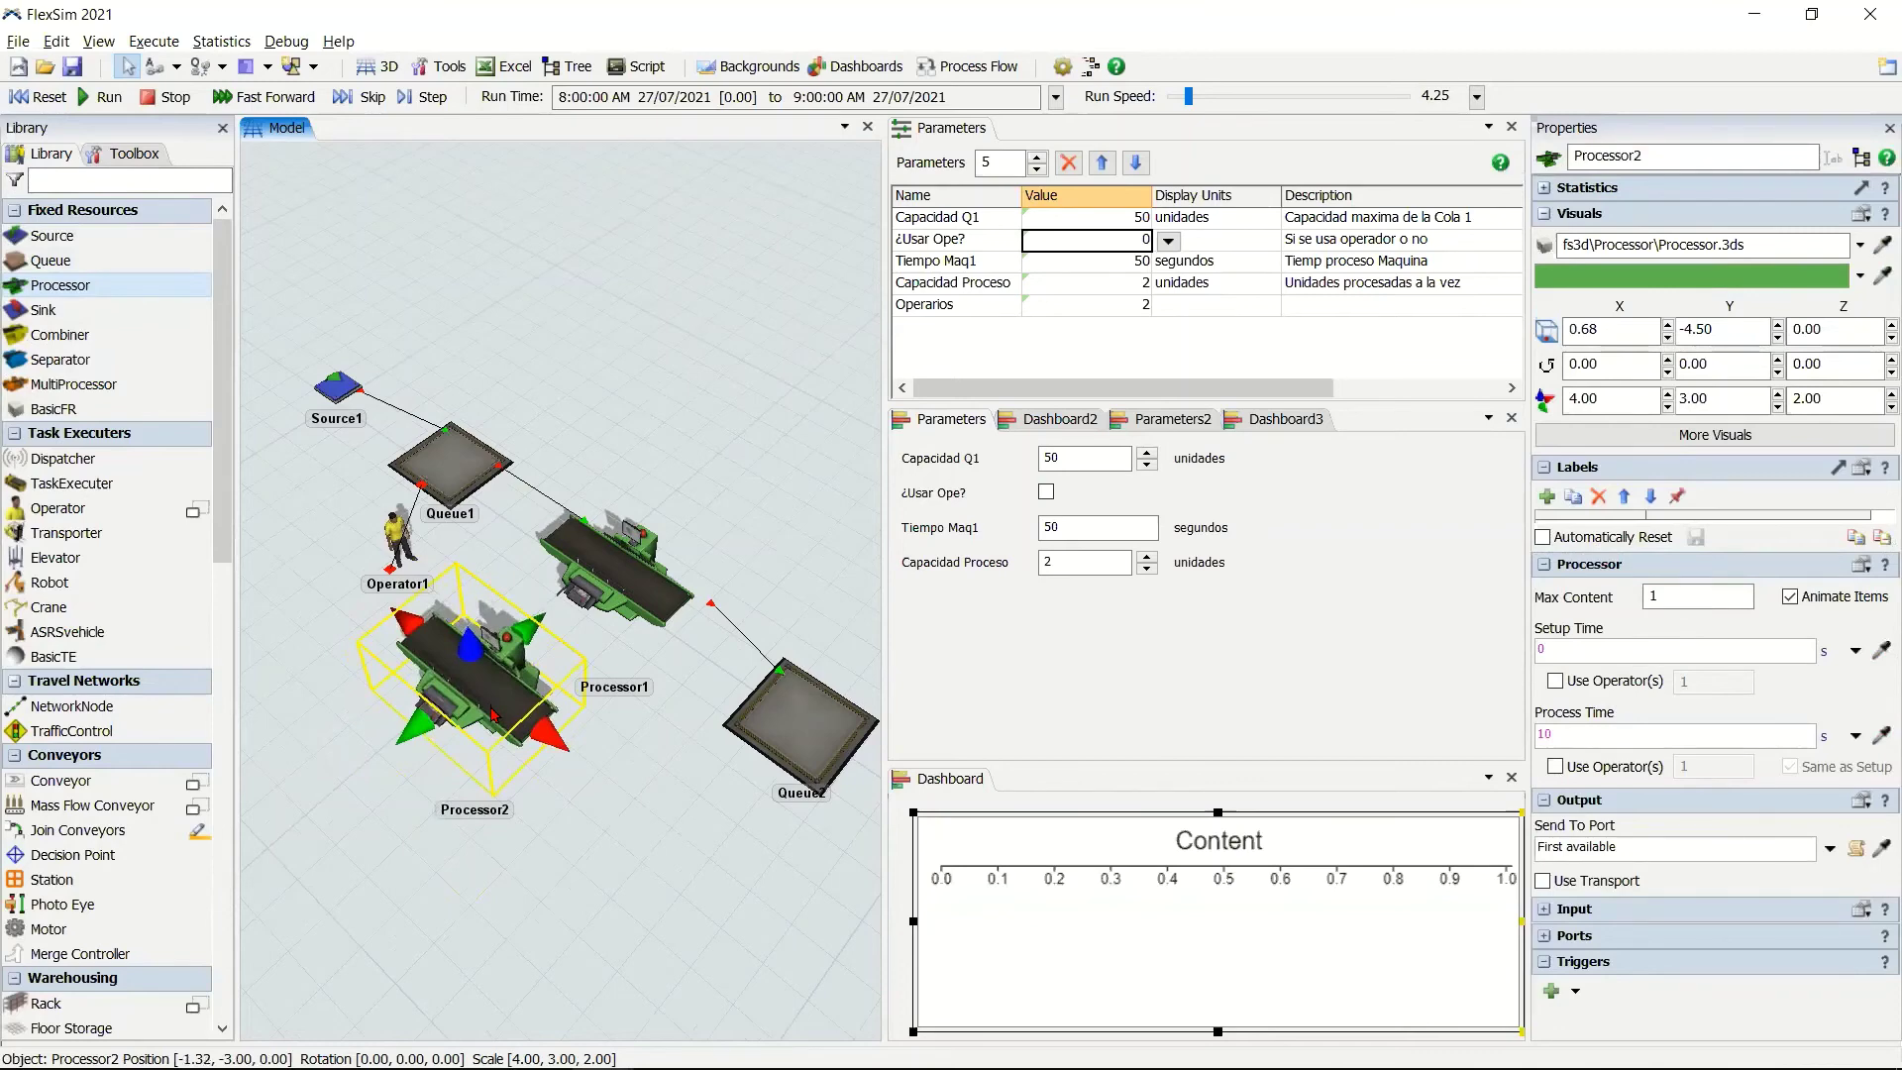
pyautogui.click(671, 423)
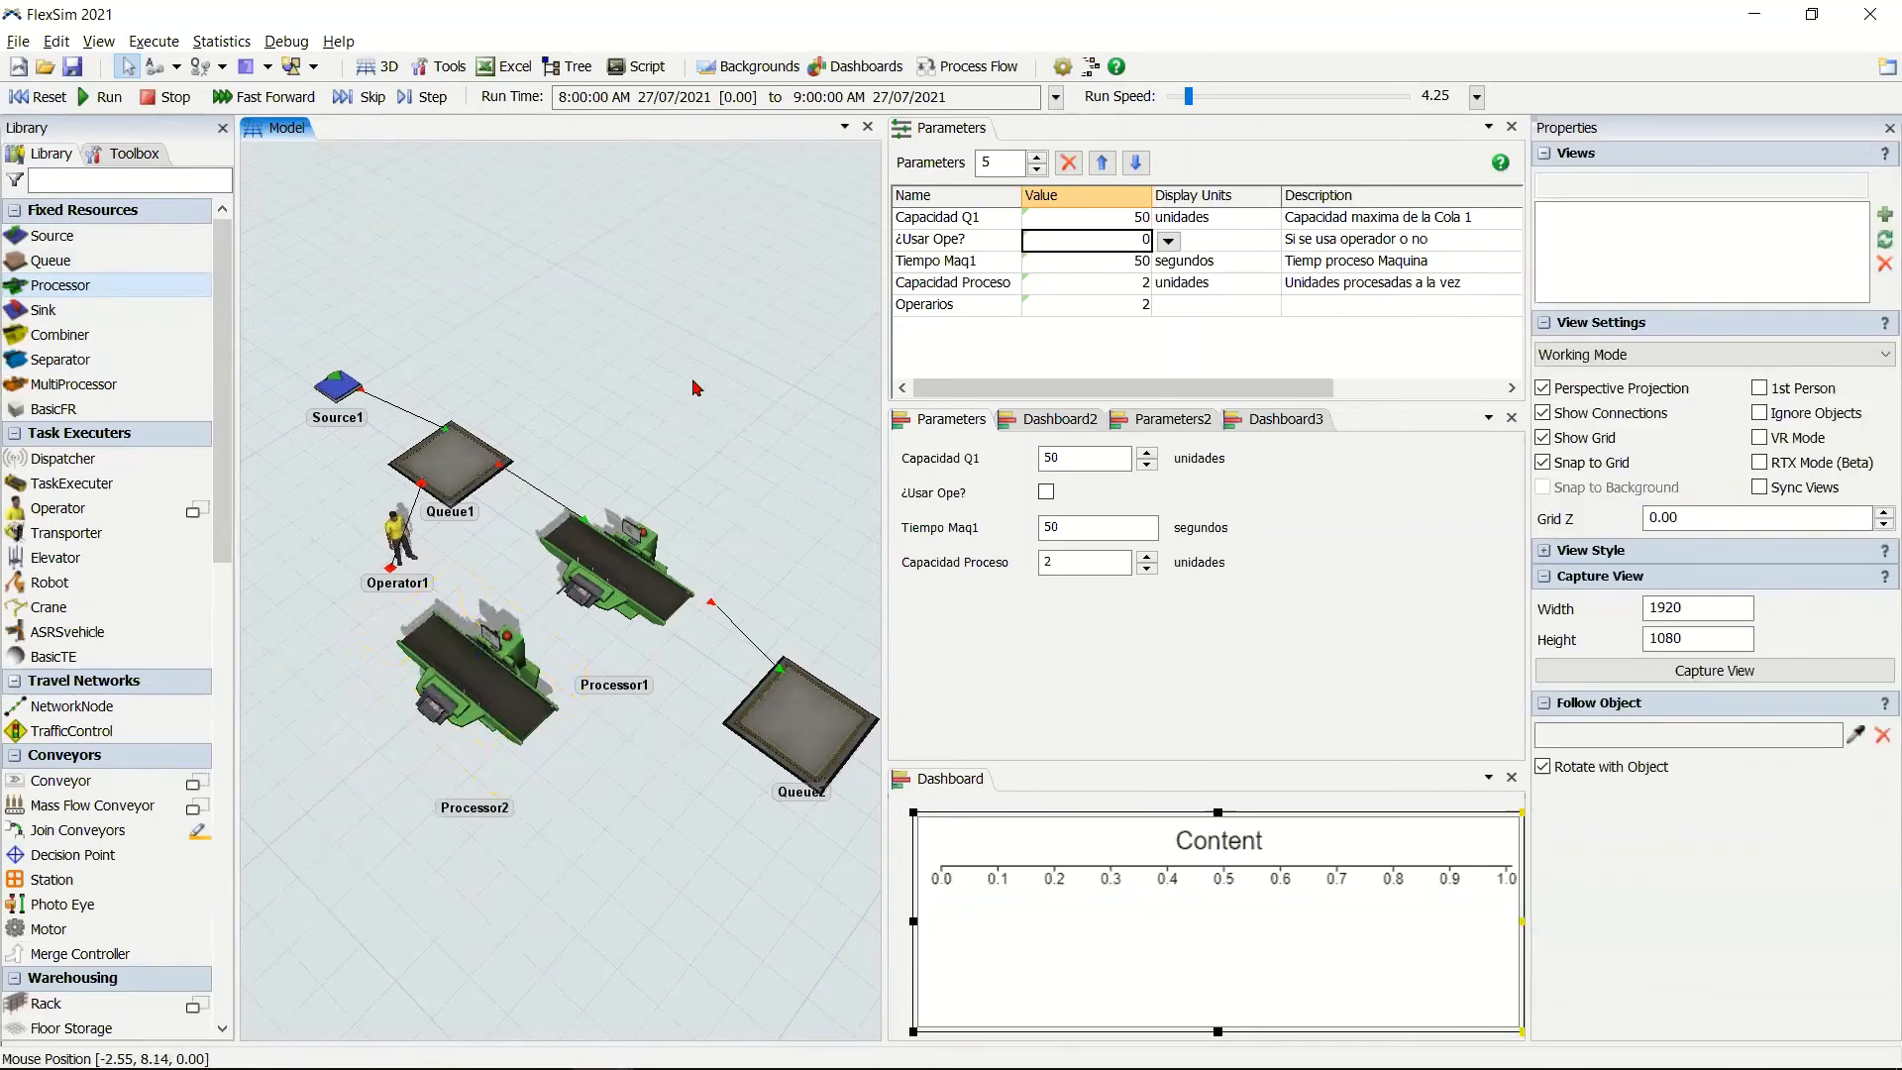
# Add a general process flow to the model and close the Parameters dashboard.
pyautogui.click(968, 66)
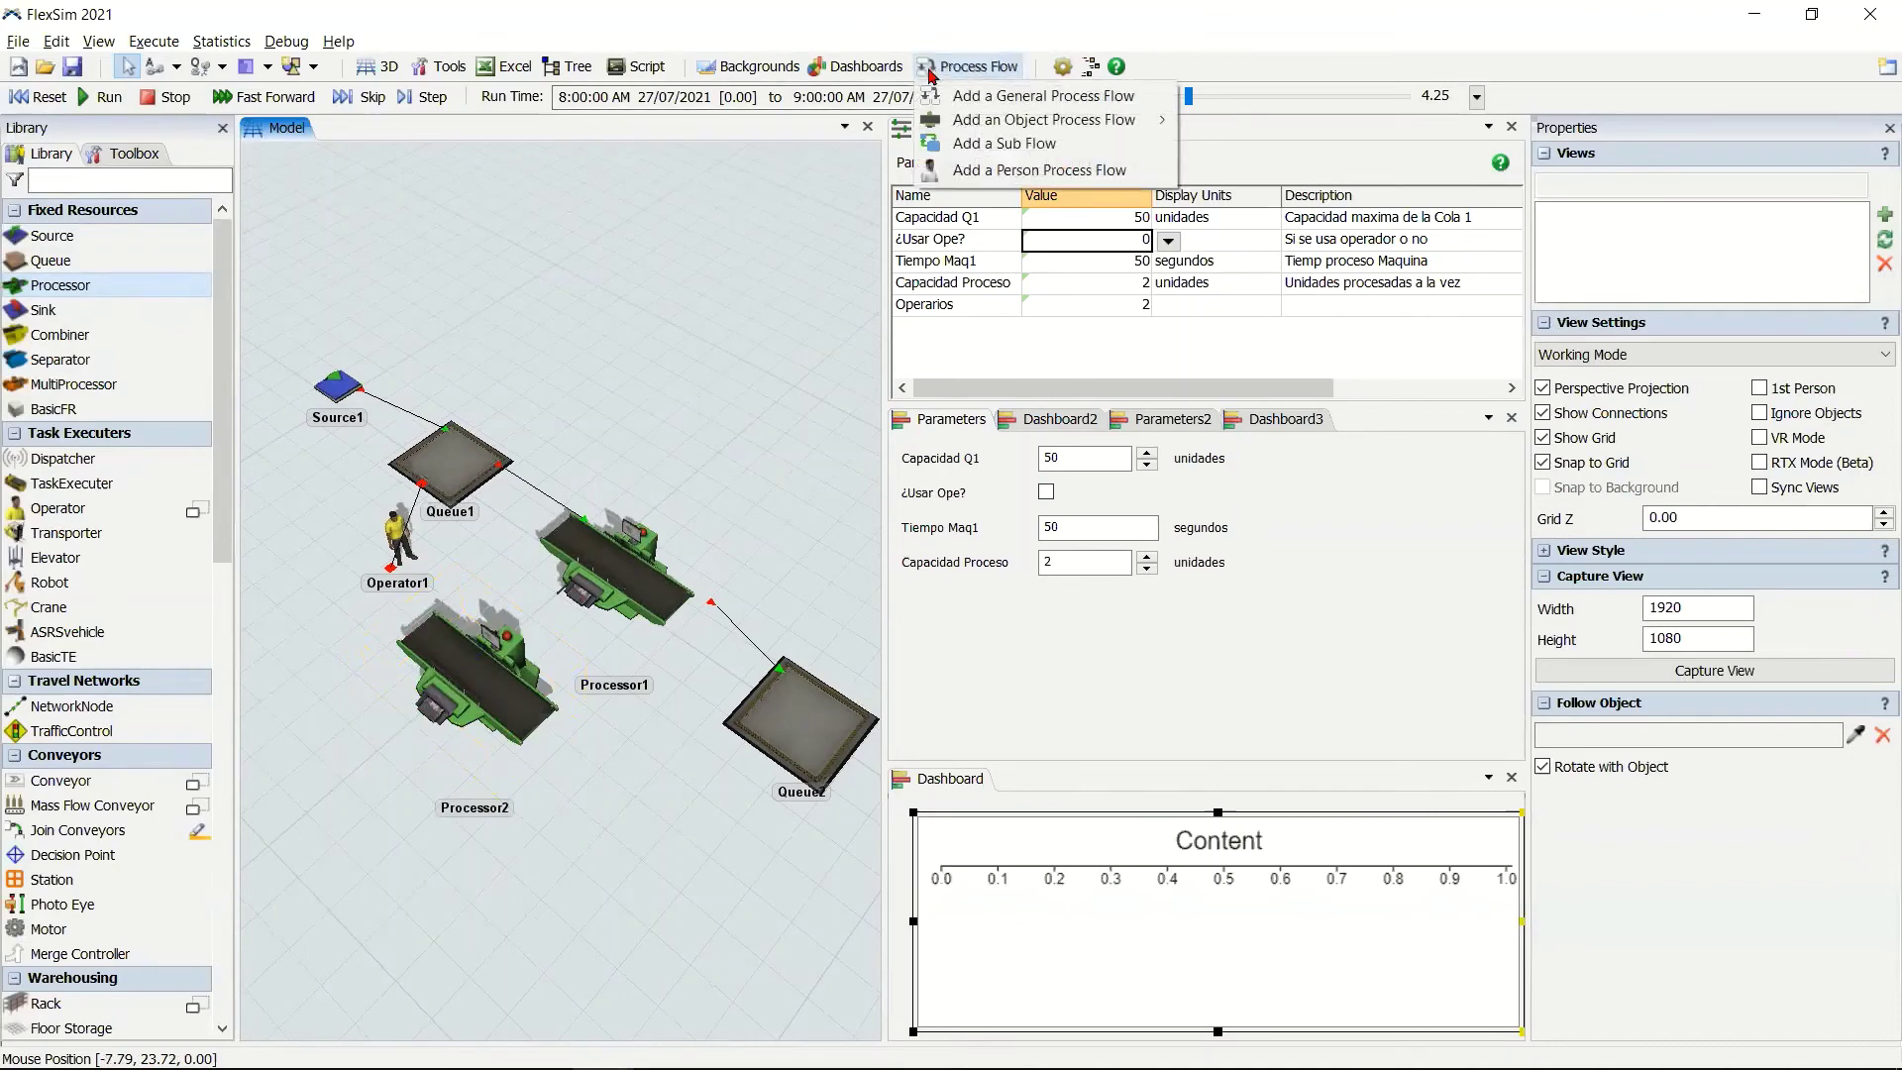
pyautogui.click(1103, 97)
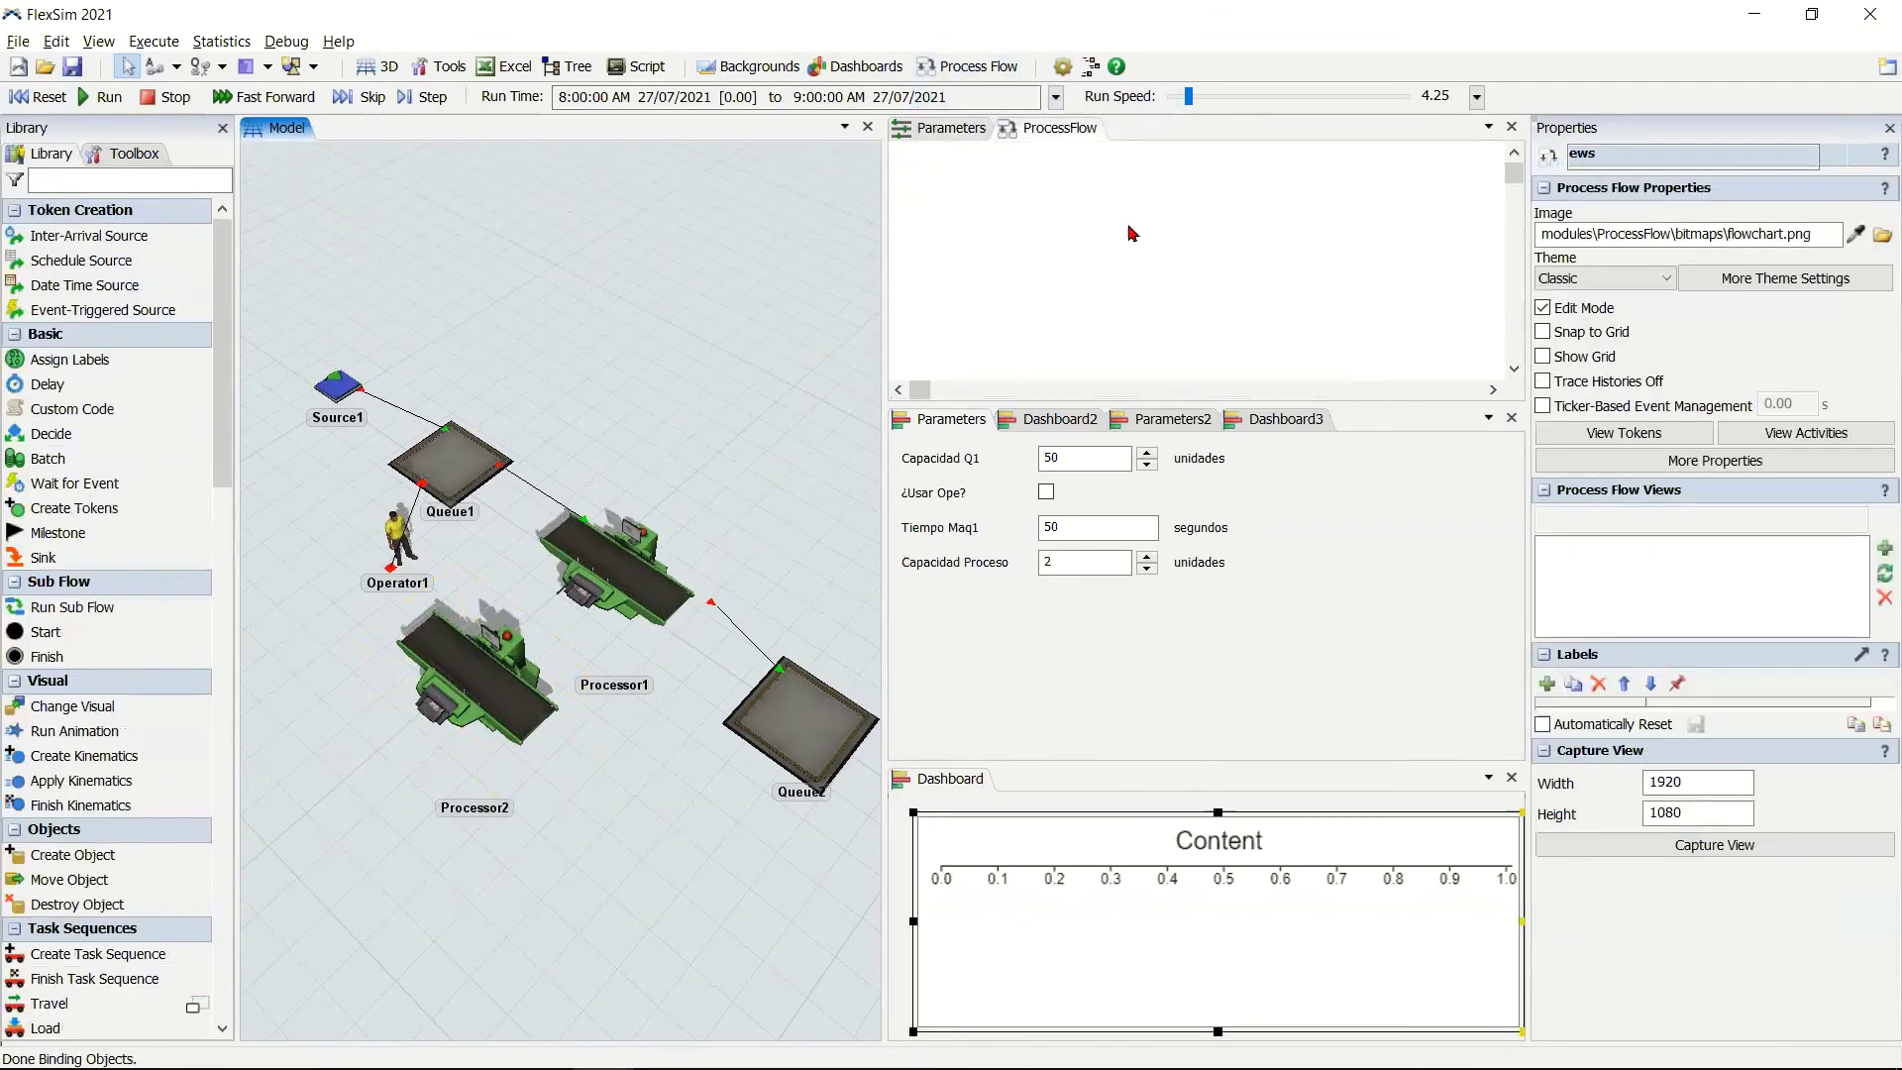
pyautogui.click(1512, 417)
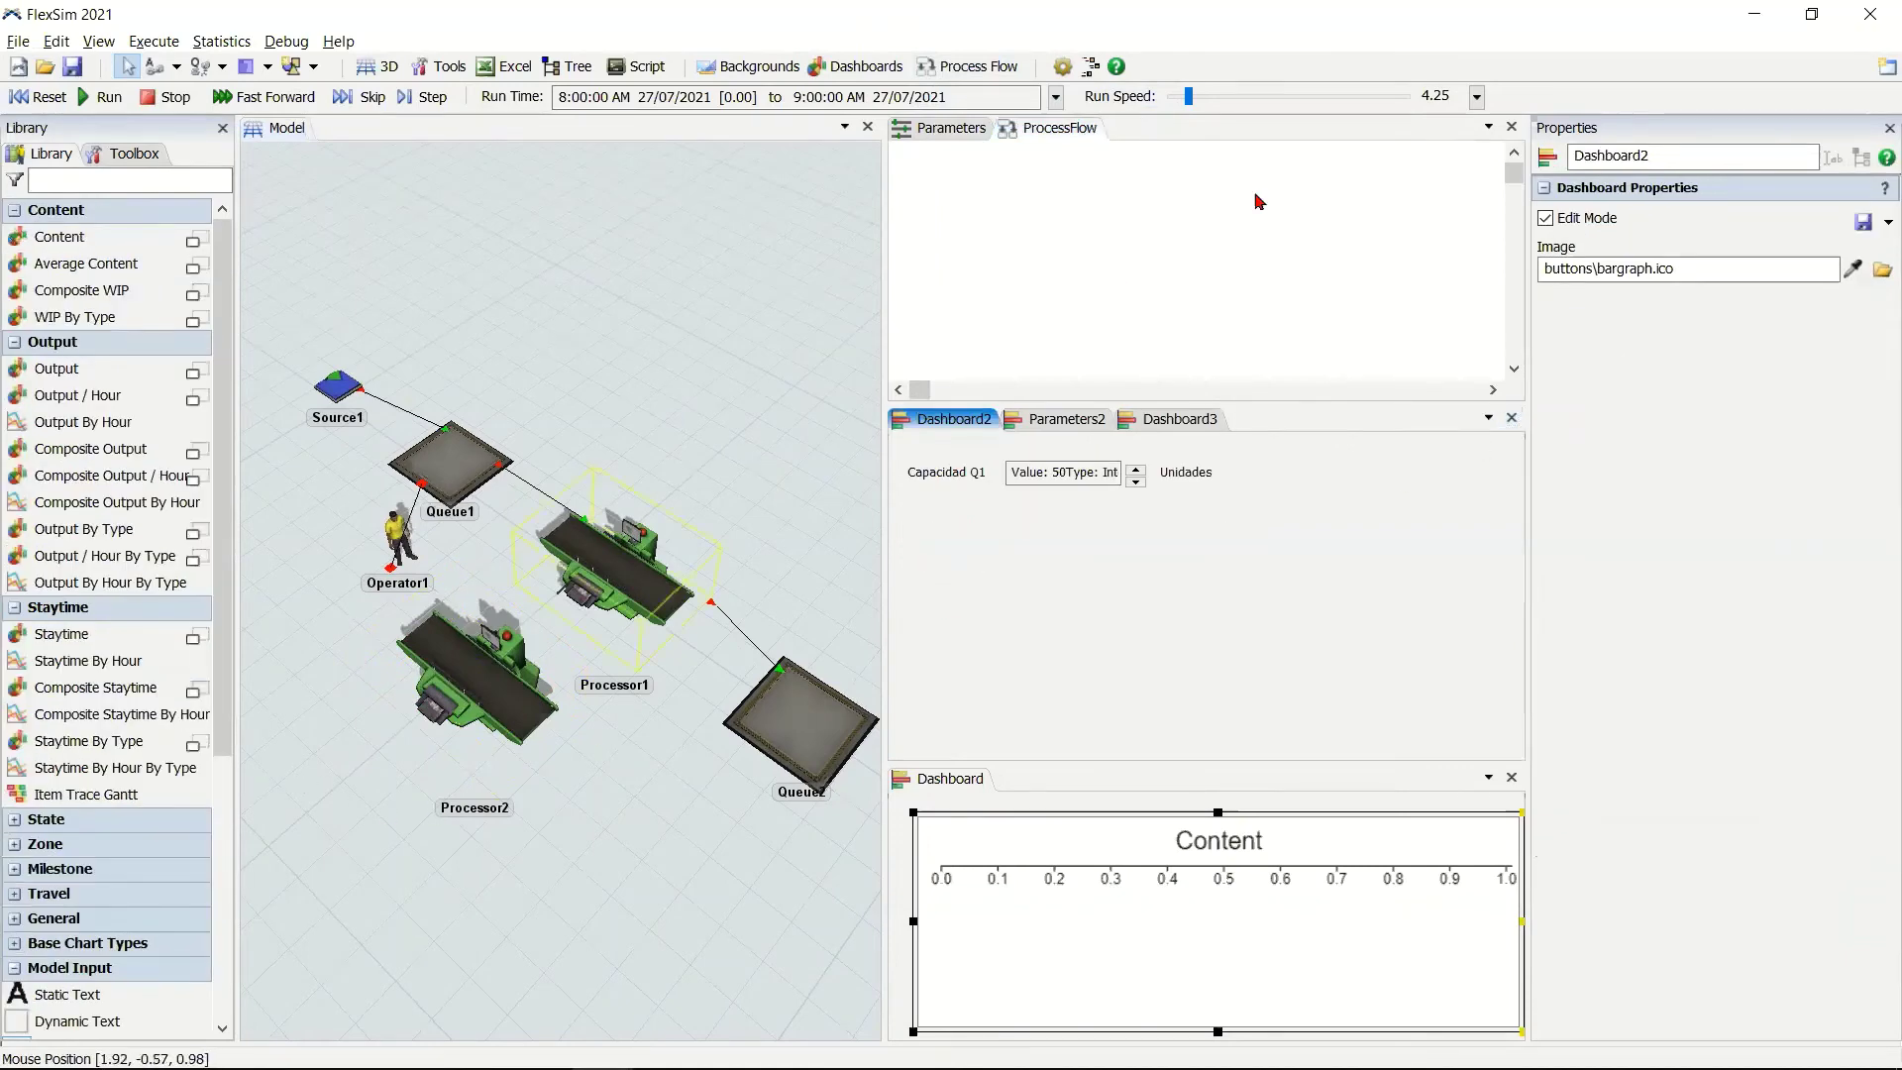
# Add a Resource shared asset to the process flow and set its reference to Operator1.
pyautogui.click(1256, 201)
pyautogui.scroll(-3, 117, 634)
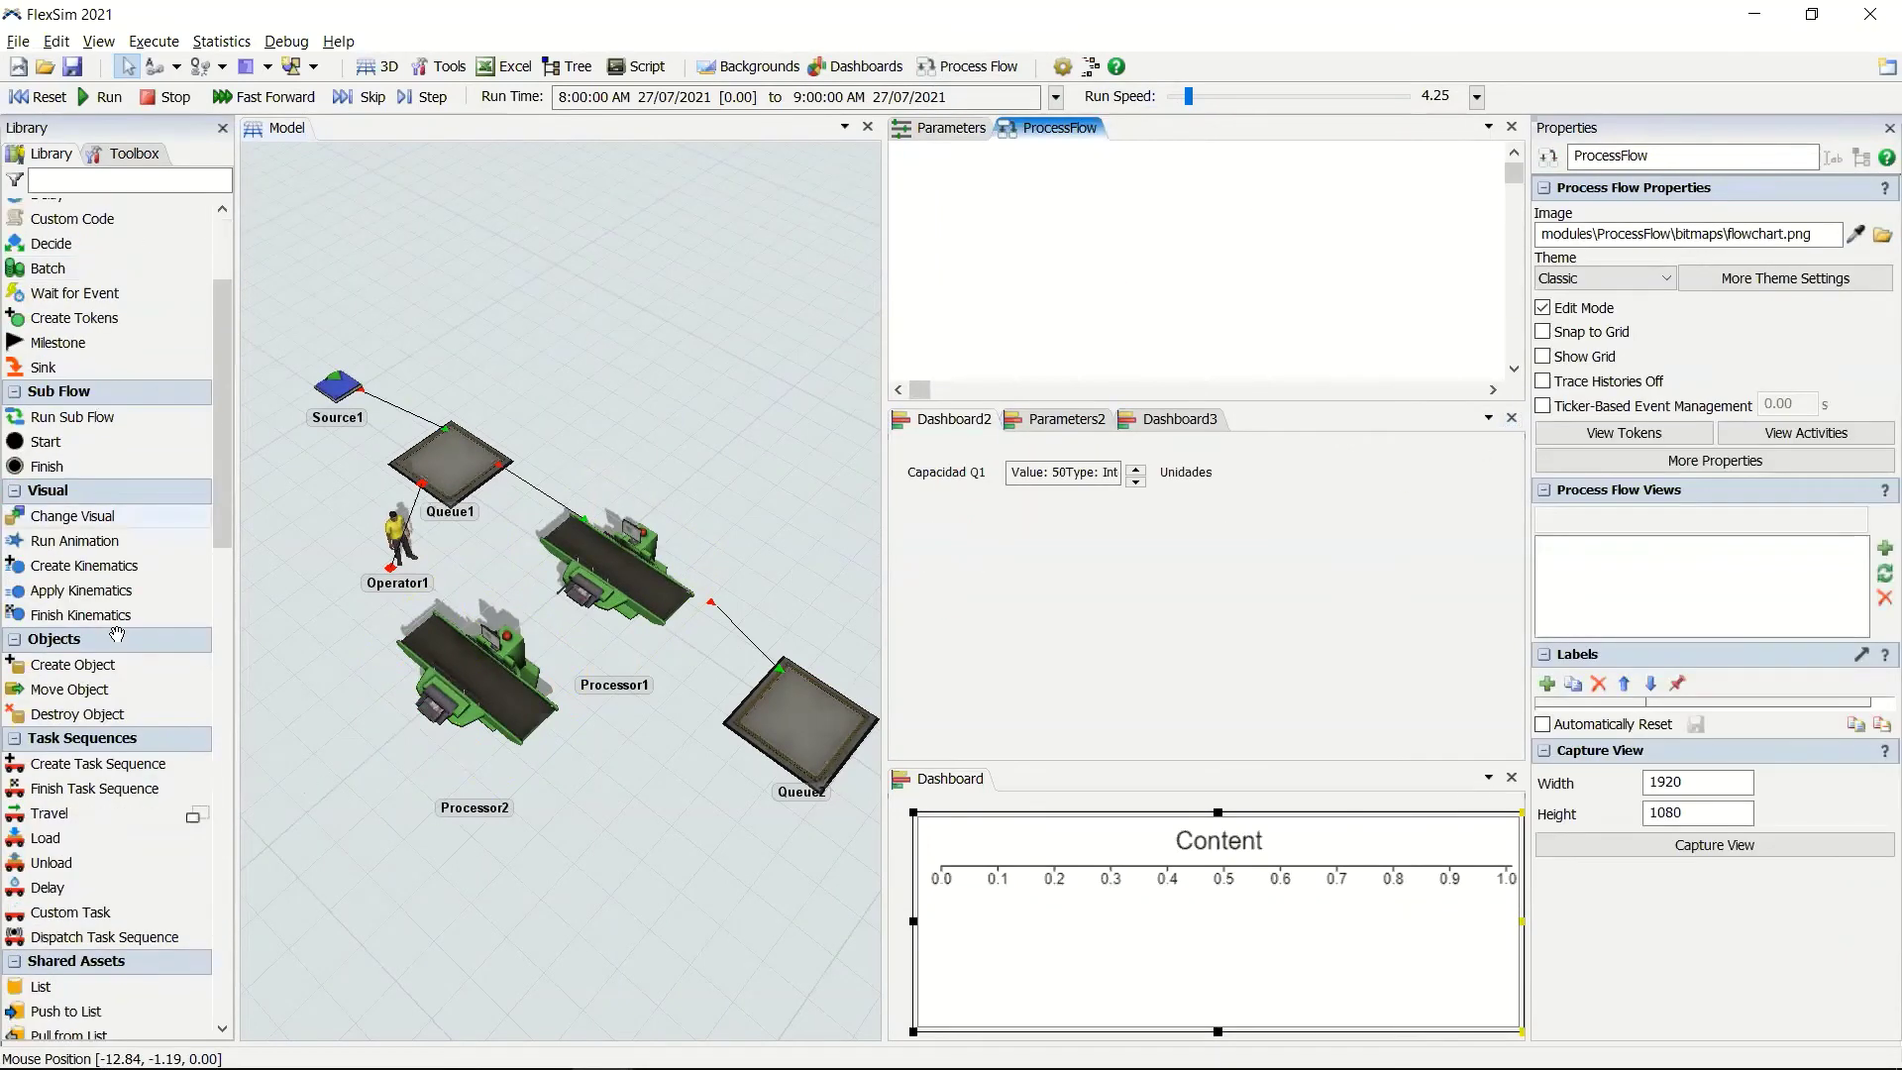
pyautogui.scroll(-8, 117, 634)
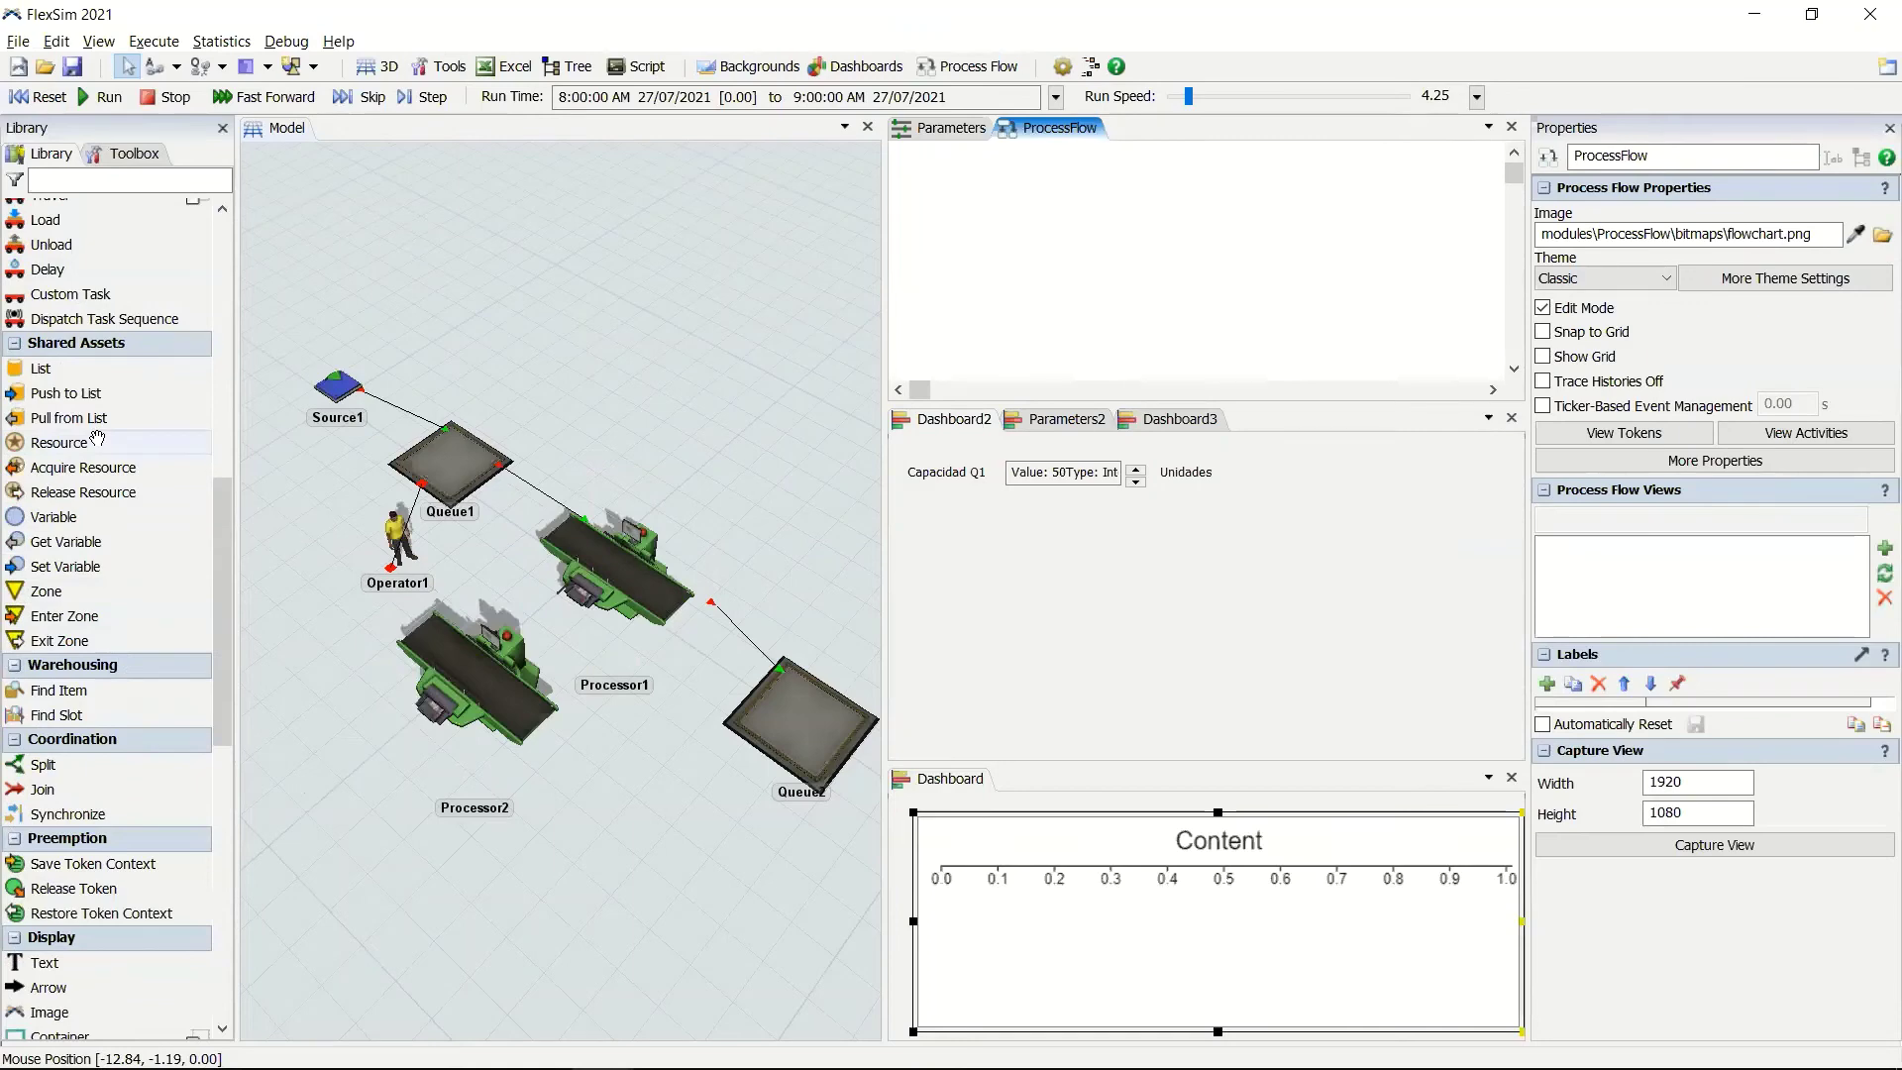
pyautogui.doubleClick(98, 439)
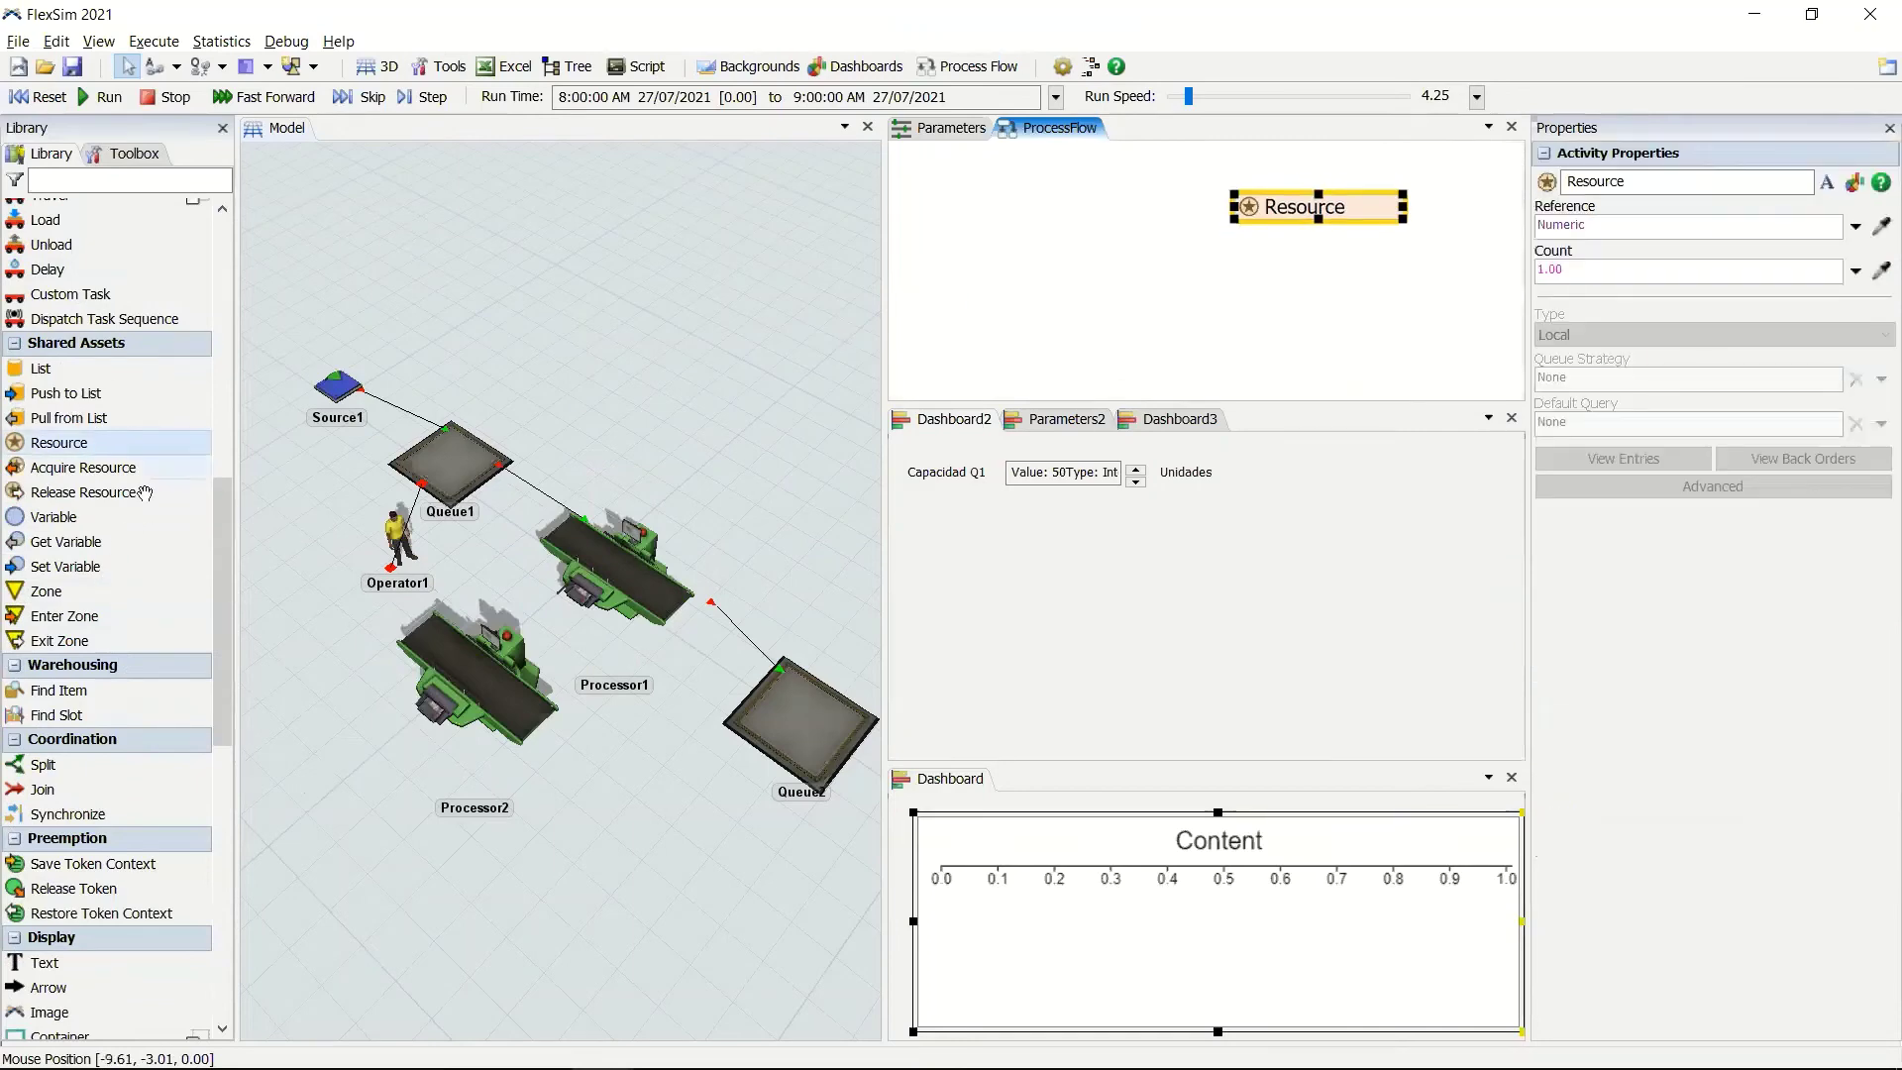
pyautogui.scroll(4, 100, 515)
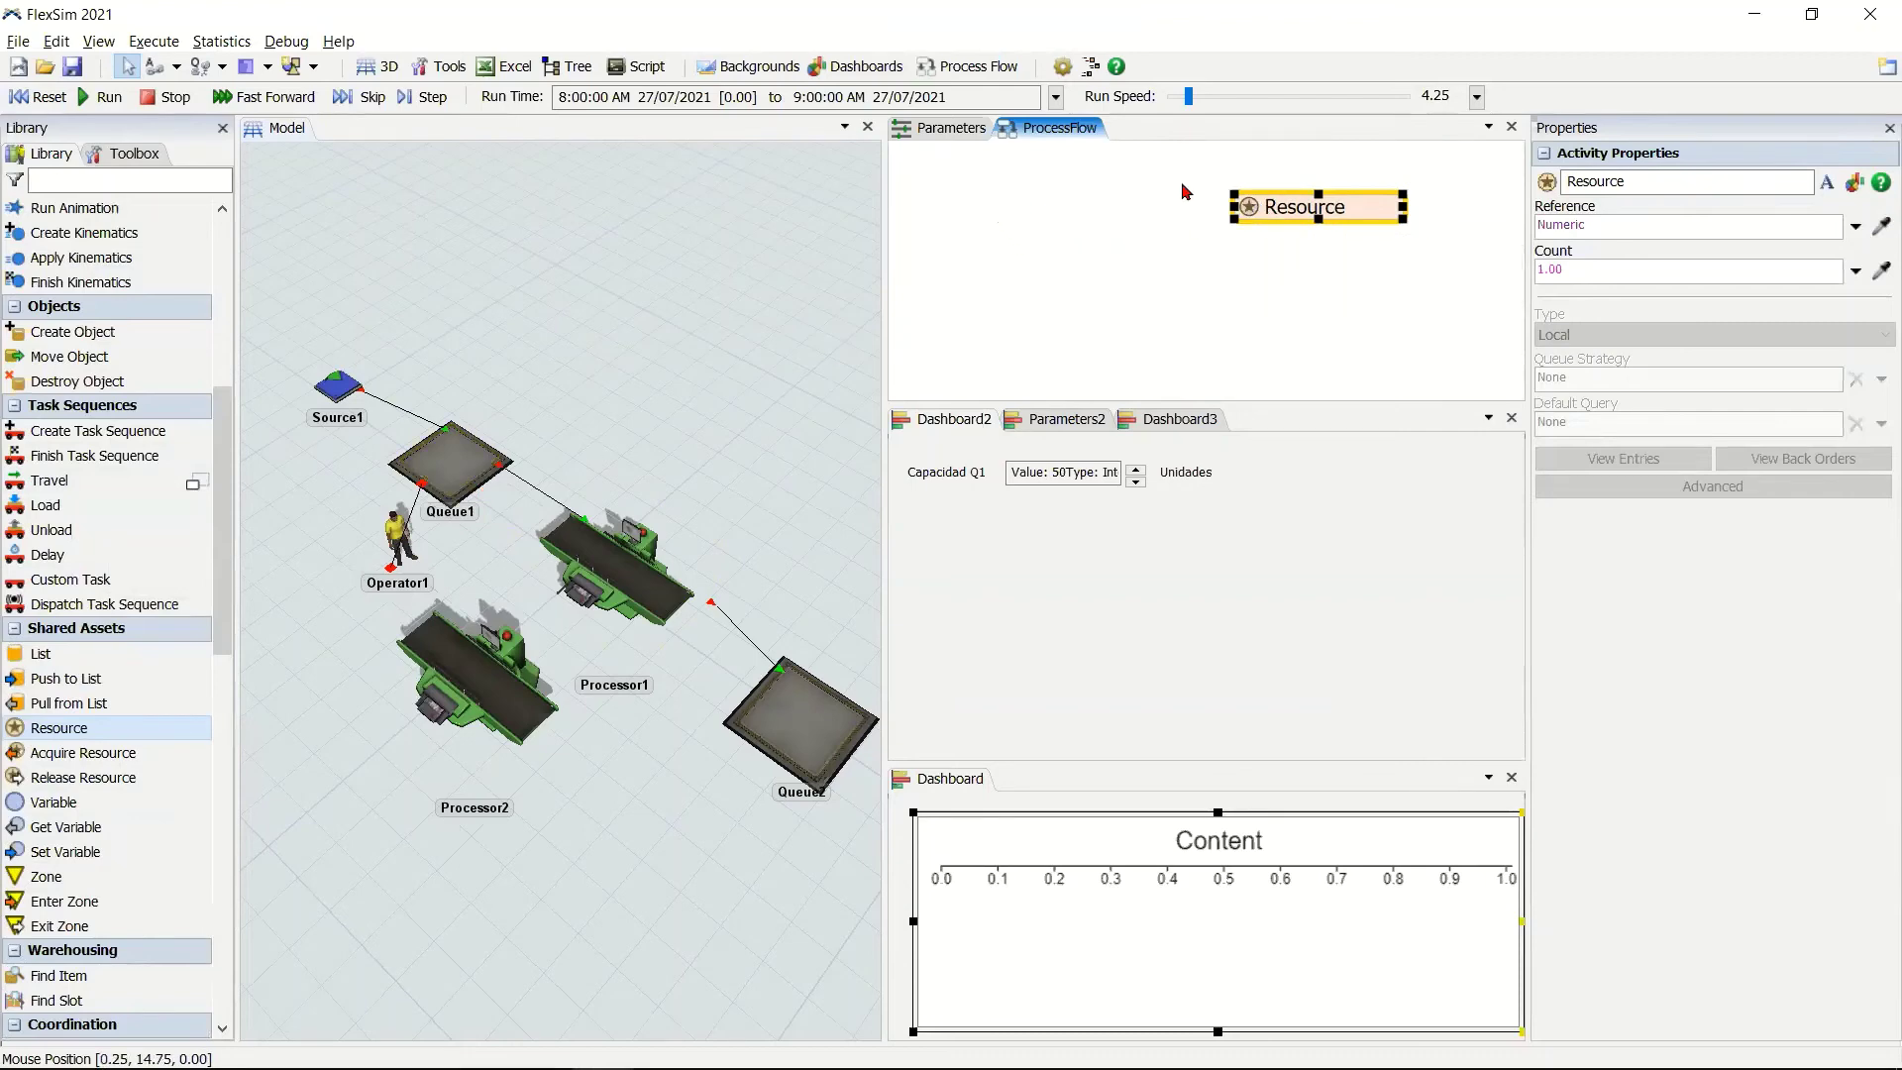
pyautogui.doubleClick(1317, 244)
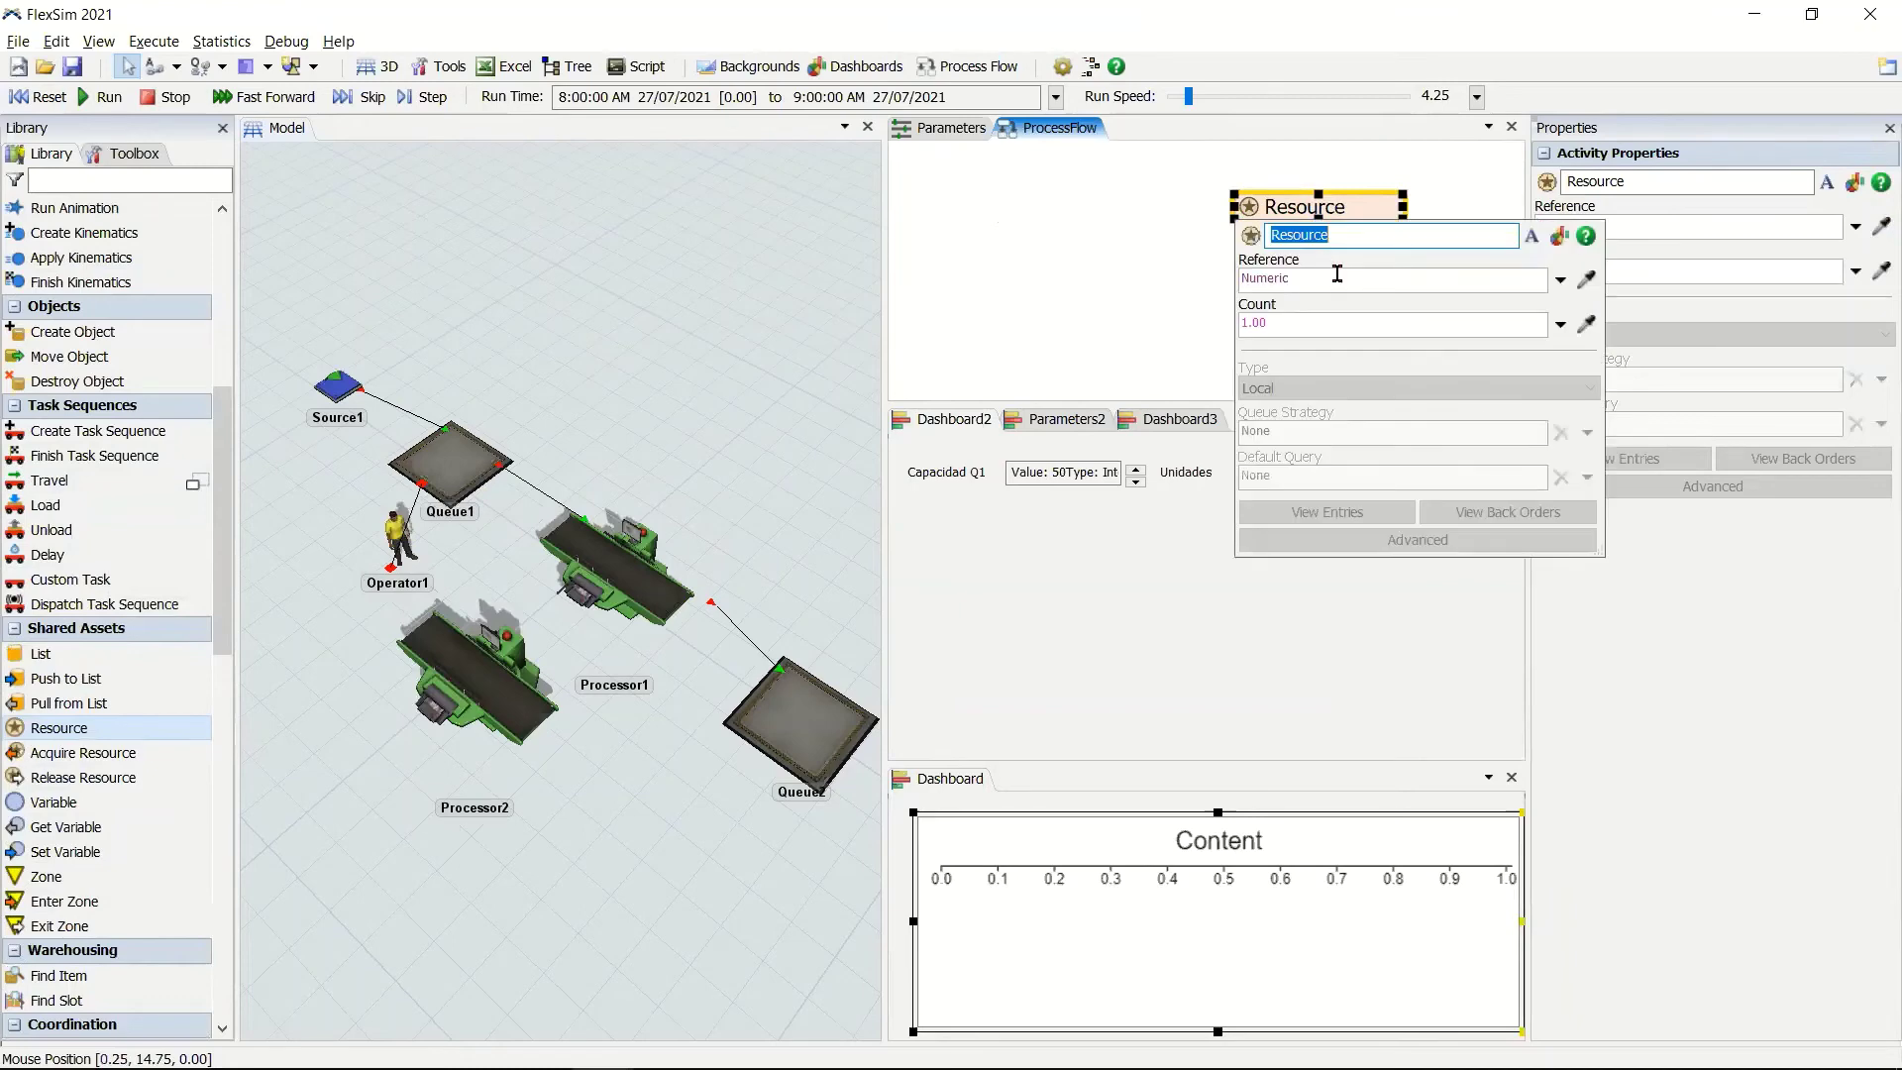
pyautogui.click(1588, 281)
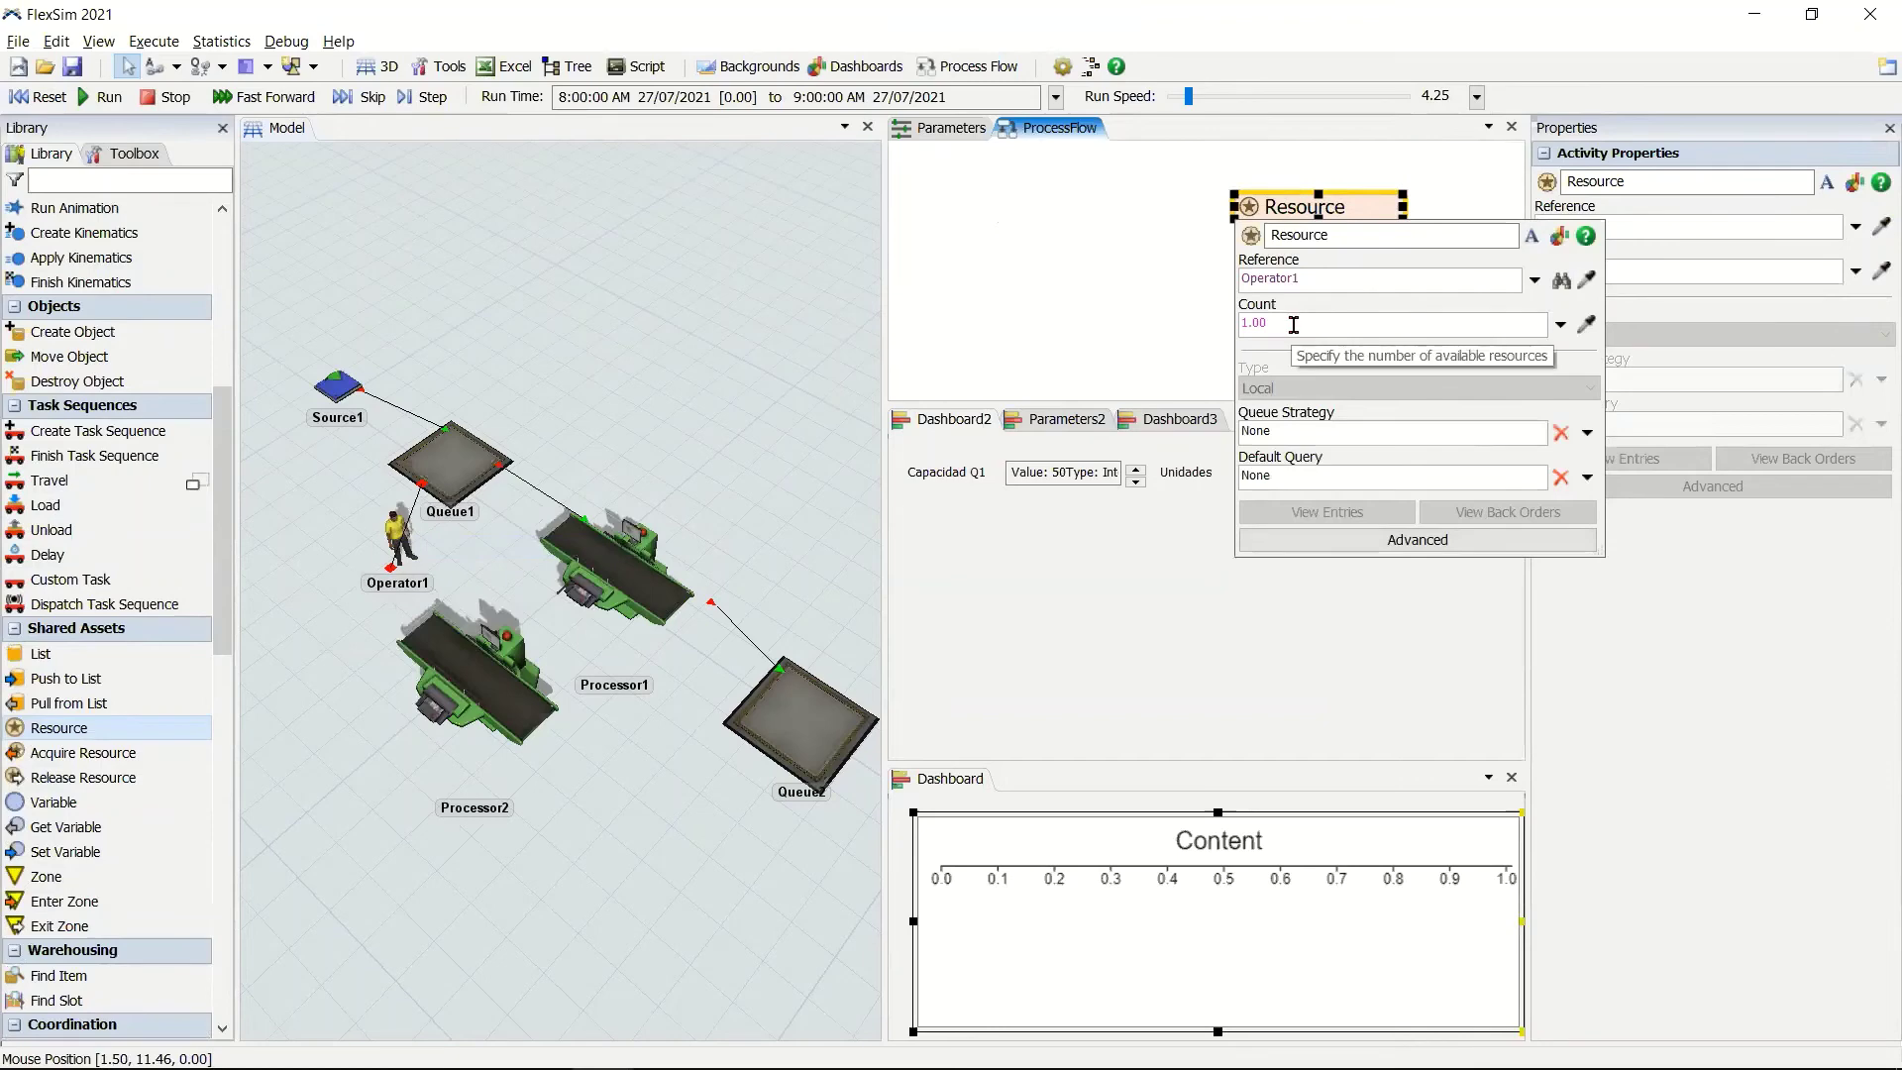
pyautogui.click(1293, 325)
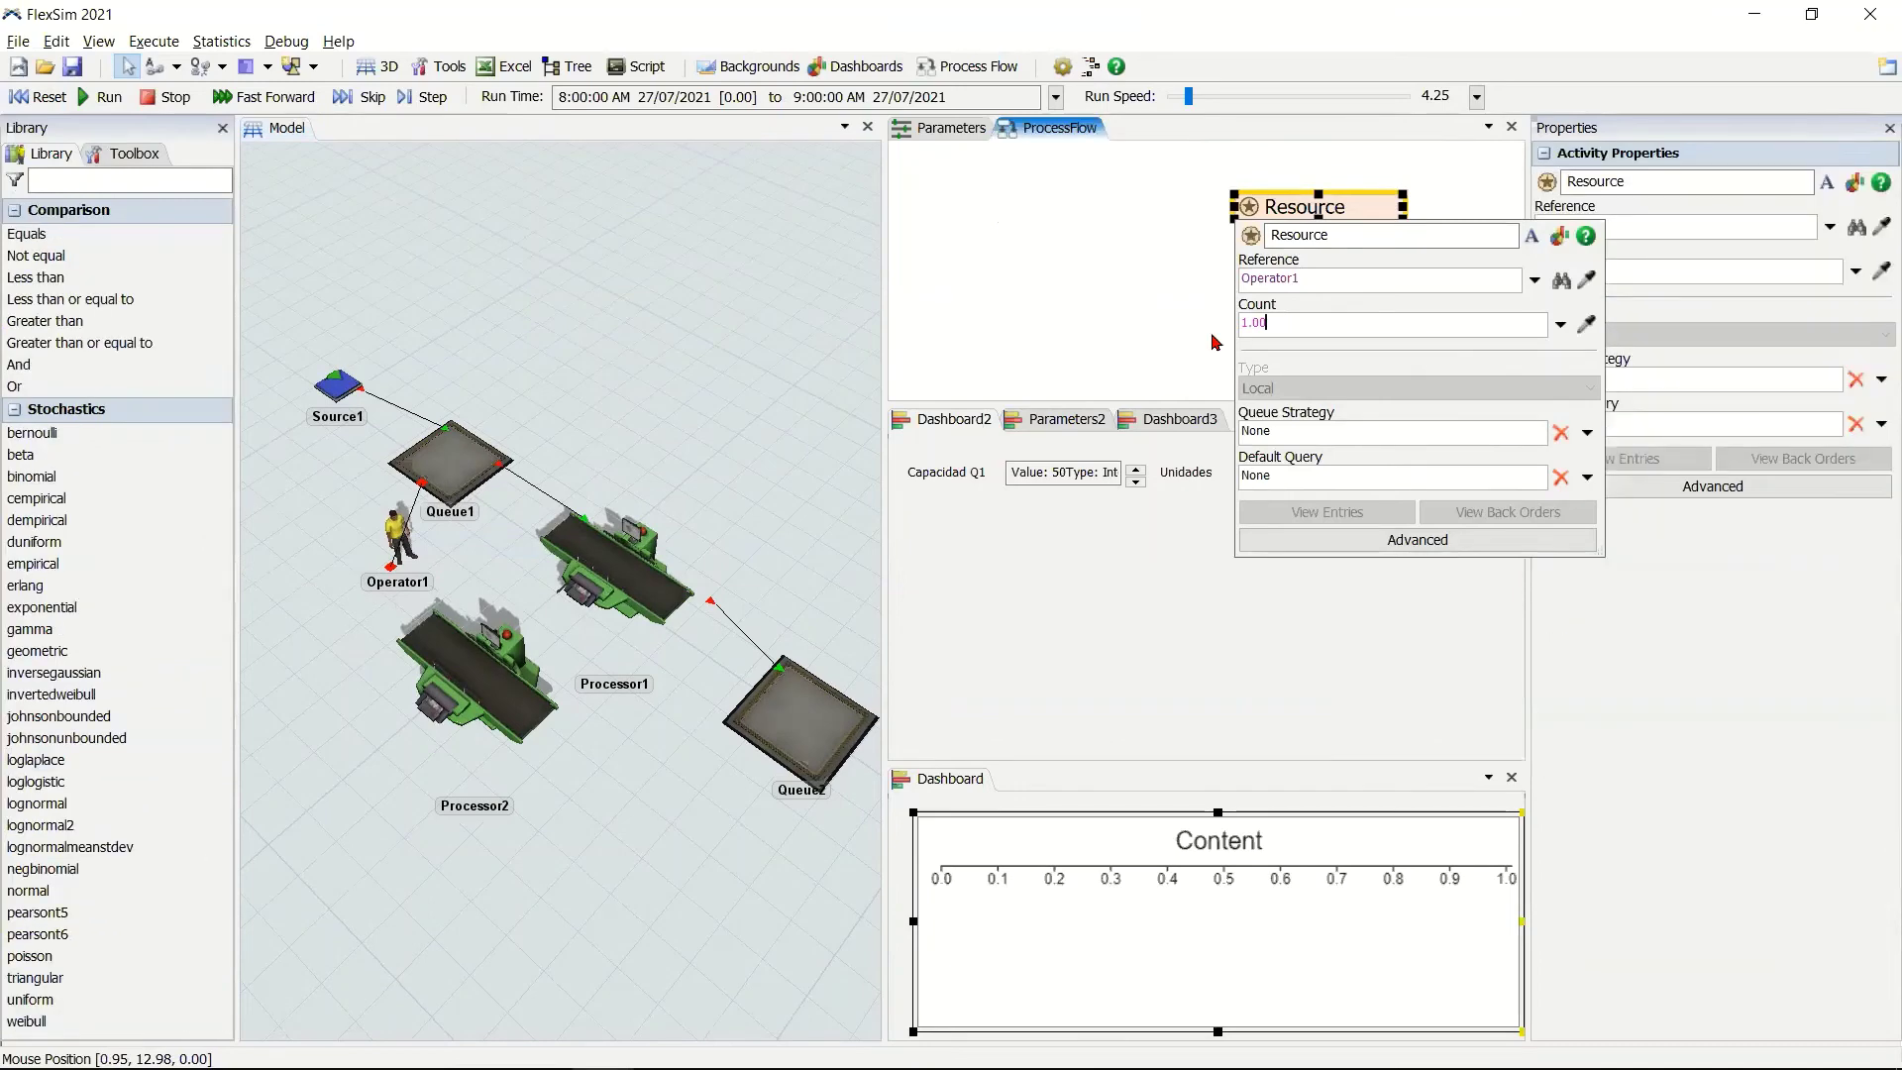
pyautogui.press('BackSpace')
pyautogui.press('BackSpace')
pyautogui.press('BackSpace')
pyautogui.write('2')
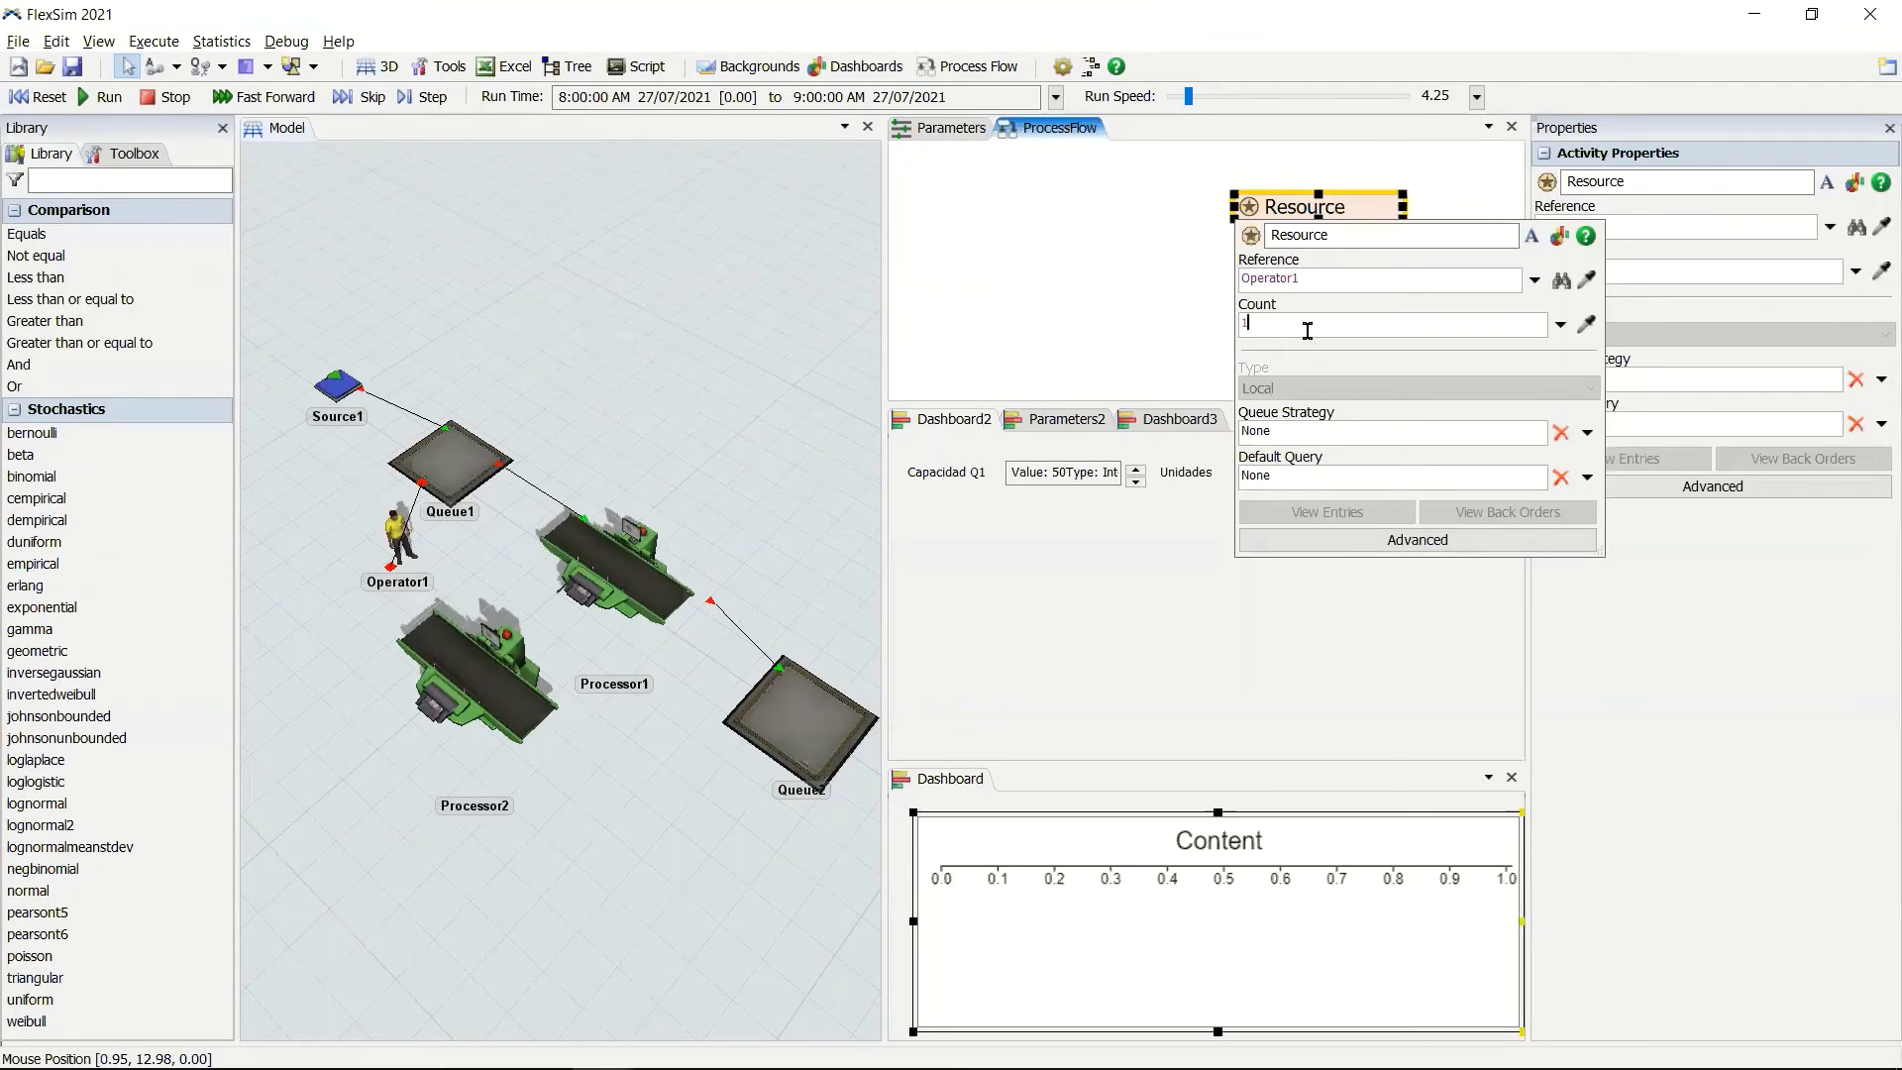
pyautogui.press('Return')
pyautogui.click(1078, 284)
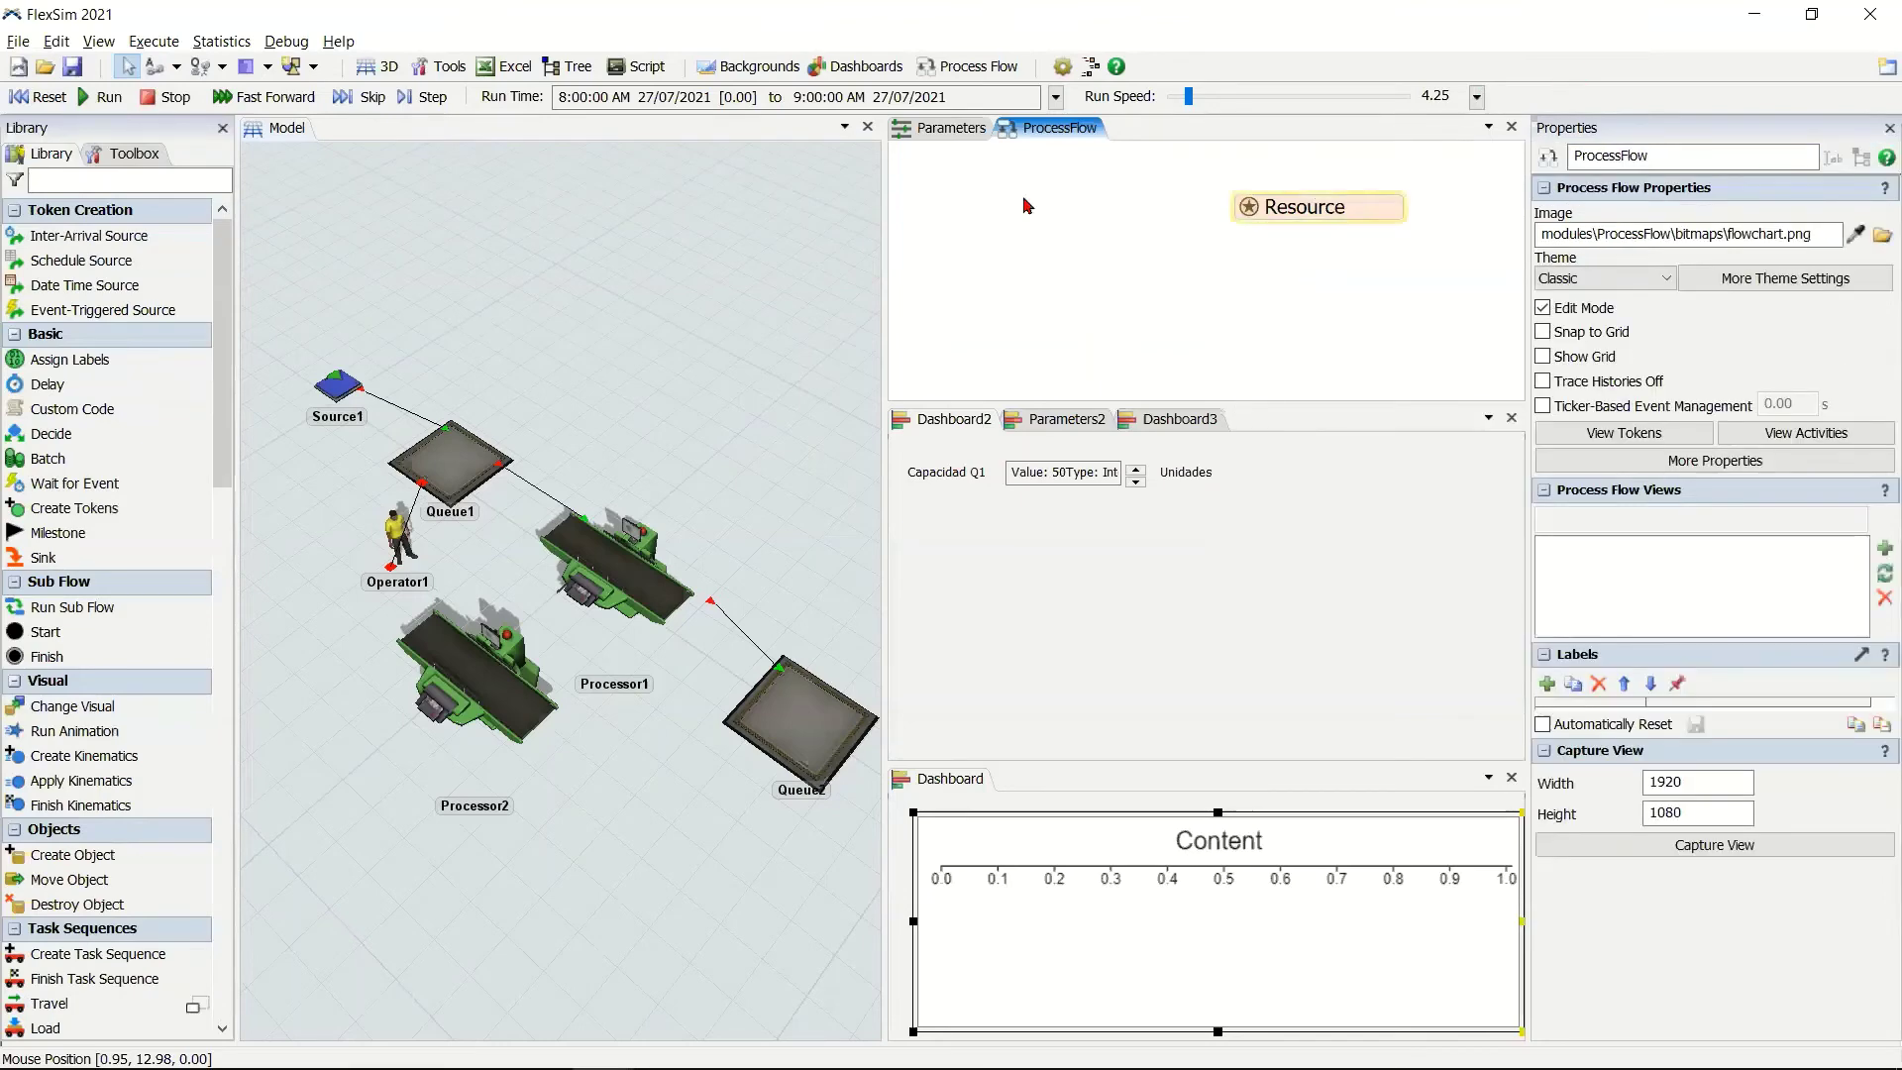
# Dock the process flow beside Dashboard3 and add a model parameter named "Numero de operadores".
pyautogui.moveTo(1069, 129); pyautogui.dragTo(1198, 505)
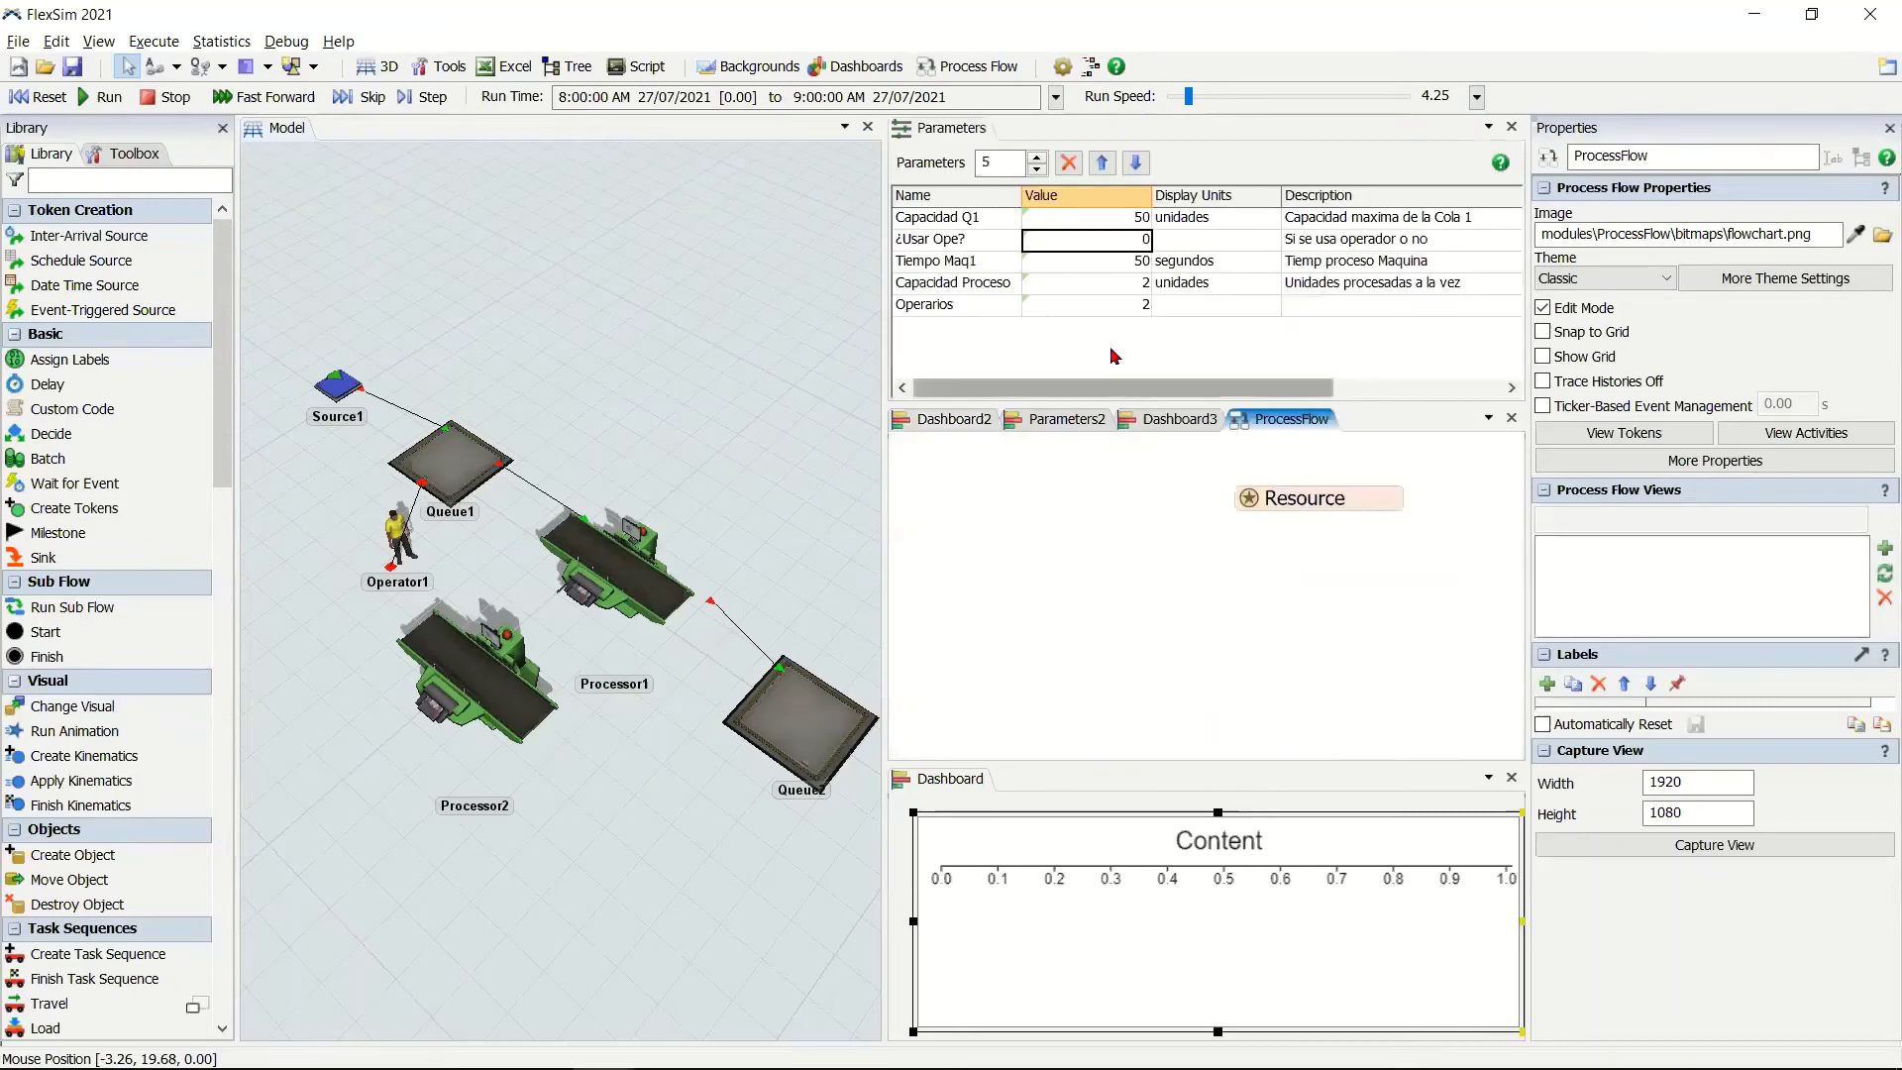
pyautogui.click(1256, 507)
pyautogui.click(1035, 160)
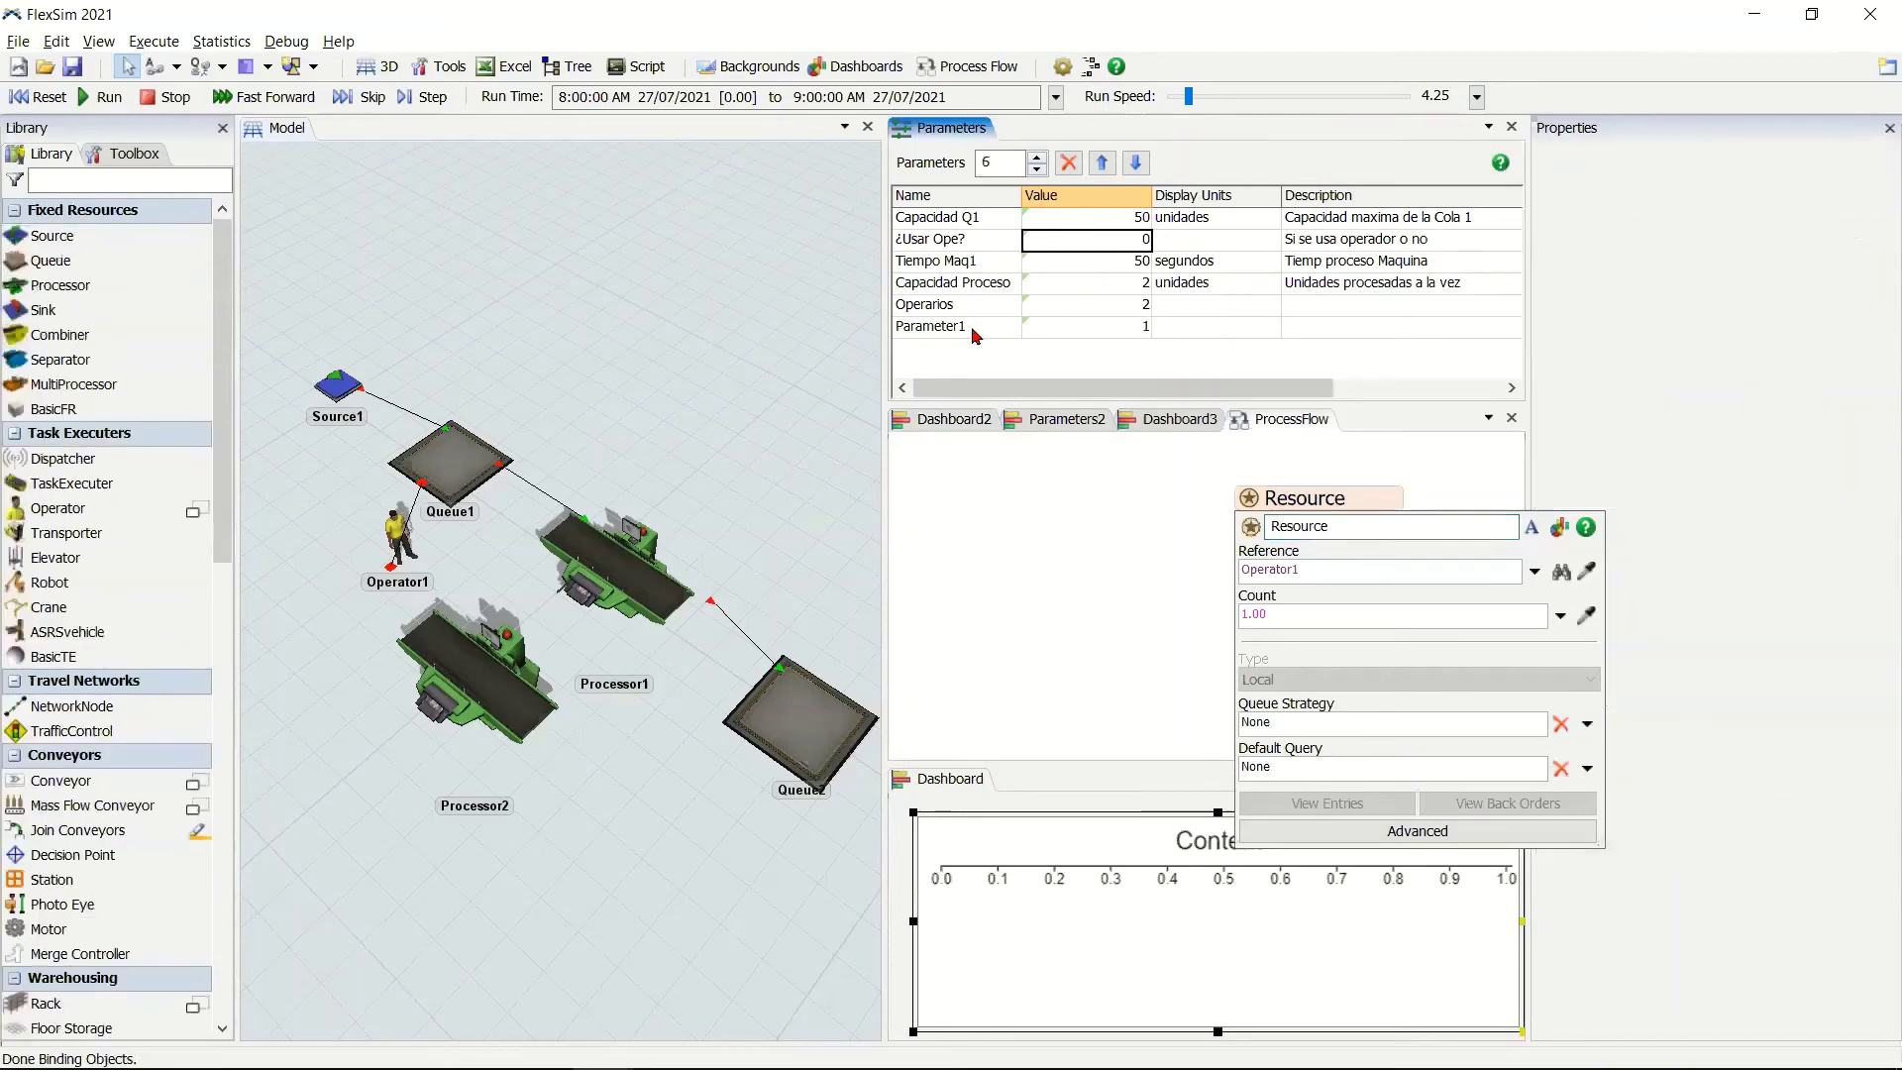
pyautogui.doubleClick(961, 328)
pyautogui.write('Numero de p')
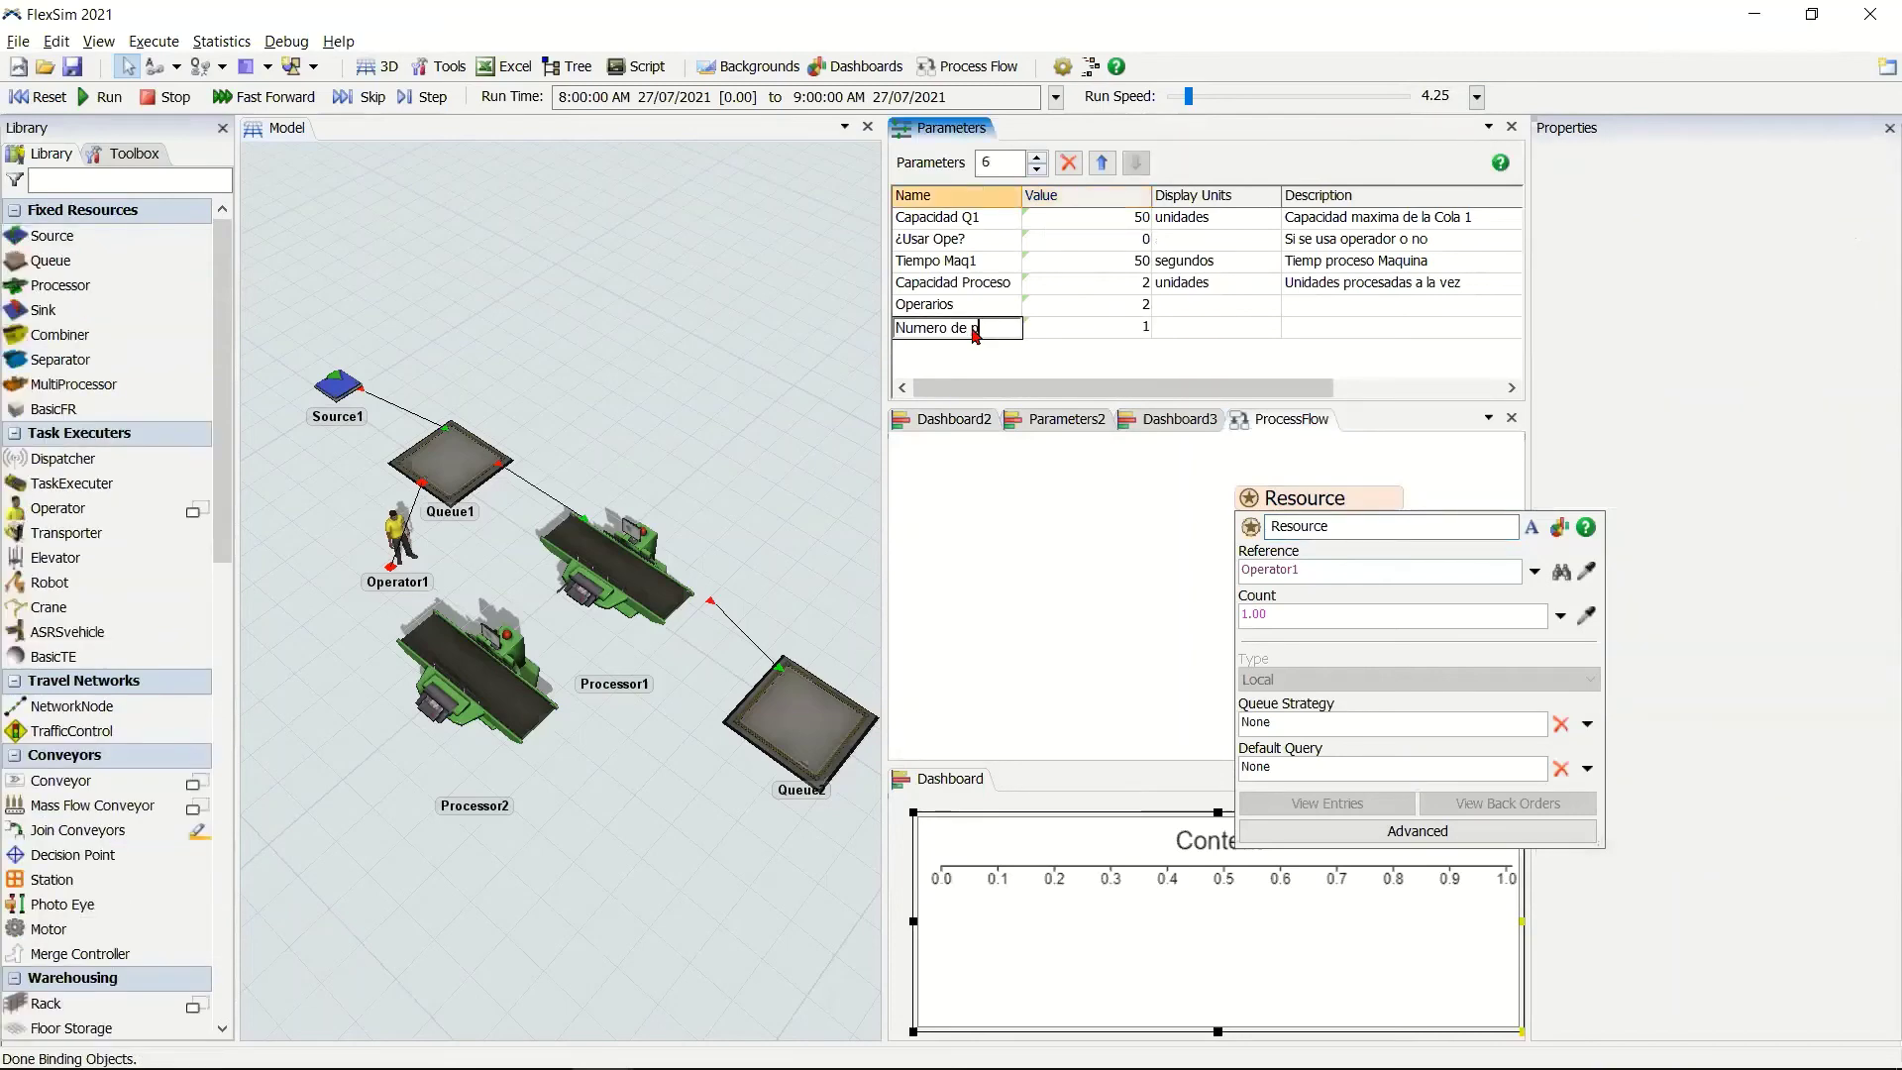
pyautogui.write('peradores')
pyautogui.press('Return')
# Make the Numero de operadores parameter an Integer and lower its upper bound.
pyautogui.click(1114, 328)
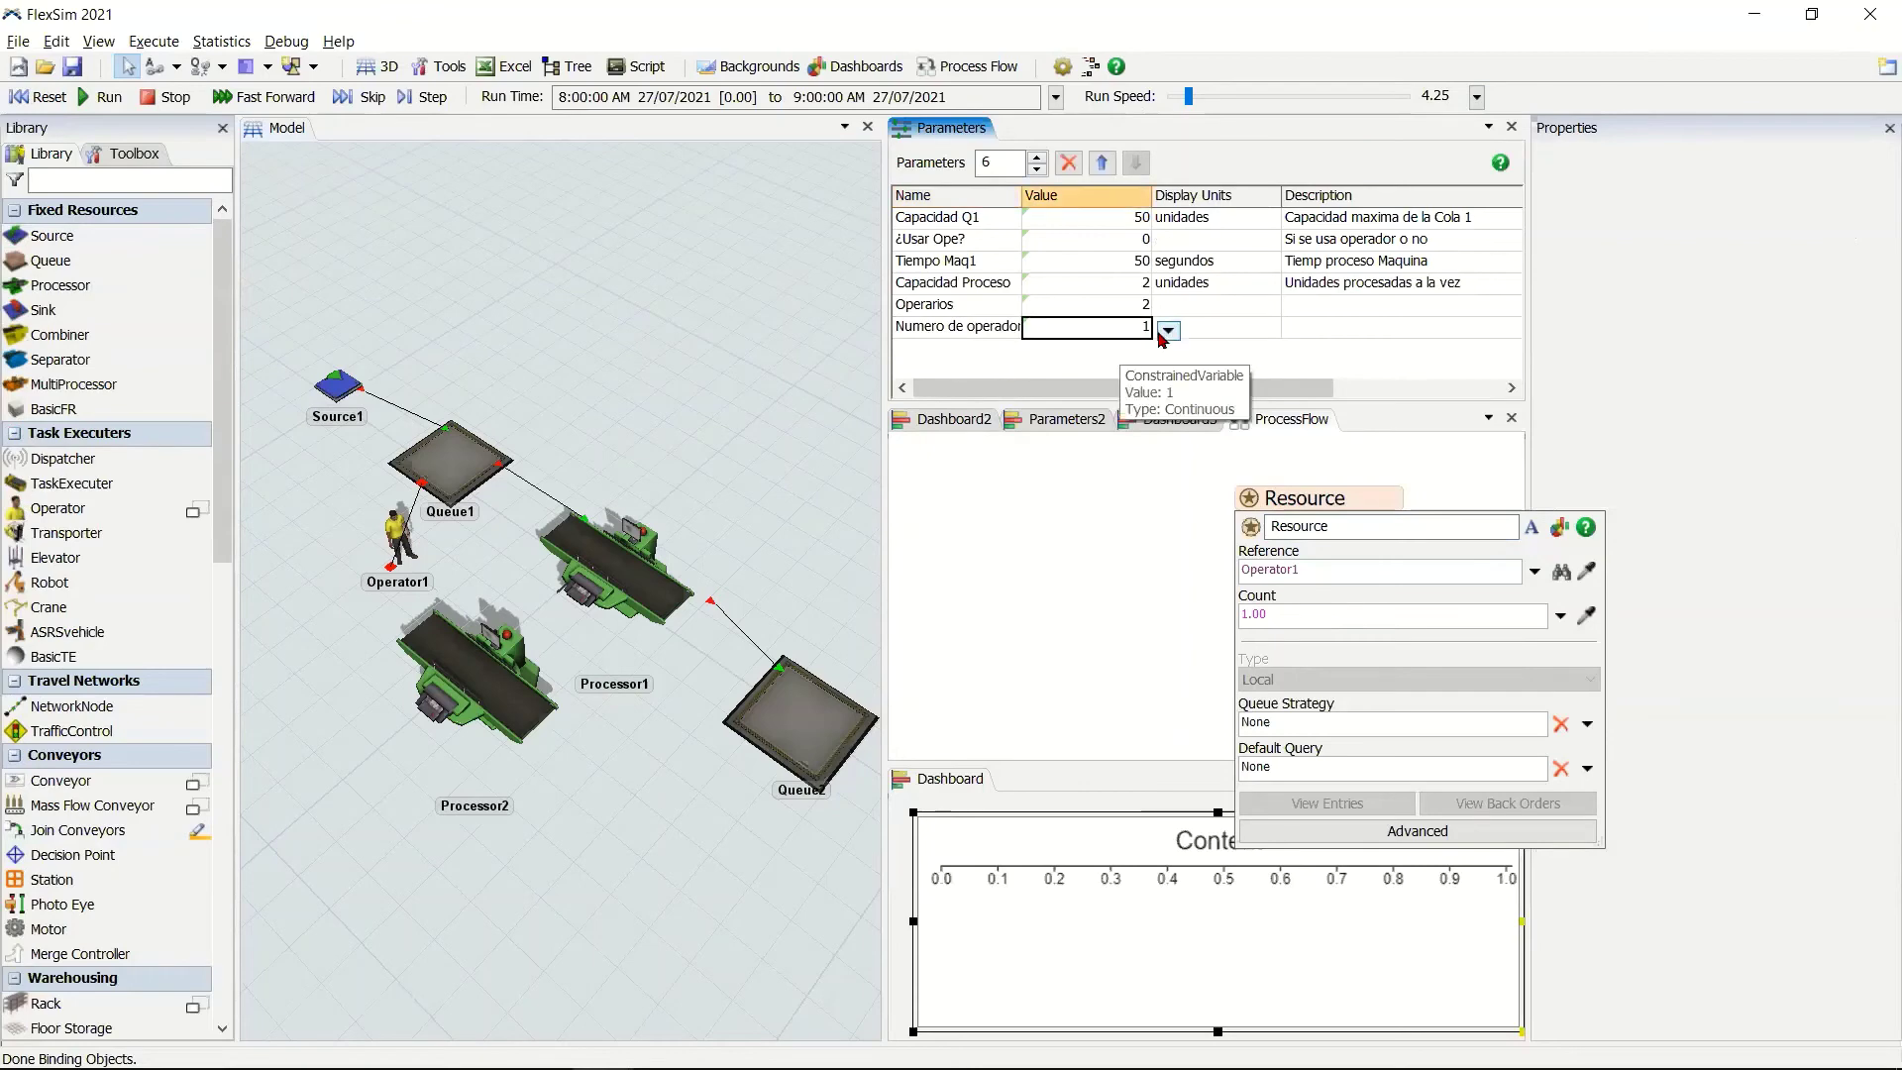
pyautogui.click(1169, 329)
pyautogui.click(1198, 363)
pyautogui.click(1208, 398)
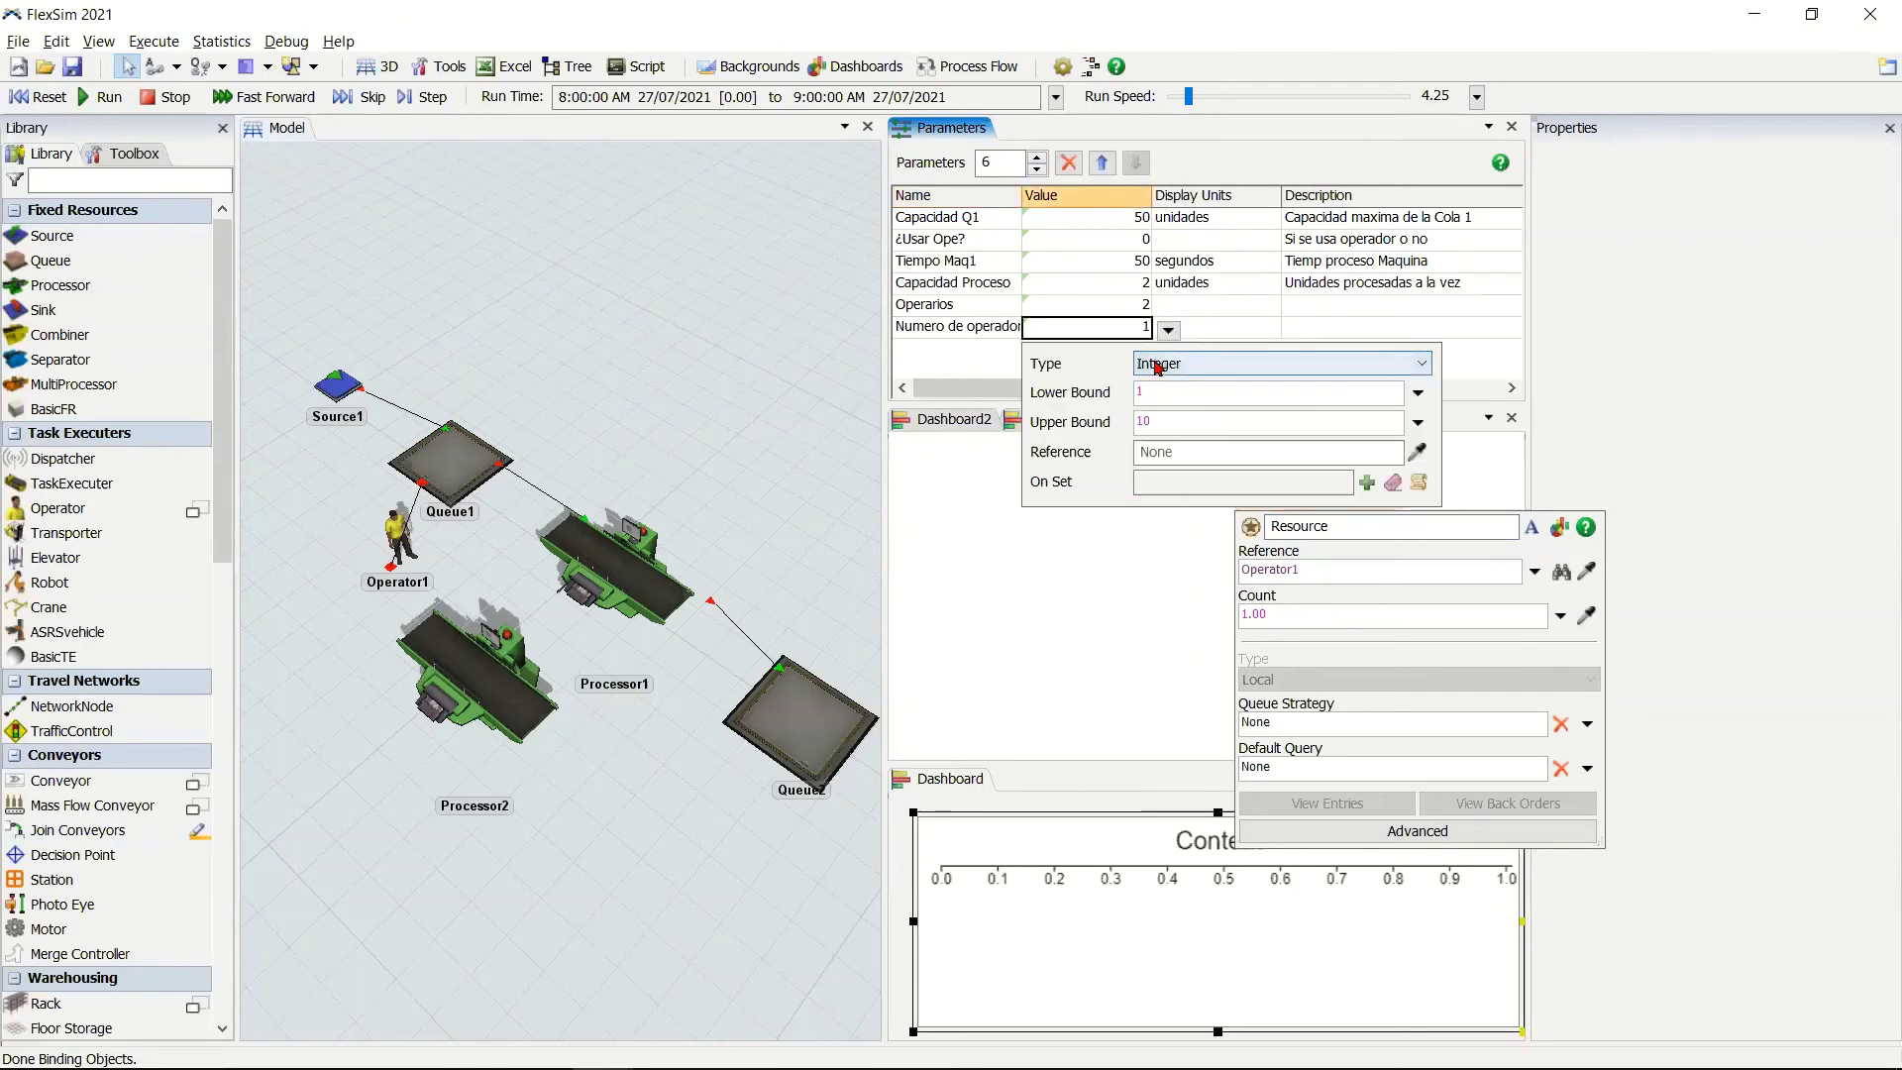
pyautogui.doubleClick(1155, 411)
pyautogui.write('4')
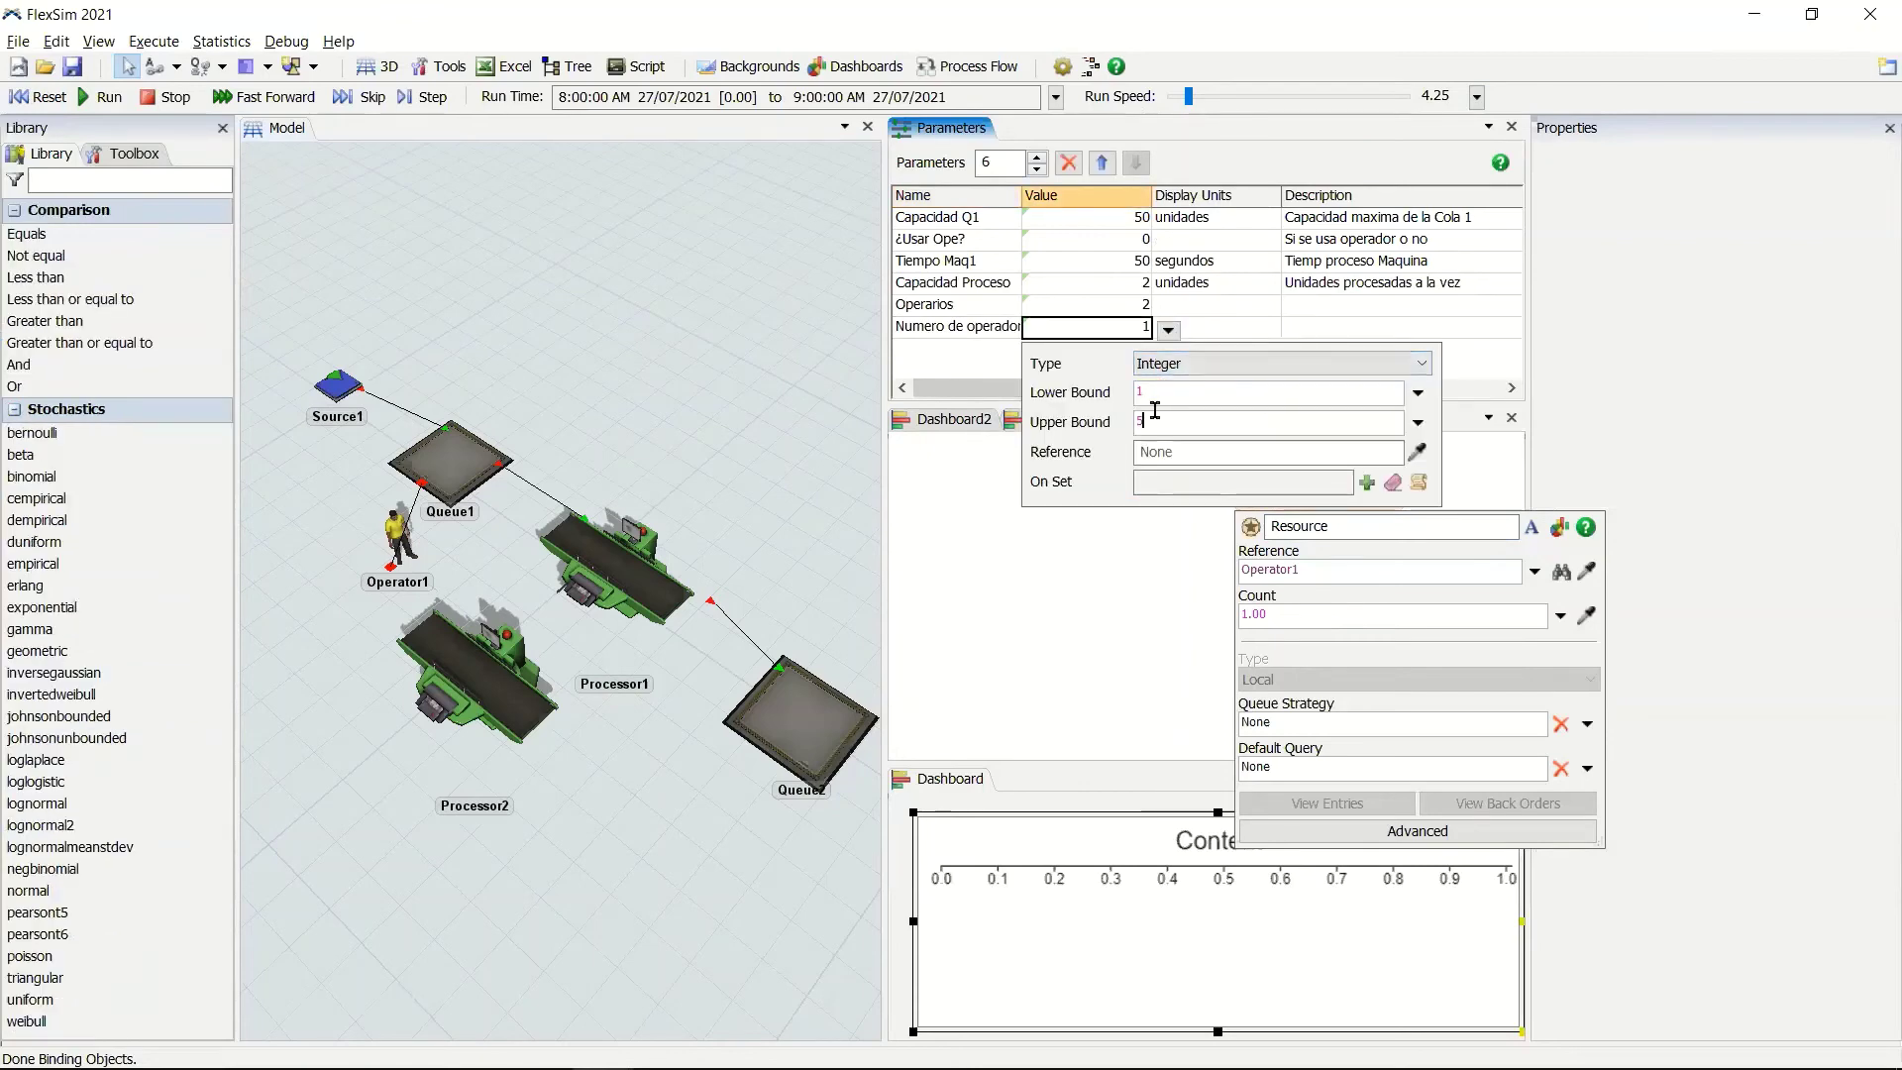
pyautogui.click(1193, 530)
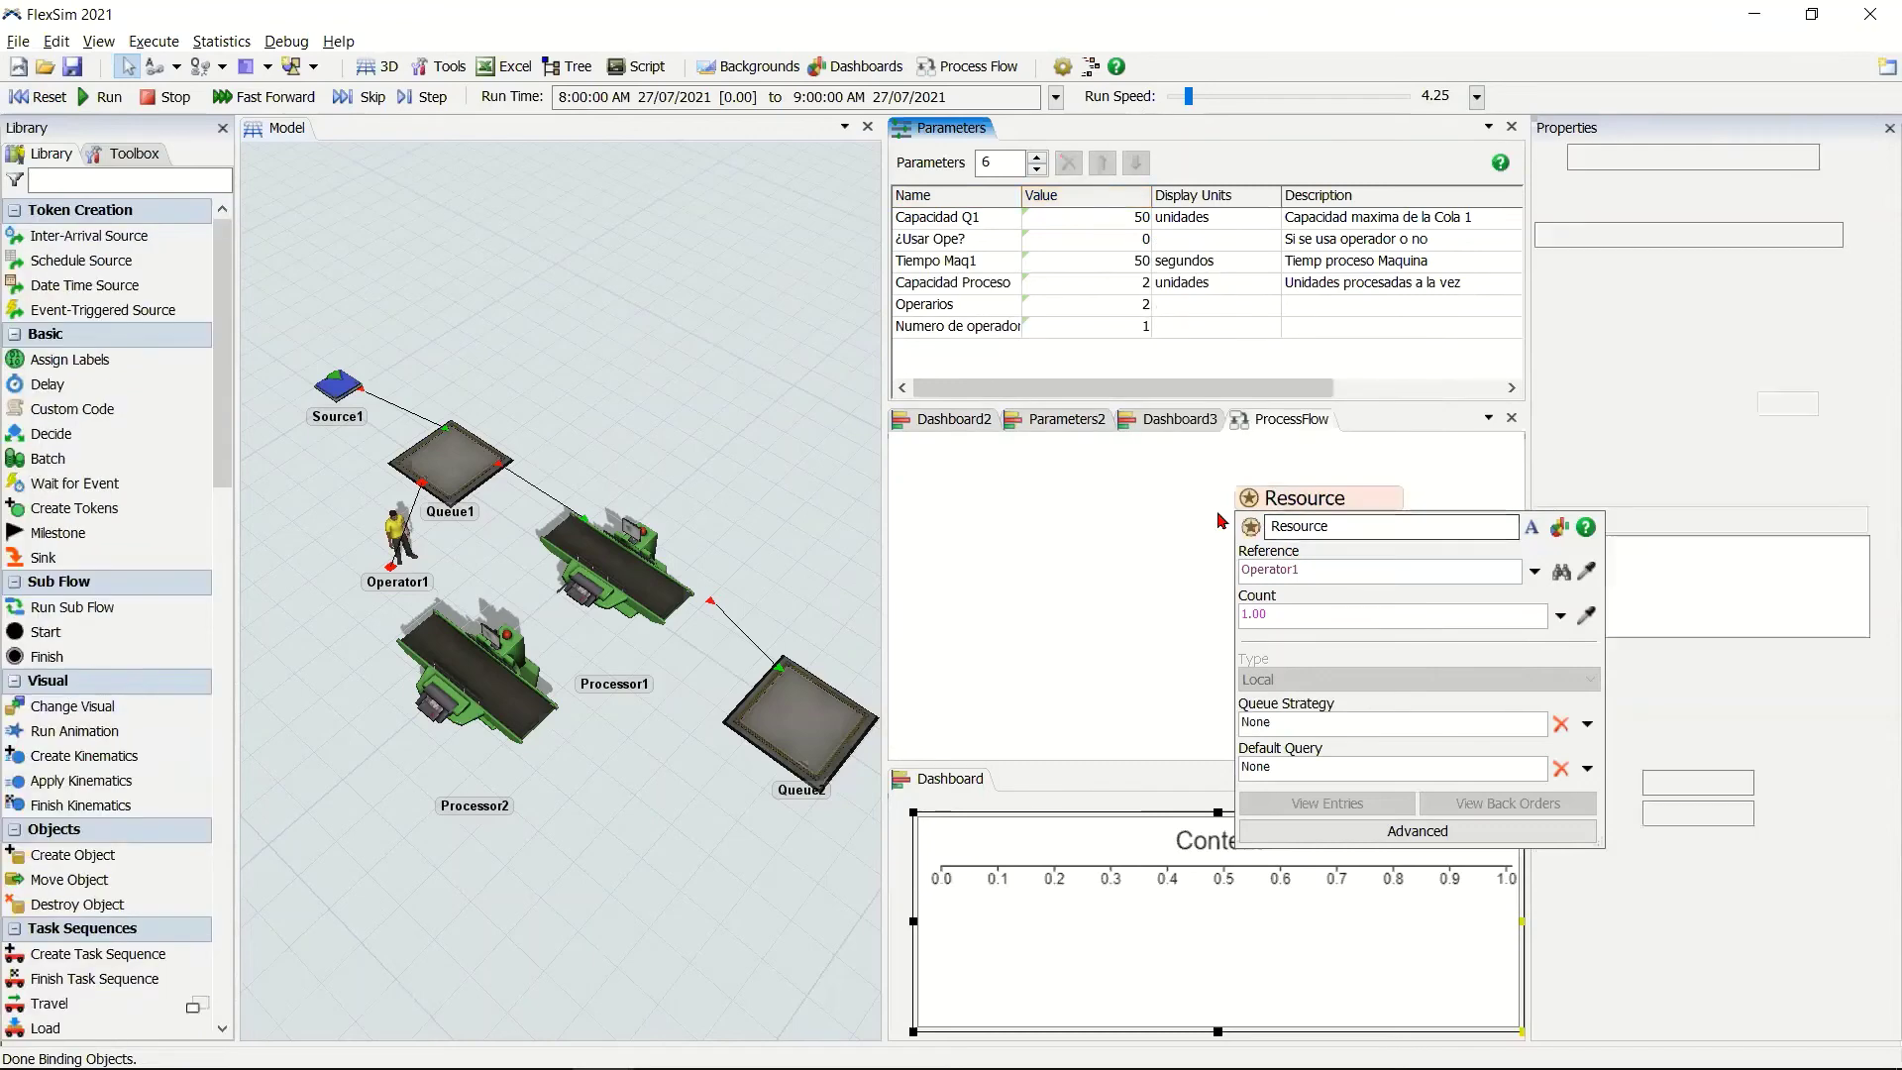
# Set the Resource's count to the expression Model.parameters["Numero de operadores"].value.
pyautogui.click(1248, 501)
pyautogui.click(1247, 498)
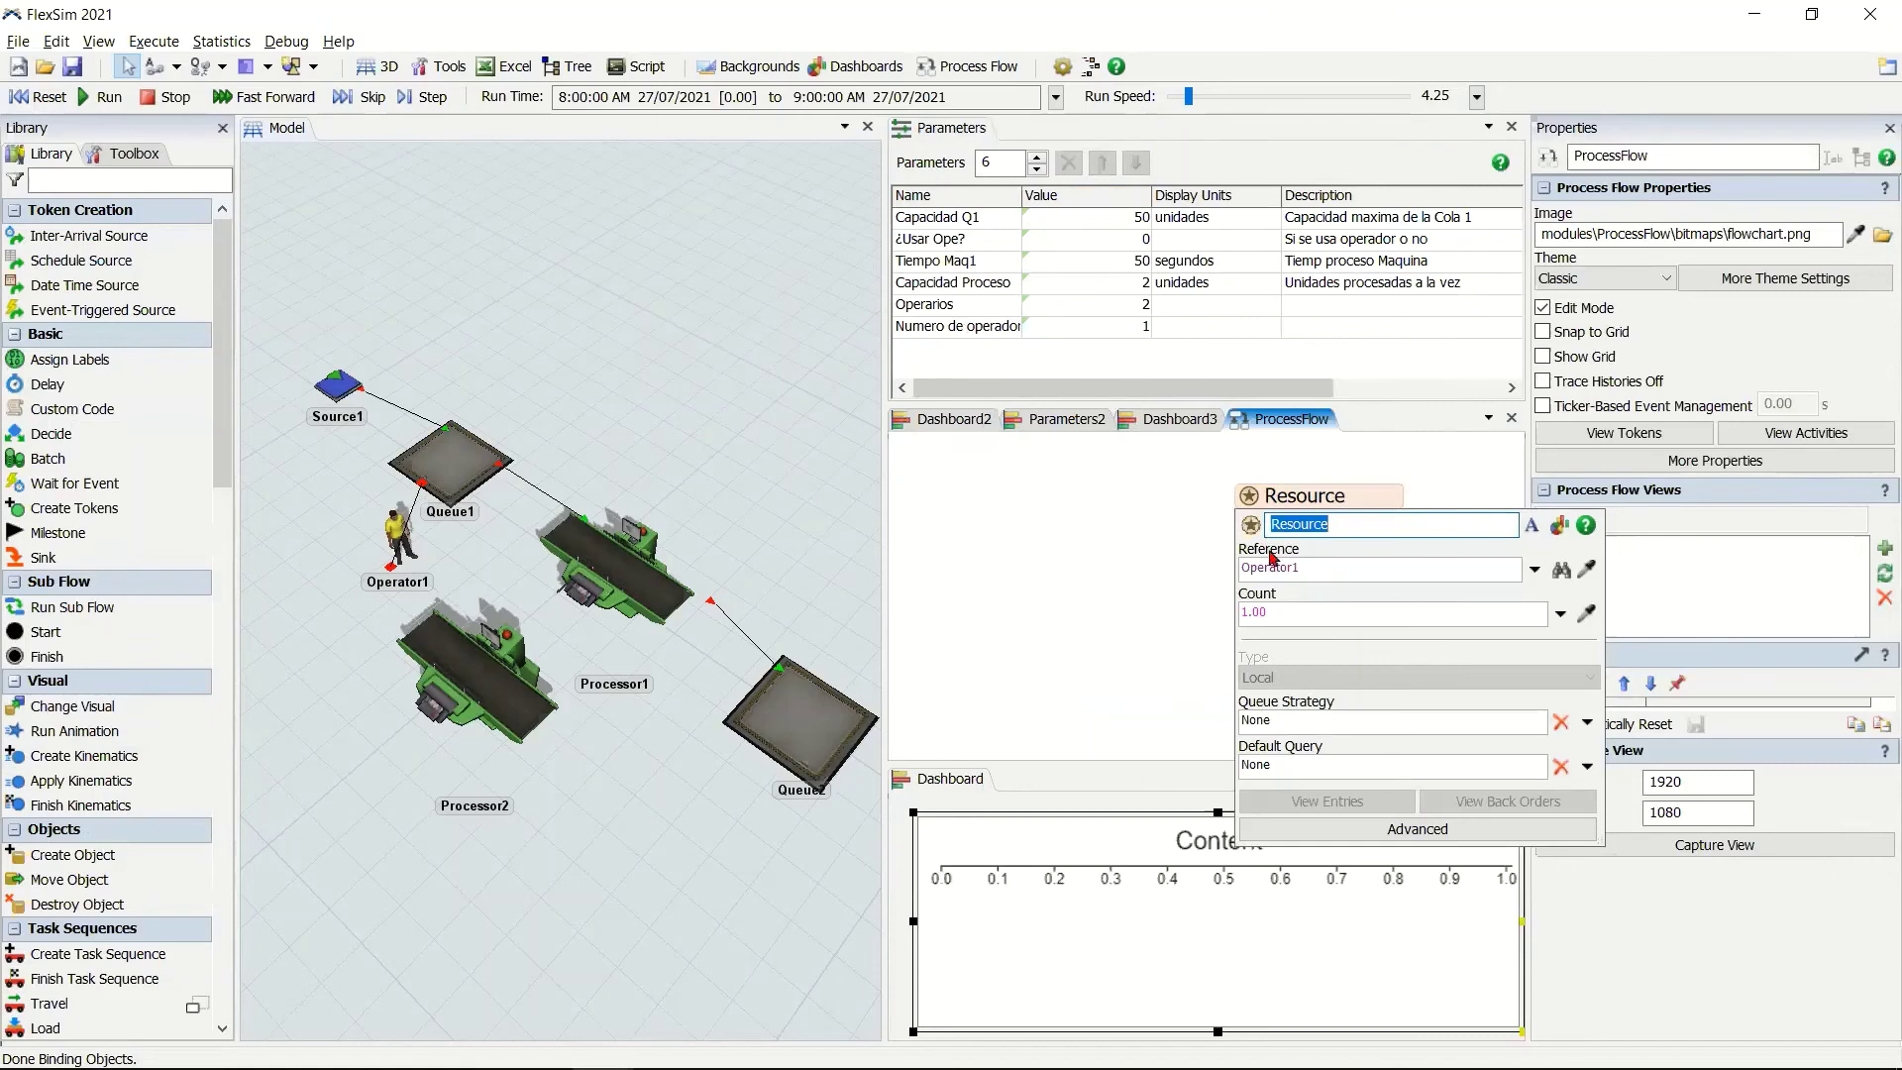
pyautogui.click(1295, 606)
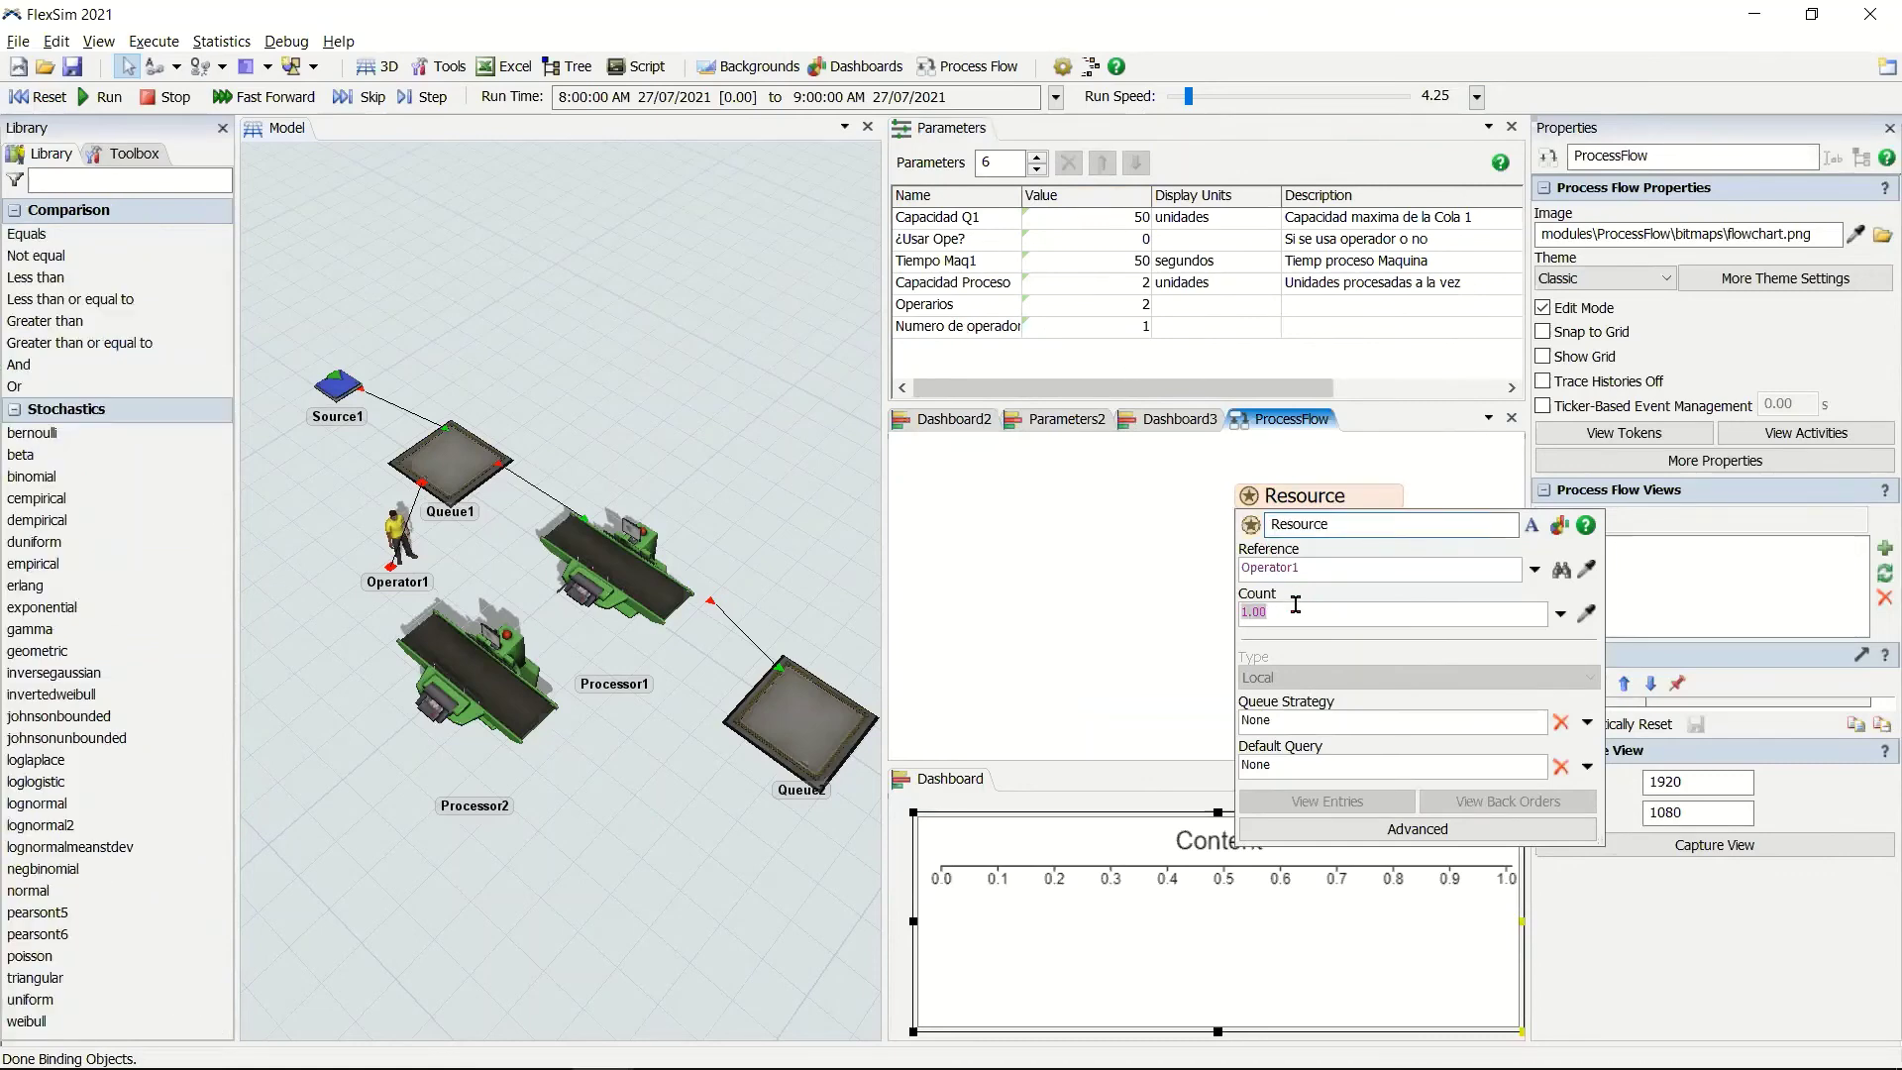
pyautogui.write('Model')
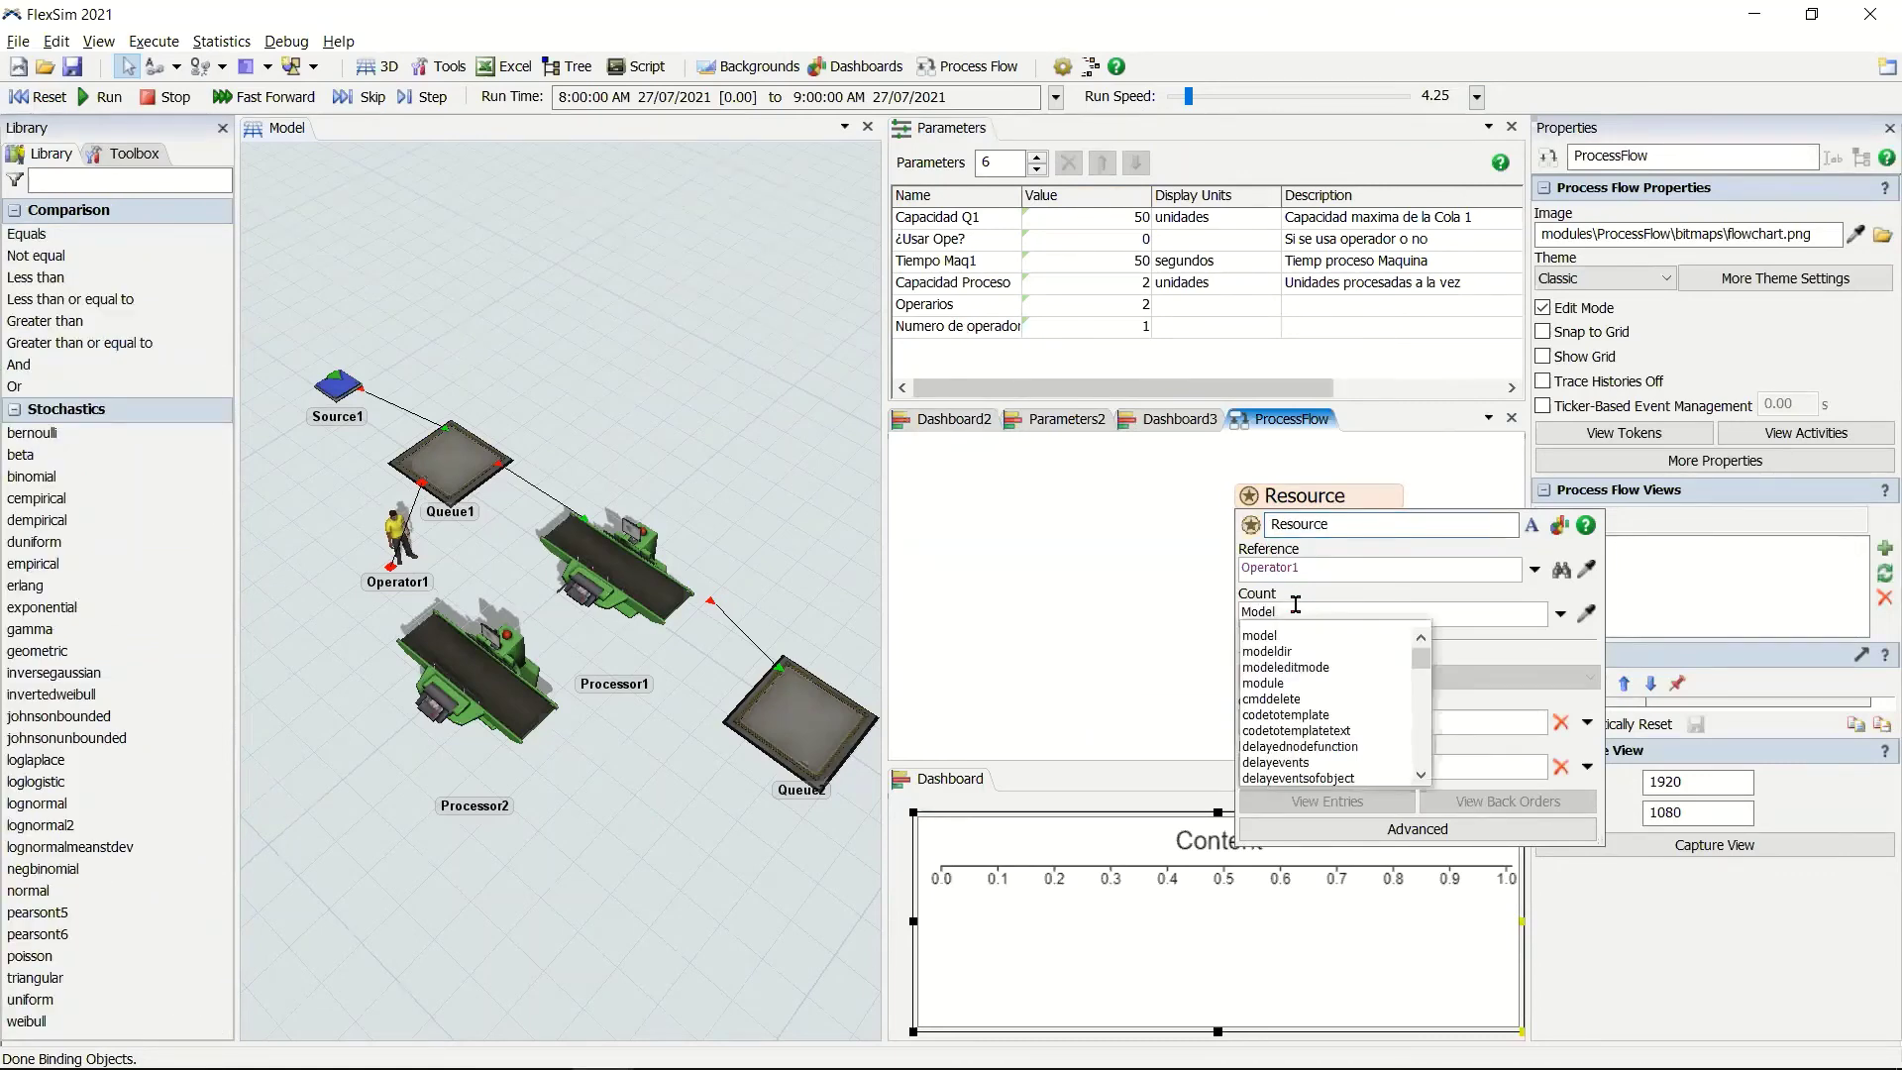
pyautogui.write('.parameters')
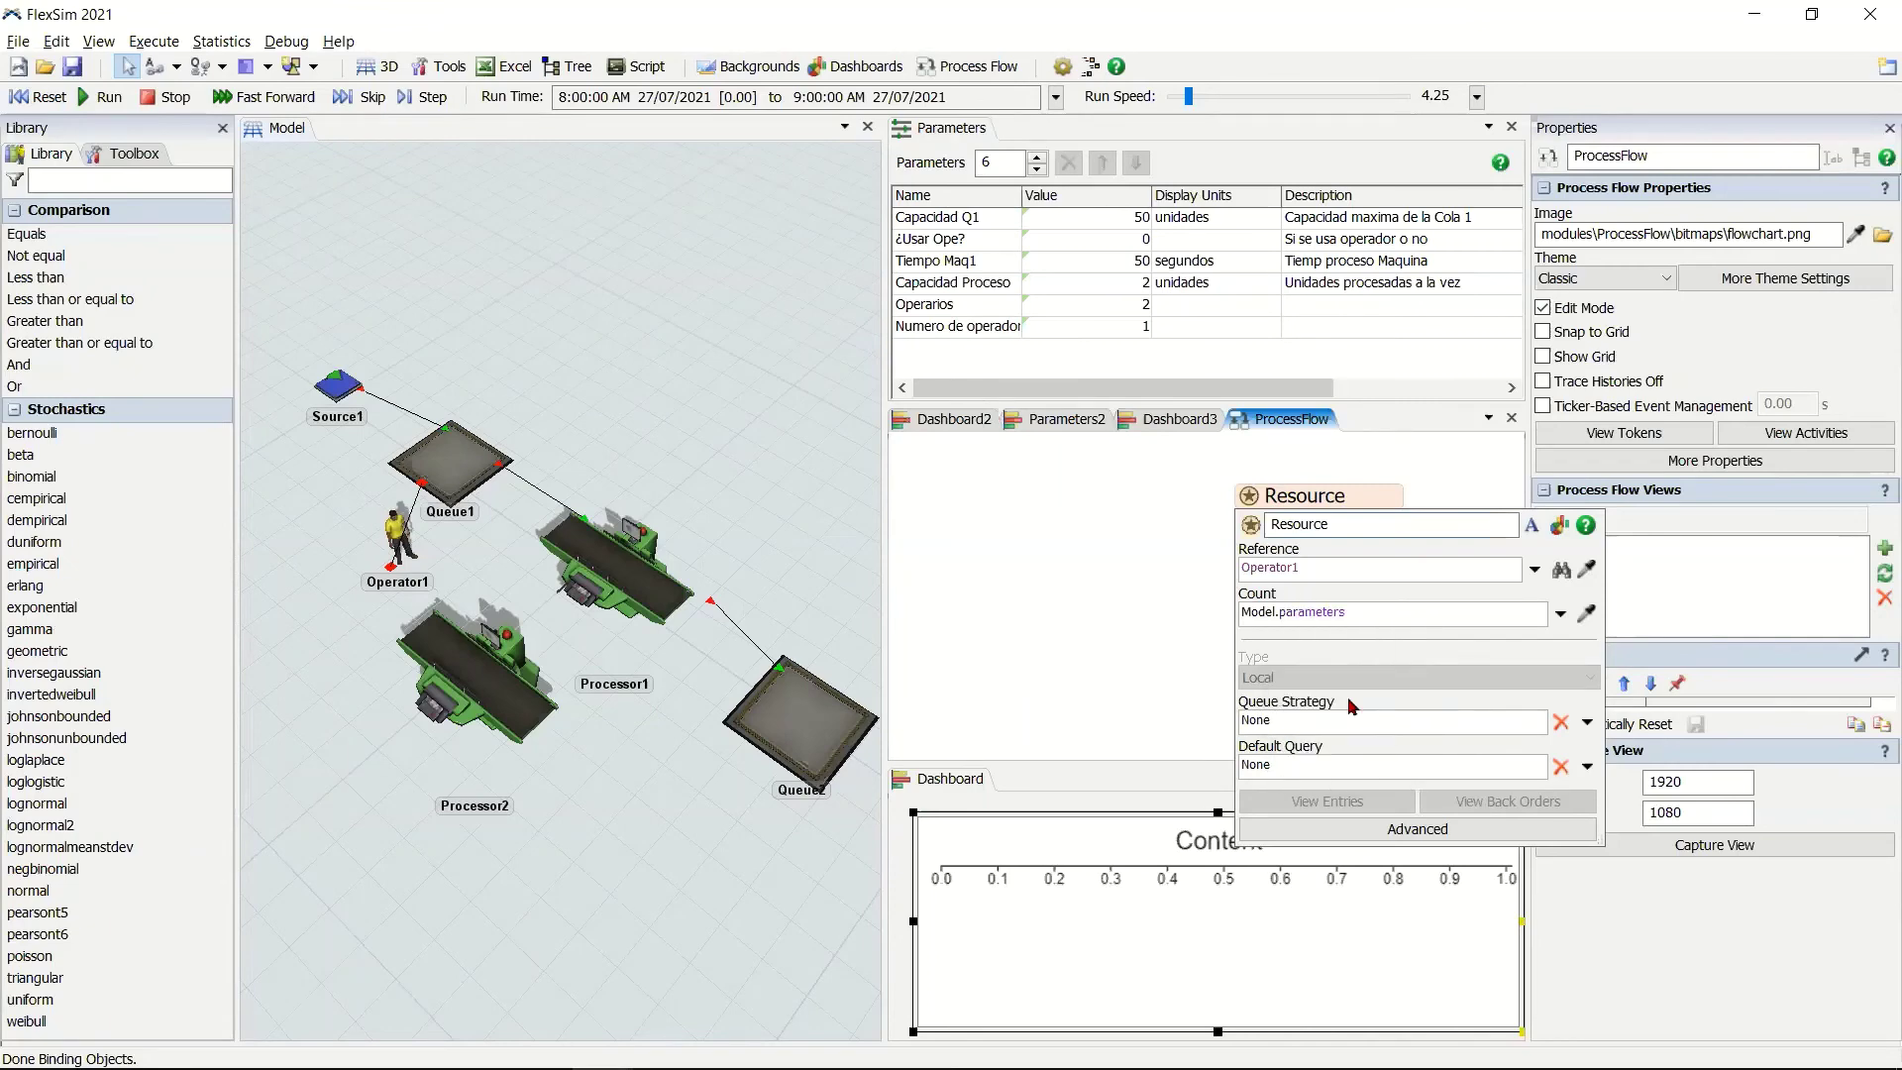
pyautogui.click(1349, 699)
pyautogui.write('Numero de operadores')
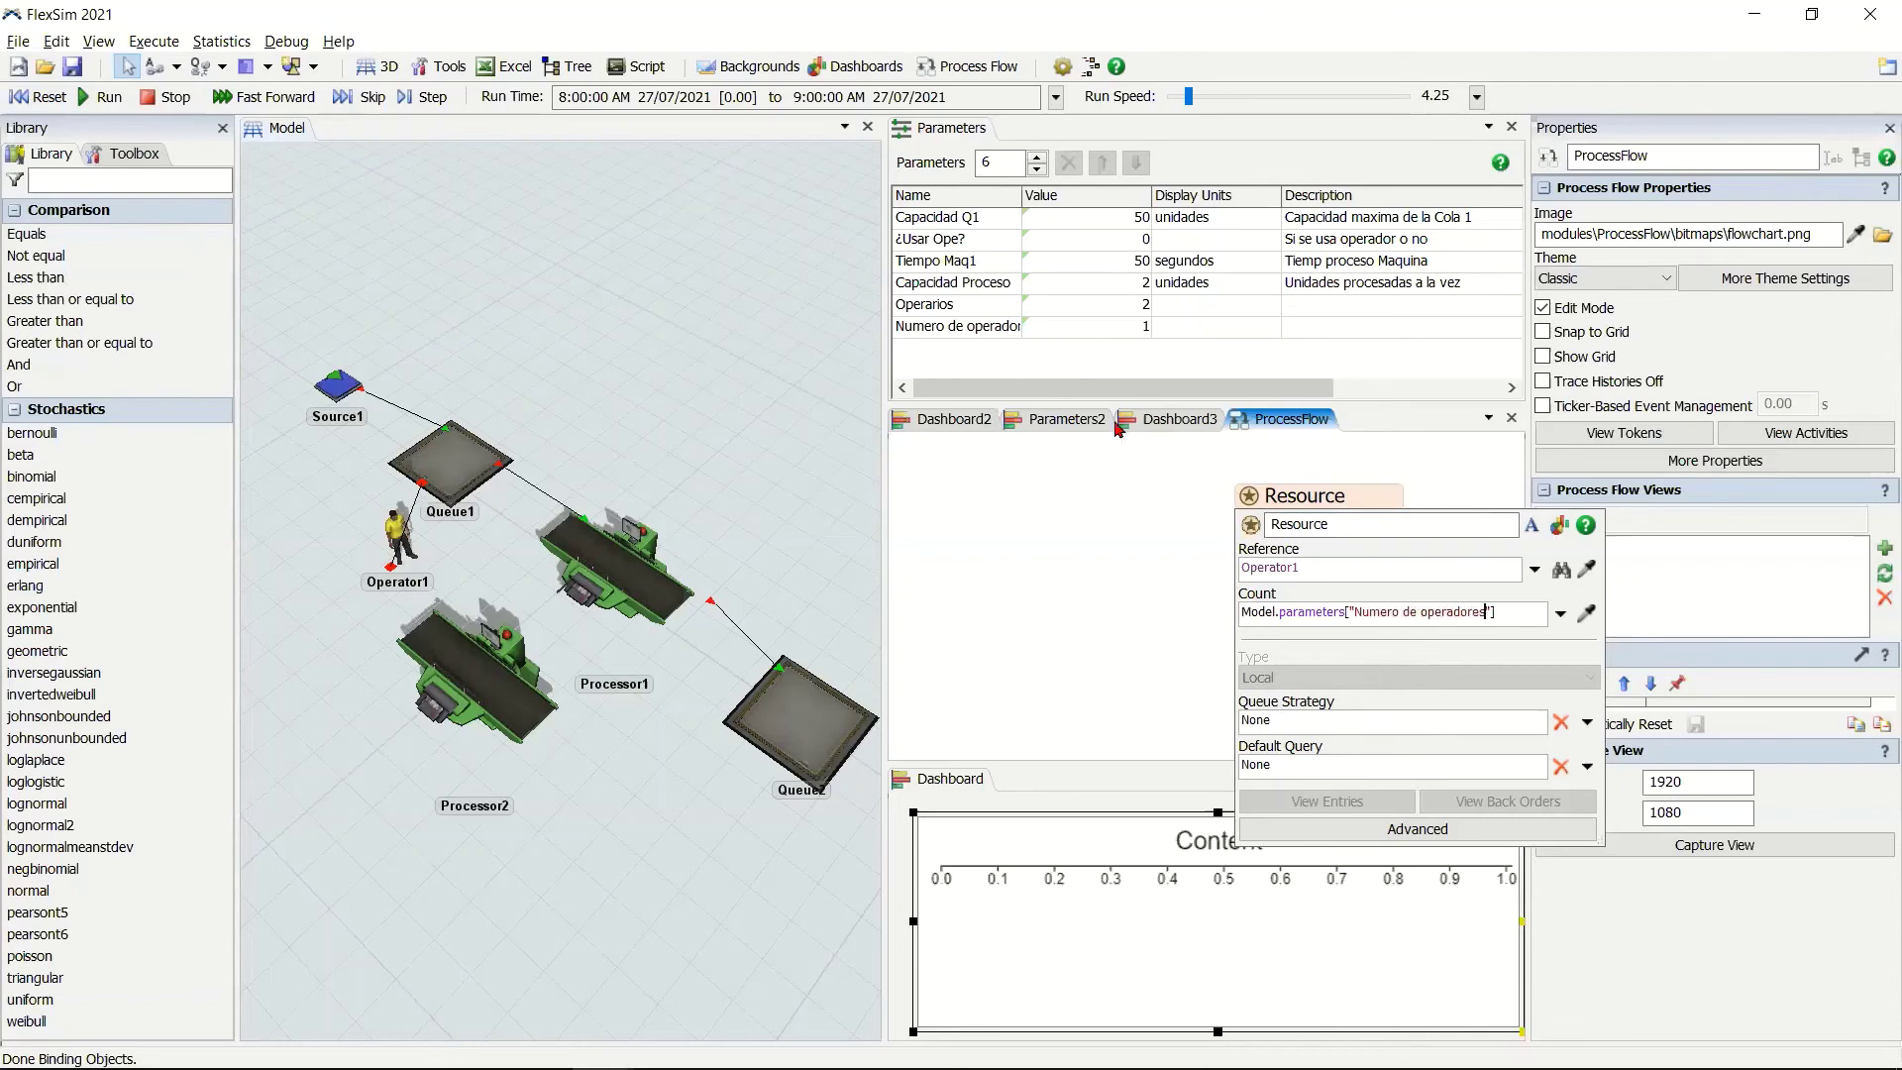
pyautogui.click(1500, 611)
pyautogui.write('.valu')
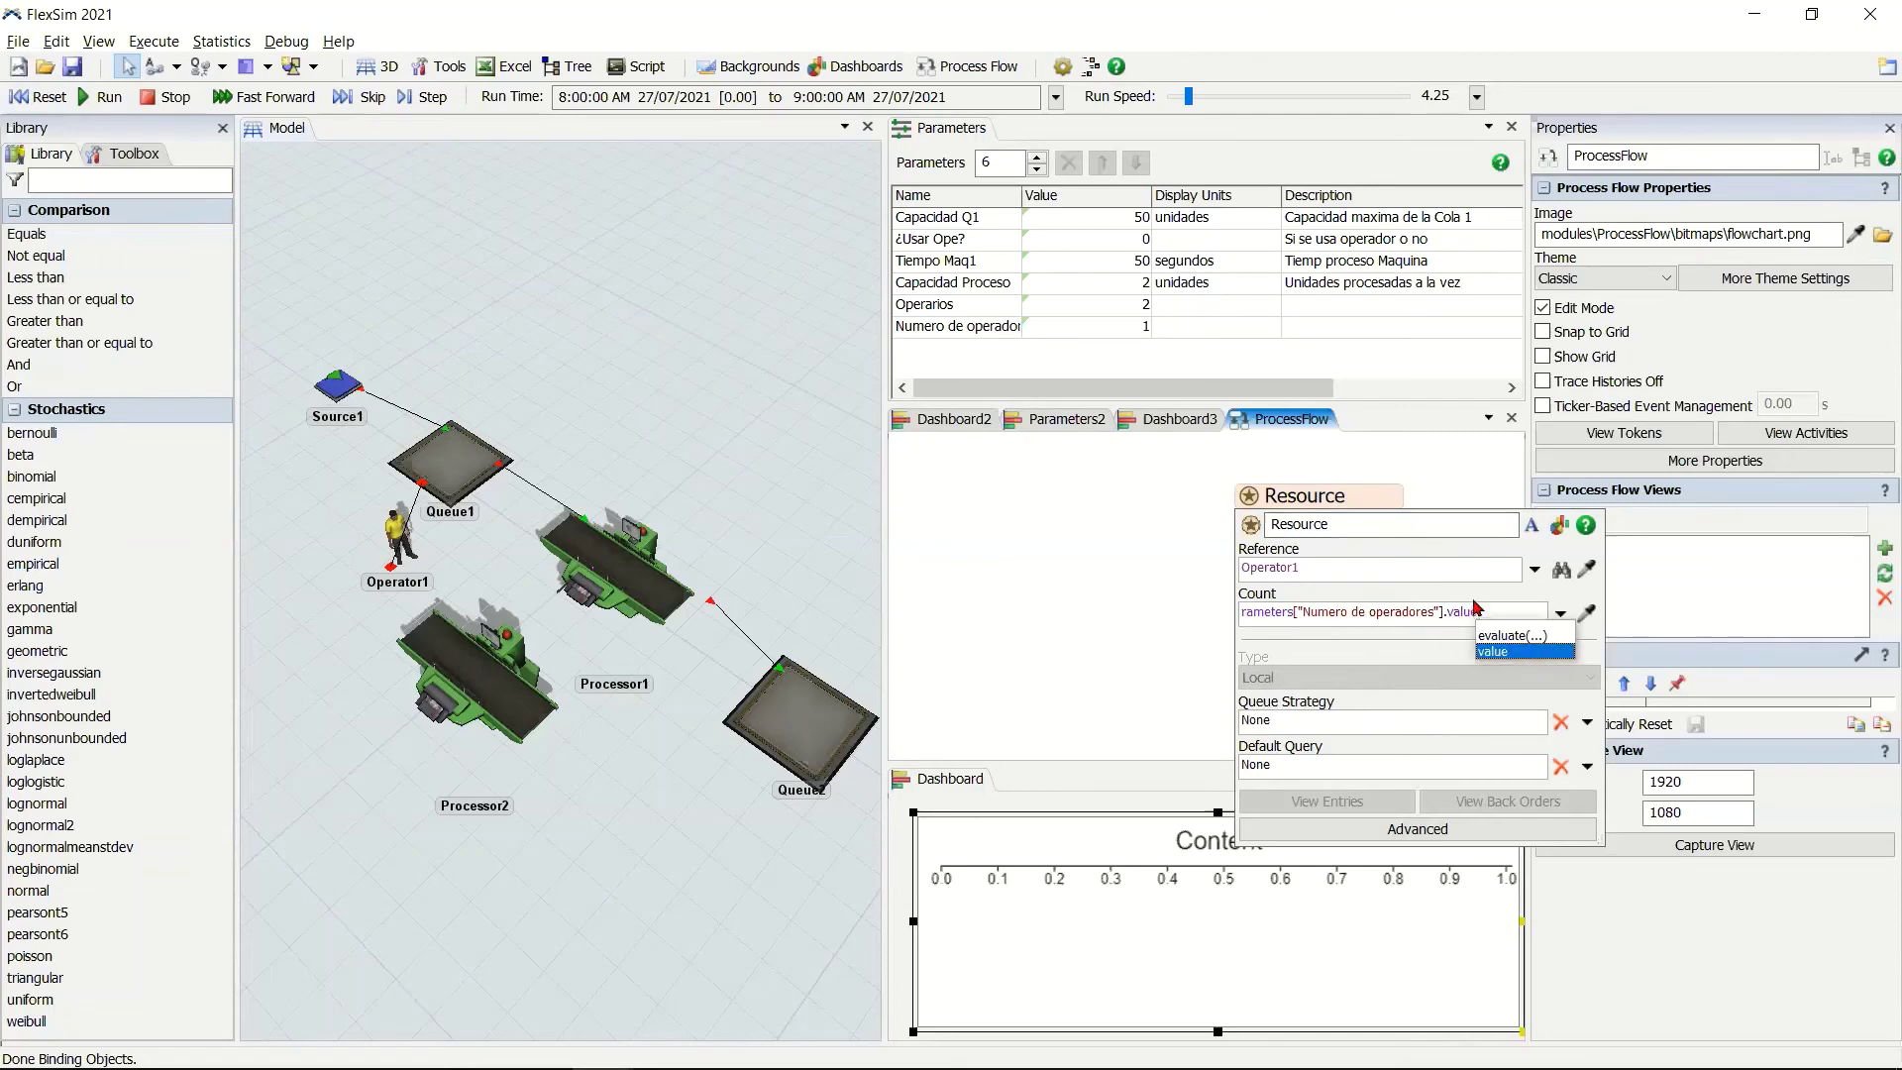
pyautogui.press('Return')
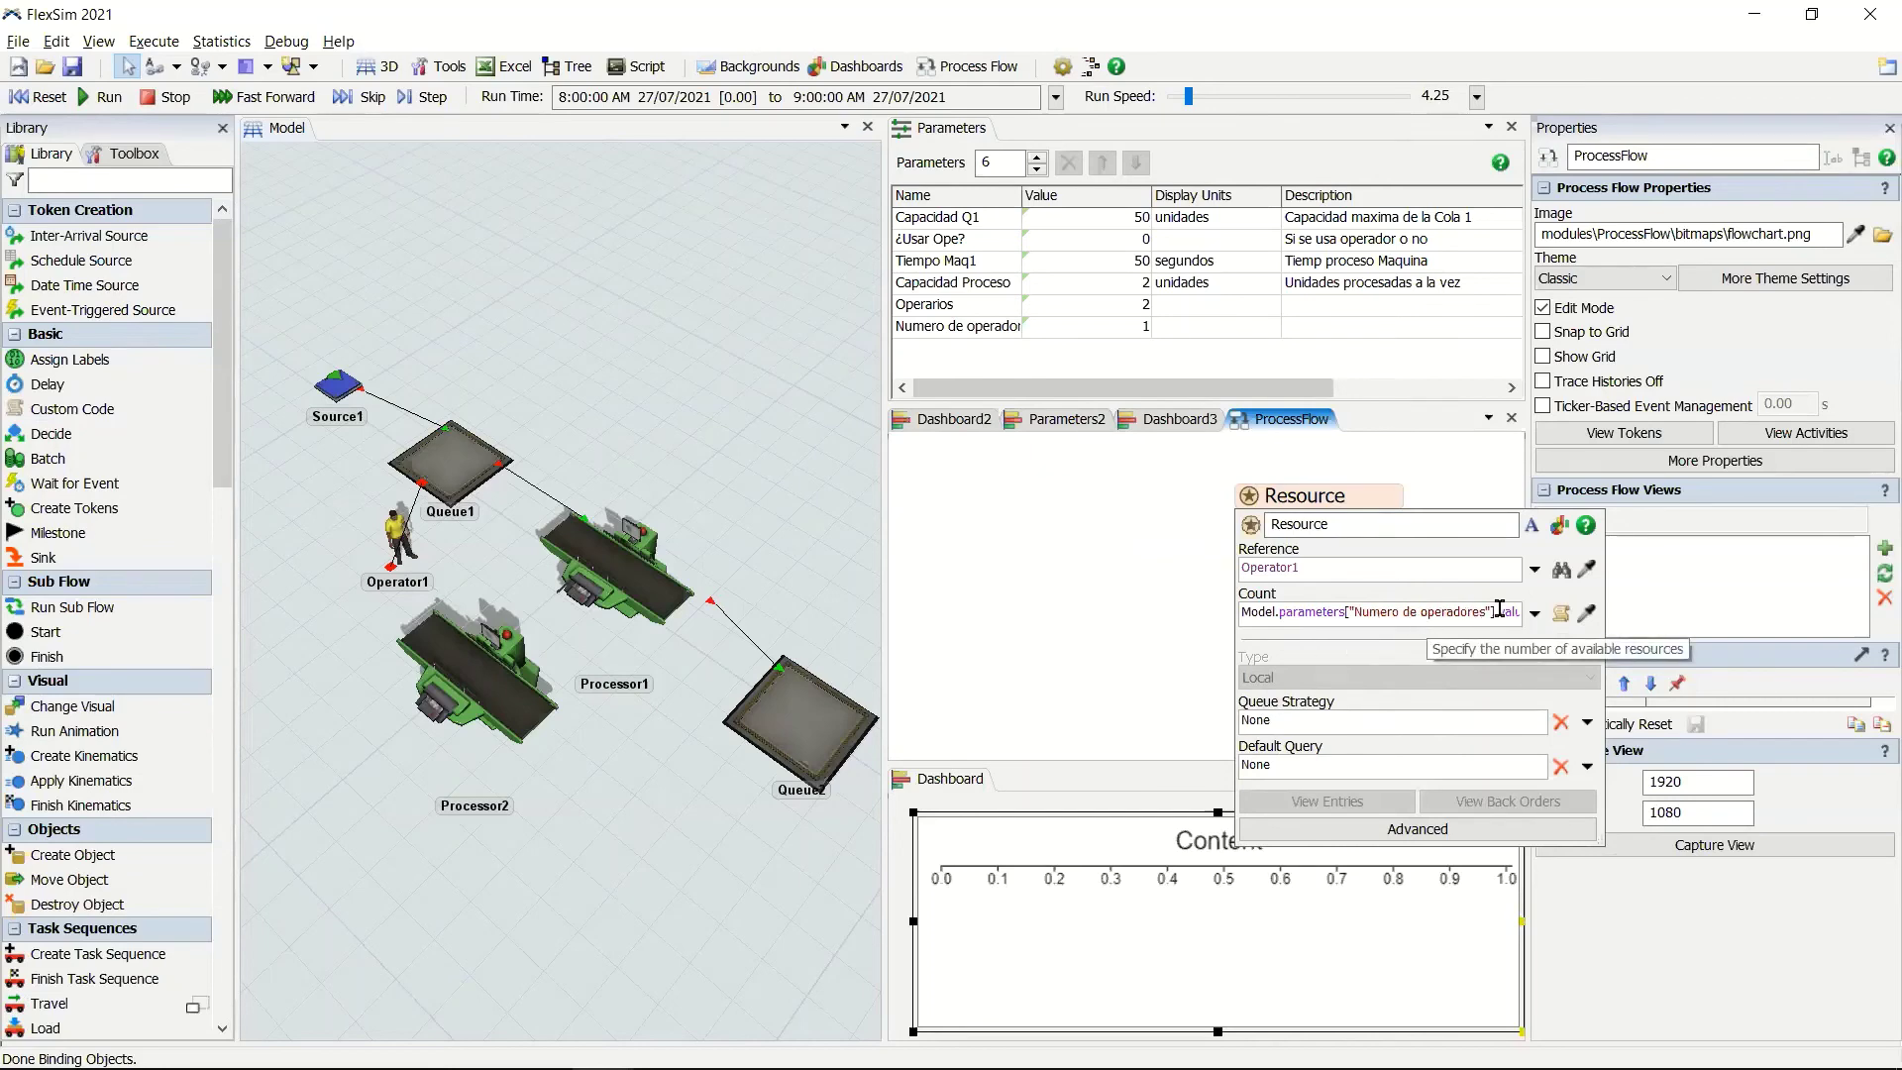
# Set the Numero de operadores parameter to 3 and check the Resource's count expression.
pyautogui.click(1128, 331)
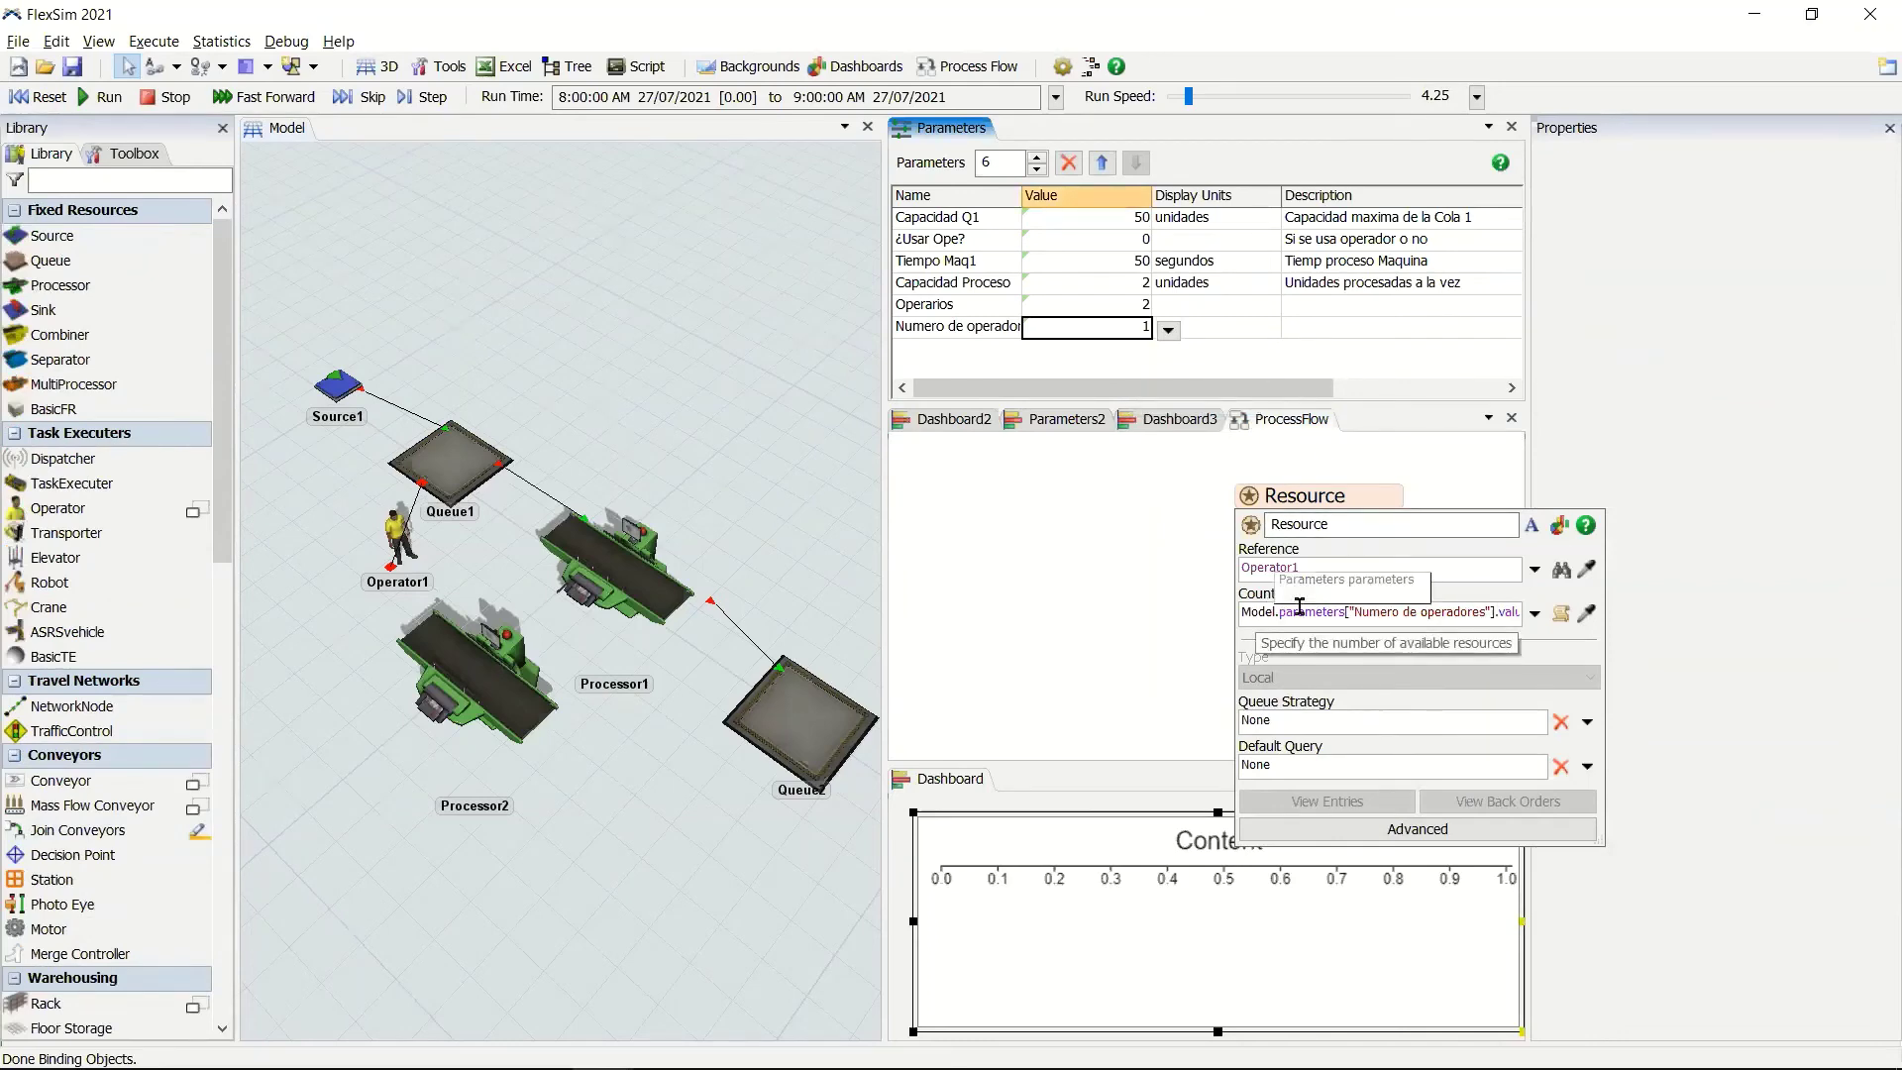
pyautogui.write('3')
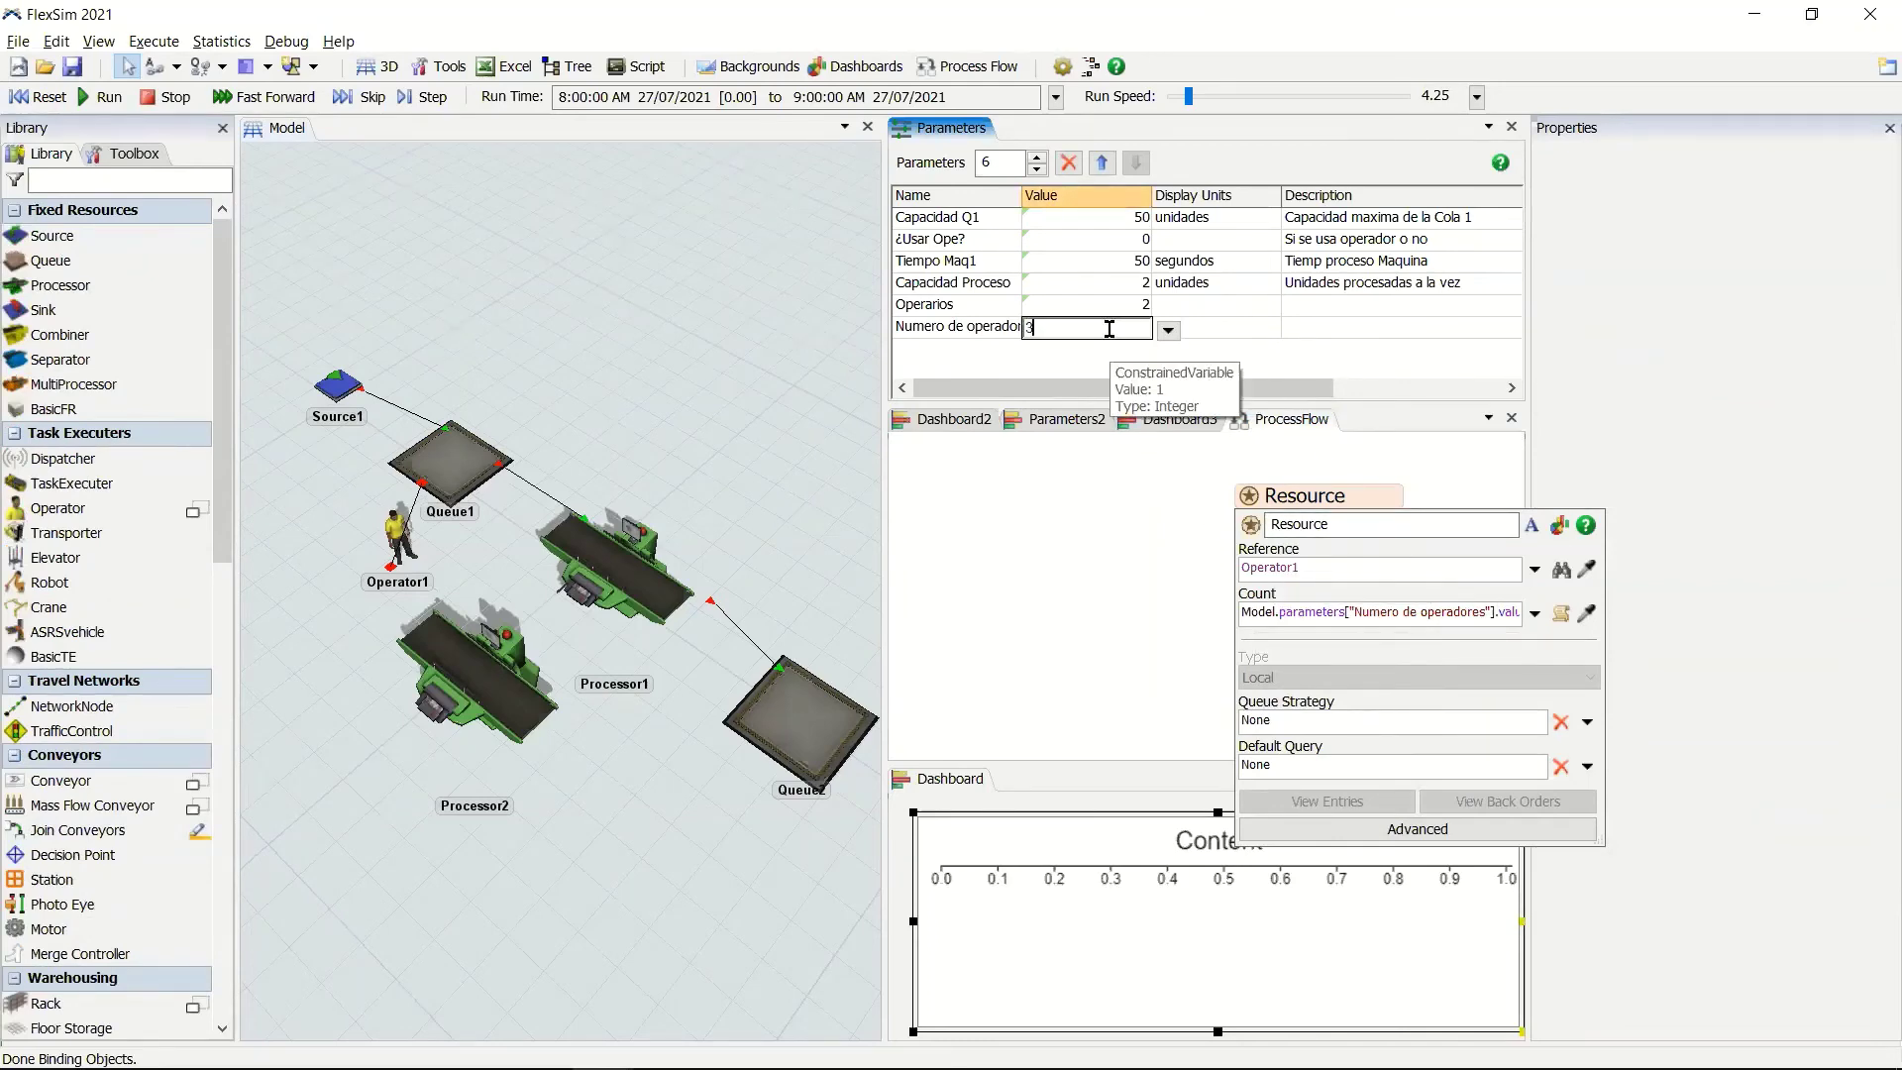
pyautogui.click(1153, 495)
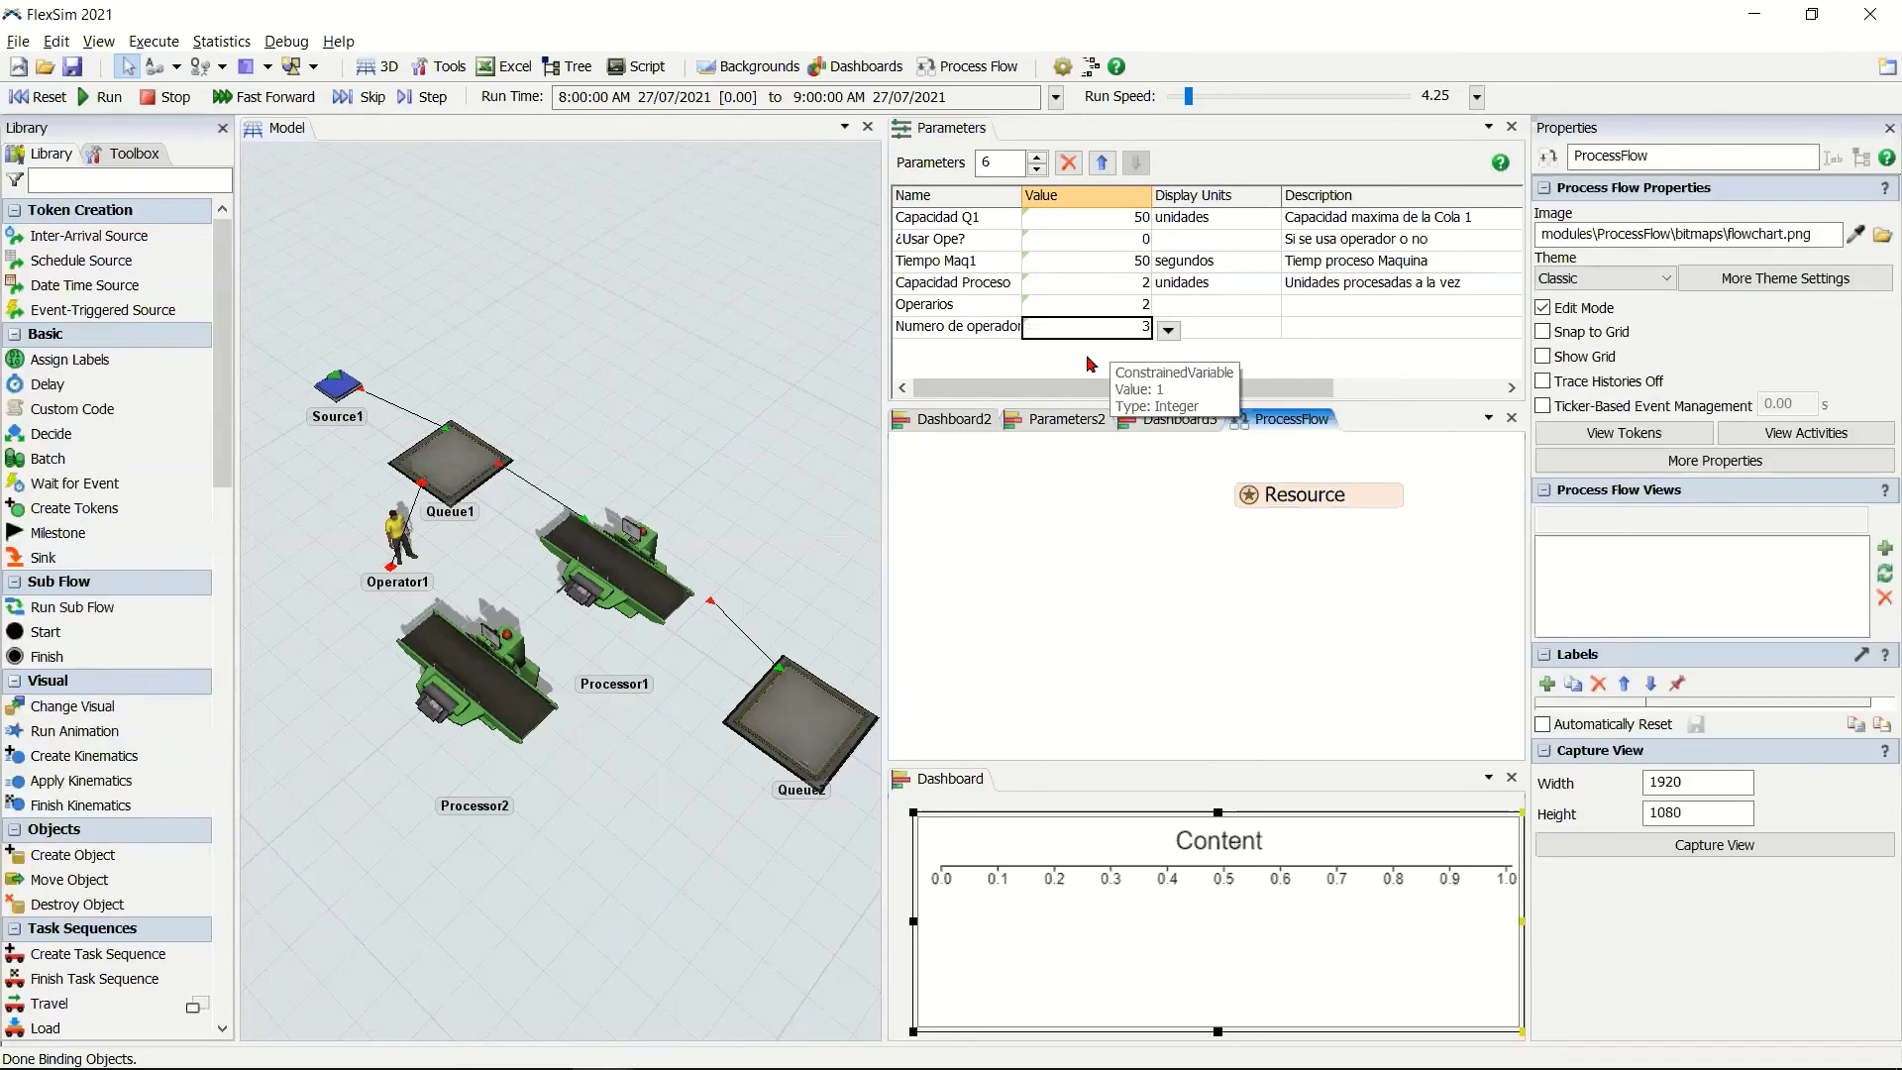
pyautogui.click(1242, 500)
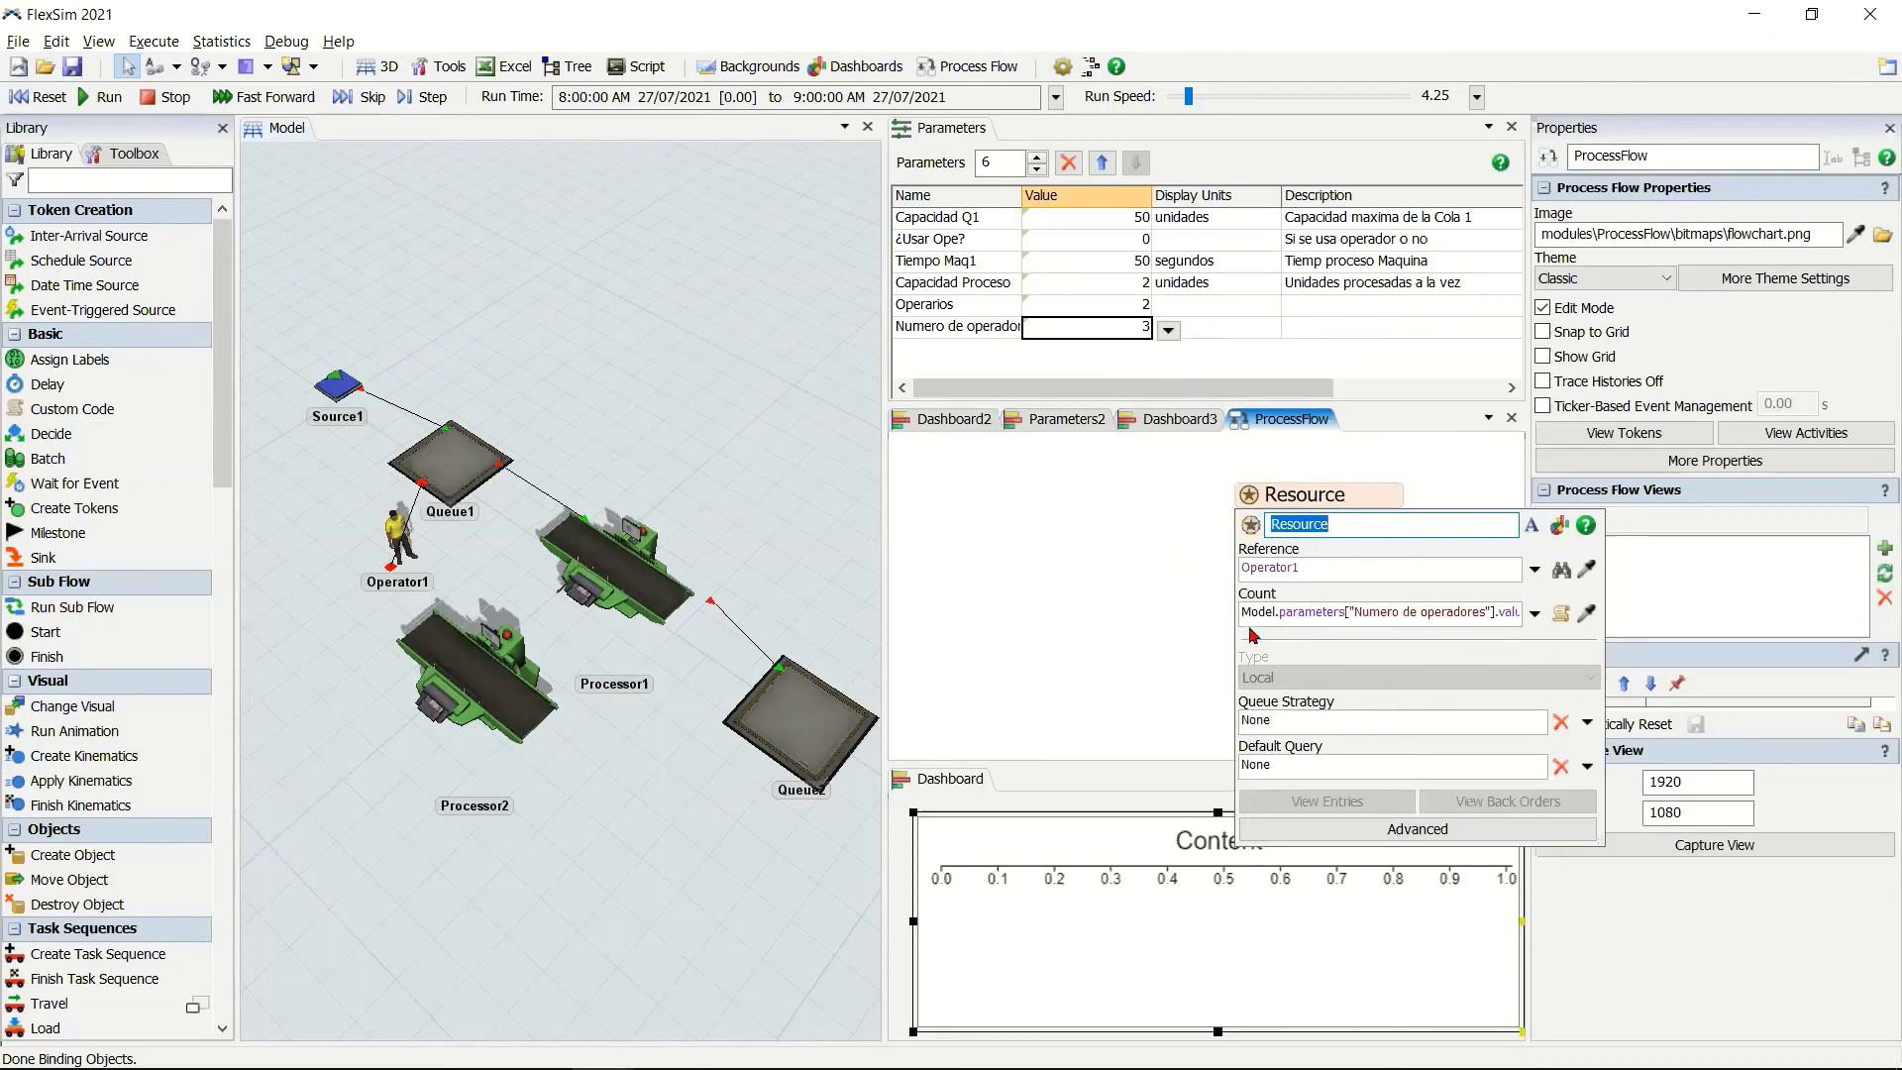
pyautogui.moveTo(1245, 611); pyautogui.dragTo(1380, 590)
pyautogui.doubleClick(1380, 590)
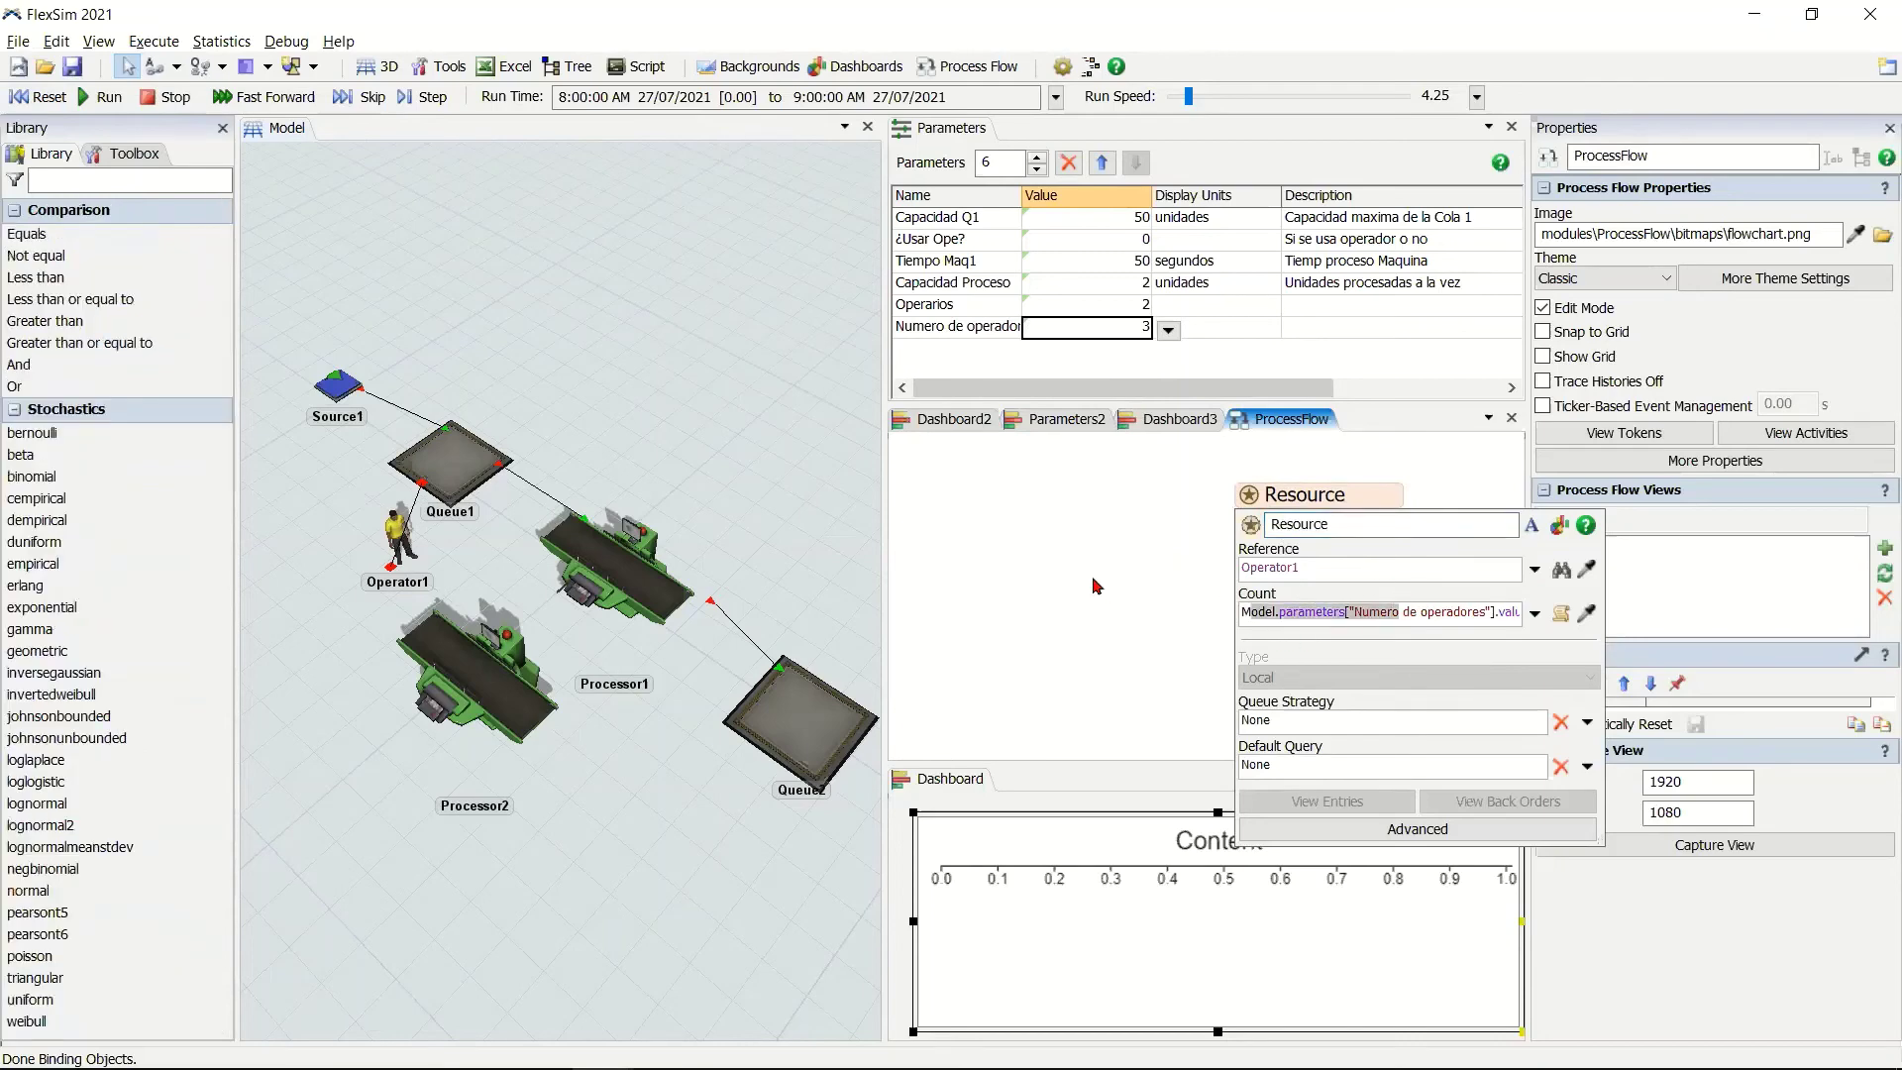
pyautogui.click(1097, 584)
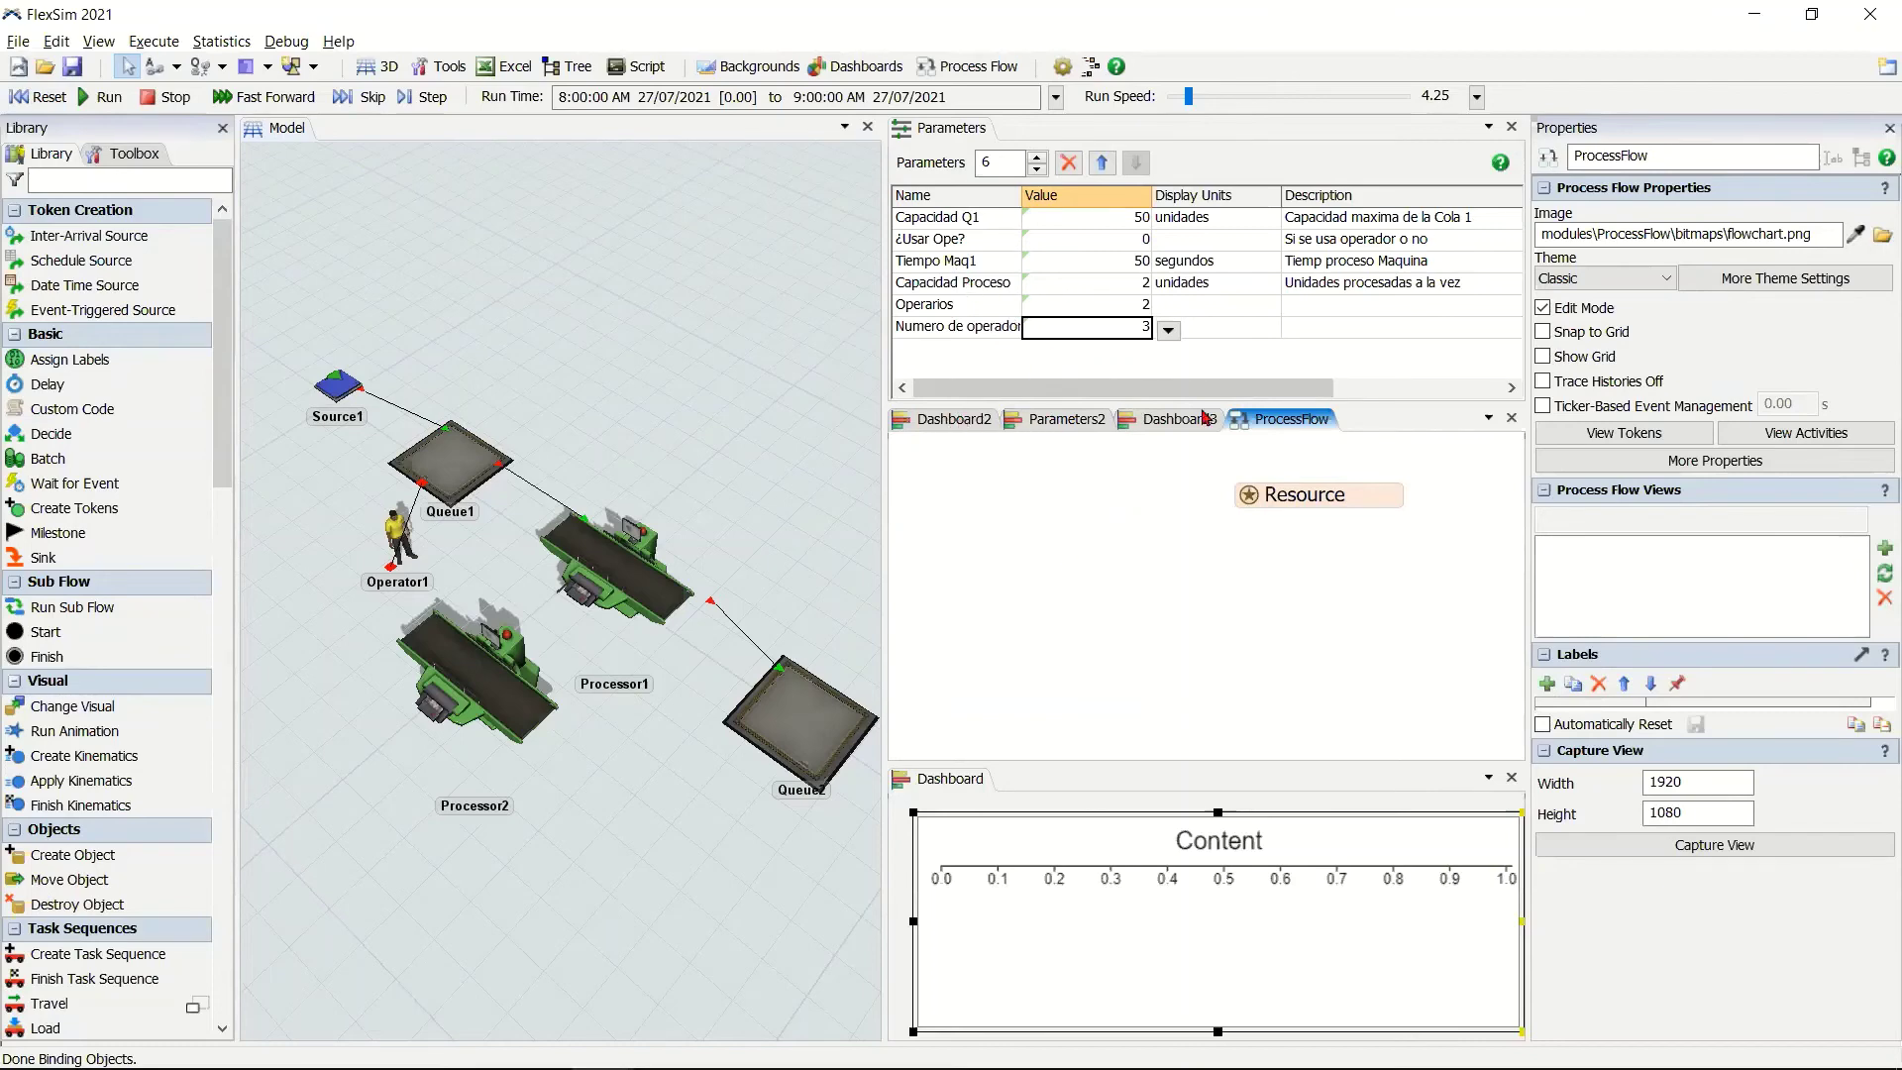
# Change the Tiempo Maq1 parameter's type to Expression and reference Processor1's ProcessTime property.
pyautogui.click(978, 288)
pyautogui.click(1096, 271)
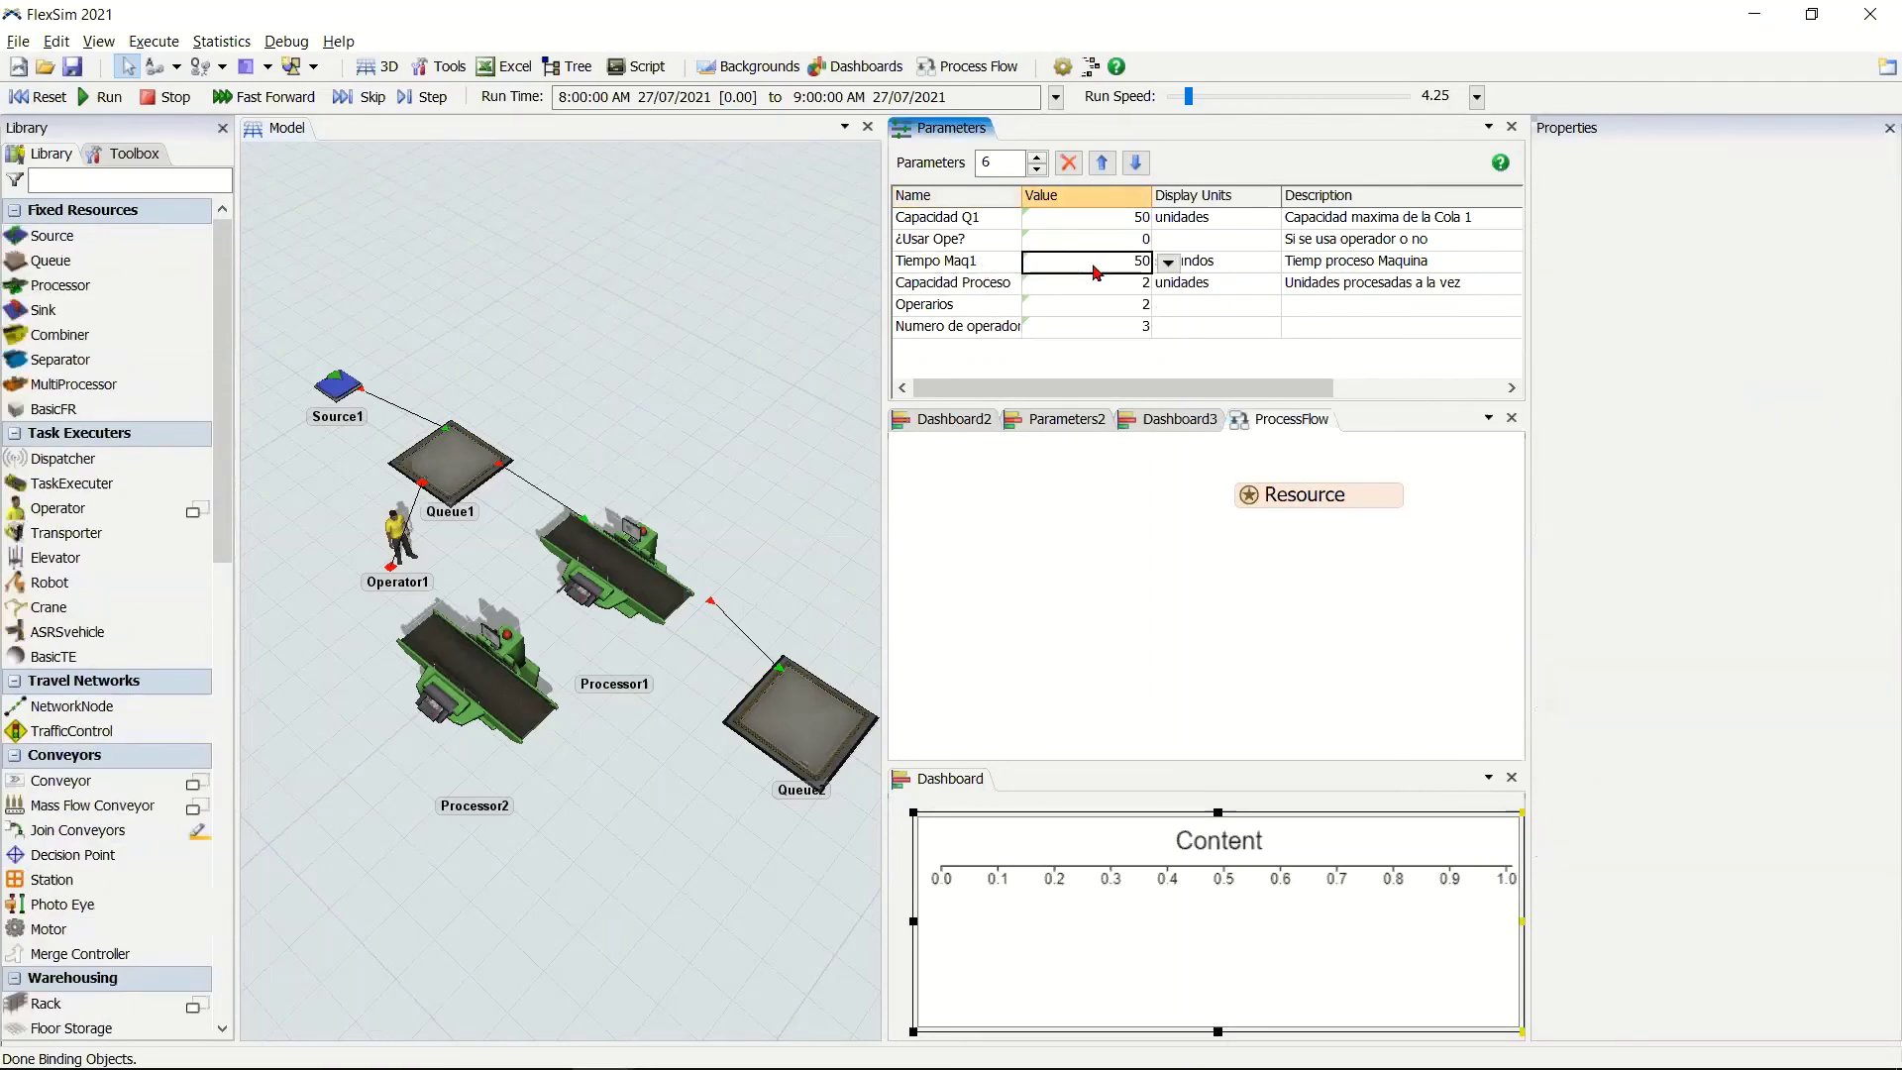
pyautogui.click(1170, 265)
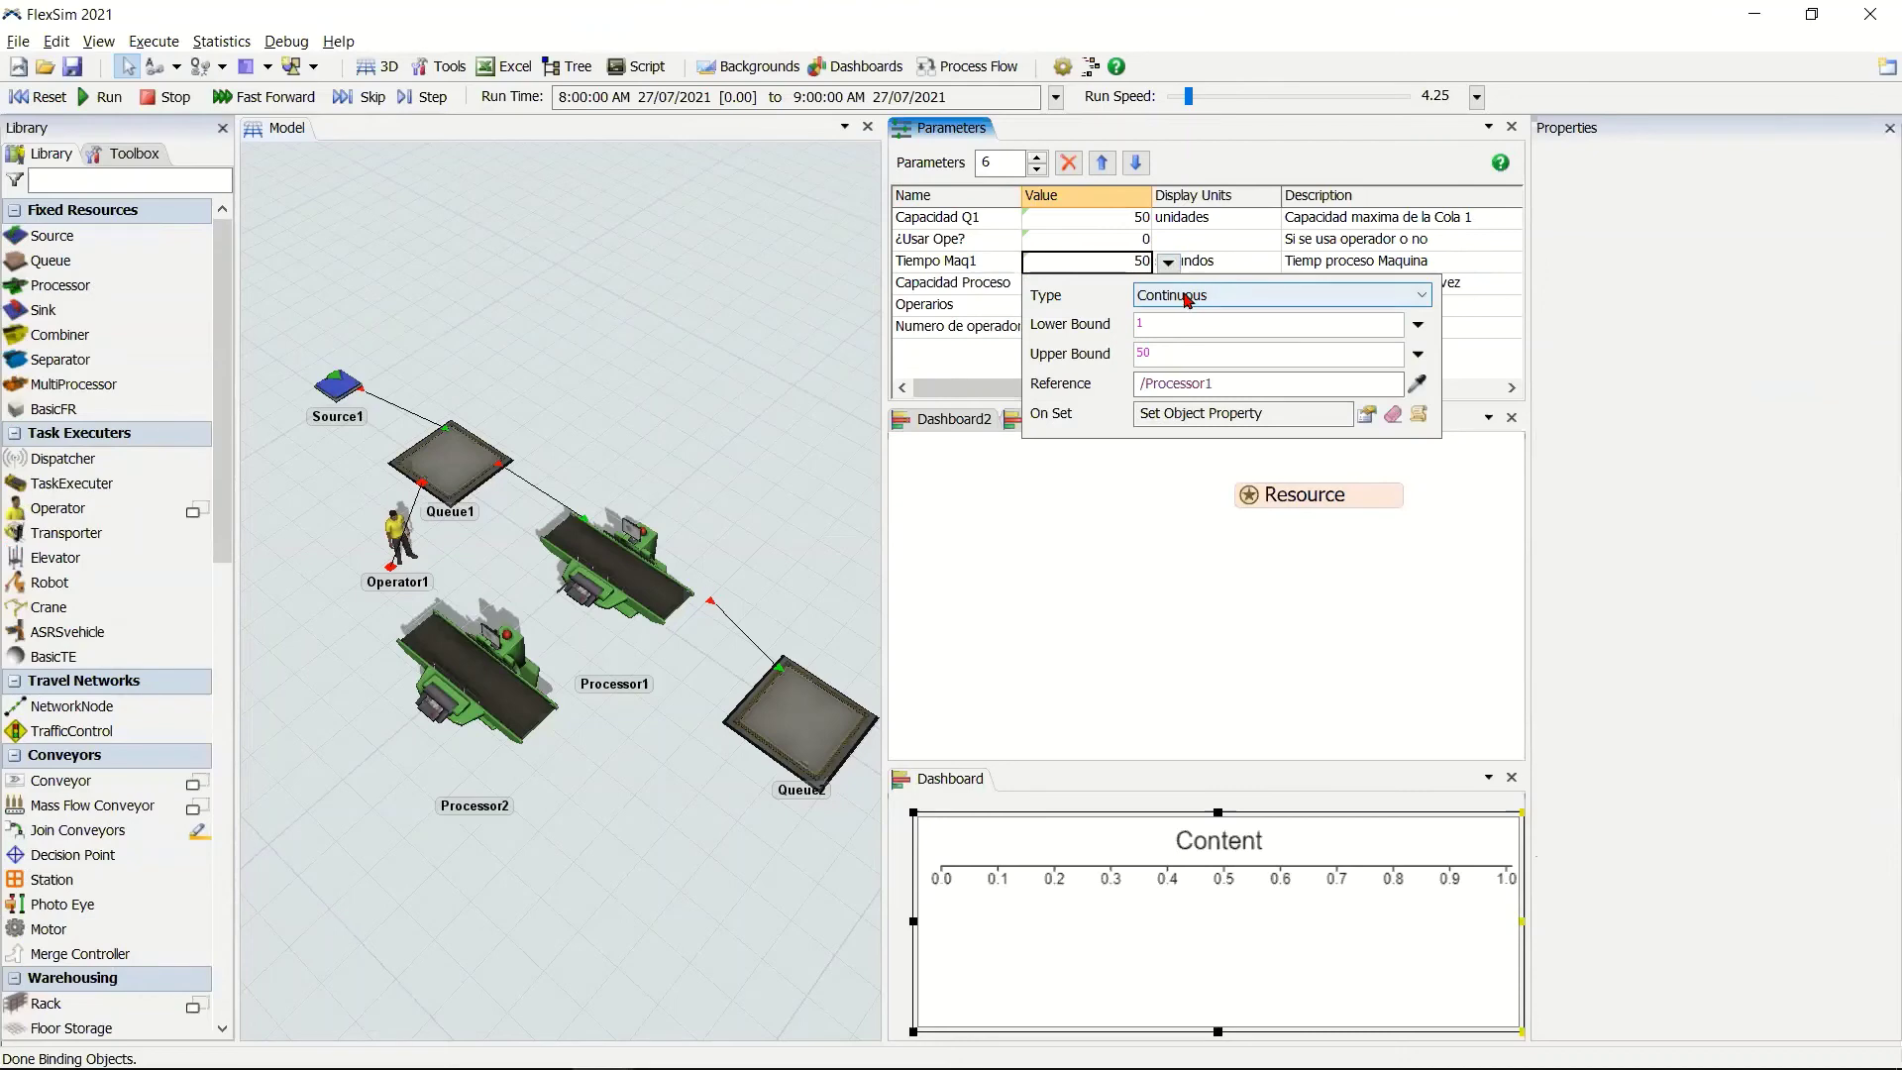
pyautogui.click(1188, 297)
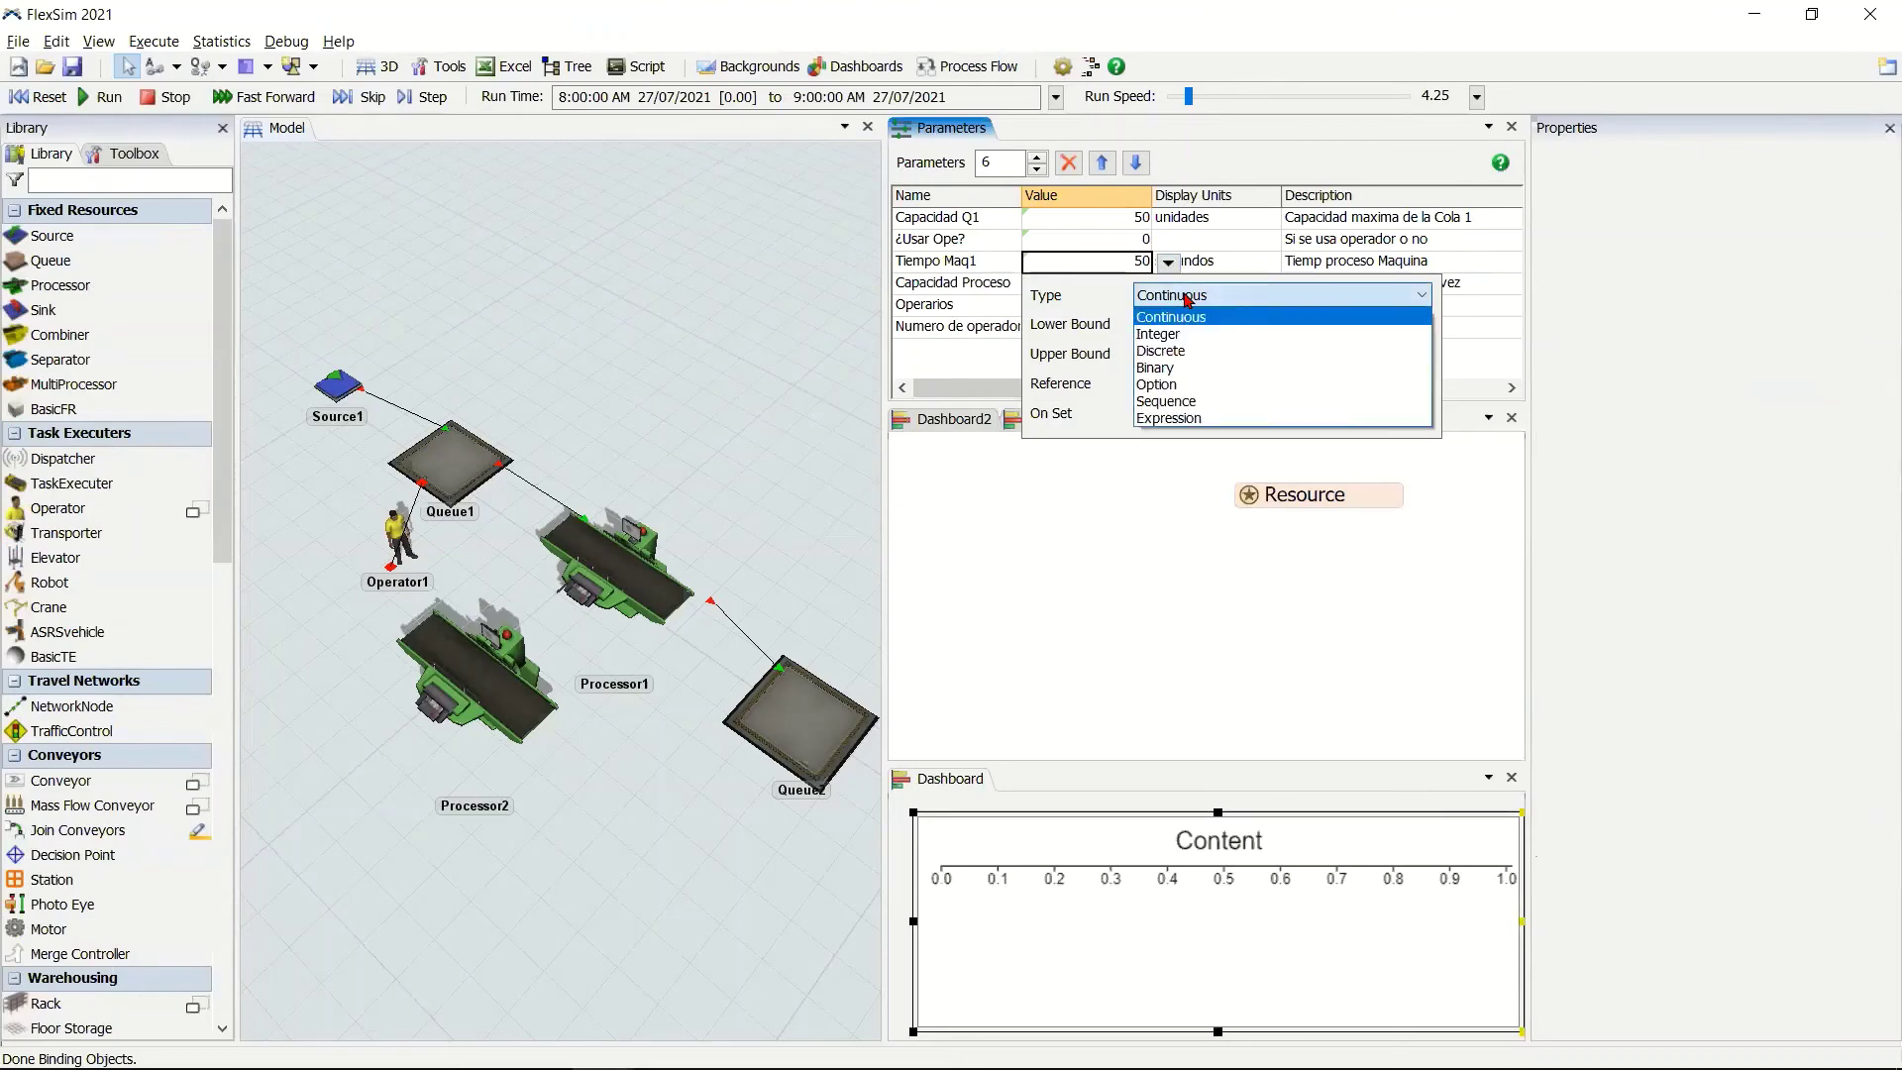
pyautogui.click(1197, 419)
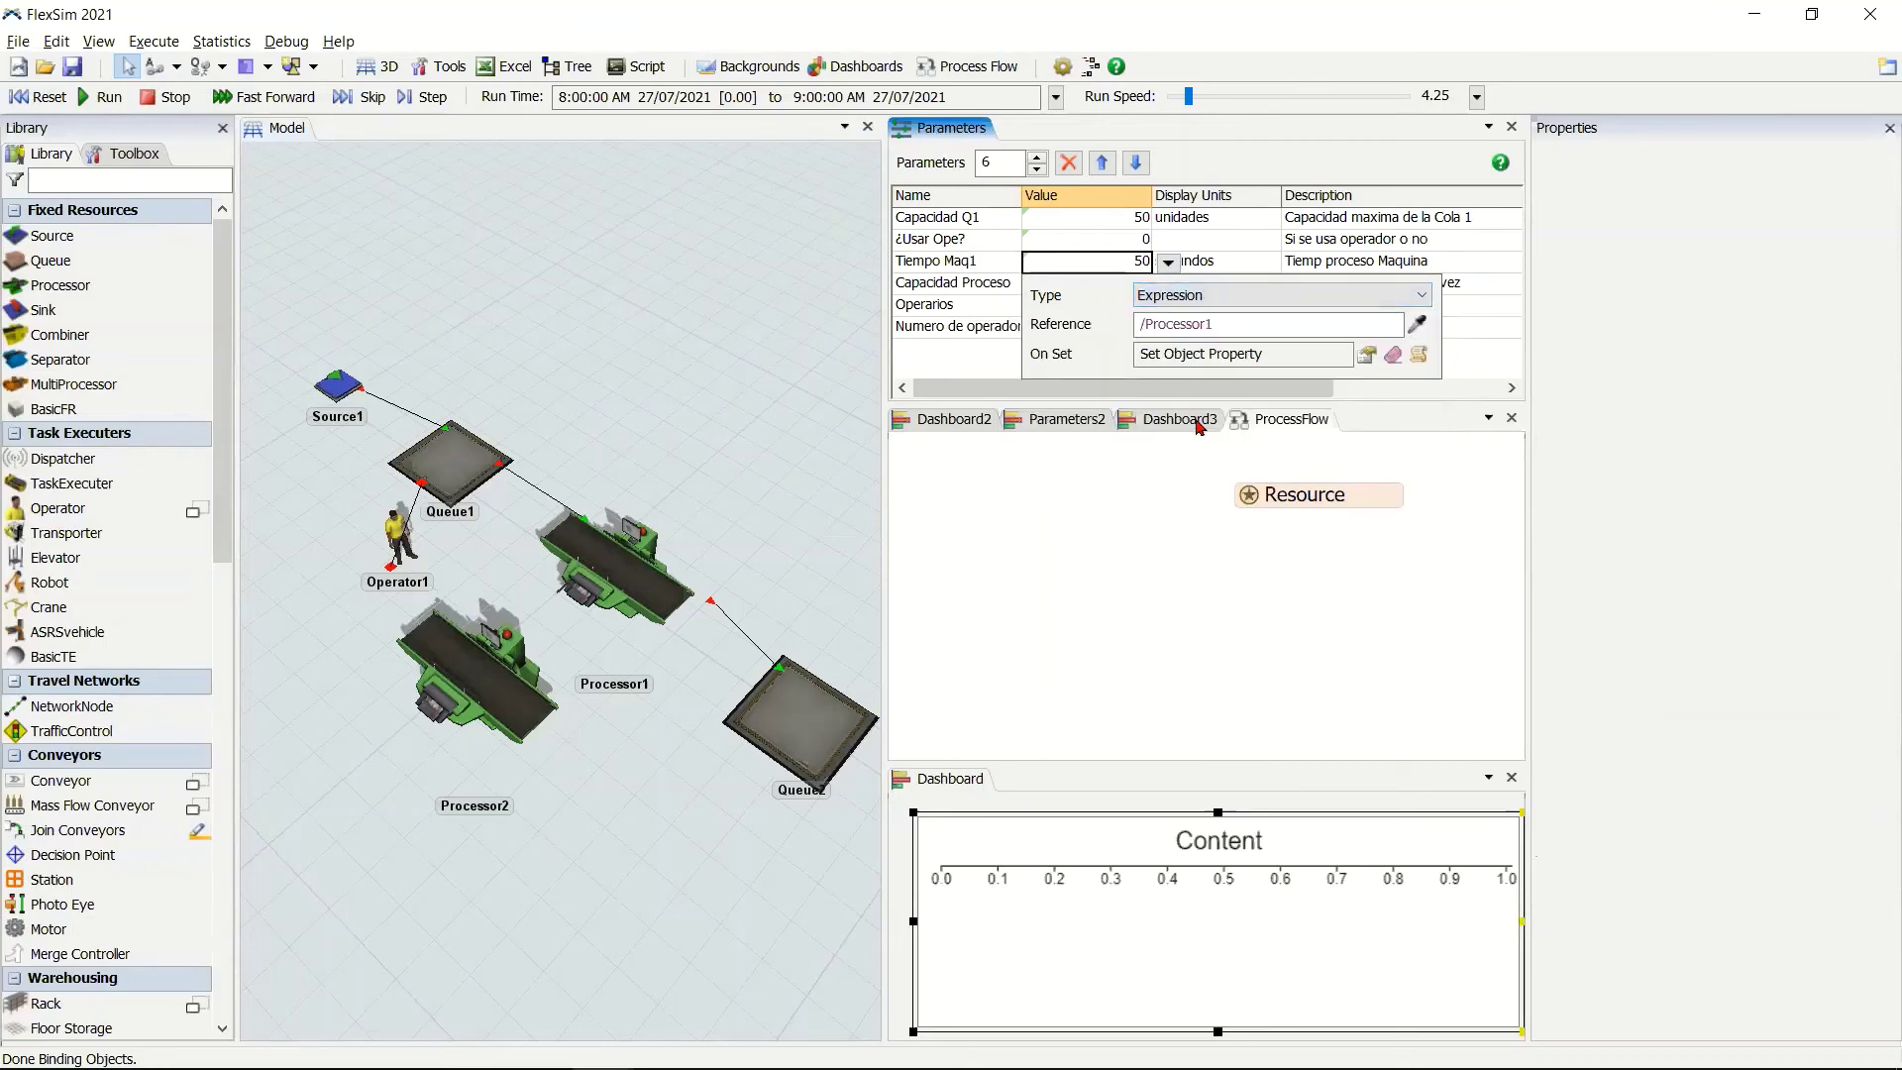
pyautogui.click(1421, 327)
pyautogui.click(606, 573)
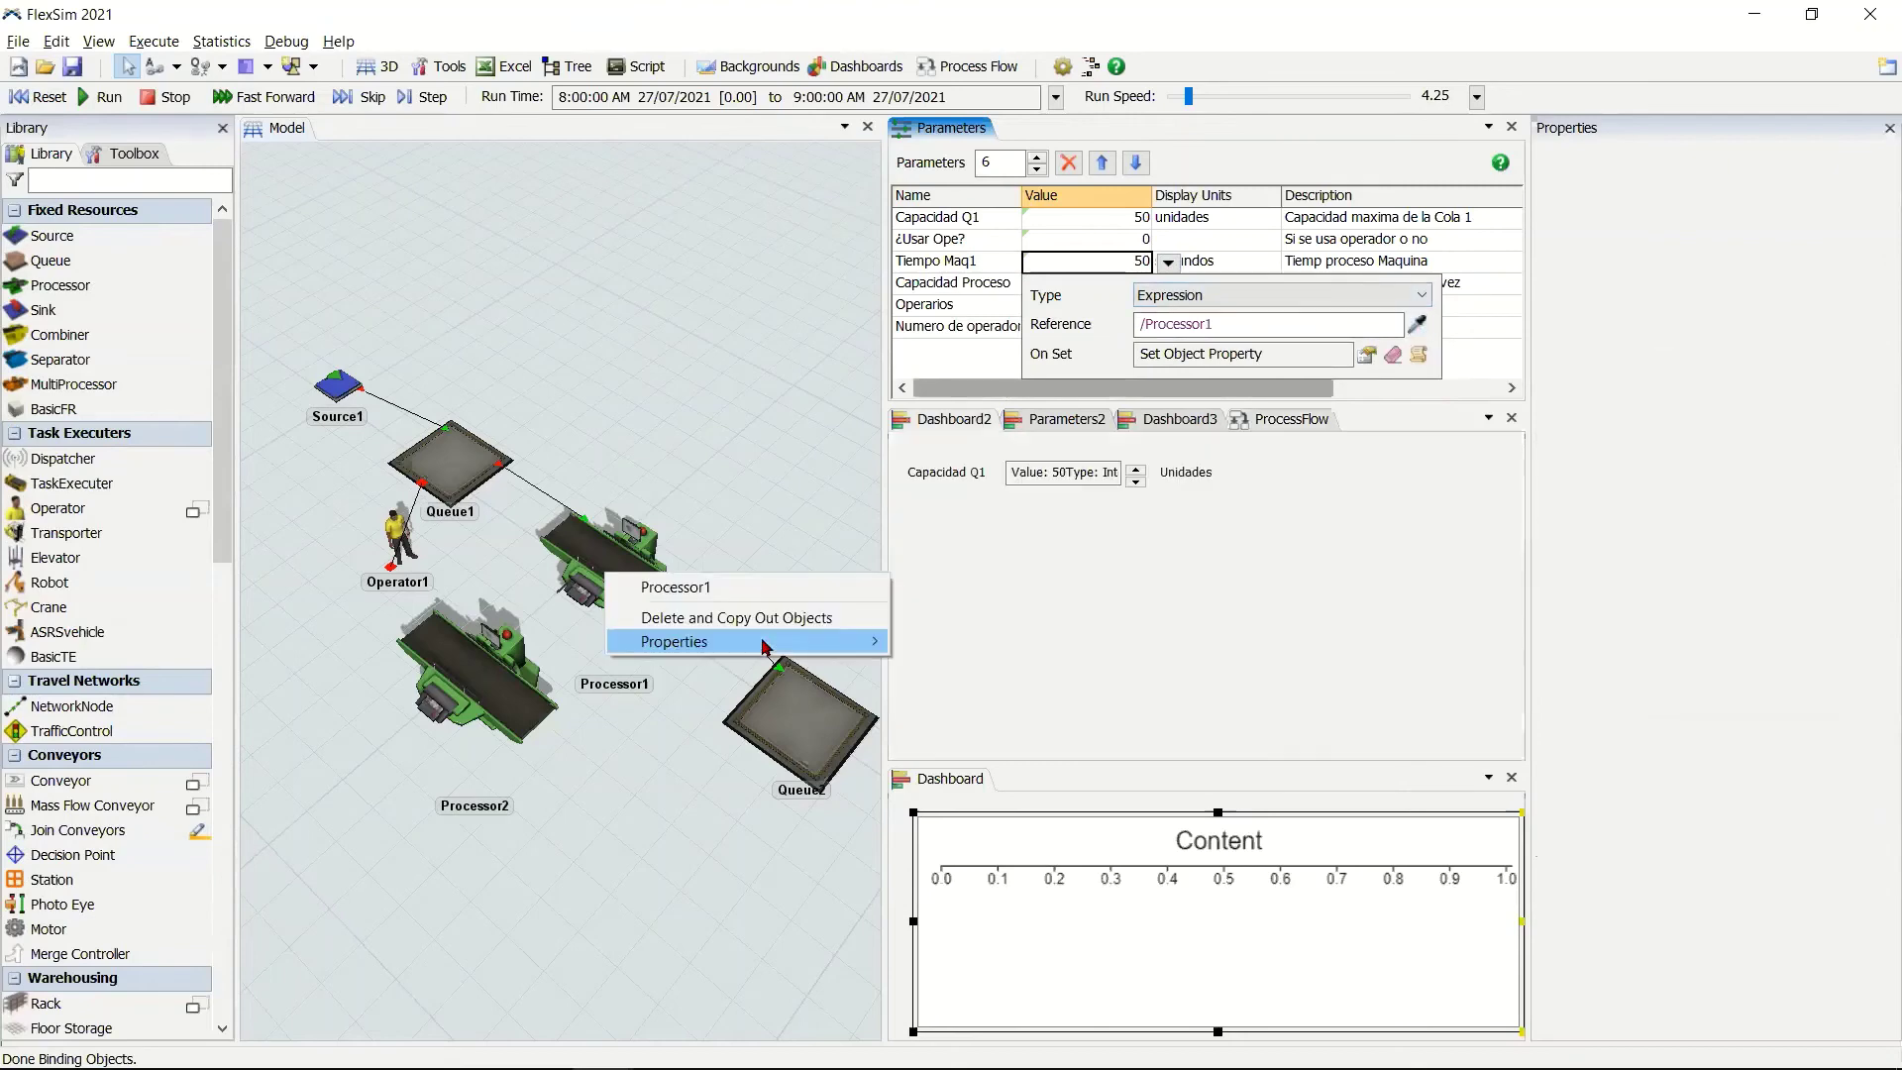
pyautogui.moveTo(783, 642)
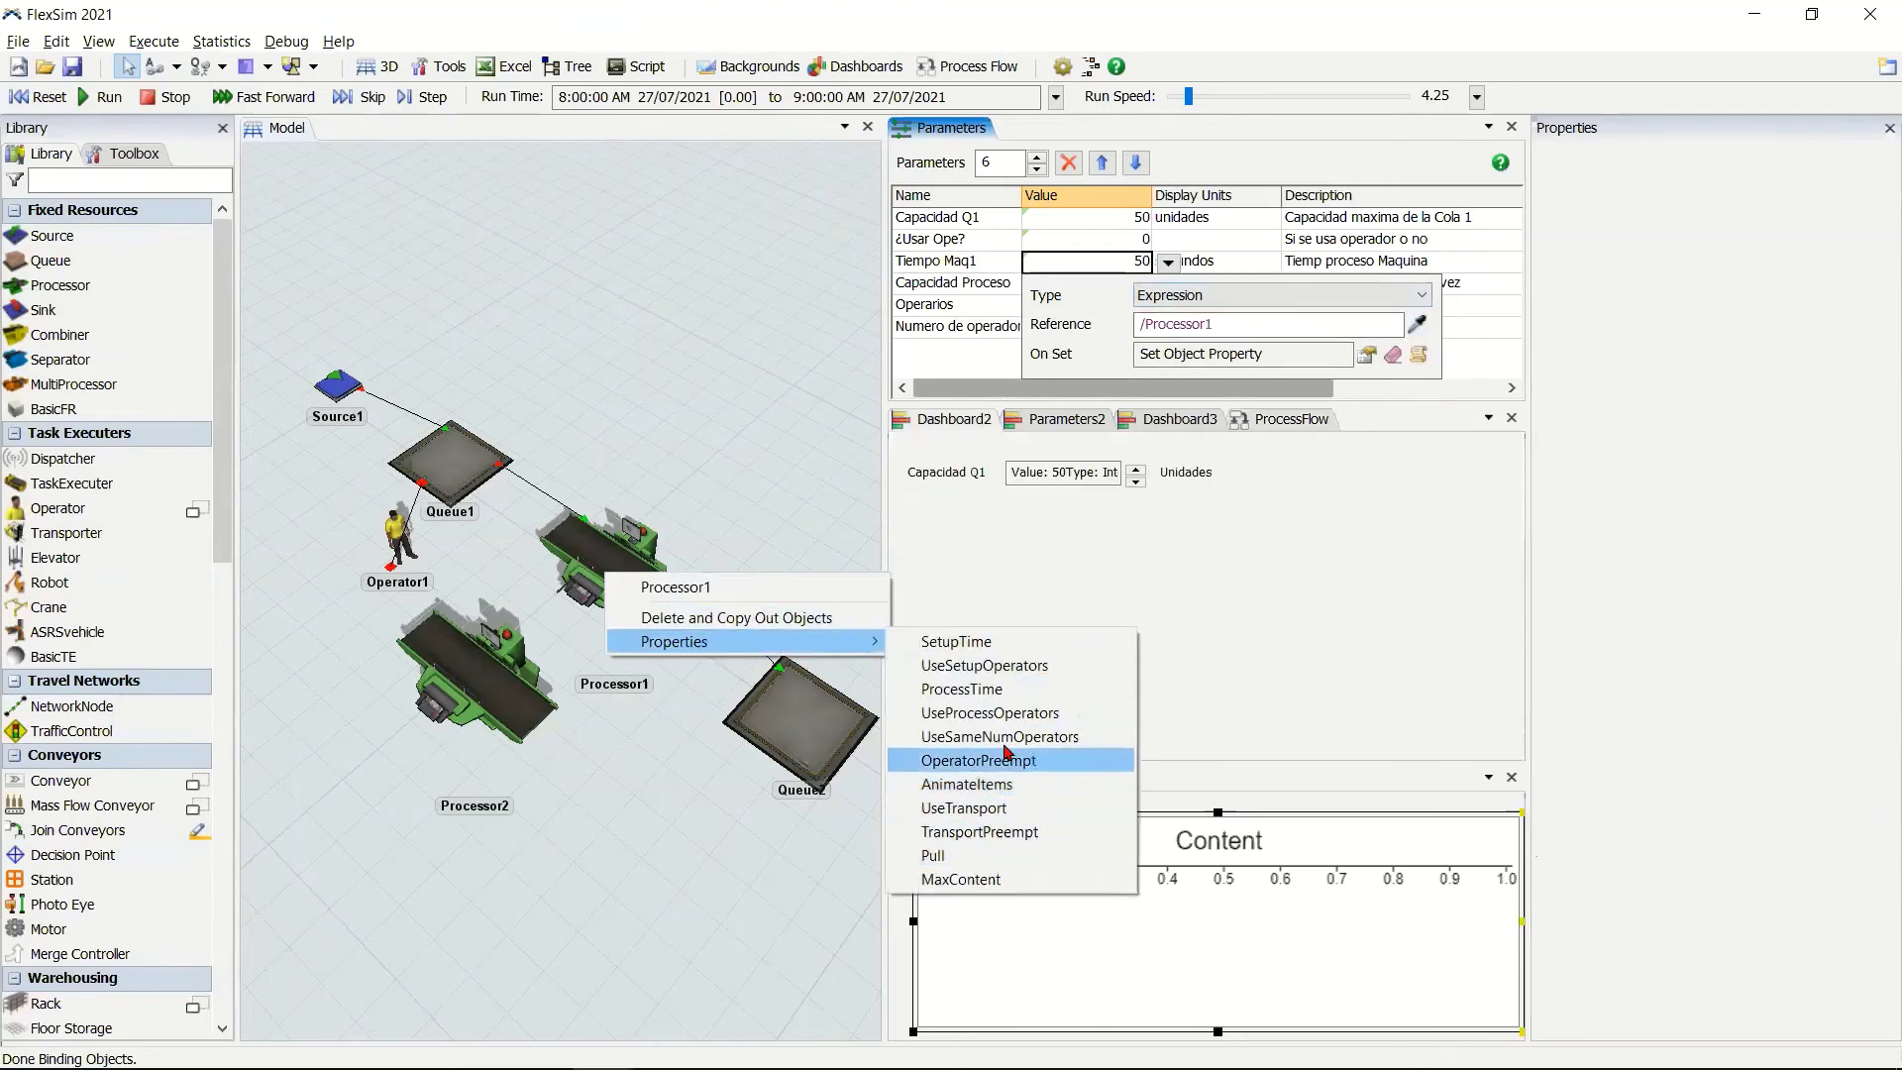
pyautogui.click(1027, 691)
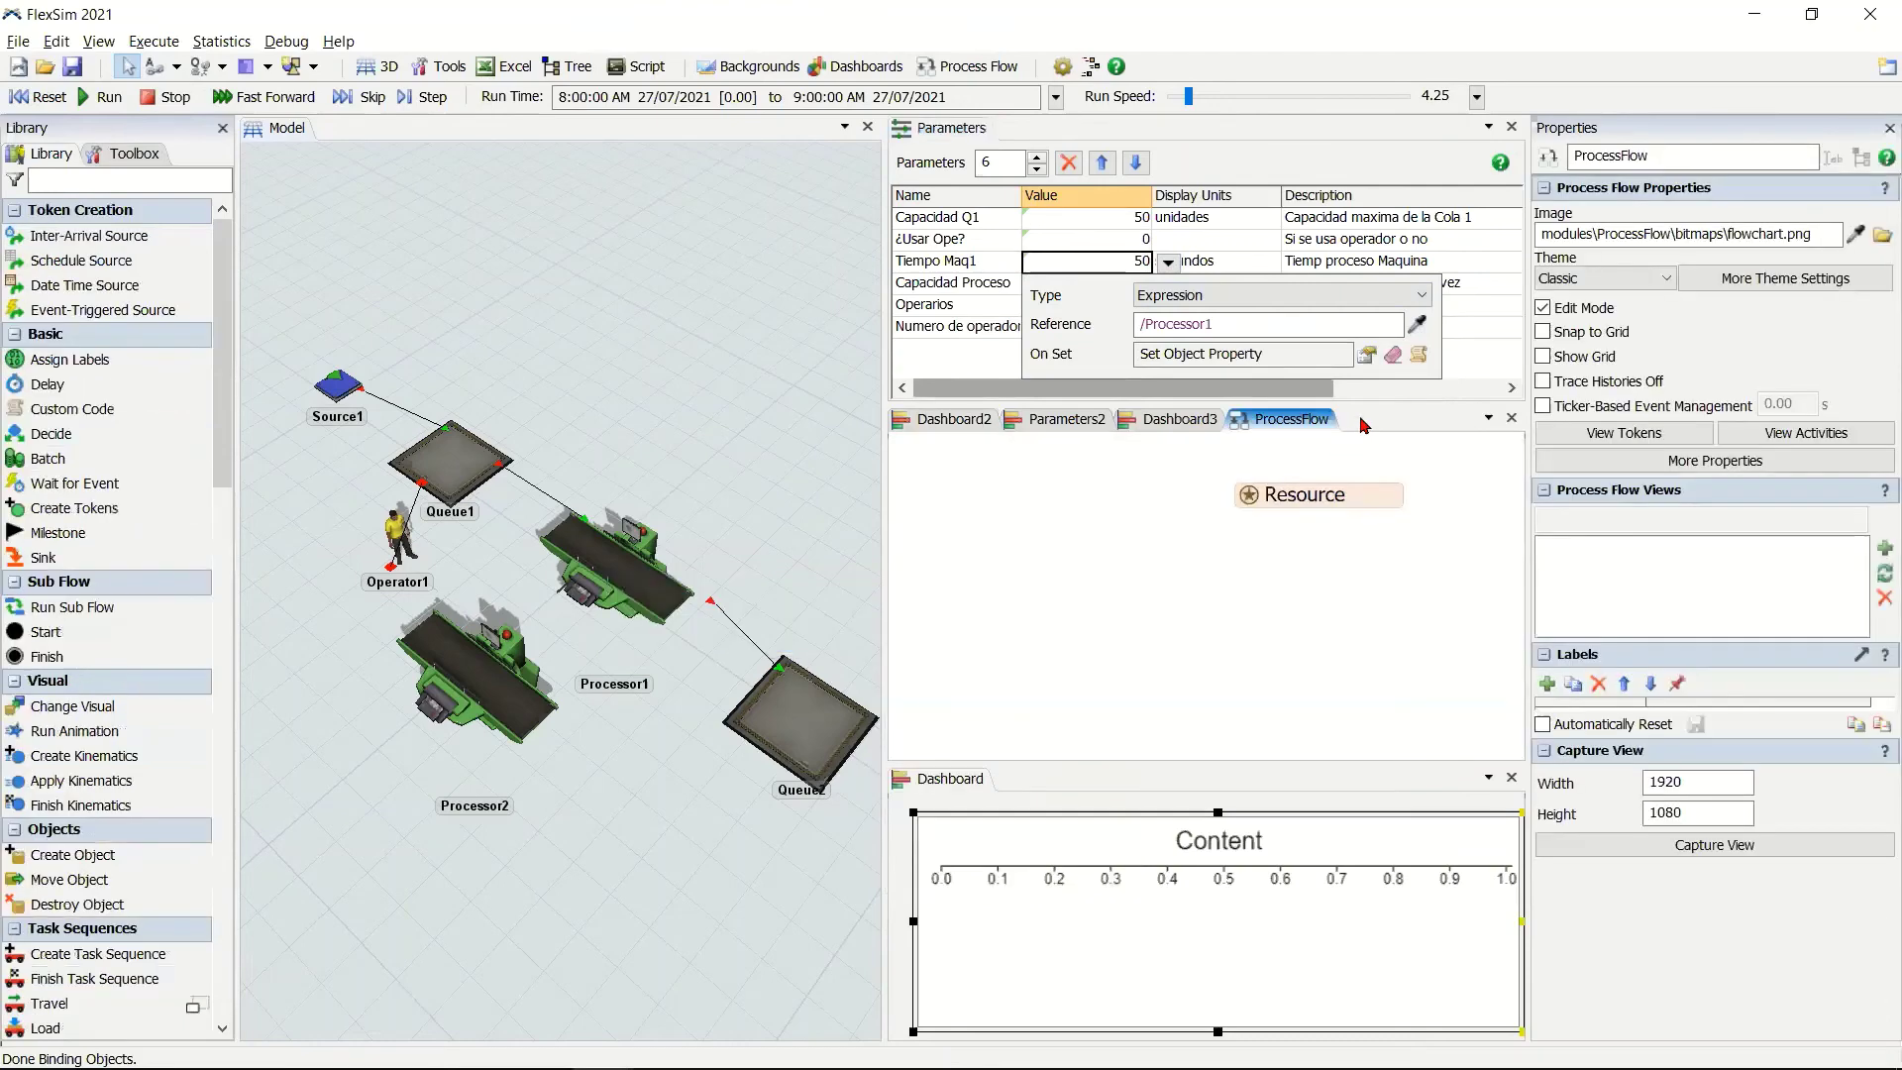
# Add a parameter table dashboard for the Parameters table and close the other dashboards and the process flow view.
pyautogui.click(865, 67)
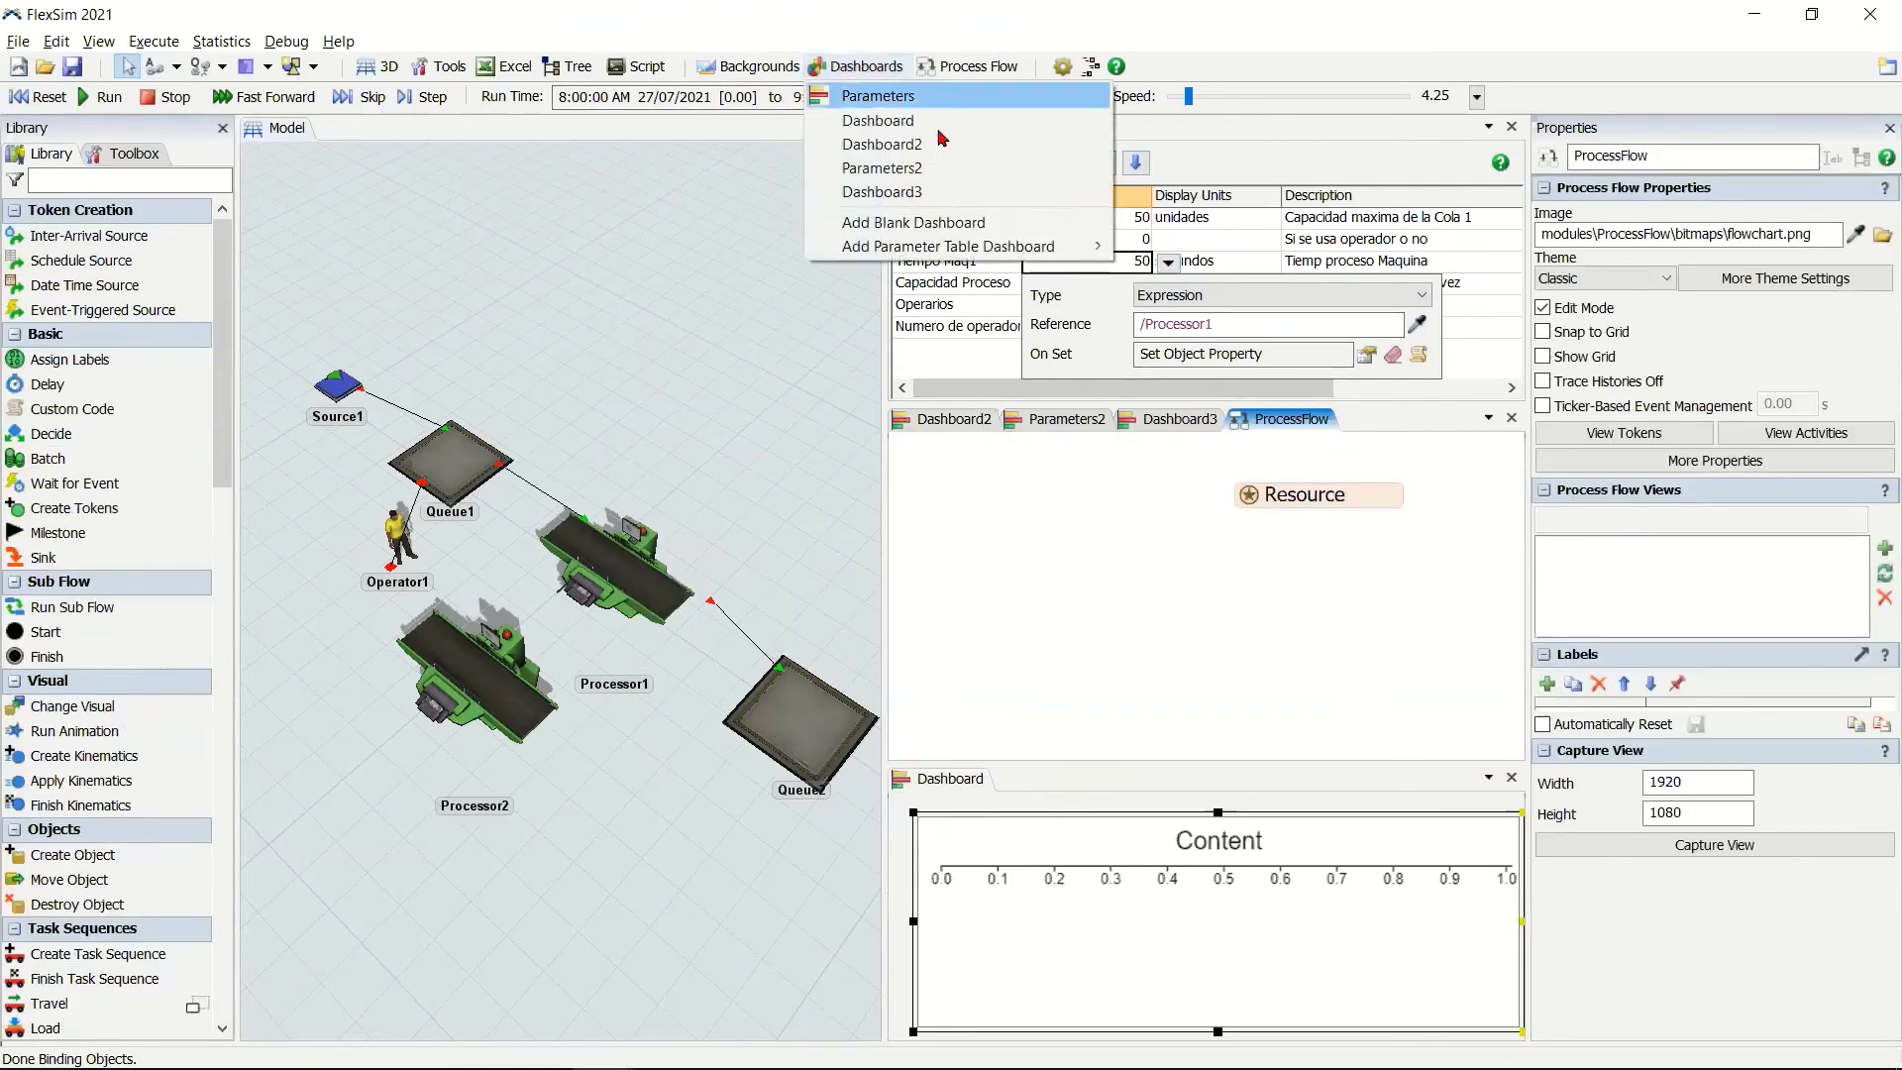
pyautogui.moveTo(1010, 247)
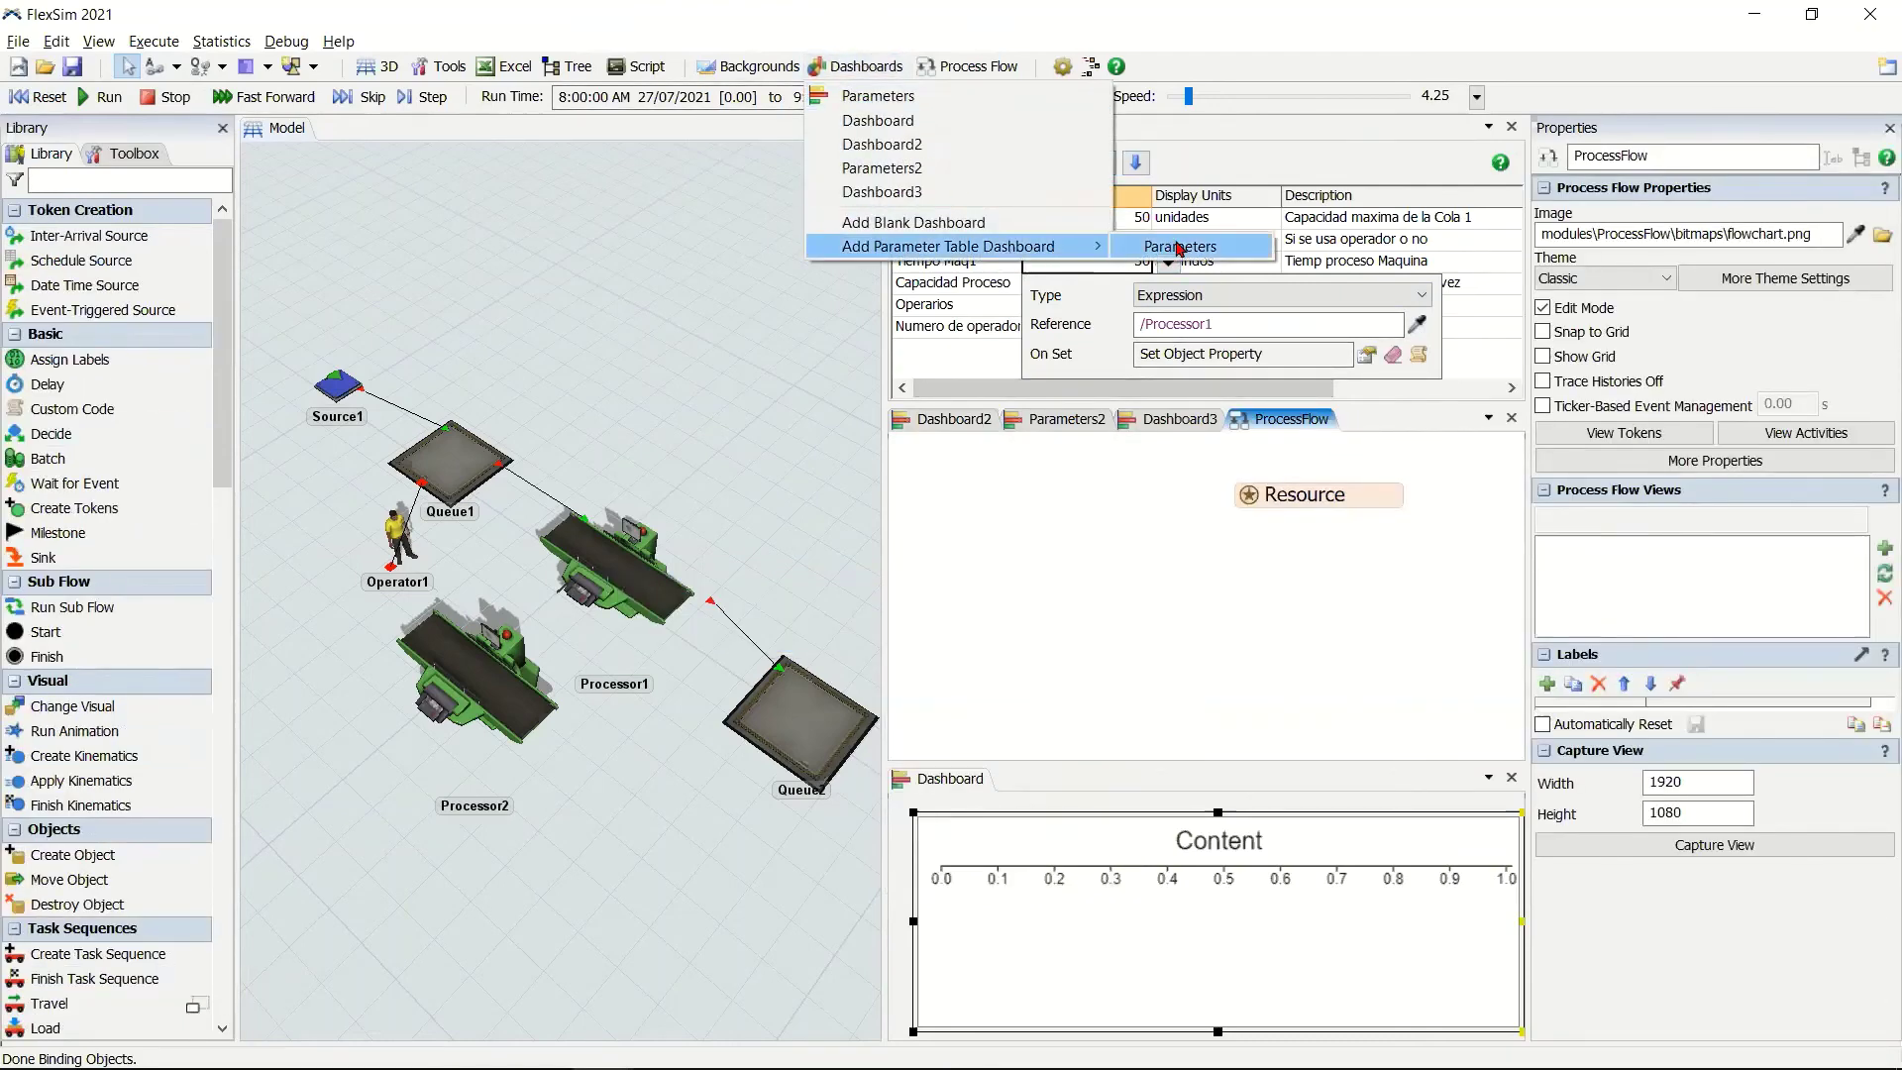
pyautogui.click(1174, 244)
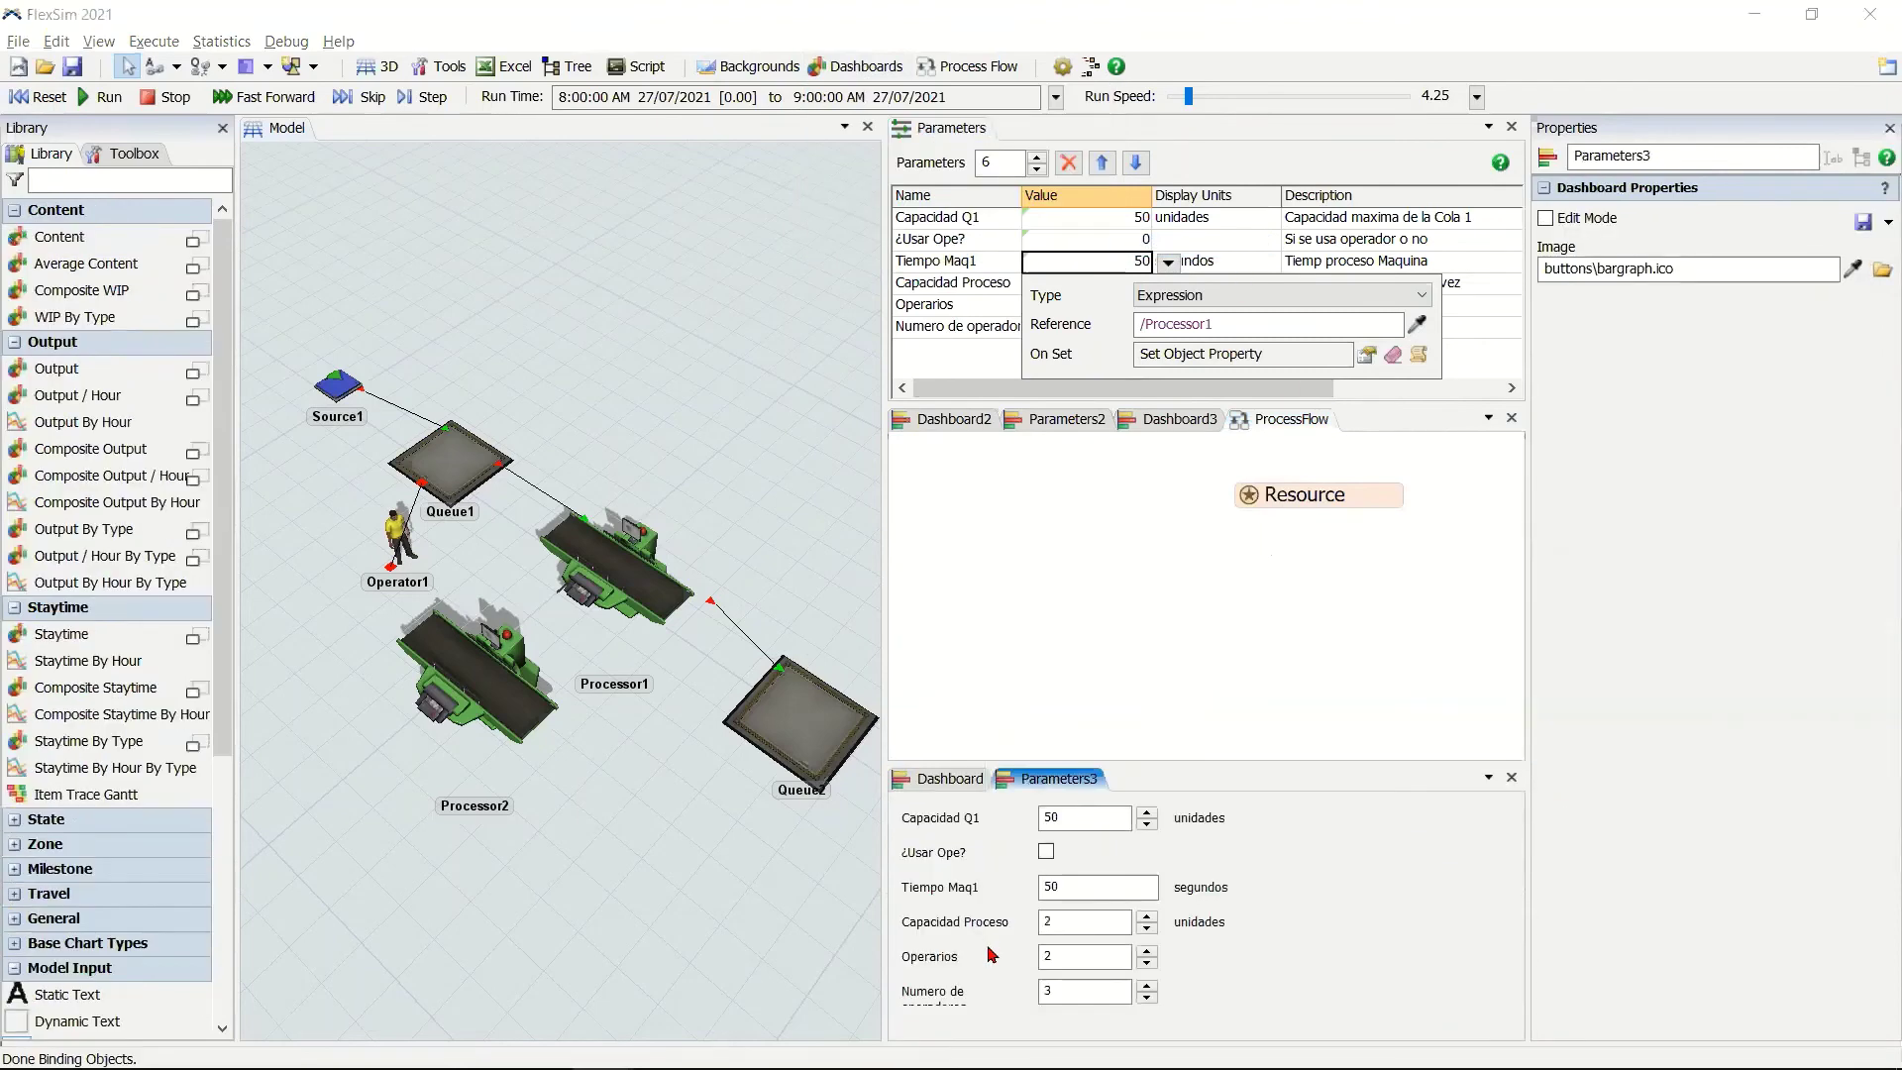
pyautogui.click(1513, 419)
pyautogui.click(1512, 419)
pyautogui.click(1512, 419)
pyautogui.click(1512, 419)
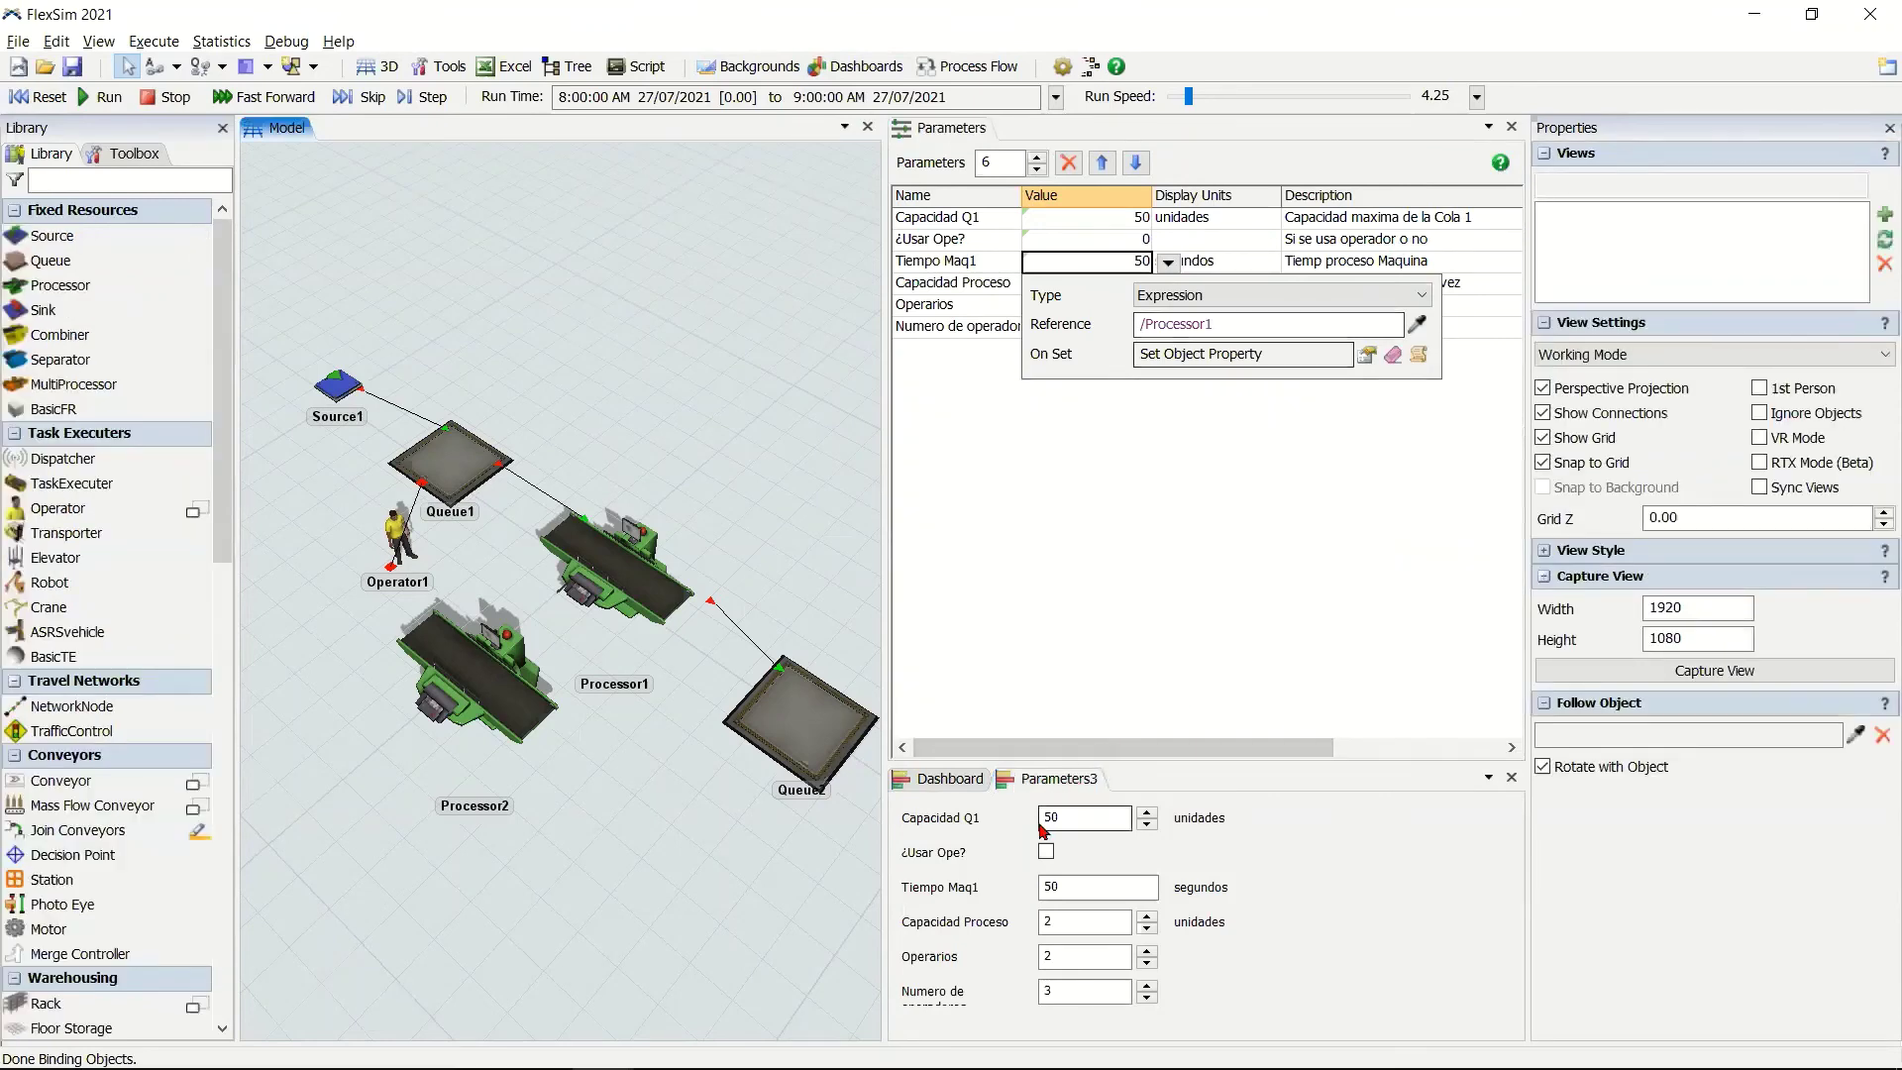
pyautogui.moveTo(1081, 781); pyautogui.dragTo(1506, 779)
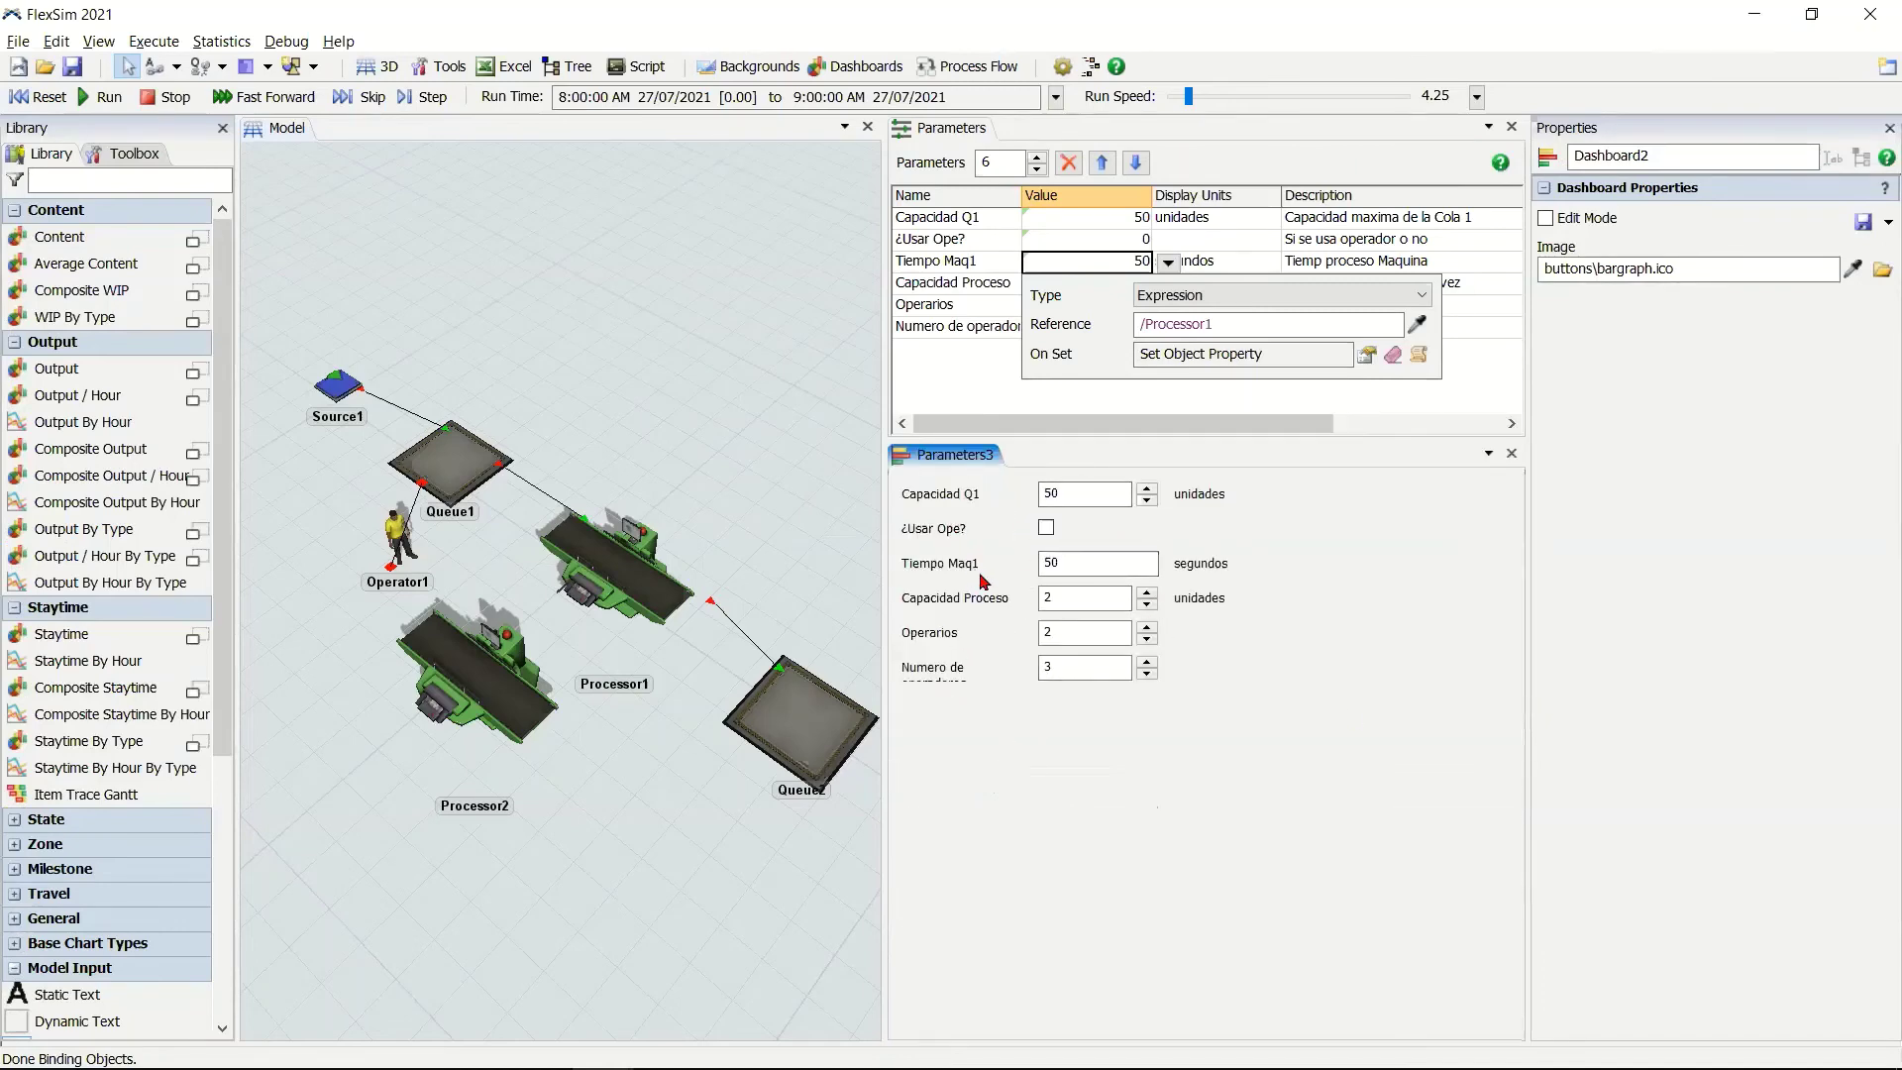
# Clear the Tiempo Maq1 value in the Parameters3 dashboard and reset the model.
pyautogui.doubleClick(1085, 560)
pyautogui.press('BackSpace')
pyautogui.click(1162, 395)
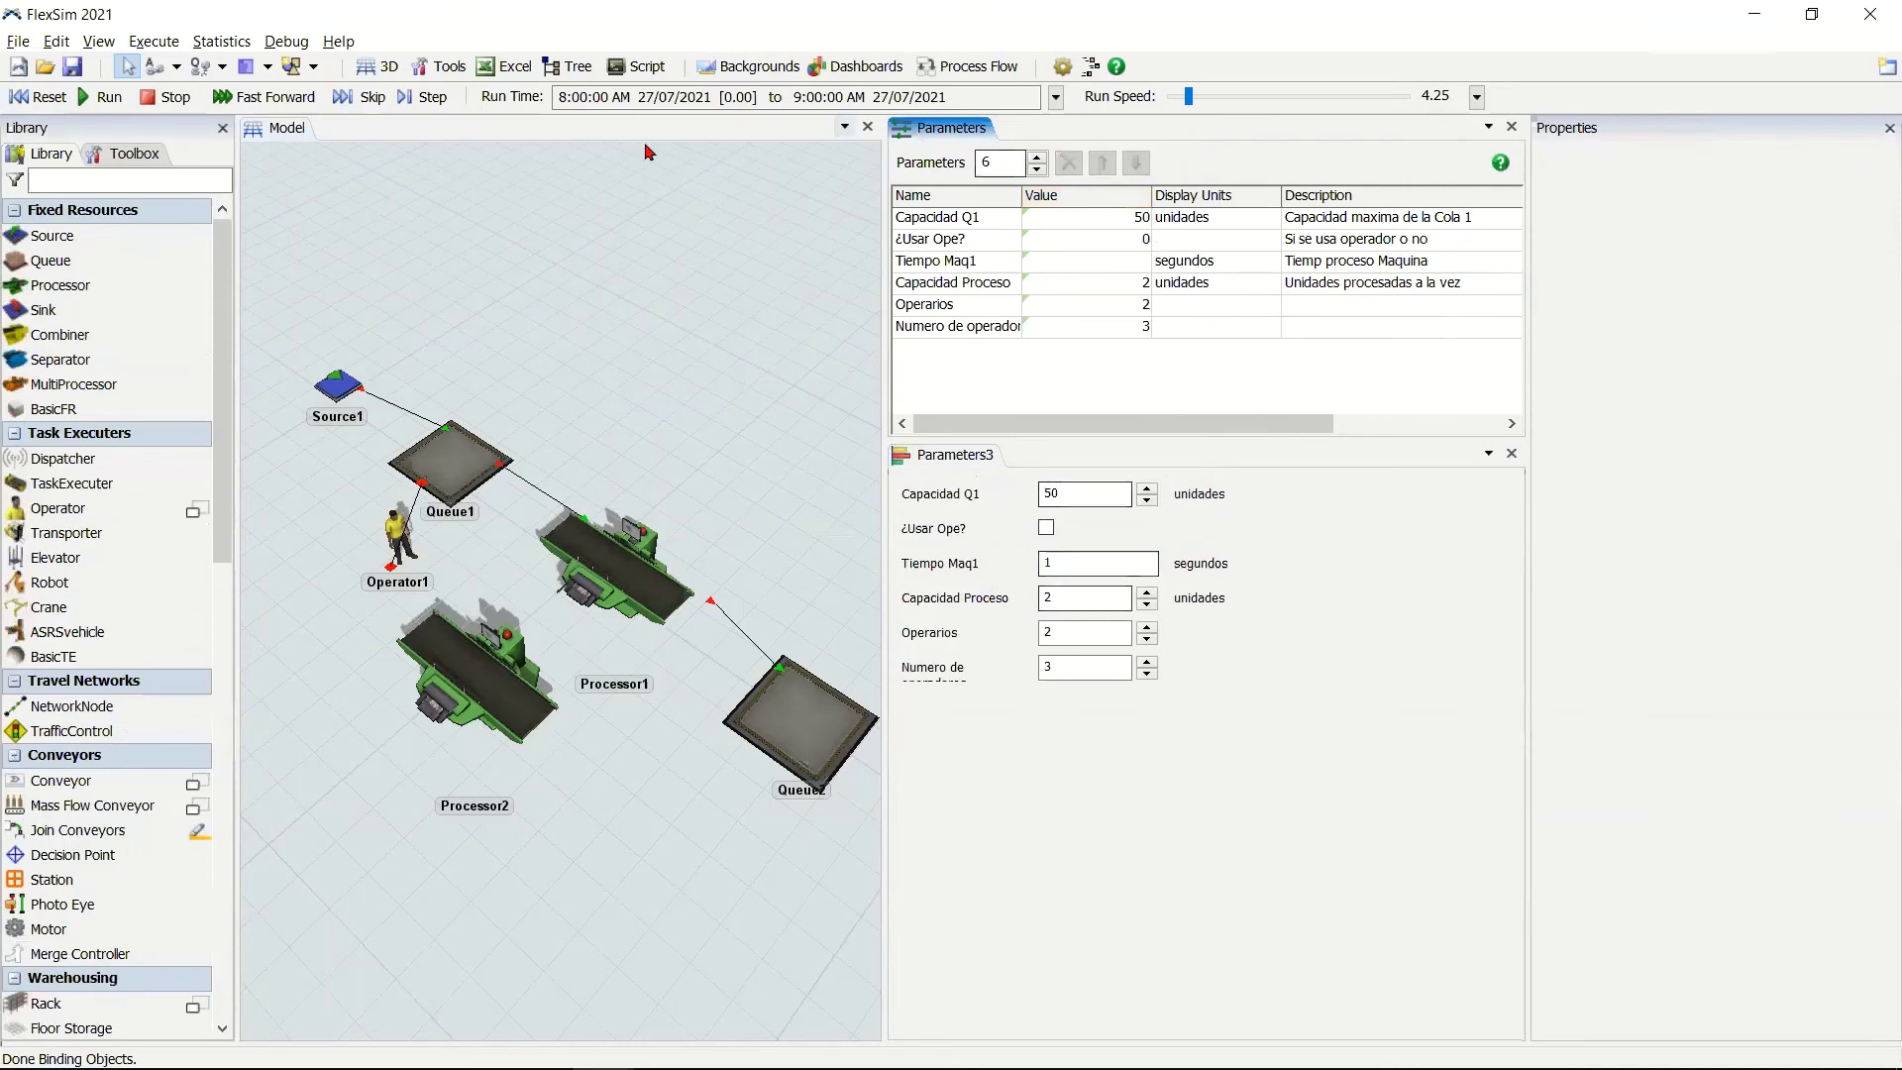
pyautogui.click(50, 100)
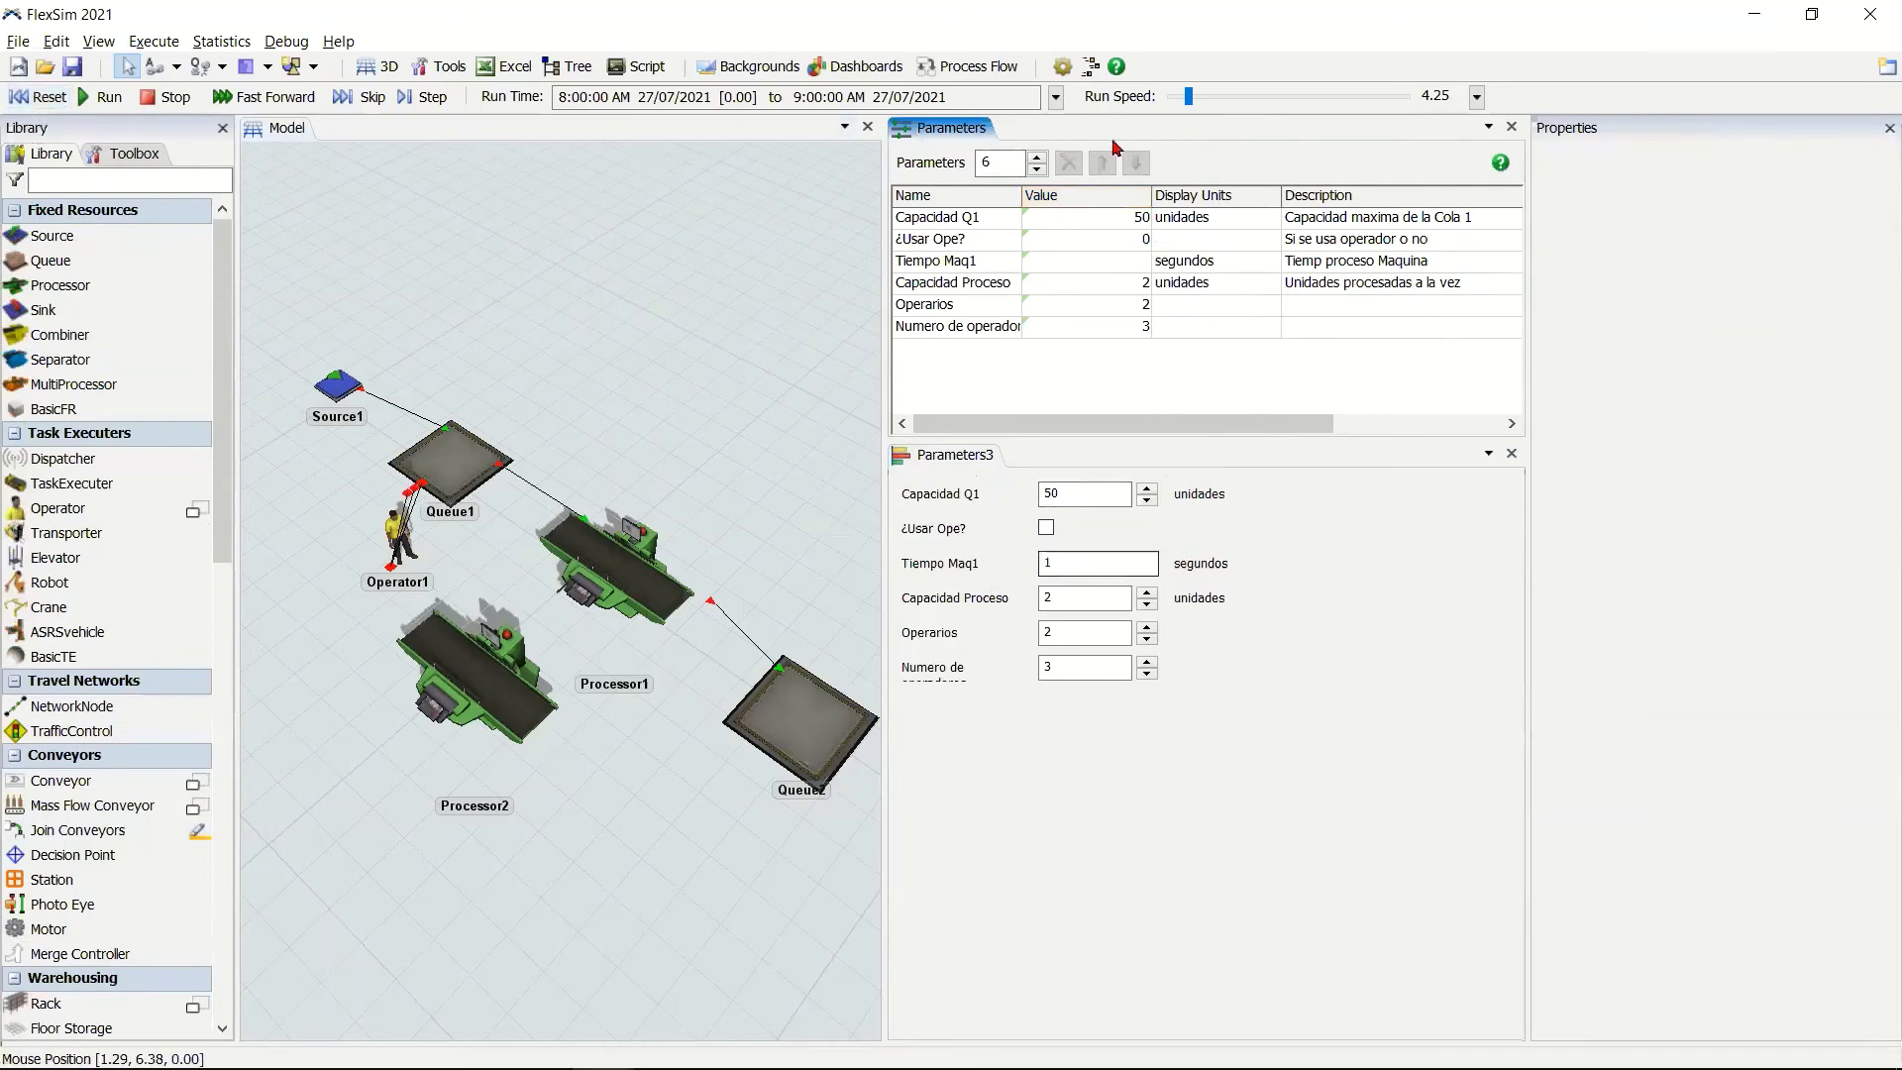
# Close the Parameters3 dashboard and add a new parameter table dashboard for Parameters, placed beneath the parameters table.
pyautogui.click(1512, 454)
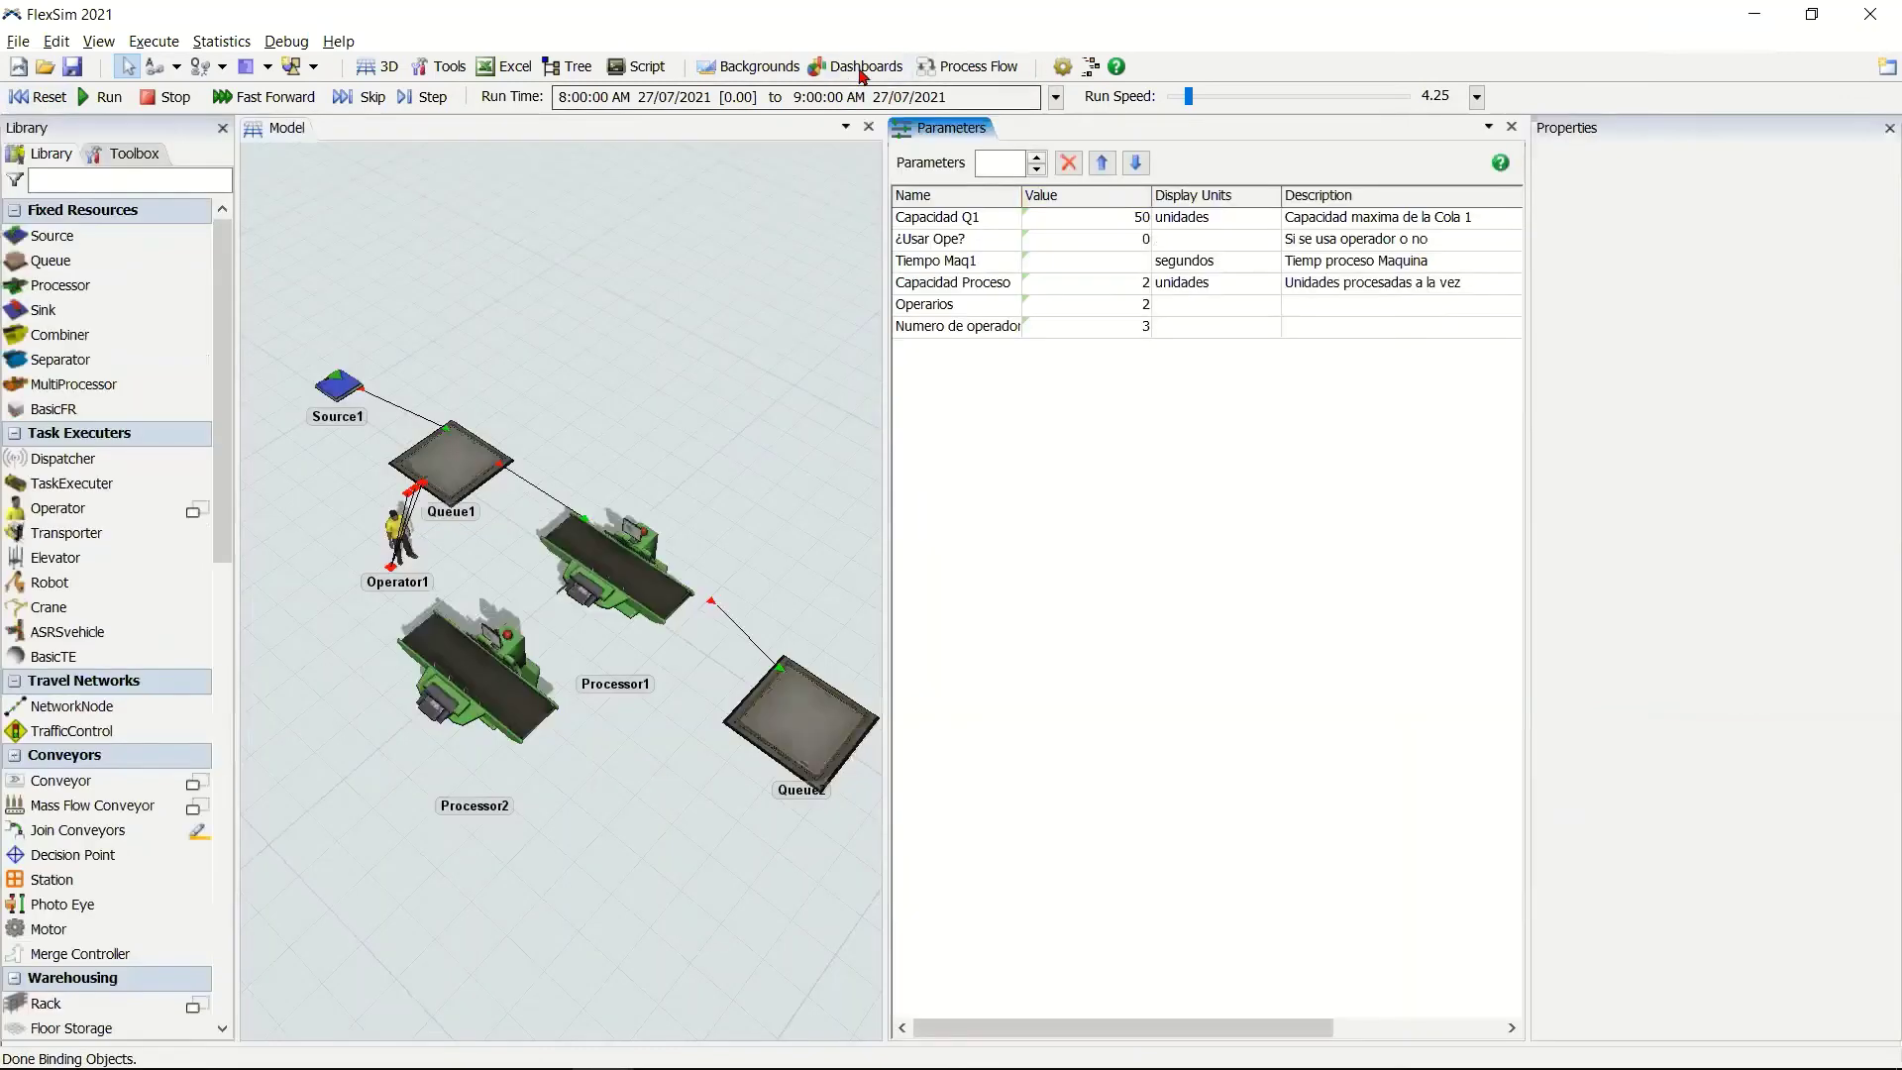
pyautogui.click(863, 69)
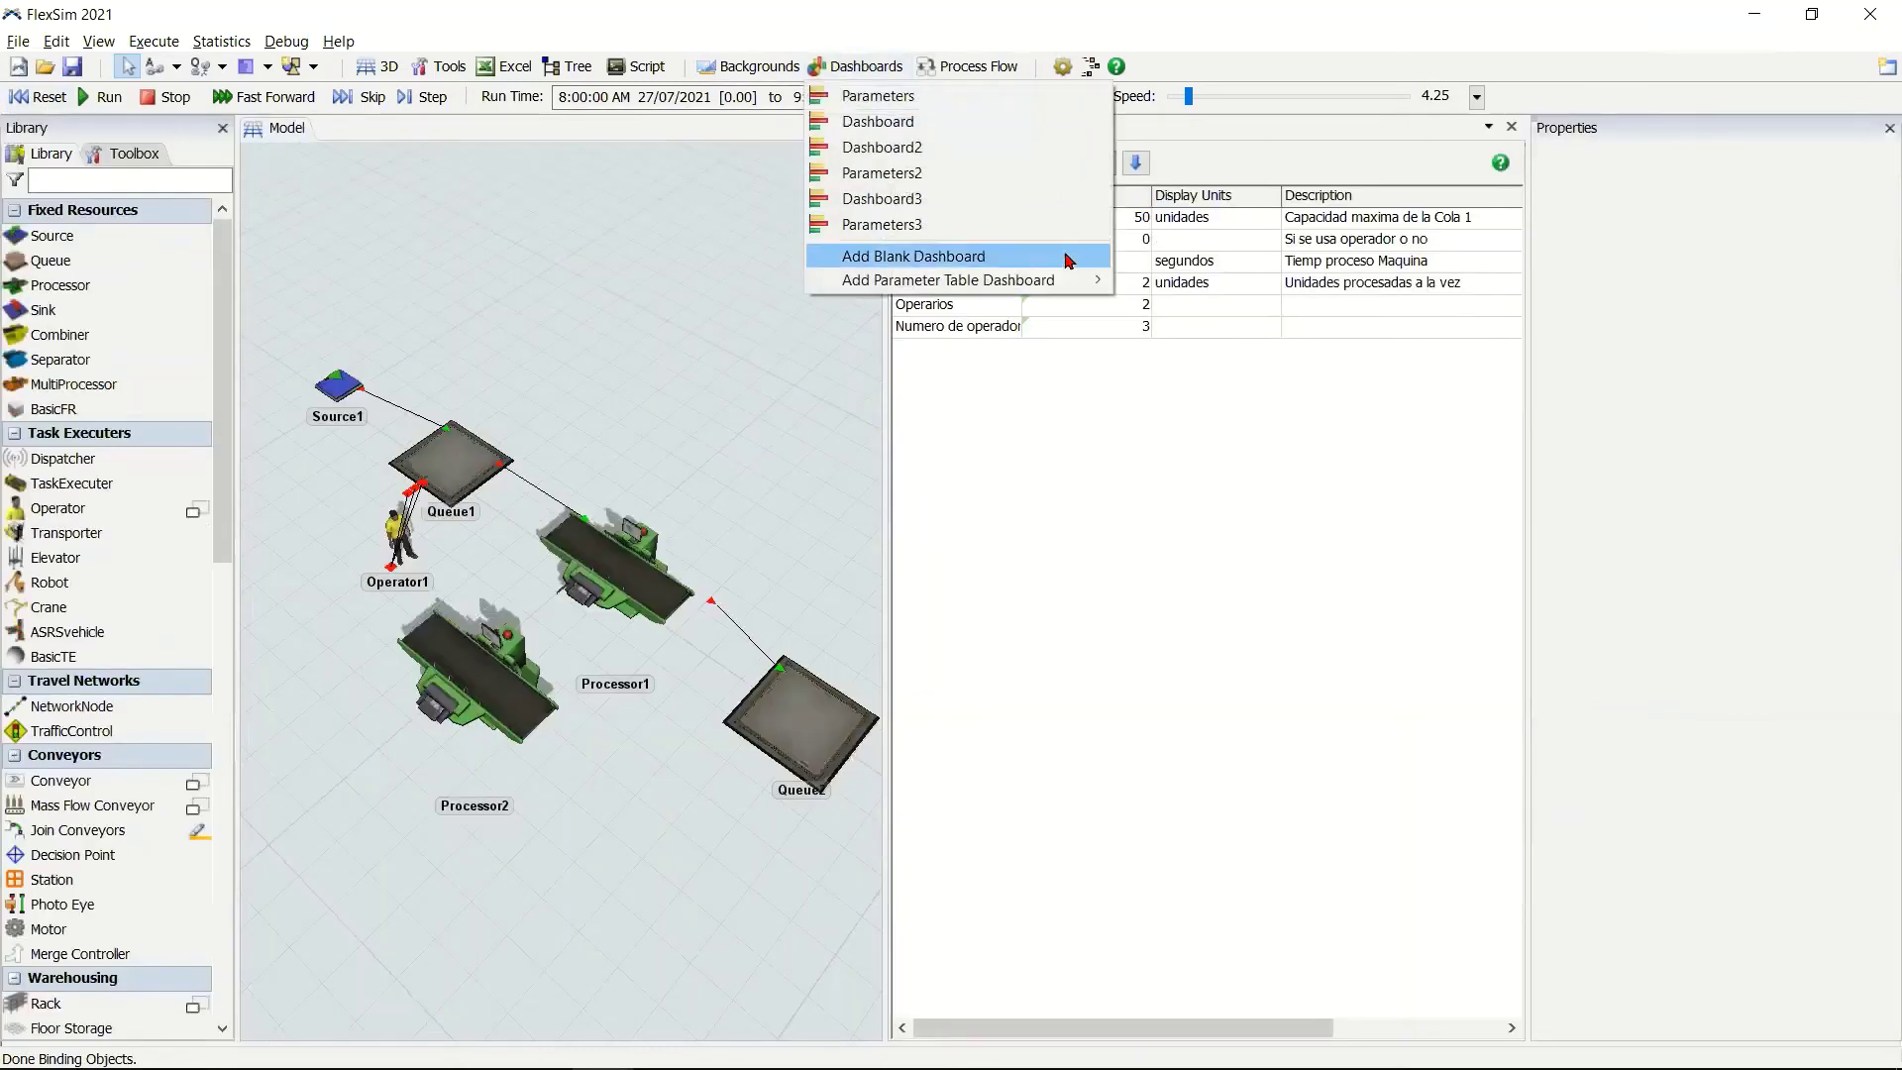
pyautogui.moveTo(1123, 275)
pyautogui.click(1188, 281)
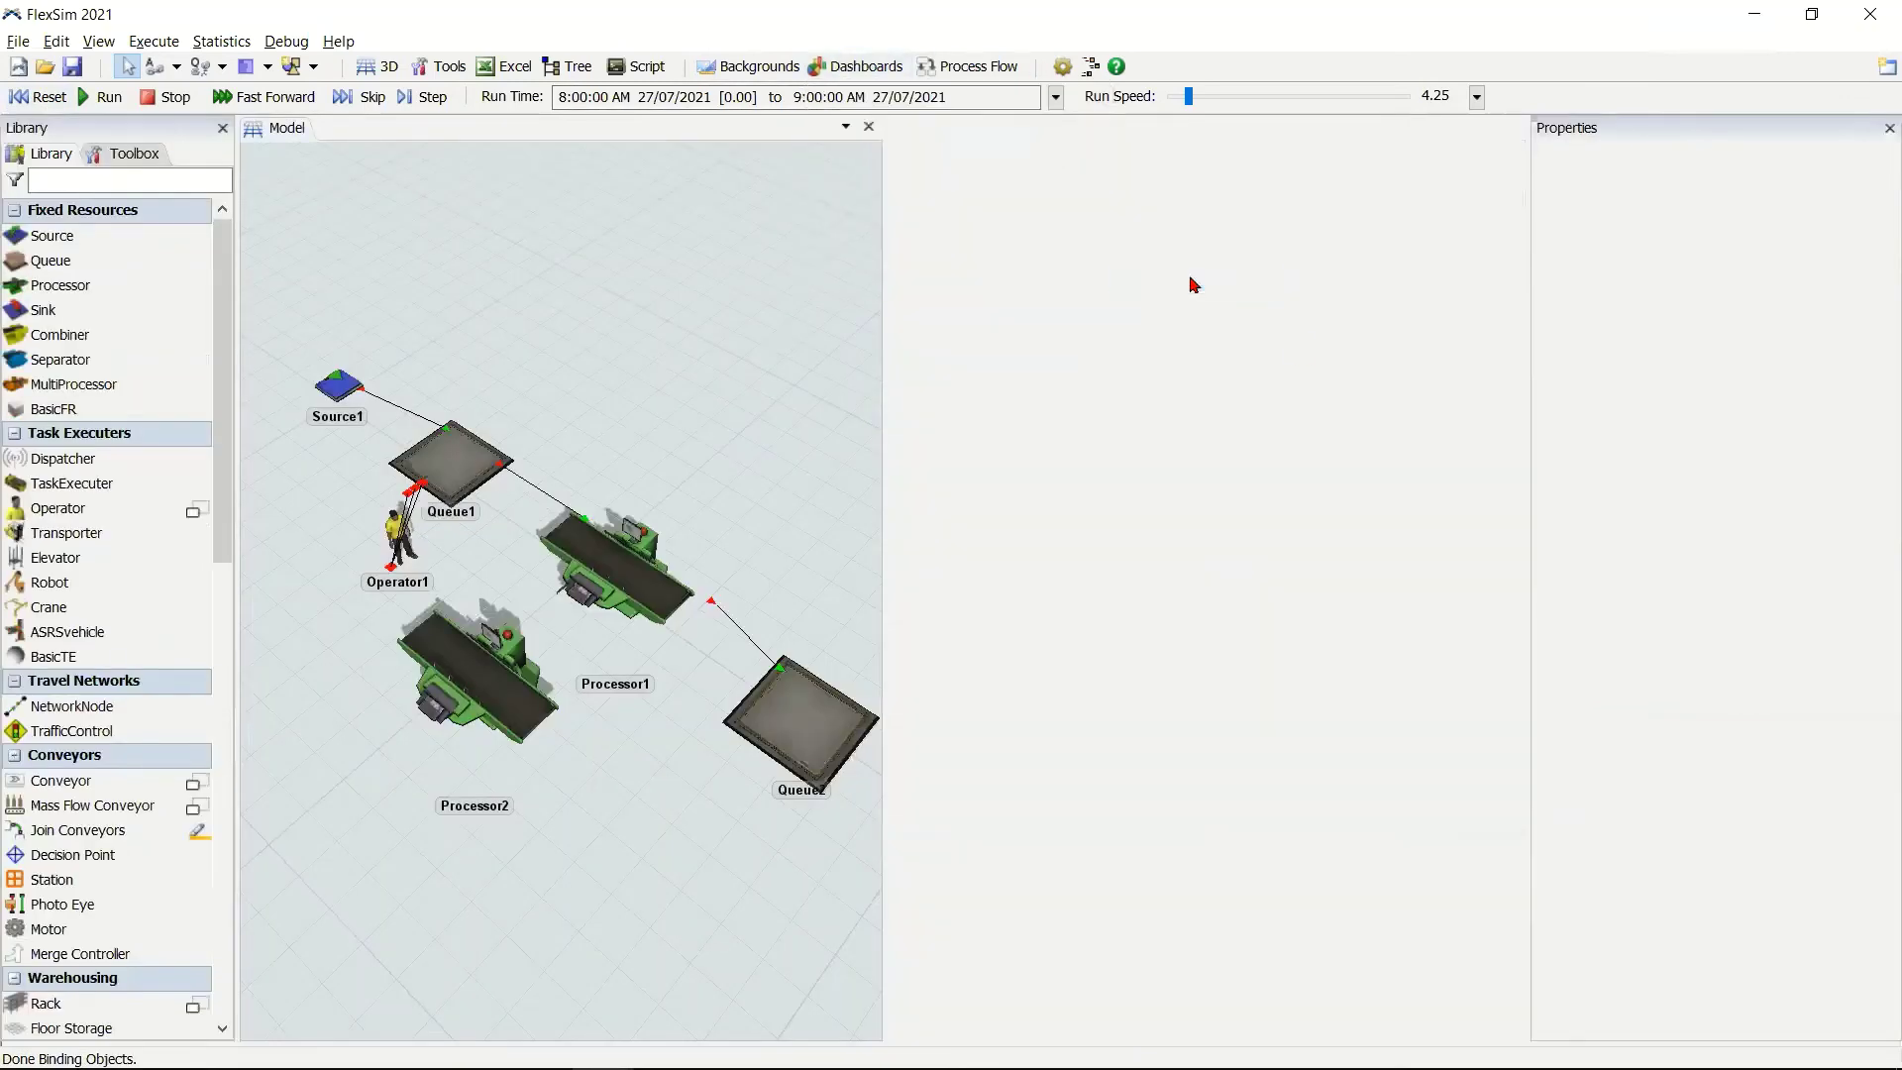
pyautogui.moveTo(1067, 140); pyautogui.dragTo(1093, 179)
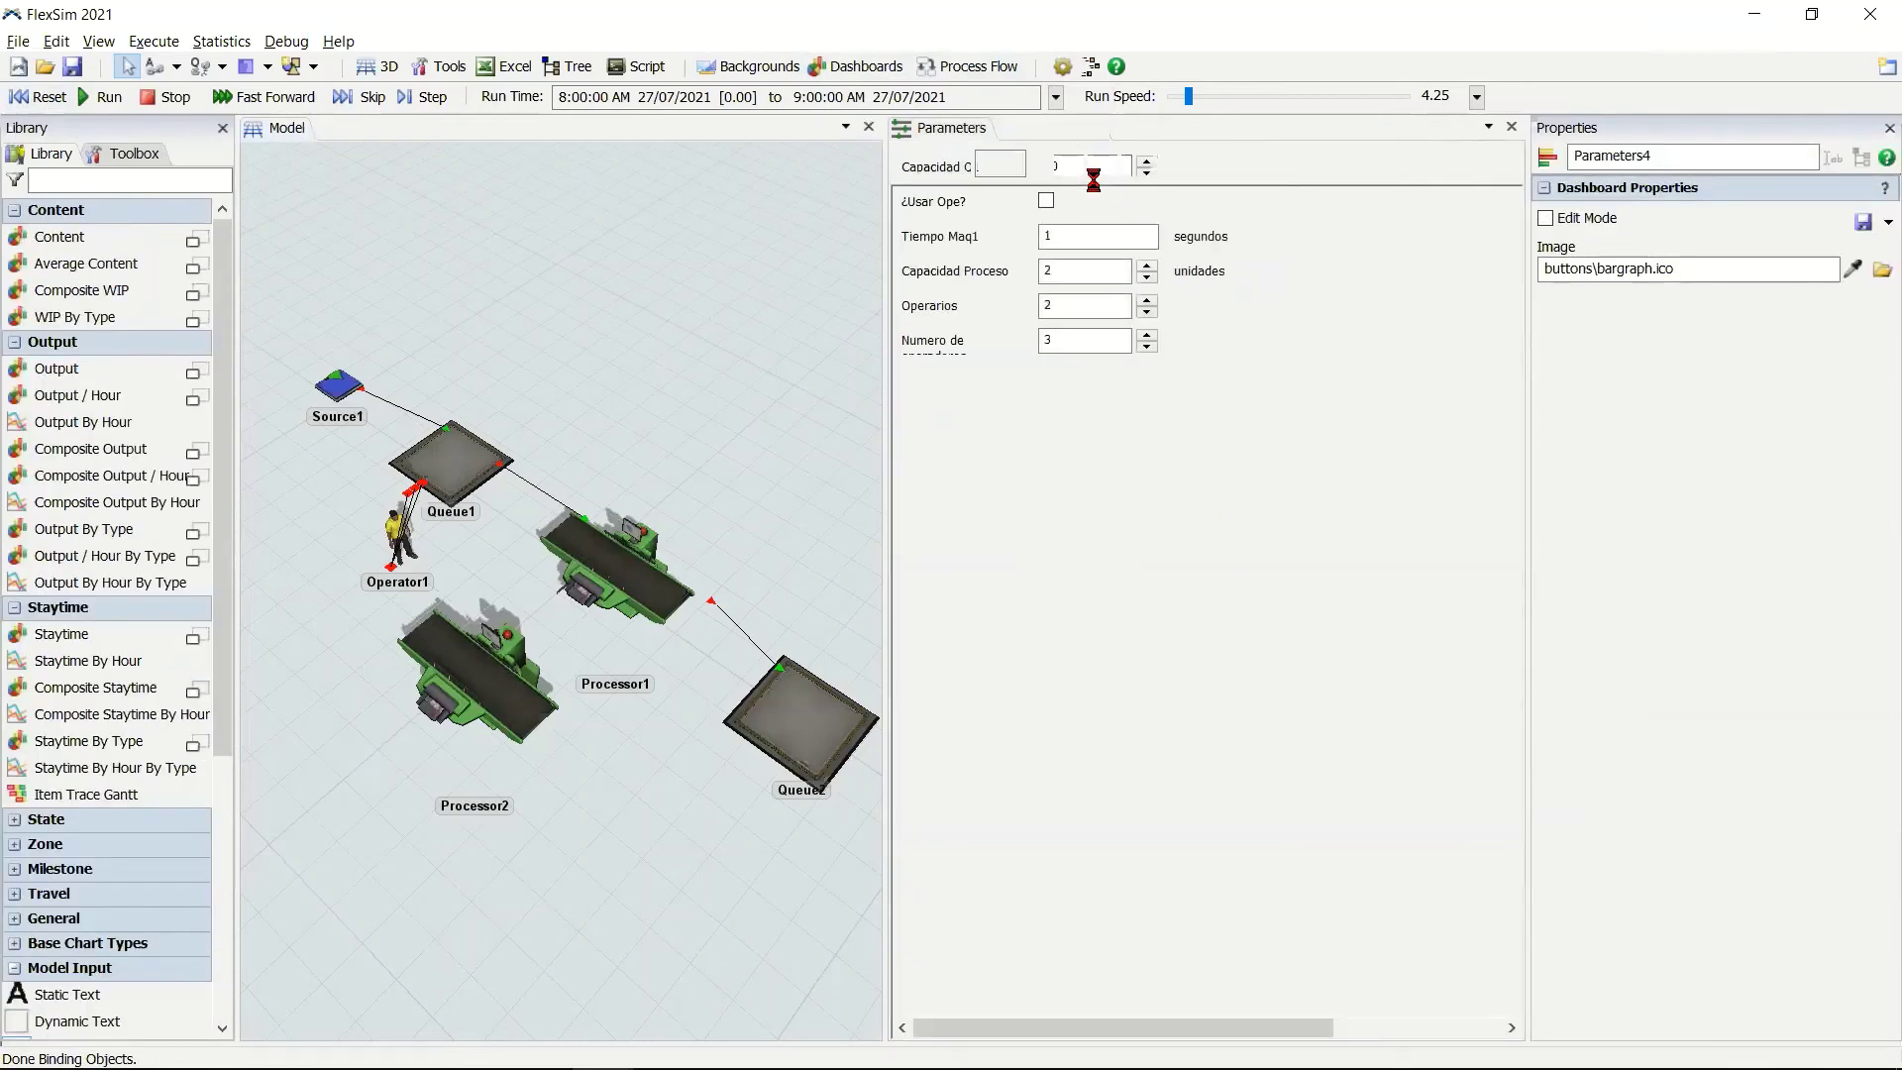
pyautogui.moveTo(1210, 622); pyautogui.dragTo(1117, 665)
# Set Tiempo Maq1 to normal(50,4) in the dashboard, run the model as a test and reset it.
pyautogui.doubleClick(1117, 666)
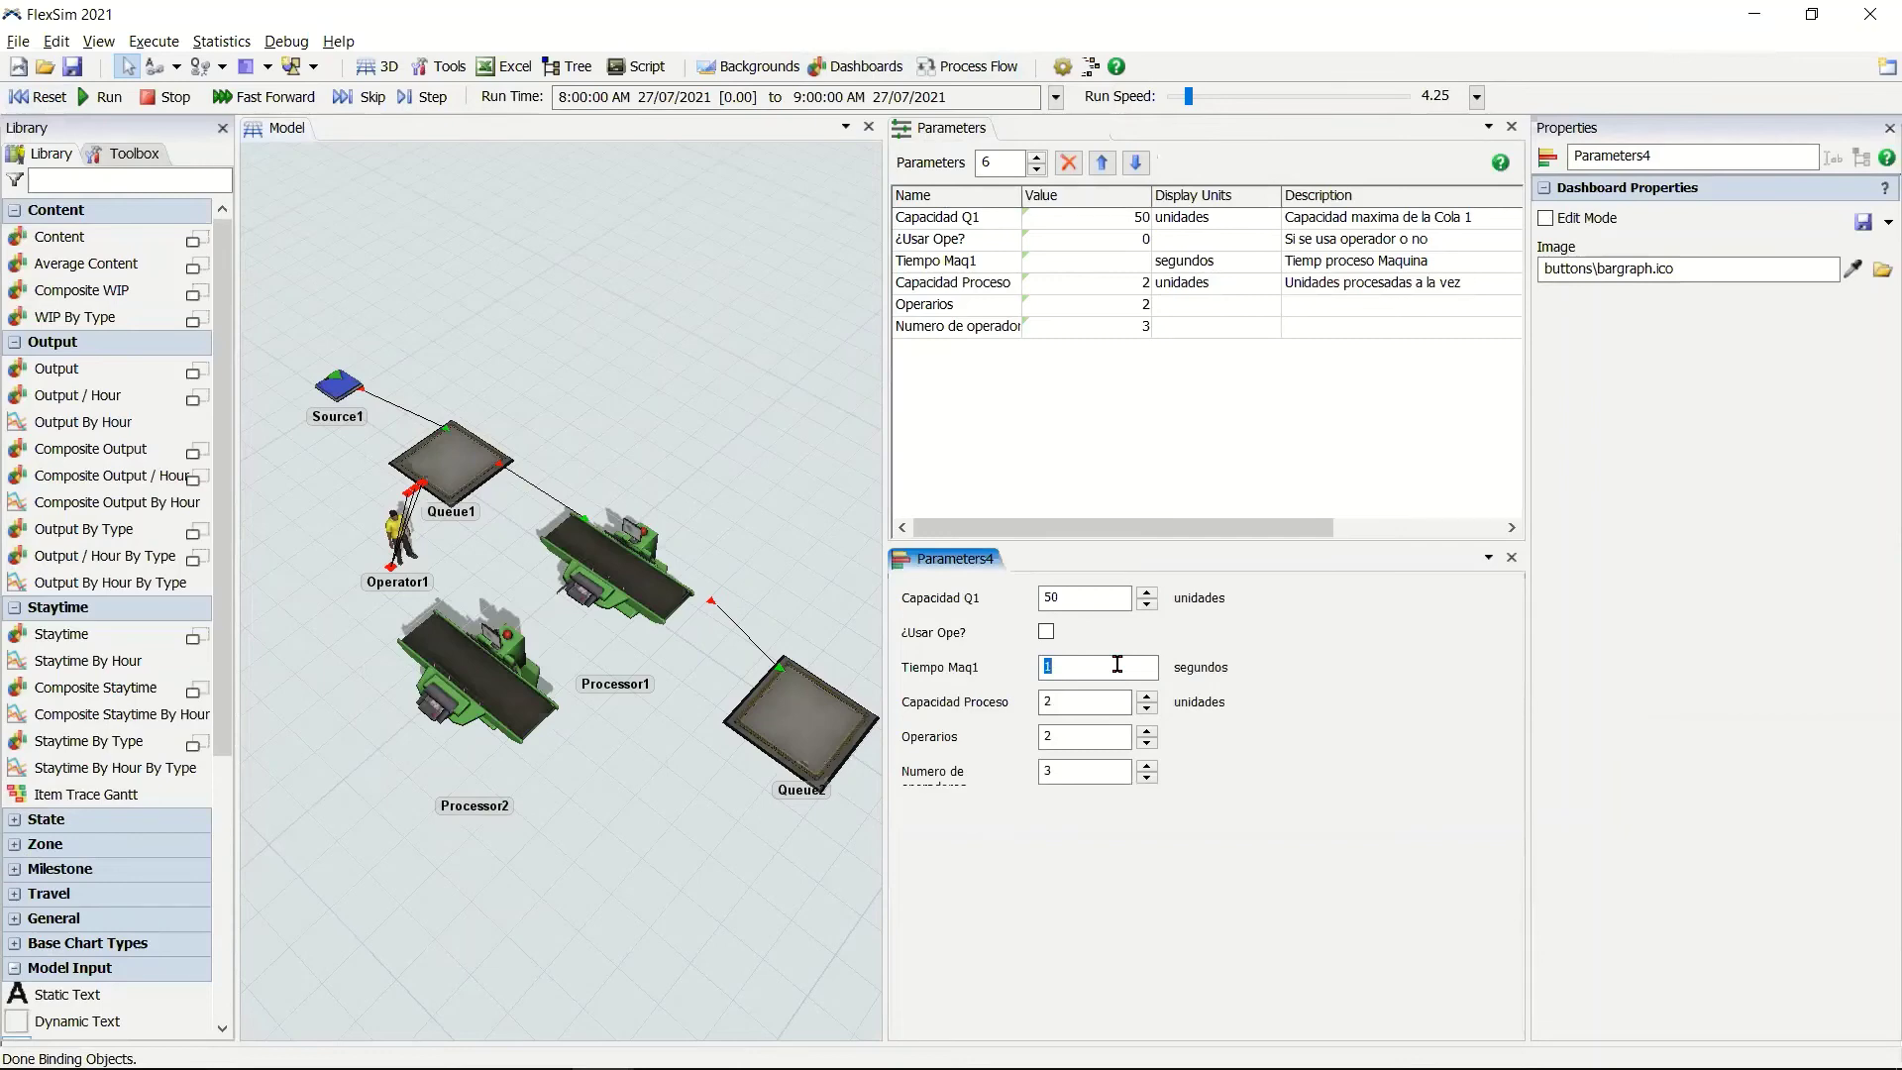
pyautogui.write('normal(50,4')
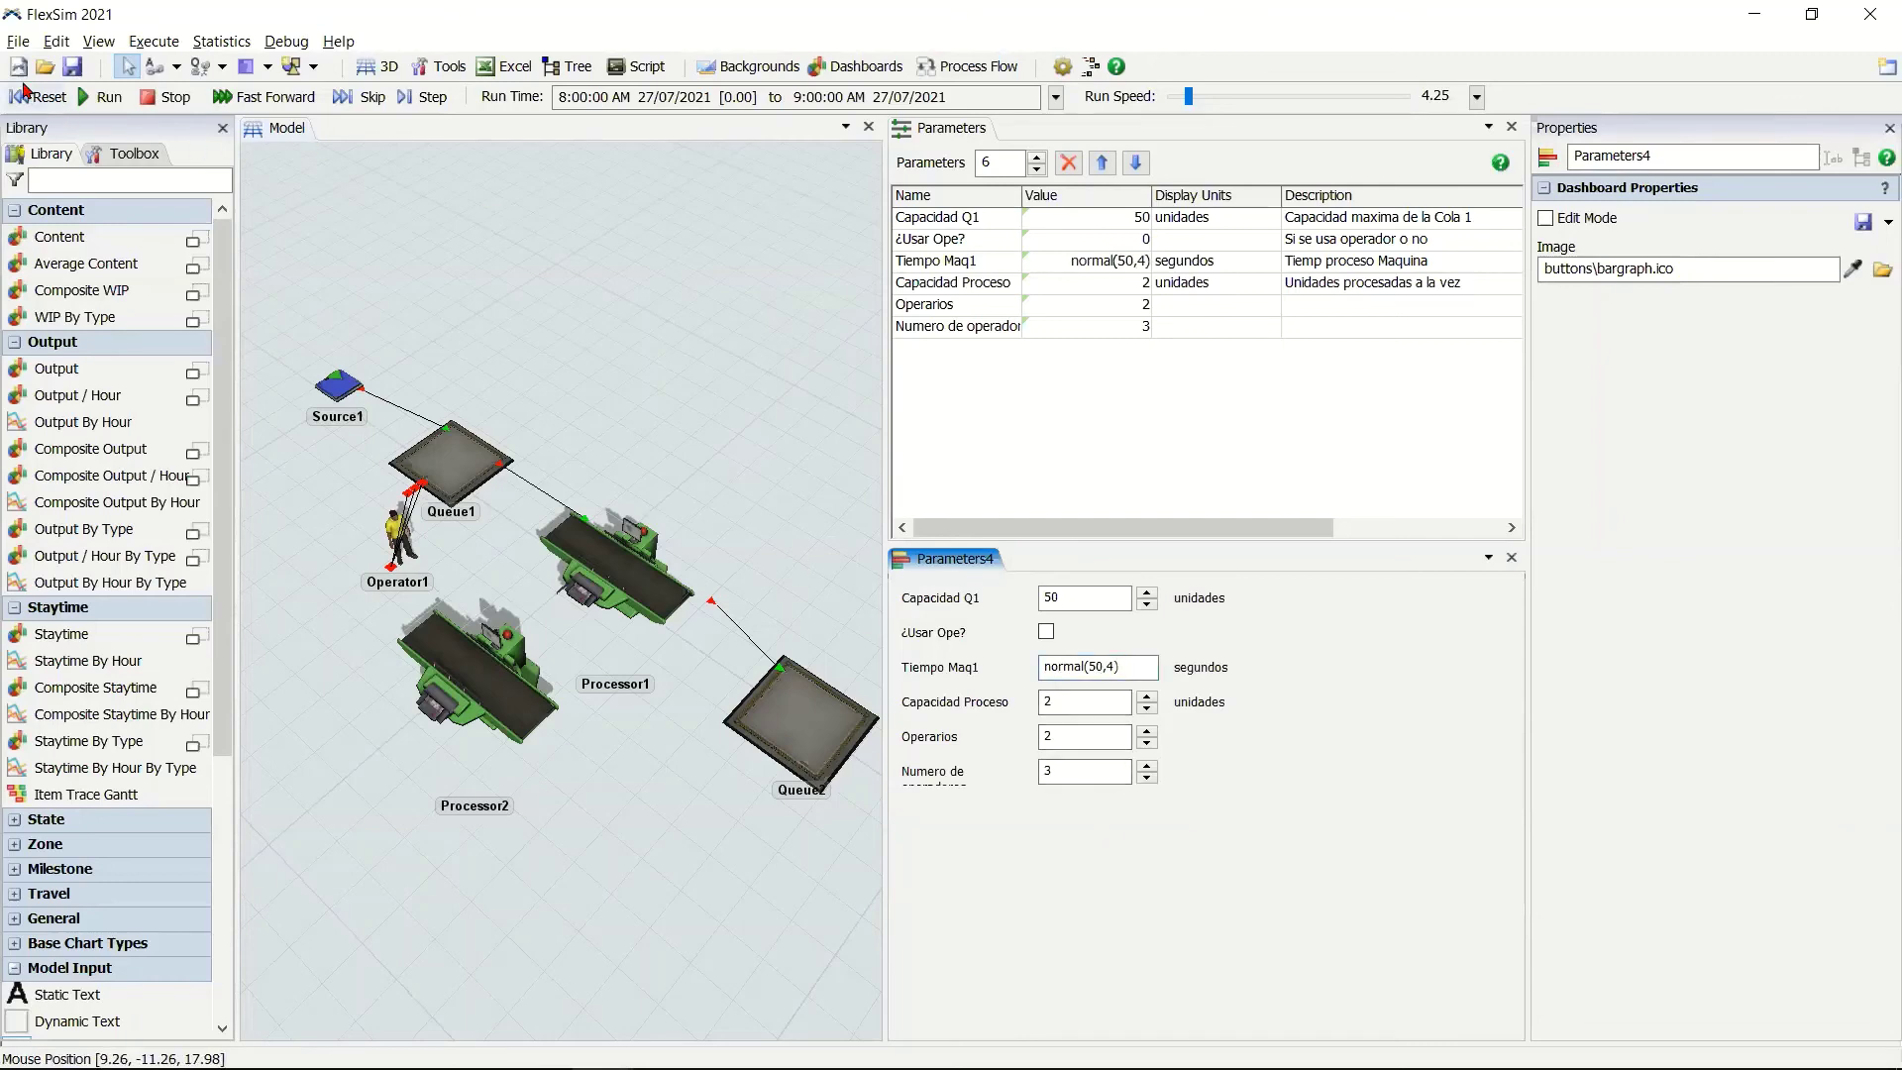
pyautogui.click(30, 95)
pyautogui.click(104, 96)
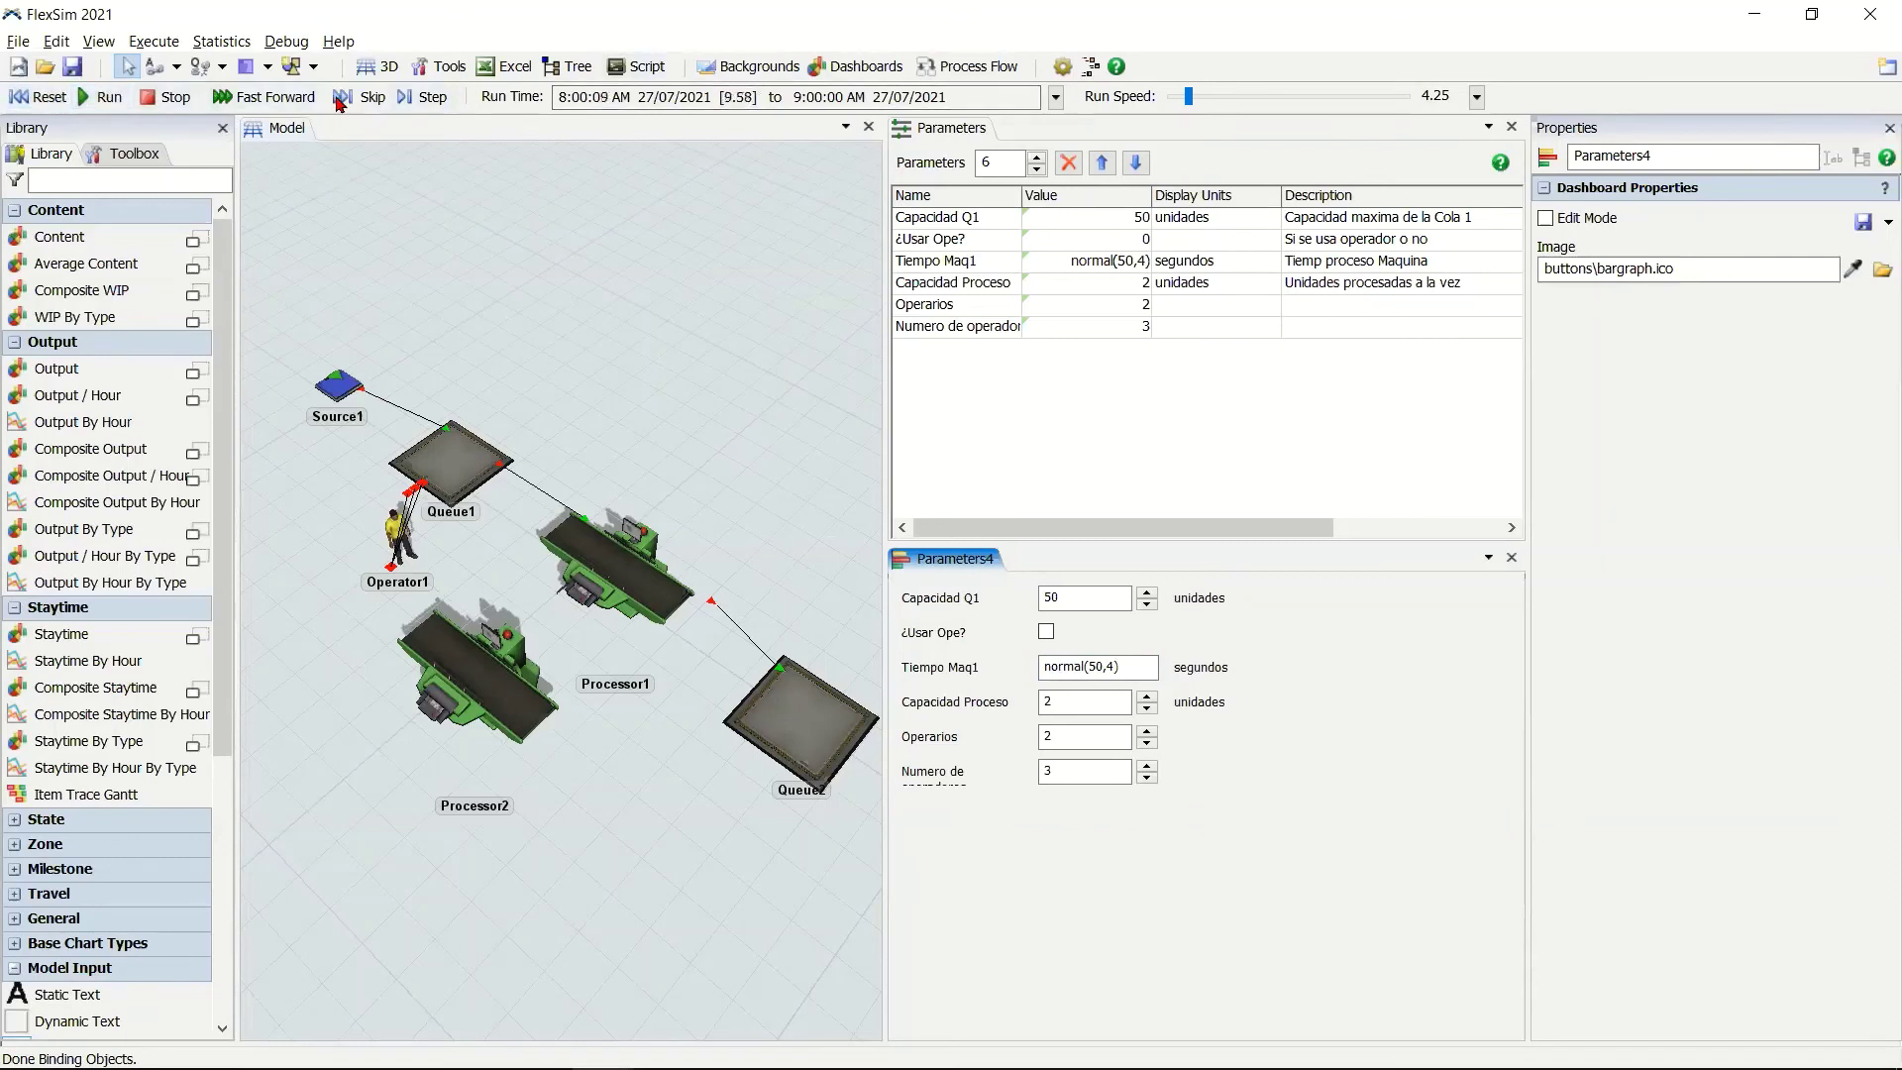
pyautogui.click(359, 96)
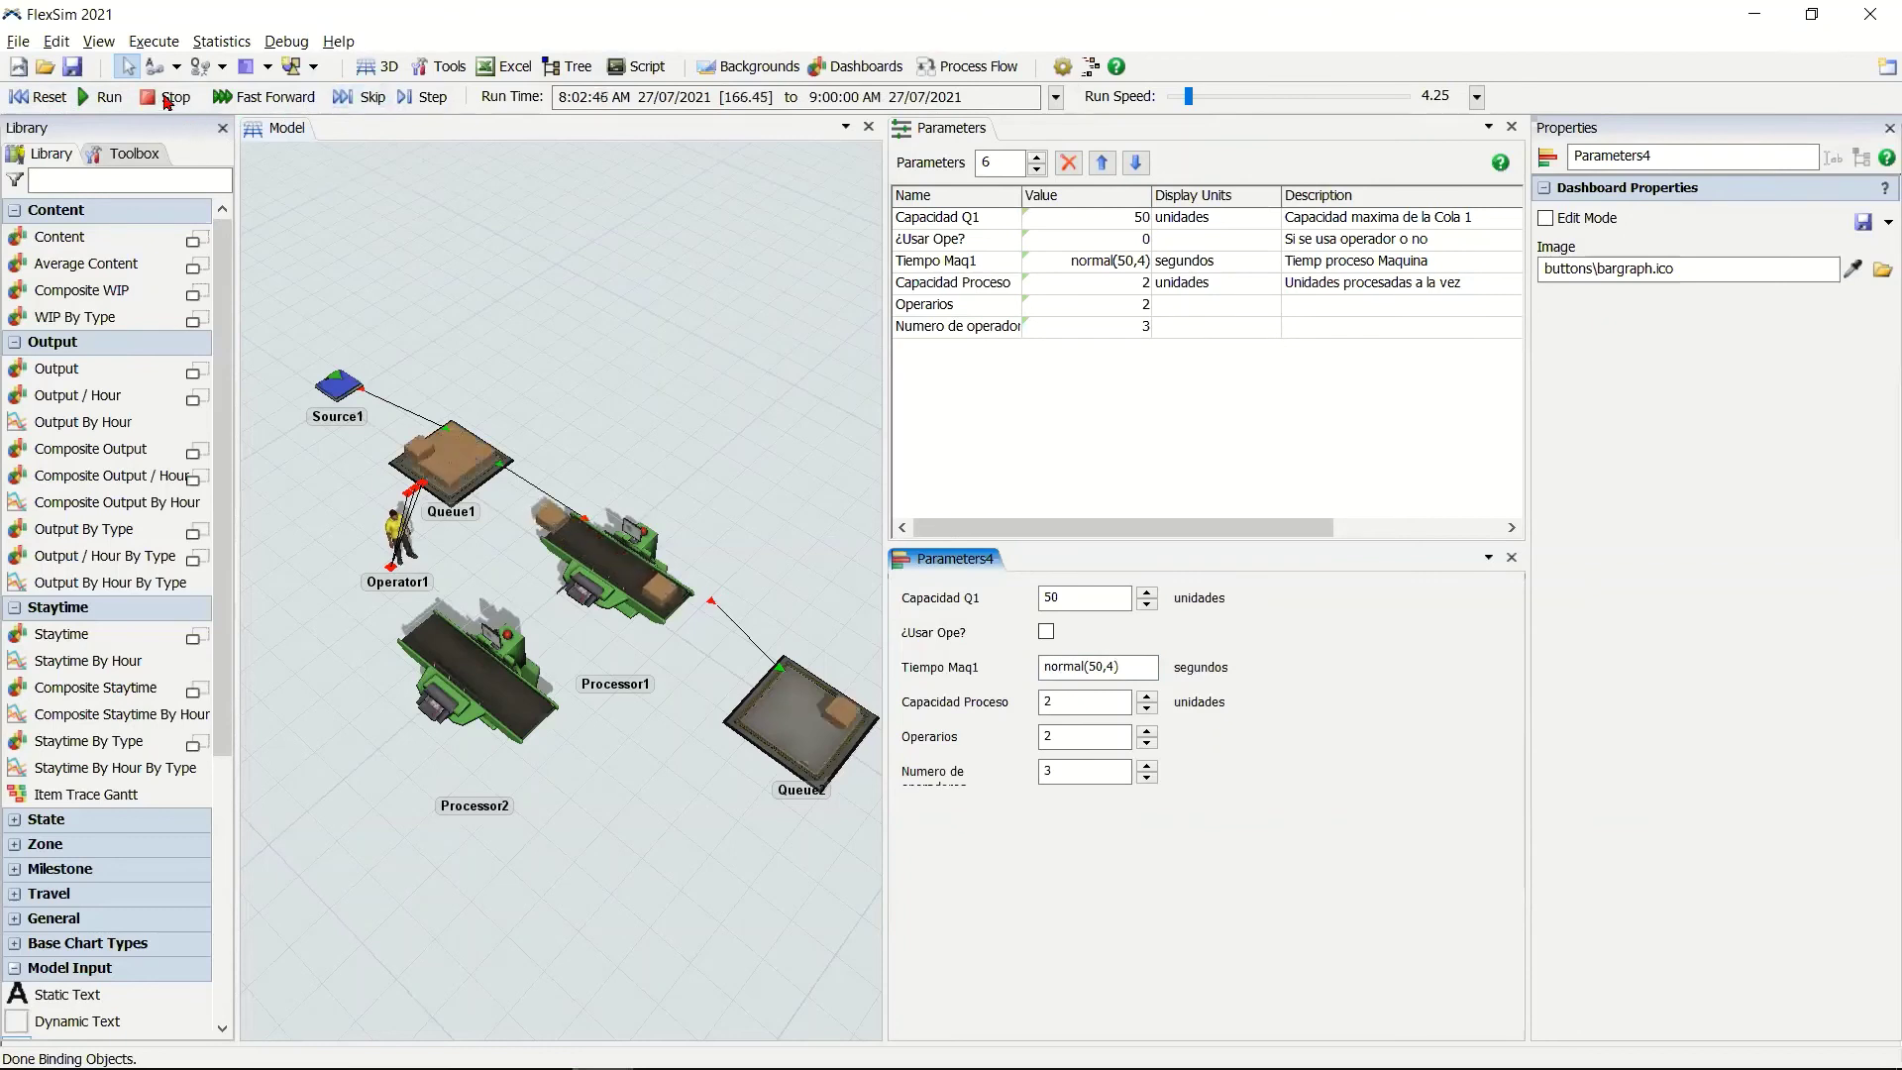
pyautogui.click(38, 97)
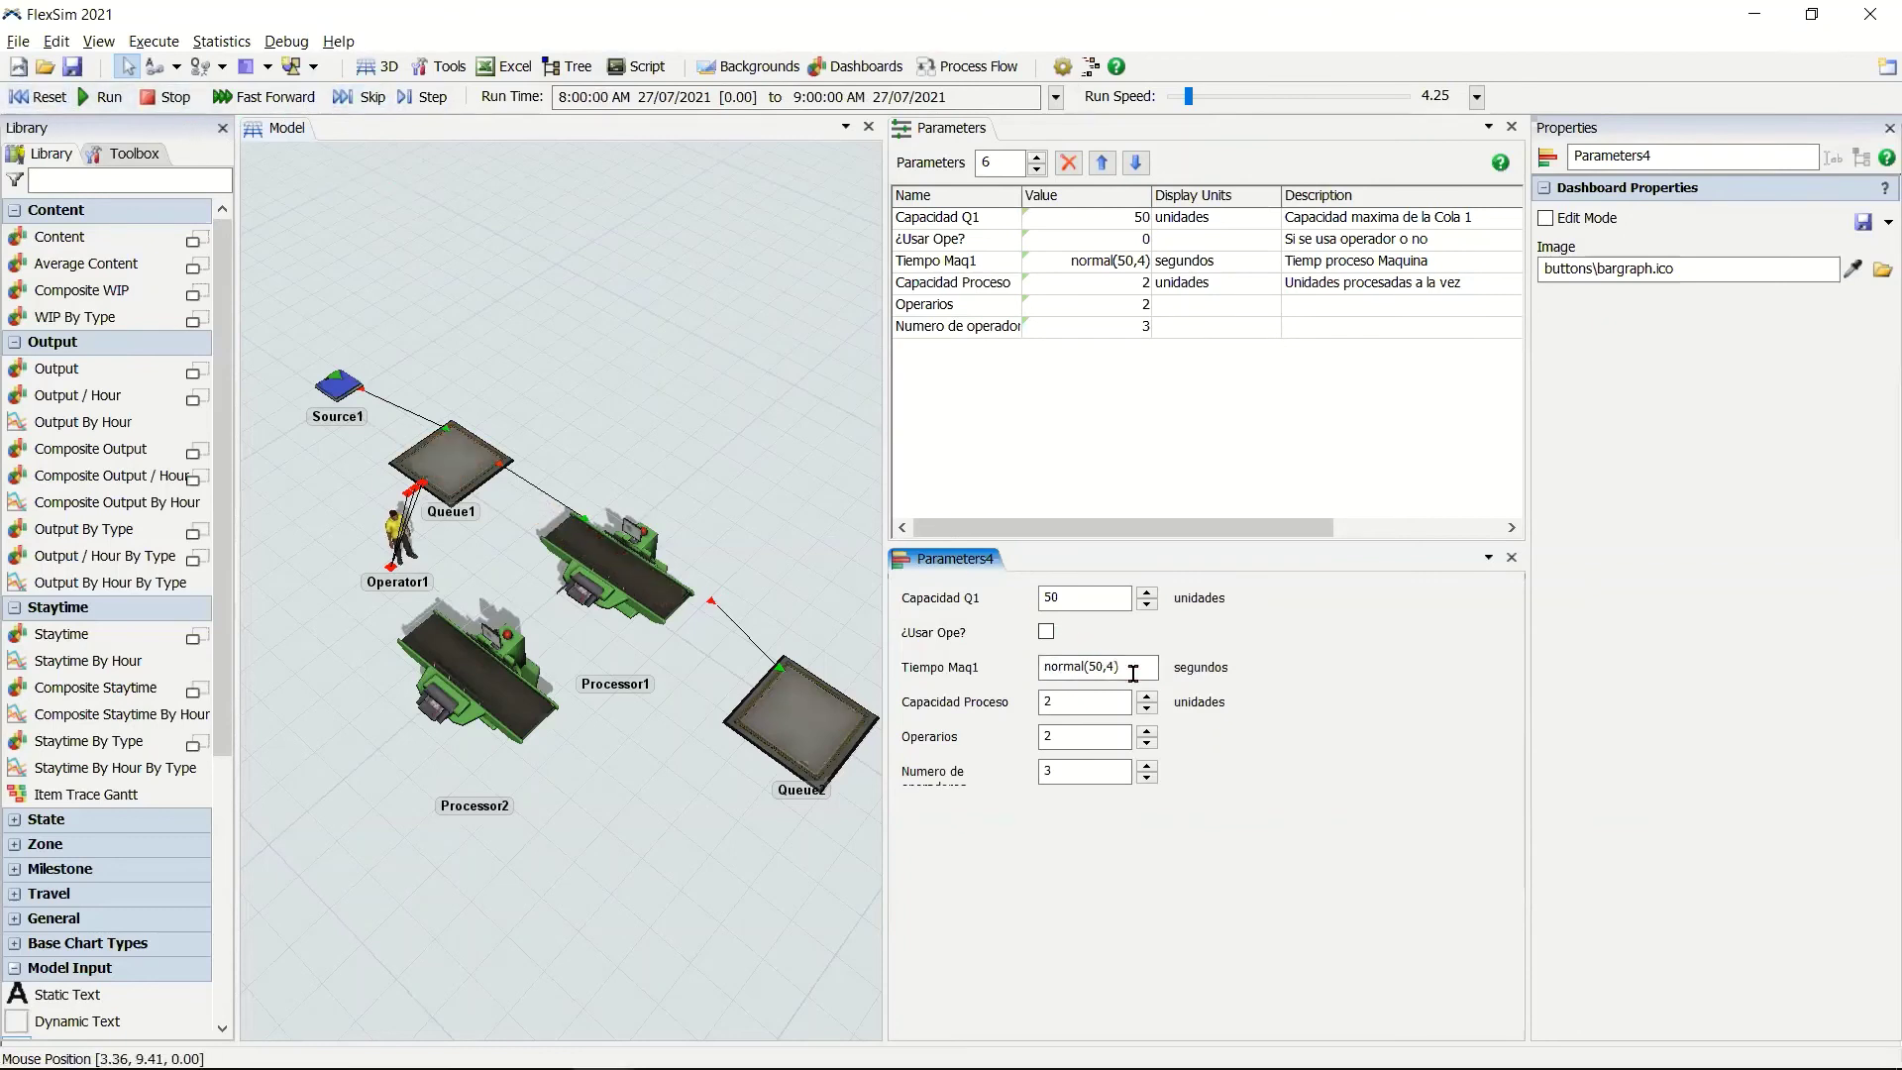
# Set Tiempo Maq1 to exponential(0,40) in the dashboard, run the model as a test and reset it.
pyautogui.moveTo(1144, 667); pyautogui.dragTo(968, 669)
pyautogui.write('exponenti')
pyautogui.click(39, 96)
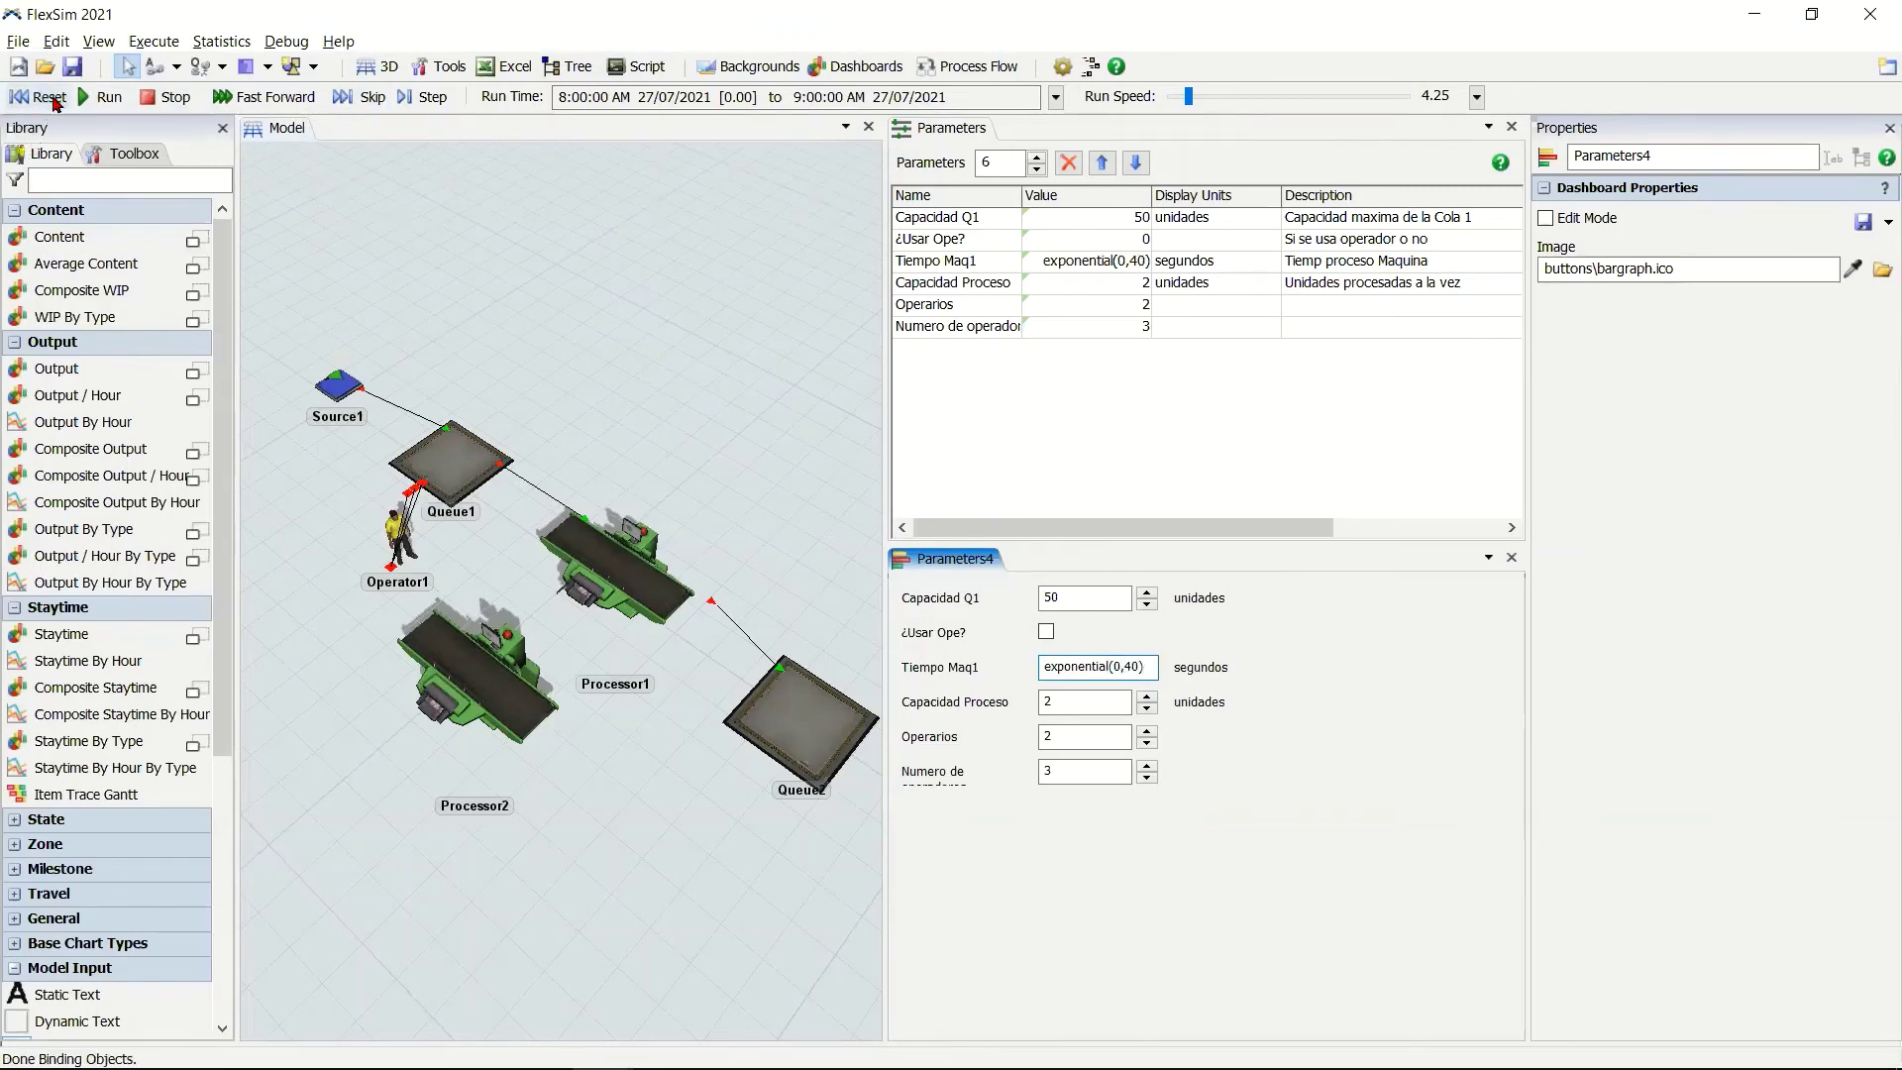
pyautogui.click(105, 96)
pyautogui.click(367, 96)
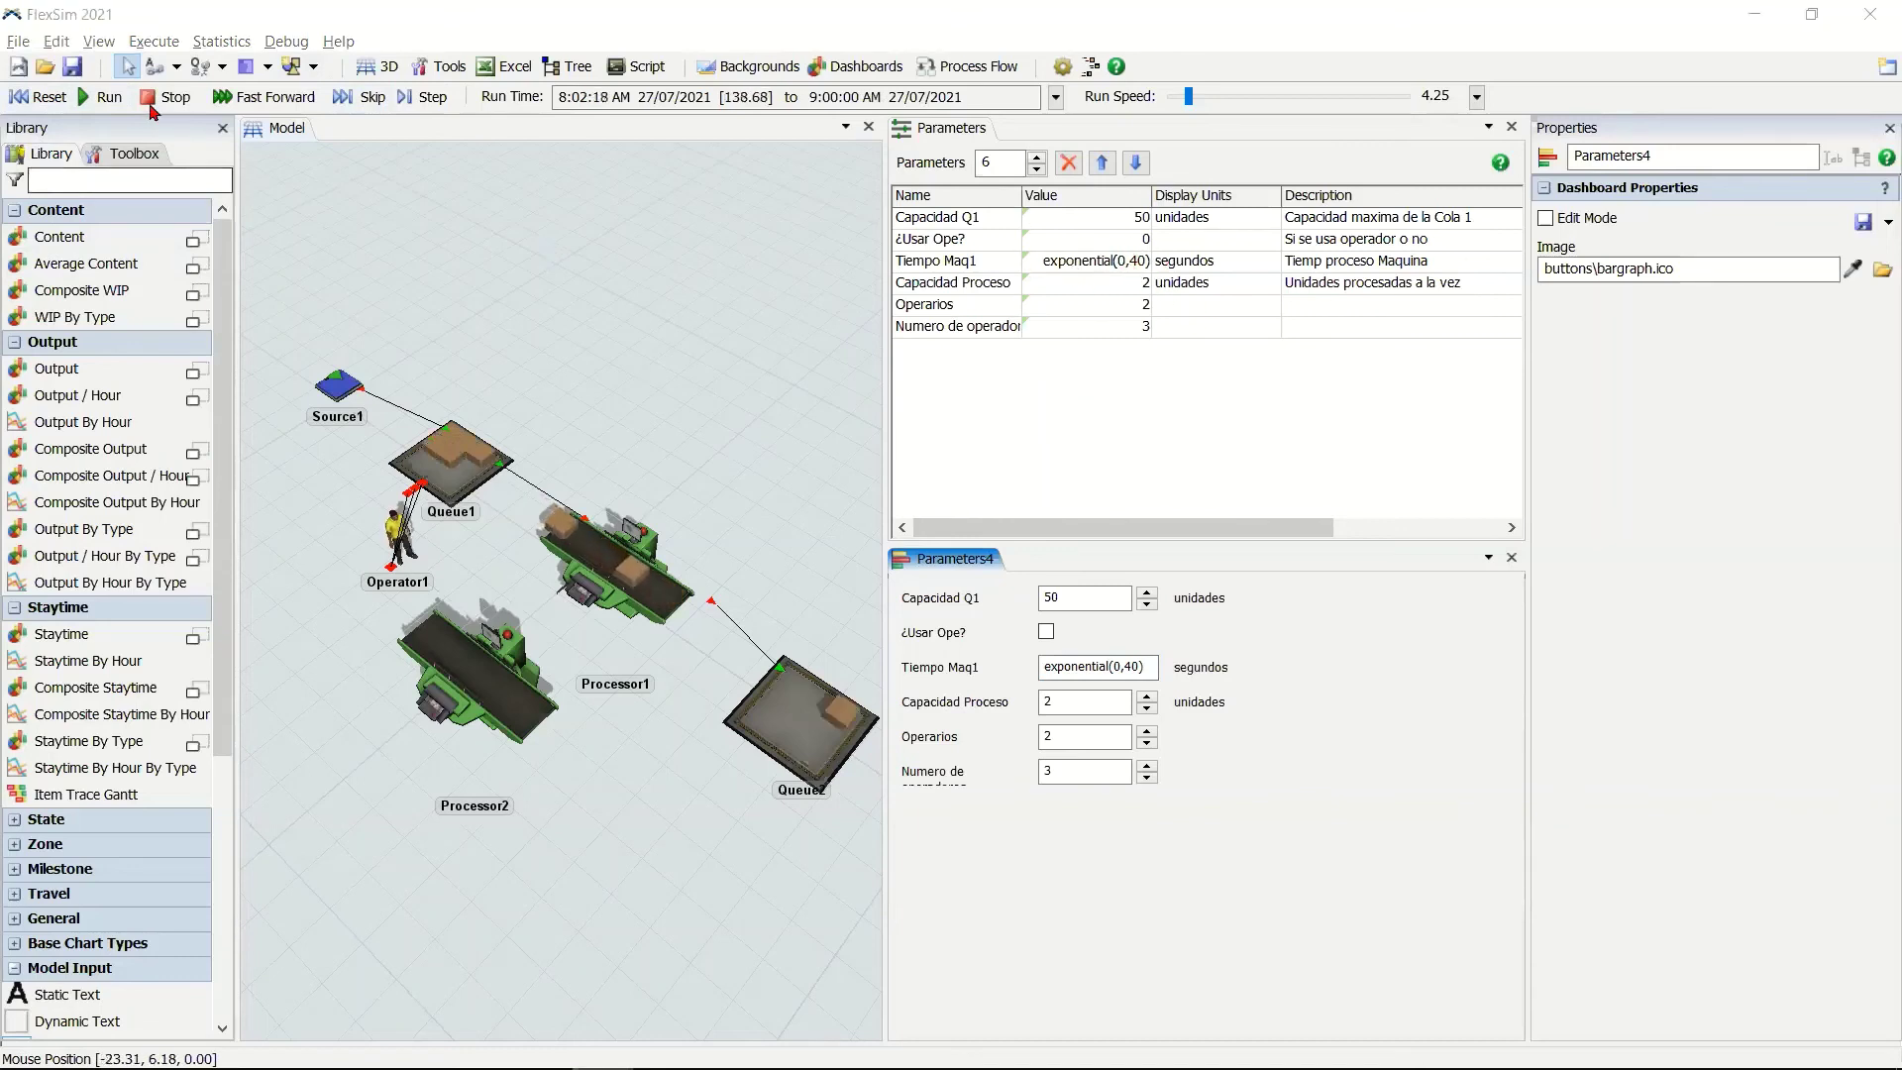
pyautogui.click(40, 96)
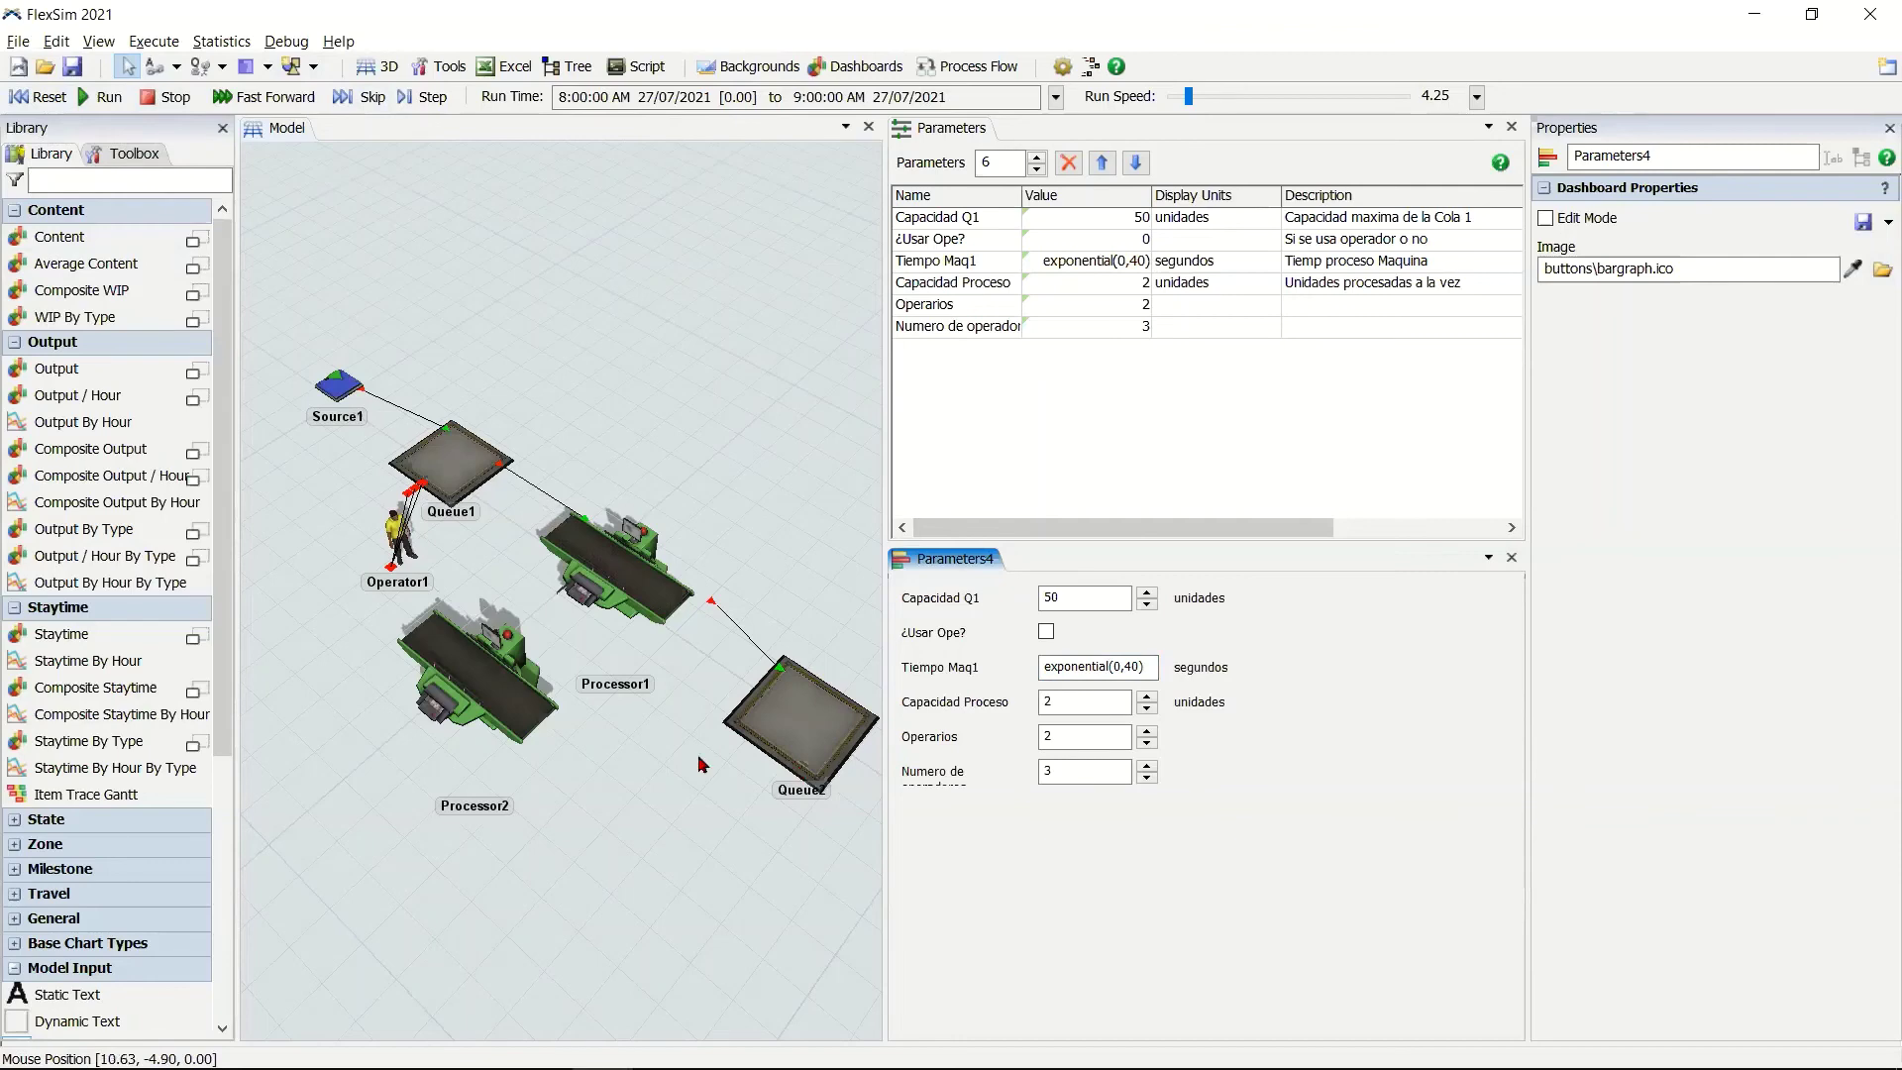
# Turn on edit mode for the Parameters4 dashboard and place a Static Text control below the parameter fields.
pyautogui.click(616, 764)
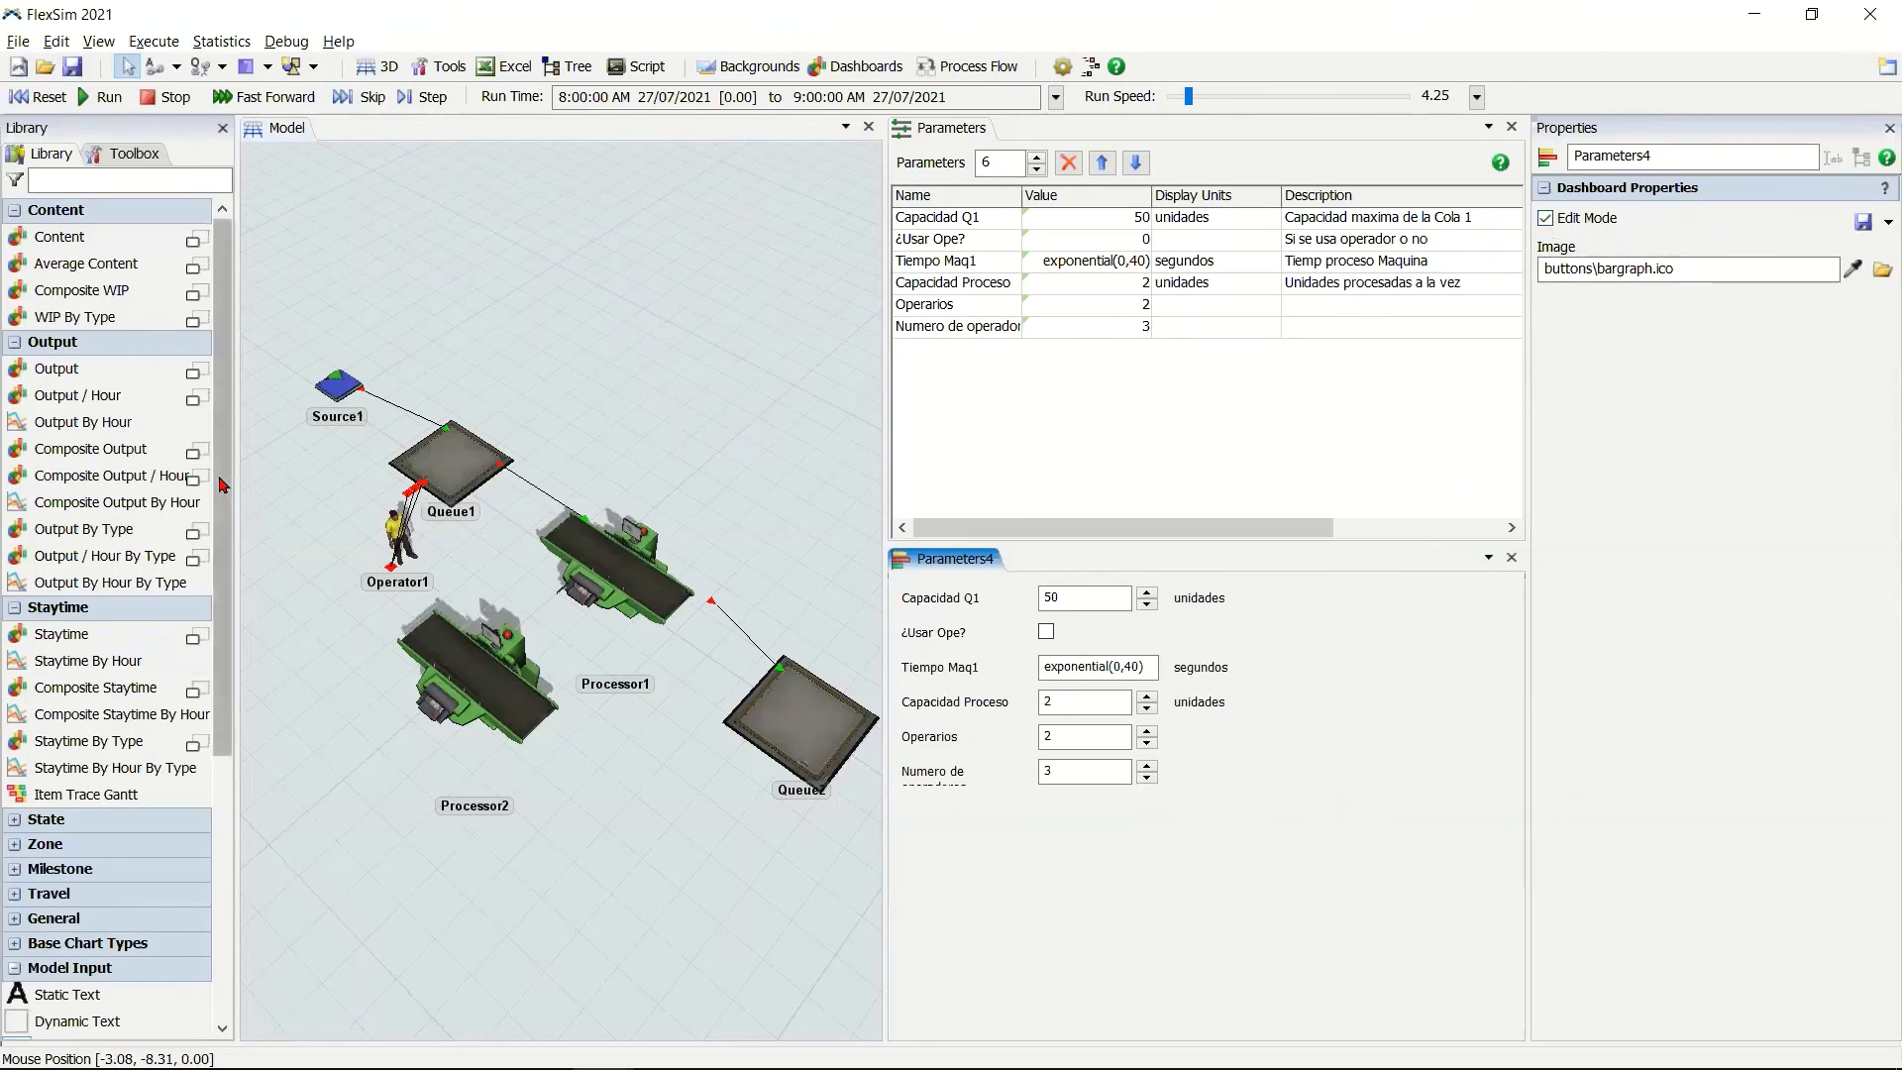
pyautogui.scroll(-2, 205, 618)
pyautogui.scroll(-4, 205, 618)
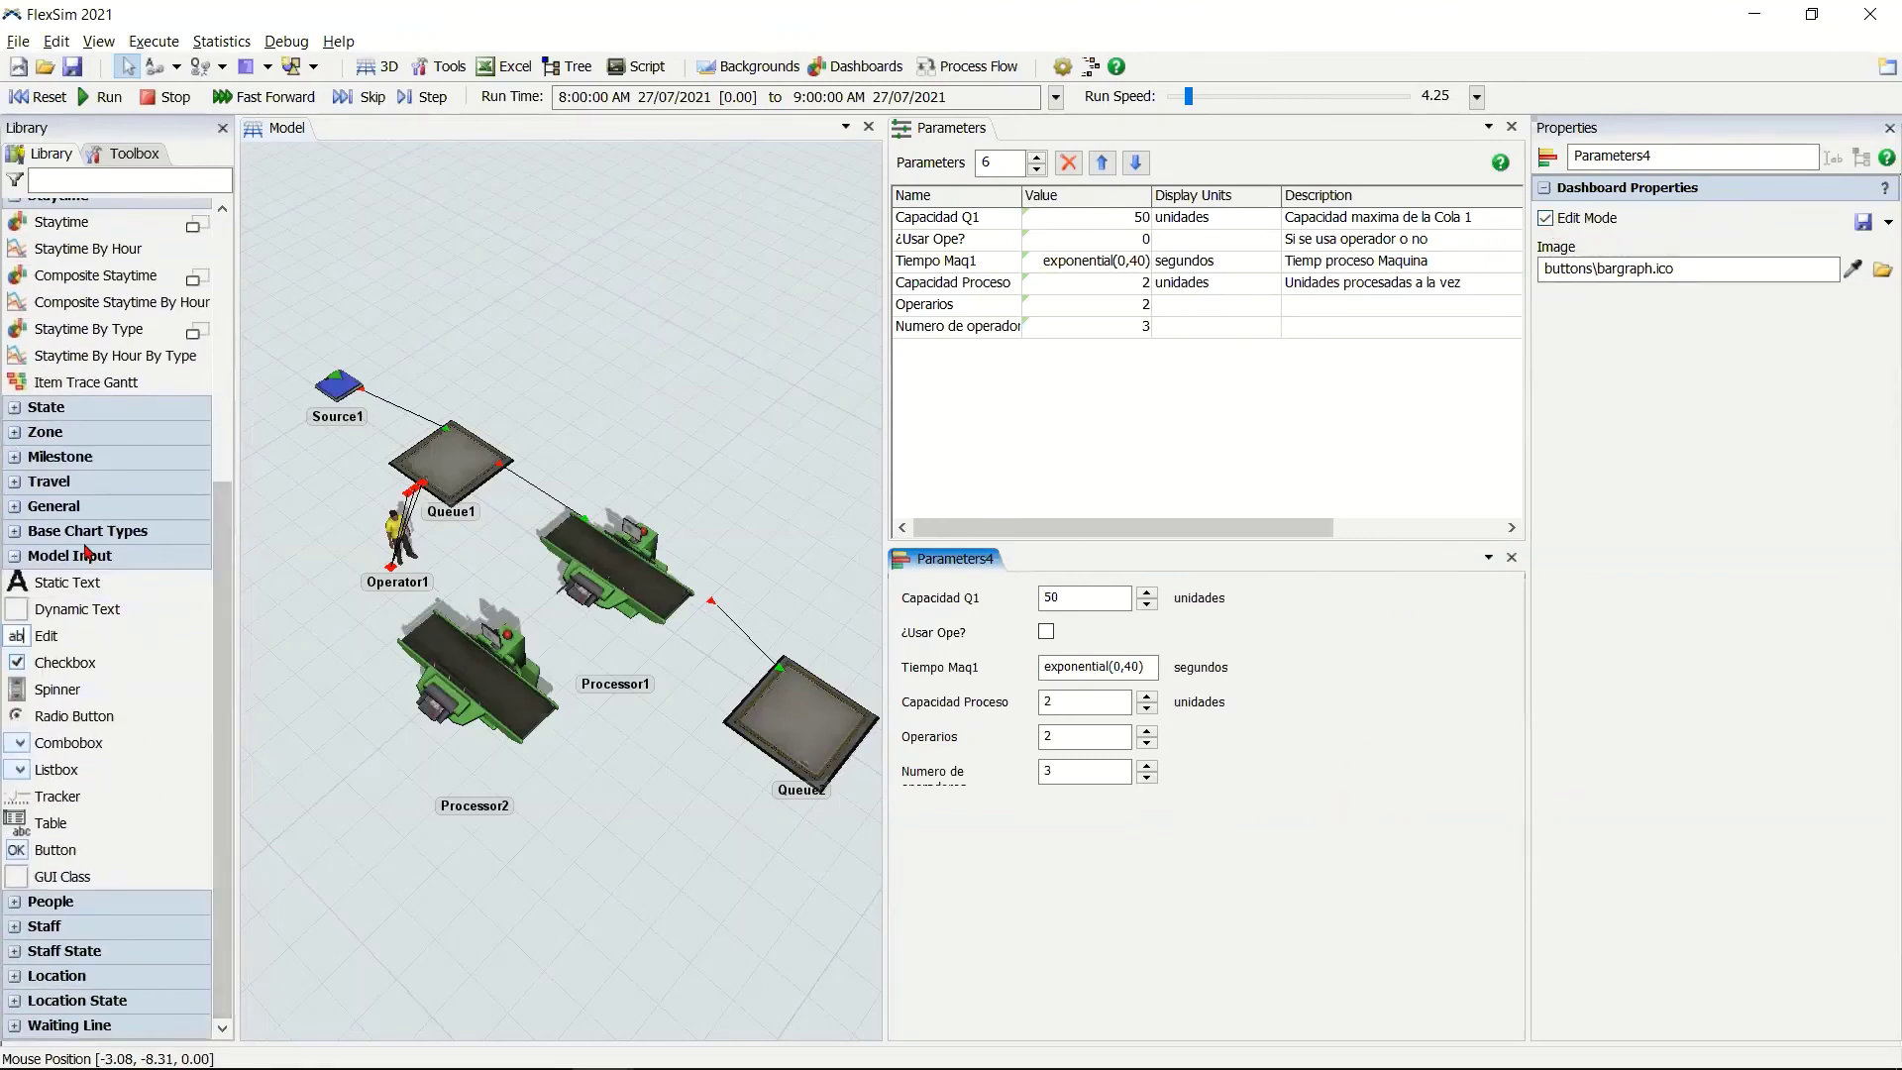
pyautogui.click(70, 495)
pyautogui.click(90, 400)
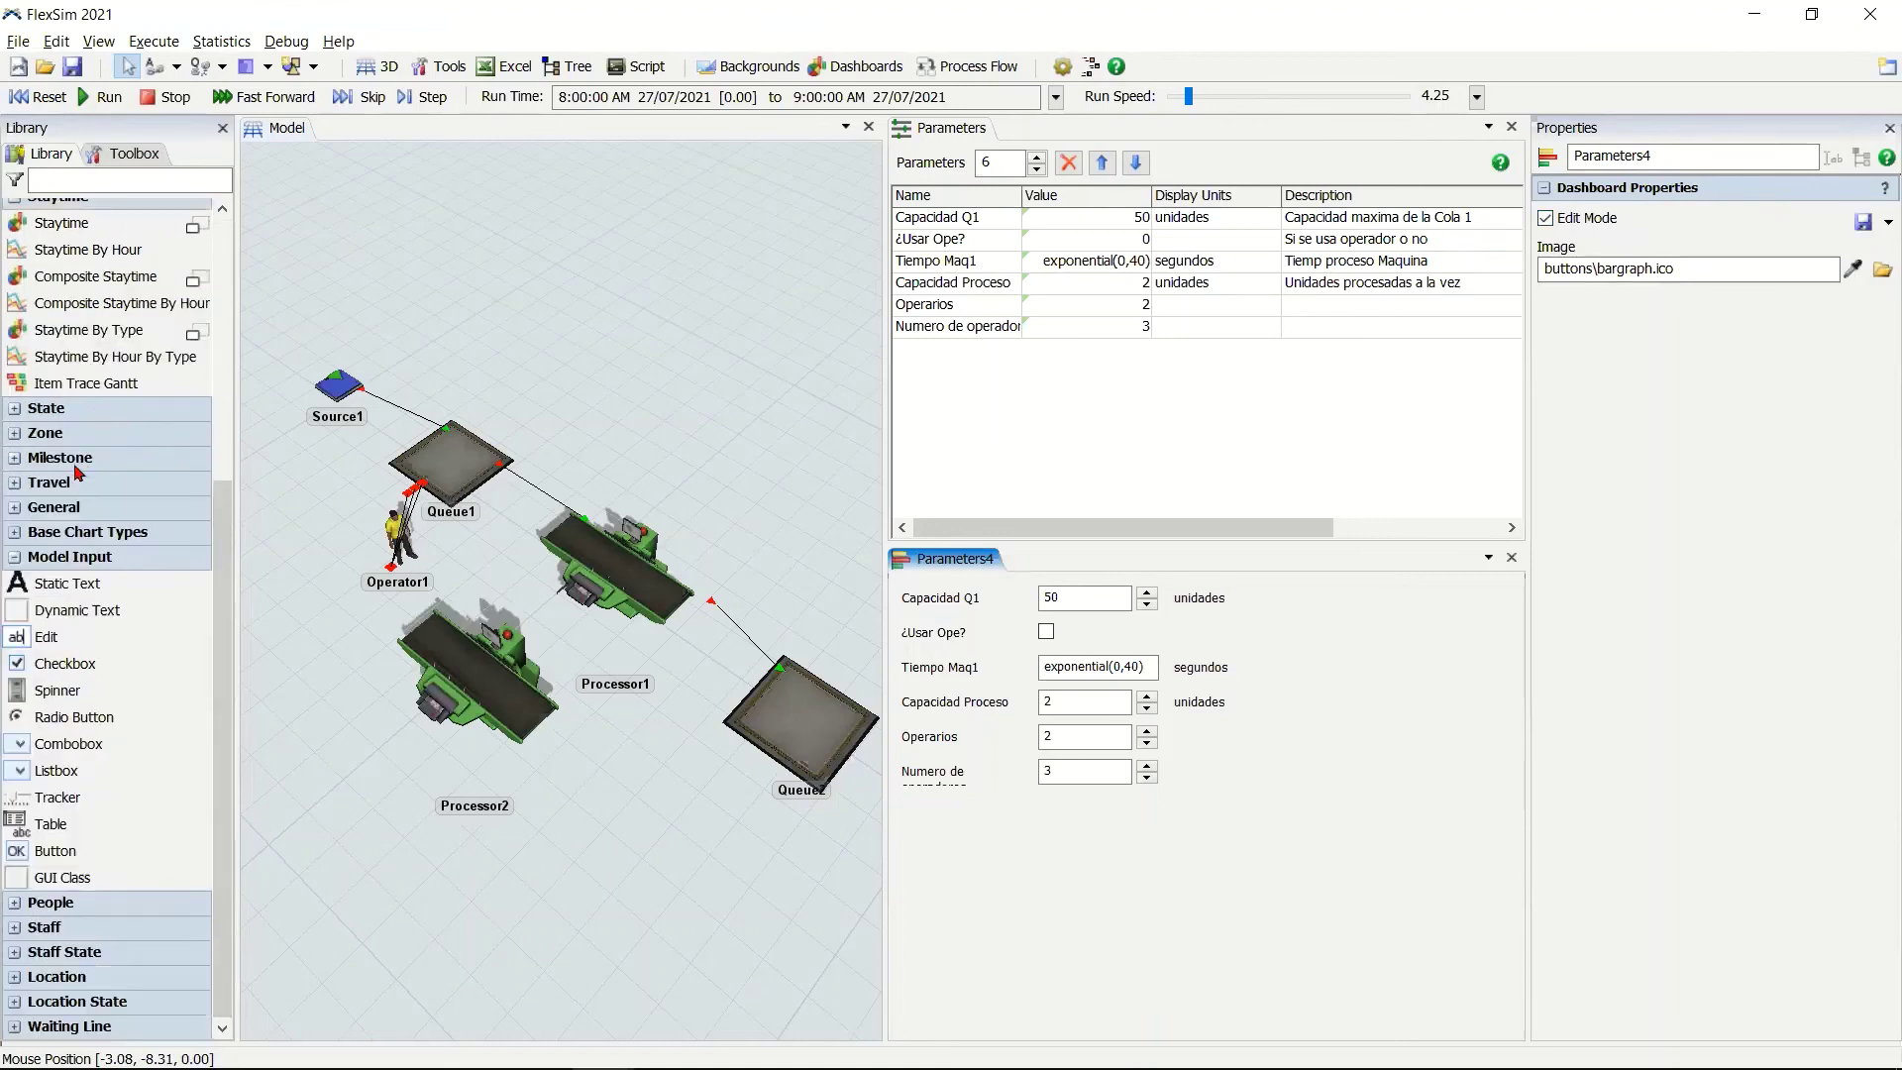
pyautogui.click(85, 582)
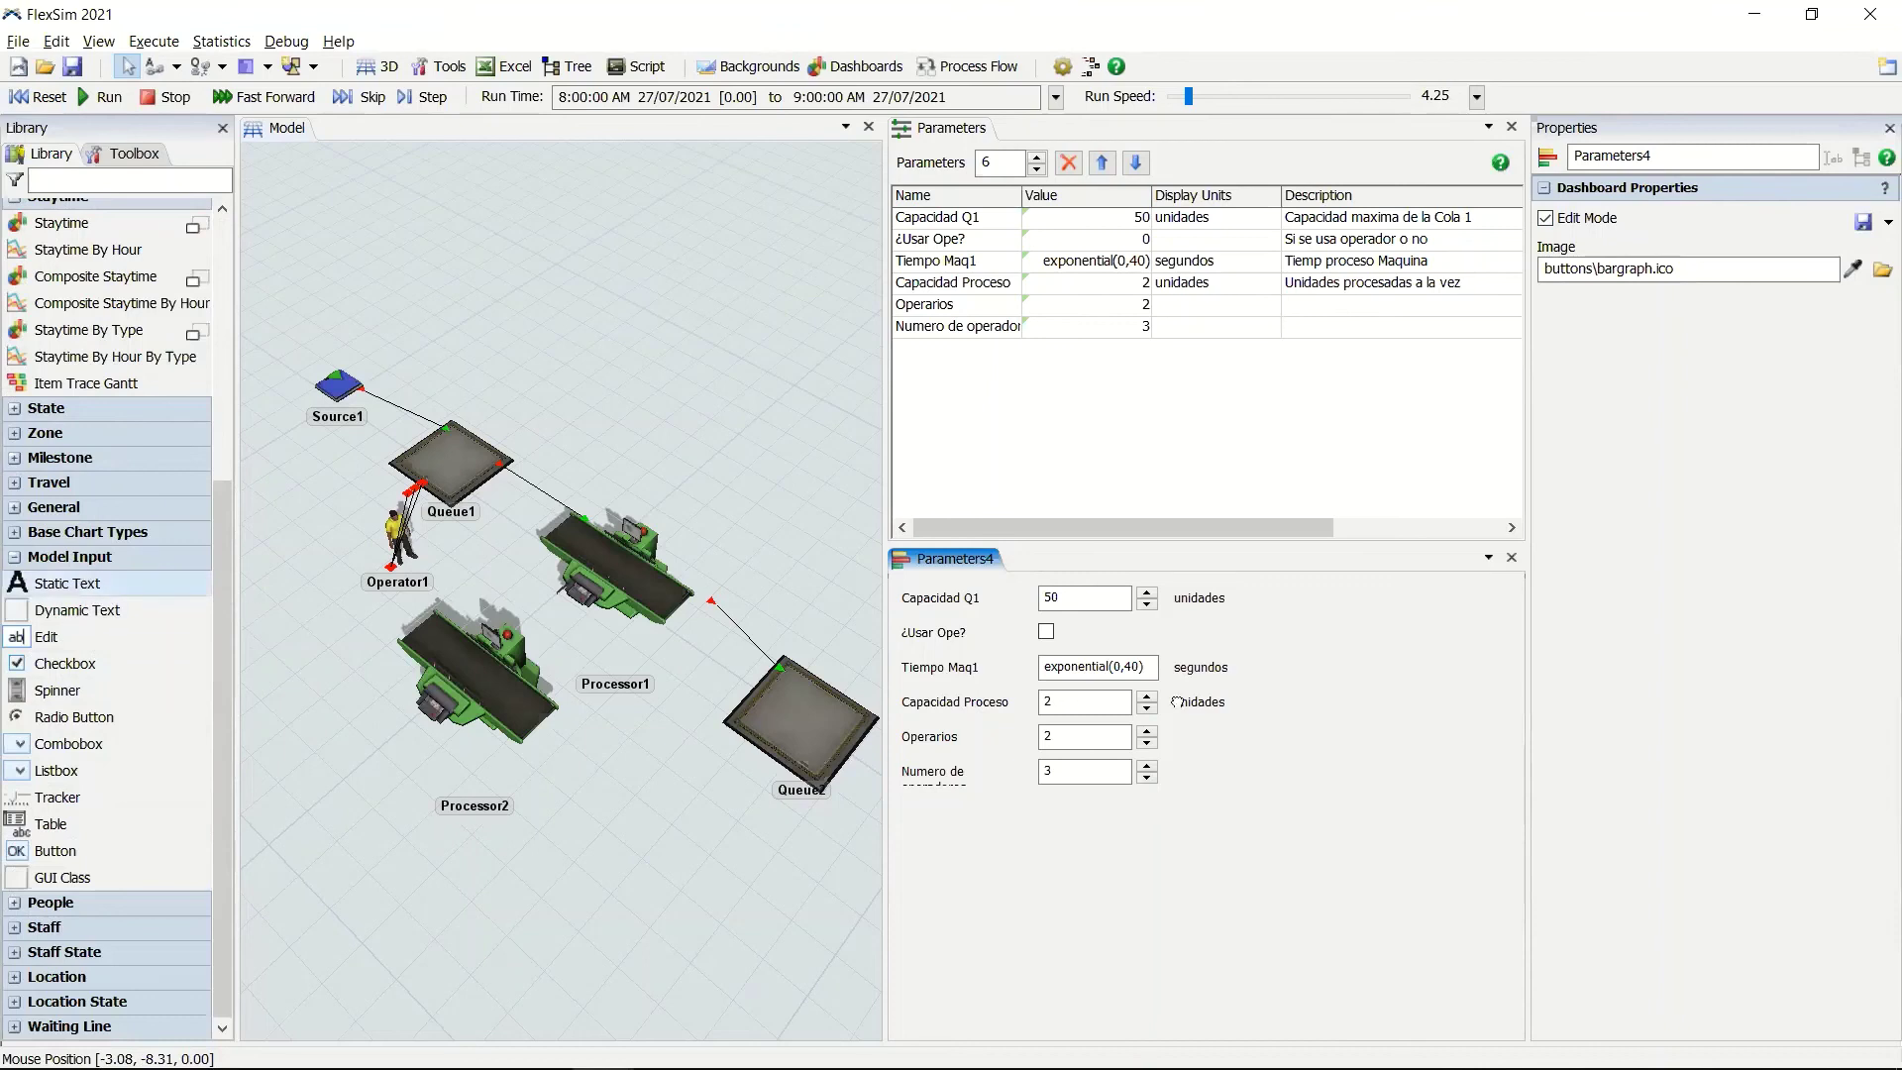
pyautogui.click(1007, 820)
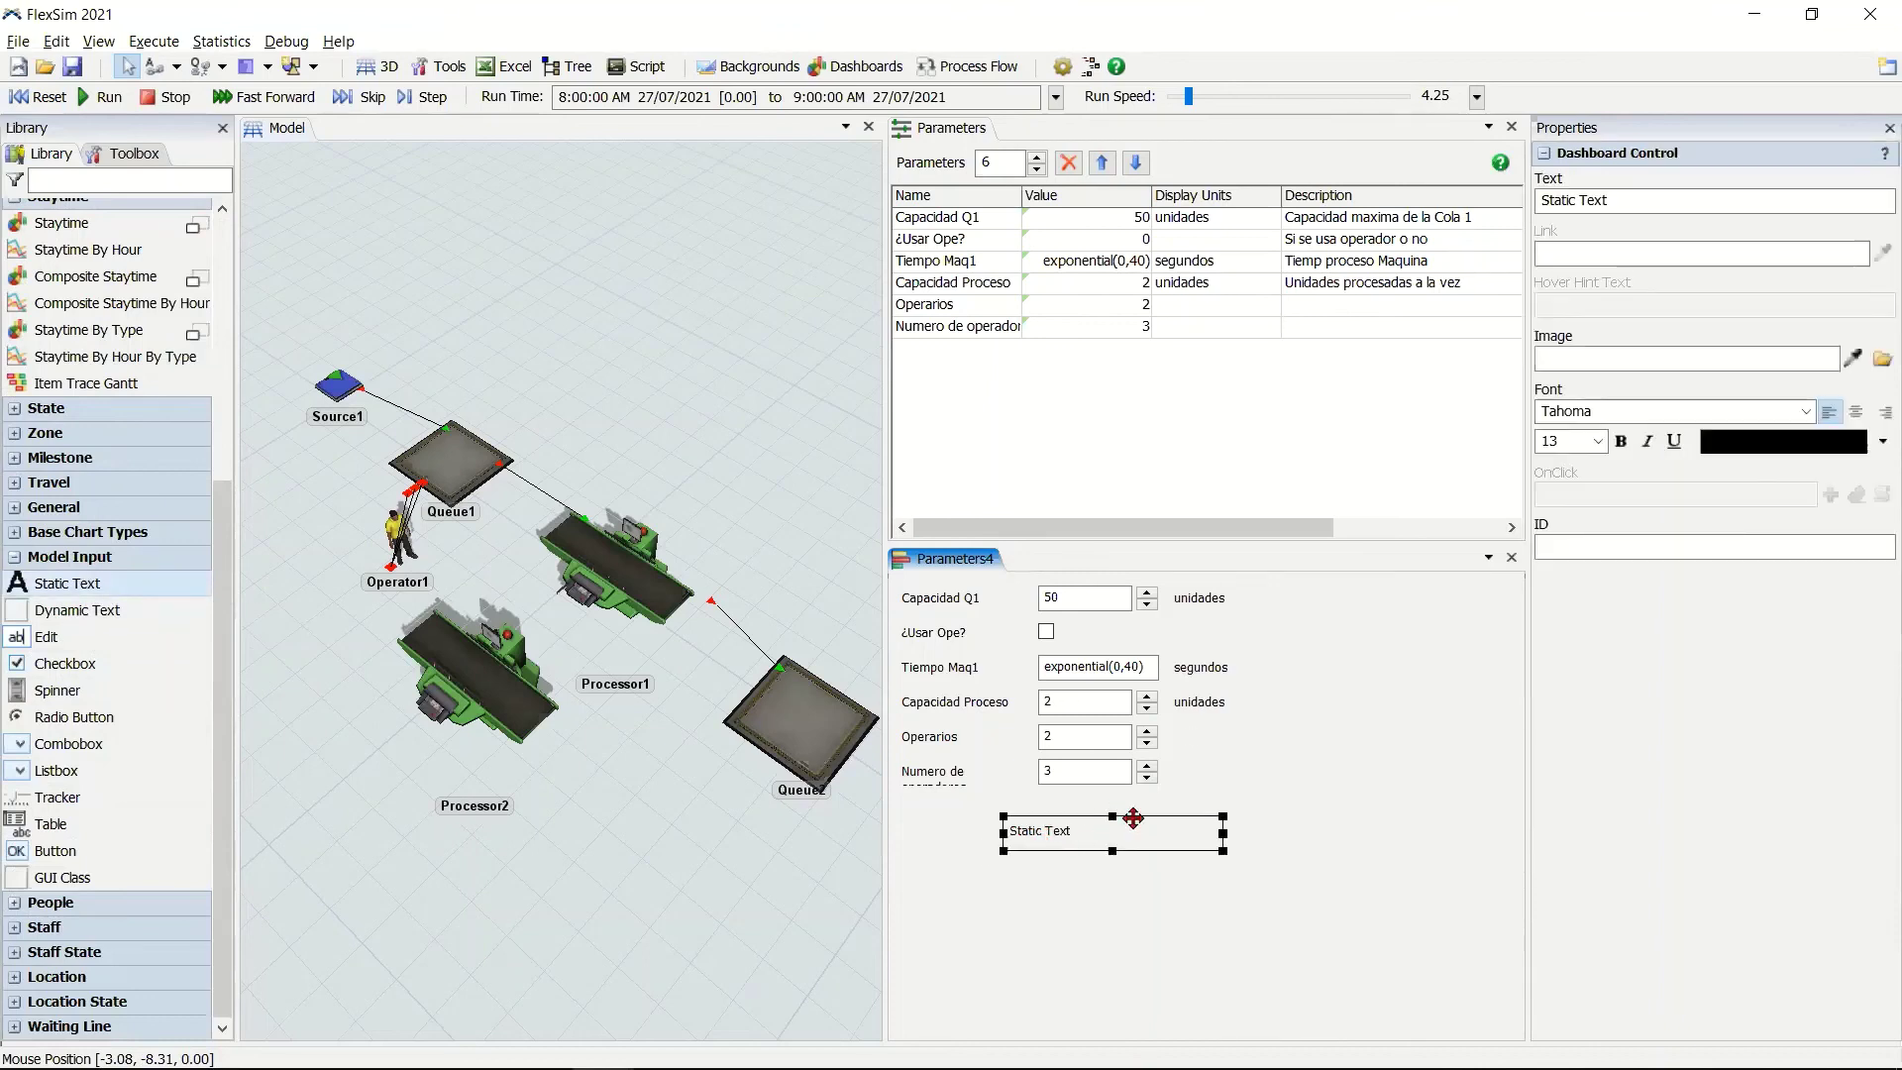
# Replace the Static Text control's wording with "Parametros".
pyautogui.click(1647, 200)
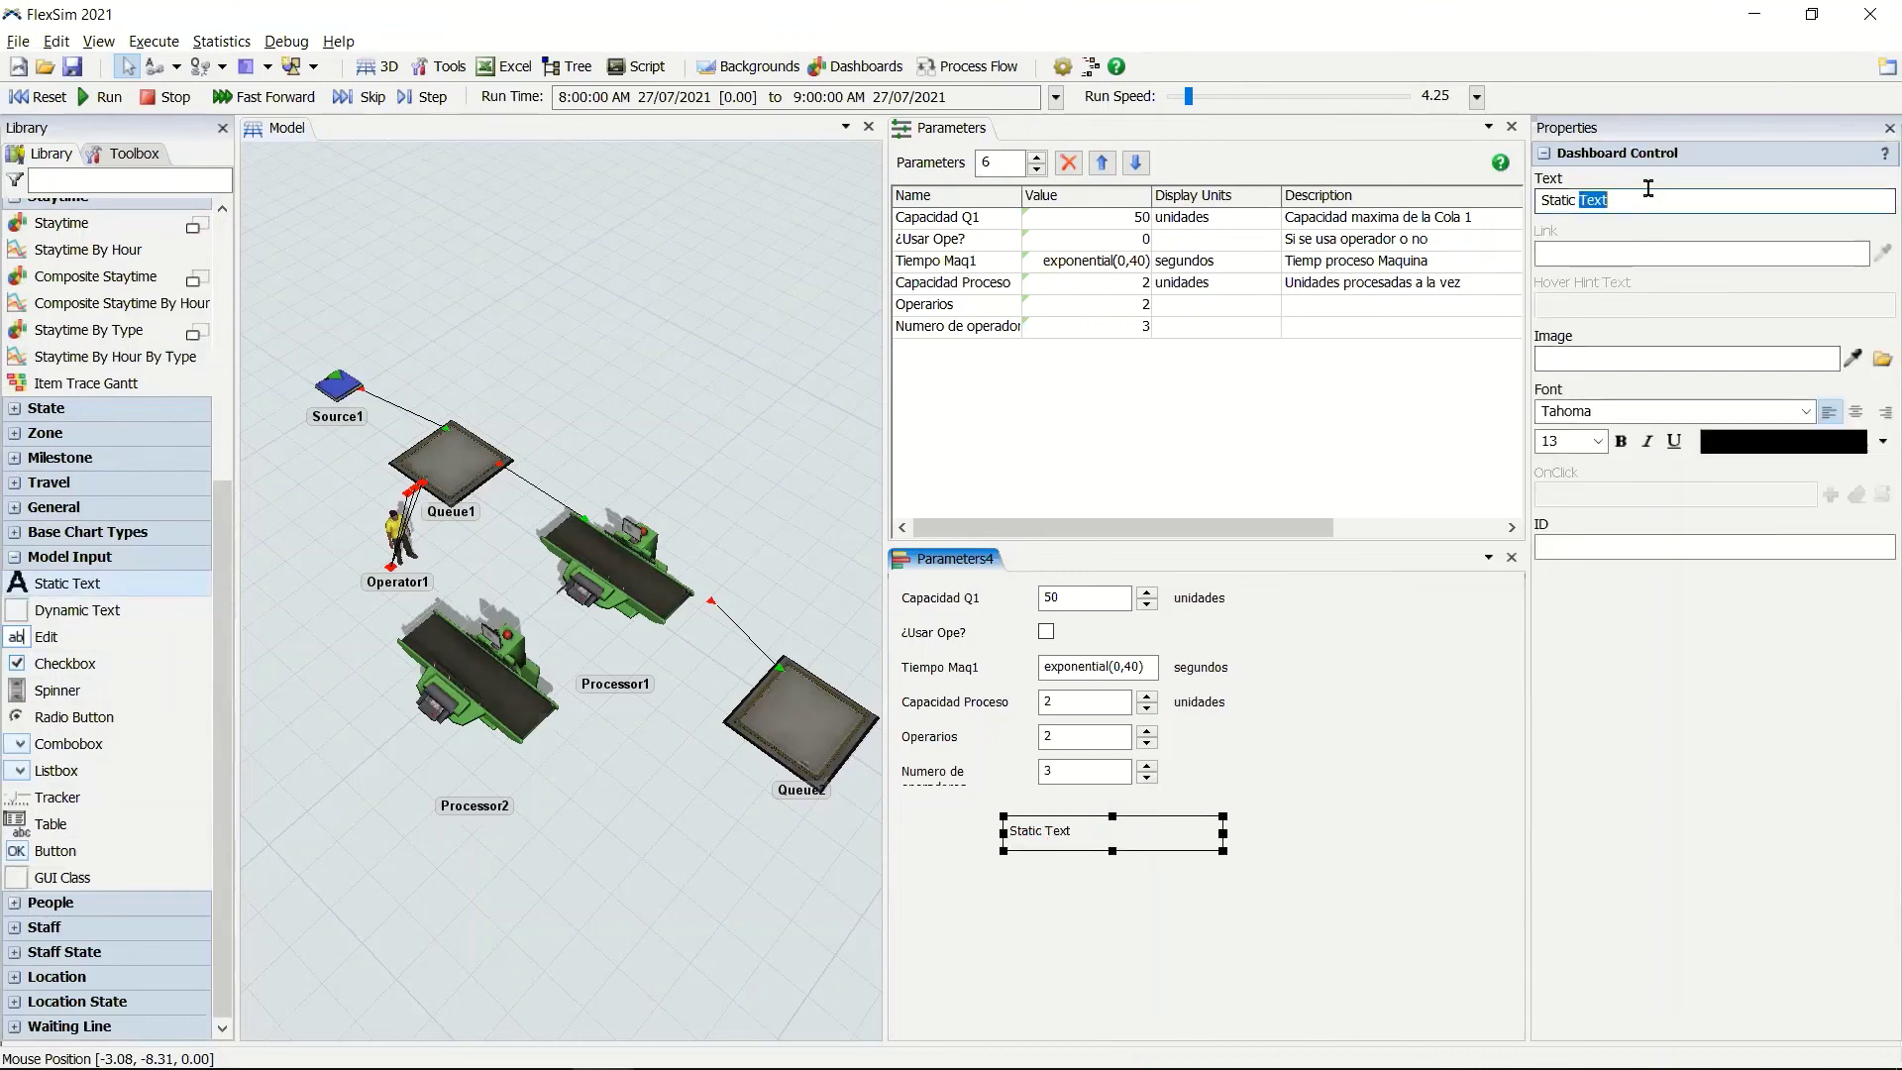
pyautogui.click(1654, 203)
pyautogui.press('BackSpace')
pyautogui.press('BackSpace')
pyautogui.press('BackSpace')
pyautogui.press('BackSpace')
pyautogui.press('BackSpace')
pyautogui.press('BackSpace')
pyautogui.press('BackSpace')
pyautogui.press('BackSpace')
pyautogui.press('BackSpace')
pyautogui.press('BackSpace')
# Set the Parametros text's font size to 48 and enlarge its box to fit the whole word.
pyautogui.click(1597, 441)
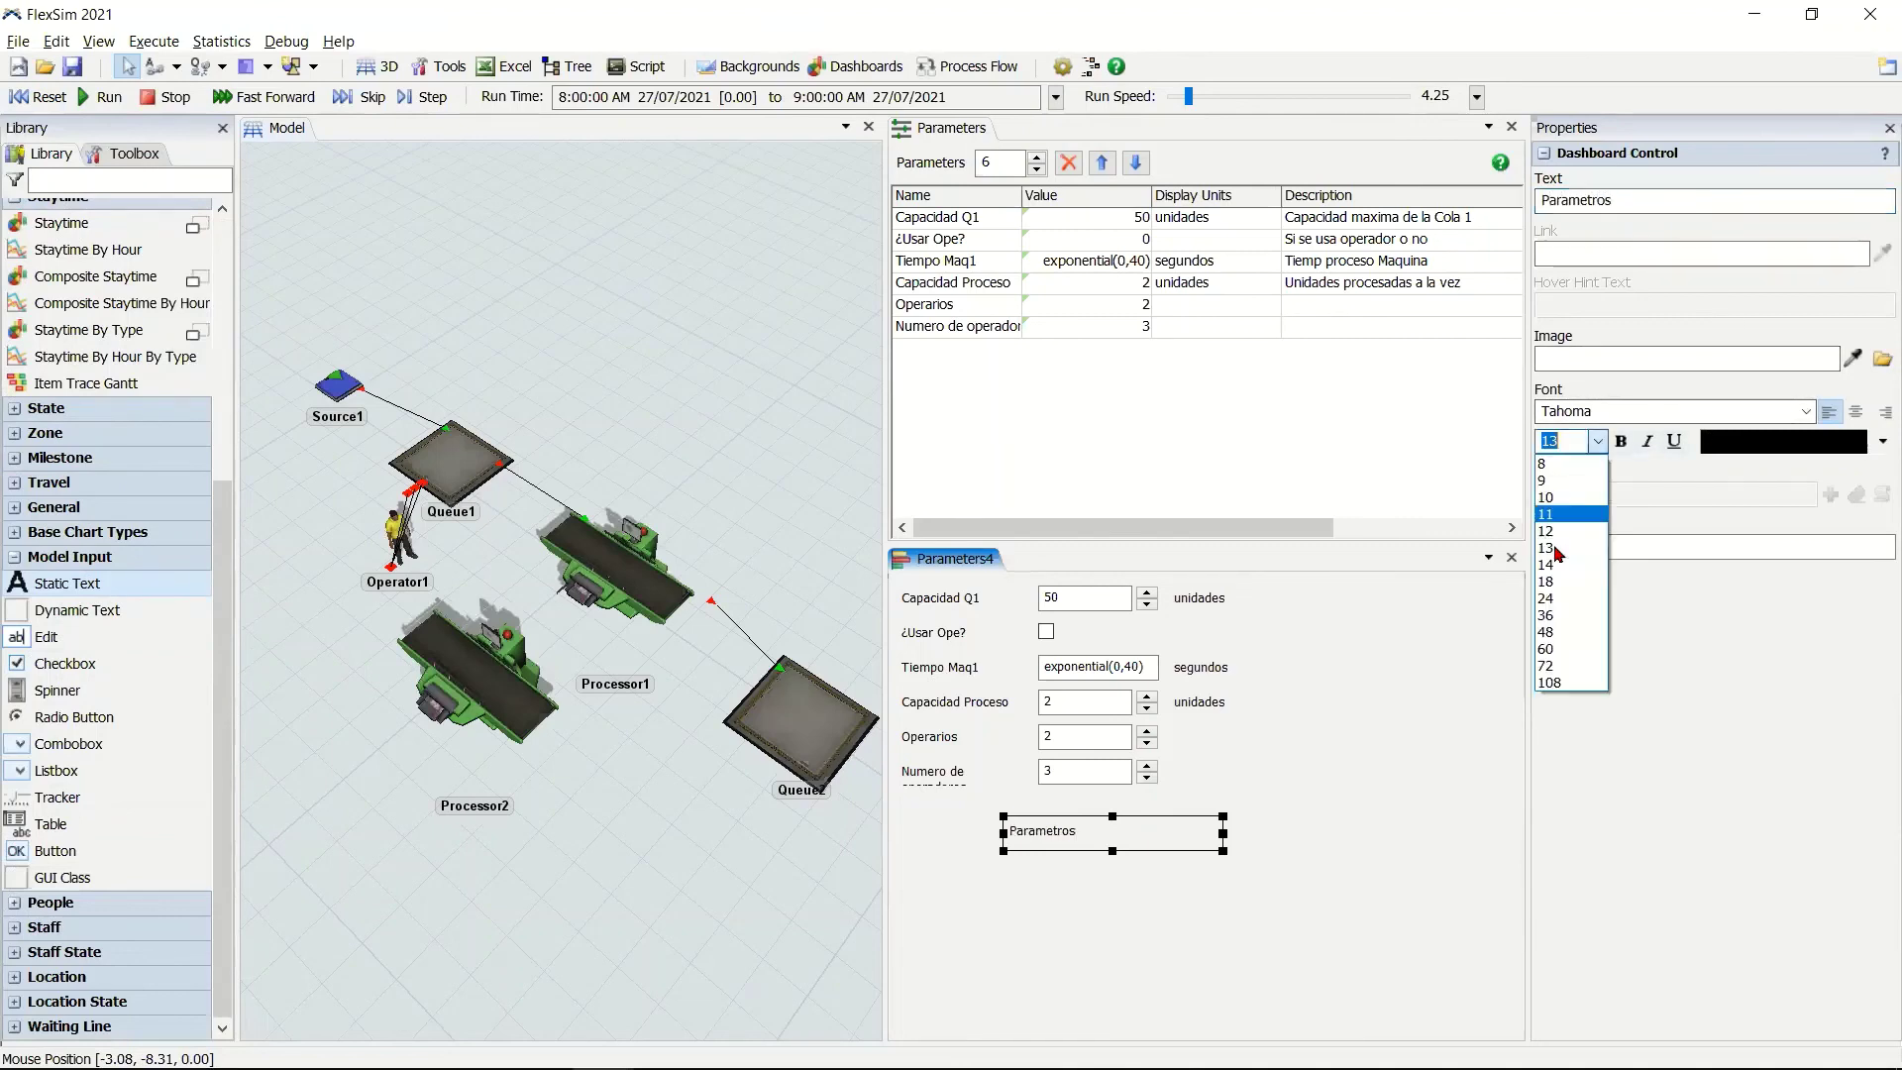
pyautogui.click(1550, 632)
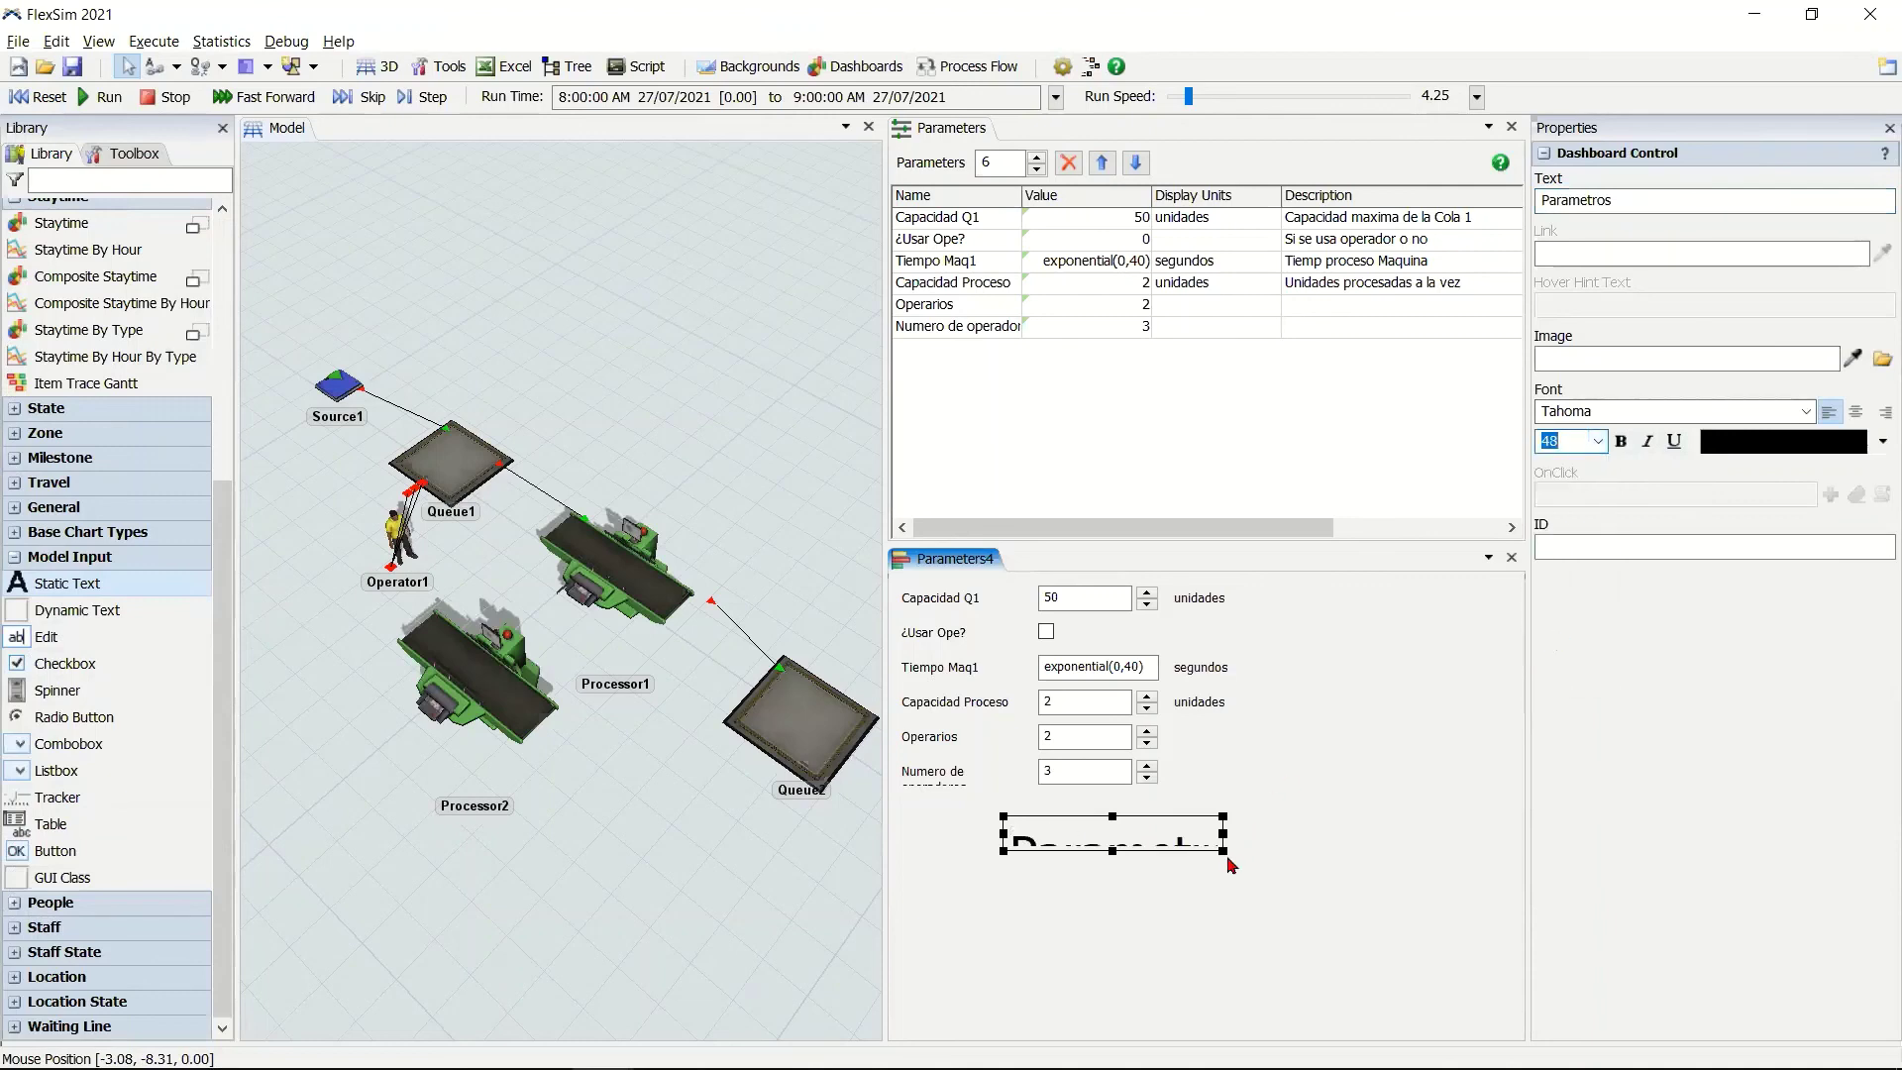
pyautogui.moveTo(1226, 862); pyautogui.dragTo(1275, 906)
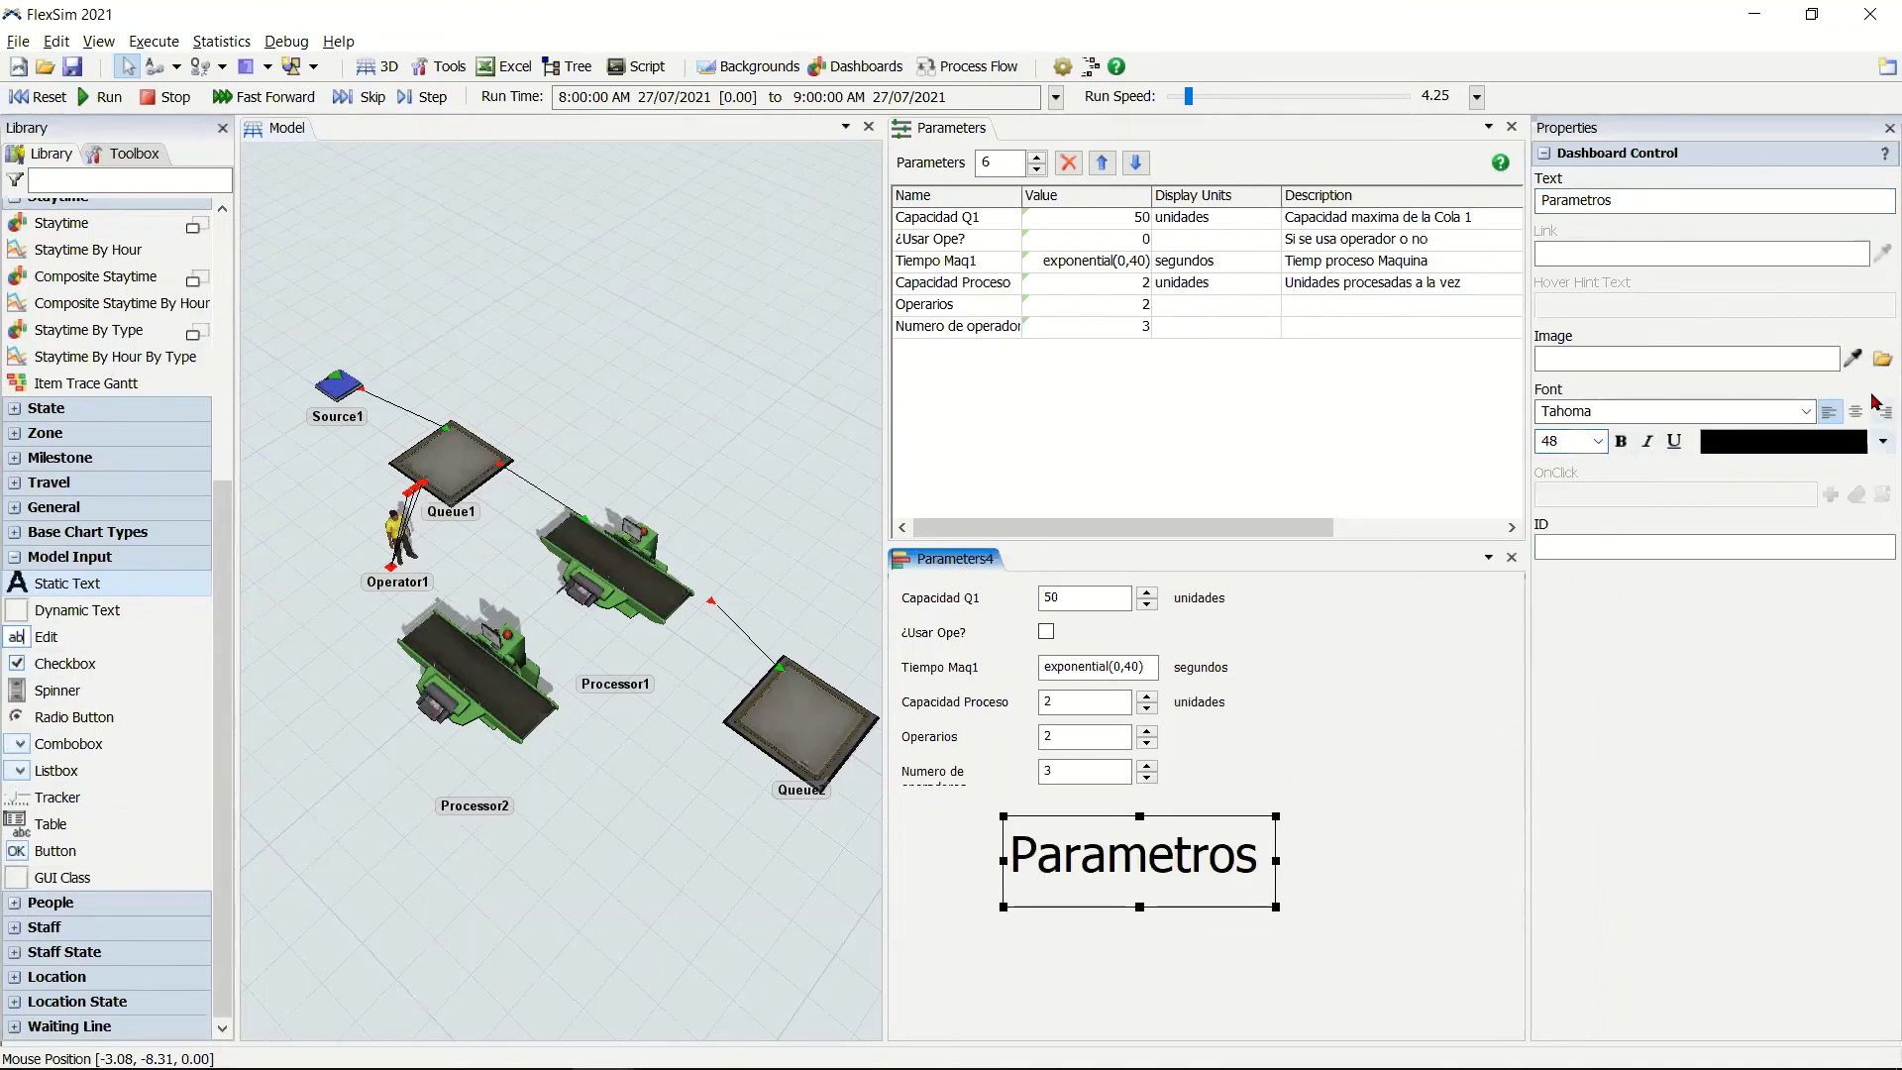
# Centre and bold the Parametros text and widen its box until the whole word fits.
pyautogui.click(1855, 411)
pyautogui.click(1620, 440)
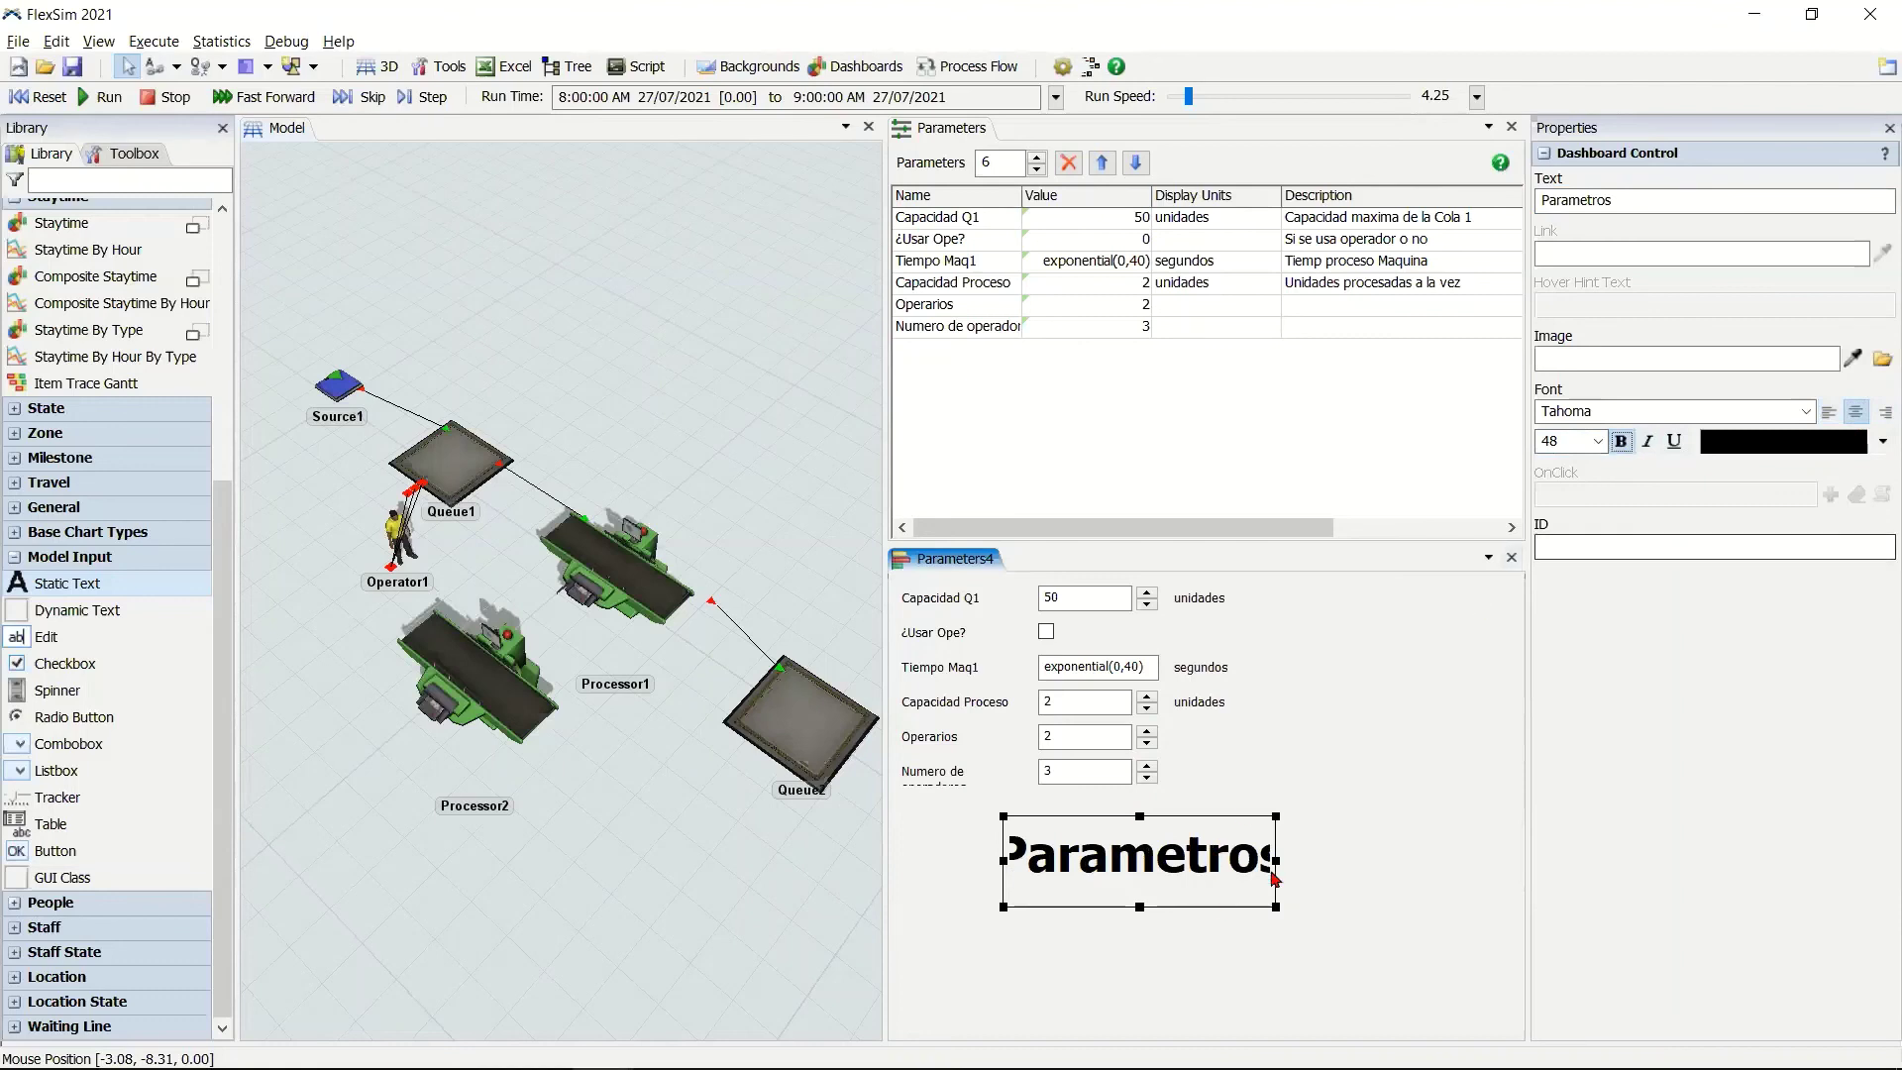
pyautogui.moveTo(1284, 861); pyautogui.dragTo(1353, 861)
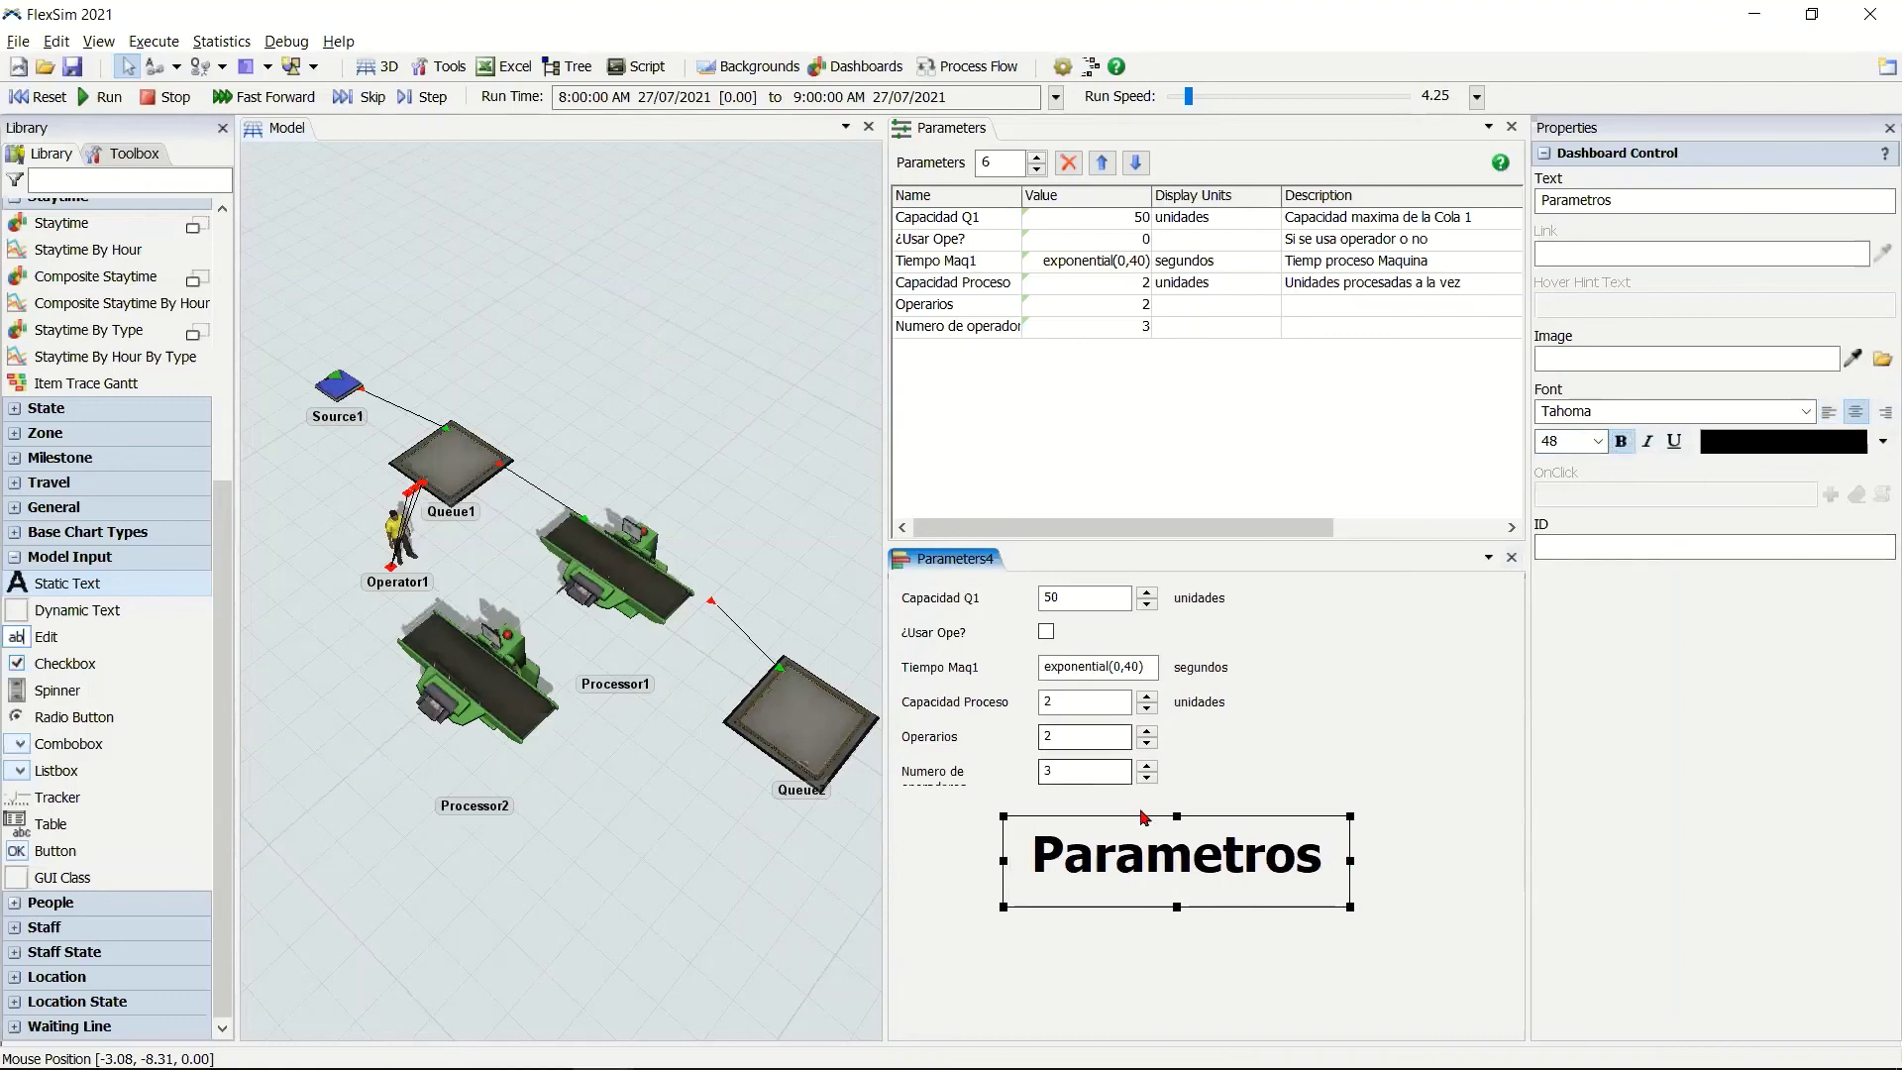
# Move the Parametros title to the foot of the dashboard and the Numero de operadores label out of its row to the right.
pyautogui.moveTo(1149, 850); pyautogui.dragTo(1152, 891)
pyautogui.click(979, 772)
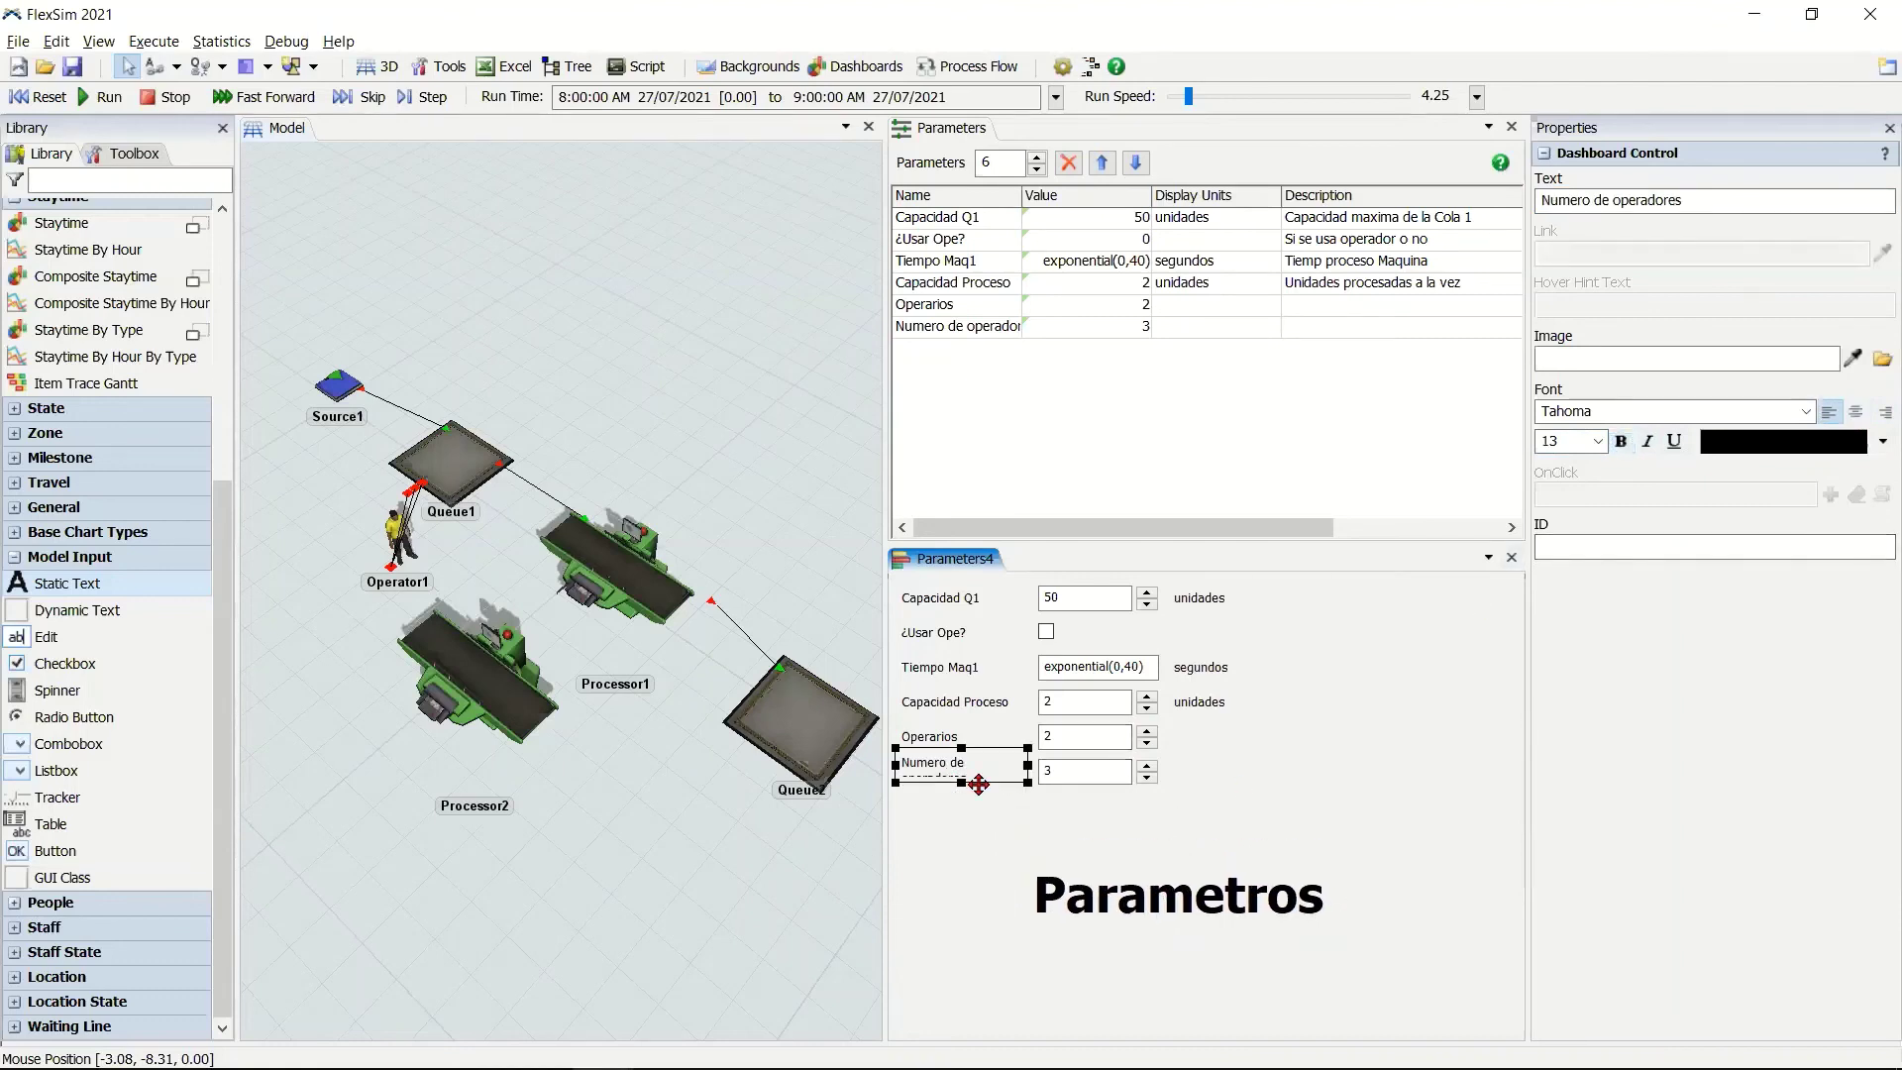
pyautogui.moveTo(978, 782); pyautogui.dragTo(1322, 802)
pyautogui.click(1287, 941)
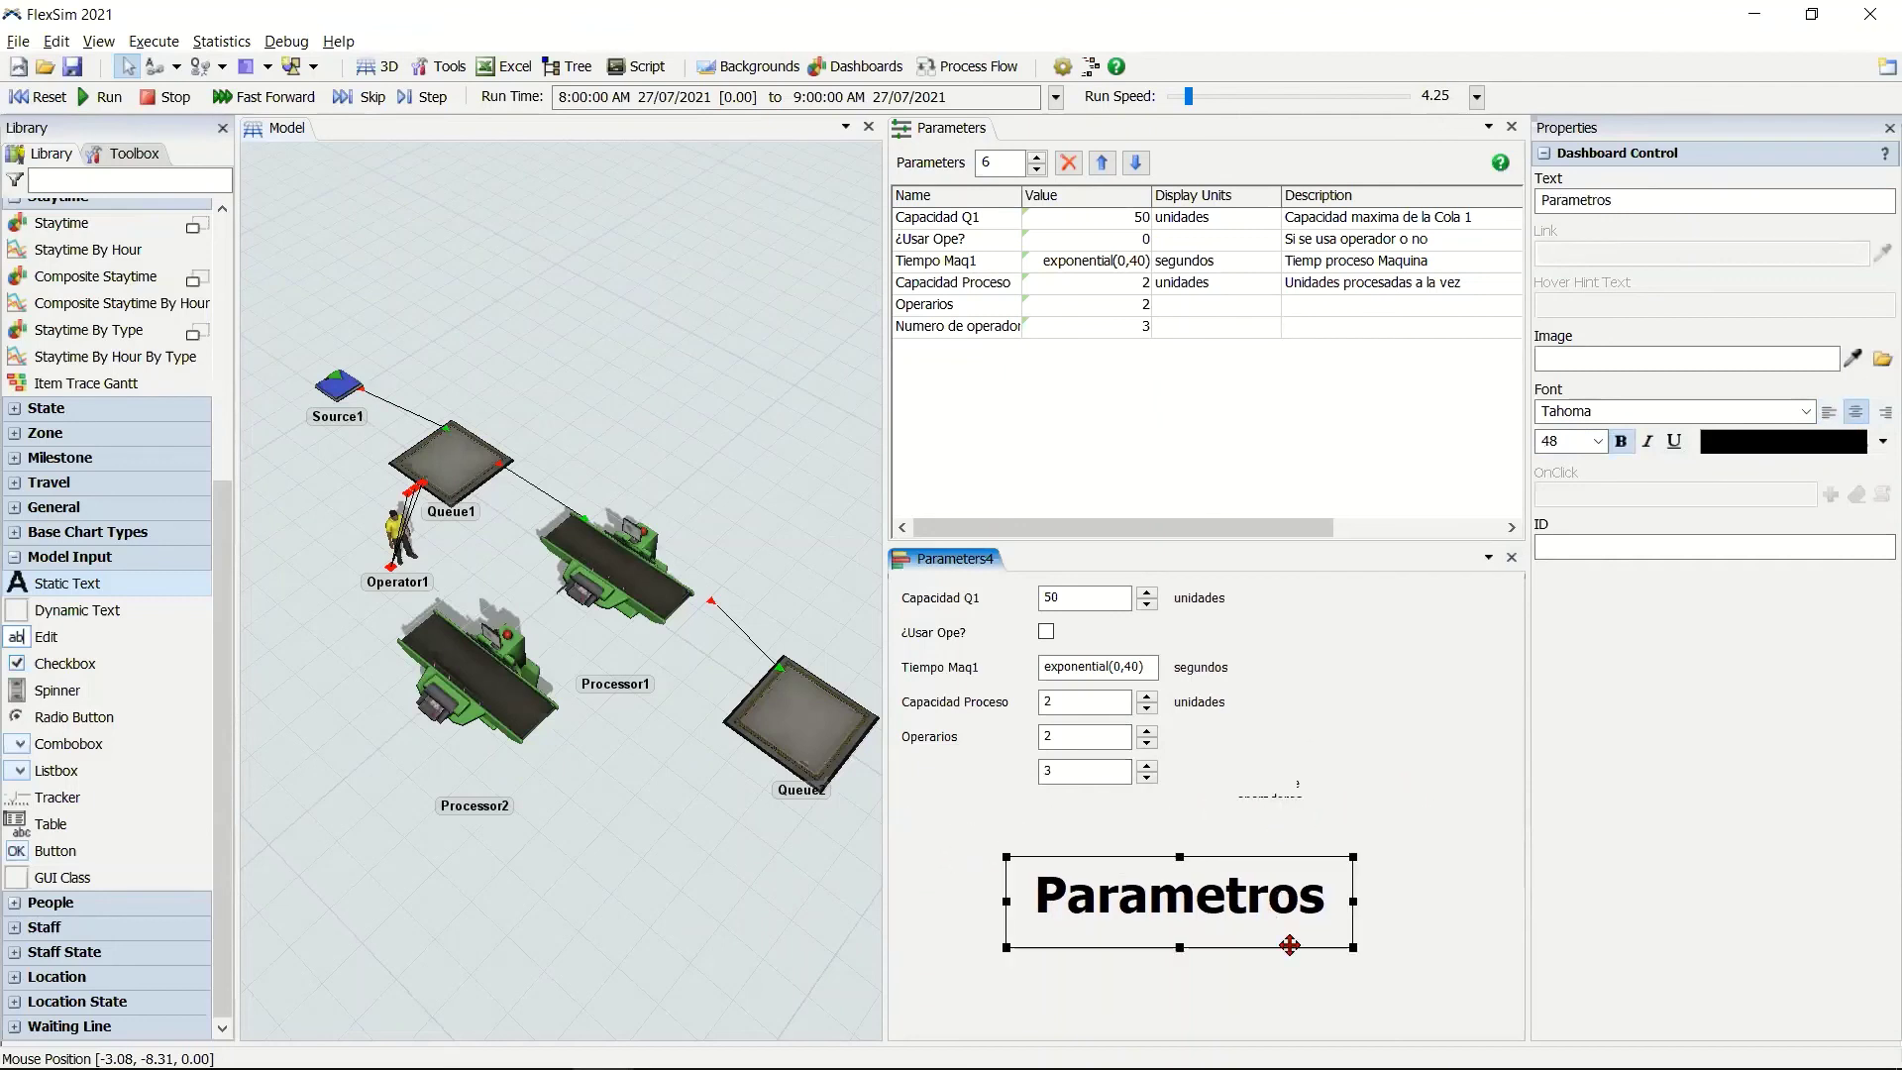
pyautogui.moveTo(1298, 946); pyautogui.dragTo(1311, 1024)
# Move the empty units label aside, then widen the Numero de operadores label to one line and place it below the Operarios row.
pyautogui.click(1279, 779)
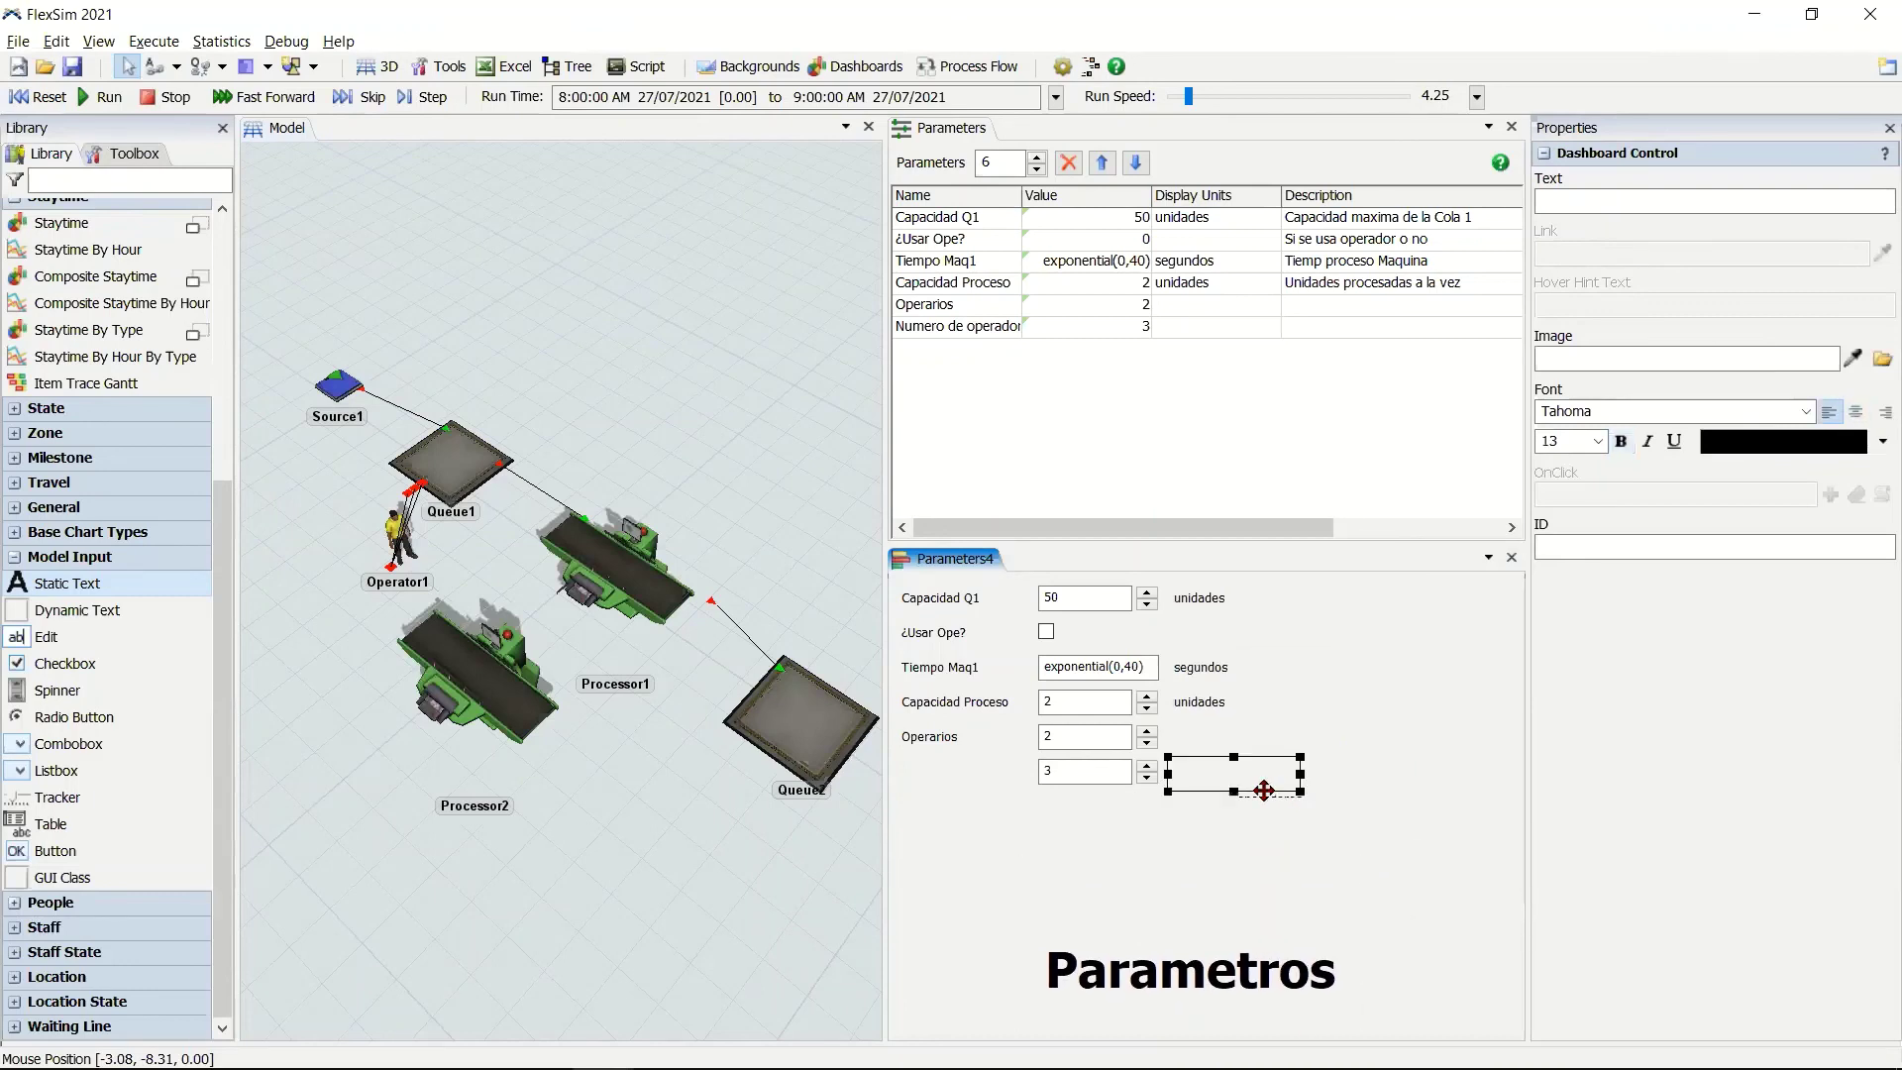
pyautogui.moveTo(1266, 792); pyautogui.dragTo(1267, 849)
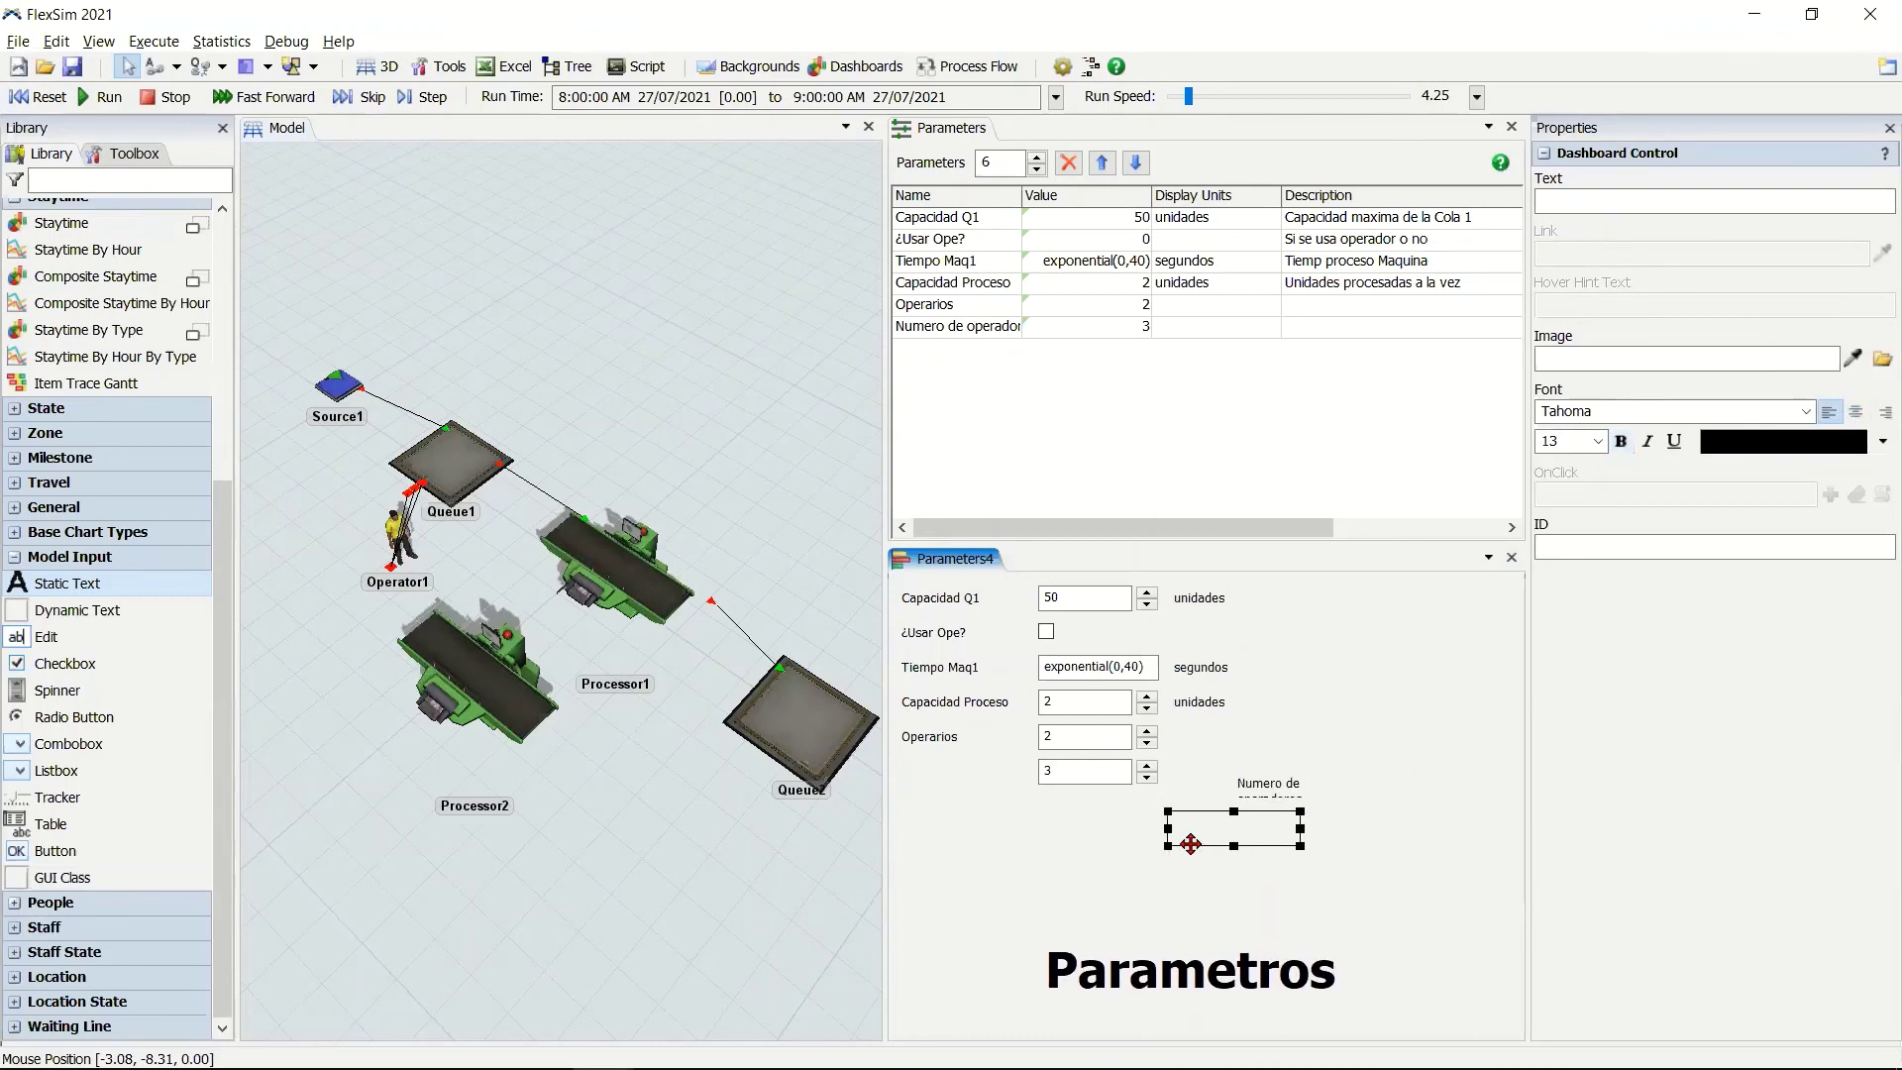
pyautogui.click(1294, 787)
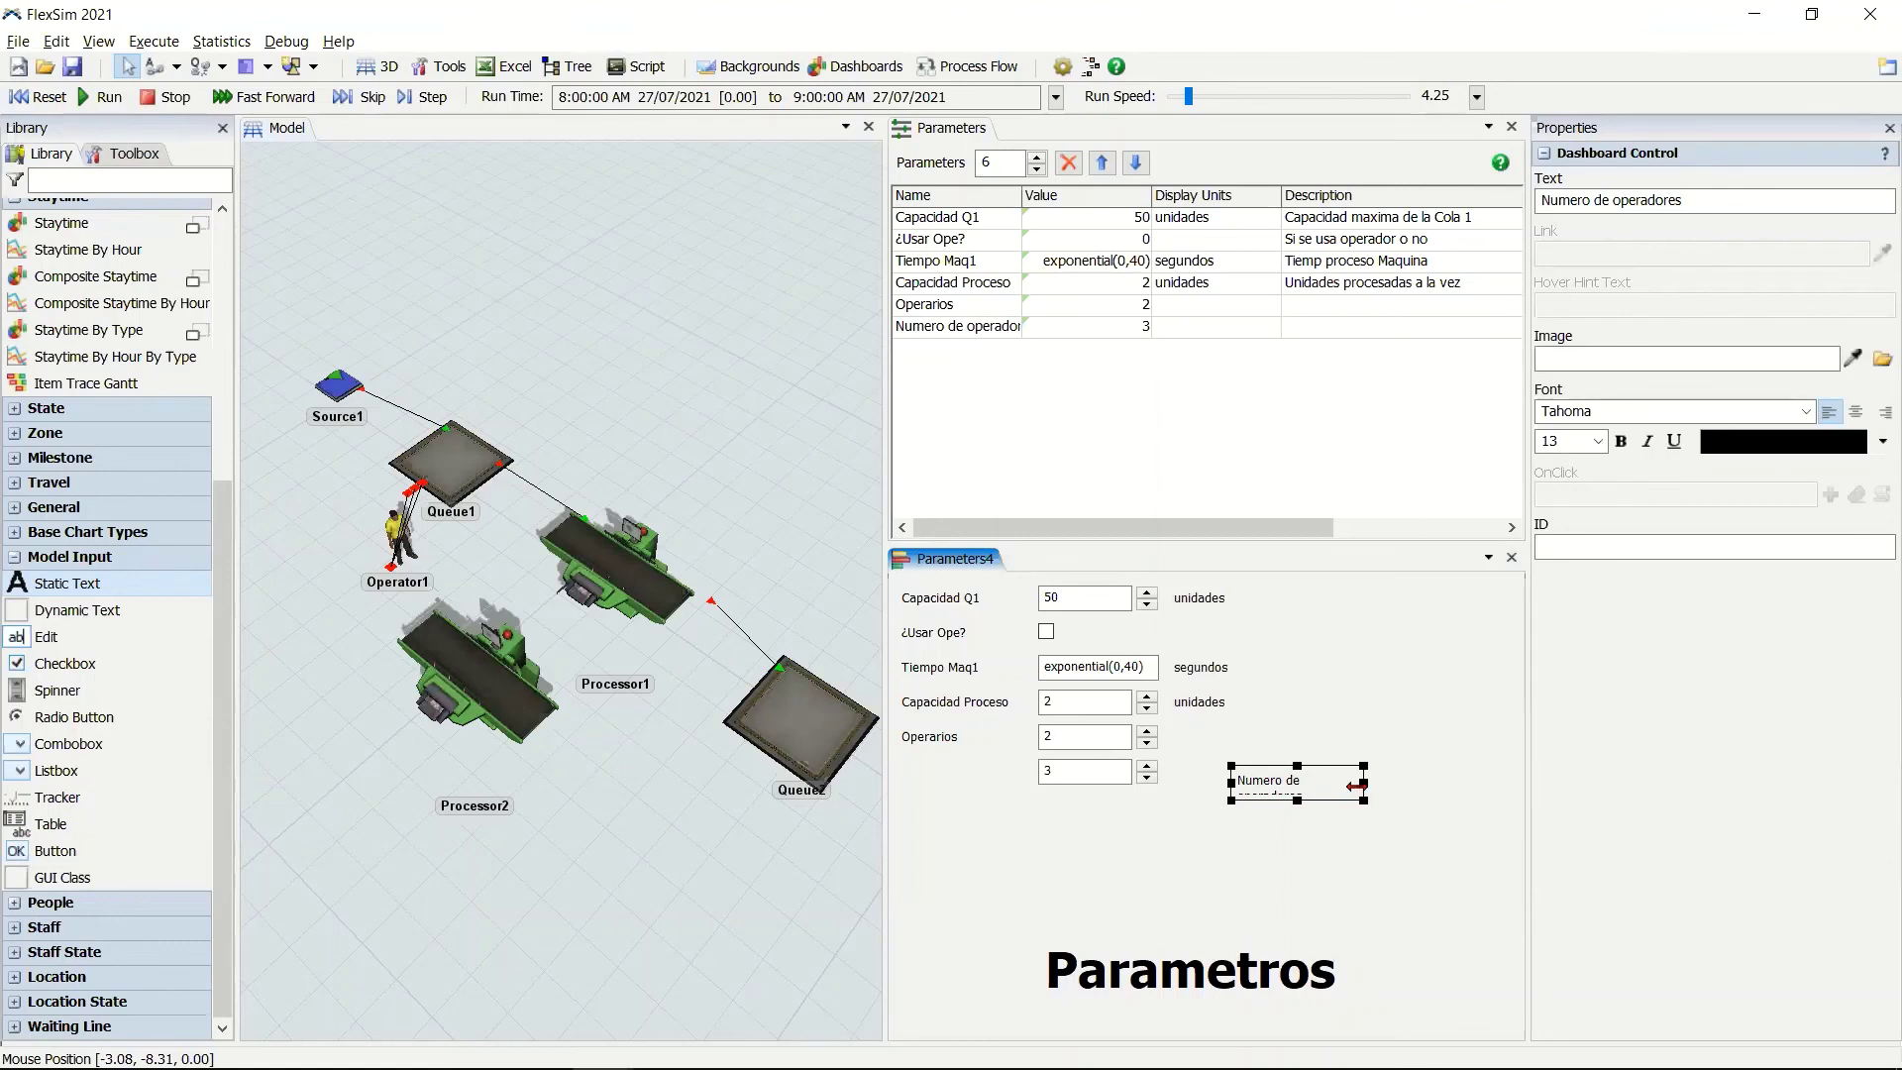
pyautogui.moveTo(1363, 785); pyautogui.dragTo(1038, 879)
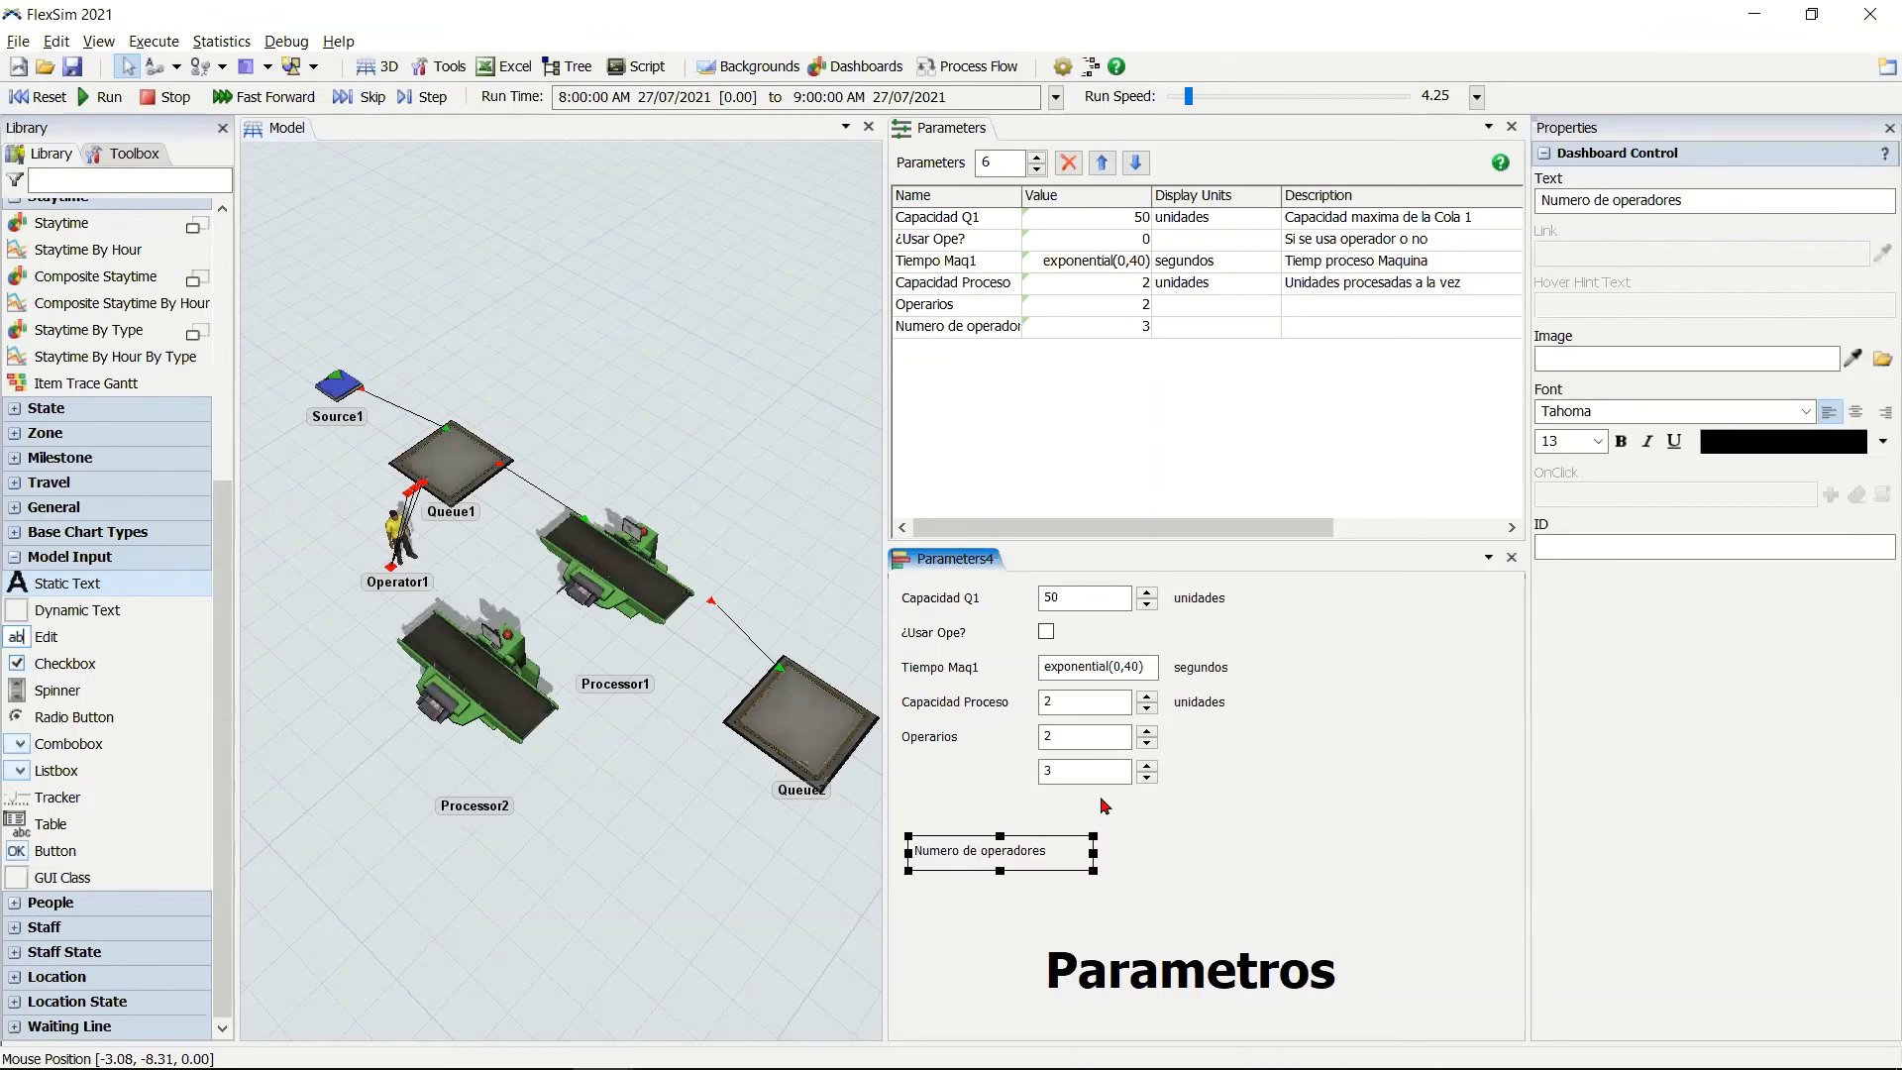
# Move the Numero de operadores value field and its spinner beside the relocated label.
pyautogui.click(1106, 806)
pyautogui.click(1115, 787)
pyautogui.moveTo(1119, 798); pyautogui.dragTo(1146, 870)
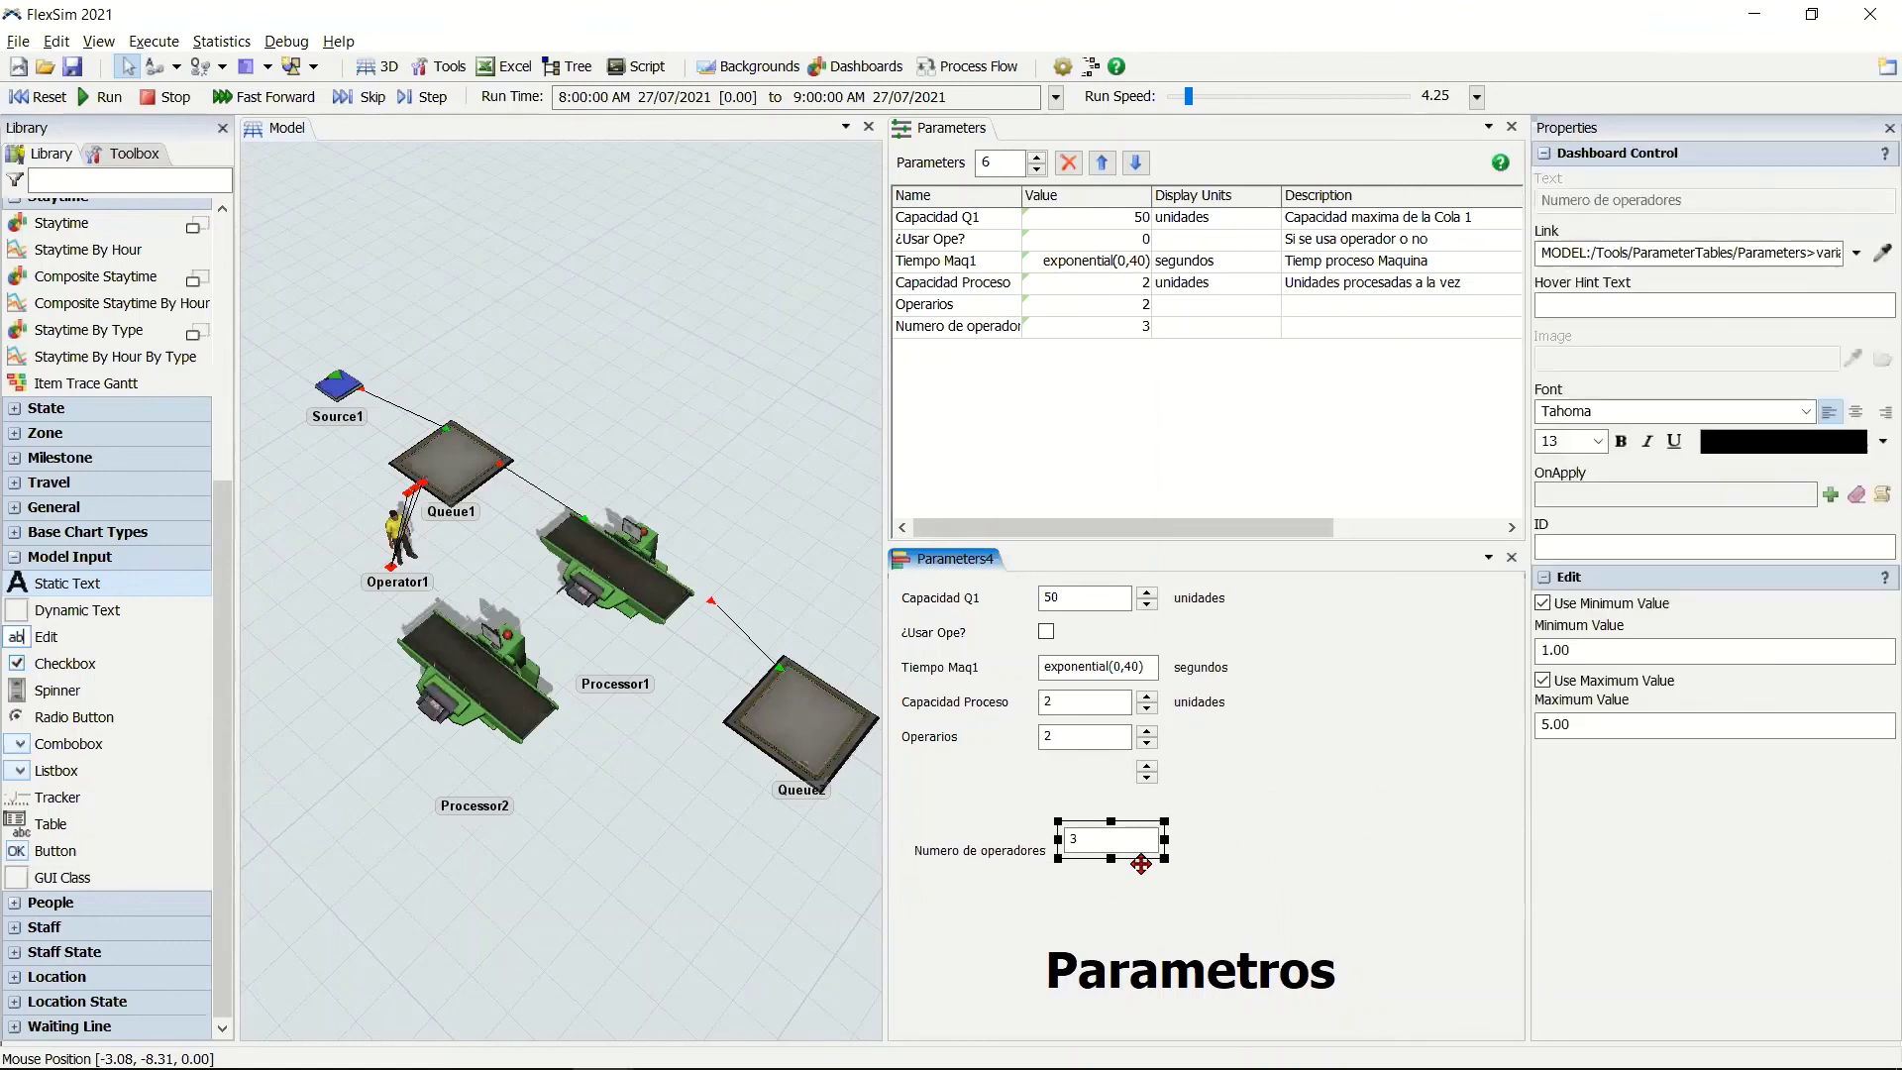
pyautogui.click(1153, 783)
pyautogui.moveTo(1154, 790); pyautogui.dragTo(1193, 862)
pyautogui.click(1384, 597)
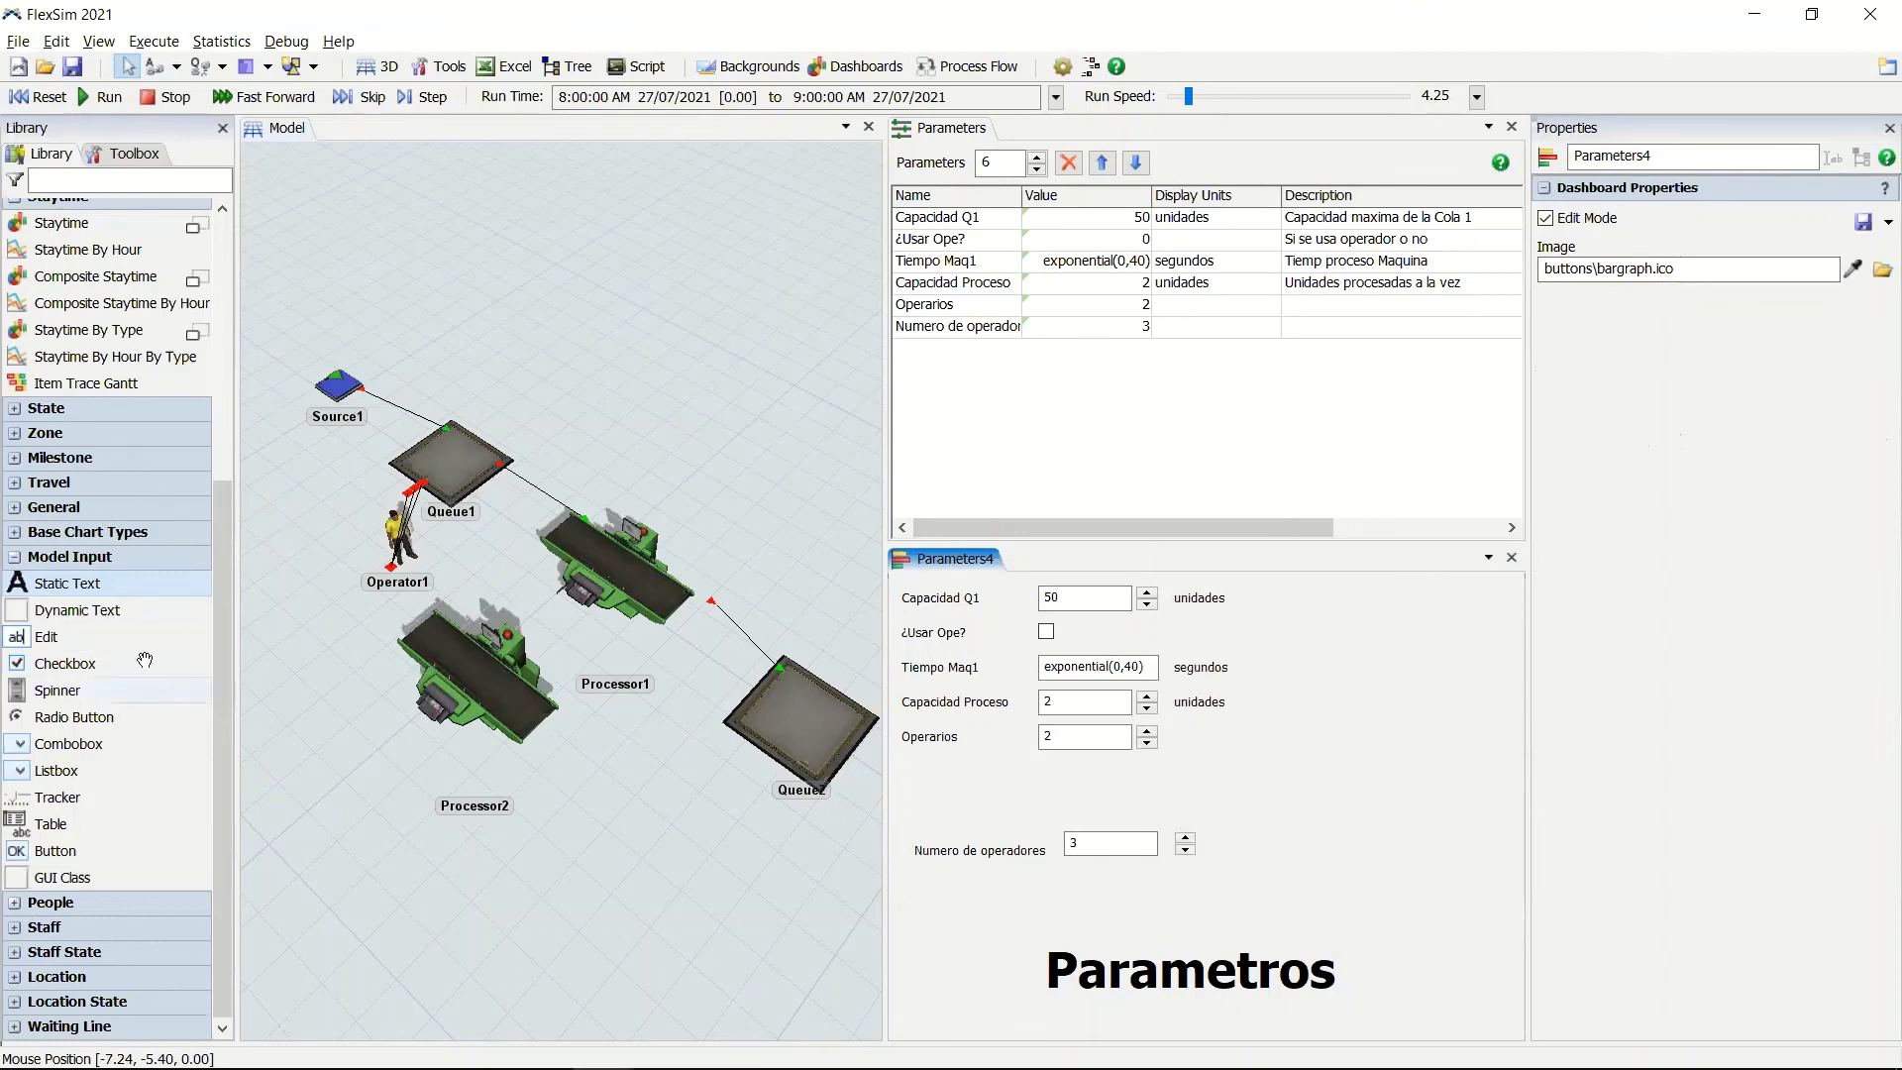
# Add a Date and Time Display to the right of the parameter fields, with a custom format and empty date format, and shrink it.
pyautogui.click(51, 510)
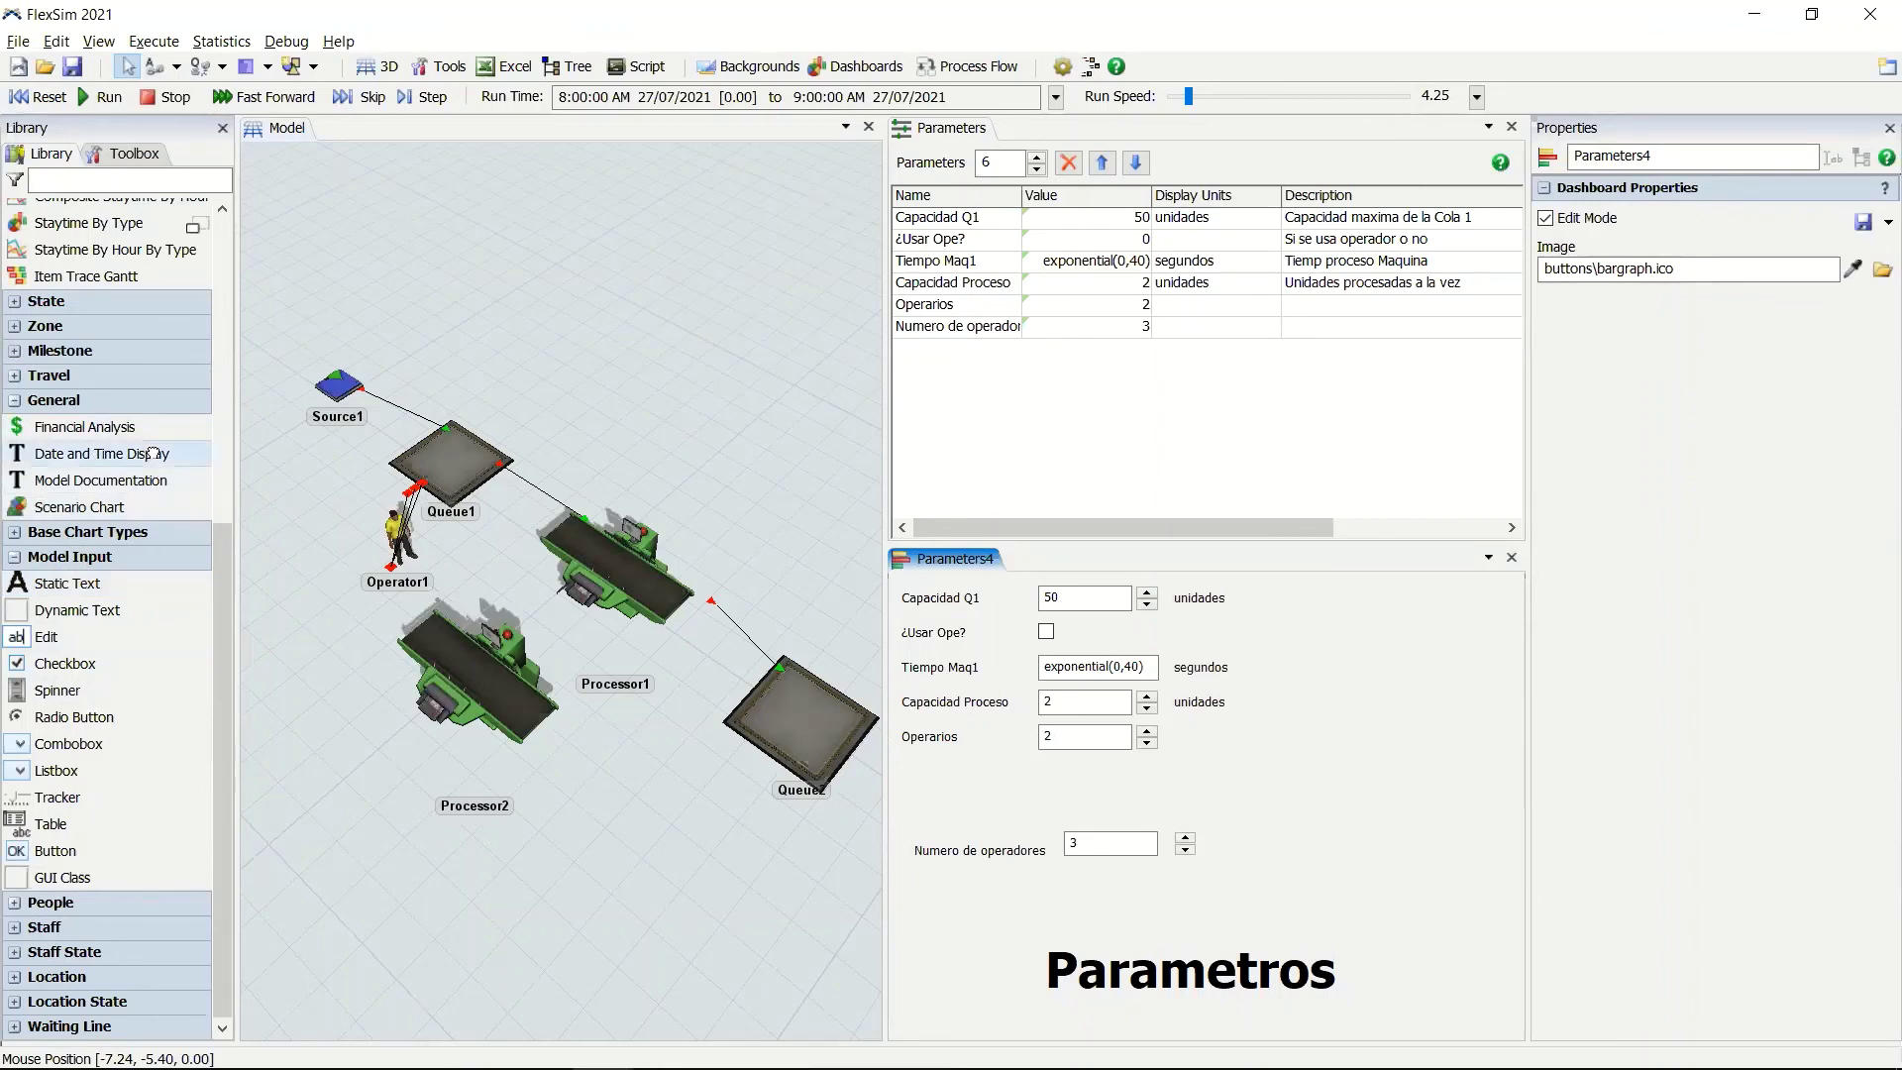
pyautogui.moveTo(1324, 620); pyautogui.dragTo(1325, 621)
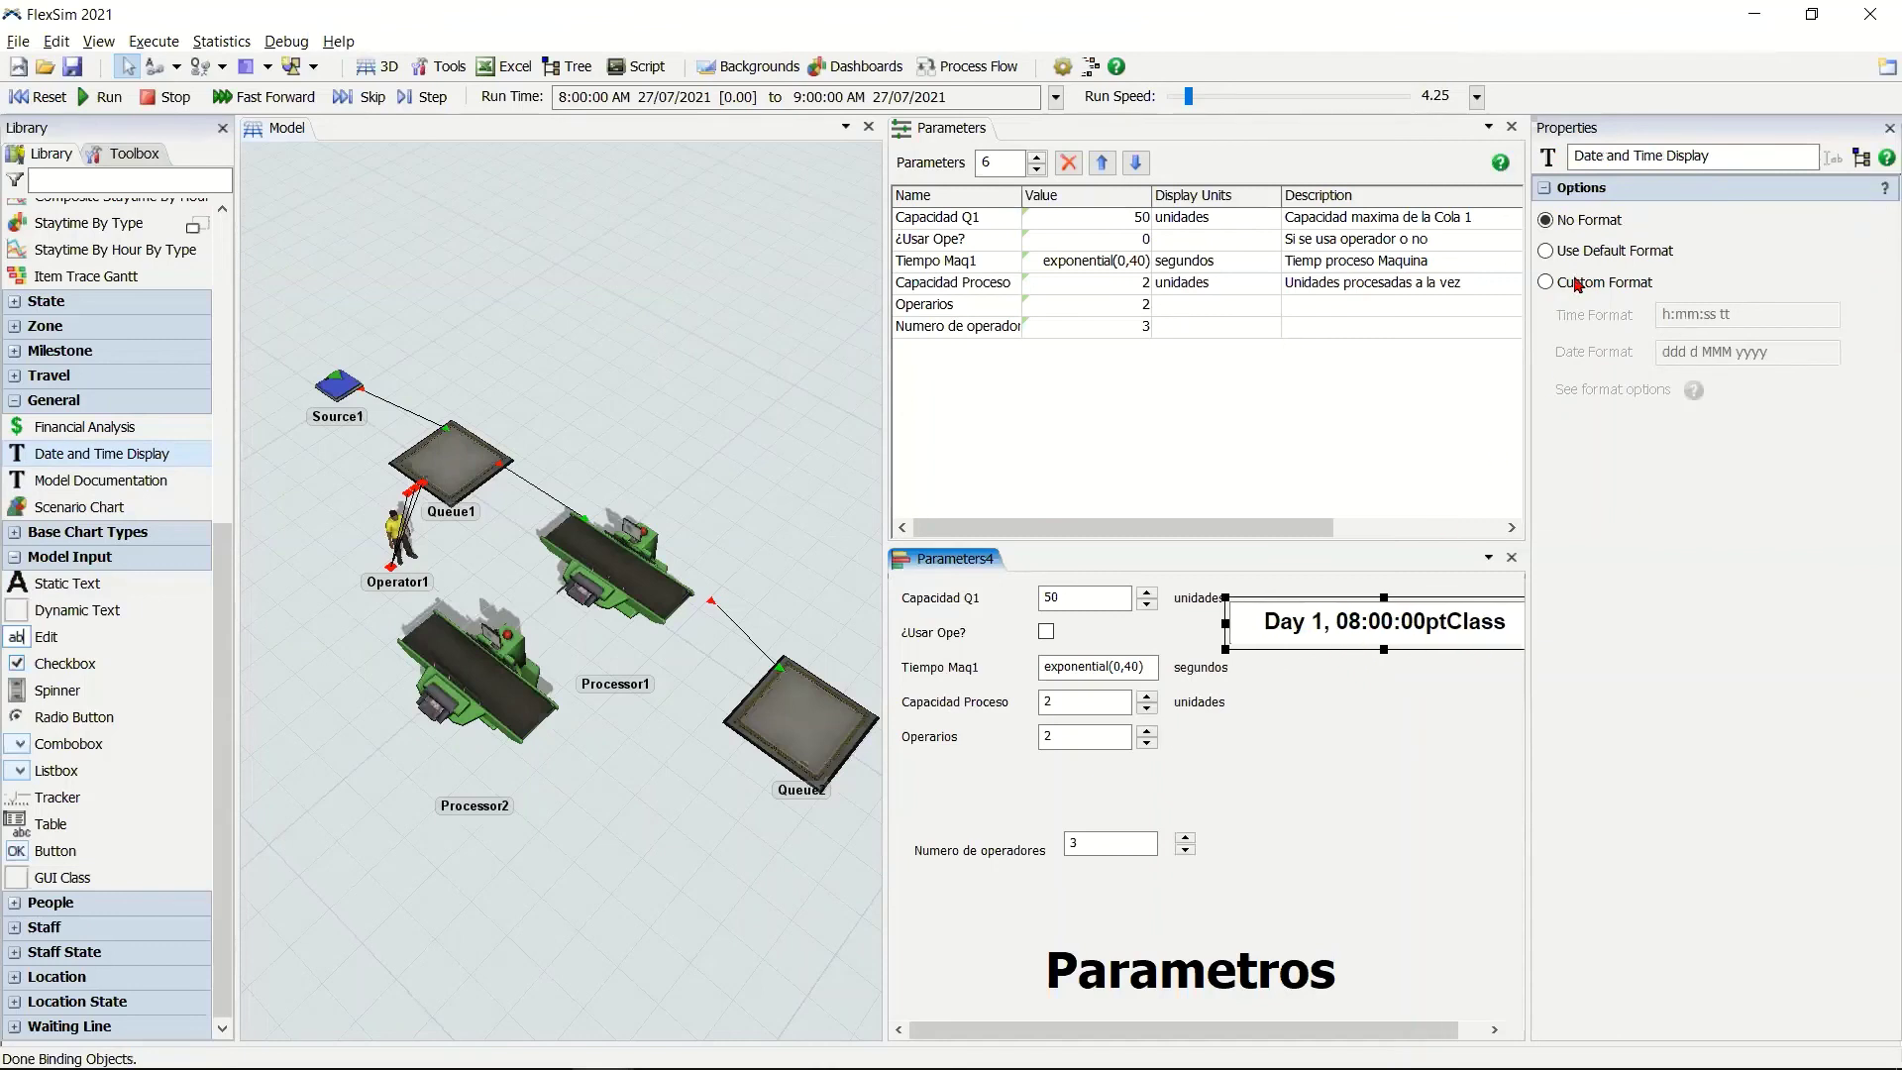
pyautogui.click(1607, 283)
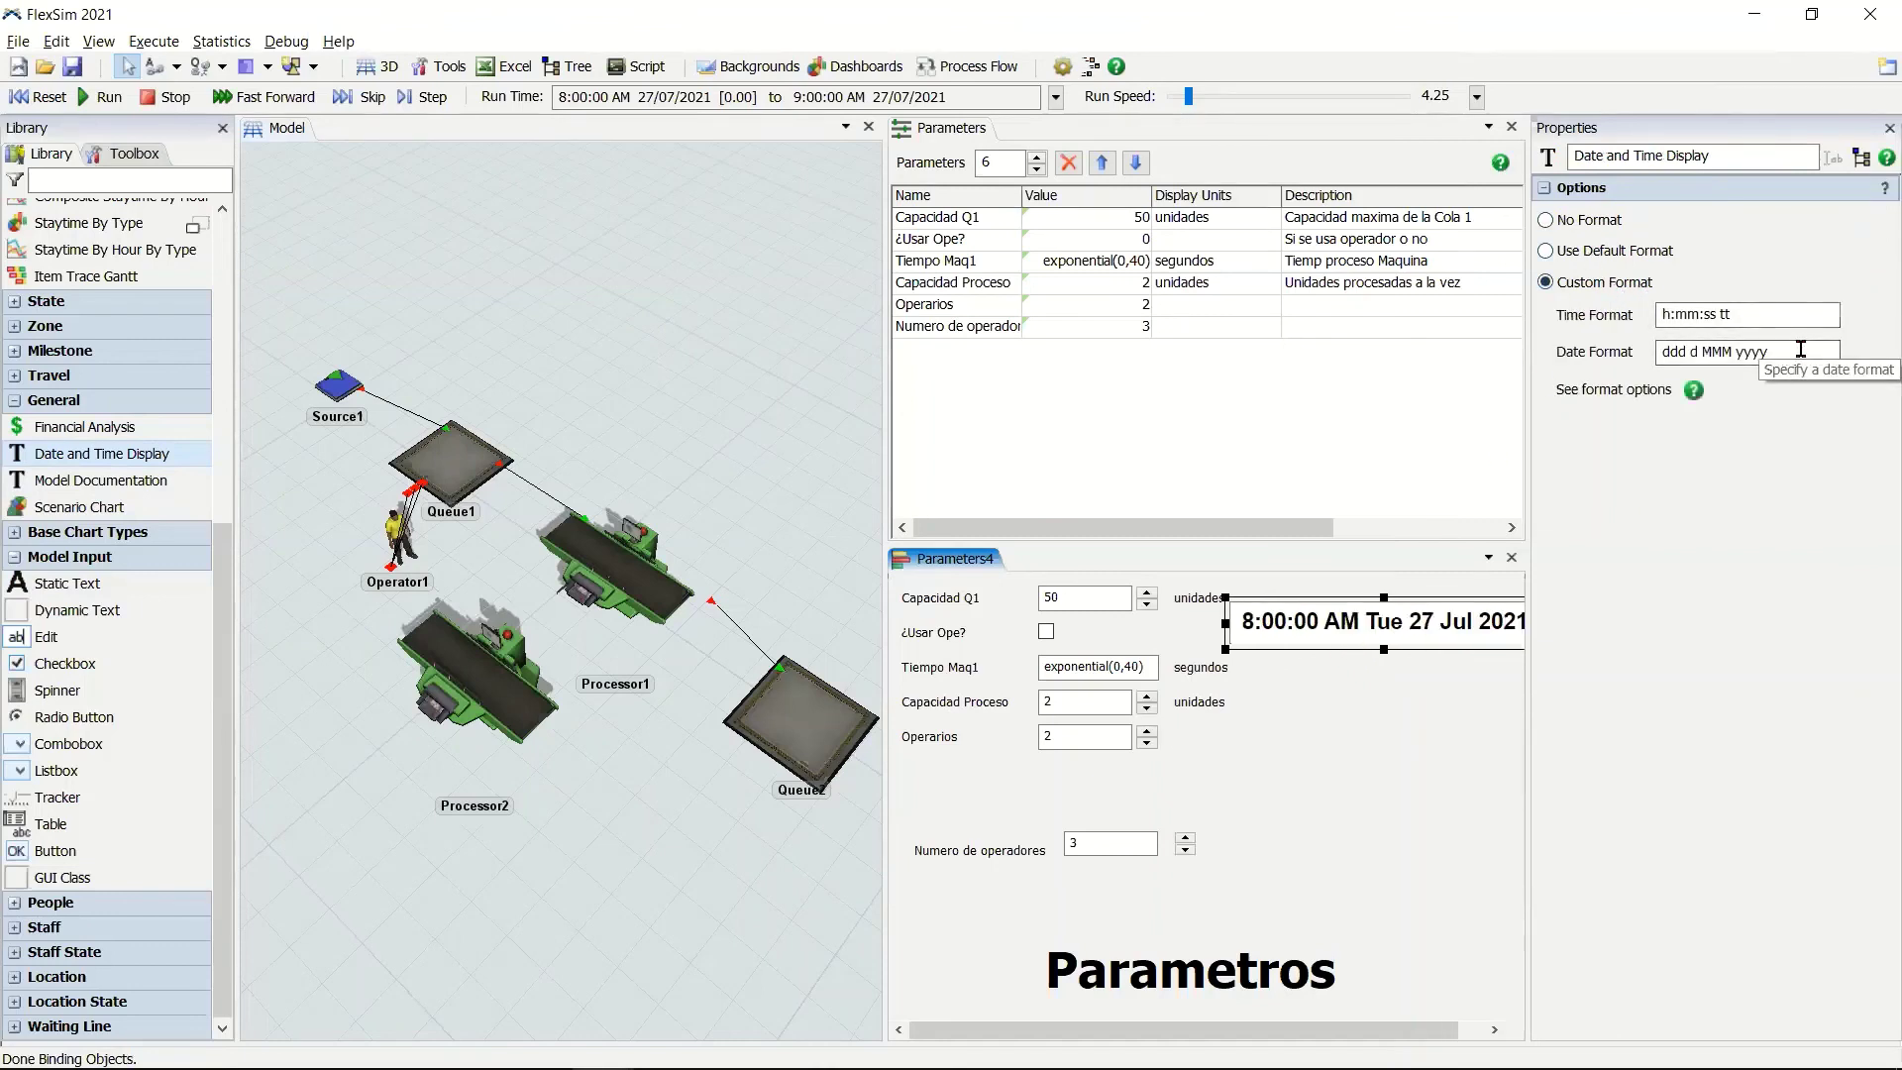
pyautogui.moveTo(1800, 350); pyautogui.dragTo(1590, 370)
pyautogui.press('BackSpace')
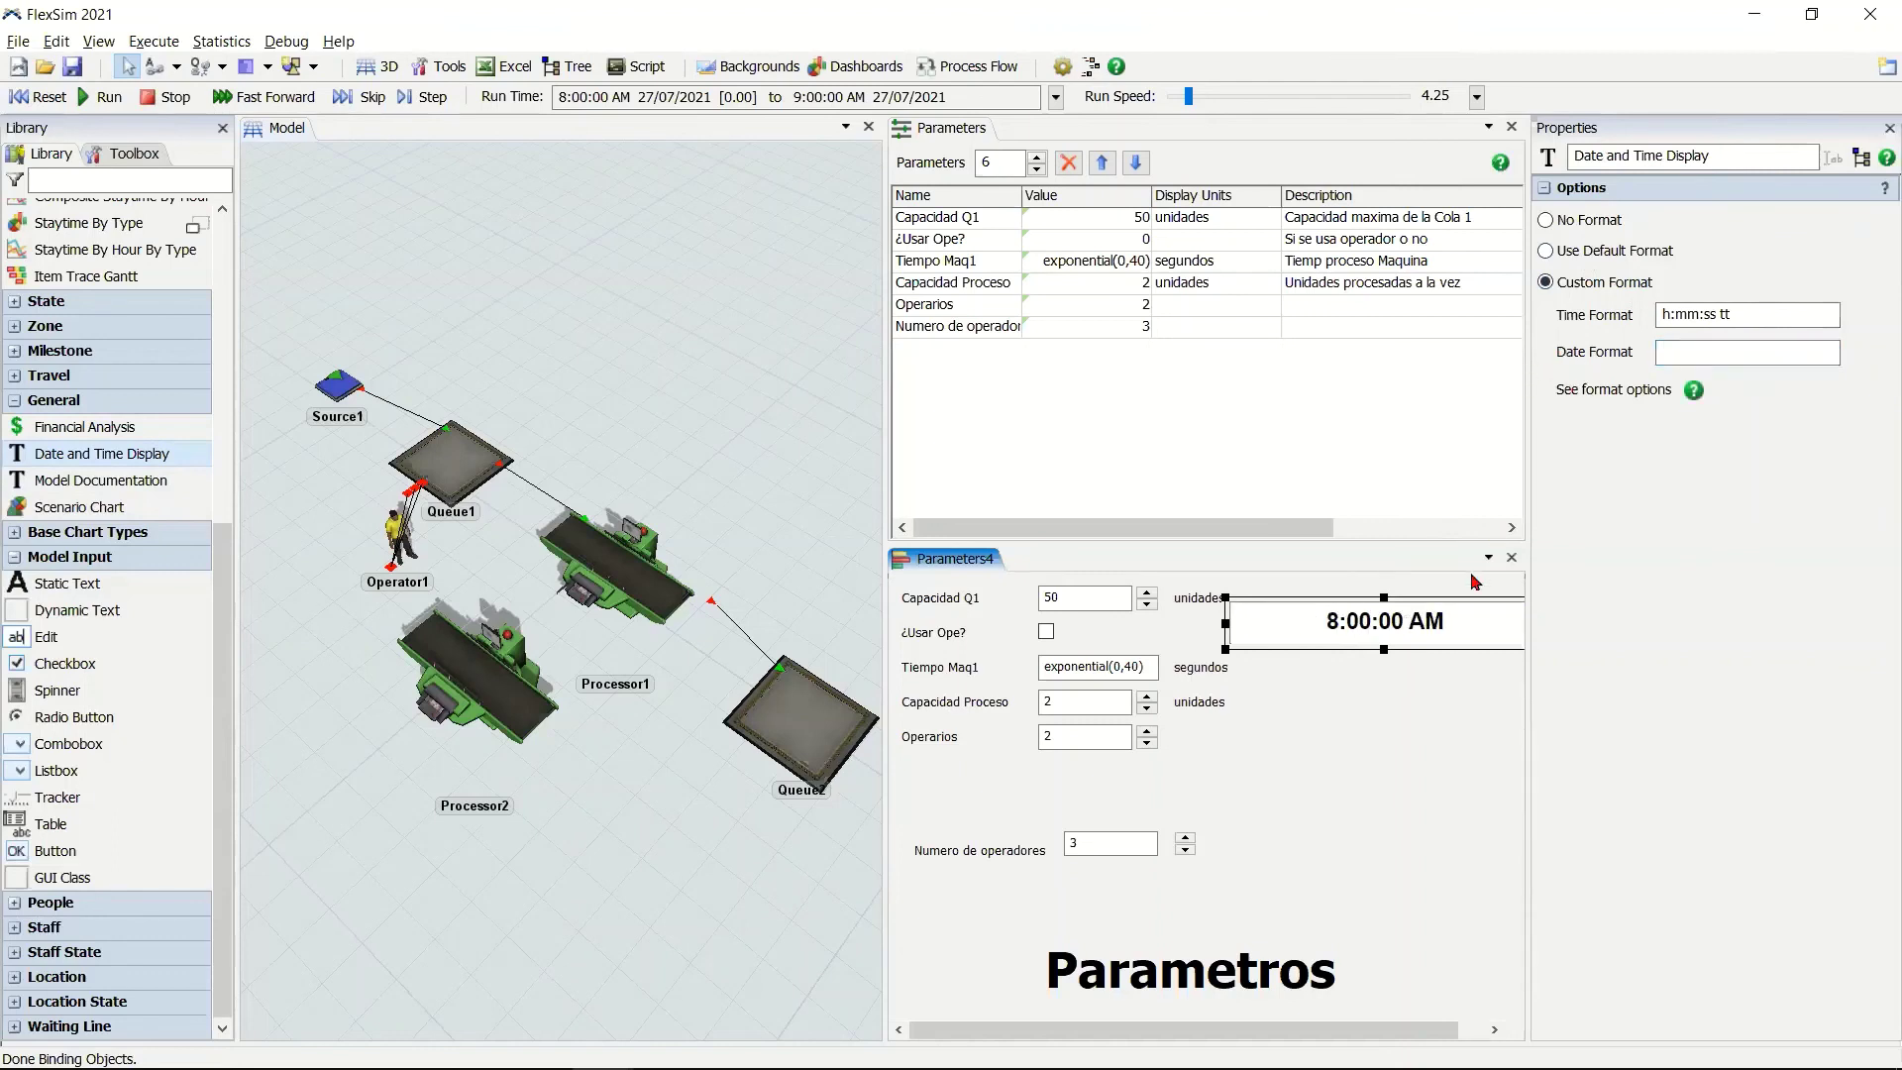
pyautogui.moveTo(1437, 631); pyautogui.dragTo(1442, 583)
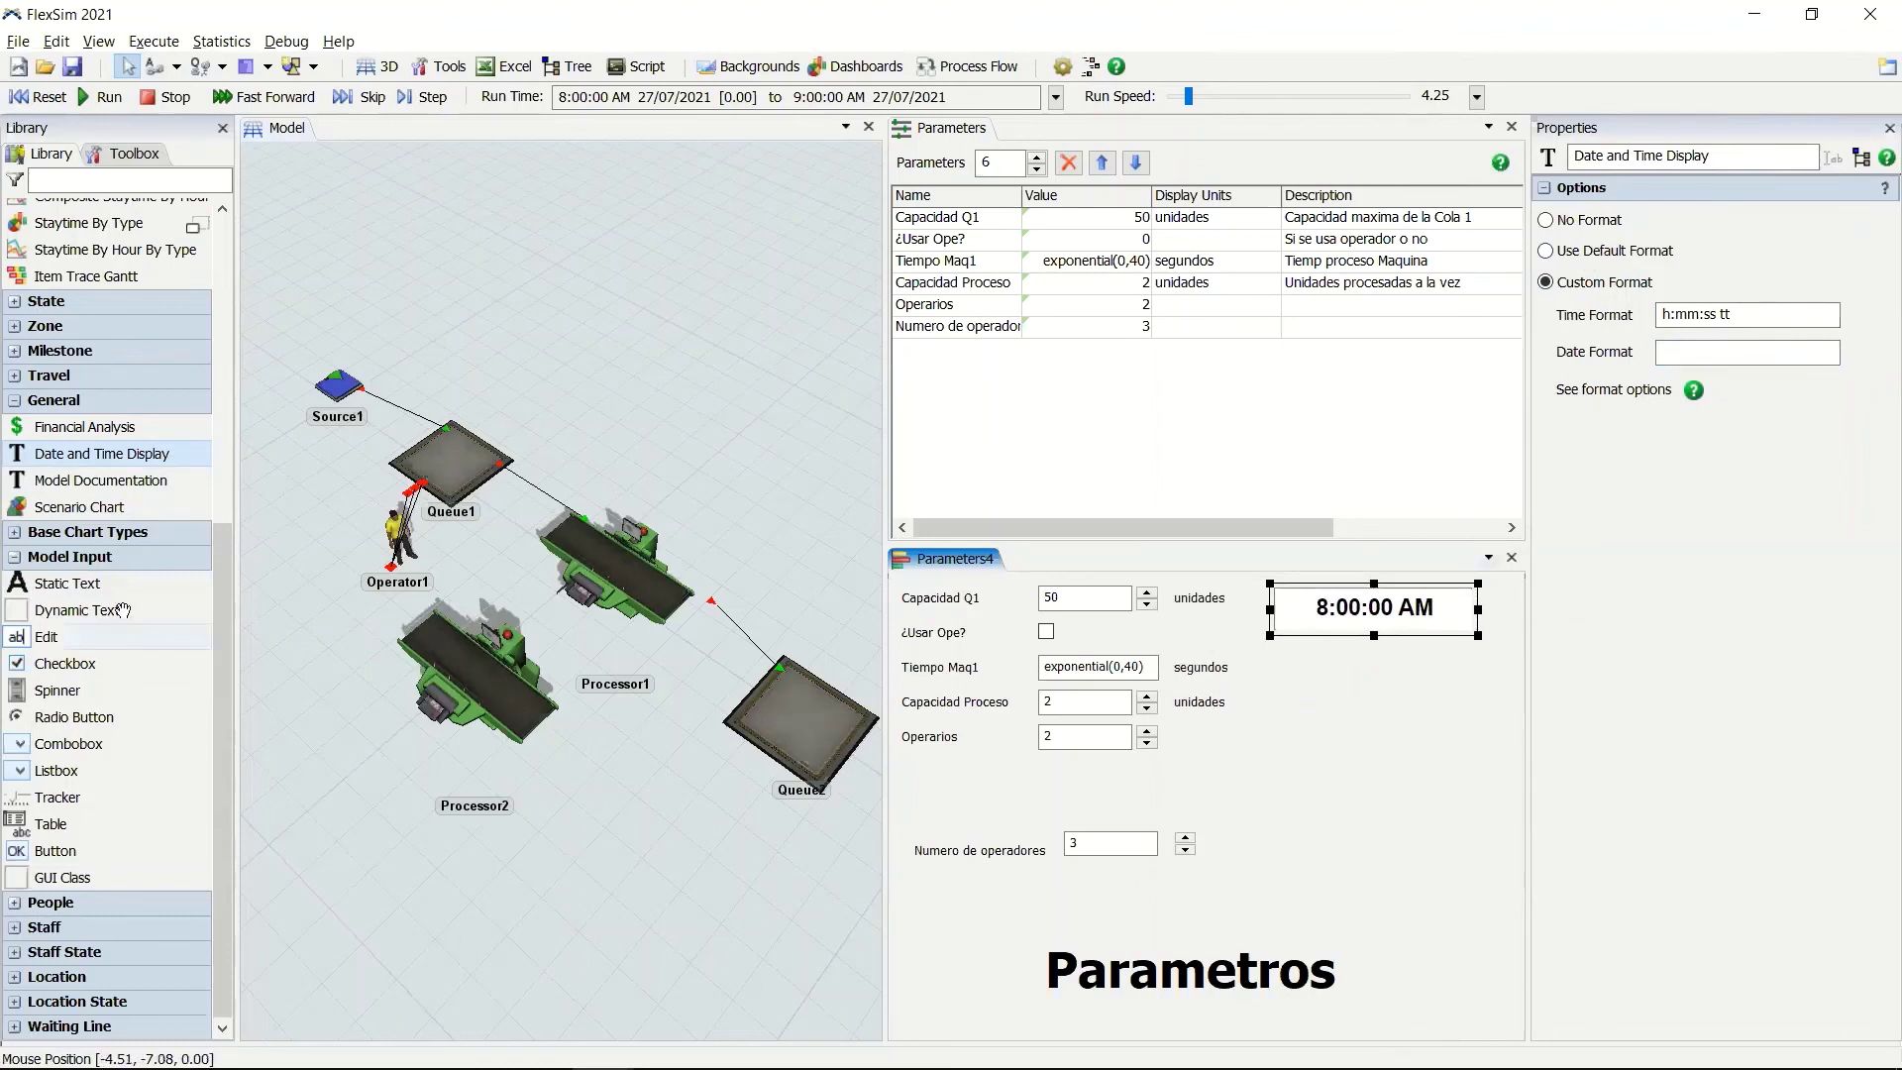
# Place another Static Text control on the Parameters4 dashboard below the time display.
pyautogui.moveTo(104, 584); pyautogui.dragTo(1327, 769)
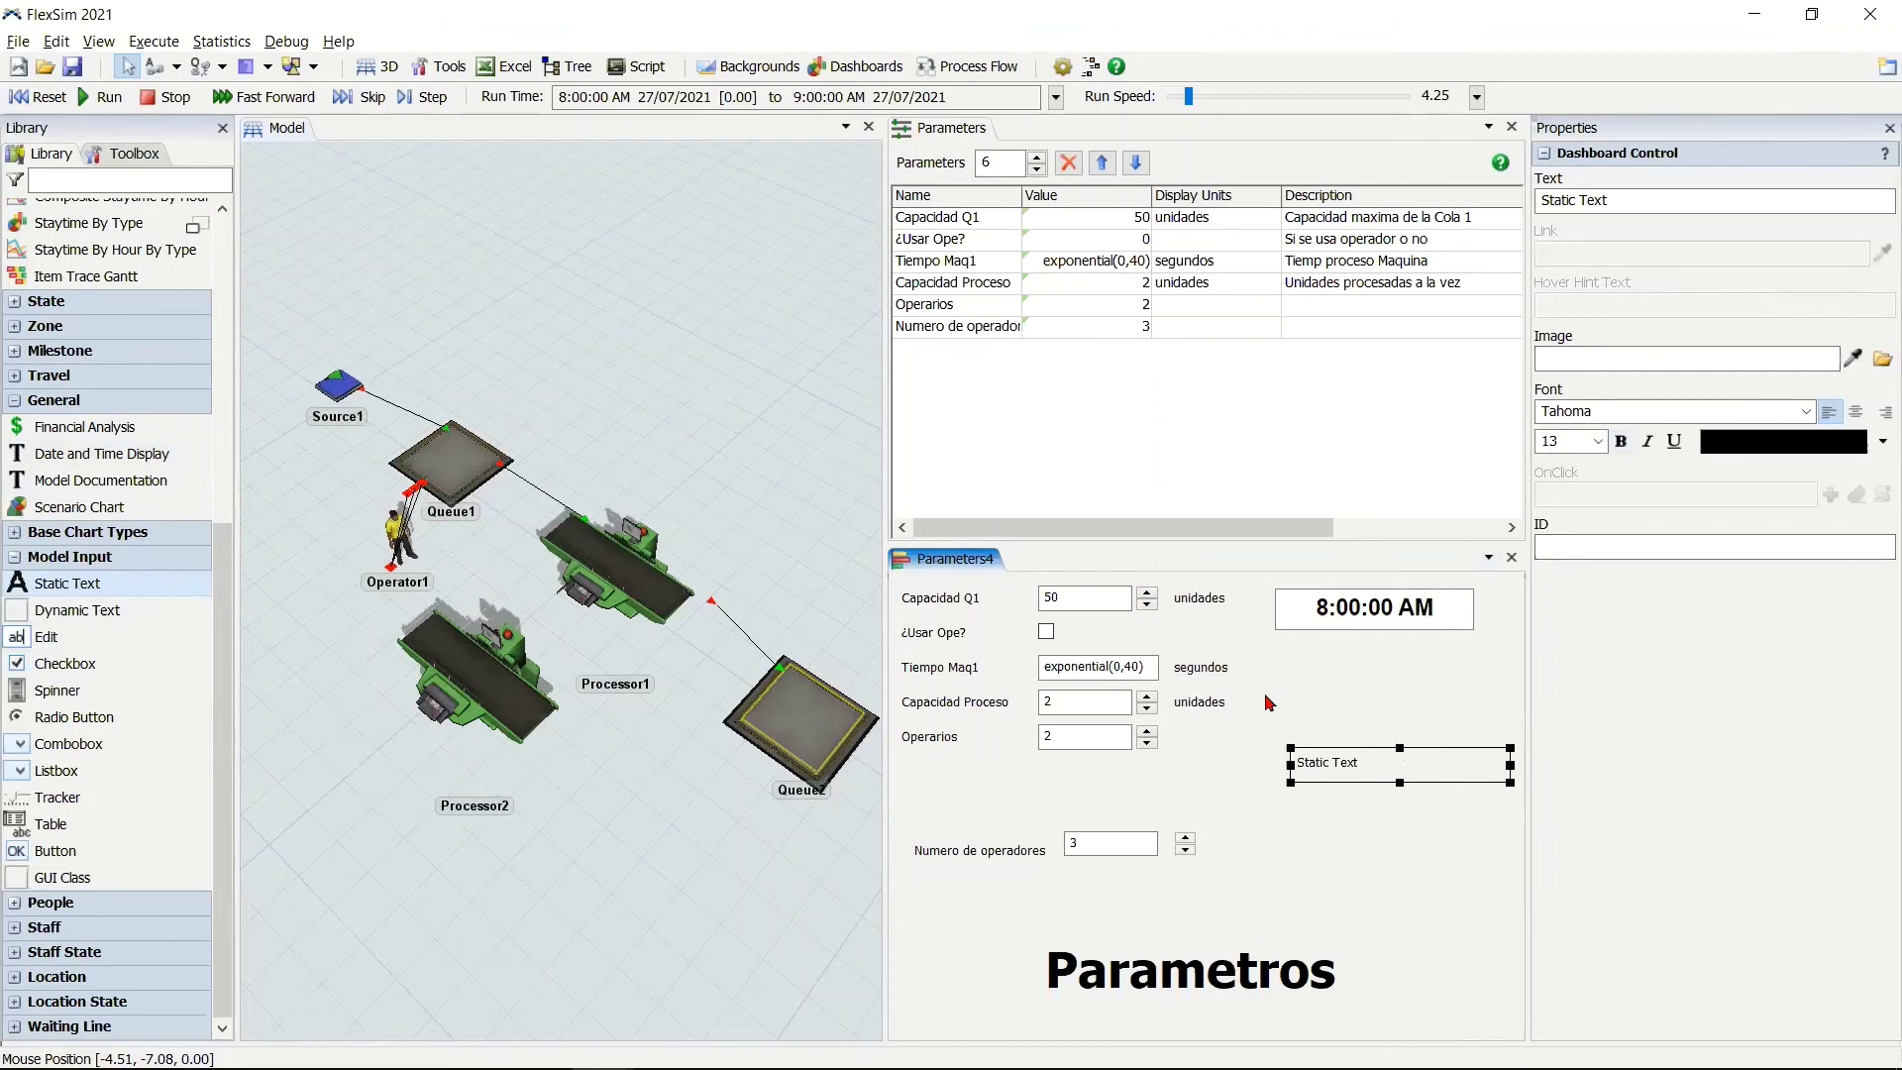
pyautogui.click(1336, 817)
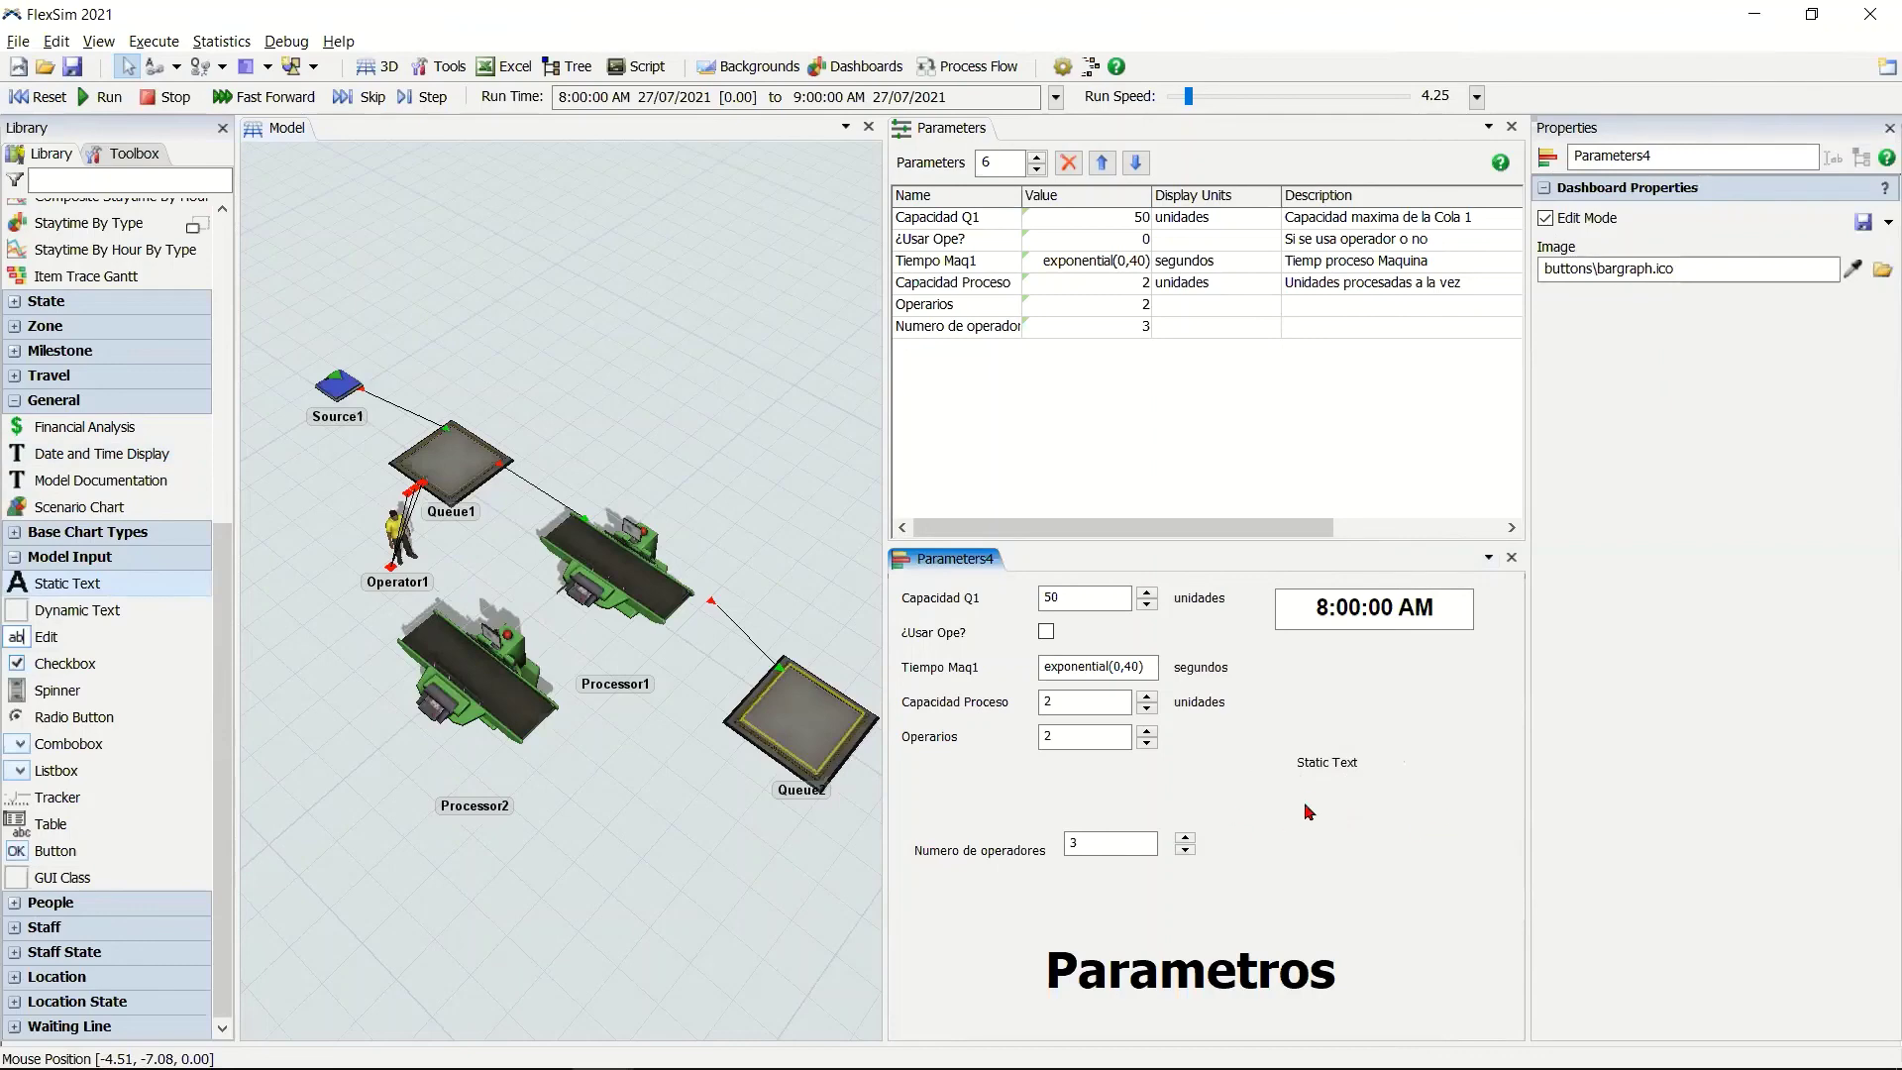
# Switch to the WHC2021_M2.fsm model in FlexSim HC and examine the clinic layout in its 3D view.
pyautogui.scroll(10, 124, 322)
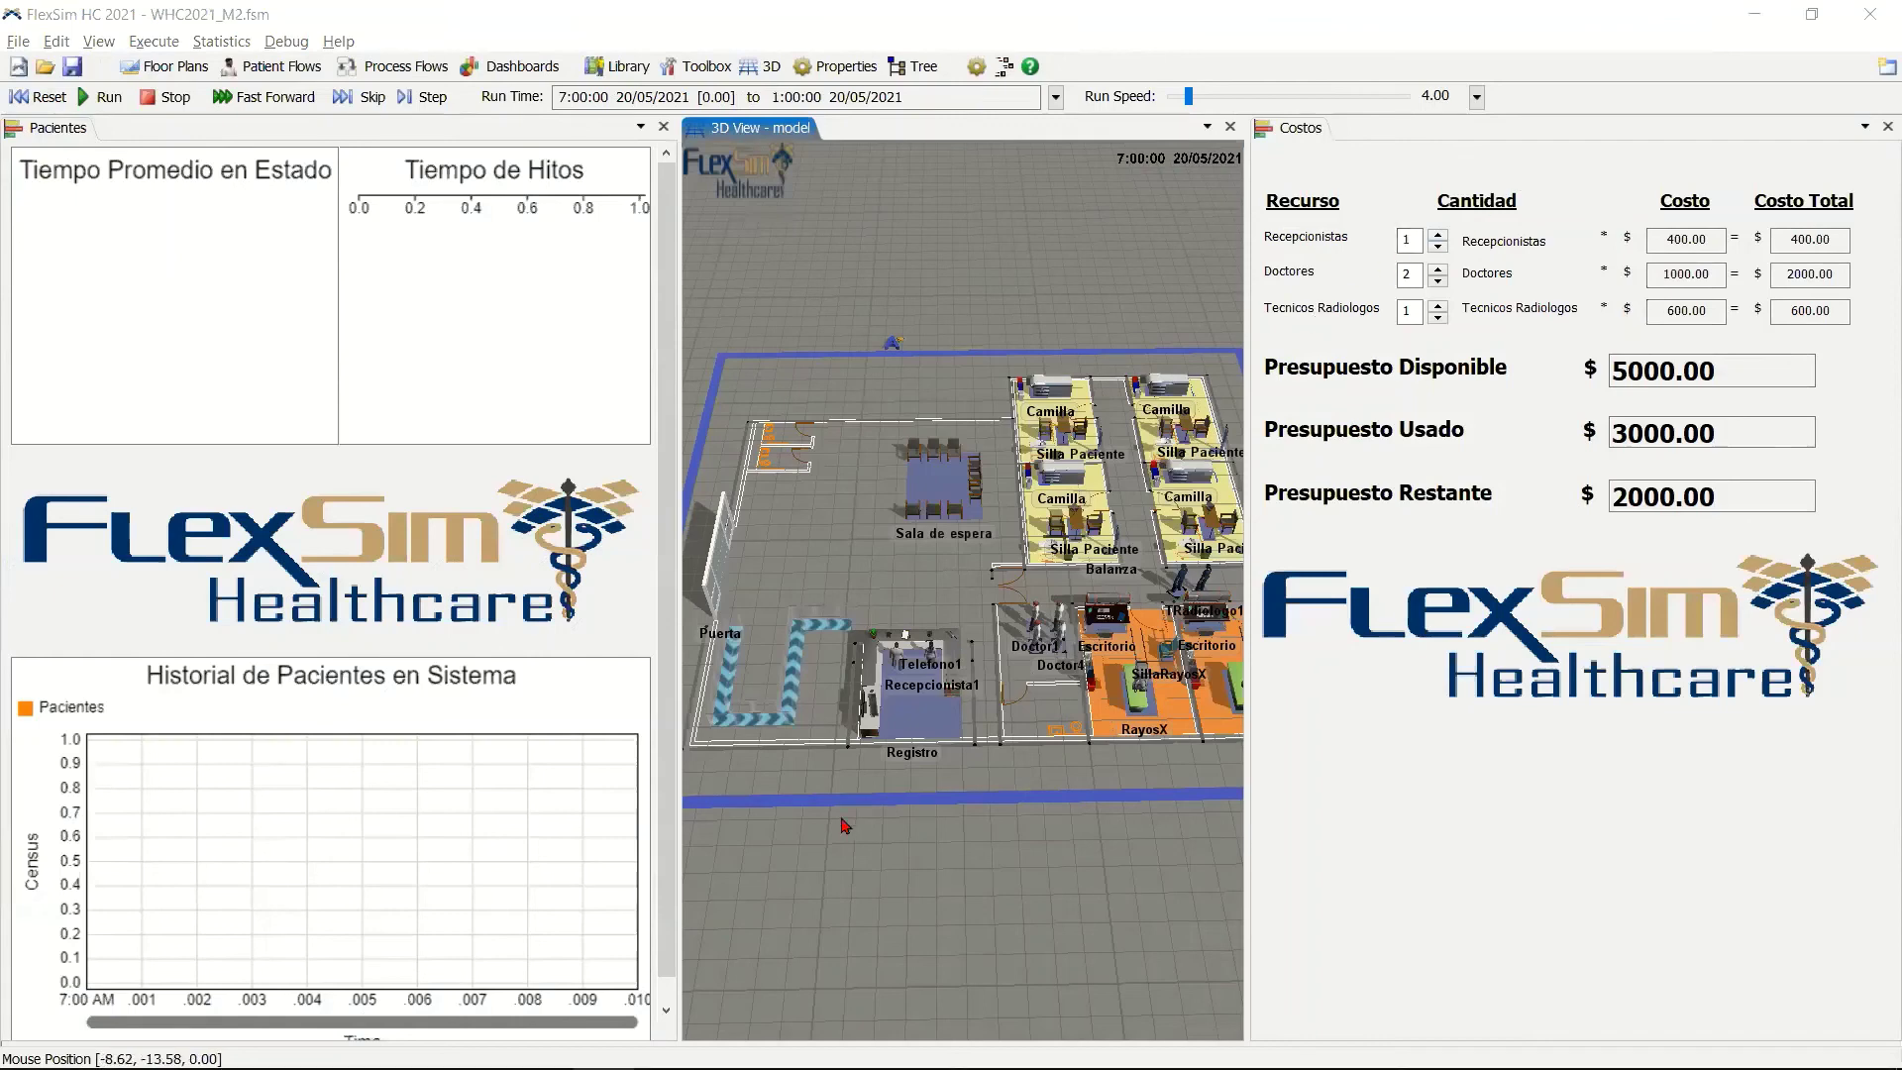
pyautogui.moveTo(867, 881); pyautogui.dragTo(870, 860, button='right')
pyautogui.scroll(2, 860, 876)
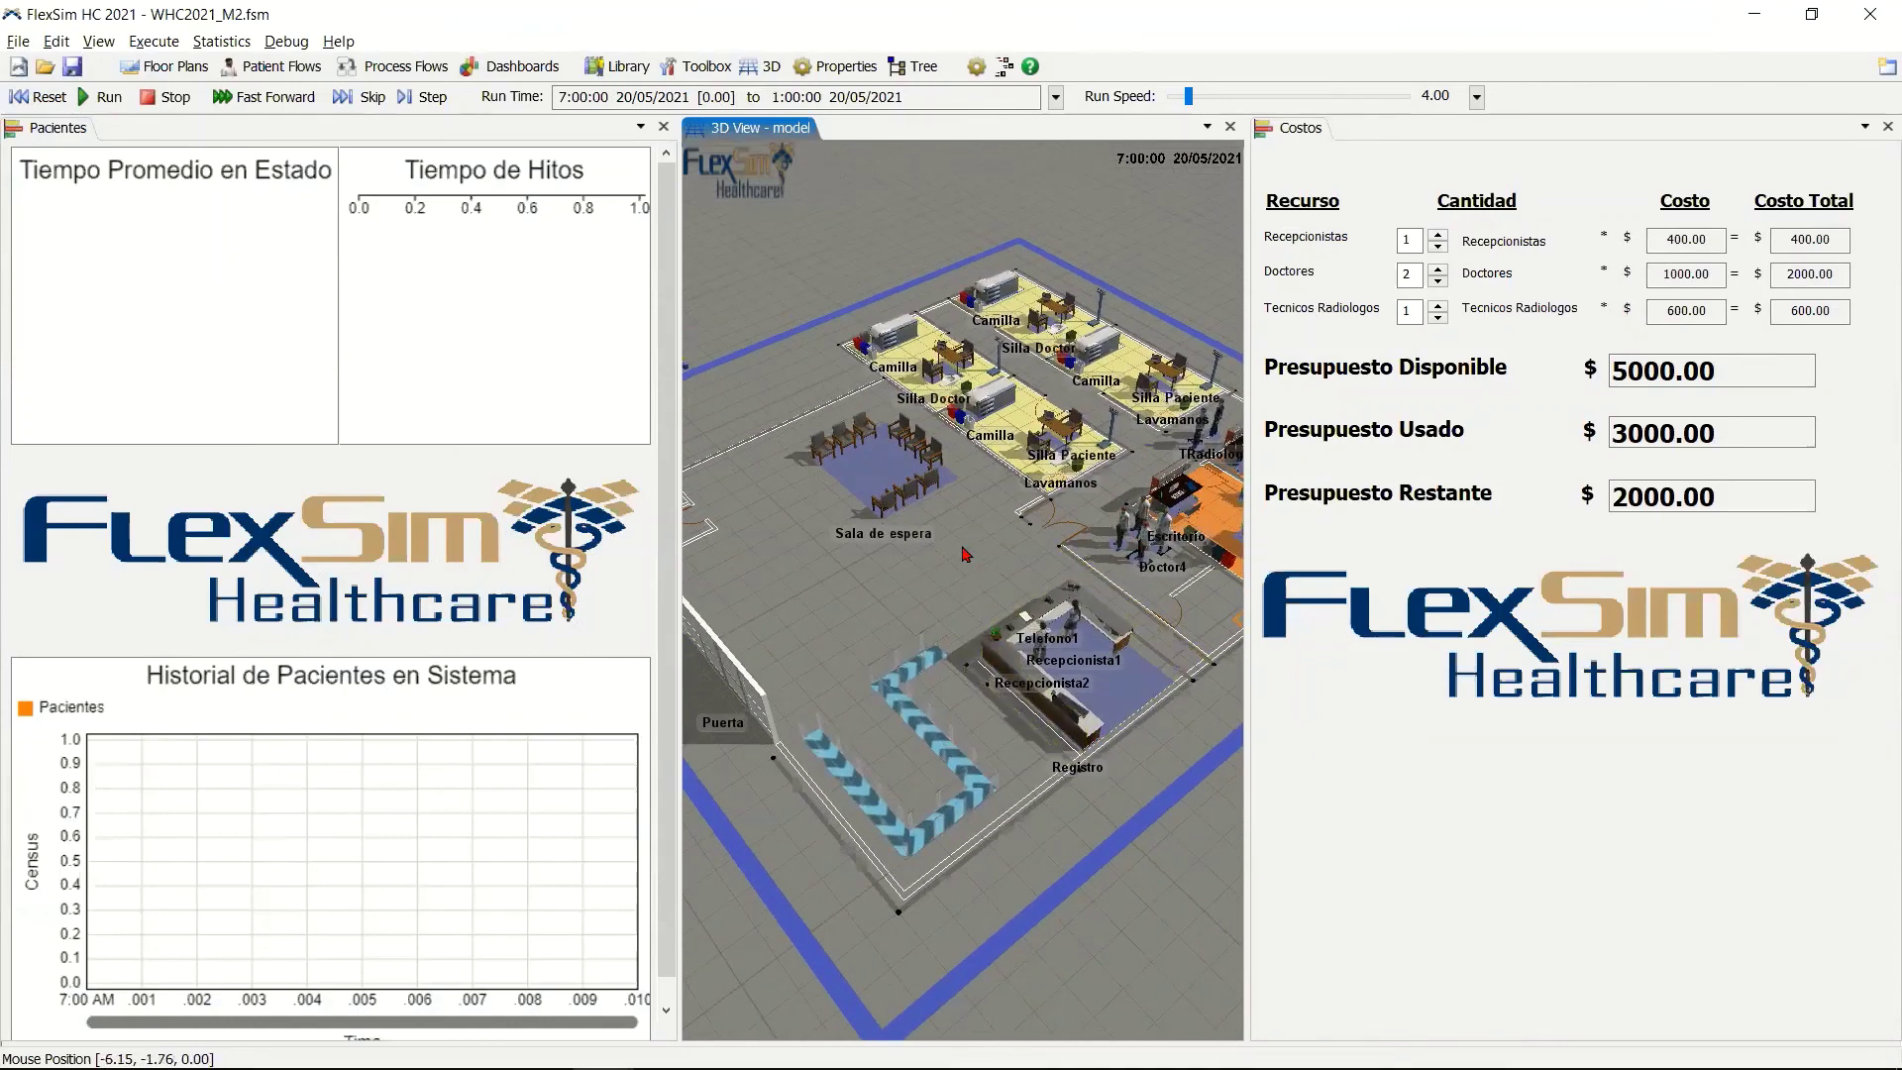
pyautogui.scroll(-3, 929, 582)
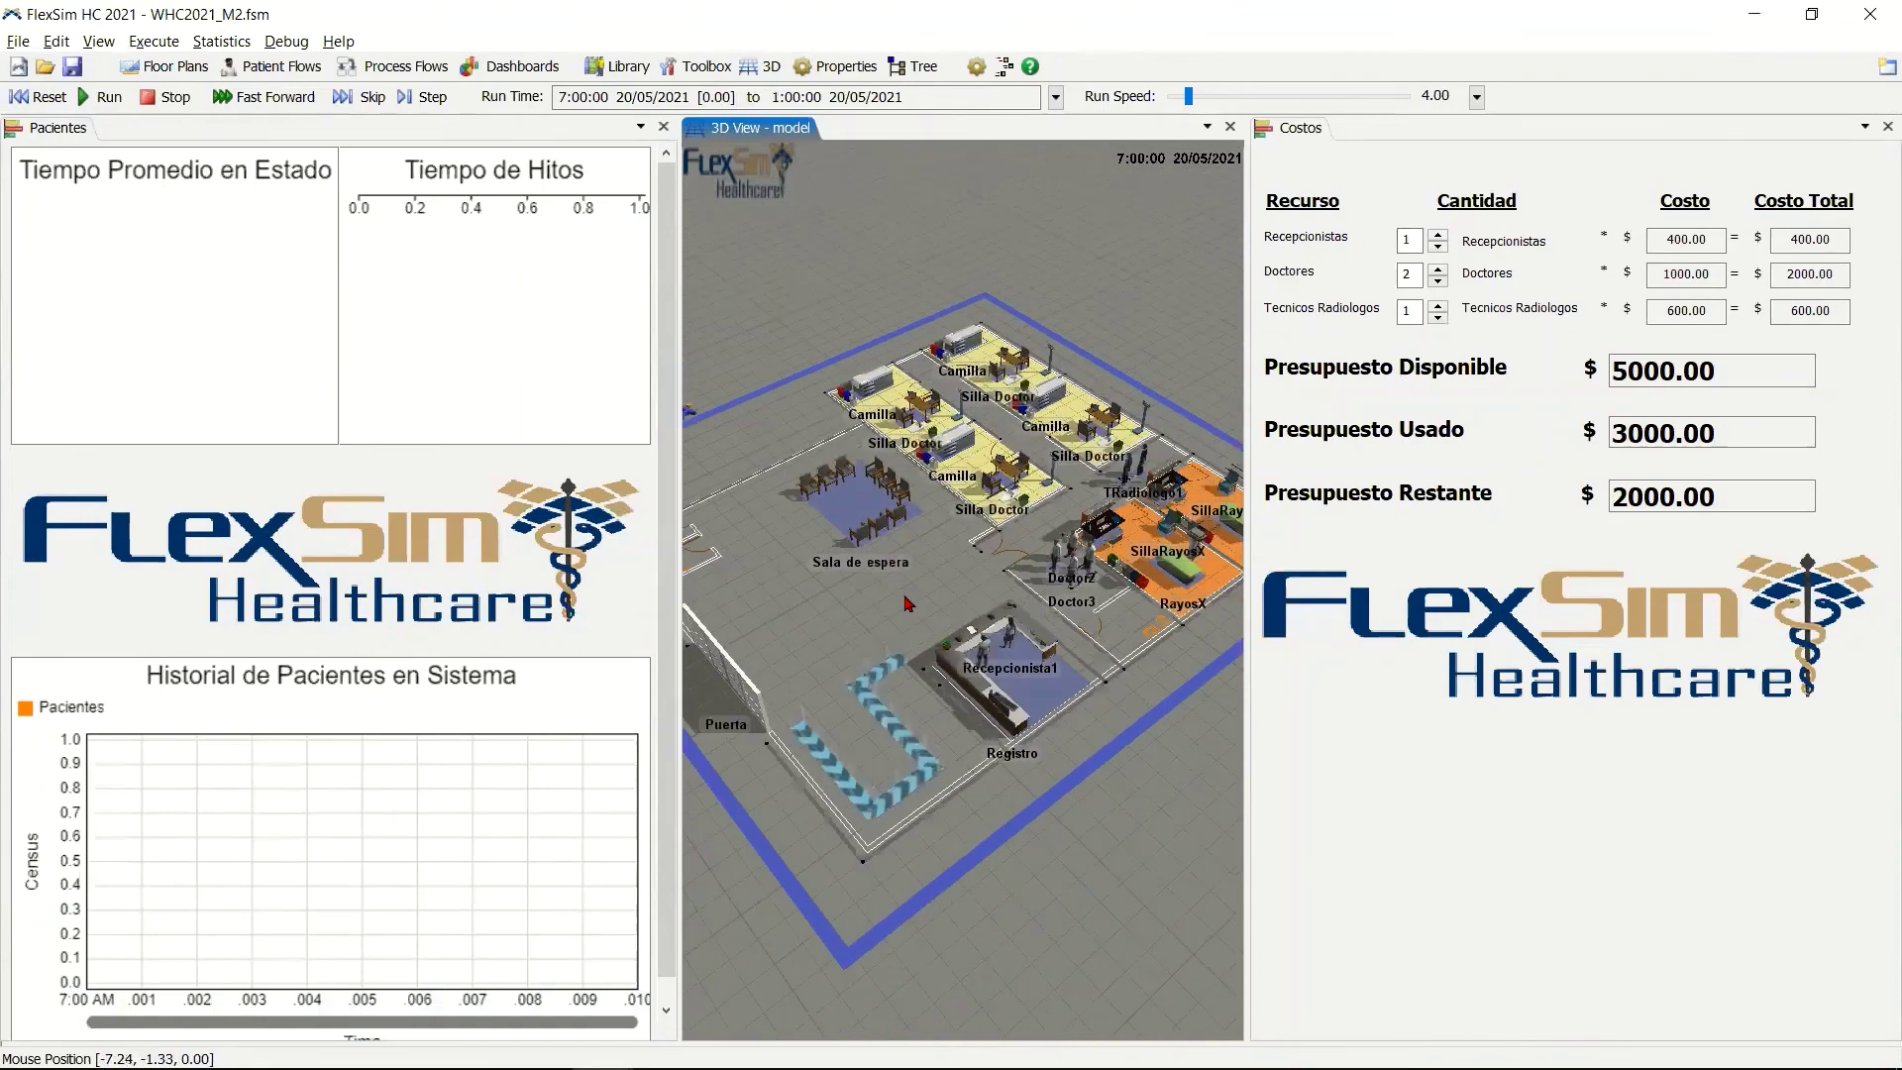
pyautogui.scroll(3, 916, 609)
pyautogui.scroll(-4, 881, 652)
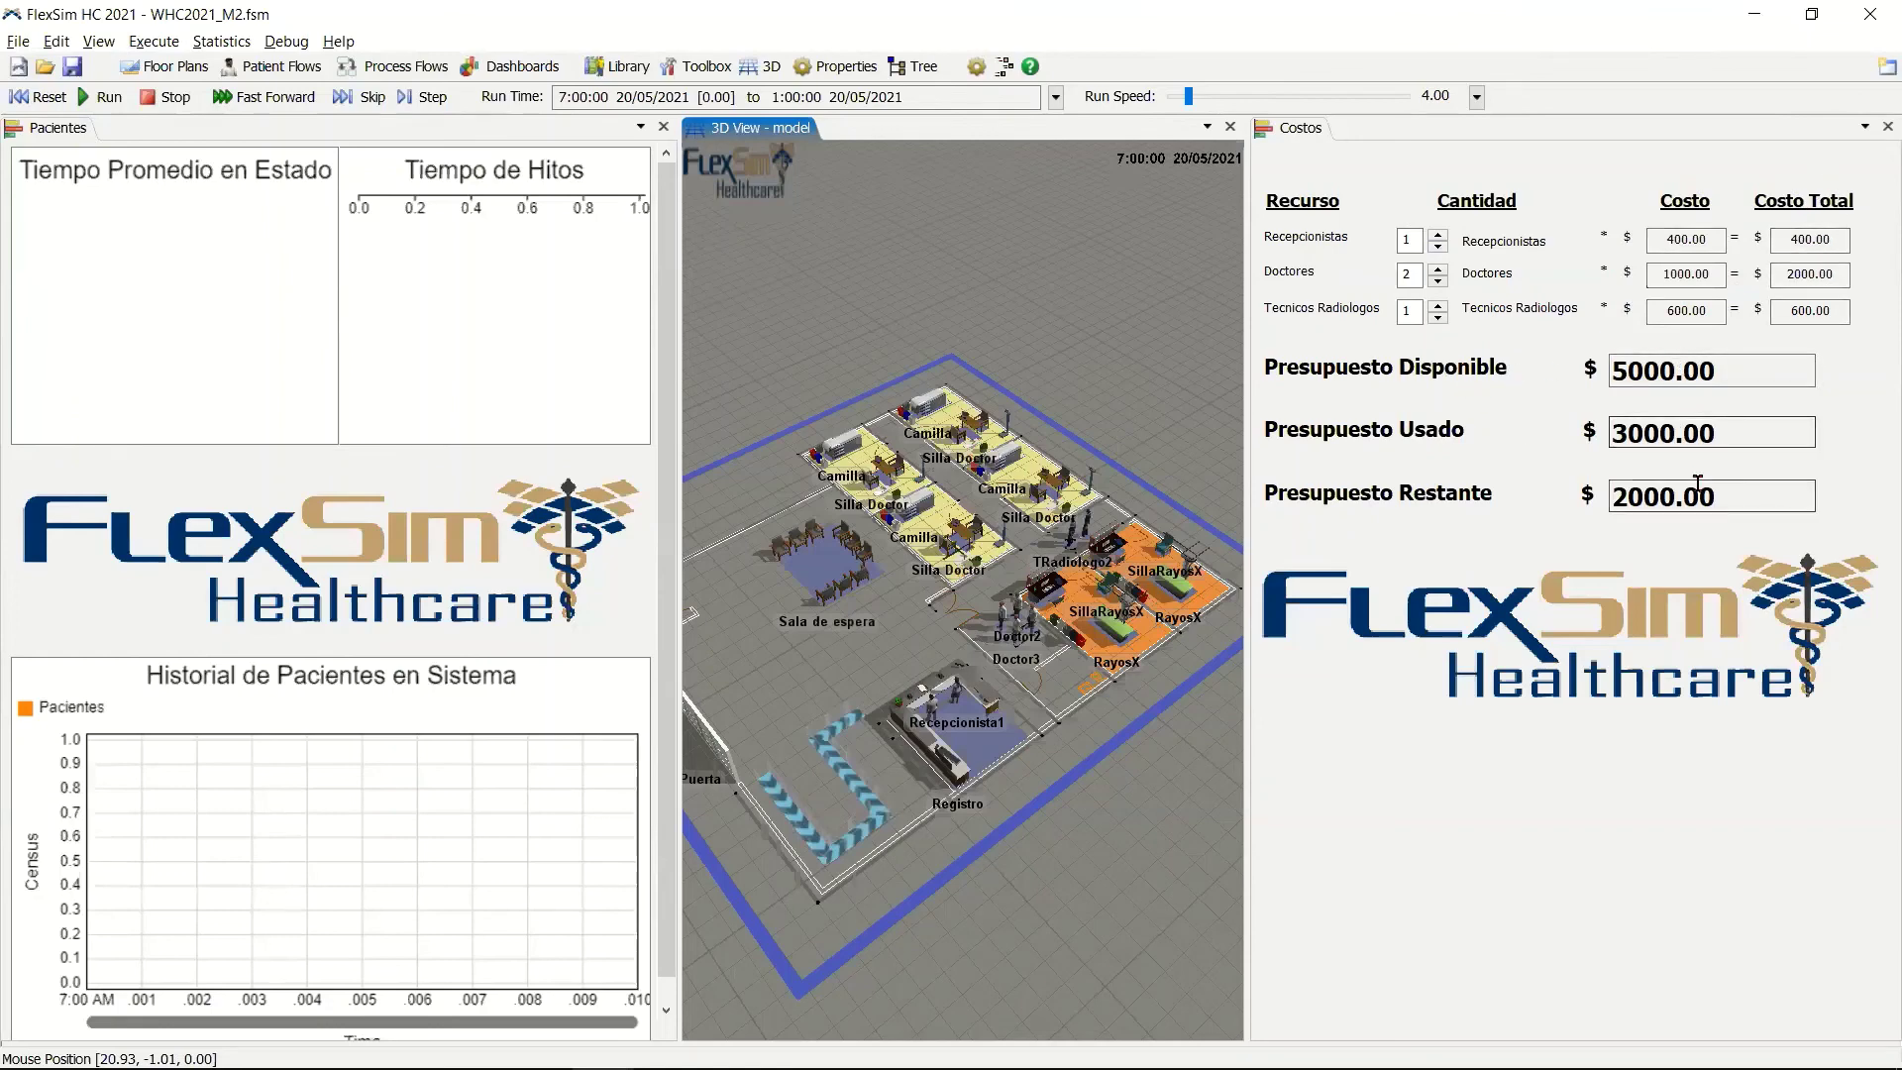
# Set the quantities in the Costos dashboard to 2 Recepcionistas, 3 Doctores and 2 Tecnicos Radiologos.
pyautogui.click(1438, 239)
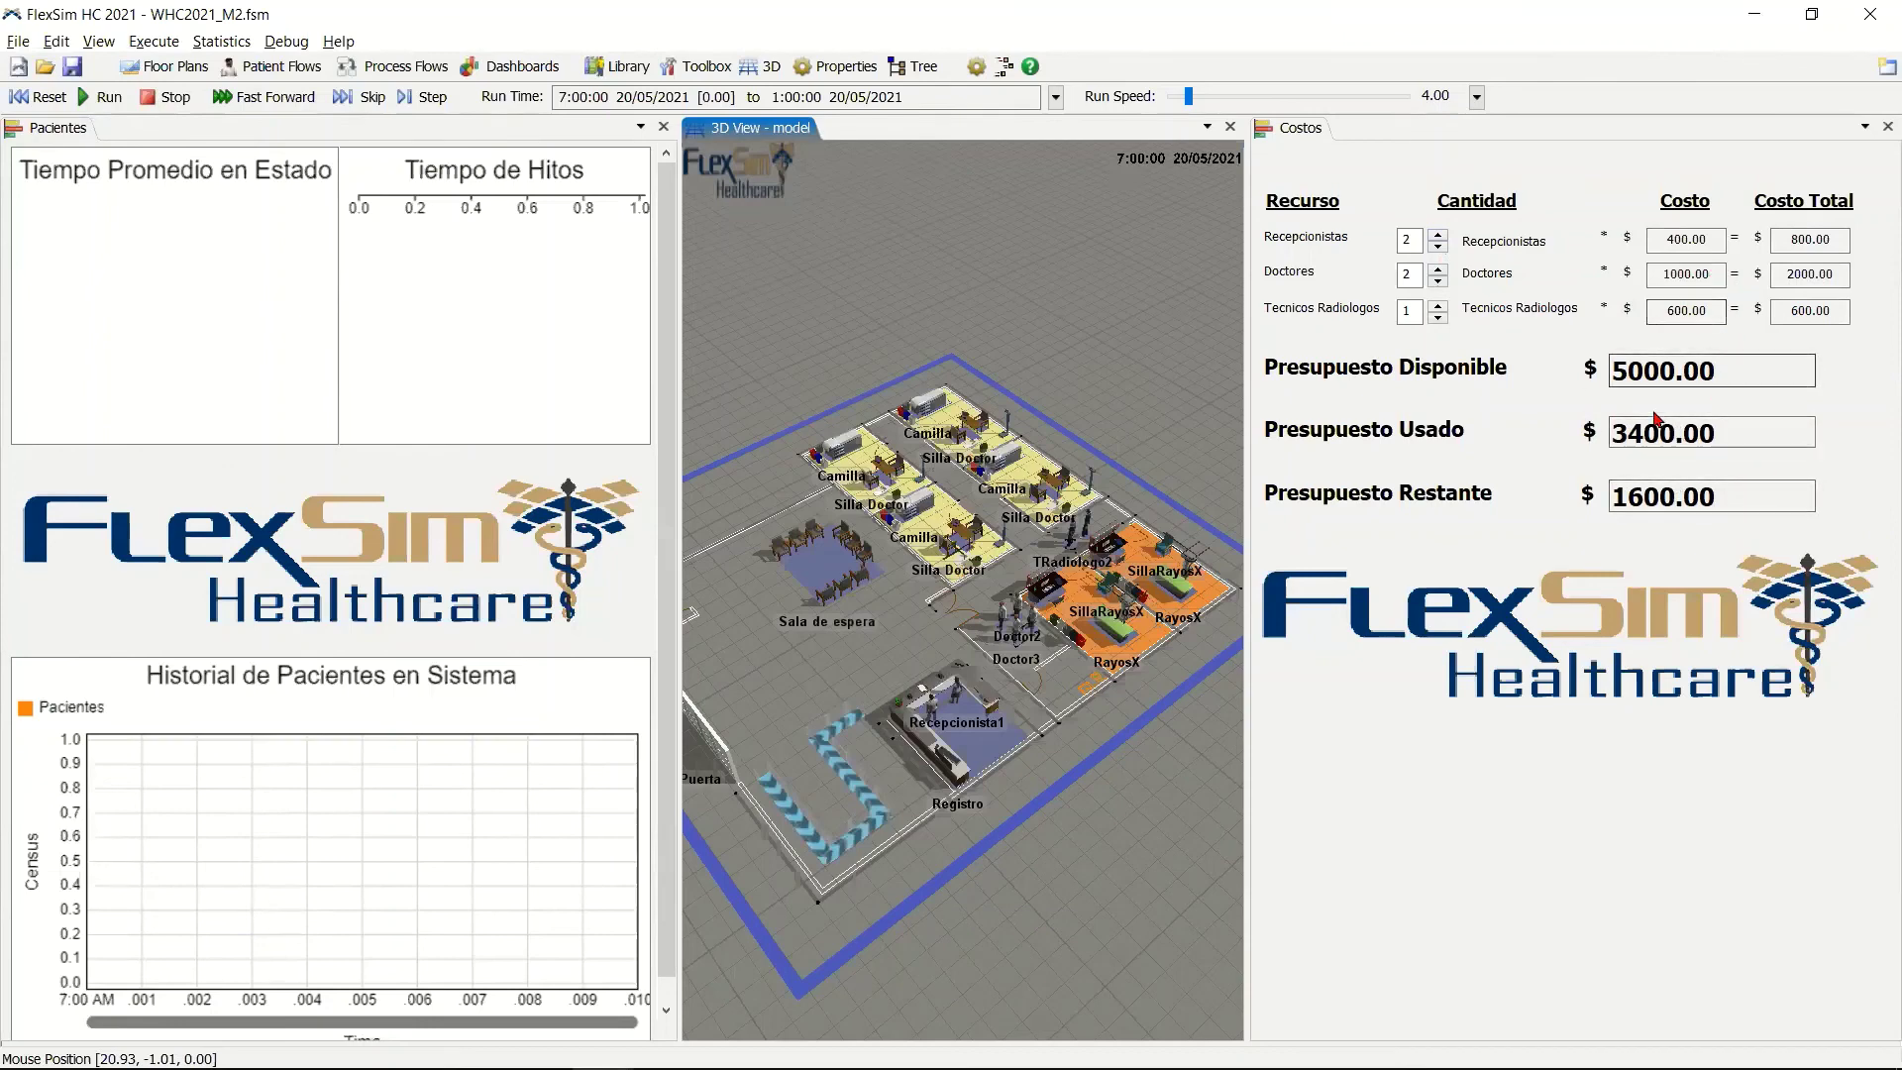
pyautogui.click(1437, 271)
pyautogui.click(1437, 305)
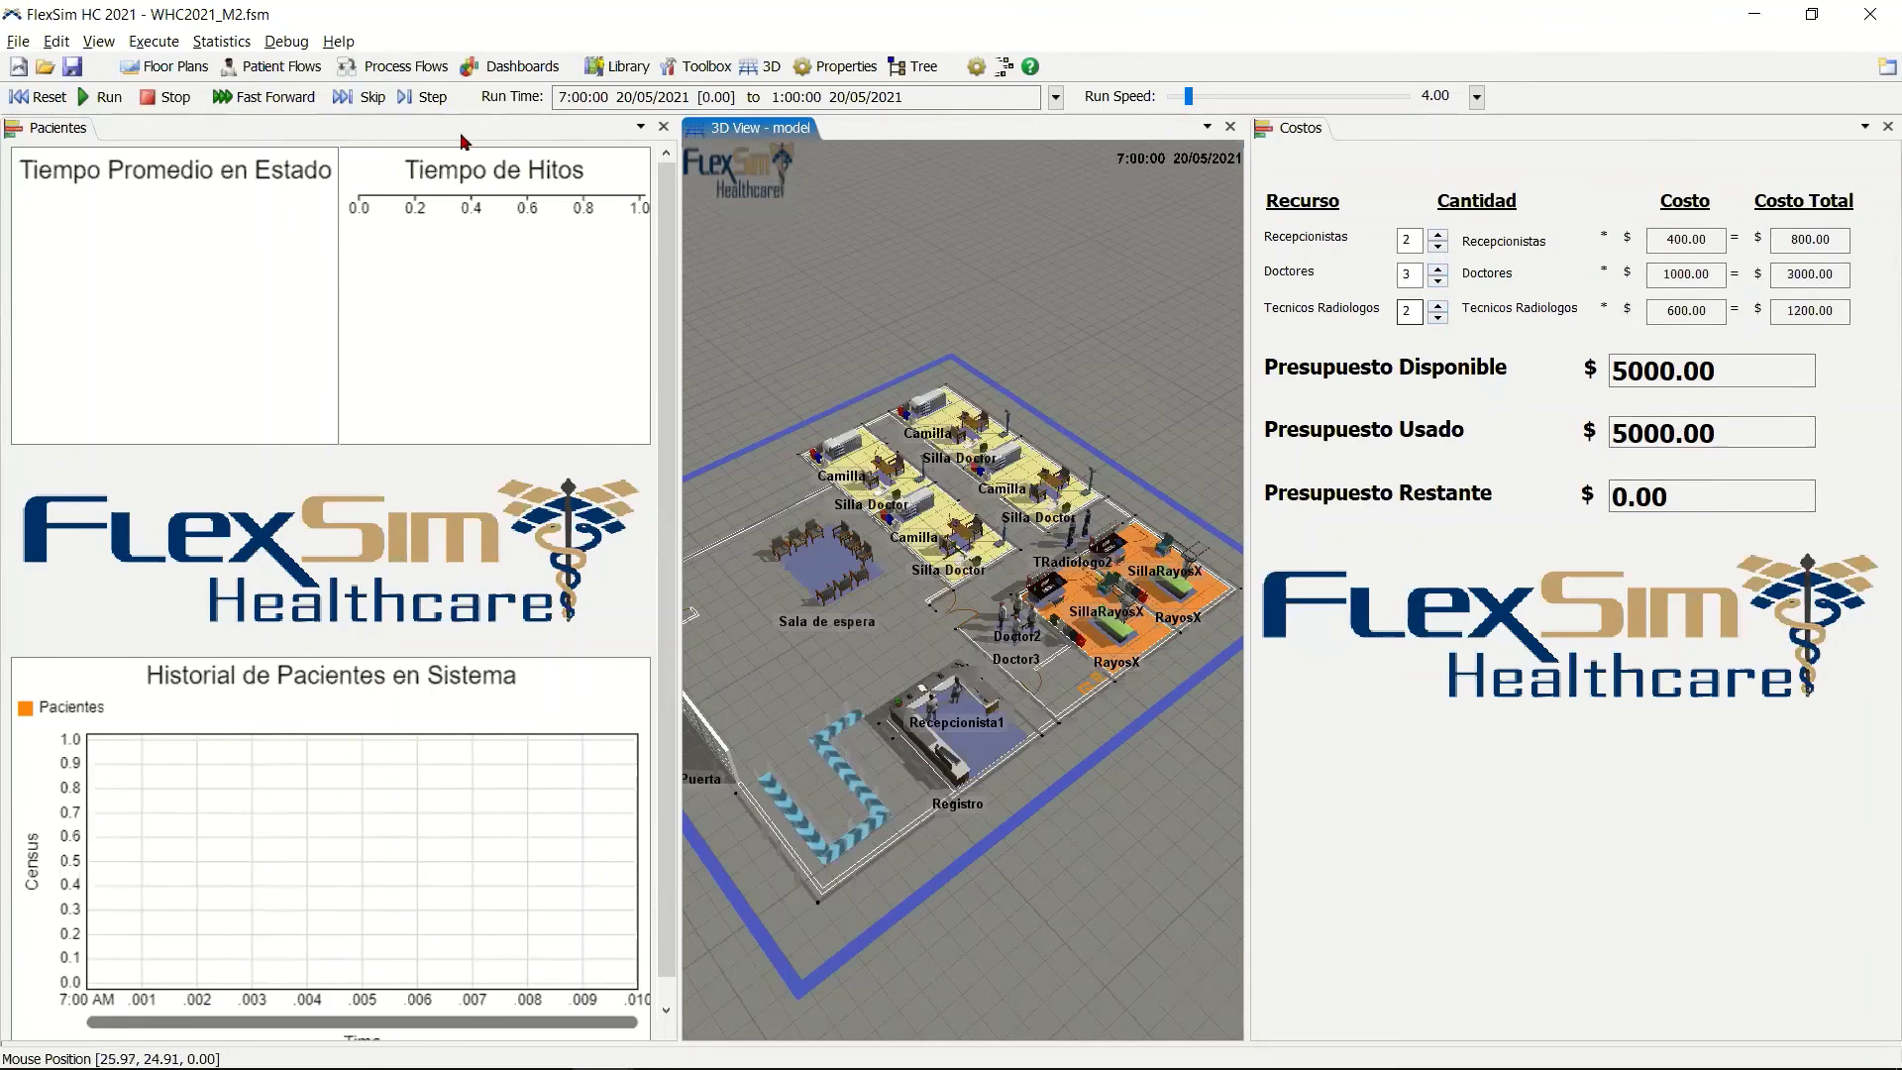
# Reset the clinic model and run it to its end time, raising the run speed to 1269.
pyautogui.click(22, 99)
pyautogui.click(103, 96)
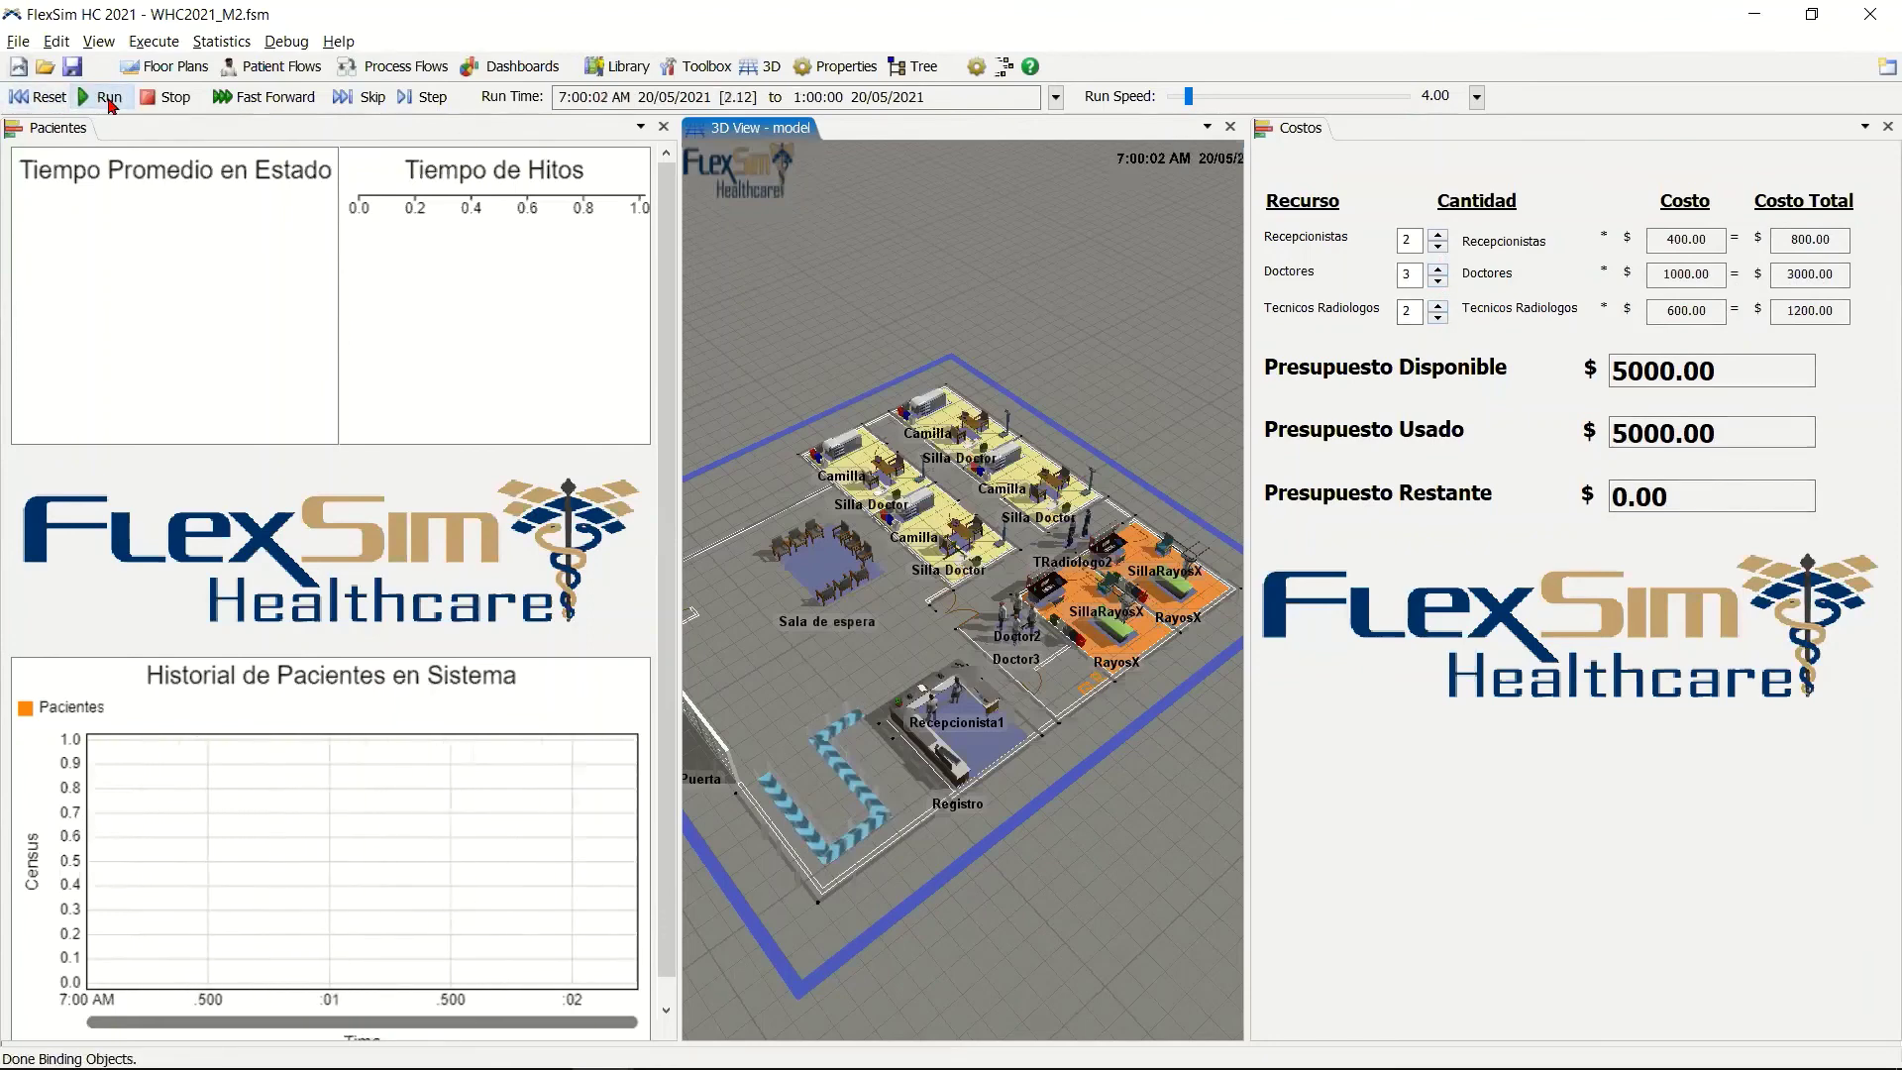
pyautogui.click(1228, 97)
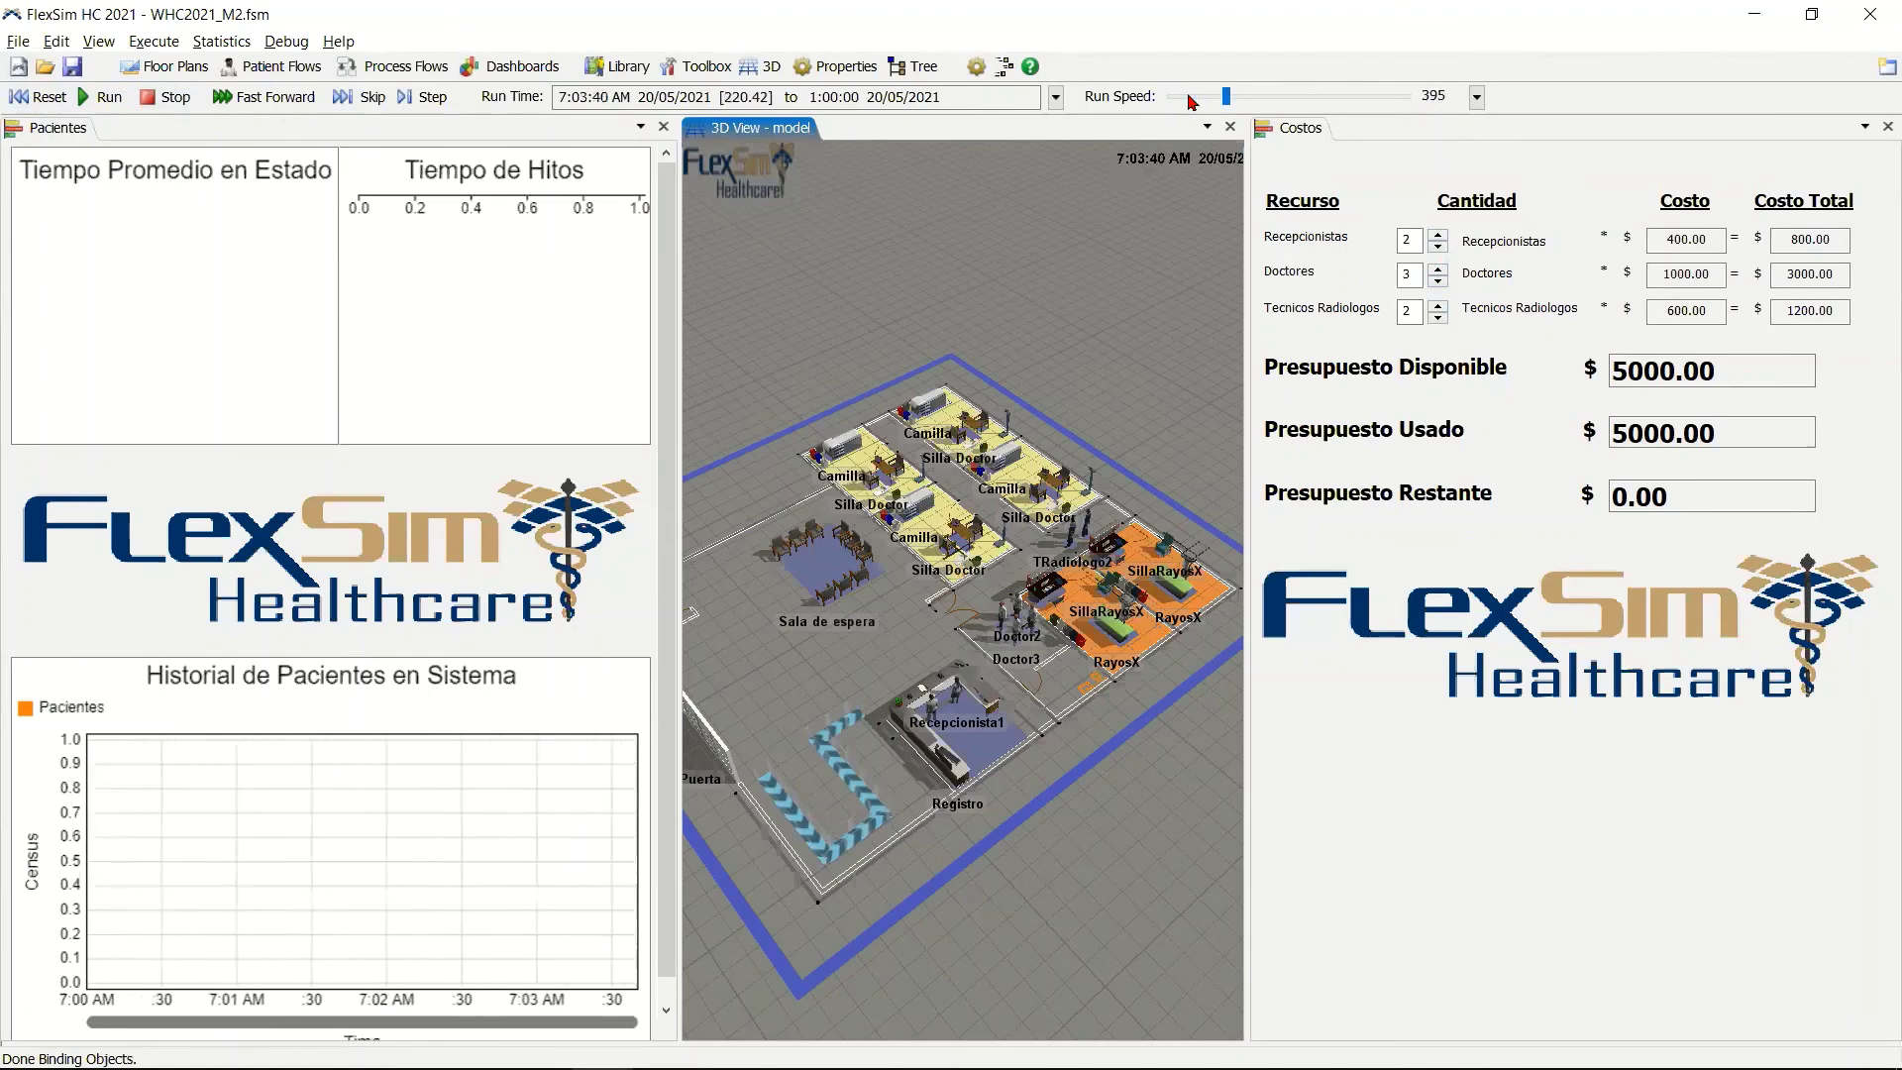
pyautogui.scroll(3, 1192, 99)
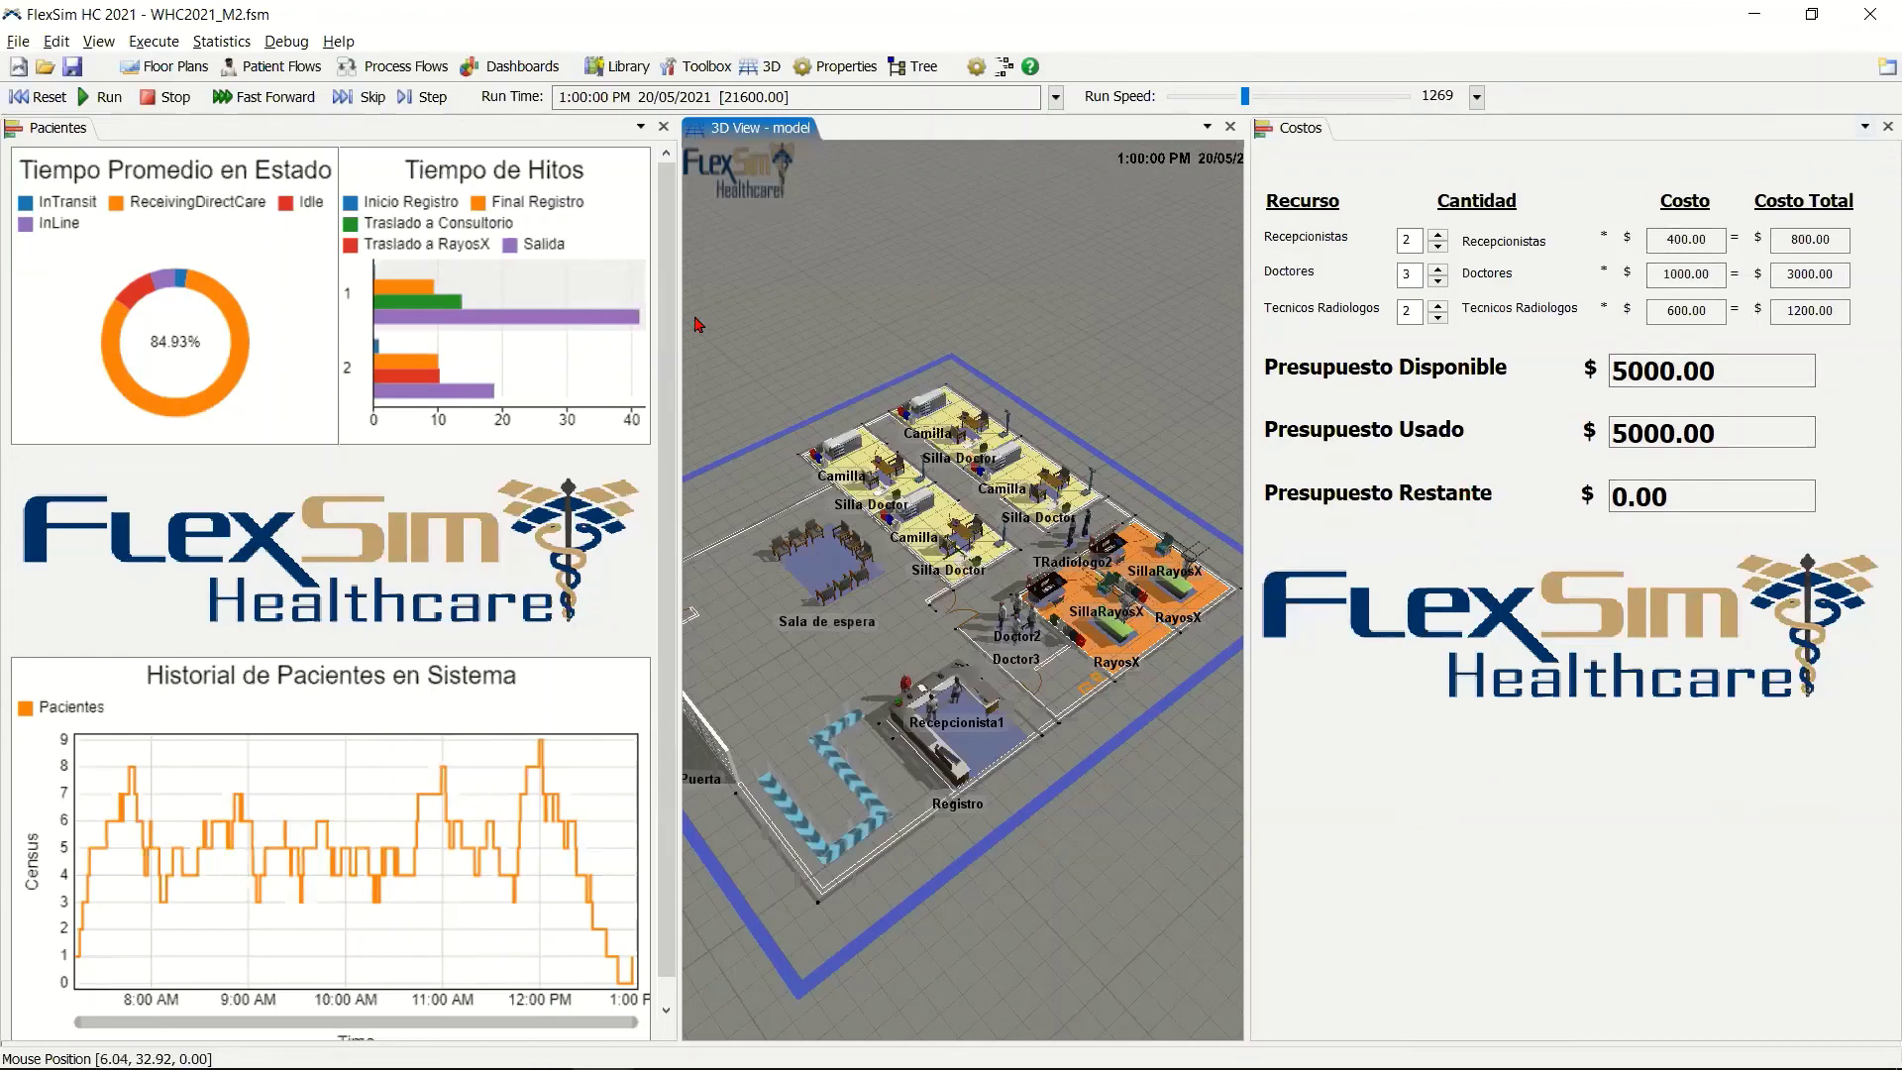
# Switch to the slide presentation and advance to the closing "¡MUCHAS GRACIAS!" slide.
pyautogui.hotkey('alt', 'Tab')
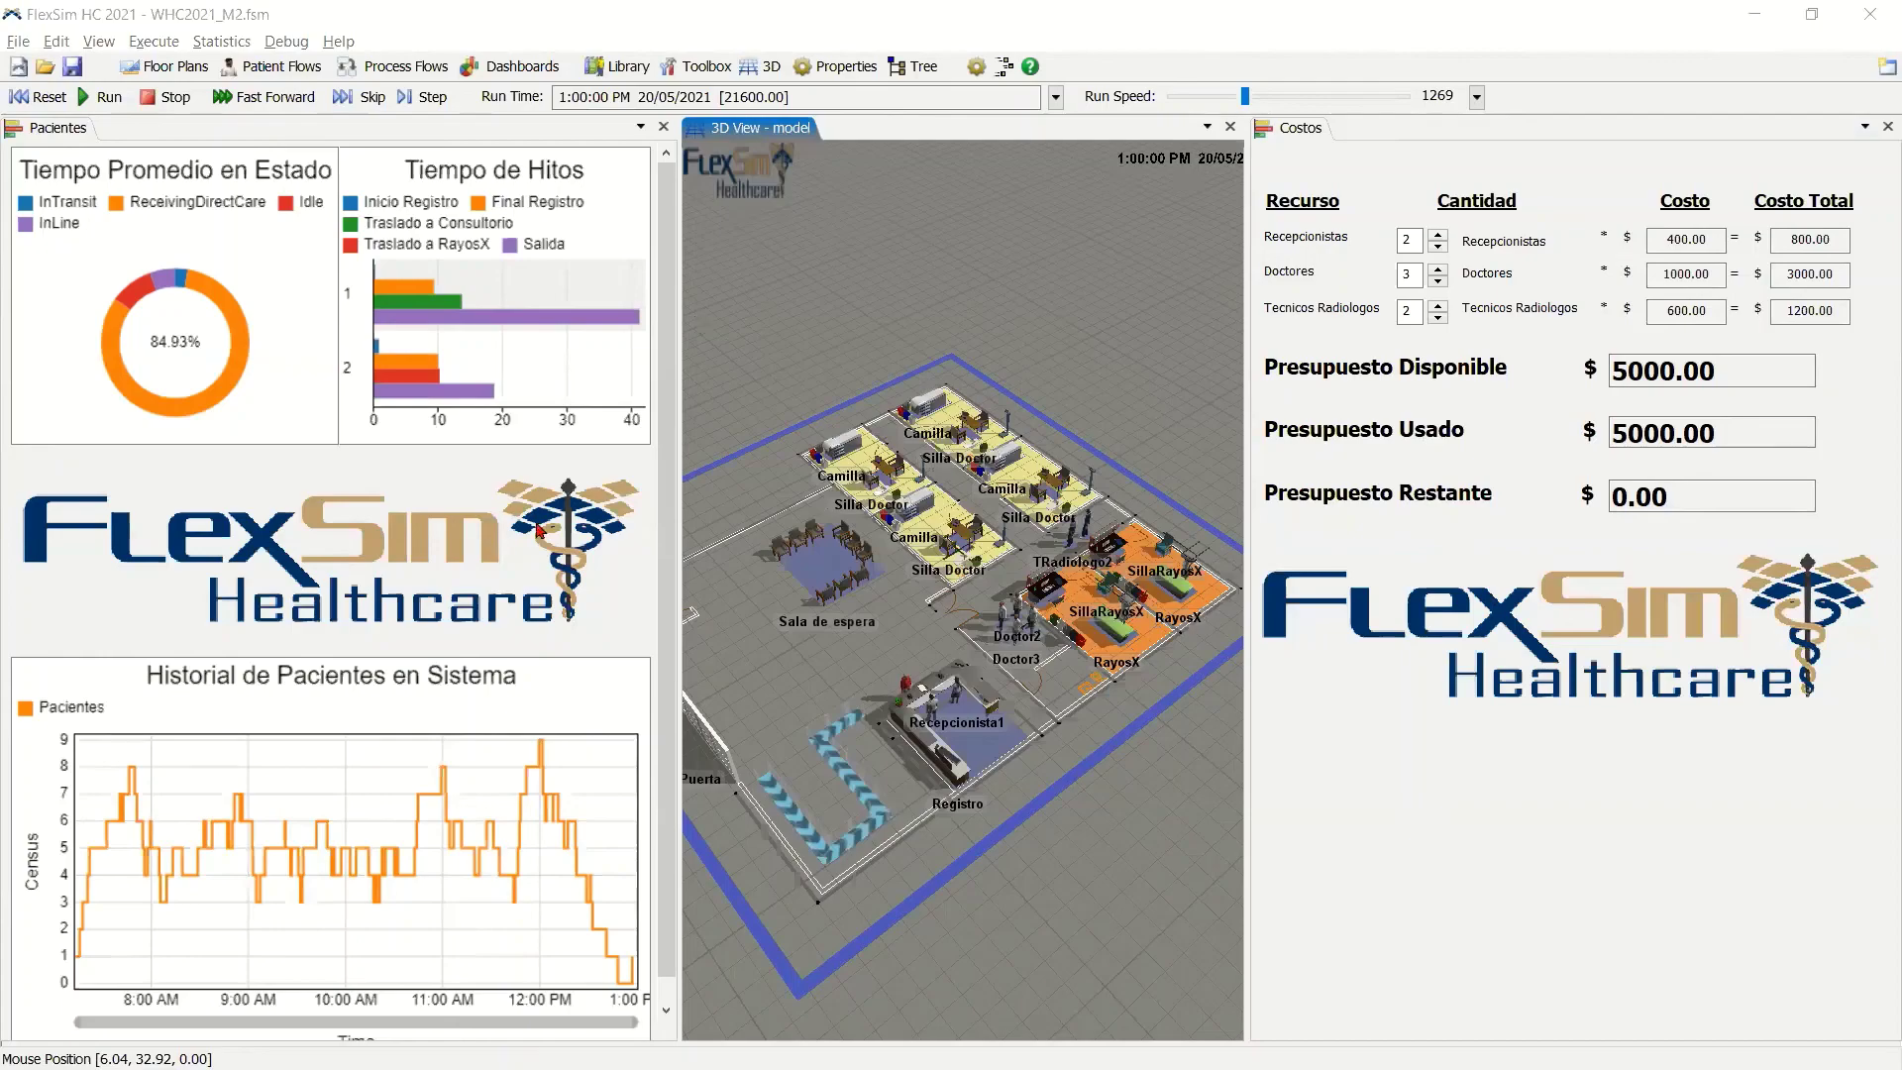
pyautogui.hotkey('alt', 'Tab')
pyautogui.click(793, 792)
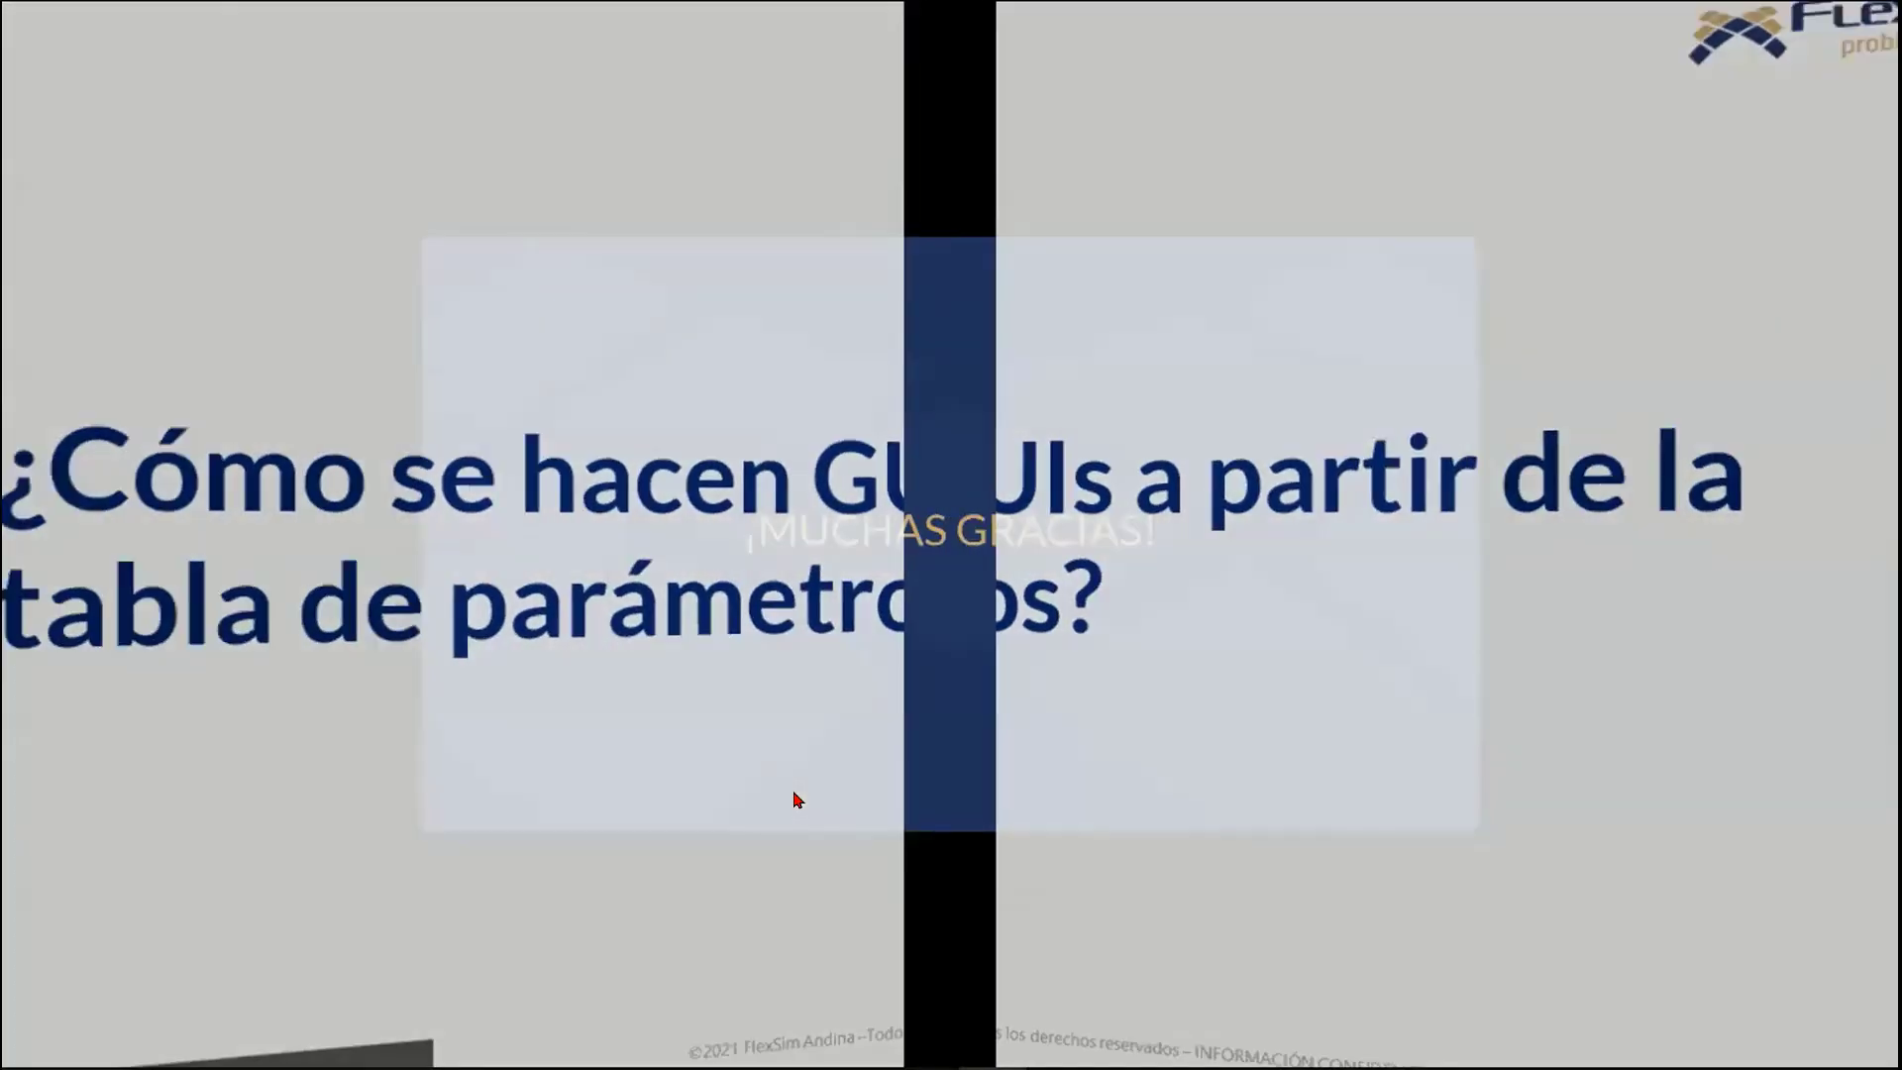